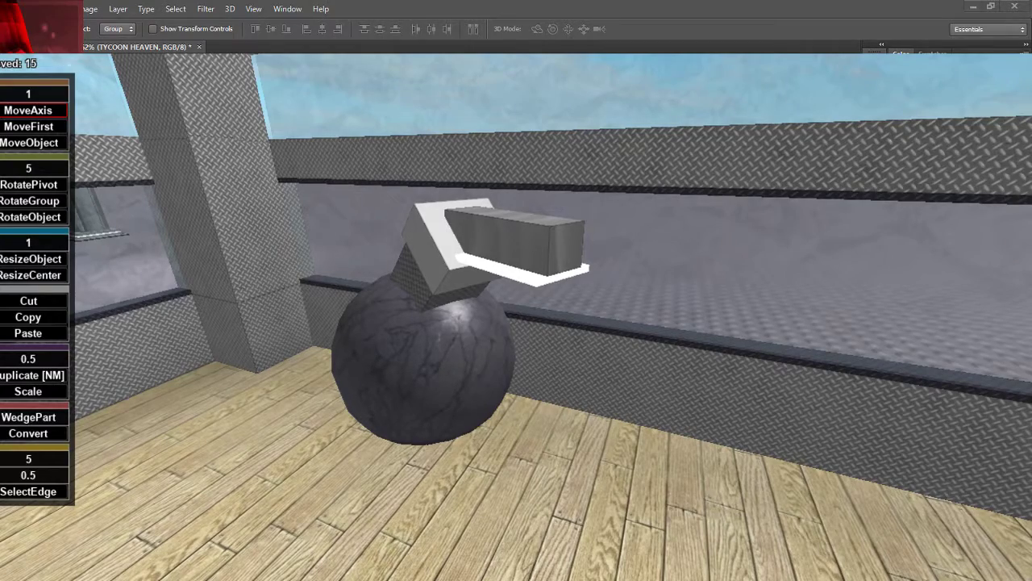
- Examine the dark-sphere dropper and the neighbouring upgraders inside the tycoon base
right_drag(600, 393, 518, 358)
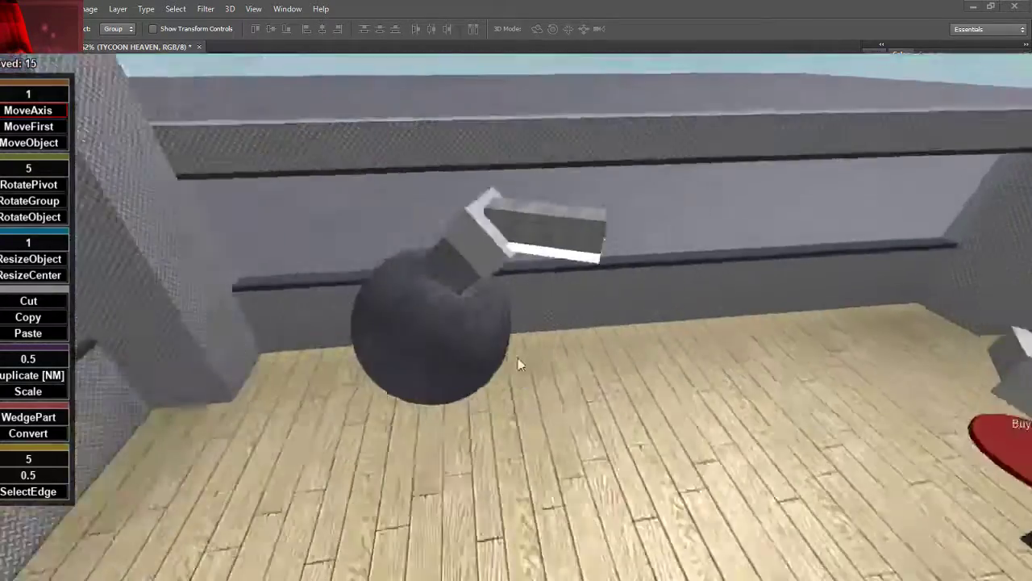
scroll(550, 292, up, 3)
scroll(549, 251, down, 4)
scroll(666, 213, up, 3)
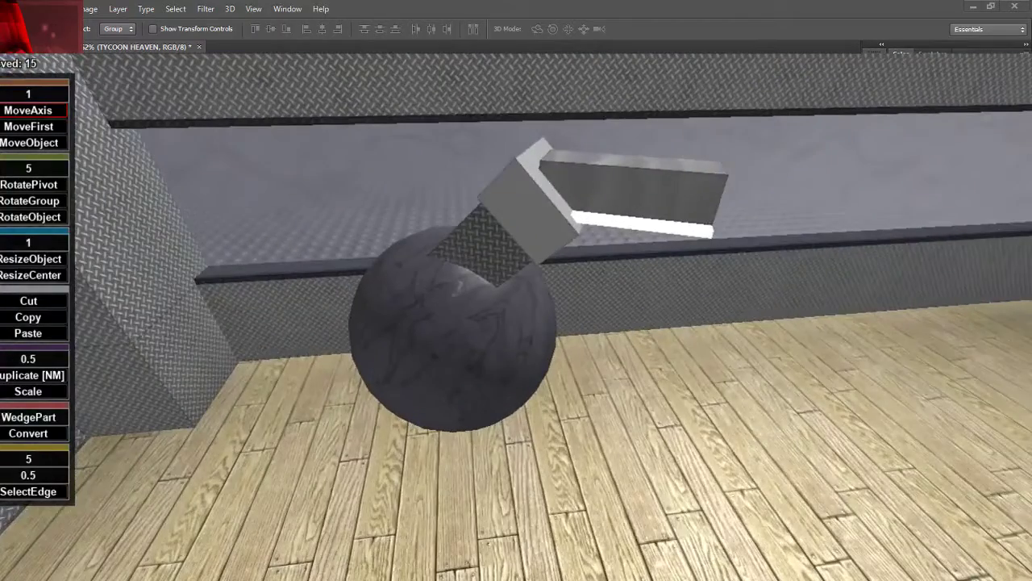
click(637, 194)
click(733, 201)
right_drag(473, 353, 556, 310)
scroll(476, 326, down, 8)
scroll(477, 326, up, 8)
scroll(556, 310, down, 3)
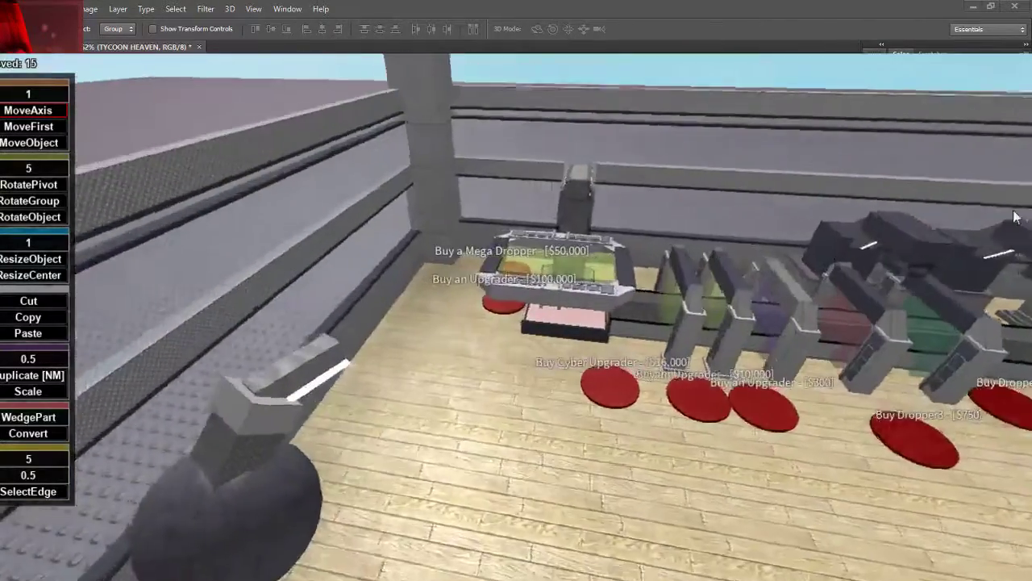
- Select the whole dark-sphere dropper and raise it 19 studs above the base
scroll(557, 310, up, 3)
click(359, 415)
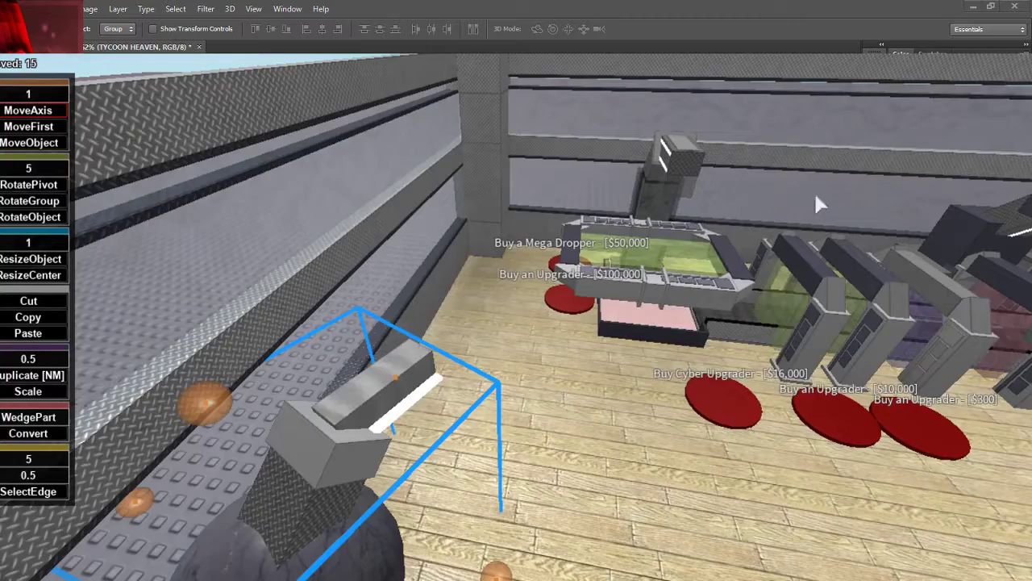
right_drag(817, 196, 484, 260)
scroll(486, 224, down, 2)
drag(488, 260, 469, 88)
scroll(472, 89, down, 4)
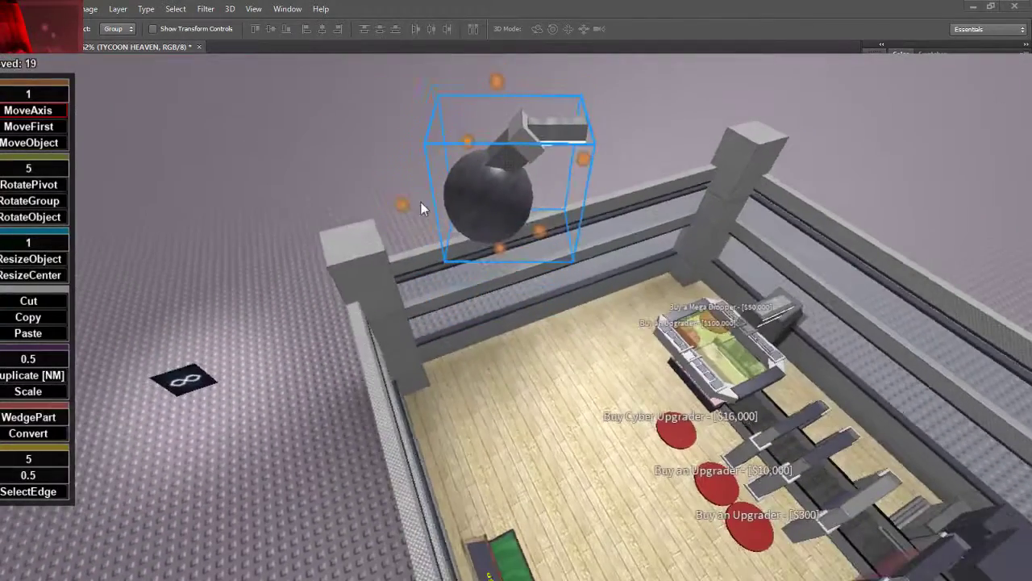
- Move the raised dark-sphere dropper horizontally outward past the base wall by 17 studs and another 31 studs
drag(400, 207, 79, 225)
right_drag(221, 297, 537, 115)
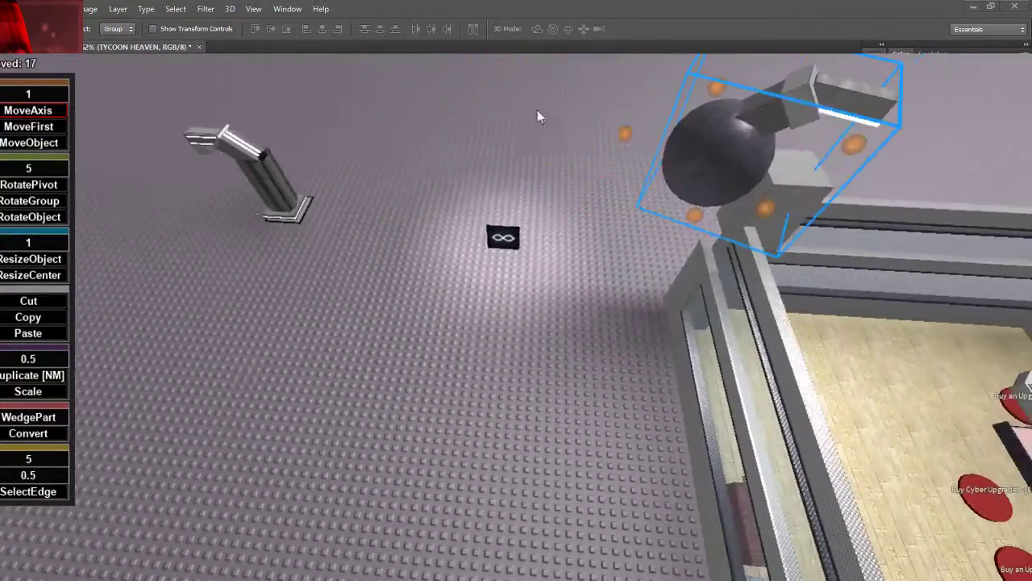
drag(629, 129, 231, 169)
right_drag(231, 169, 257, 176)
scroll(499, 186, up, 4)
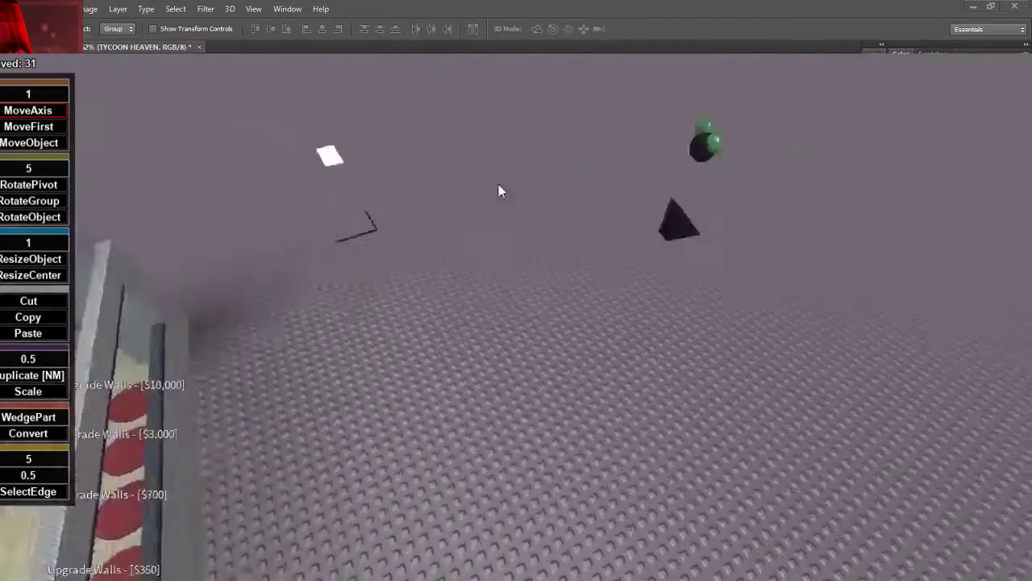
- Undo the last change to bring back the blue machine with the yellow barrel, and delete that model again
right_drag(500, 187, 498, 190)
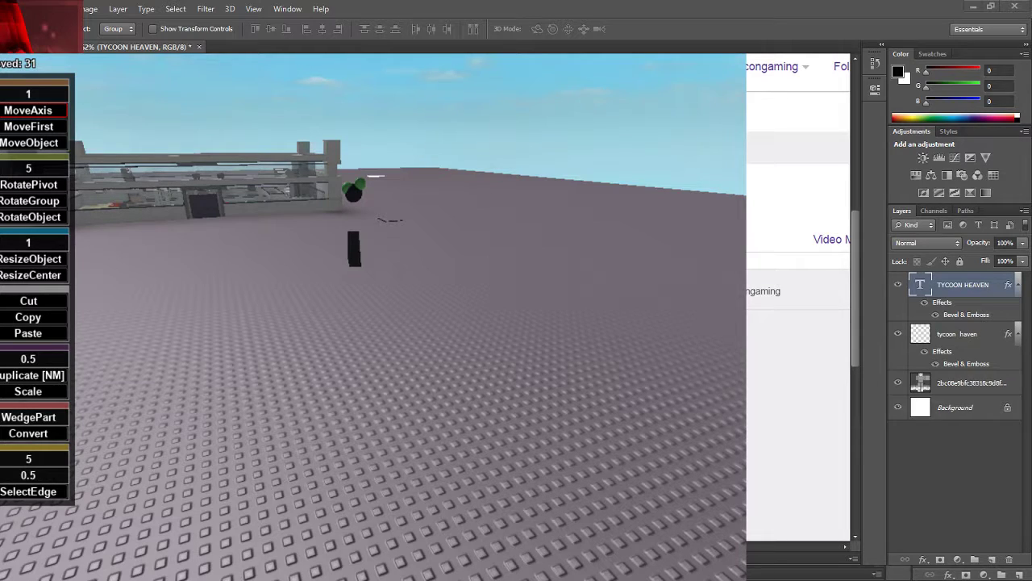
key(ctrl+z)
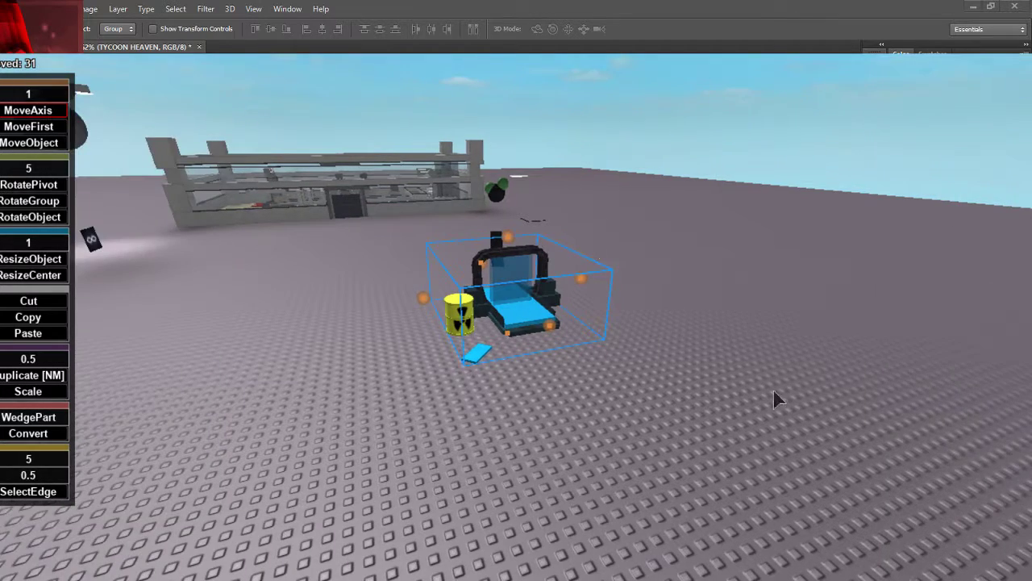
key(w)
key(a)
right_drag(640, 367, 641, 369)
key(d)
scroll(447, 316, down, 3)
key(Delete)
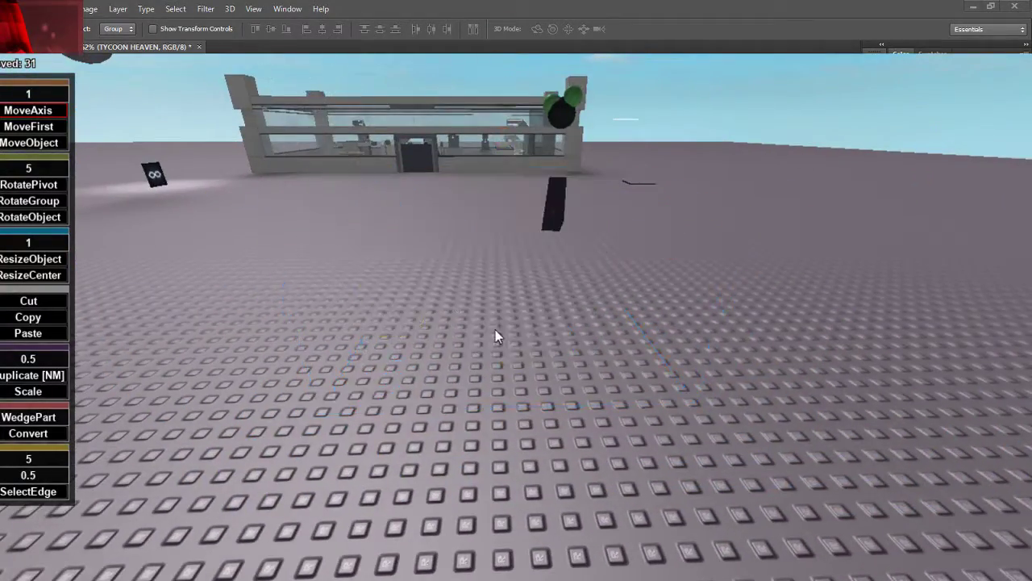
- Select the purple, red and green upgrader gates in the base and place them on the open baseplate outside
key(w)
right_drag(479, 315, 479, 316)
key(s)
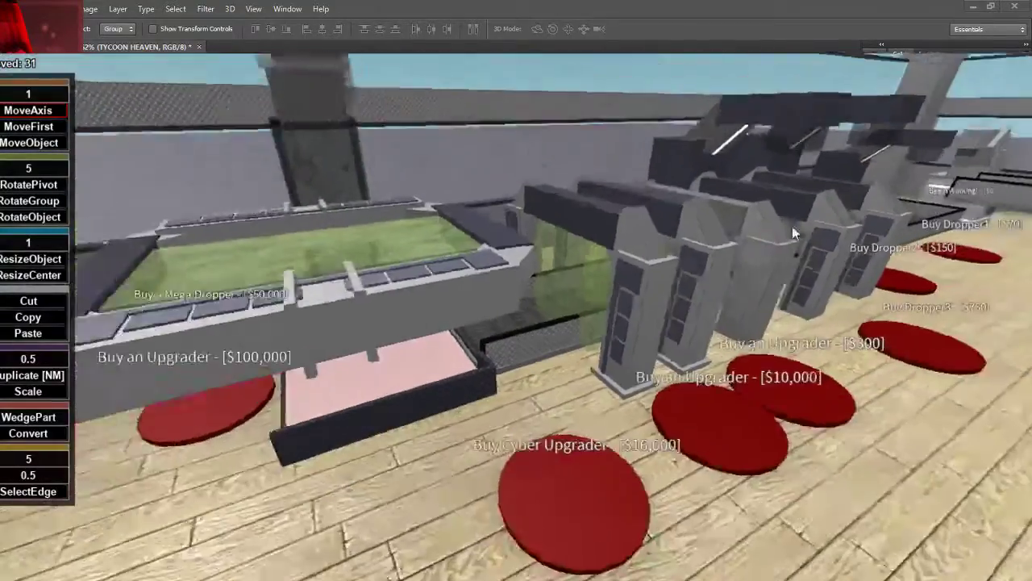
key(d)
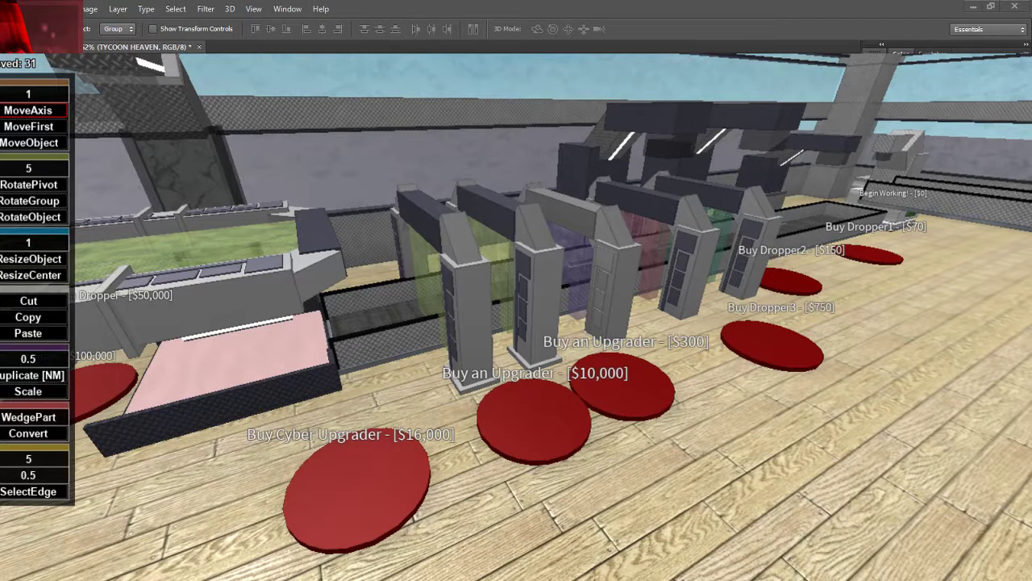
click(827, 147)
click(681, 250)
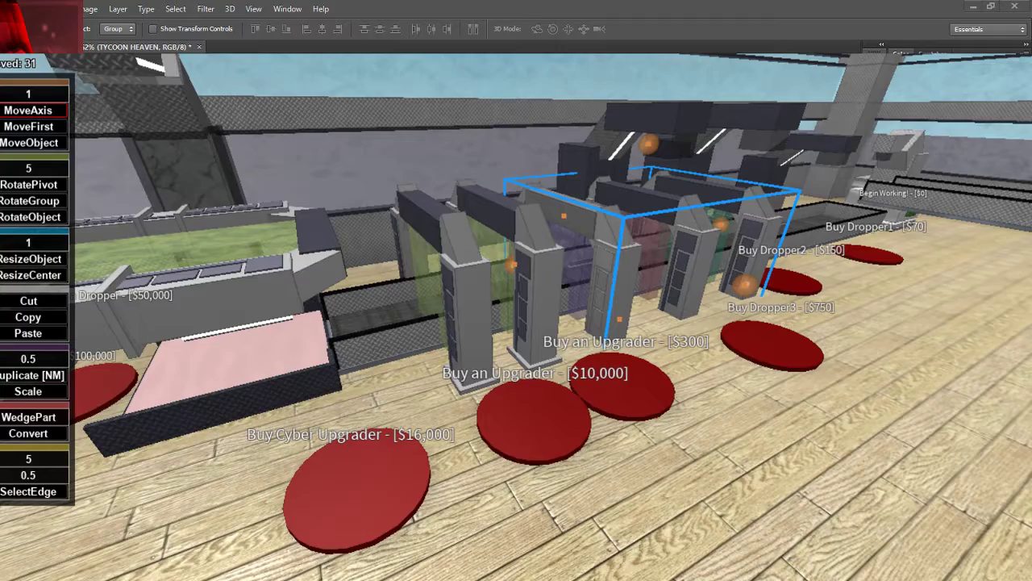
scroll(682, 227, down, 10)
right_drag(673, 222, 682, 229)
scroll(682, 226, up, 4)
scroll(683, 228, up, 6)
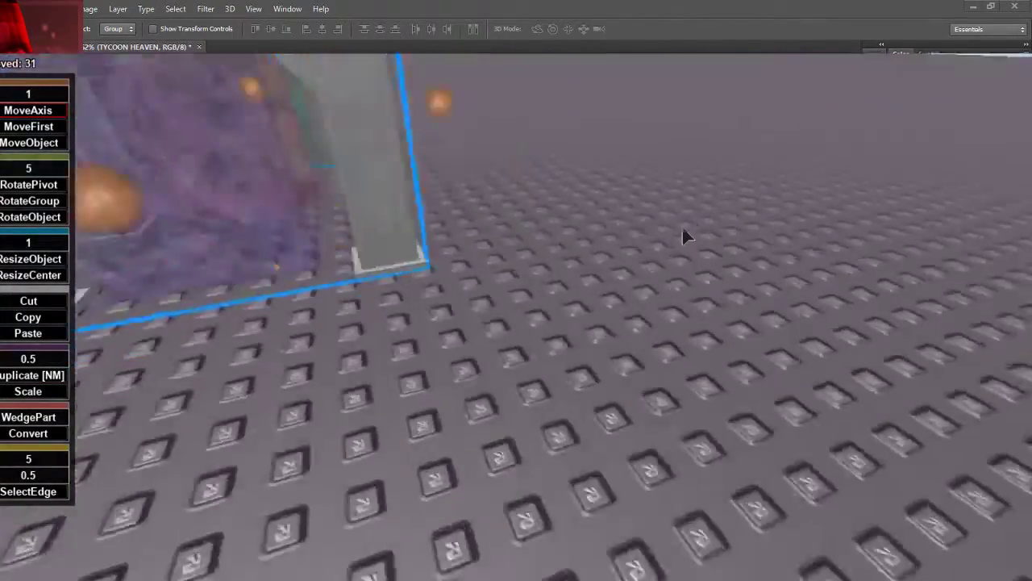
- Remove the purple and red upgrader gates from the baseplate, leaving only the green one
key(f)
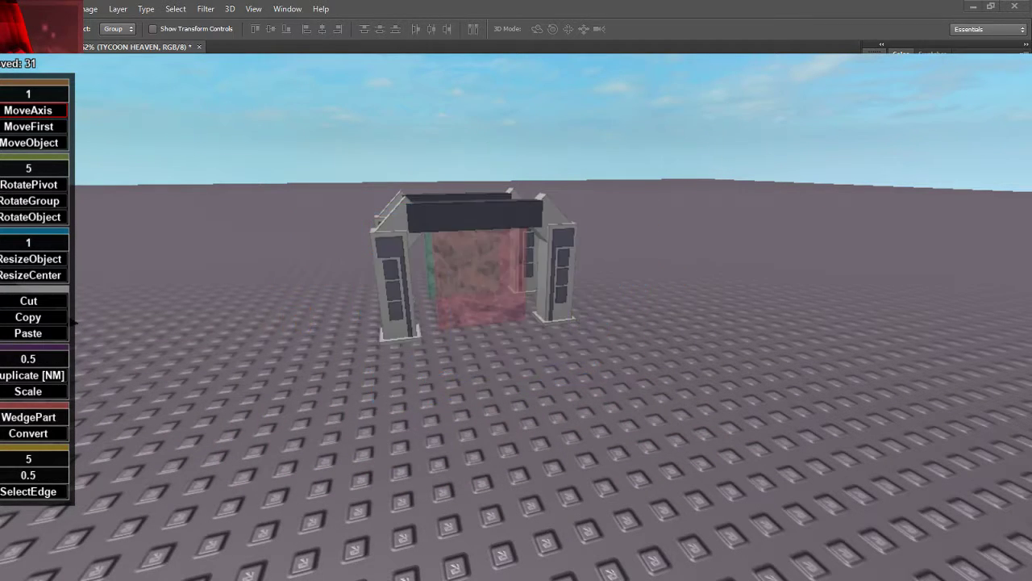
click(476, 214)
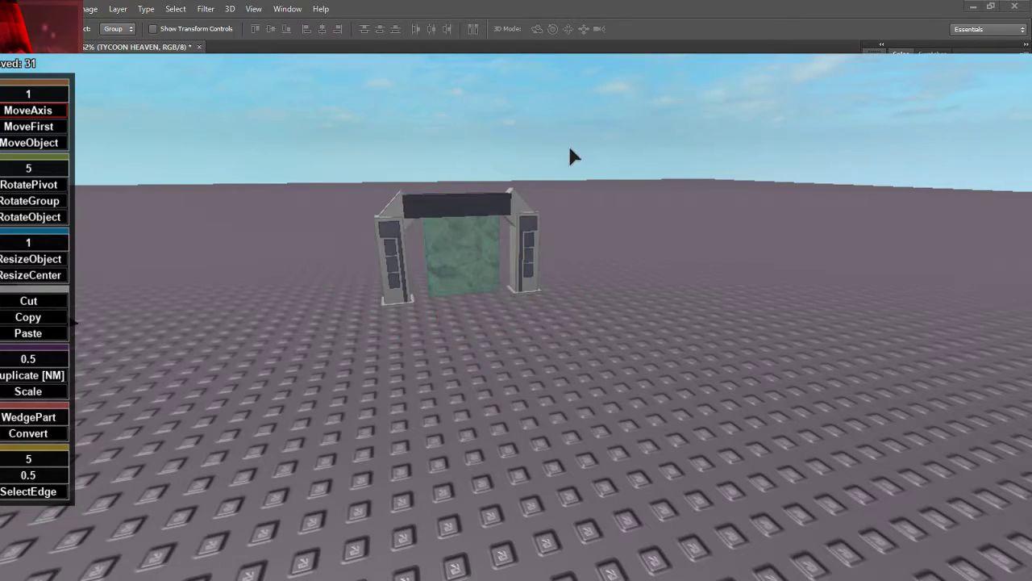
- Examine the green upgrader gate on the baseplate from several sides, up close and as a whole
scroll(568, 143, up, 6)
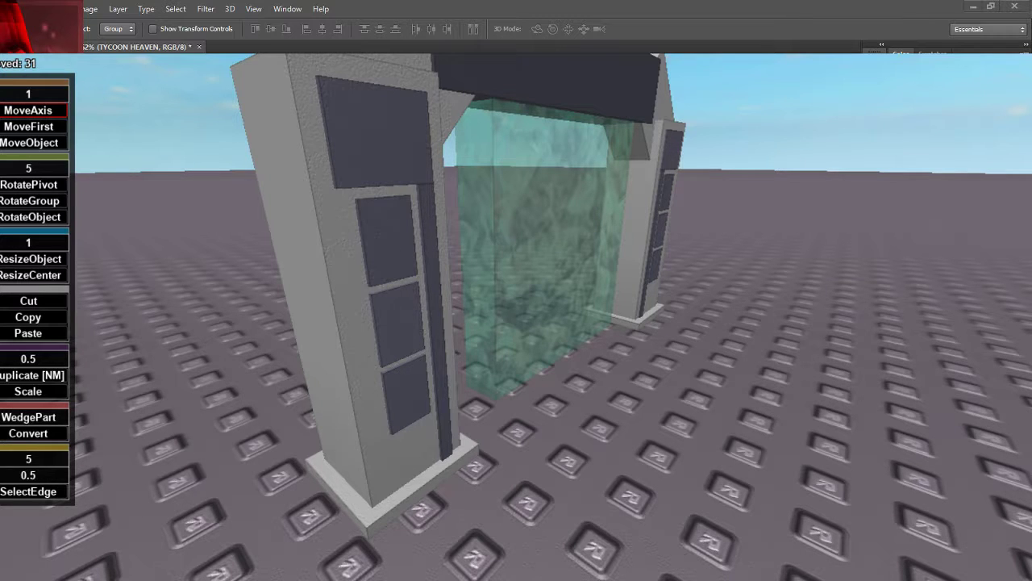
scroll(615, 333, down, 10)
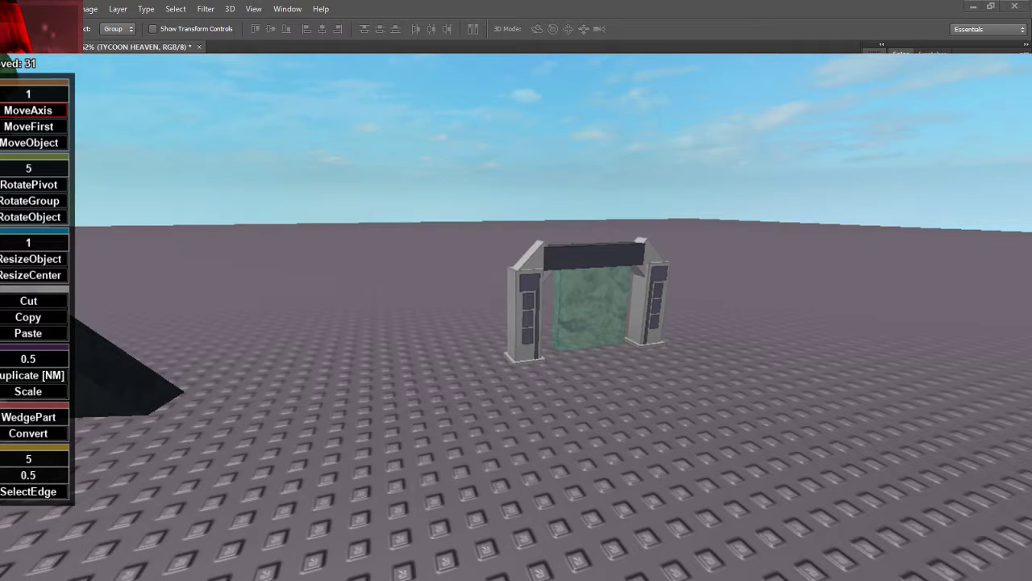
right_drag(632, 442, 596, 380)
scroll(595, 381, up, 5)
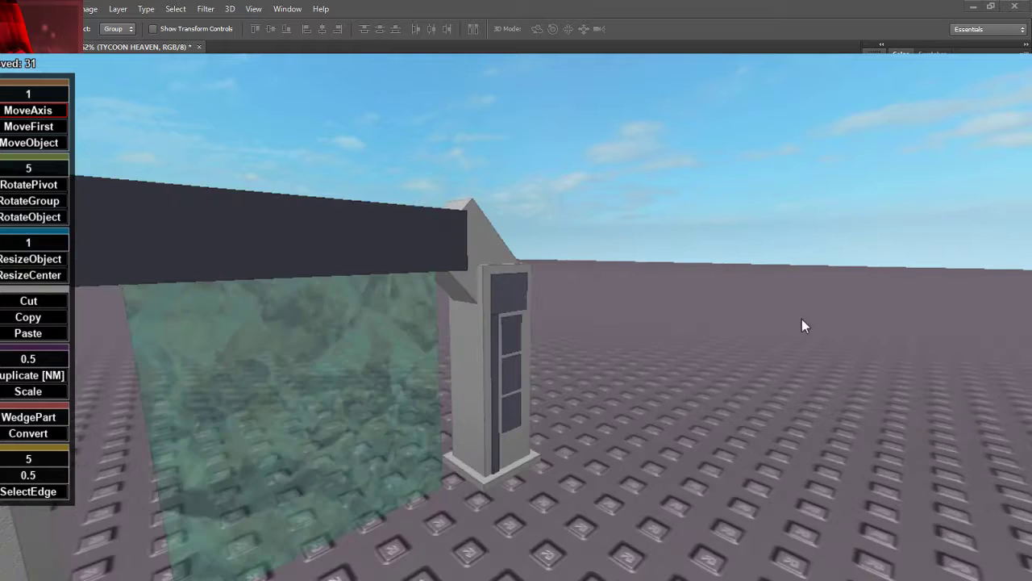
right_drag(802, 318, 642, 333)
scroll(642, 334, down, 4)
key(a)
click(642, 334)
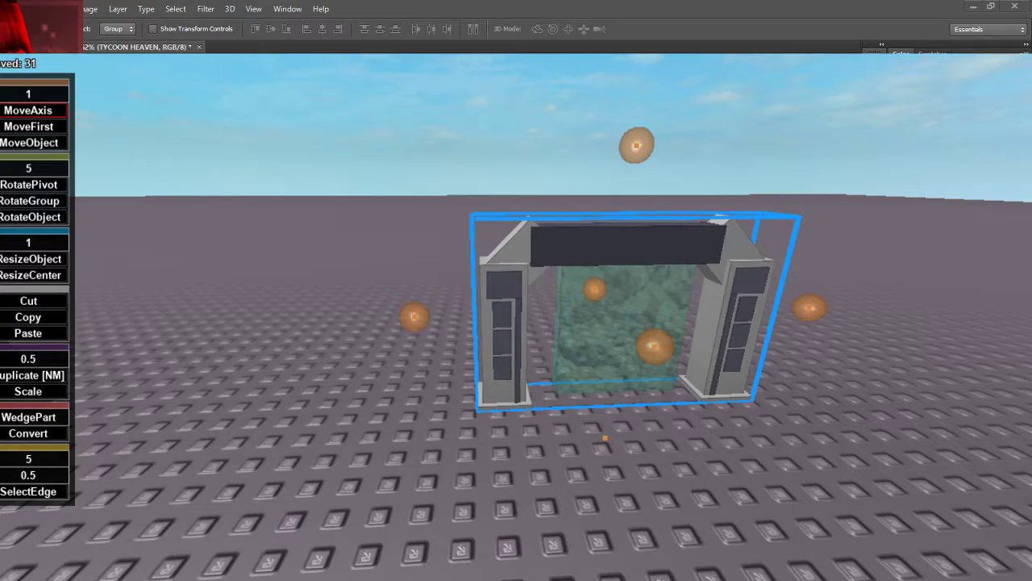
right_drag(601, 305, 497, 273)
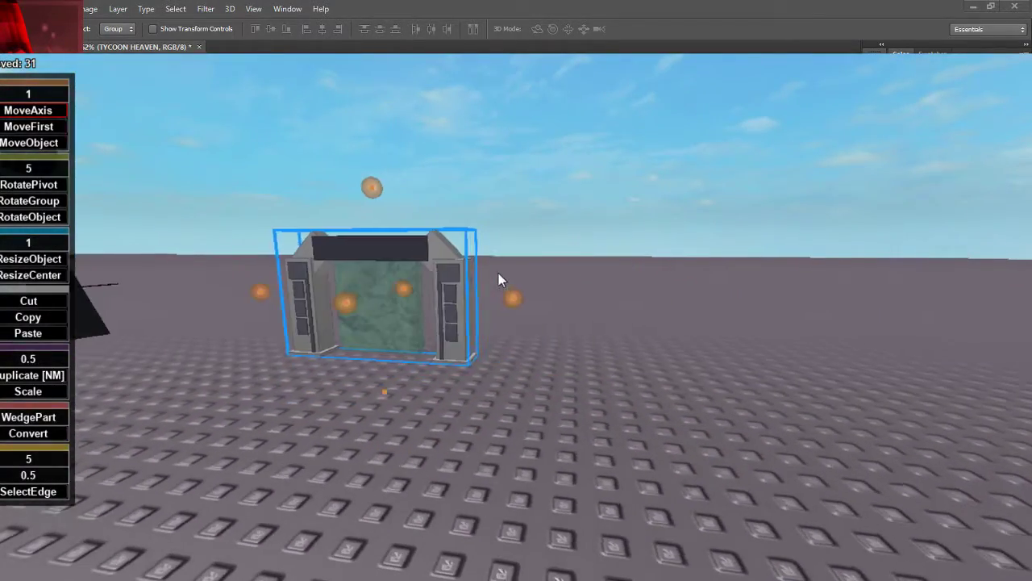
- Add a black block beside the green upgrader gate and slide it 4 studs along the block's length
click(321, 34)
right_drag(456, 323, 456, 330)
scroll(355, 65, down, 3)
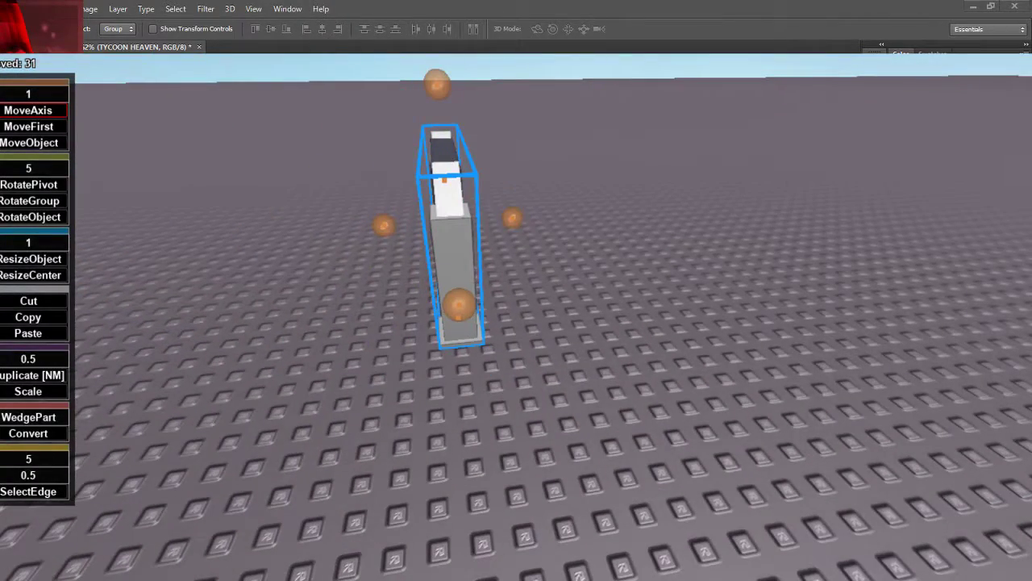
click(399, 39)
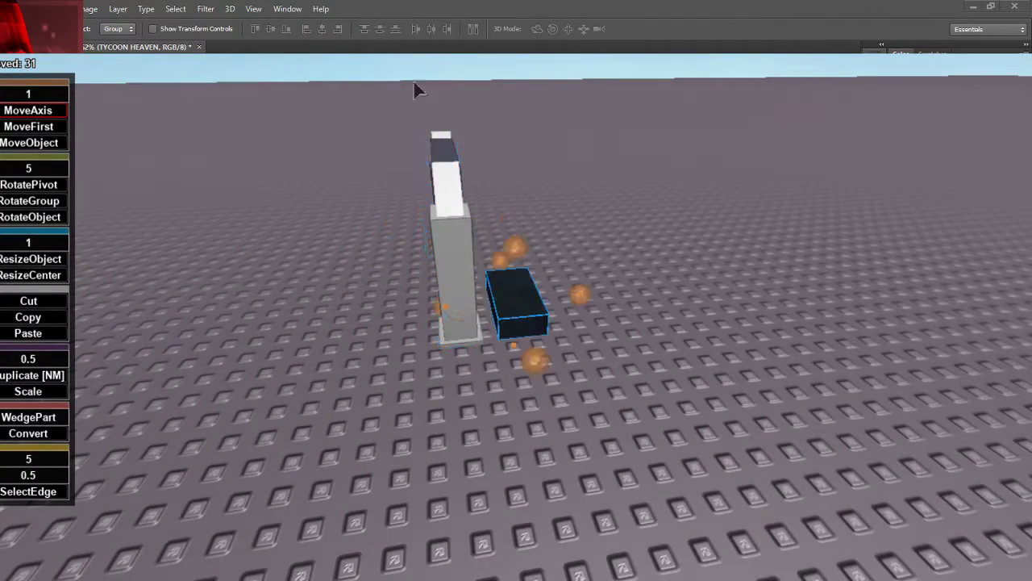
click(535, 387)
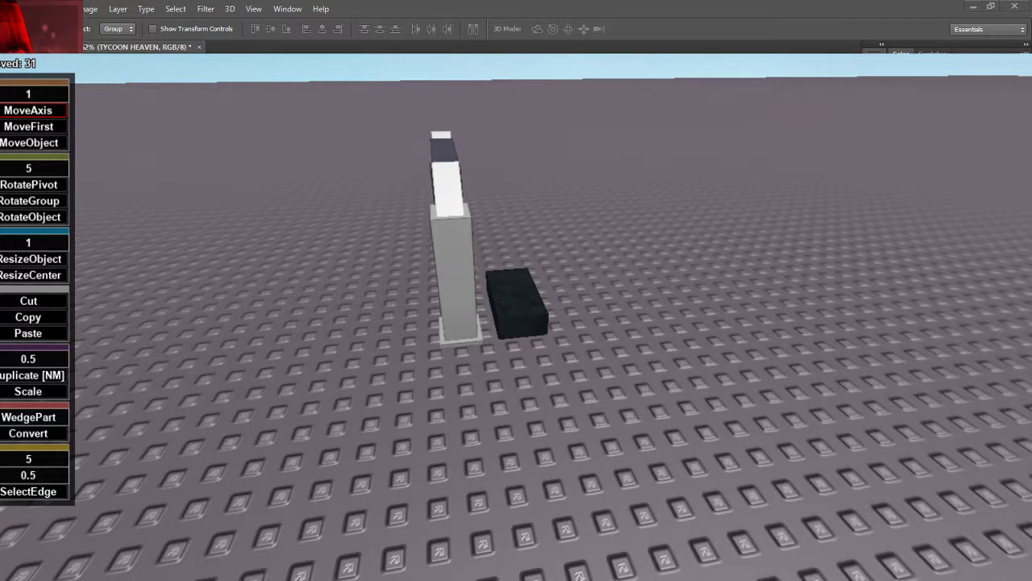
click(518, 303)
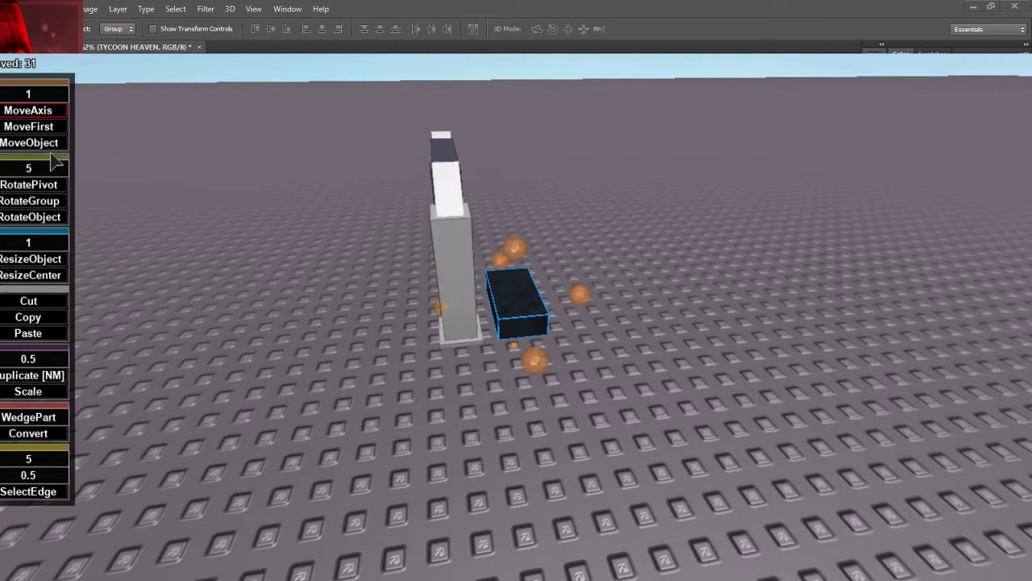
drag(545, 355, 562, 446)
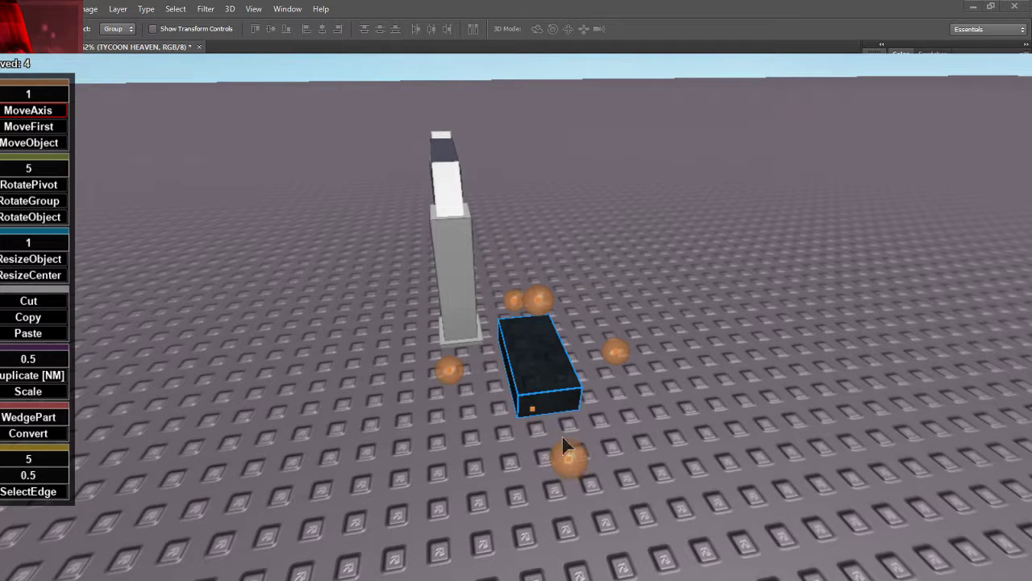
- Rotate the black block 90 degrees horizontally and lengthen it by 1 stud
click(25, 206)
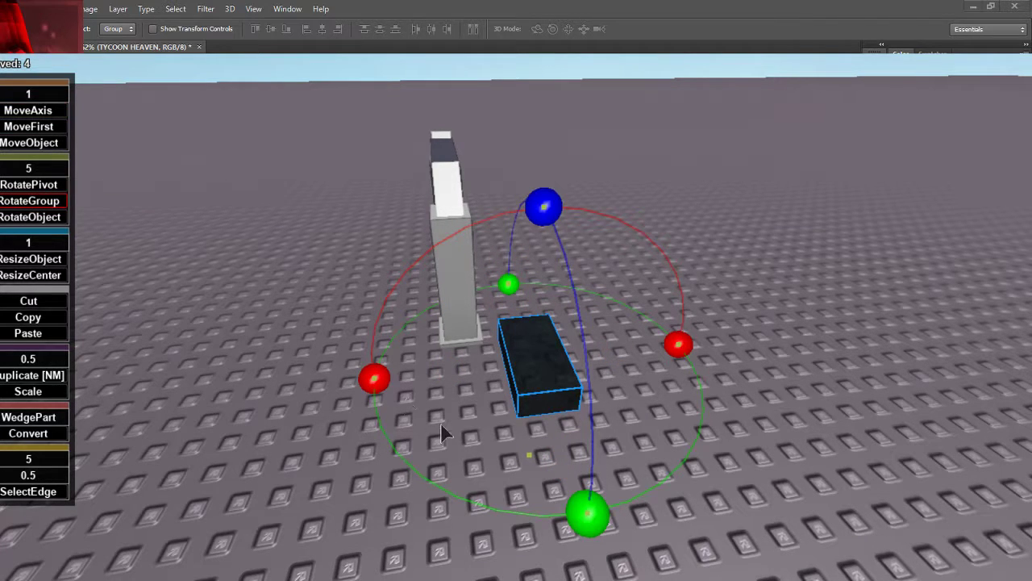
drag(590, 500, 718, 338)
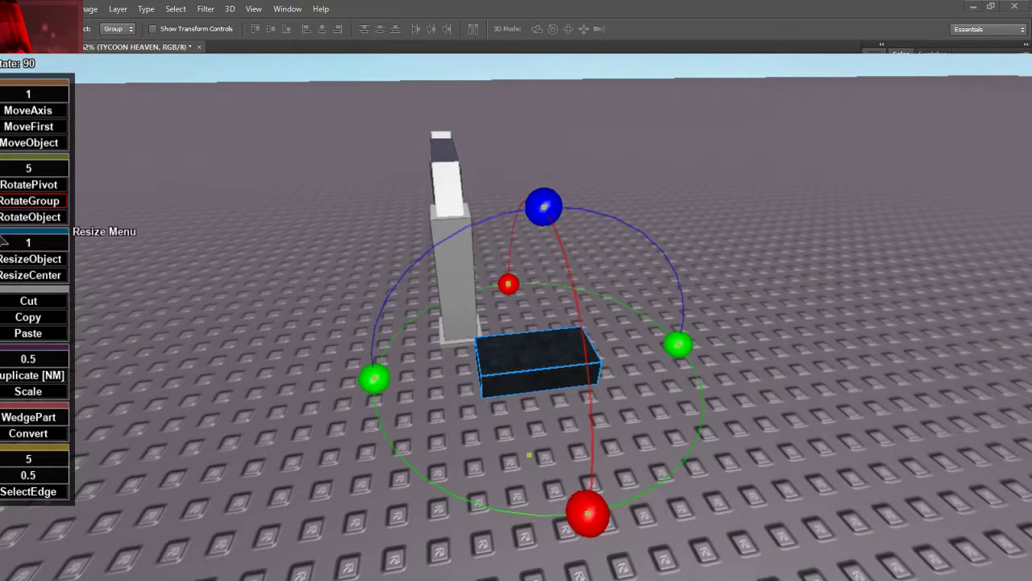
click(31, 259)
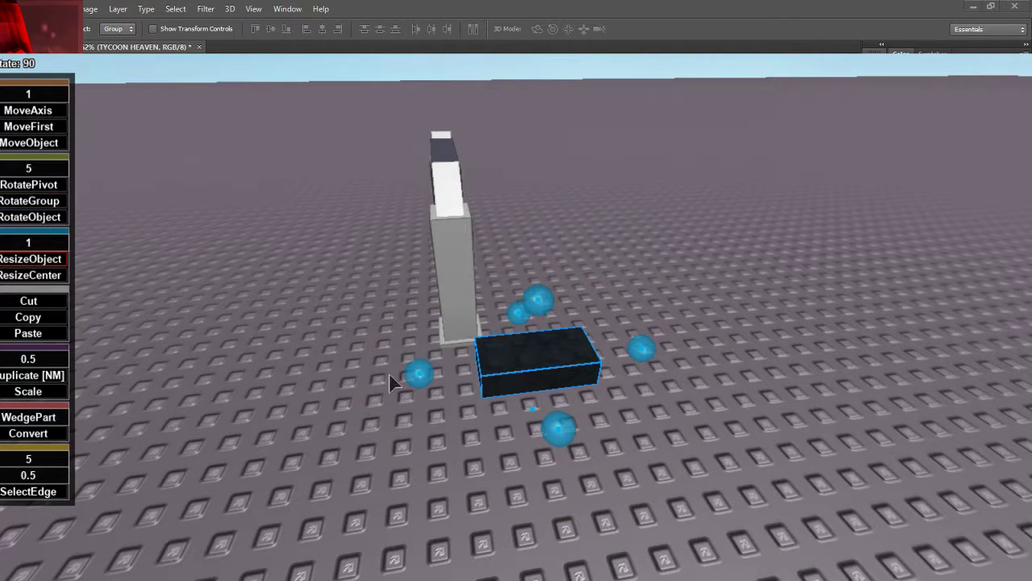
drag(415, 375, 377, 370)
- Move the black block 1 stud toward the gate's end pillar and 1 stud along the block's length
right_drag(452, 346, 495, 363)
scroll(495, 363, down, 3)
click(28, 110)
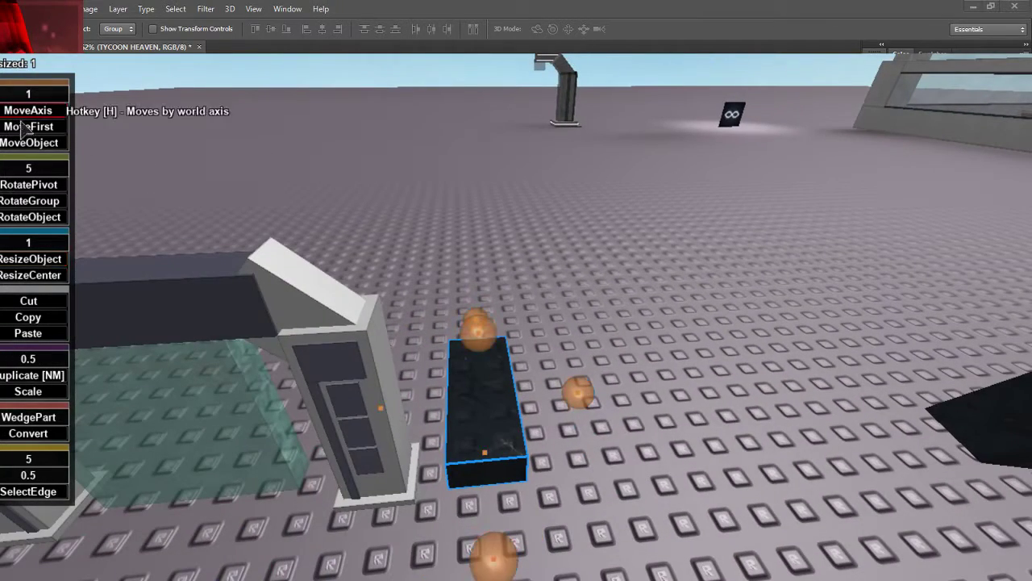
drag(366, 408, 350, 414)
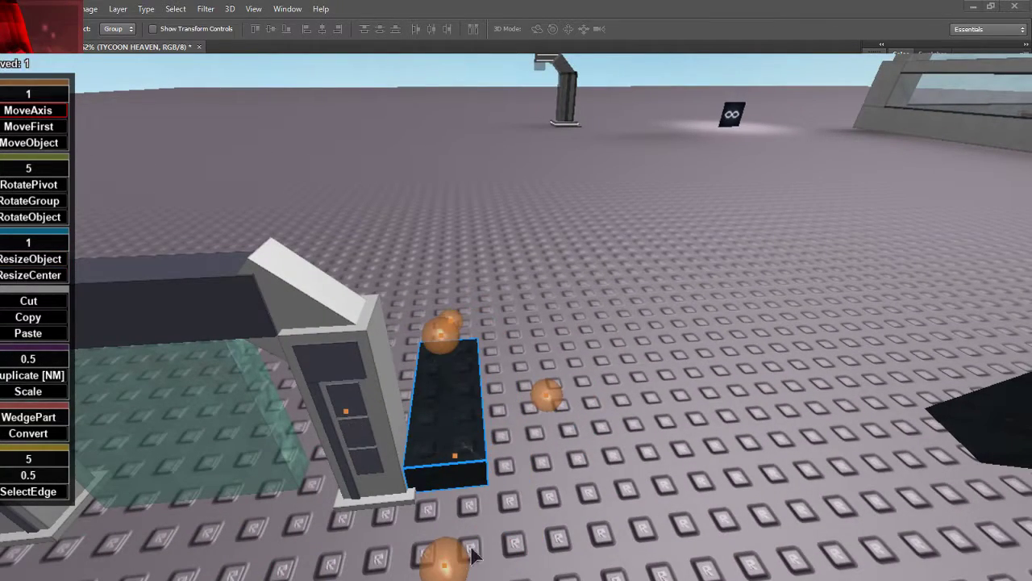
drag(463, 554, 442, 579)
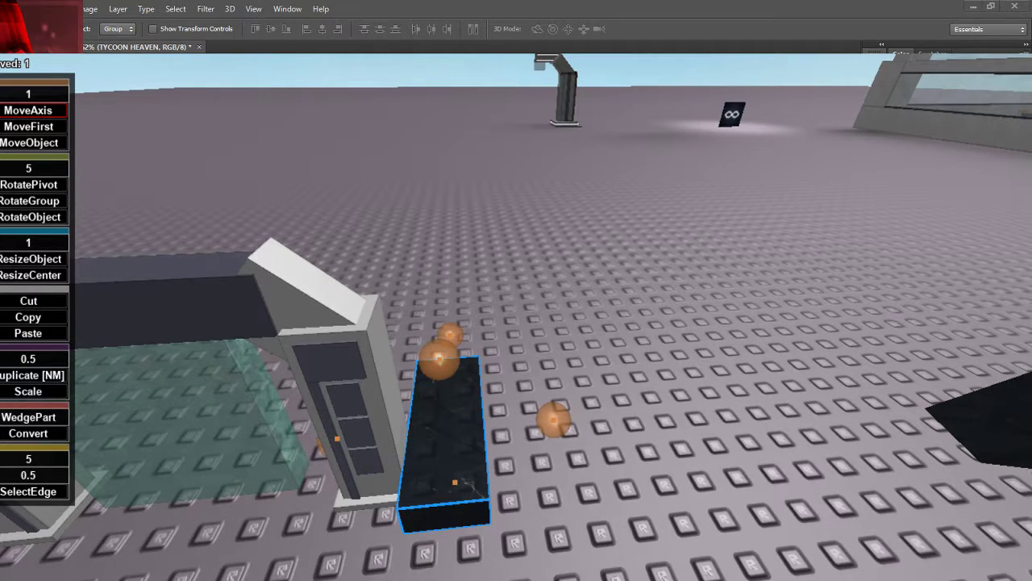
- Resize the black block beside the green gate, making it 6 studs taller and 12 studs longer
right_drag(502, 411, 499, 412)
right_drag(332, 329, 327, 331)
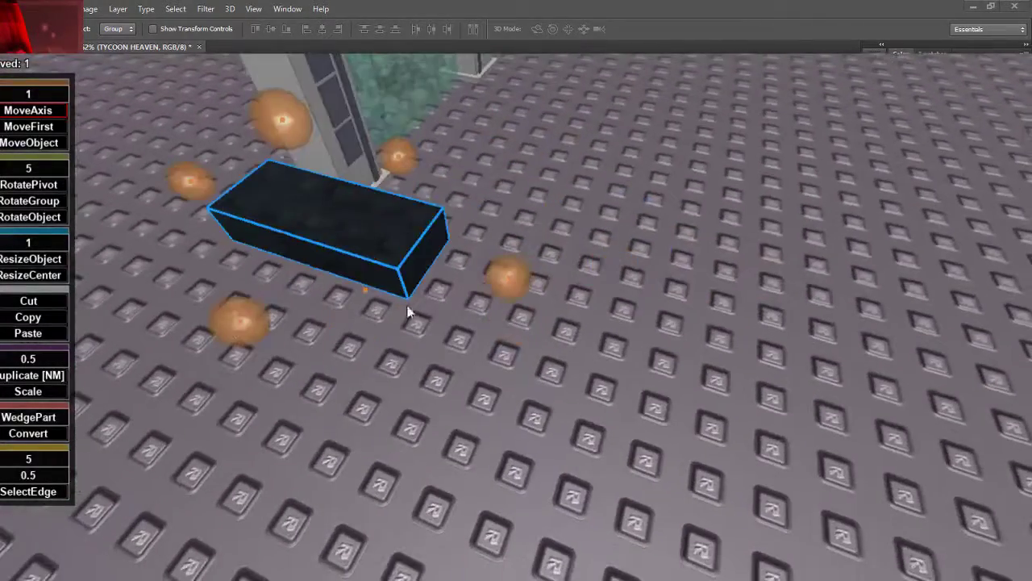
click(37, 189)
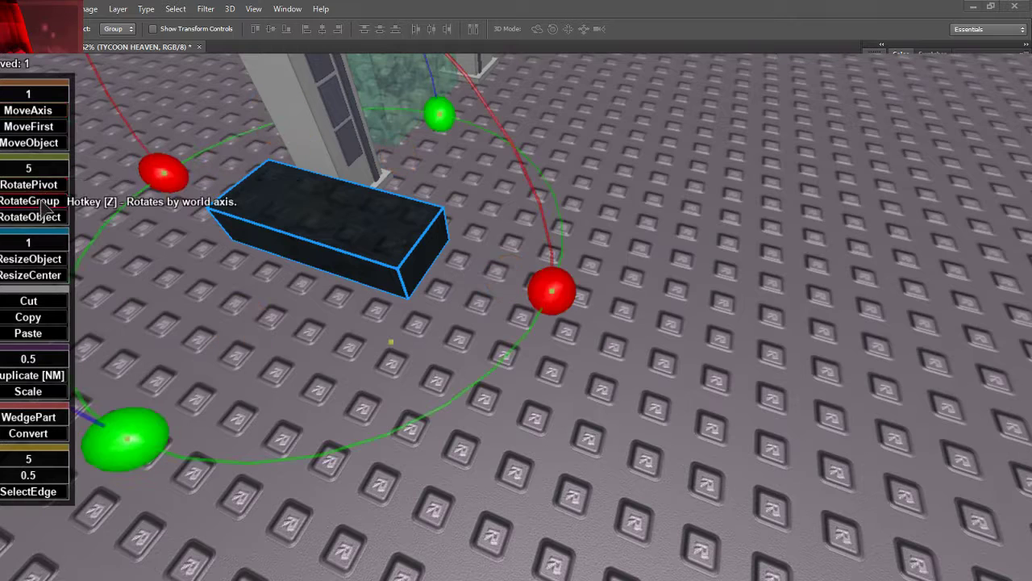
click(46, 277)
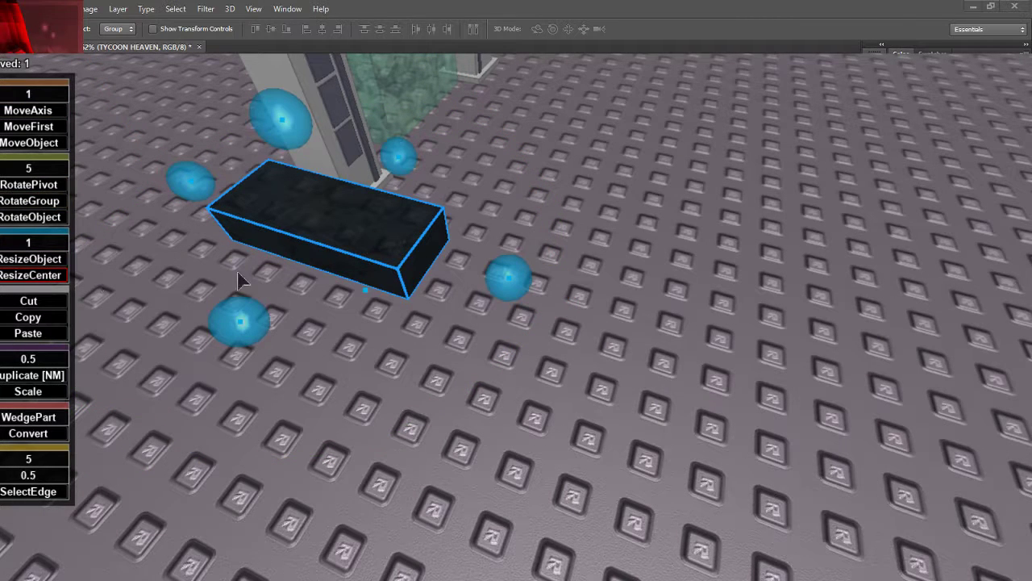
click(452, 270)
click(30, 259)
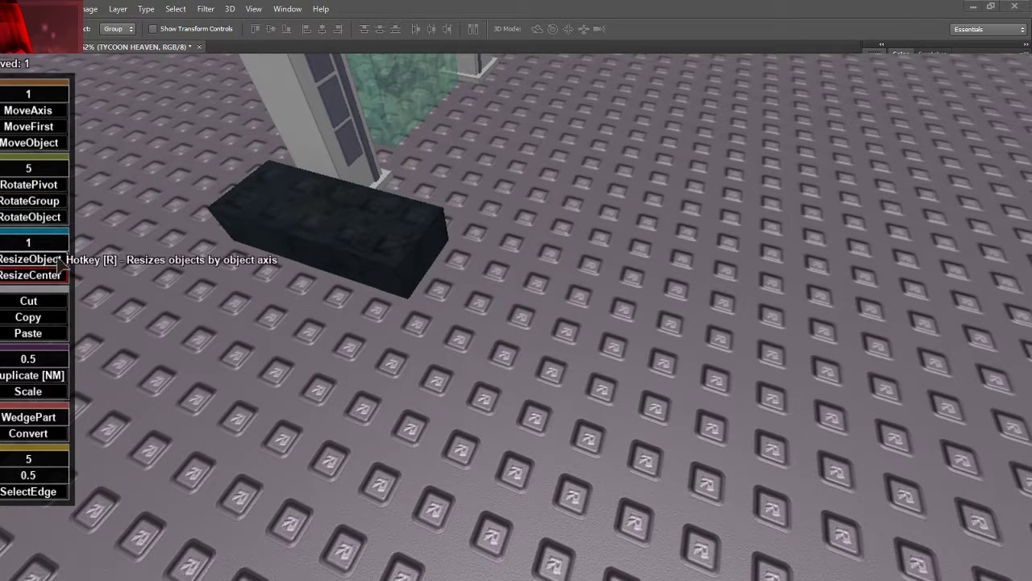
click(359, 278)
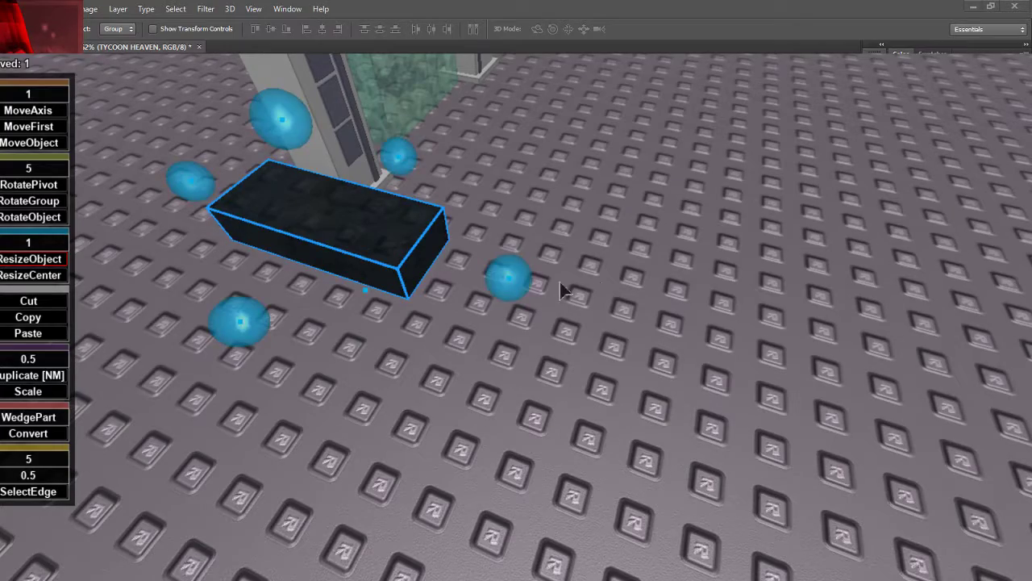
drag(528, 283, 269, 212)
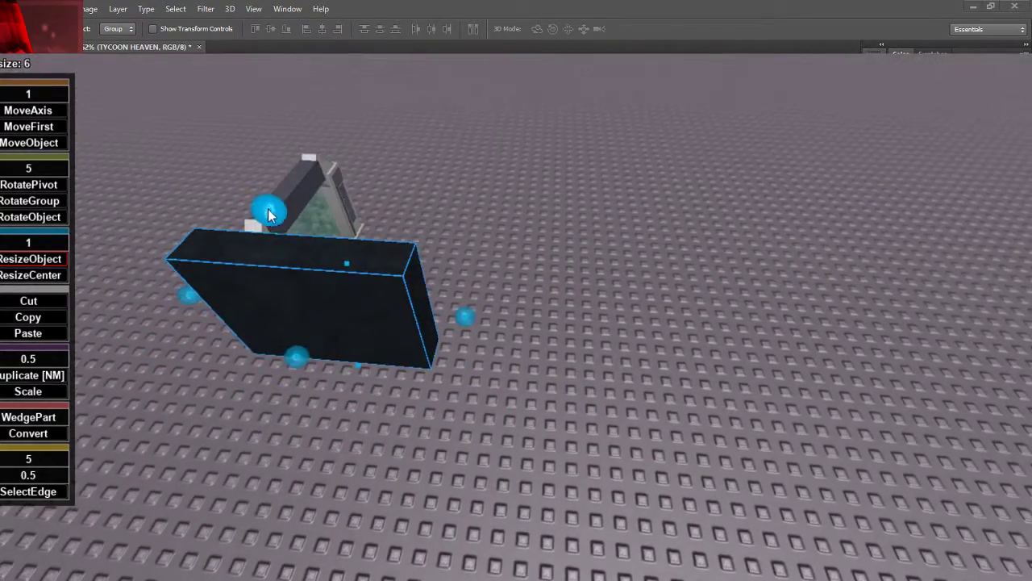
drag(471, 314, 721, 348)
right_drag(694, 326, 693, 325)
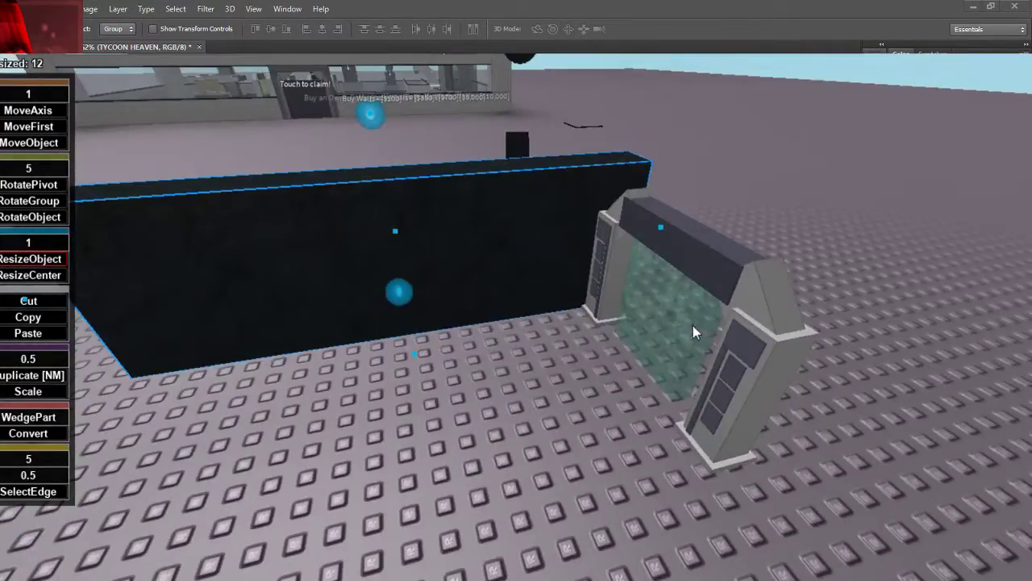
key(s)
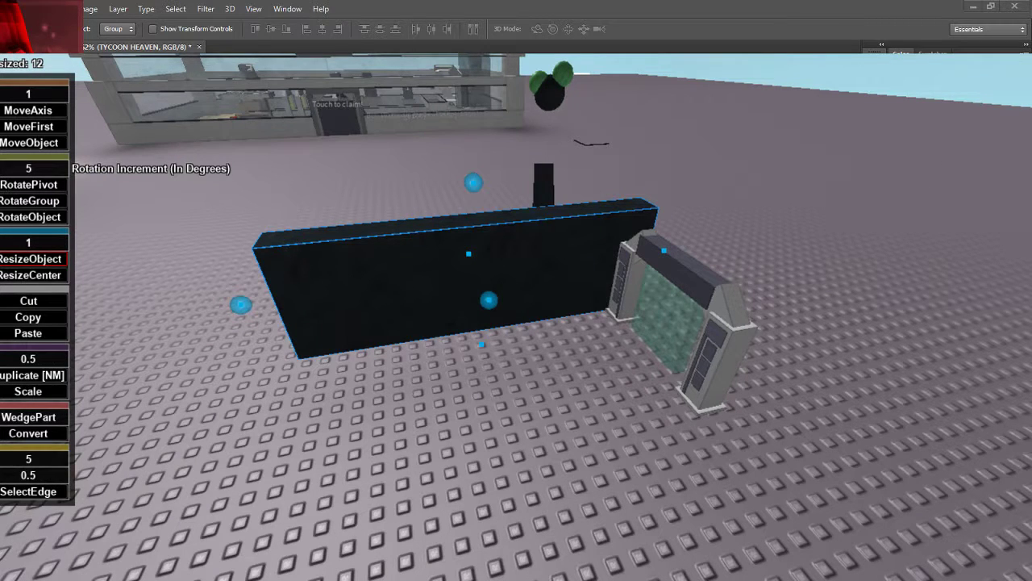
- Duplicate the green upgrader gate four times, stacking the copies above the original
click(684, 310)
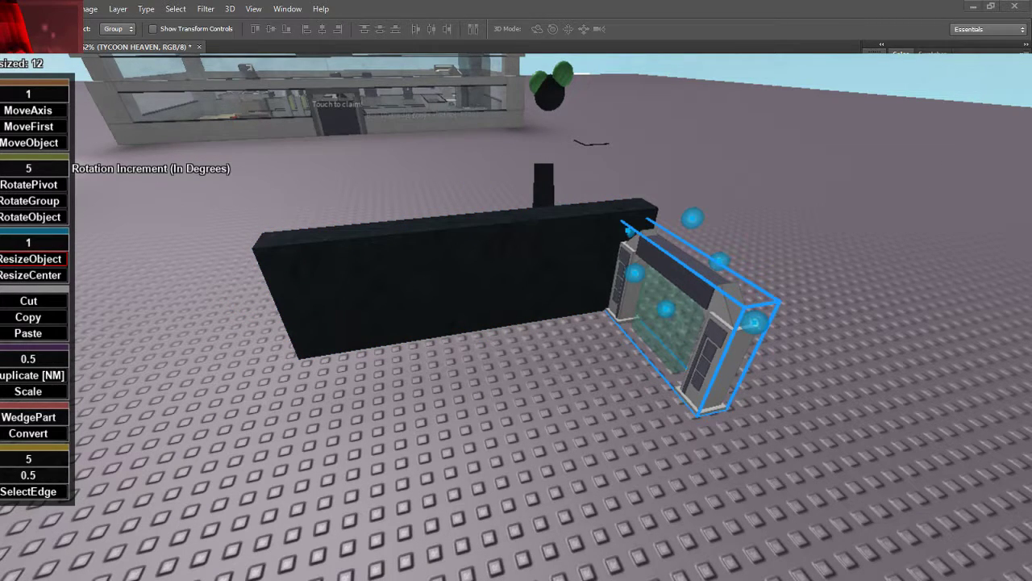
key(ctrl+d)
key(ctrl+d)
key(ctrl+d)
key(ctrl+d)
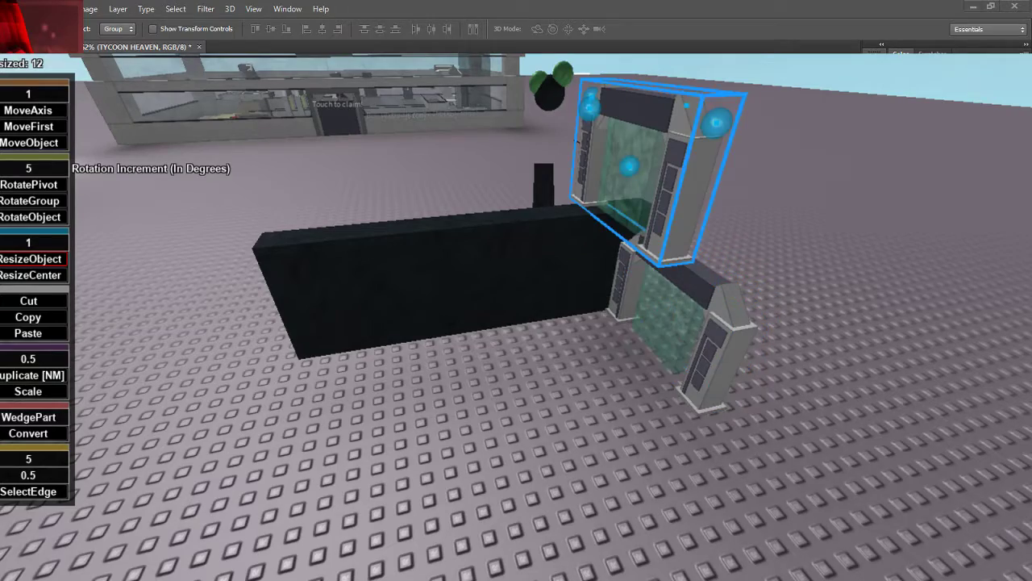
right_drag(898, 149, 898, 147)
key(s)
key(w)
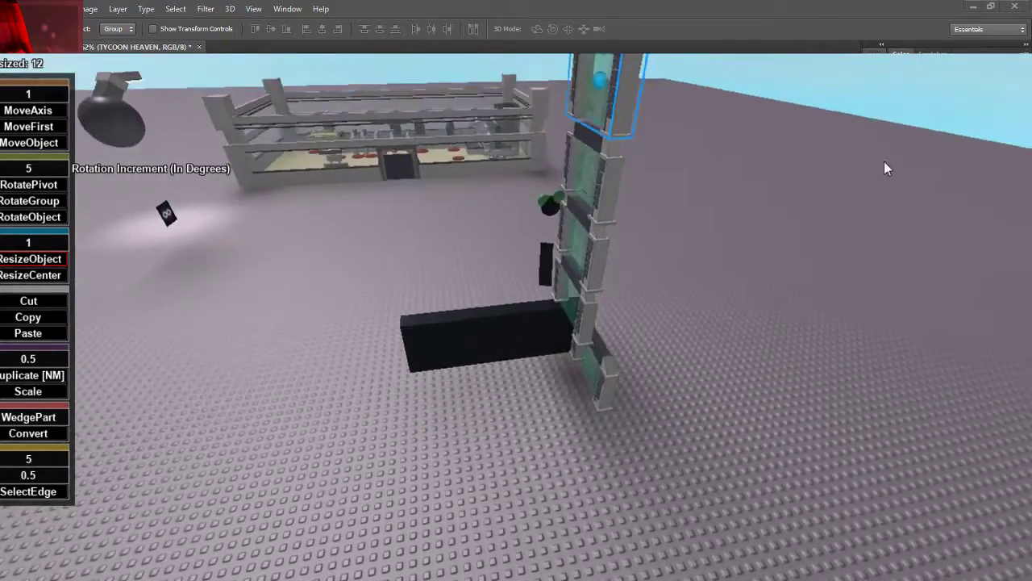
key(s)
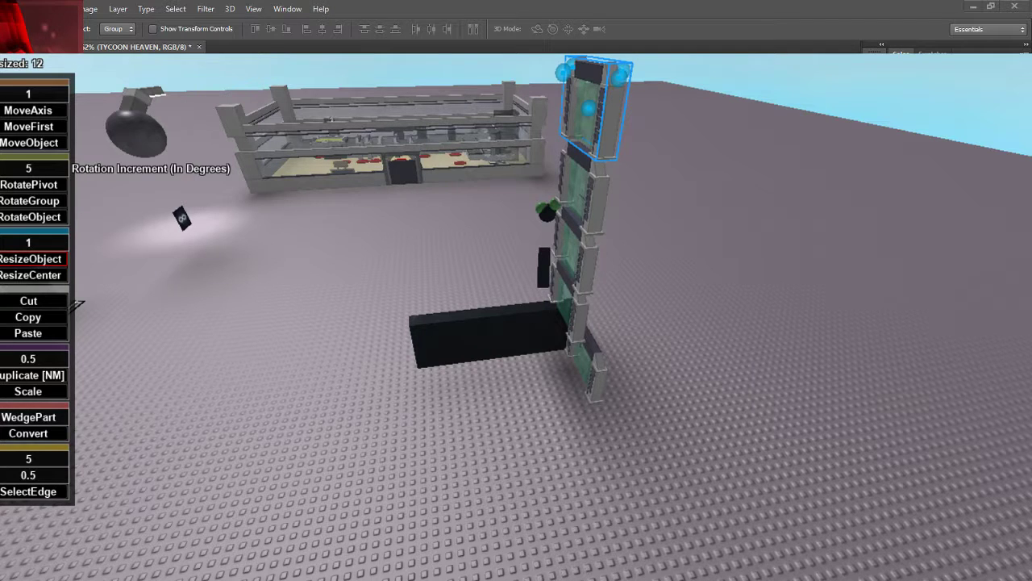
- Undo all four stacked gate duplicates and clear the selection
key(ctrl+z)
key(ctrl+z)
key(ctrl+z)
key(ctrl+z)
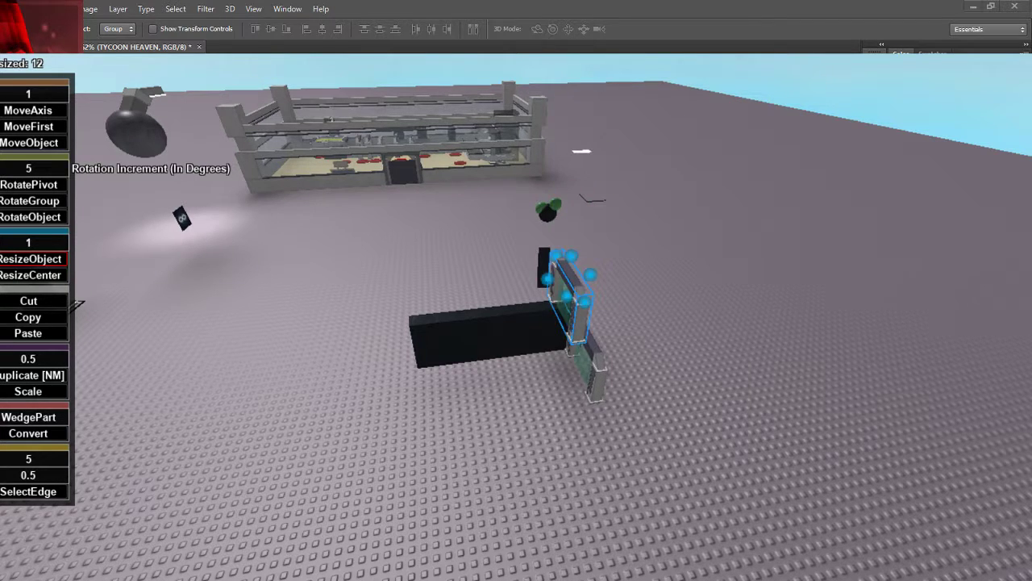
key(ctrl+z)
click(588, 359)
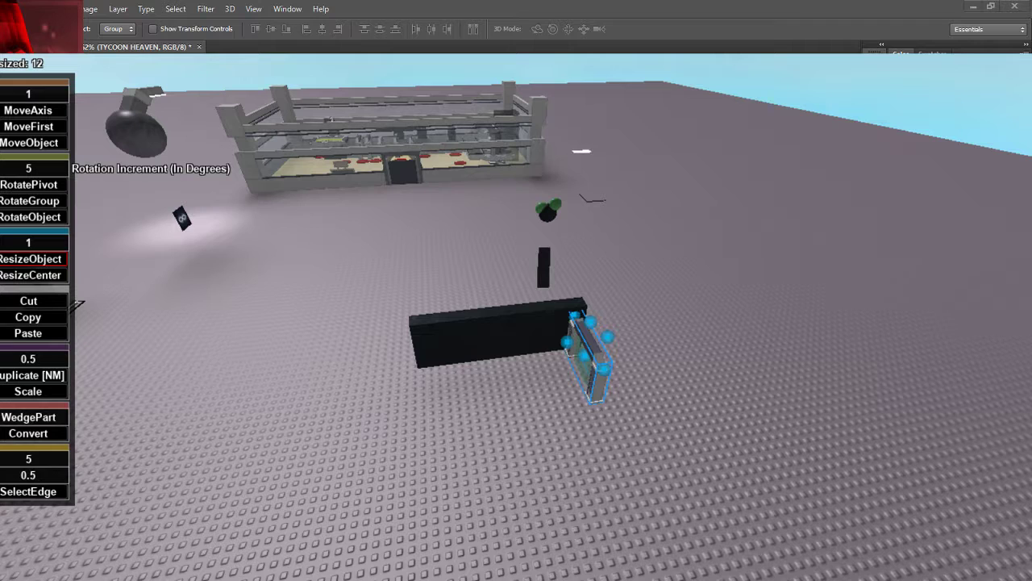
key(ctrl+z)
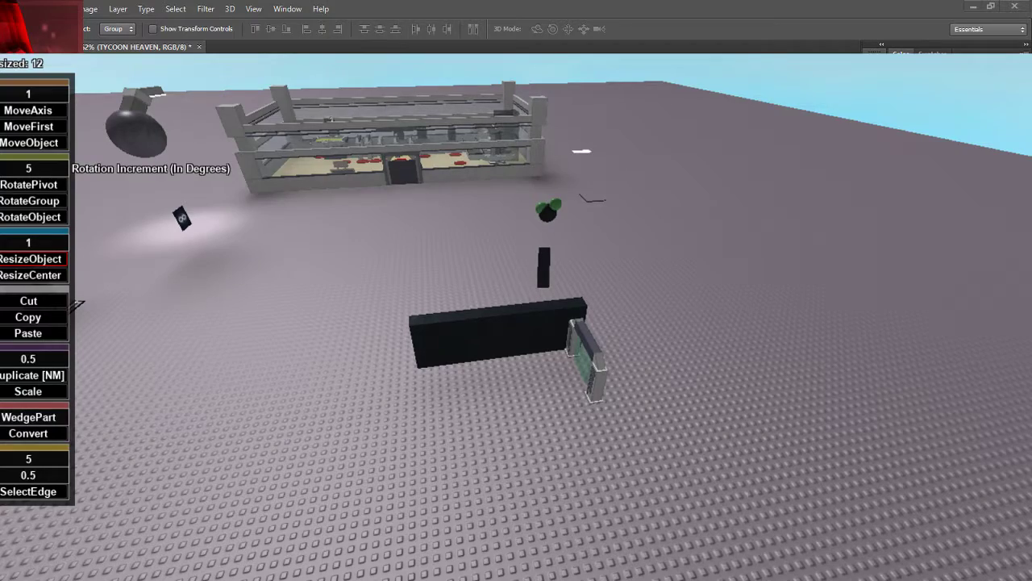
- Examine the tycoon's droppers, upgraders, conveyors and purchase buttons up close and from an overview
scroll(476, 193, up, 8)
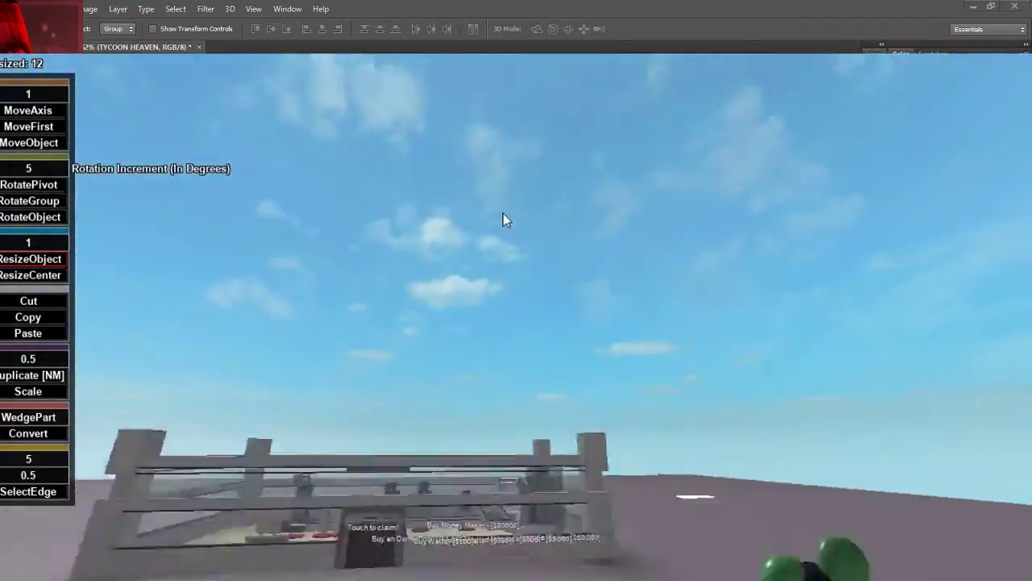
scroll(503, 218, up, 3)
right_drag(503, 213, 504, 218)
right_drag(608, 150, 608, 150)
scroll(608, 150, down, 3)
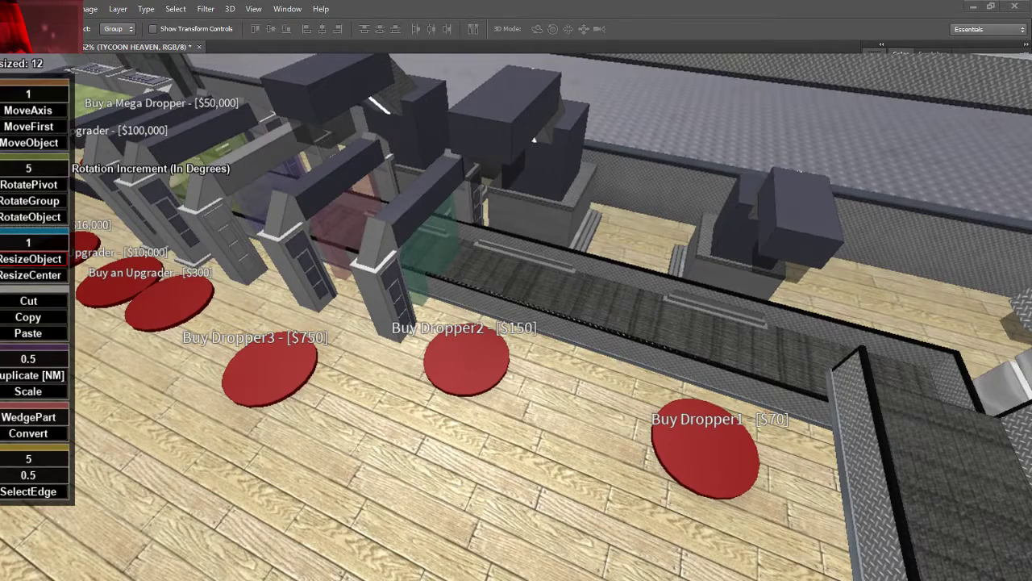
right_drag(626, 405, 626, 405)
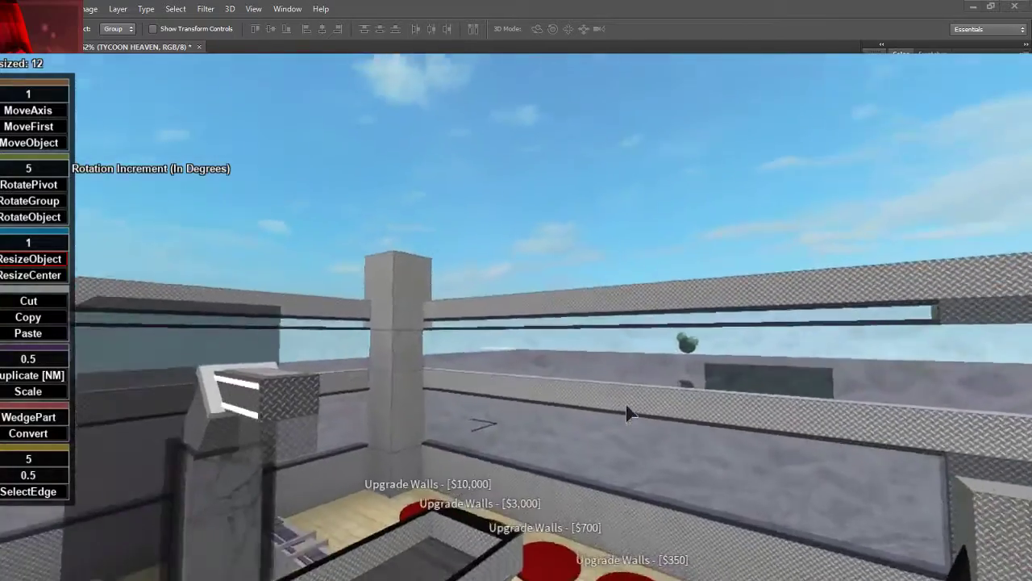
scroll(627, 413, down, 10)
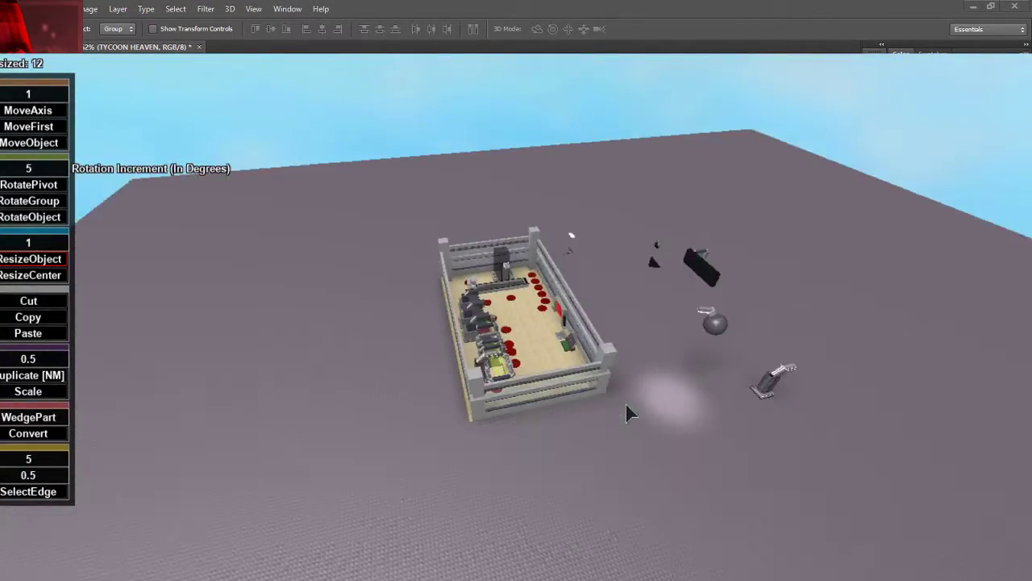
scroll(627, 406, down, 5)
right_drag(627, 405, 626, 405)
scroll(627, 405, up, 6)
scroll(627, 406, up, 8)
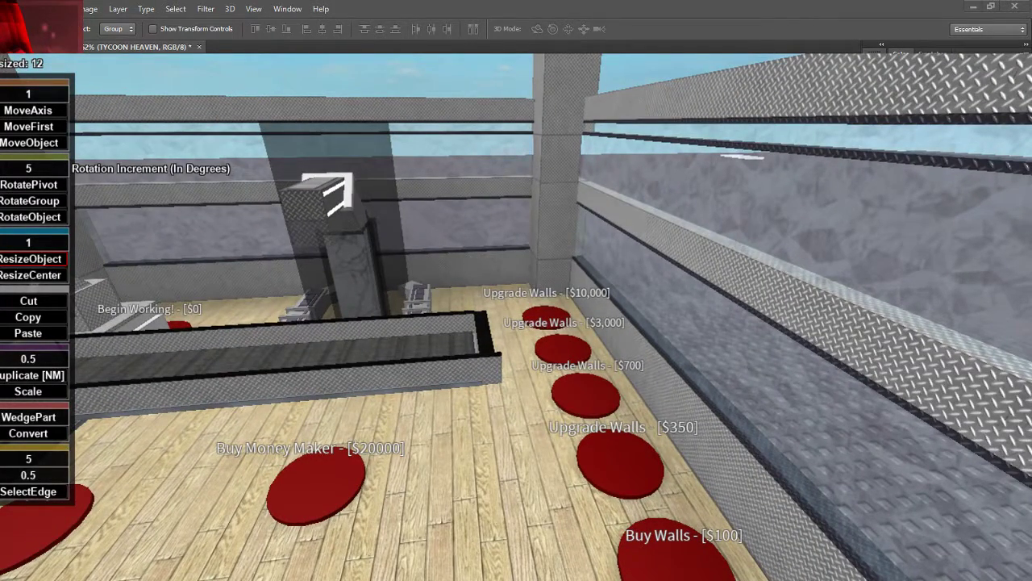
- Copy the L-shaped conveyor assembly from the tycoon and place the copy on the open baseplate behind the green gate
right_drag(908, 191, 920, 190)
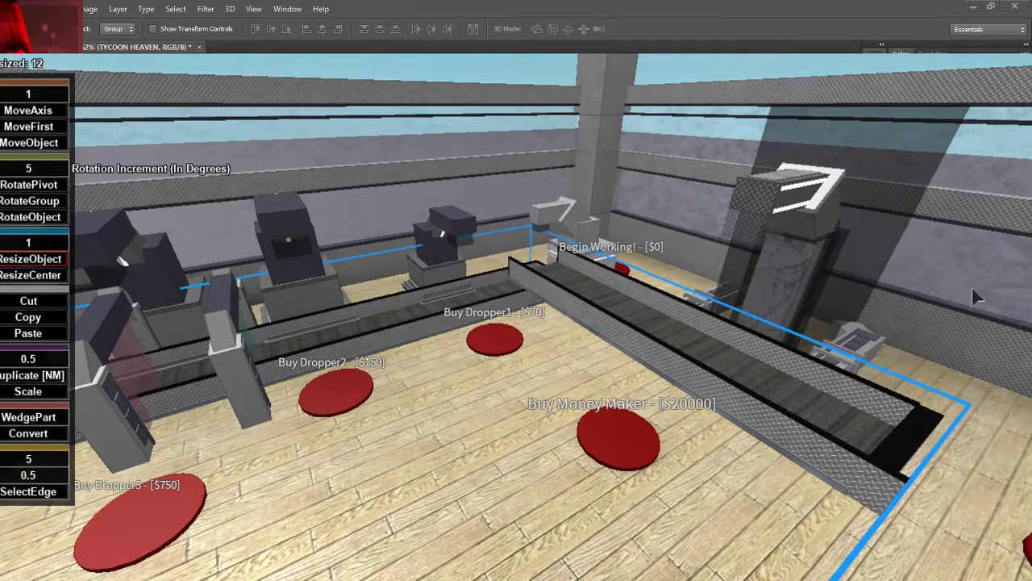
scroll(974, 293, down, 5)
right_drag(974, 293, 726, 331)
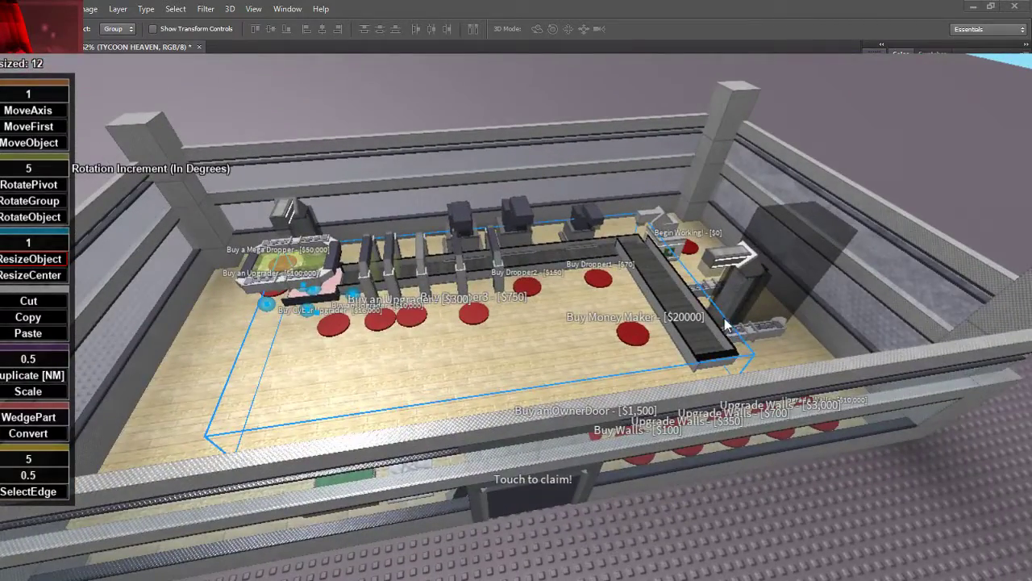
right_drag(715, 221, 715, 220)
scroll(715, 220, down, 5)
scroll(716, 220, up, 6)
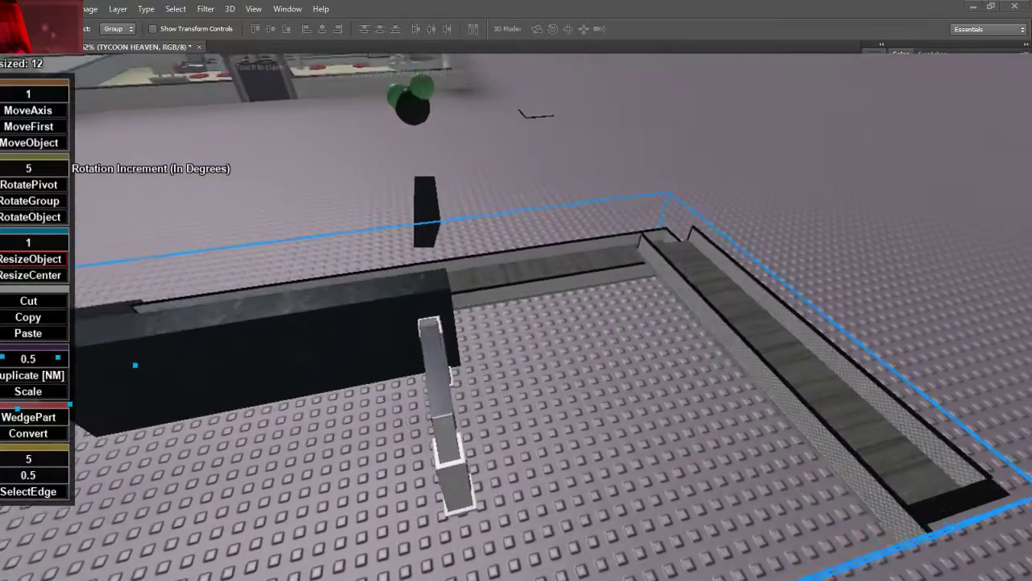
- Delete the conveyor section behind the black block from the copied assembly and select the remaining closed-end section
click(550, 268)
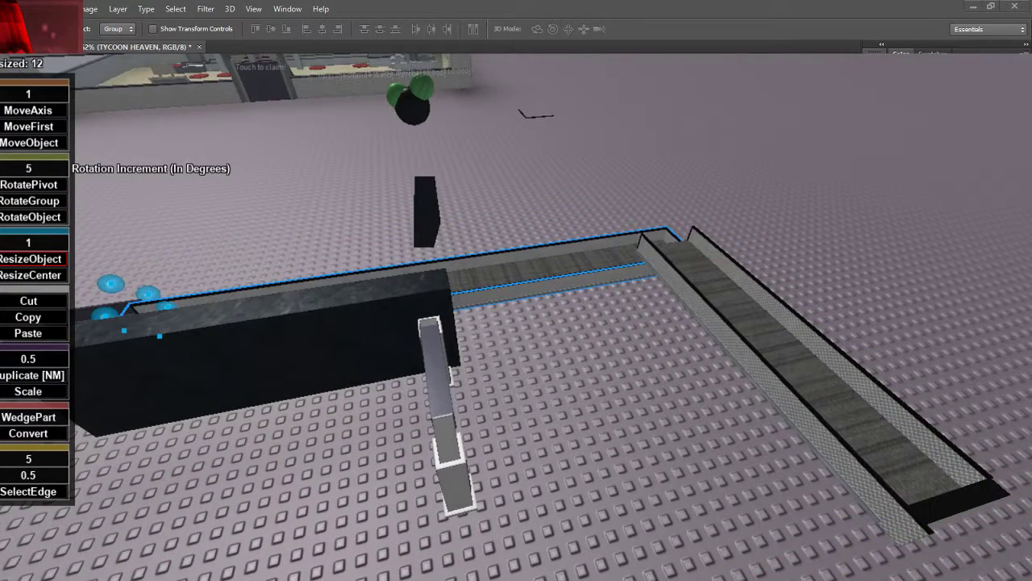
key(Delete)
click(806, 367)
click(807, 367)
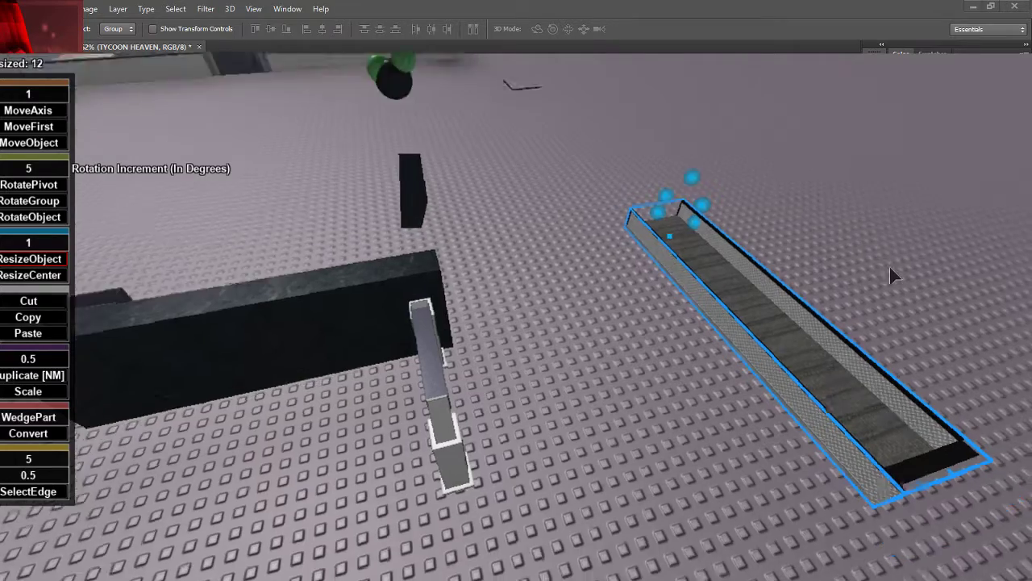
- Move the remaining conveyor section 89 studs across the baseplate to the tycoon's outer wall and deselect it
right_drag(891, 268, 891, 269)
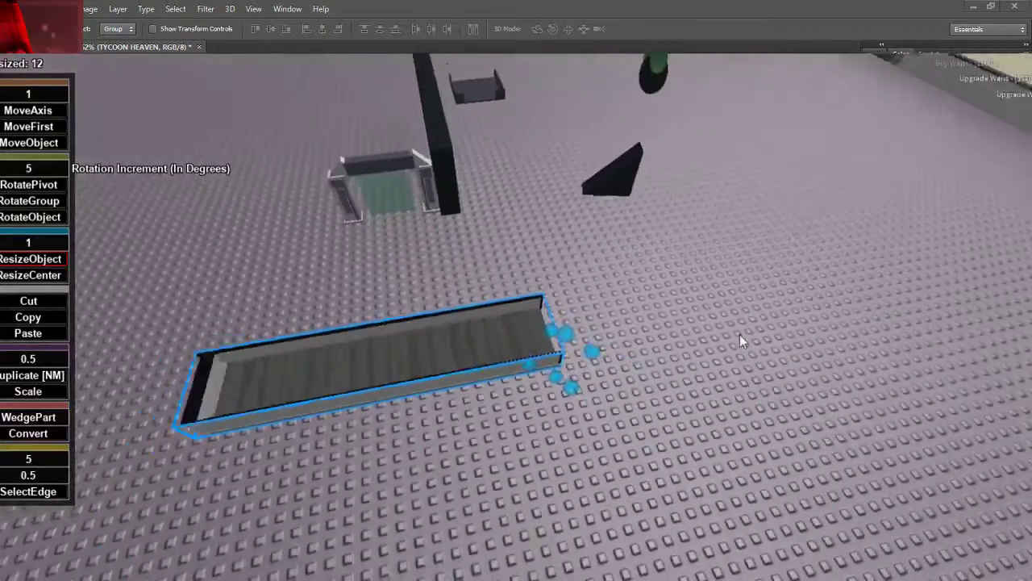
key(w)
key(d)
key(a)
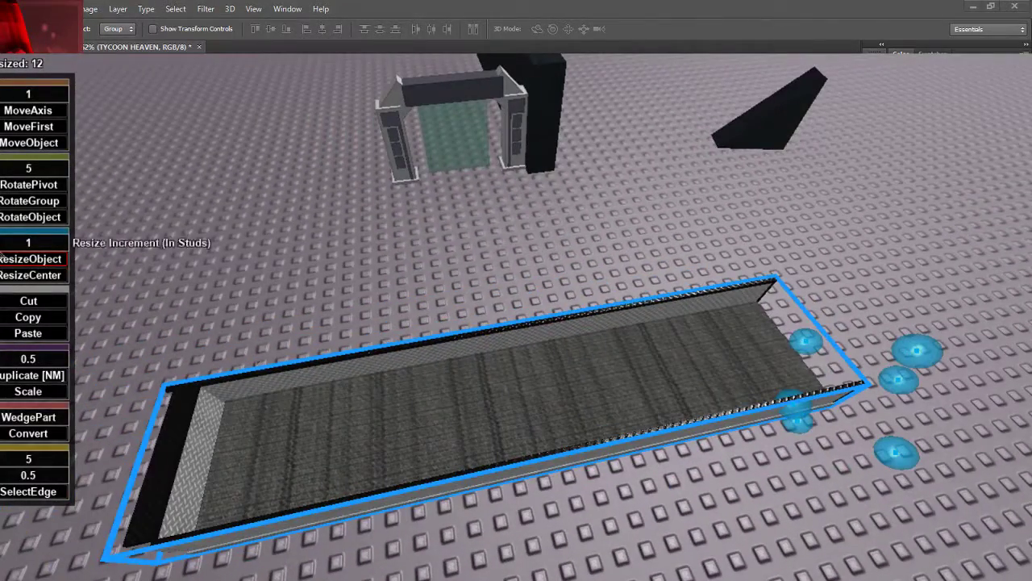
click(40, 114)
key(d)
key(s)
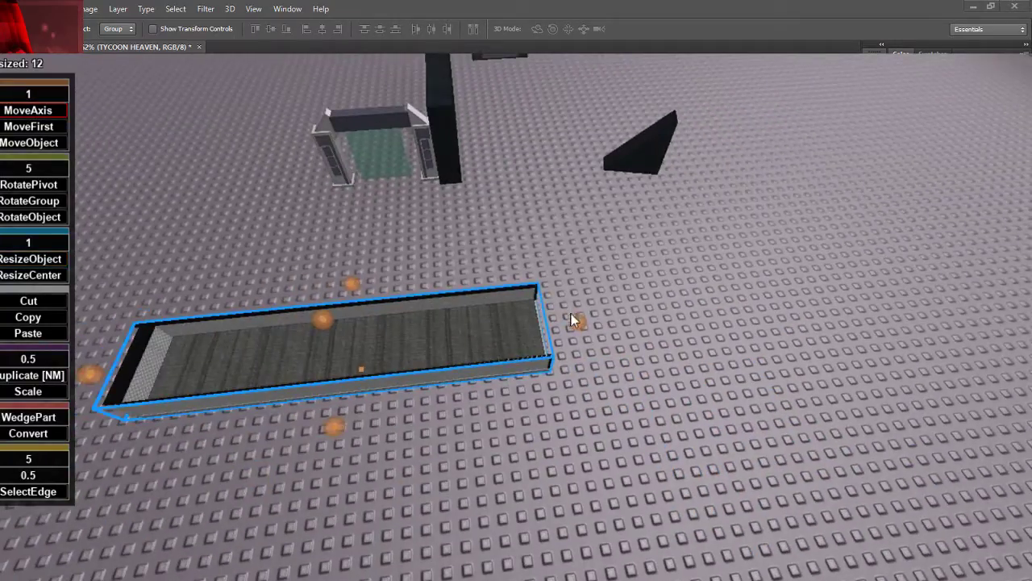
drag(573, 317, 599, 215)
key(d)
right_drag(599, 214, 599, 215)
drag(599, 215, 728, 316)
key(s)
right_drag(729, 315, 728, 315)
click(728, 315)
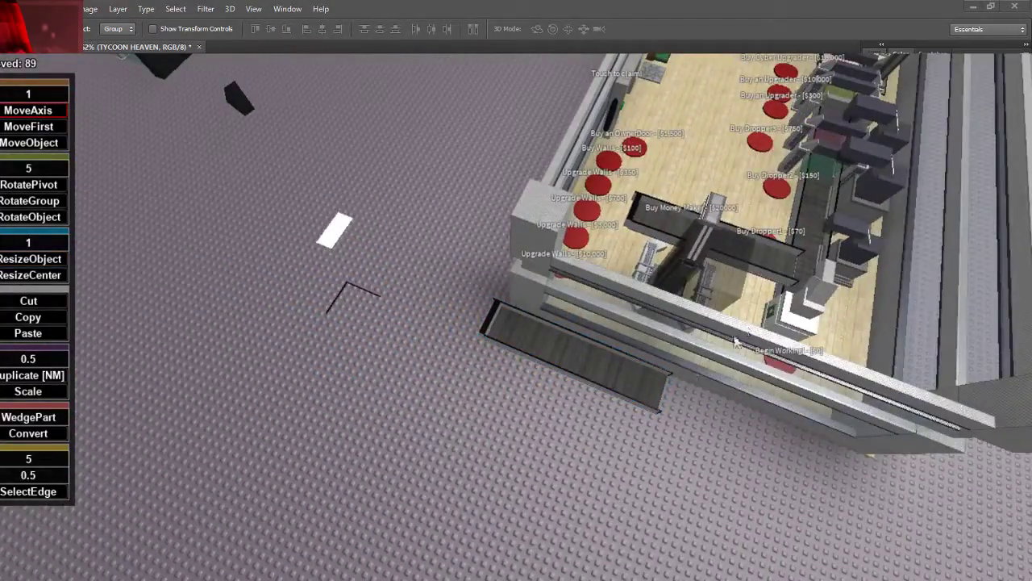
- Move the conveyor section 31 studs through the wall into the tycoon, parallel to the existing conveyor
click(576, 345)
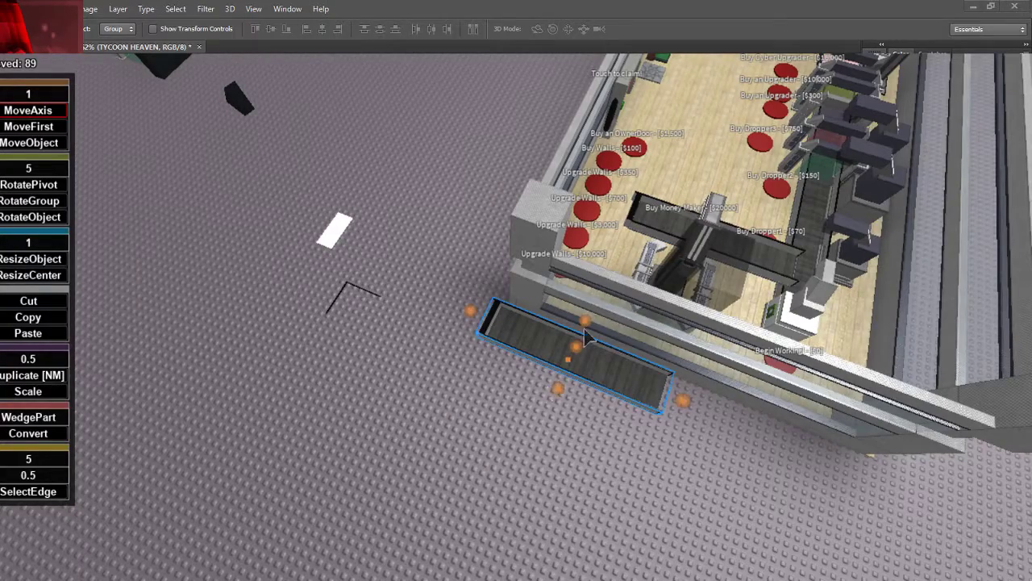
drag(589, 317, 603, 282)
right_drag(603, 282, 603, 282)
drag(603, 282, 590, 302)
right_drag(589, 302, 589, 301)
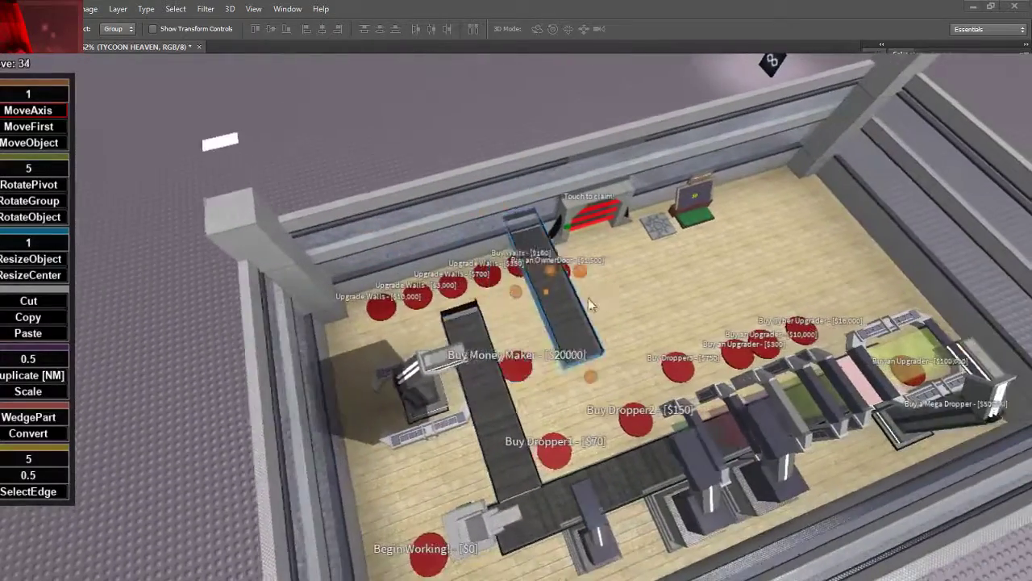
drag(590, 302, 593, 341)
key(w)
key(w)
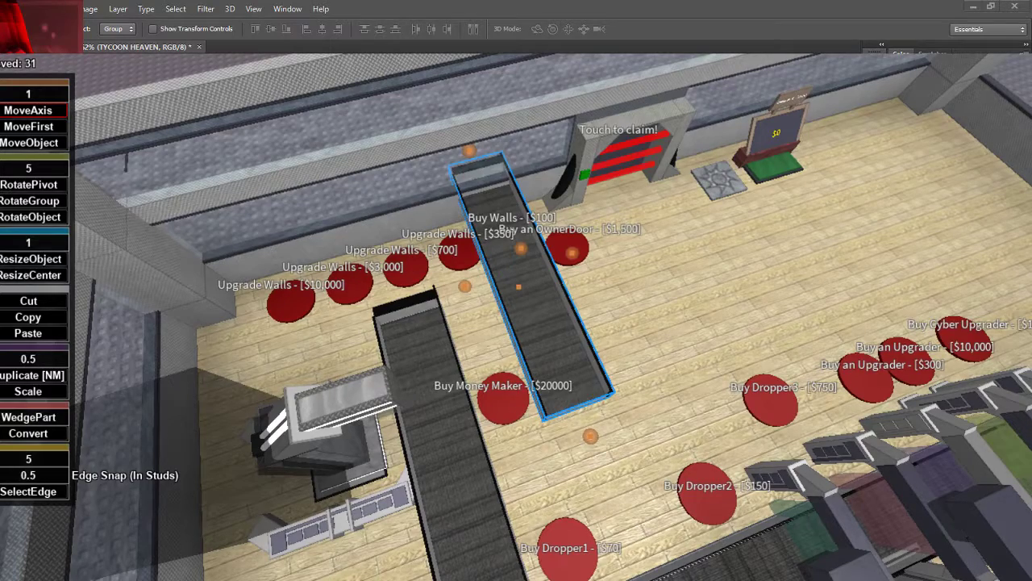
- Try to turn the conveyor section inside the tycoon about its vertical axis with RotateObject
right_drag(624, 476, 520, 353)
click(36, 184)
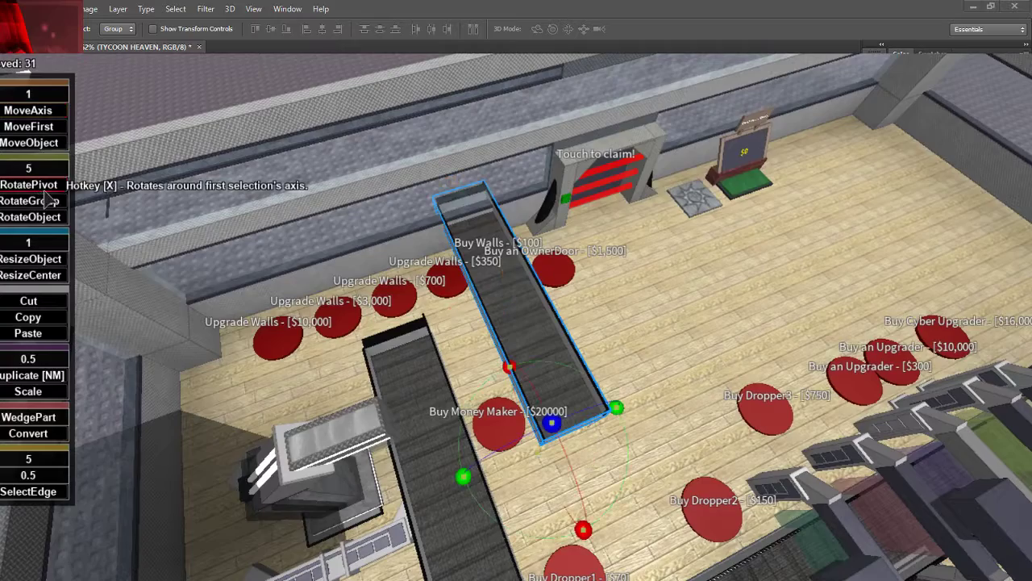
click(32, 217)
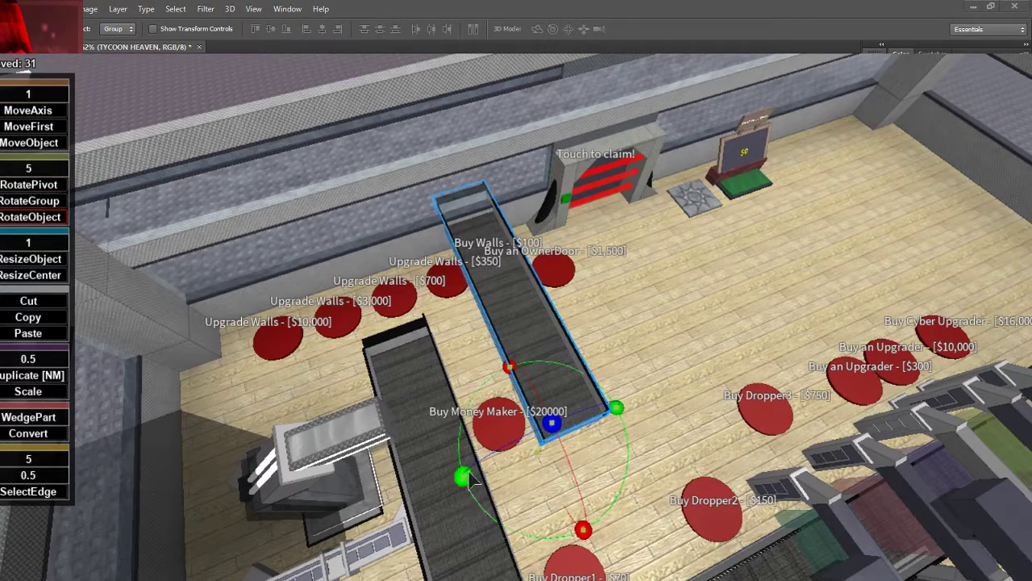
drag(464, 476, 568, 520)
scroll(564, 492, down, 2)
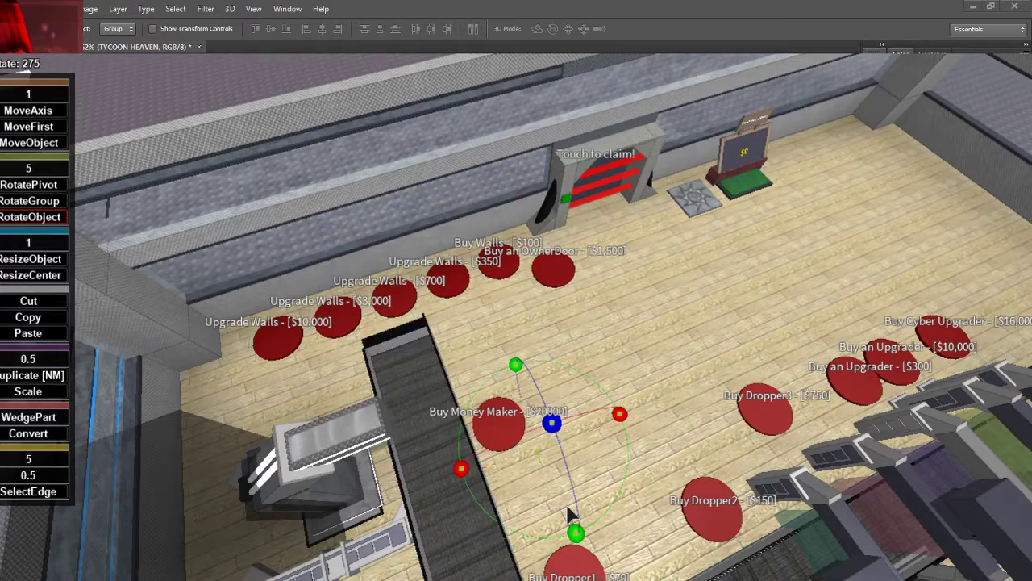
- Reselect the conveyor section outside the tycoon wall, try rotating it further, and undo its recent transformations
scroll(548, 476, down, 8)
key(w)
key(a)
right_drag(331, 290, 331, 290)
click(330, 292)
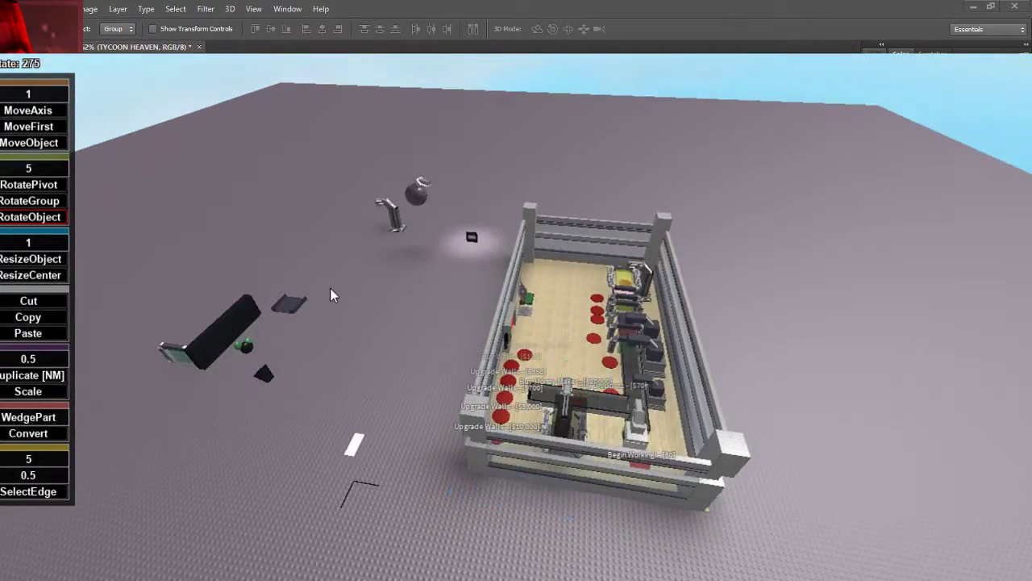
right_drag(450, 325, 479, 352)
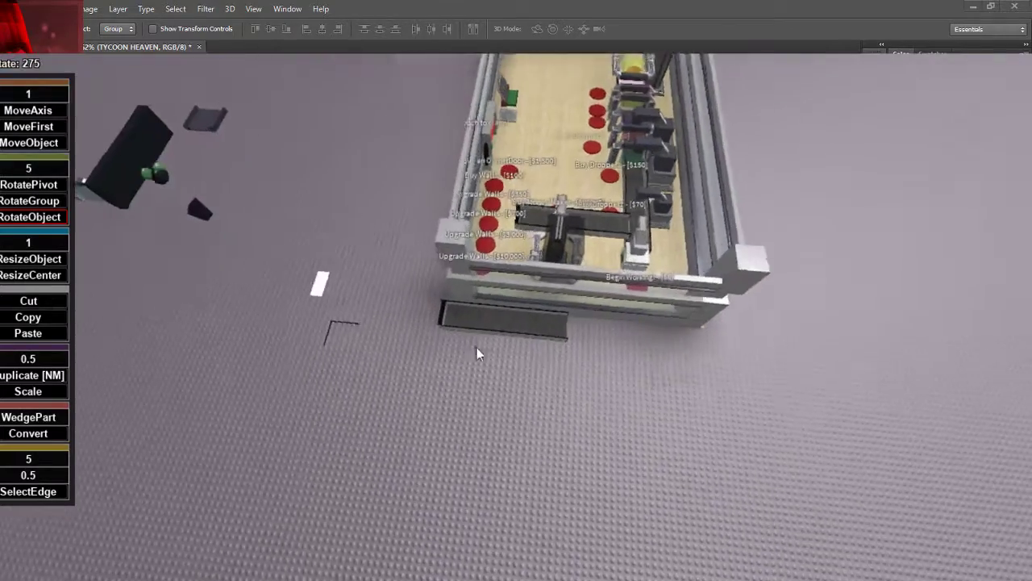
scroll(509, 325, up, 6)
click(509, 325)
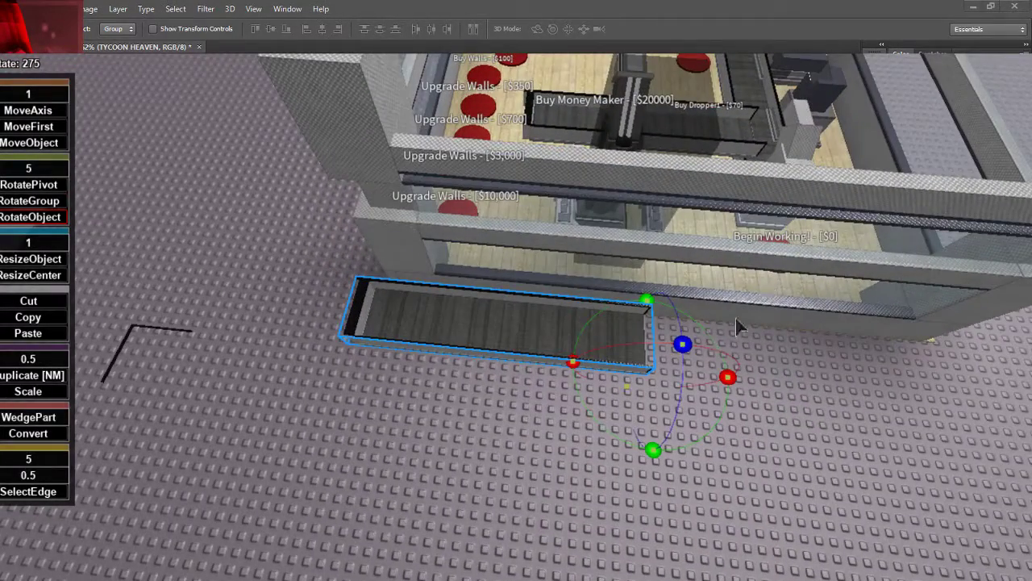
drag(729, 378, 786, 378)
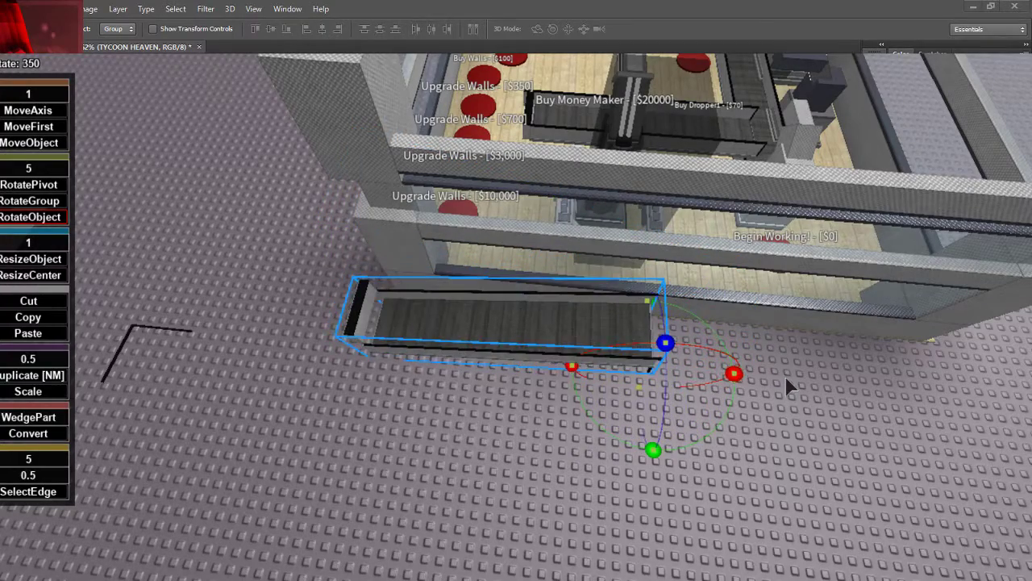
key(ctrl+z)
- Rotate the conveyor section on the baseplate near the green gate about its vertical axis with the Rotate tool
scroll(749, 306, down, 5)
right_drag(749, 305, 649, 254)
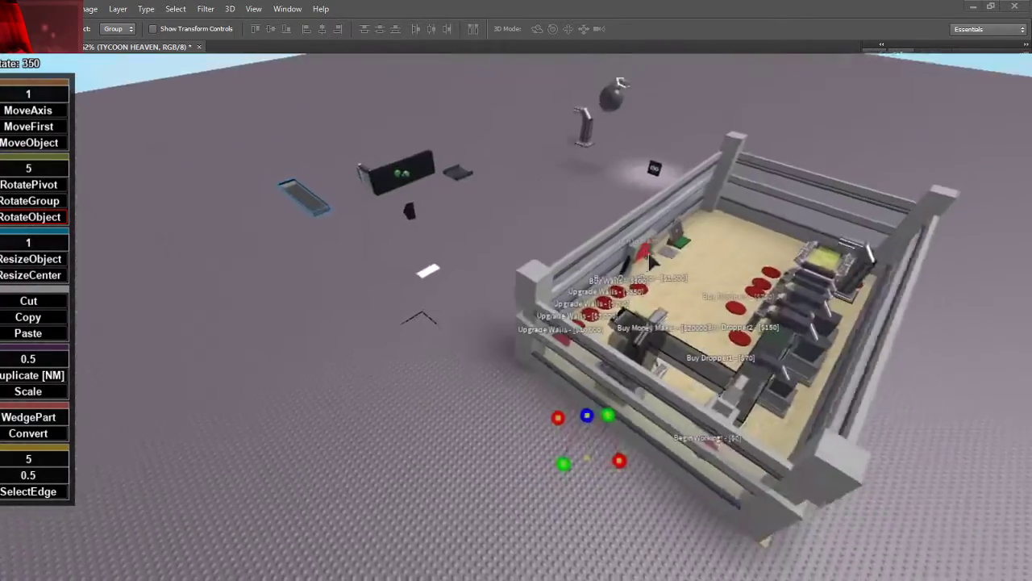
key(f)
right_drag(381, 216, 381, 224)
key(ctrl+4)
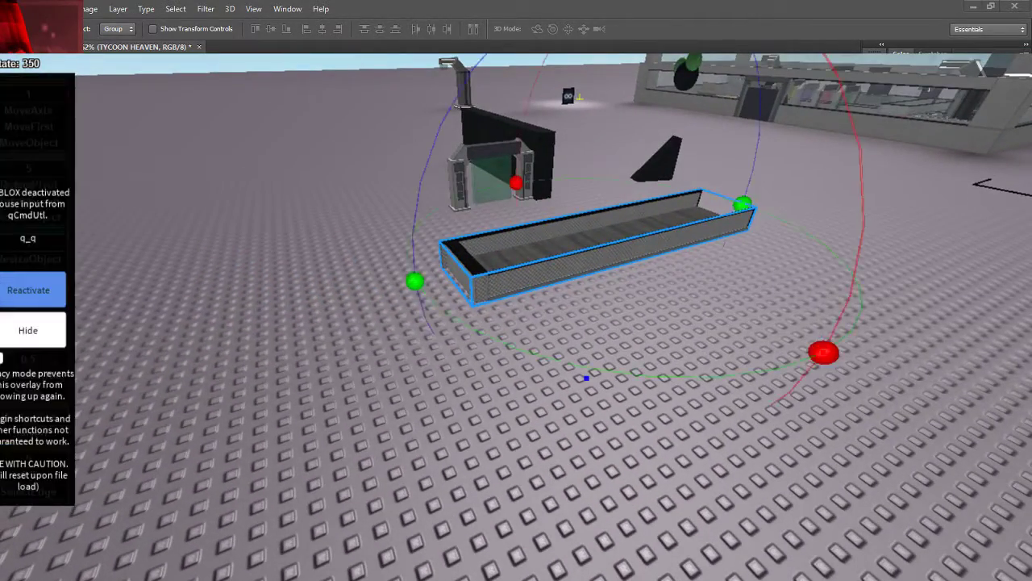
drag(415, 282, 731, 284)
- Carry the conveyor section over the wall into the tycoon and place it on the floor, crosswise to the closed-end conveyor
key(w)
drag(659, 268, 686, 170)
right_drag(686, 170, 686, 170)
drag(687, 171, 686, 170)
right_drag(687, 170, 686, 170)
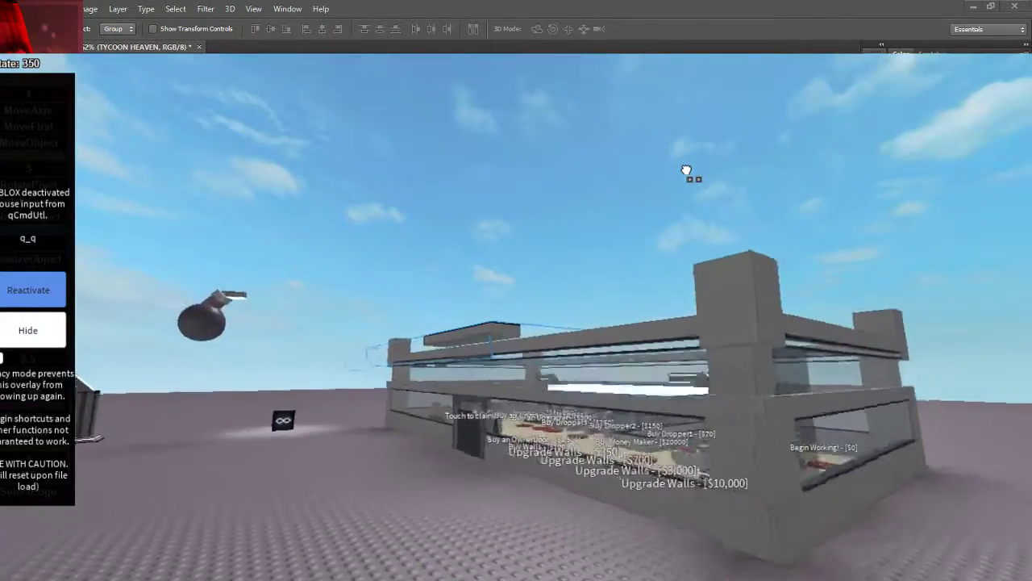
drag(686, 170, 687, 170)
right_drag(686, 170, 703, 184)
key(s)
drag(702, 184, 390, 263)
right_drag(449, 283, 391, 263)
drag(390, 263, 428, 231)
right_drag(390, 263, 429, 231)
drag(428, 230, 482, 161)
right_drag(428, 231, 483, 161)
drag(482, 162, 482, 164)
right_drag(482, 161, 482, 164)
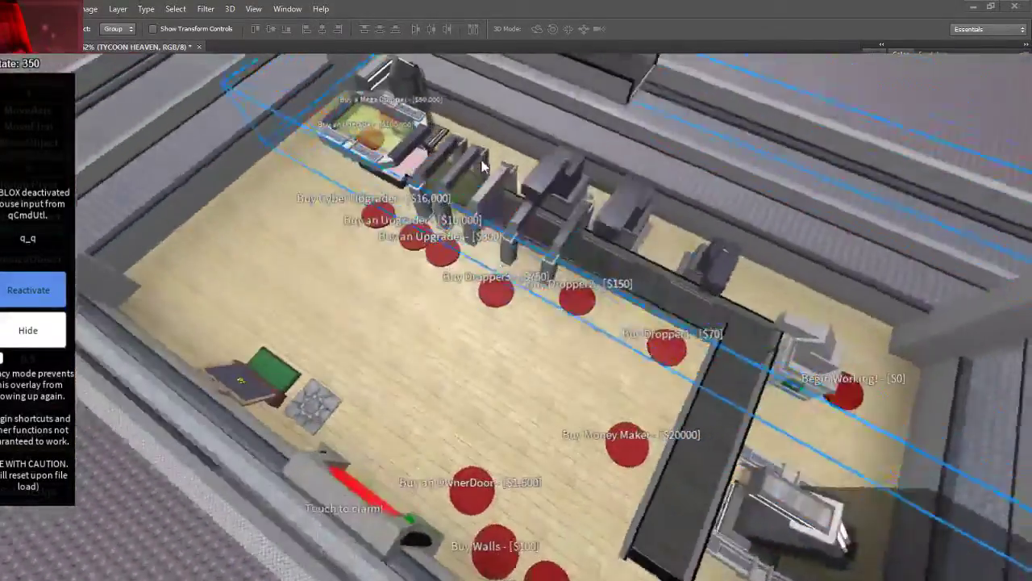
drag(482, 164, 482, 166)
right_drag(482, 164, 482, 166)
key(w)
key(s)
right_drag(450, 227, 454, 223)
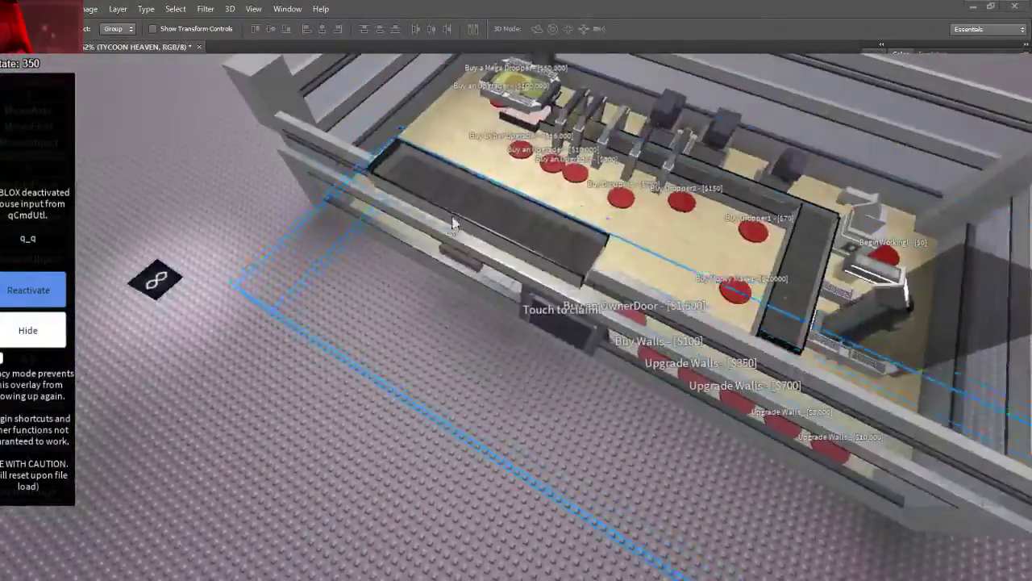
drag(454, 223, 511, 187)
right_drag(511, 187, 507, 182)
right_drag(476, 321, 475, 318)
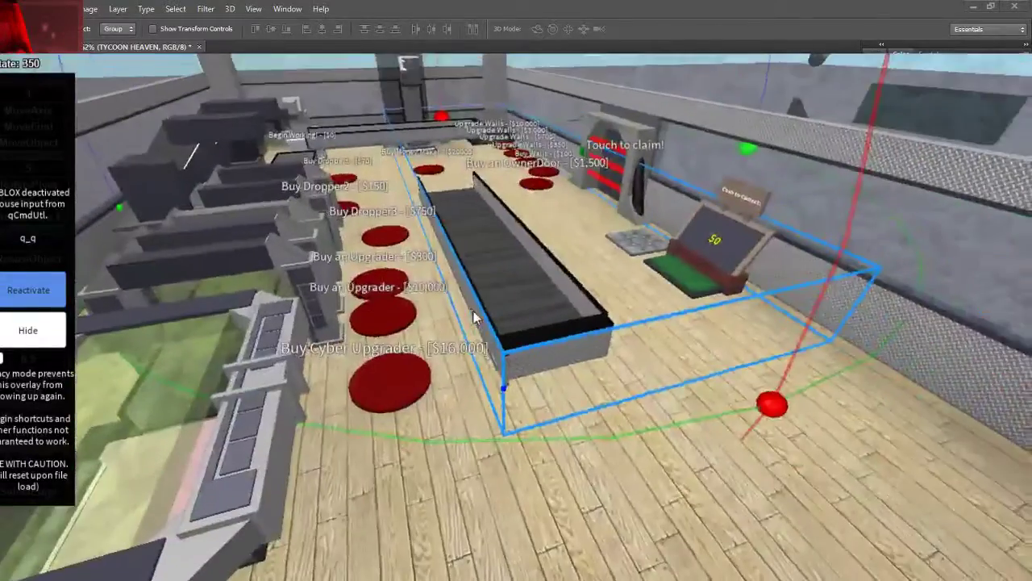
- Lower the conveyor section toward the tycoon floor with the Move tool
right_drag(319, 207, 319, 206)
key(ctrl+2)
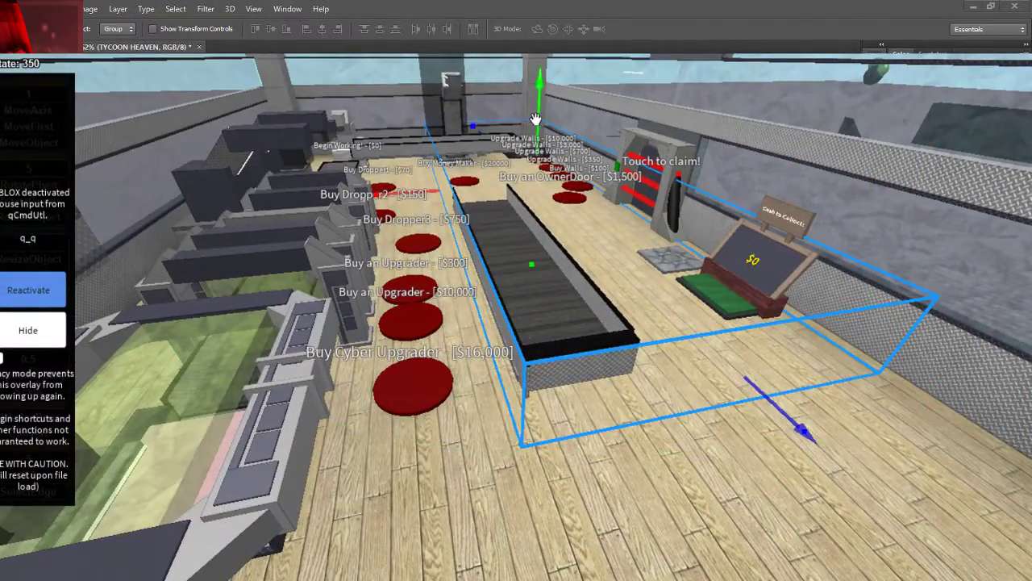
drag(539, 119, 539, 152)
right_drag(539, 152, 538, 153)
scroll(538, 153, down, 2)
- Shift the conveyor section across the tycoon floor until its open end meets the side of the closed-end conveyor
right_drag(583, 250, 579, 253)
scroll(637, 282, down, 3)
drag(714, 375, 1030, 401)
key(a)
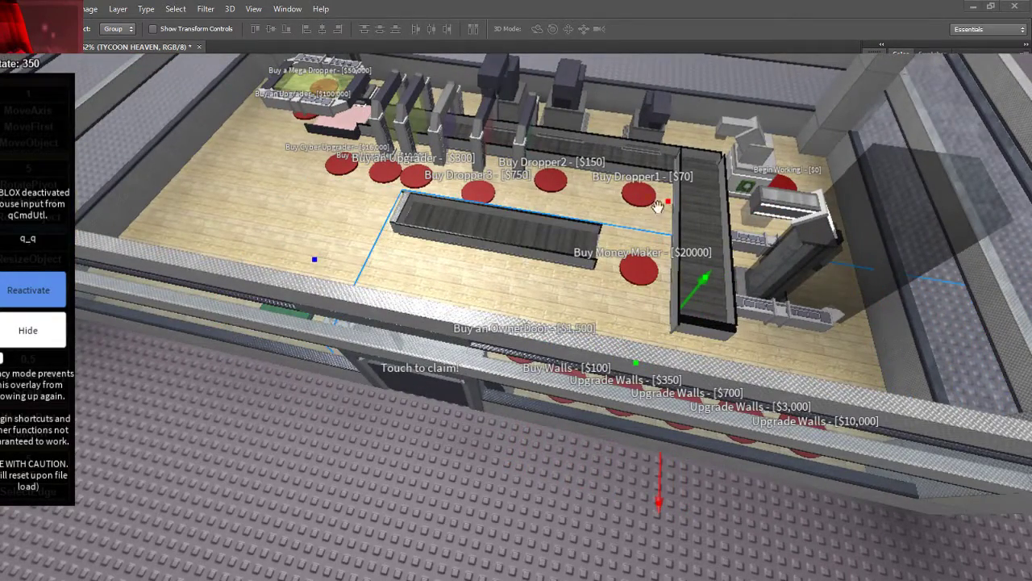
drag(658, 206, 676, 236)
key(a)
key(s)
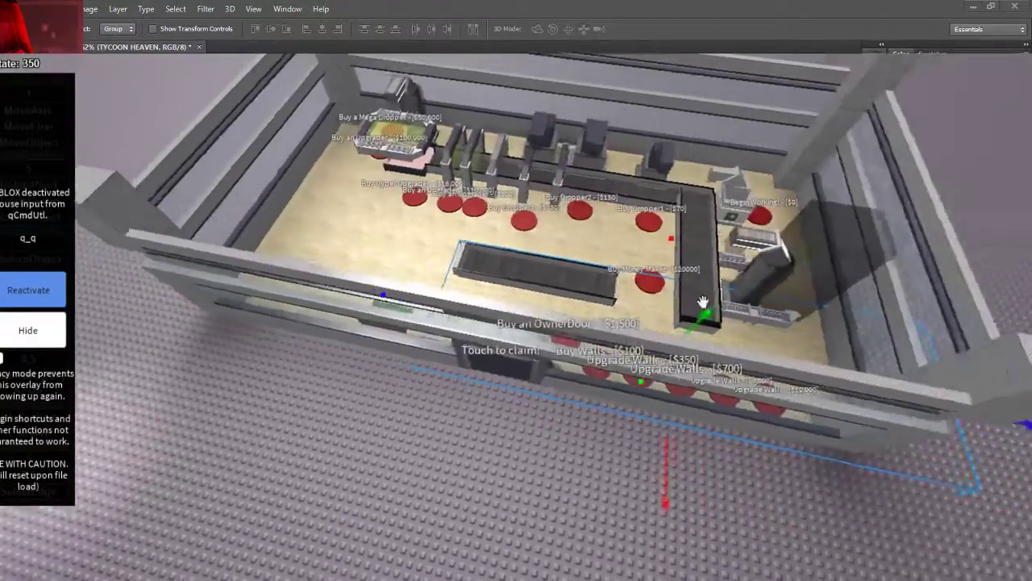
key(d)
drag(767, 409, 852, 428)
key(f)
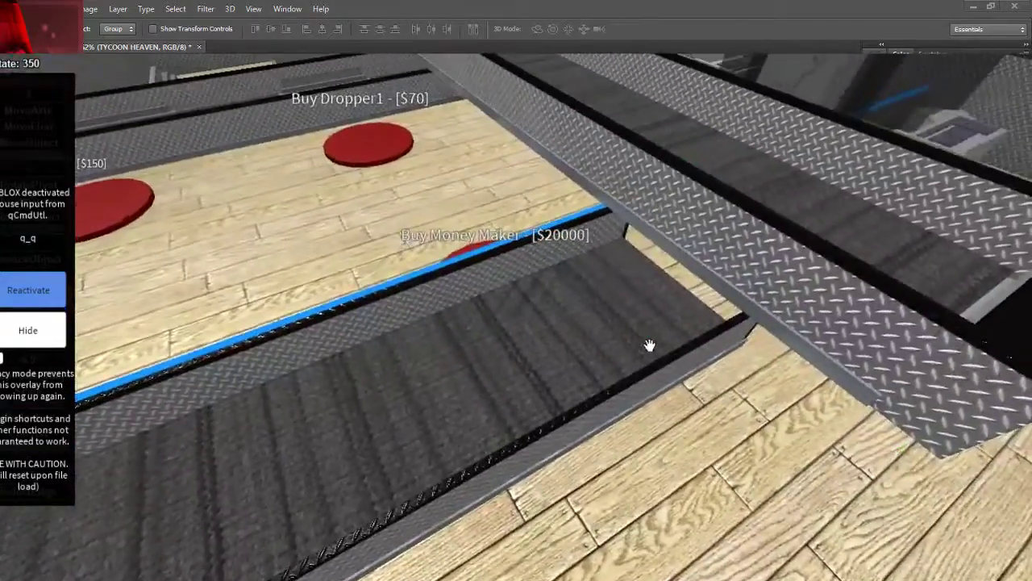
- Raise the conveyor section slightly at its junction with the closed-end conveyor
scroll(650, 345, down, 4)
scroll(648, 347, down, 5)
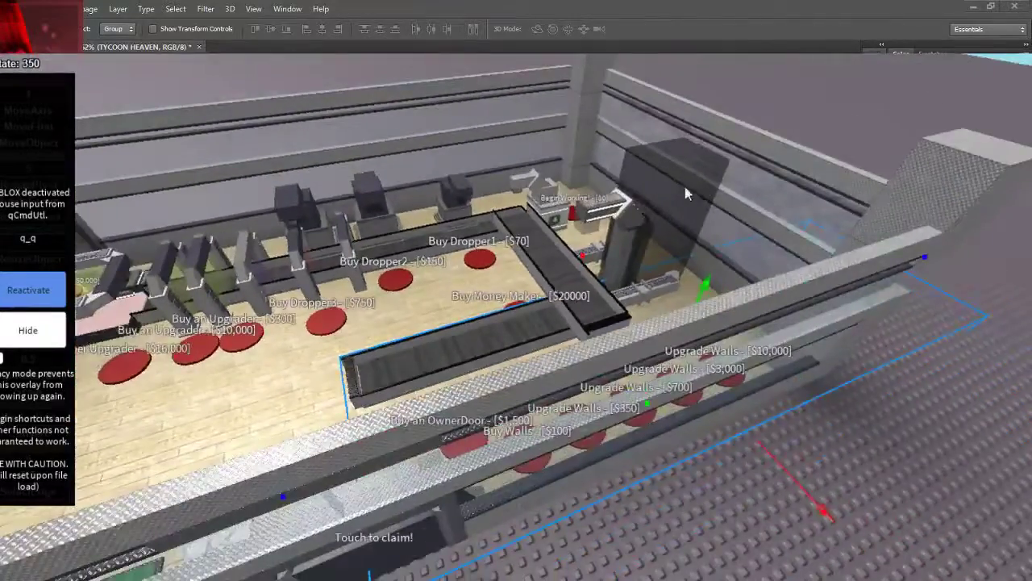
scroll(704, 186, down, 5)
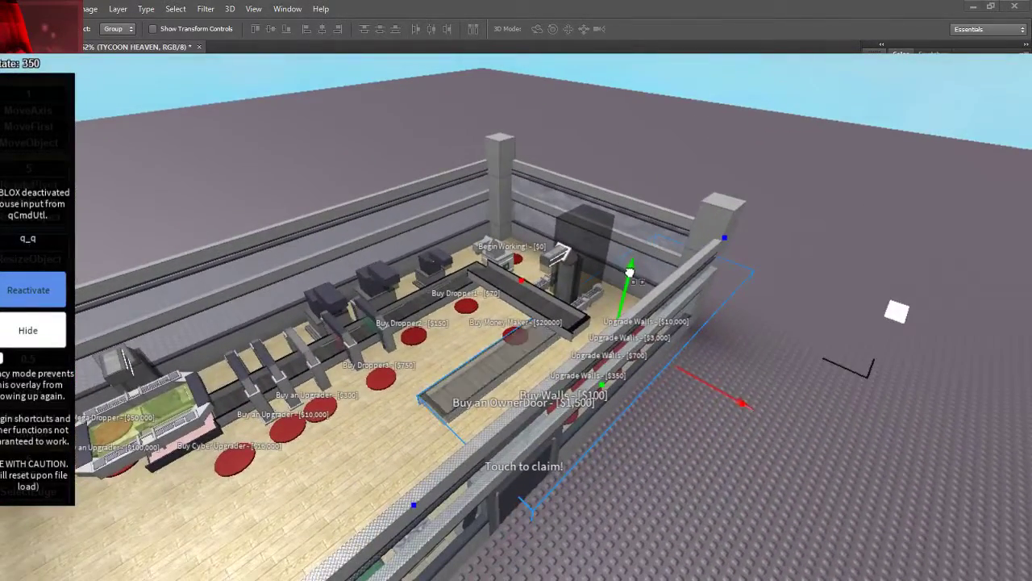
drag(630, 272, 629, 255)
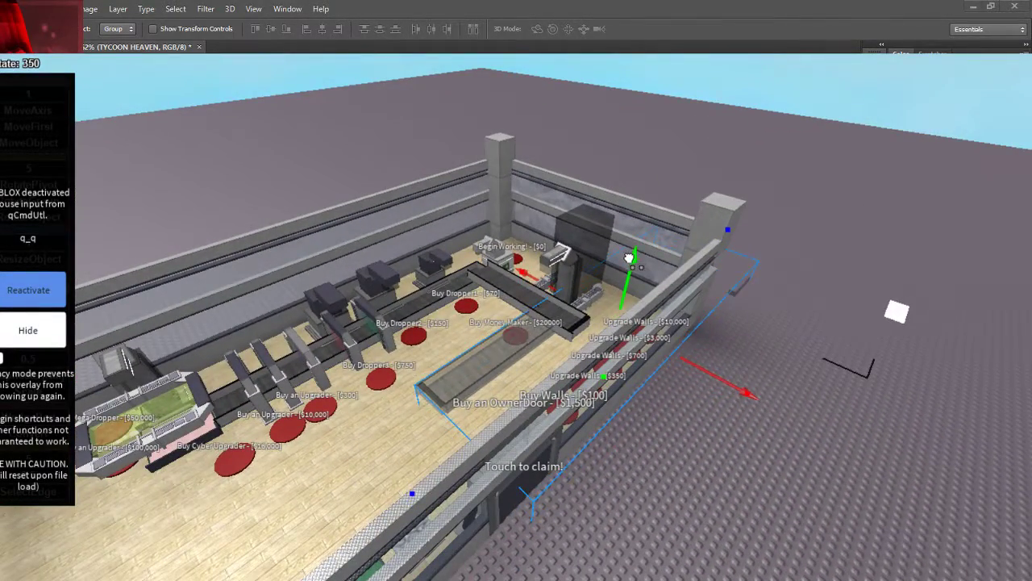
scroll(628, 257, up, 5)
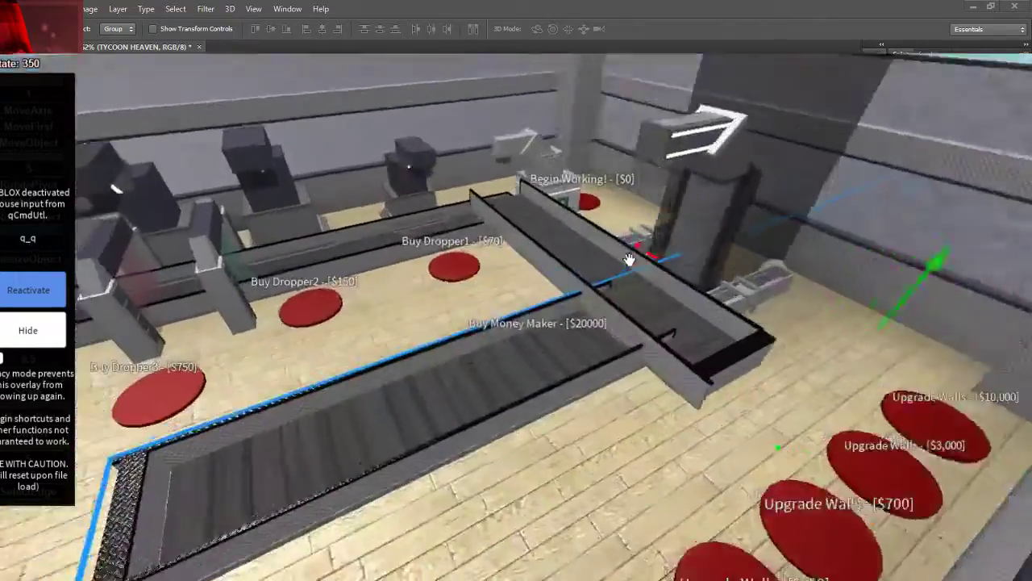
scroll(629, 260, up, 3)
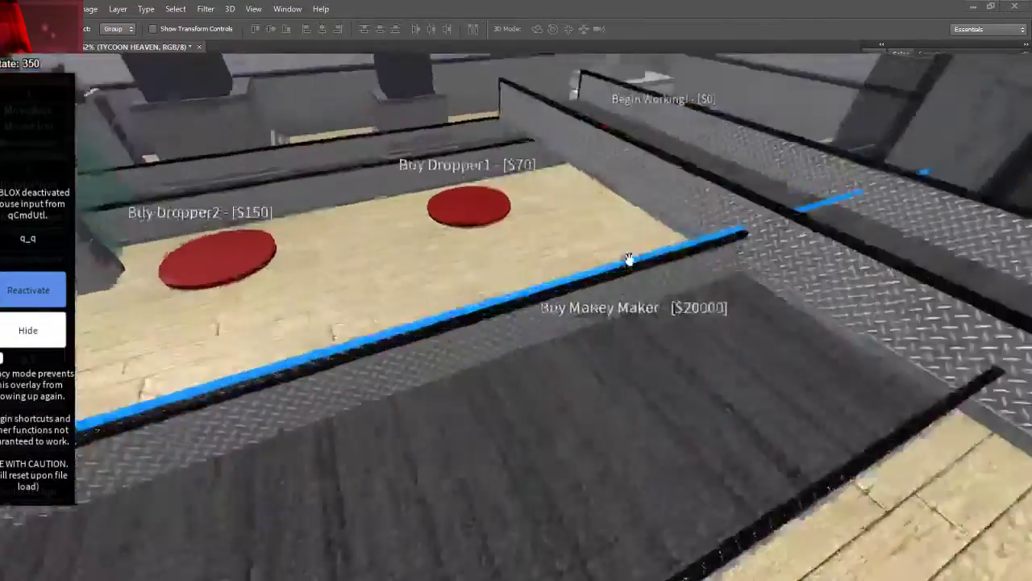
right_drag(629, 259, 631, 267)
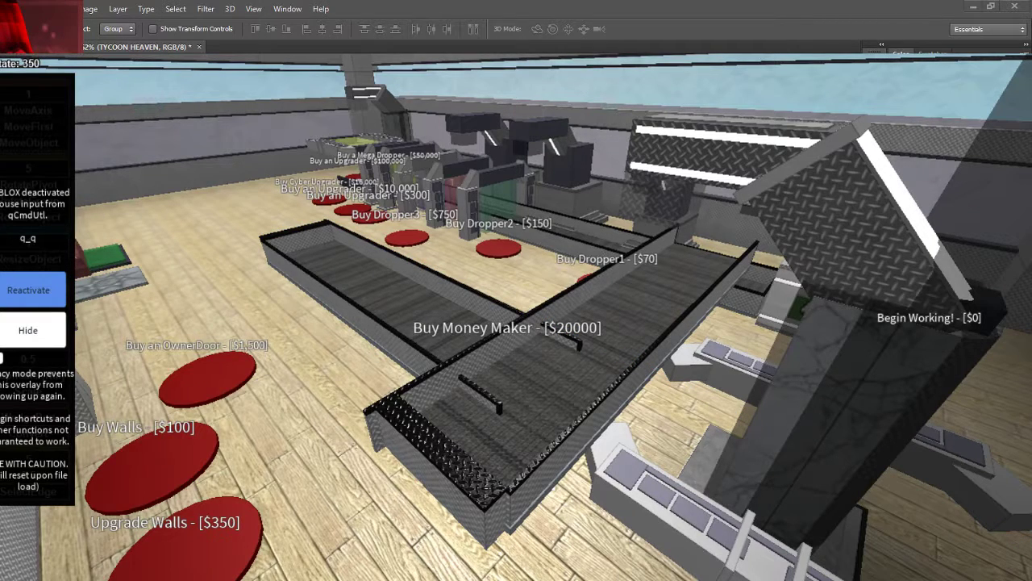
- Shorten the existing conveyor's side wall at the junction so it covers only the stretch beside the closed end
click(524, 379)
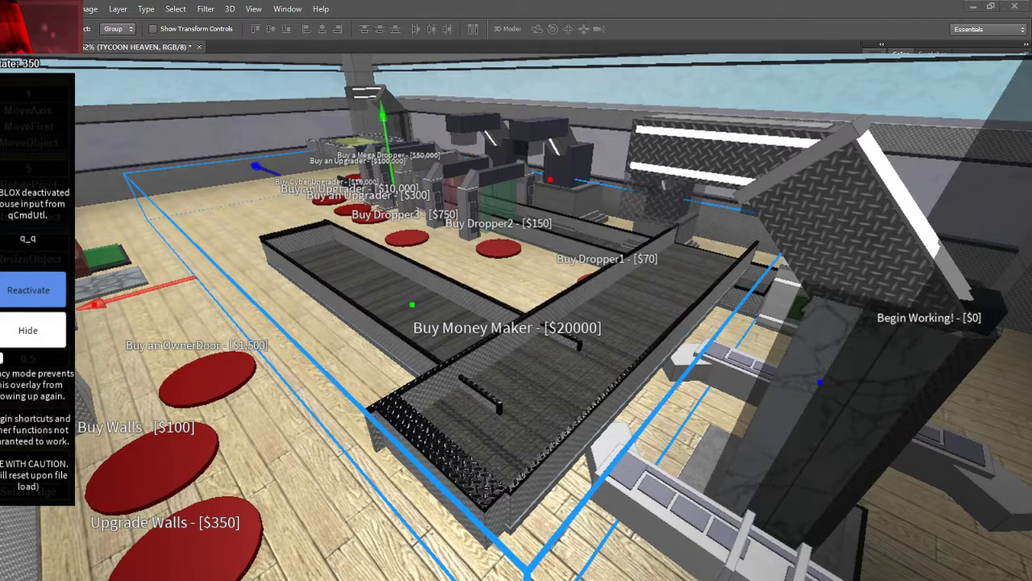
click(542, 371)
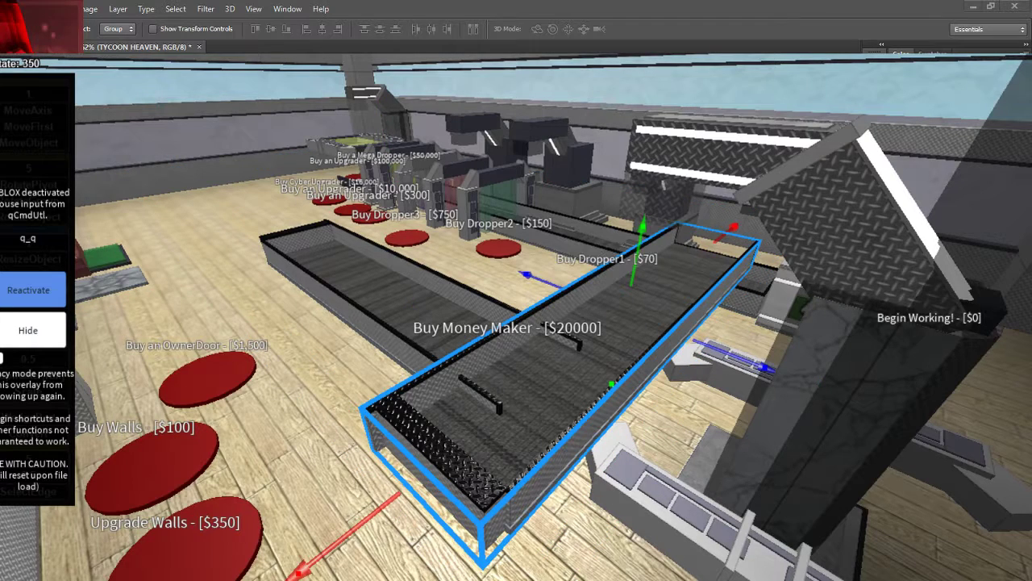
click(542, 371)
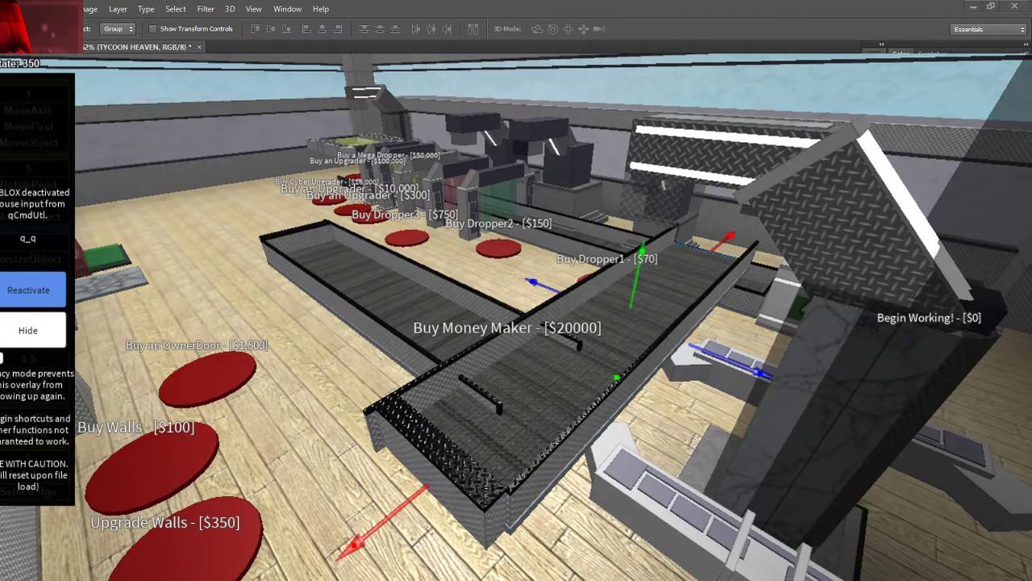
click(677, 233)
click(603, 355)
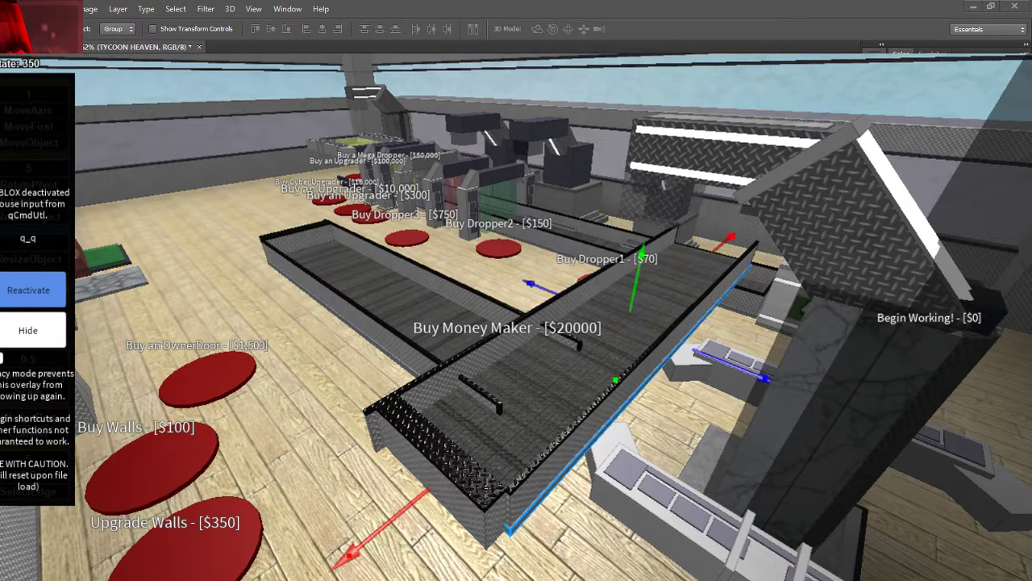
click(516, 322)
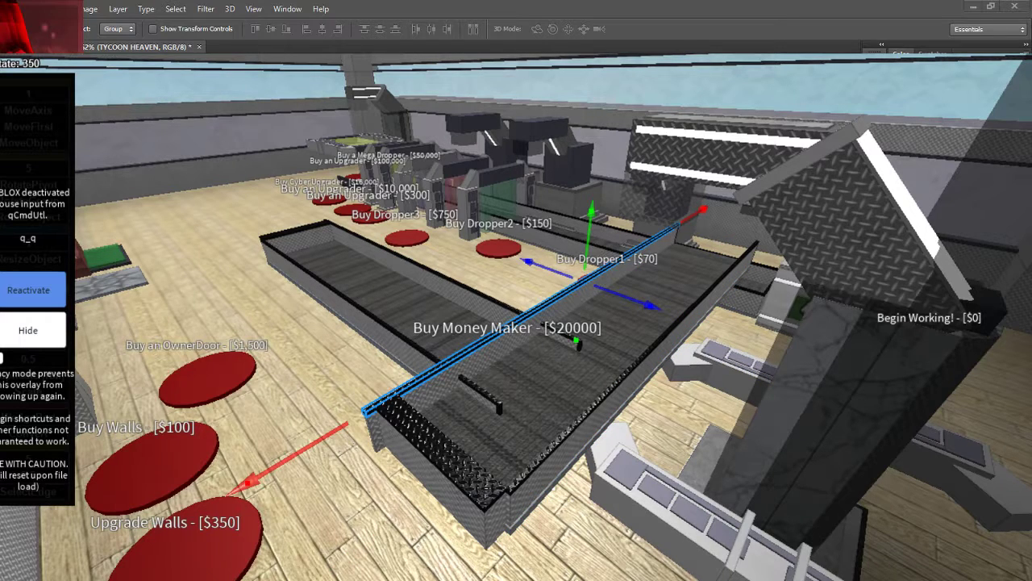
click(439, 452)
click(451, 377)
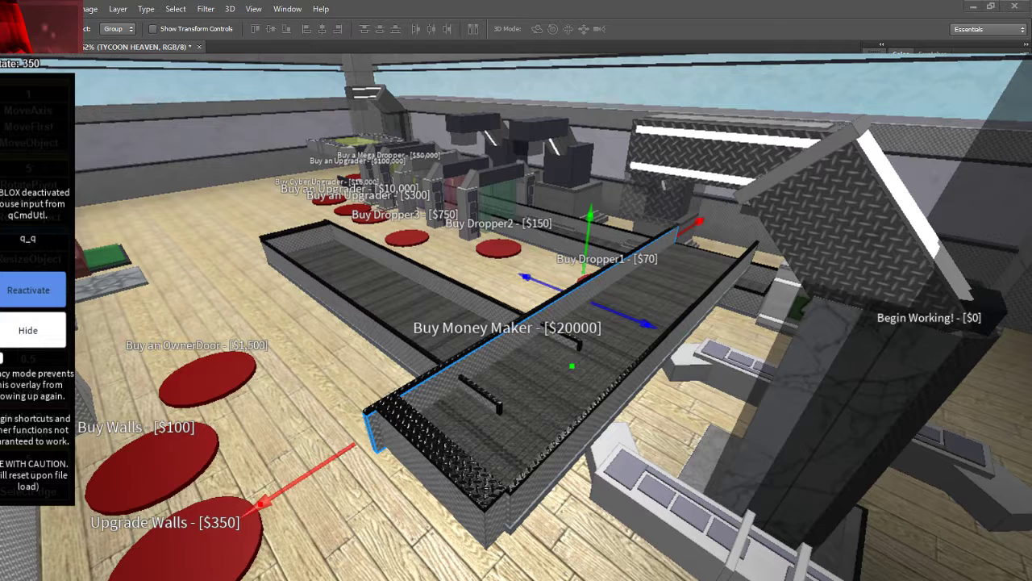
key(ctrl+3)
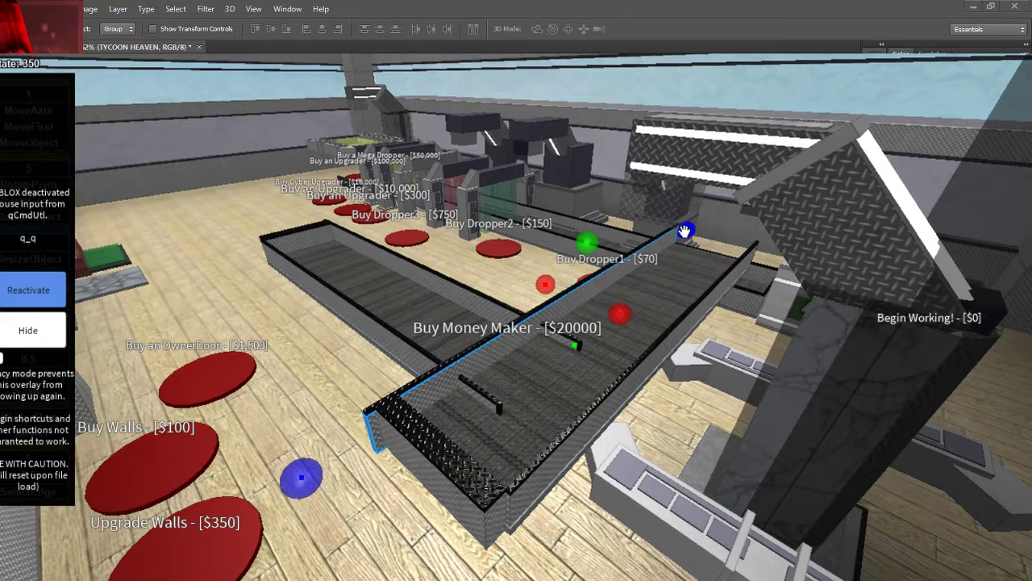
drag(683, 232, 494, 357)
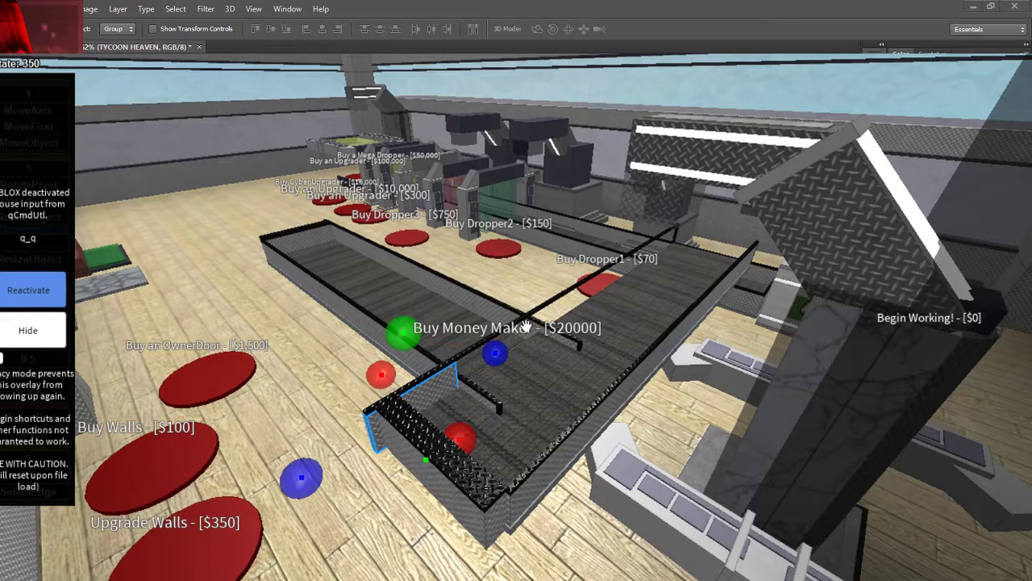
mouse_move(296, 479)
mouse_down()
mouse_move(330, 481)
mouse_move(321, 478)
mouse_up()
- Duplicate the shortened wall panel and place the copy on the conveyor beyond the junction, near the Buy Money Maker button
key(ctrl+d)
key(ctrl+1)
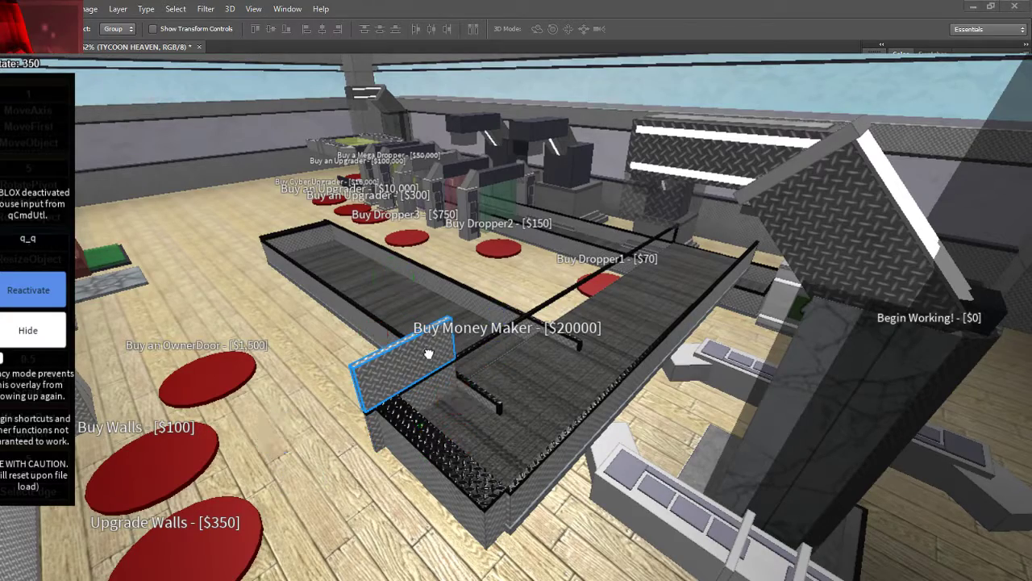
drag(428, 352, 525, 335)
key(f)
right_drag(612, 323, 592, 318)
drag(383, 329, 620, 350)
- Move the copied wall panel sideways onto the conveyor's outer edge beside the Buy Money Maker button
key(ctrl+3)
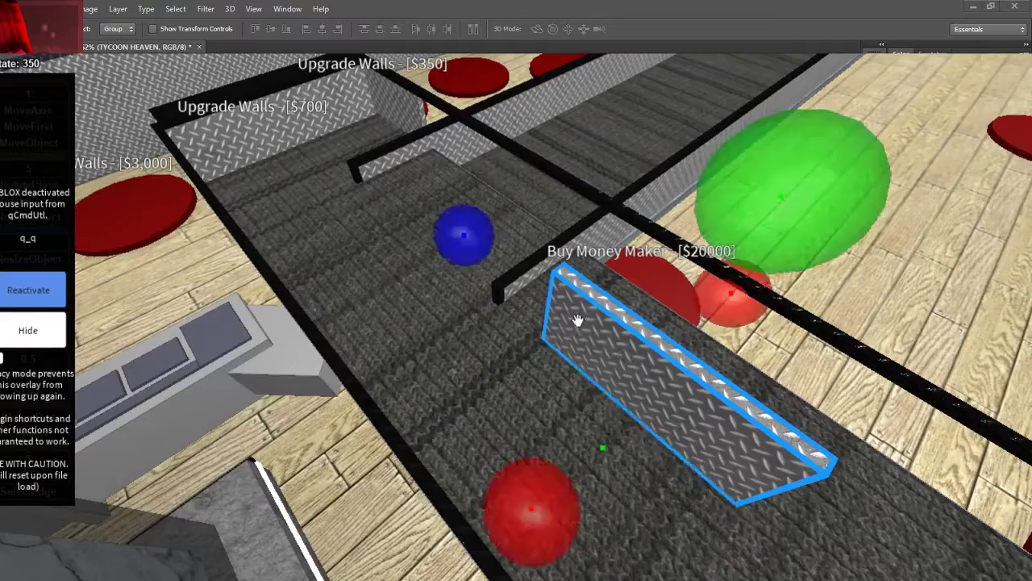
right_drag(574, 320, 570, 320)
scroll(173, 112, down, 3)
scroll(446, 263, up, 3)
key(ctrl+2)
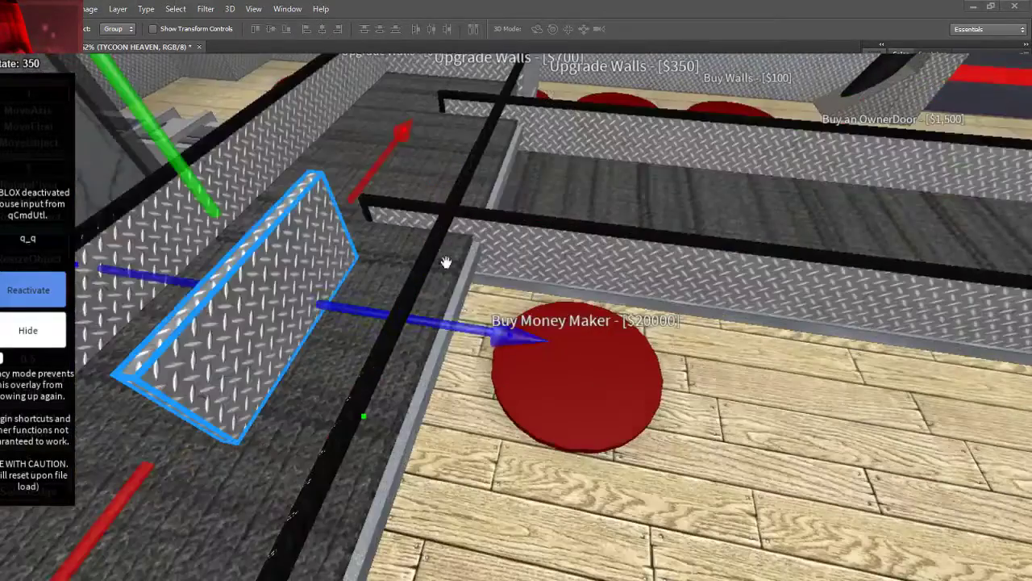
drag(495, 341, 679, 367)
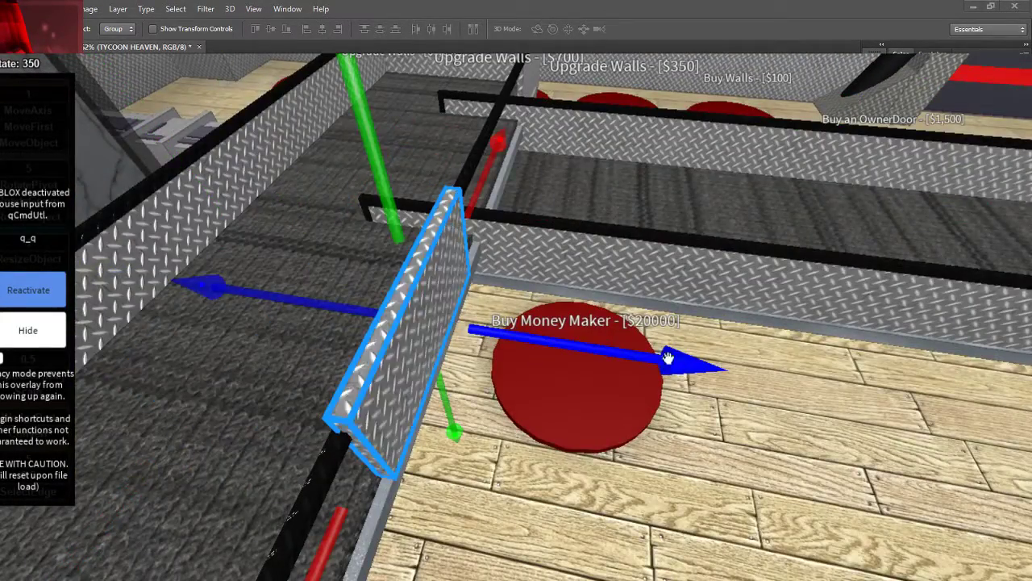
right_drag(669, 357, 655, 350)
right_drag(288, 240, 288, 241)
key(d)
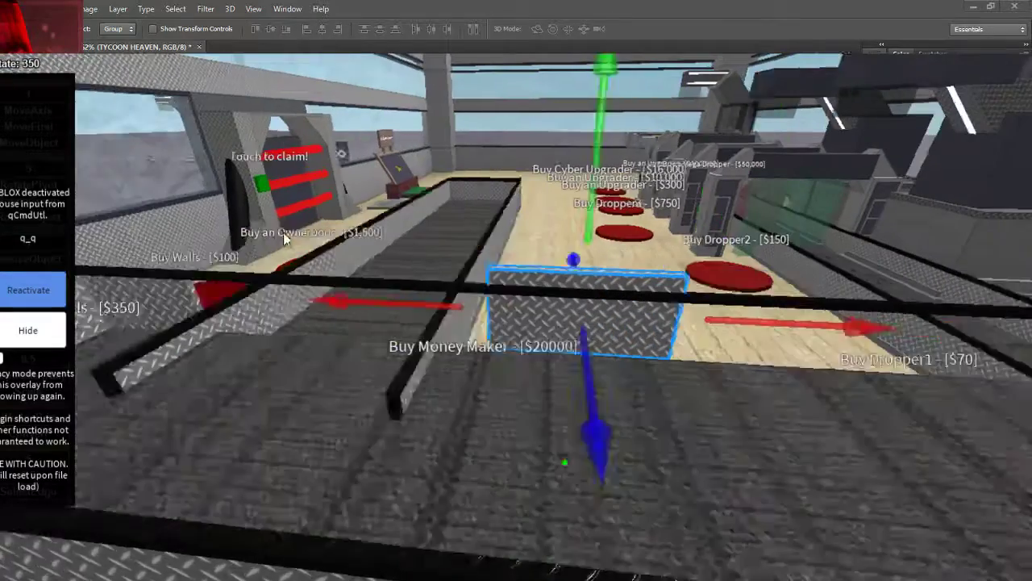
- Reduce the panel's height and slide it along the conveyor edge until it meets the closed-end conveyor's side wall
key(ctrl+3)
drag(463, 127, 429, 187)
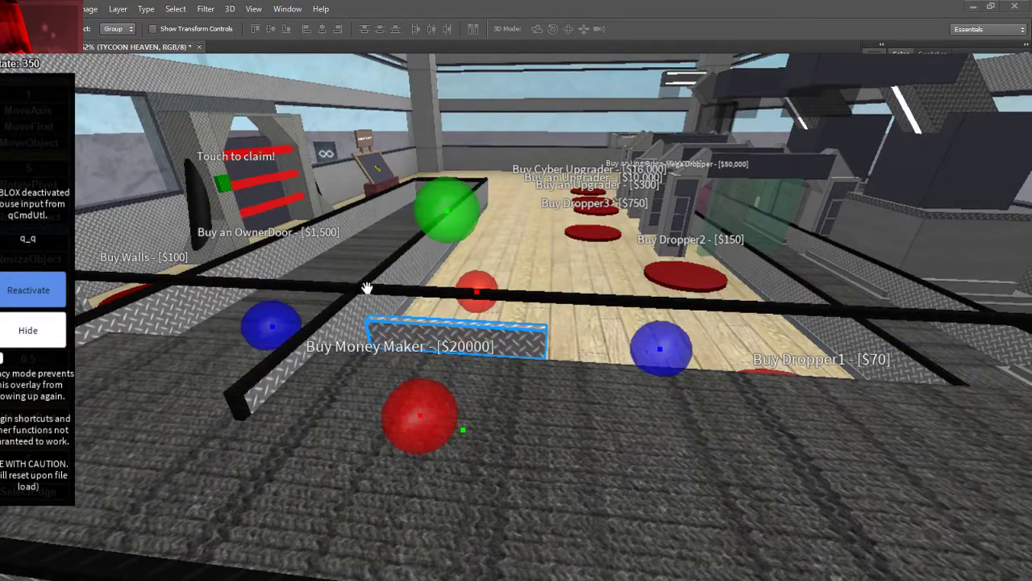
key(ctrl+2)
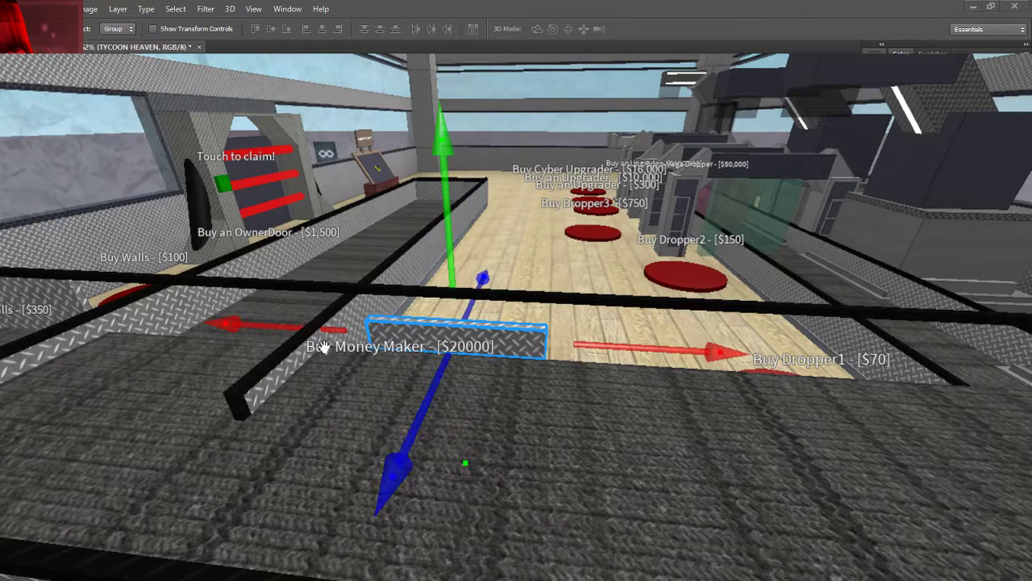
drag(303, 330, 256, 325)
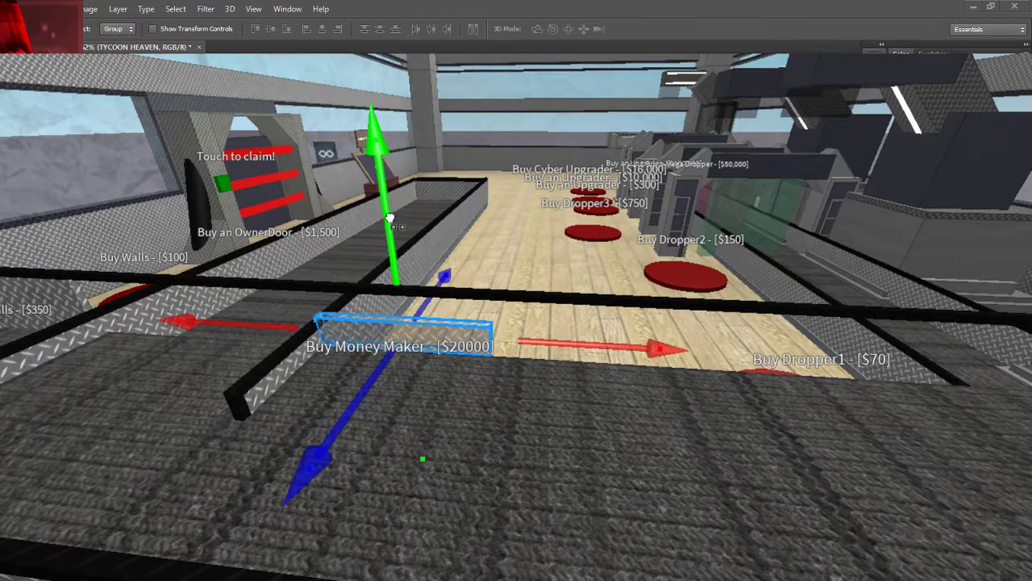
mouse_move(390, 218)
mouse_down()
mouse_move(386, 184)
mouse_move(388, 215)
mouse_up()
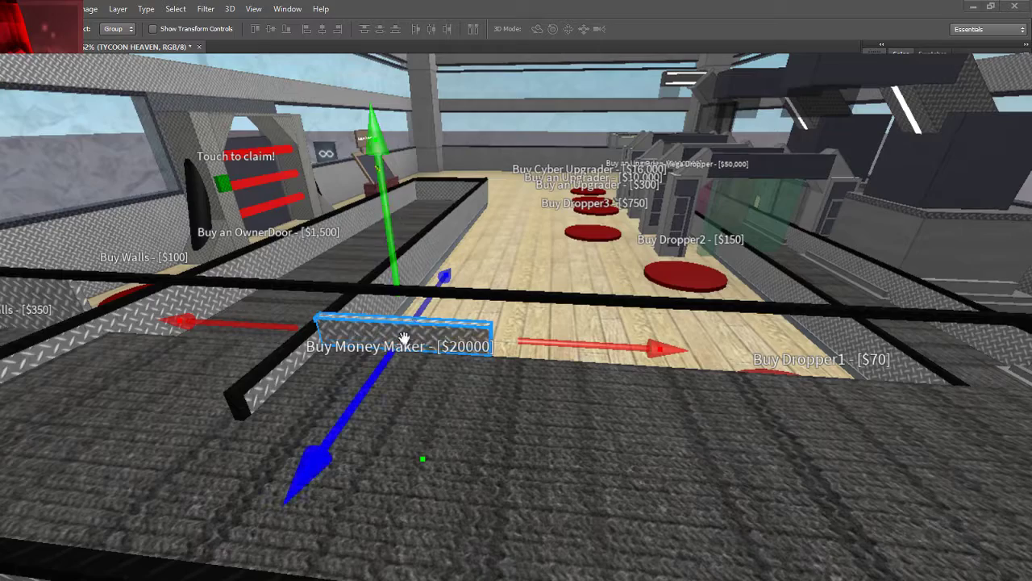
- Lengthen the panel along the conveyor edge past the Buy Dropper1 button and adjust its height to just below the black rail
key(ctrl+3)
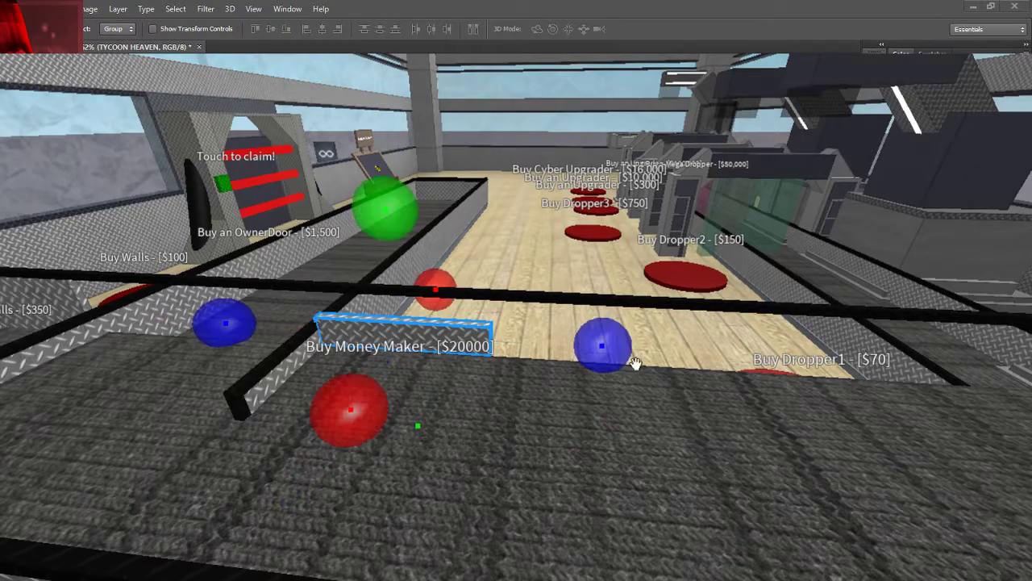
drag(618, 346, 855, 408)
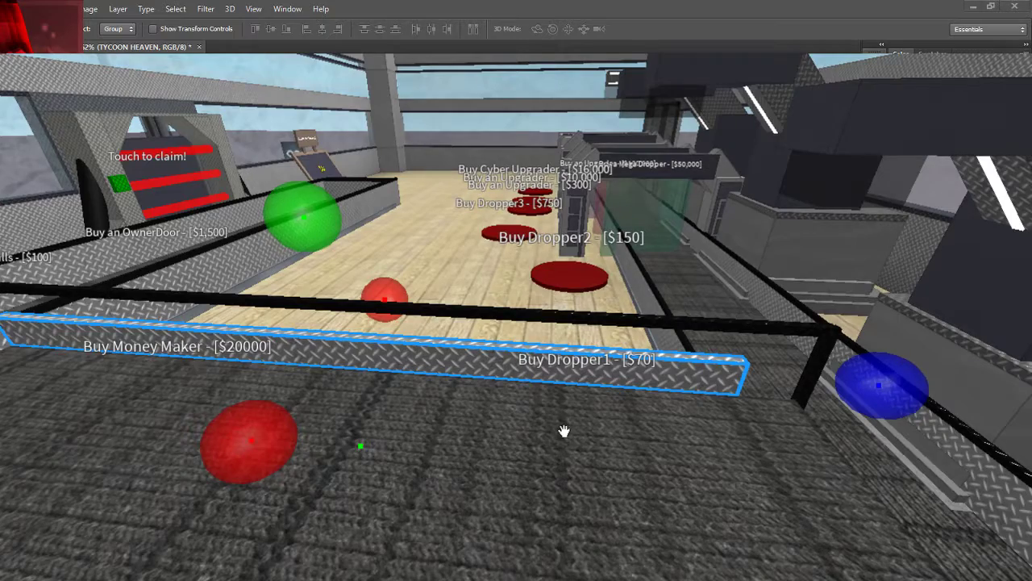
right_drag(564, 431, 564, 415)
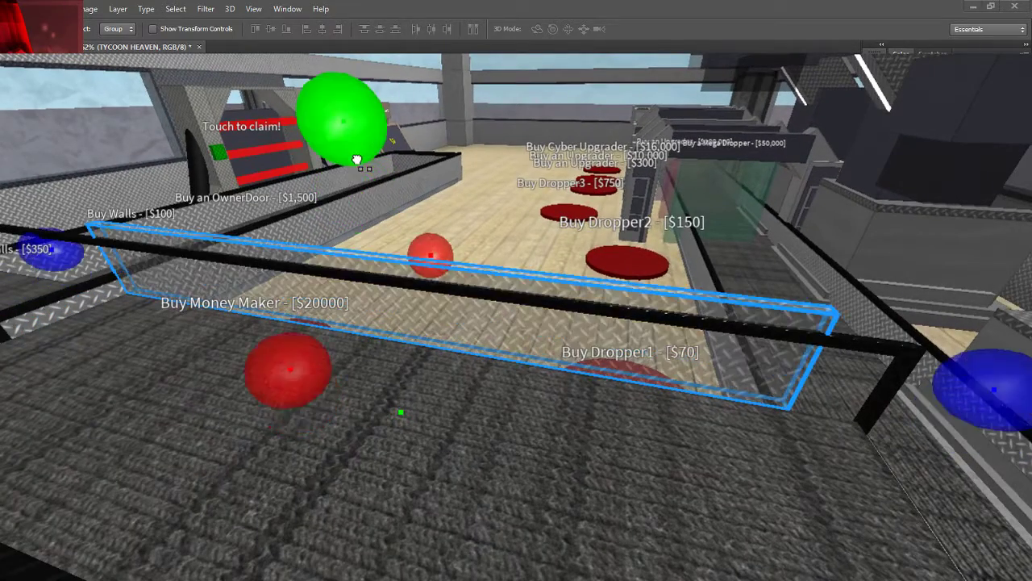
drag(357, 164, 357, 167)
key(a)
right_drag(309, 189, 309, 188)
- Use ResizeObject with a 1-stud increment to make the panel taller and extend it toward the rail's corner post
mouse_move(20, 260)
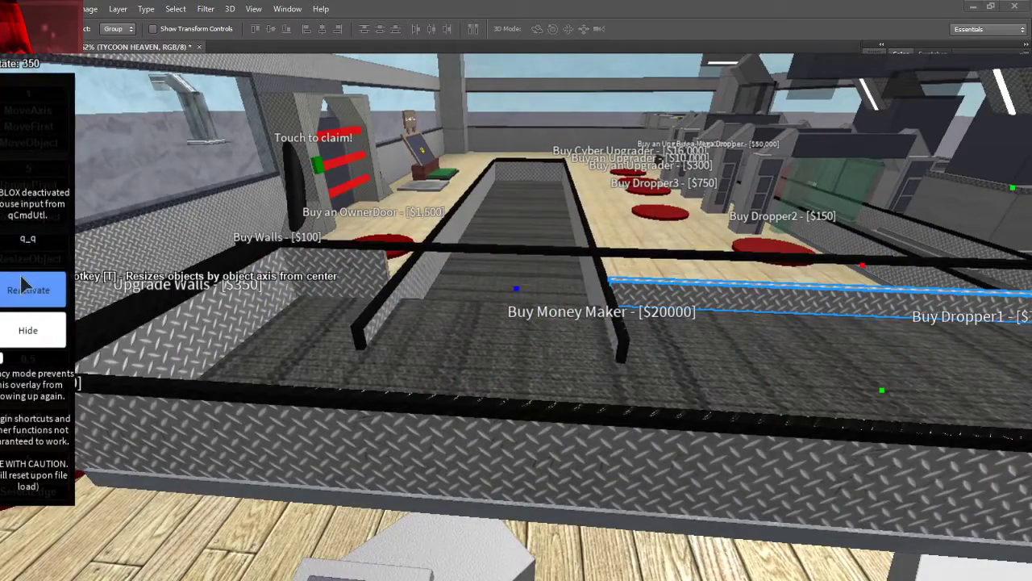
click(23, 282)
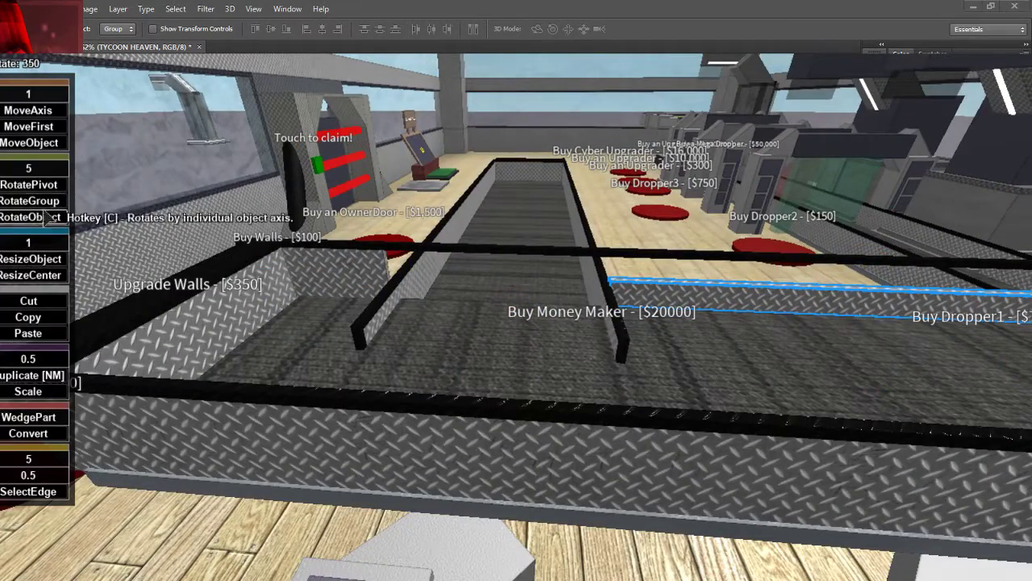
click(30, 259)
drag(1000, 207, 1000, 155)
key(a)
right_drag(1000, 157, 996, 153)
key(d)
key(a)
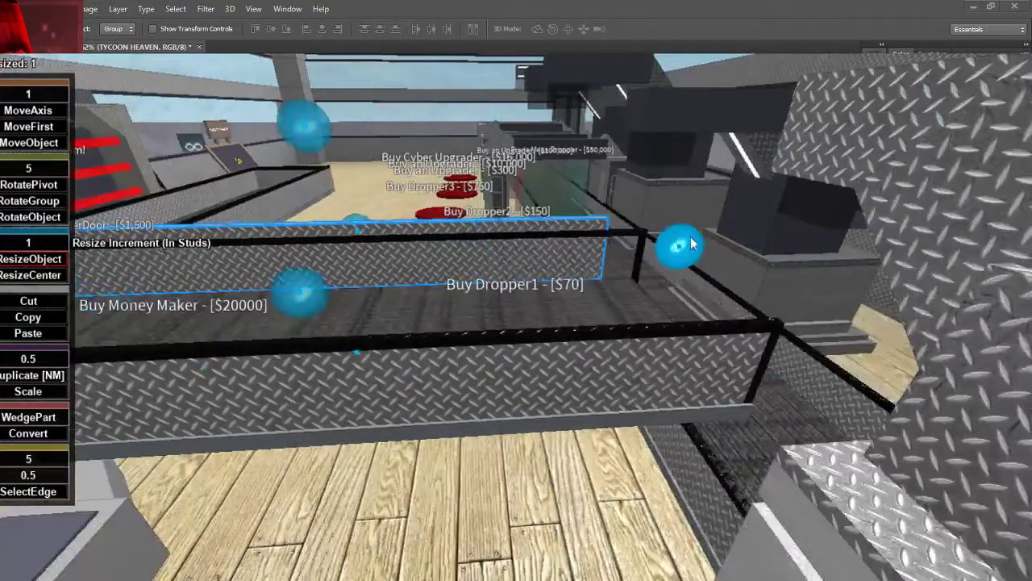
drag(679, 243, 712, 245)
- Inspect the lengthened wall panel and the conveyor junction from the opposite side of the tycoon
key(a)
mouse_move(713, 244)
right_down()
mouse_move(619, 234)
mouse_move(697, 240)
right_up()
key(a)
key(s)
key(w)
key(s)
right_drag(525, 175, 525, 175)
right_drag(817, 220, 816, 219)
key(s)
key(s)
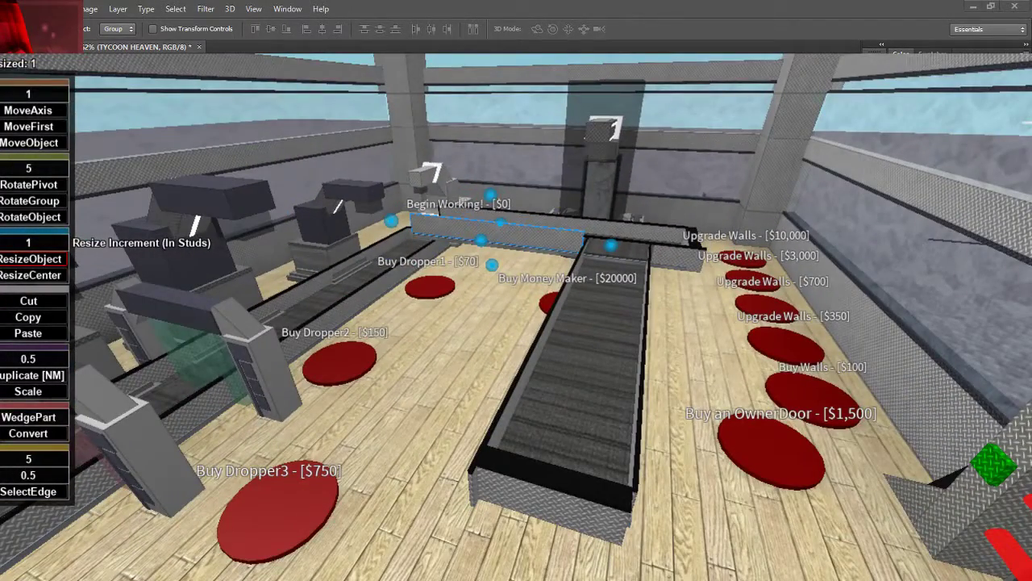
click(704, 194)
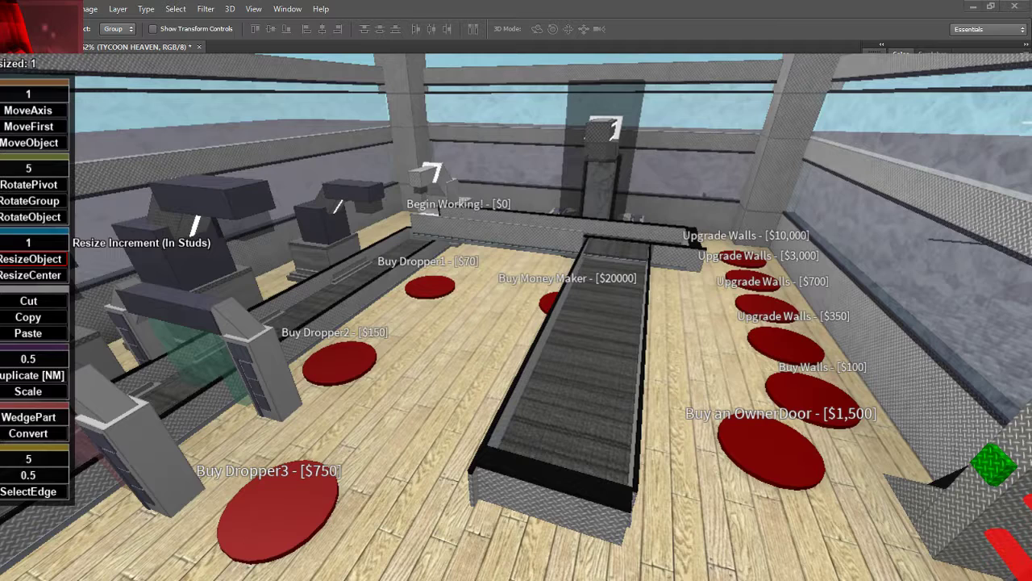
click(510, 233)
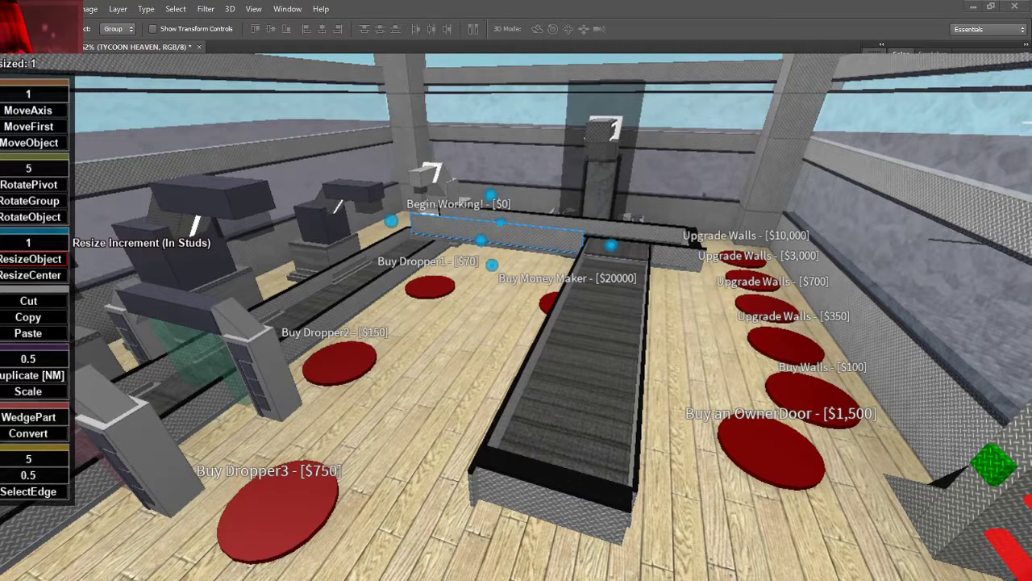
click(955, 241)
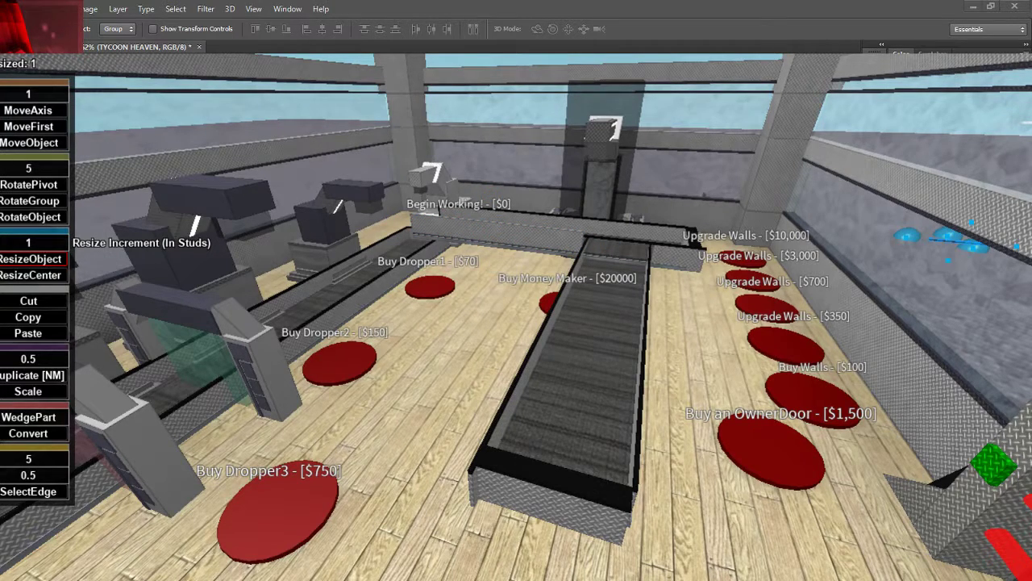
- Delete the lengthened wall panel and undo the deletion
click(508, 234)
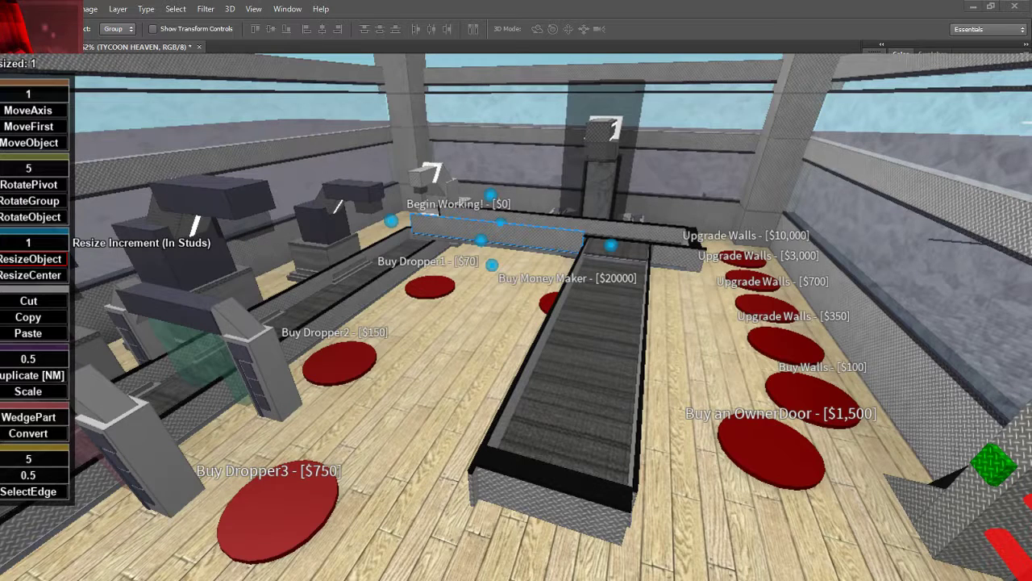
key(Delete)
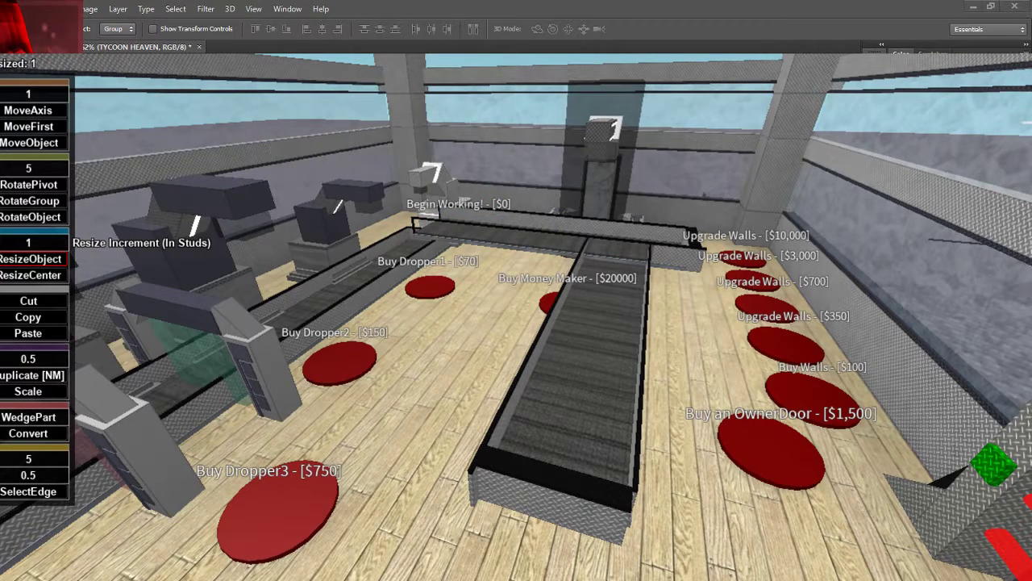
click(431, 222)
key(ctrl+z)
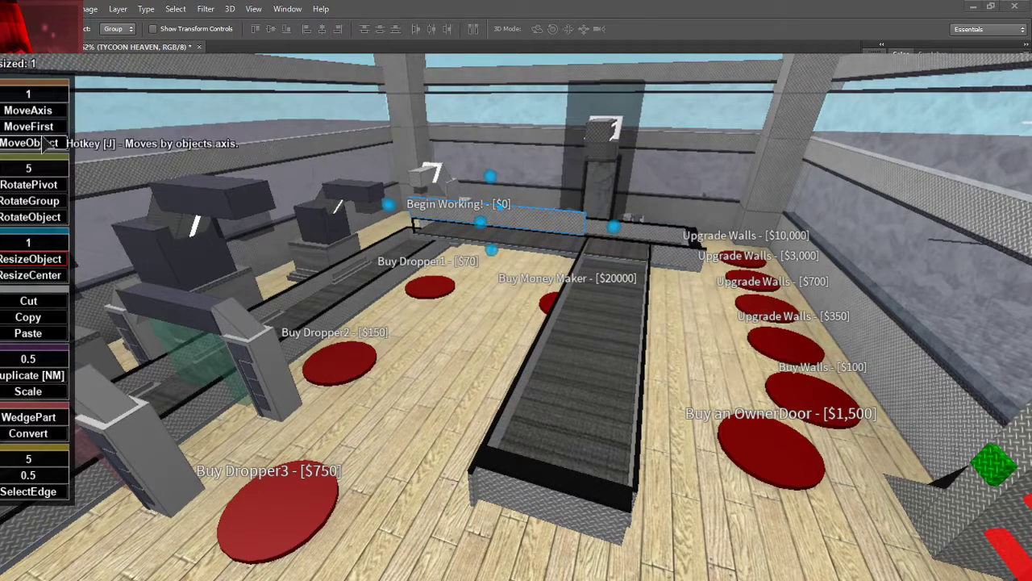
- Lower the long wall panel with MoveAxis so it sits on the conveyor edge beneath the black rail
click(28, 110)
drag(489, 174, 487, 194)
key(w)
right_drag(486, 194, 485, 193)
key(w)
key(s)
right_drag(715, 164, 713, 163)
scroll(713, 163, up, 2)
scroll(705, 112, down, 1)
drag(670, 149, 664, 172)
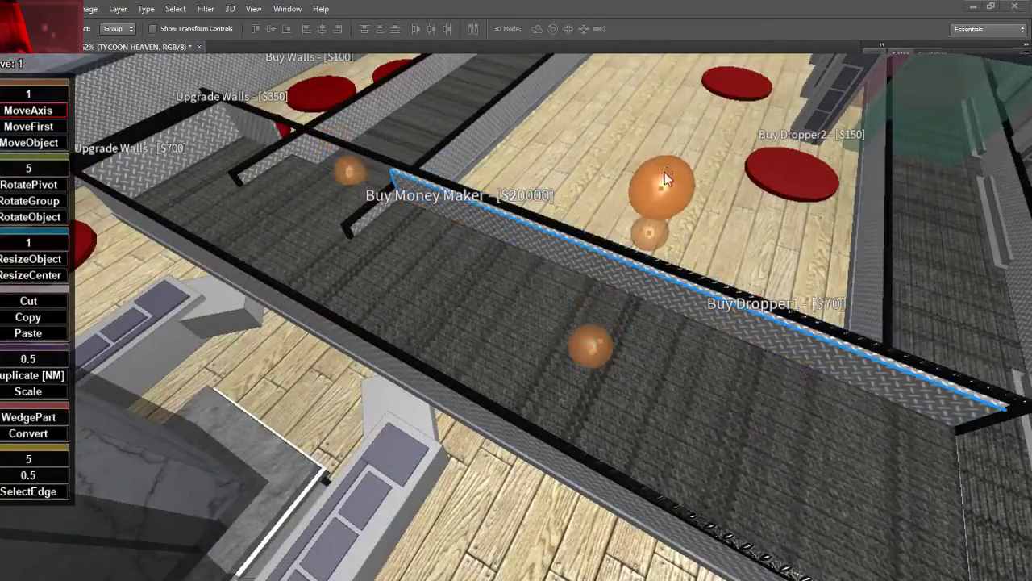
- Use ResizeObject to make the panel 1 stud taller and extend its end toward the closed-end conveyor
key(w)
right_drag(663, 164, 678, 151)
scroll(667, 162, down, 3)
key(a)
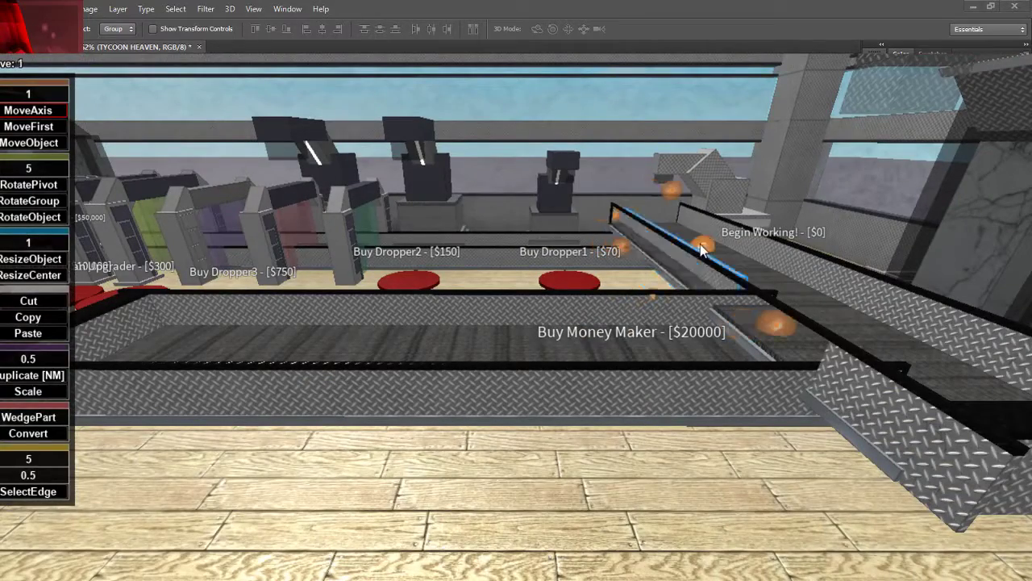
key(d)
right_drag(691, 245, 691, 245)
key(w)
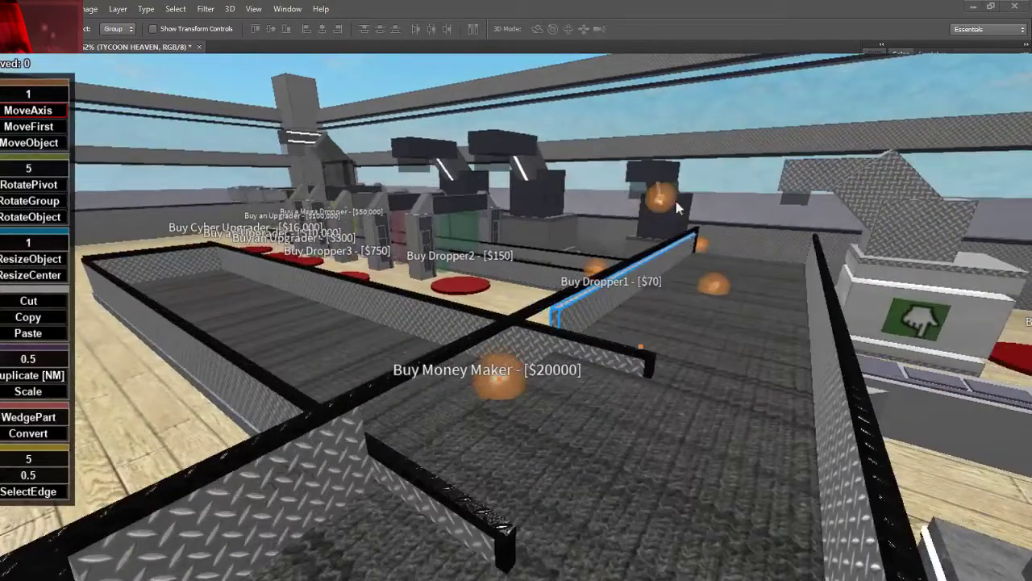
click(31, 201)
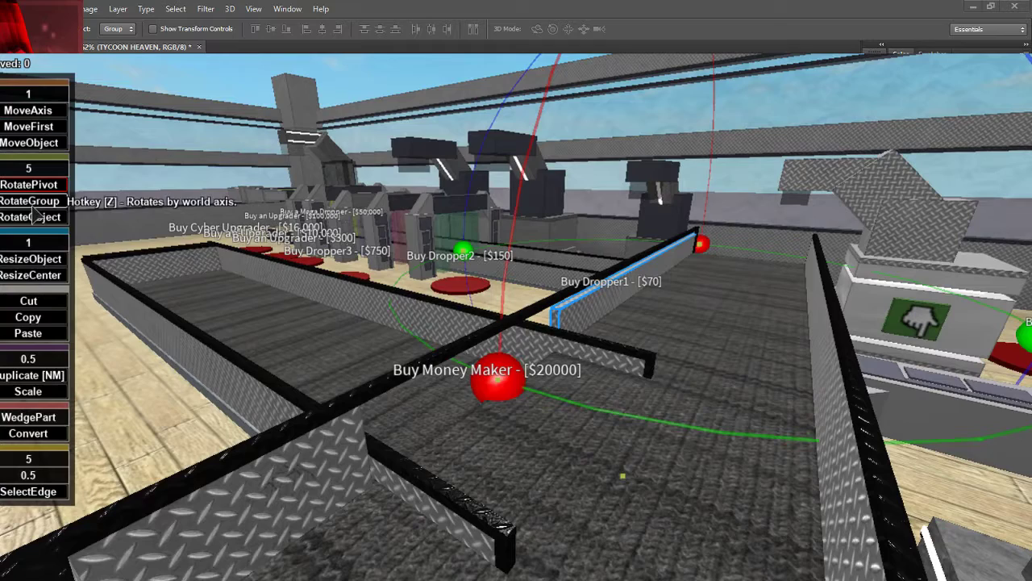
click(31, 259)
drag(676, 206, 661, 184)
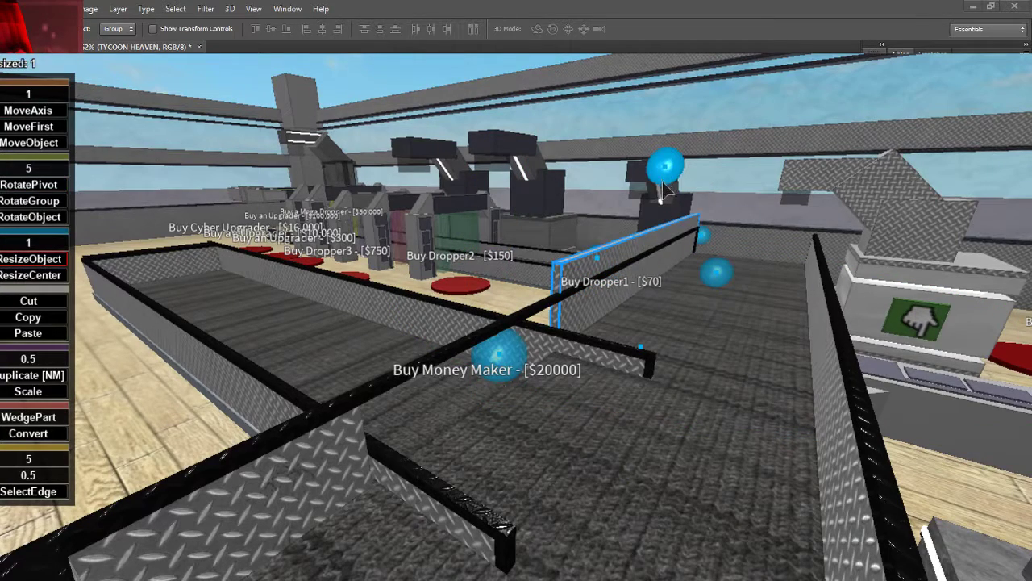
drag(486, 377, 478, 369)
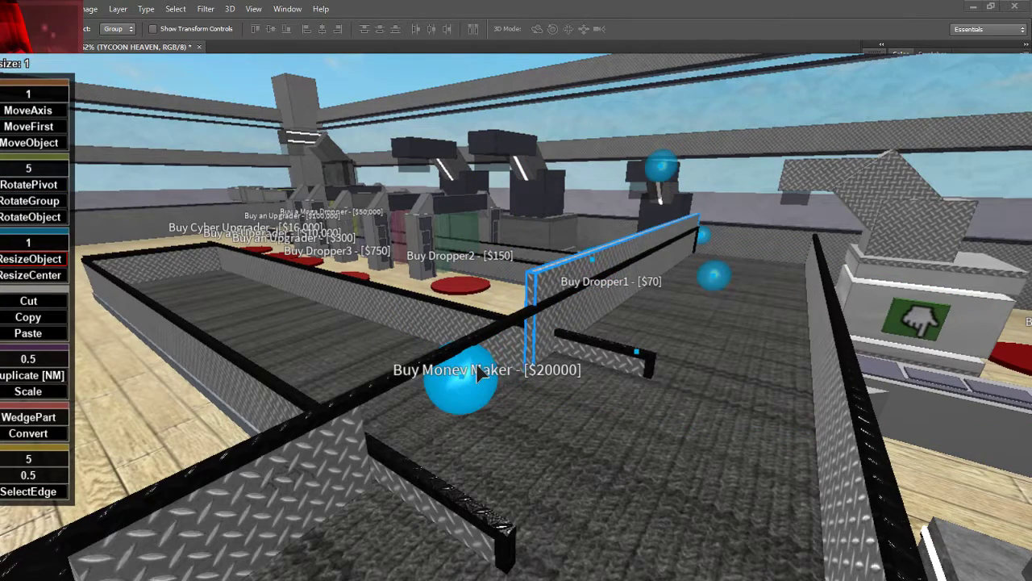
- Reduce the wall panel's height so its top lies roughly level with the black rail
right_drag(477, 352, 467, 349)
key(a)
mouse_move(943, 291)
mouse_down()
mouse_move(935, 284)
mouse_move(944, 272)
mouse_up()
right_drag(935, 271, 896, 289)
scroll(895, 288, down, 4)
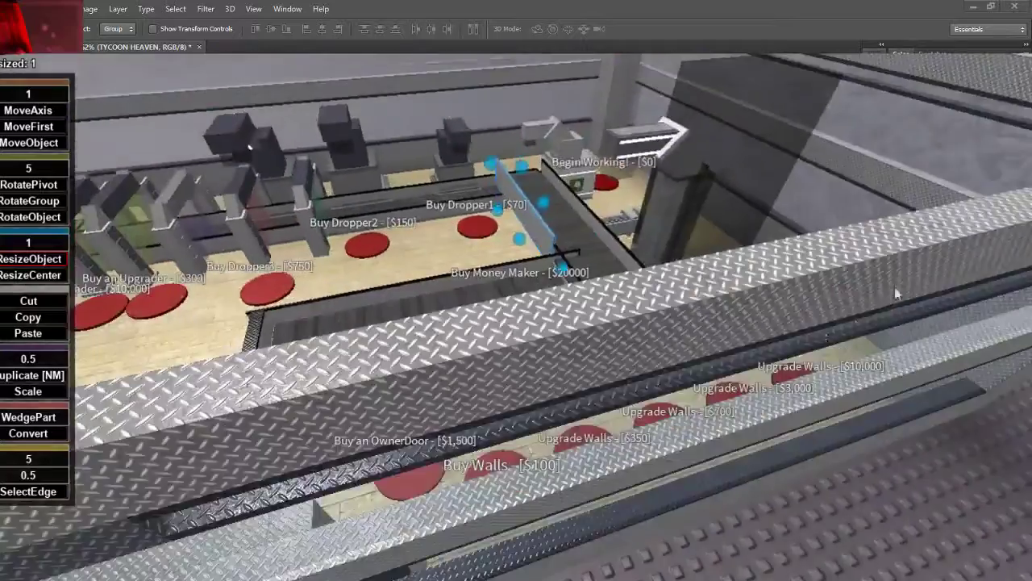
scroll(635, 285, up, 1)
scroll(582, 197, up, 3)
drag(587, 192, 583, 204)
right_drag(583, 204, 581, 201)
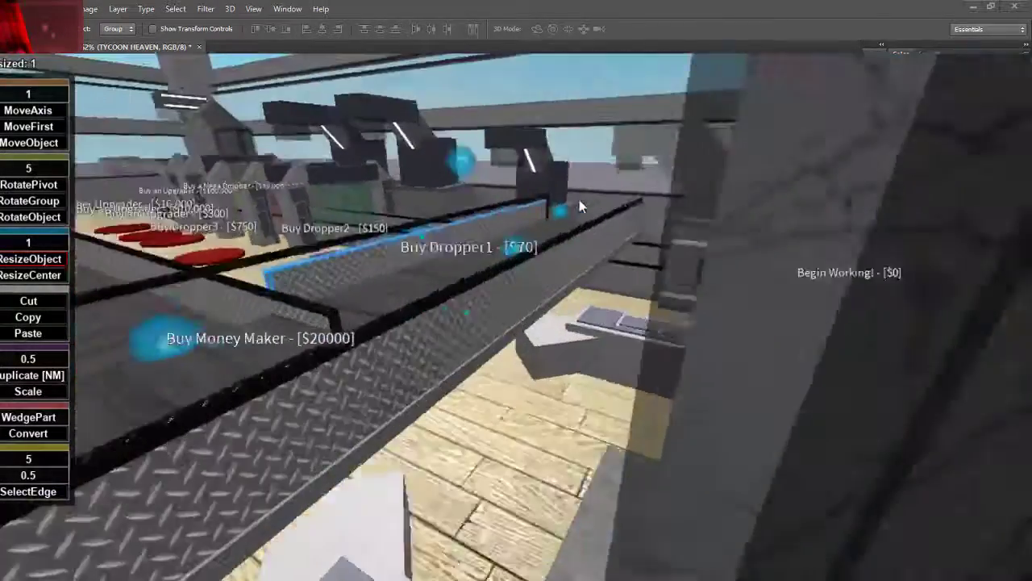
scroll(581, 201, up, 1)
scroll(580, 201, down, 2)
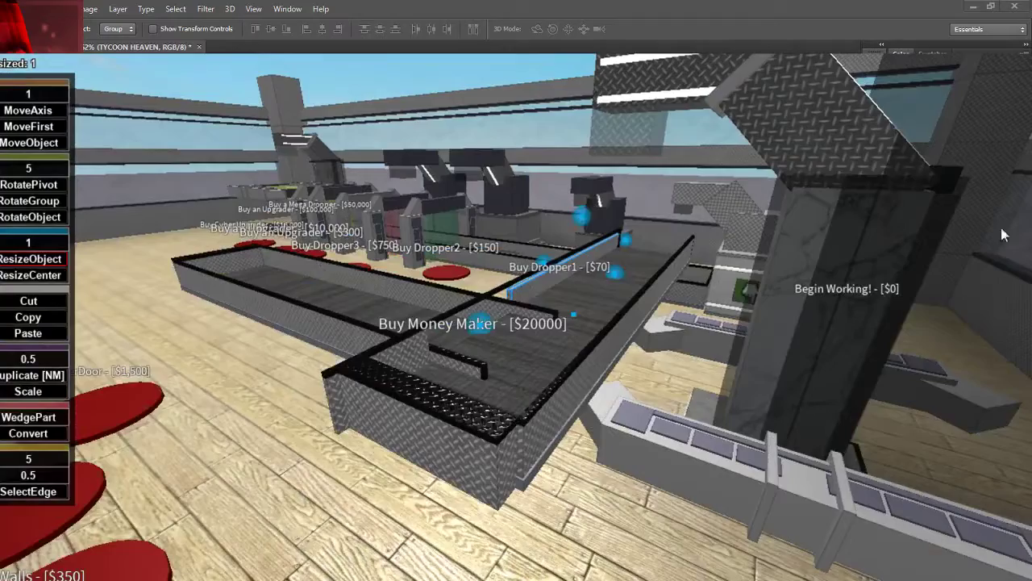
- Examine the wall panel at the junction and the surrounding conveyor and dropper layout
key(w)
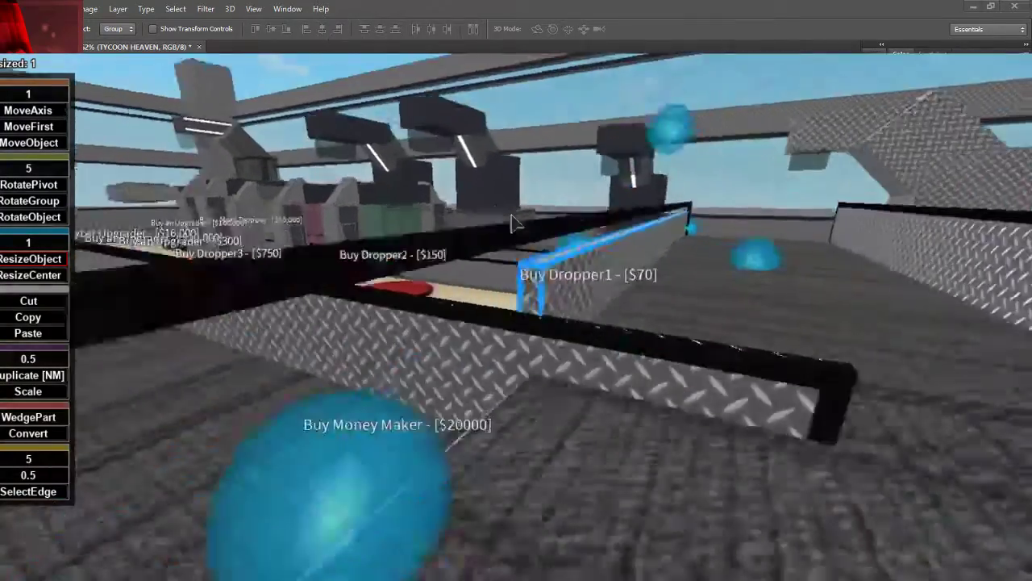
key(s)
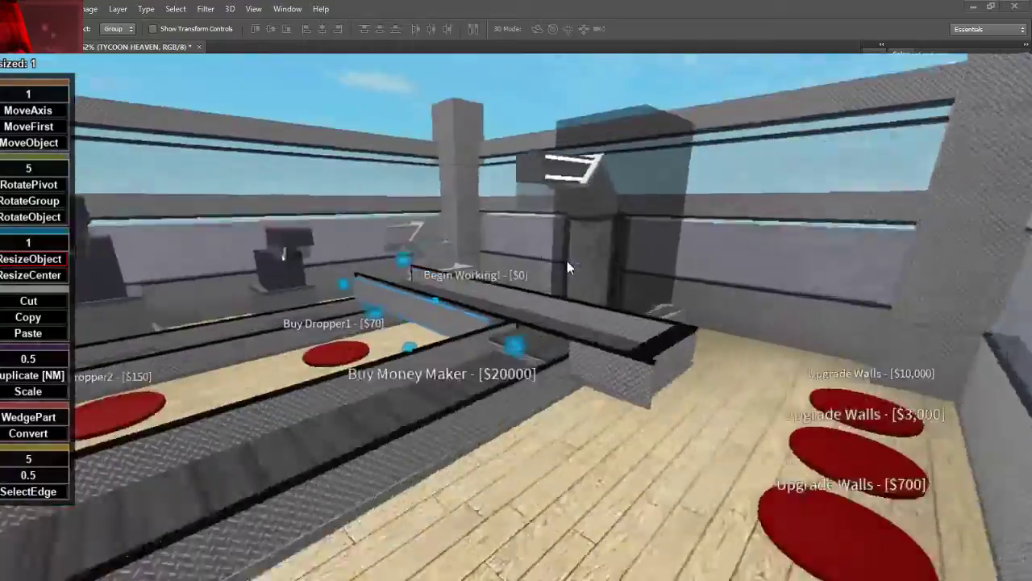
key(a)
right_drag(567, 260, 565, 237)
key(d)
key(s)
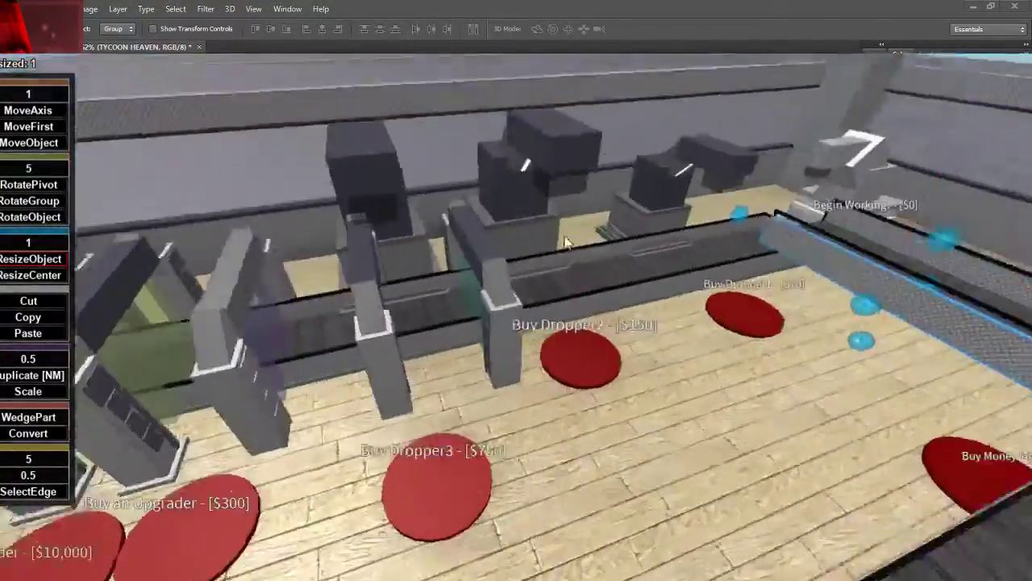
key(s)
right_drag(584, 179, 584, 179)
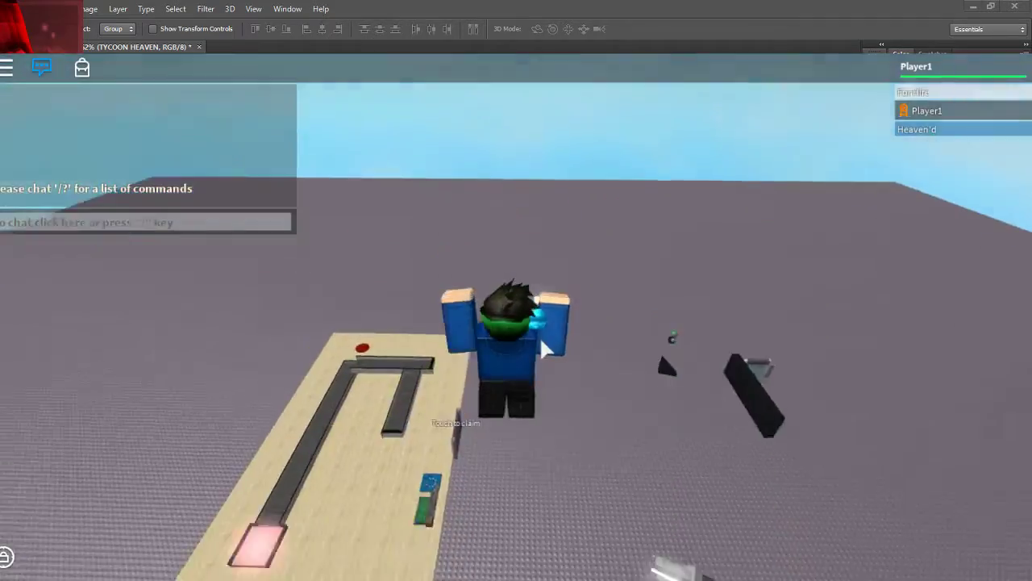
- Play-test the tycoon by claiming it and inspecting the new conveyor junction and its side walls up close
key(w)
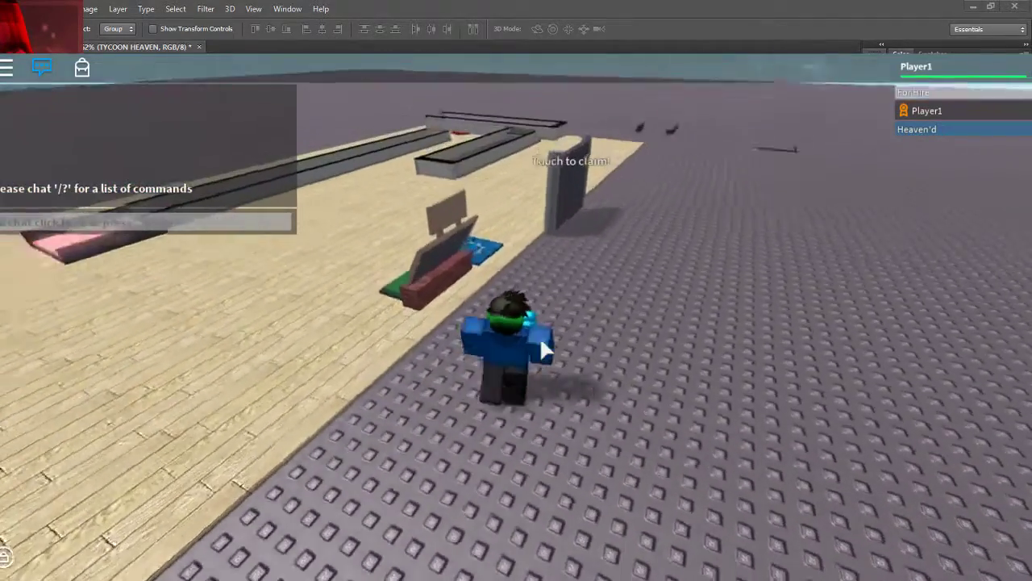
key(w)
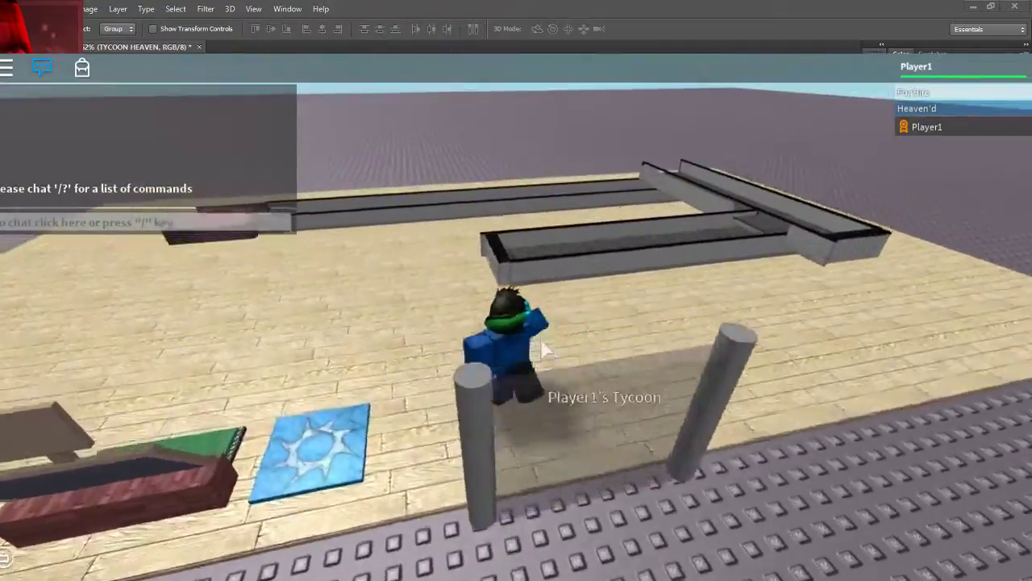
key(w)
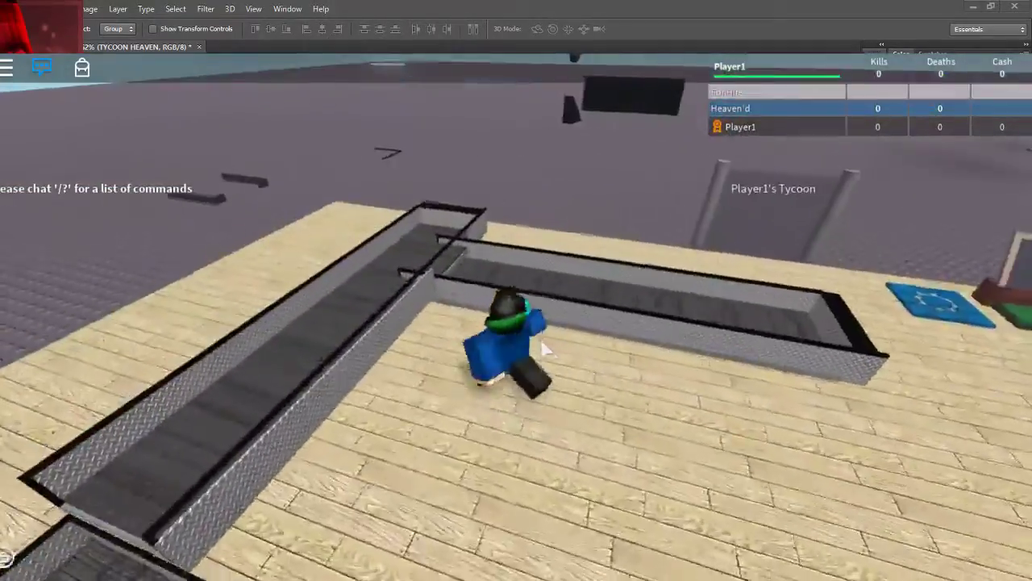
key(w)
scroll(544, 348, up, 5)
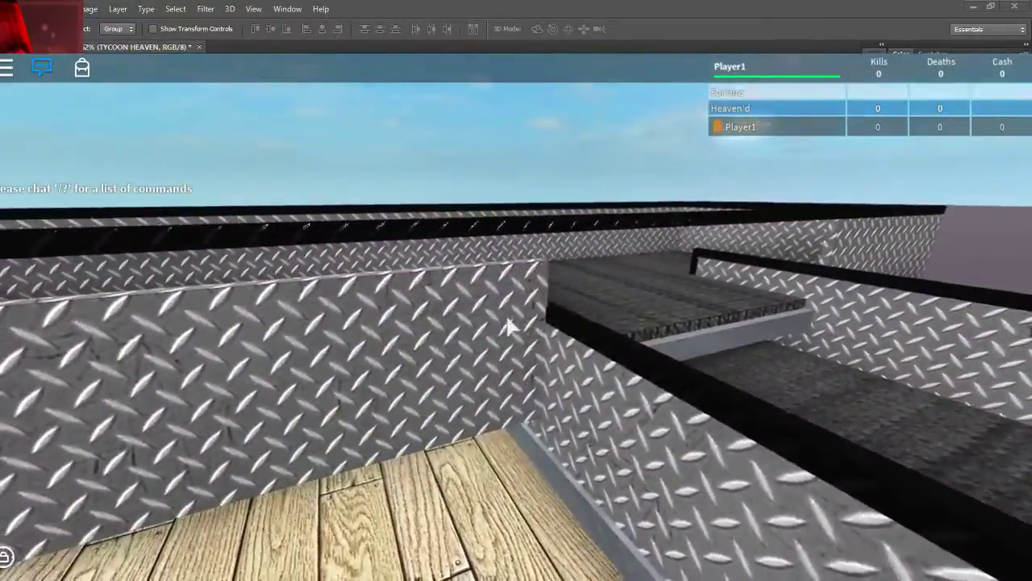
key(s)
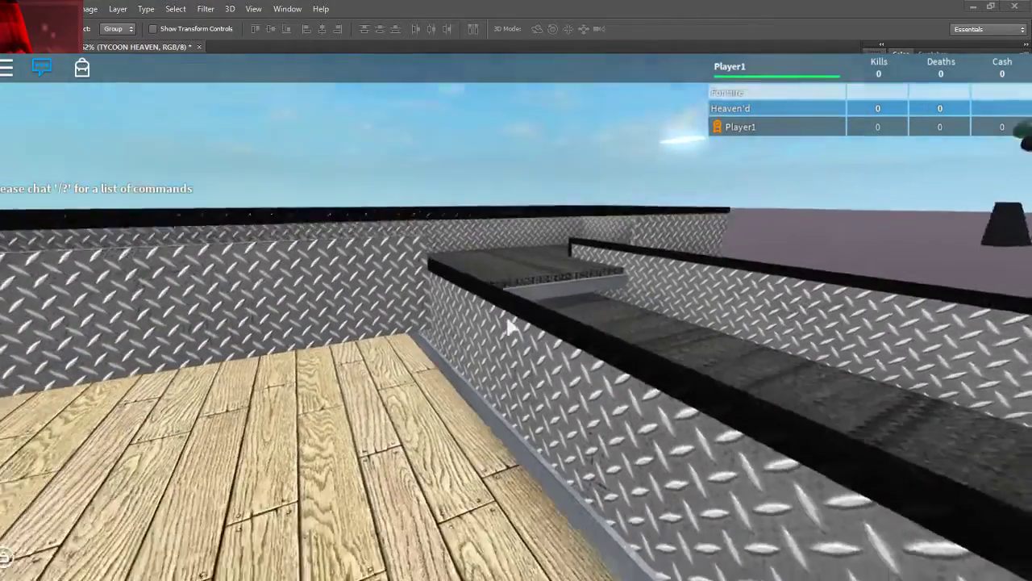
scroll(506, 319, down, 5)
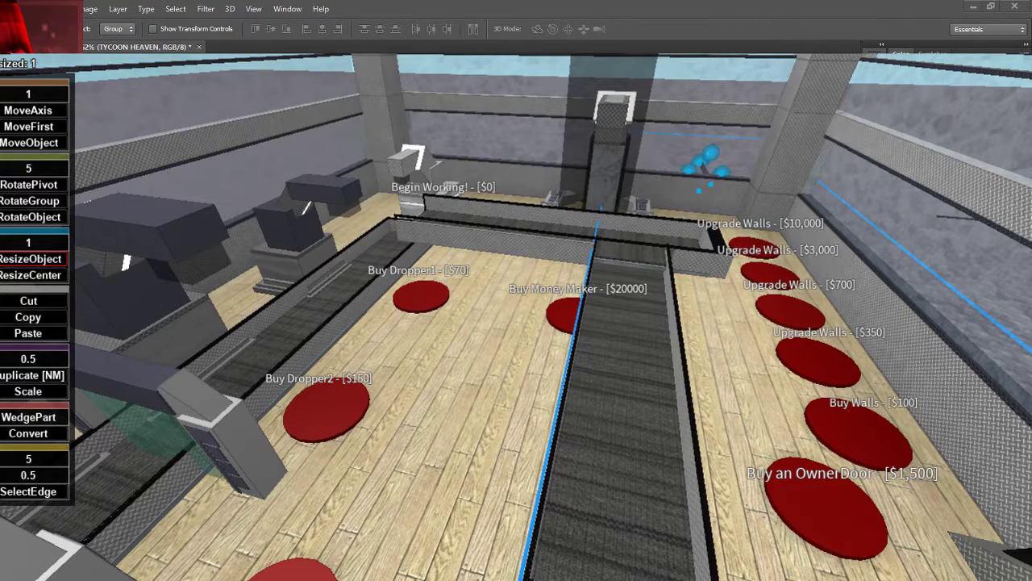
- Raise the copied conveyor section 1 stud with MoveAxis
right_drag(887, 187, 883, 187)
scroll(884, 187, down, 5)
scroll(884, 186, up, 4)
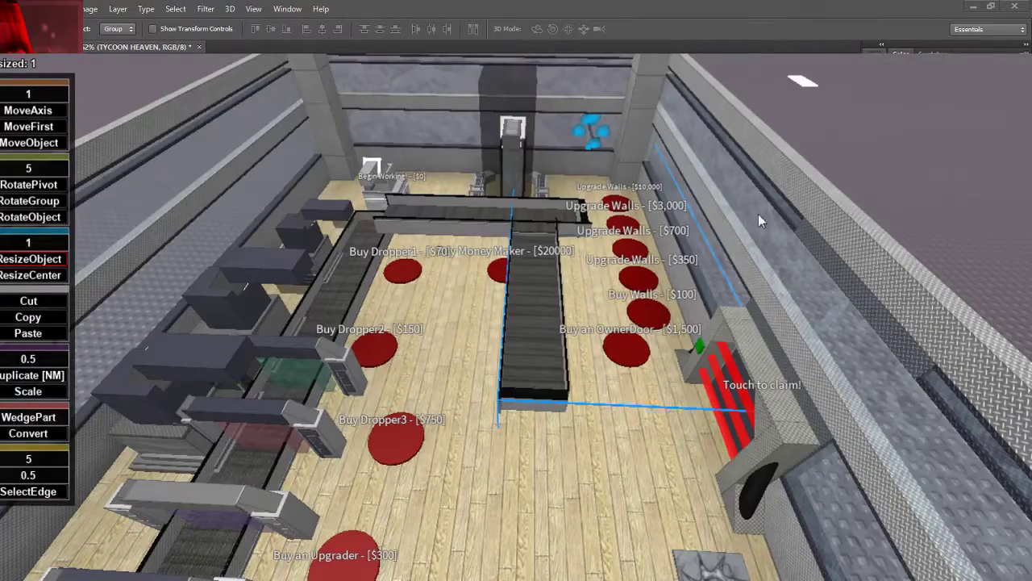
drag(594, 121, 599, 137)
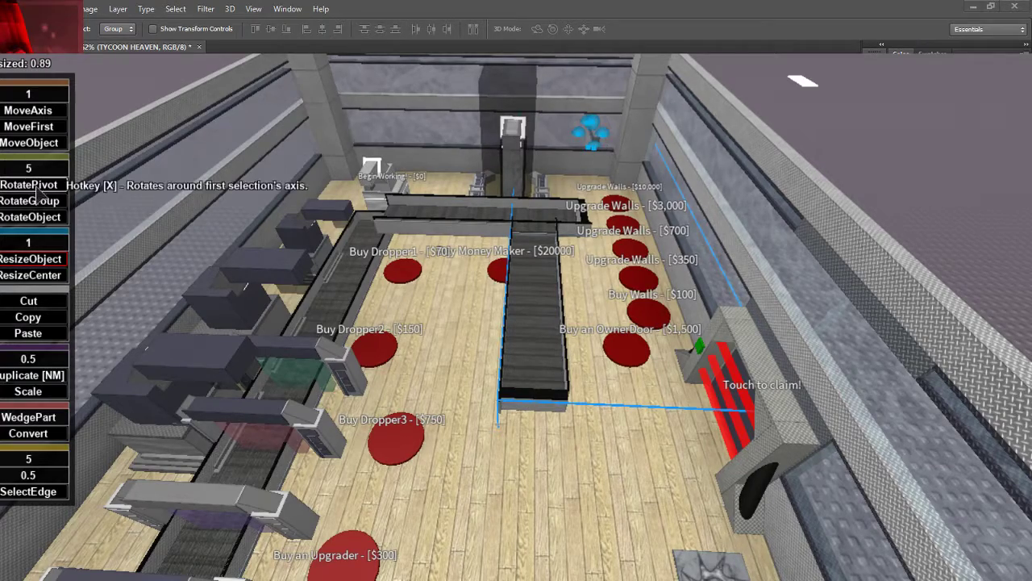
right_drag(226, 210, 231, 210)
scroll(231, 210, up, 3)
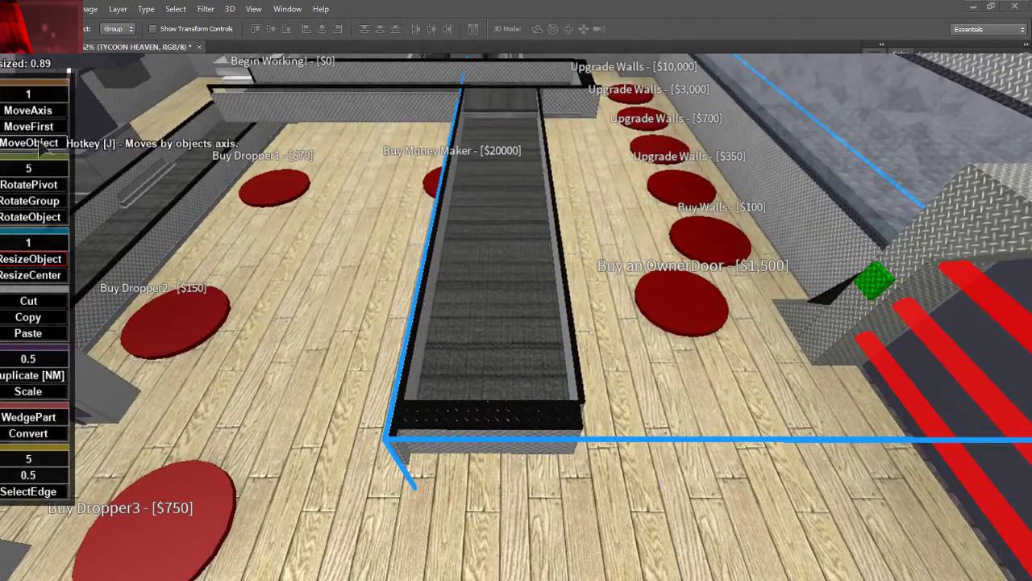
click(40, 111)
scroll(592, 81, down, 3)
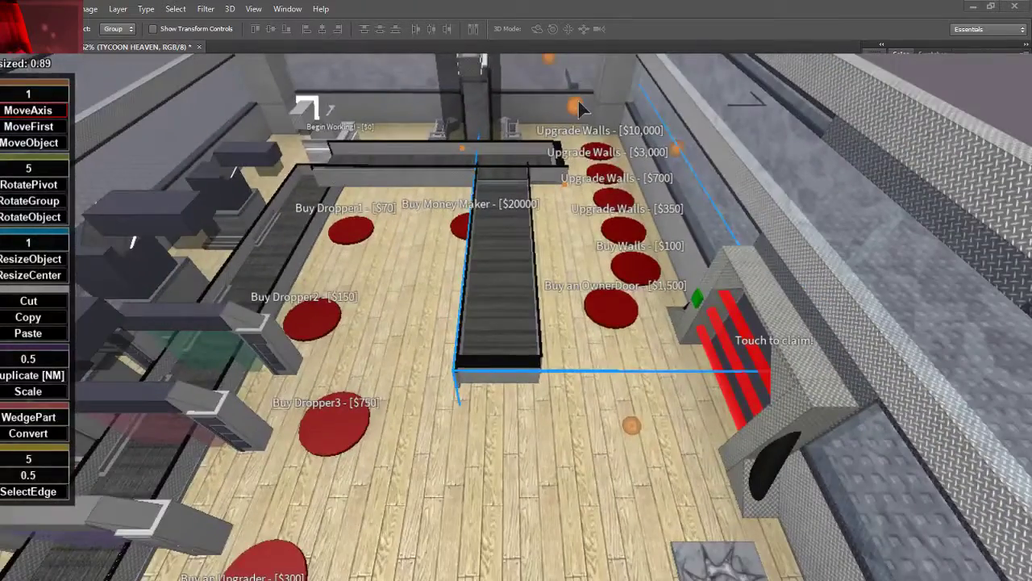
drag(578, 104, 578, 100)
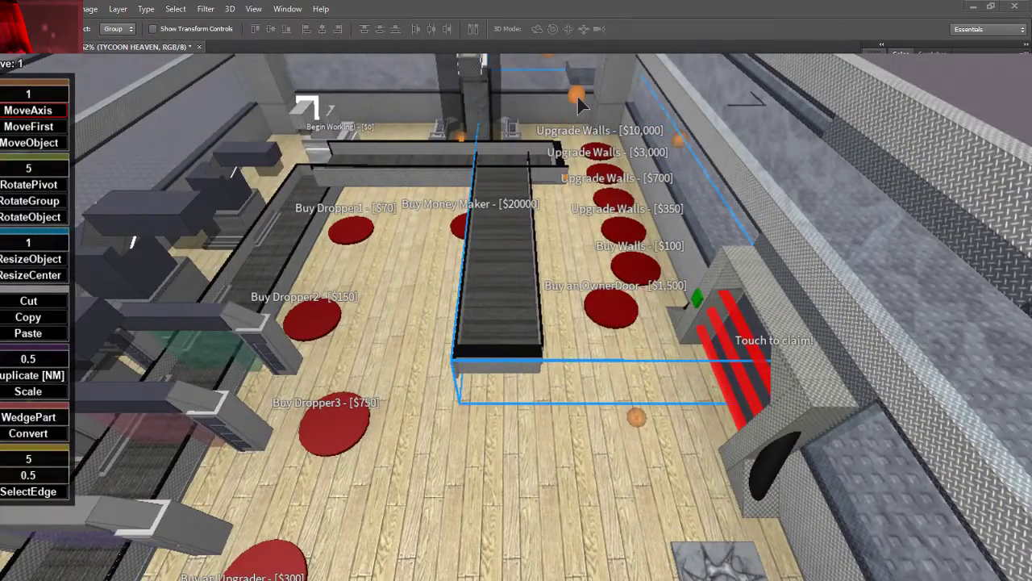
right_drag(578, 97, 581, 101)
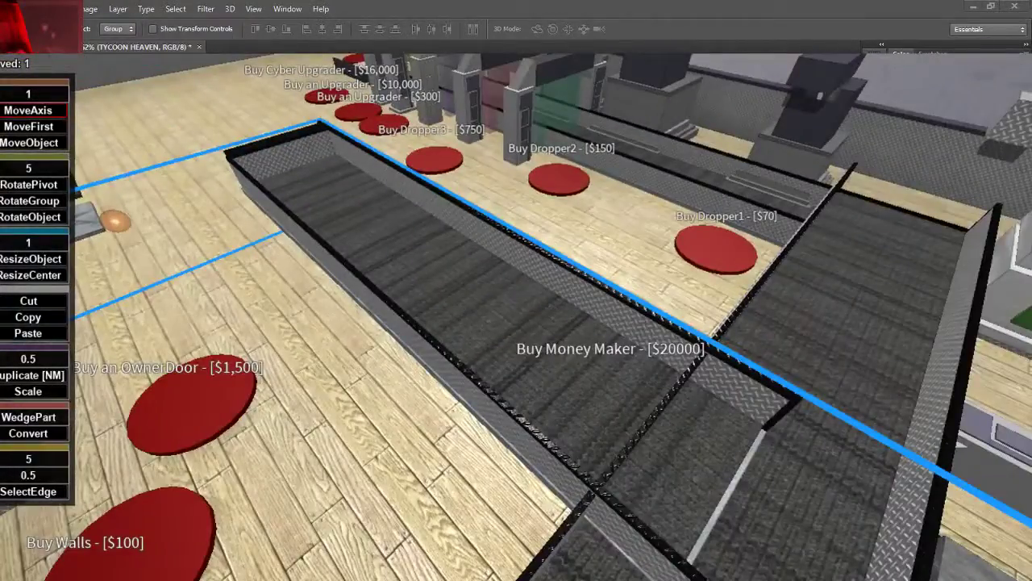
- Try deleting the copied conveyor section, and restore it
key(Delete)
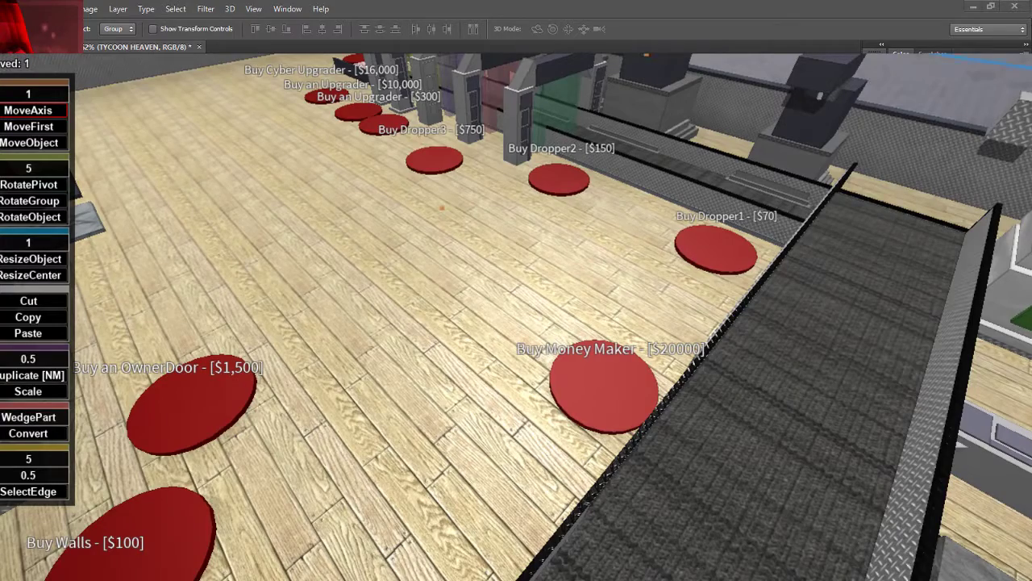
click(419, 306)
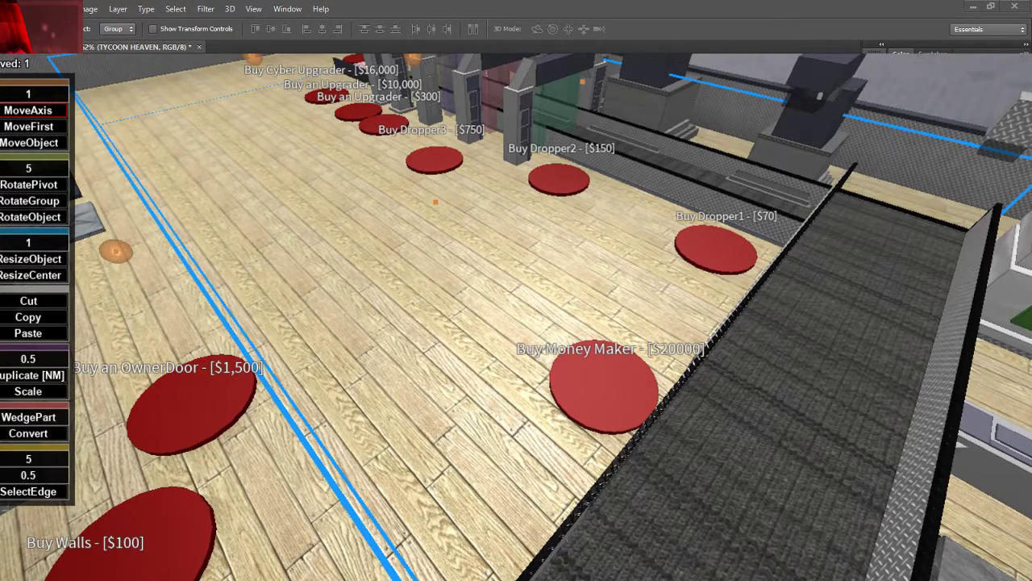
scroll(516, 314, down, 10)
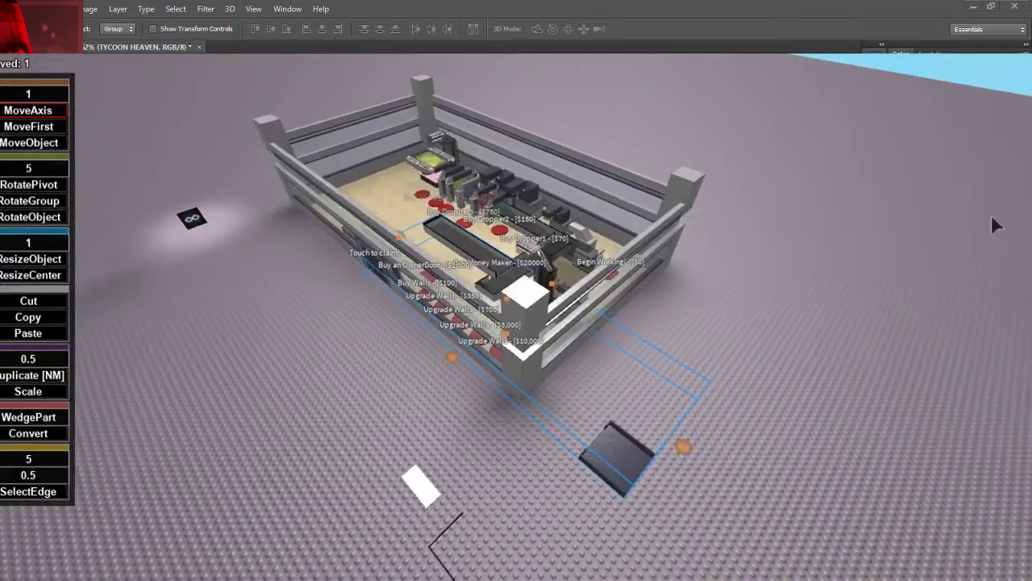
- Move the copied conveyor section 9 studs along its length, away from the cross conveyor
right_drag(843, 245, 841, 245)
key(w)
key(w)
key(s)
key(w)
drag(952, 227, 975, 253)
key(d)
right_drag(964, 250, 963, 250)
key(s)
key(w)
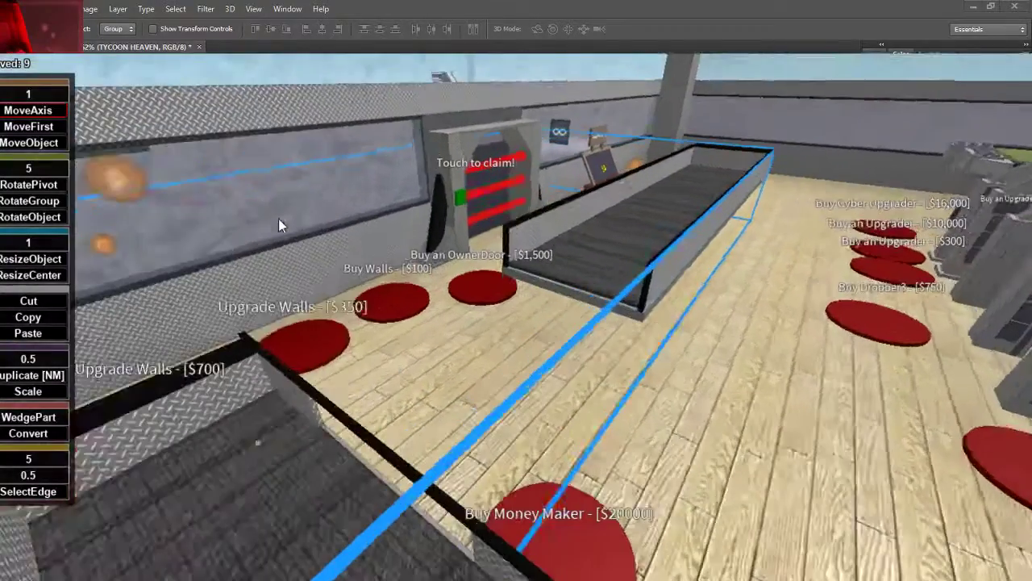
- Move the conveyor section 7 studs back so its open end meets the side of the cross conveyor
right_drag(256, 204, 255, 204)
drag(267, 197, 266, 215)
right_drag(265, 216, 254, 207)
key(s)
key(w)
drag(851, 299, 759, 304)
key(a)
right_drag(759, 304, 797, 295)
key(w)
key(s)
key(w)
key(s)
key(s)
key(d)
key(w)
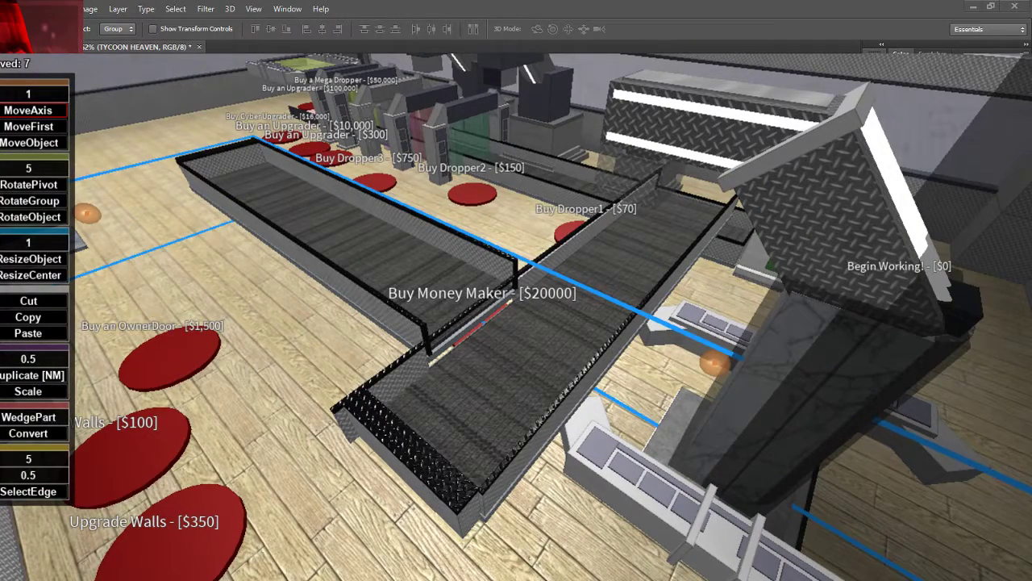
- Remove the conveyor section joined to the cross conveyor and bring it back
right_drag(799, 339, 795, 330)
key(s)
key(s)
key(w)
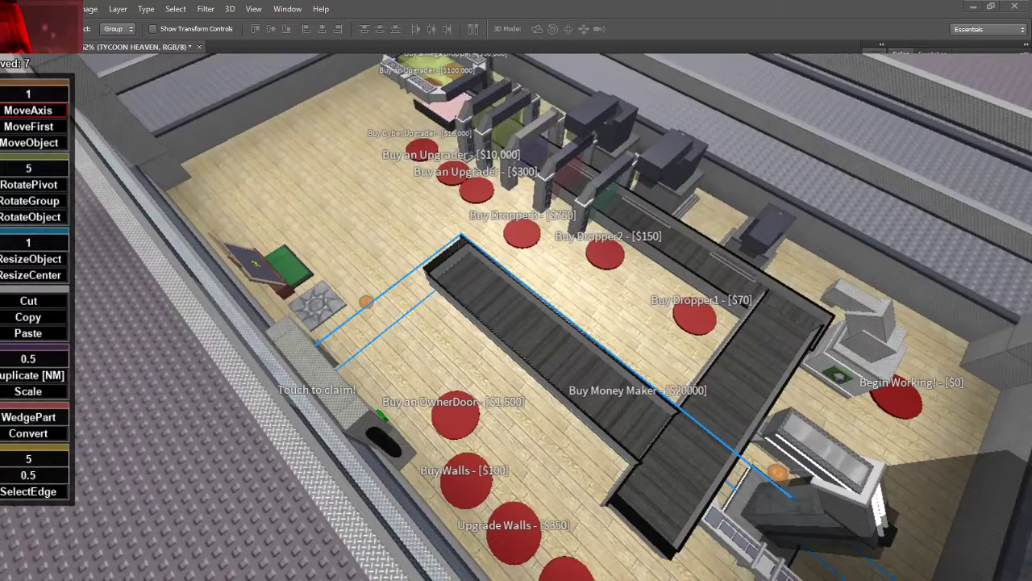
key(Delete)
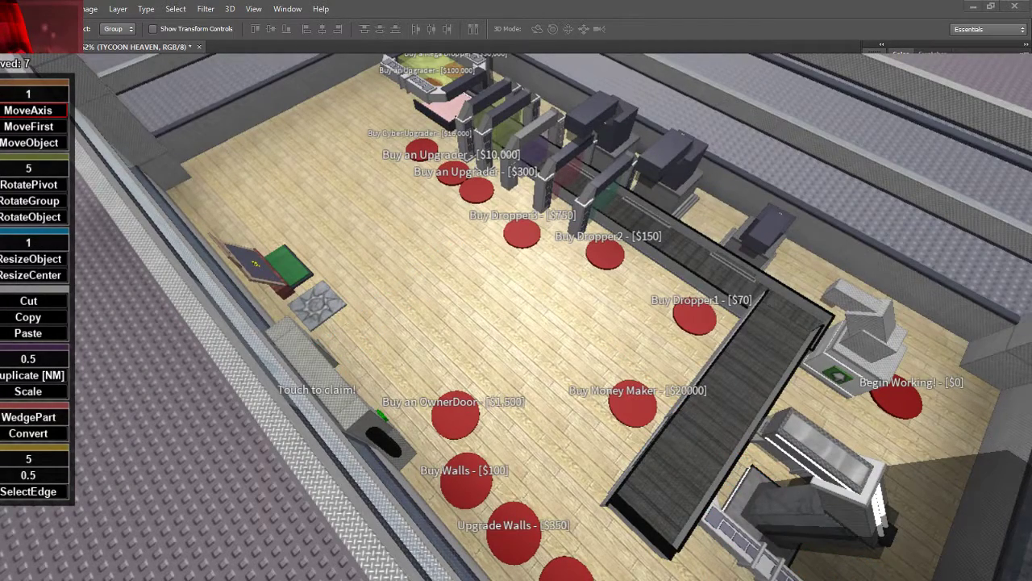
scroll(688, 434, down, 10)
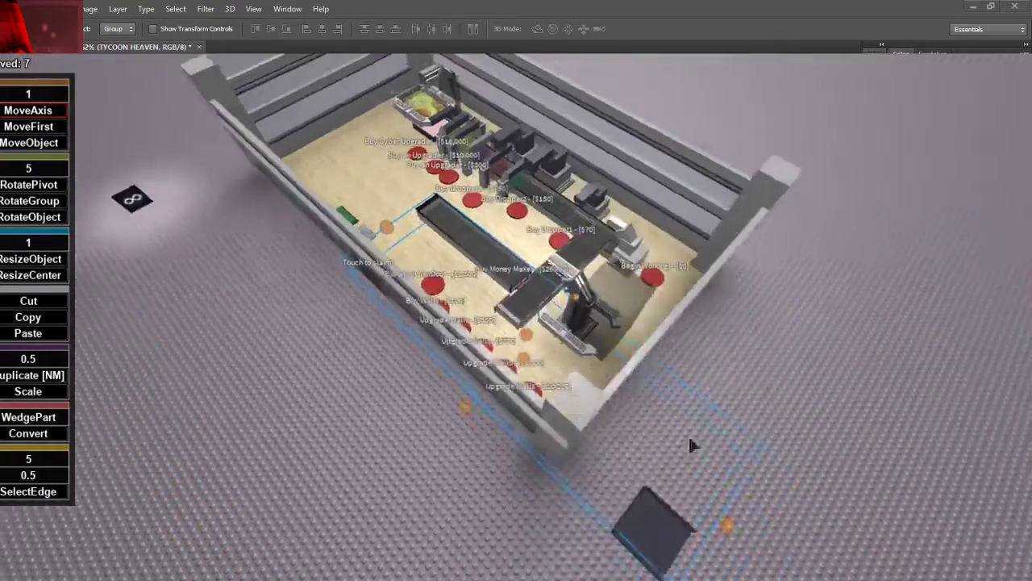
- Lower the joined conveyor section 2 studs with MoveAxis
scroll(590, 311, up, 10)
right_drag(589, 311, 587, 309)
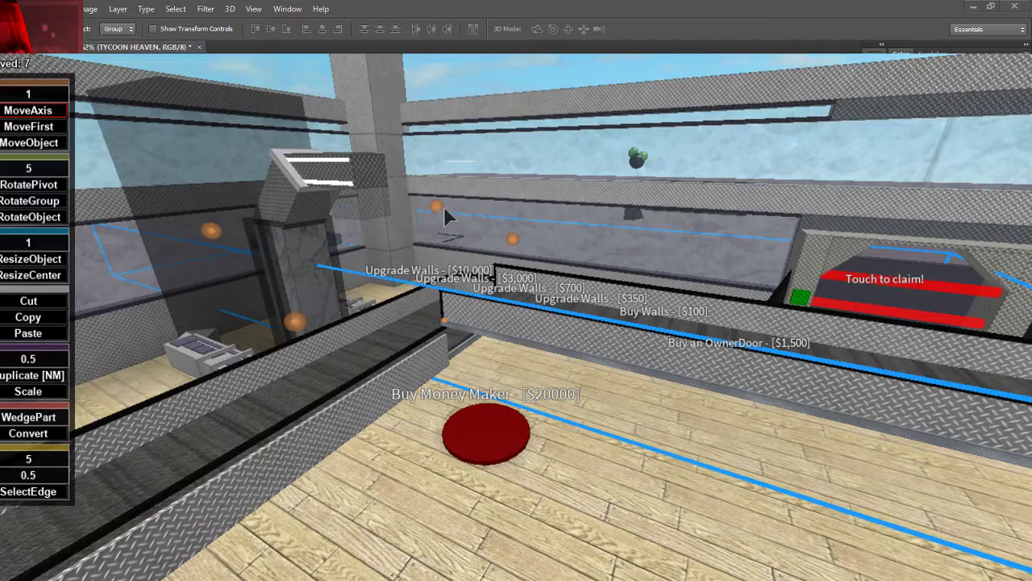
drag(442, 208, 444, 232)
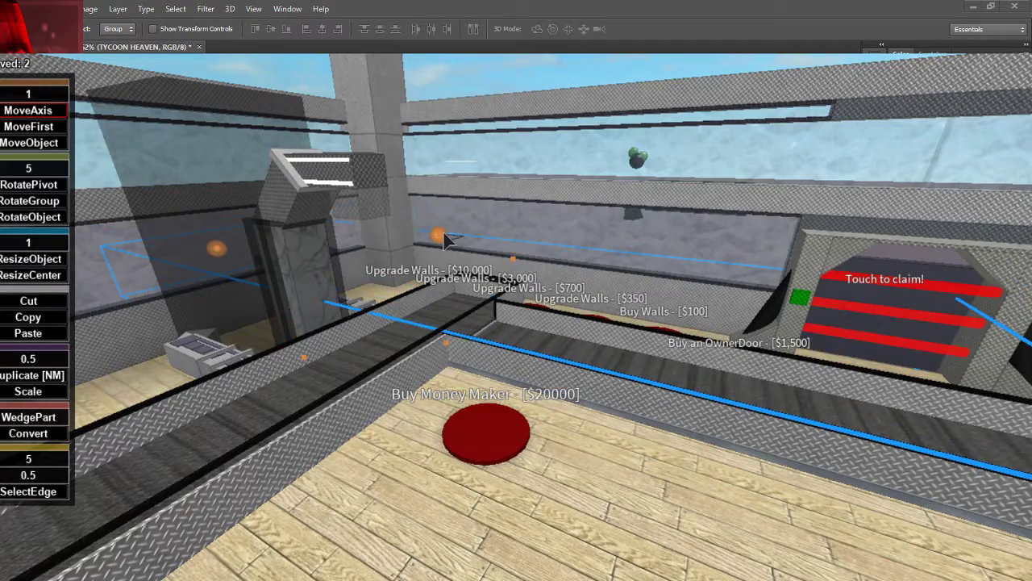
right_drag(444, 232, 446, 232)
key(w)
scroll(446, 233, down, 2)
- Raise the joined conveyor section 1 stud so its rails sit close to the cross conveyor's height
drag(749, 149, 749, 119)
right_drag(754, 148, 754, 150)
key(s)
key(s)
key(w)
key(s)
key(w)
key(s)
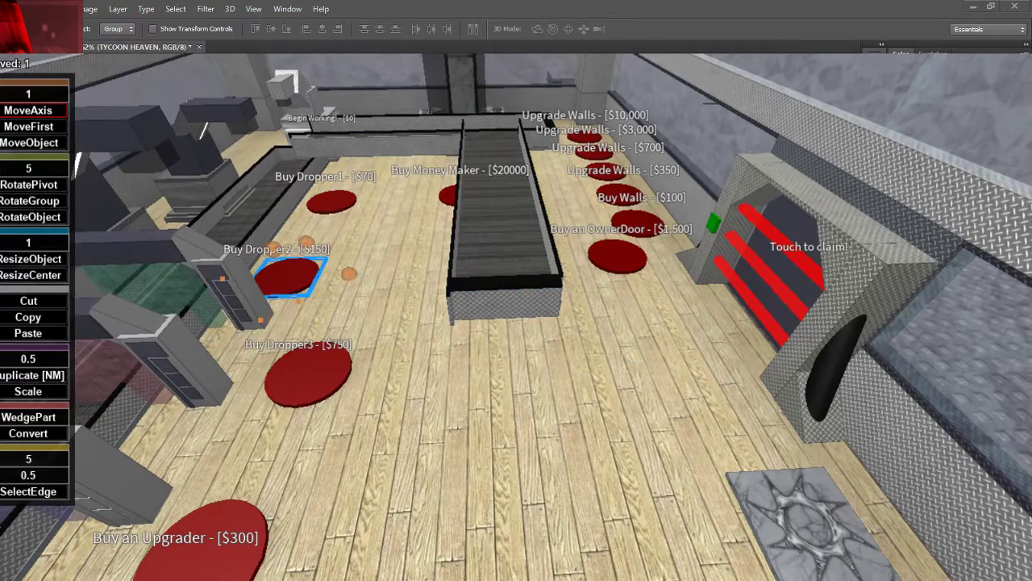
- Copy the $10,000 upgrader buy button and place the copy on the floor beside the Upgrade Walls buttons
right_drag(615, 268, 625, 249)
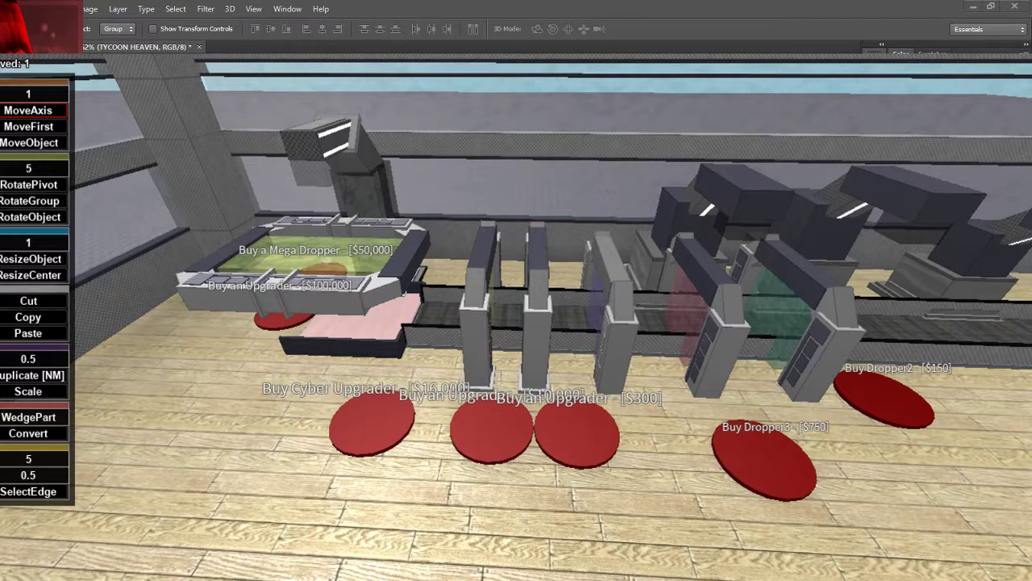
click(492, 432)
click(715, 346)
right_drag(715, 346, 707, 333)
scroll(716, 333, down, 5)
scroll(716, 333, up, 5)
scroll(716, 333, down, 5)
scroll(716, 334, up, 8)
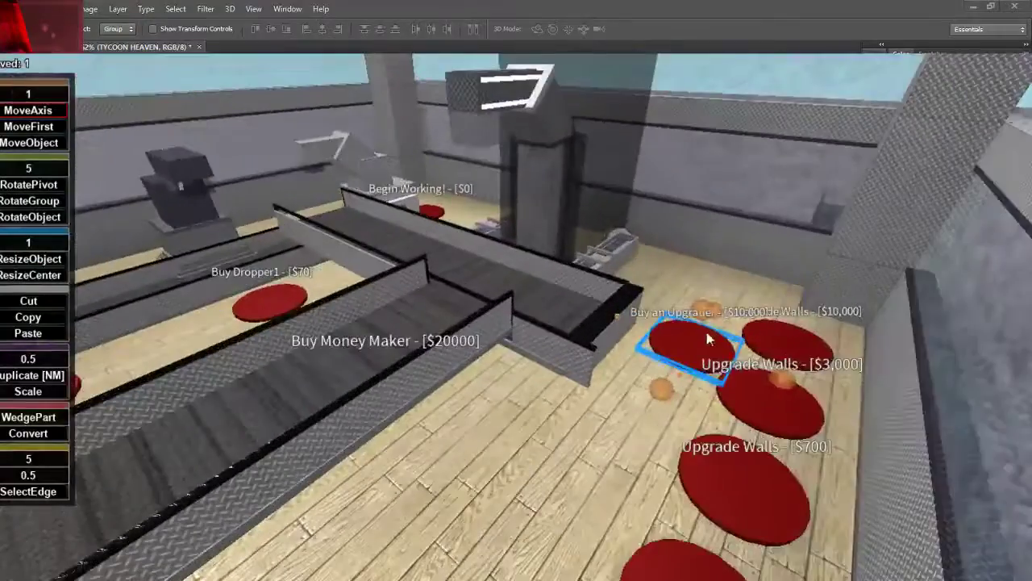
- Move the copied $10,000 upgrader button across the floor to just in front of the new conveyor's closed end
click(684, 344)
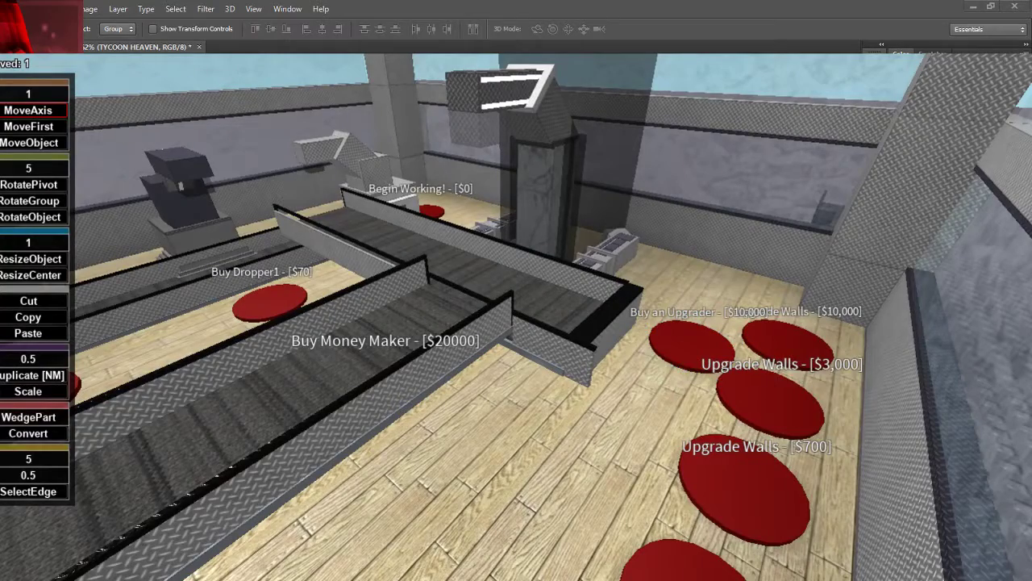
click(692, 343)
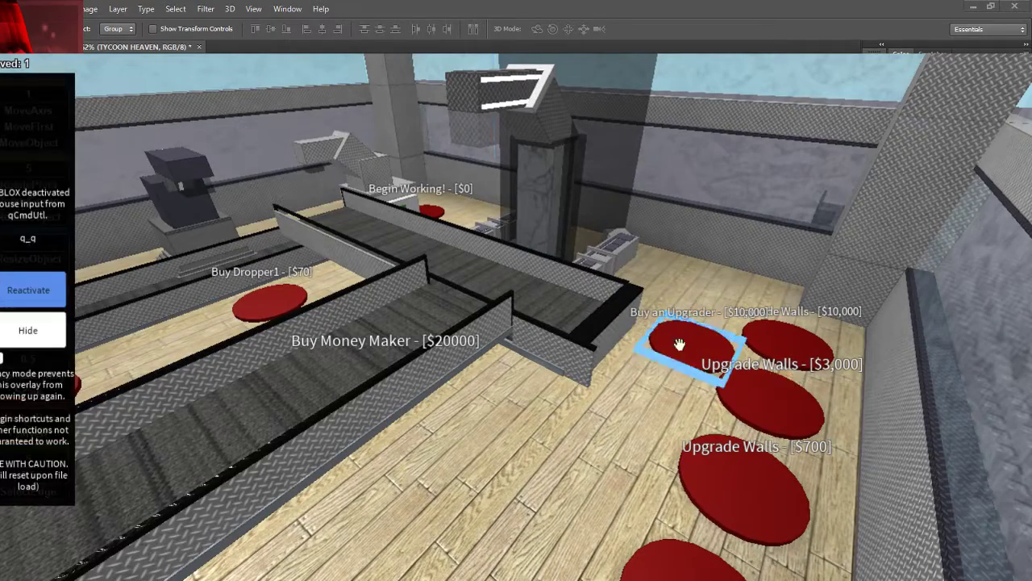
drag(680, 343, 392, 368)
right_drag(618, 341, 392, 369)
drag(392, 368, 382, 391)
right_drag(392, 369, 383, 390)
drag(383, 395, 446, 418)
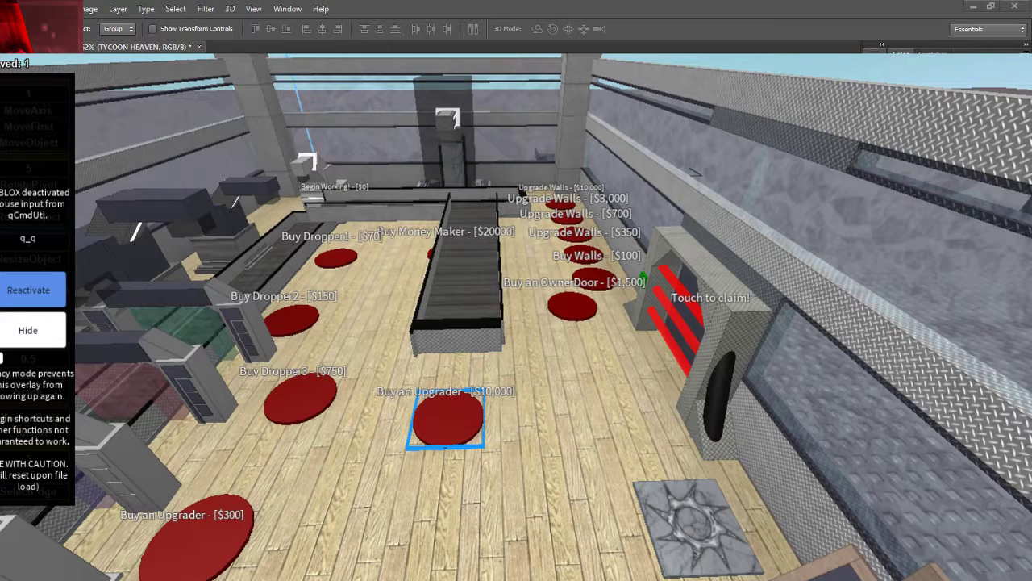
- Rename the copied button as Buy Conveyer 3 and set its price to $1,000
key(Return)
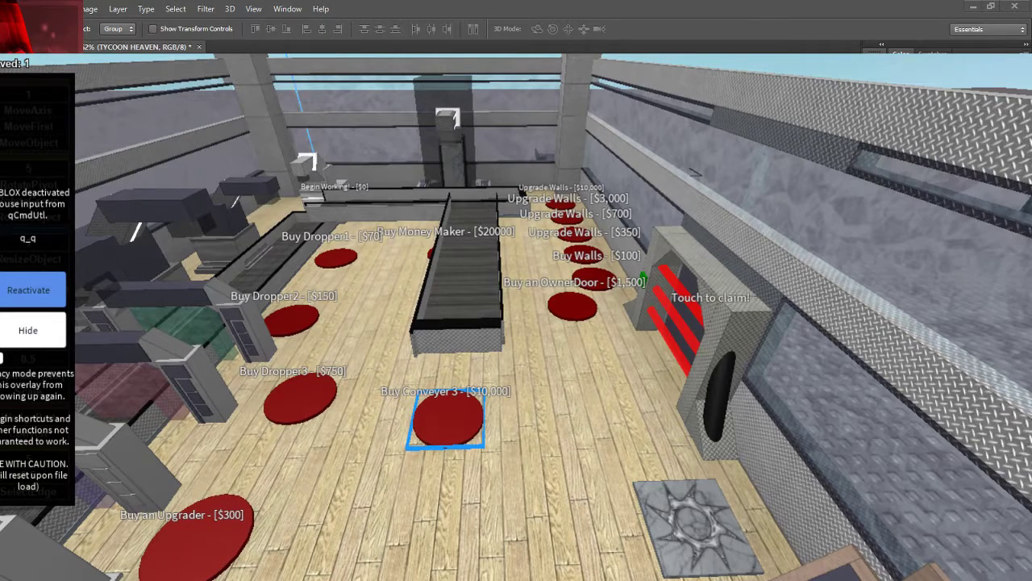
right_drag(605, 403, 600, 396)
scroll(600, 396, up, 5)
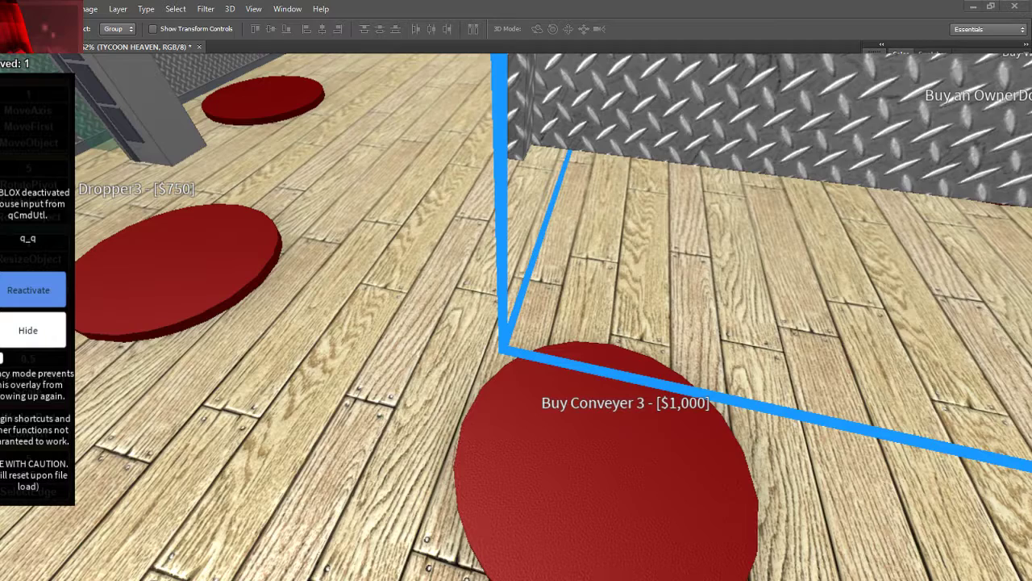
click(607, 463)
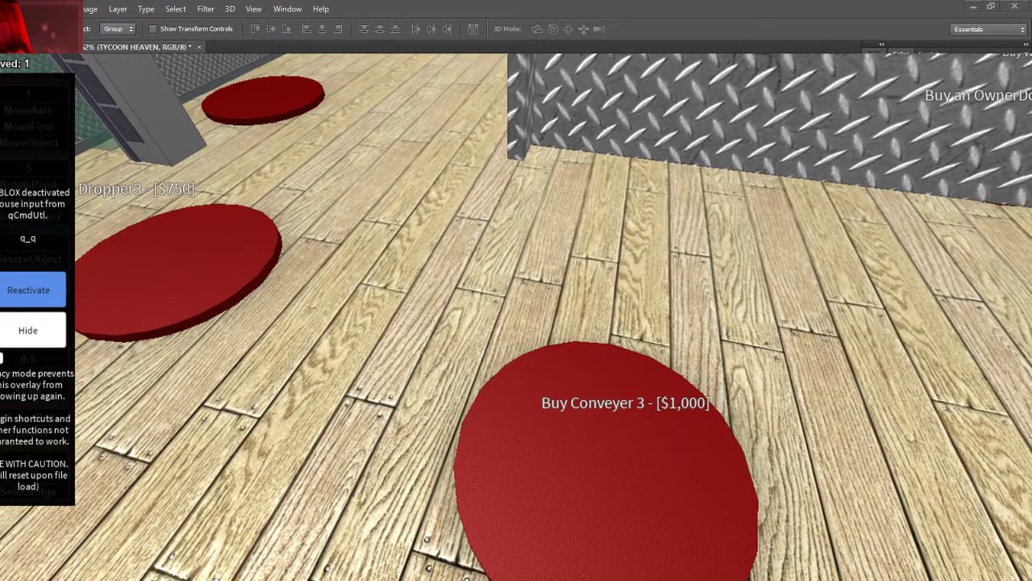
- Position the Buy Conveyer 3 button centrally in front of the new conveyor's closed end
scroll(692, 309, down, 3)
right_drag(692, 309, 525, 357)
scroll(525, 358, up, 2)
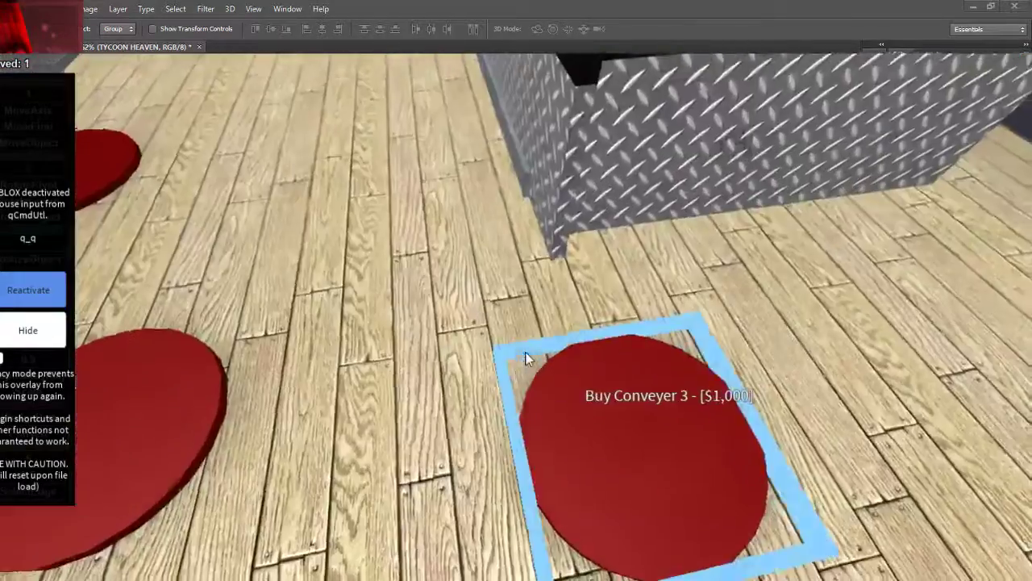
scroll(526, 360, down, 3)
drag(556, 377, 607, 371)
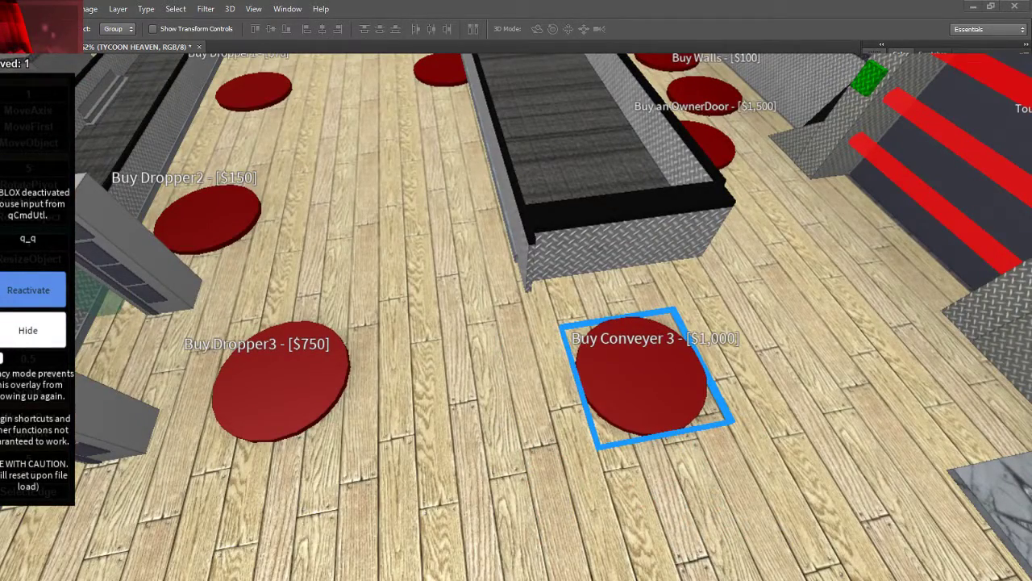
- Delete the Buy Conveyer 3 button and undo the deletion
key(Delete)
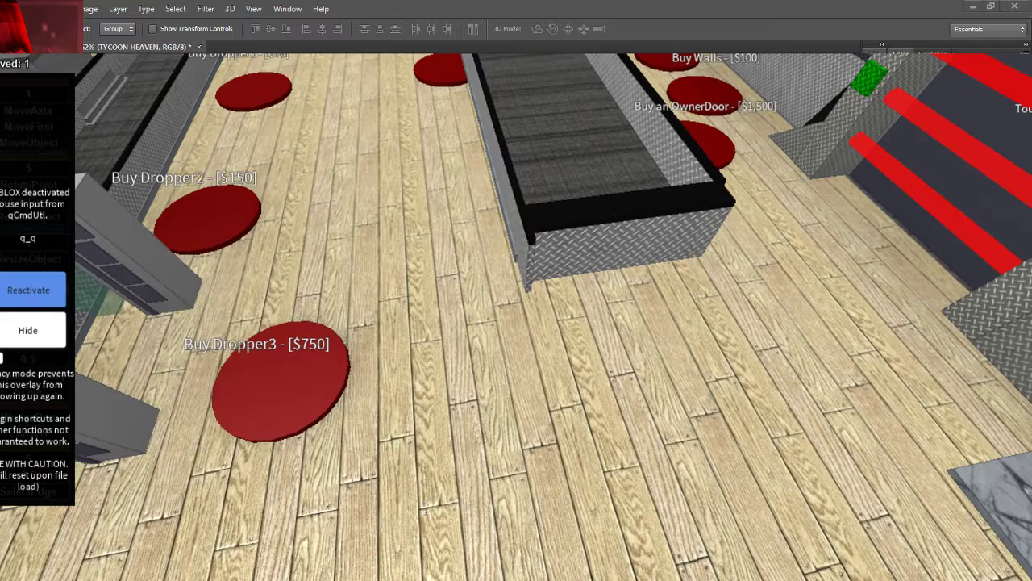
key(ctrl+z)
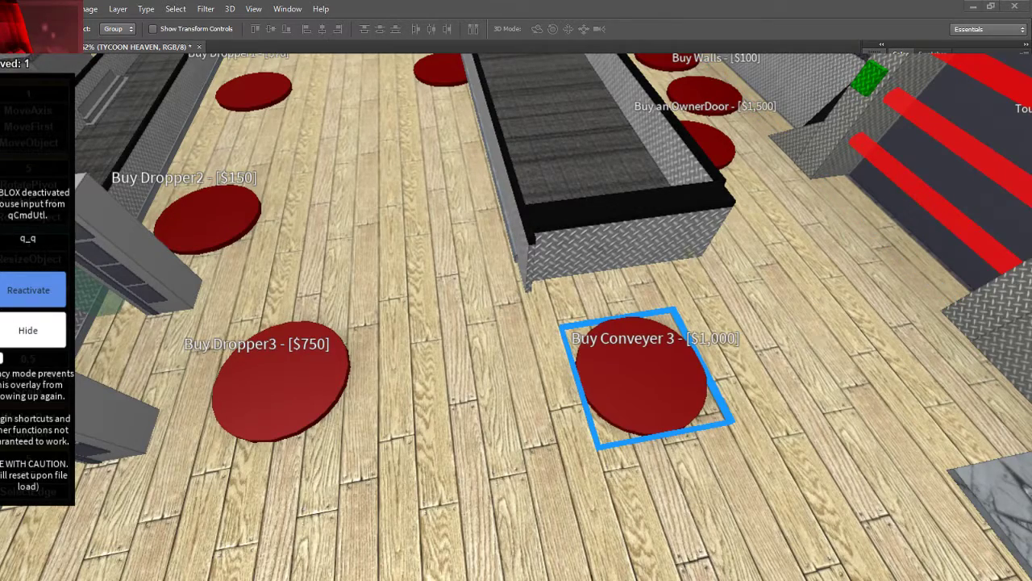
- Start a playtest and claim the tycoon at its entrance gate
key(F5)
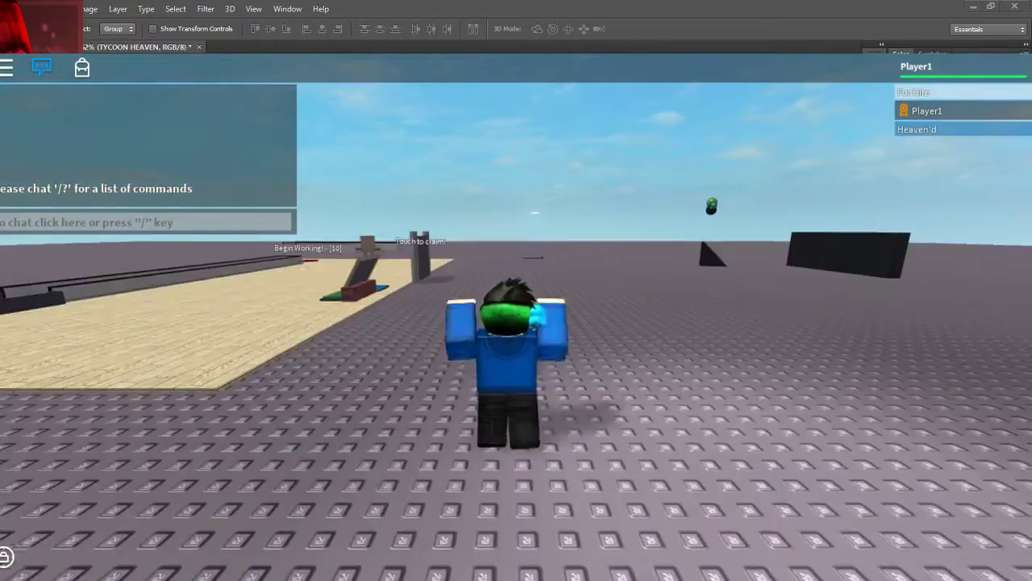
key(w)
right_drag(238, 367, 237, 368)
key(space)
key(d)
scroll(238, 368, down, 6)
scroll(238, 368, up, 2)
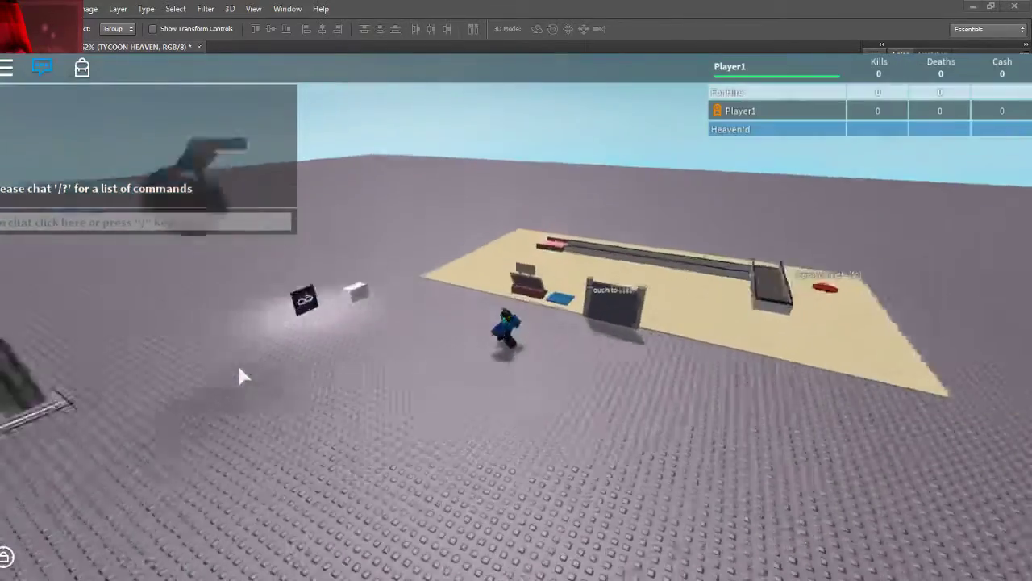
scroll(238, 368, up, 3)
key(w)
scroll(238, 368, up, 2)
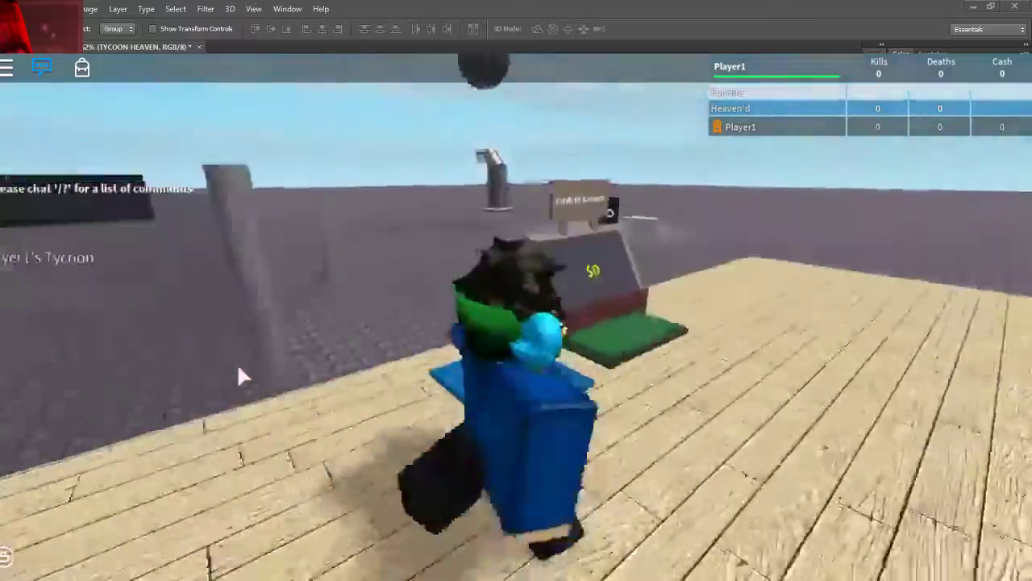
- Walk the character to the Begin Working! button and activate it
scroll(238, 367, down, 3)
key(a)
scroll(238, 368, down, 4)
key(w)
scroll(238, 367, up, 3)
key(space)
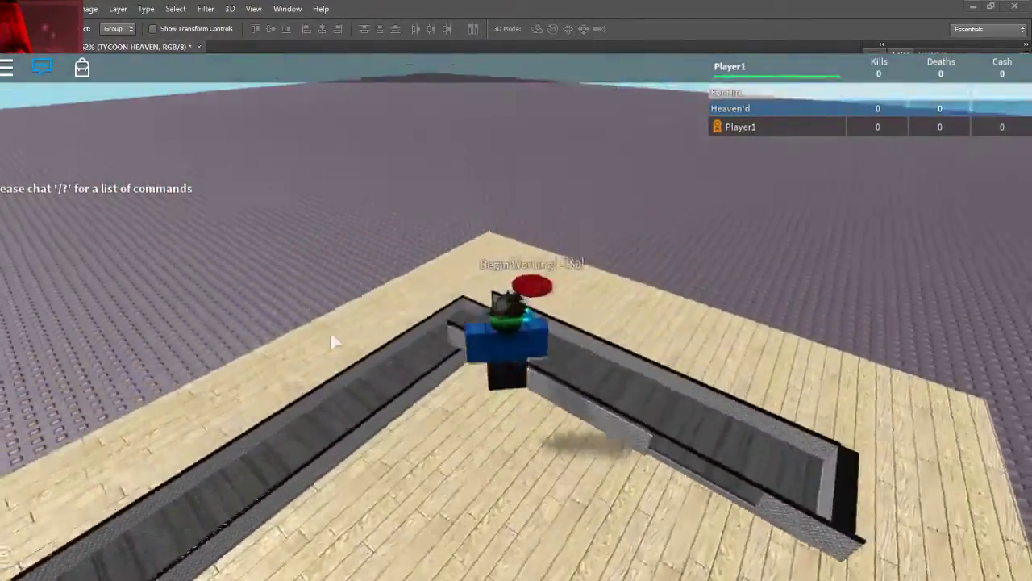
right_drag(331, 335, 356, 357)
key(w)
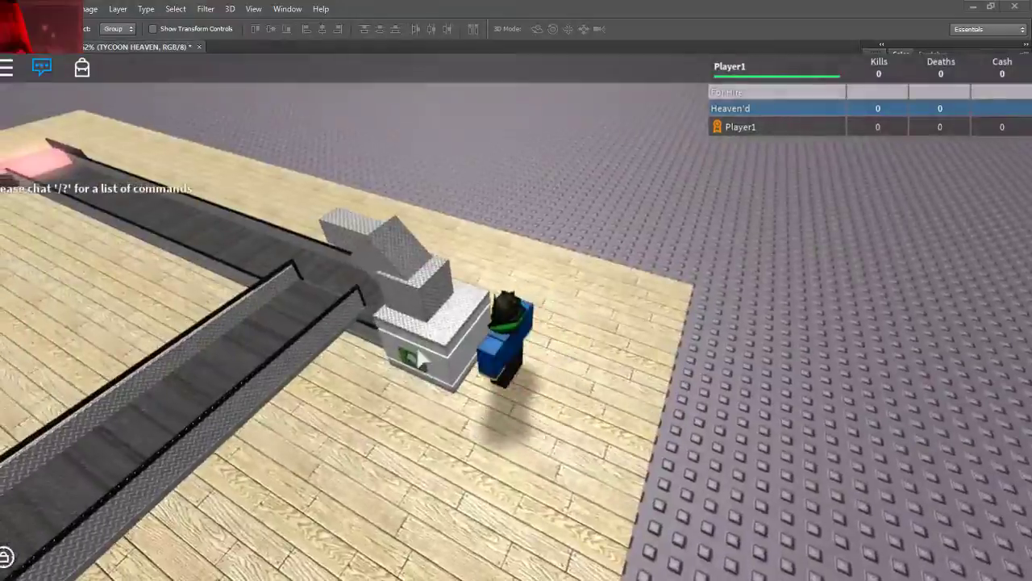
- Operate the starter dropper's green button and check the purchase buttons along the conveyor before ending the playtest
scroll(456, 319, up, 2)
scroll(455, 319, up, 4)
key(w)
click(508, 329)
click(509, 329)
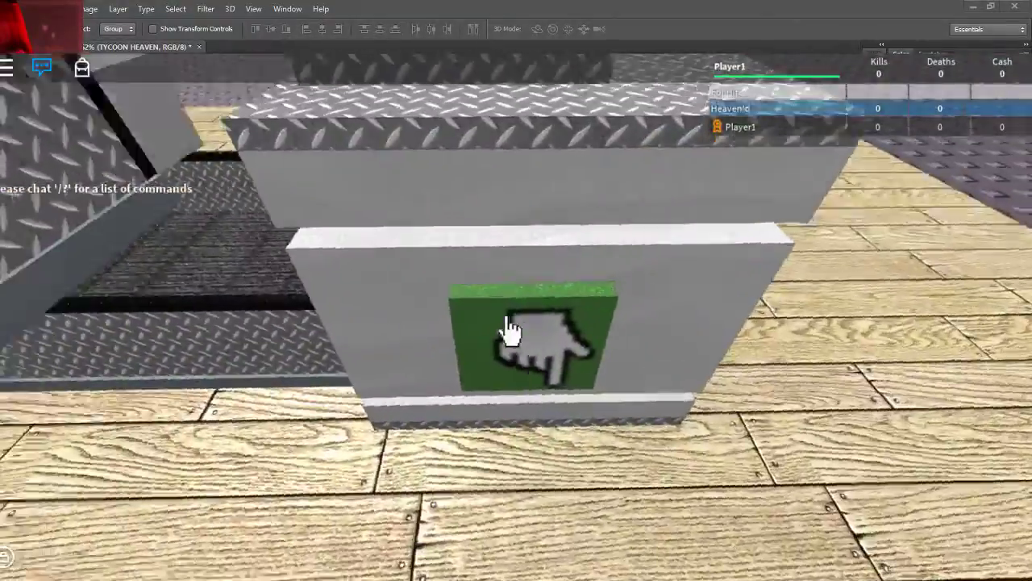
key(space)
key(w)
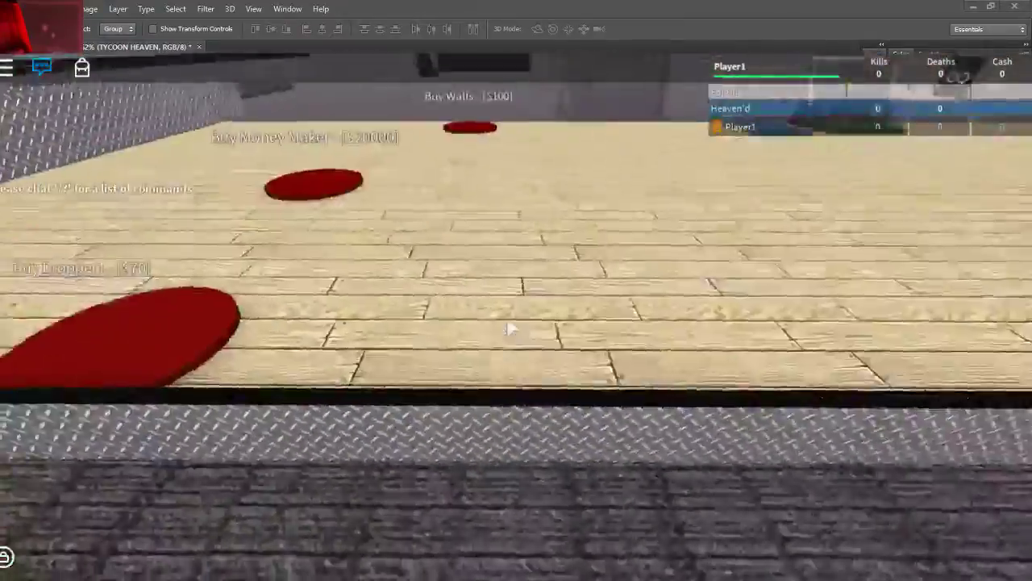
key(space)
key(w)
scroll(509, 326, down, 5)
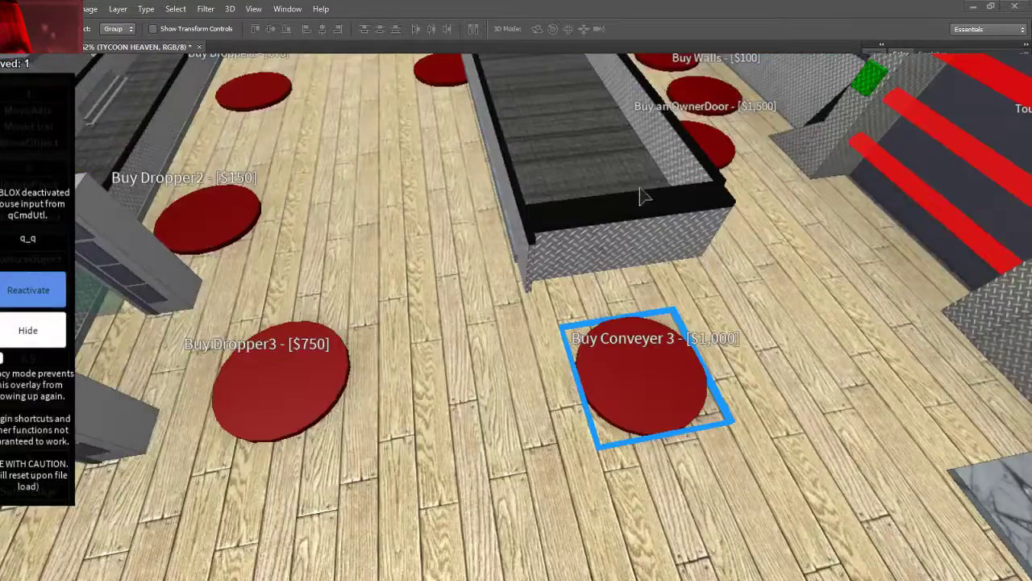
scroll(406, 313, down, 10)
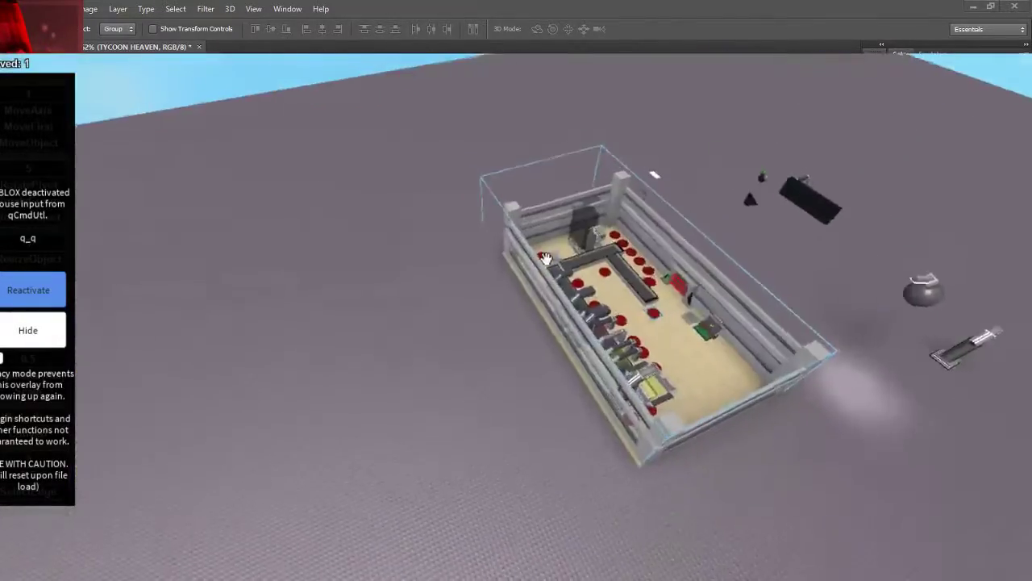
click(409, 293)
key(w)
key(d)
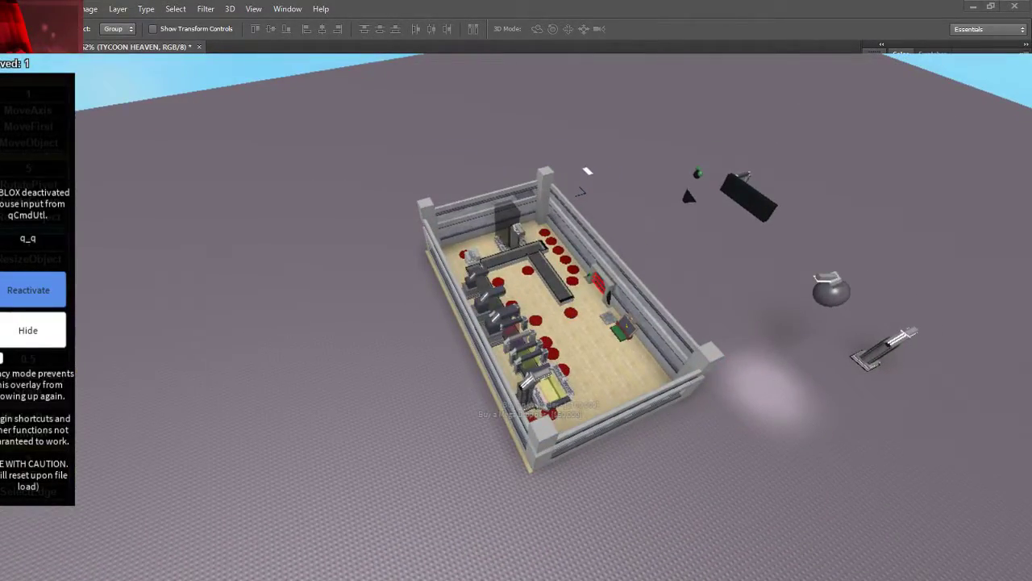
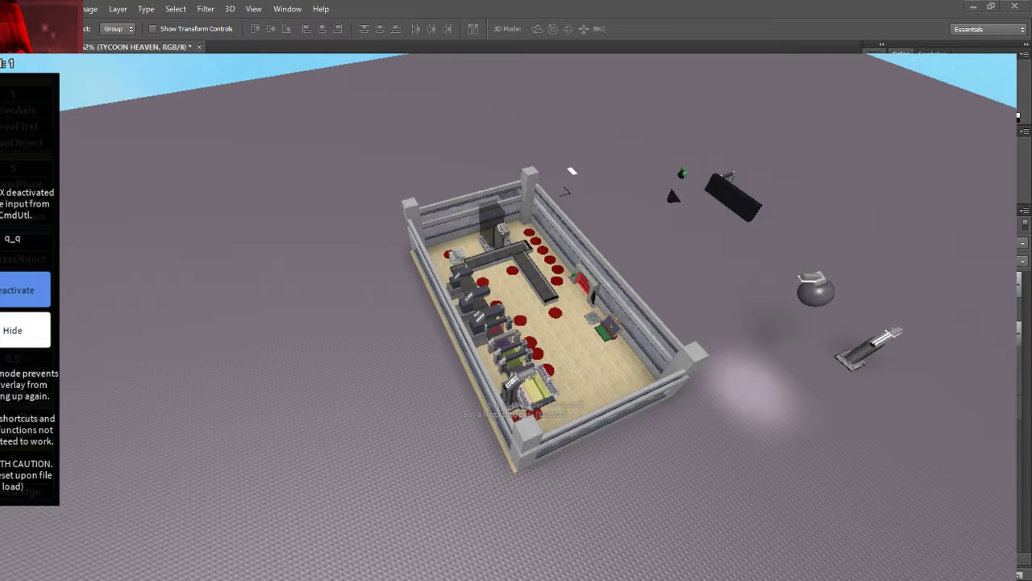
right_drag(620, 454, 635, 378)
key(w)
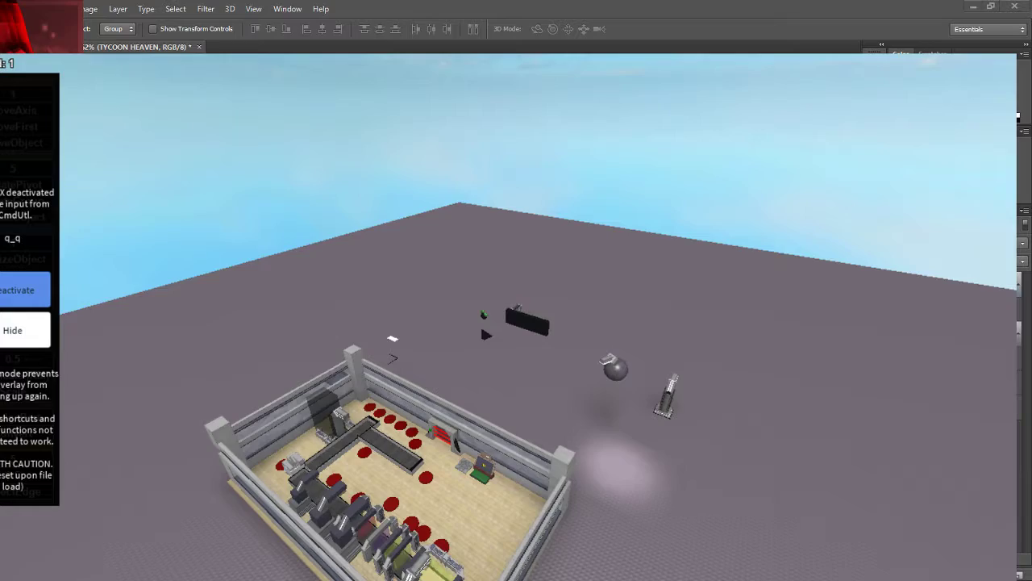
- Duplicate the Buy Conveyer 3 button on the tycoon floor
right_drag(534, 120, 553, 134)
key(w)
key(w)
key(s)
key(w)
key(w)
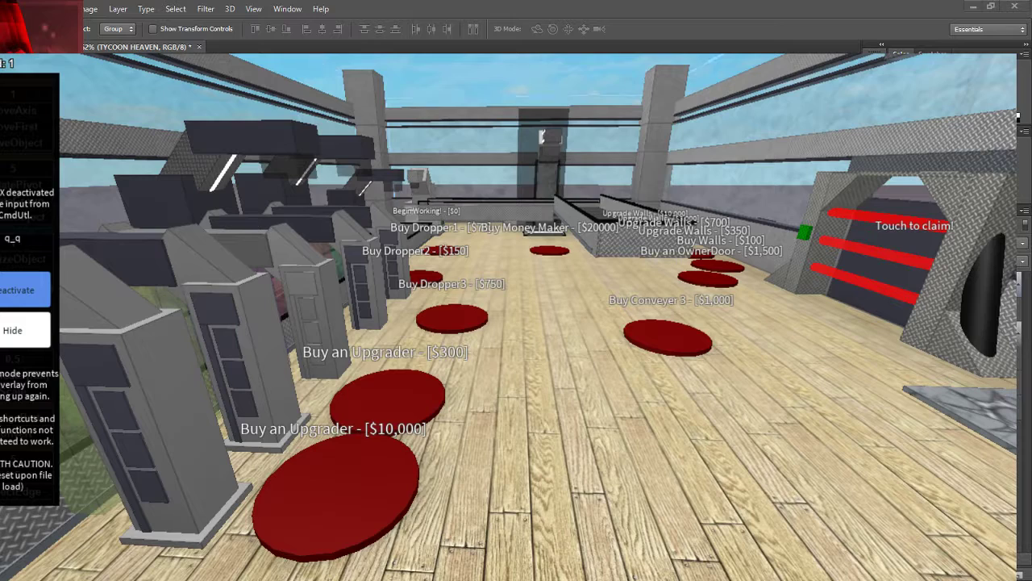
click(669, 337)
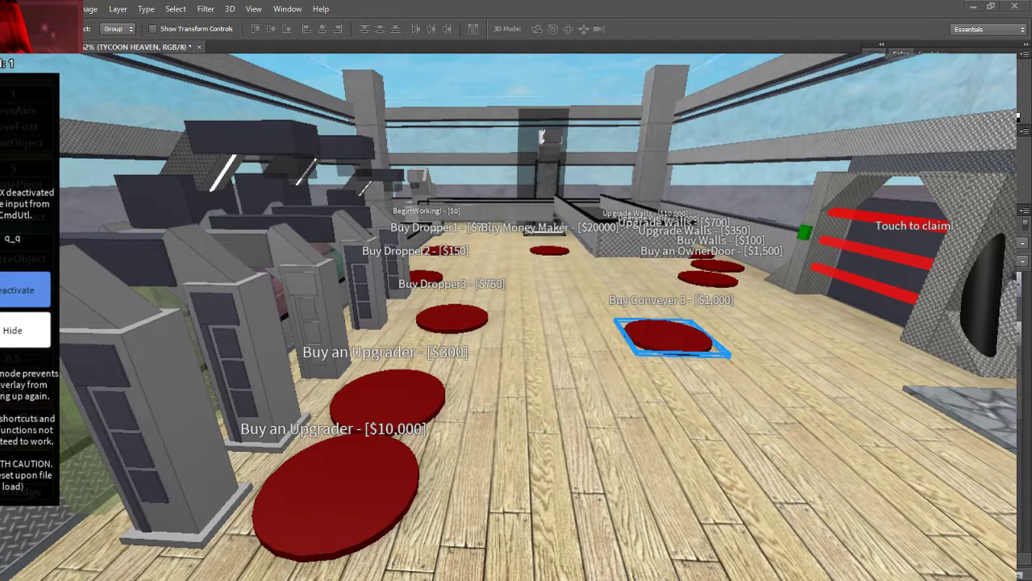
key(ctrl+d)
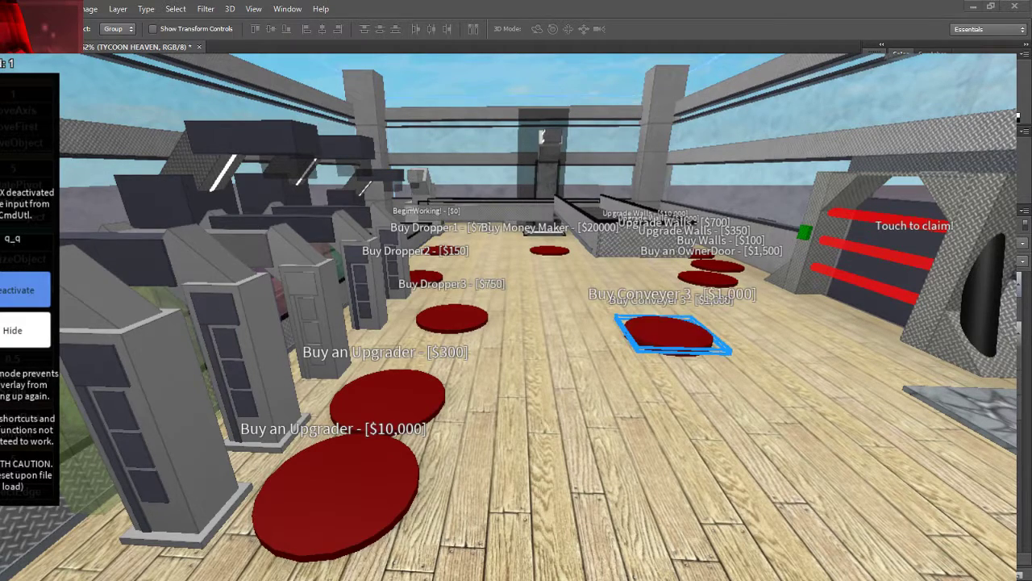
- Move the copied Buy Conveyer 3 button onto the open floor near the upgrader buttons
right_drag(780, 302, 770, 298)
key(w)
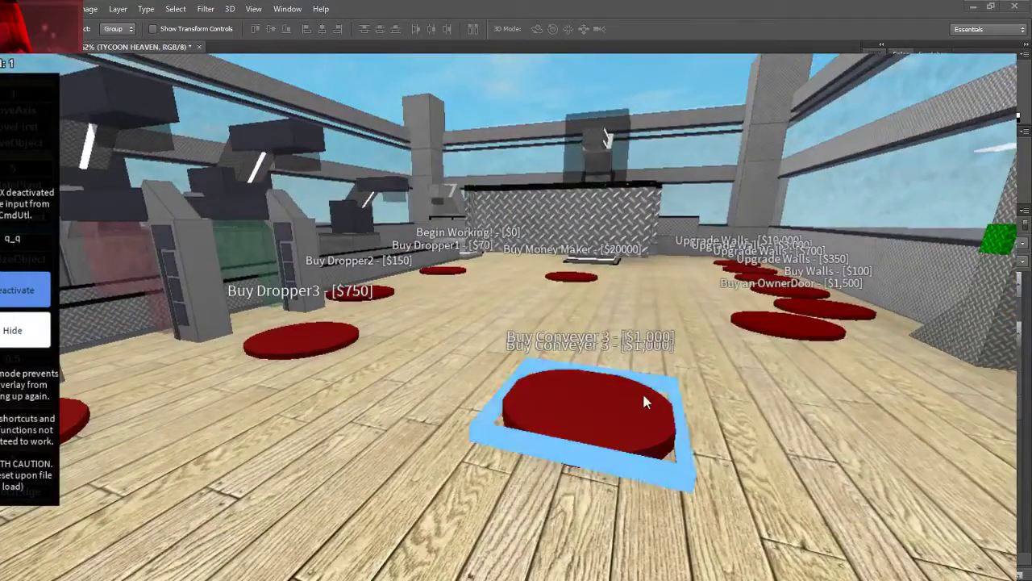
right_drag(663, 373, 574, 382)
key(d)
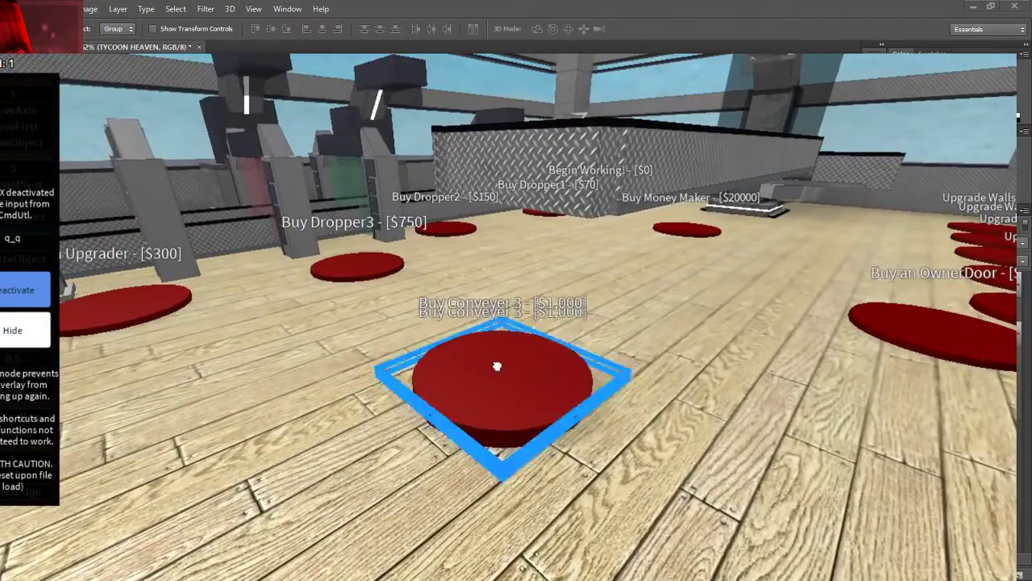
drag(495, 366, 339, 481)
key(s)
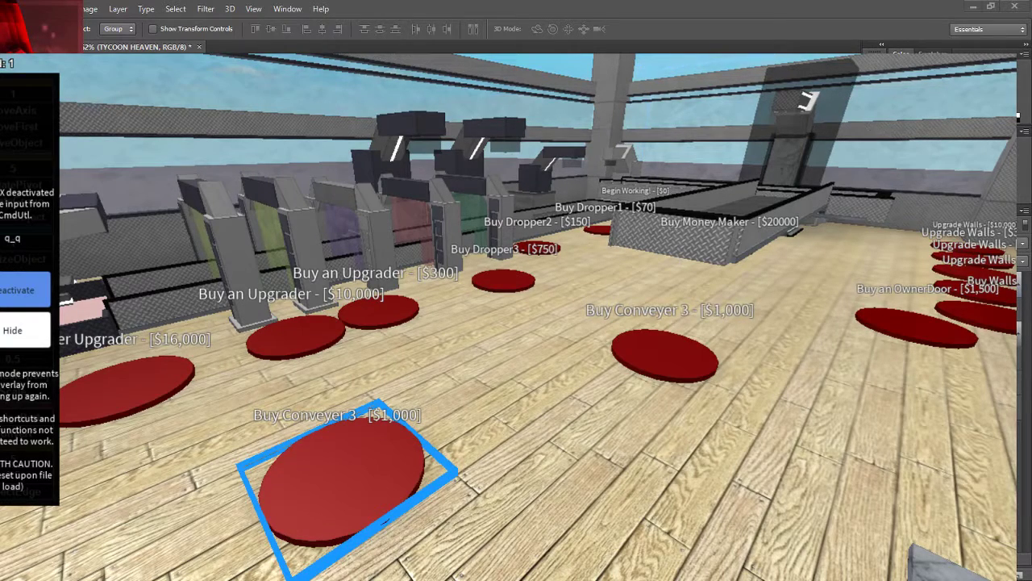
- Rename the copied button as Buy Obby and set its price to $1,000,000
key(Return)
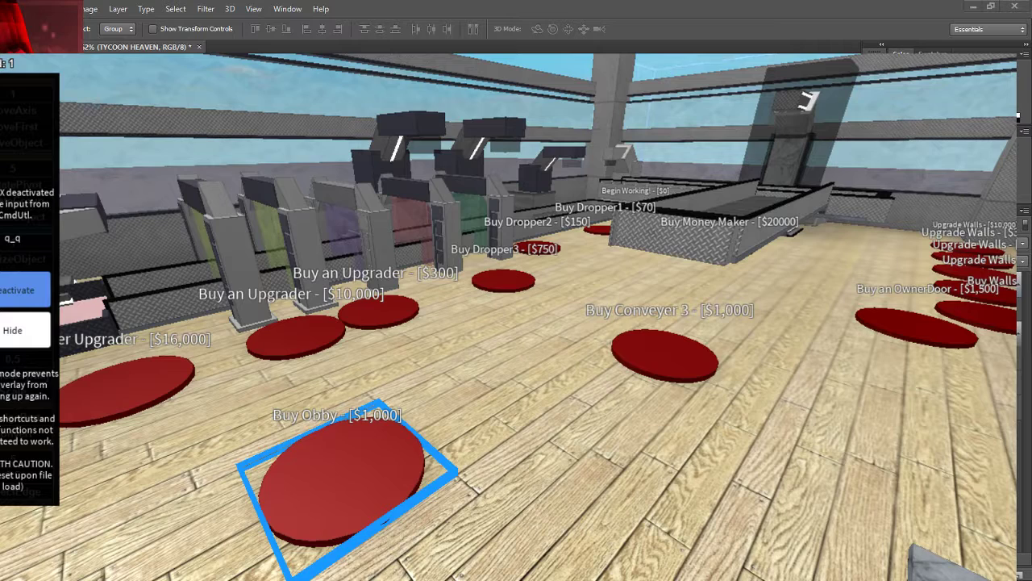
key(Return)
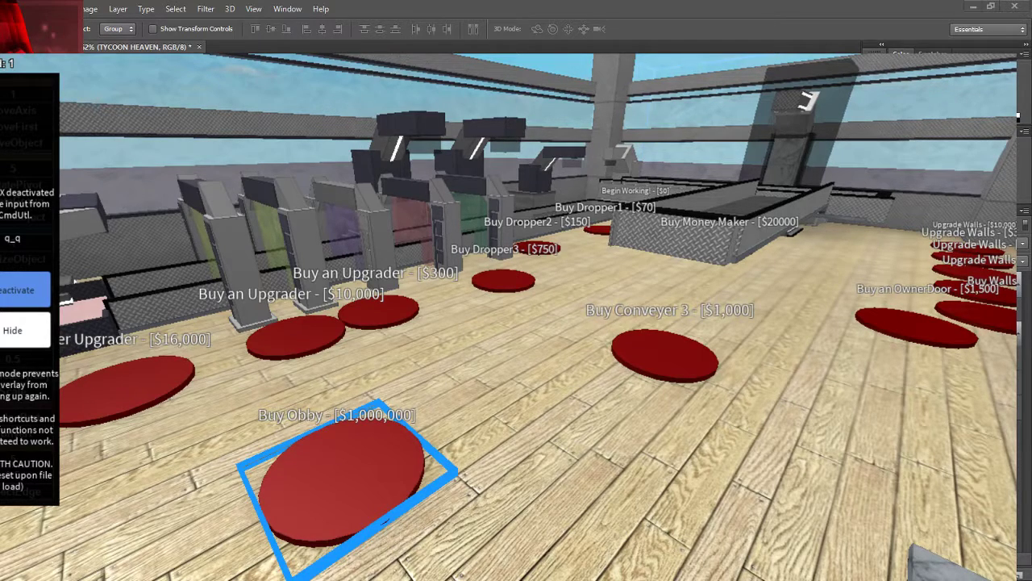
- Move the Buy Obby button into the empty corner of the tycoon floor beside the wall pillar
scroll(402, 235, down, 10)
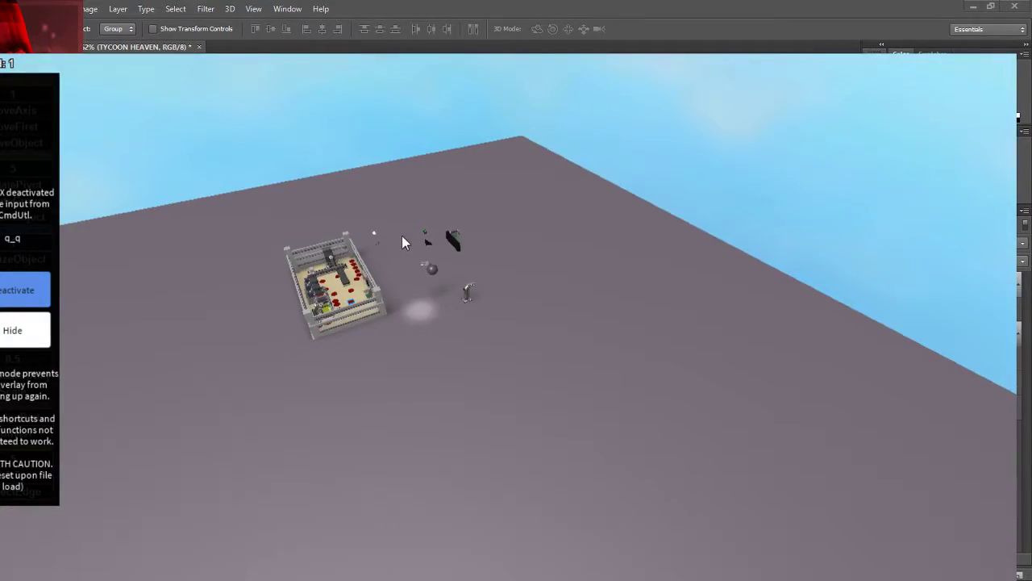
right_drag(402, 236, 402, 236)
scroll(401, 236, up, 8)
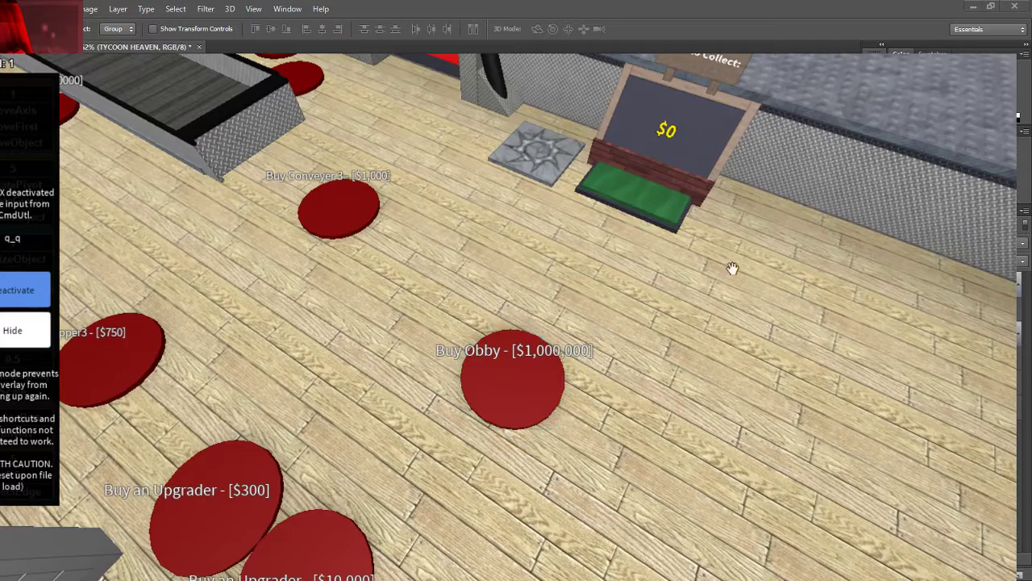
drag(489, 391, 659, 127)
right_drag(660, 121, 654, 115)
key(w)
key(s)
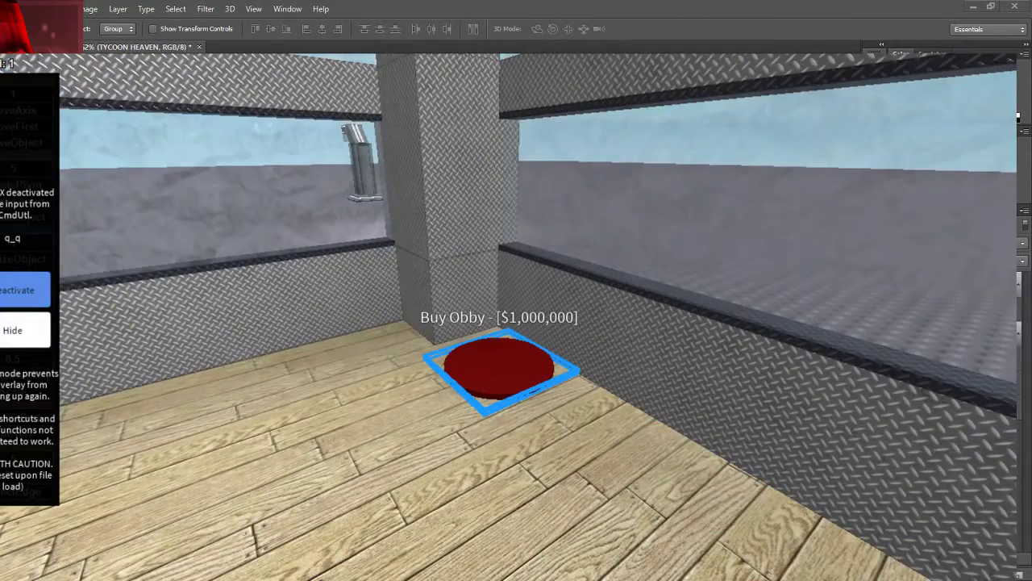
- Examine the Buy Obby button's corner placement and the open ground outside the tycoon walls
right_drag(470, 296, 311, 404)
key(s)
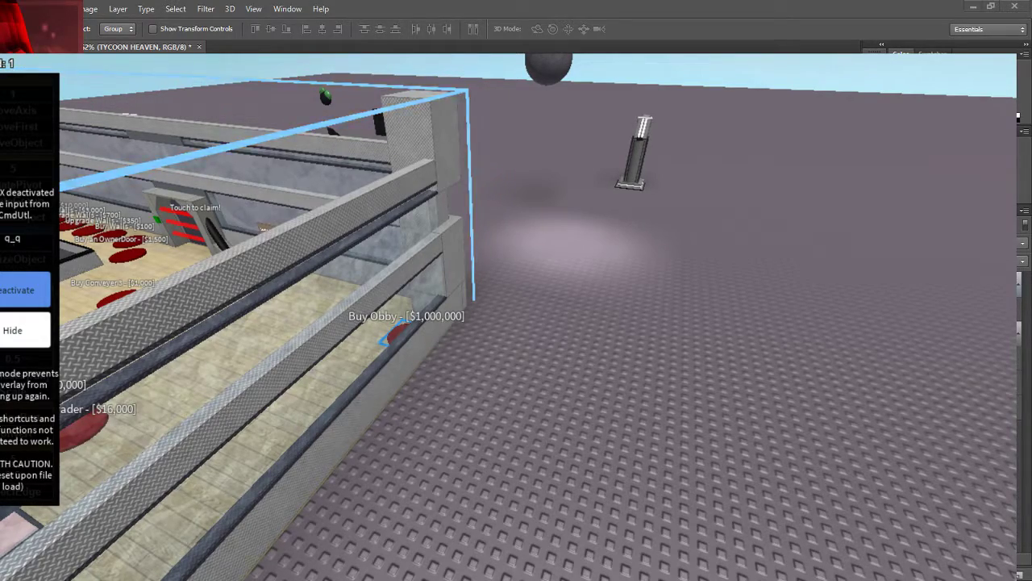
key(f)
key(s)
right_drag(523, 342, 523, 343)
key(w)
key(w)
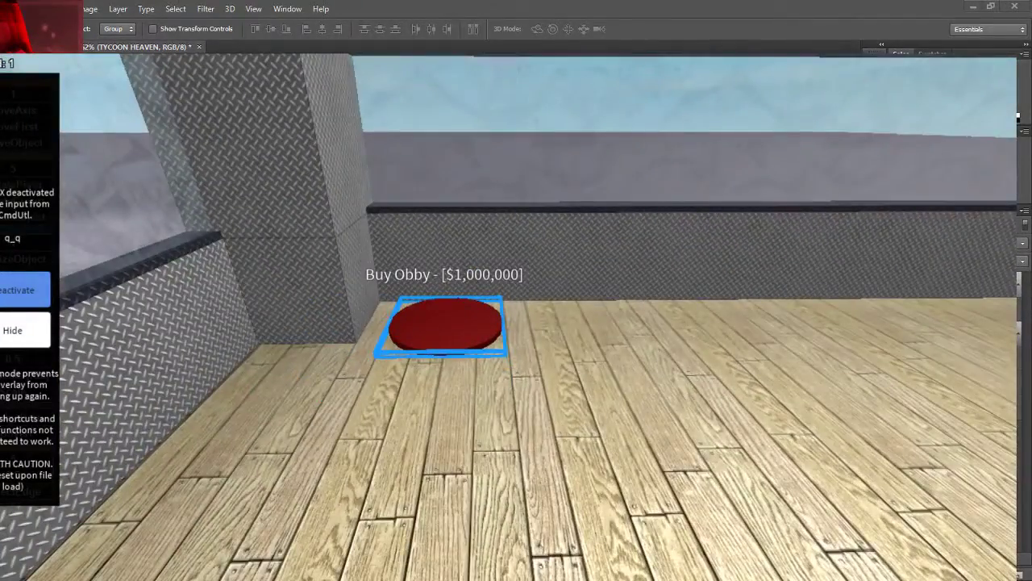
right_drag(459, 343, 459, 343)
key(w)
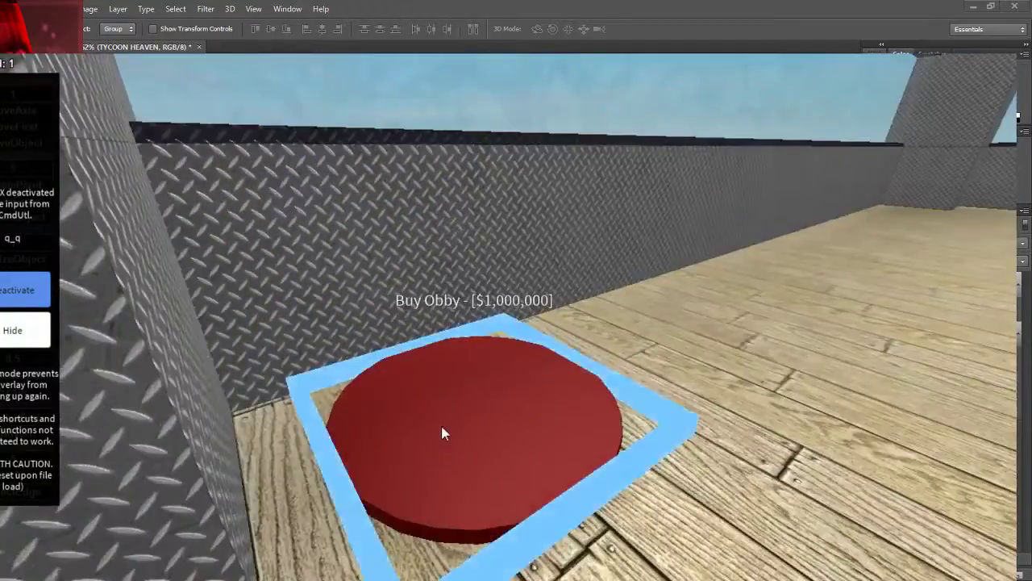
right_drag(462, 419, 462, 419)
key(s)
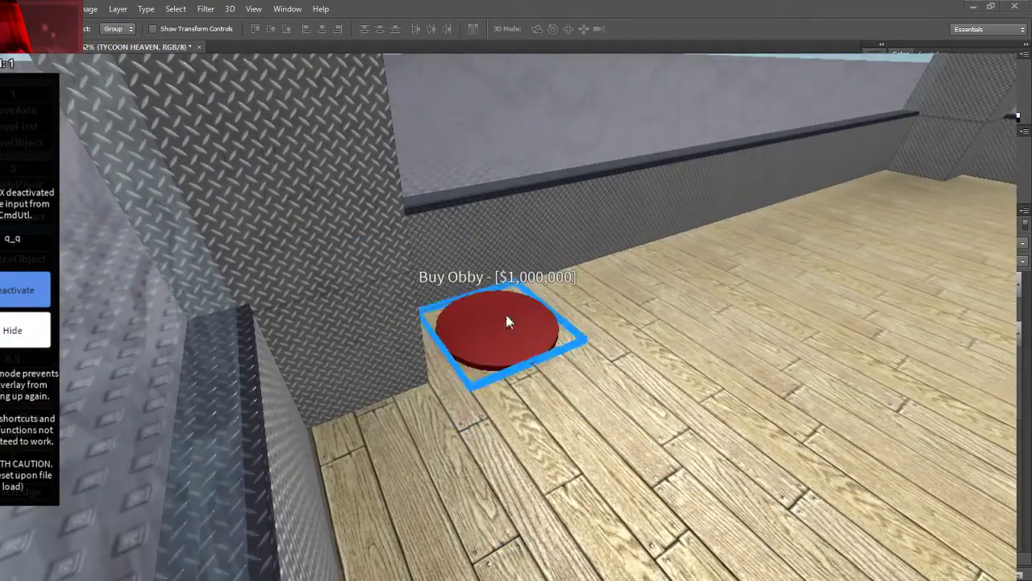
right_drag(505, 315, 505, 315)
key(s)
right_drag(421, 328, 421, 327)
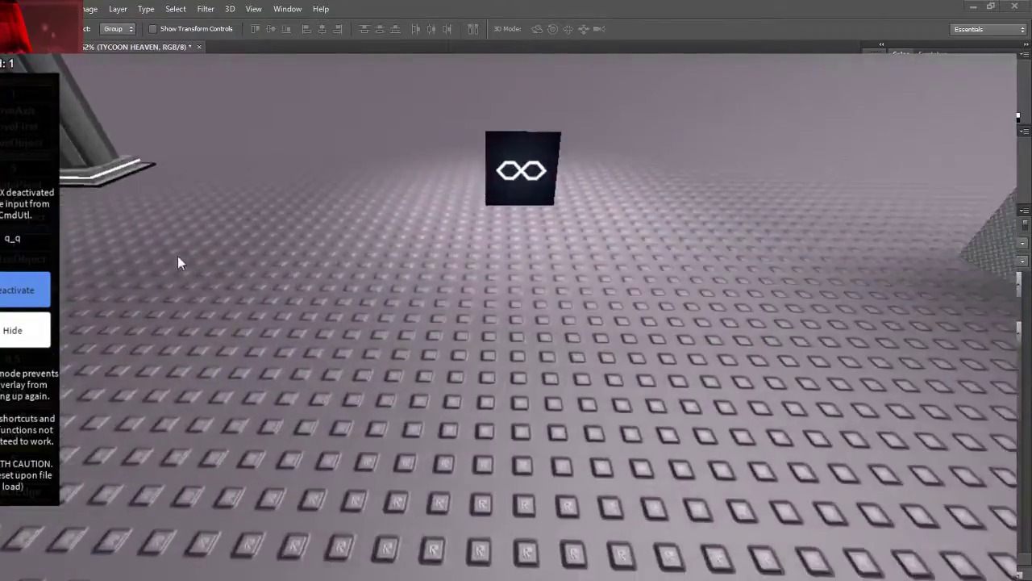
right_drag(177, 256, 177, 256)
scroll(516, 323, down, 1)
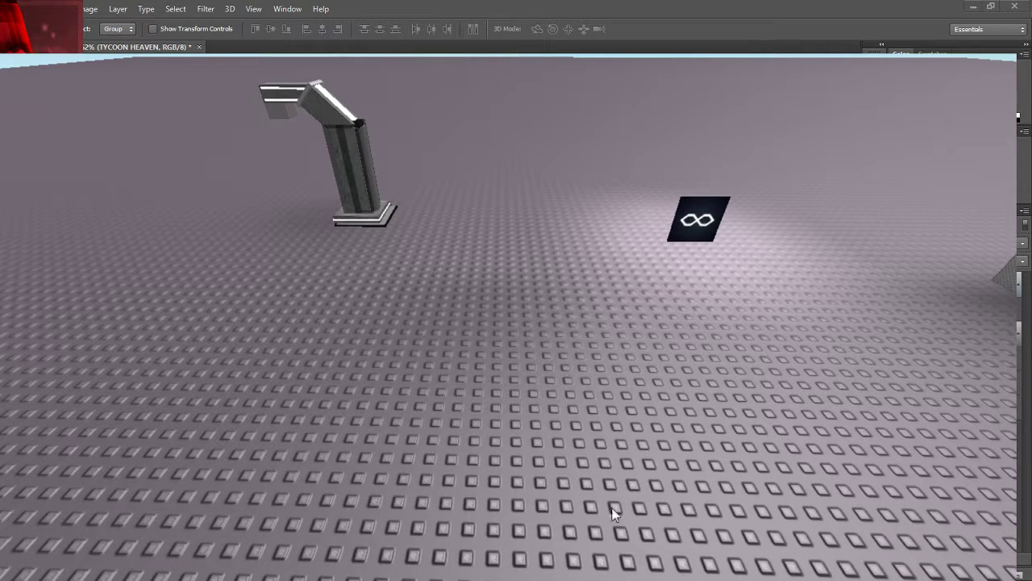
- Move the small black JOIN block across the open baseplate, farther from the black wedge
right_drag(498, 123, 498, 123)
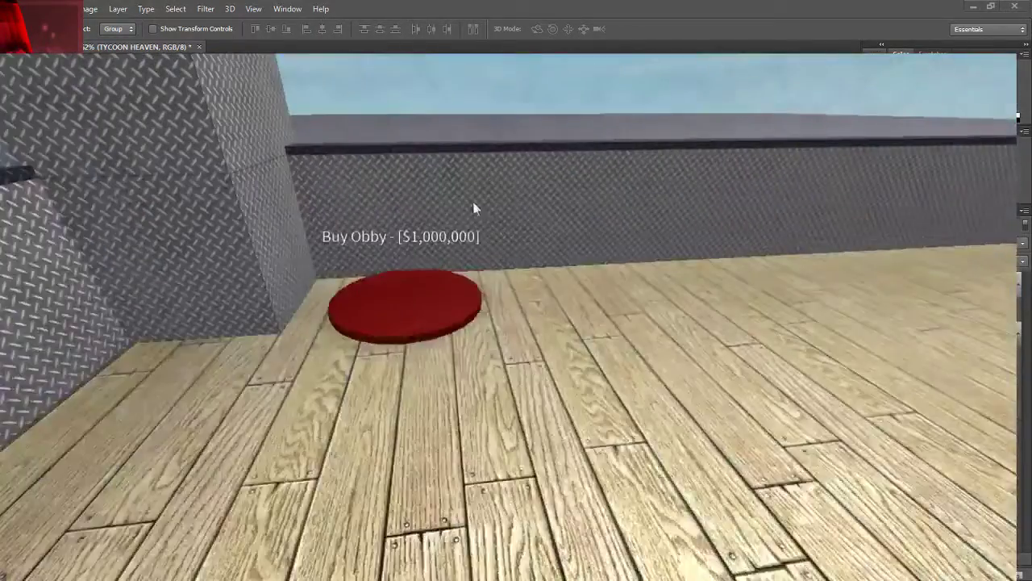
click(398, 300)
right_drag(400, 298, 400, 298)
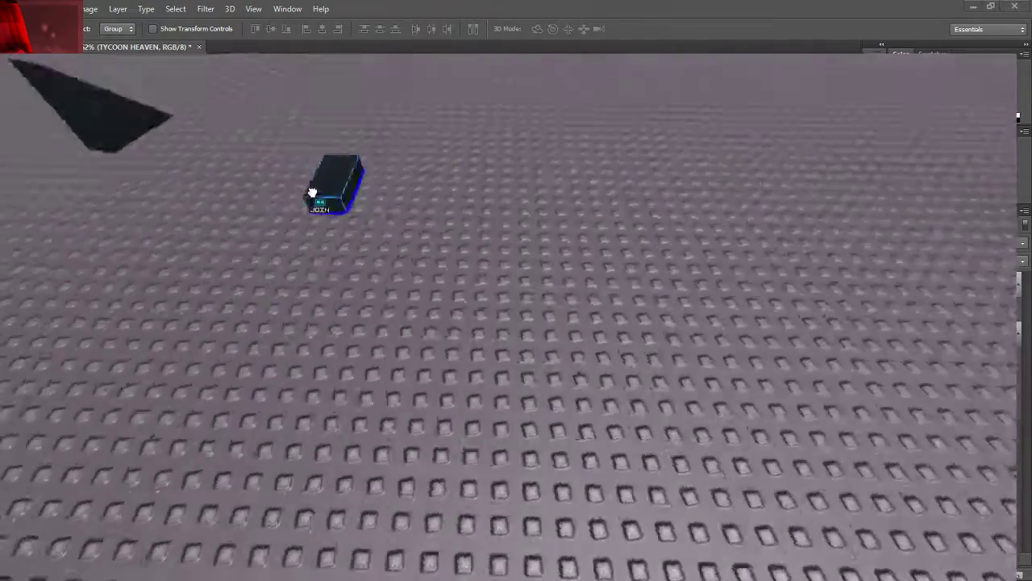
scroll(313, 191, down, 5)
drag(312, 192, 684, 317)
click(486, 329)
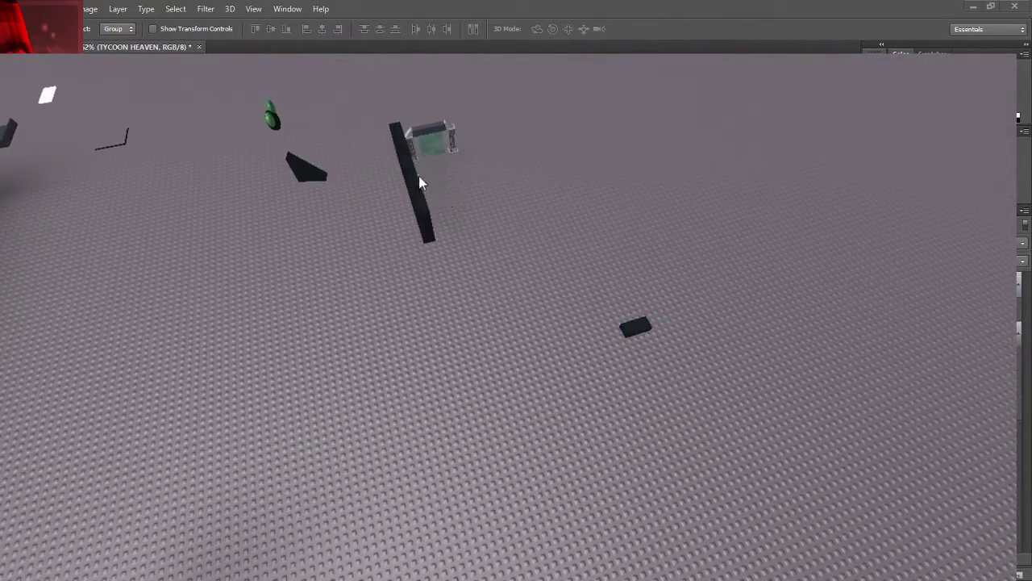
- Delete the long black slab, the spare upgrader, the black wedge and the green object outside the tycoon
click(414, 181)
key(Delete)
click(427, 142)
key(Delete)
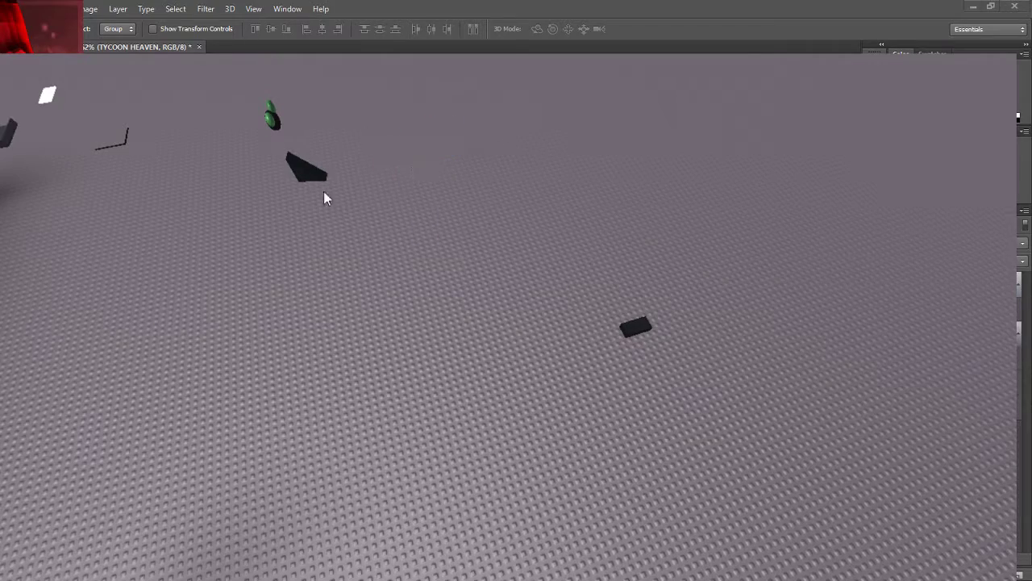
click(306, 167)
key(Delete)
click(276, 120)
key(Delete)
- Delete the spare dropper standing on the baseplate outside the tycoon walls
right_drag(308, 148, 313, 151)
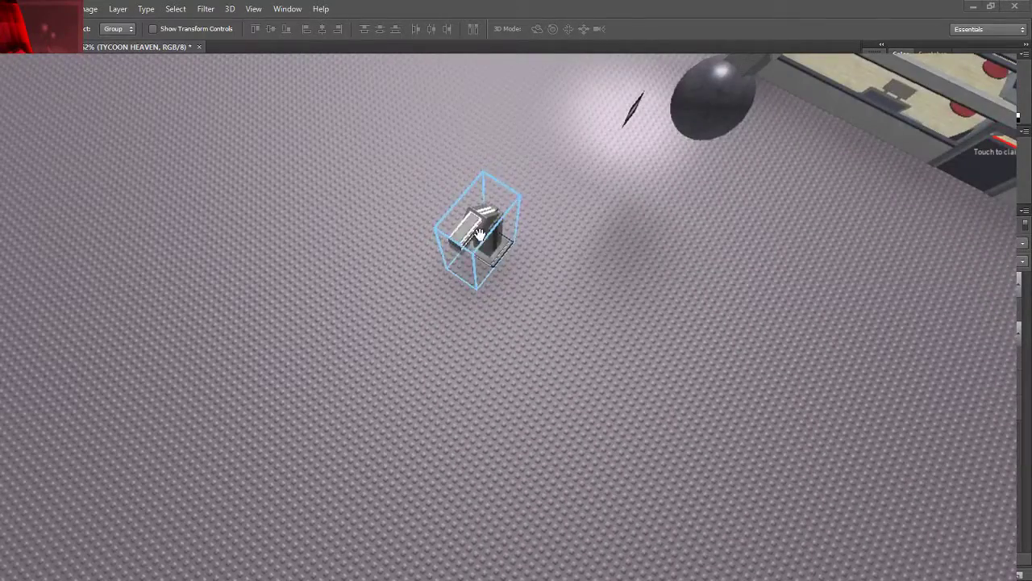
click(479, 234)
key(Delete)
right_drag(334, 126, 393, 133)
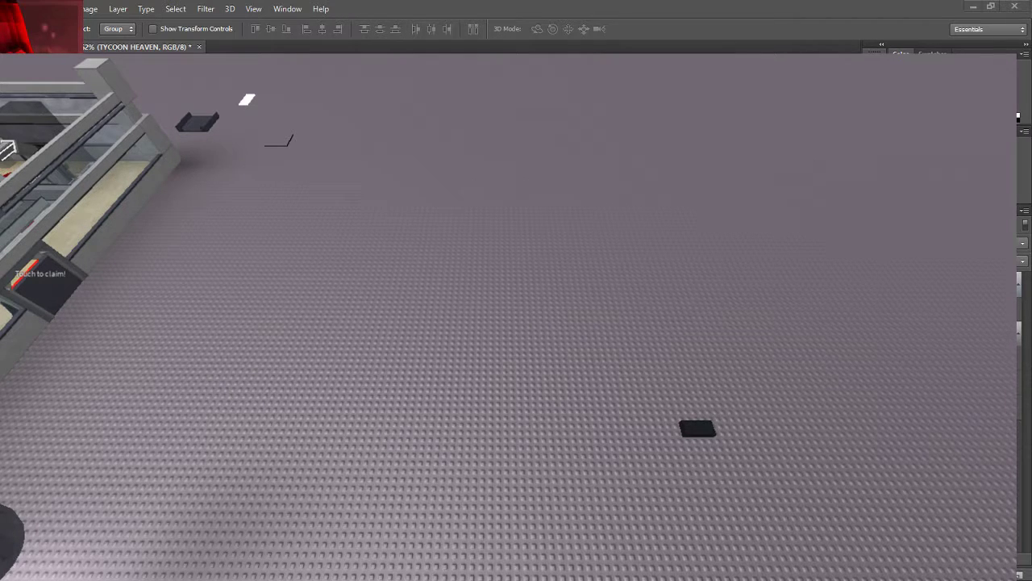
- Switch to the Twitch channel page, close the open whisper conversation, and return to Roblox Studio
right_drag(576, 532, 577, 531)
scroll(577, 531, up, 5)
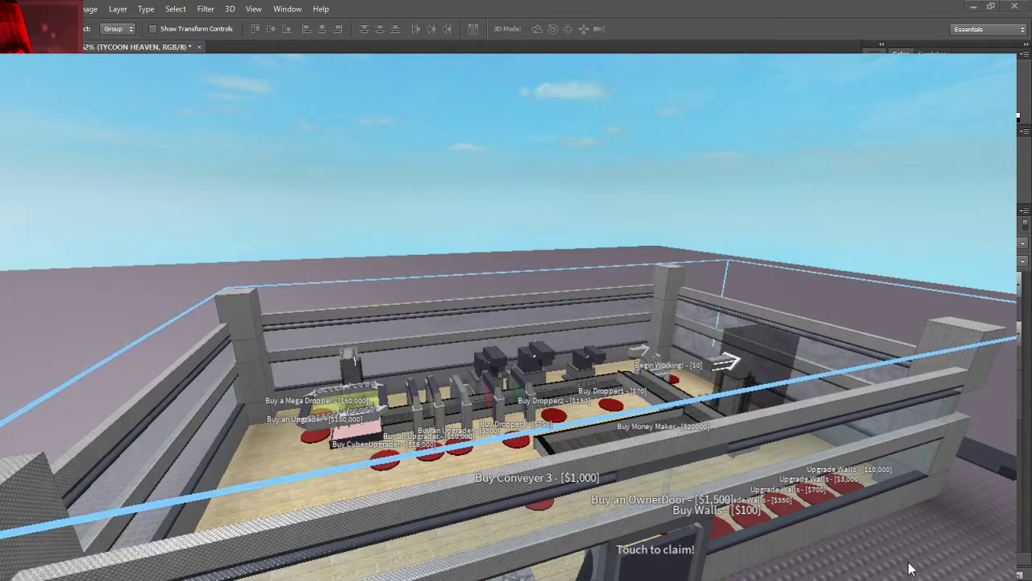
key(alt+Tab)
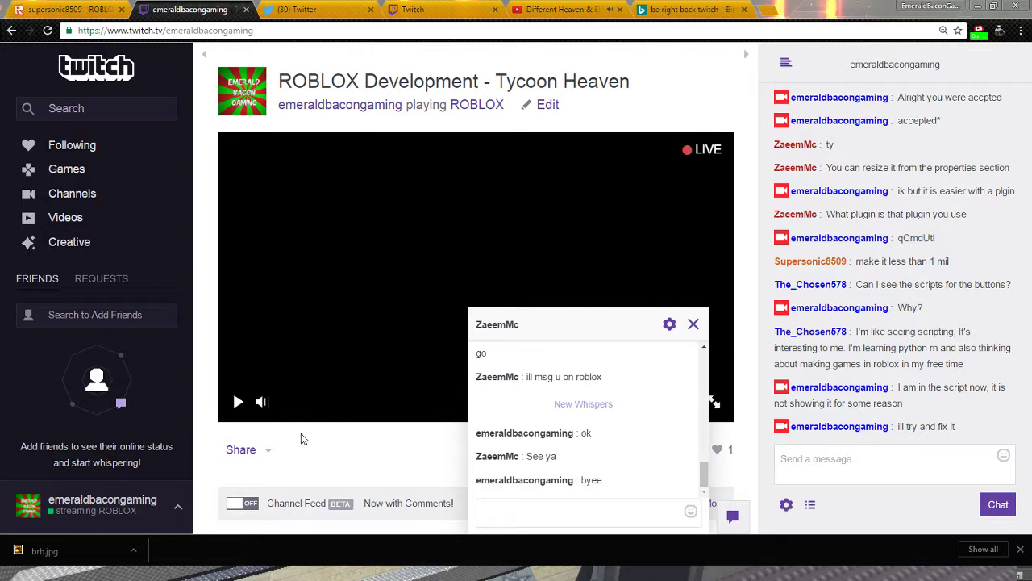
click(693, 324)
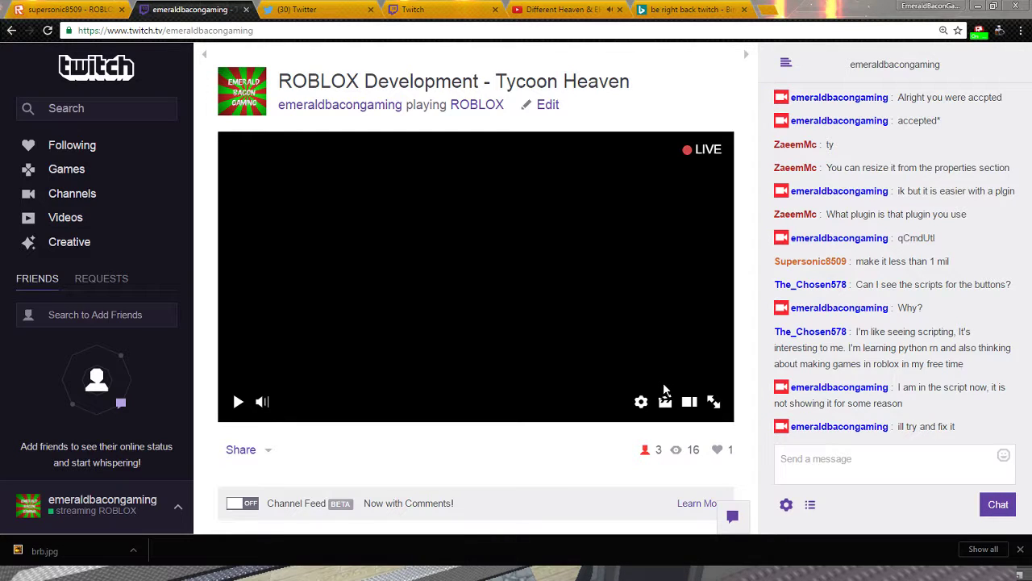
key(alt+Tab)
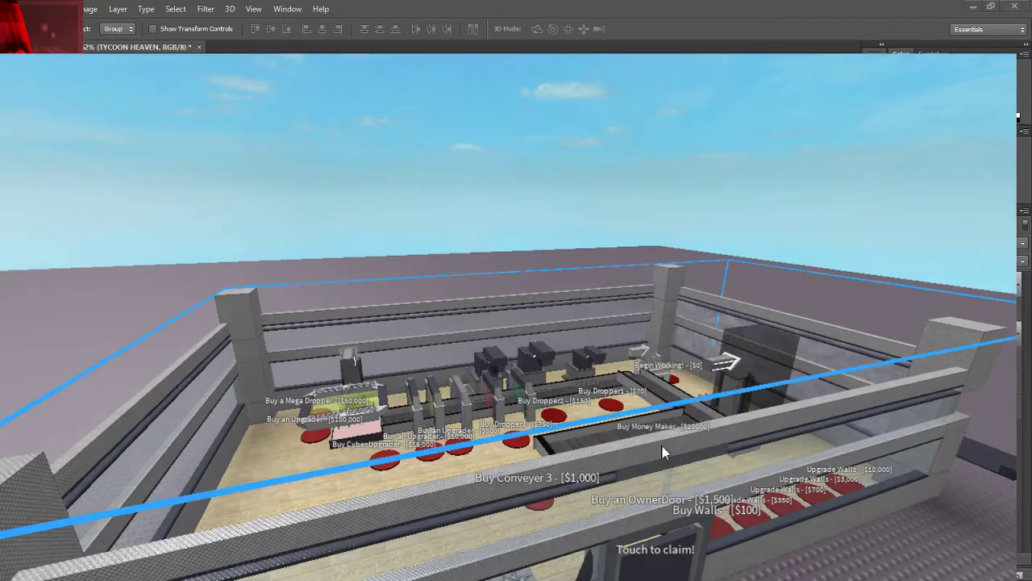
- Check the drop value line in Dropper1's DropperScript and close the script
click(272, 224)
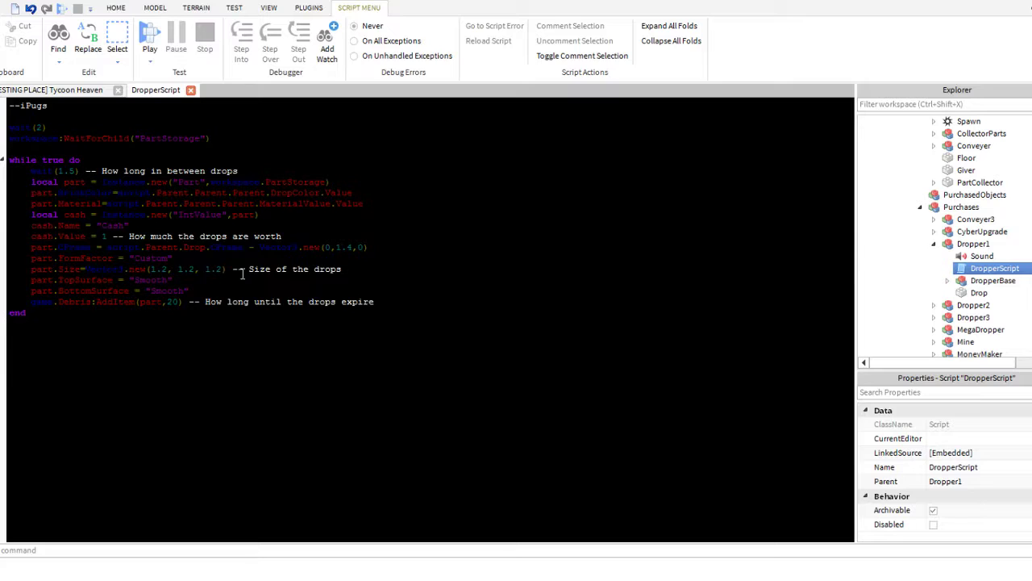
click(108, 235)
click(190, 90)
- Start a play test and claim the tycoon by walking the character through the Touch to claim! entrance
mouse_move(400, 211)
right_down()
mouse_move(385, 198)
mouse_move(396, 216)
right_up()
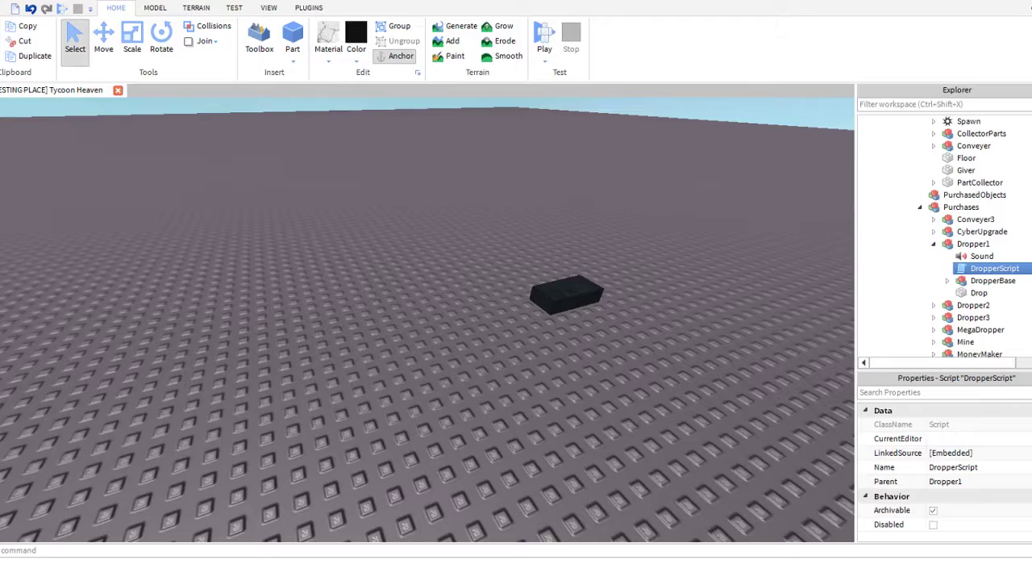
right_drag(363, 367, 353, 358)
key(w)
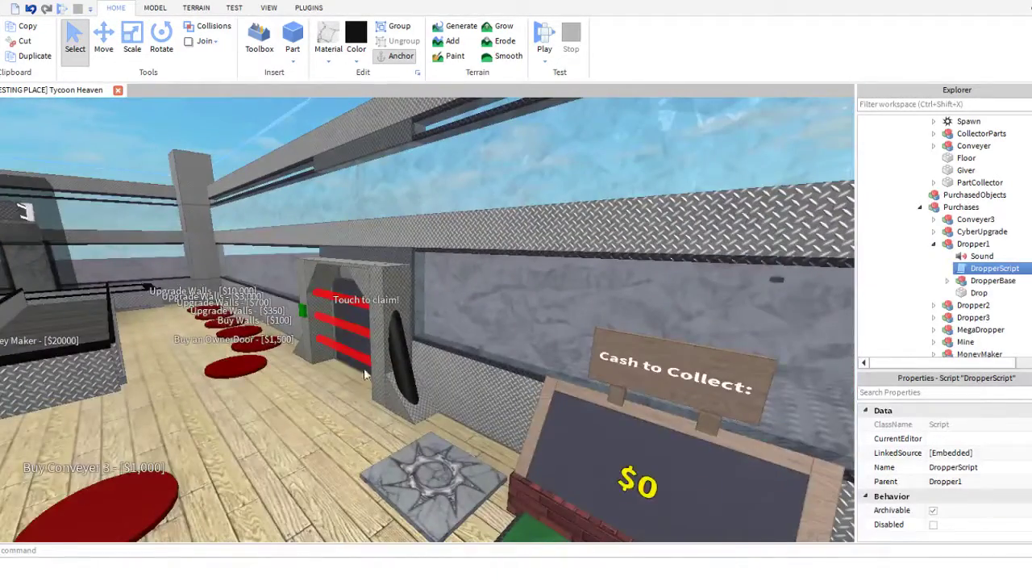
click(546, 34)
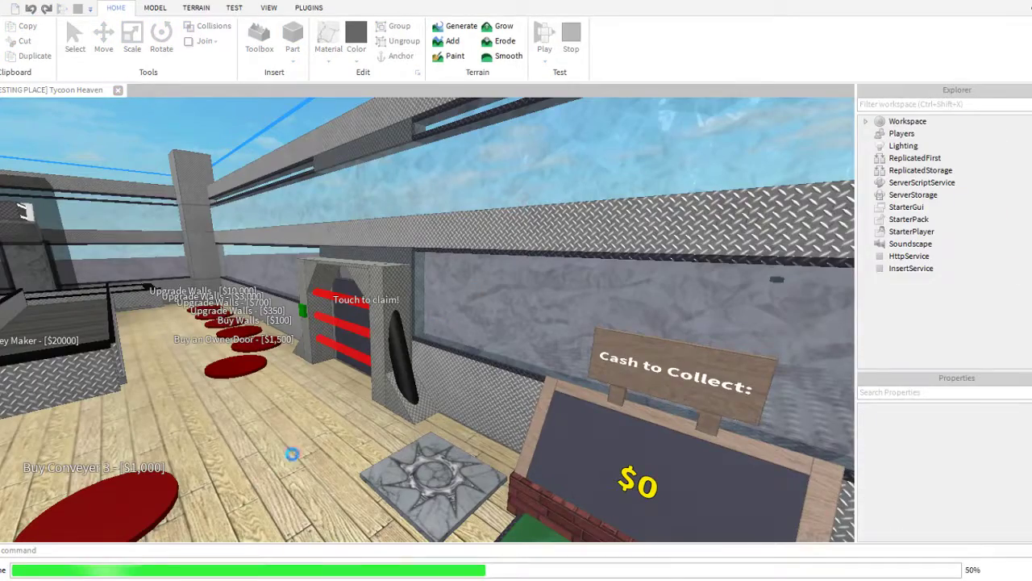
key(w)
scroll(449, 381, up, 5)
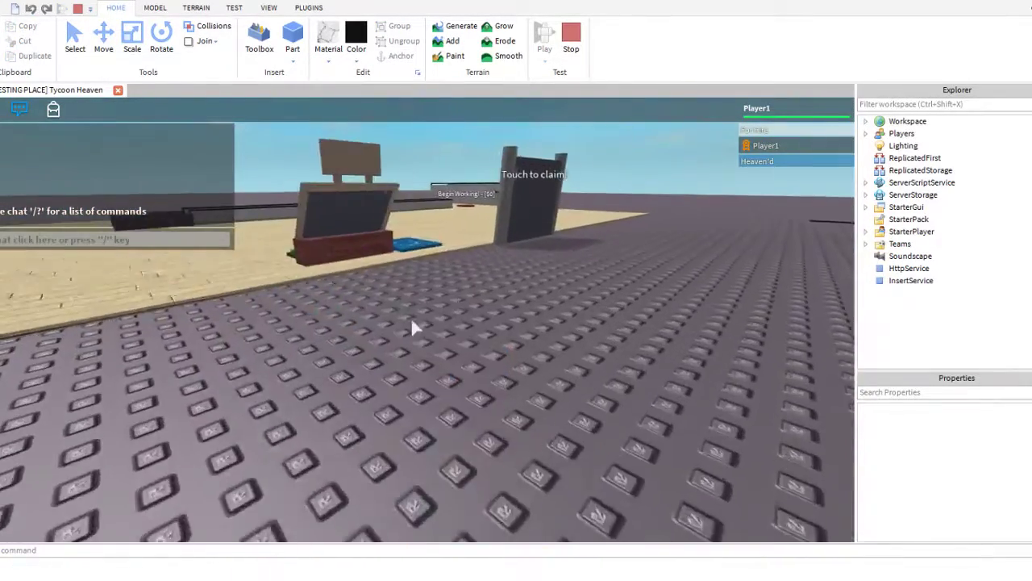
scroll(411, 320, down, 5)
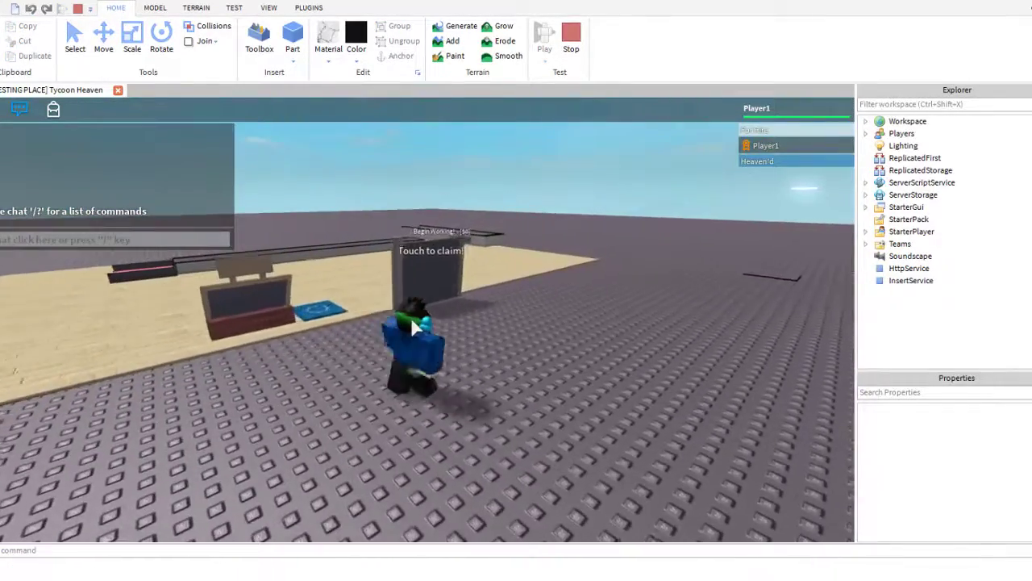
key(w)
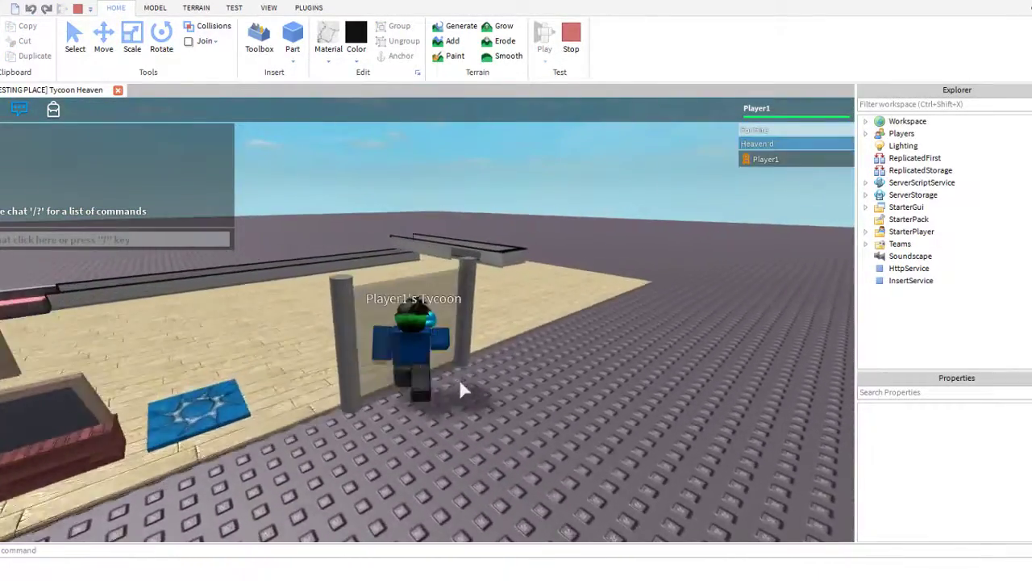
- Walk the character to the conveyor corner and activate the free Begin Working! button
key(w)
key(space)
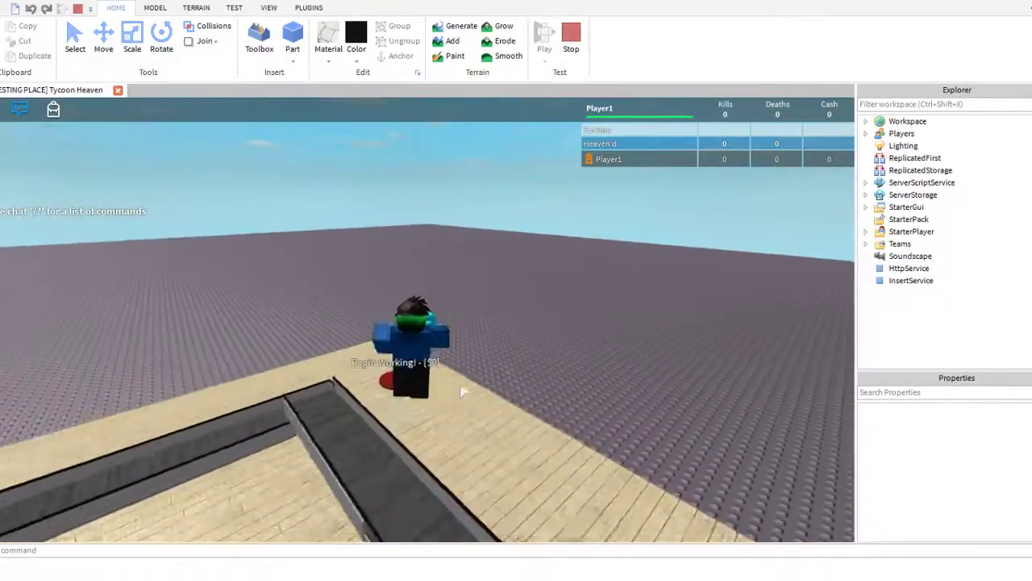
key(w)
right_drag(448, 221, 444, 223)
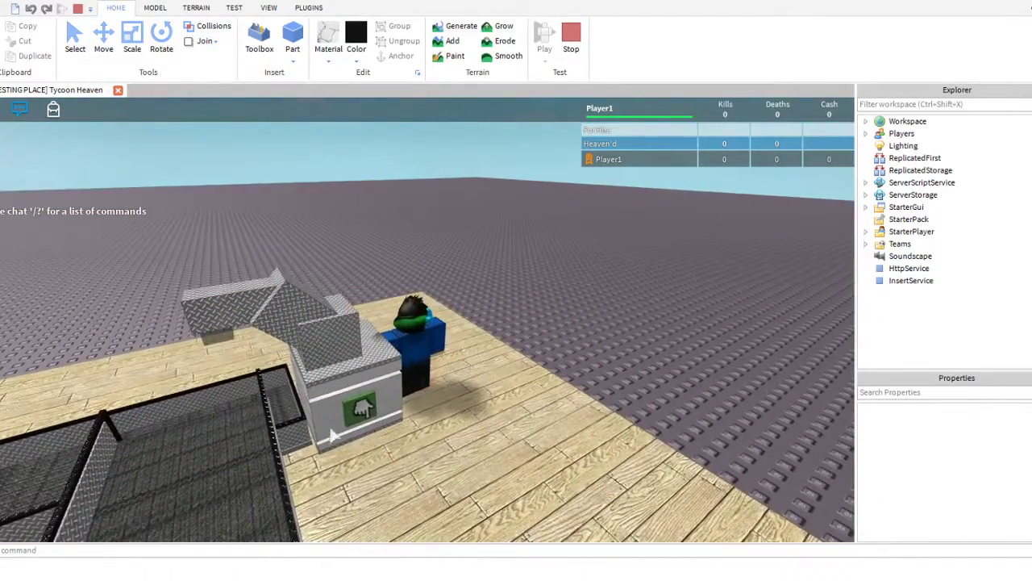
- Produce several drops with the green hand button on the manual dropper
click(354, 413)
key(s)
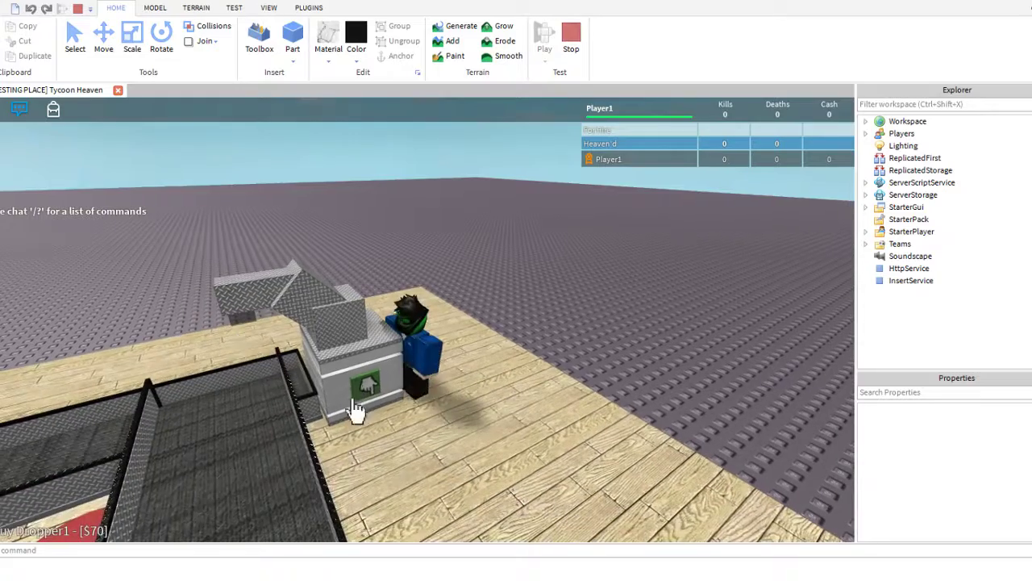
click(361, 395)
click(364, 395)
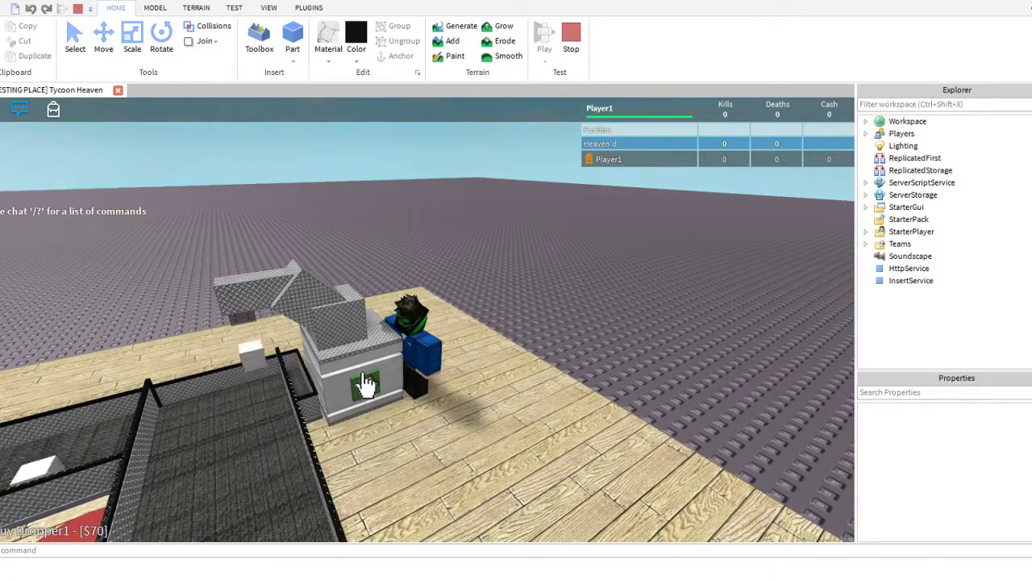
right_drag(364, 395, 225, 367)
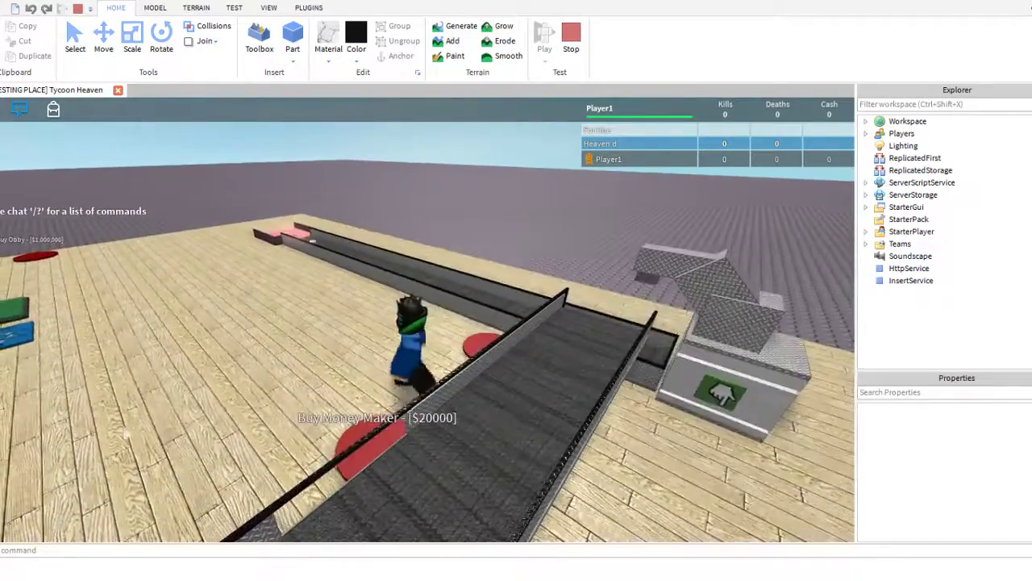
- Adjust the volume in the in-game settings and resume the play test
key(Escape)
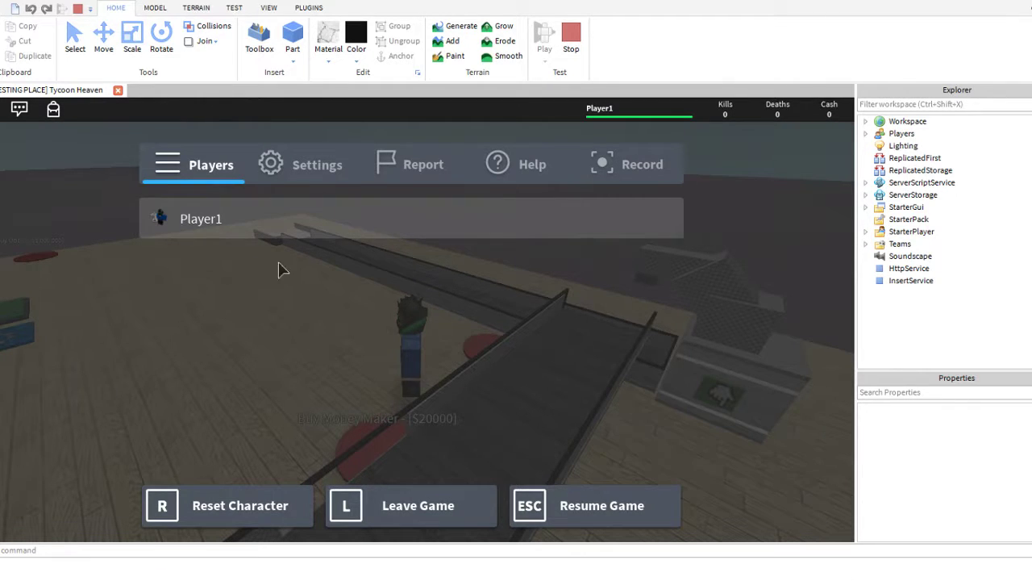
click(325, 162)
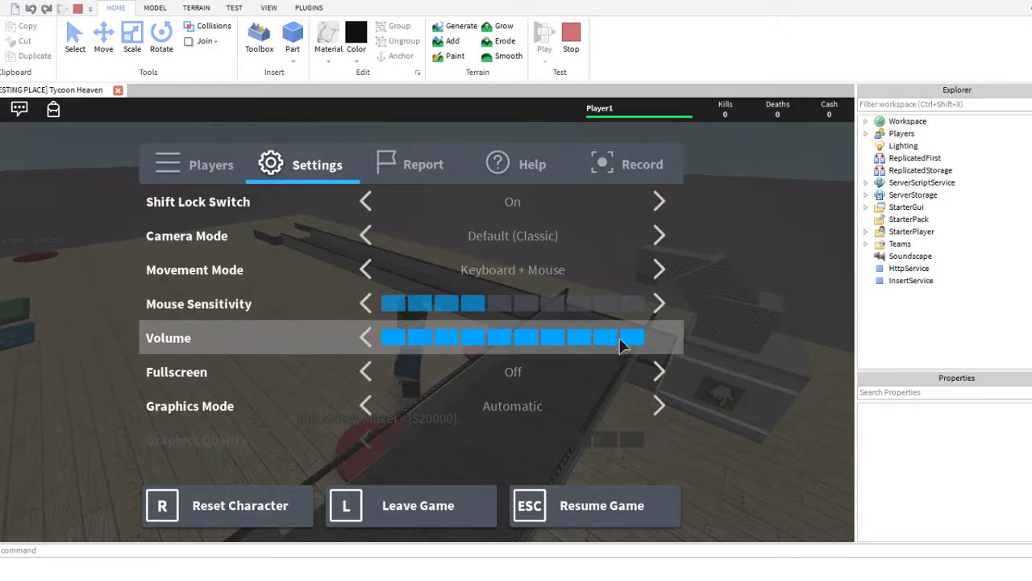
click(578, 343)
drag(579, 342, 646, 348)
key(Escape)
- Bring the character back to the manual dropper and produce more drops with its green hand button
scroll(532, 360, up, 5)
key(w)
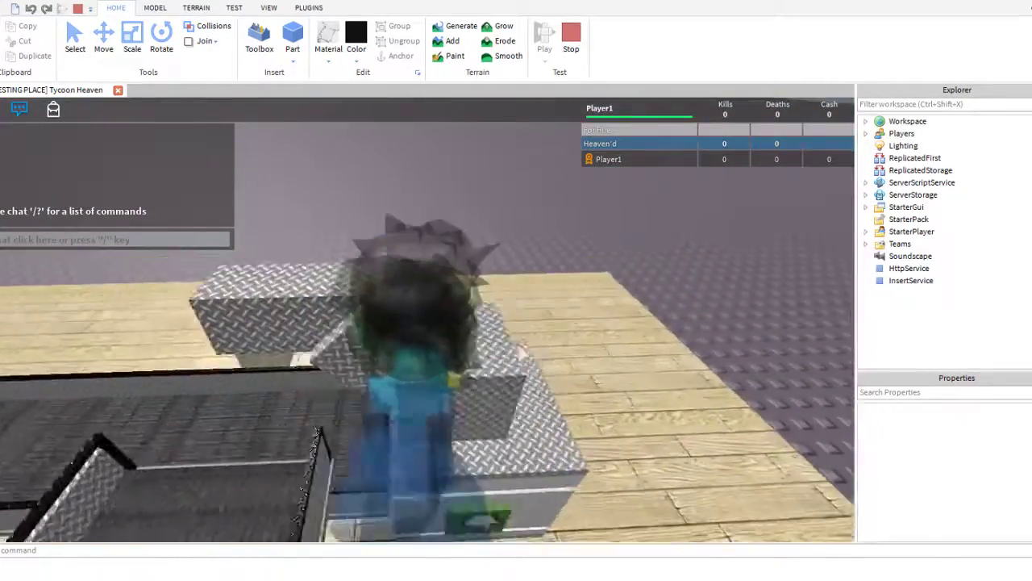
key(space)
scroll(415, 327, up, 3)
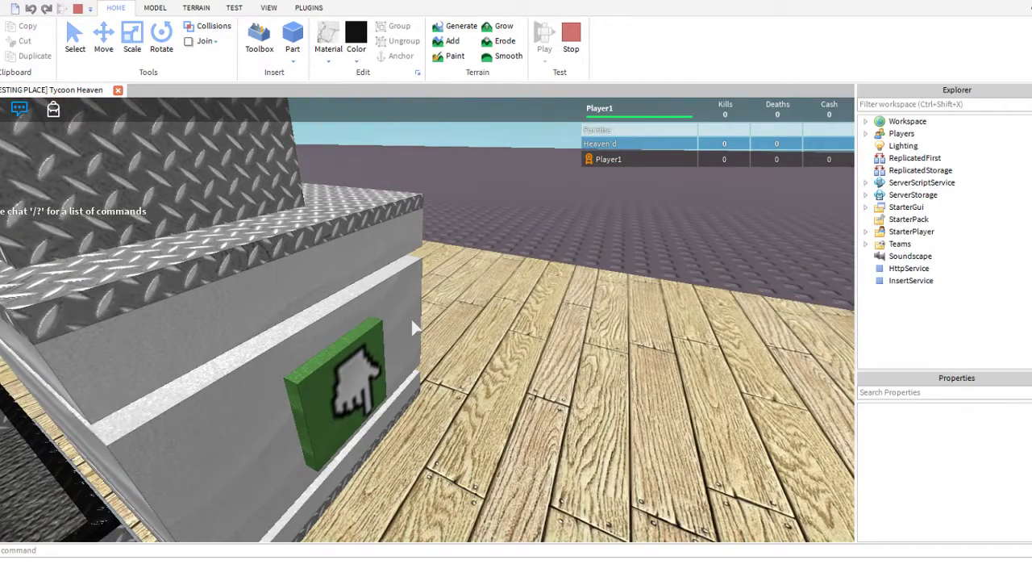
scroll(410, 316, down, 5)
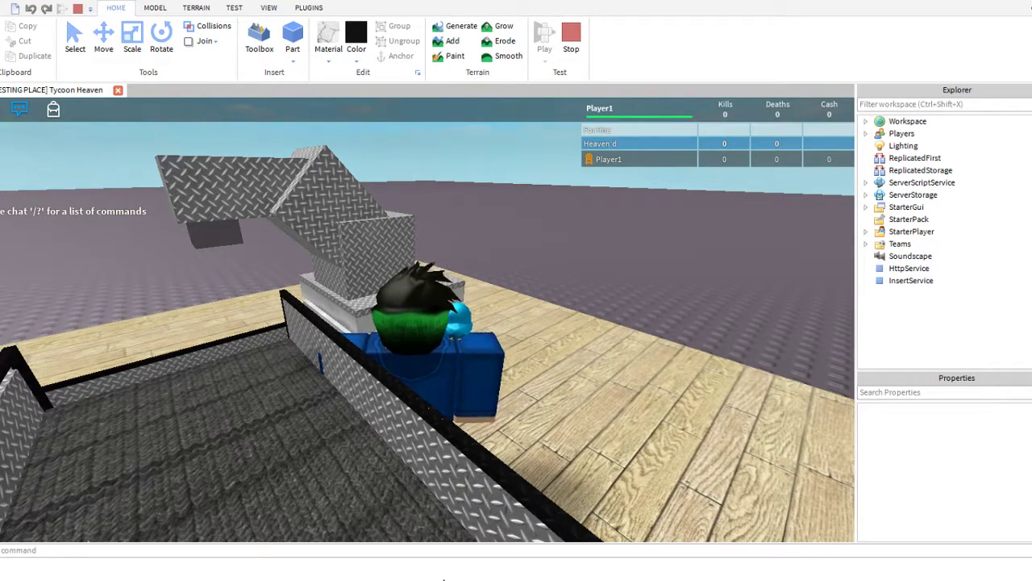
right_drag(494, 393, 501, 415)
key(d)
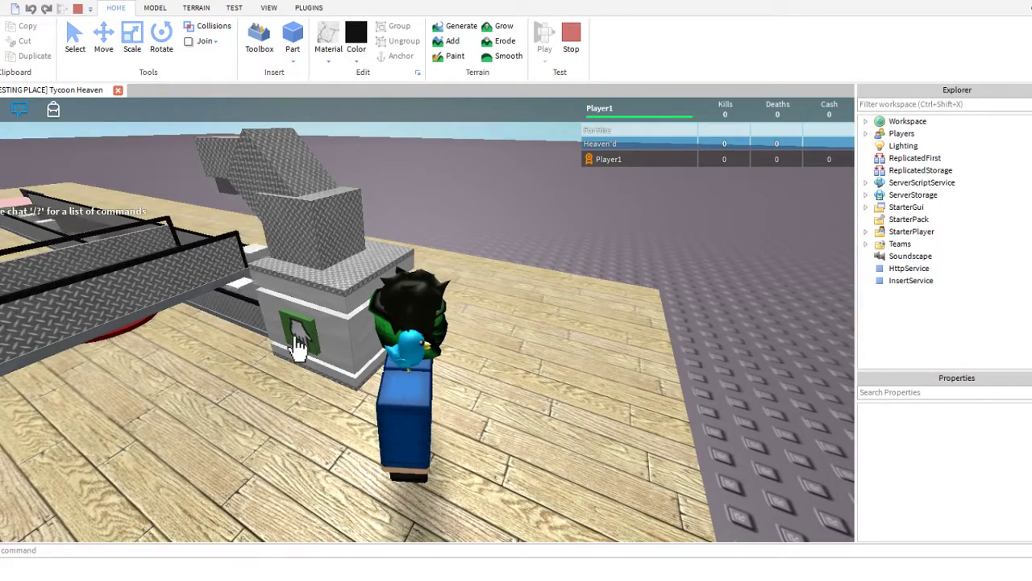
- Walk the character across the tycoon floor to the Cash to Collect pad and collect the earned cash
key(a)
right_drag(297, 339, 267, 338)
key(w)
key(space)
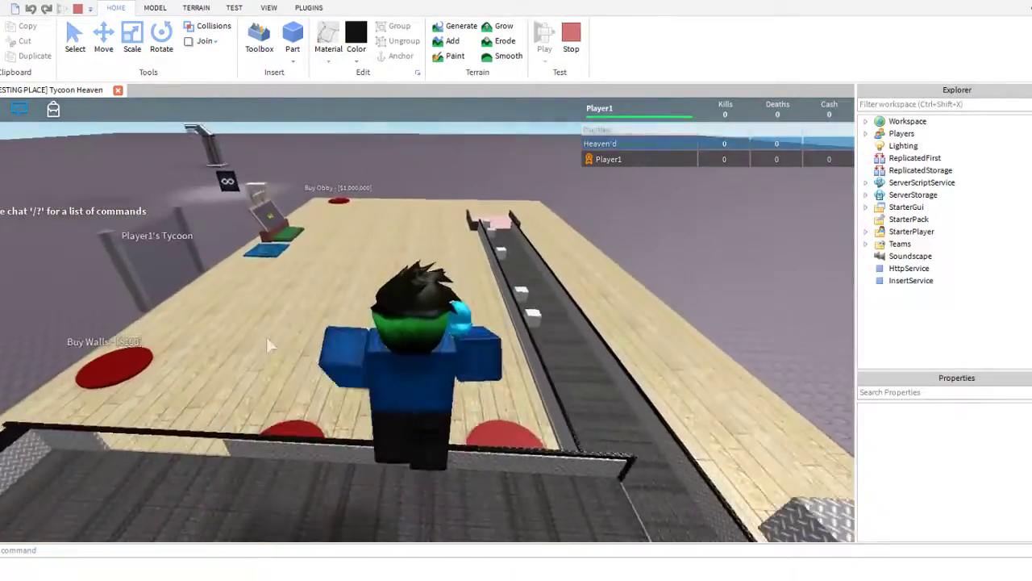
key(a)
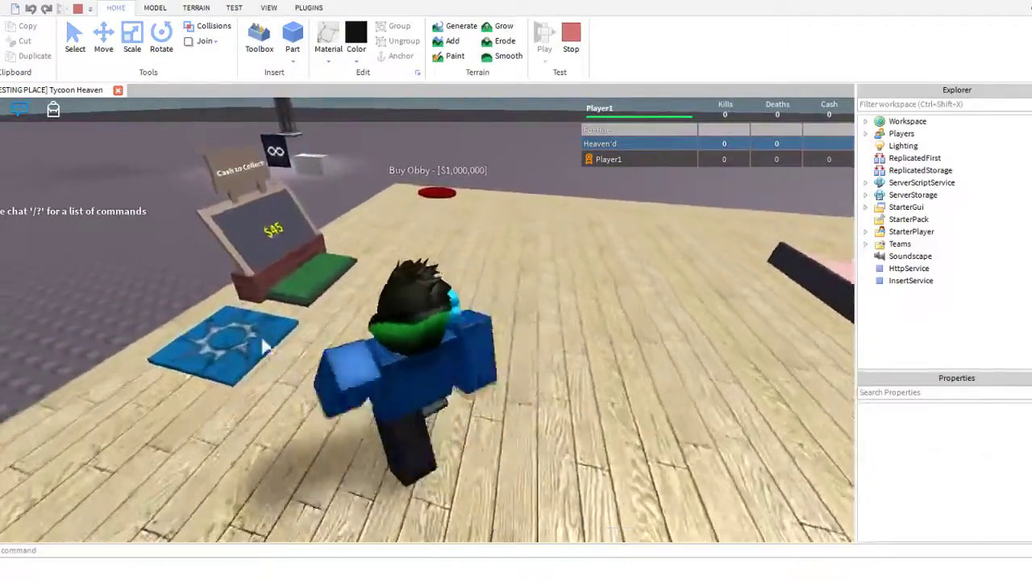
right_drag(261, 337, 263, 345)
key(w)
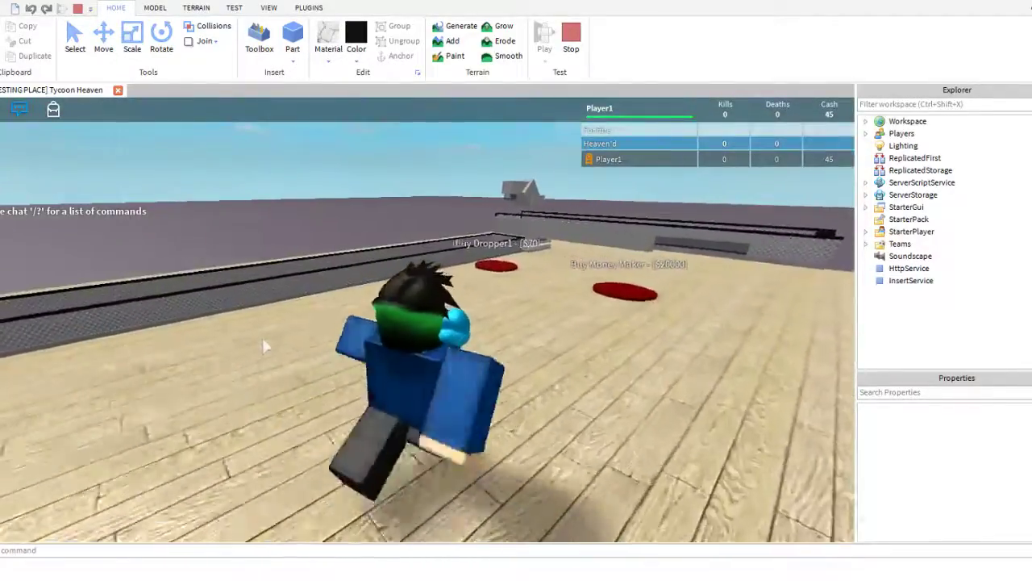
- Earn and collect more cash from the manual dropper, and buy Dropper1 for $70
right_drag(377, 276, 378, 276)
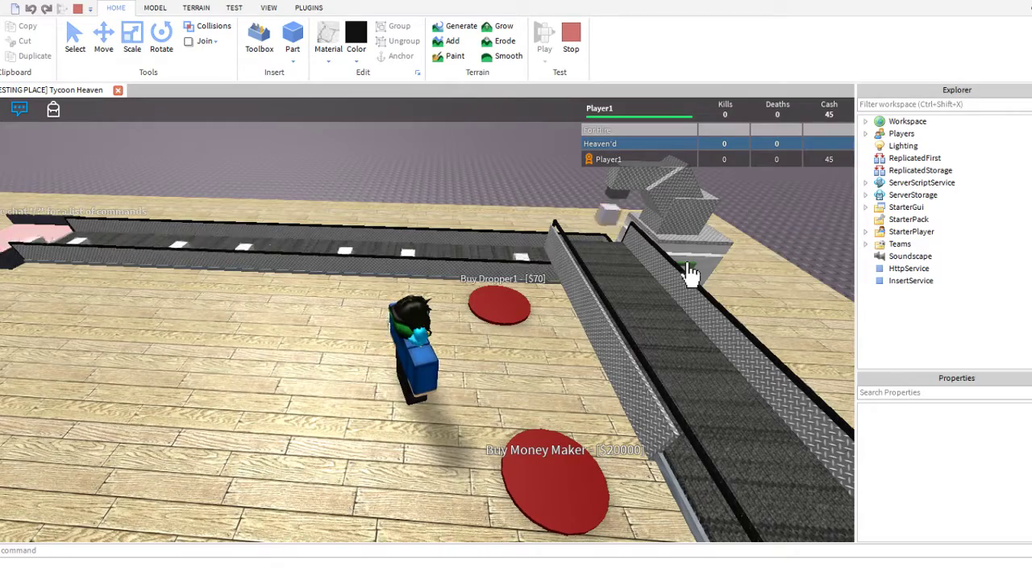
key(w)
right_drag(538, 301, 538, 302)
key(w)
key(w)
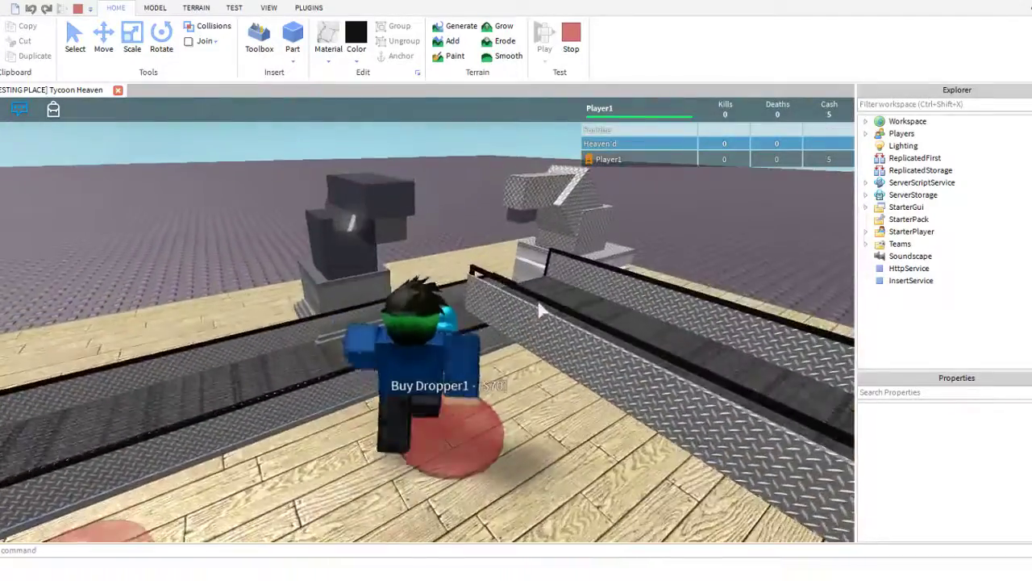
- Jump the character over the conveyor to the manual dropper and produce drops alongside Dropper1
key(w)
key(space)
right_drag(543, 309, 541, 309)
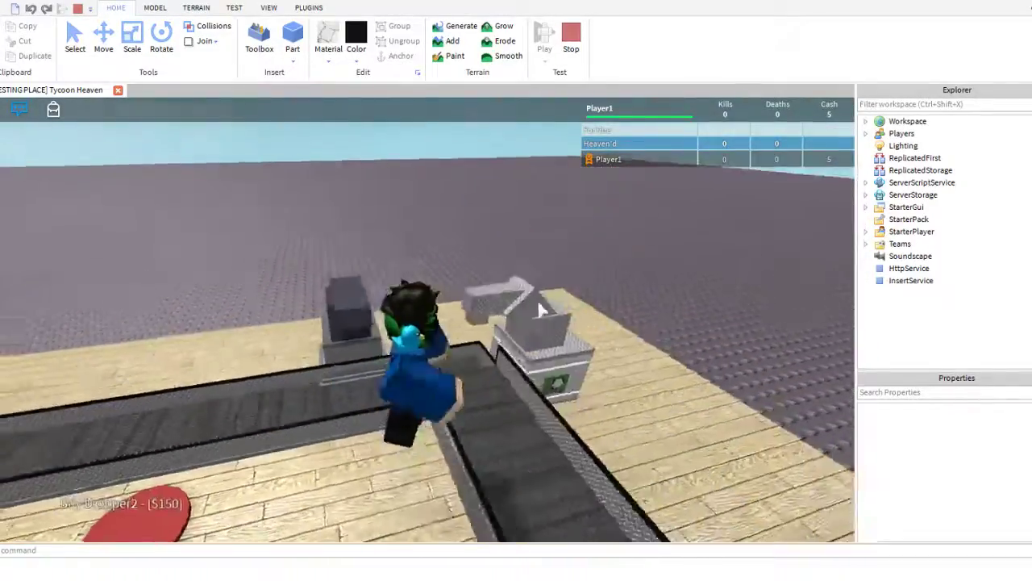
key(space)
key(s)
key(d)
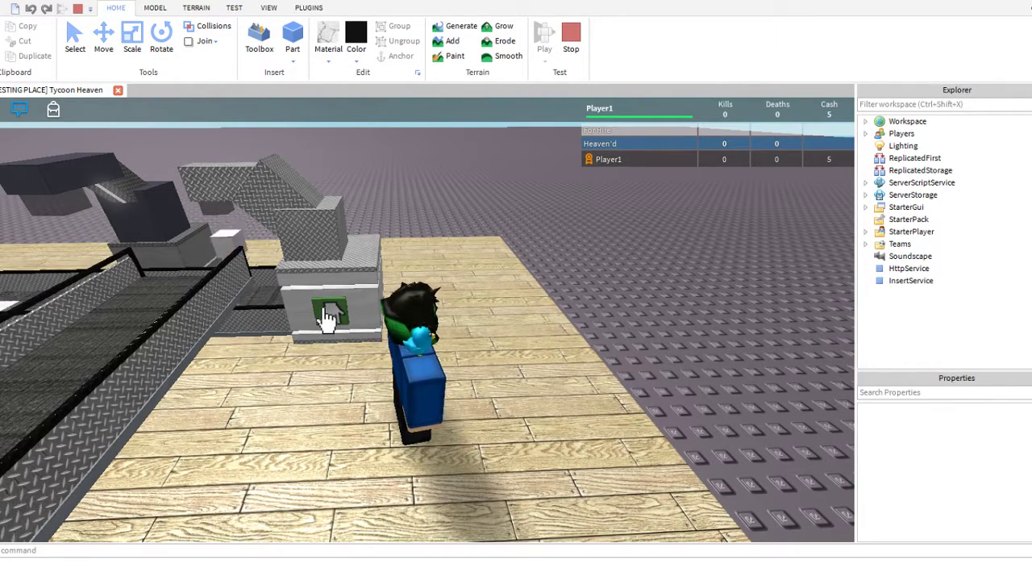
- Collect the newly earned cash and walk the character back toward the Buy Dropper2 and Buy Dropper3 buttons
key(w)
right_drag(337, 308, 333, 311)
key(space)
key(w)
key(w)
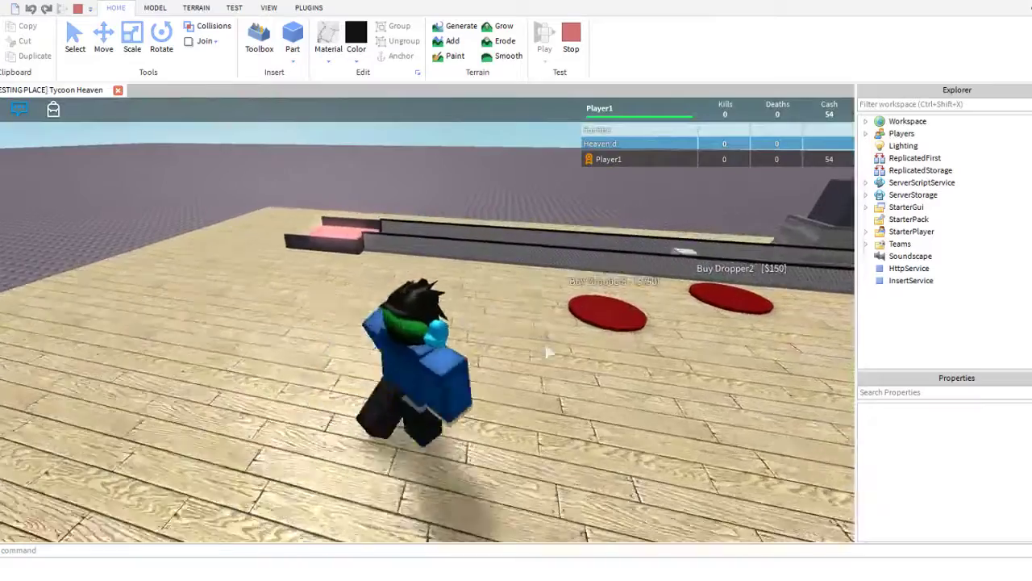
key(w)
key(d)
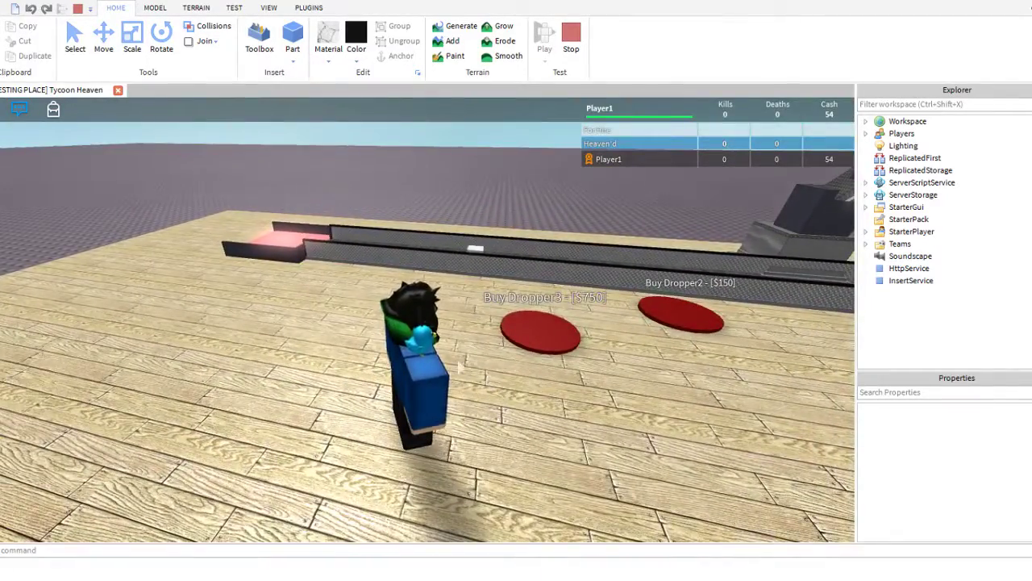
- Position the character at the conveyor corner within reach of the manual dropper and produce another batch of drops
key(w)
right_drag(605, 313, 607, 314)
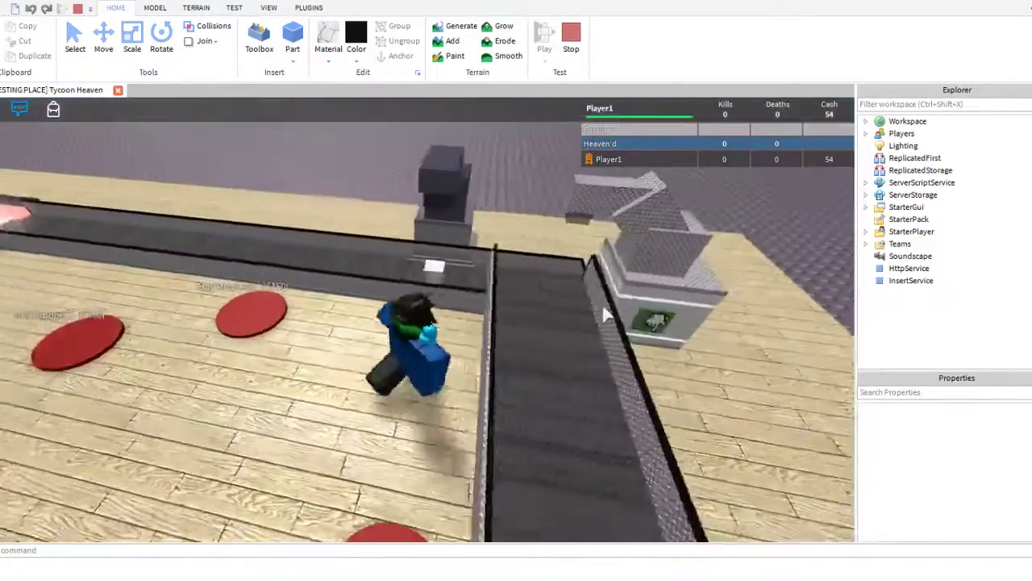
key(w)
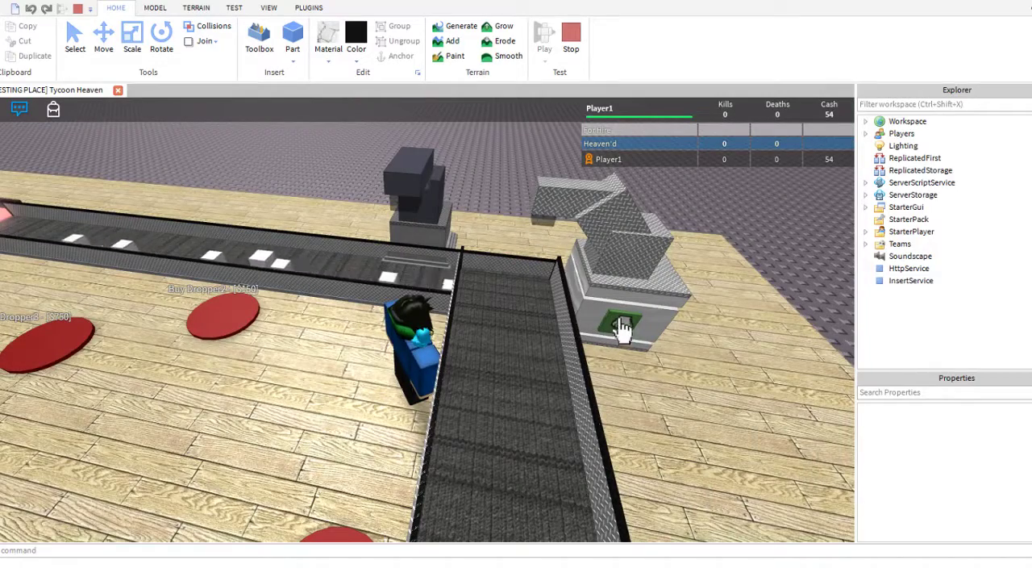
- Inspect the Cash stat in Player1's leaderstats and open its value for editing
click(866, 133)
click(879, 145)
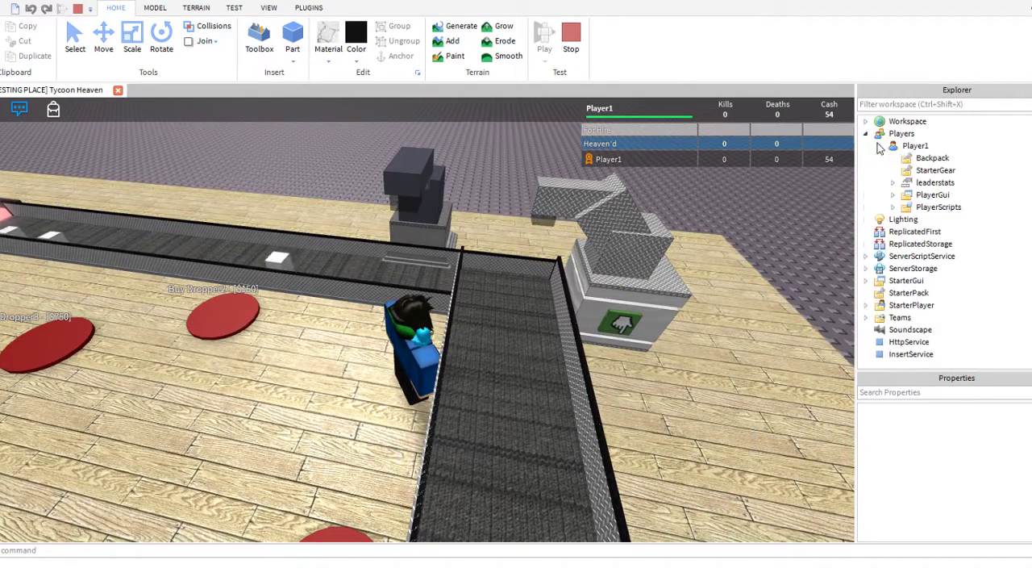
click(893, 182)
click(938, 194)
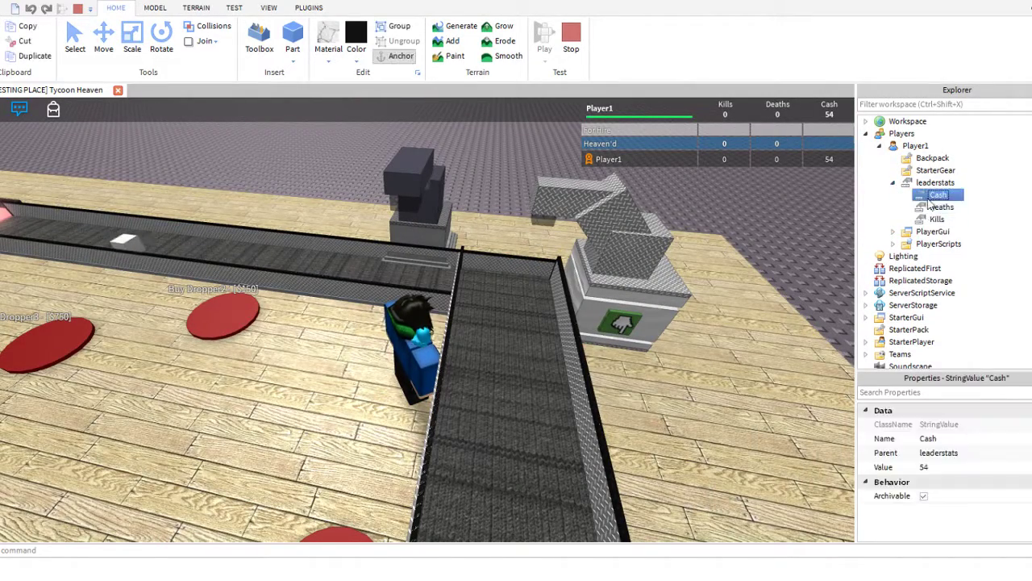
click(937, 472)
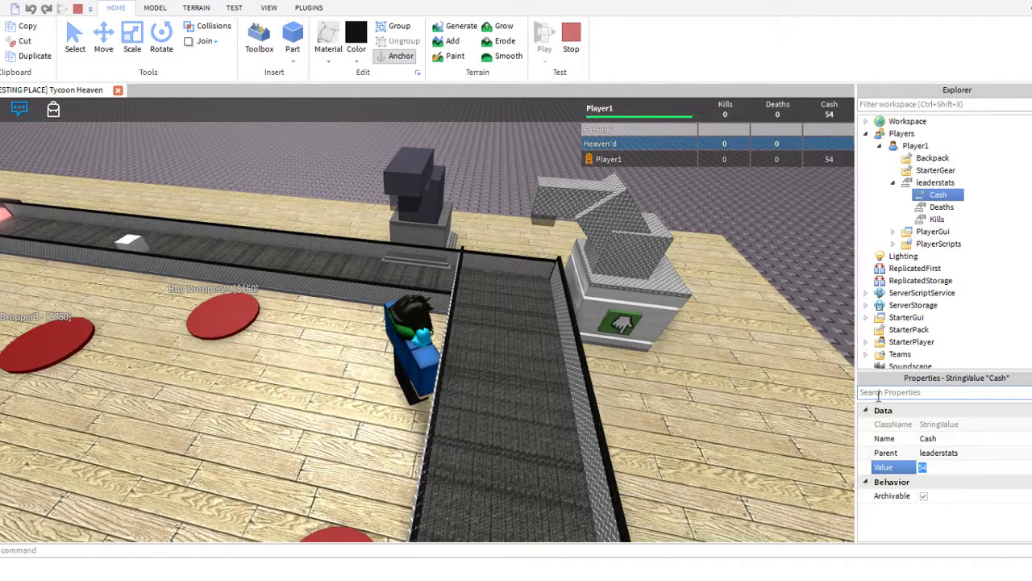
click(809, 404)
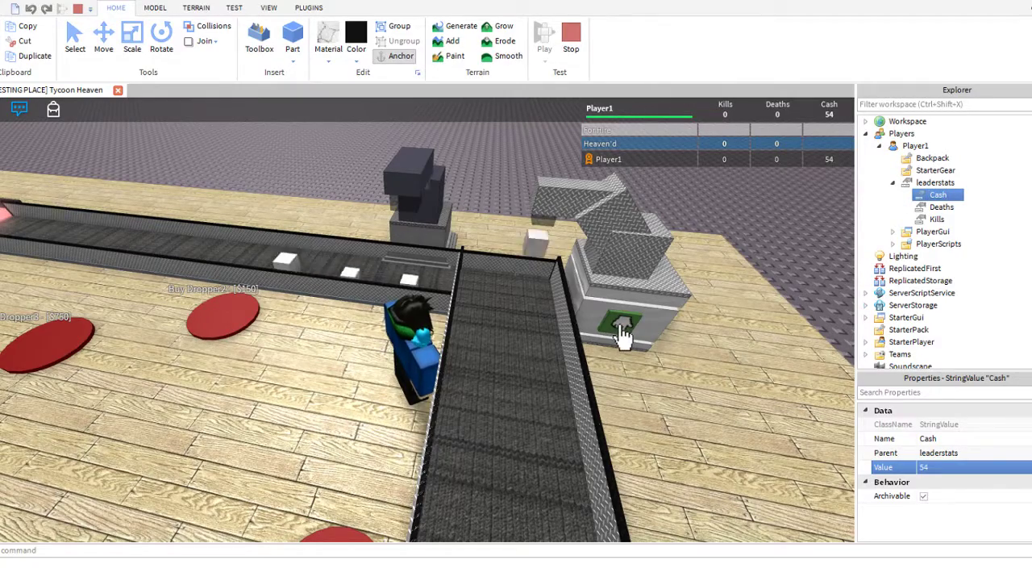
- Run the character over to the cash collector, collect the earned cash, and head toward the Buy Walls button
right_drag(619, 325, 544, 315)
key(w)
key(space)
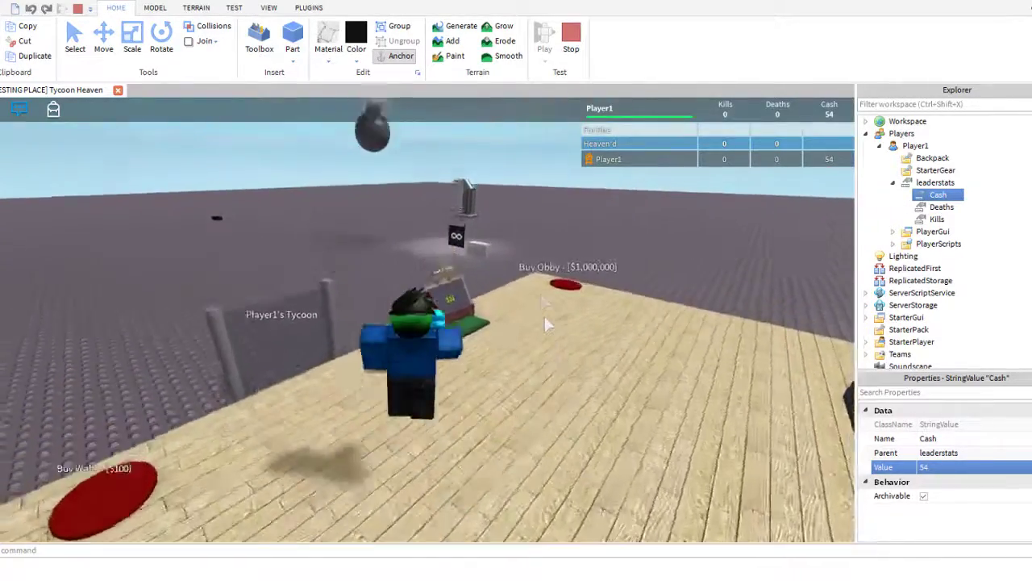
key(w)
right_drag(544, 316, 544, 315)
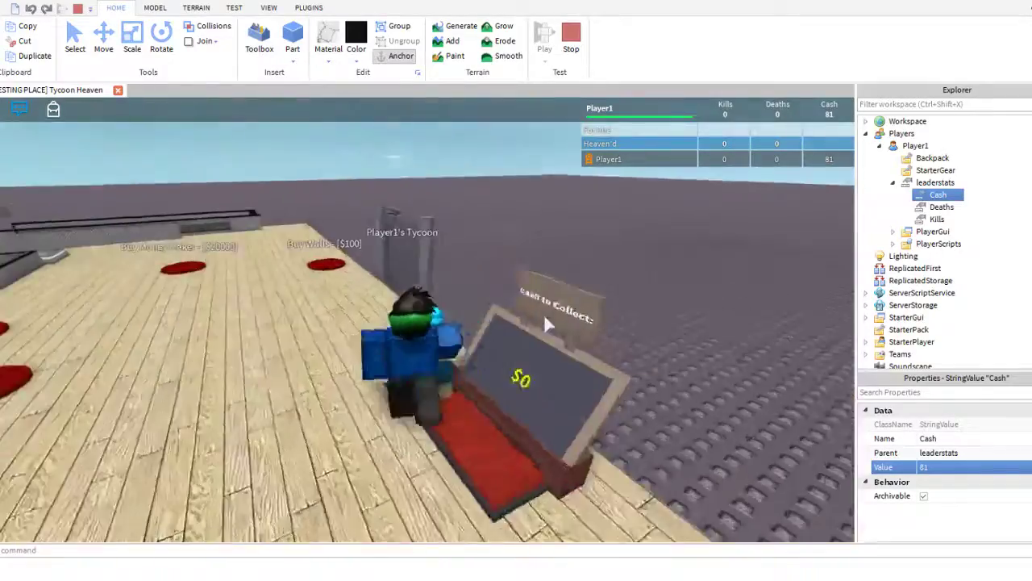
key(w)
- Collapse the leaderstats and Players entries, walk the character back across the tycoon, and end the play test
click(893, 184)
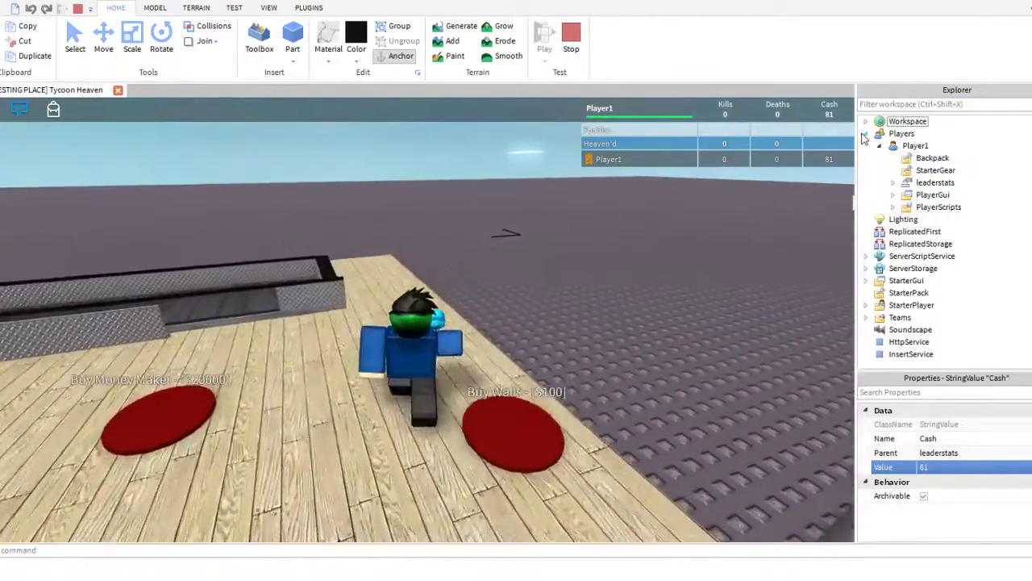
key(s)
click(865, 133)
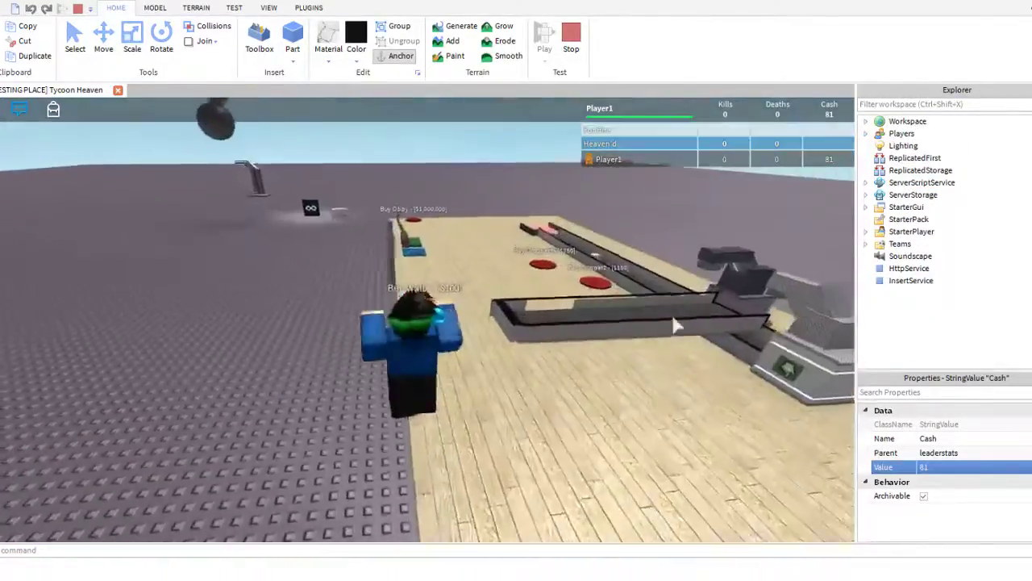
key(w)
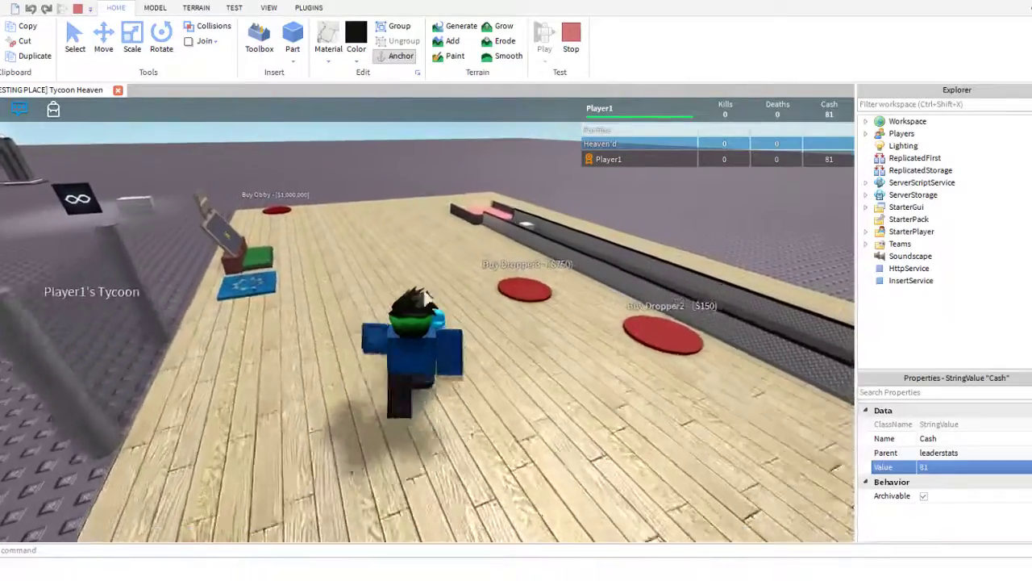
click(571, 36)
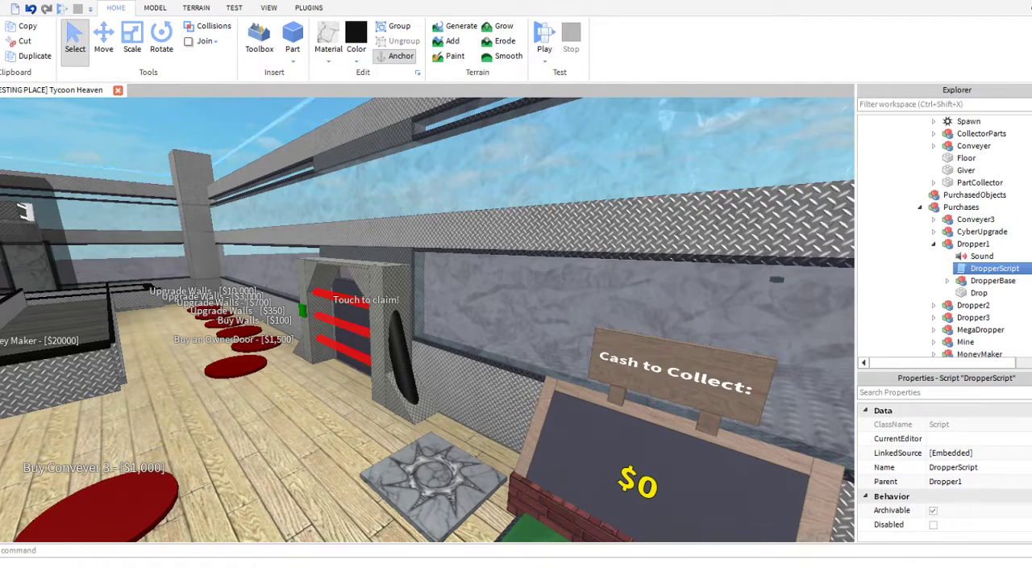
- Examine the tycoon's droppers, upgraders and purchase buttons from several viewpoints
right_drag(423, 476, 329, 378)
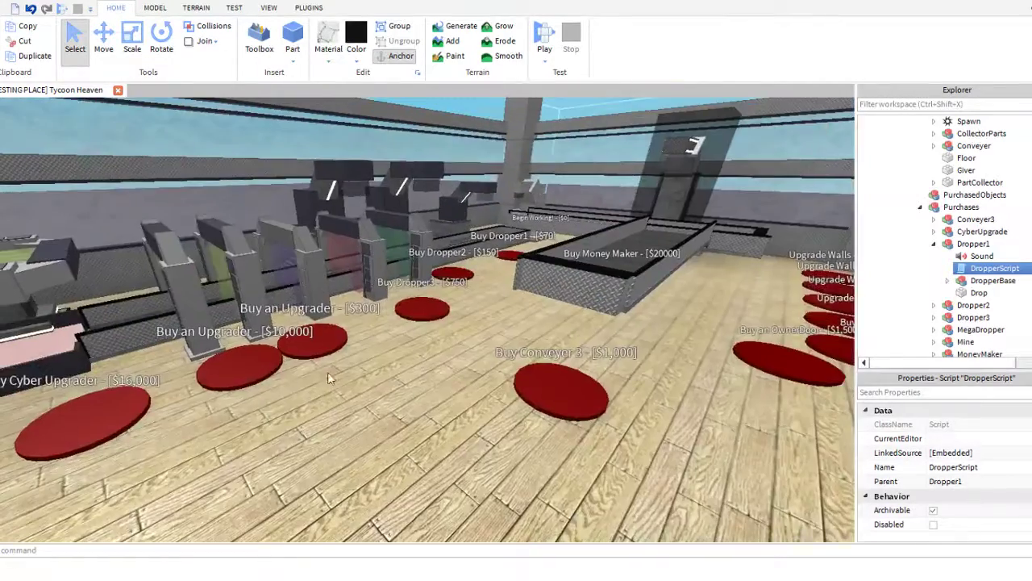
key(w)
right_drag(403, 293, 450, 210)
key(s)
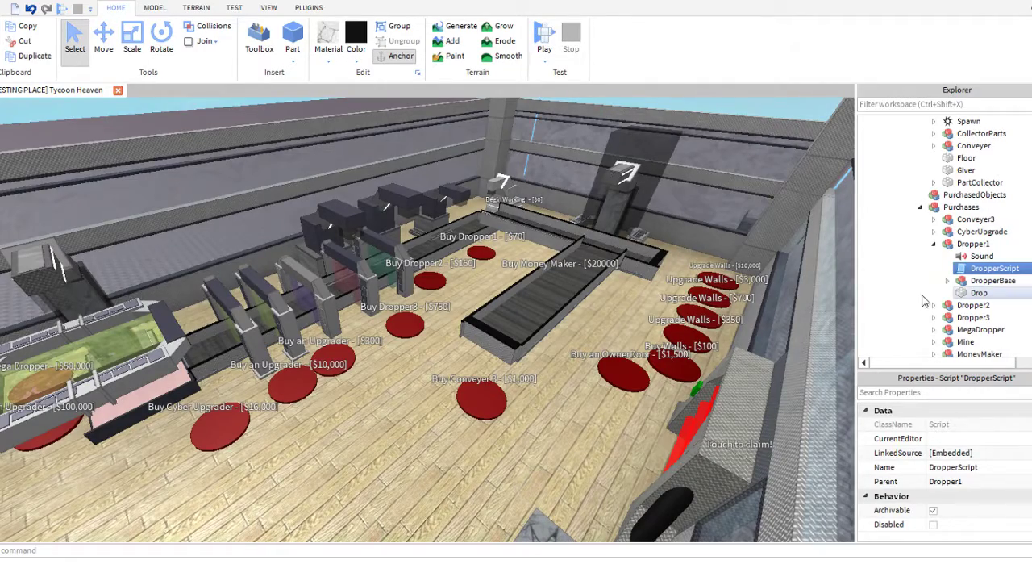
right_drag(516, 387, 446, 392)
key(w)
middle_drag(446, 386, 312, 393)
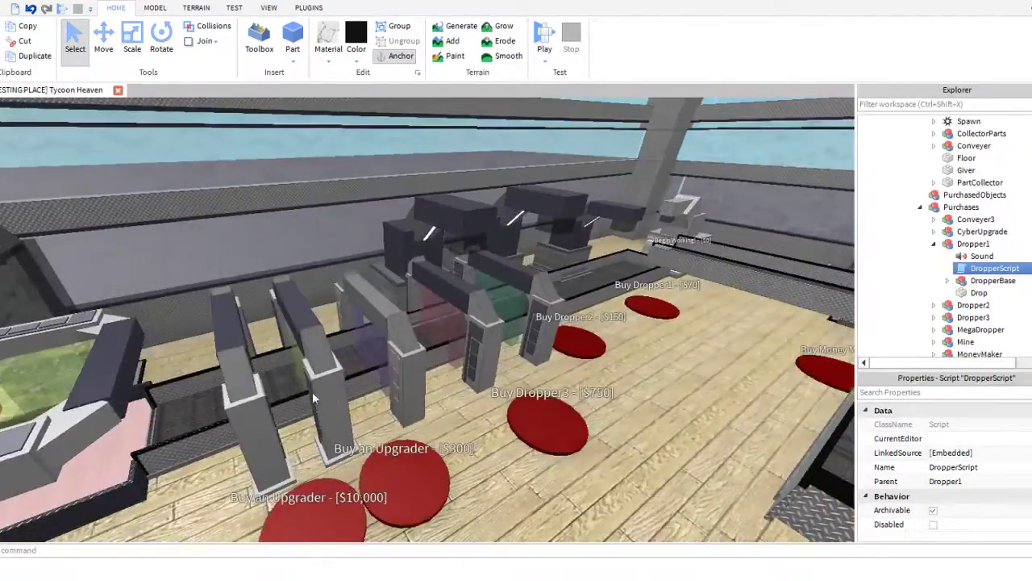
key(d)
right_drag(474, 330, 451, 317)
key(s)
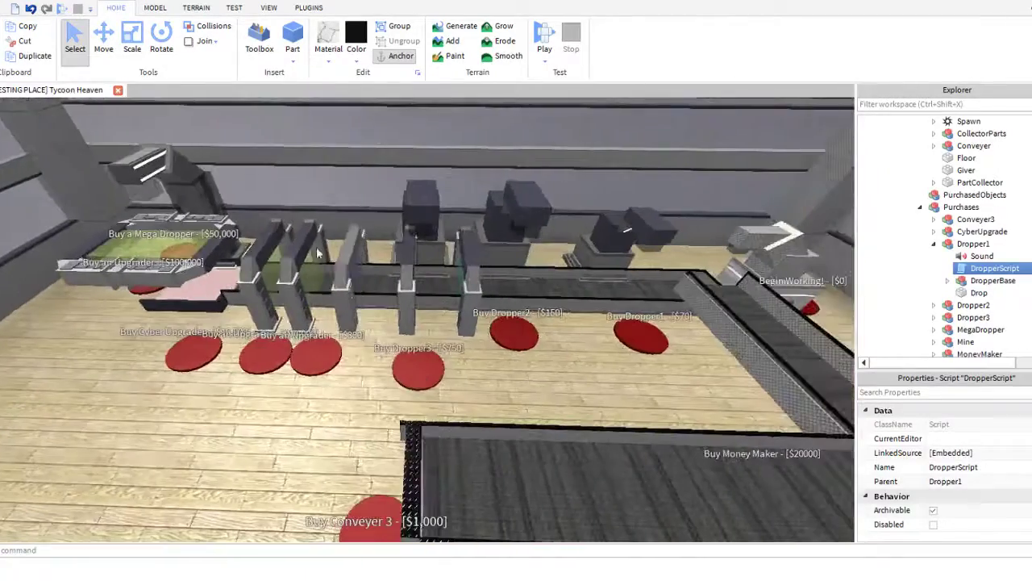
click(324, 246)
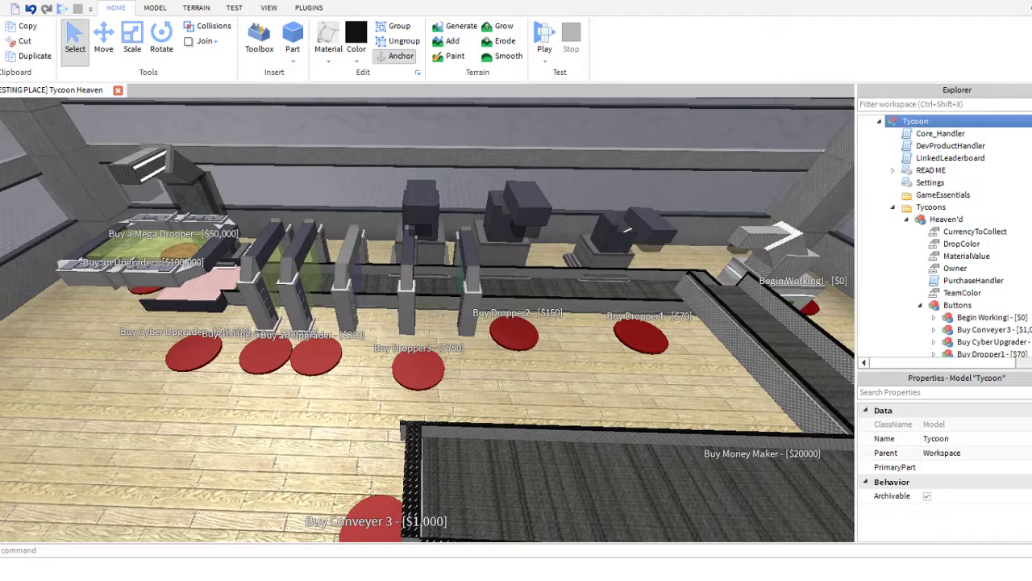
right_drag(597, 355, 617, 357)
key(w)
- Look through the tycoon's Buttons, including the contents of the Buy Cyber Upgrader button, and its Essentials group
scroll(940, 248, down, 3)
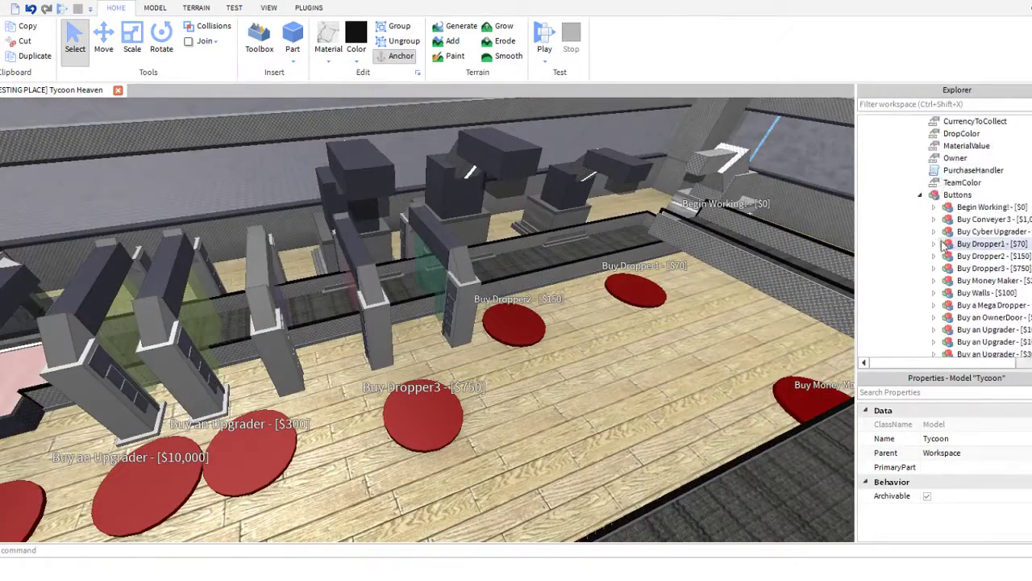
scroll(944, 246, down, 8)
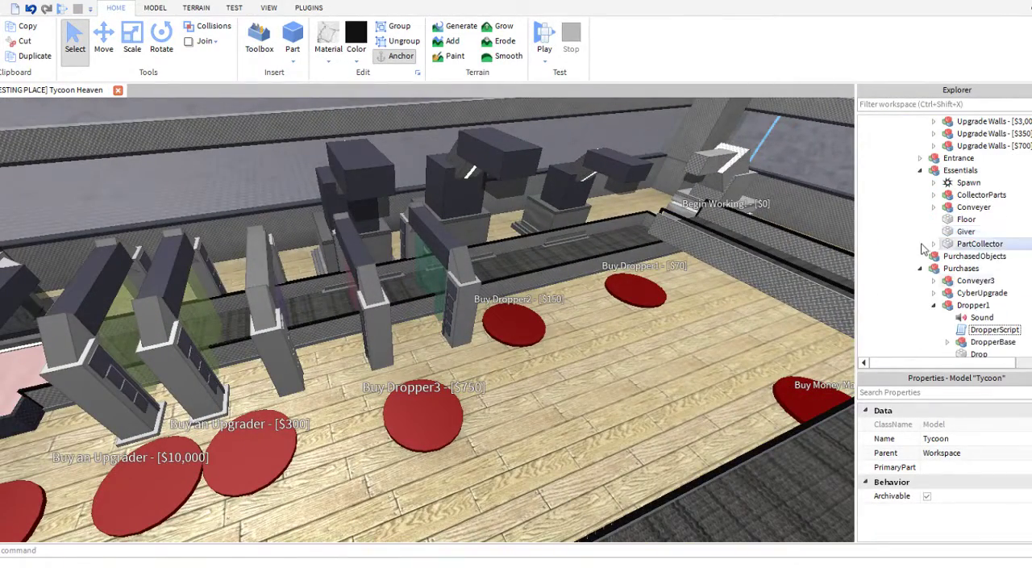
scroll(935, 234, up, 5)
click(933, 159)
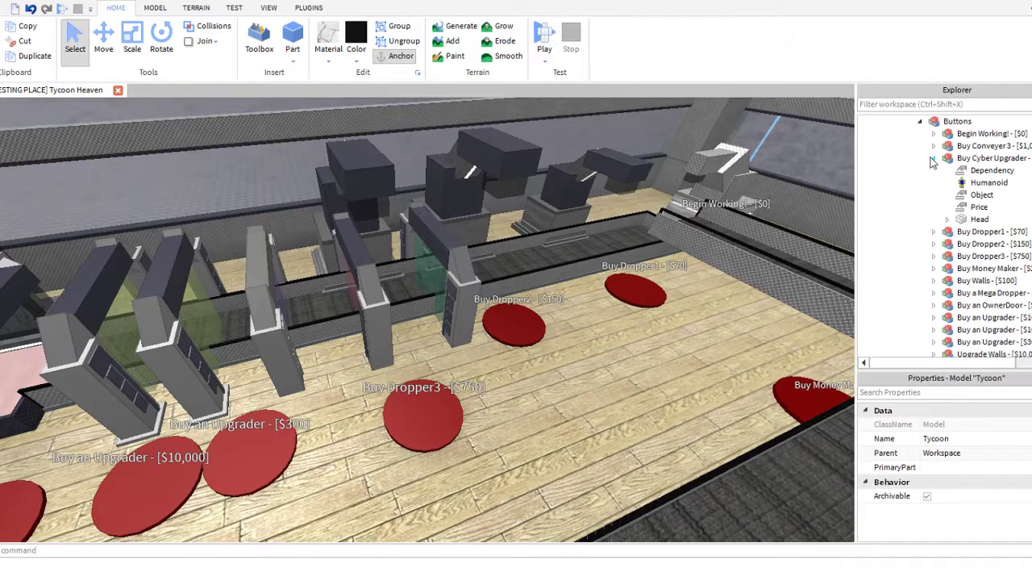
click(933, 159)
click(933, 159)
click(933, 159)
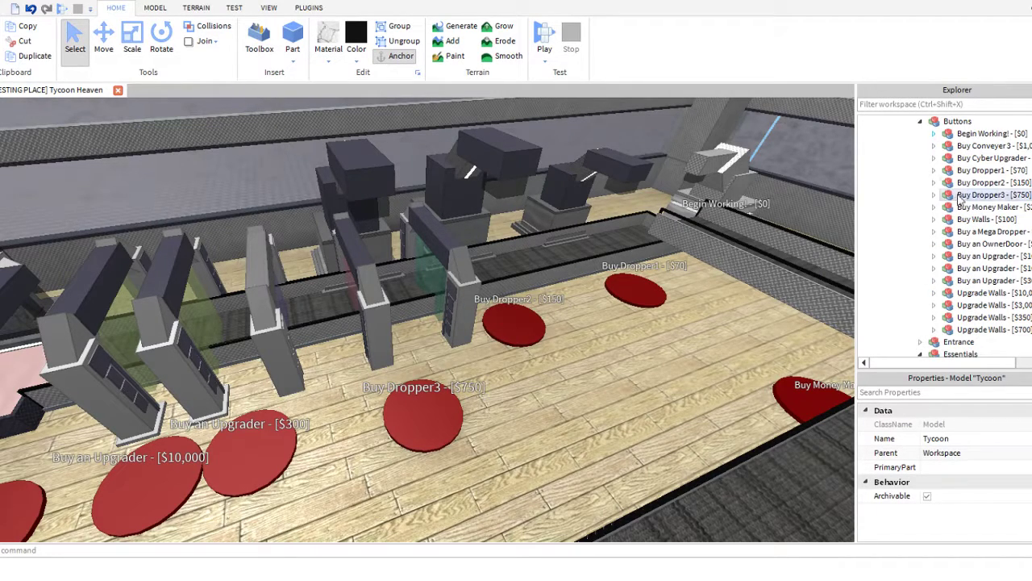
scroll(968, 202, down, 2)
scroll(974, 205, up, 2)
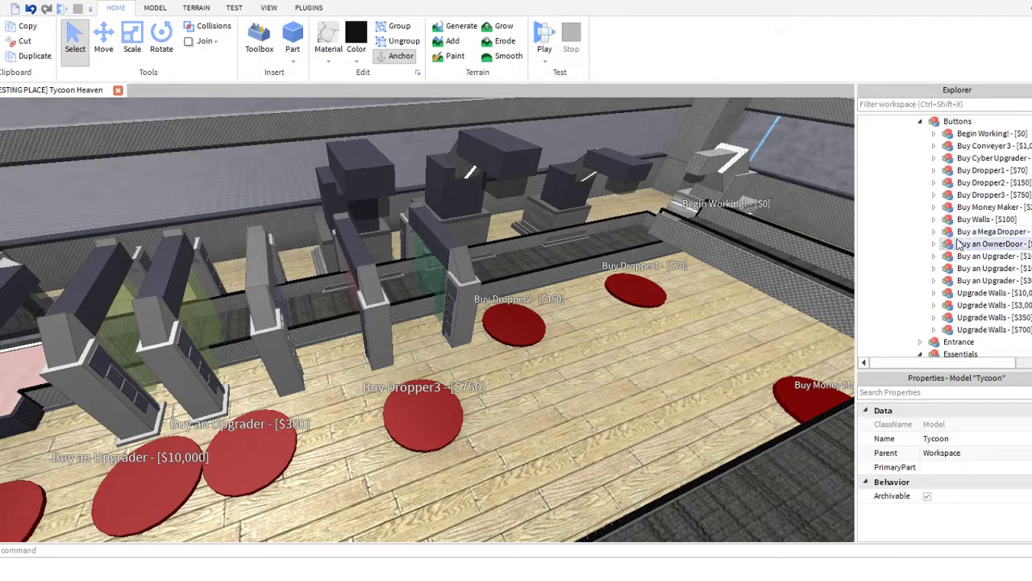
scroll(952, 258, down, 4)
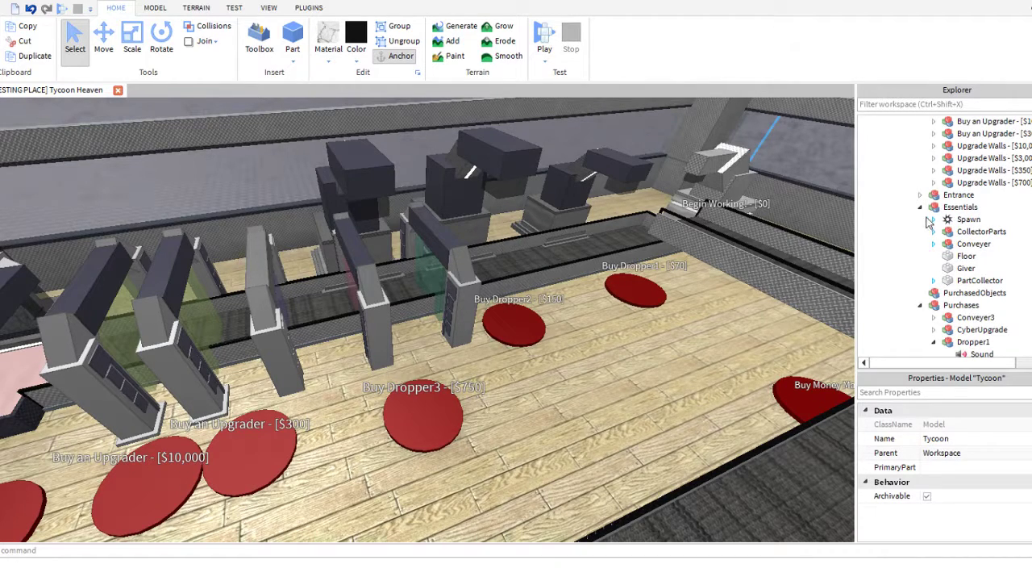
scroll(927, 299, down, 2)
- Inspect the Sound inside Dropper1, collapse that model, and review the other models in Purchases
click(933, 269)
click(933, 269)
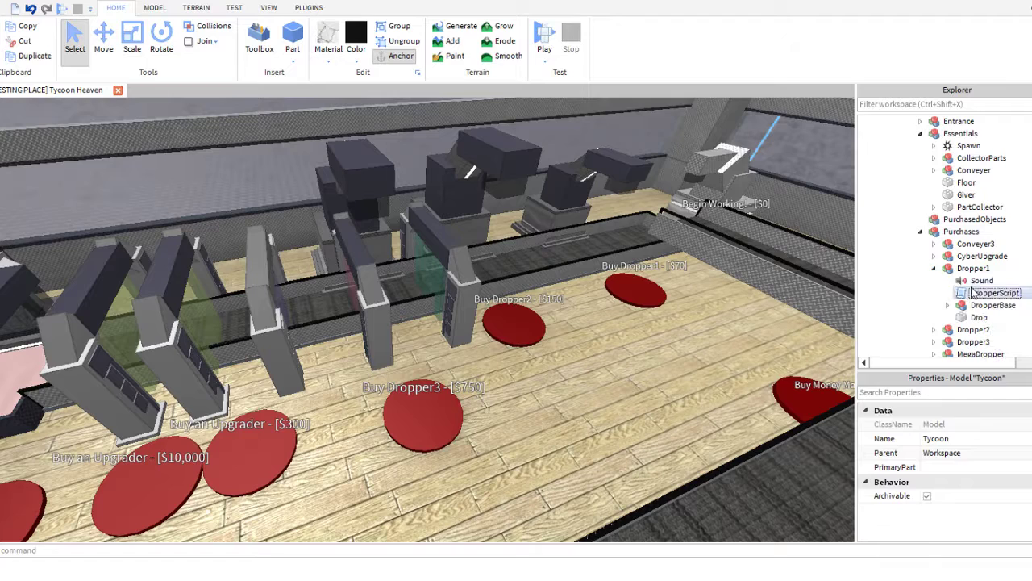
click(968, 280)
click(933, 268)
scroll(949, 290, down, 1)
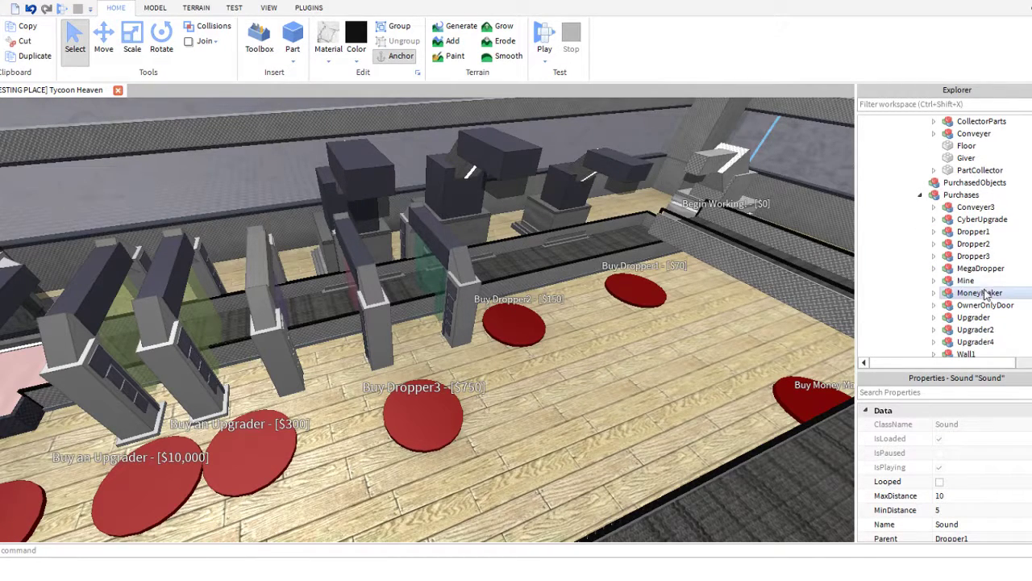
scroll(997, 322, down, 1)
scroll(997, 323, down, 3)
scroll(996, 315, up, 3)
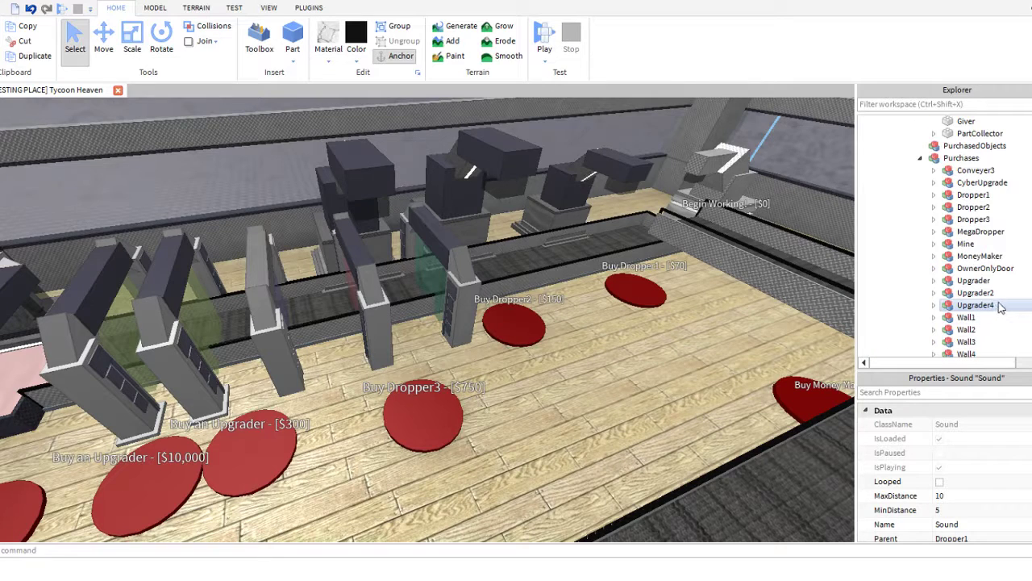
- Insert a Sound object into the CyberUpgrade model in Purchases and check its properties
click(980, 183)
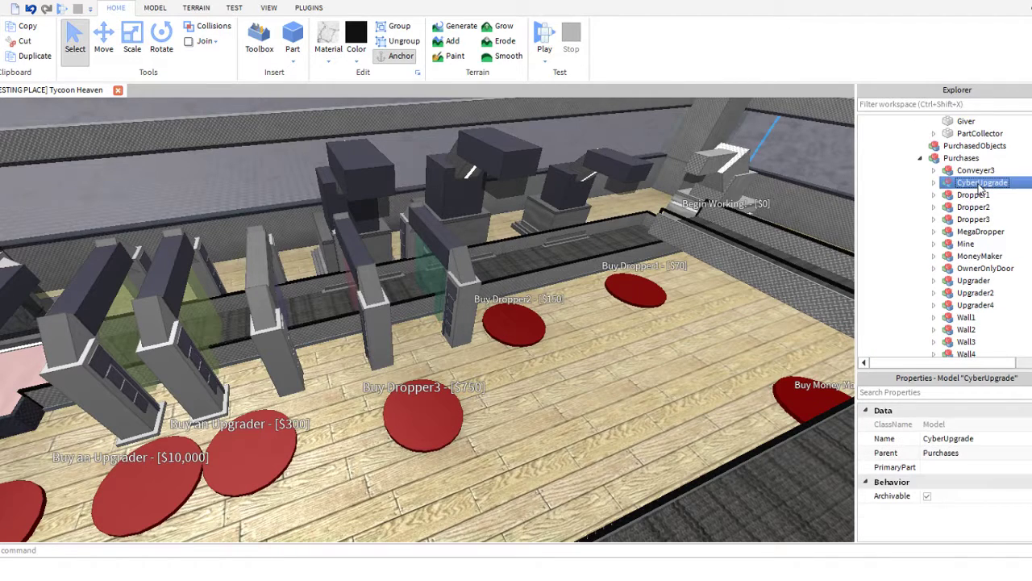
click(934, 183)
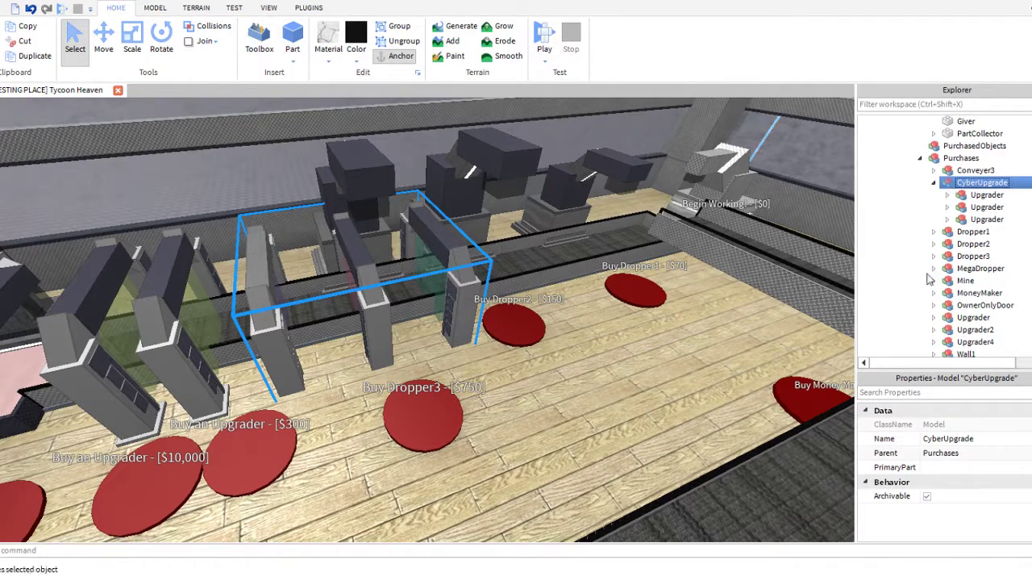
click(657, 550)
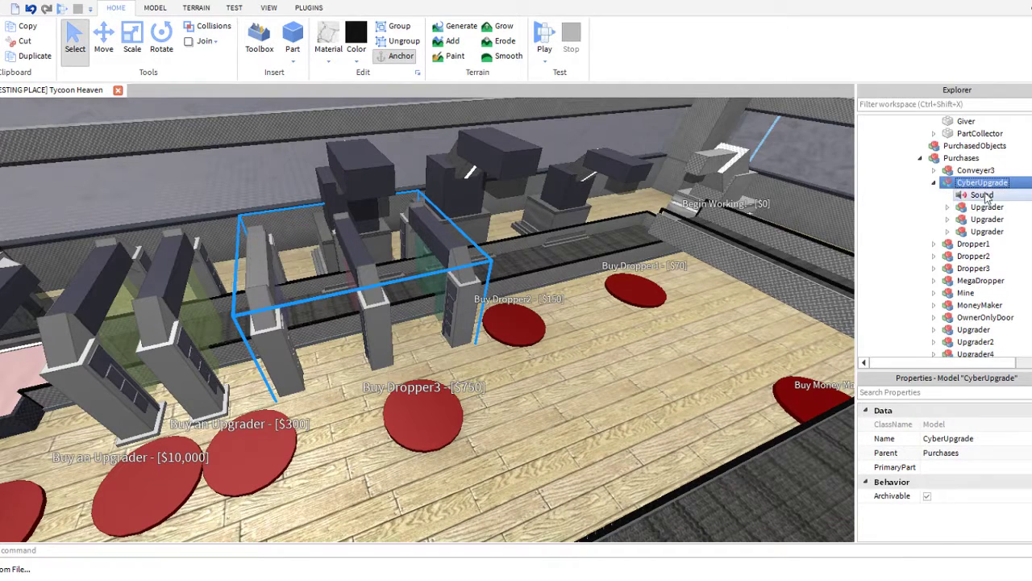
click(985, 196)
scroll(965, 506, down, 4)
scroll(966, 475, up, 3)
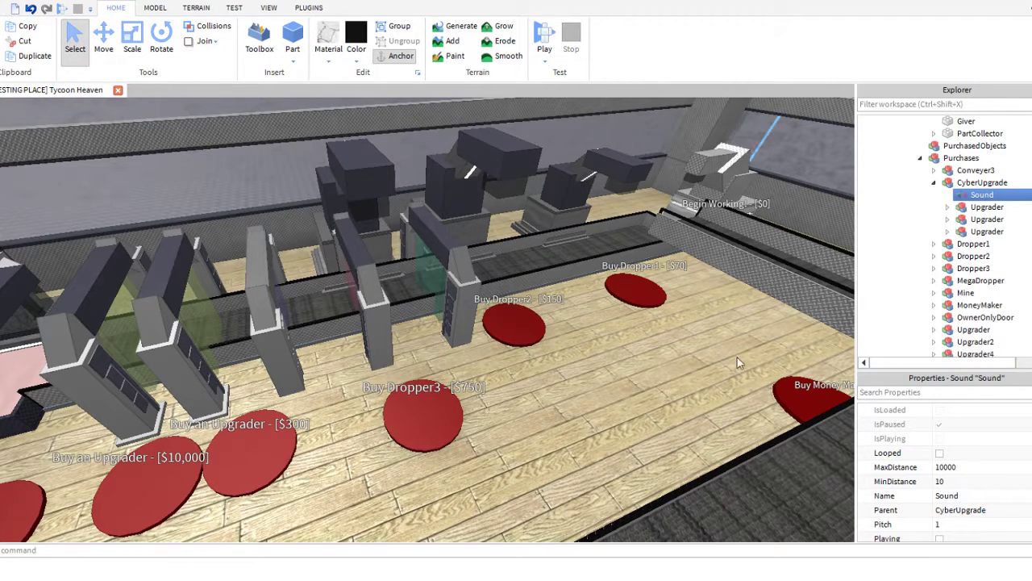
- Switch to the web browser, resume the paused NCS music video and adjust its volume
key(alt+Tab)
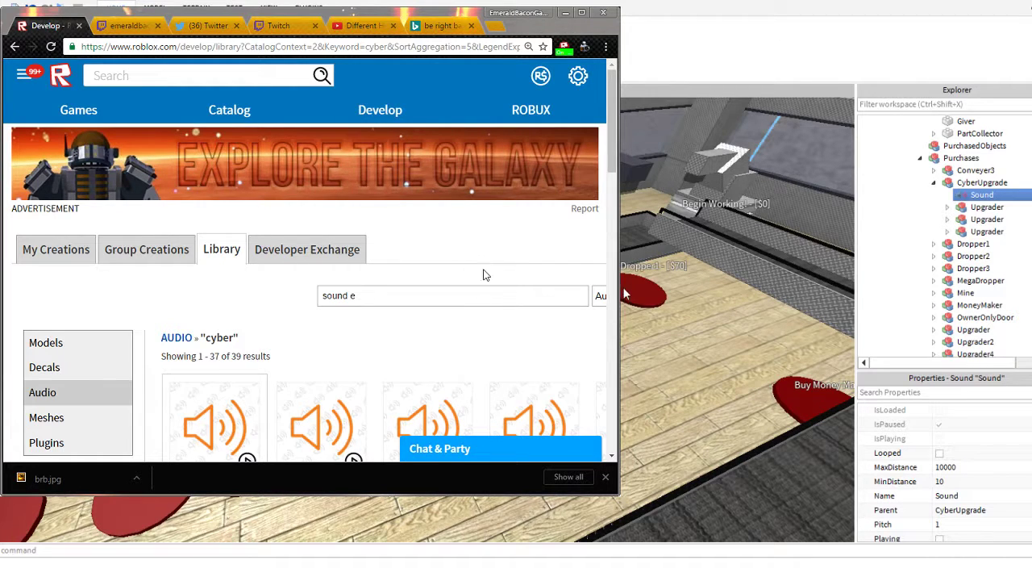
click(642, 510)
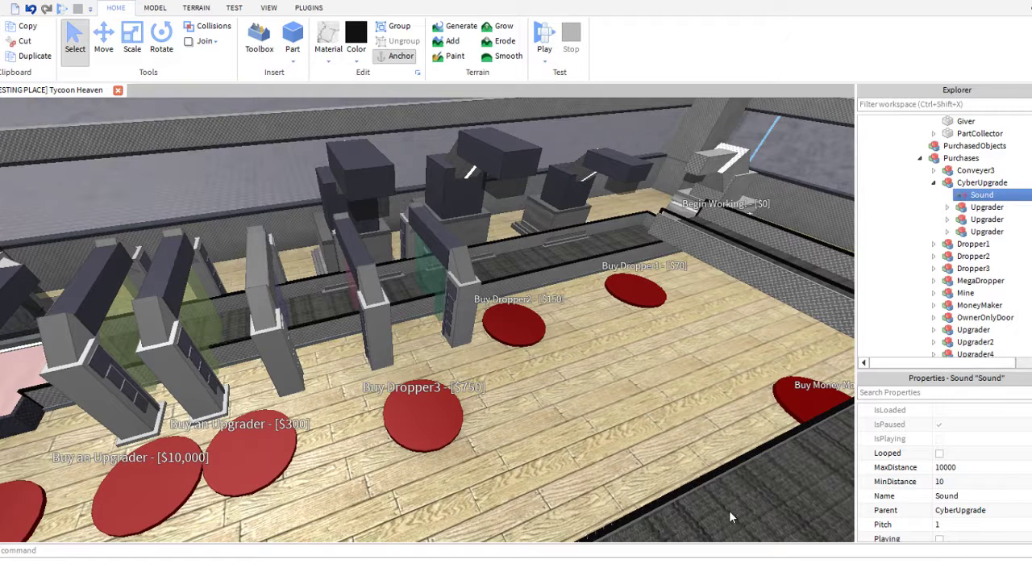
key(alt+Tab)
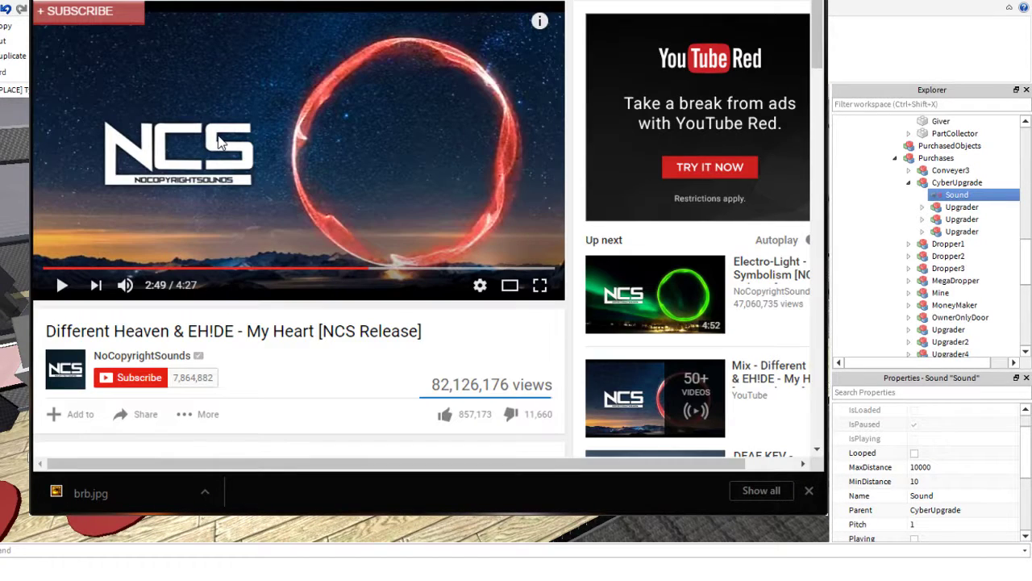
click(220, 144)
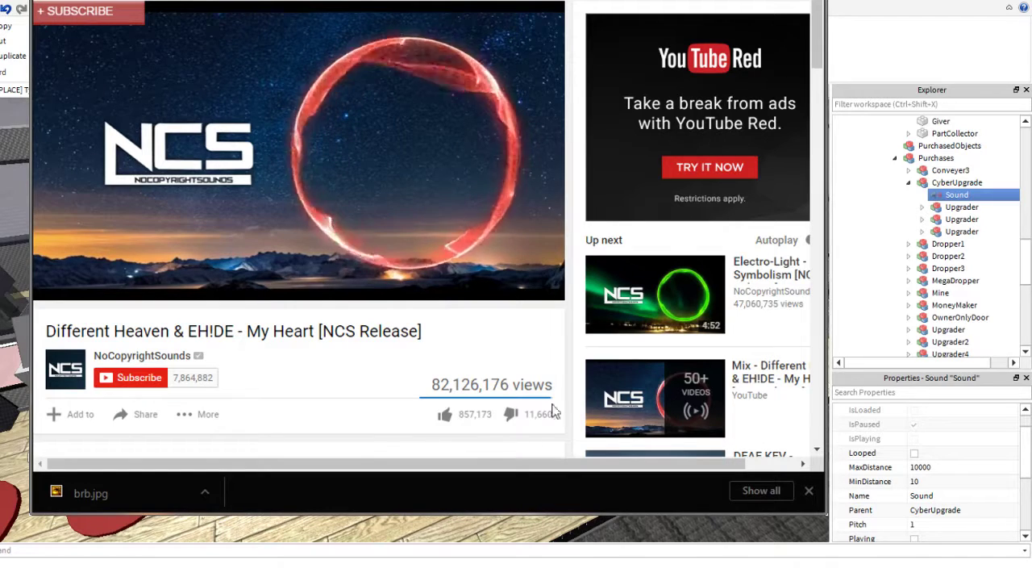
mouse_move(124, 288)
click(158, 286)
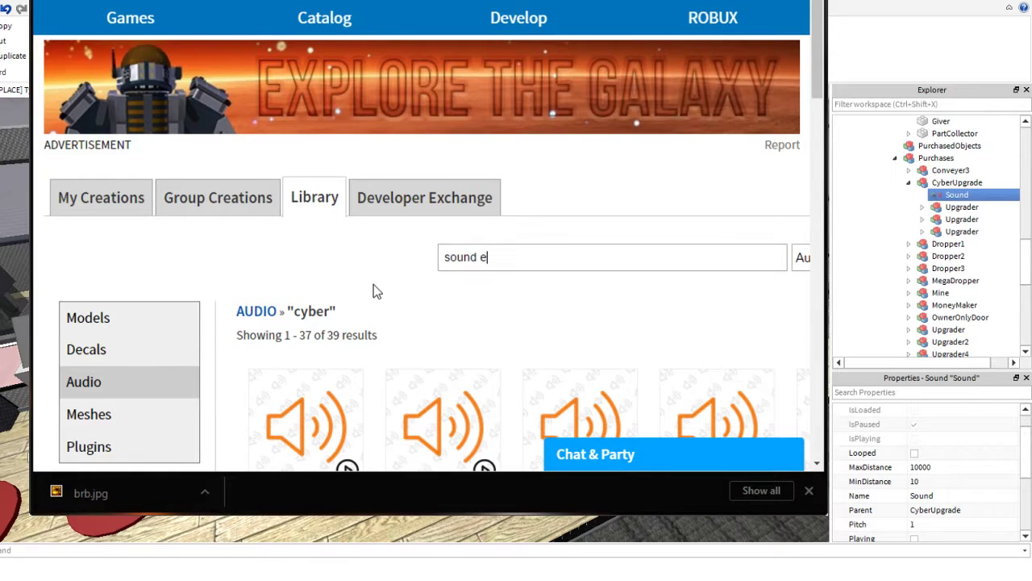
- Search the Roblox audio library for "sound effects"
scroll(374, 284, down, 3)
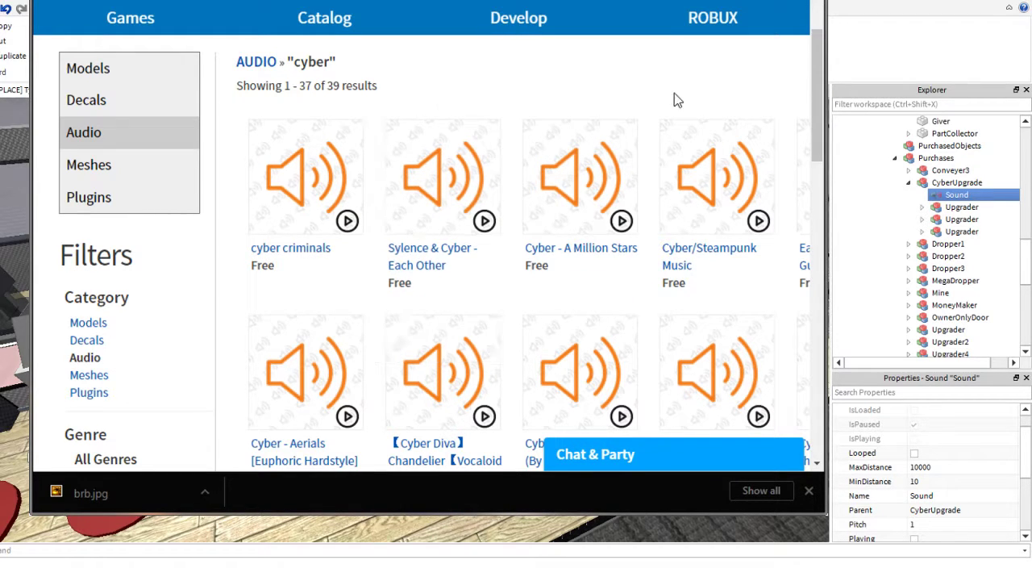
scroll(765, 138, up, 3)
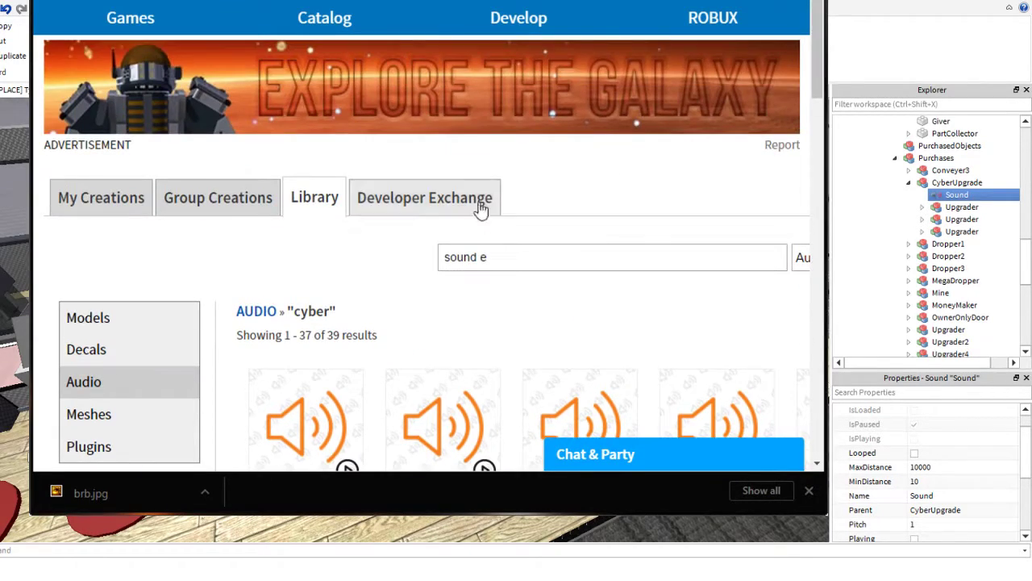
triple_click(511, 257)
key(BackSpace)
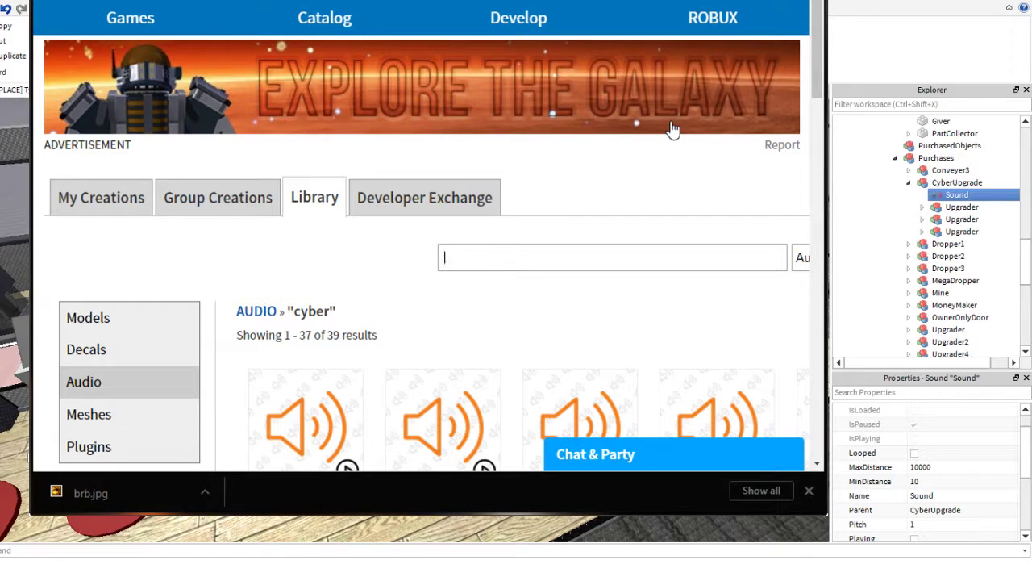
text(sound effects)
key(Return)
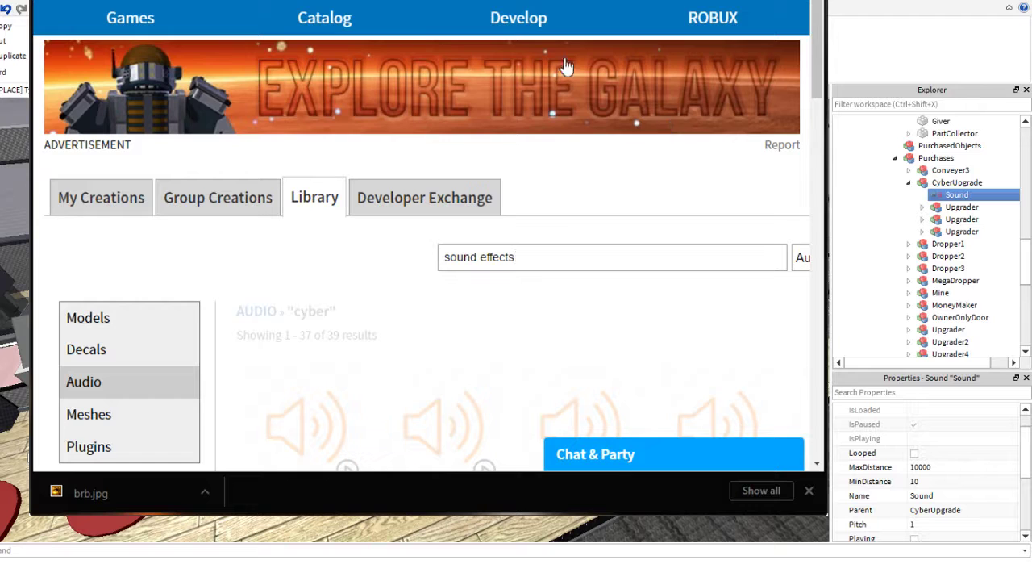
scroll(537, 242, down, 2)
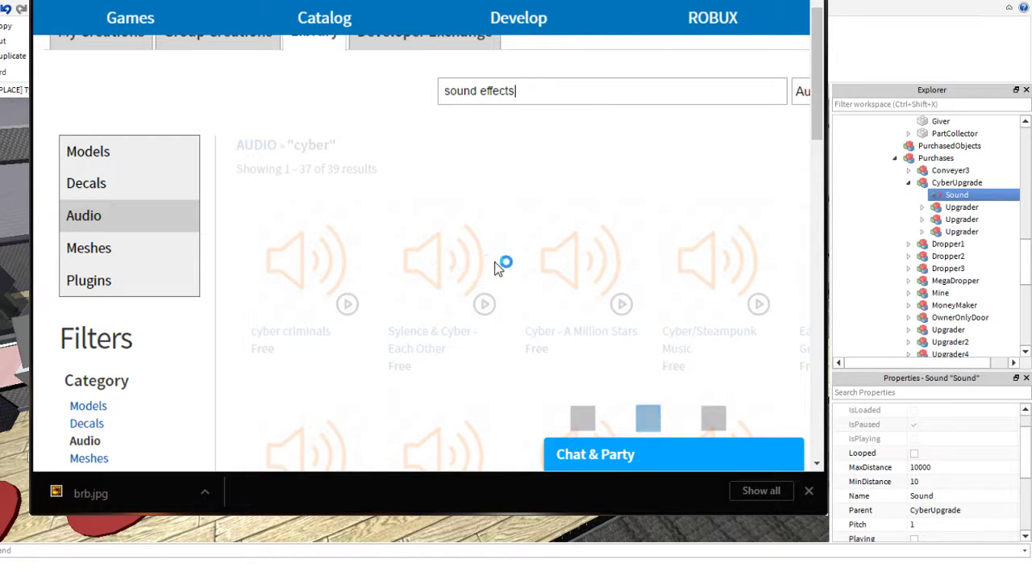
scroll(514, 278, up, 2)
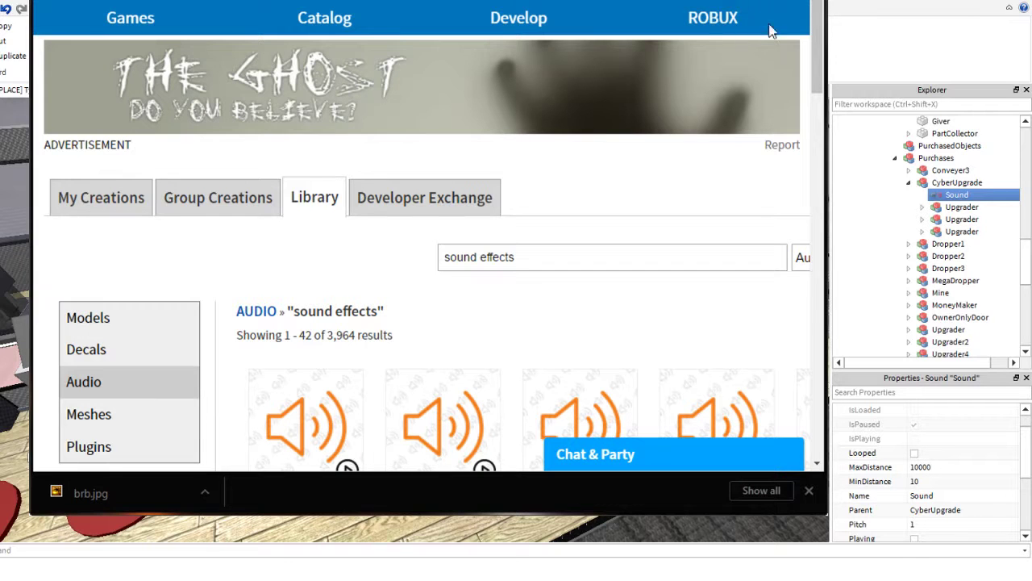
- Preview several of the audio results, from "Sound Effect" in the first row to "Bombing sound effect with siren" in the second
scroll(597, 226, down, 4)
scroll(597, 227, down, 2)
scroll(627, 209, up, 2)
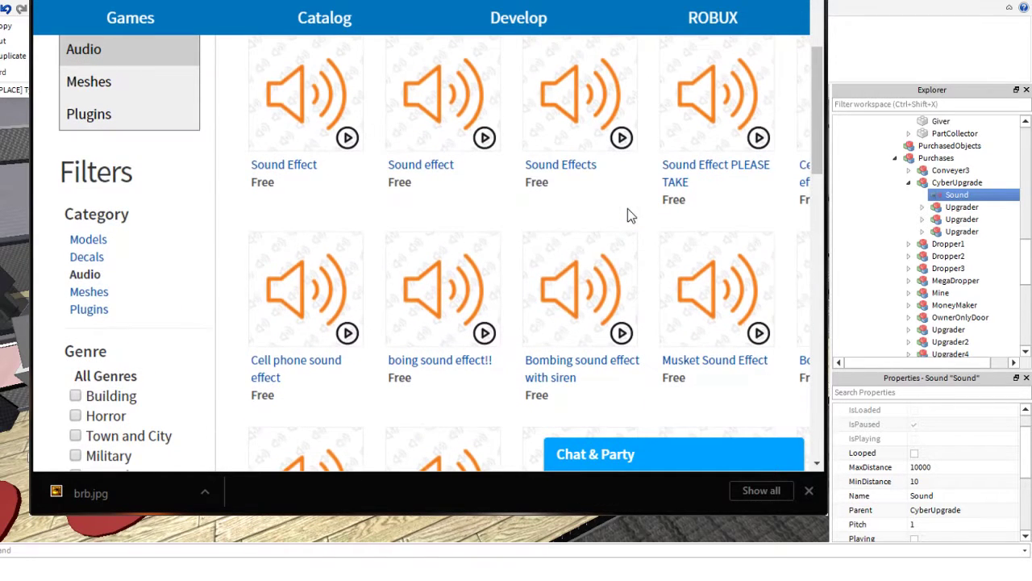
click(349, 140)
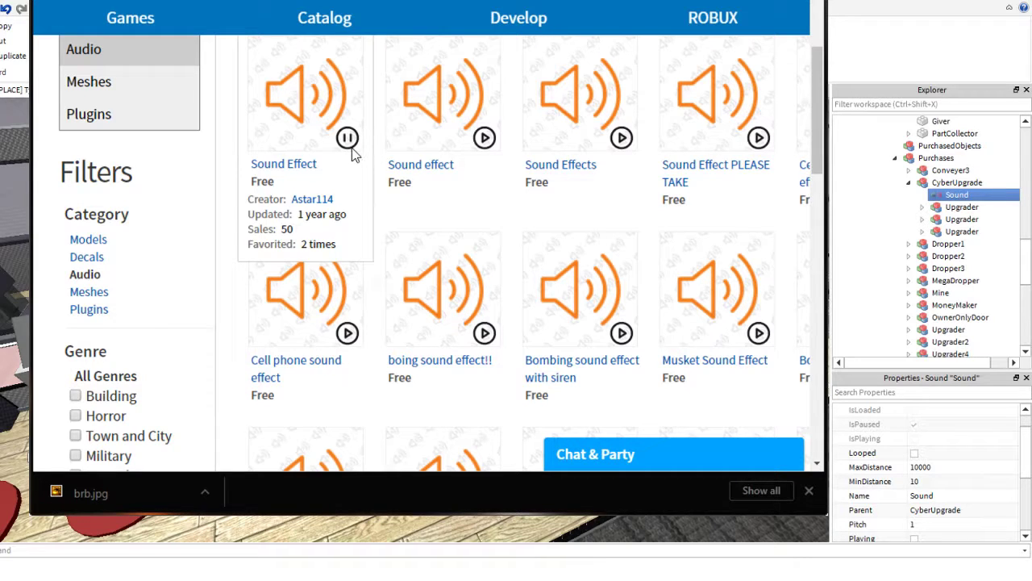
click(483, 138)
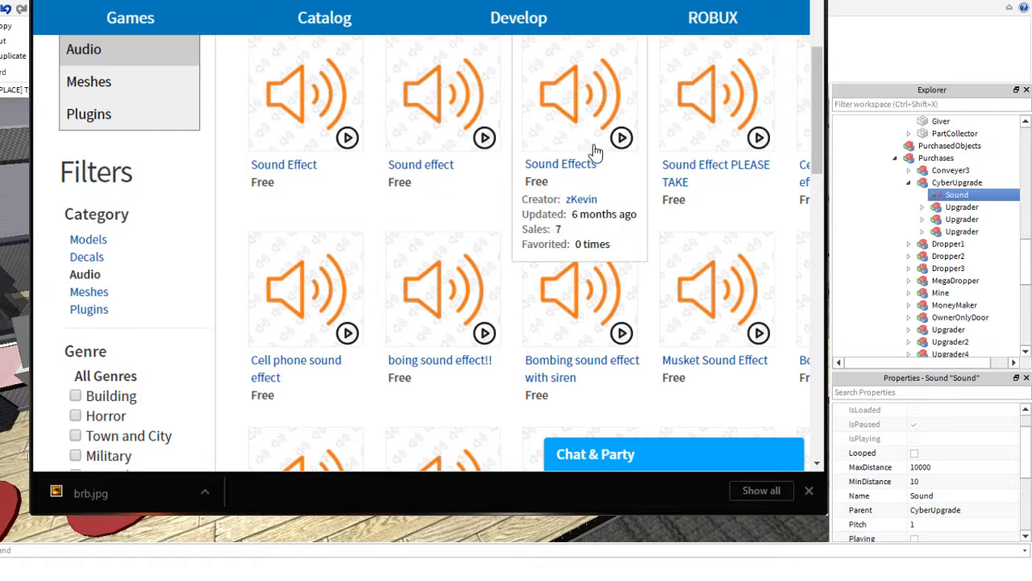
click(621, 138)
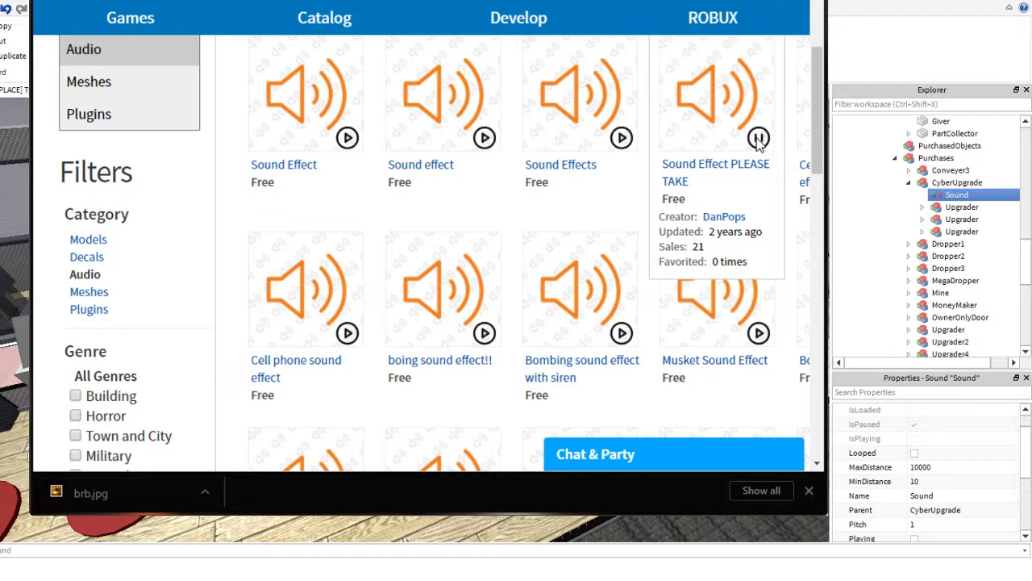
click(347, 334)
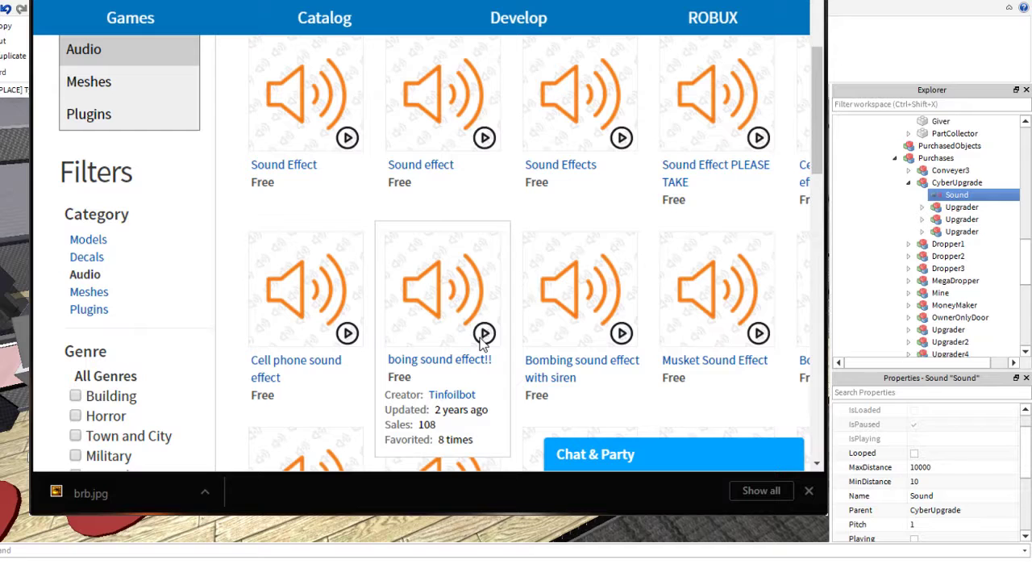
click(621, 333)
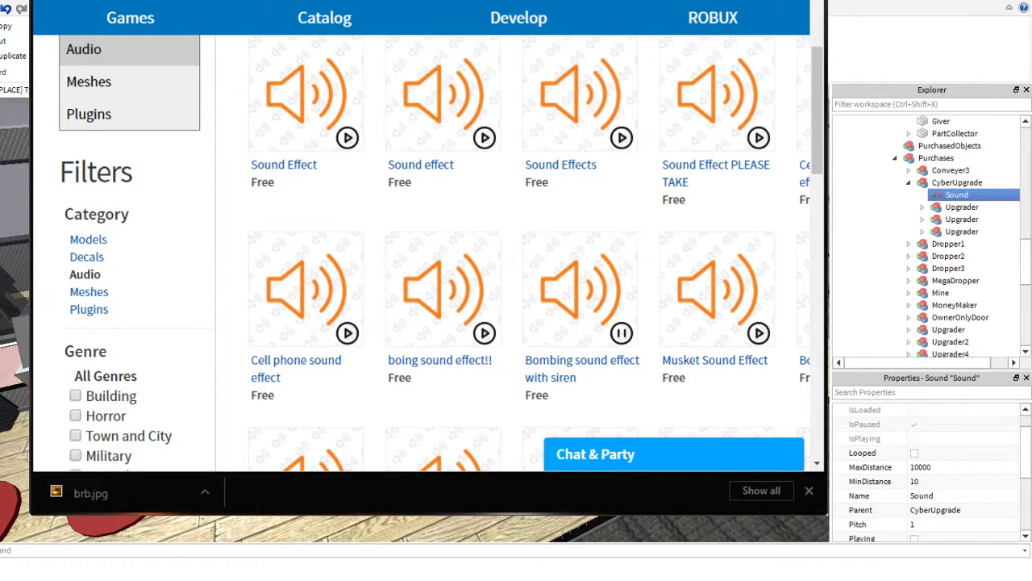
- Pause the NCS music video and return to the audio library results
key(ctrl+Tab)
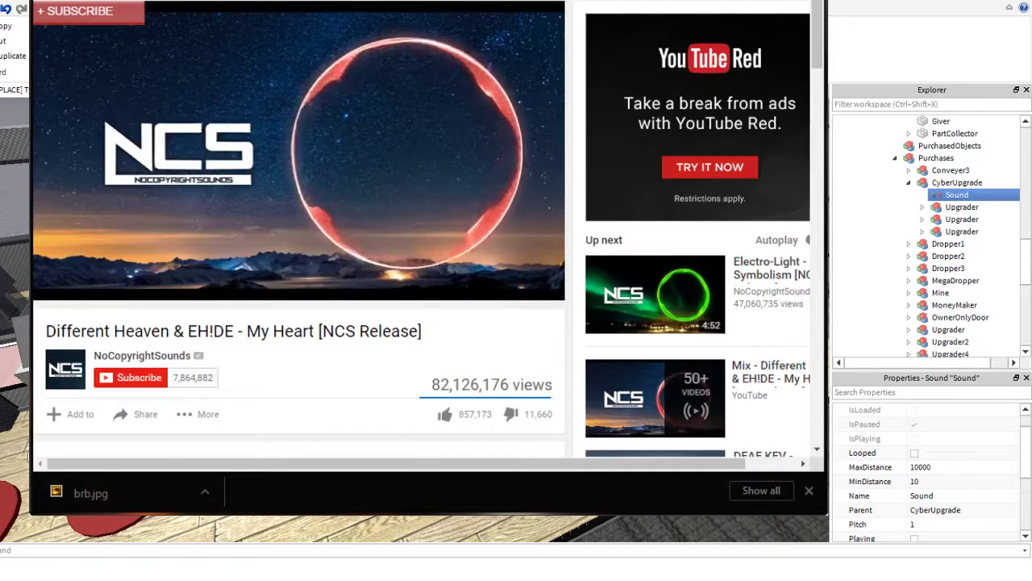
click(63, 285)
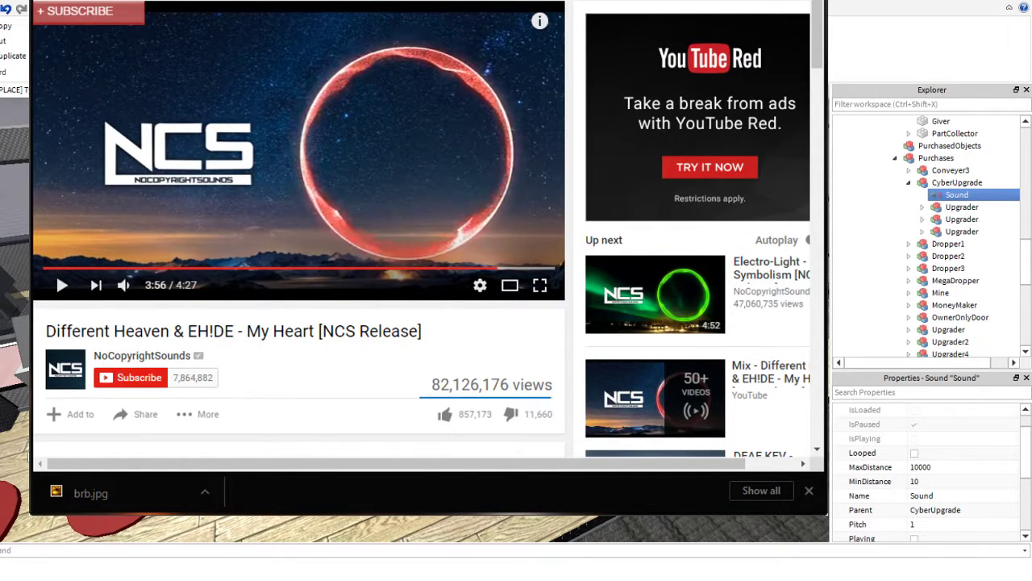
key(ctrl+Tab)
- Preview the Musket, Bombing, Lever Pull and Pak 40 sound effects, and open the page of the Pak 40 sound effect
scroll(604, 277, down, 3)
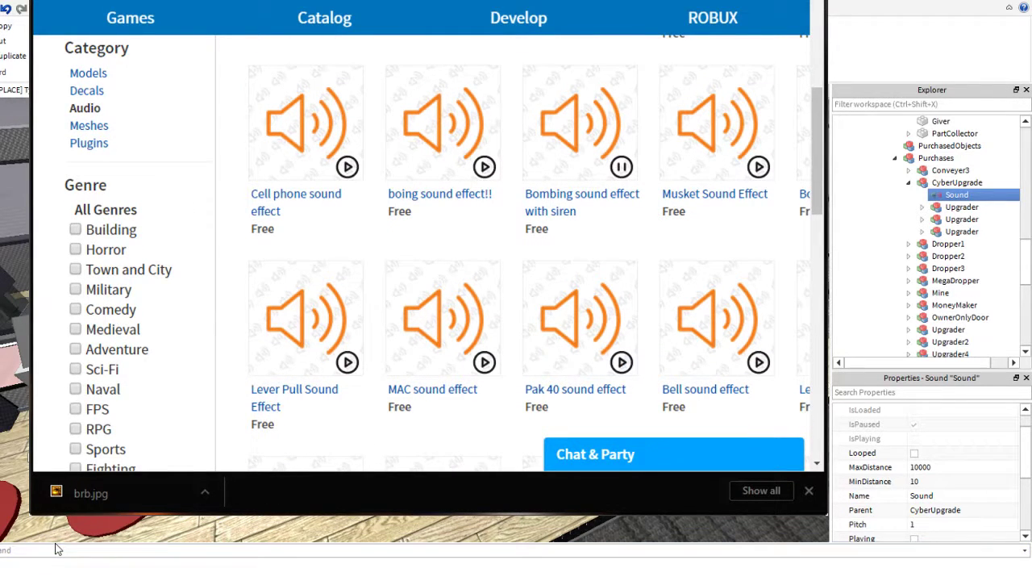
click(759, 167)
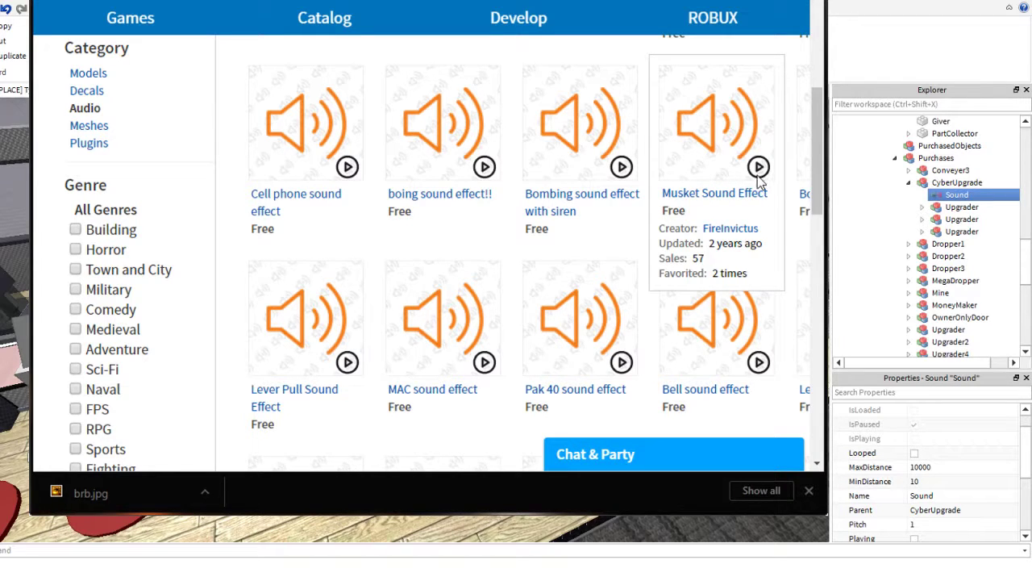
click(621, 166)
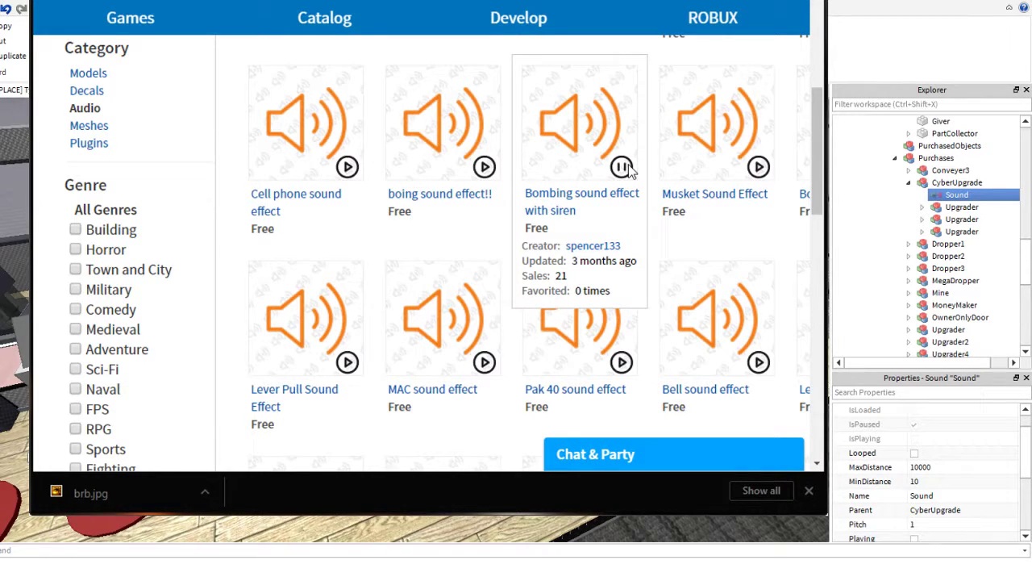
click(629, 169)
click(347, 363)
click(355, 365)
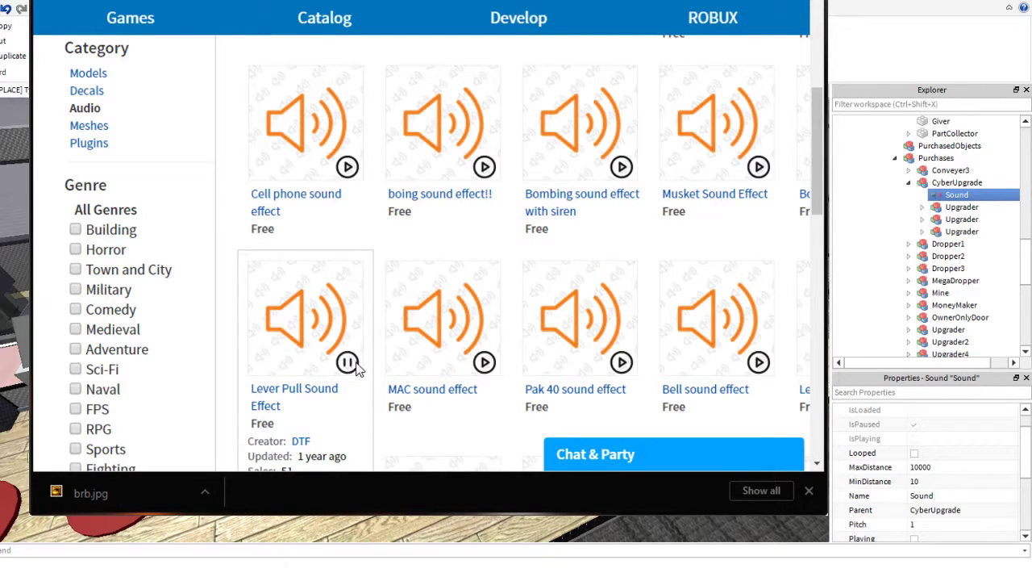
click(621, 364)
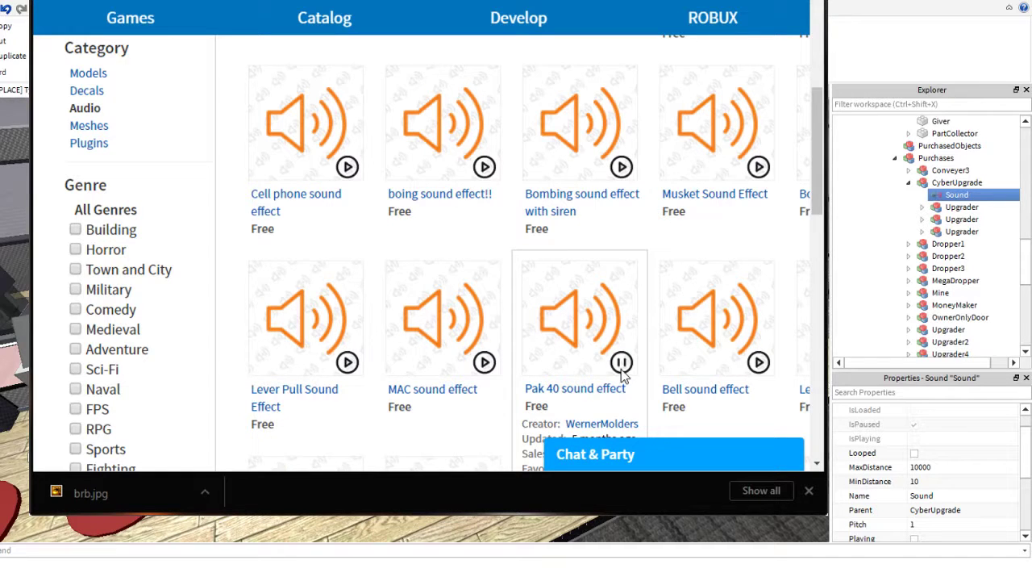
click(578, 334)
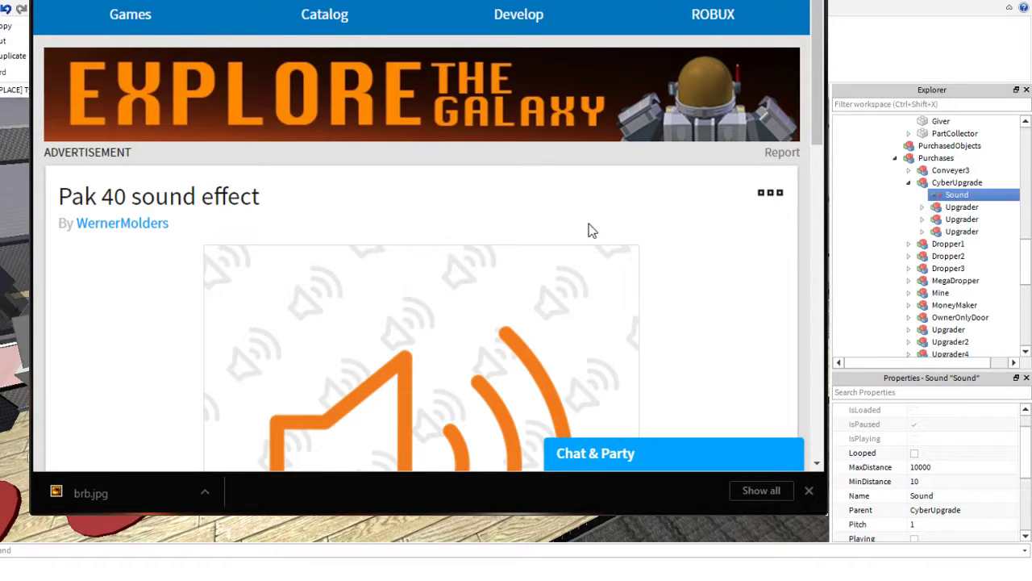
- Switch back to Roblox Studio, set the CyberUpgrade Sound's SoundId to 394253848 and preview the audio
click(840, 376)
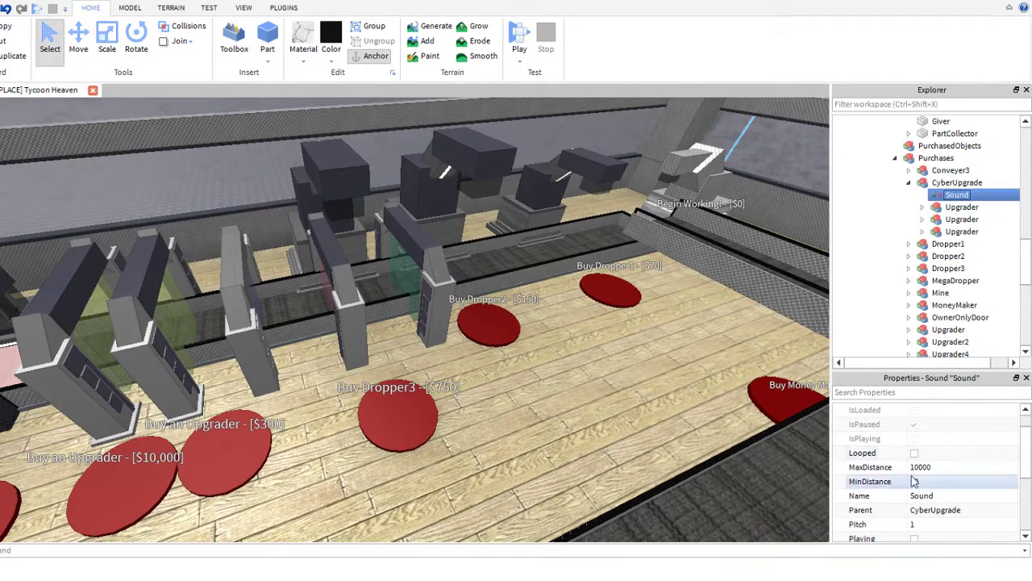
scroll(940, 476, down, 1)
scroll(939, 476, down, 1)
click(937, 468)
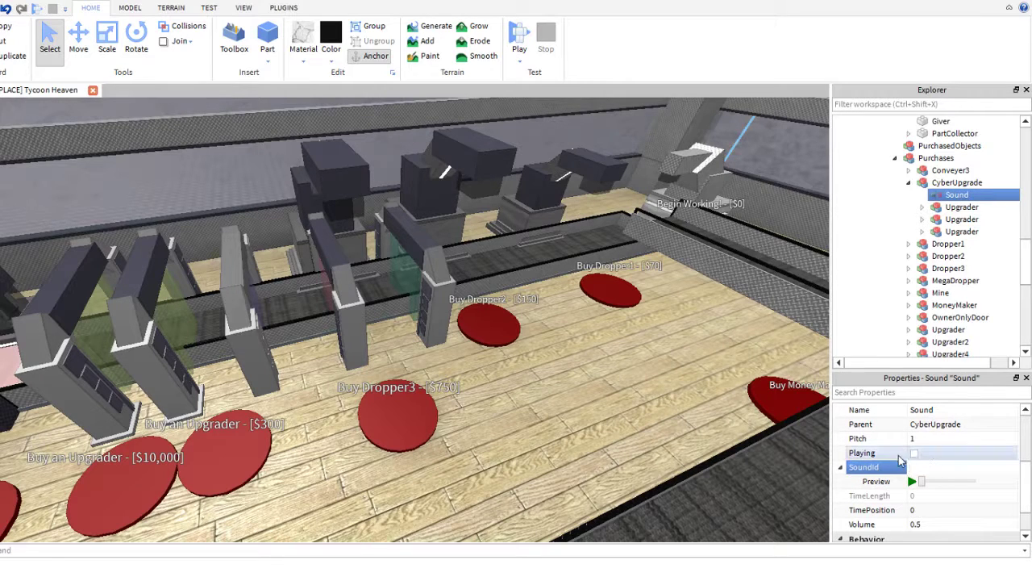
text(394253848)
key(Return)
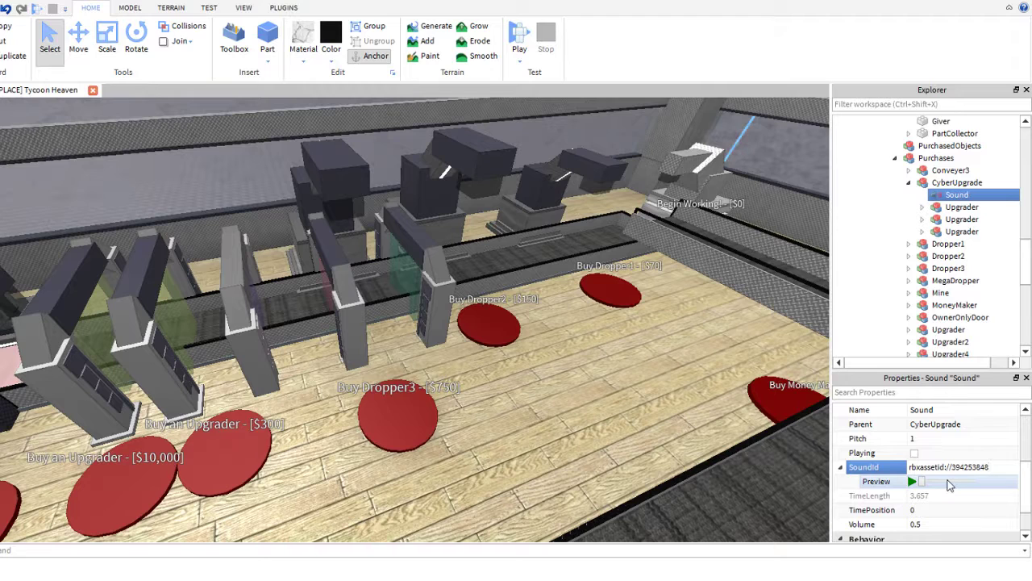
click(994, 467)
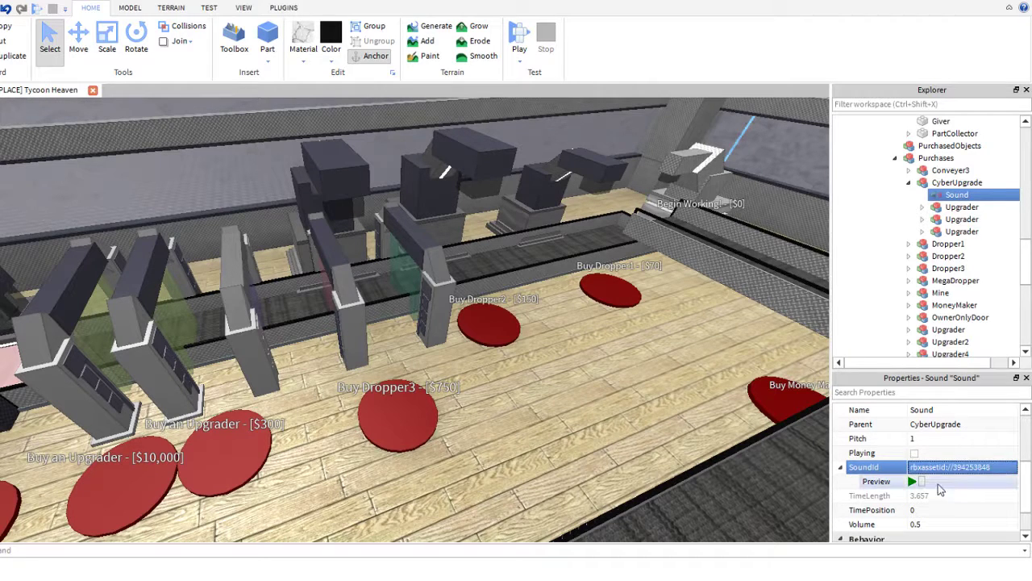
click(913, 481)
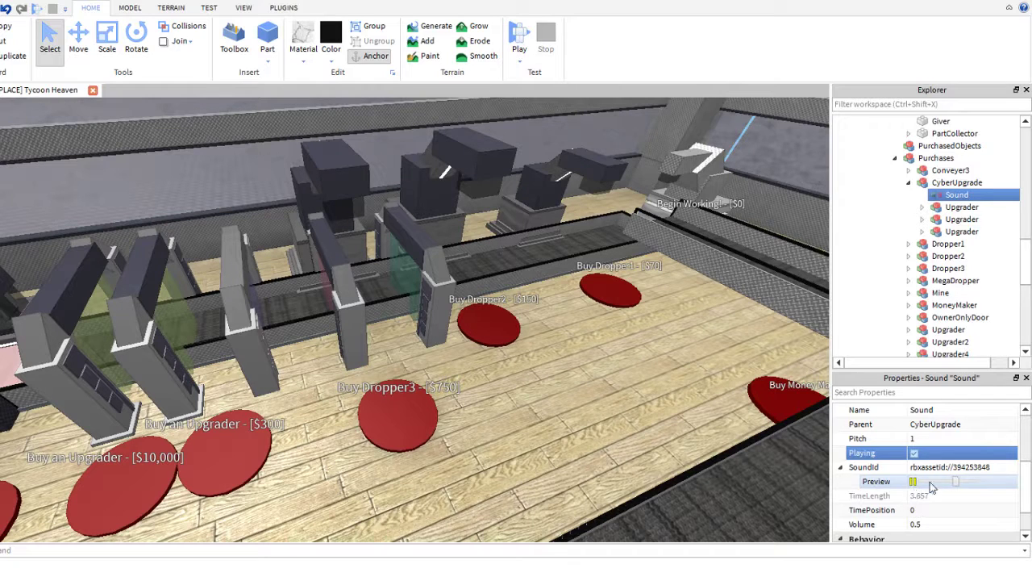
- Set the CyberUpgrade Sound's MaxDistance to 10
scroll(947, 476, up, 3)
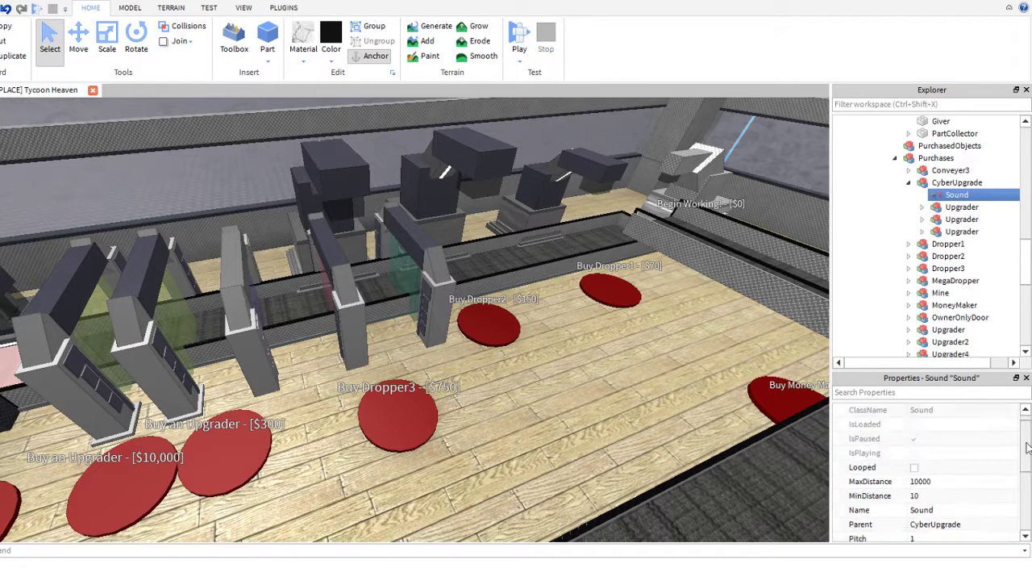
click(946, 496)
text(10)
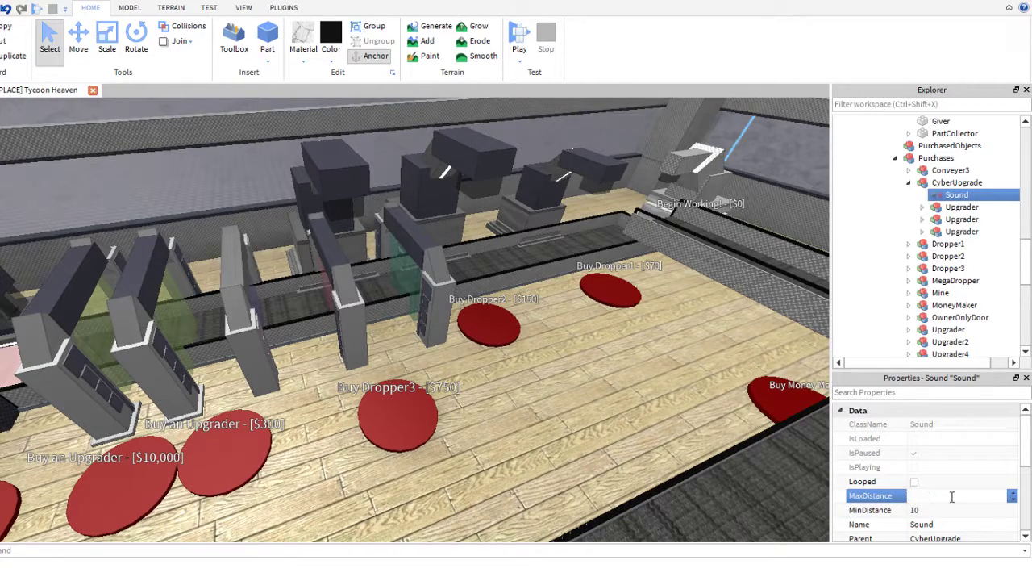
key(Return)
- Select and collapse the CyberUpgrade model in Purchases and examine its upgraders on the conveyor
right_drag(597, 379, 606, 398)
scroll(606, 398, down, 3)
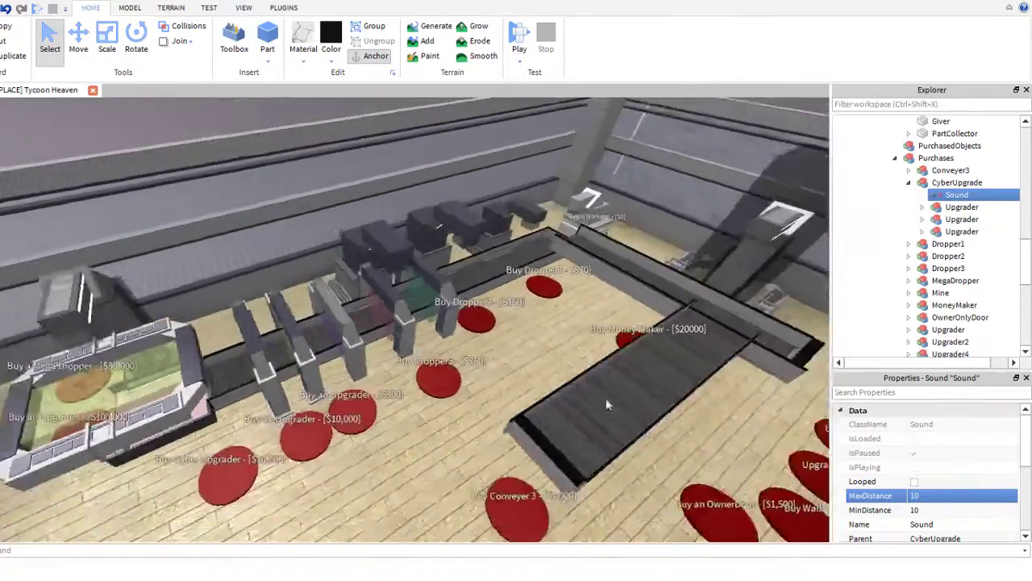
scroll(606, 397, up, 2)
click(950, 186)
click(910, 183)
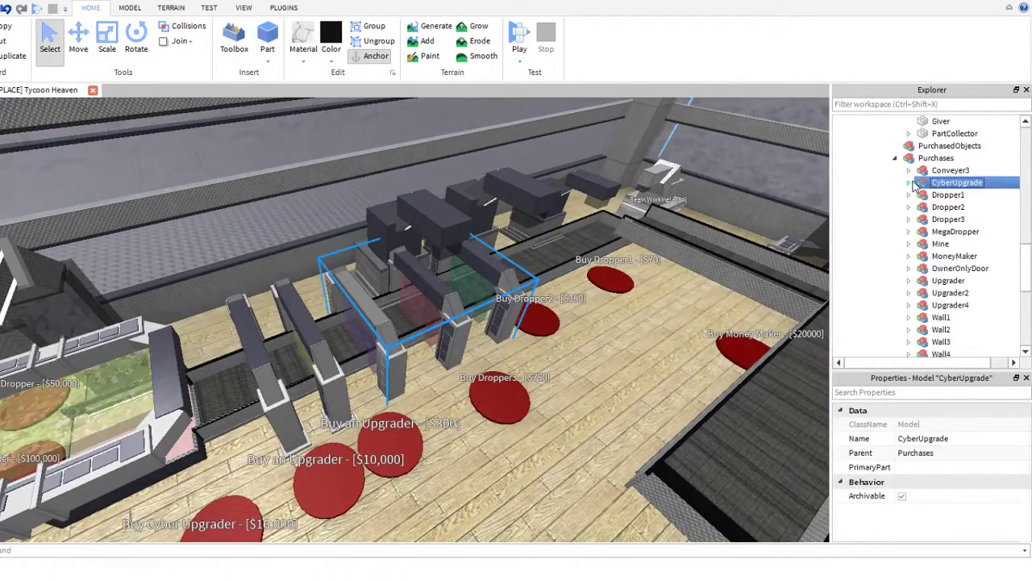
scroll(534, 355, up, 3)
right_drag(538, 342, 537, 365)
scroll(516, 393, down, 2)
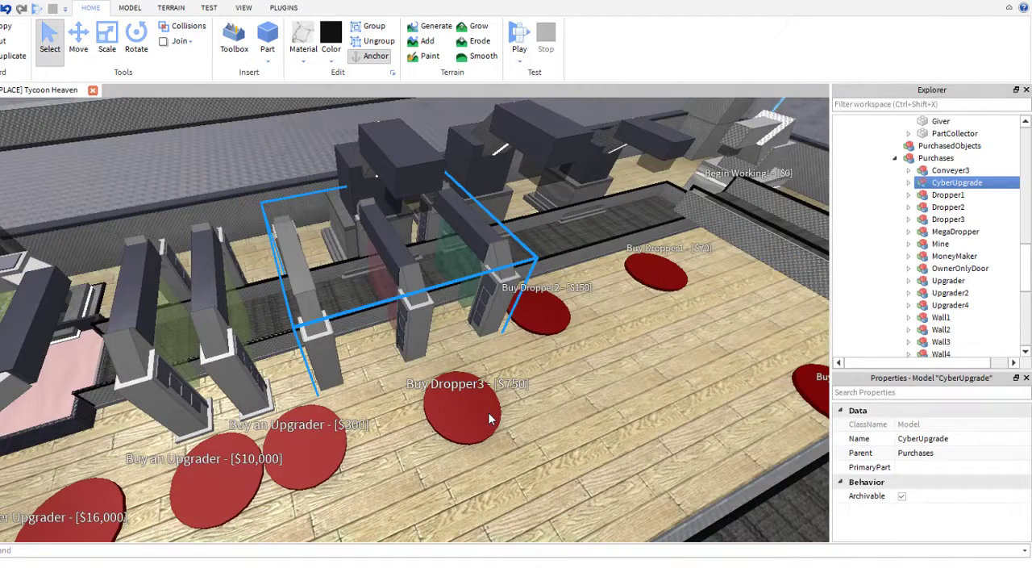
- Collapse the Purchases, Essentials and Buttons models and open the PurchaseHandler script of the Heaven'd tycoon
scroll(879, 230, up, 2)
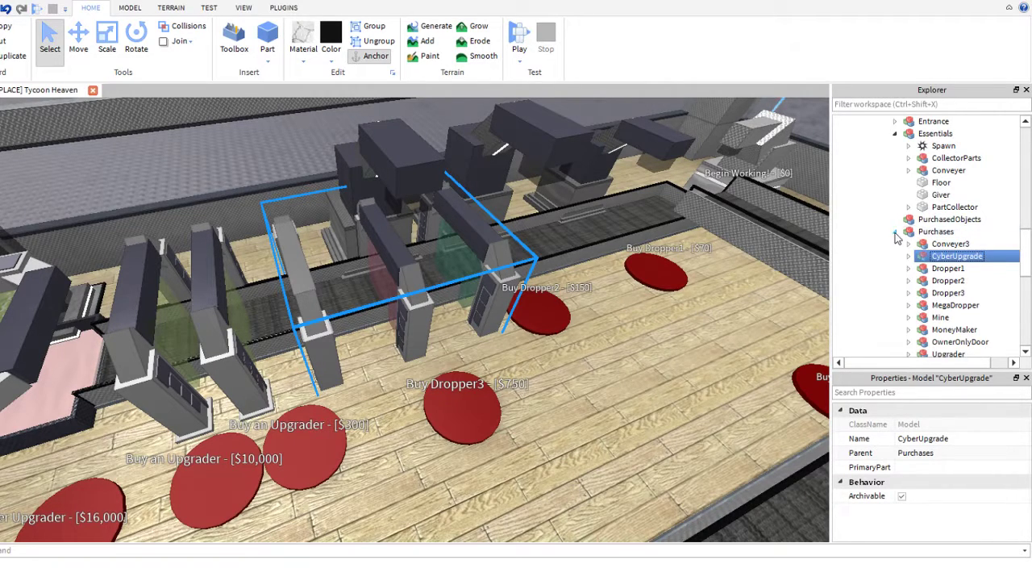
click(894, 232)
click(894, 133)
scroll(898, 166, up, 3)
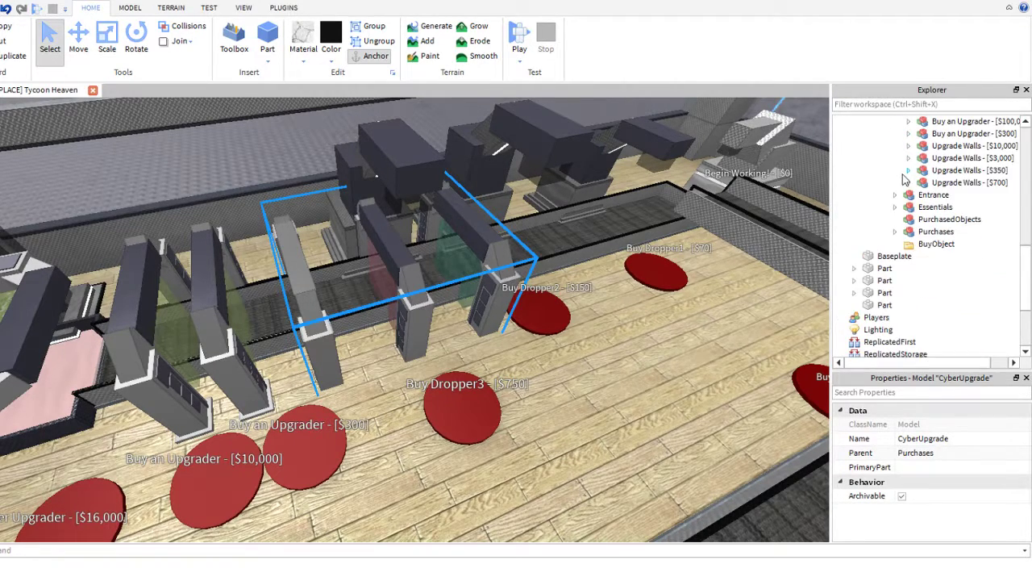
scroll(917, 231, up, 3)
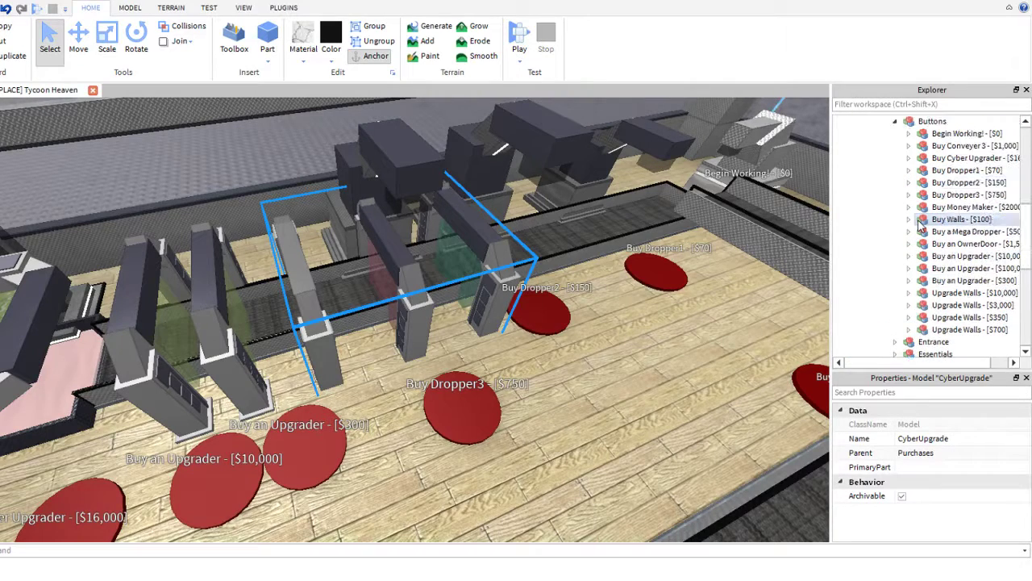
click(895, 121)
scroll(907, 161, up, 3)
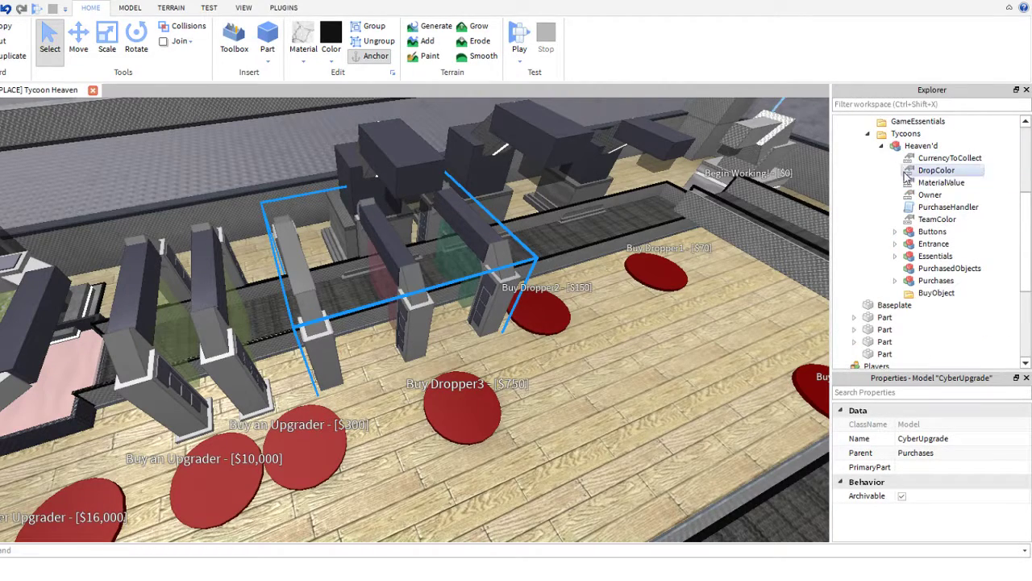
double_click(945, 206)
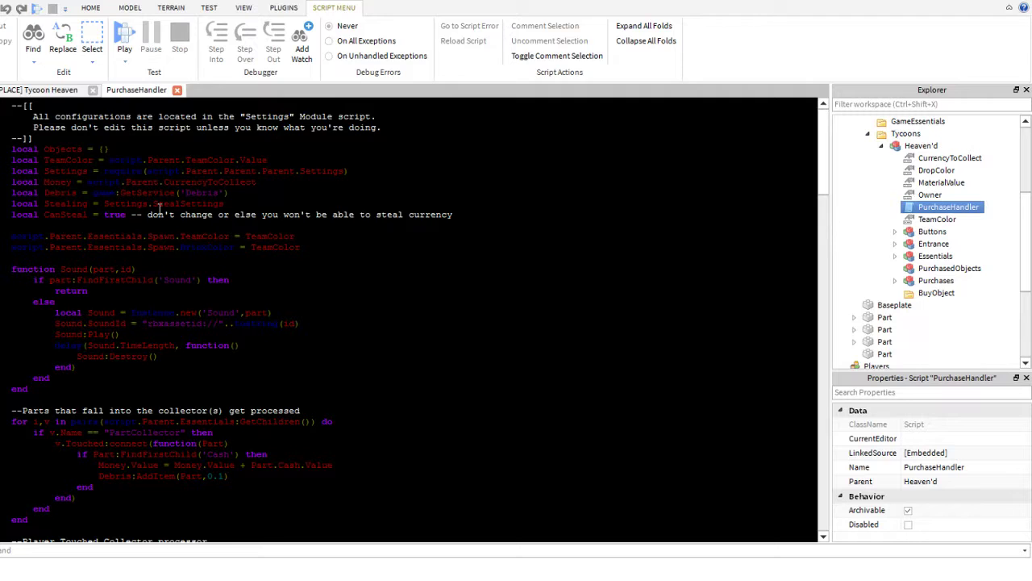
- Read through the PurchaseHandler script, including its Sound function, the Player Touched Collector processor and the button purchase code
scroll(97, 171, down, 1)
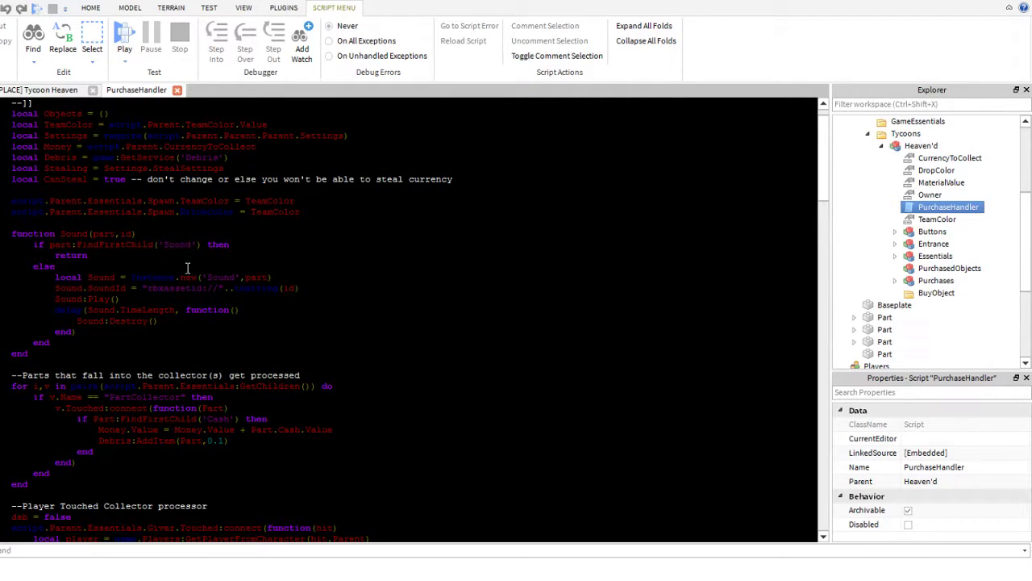
scroll(188, 266, down, 1)
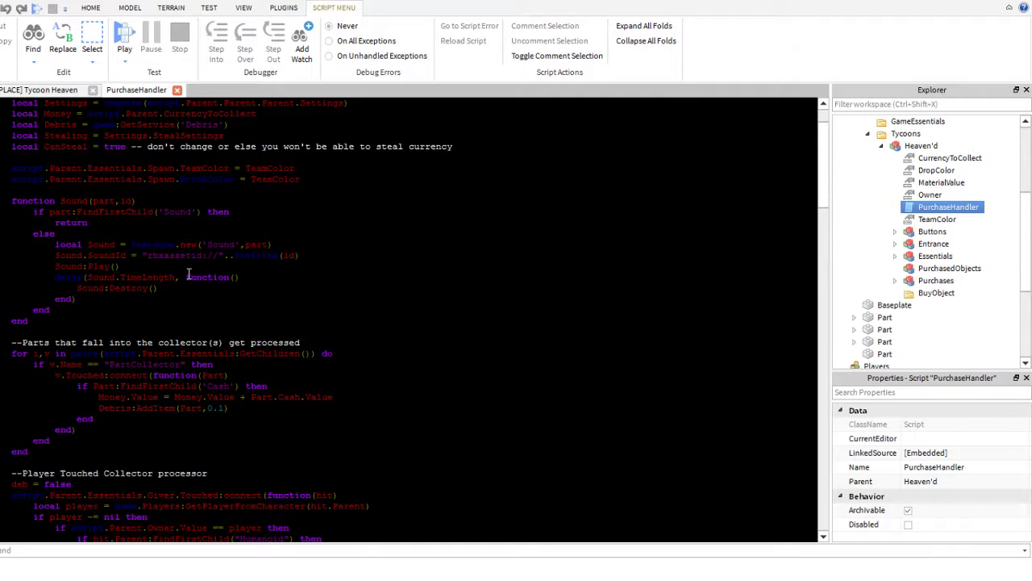
scroll(218, 270, down, 5)
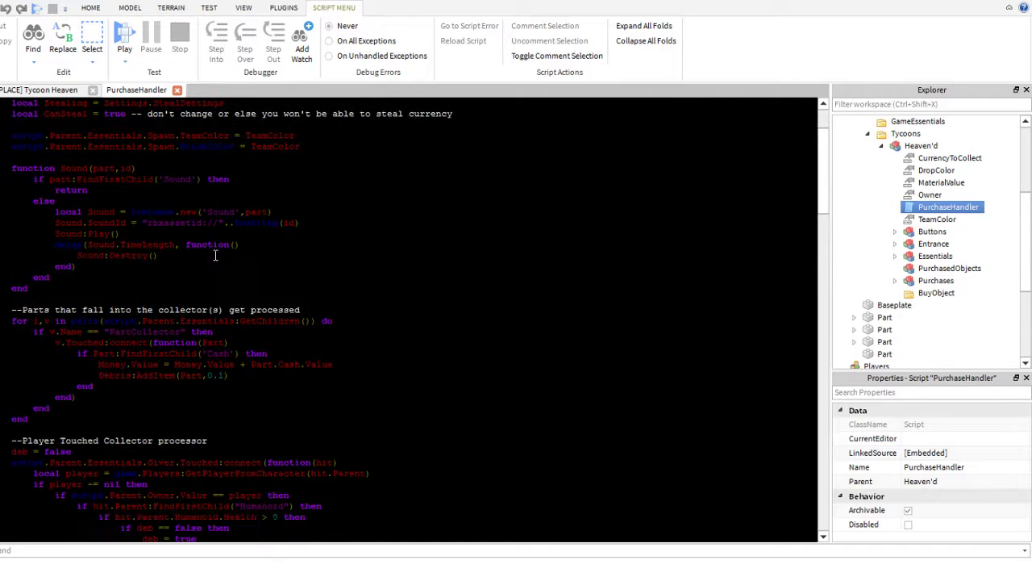
scroll(206, 248, down, 2)
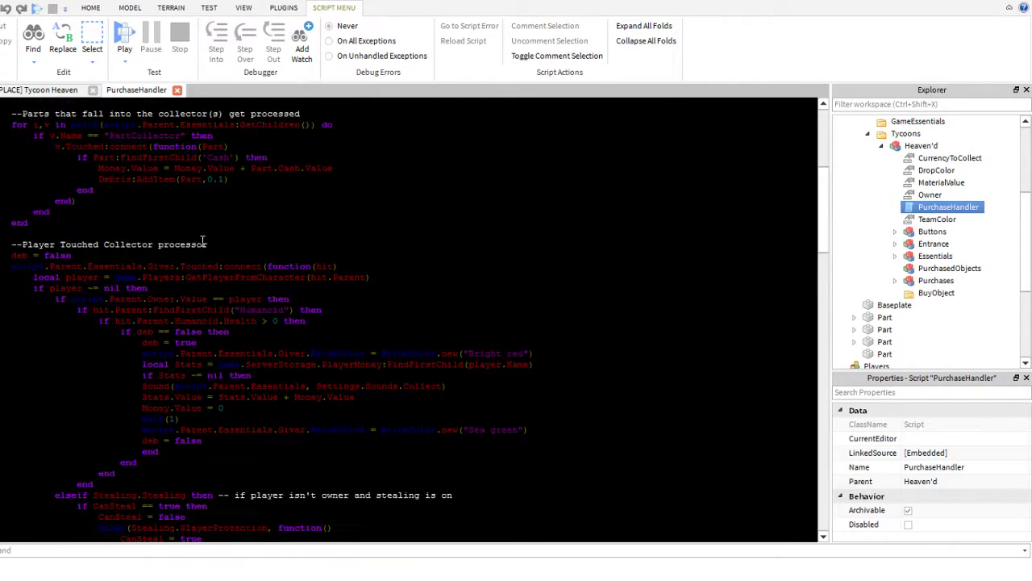
drag(4, 249, 269, 342)
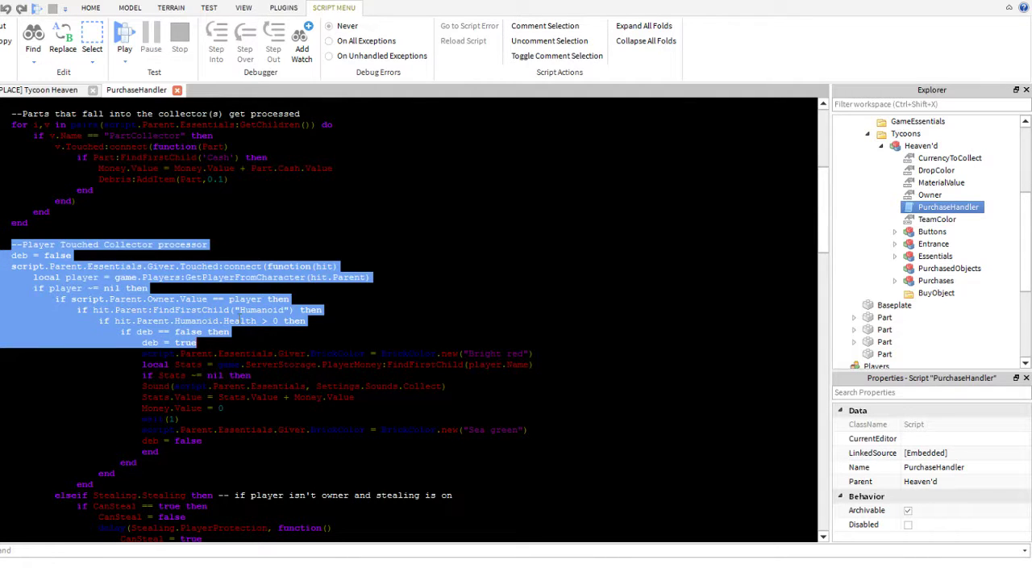
click(237, 317)
scroll(237, 319, down, 11)
scroll(238, 320, up, 6)
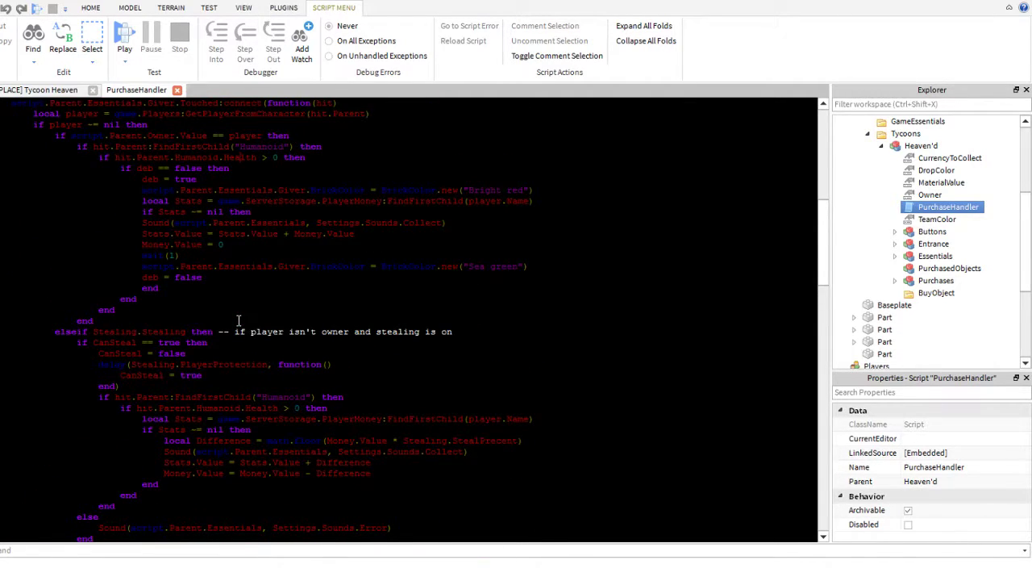
scroll(238, 321, down, 20)
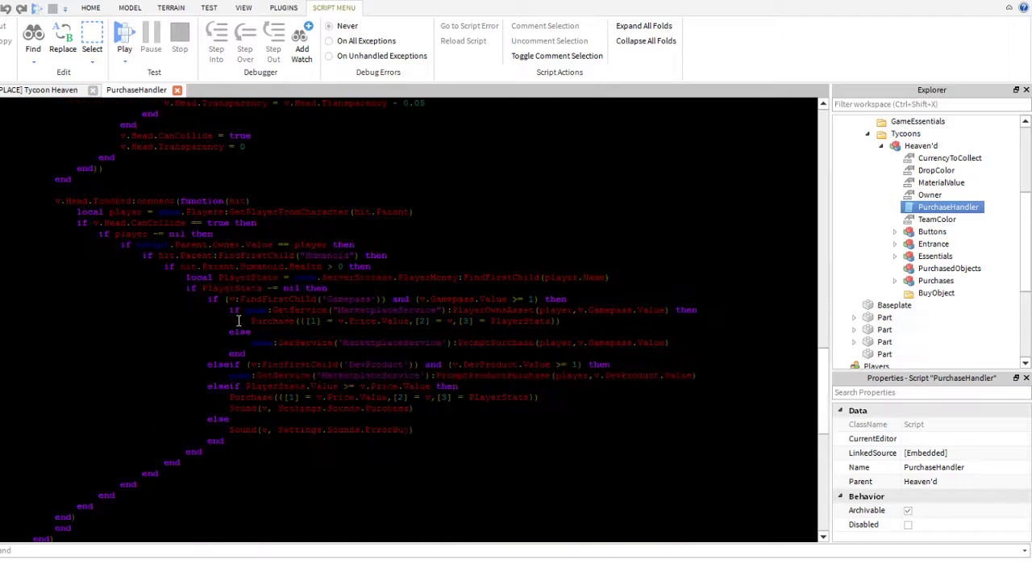
scroll(239, 320, up, 5)
scroll(240, 324, up, 15)
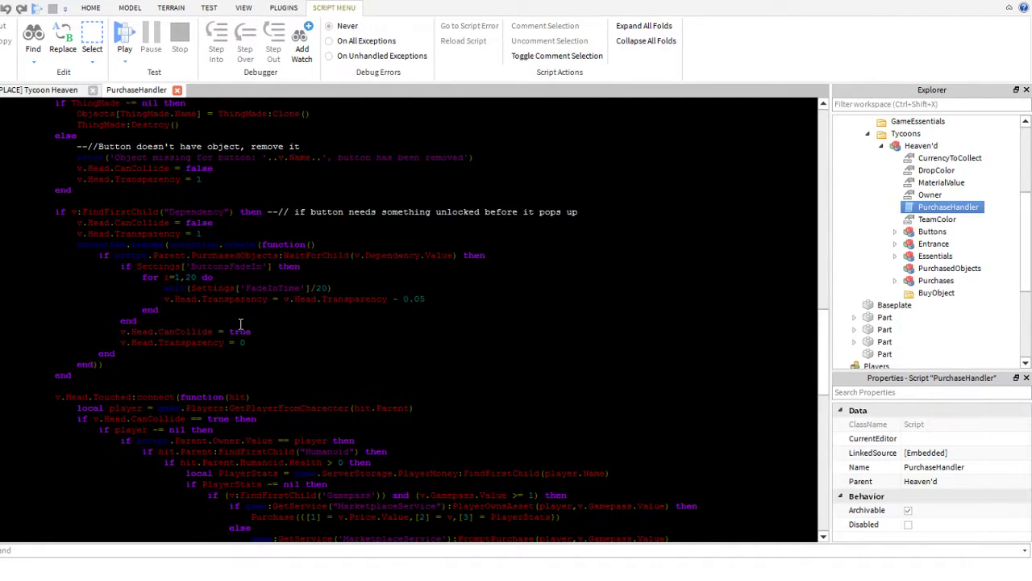
scroll(275, 321, up, 3)
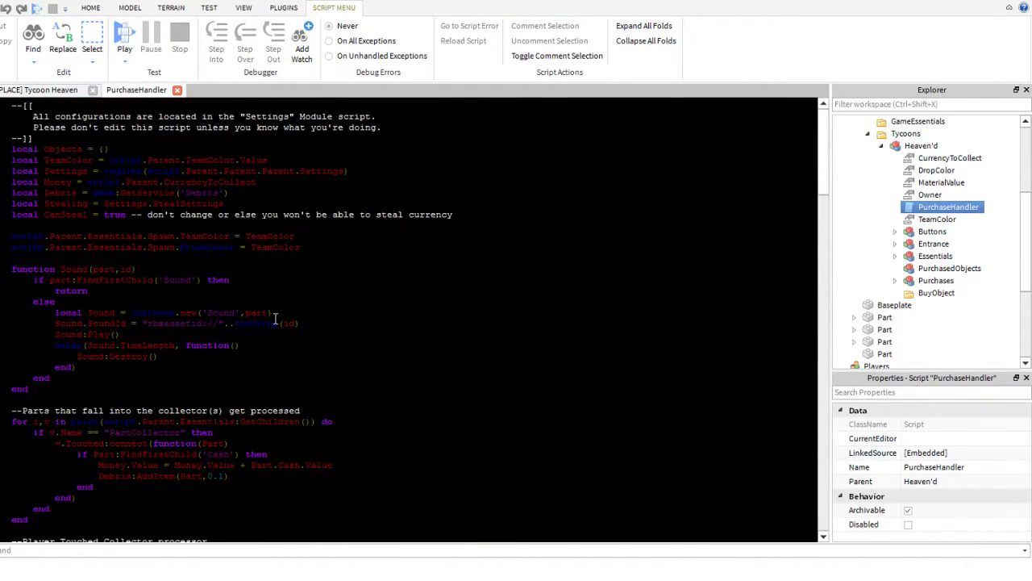
- Examine the comment on the CanSteal variable near the start of the PurchaseHandler script
scroll(275, 320, down, 1)
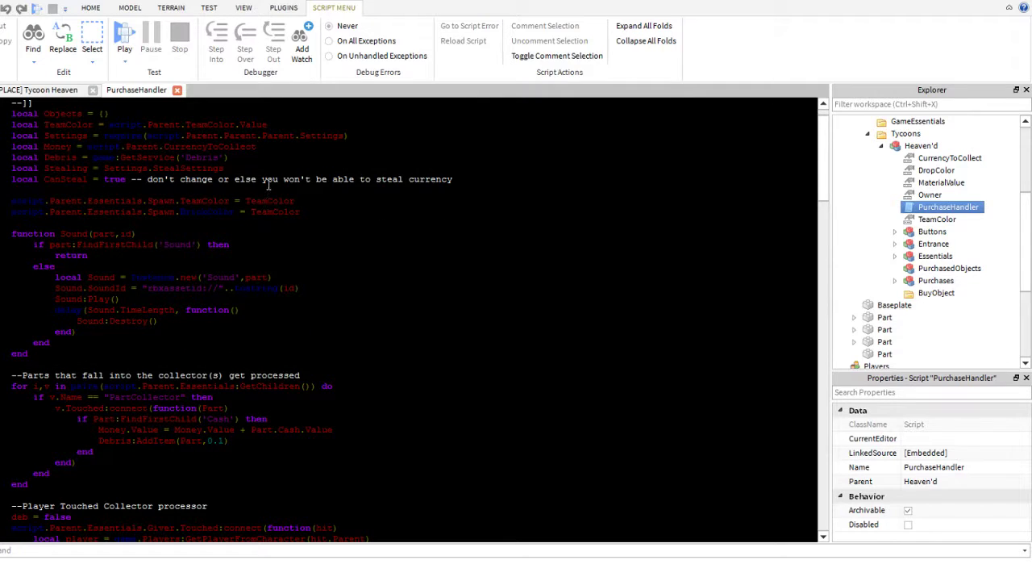
drag(371, 180, 400, 189)
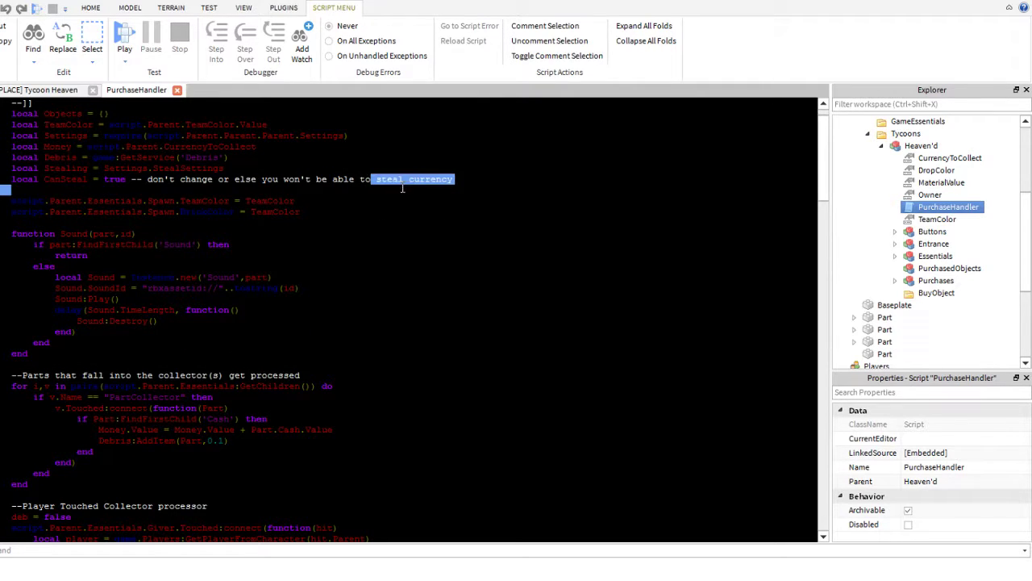
click(369, 175)
drag(329, 184, 429, 188)
click(378, 185)
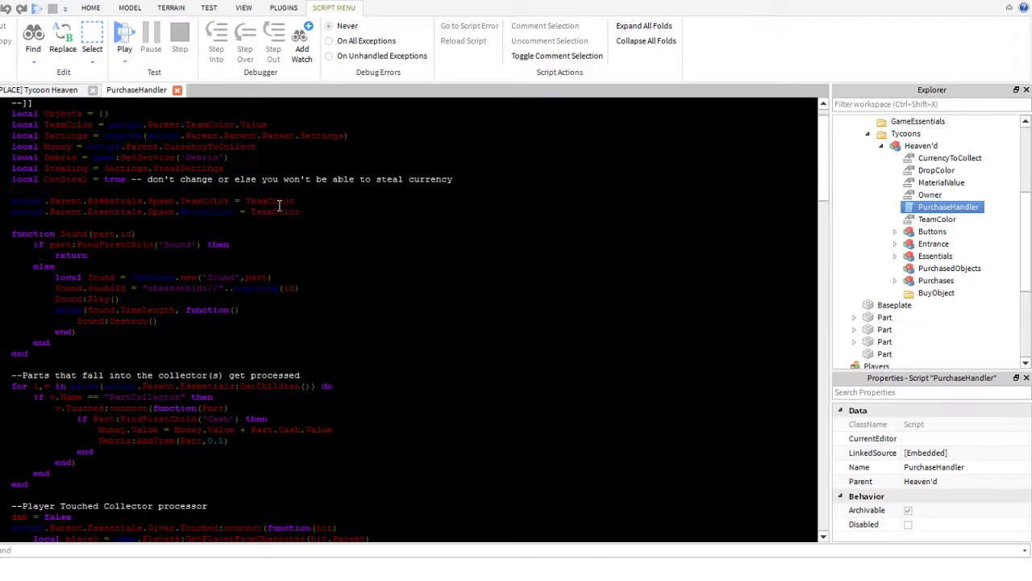
- Review the PurchaseHandler code from the Sound function to the button dependency section, and close the script
scroll(275, 210, down, 1)
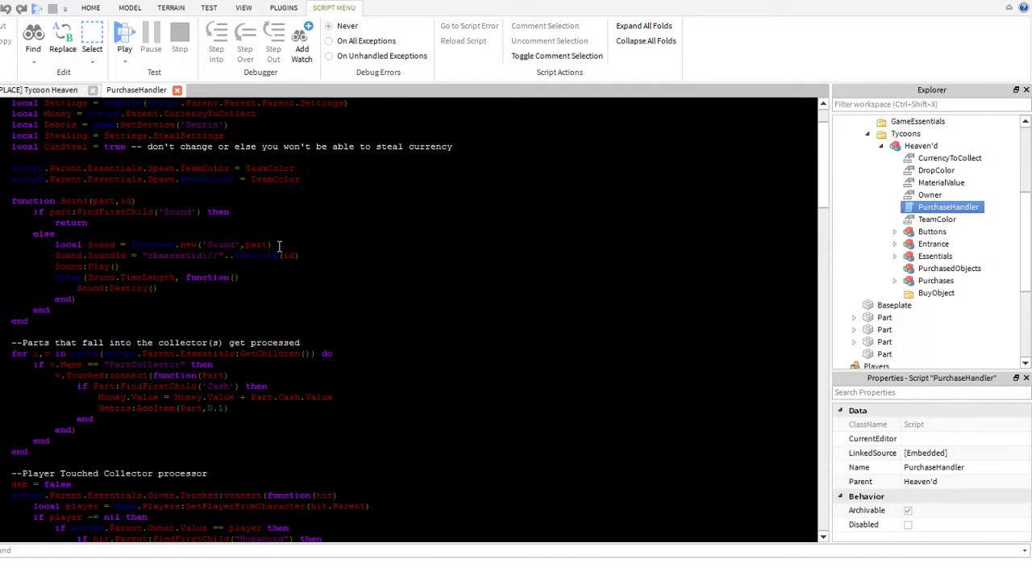
scroll(279, 245, down, 11)
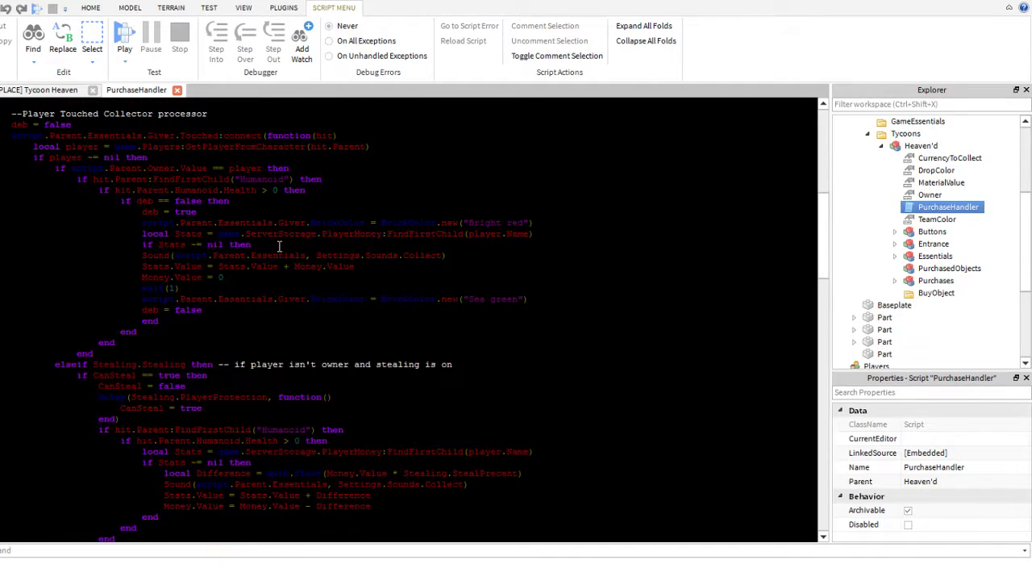
scroll(280, 246, down, 8)
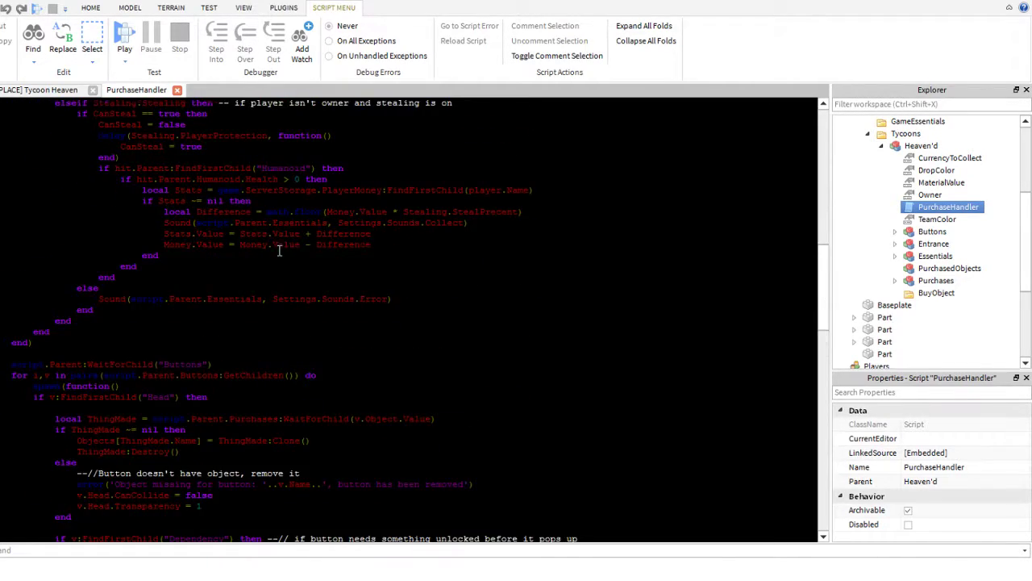
scroll(279, 251, down, 7)
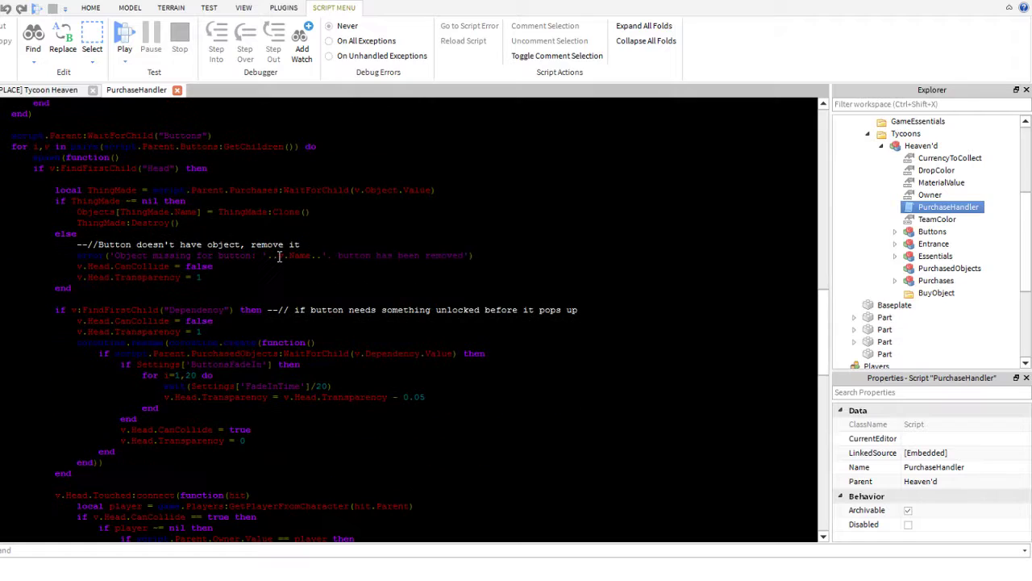
click(177, 89)
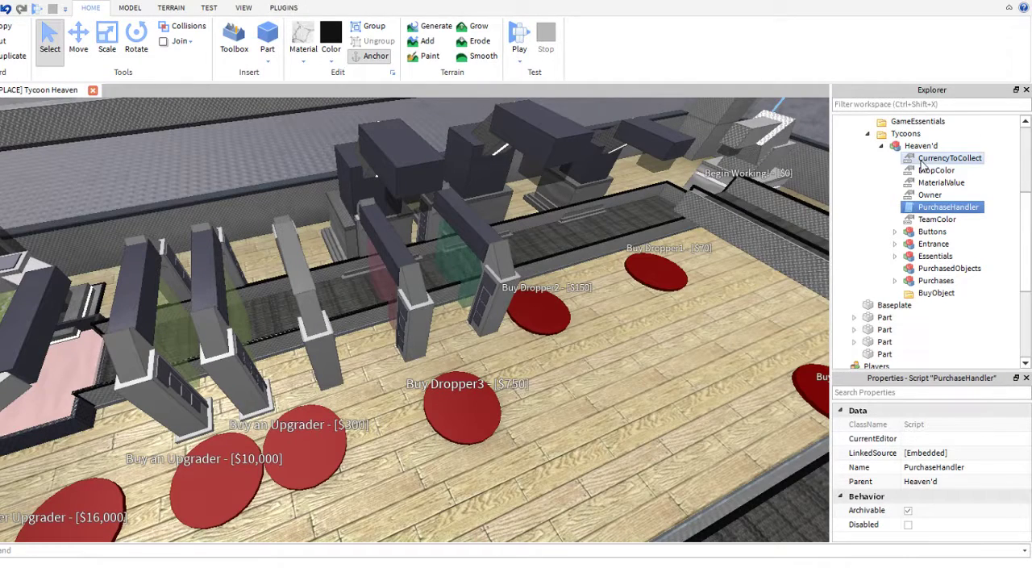
- Look through the Buttons and Entrance models, and open and close the GateControl script of the Touch to claim! model
click(894, 232)
scroll(931, 237, down, 1)
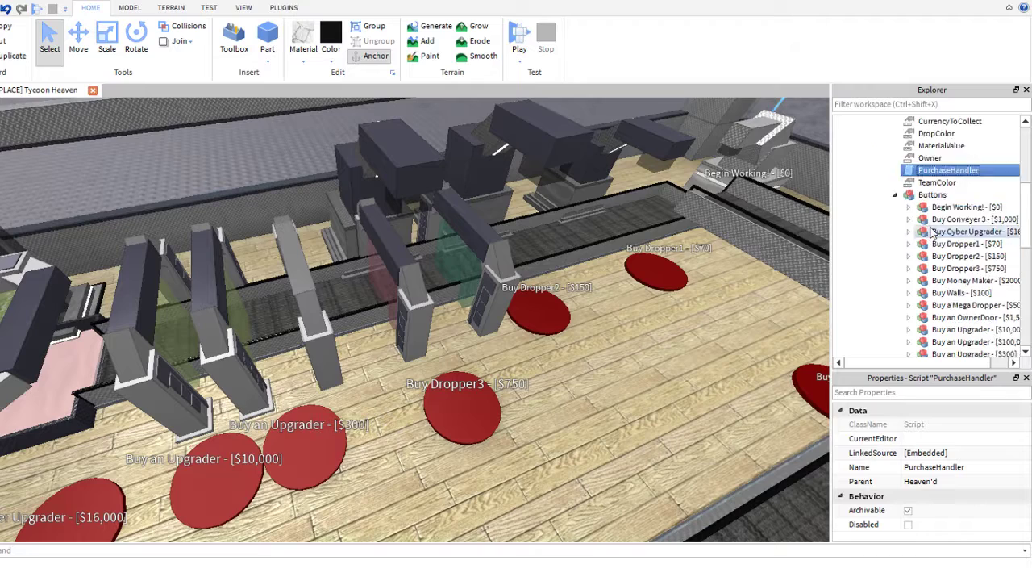
scroll(931, 238, up, 1)
click(894, 231)
click(895, 244)
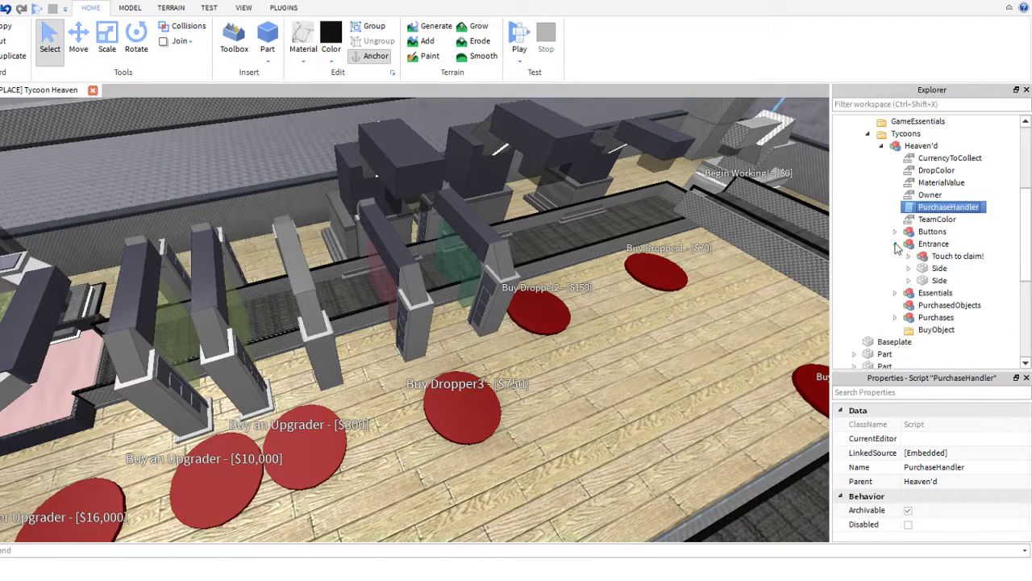
click(908, 256)
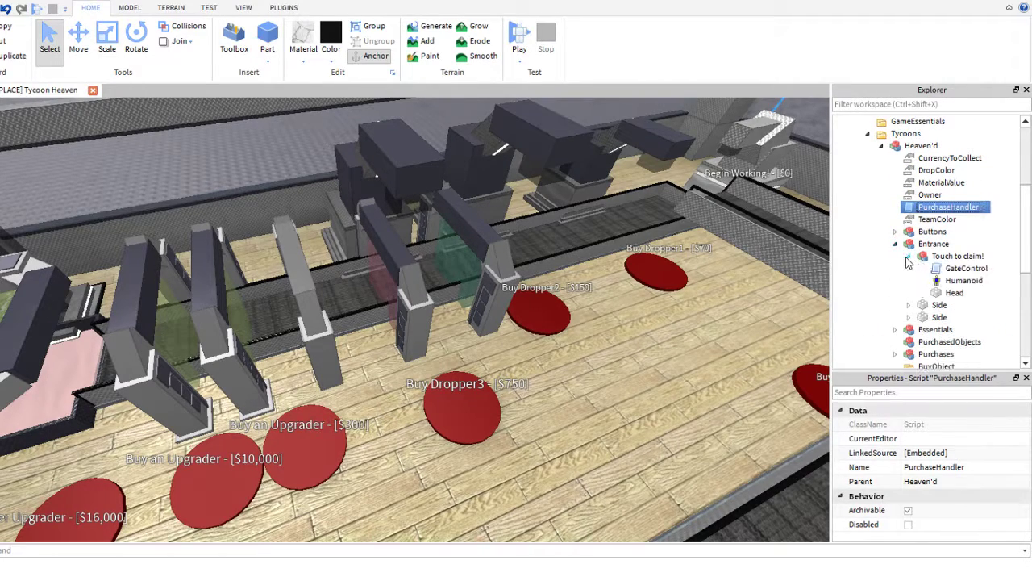
double_click(967, 268)
click(160, 91)
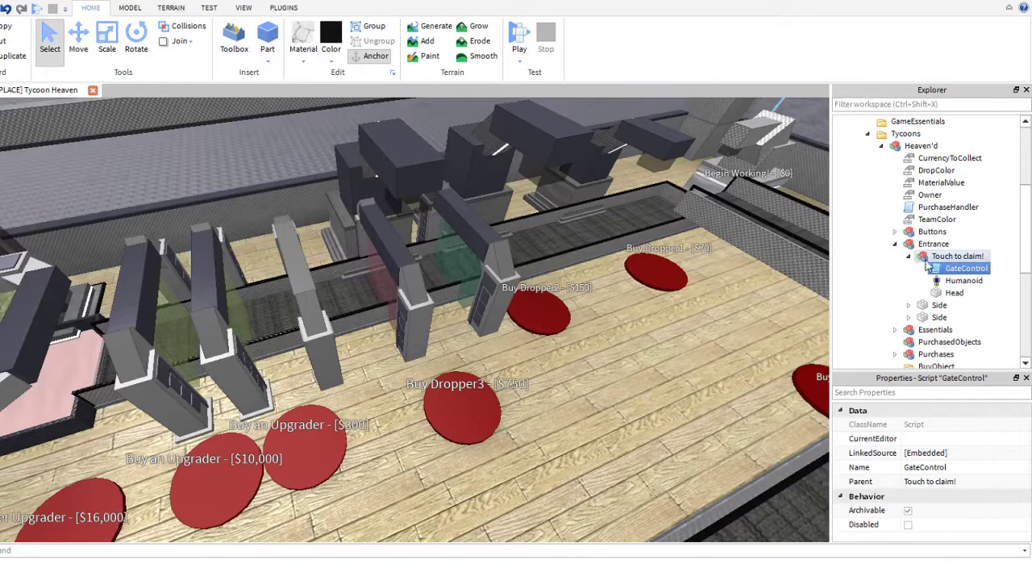
- Collapse the Entrance model, inspect CollectorParts and Conveyer in Essentials, and collapse them again
click(895, 243)
click(894, 255)
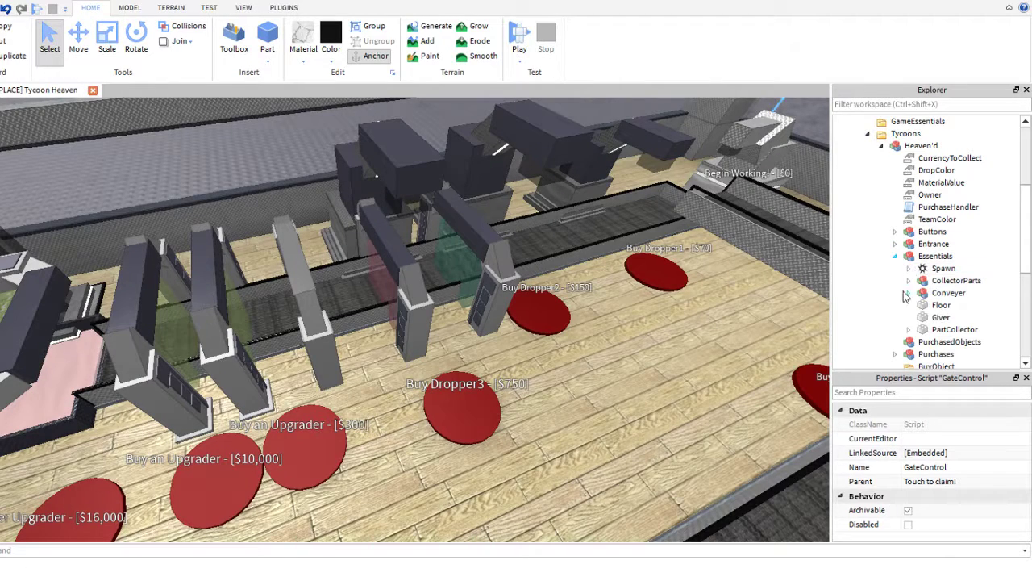
click(908, 293)
click(908, 280)
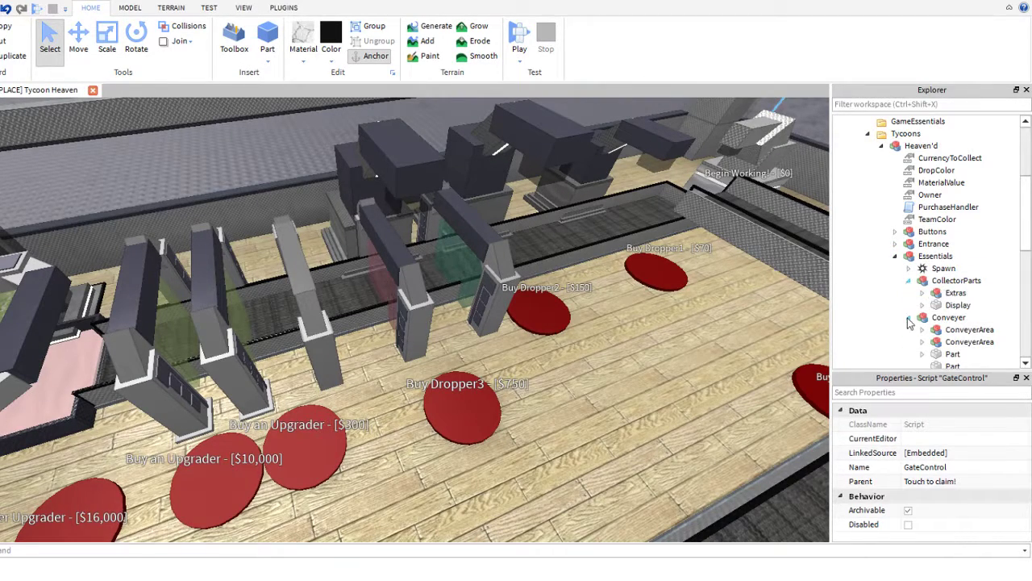
click(908, 317)
click(909, 281)
click(894, 256)
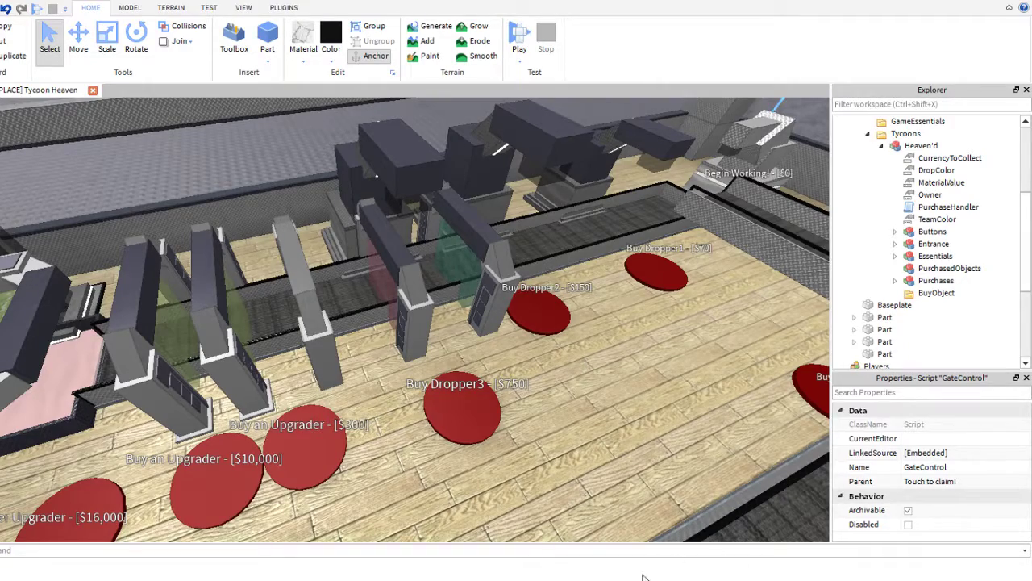
- Examine the tycoon's upgraders, droppers and purchase buttons from several viewpoints
right_drag(410, 346, 414, 346)
scroll(414, 345, down, 5)
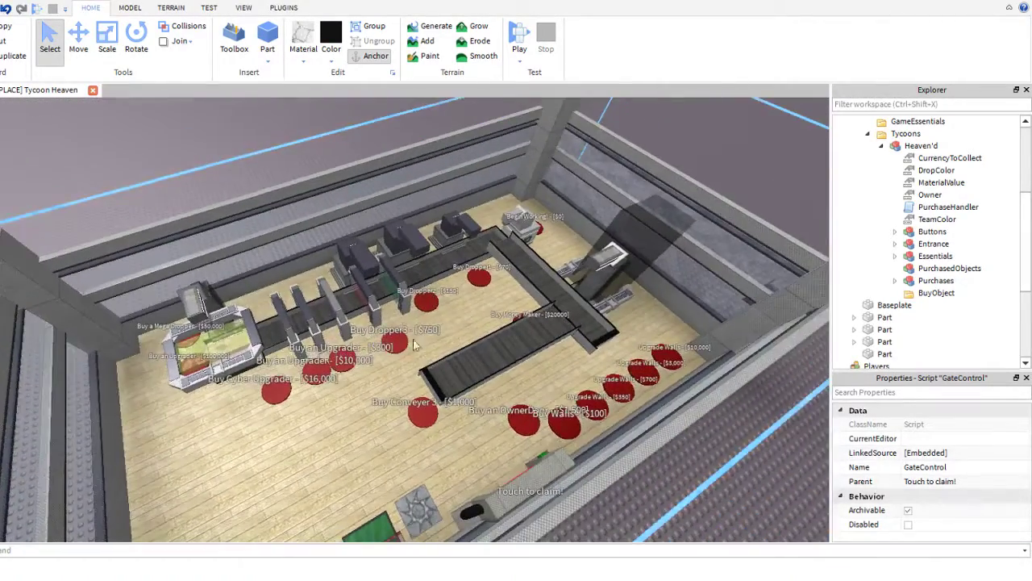
scroll(414, 346, up, 10)
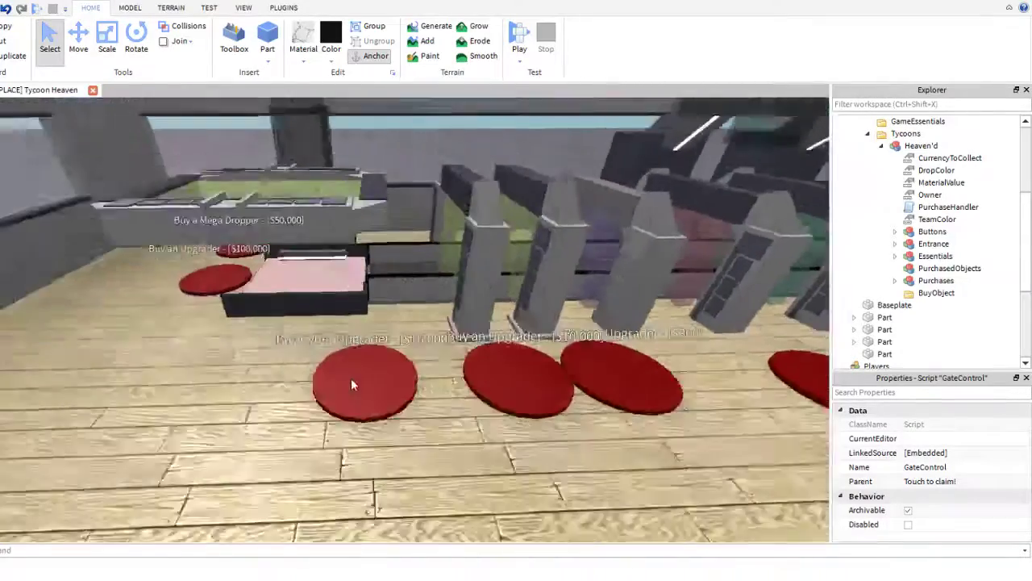
scroll(350, 379, down, 2)
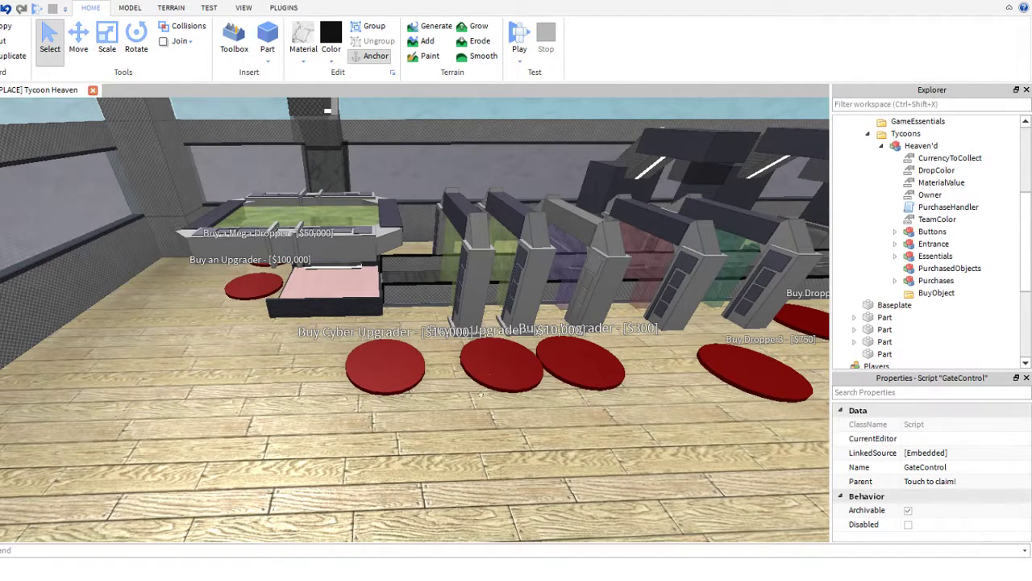
right_drag(482, 394, 499, 280)
key(s)
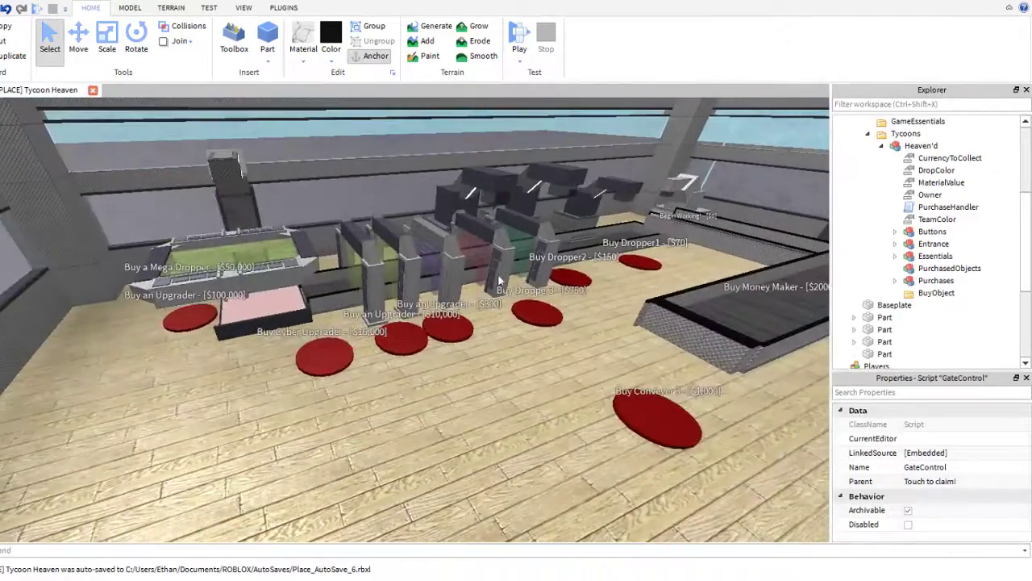
key(w)
key(a)
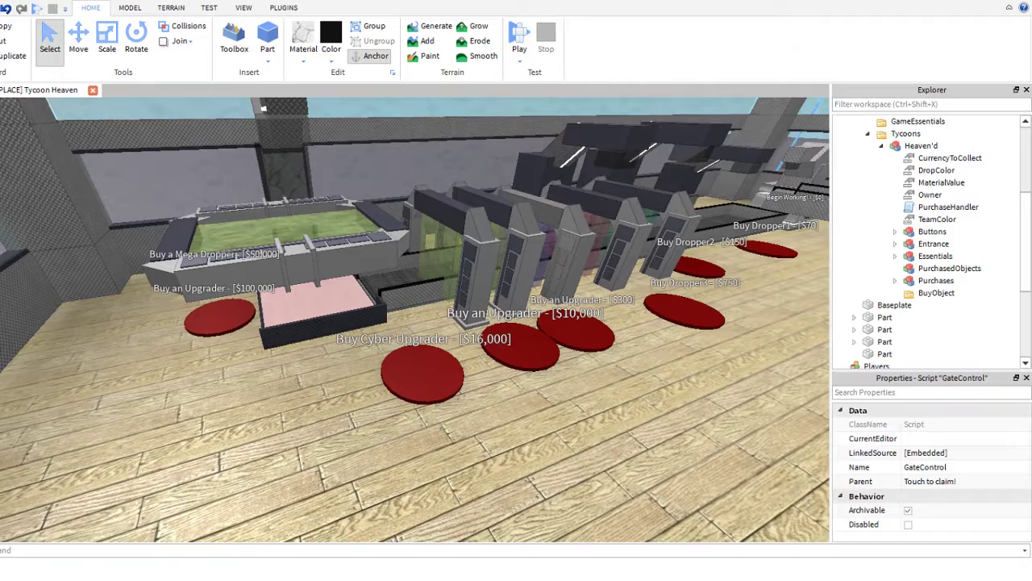
right_drag(420, 383, 569, 287)
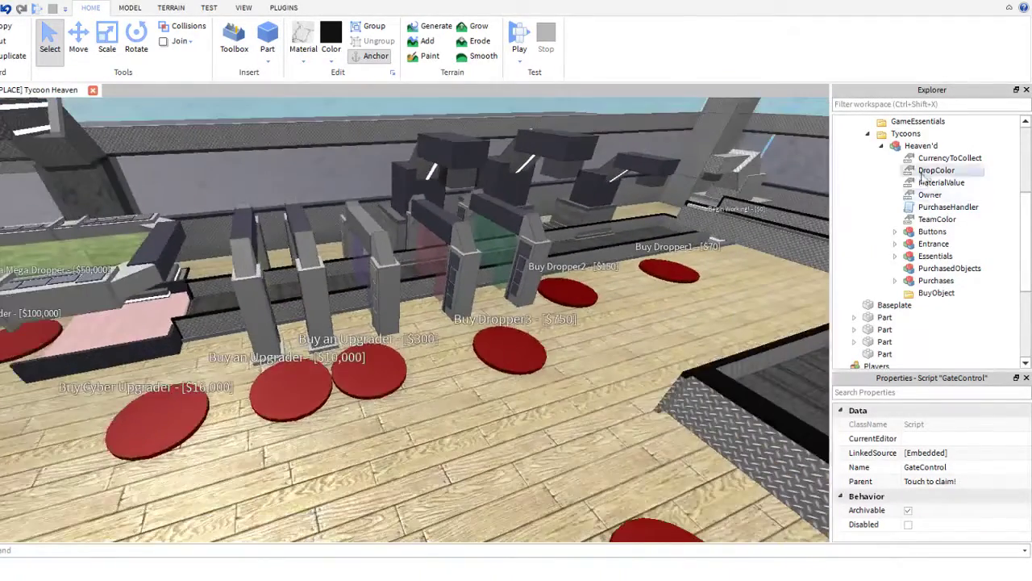
- Look through the Buttons, Entrance and Essentials models of the Heaven'd tycoon and expand its Purchases model
click(895, 232)
click(895, 231)
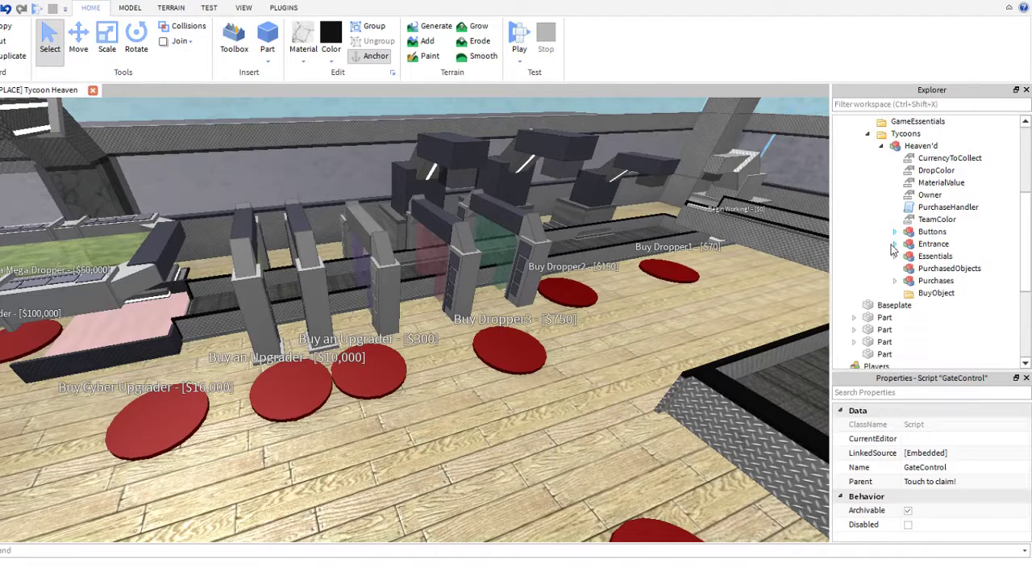
click(894, 243)
click(894, 244)
click(894, 256)
click(894, 256)
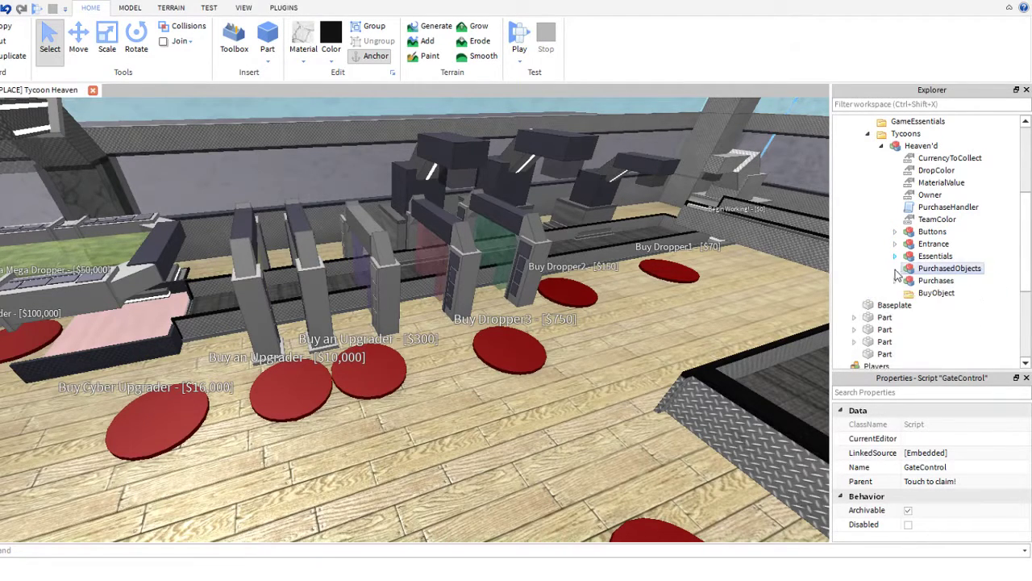
click(894, 280)
- Set Money.Value to 10000000 in the owner branch of PurchaseHandler's Player Touched Collector section, and close the script
double_click(948, 207)
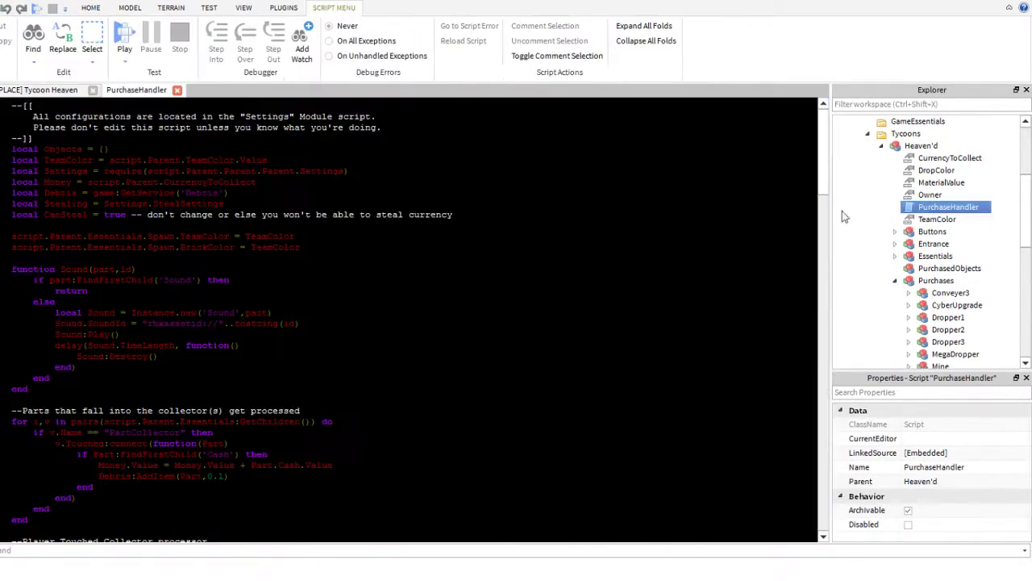
scroll(191, 230, down, 6)
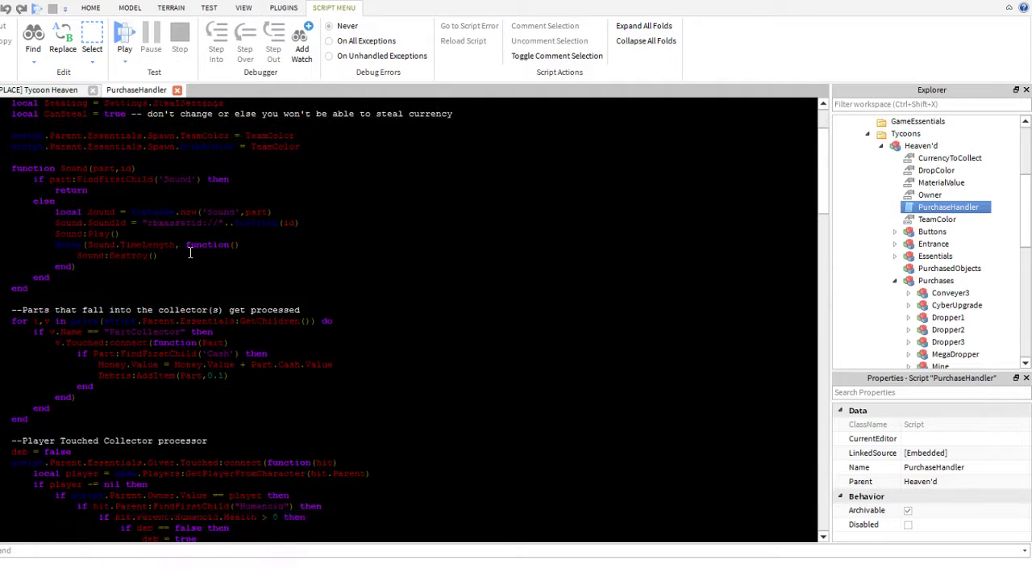
scroll(191, 248, down, 4)
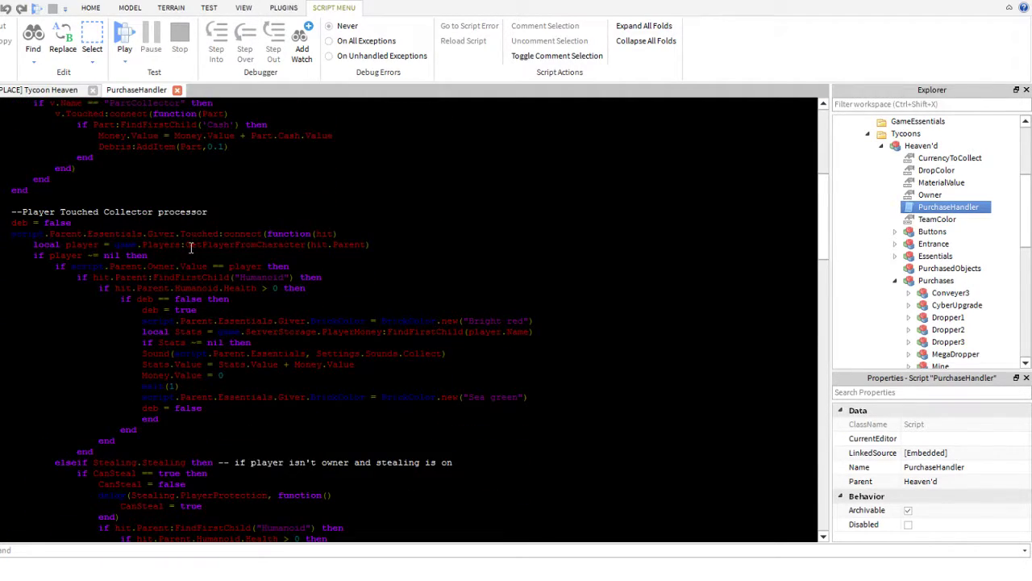
scroll(250, 392, down, 2)
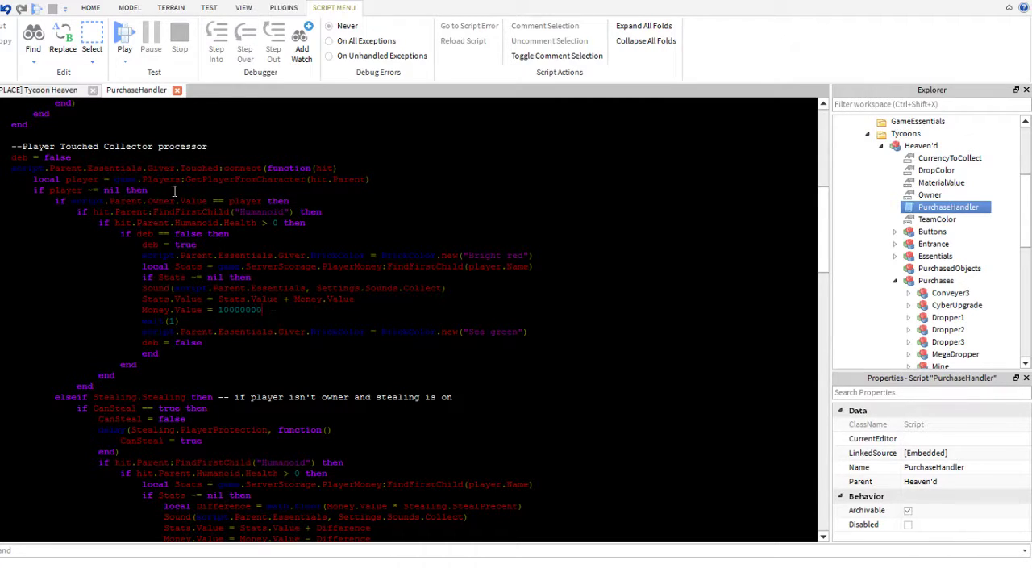
click(176, 91)
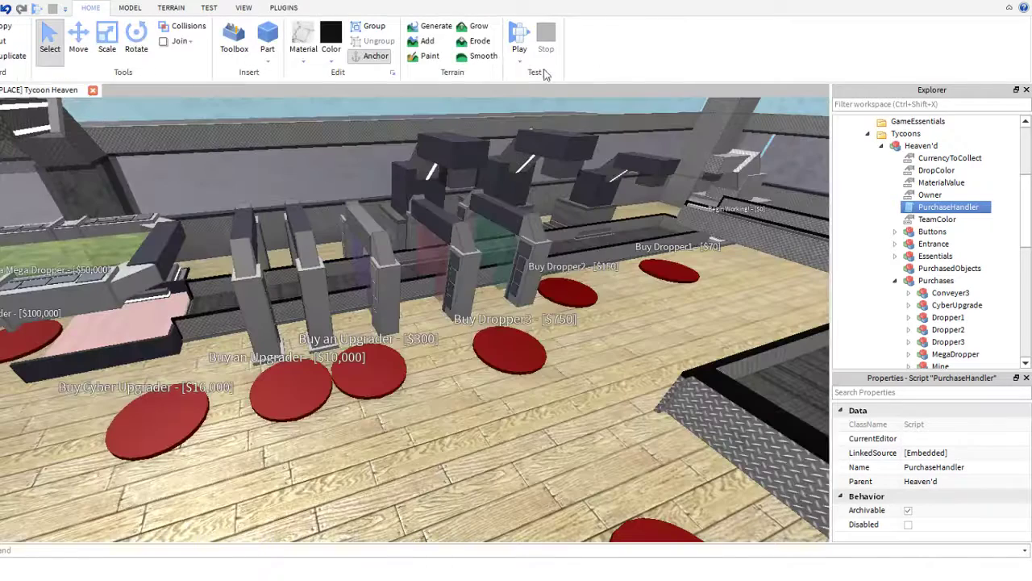
- Play test the game by claiming the tycoon at its gate and running across its floor, and stop the test
click(520, 44)
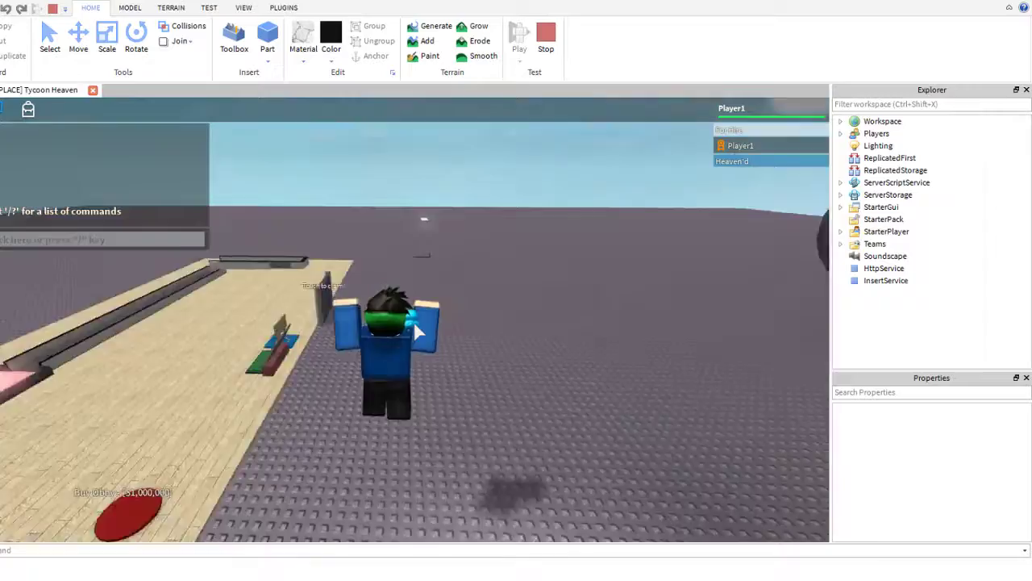
right_drag(413, 325, 414, 324)
key(w)
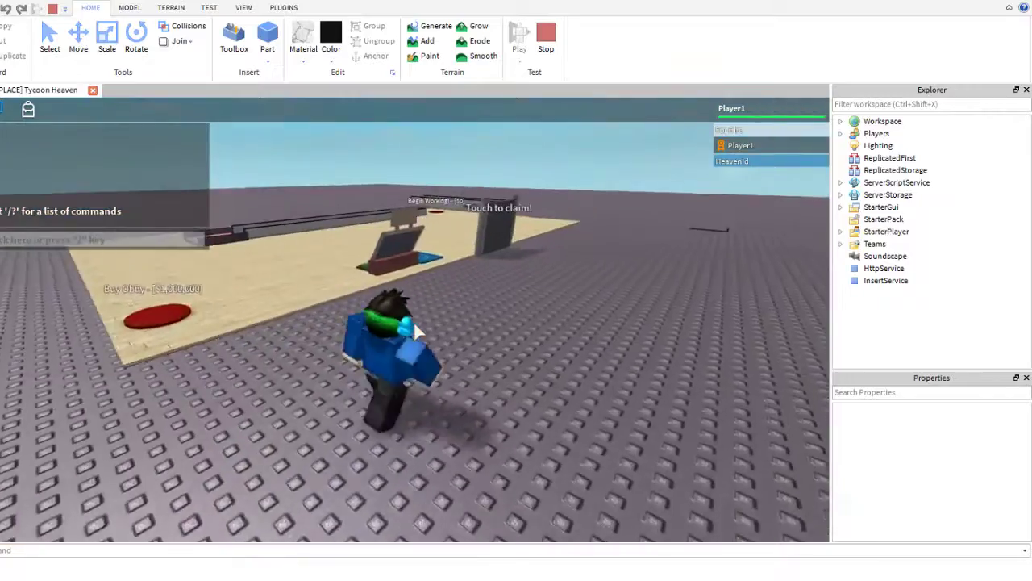
scroll(414, 324, down, 3)
scroll(414, 324, up, 4)
key(w)
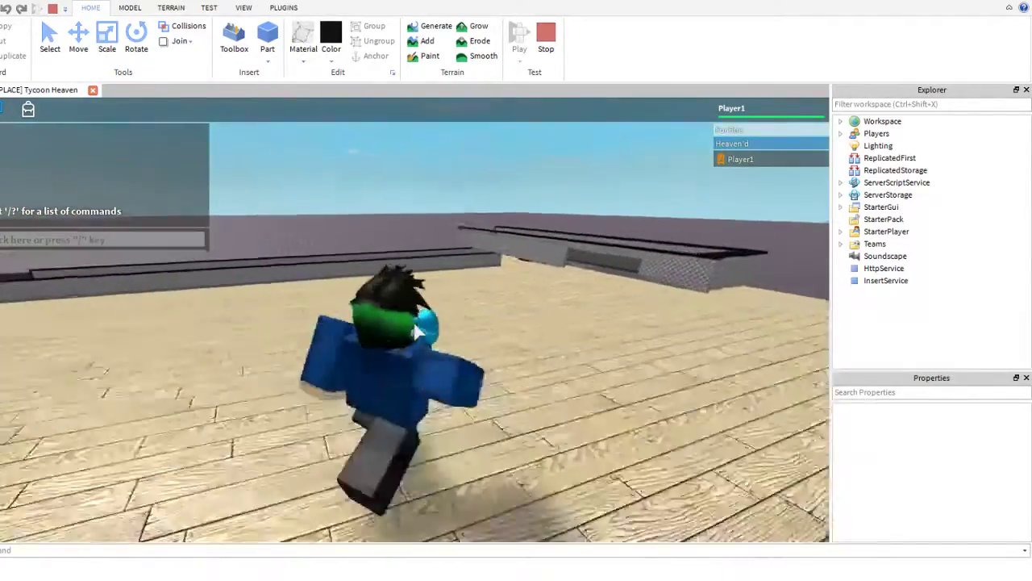
scroll(416, 332, down, 4)
key(w)
right_drag(417, 331, 417, 332)
click(545, 45)
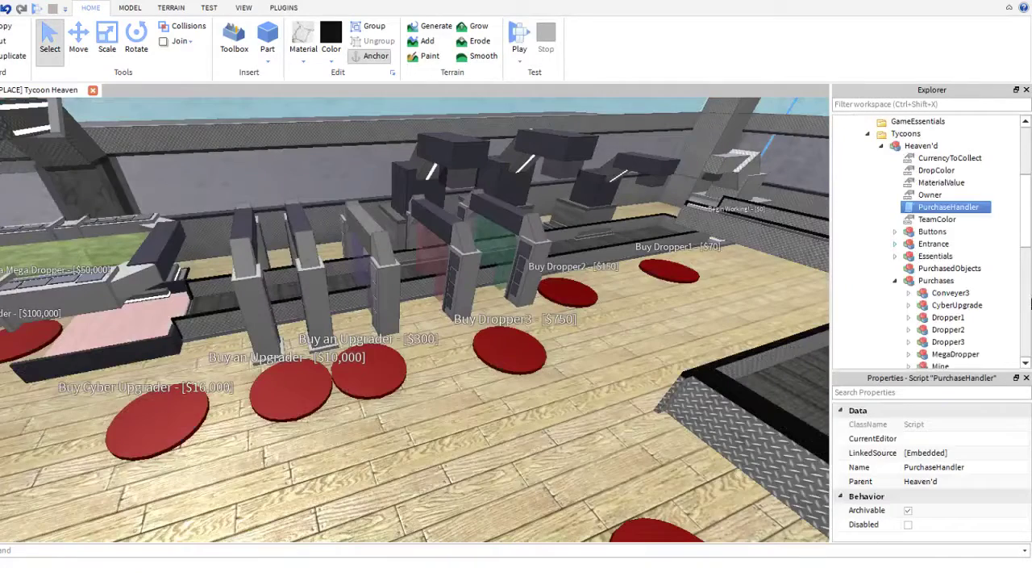
- Set Money.Value back to 0 in the owner branch of PurchaseHandler's Player Touched Collector section, and close the script
double_click(945, 207)
scroll(231, 347, down, 13)
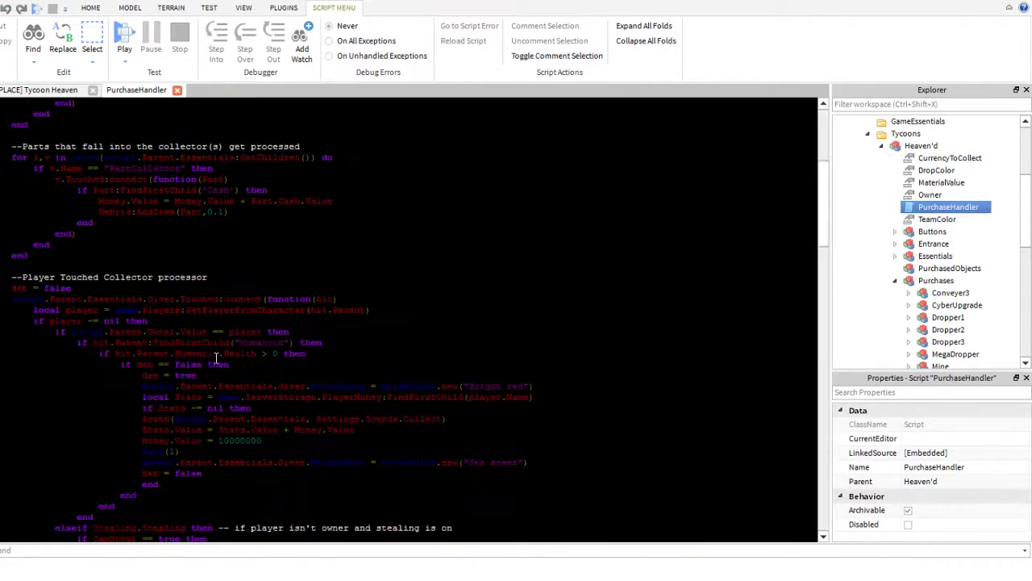
drag(255, 276, 224, 281)
text(0)
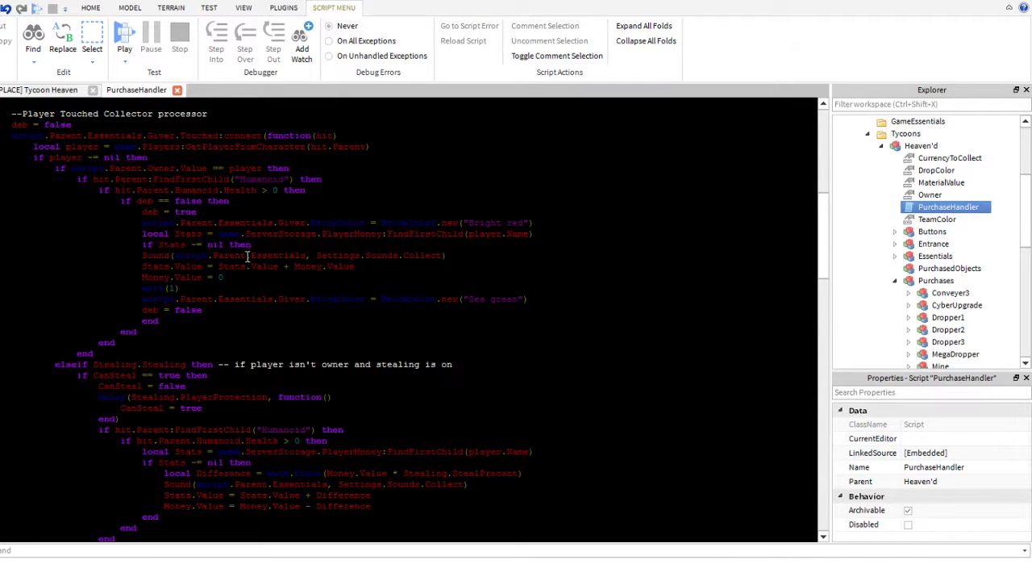
scroll(285, 318, down, 8)
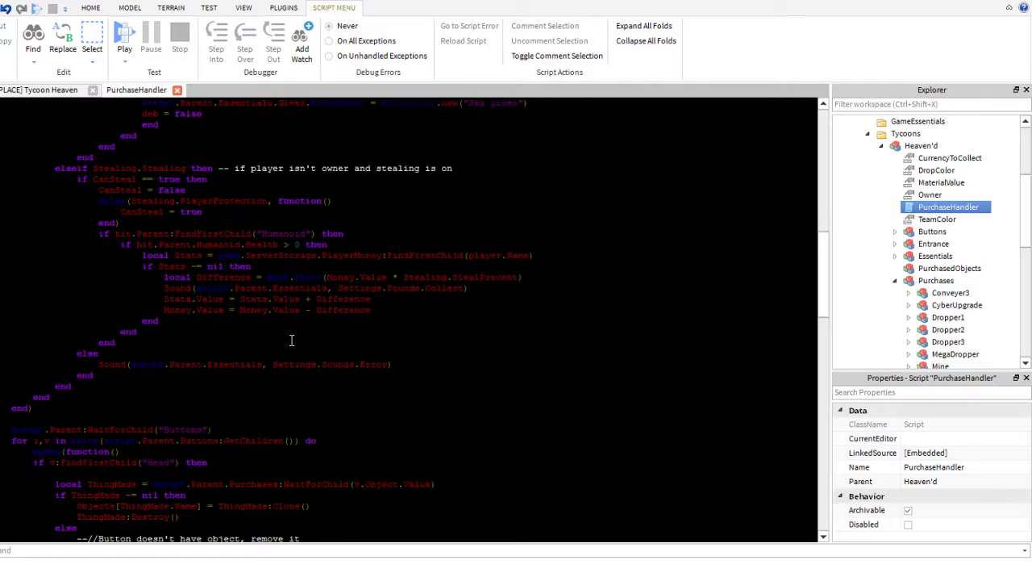
click(177, 90)
- Collapse the Tycoon model and insert a new script directly into Workspace
scroll(942, 168, up, 5)
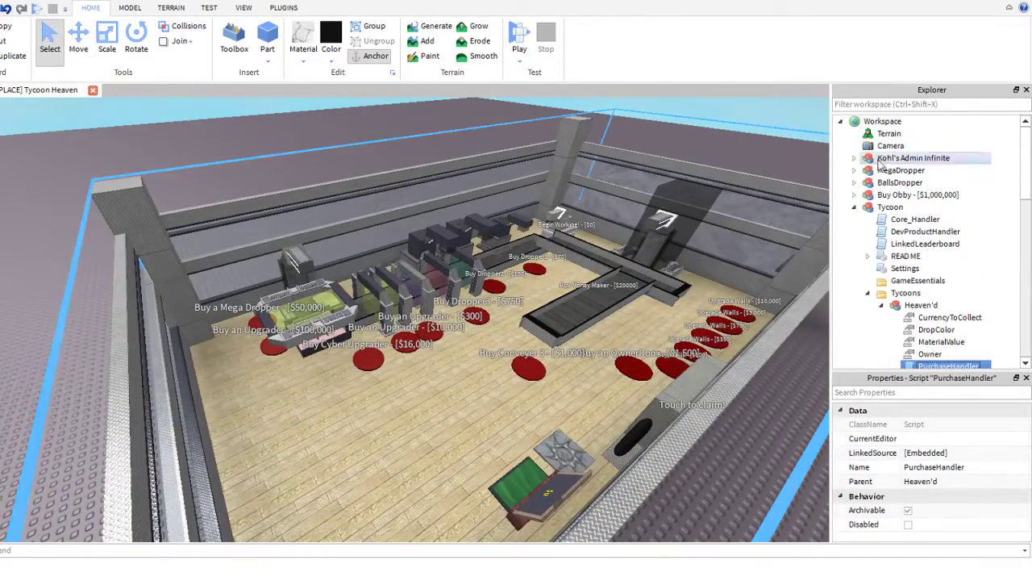
click(868, 293)
click(854, 207)
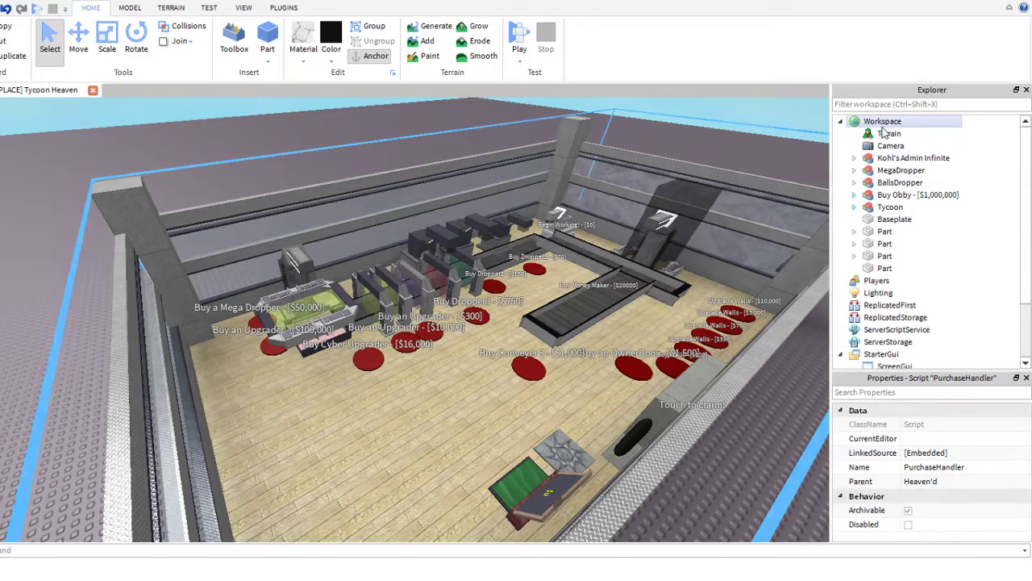
click(882, 121)
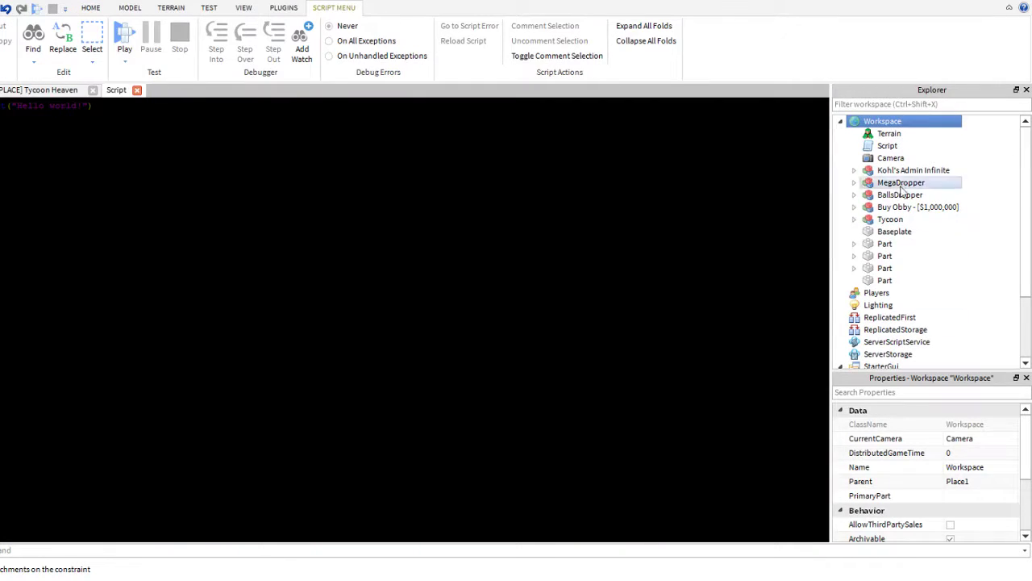
- Rename the new script in Workspace as TraderScript
click(887, 146)
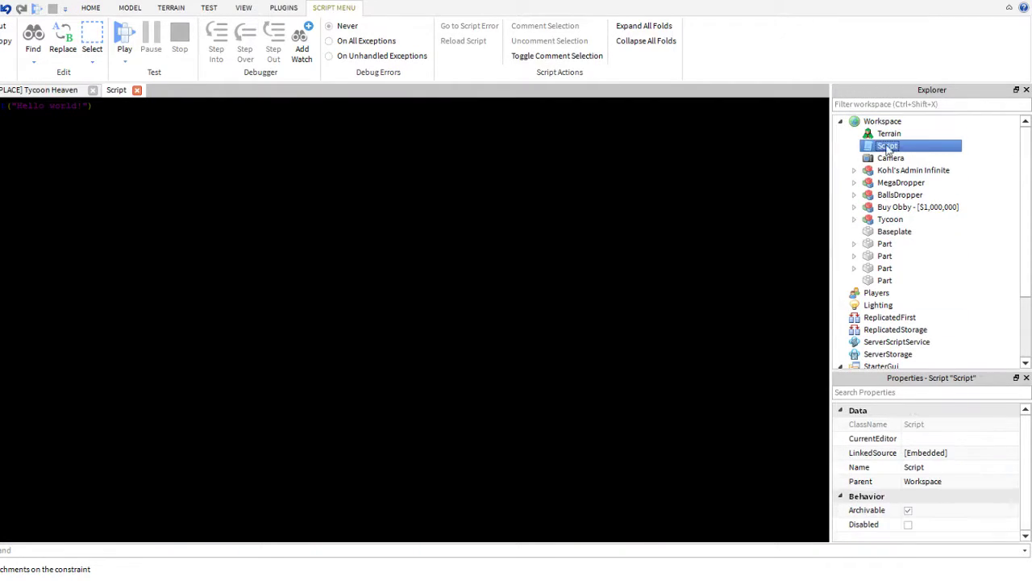
click(927, 468)
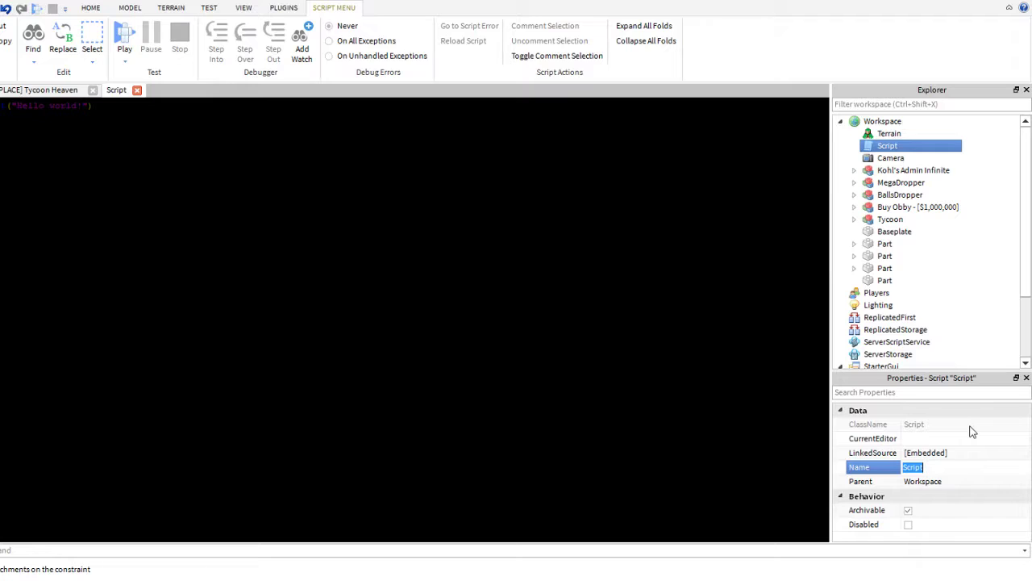
key(BackSpace)
text(TraderScript)
key(Return)
- Delete the default Hello world! code from TraderScript
click(137, 226)
key(ctrl+a)
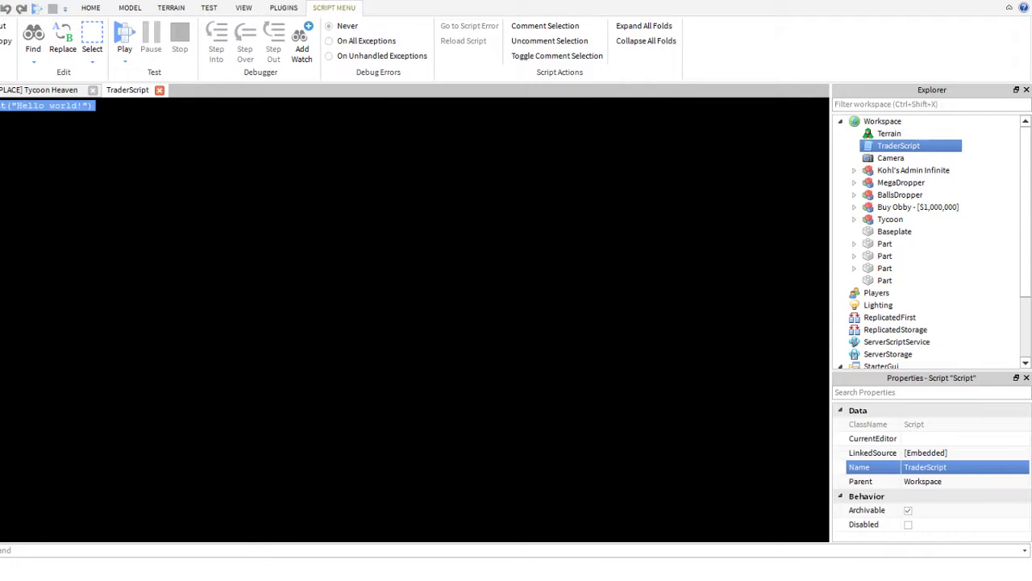
key(BackSpace)
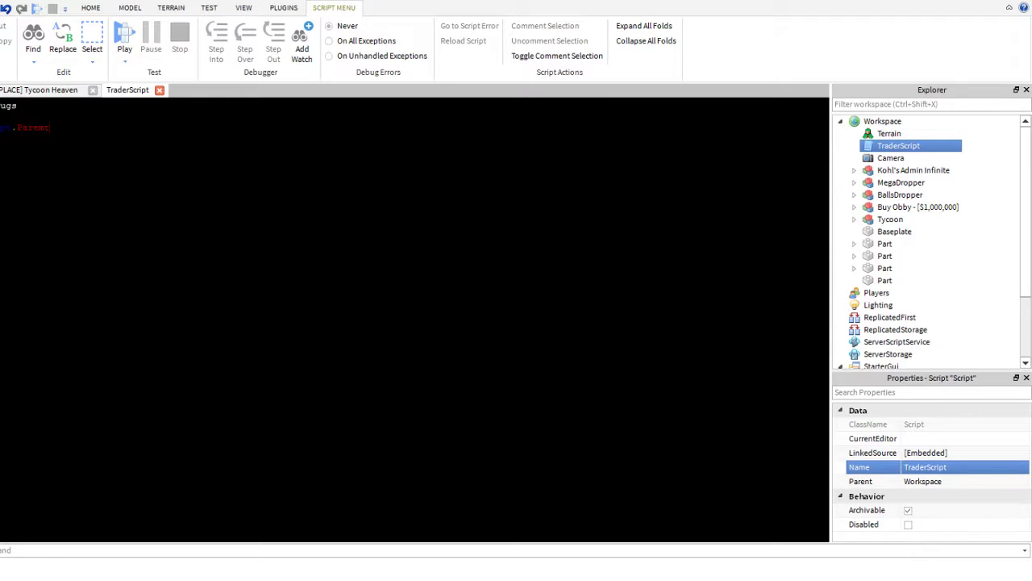
- Write a Parent:Destroy() line and a Parent.Trader reference in TraderScript, and close the script
key(BackSpace)
text(nnect)
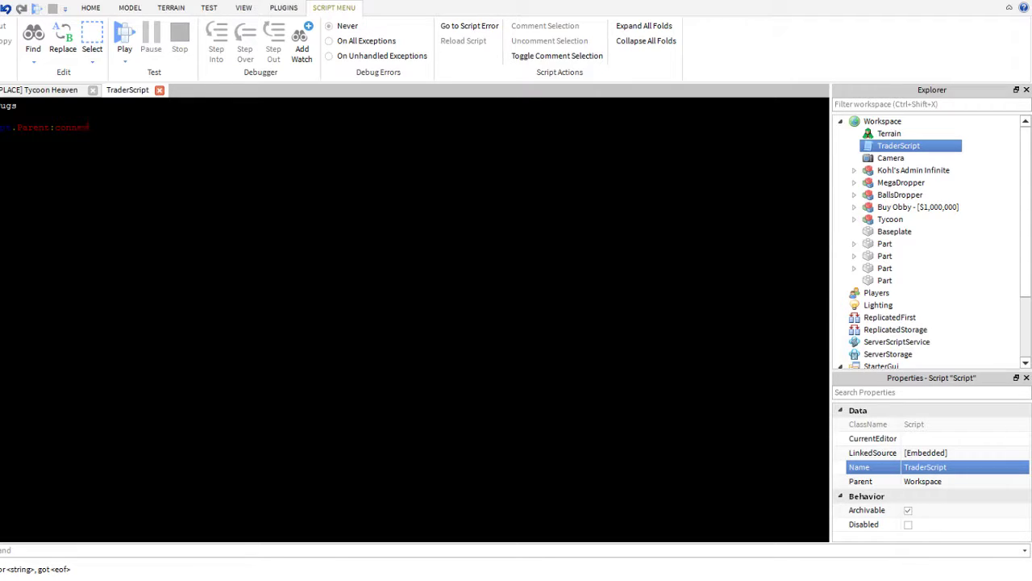
key(BackSpace)
text(Destroy())
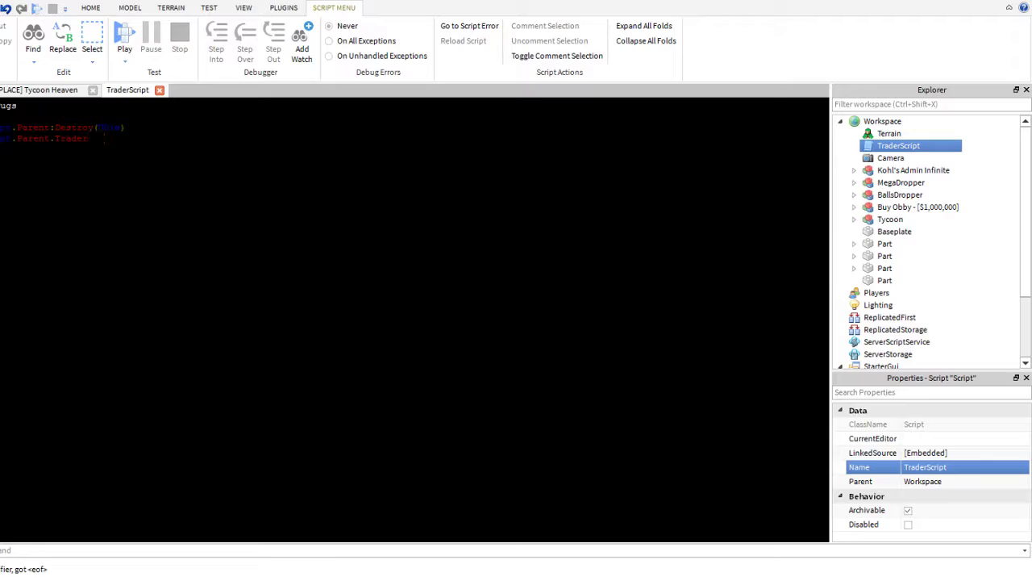
click(159, 89)
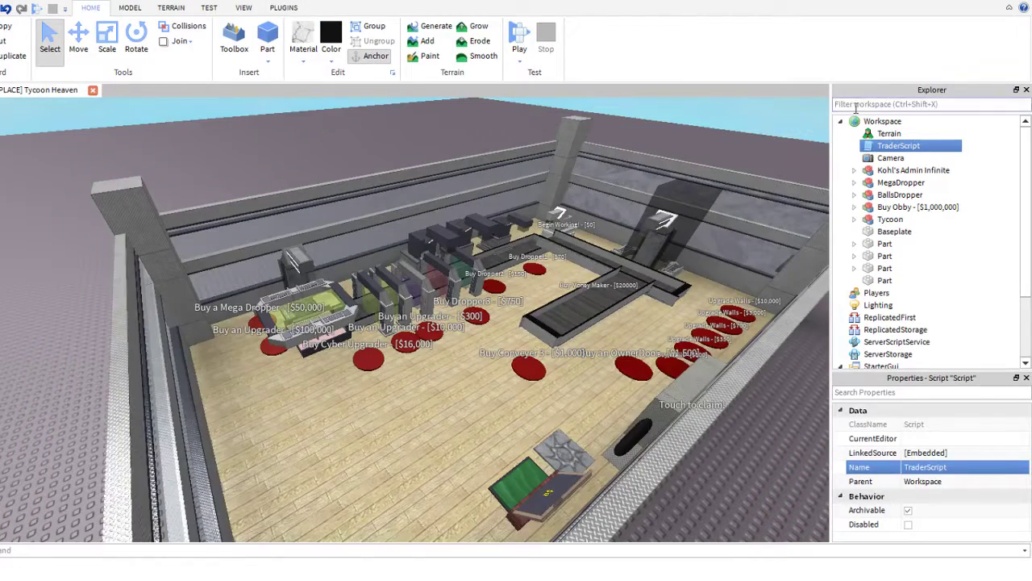
click(840, 122)
right_drag(437, 155, 710, 147)
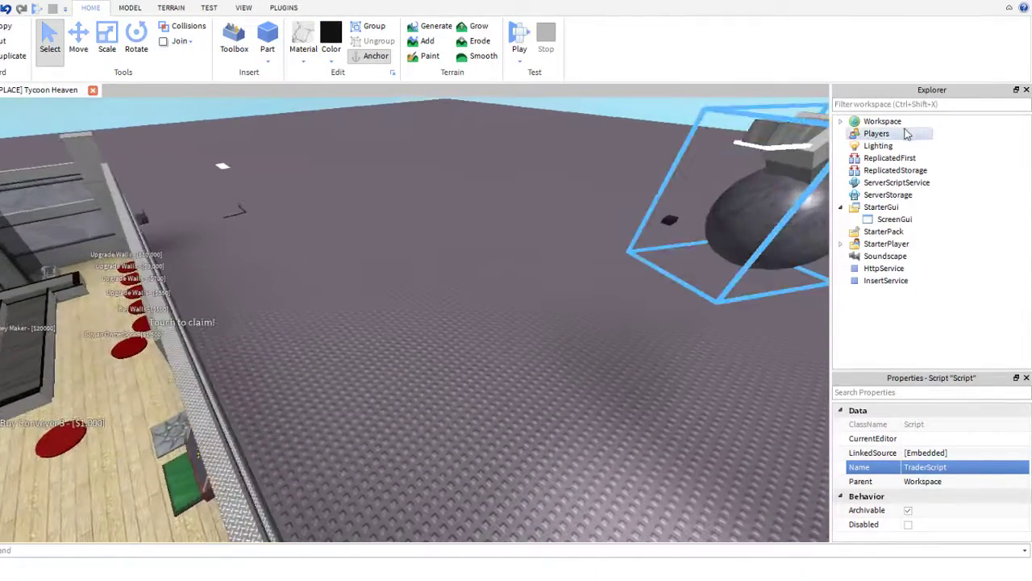
click(887, 122)
double_click(897, 122)
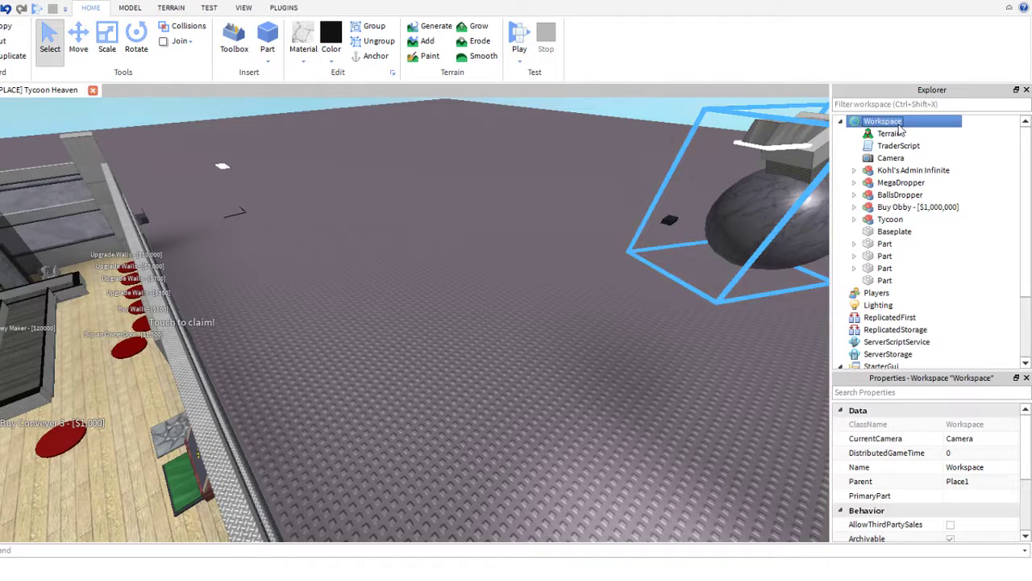
- Open the Toolbox and switch its category to replace the Miner's Haven results
click(234, 36)
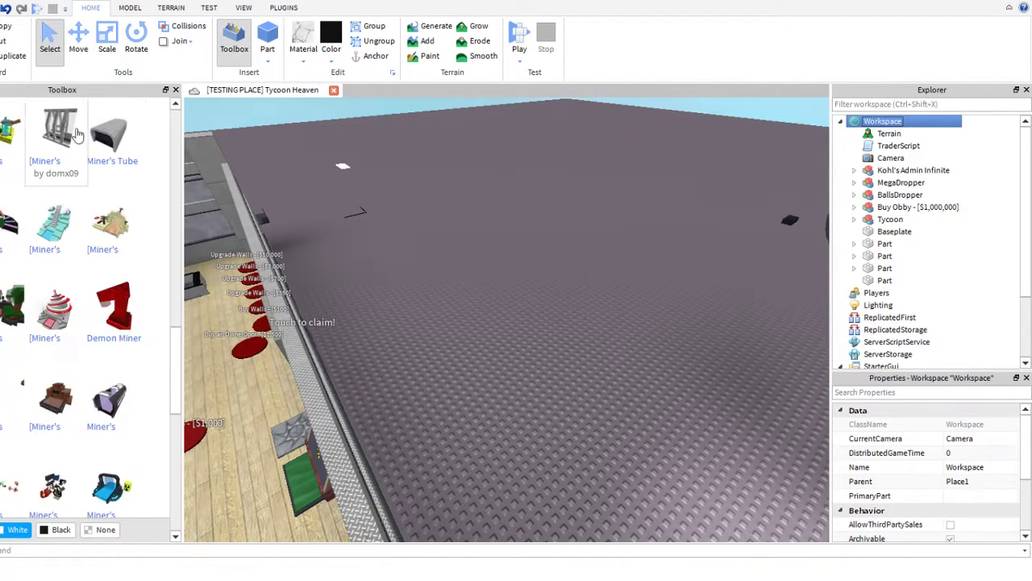
scroll(76, 134, up, 6)
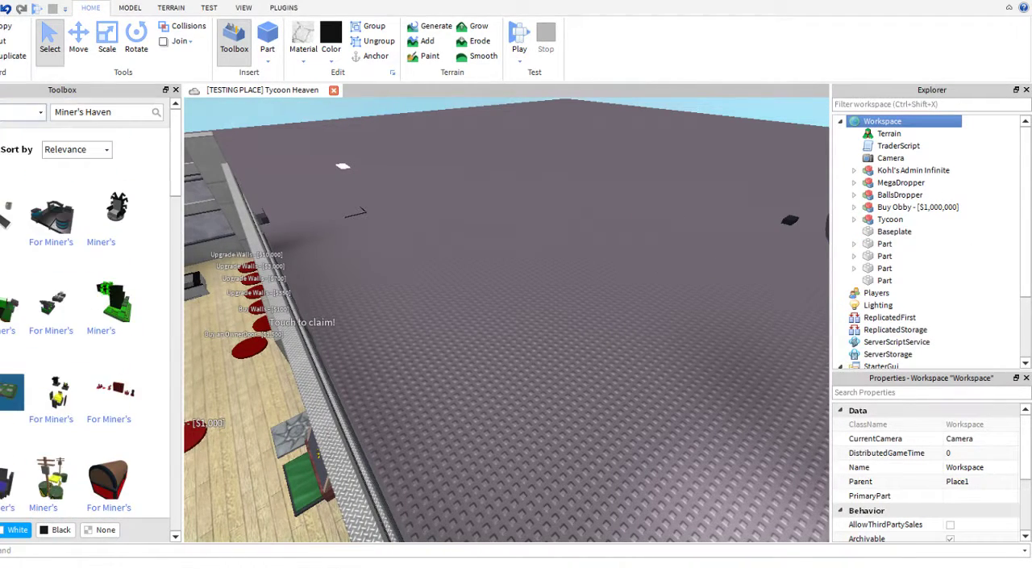
click(6, 112)
click(4, 151)
click(7, 112)
click(4, 128)
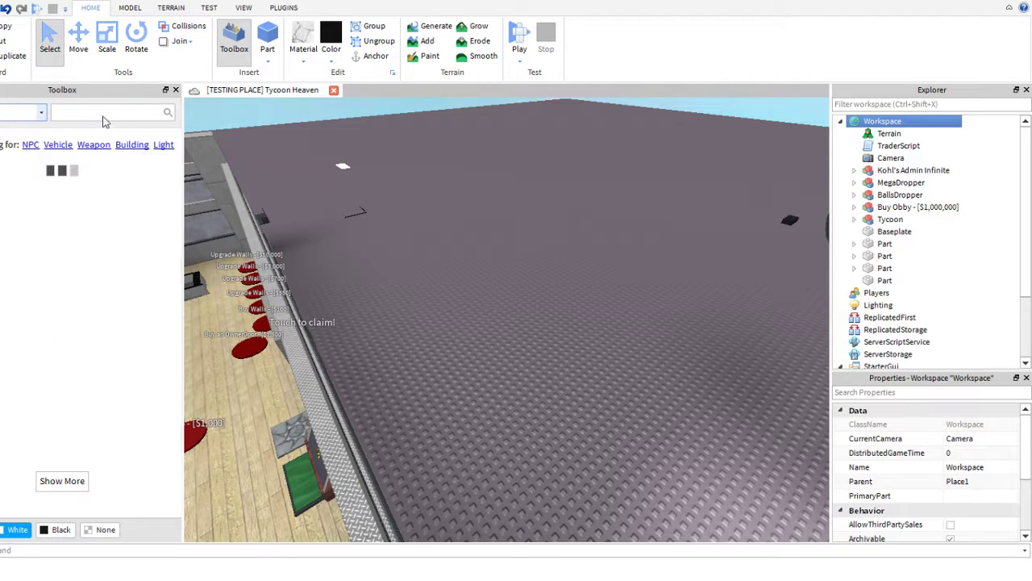
- Search the Toolbox for Trader and clear the search
text(Tra)
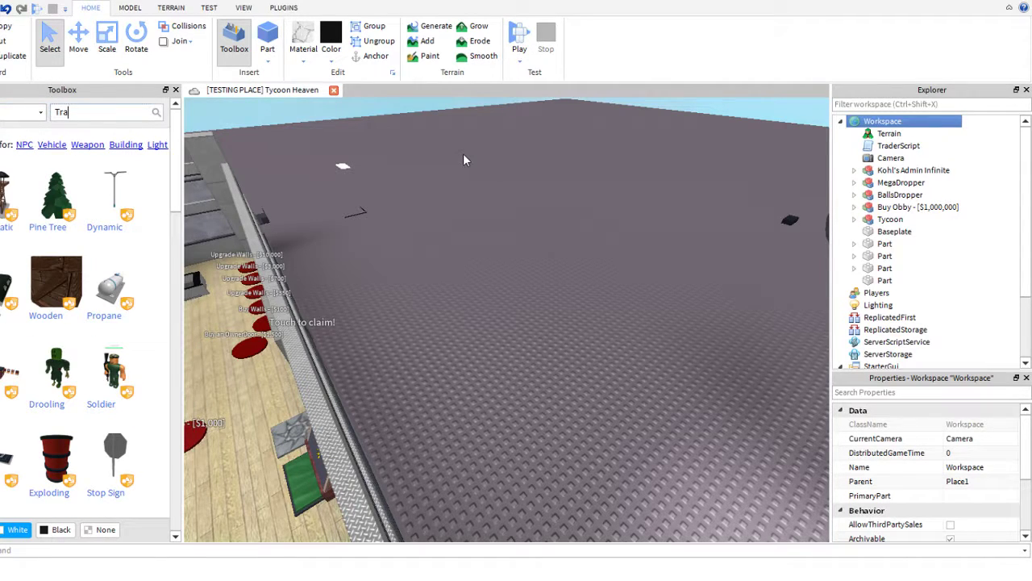
text(der)
key(Return)
key(ctrl+a)
key(BackSpace)
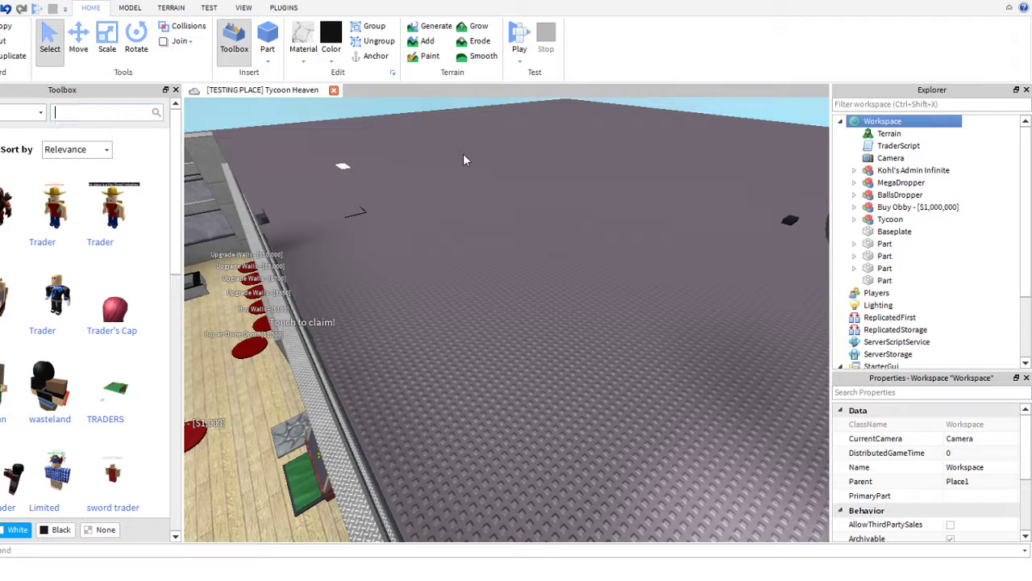
key(Return)
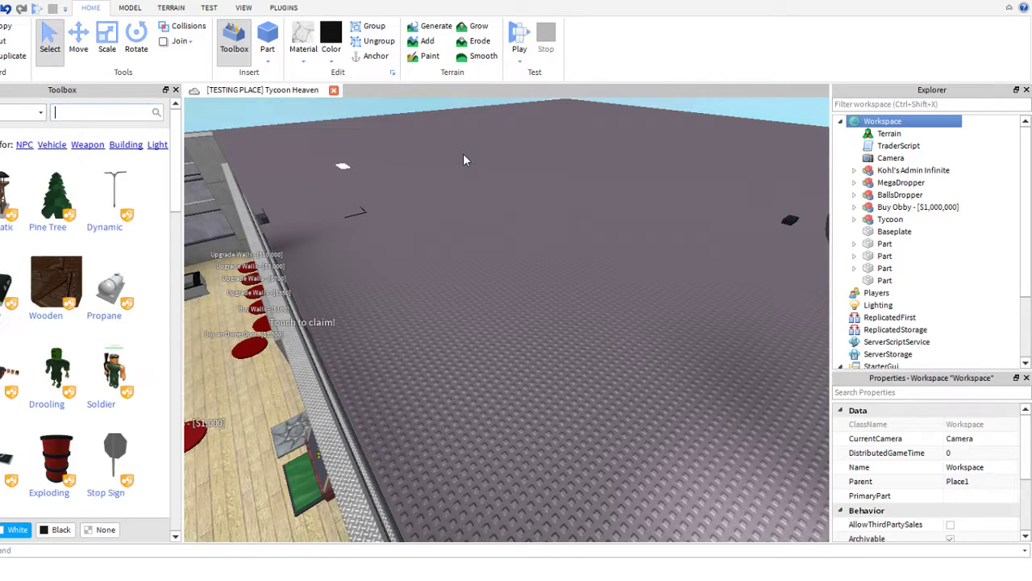
- Search the Toolbox for Roblox 2.0, insert the yellow character with brown shirt and green legs, and close the Toolbox
text(Roblox 2.0)
key(Return)
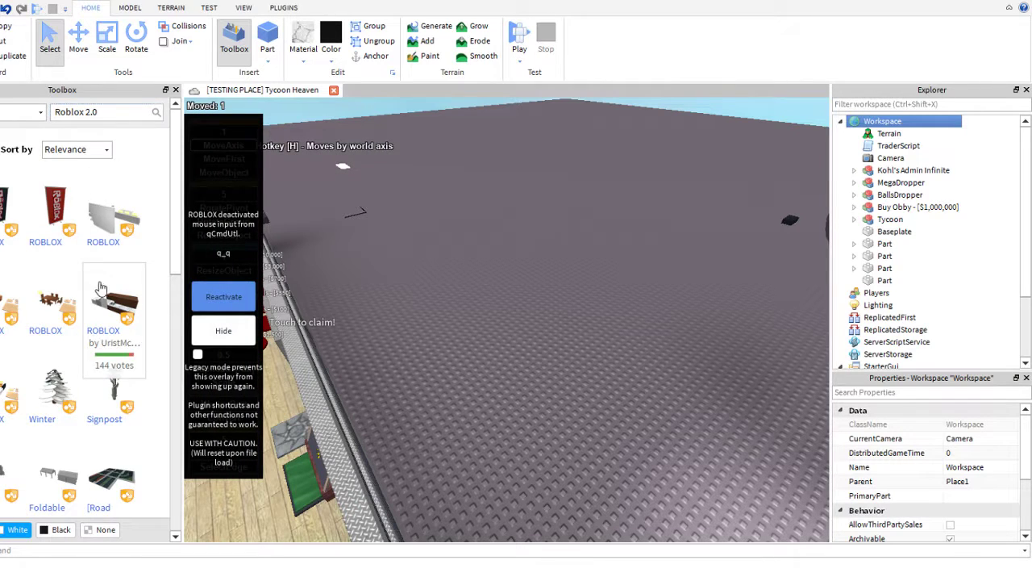
scroll(101, 306, down, 10)
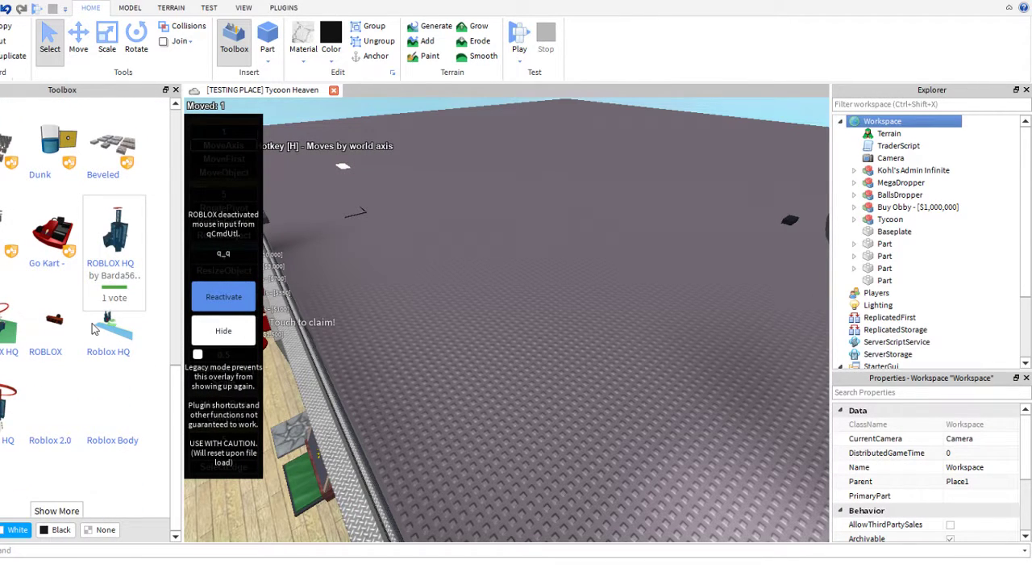
click(58, 510)
scroll(89, 379, down, 2)
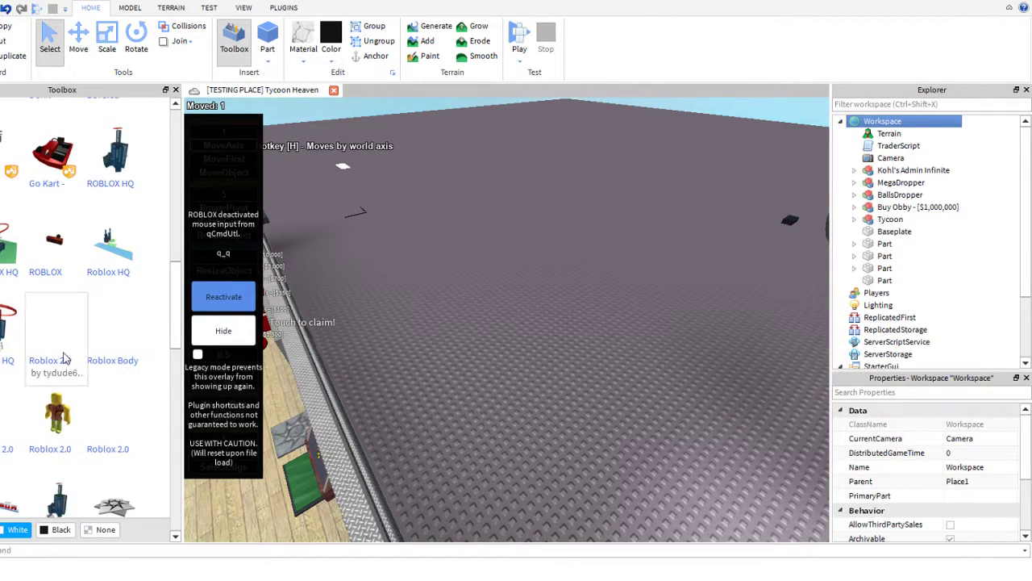
click(55, 413)
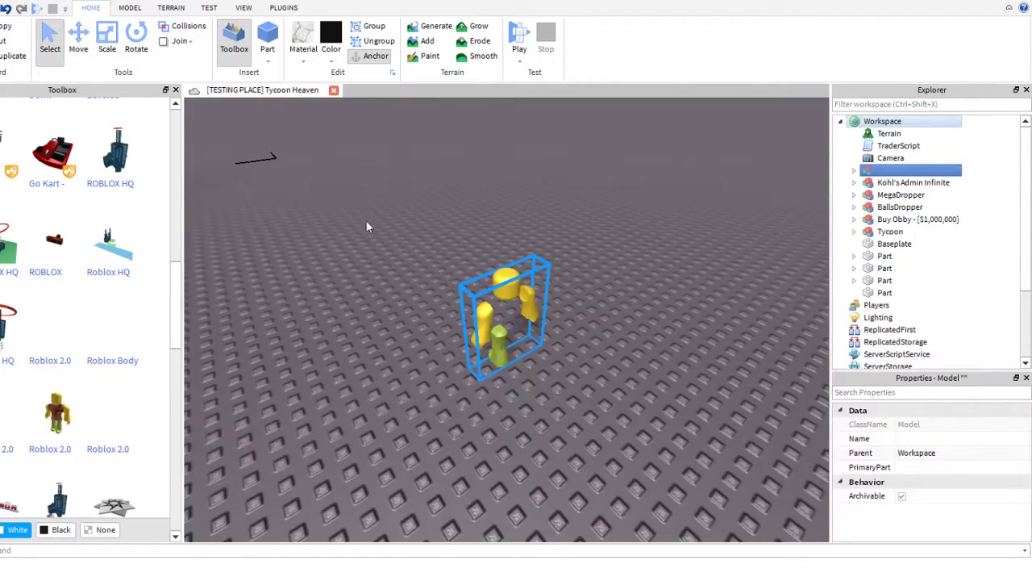
right_drag(367, 226, 546, 246)
scroll(546, 247, up, 3)
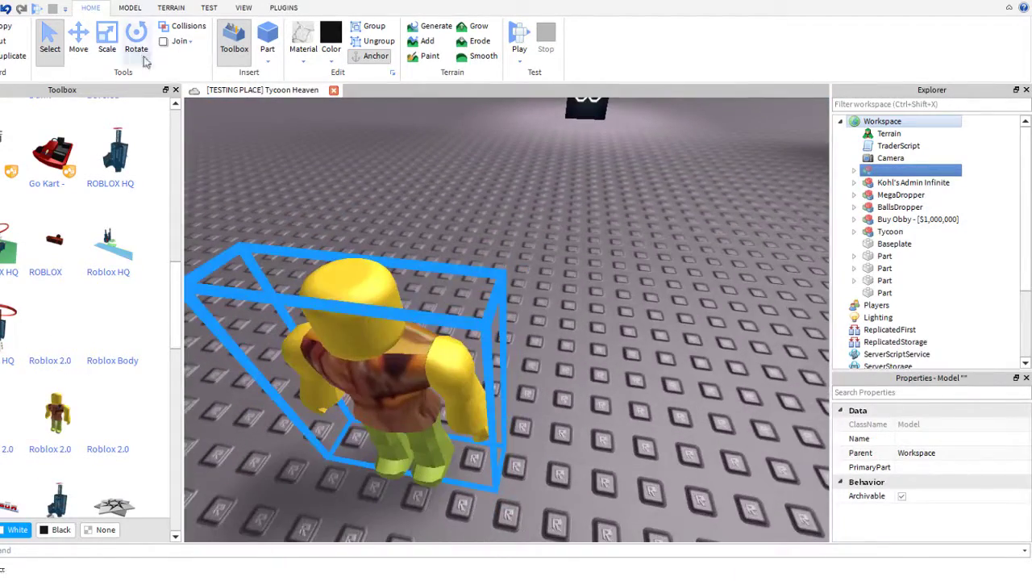
click(175, 90)
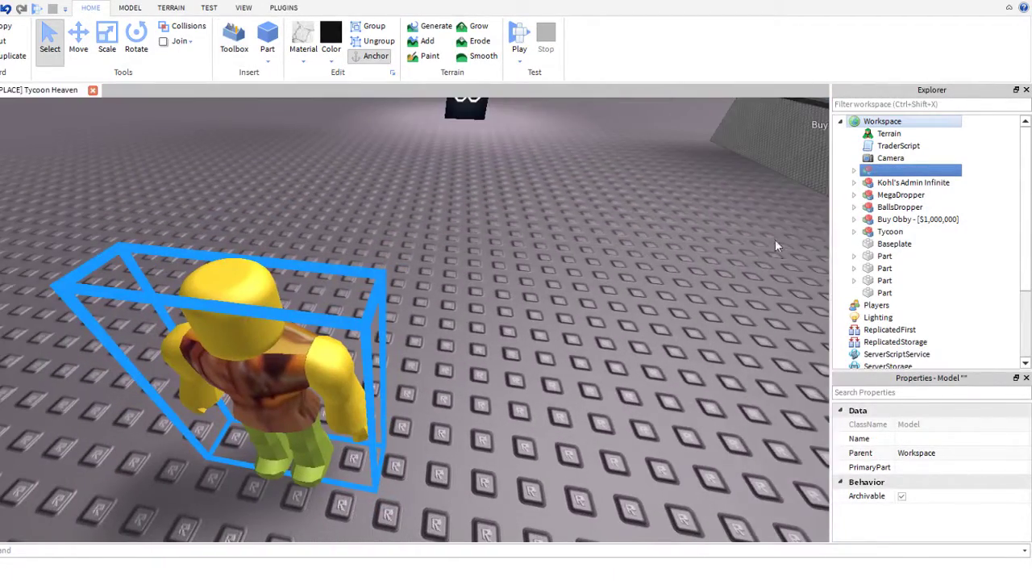
- Rename the inserted unnamed character model as Trader
click(914, 441)
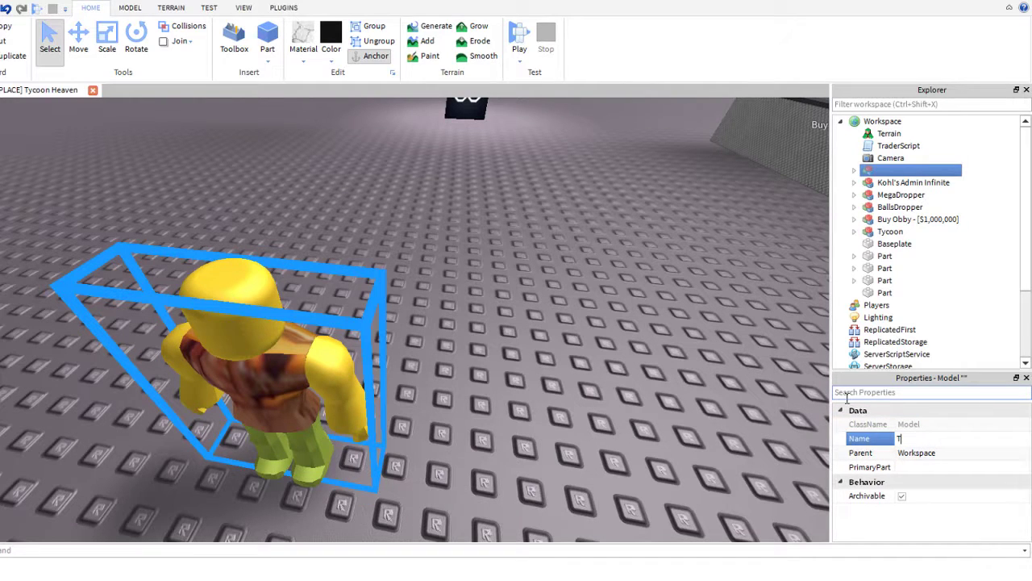
key(Return)
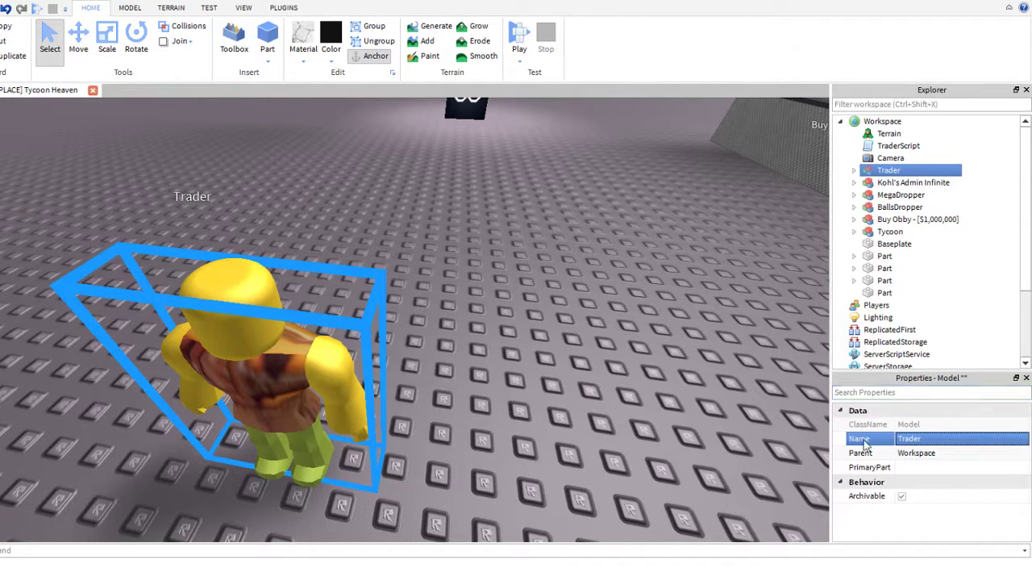
right_drag(405, 322, 405, 321)
key(s)
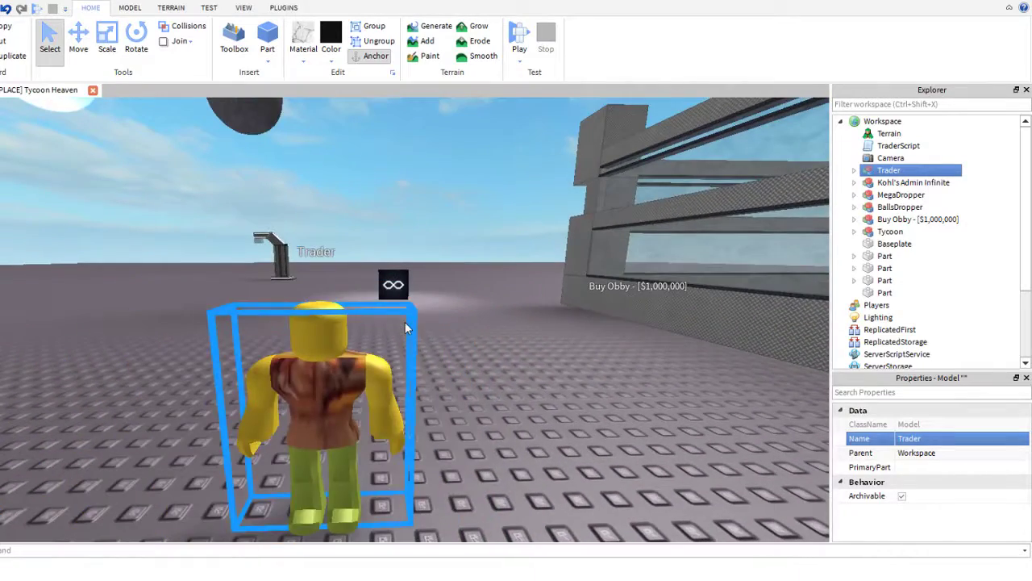
key(a)
key(d)
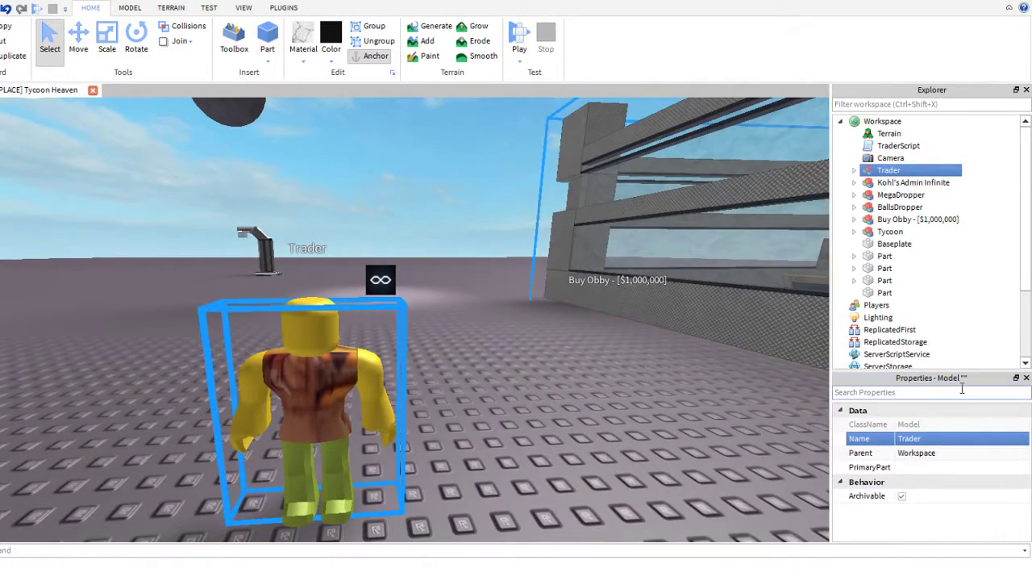
- Examine the Trader model's child parts and the properties of its Humanoid and Head
click(854, 170)
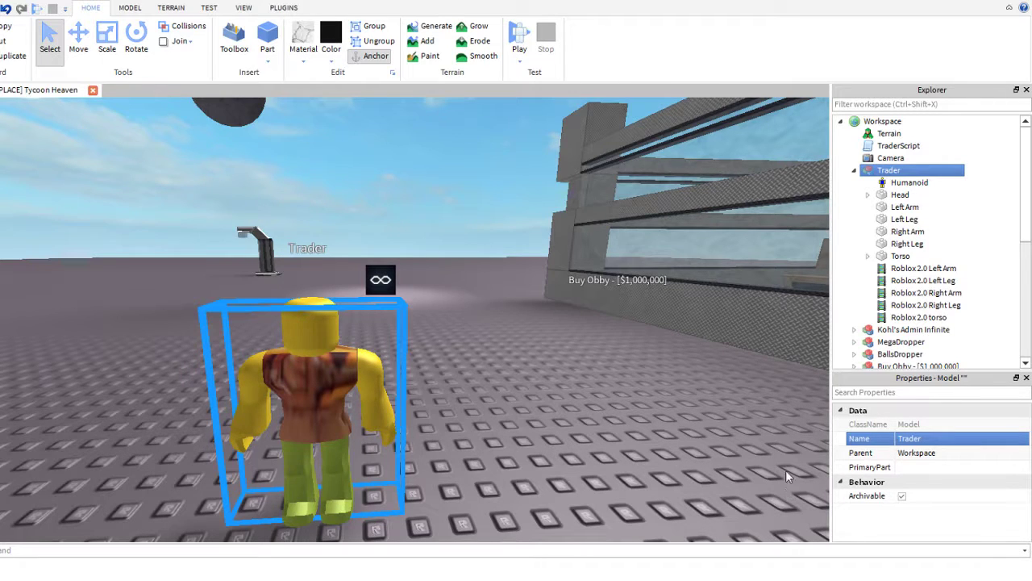
click(139, 186)
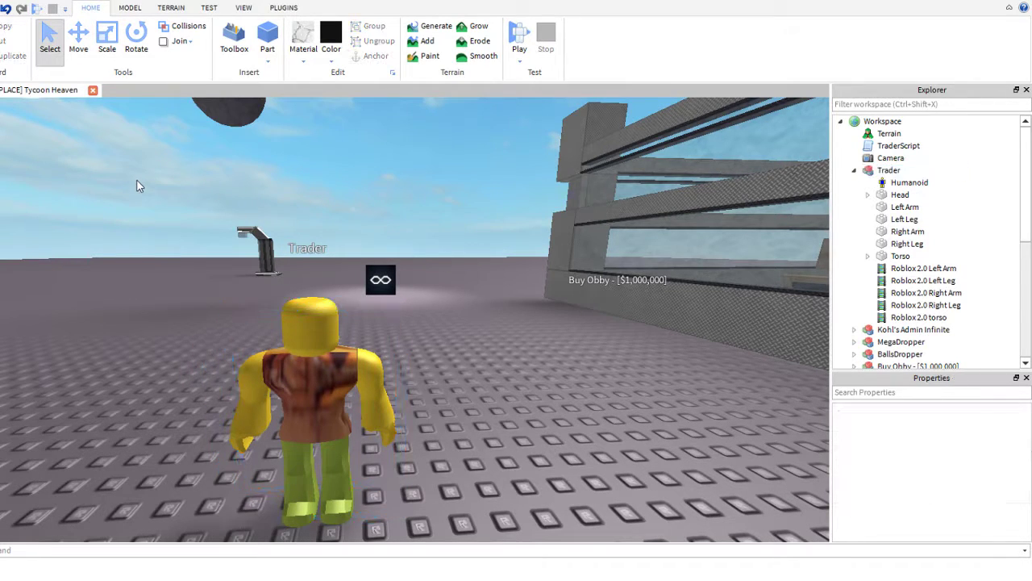
click(853, 170)
click(890, 171)
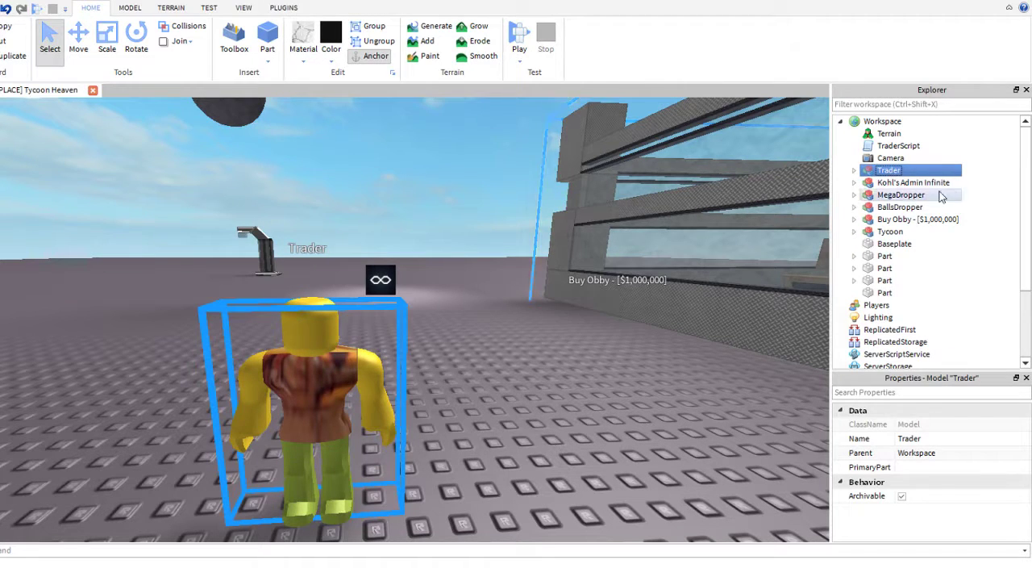
click(882, 158)
click(868, 183)
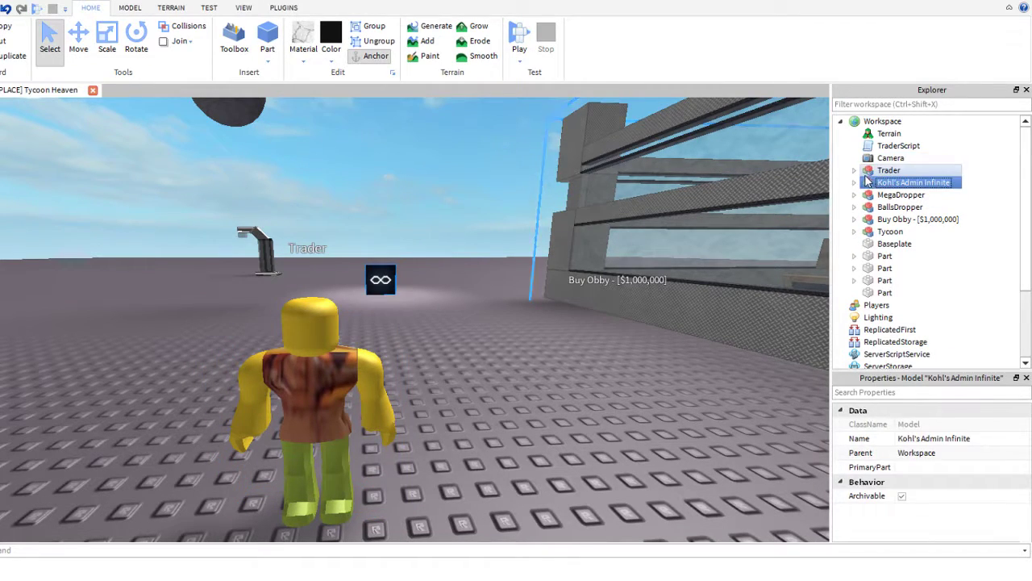
double_click(889, 171)
click(910, 182)
scroll(975, 467, down, 3)
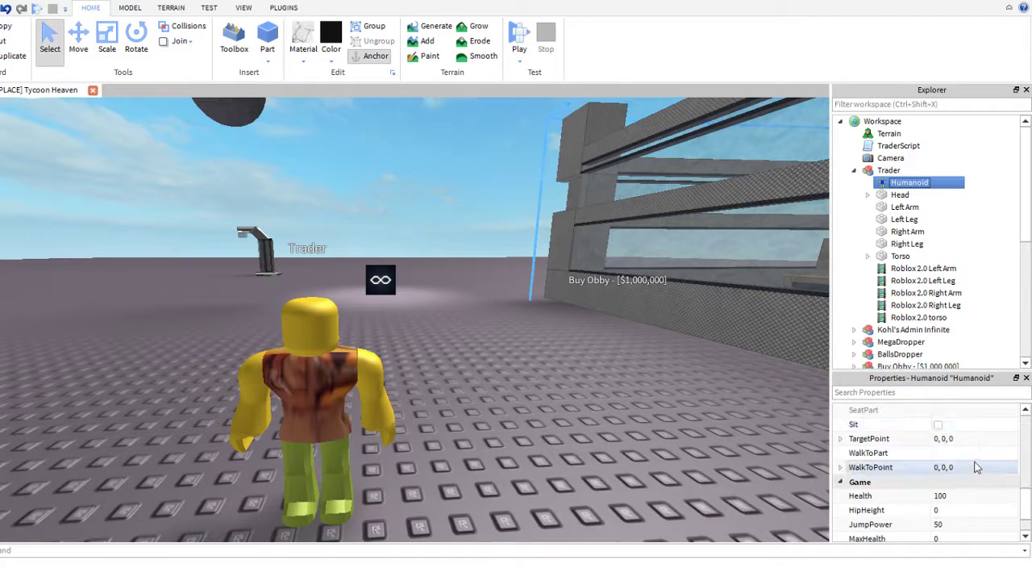
double_click(883, 194)
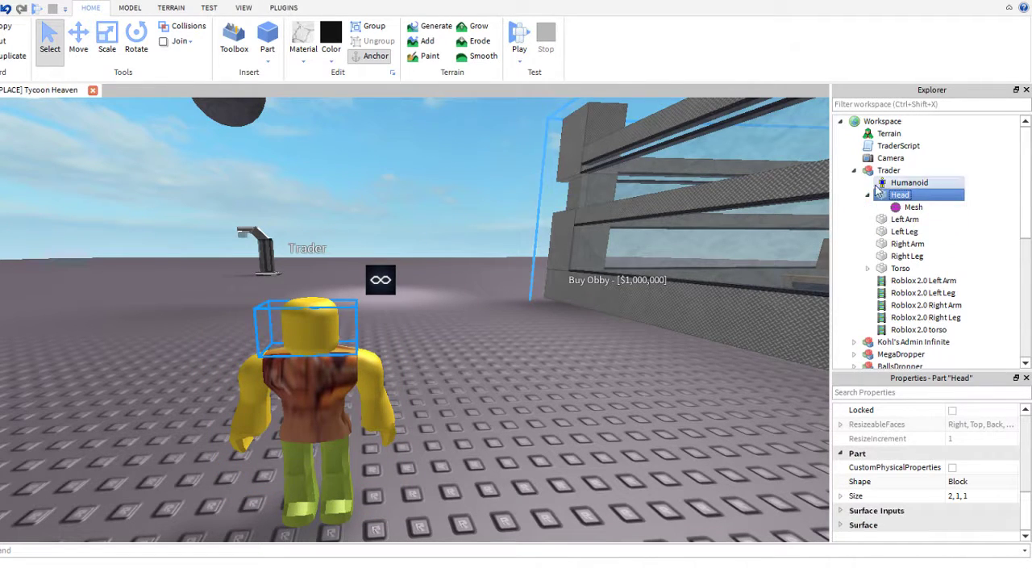
click(910, 182)
click(900, 194)
- Try out different BrickColor values on the Trader's Left Arm and settle on Pastel brown
click(905, 219)
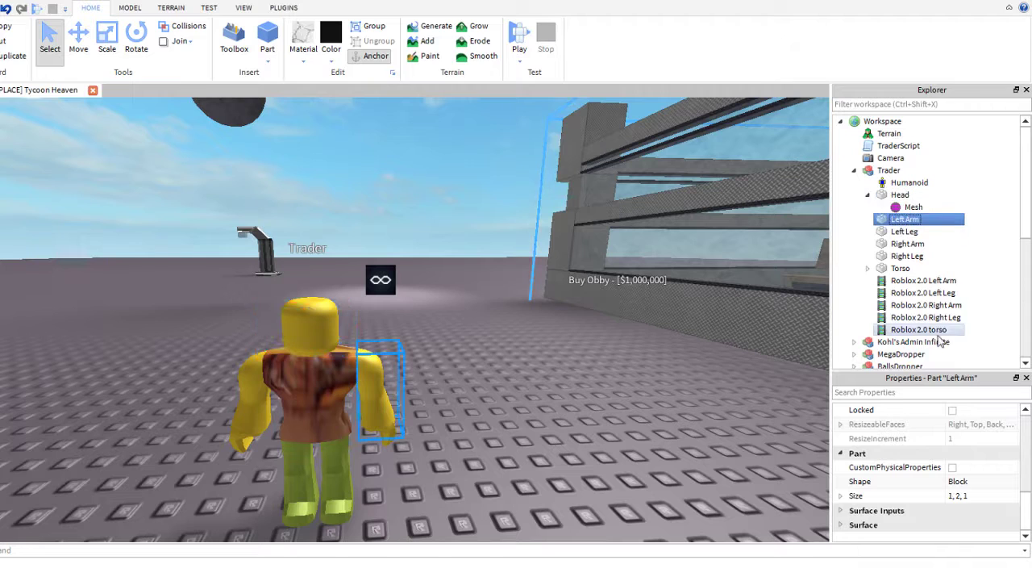
scroll(983, 455, up, 6)
double_click(957, 425)
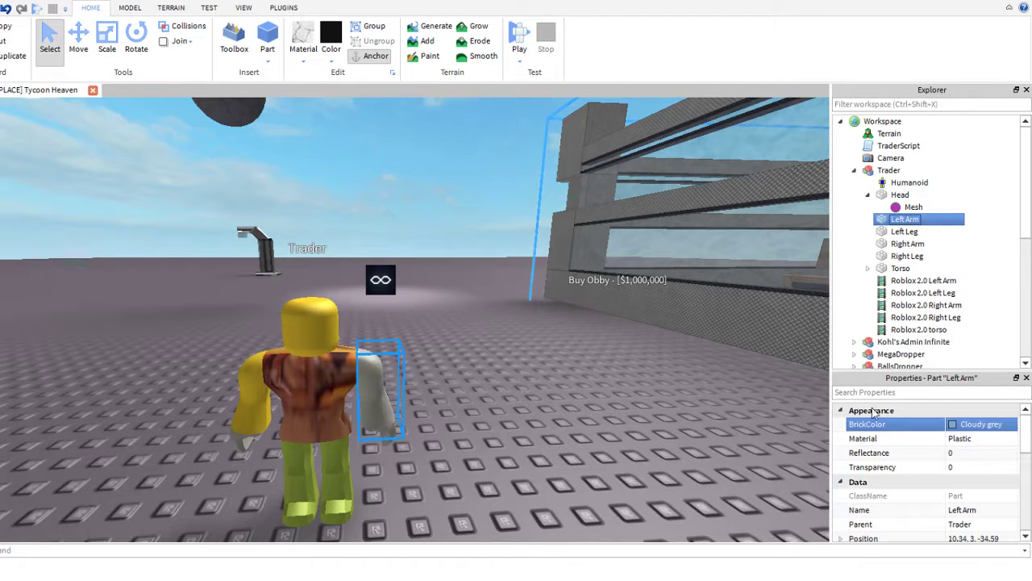
key(Down)
key(Down)
key(Down)
key(Down)
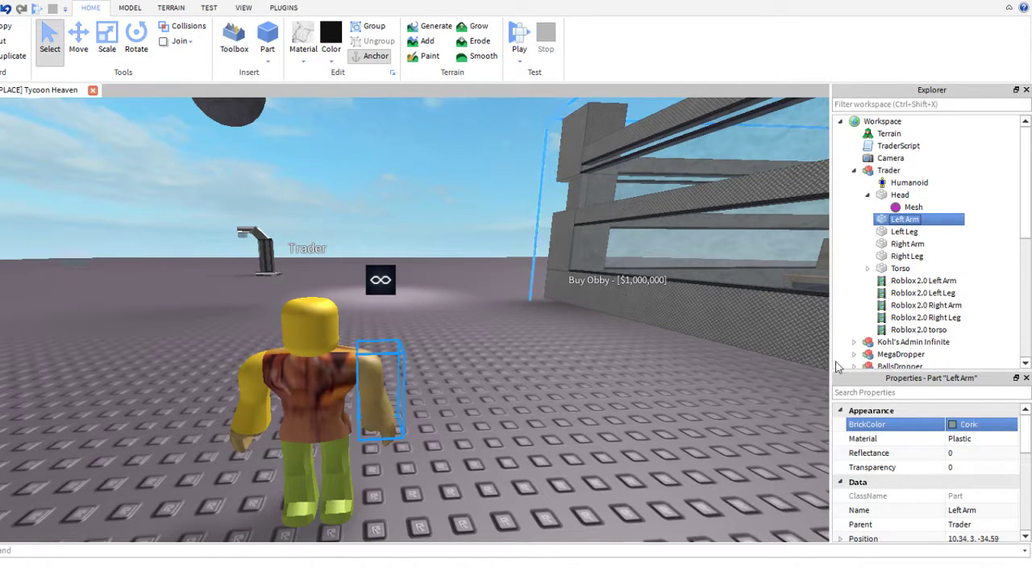
key(Down)
key(Down)
key(Down)
key(Down)
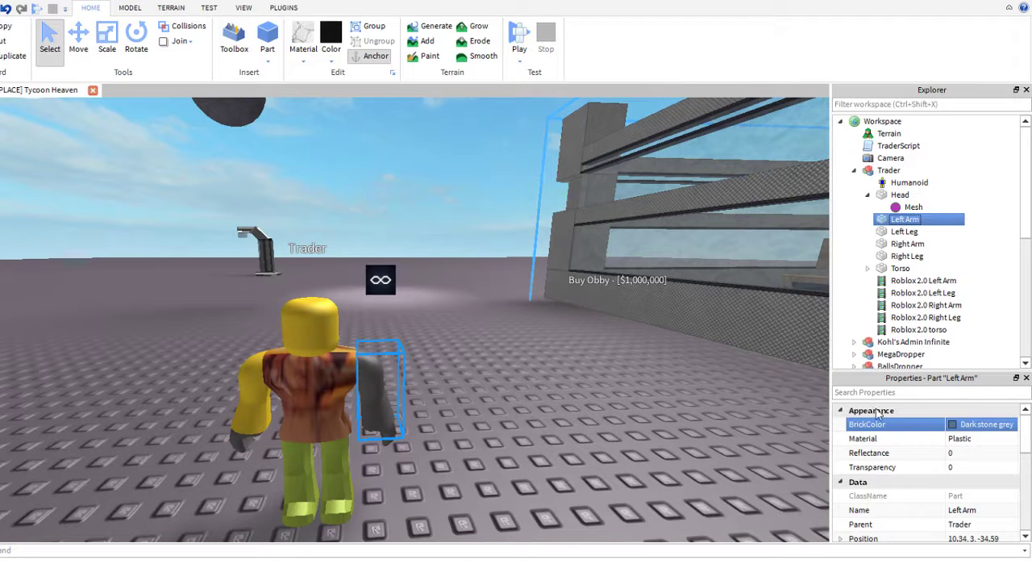
key(Down)
key(Down)
key(Down)
key(Down)
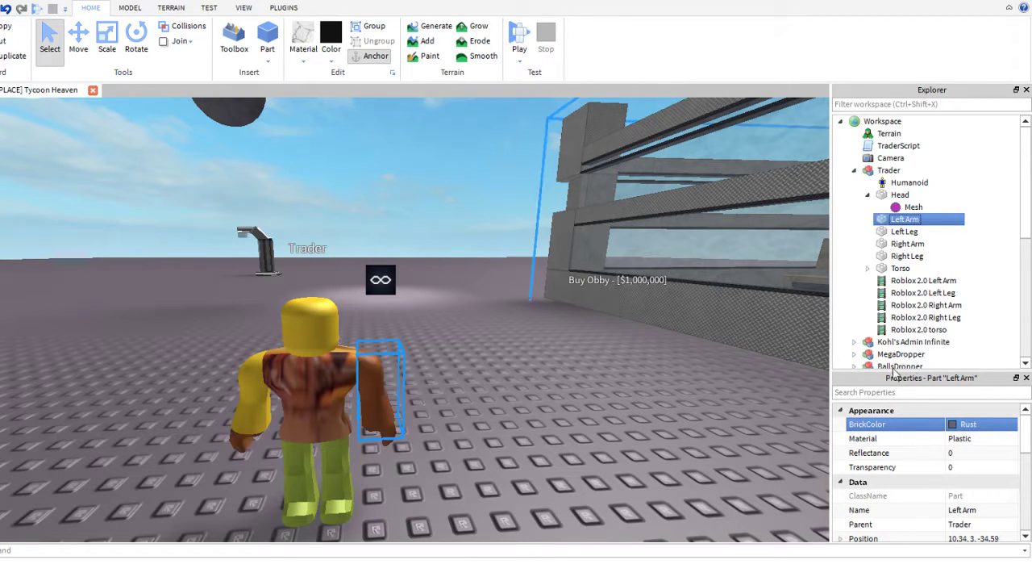
key(Up)
key(Up)
key(Up)
key(Up)
key(Up)
key(Up)
key(Up)
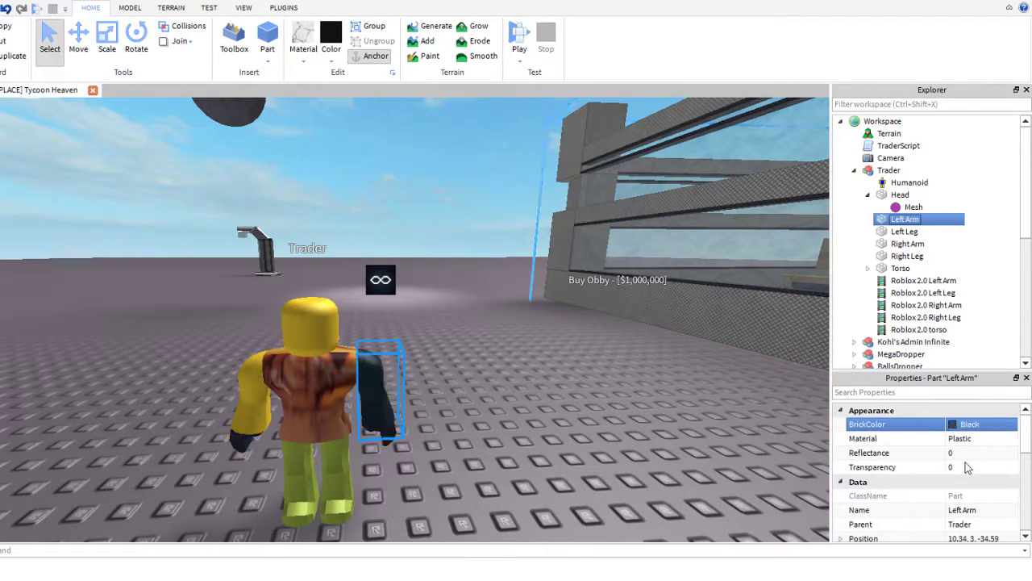
key(Up)
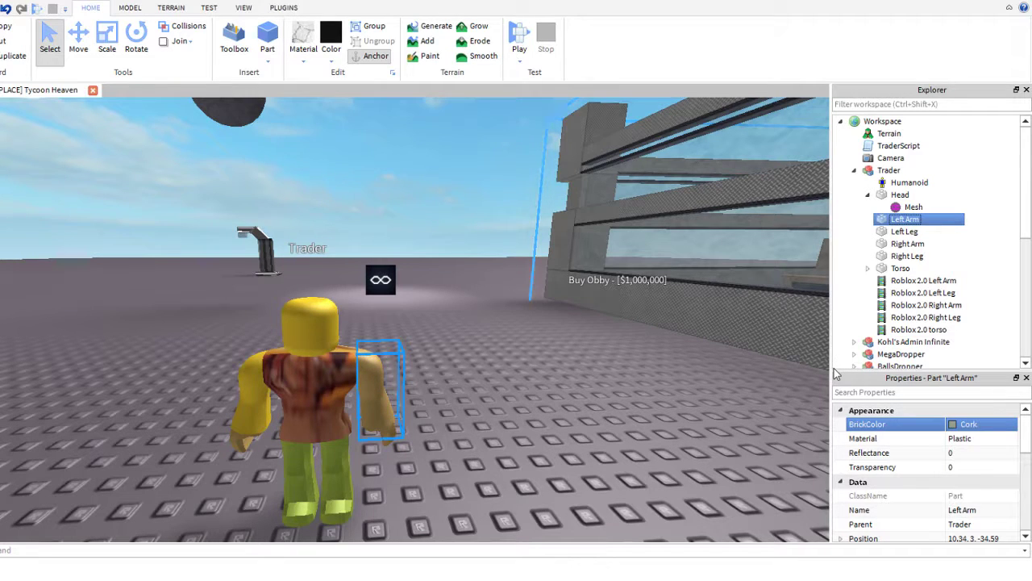
key(Up)
key(Up)
key(Up)
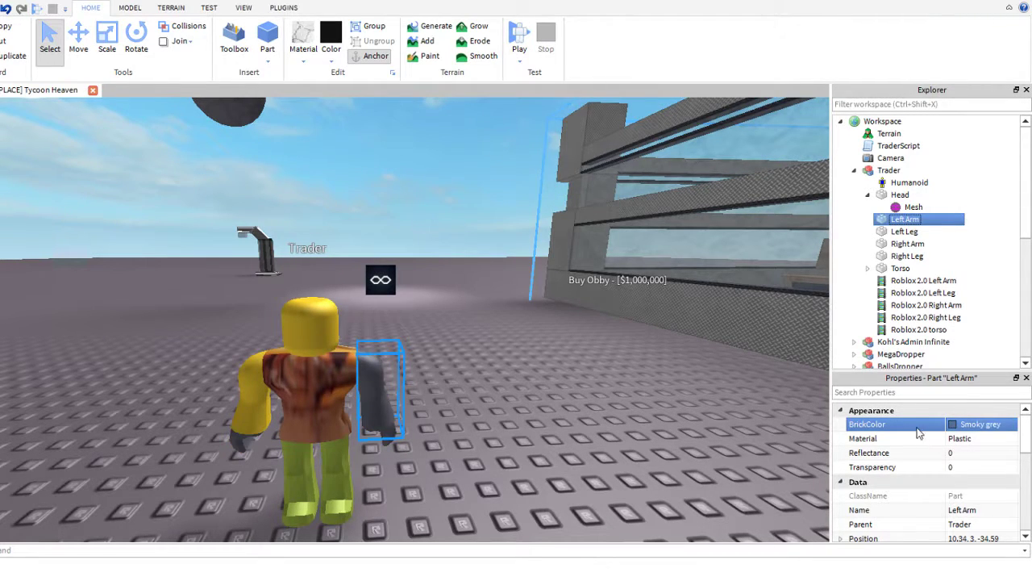
key(Up)
key(Up)
key(Up)
key(Up)
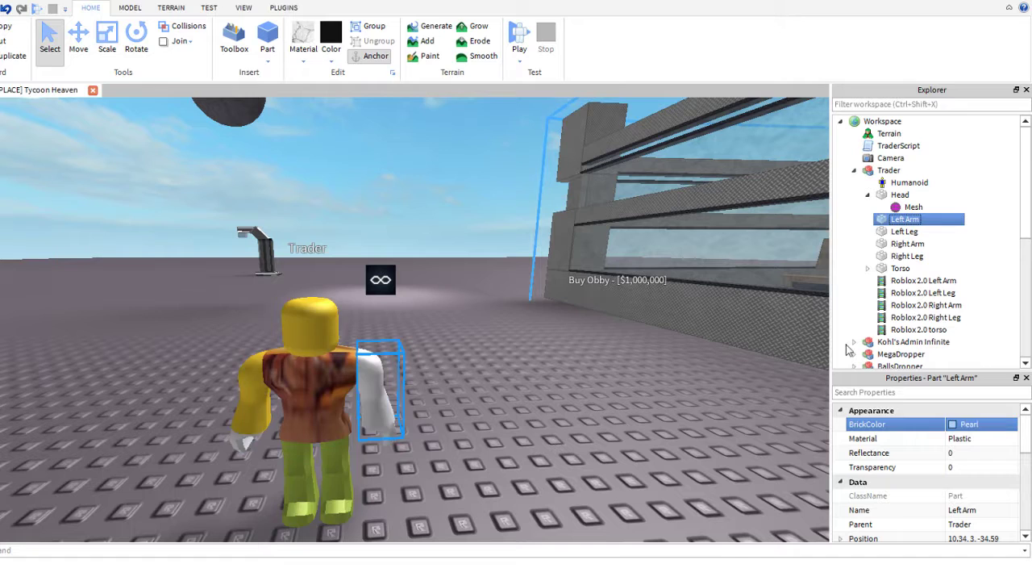
key(Up)
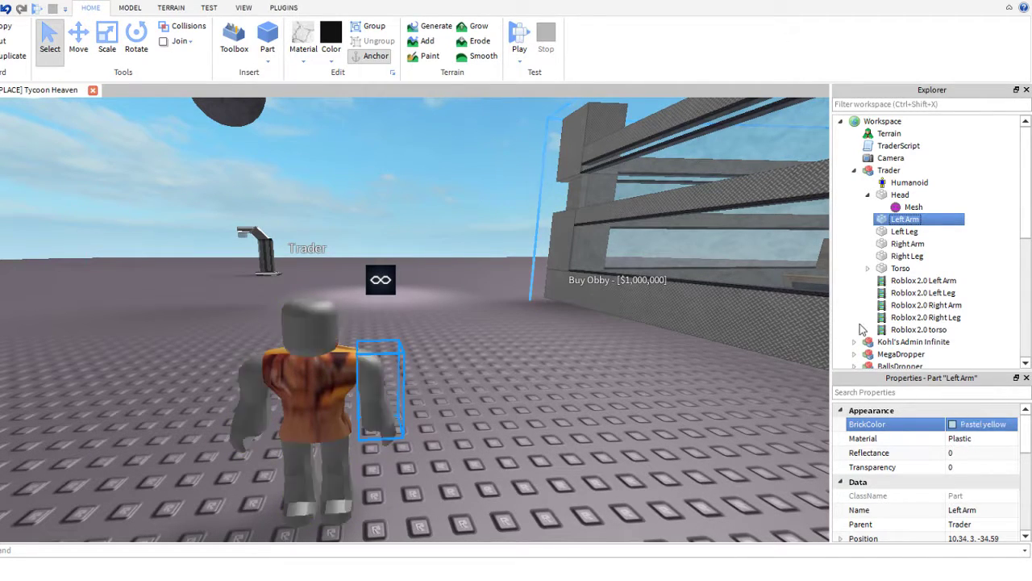
key(Up)
key(Down)
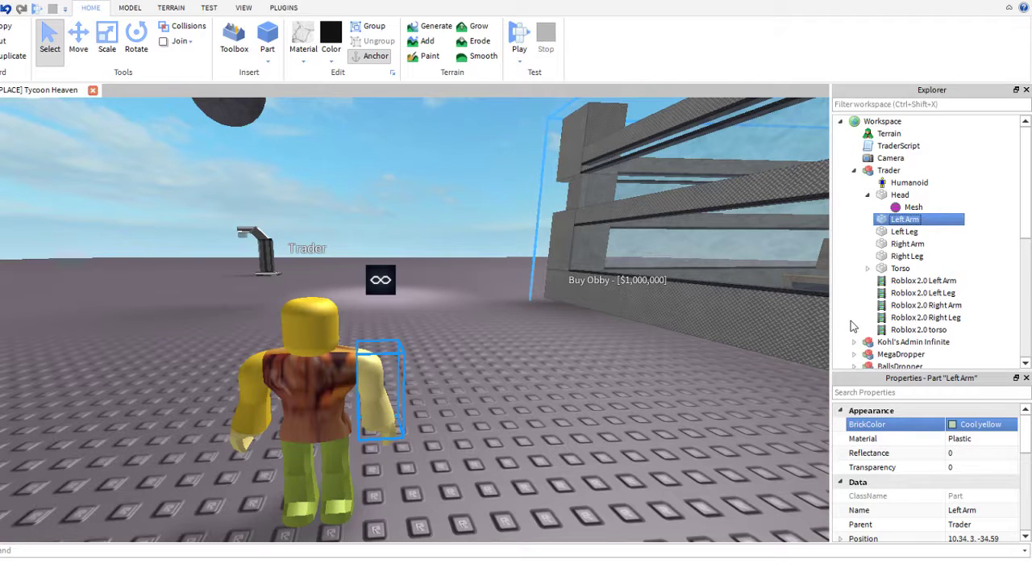
key(Down)
key(Down)
key(Down)
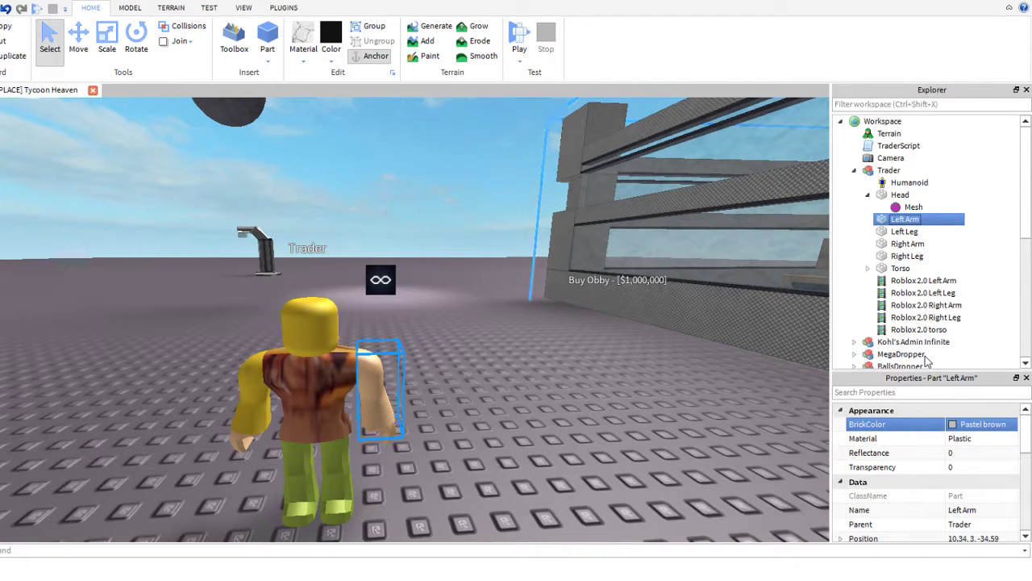
- Set the BrickColor of the Trader's Left Leg and Right Arm to Pastel brown
click(906, 234)
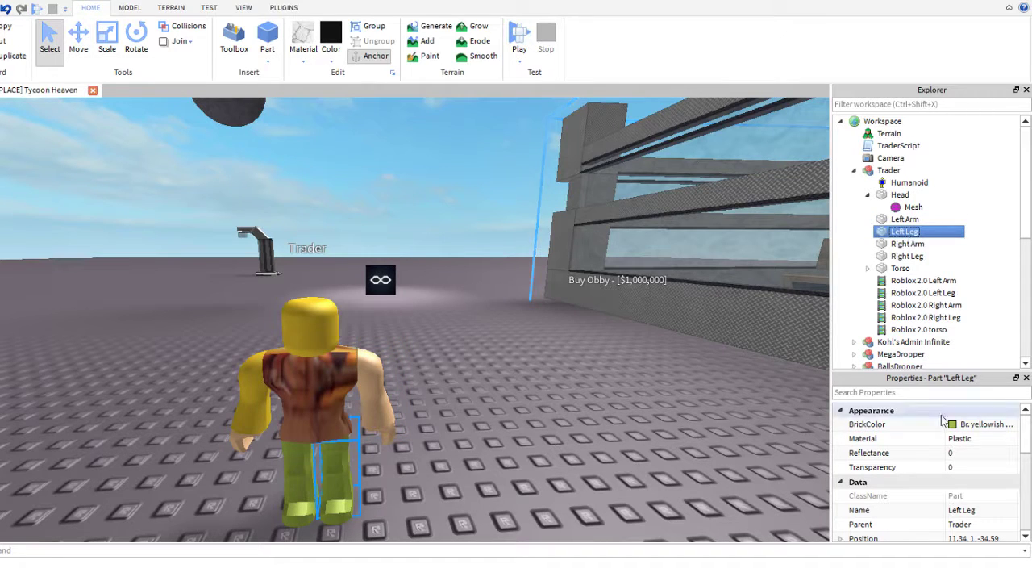
click(944, 420)
key(Down)
key(Down)
key(Down)
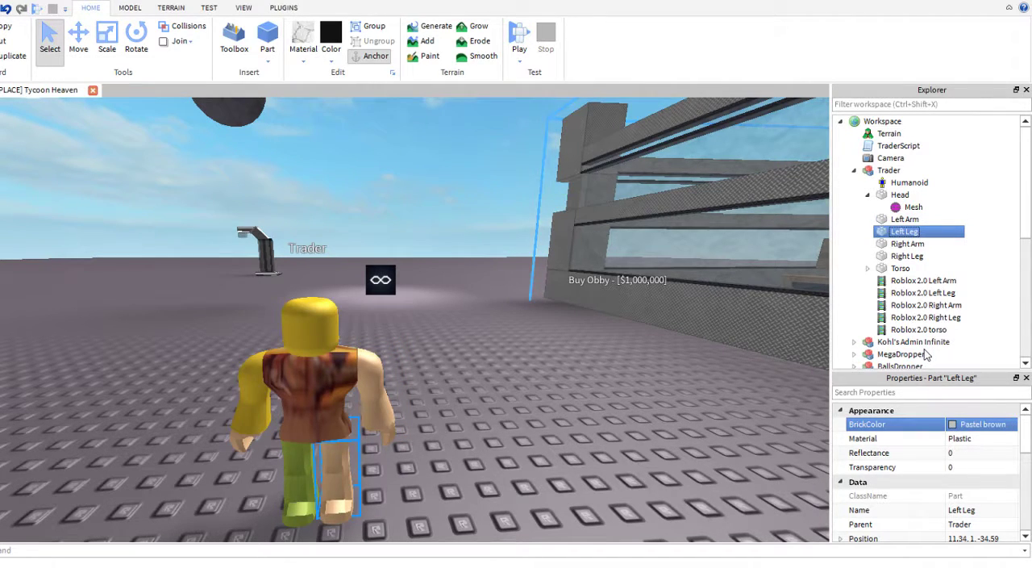
click(907, 244)
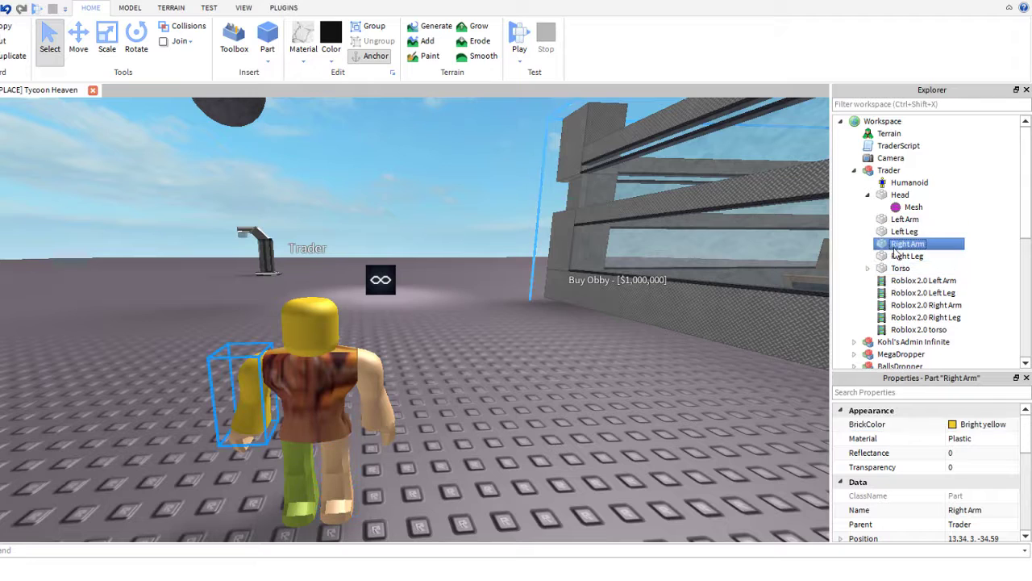
click(953, 427)
key(Down)
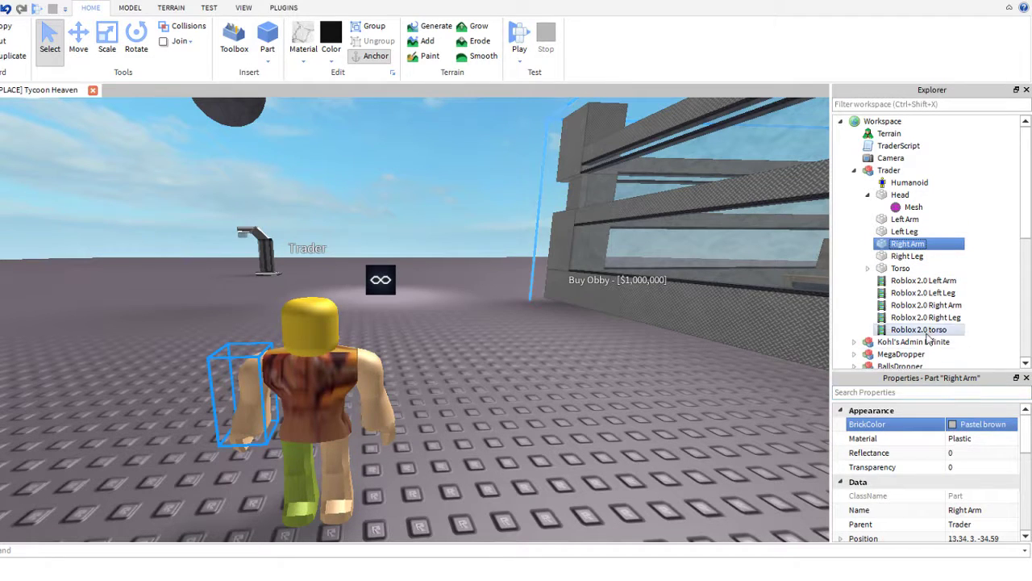
- Set the BrickColor of the Trader's Right Leg and Torso to Pastel brown
click(907, 256)
click(934, 424)
key(Down)
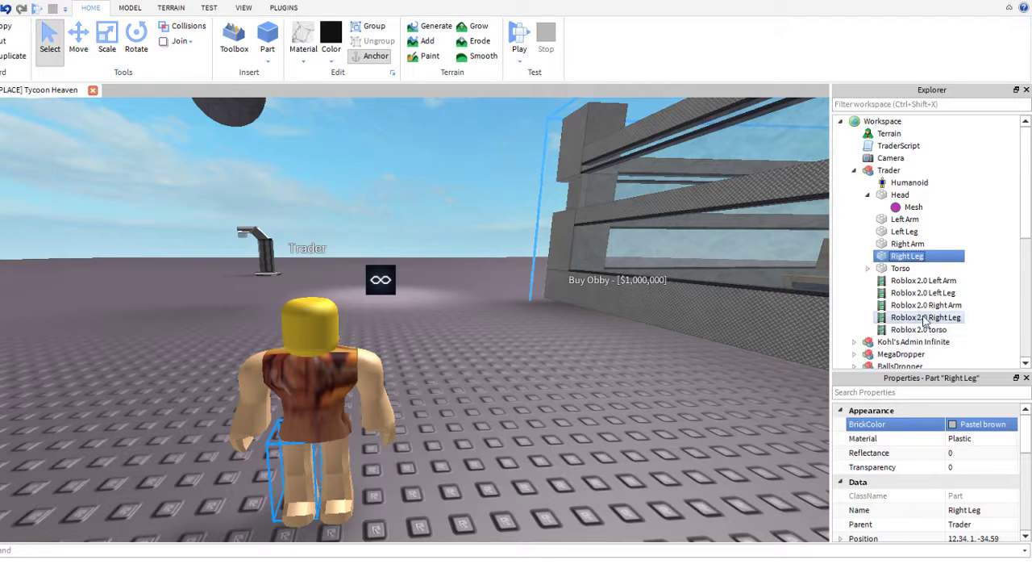
click(900, 269)
click(957, 428)
key(Down)
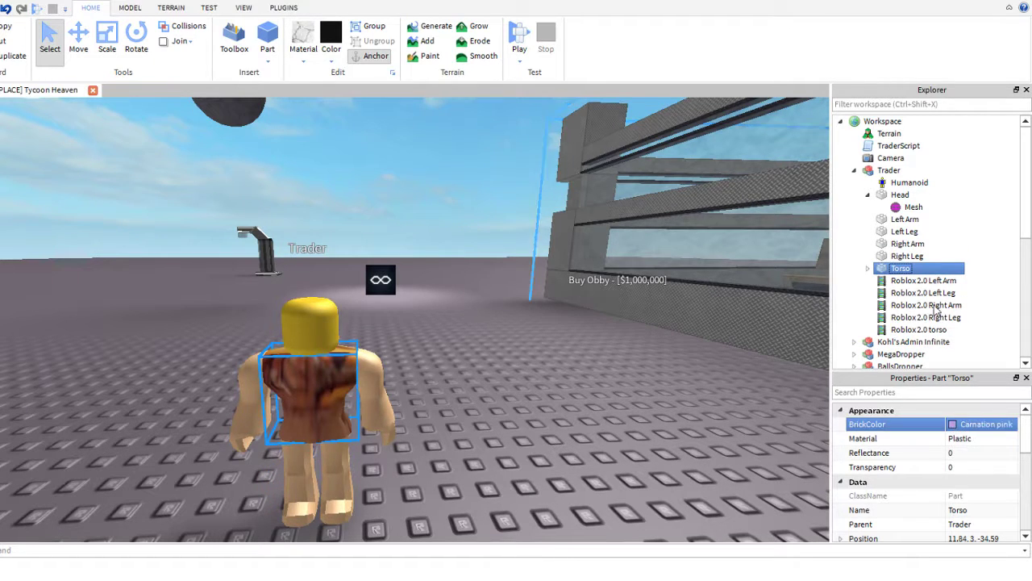
key(Down)
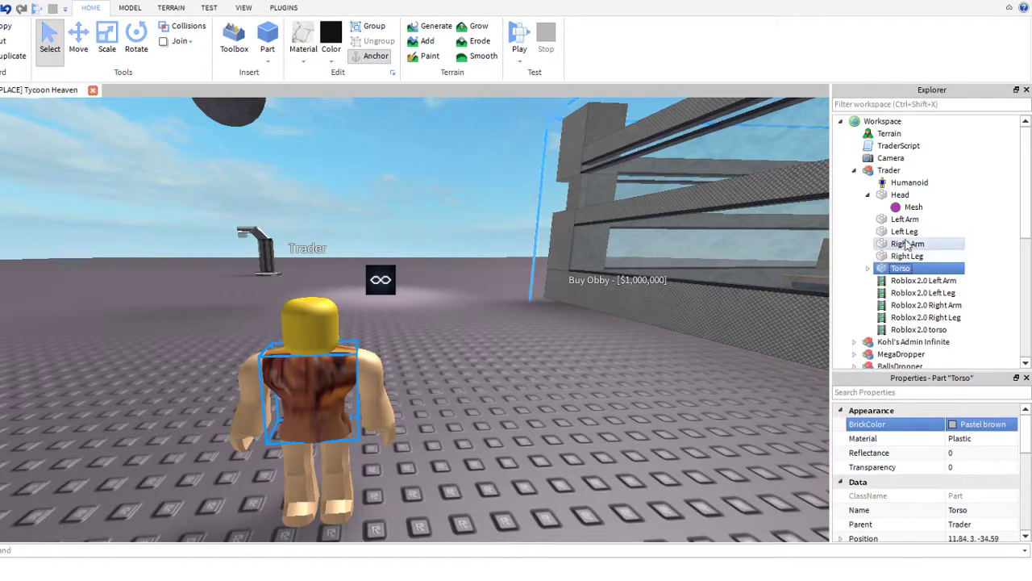
- Set the BrickColor of the Trader's Head to Pastel brown
click(900, 194)
key(Down)
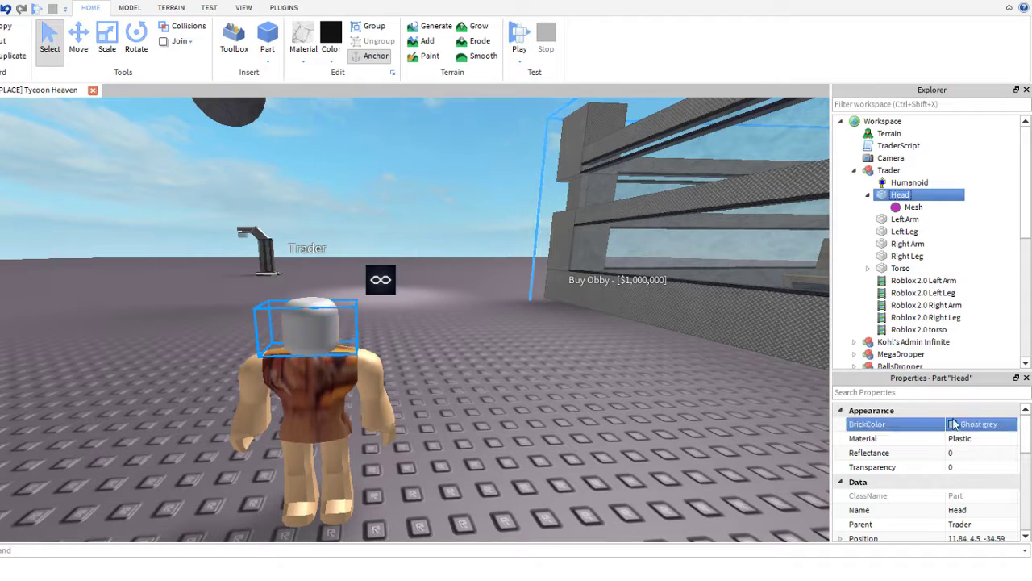
key(Down)
key(Down)
key(Down)
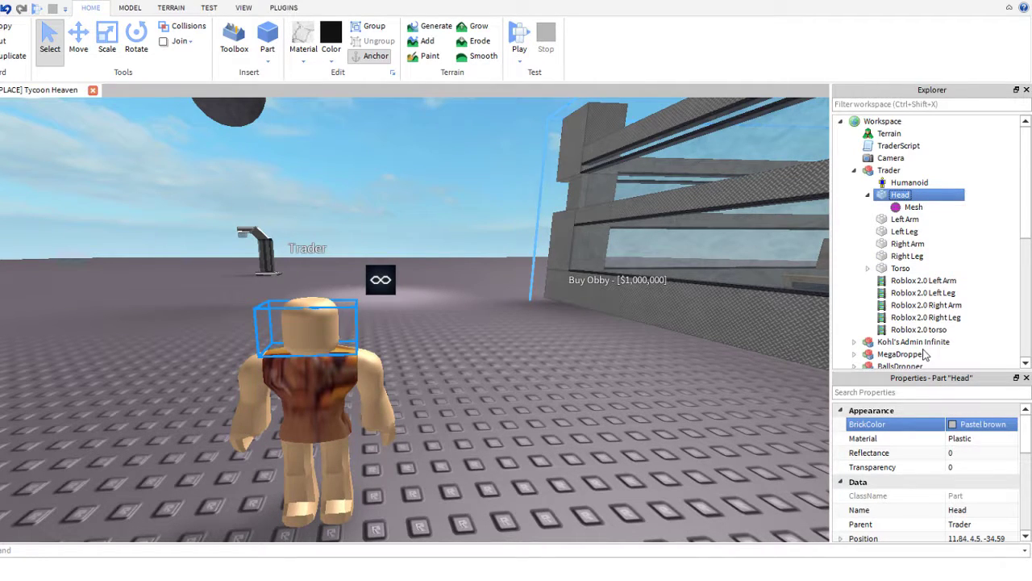
right_drag(623, 328, 677, 314)
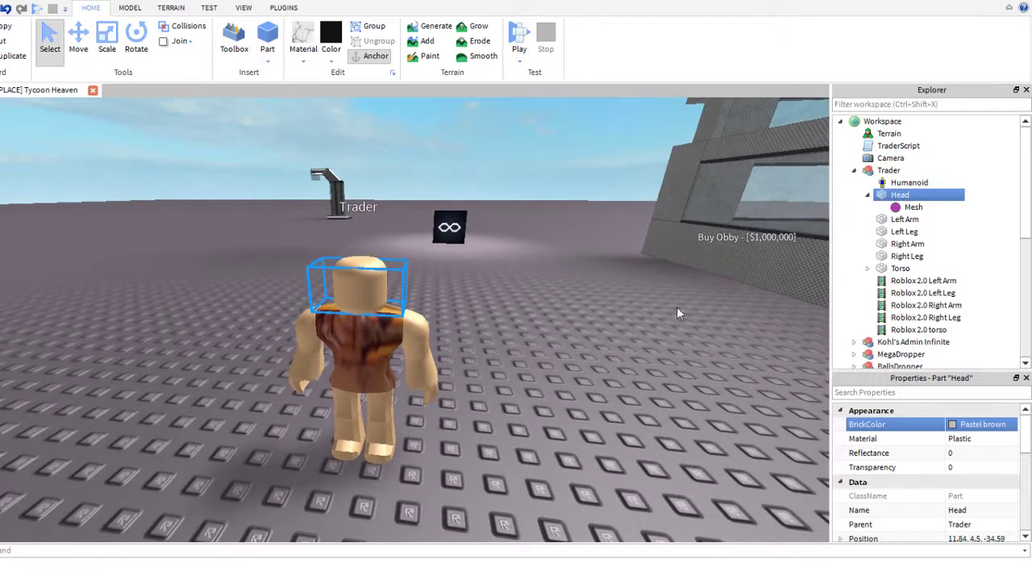
- Examine the Trader model's limbs and its Roblox 2.0 character meshes and their properties
click(869, 195)
scroll(919, 278, down, 1)
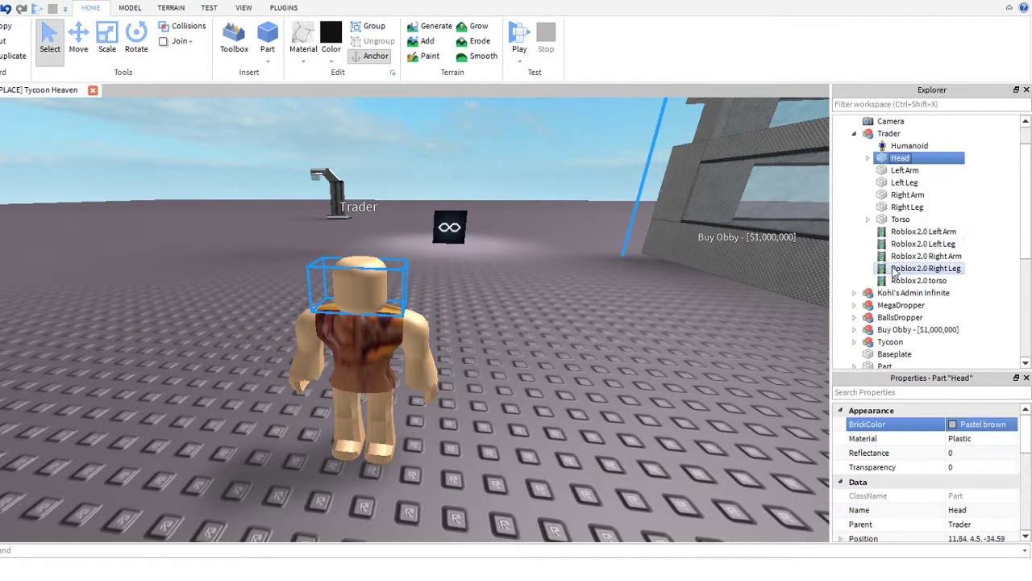
click(907, 194)
click(907, 206)
click(911, 232)
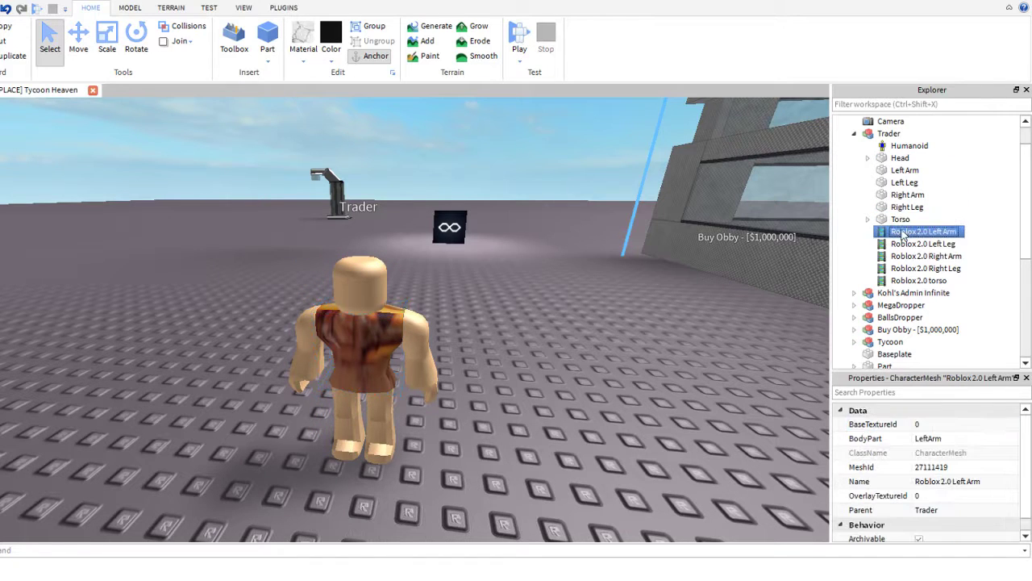
click(904, 244)
key(Down)
key(Down)
key(Down)
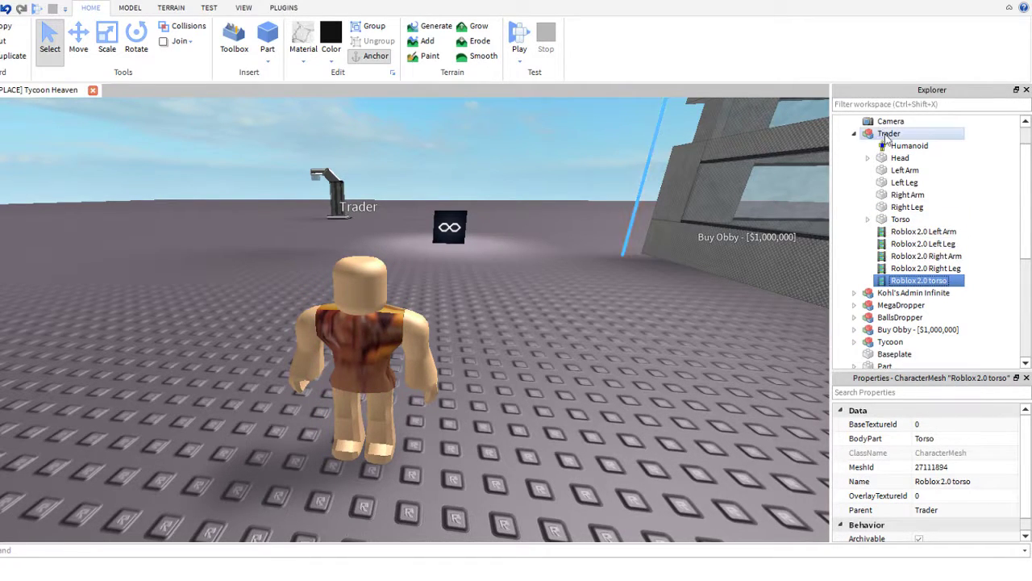
click(889, 133)
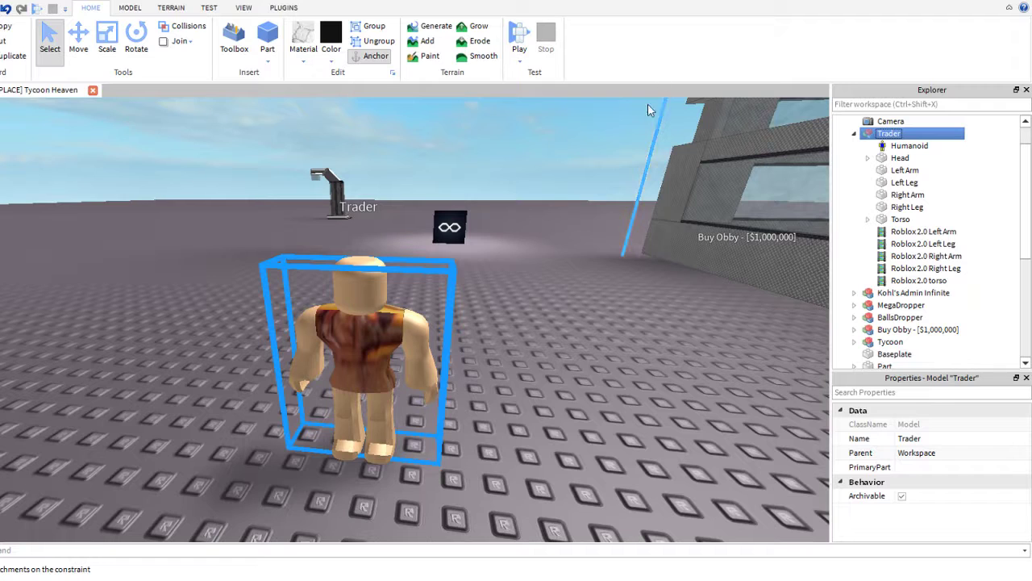
- Delete the whole Trader model from the Workspace
click(558, 247)
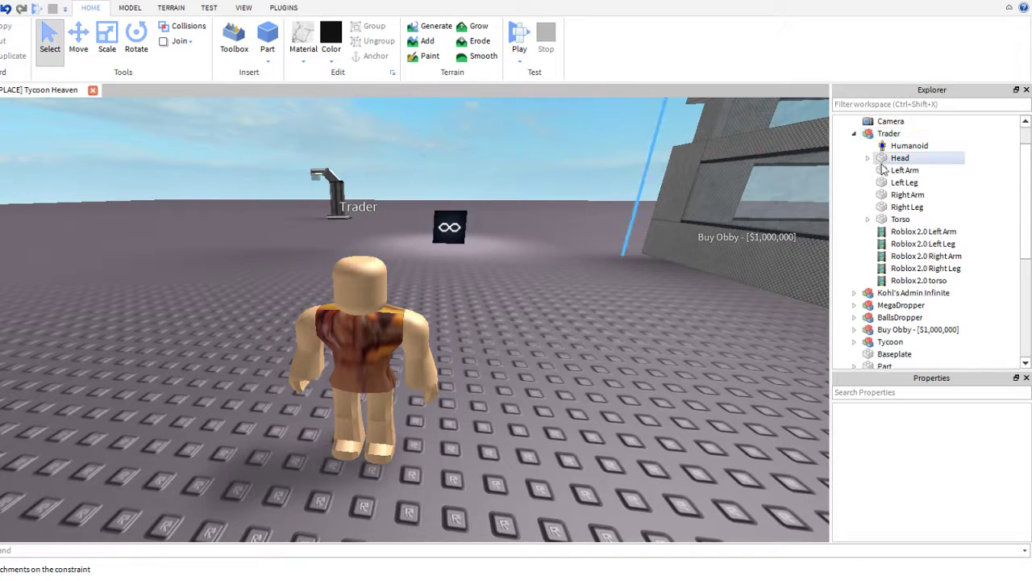
click(893, 134)
key(Delete)
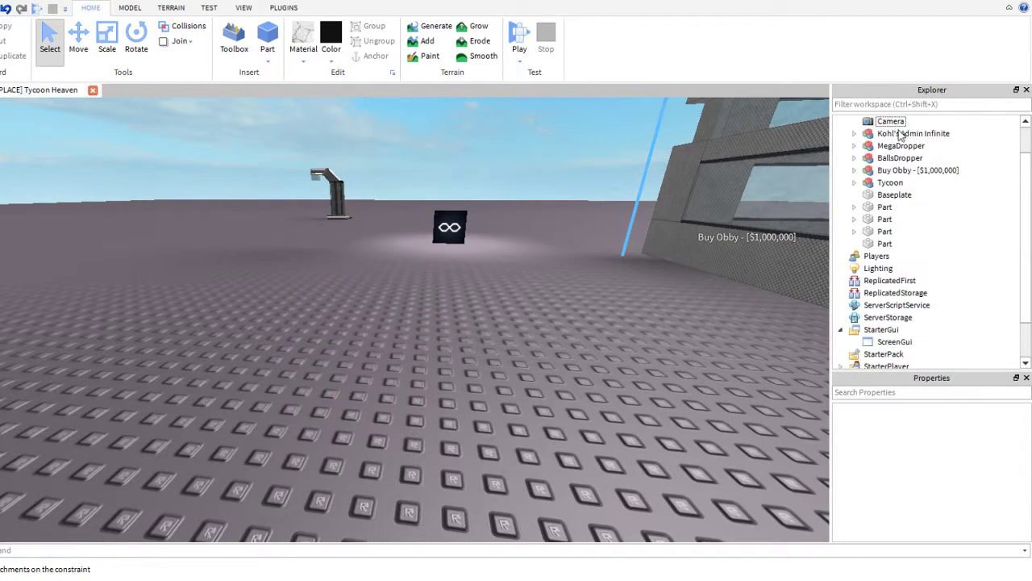
- Try the yellow Roblox 2.0 character with blue torso and green legs from the Toolbox, and delete it after checking its parts
click(234, 39)
scroll(105, 218, down, 10)
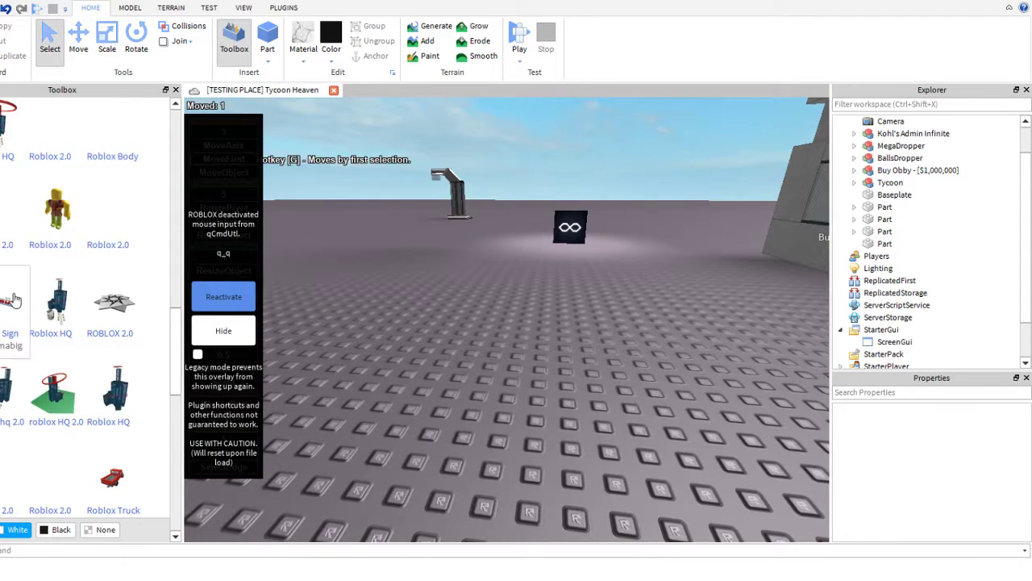
scroll(56, 362, down, 1)
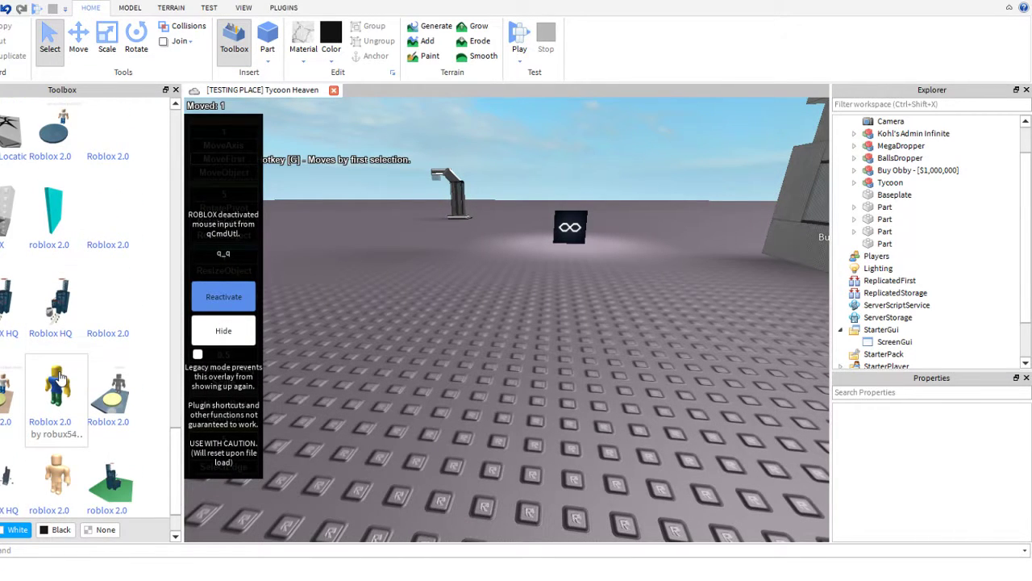
click(57, 377)
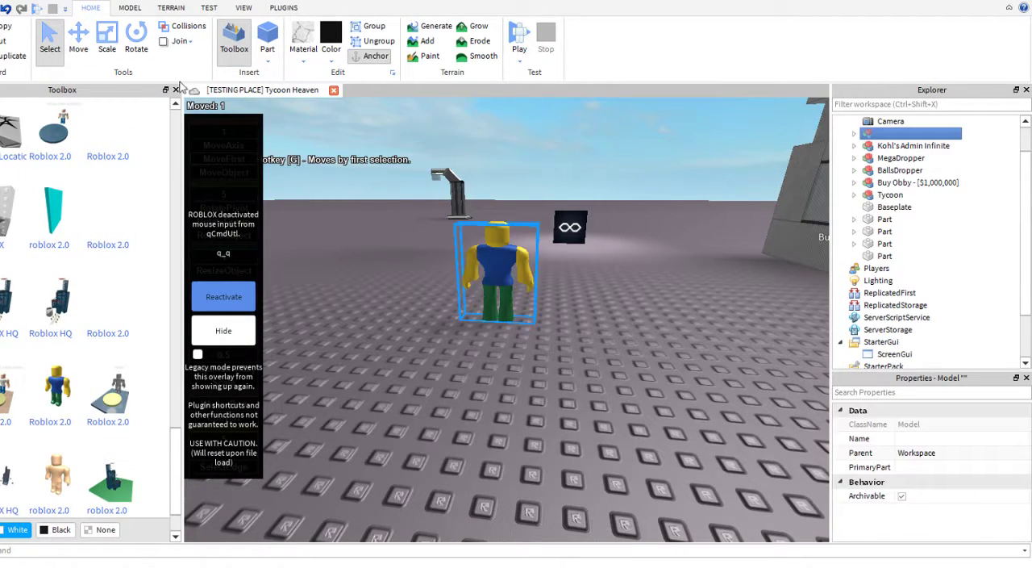
click(176, 90)
click(854, 133)
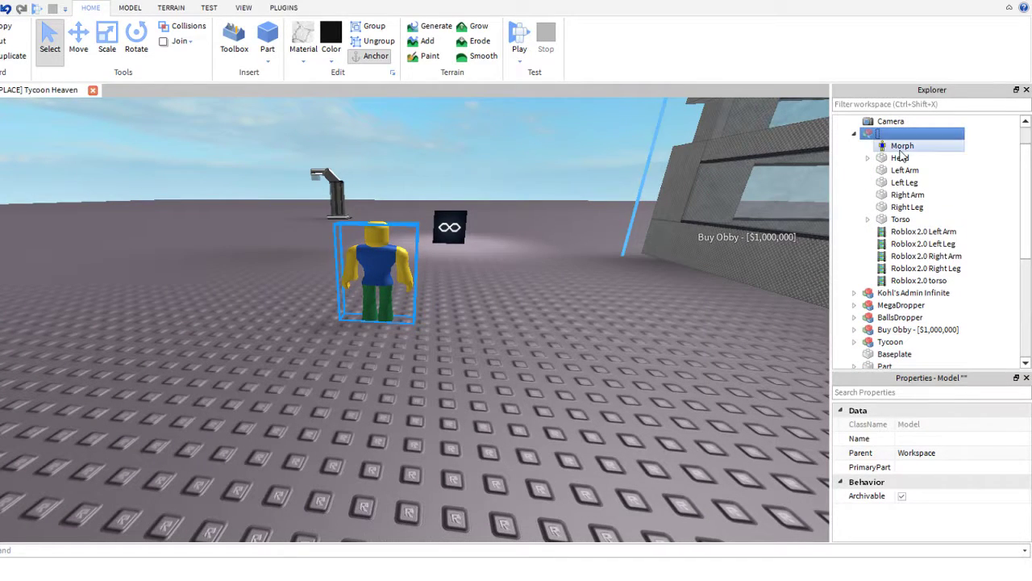
key(Delete)
- Insert the skin-coloured roblox 2.0 character from the Toolbox and expand the "put name here" model to list its children
click(234, 38)
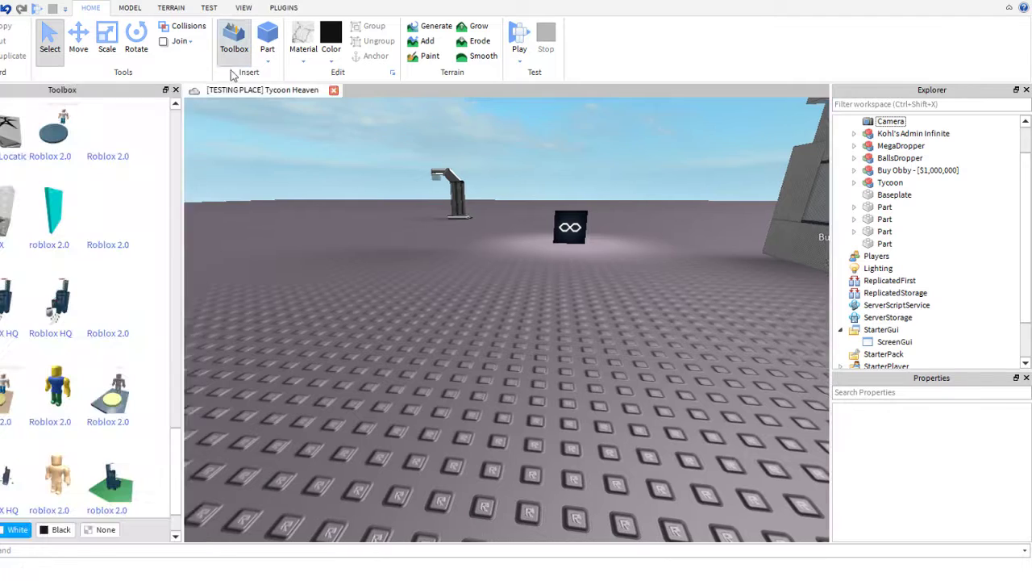
mouse_move(175, 473)
mouse_down()
mouse_move(175, 138)
mouse_move(172, 488)
mouse_up()
click(138, 141)
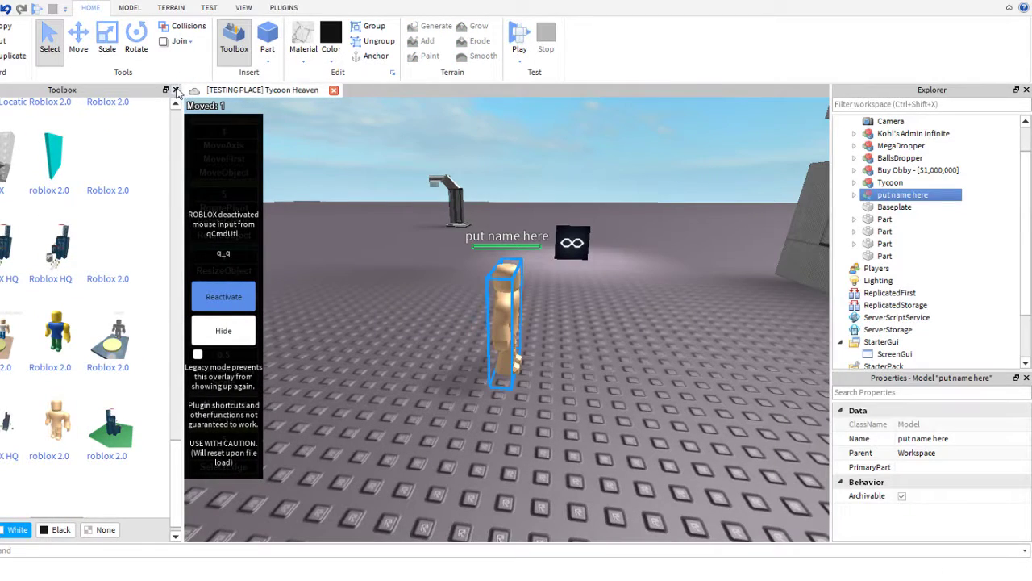
click(175, 89)
click(854, 194)
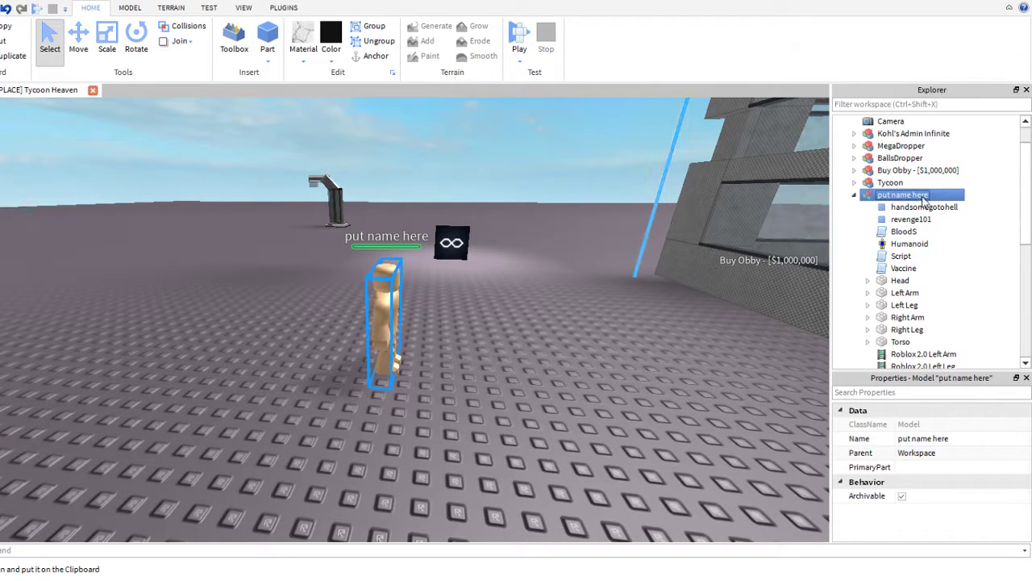
- Delete the "put name here" model from the Workspace and browse the Roblox 2.0 models in the Toolbox
key(Delete)
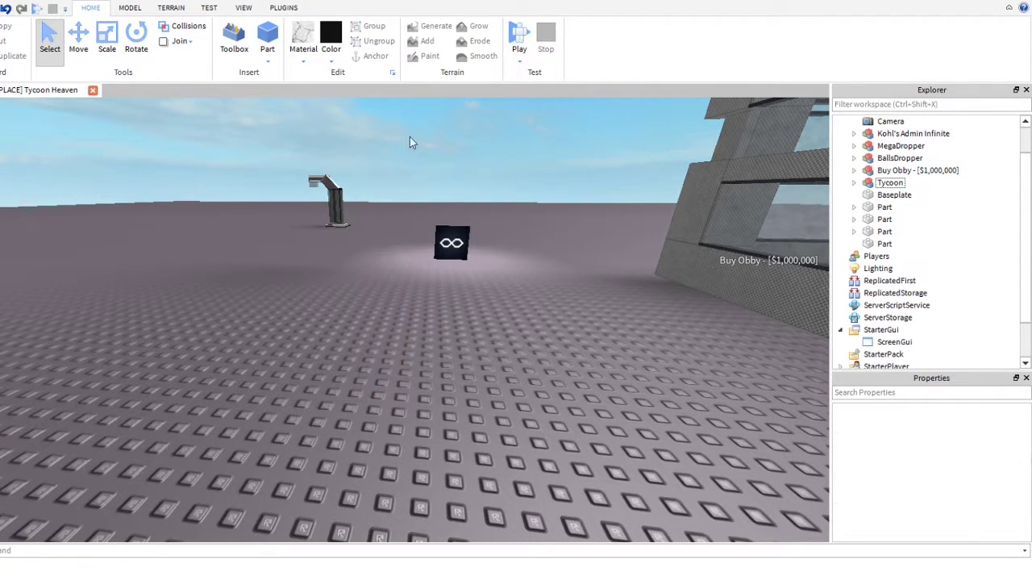
click(251, 53)
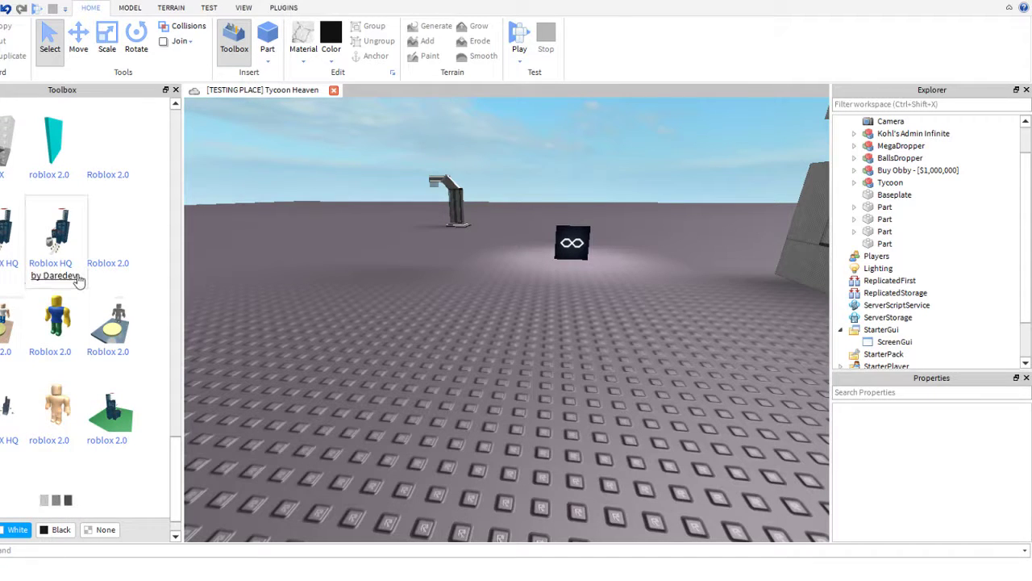
scroll(78, 279, down, 10)
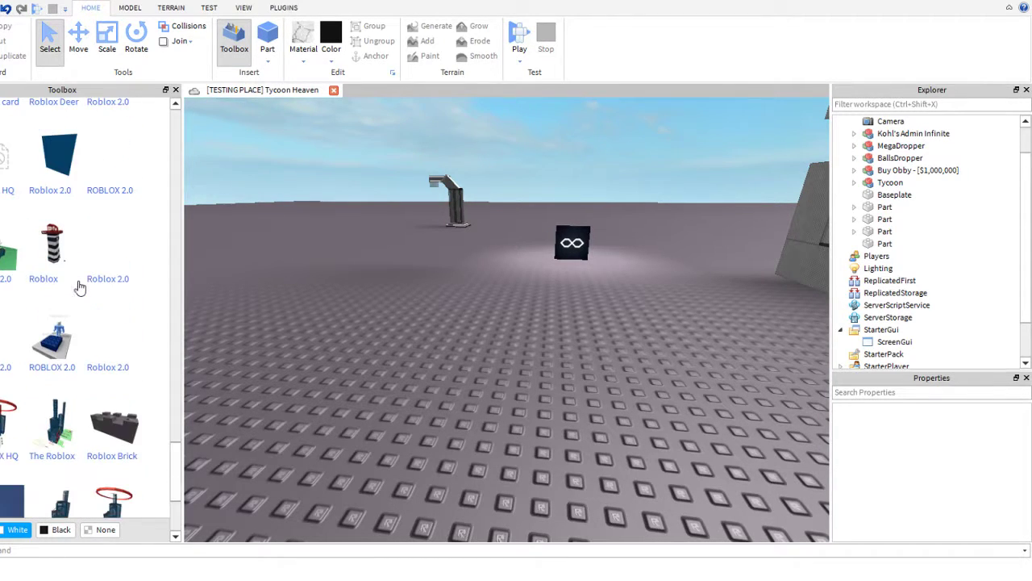
drag(176, 462, 176, 161)
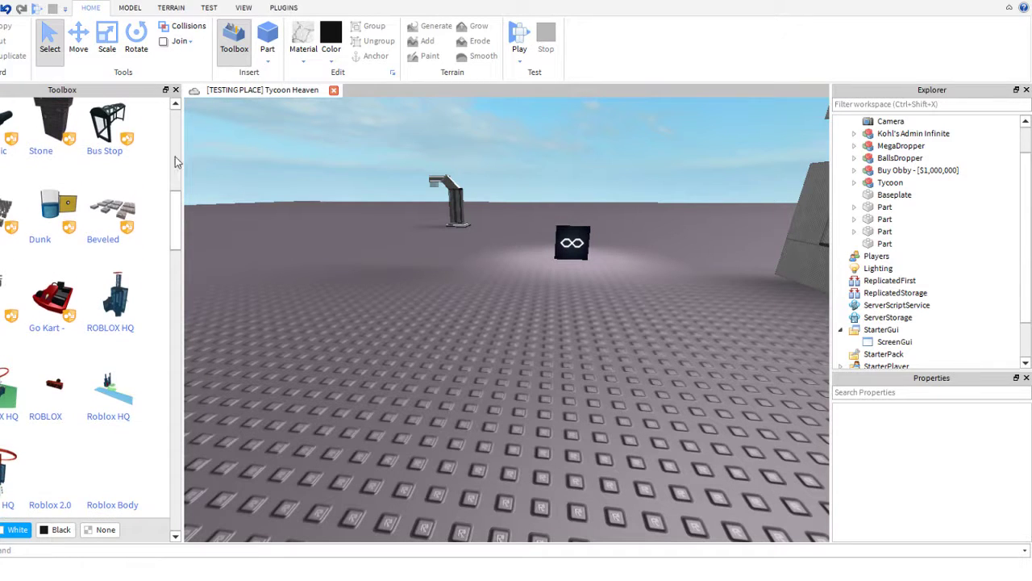
click(175, 89)
- Undo the recent character insertions and deletions as far back as the deletion of the Trader model
key(ctrl+z)
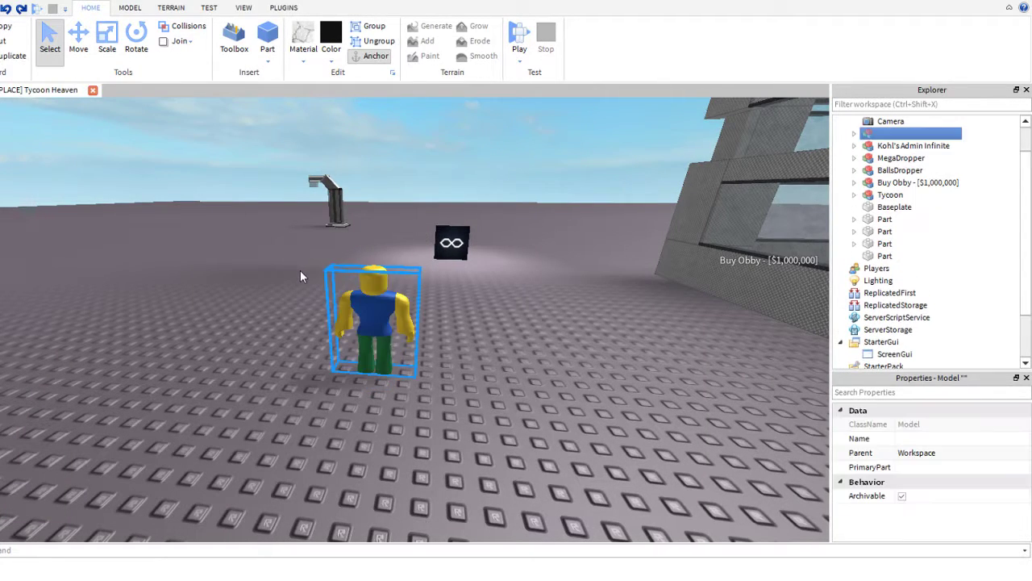
key(ctrl+z)
key(ctrl+z)
key(ctrl+z)
right_drag(300, 275, 344, 347)
key(f)
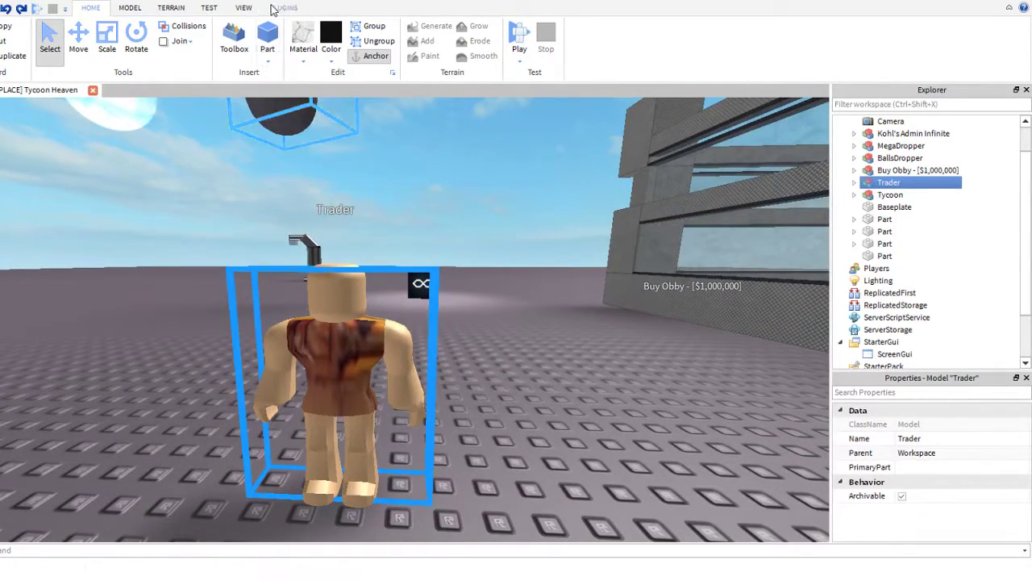
click(244, 8)
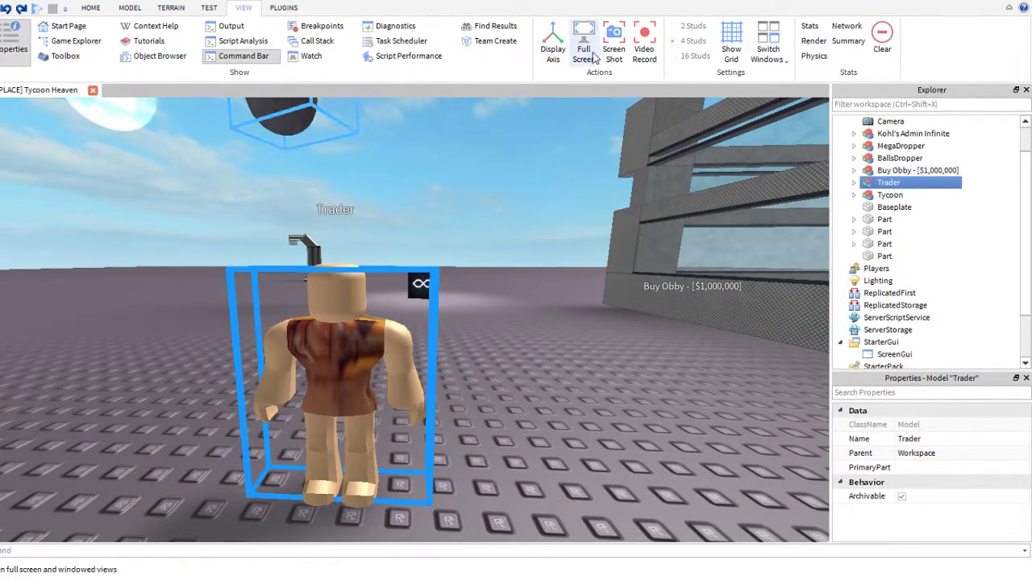
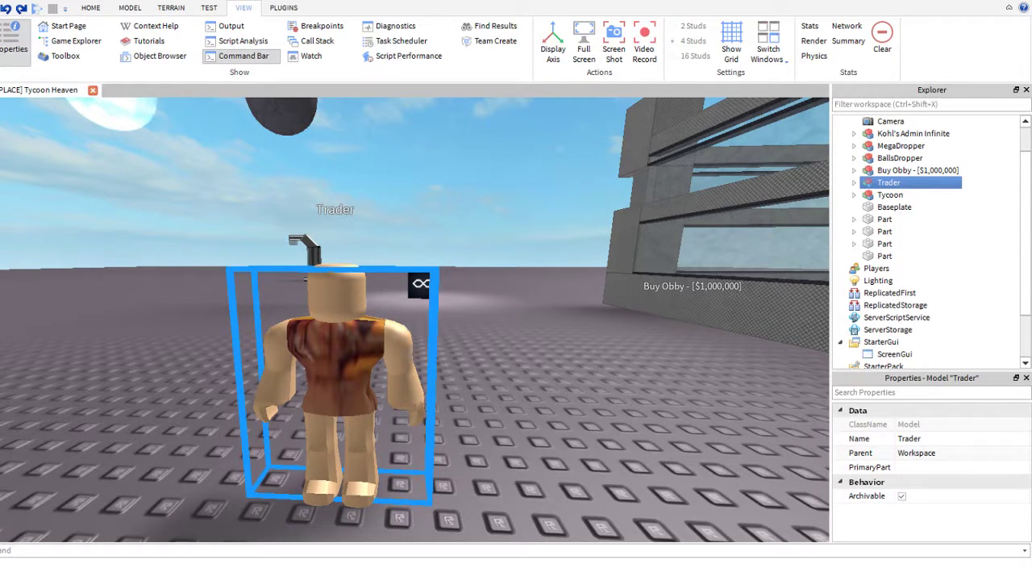
right_drag(439, 331, 366, 233)
scroll(366, 233, up, 3)
mouse_move(479, 251)
right_down()
mouse_move(468, 244)
mouse_move(480, 260)
right_up()
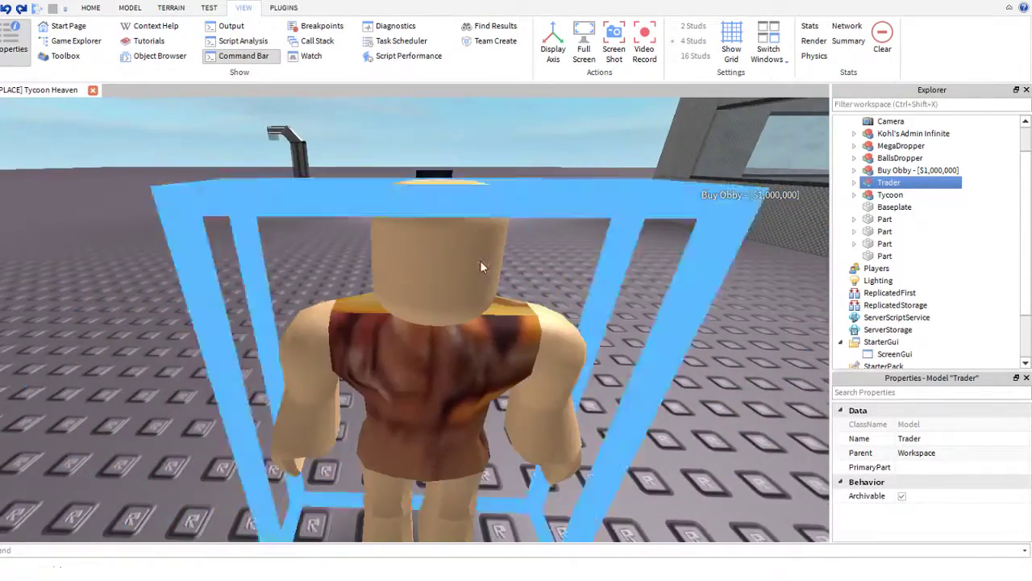
scroll(480, 260, down, 3)
click(210, 9)
click(184, 9)
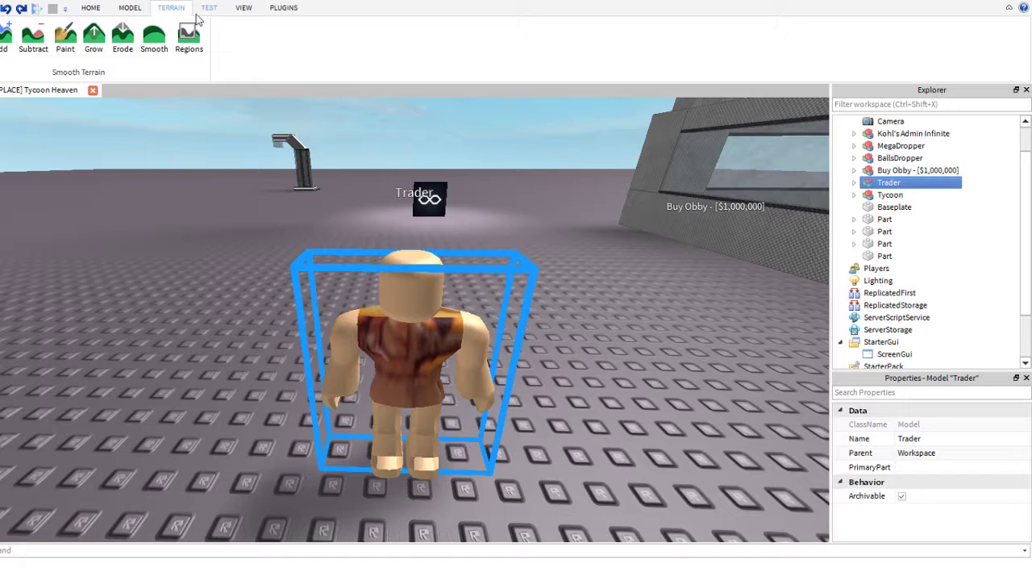
click(236, 9)
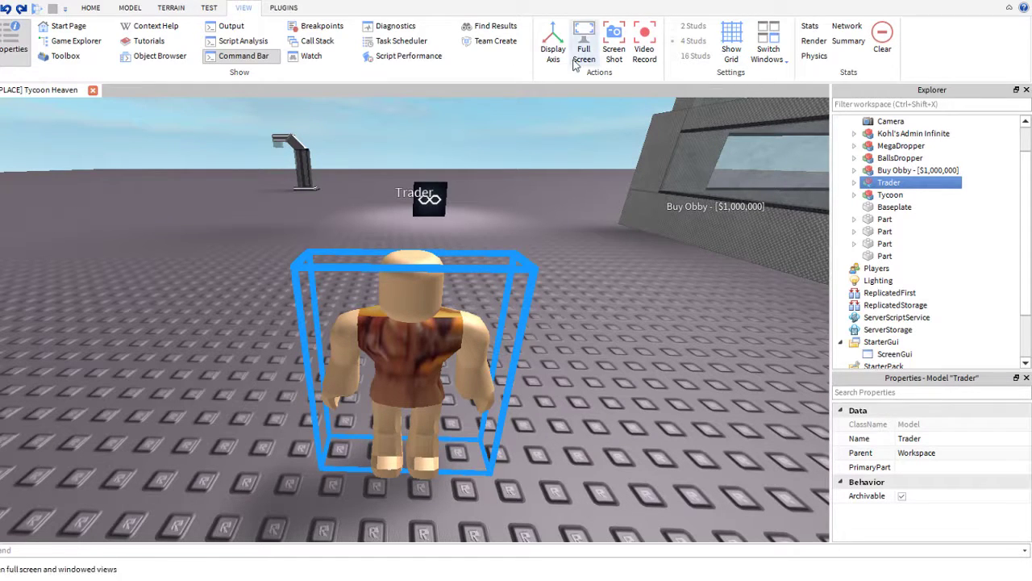
click(129, 8)
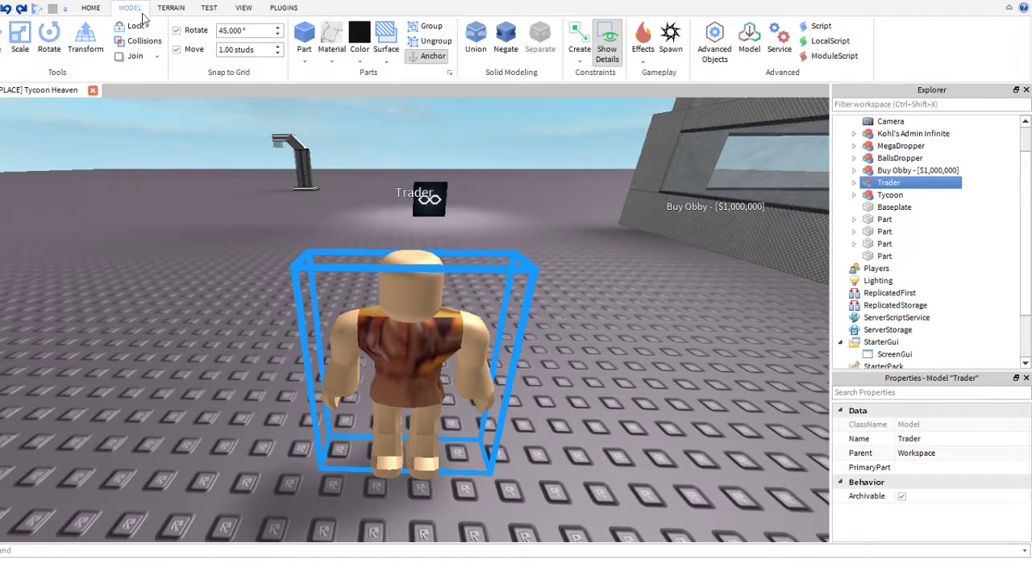
- Insert a Pants object and a Shirt object into the Trader model from the advanced objects
click(715, 44)
click(75, 104)
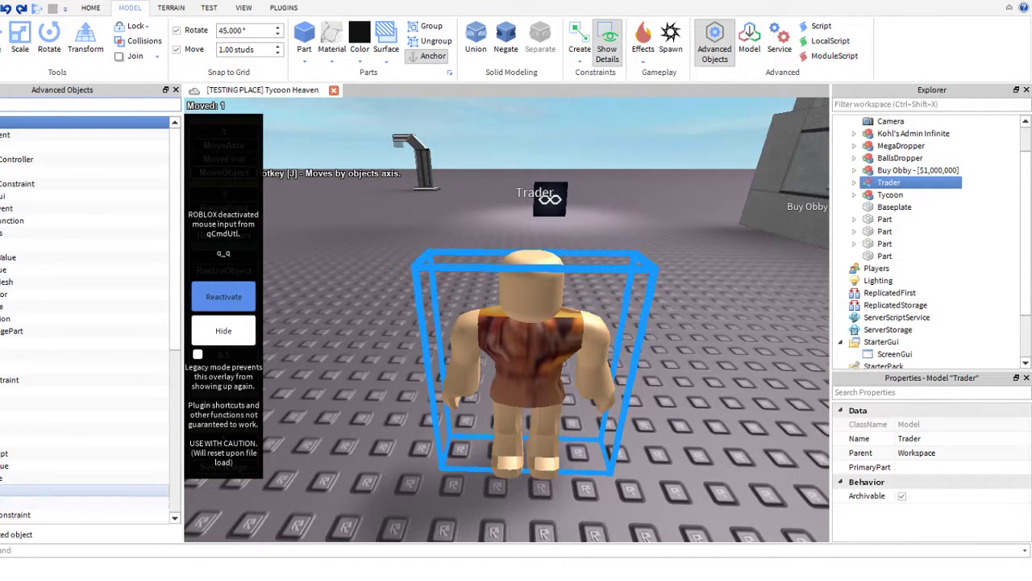
click(10, 490)
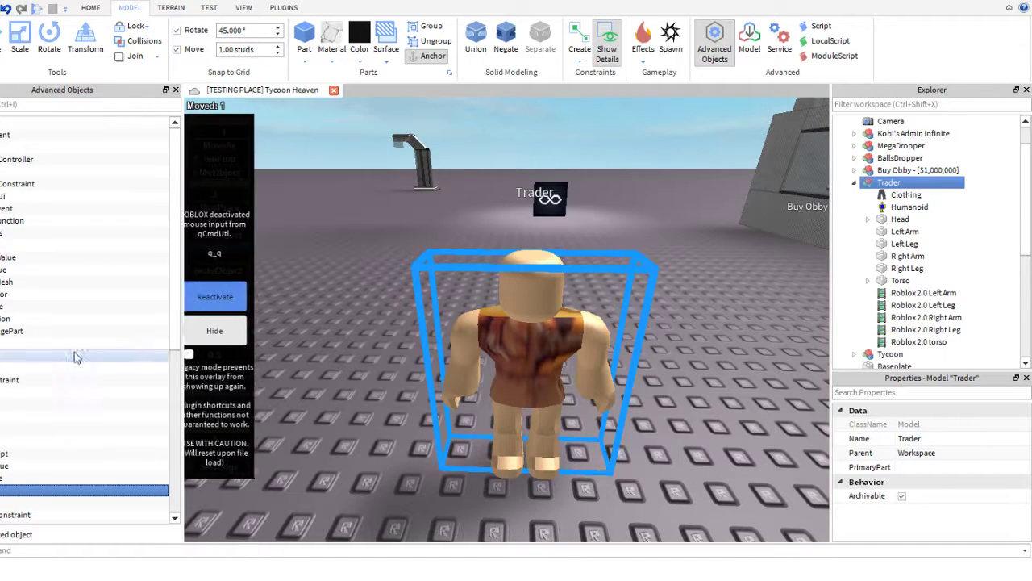
scroll(10, 406, down, 3)
scroll(9, 405, down, 2)
click(8, 465)
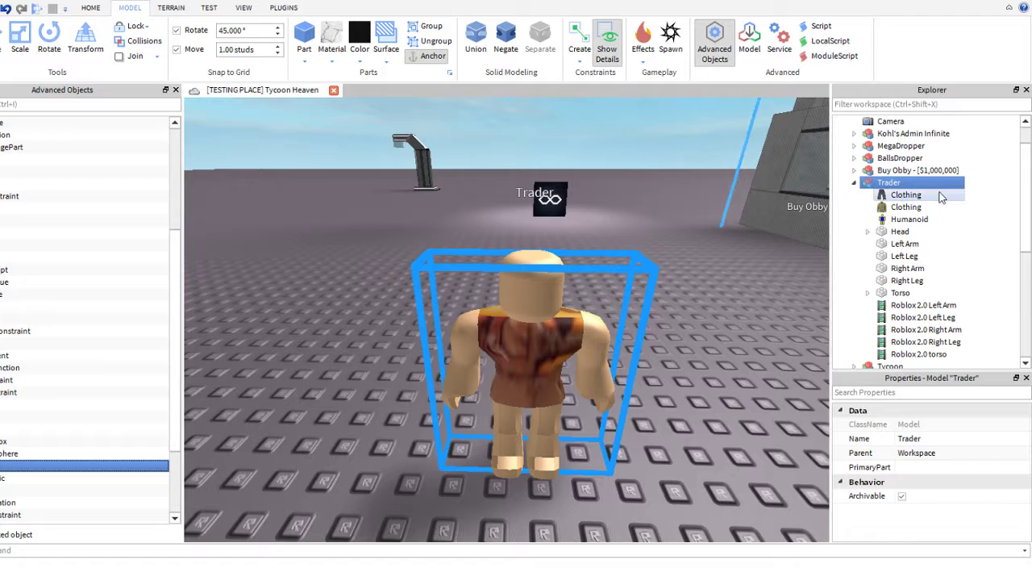
- Rename the Trader's shirt-class Clothing object as Shirt
click(935, 208)
click(175, 89)
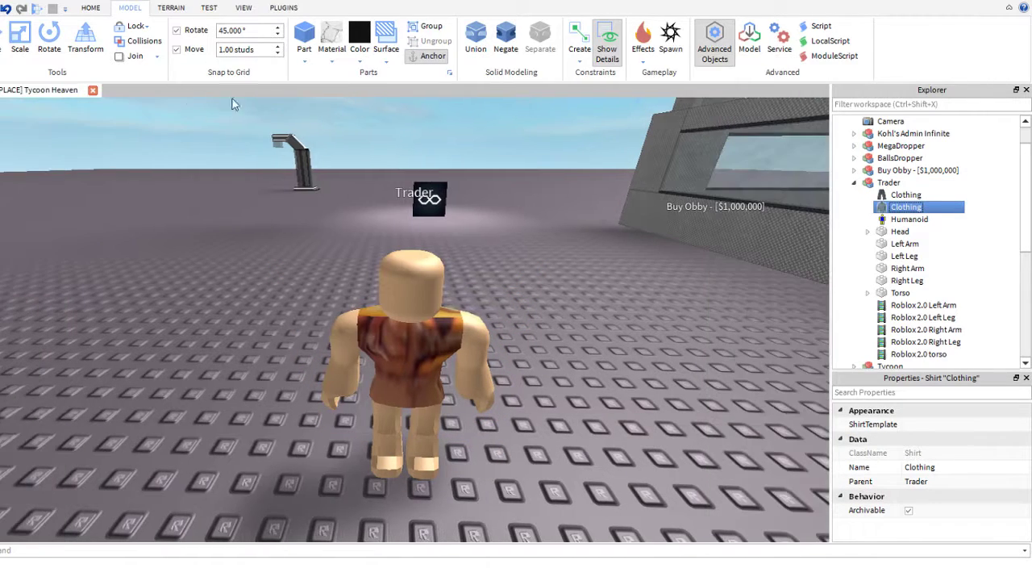
click(924, 466)
key(BackSpace)
text(Shirt)
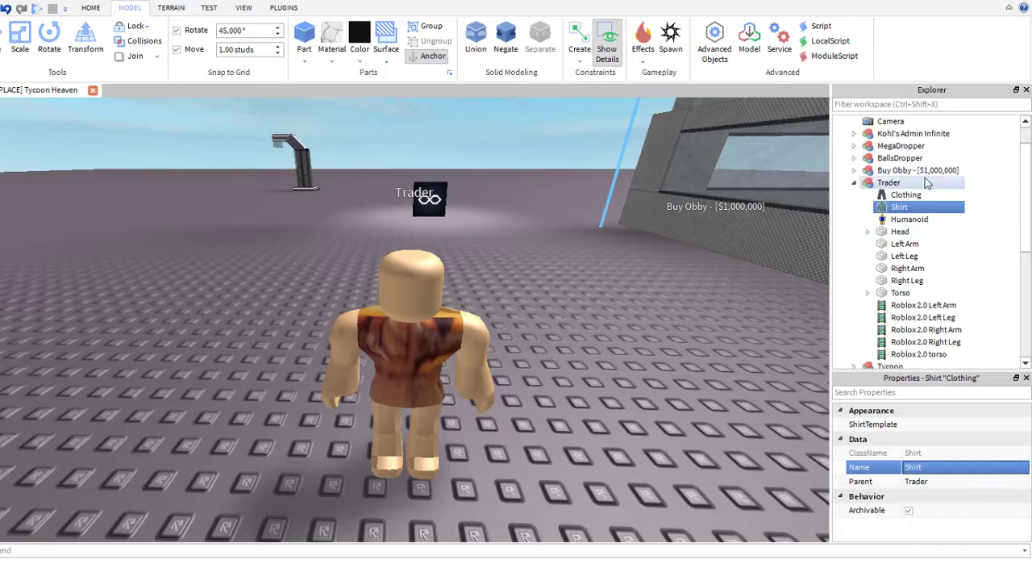
- Rename the Trader's pants-class Clothing object as Pants
click(906, 195)
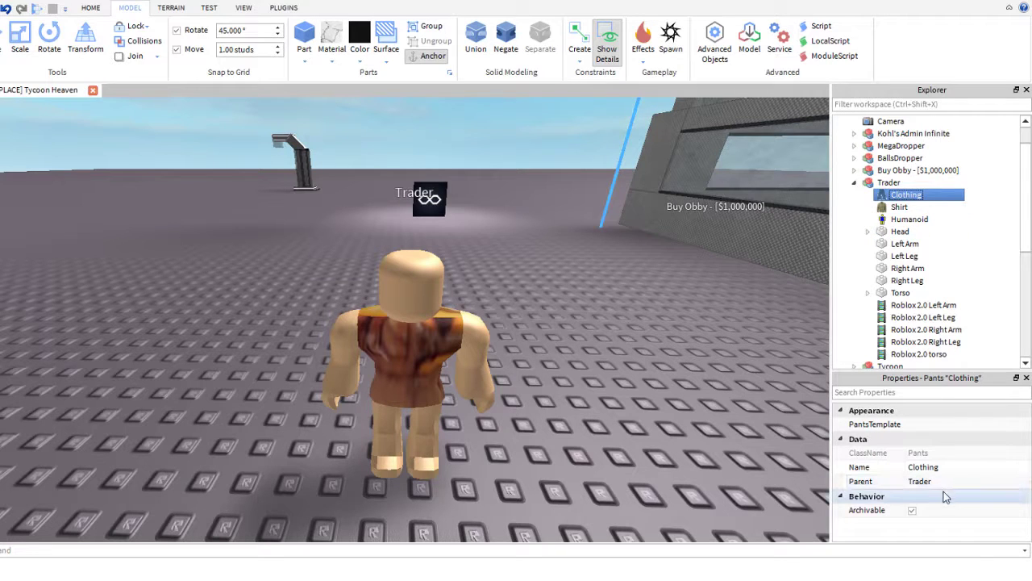
click(925, 468)
text(Pants)
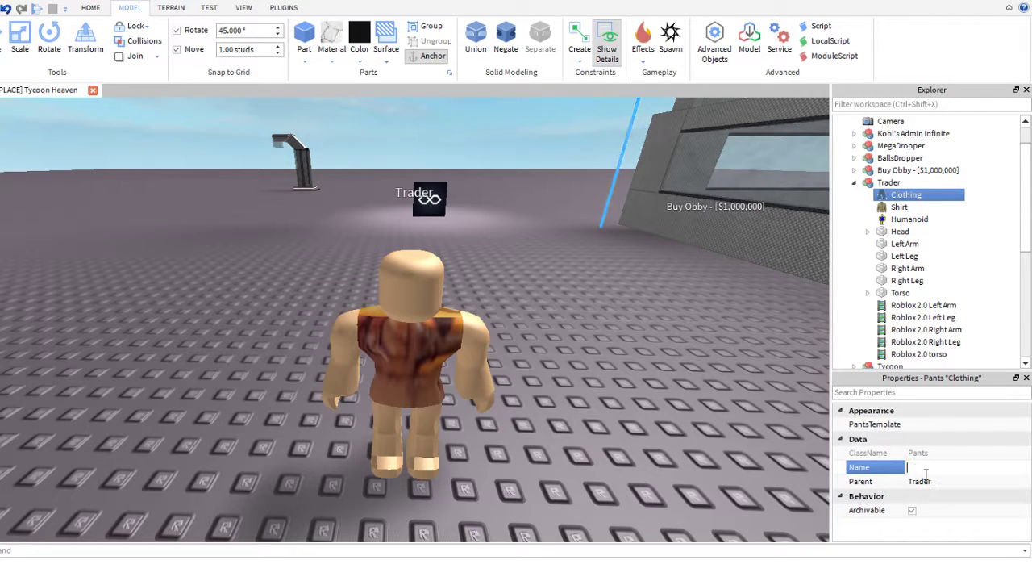
key(Return)
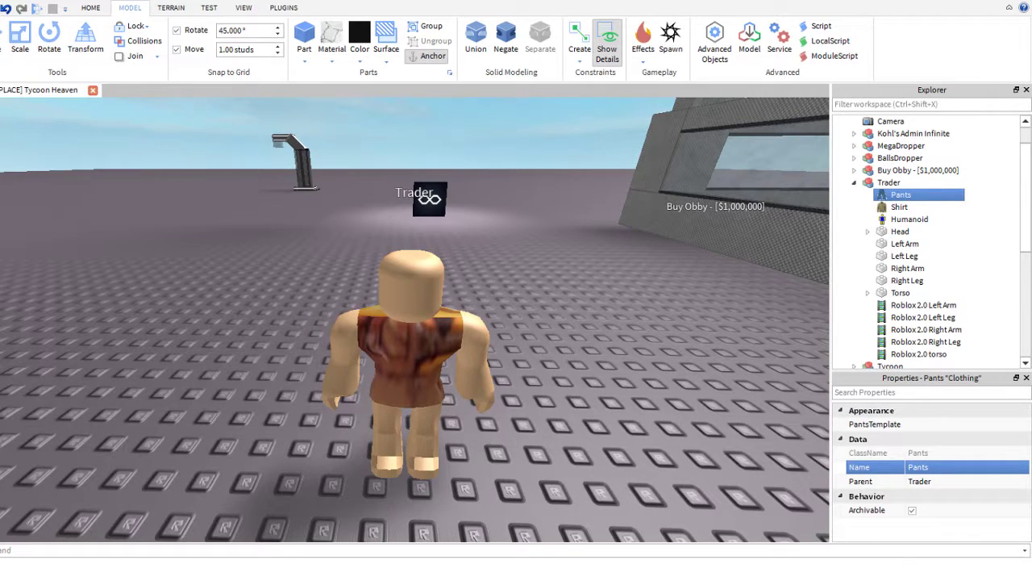
- Examine the Trader from behind and check the properties of its Shirt and Pants objects
scroll(465, 215, down, 3)
right_drag(465, 214, 465, 220)
scroll(465, 219, up, 3)
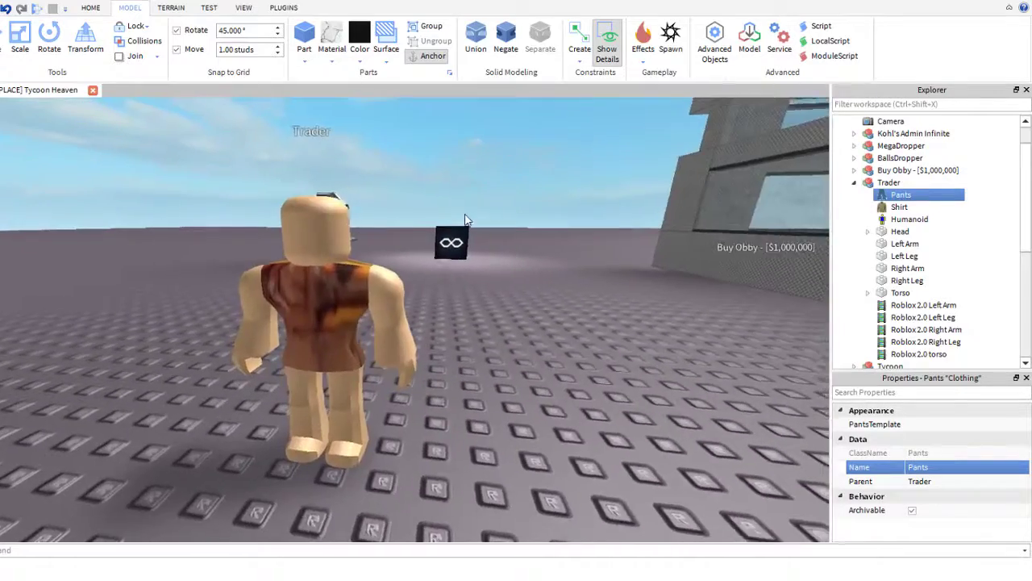
key(a)
click(898, 210)
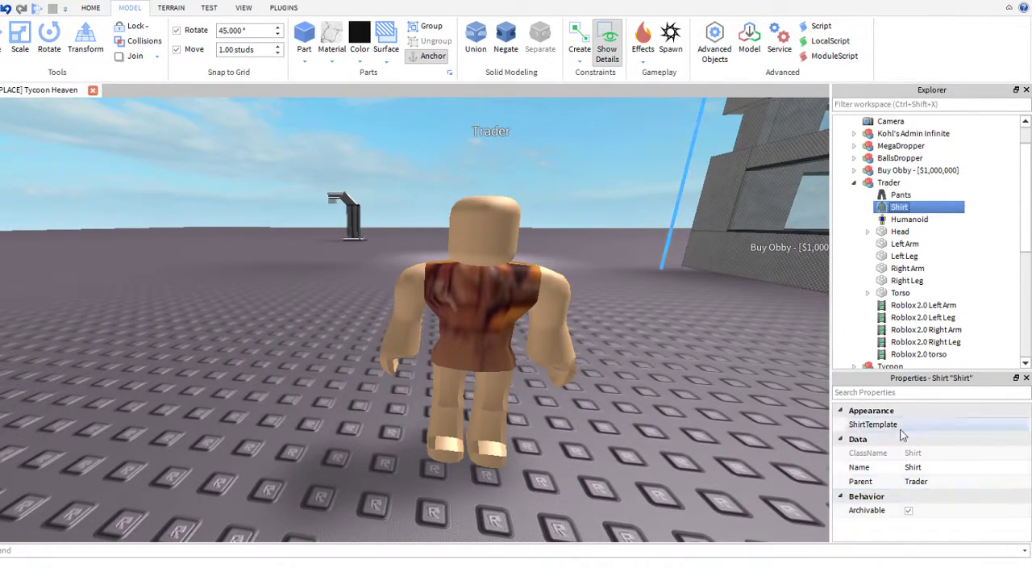
double_click(923, 208)
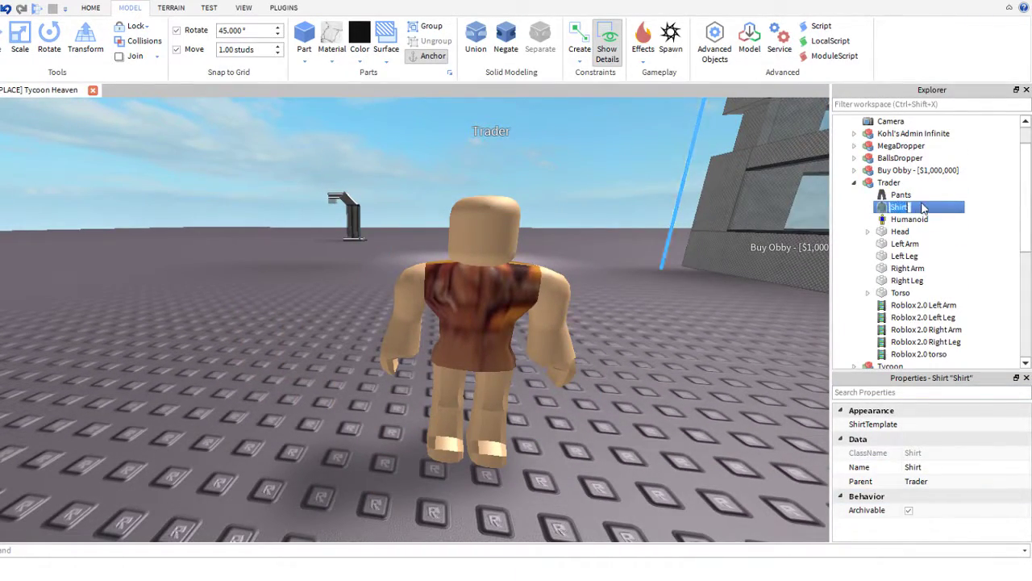
right_click(923, 205)
click(921, 196)
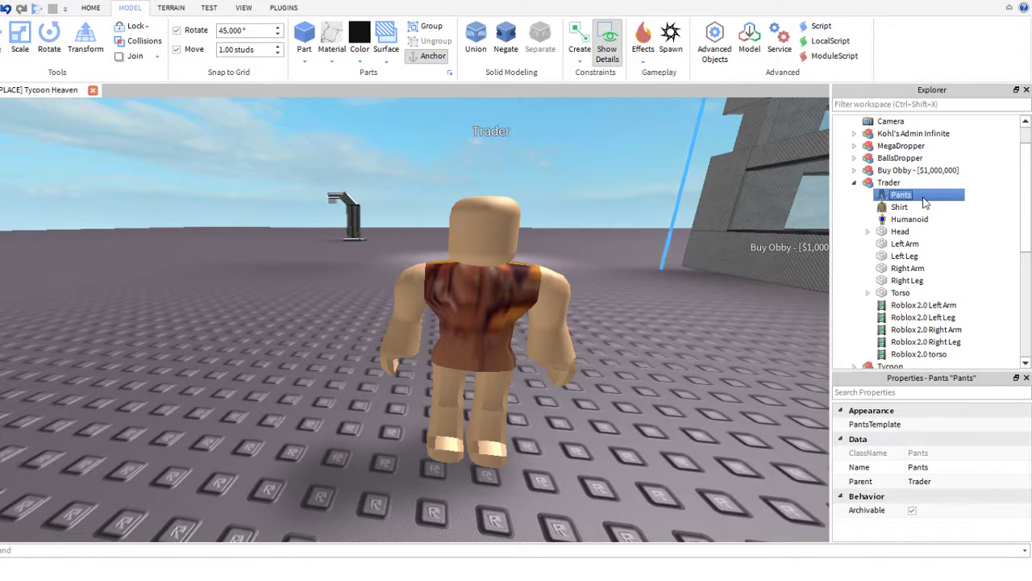
click(883, 199)
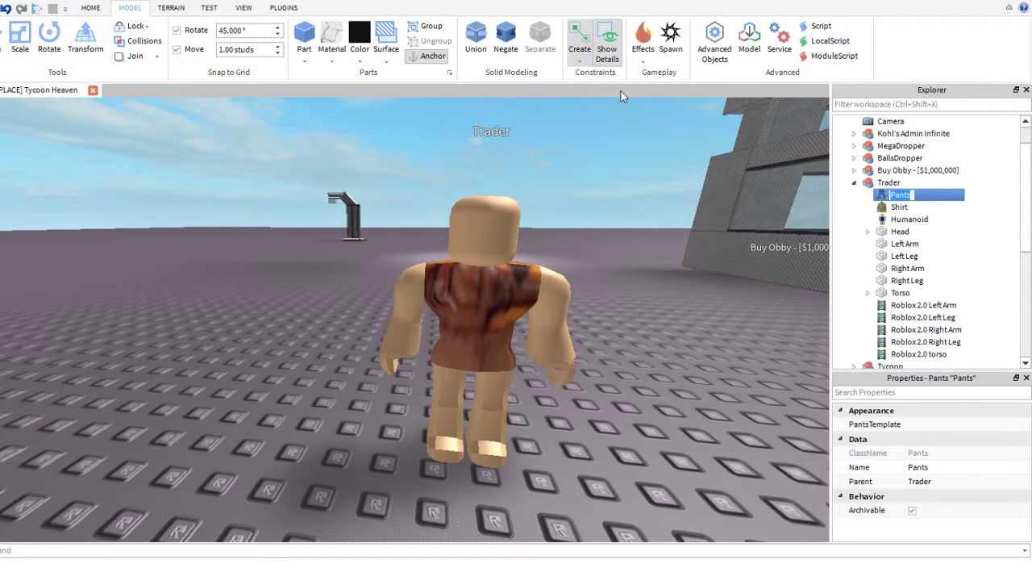
- Try a rod constraint from the Trader's torso to its left arm, moving the arm attachment down towards the hand
click(580, 36)
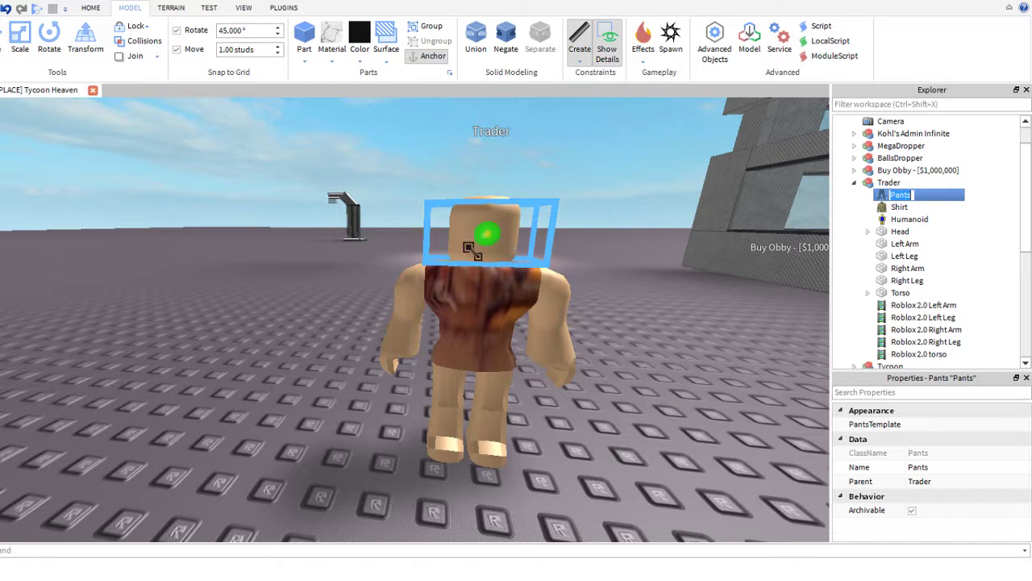
click(479, 320)
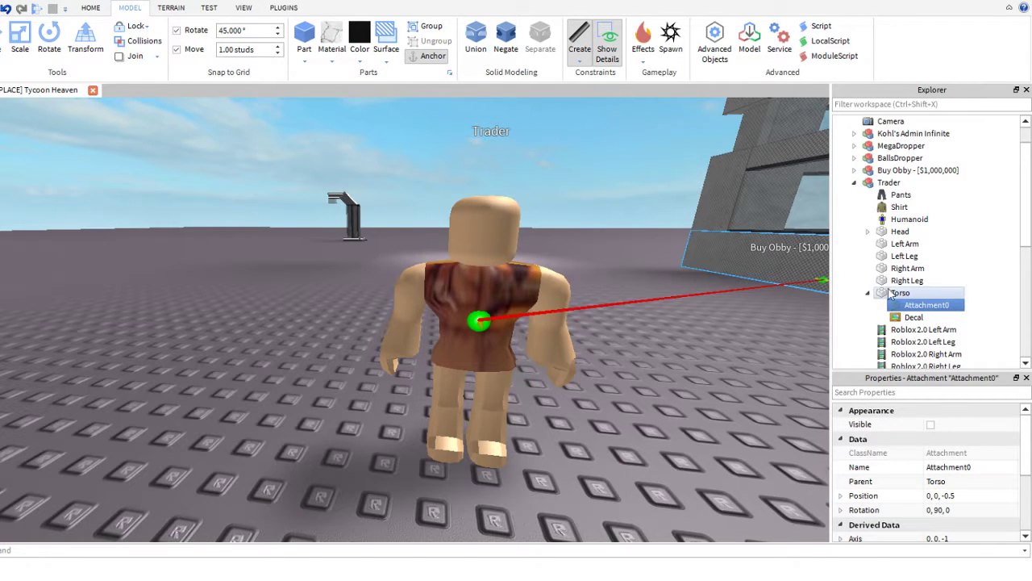
click(568, 323)
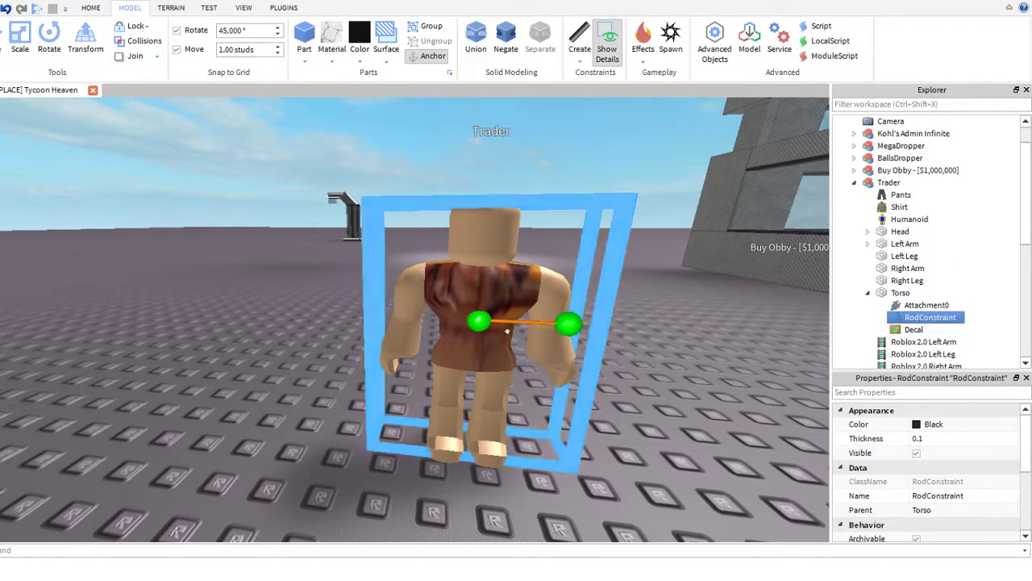
click(568, 323)
drag(568, 324, 550, 360)
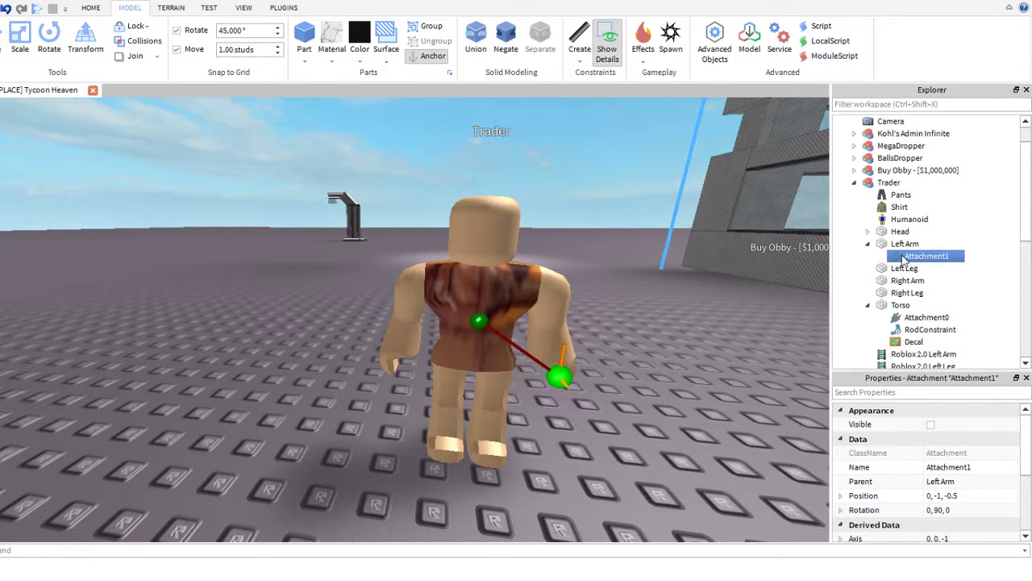
- Delete the left-arm attachment and the whole Trader model from the Workspace
key(Delete)
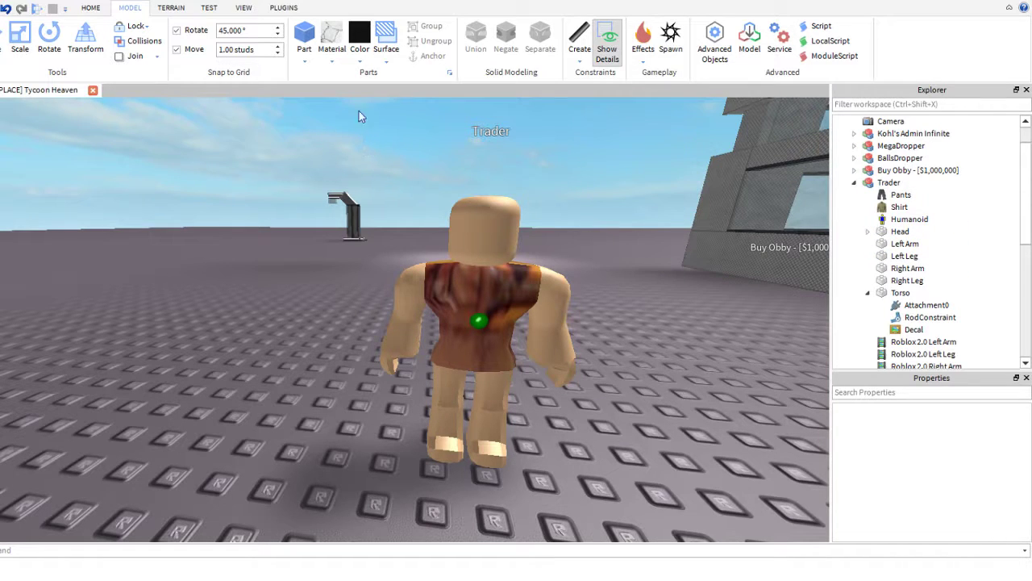
click(875, 185)
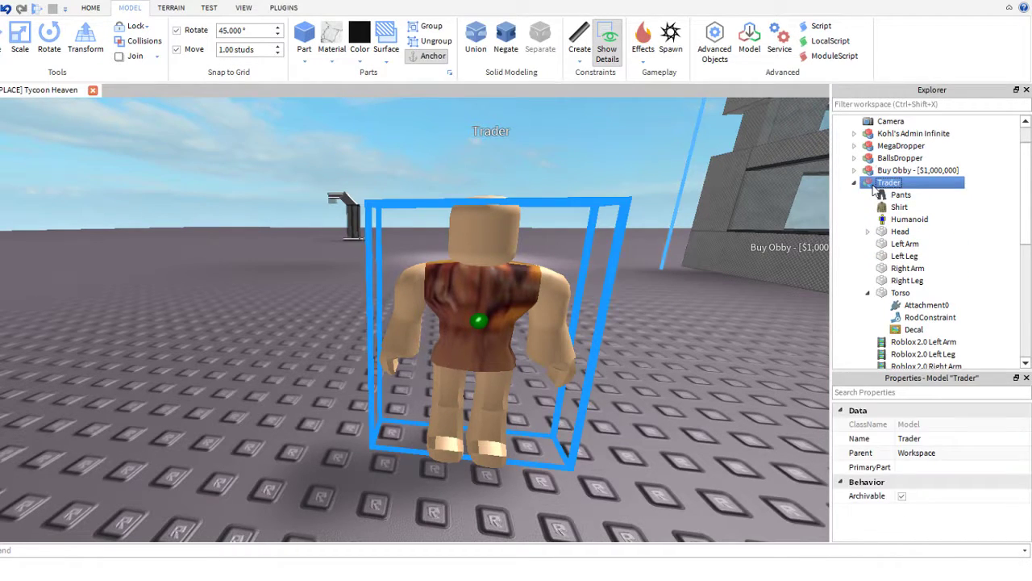
key(Delete)
- Search the Toolbox models for "Person" in place of Roblox 2.0
click(91, 7)
click(234, 44)
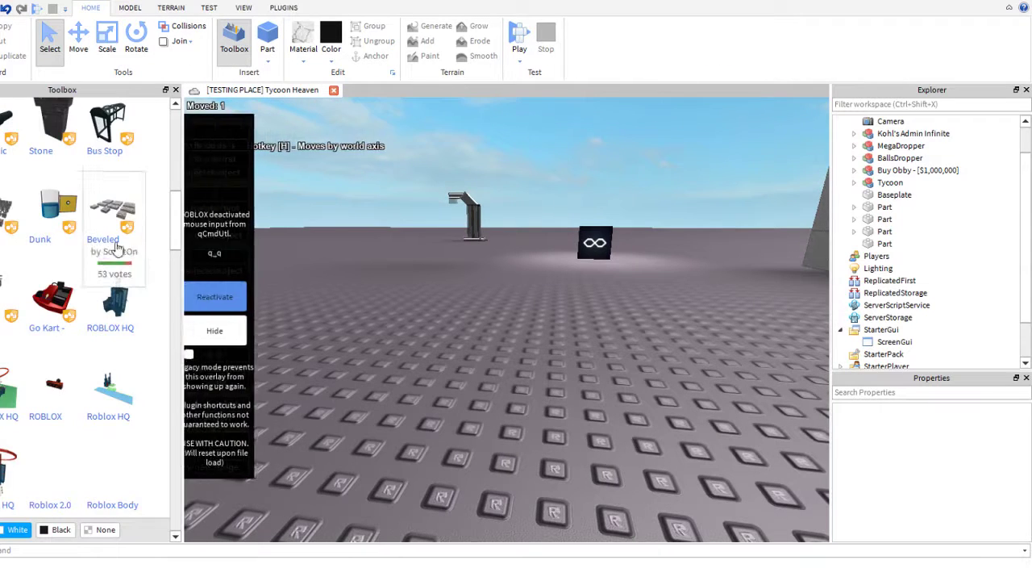
scroll(115, 245, down, 8)
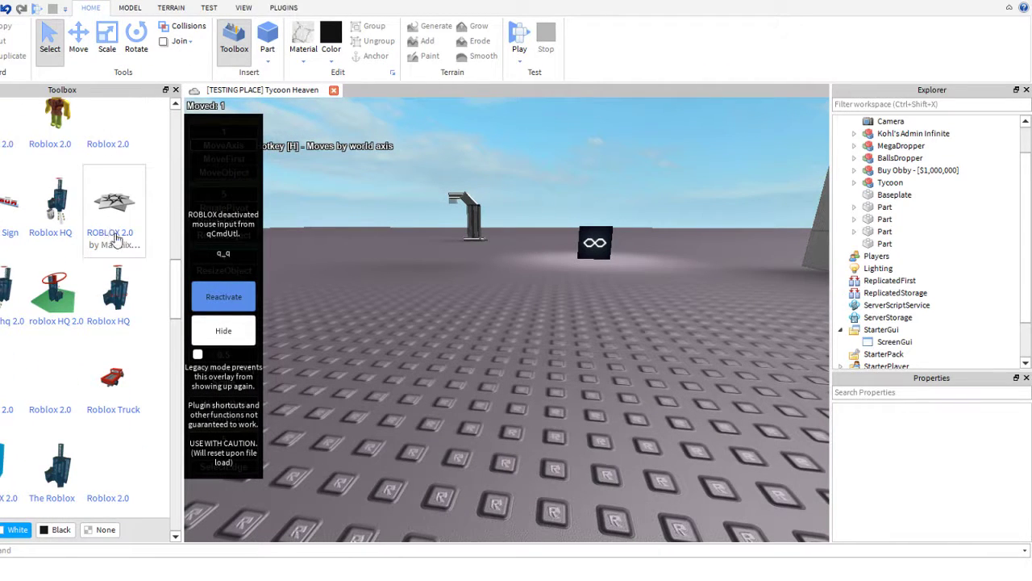
scroll(115, 238, up, 8)
click(110, 112)
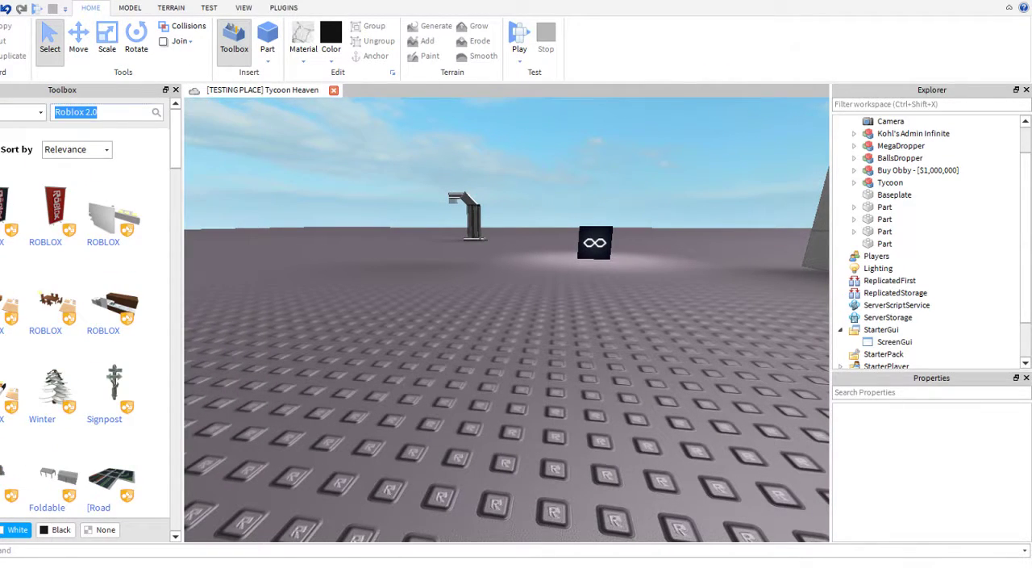
text(Person)
key(Return)
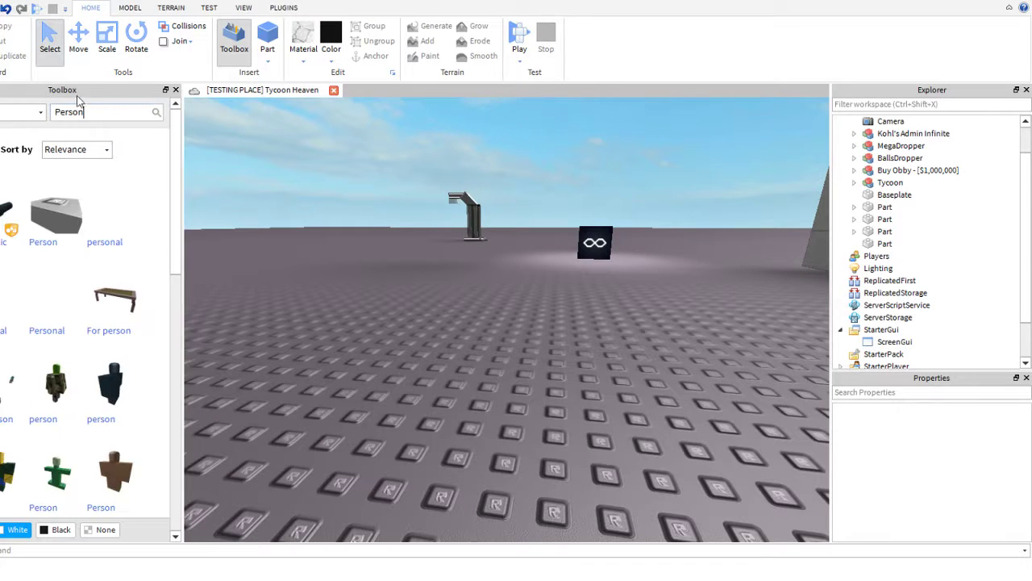
- Search the Toolbox models for "Spy" and insert a suited character with a fedora into the place
drag(84, 112, 85, 84)
text(Spy)
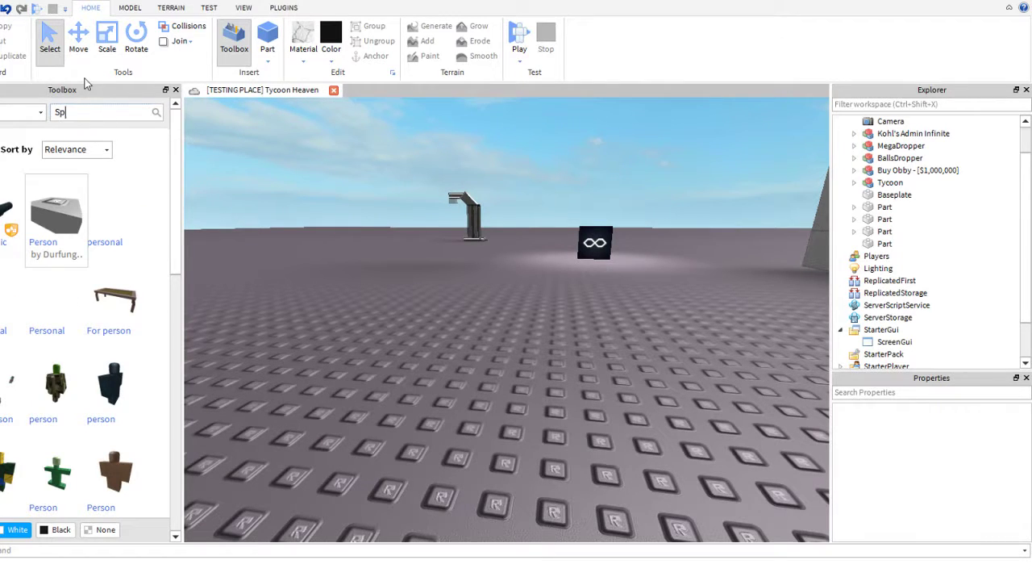
key(Return)
scroll(89, 387, down, 3)
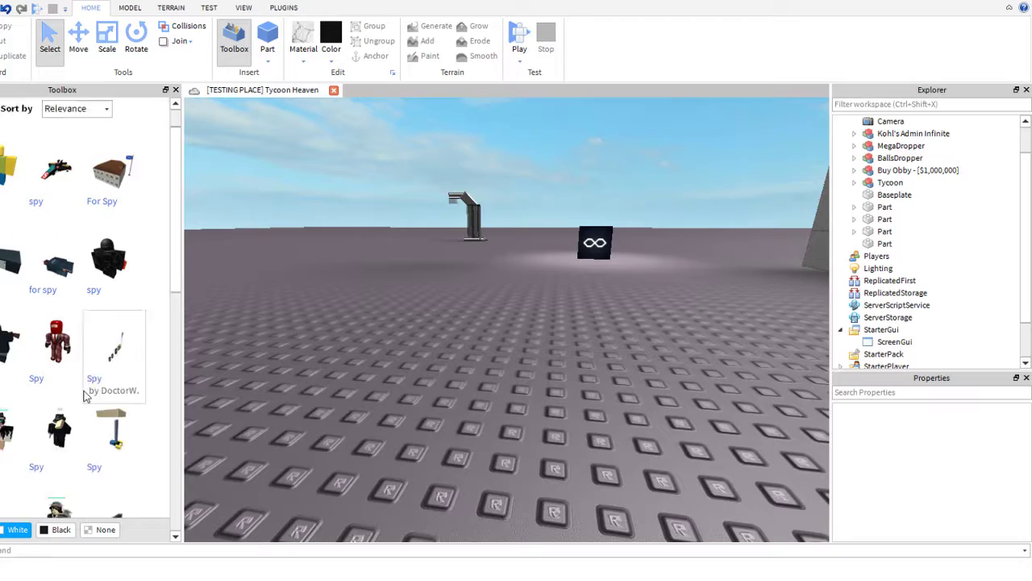
click(176, 90)
scroll(357, 223, up, 3)
right_drag(358, 224, 357, 223)
scroll(357, 224, down, 3)
scroll(357, 223, up, 2)
scroll(357, 224, down, 2)
- Rename the Spy model in the Workspace as Trader
click(854, 183)
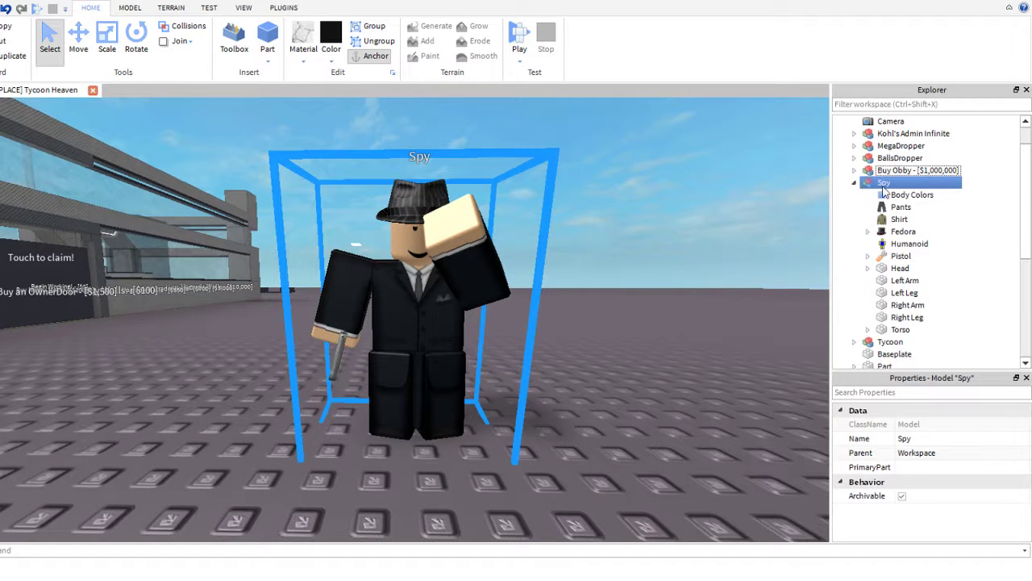
click(939, 441)
text(Tra)
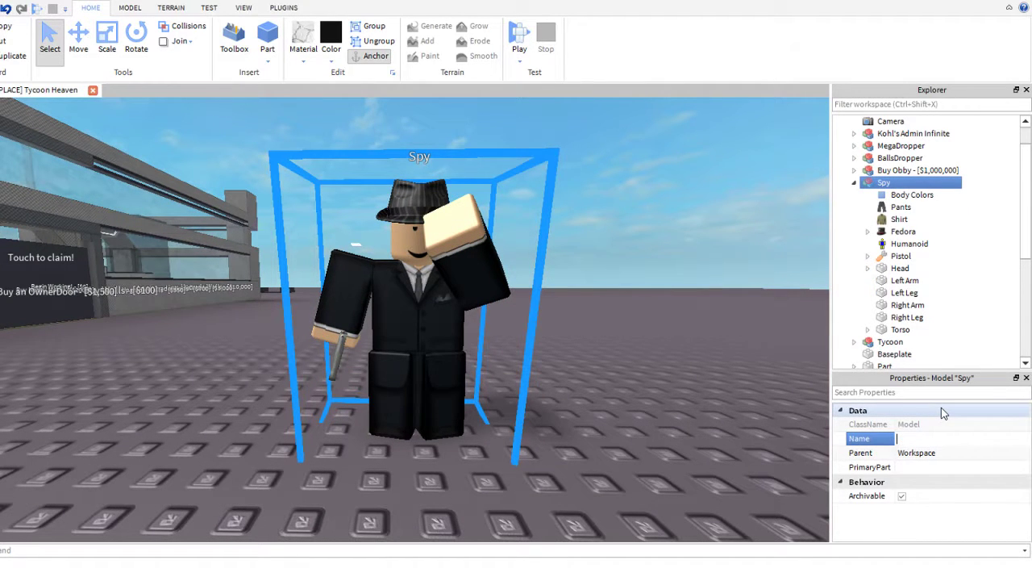
text(der)
key(Return)
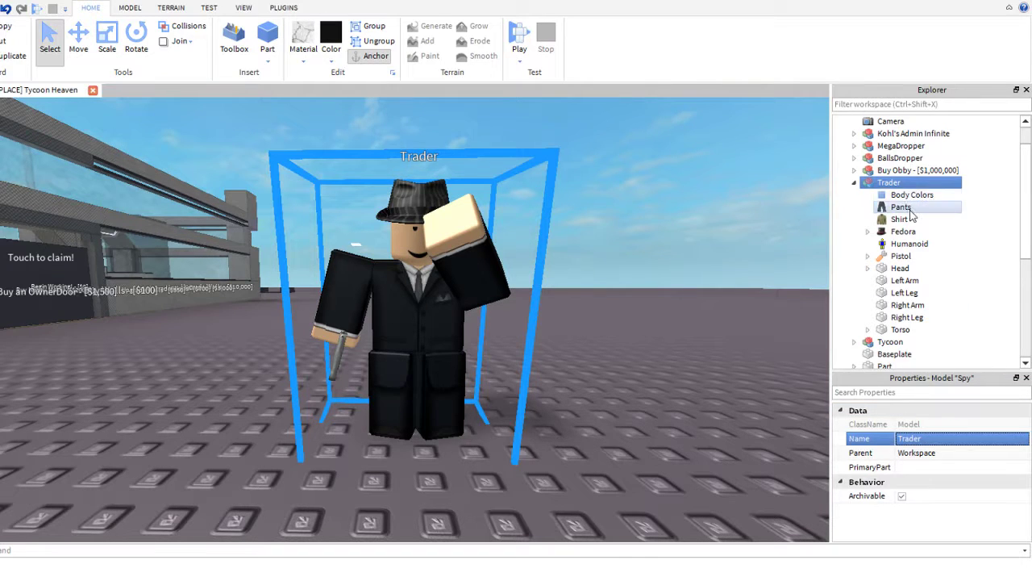
- Select the Trader's Shirt, search the Roblox catalog's shirts for "Trader" and view the item The Trader - Shirt
click(907, 207)
click(901, 220)
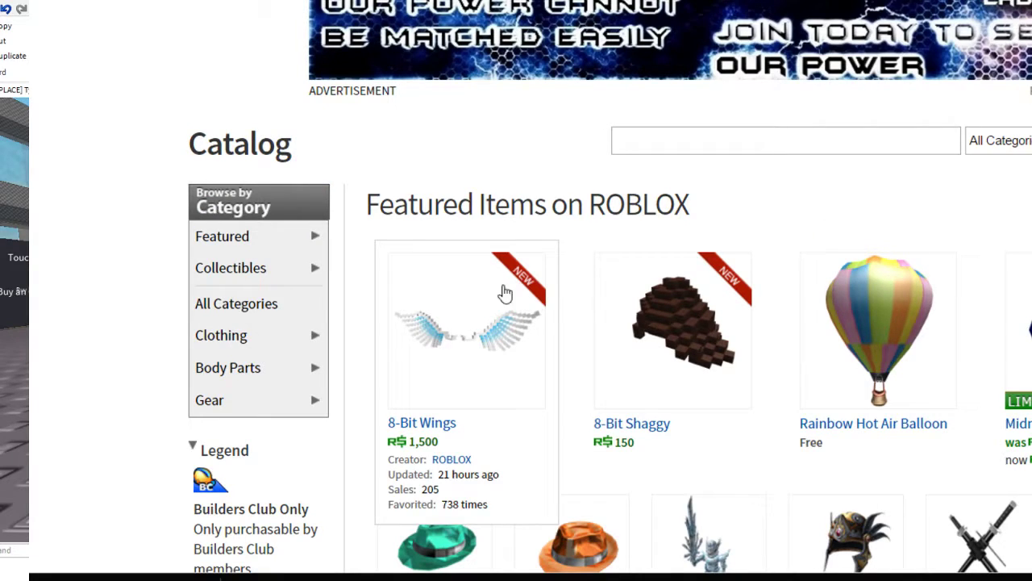
mouse_move(307, 337)
click(362, 332)
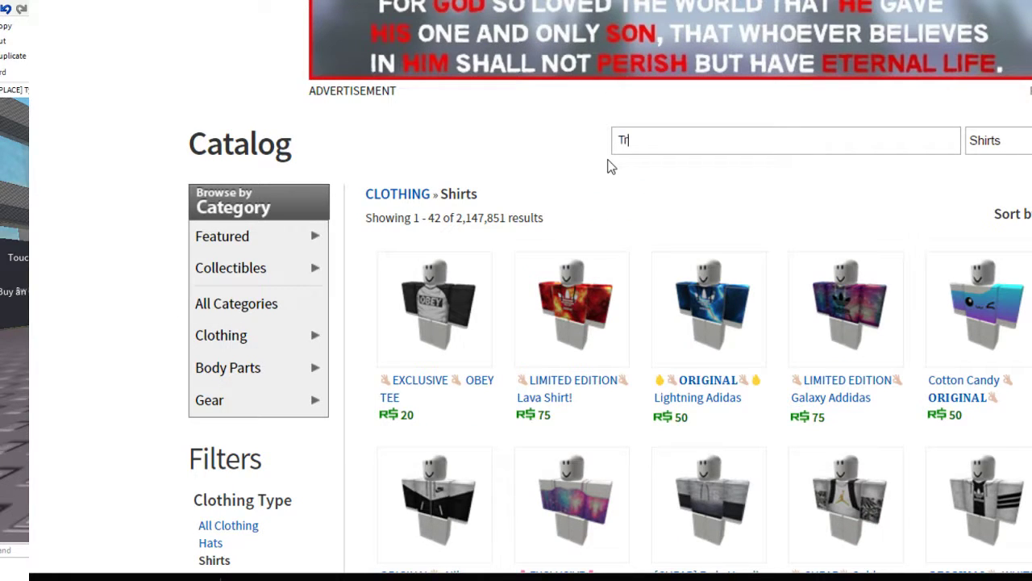
text(ader)
key(Return)
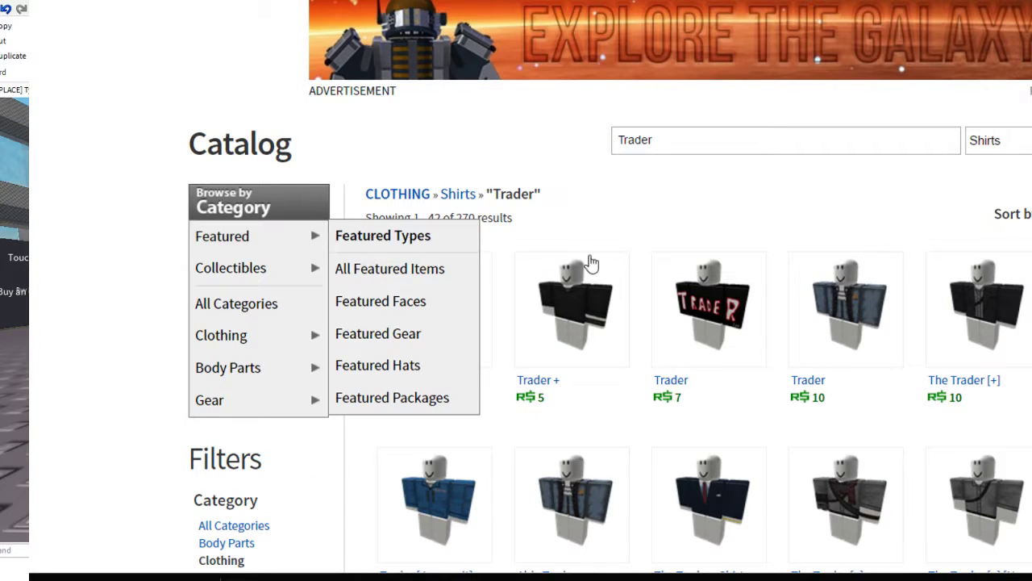
scroll(710, 258, down, 2)
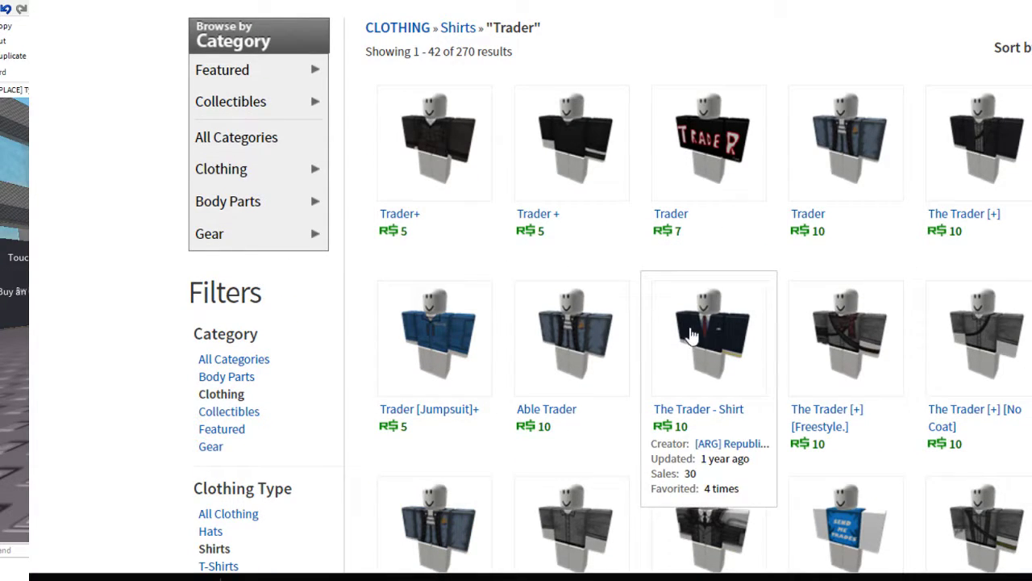
click(691, 336)
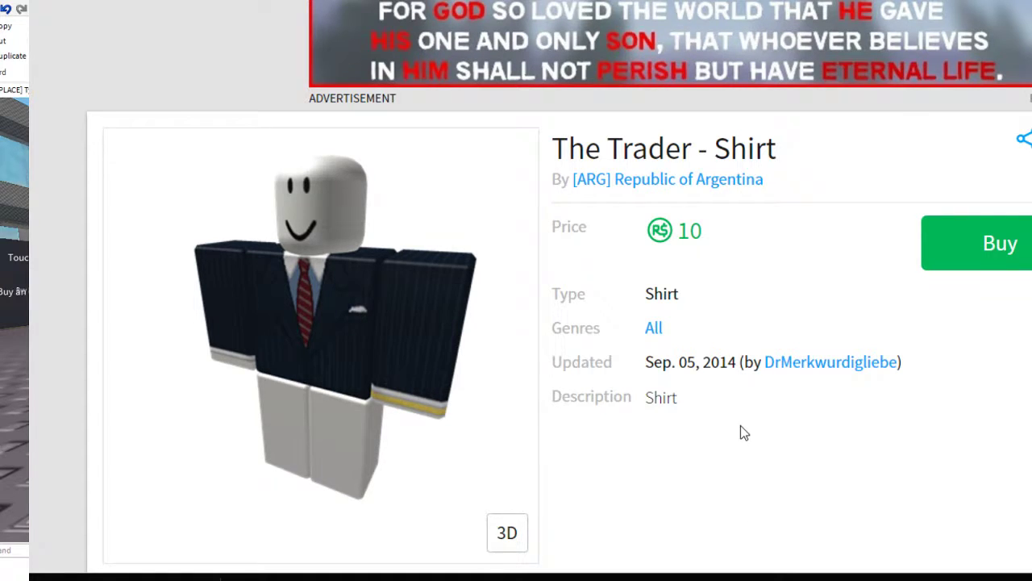
- Return to Roblox Studio and set the Trader's ShirtTemplate to the game image rbxgameasset://Images/trader
key(alt+Tab)
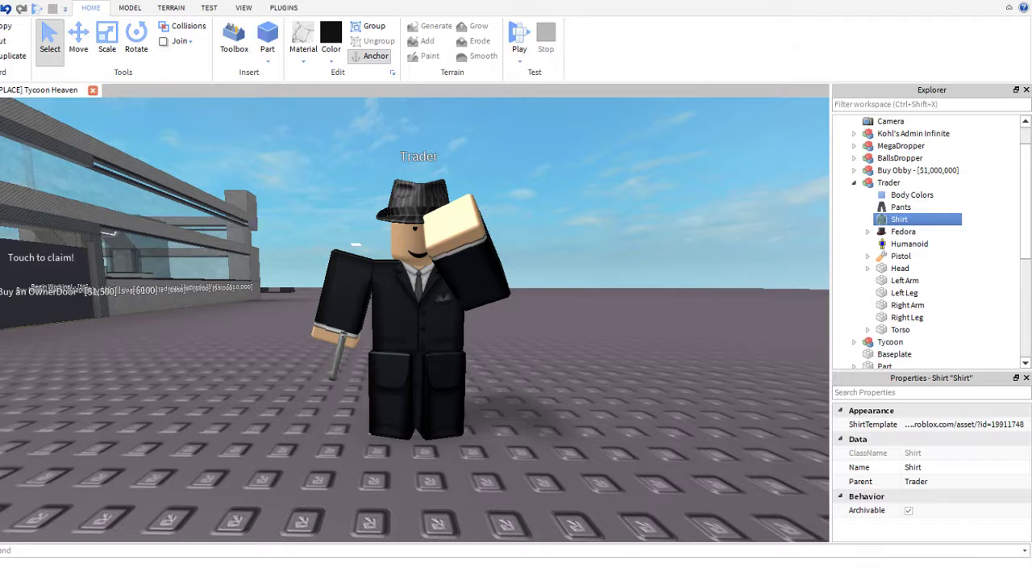
click(937, 424)
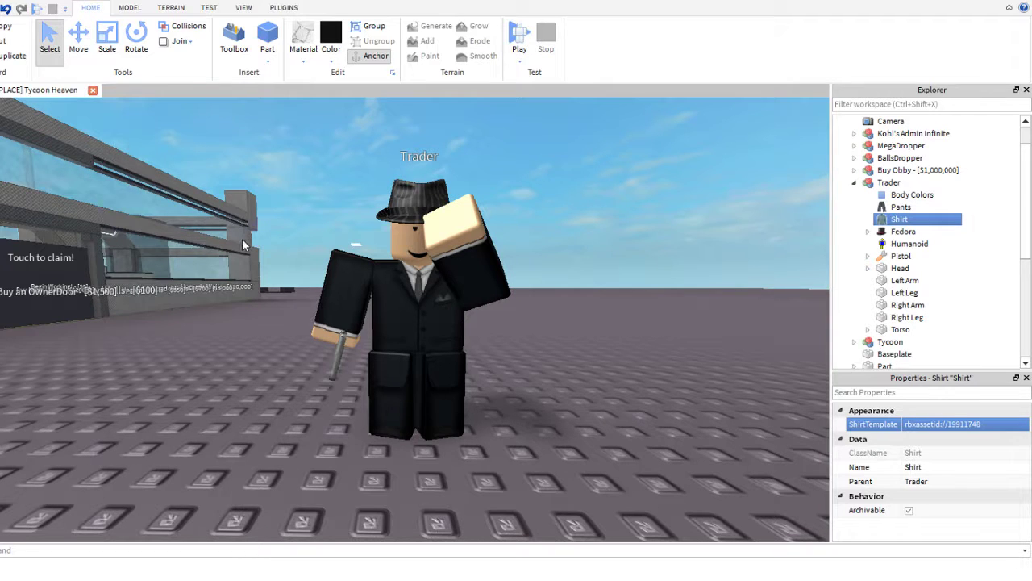
click(863, 559)
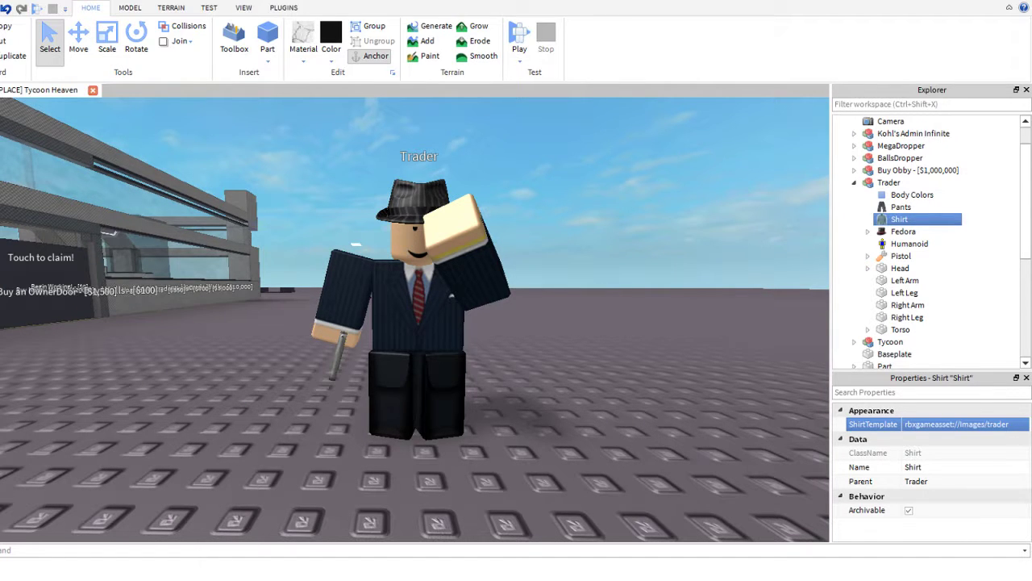
- Switch to the Roblox catalog, search the pants for "suit" and view the image of a dark suit
key(alt+Tab)
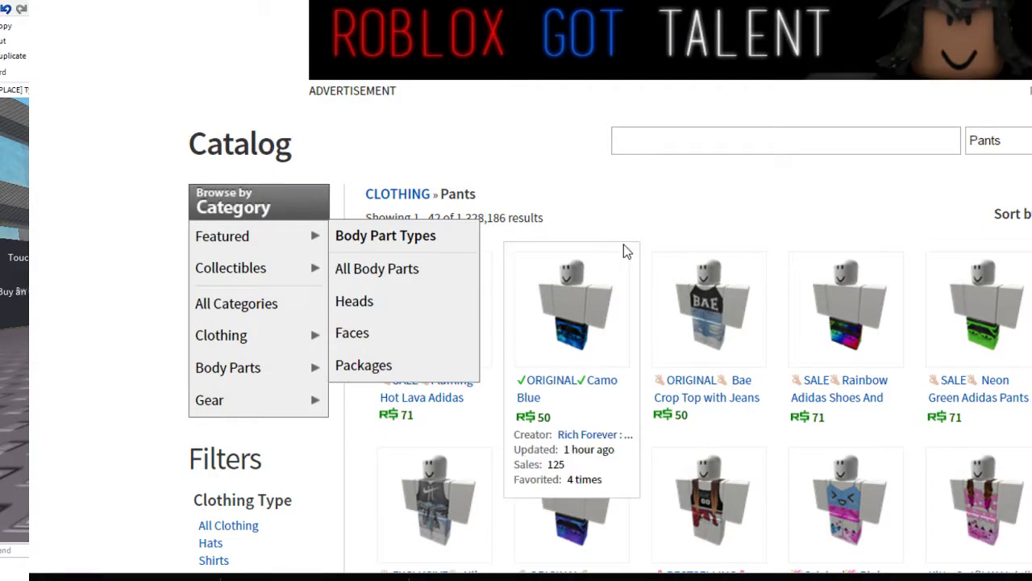
click(624, 147)
text(suit)
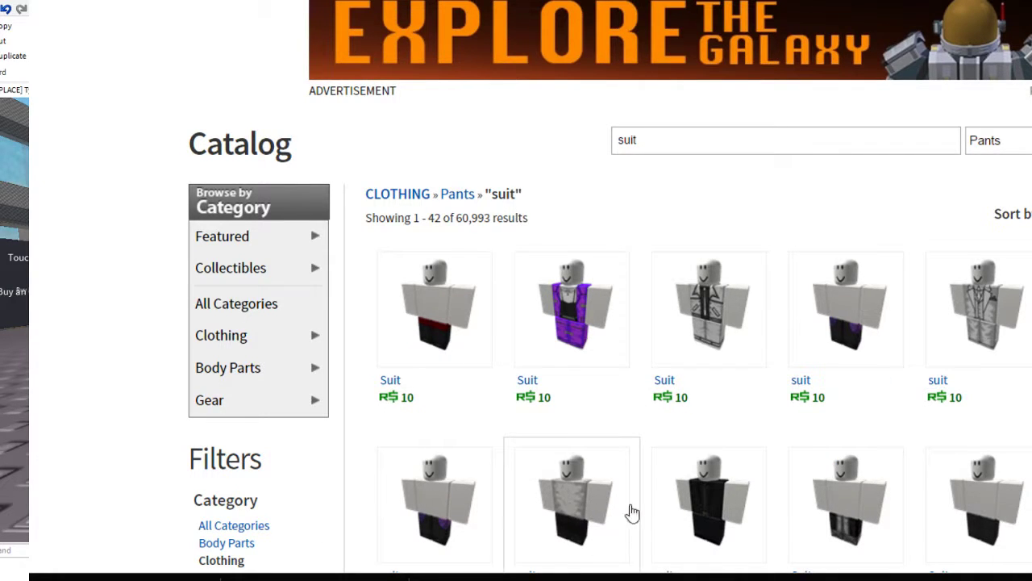
click(713, 538)
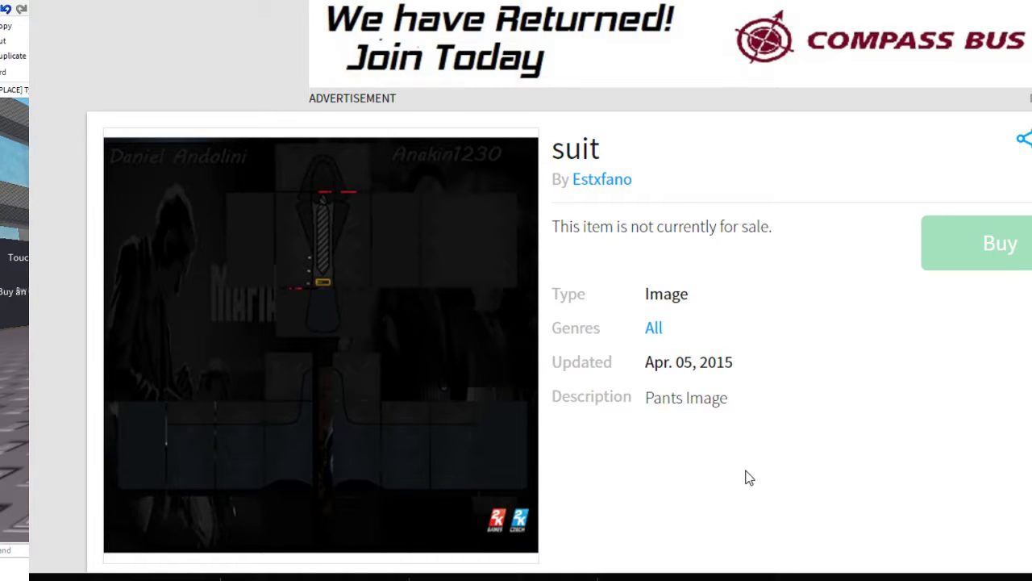
- Return to Roblox Studio and set the Trader's PantsTemplate to the game image Images/traderpants
key(alt+Tab)
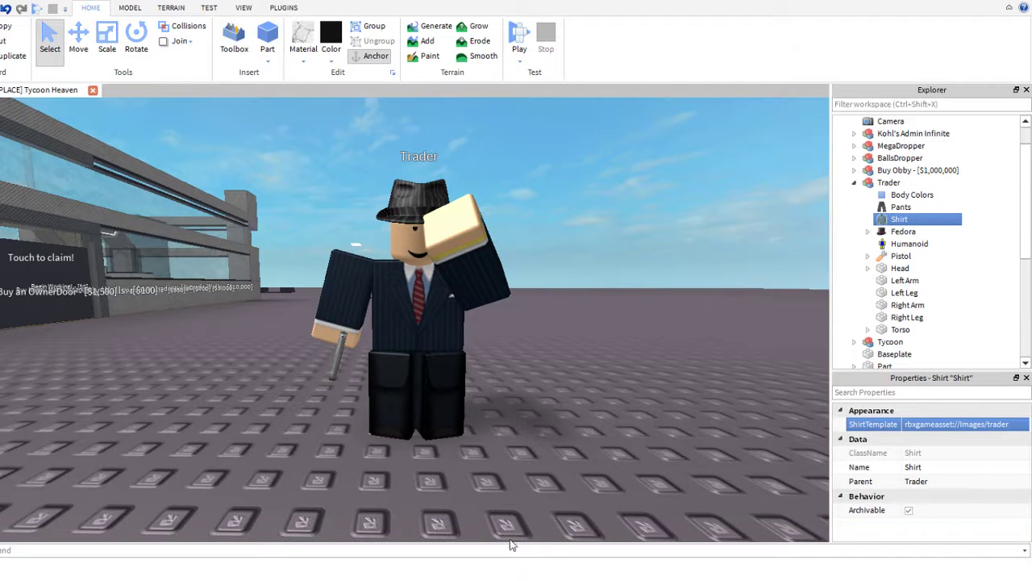
click(901, 207)
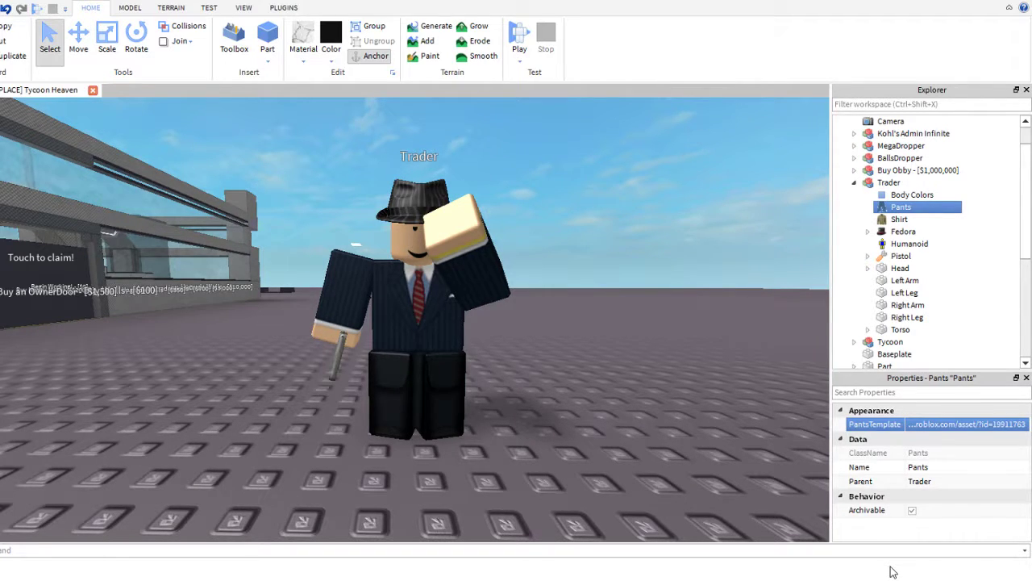
key(ctrl+z)
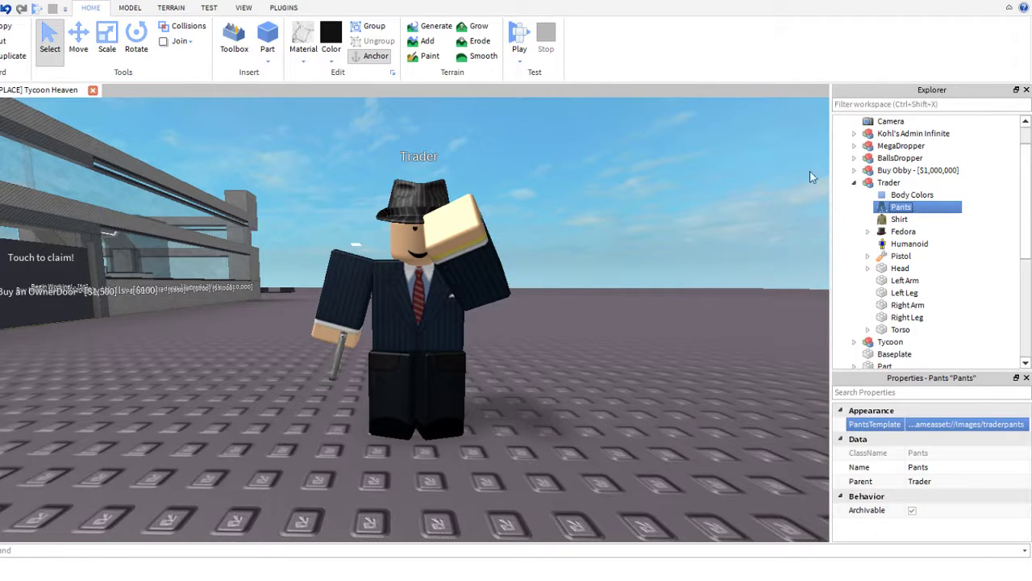
- Try to rotate the Trader's Left Arm down from its raised pose
click(916, 280)
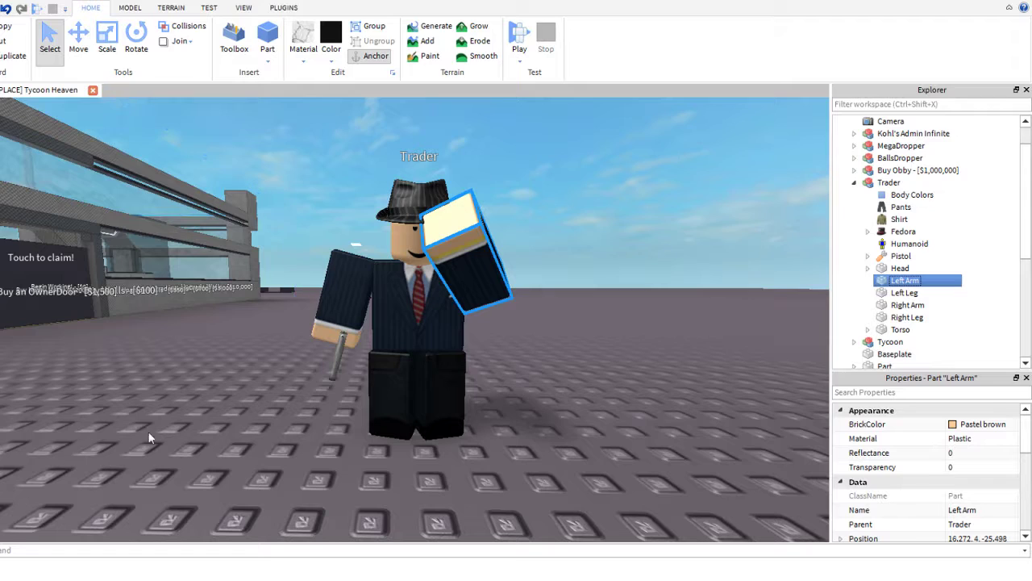
right_drag(205, 357, 208, 358)
click(107, 42)
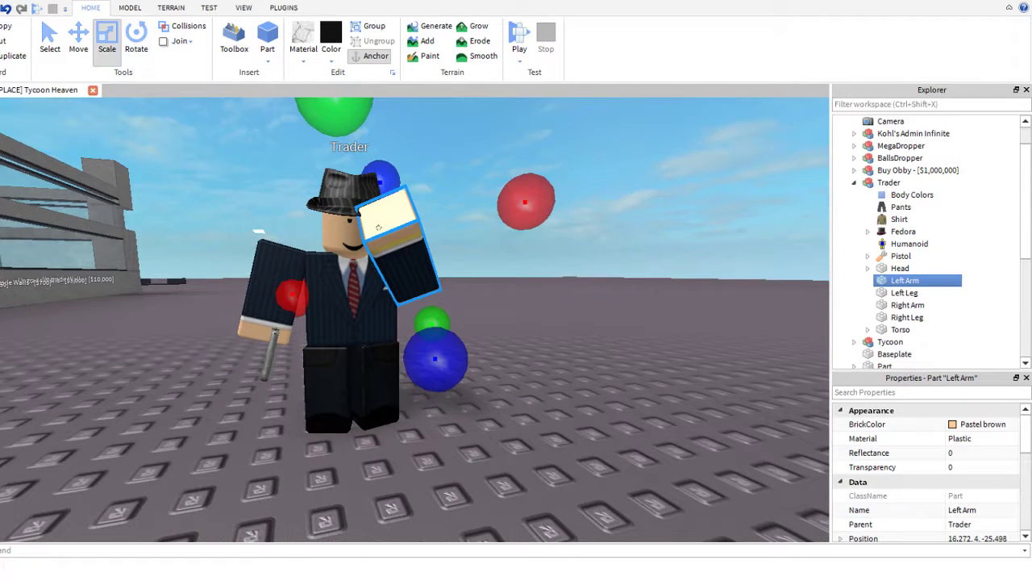
click(141, 57)
right_drag(357, 202, 359, 209)
scroll(359, 208, down, 5)
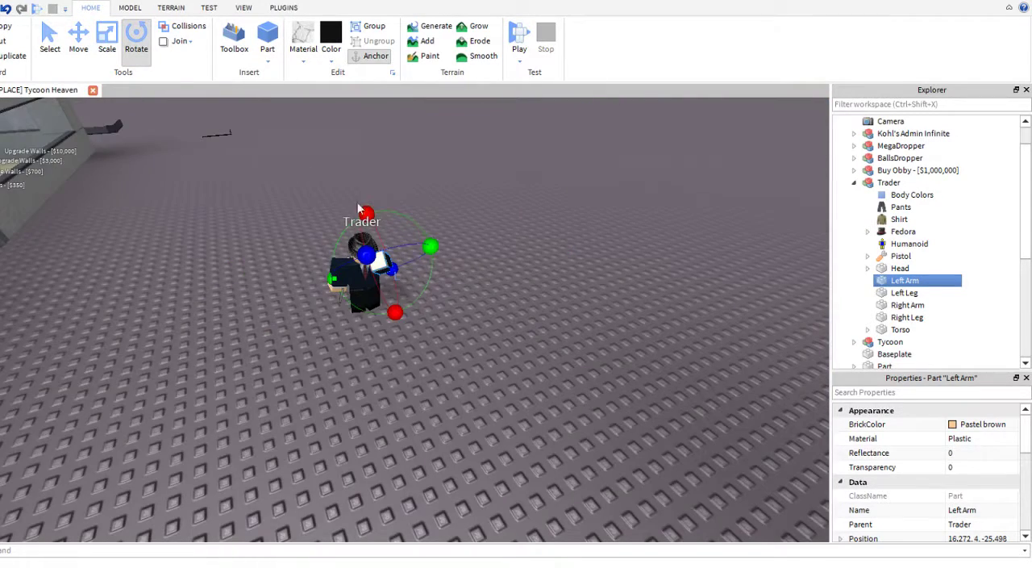
scroll(437, 229, up, 5)
scroll(440, 186, down, 5)
right_drag(440, 187, 439, 187)
key(w)
key(d)
key(a)
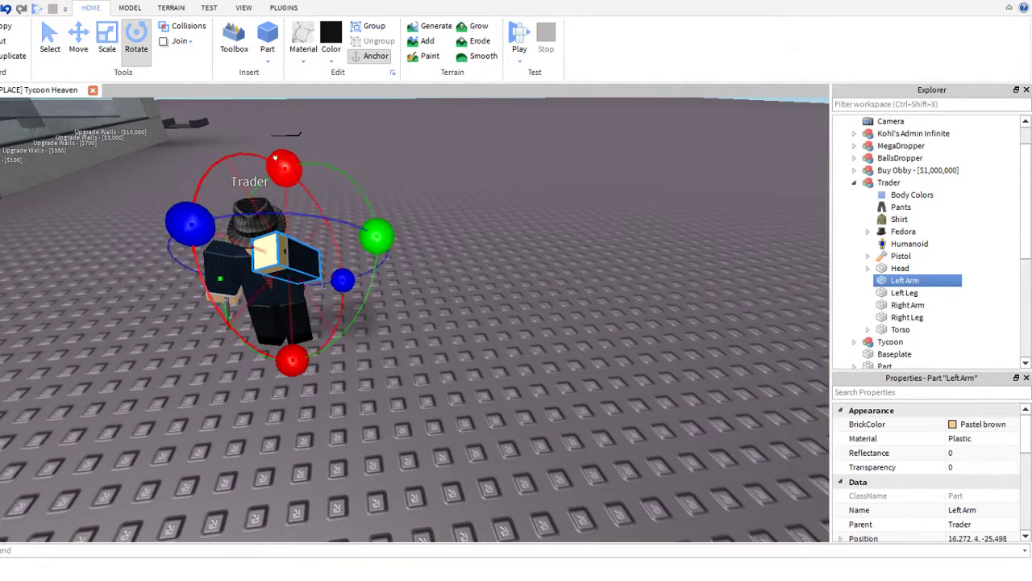
drag(275, 158, 191, 222)
drag(263, 225, 270, 228)
- Try lowering the Trader's Left Arm beside the torso and turning it to point forward
click(80, 54)
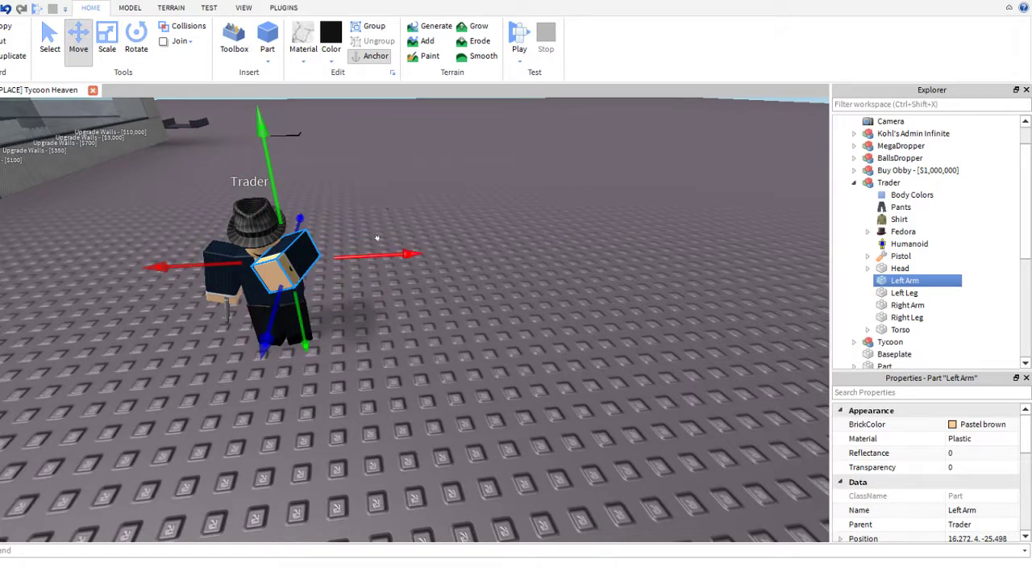
drag(395, 252, 418, 265)
right_drag(418, 271, 372, 319)
drag(334, 232, 358, 239)
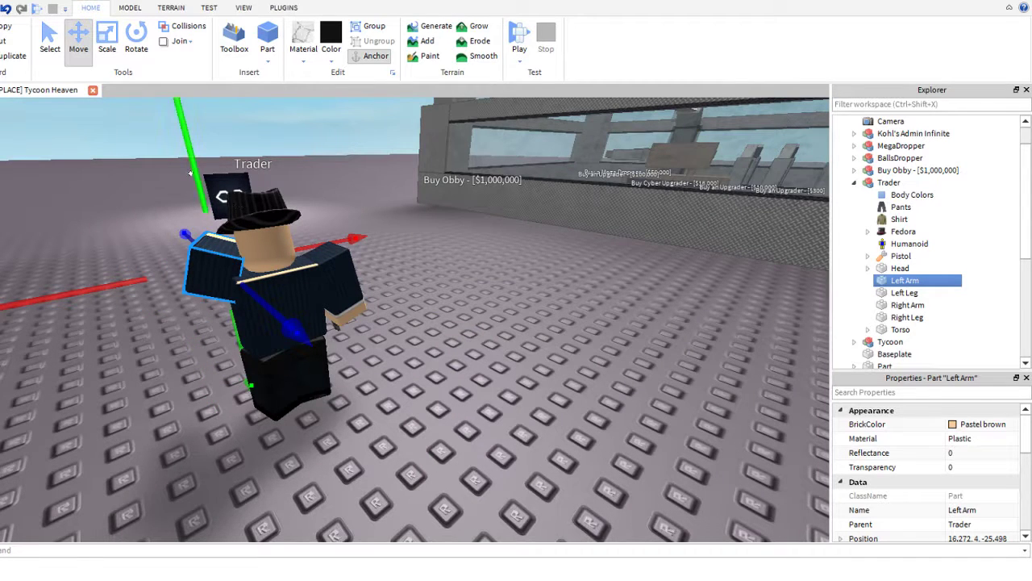
drag(195, 192, 198, 202)
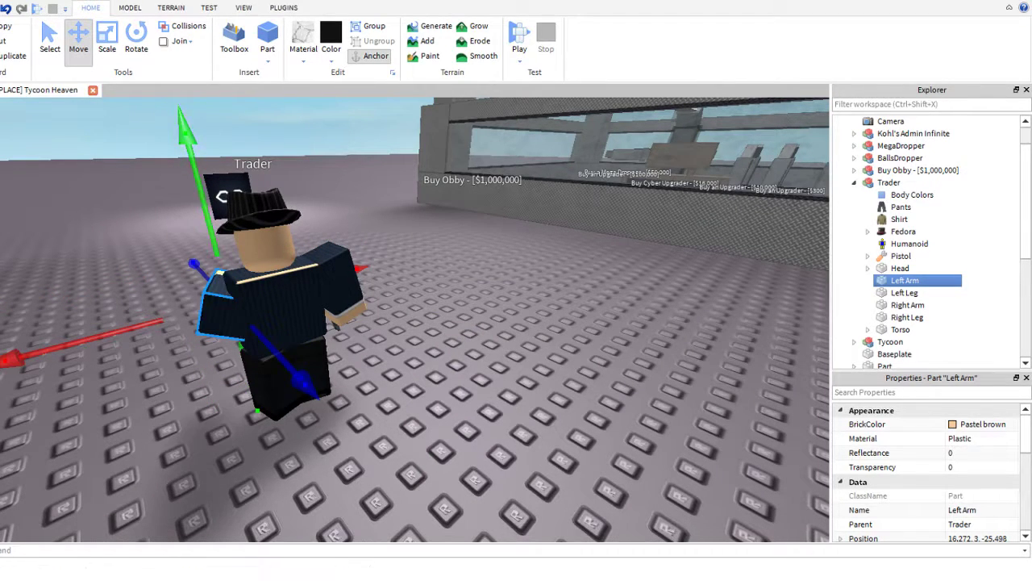
click(136, 42)
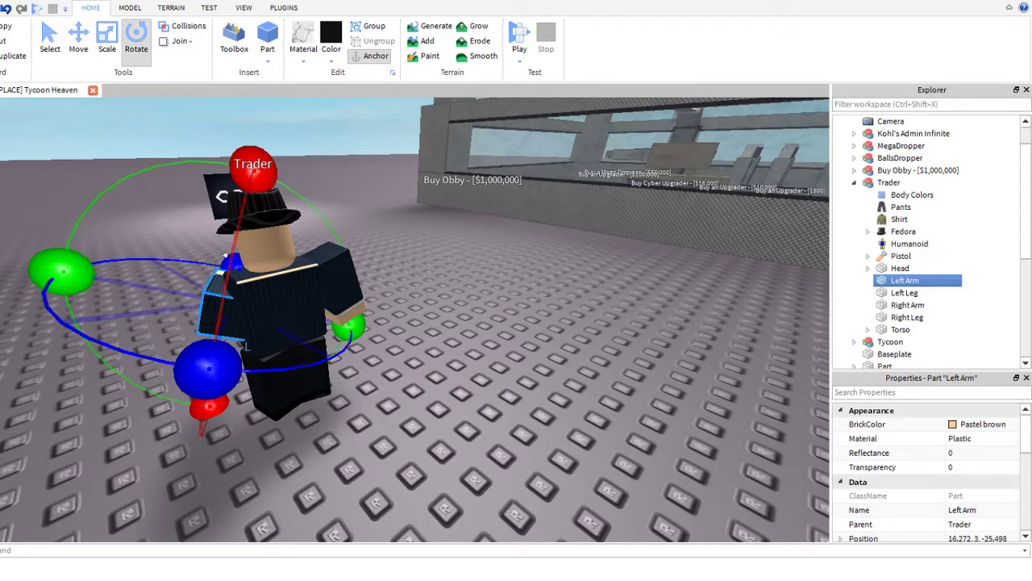
drag(161, 263, 84, 249)
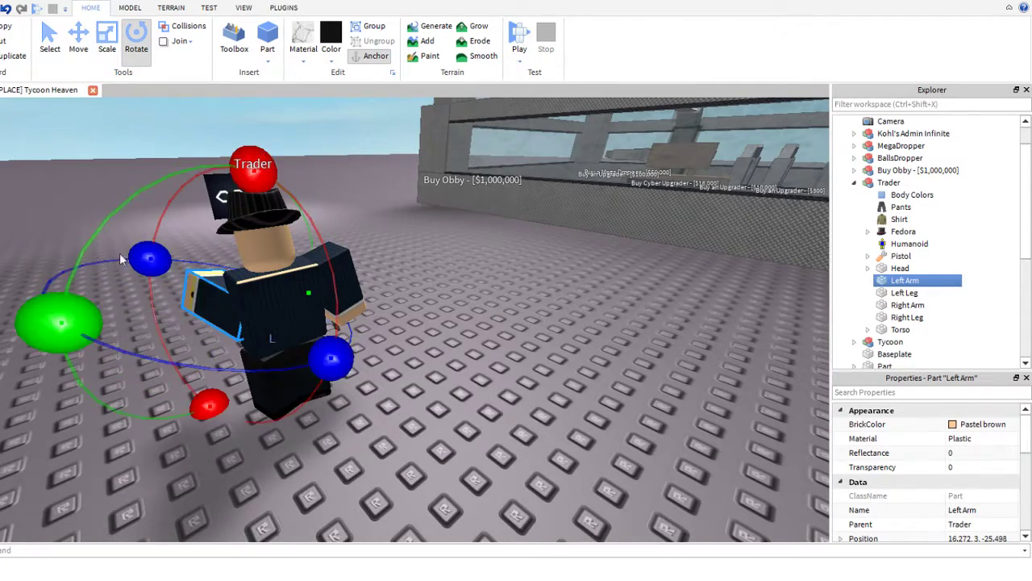
right_drag(124, 258, 176, 255)
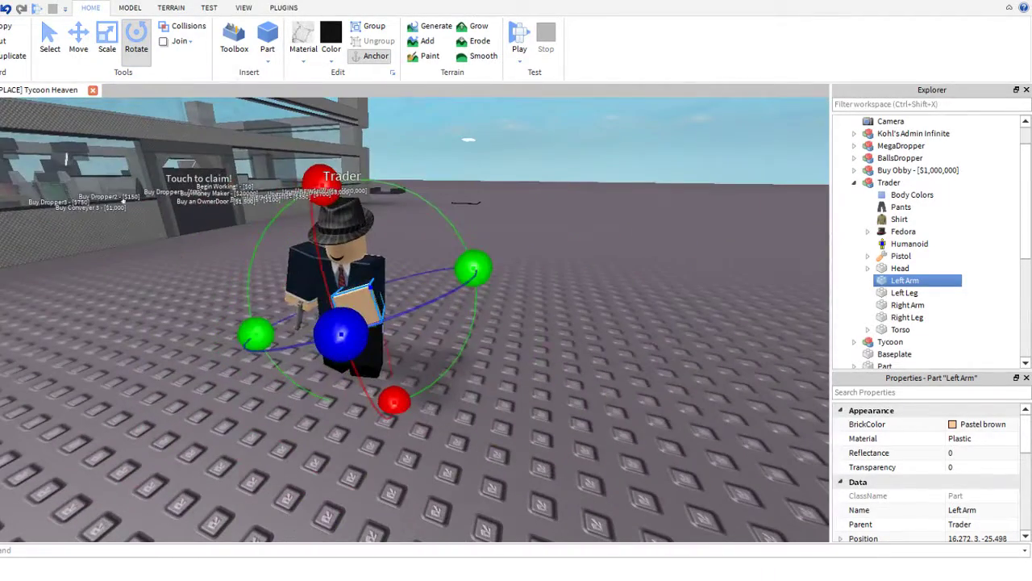
- Try shifting the forward-pointing Left Arm sideways and up to line it up with the Trader's shoulder
click(79, 48)
drag(448, 311, 478, 315)
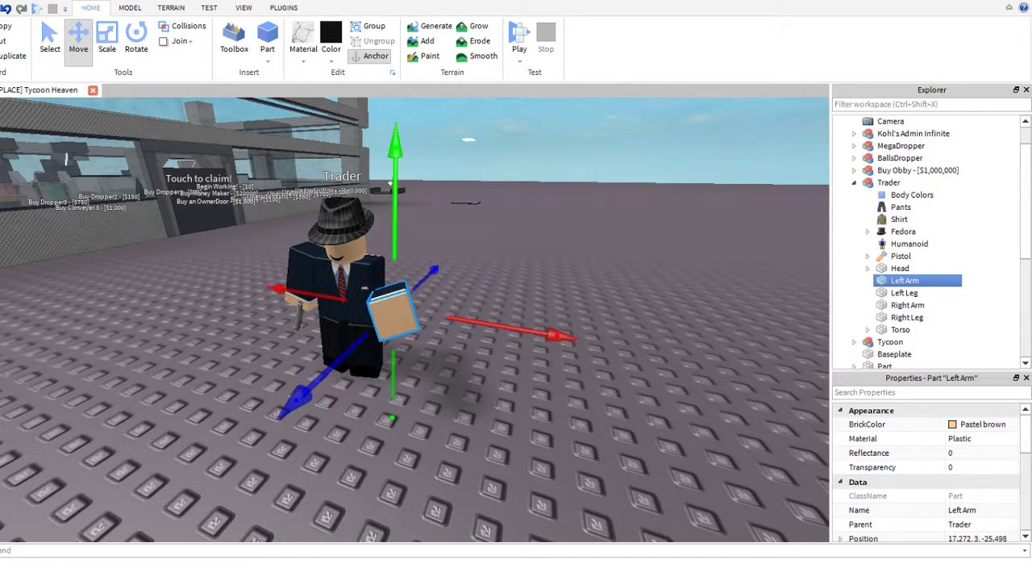
drag(386, 177, 385, 146)
right_drag(385, 146, 418, 198)
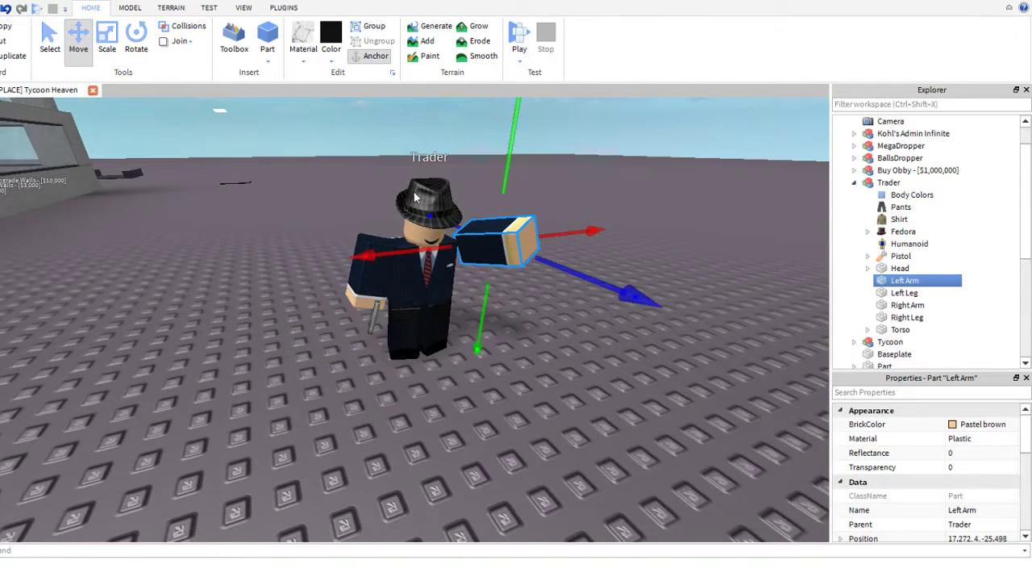
drag(393, 245, 361, 247)
right_drag(439, 256, 378, 248)
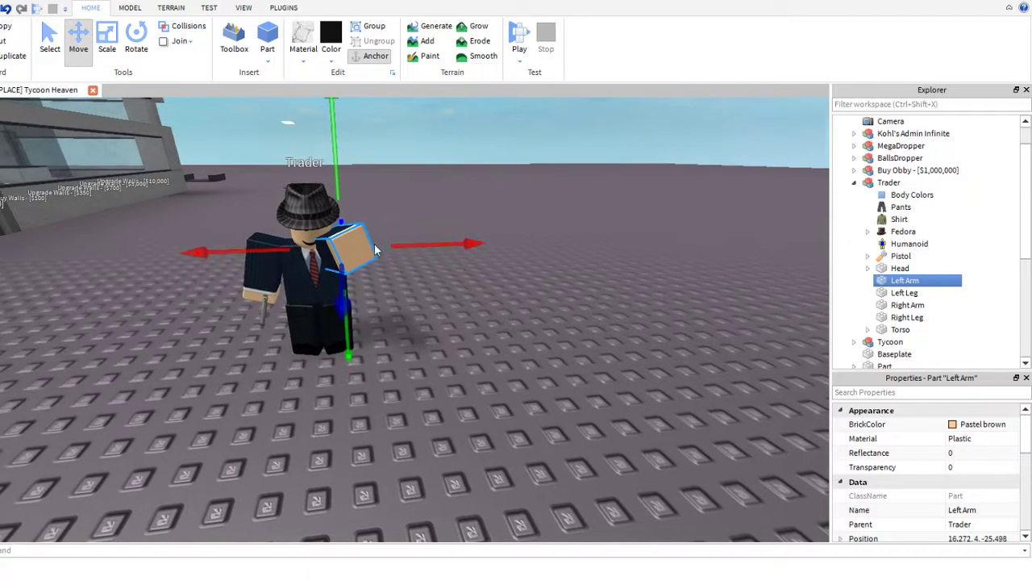
mouse_move(338, 336)
mouse_down()
mouse_move(353, 364)
mouse_move(342, 351)
mouse_up()
- Undo the moves and rotations of the Trader's Left Arm
key(ctrl+z)
key(ctrl+z)
key(ctrl+z)
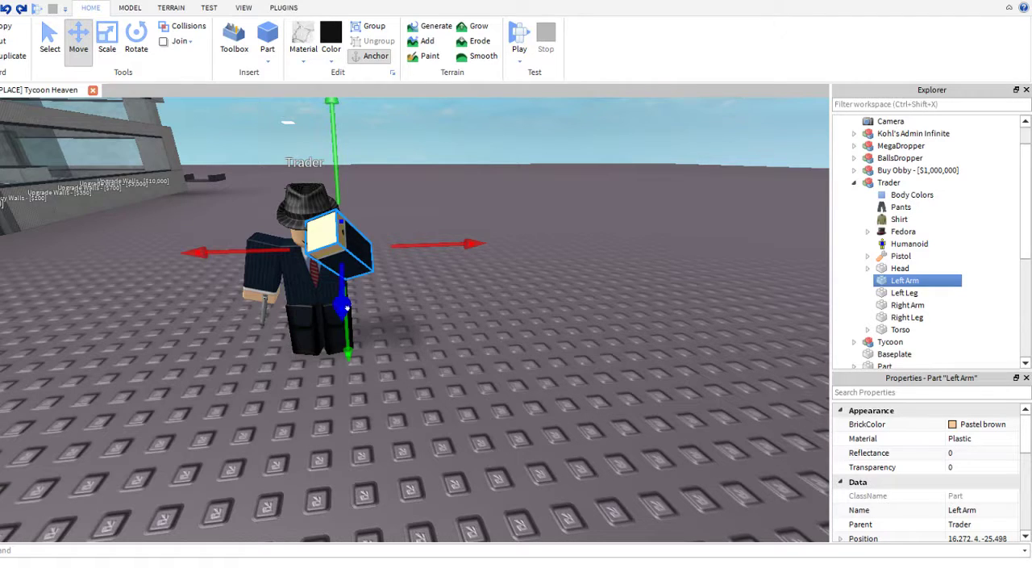
scroll(384, 282, up, 5)
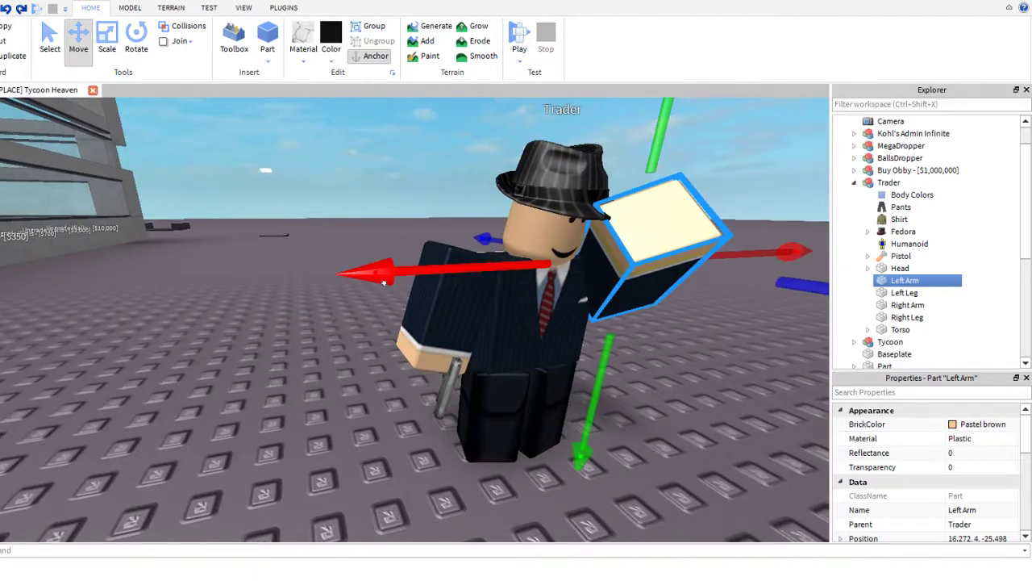
scroll(383, 281, down, 2)
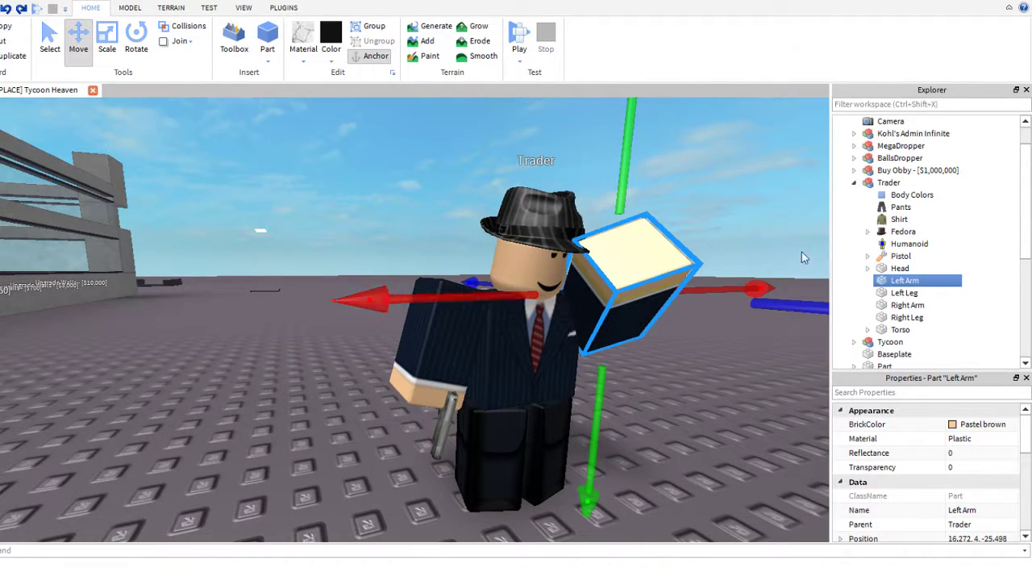
- Delete the existing face decal from the Trader's Head
click(904, 232)
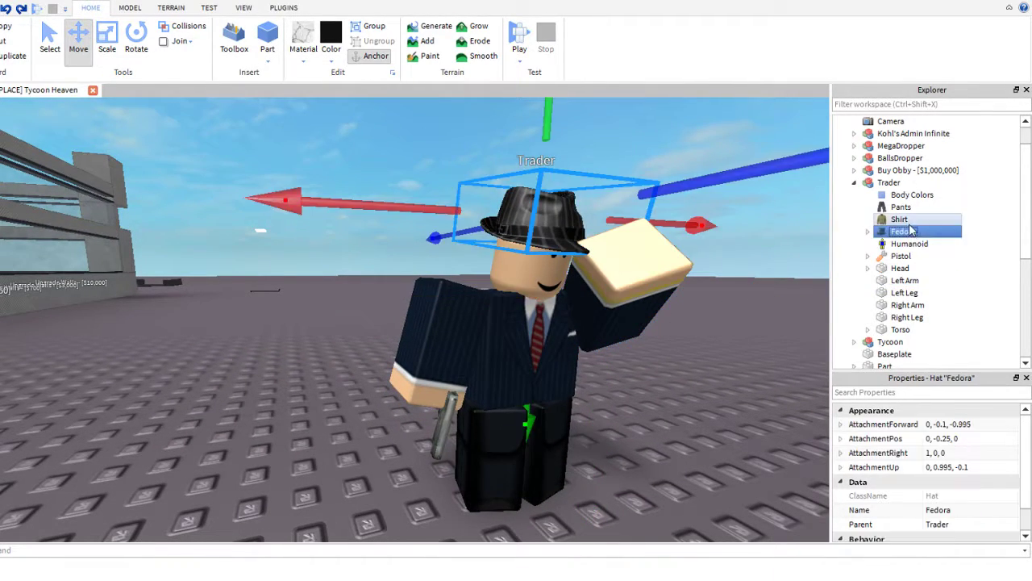
click(907, 219)
click(907, 305)
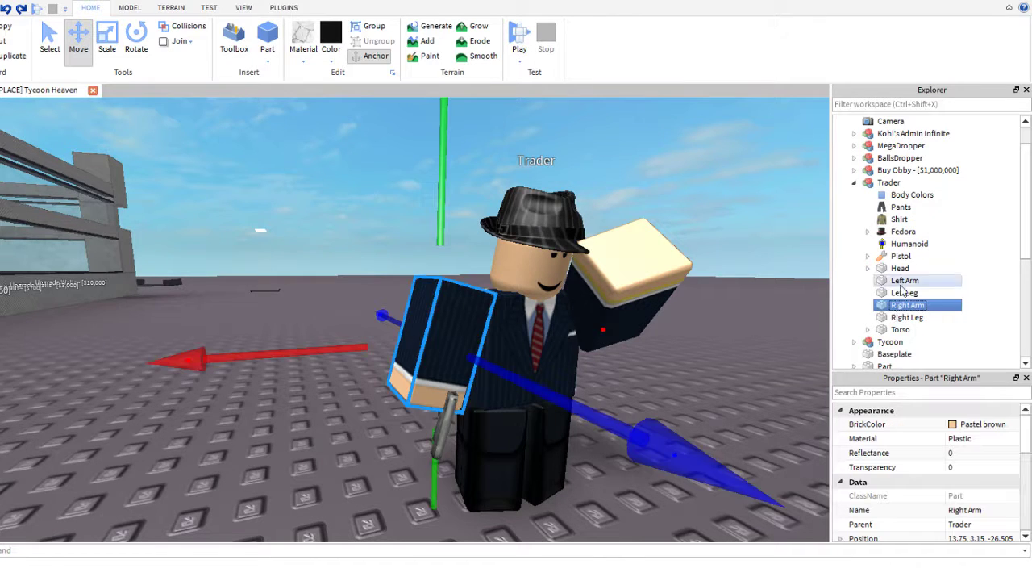
click(900, 268)
click(868, 268)
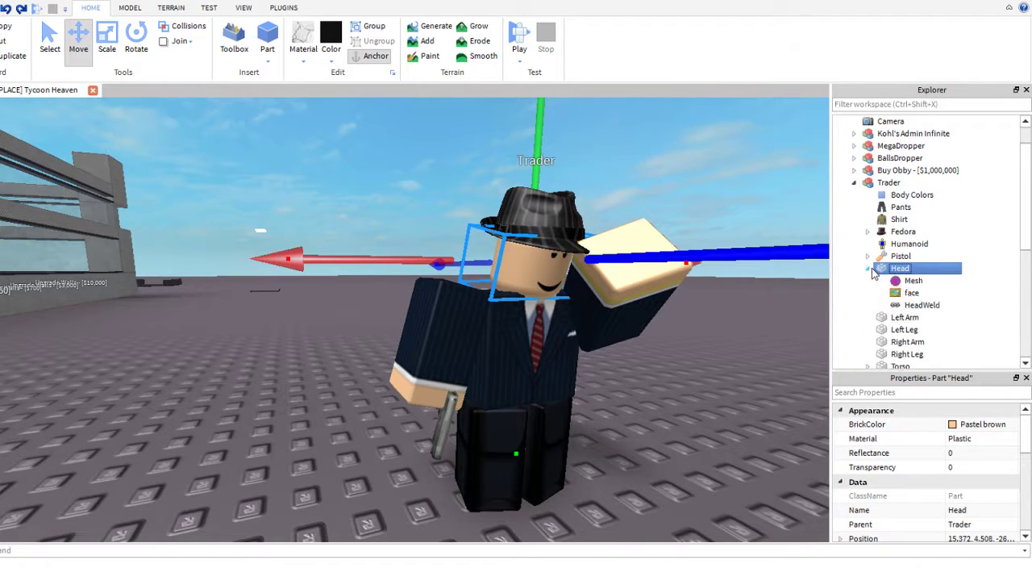
click(911, 292)
key(Delete)
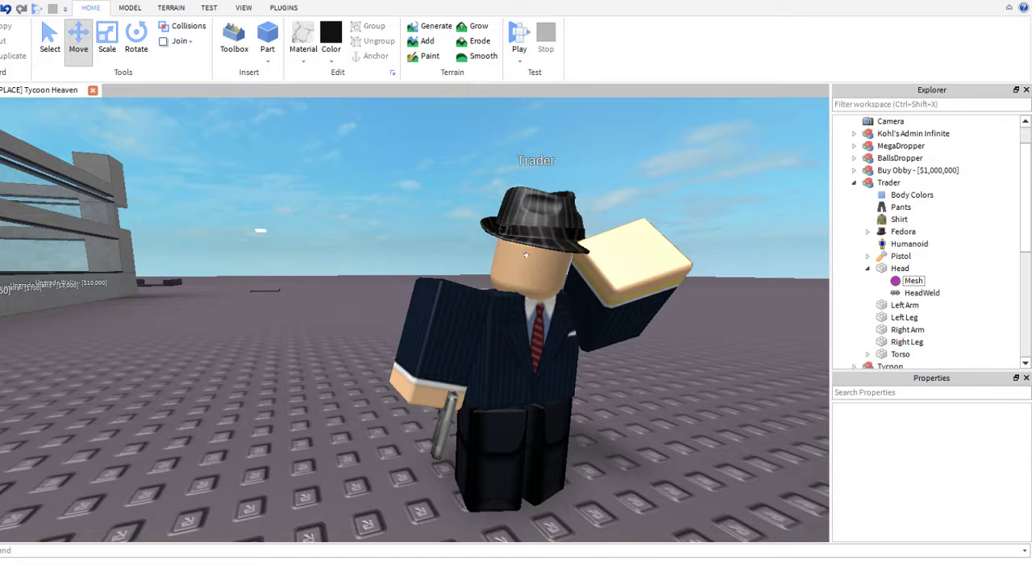
- Search the Toolbox decals for "Spy Face" and browse the results for a suitable face
click(234, 40)
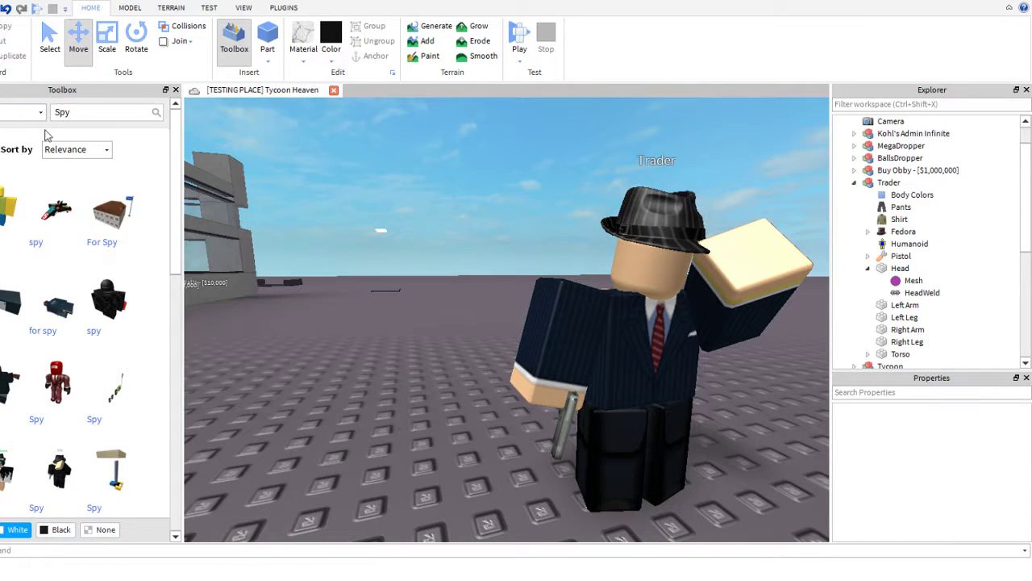
click(18, 115)
click(12, 128)
click(69, 113)
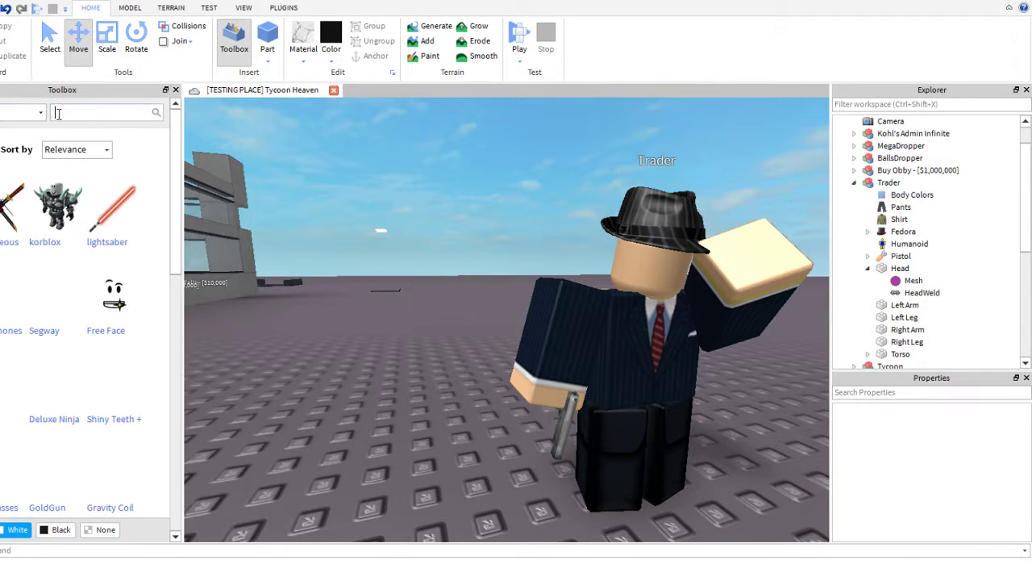
text(Spy)
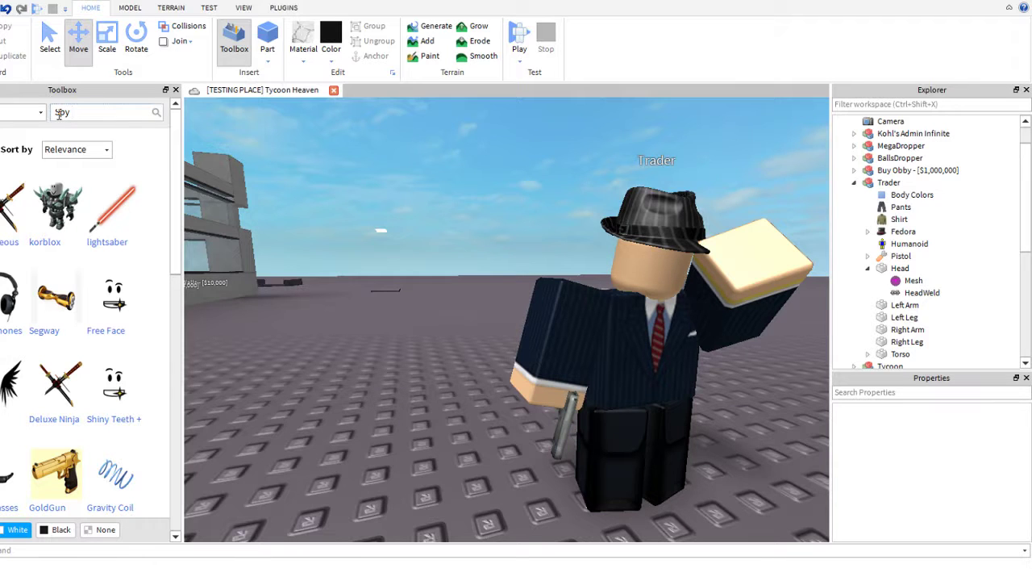
text( Face)
key(Return)
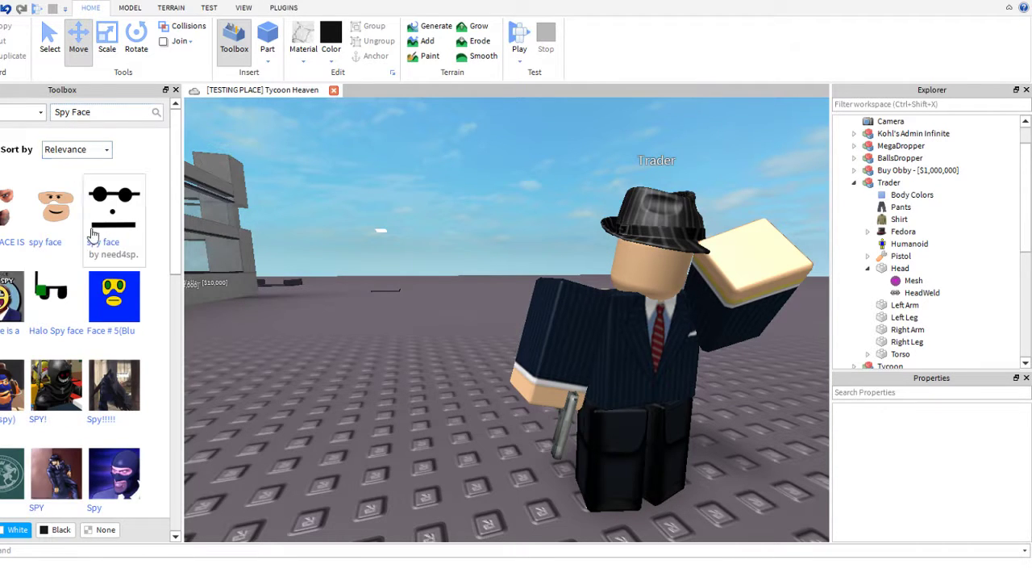
scroll(77, 234, down, 10)
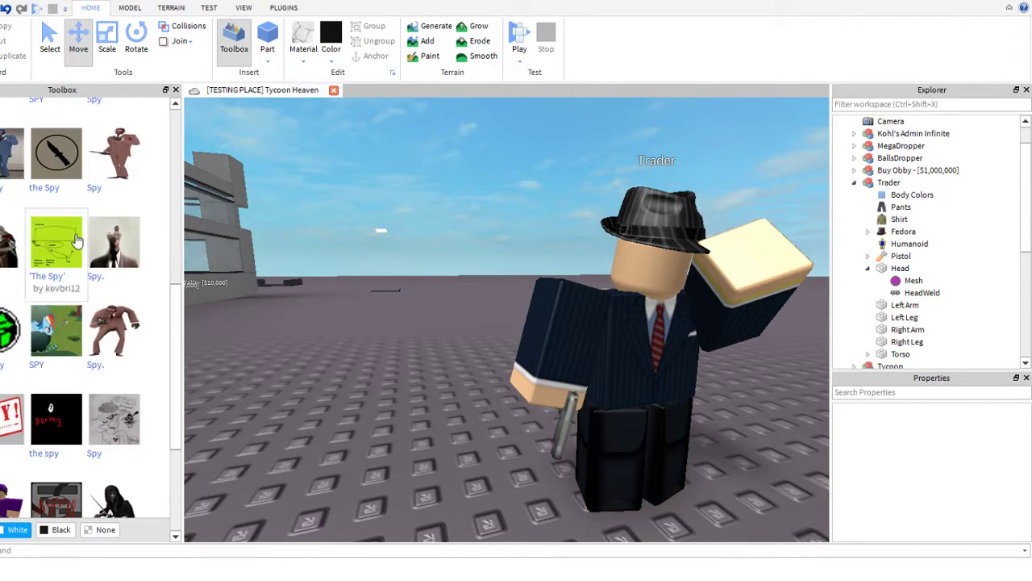
scroll(85, 250, down, 3)
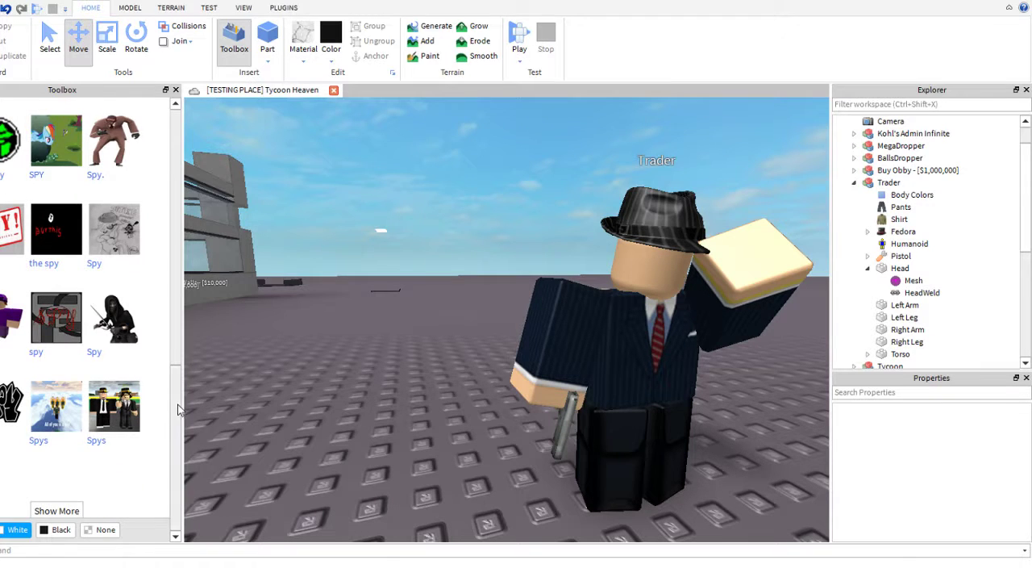
- Search for "Suspicous", apply the frowning Suspicous face decal to the front of the Trader's head and close the Toolbox
drag(180, 410, 54, 111)
text(Suspic)
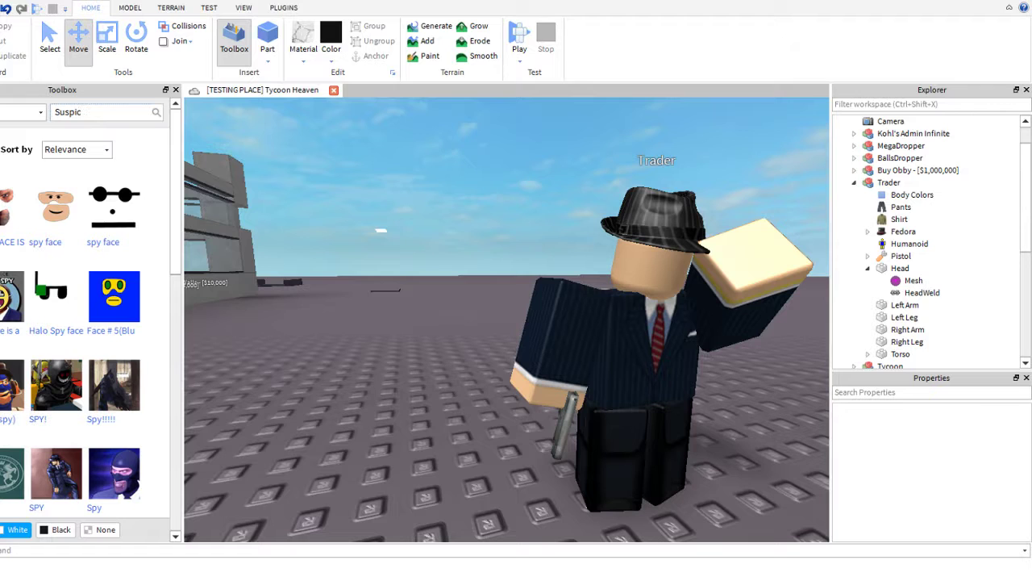
text(ous)
key(Return)
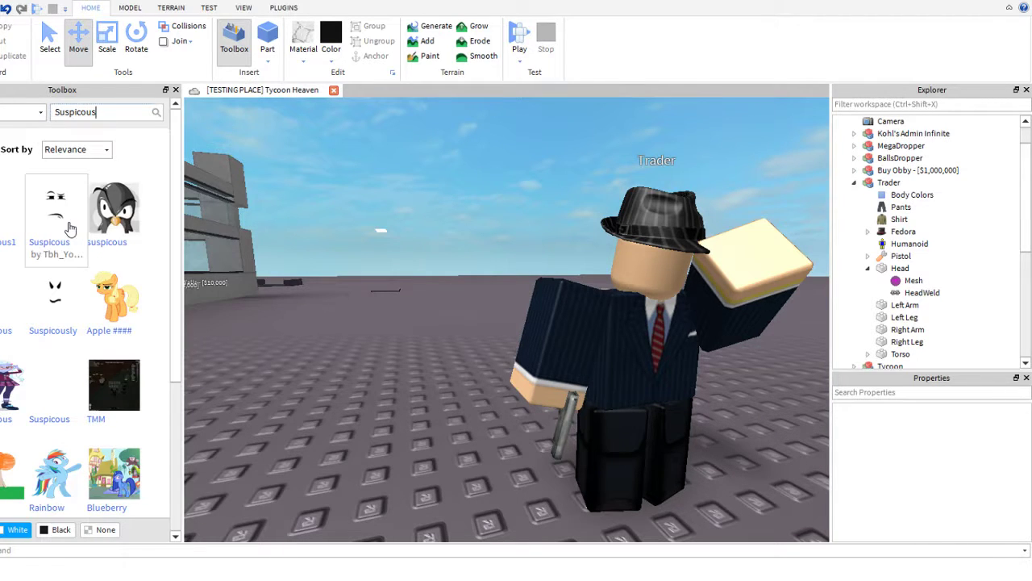
drag(68, 227, 662, 266)
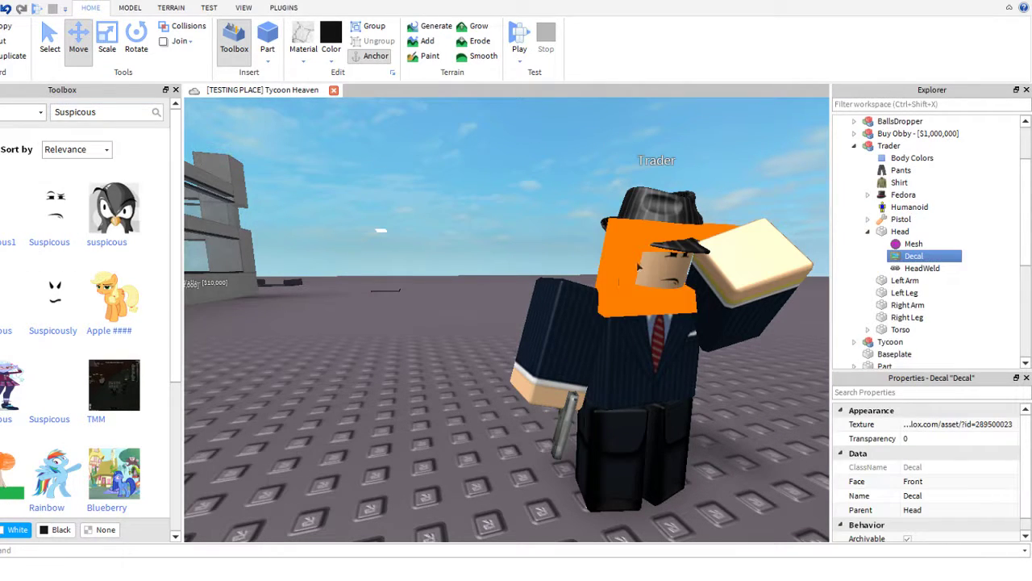
click(352, 227)
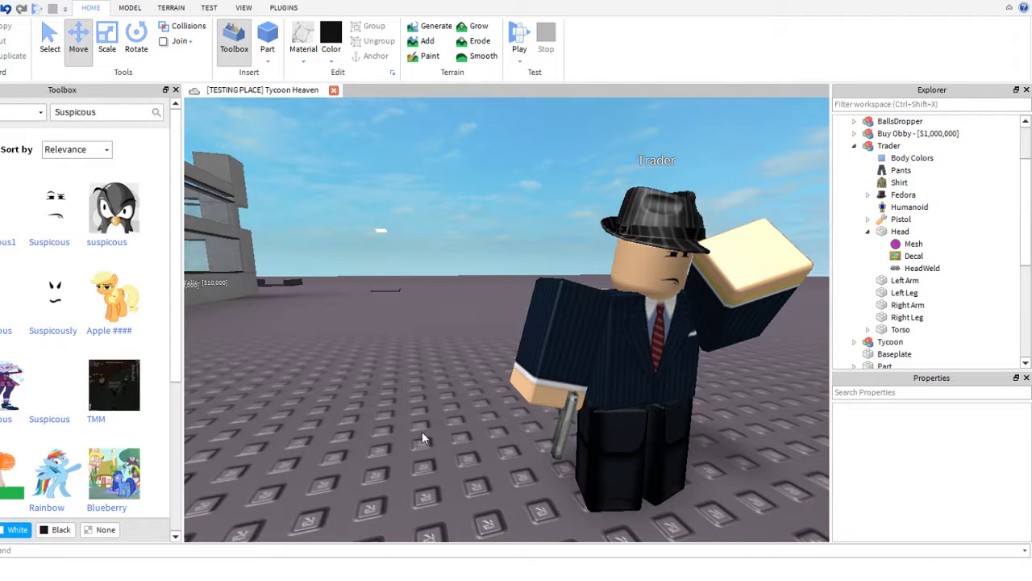
scroll(421, 436, down, 5)
click(175, 89)
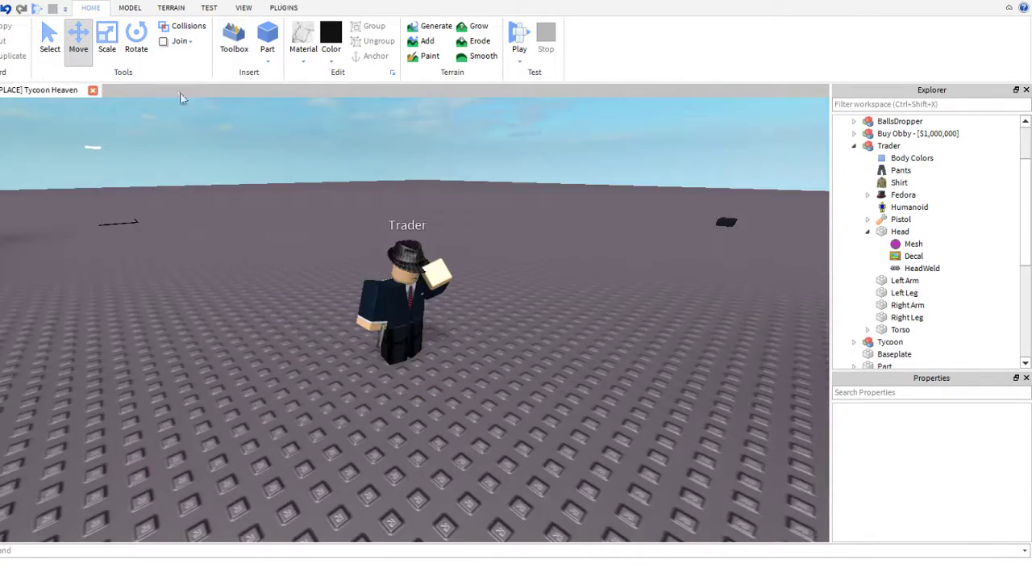
- Check the Trader model with its new face, collapse its contents and open TraderScript from the Workspace
right_drag(419, 379, 371, 365)
click(495, 371)
scroll(508, 389, up, 4)
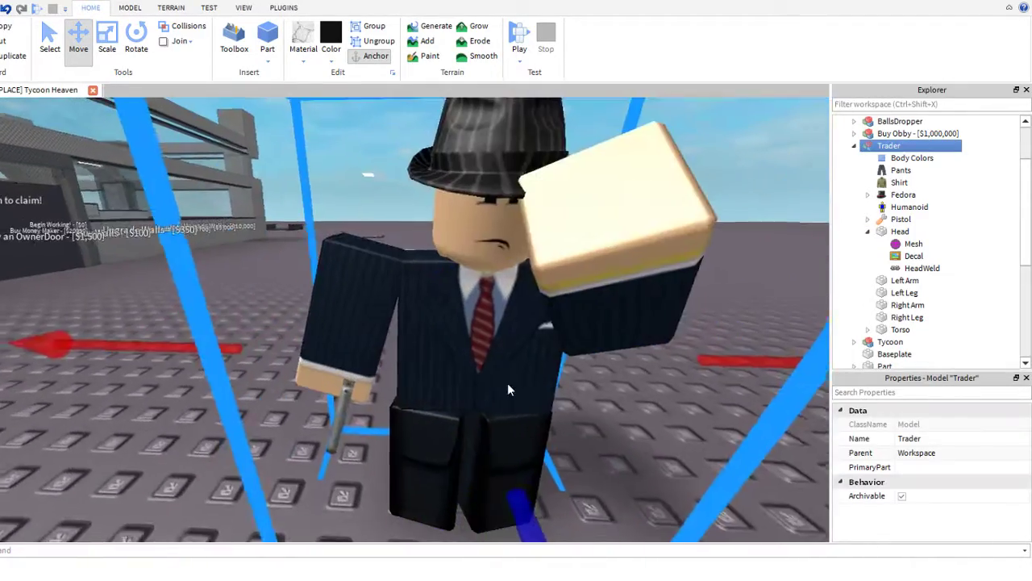
scroll(508, 385, down, 10)
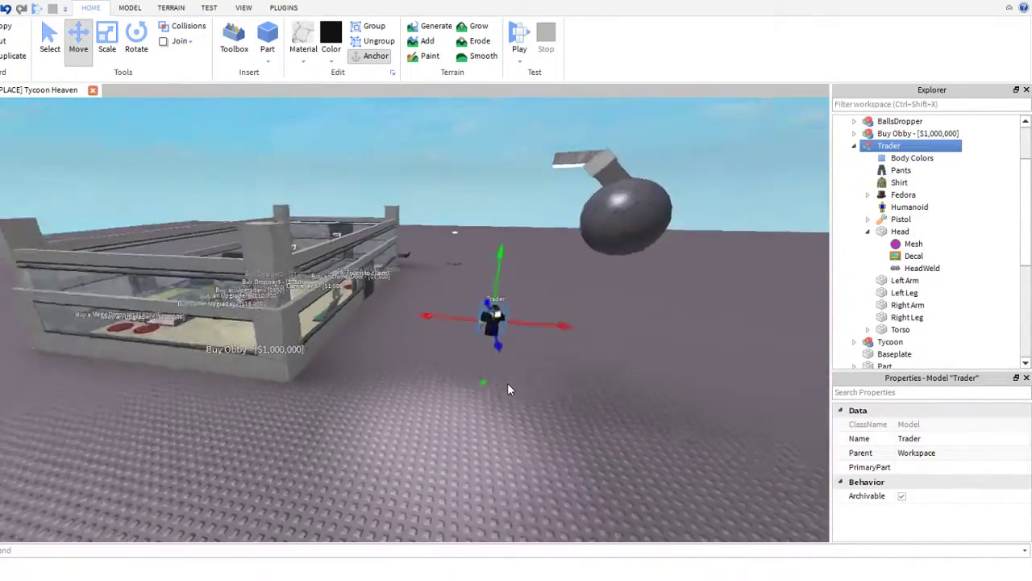
key(f)
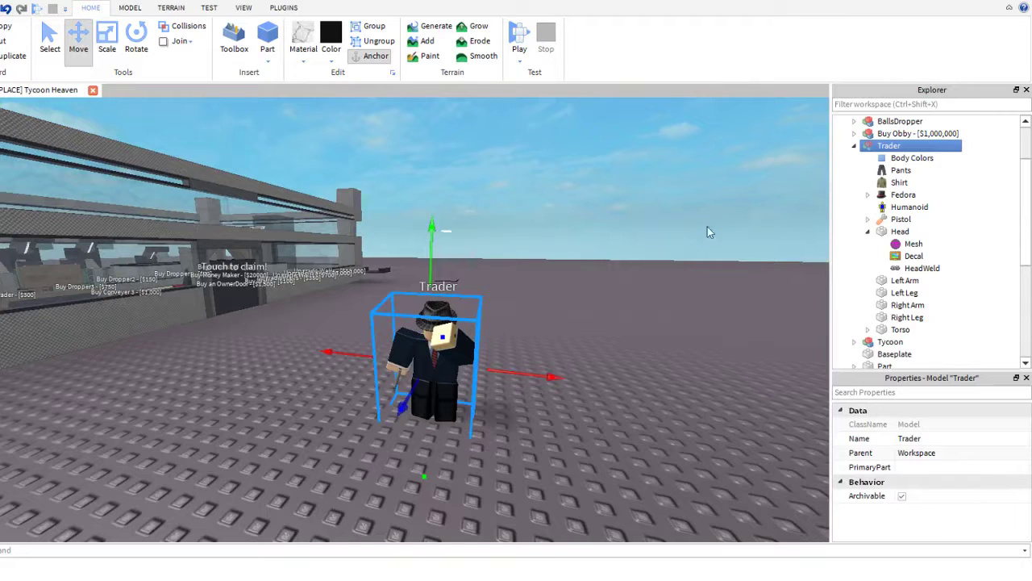
click(854, 145)
scroll(887, 197, up, 2)
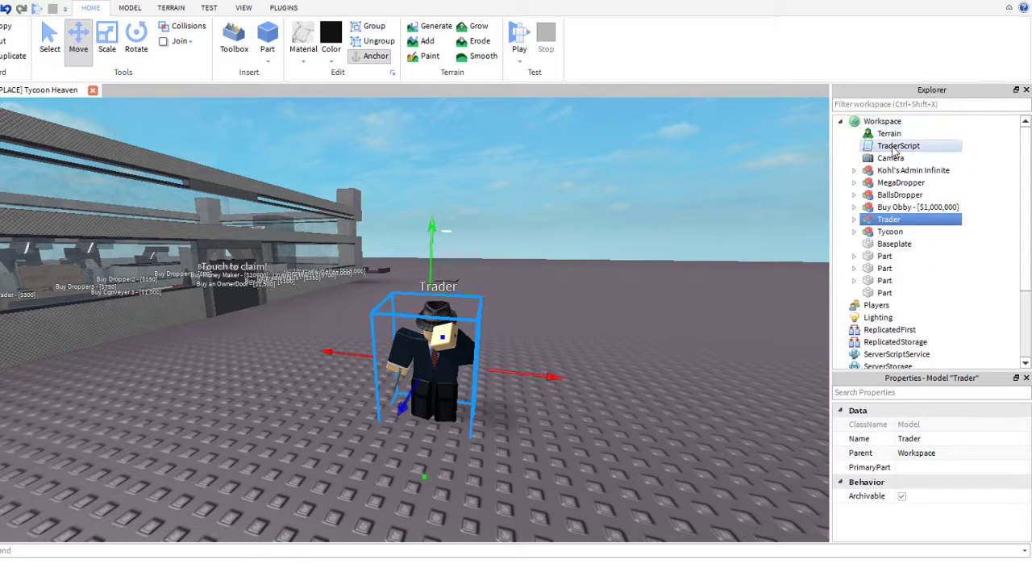
double_click(901, 146)
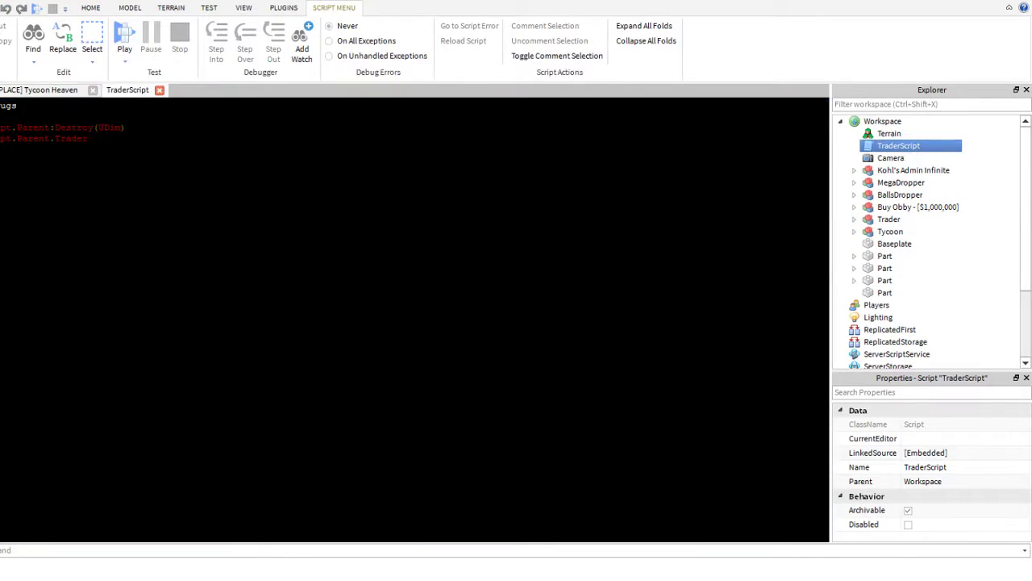
drag(87, 137, 56, 139)
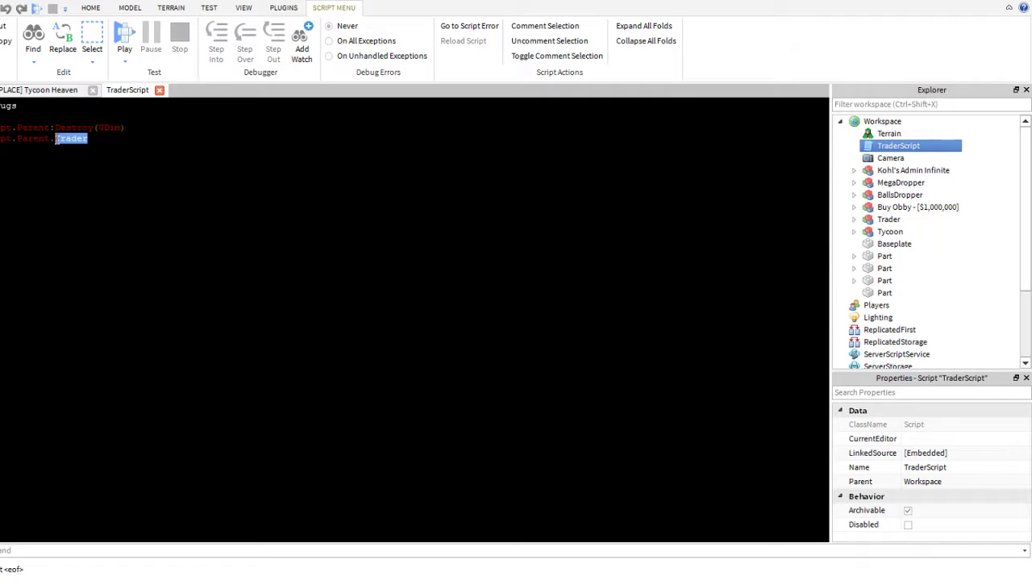
text(tr)
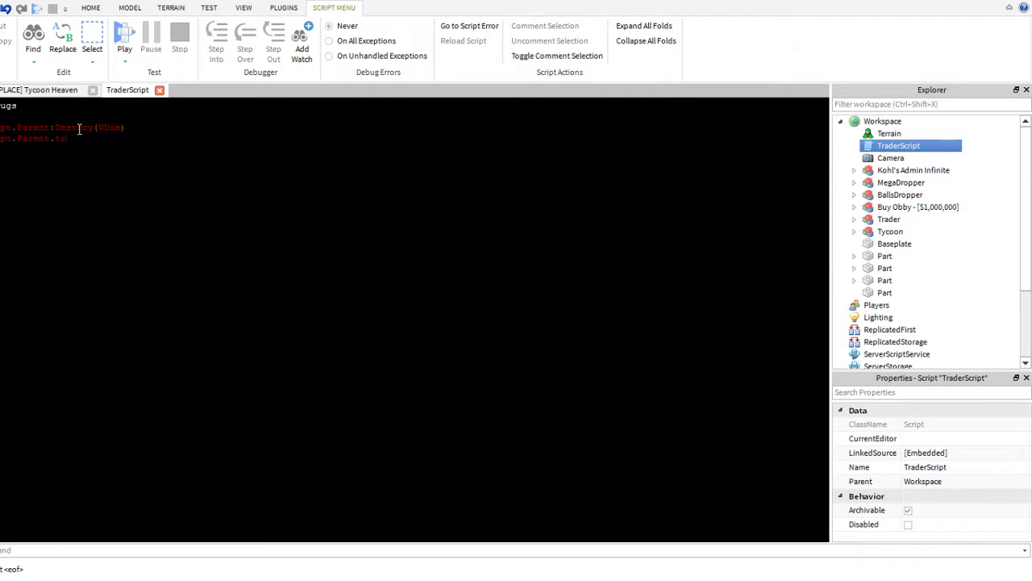
key(ctrl+z)
- Append "(function)" to the script.Parent.Trader line and enter workspace.Trader.Appear on the line below
text((functi)
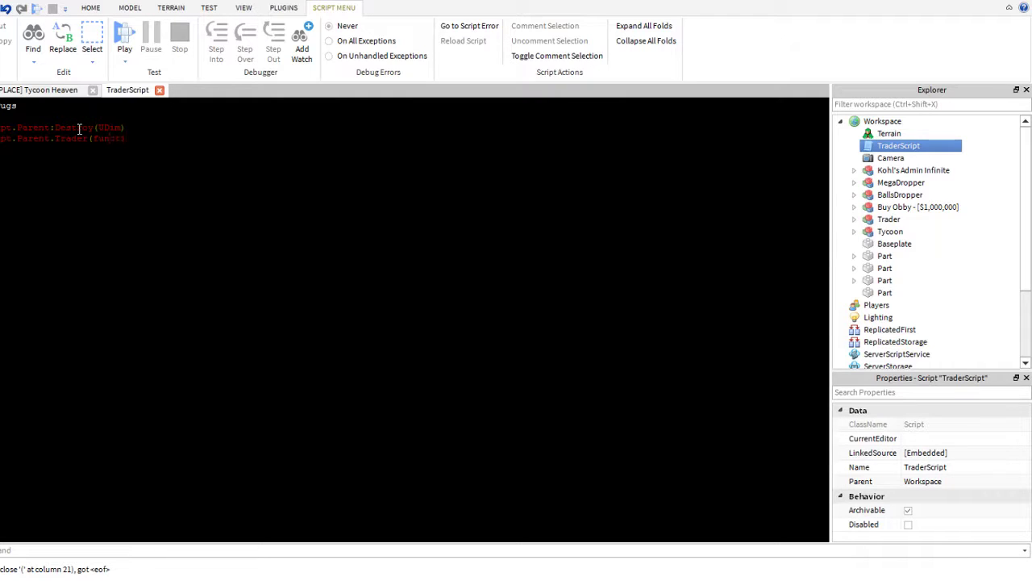
text(on))
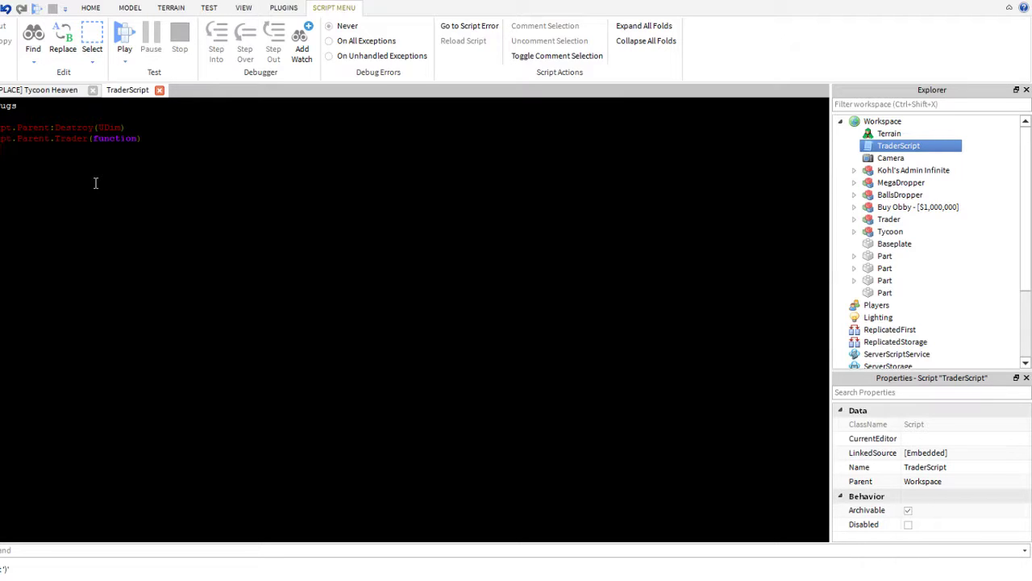
text(Trader.)
key(BackSpace)
key(BackSpace)
key(BackSpace)
key(BackSpace)
key(BackSpace)
key(BackSpace)
text(workspace.Trade)
text(ppear)
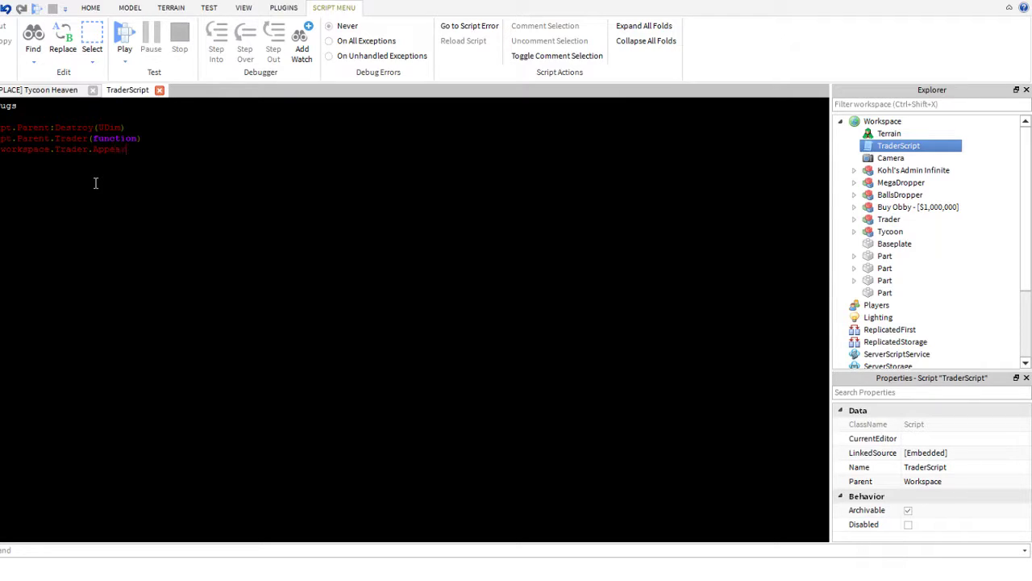
- Make the statement read workspace.Trader.Visible = false by assigning false and replacing Appear, and start another workspace statement below
text( = false  )
text(workspace)
drag(126, 149, 93, 149)
text(Visi)
text(ble)
- Remove the unfinished second workspace.Trader statement and the "= false" after workspace.Trader.Visible
text(Trader.V)
shift+click(7, 163)
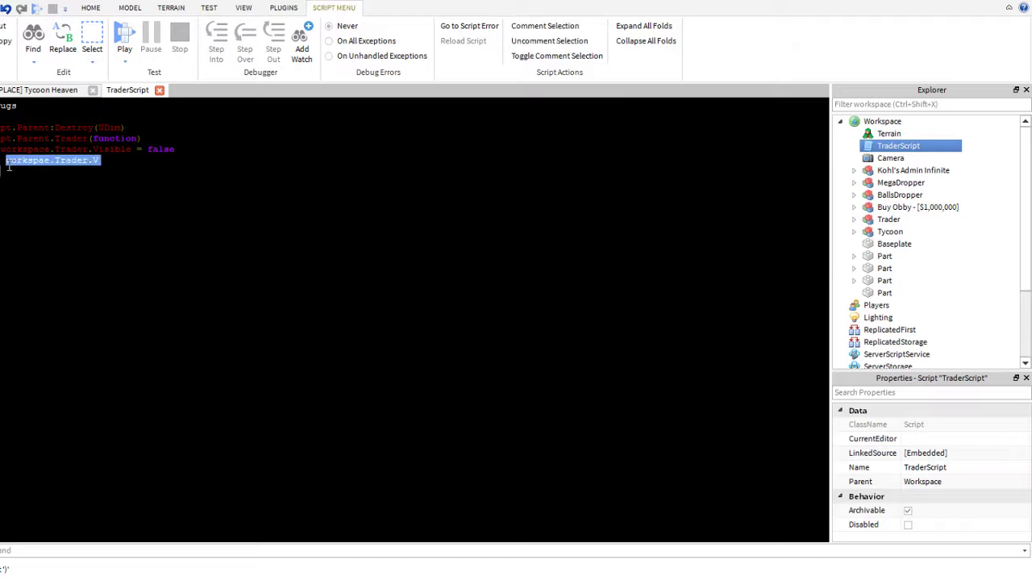
click(111, 175)
drag(111, 164, 5, 161)
key(BackSpace)
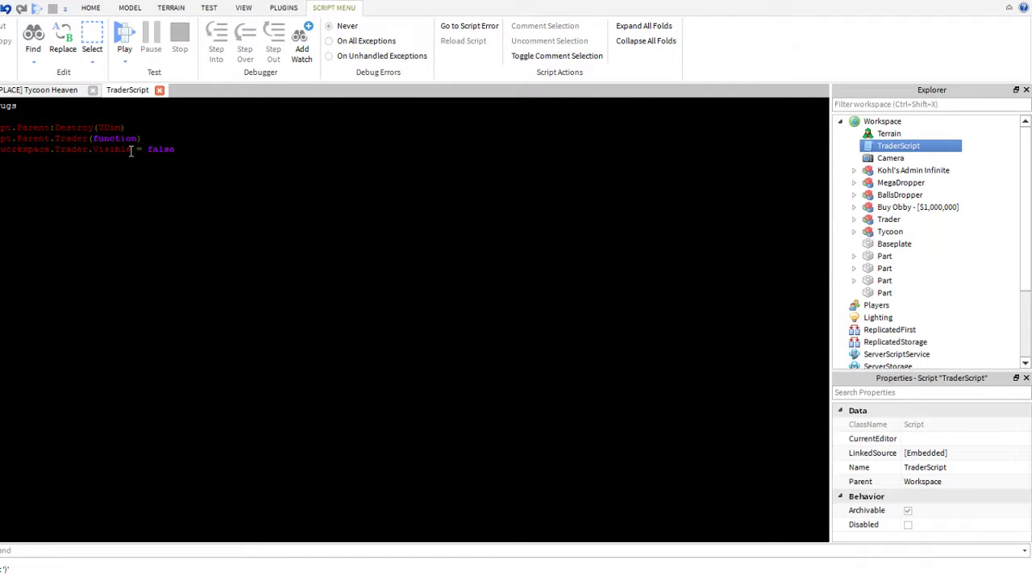
drag(176, 149, 136, 149)
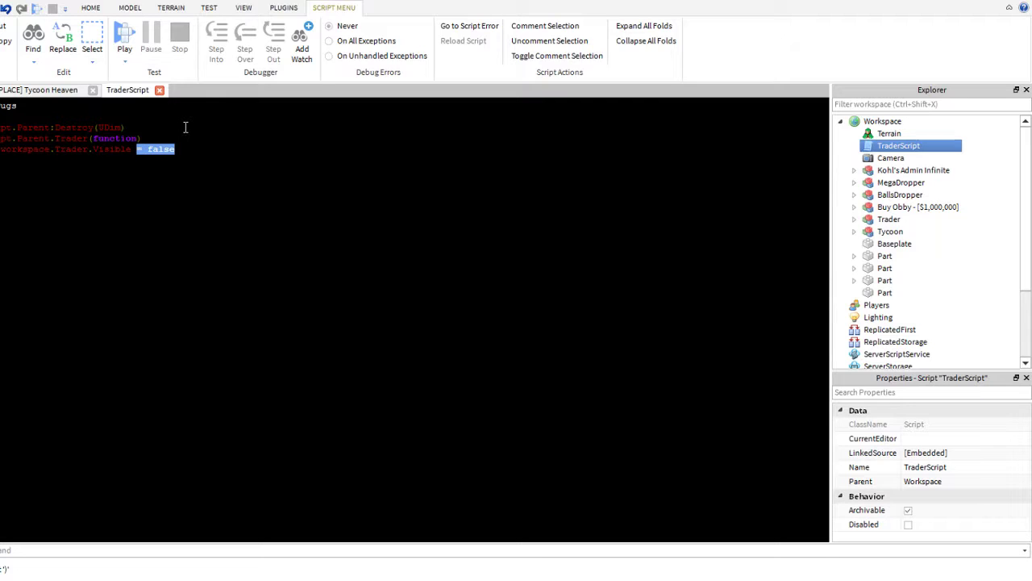
key(BackSpace)
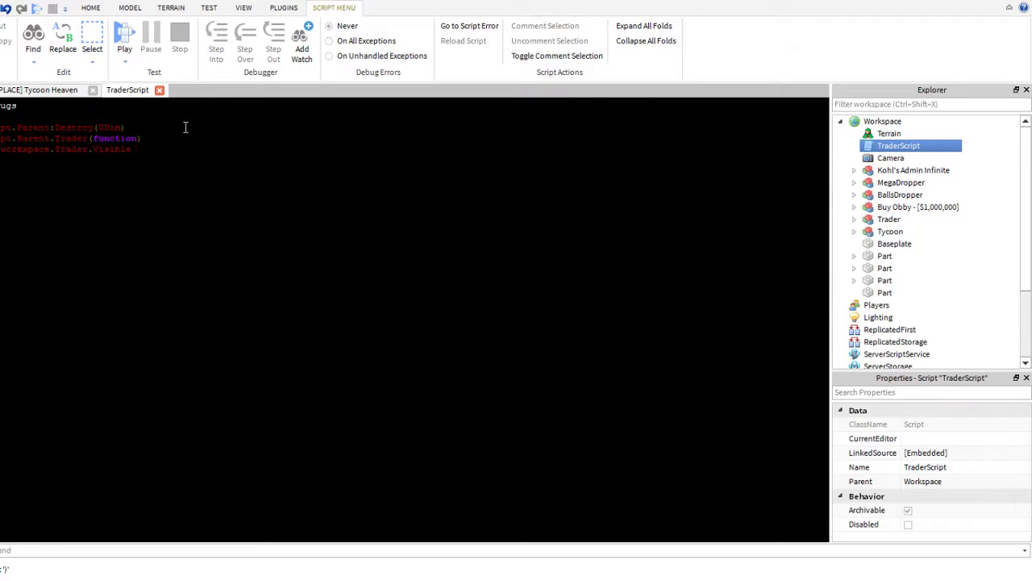
- End the workspace.Trader.Visible line with "do" and add wait(10) on the next line without any trailing text
text(do)
key(Return)
text(wait(10) hu)
key(BackSpace)
key(BackSpace)
key(BackSpace)
key(BackSpace)
text() When gought)
key(BackSpace)
key(BackSpace)
key(BackSpace)
key(BackSpace)
key(BackSpace)
key(BackSpace)
key(BackSpace)
key(BackSpace)
key(BackSpace)
key(BackSpace)
key(Return)
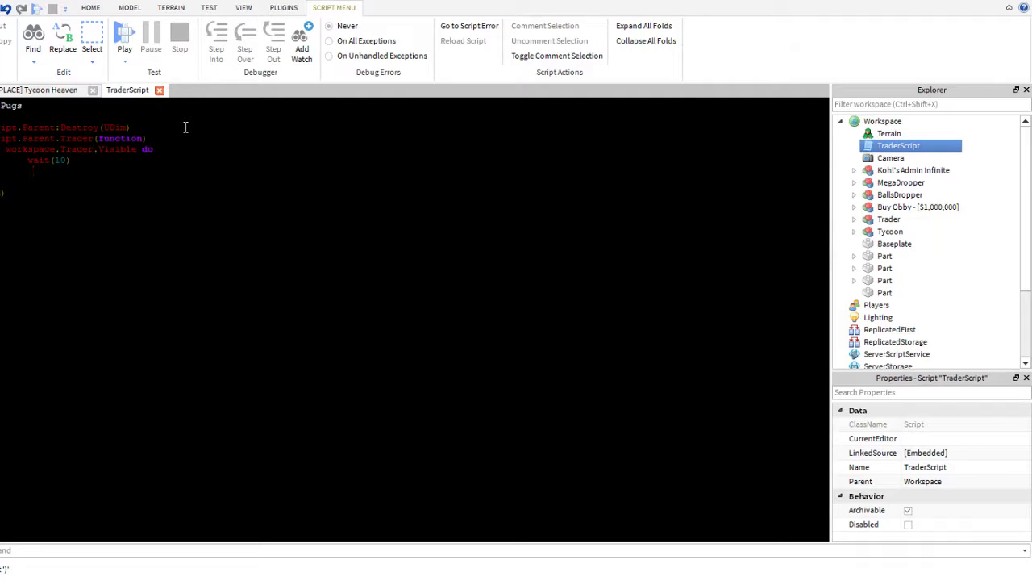
- Add "then" and Trader.Visible = true below the wait(10) line and close TraderScript
text(then)
text(Tra)
text(der)
key(BackSpace)
text(.Visible = true)
click(159, 90)
- Start a play test and walk the player through the "Touch to claim!" door to claim the tycoon
click(517, 41)
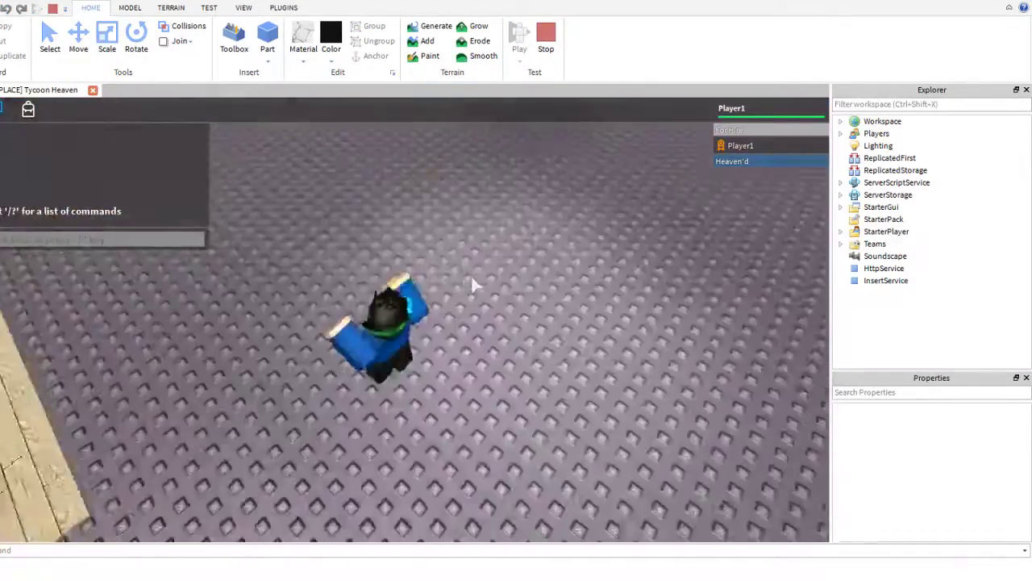
right_drag(471, 278, 465, 272)
key(w)
scroll(466, 273, up, 3)
scroll(466, 272, down, 3)
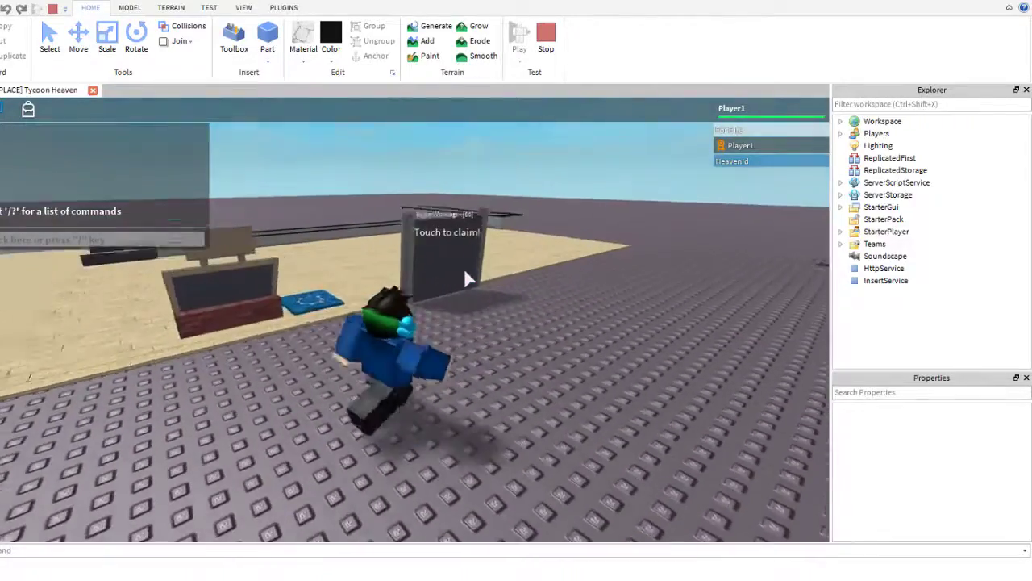
key(w)
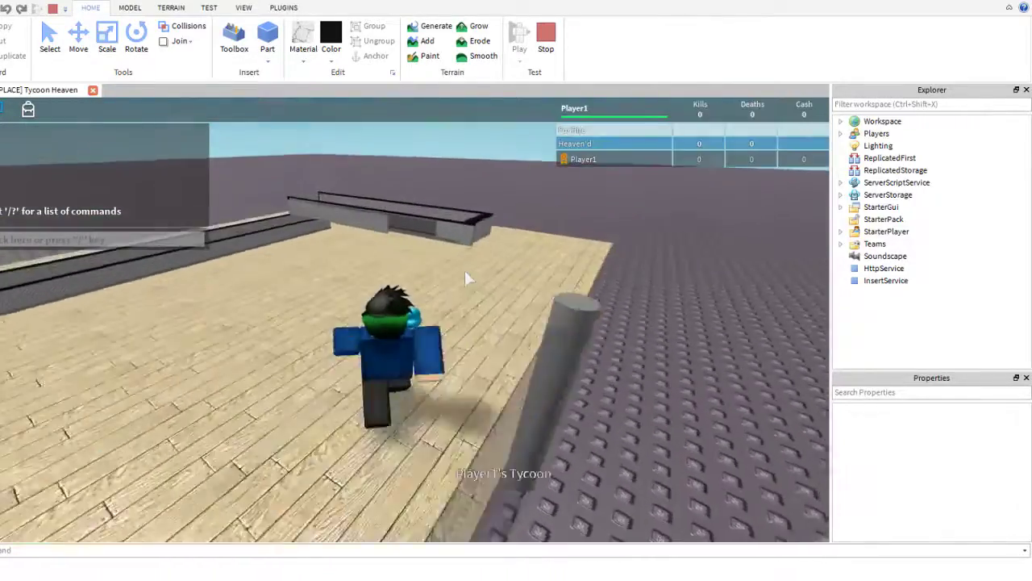
- Walk the player across the tycoon floor to the dropper machine and activate it twice
key(w)
right_drag(466, 277, 465, 277)
key(s)
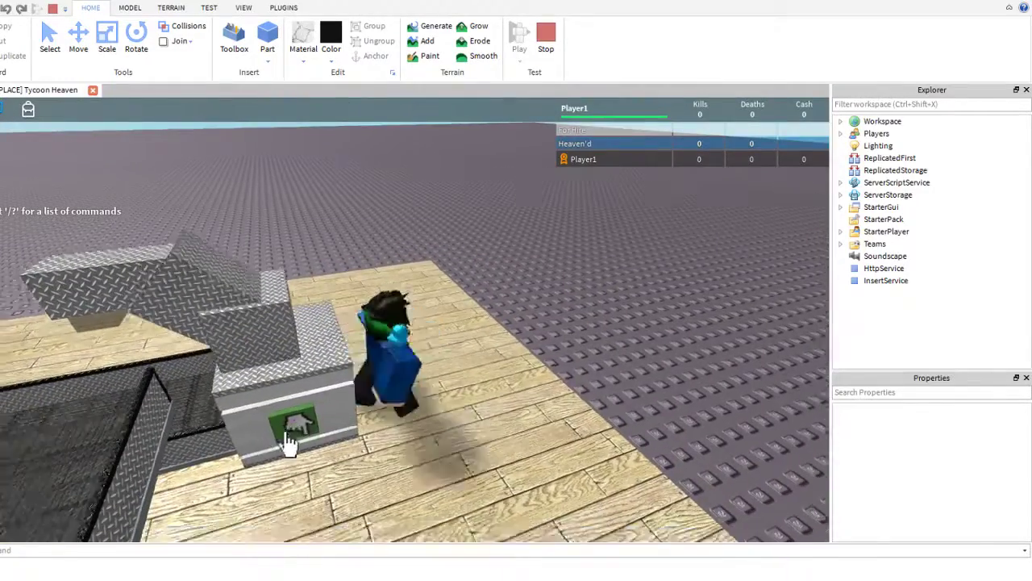
right_drag(334, 369, 334, 369)
click(332, 326)
click(332, 326)
- Move the player to the "Cash to Collect" stand and step on its pad to collect the cash
key(w)
key(space)
right_drag(196, 367, 209, 334)
scroll(186, 377, down, 3)
key(a)
scroll(192, 374, up, 3)
key(w)
key(a)
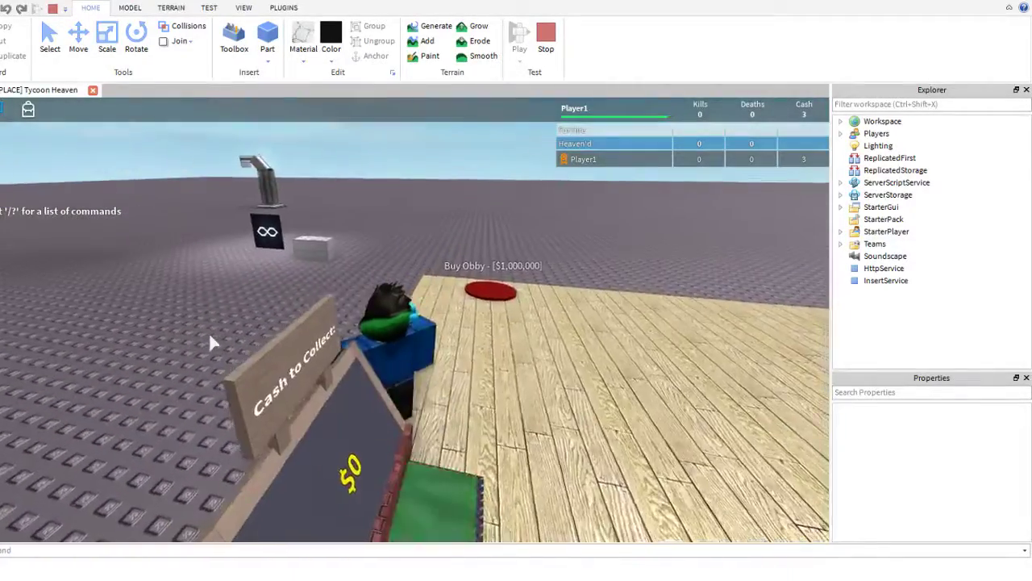
- Walk the player off the tycoon floor near the Trader, view the whole baseplate from above and stop the play test
key(w)
right_drag(294, 232, 294, 232)
scroll(293, 231, down, 8)
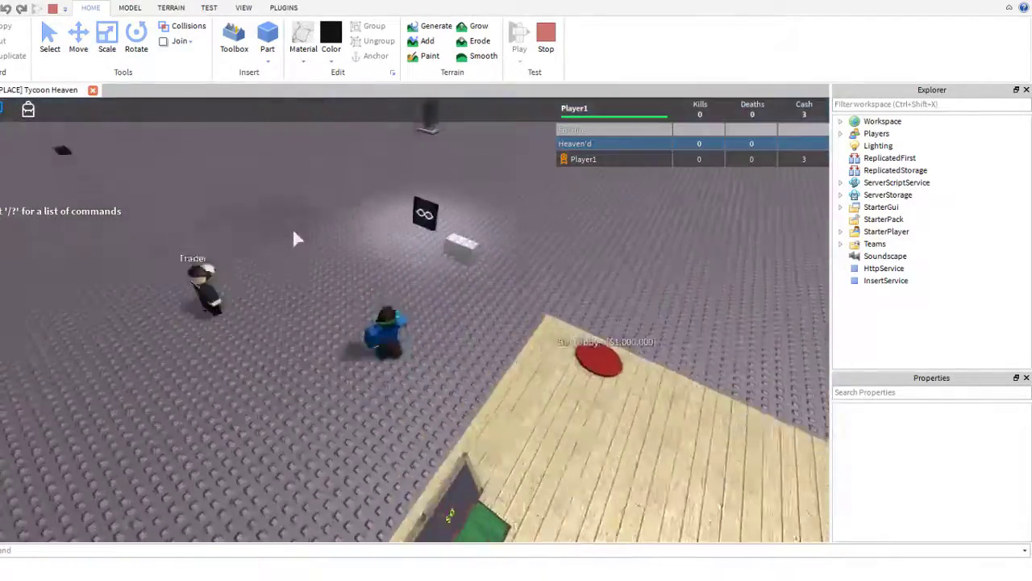
scroll(294, 233, down, 5)
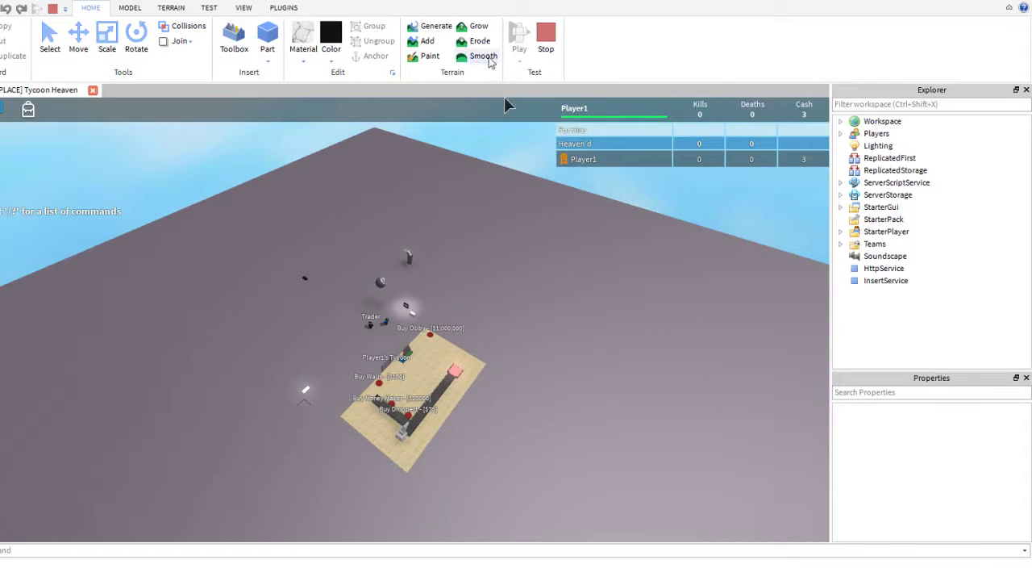
click(539, 42)
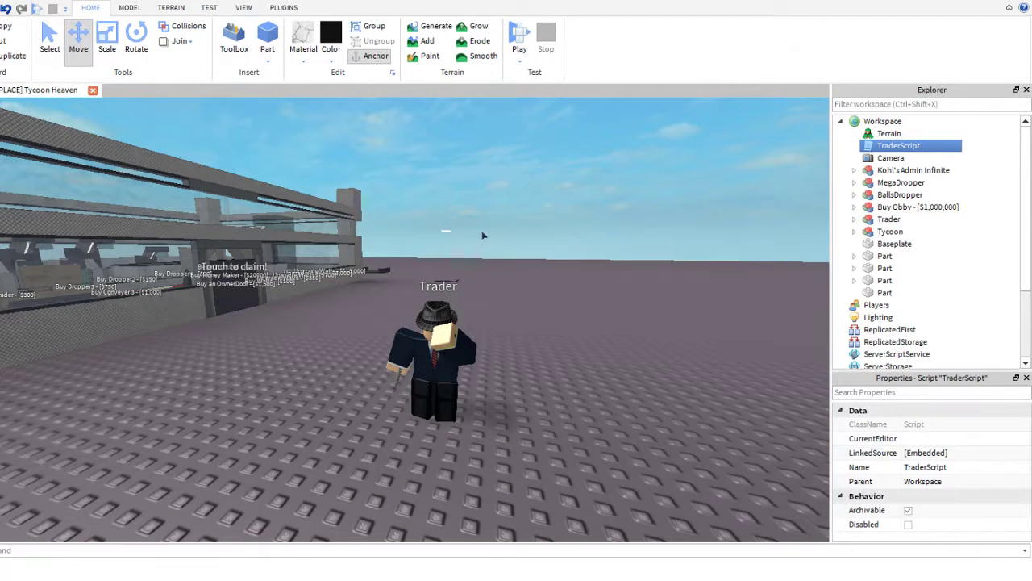
- Open TraderScript and start a line reading Trader.properties. below Trader.Visible = true
double_click(898, 145)
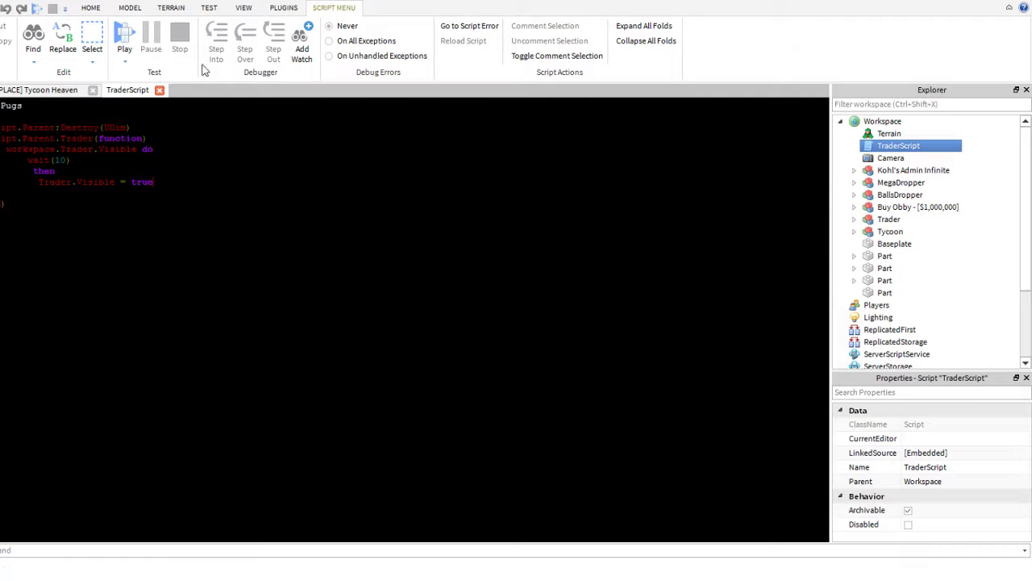
click(161, 91)
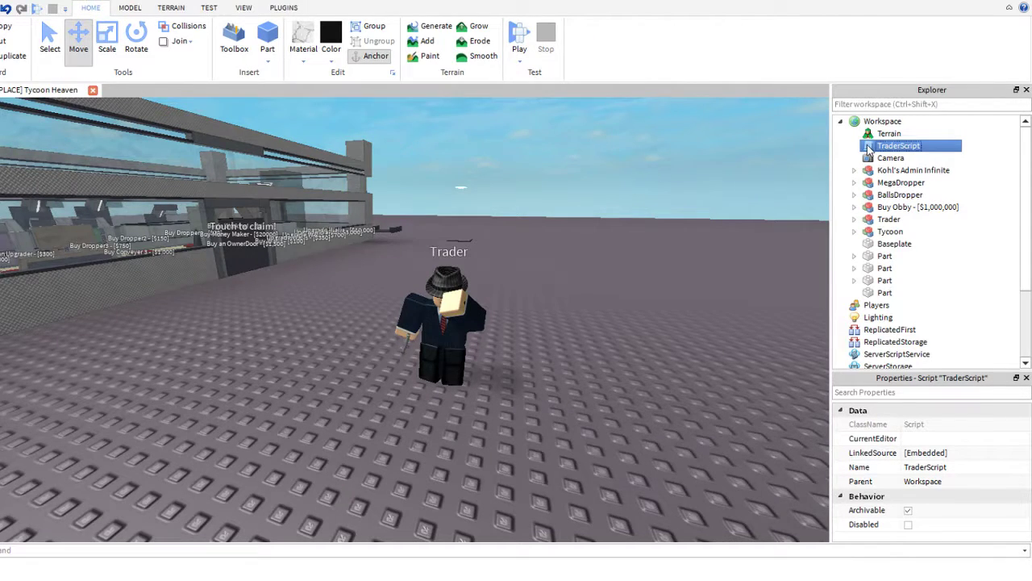
double_click(898, 146)
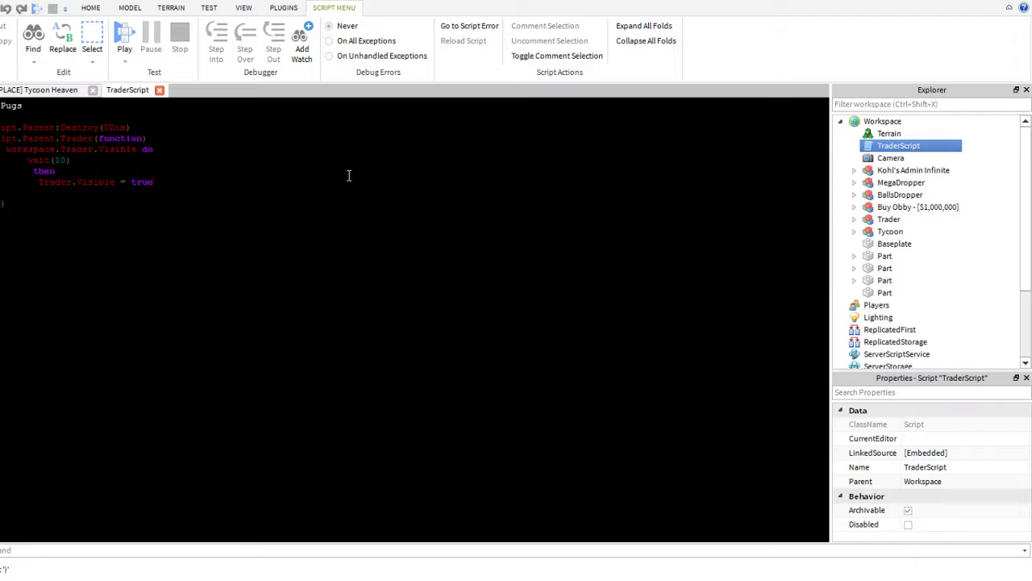
key(Return)
text(Trader.p)
key(BackSpace)
key(BackSpace)
text(properties.)
text(Trader)
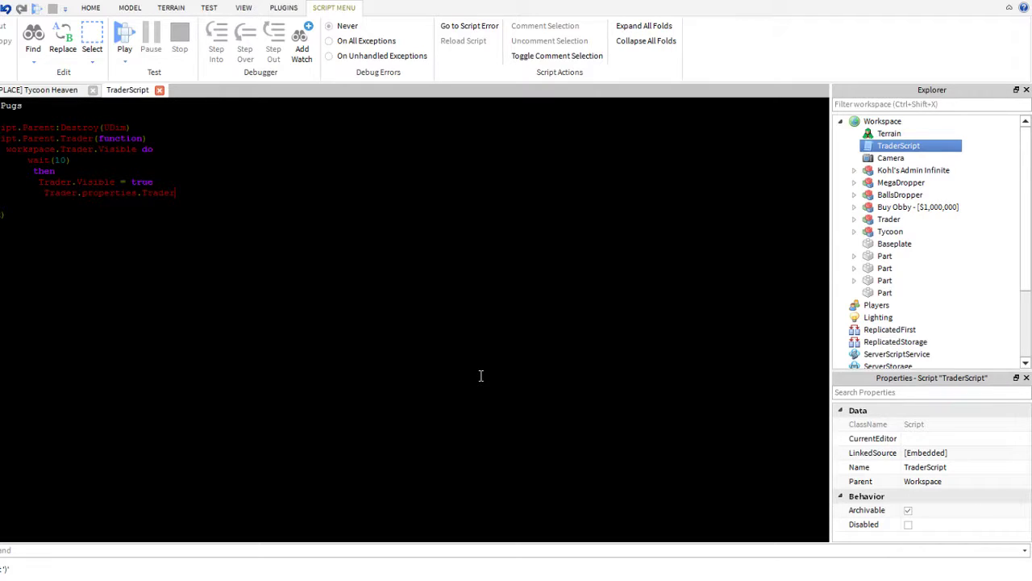
key(BackSpace)
key(BackSpace)
key(BackSpace)
key(BackSpace)
key(BackSpace)
key(BackSpace)
- Complete the Trader.properties line as the condition "if Trader.properties.Visible = false then" and open its block
text(B)
text(isibl)
text(lase)
key(BackSpace)
key(BackSpace)
key(BackSpace)
key(BackSpace)
text(false)
key(Home)
text(if)
text(then)
key(Return)
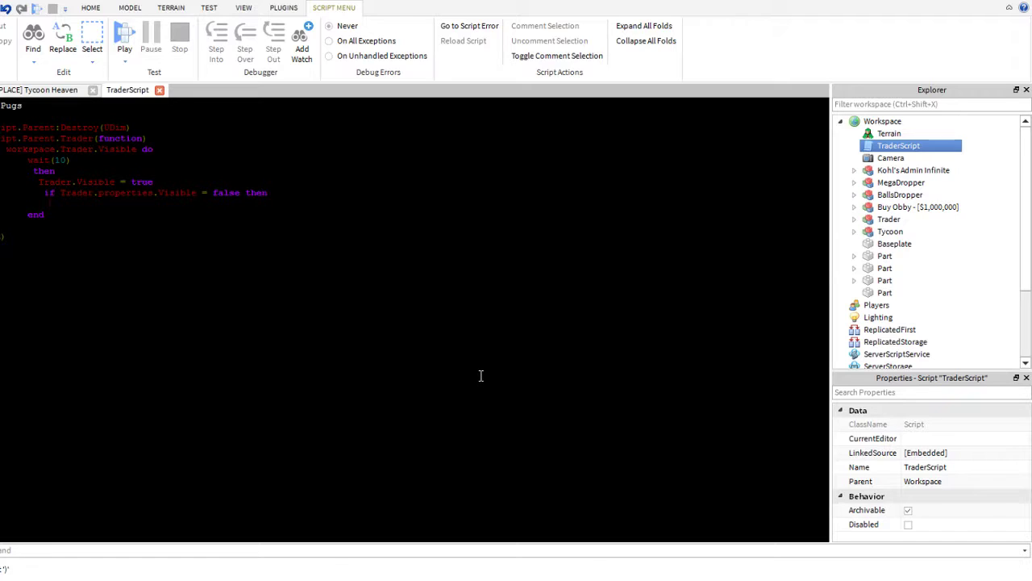
text(Trader.)
key(BackSpace)
key(BackSpace)
key(BackSpace)
key(BackSpace)
key(BackSpace)
key(BackSpace)
key(BackSpace)
- Add wait(10) and Trader.properties.Visible = true inside the if block and close TraderScript
text(wait(10))
key(Return)
text(Trader.propserties.V)
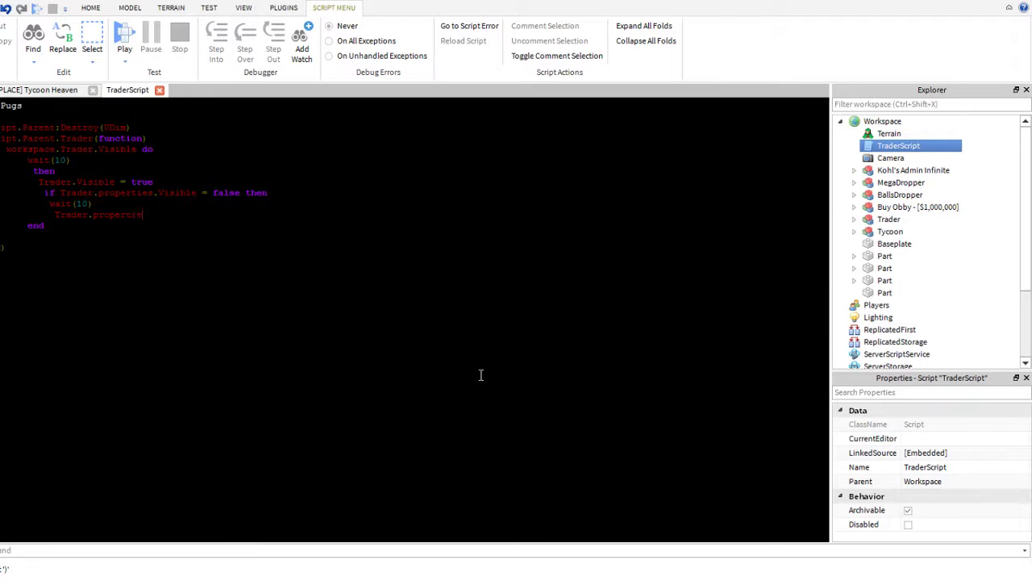
text(isible = true)
click(159, 89)
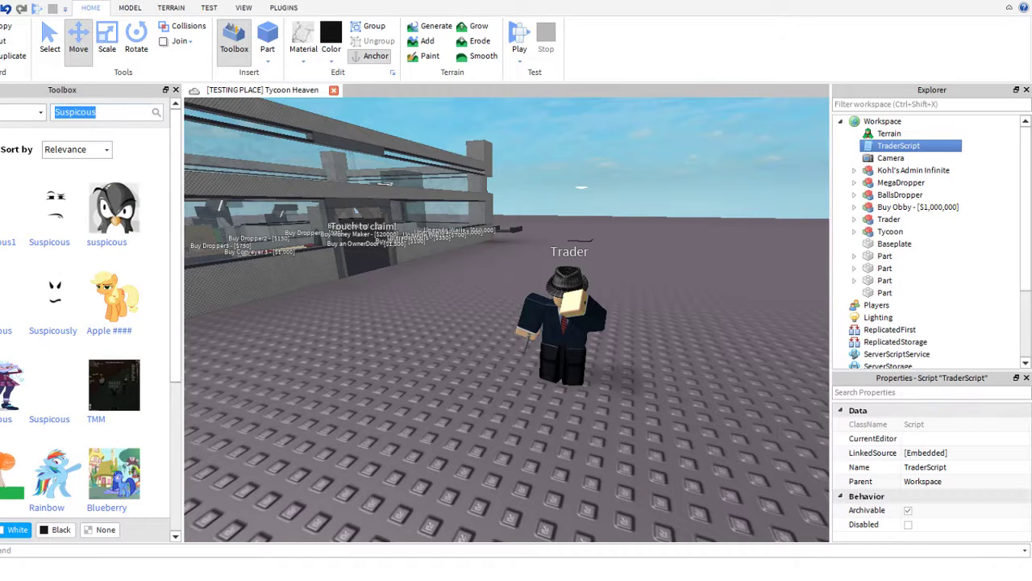
- Switch the Toolbox category to models, enter Visible as the search term and close the Toolbox
click(8, 113)
click(21, 147)
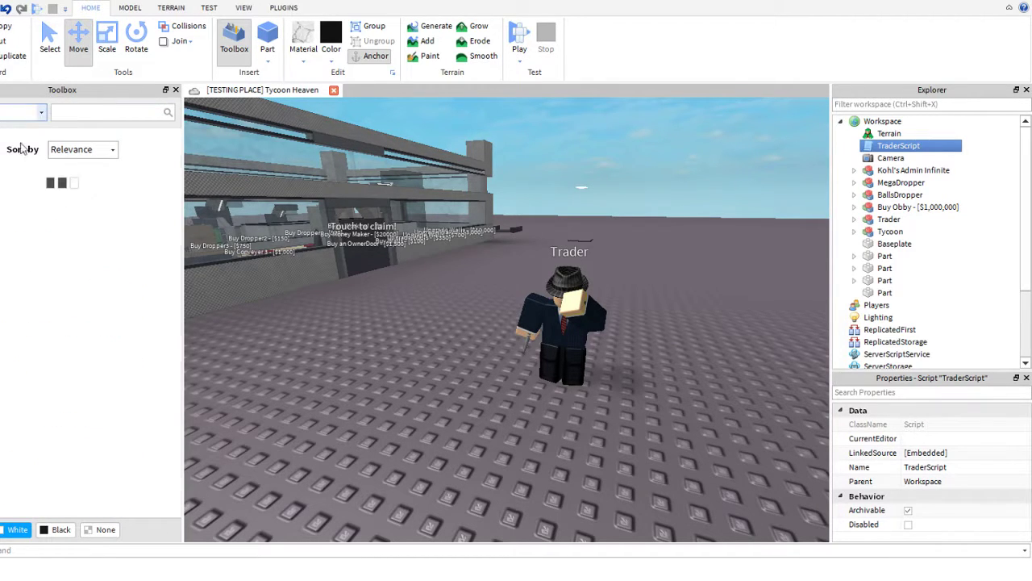
text(V)
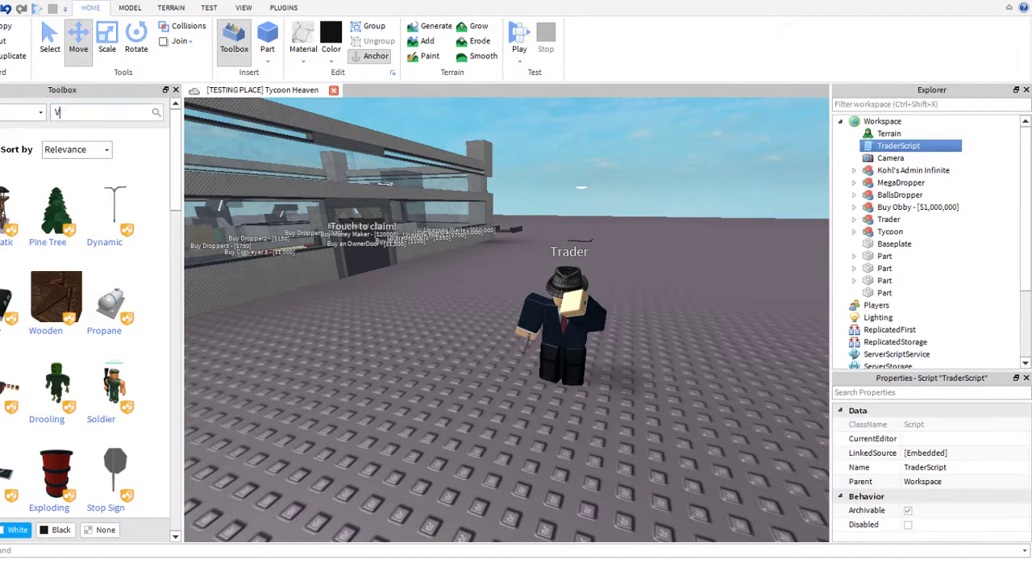
text(isible)
click(175, 90)
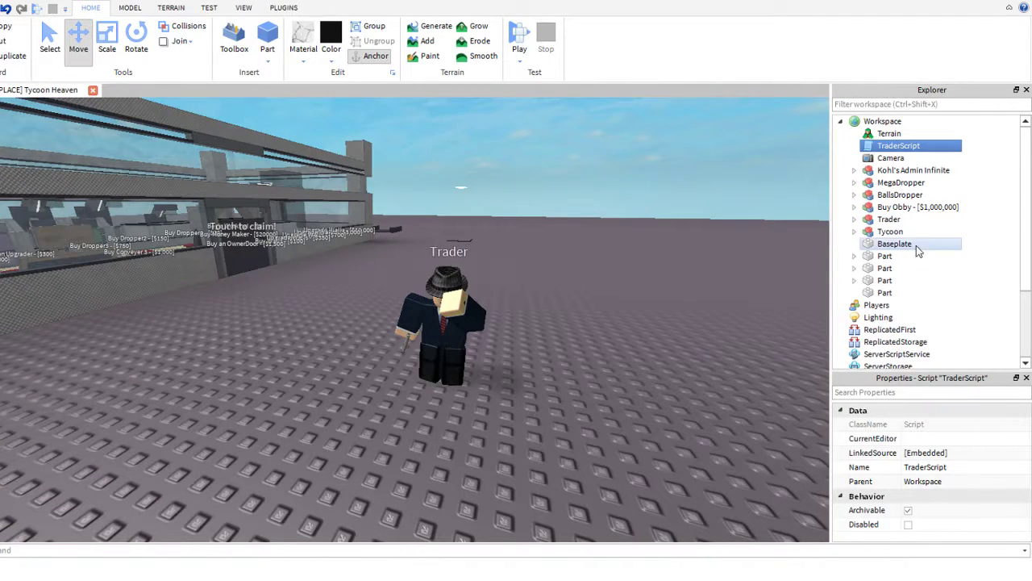
- Add a new script inside the Trader model and rename it Visible
click(855, 221)
click(854, 221)
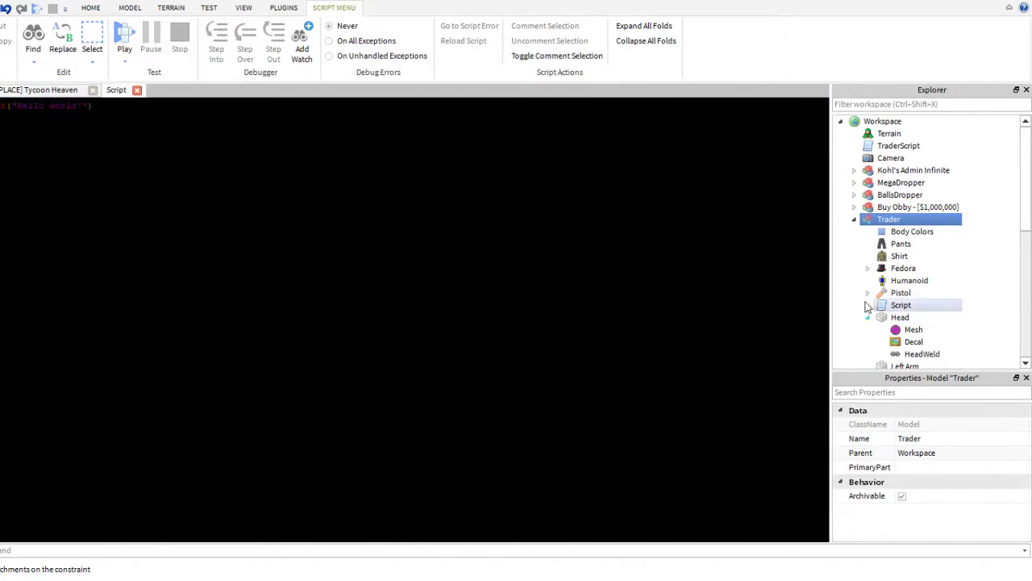
click(895, 308)
click(907, 467)
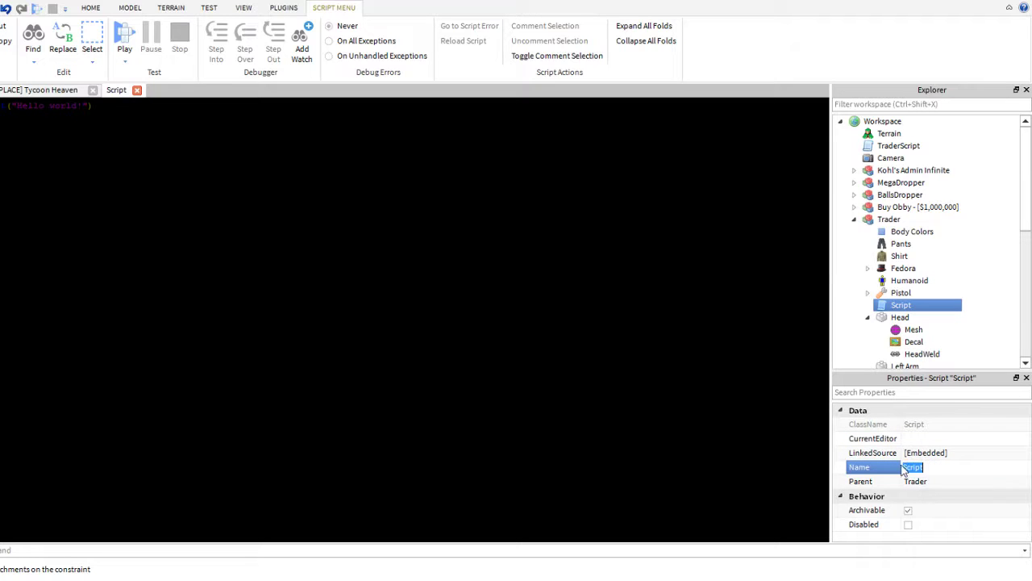
text(Visible)
key(Return)
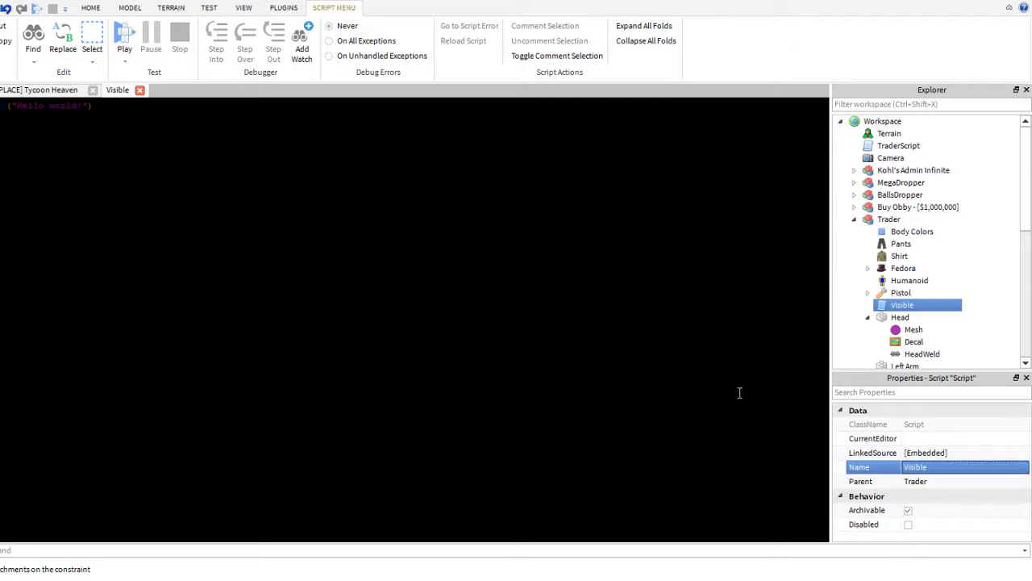
- Replace the default code in the Visible script with a comment line holding the author's username
click(739, 392)
key(ctrl+a)
key(BackSpace)
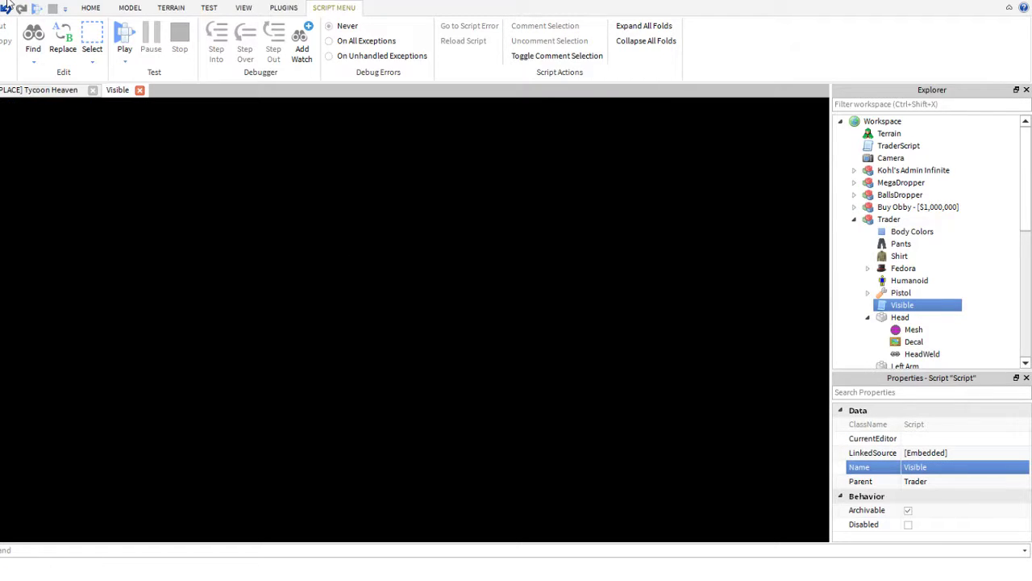
text(uhs)
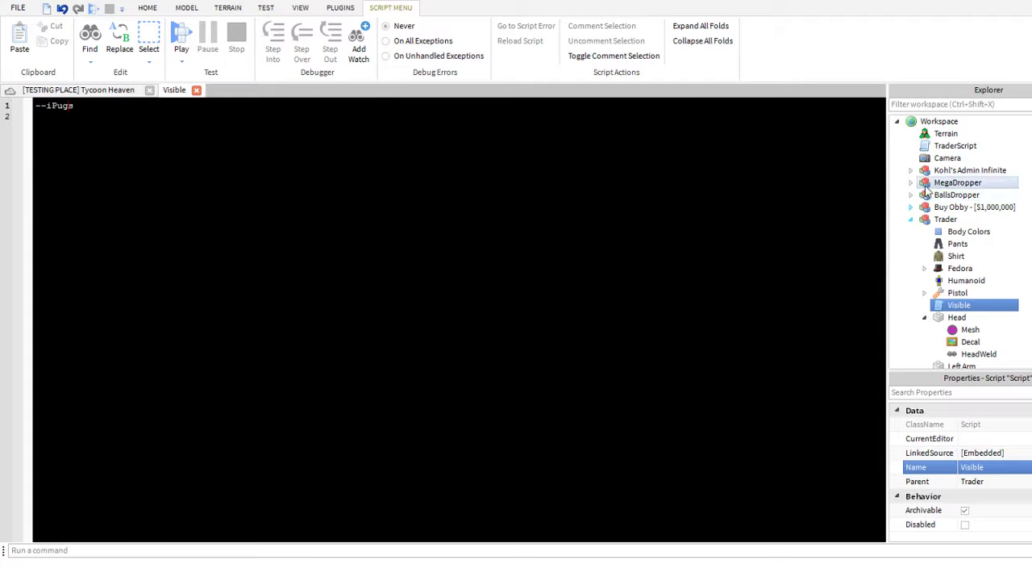
- Examine the Trader visibility code in TraderScript, including its Destroy line and the nested if block
double_click(955, 146)
key(ctrl+a)
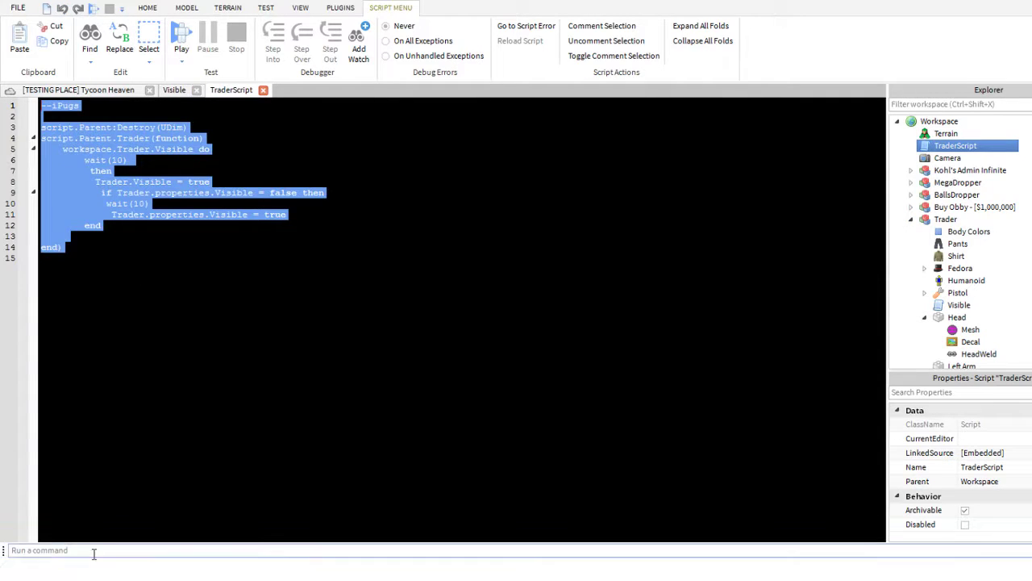
click(70, 489)
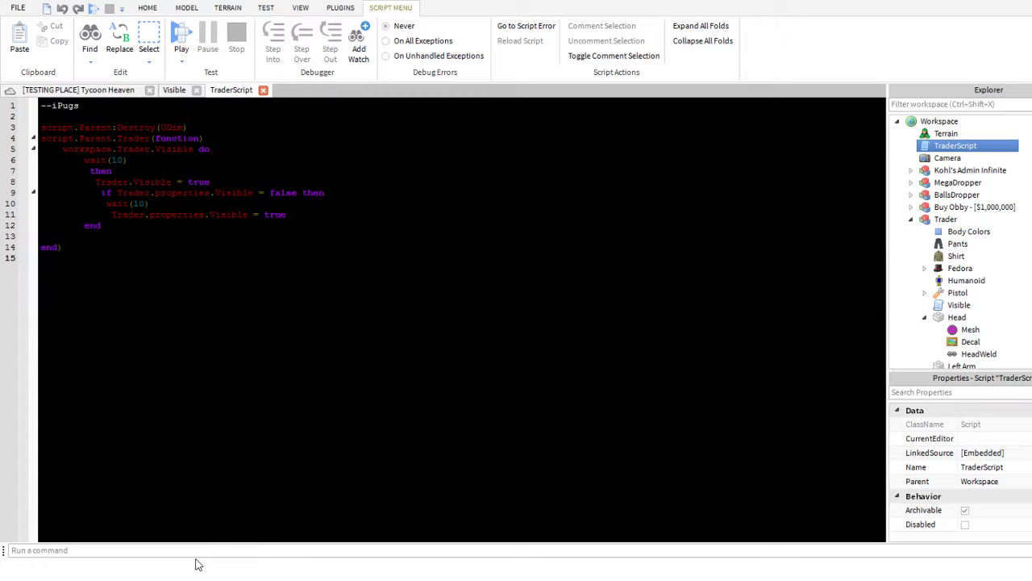
drag(183, 128, 174, 127)
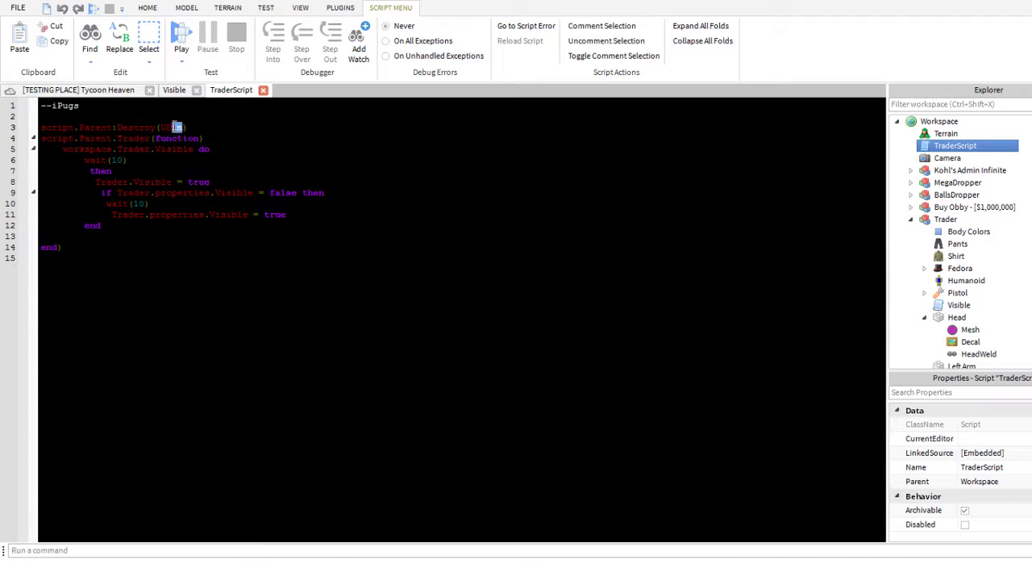
drag(211, 215, 308, 204)
click(191, 211)
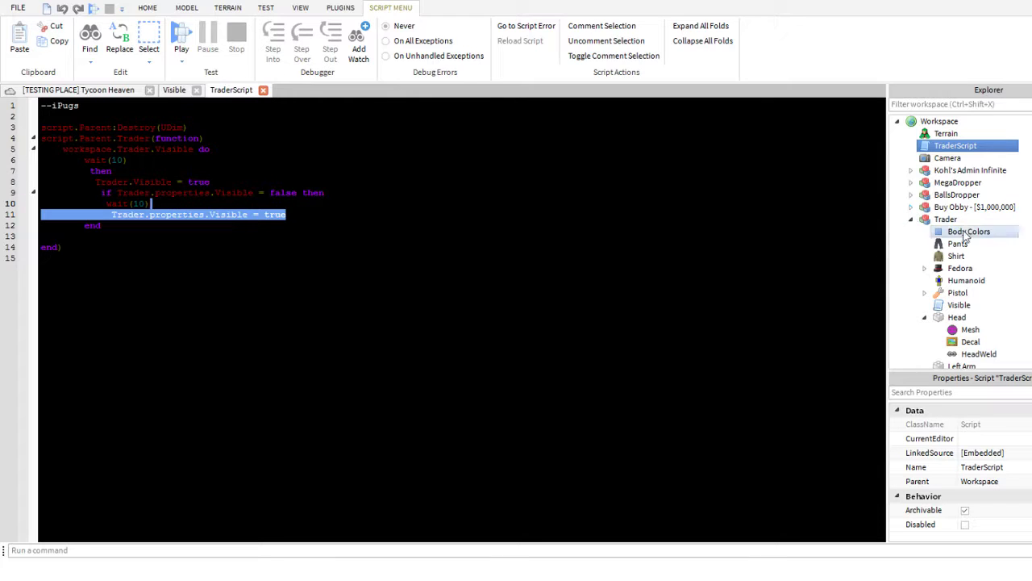
click(580, 299)
- Add an "if workspace.Trader.Visible = false then" block below the comment in the Visible script
double_click(992, 307)
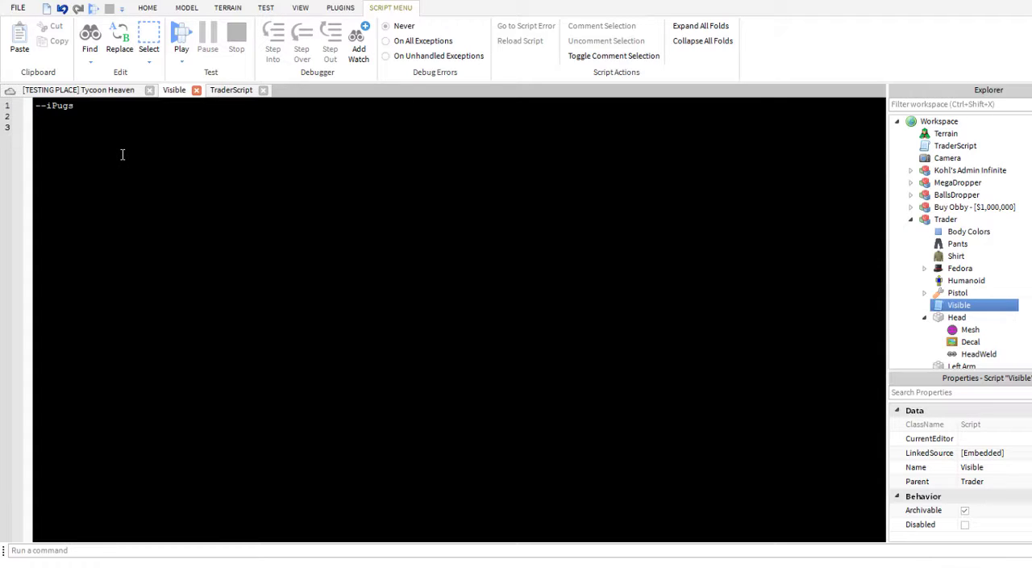
text(wor)
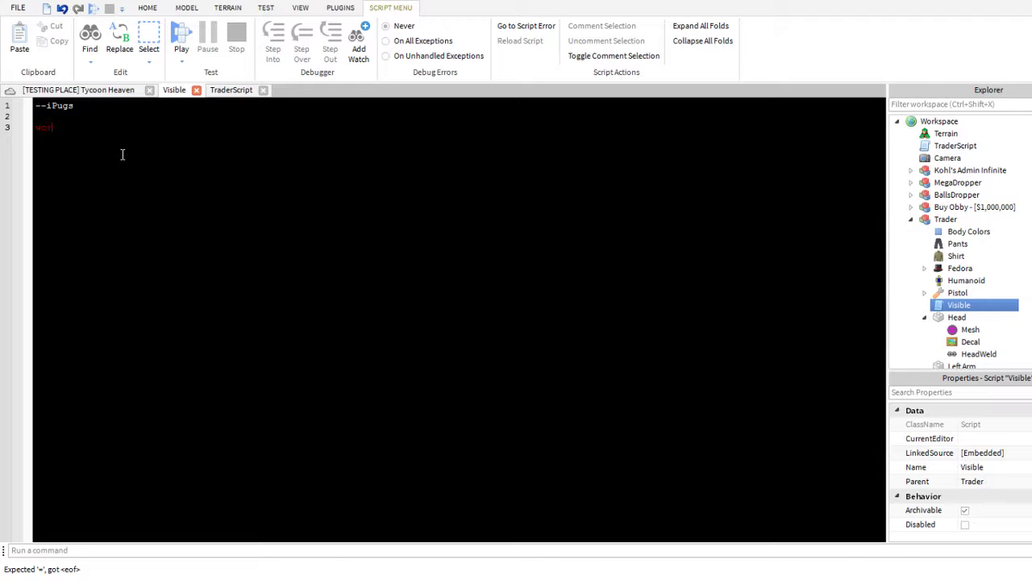
text(kspace.Trader.Visible = true)
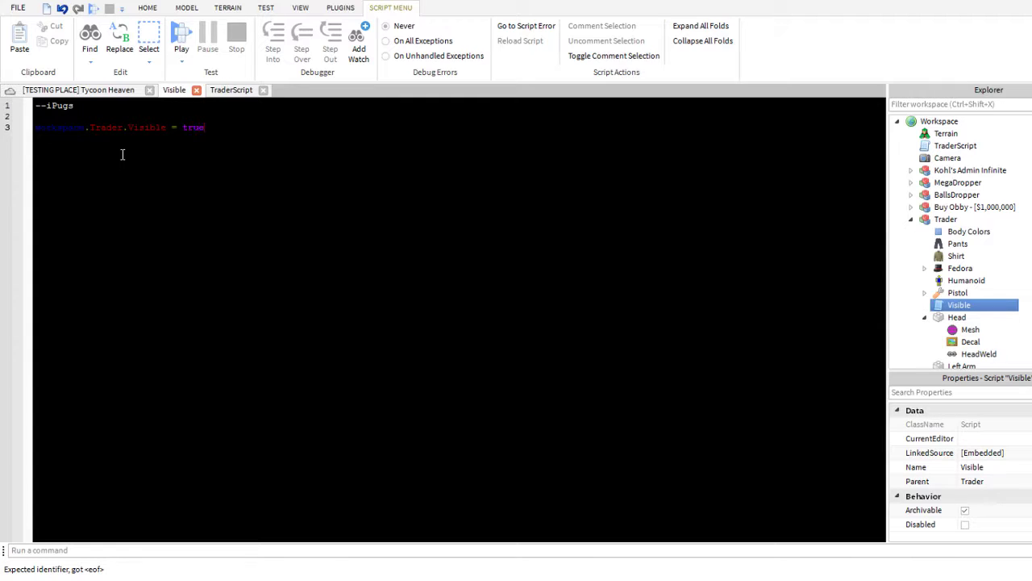
key(BackSpace)
key(BackSpace)
key(BackSpace)
key(BackSpace)
text(false)
text(if)
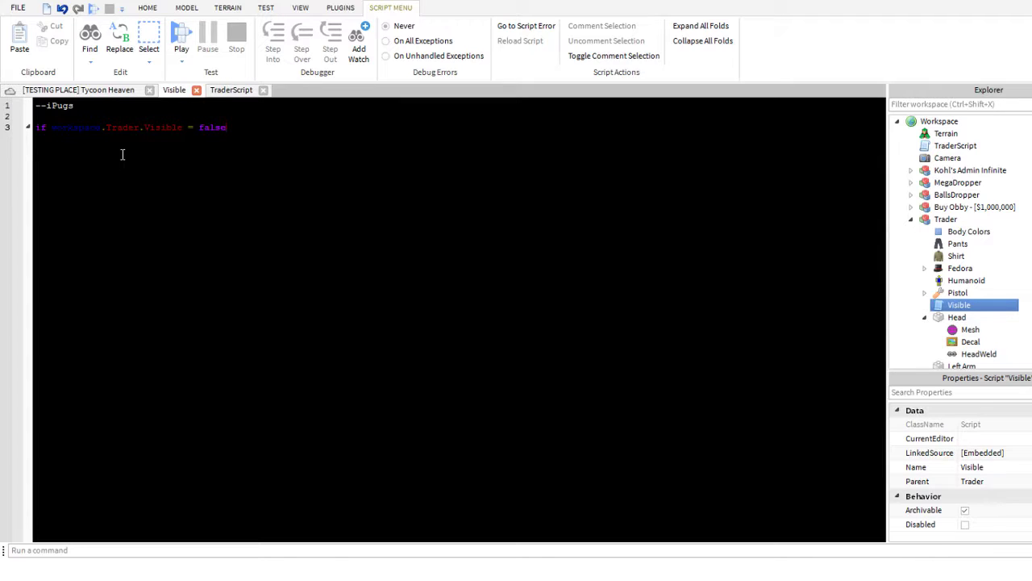
text(then)
key(Return)
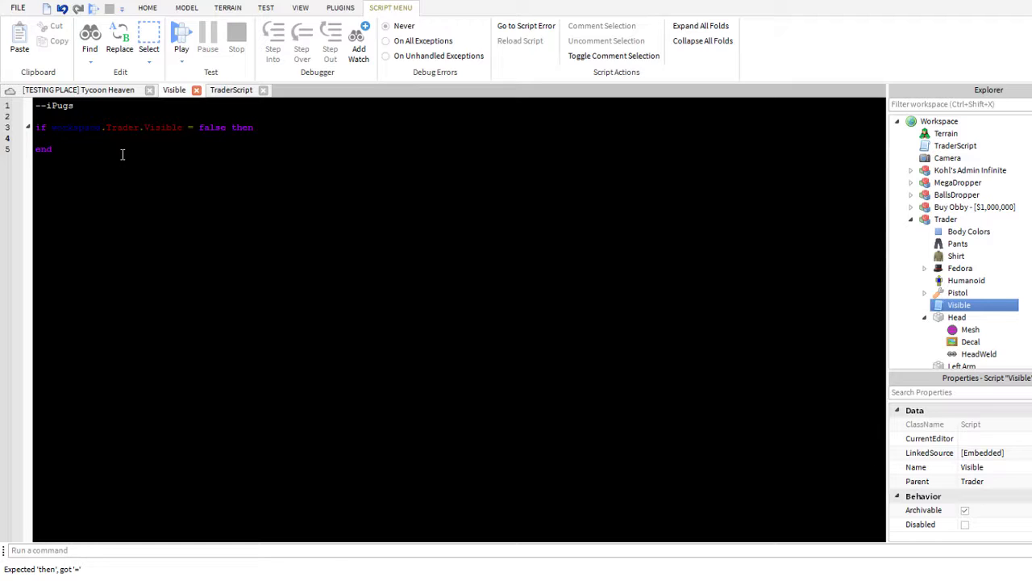
text(Trader)
key(BackSpace)
key(BackSpace)
key(BackSpace)
key(BackSpace)
key(BackSpace)
key(BackSpace)
text(Trader.)
text(Visible)
key(BackSpace)
key(BackSpace)
key(BackSpace)
key(BackSpace)
key(BackSpace)
key(BackSpace)
key(BackSpace)
key(BackSpace)
key(BackSpace)
key(BackSpace)
key(BackSpace)
key(BackSpace)
key(BackSpace)
key(BackSpace)
key(BackSpace)
- Write wait(10) and Trader = true inside the Visible script's if block
text(wait(10))
key(Return)
text(Trader)
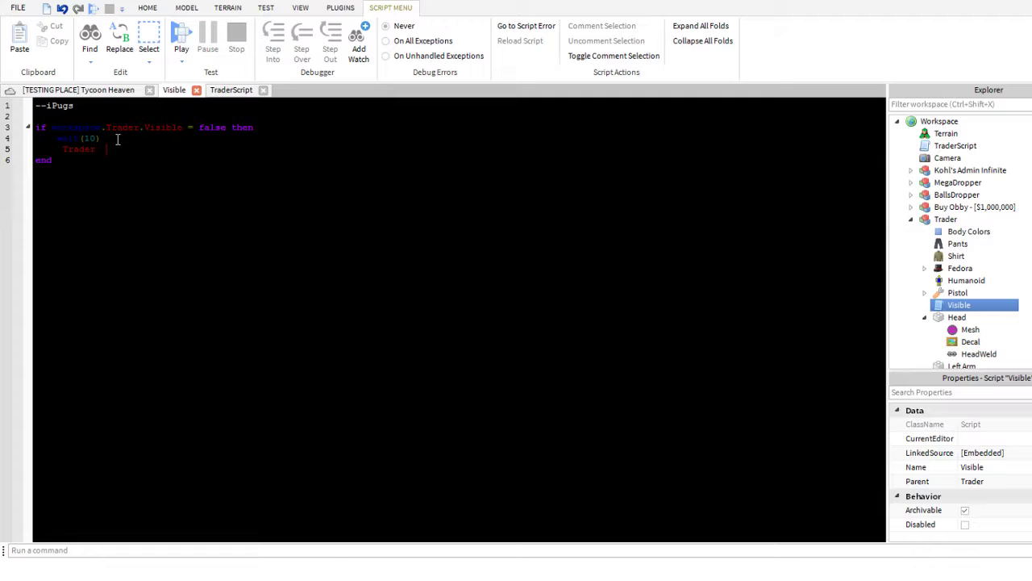
text( = true)
- Shorten the condition to "if workspace.Trader = false then" by removing .Visible, and close the Visible script
drag(183, 128, 142, 123)
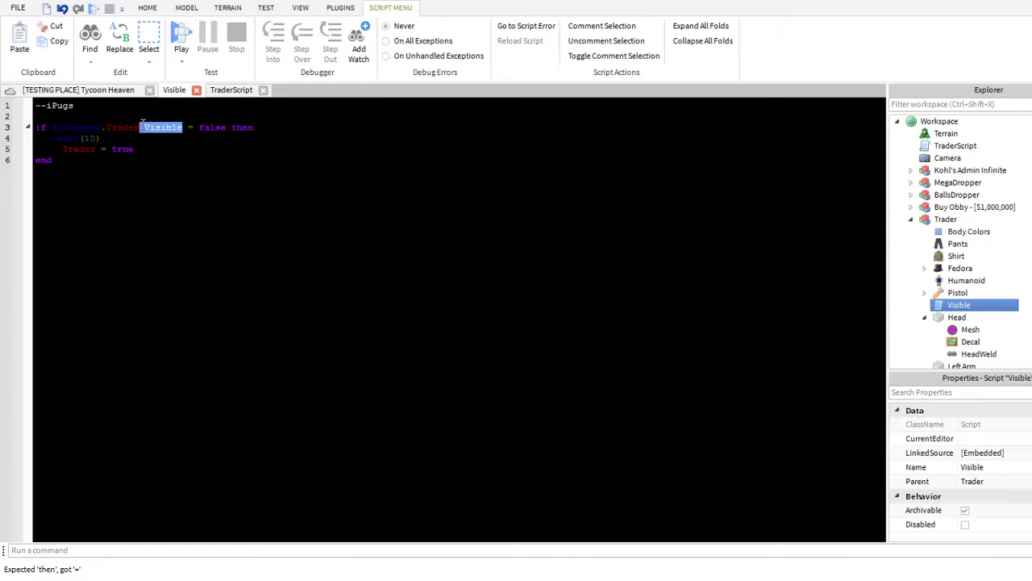
key(BackSpace)
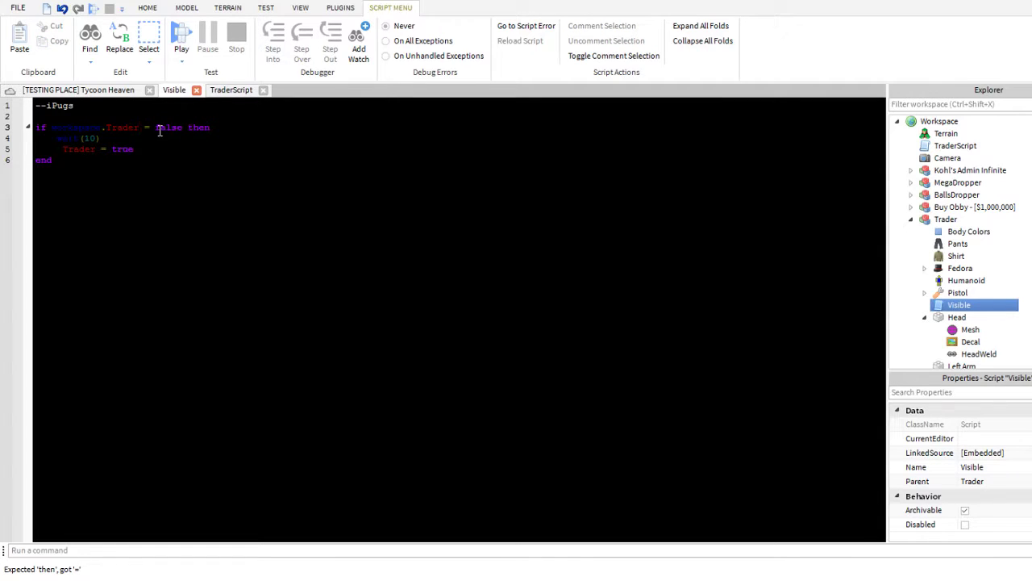
double_click(163, 126)
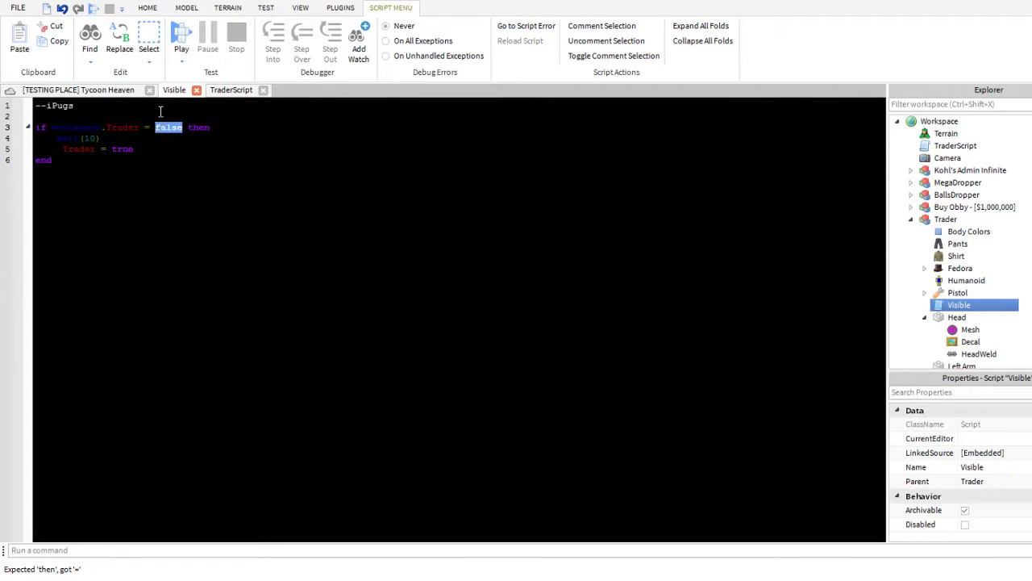
click(230, 126)
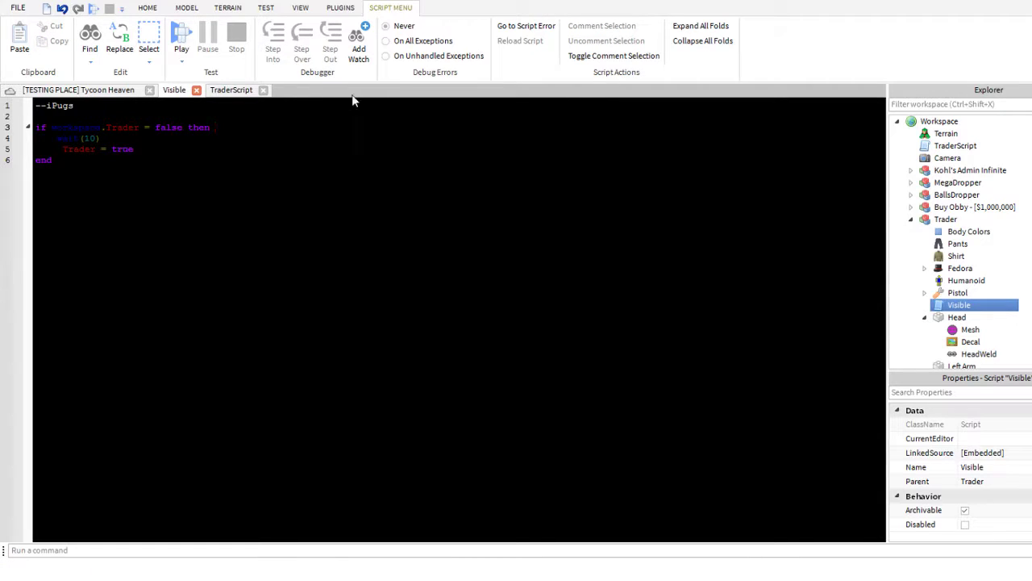
click(196, 90)
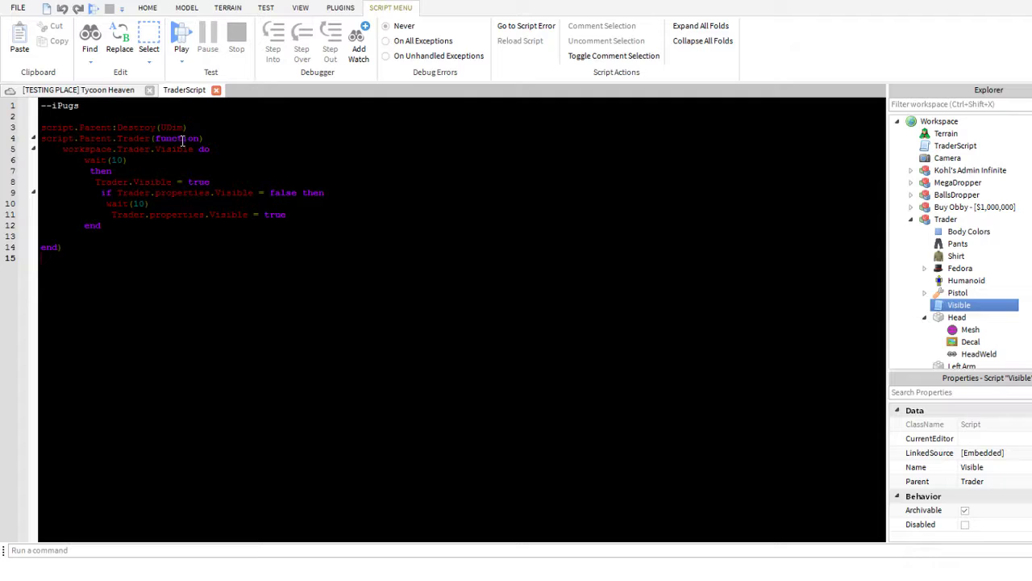
- Delete the word Visible from the workspace.Trader.Visible do line in TraderScript
drag(194, 150, 157, 152)
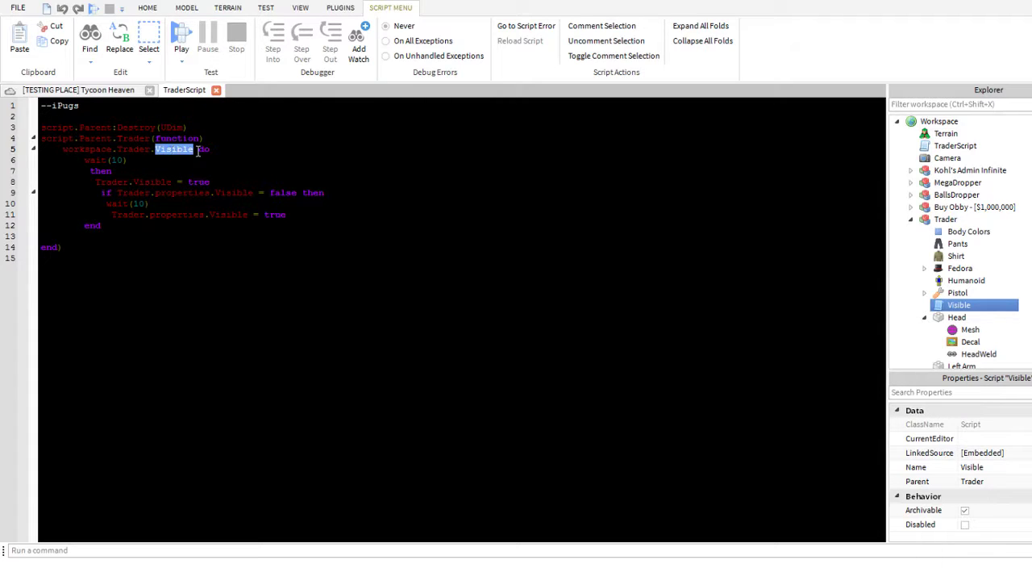
key(BackSpace)
click(166, 153)
key(BackSpace)
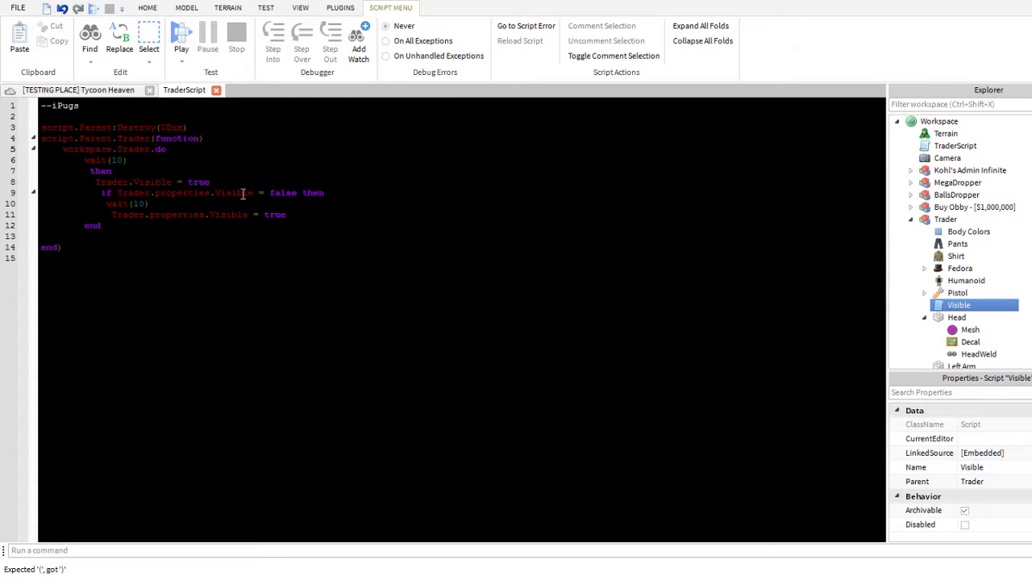
- In TraderScript, shorten the first assignment to "Trader = true" and the nested condition to "if Trader = false then"
click(118, 170)
drag(172, 182, 134, 182)
key(BackSpace)
key(Delete)
key(BackSpace)
drag(253, 194, 152, 190)
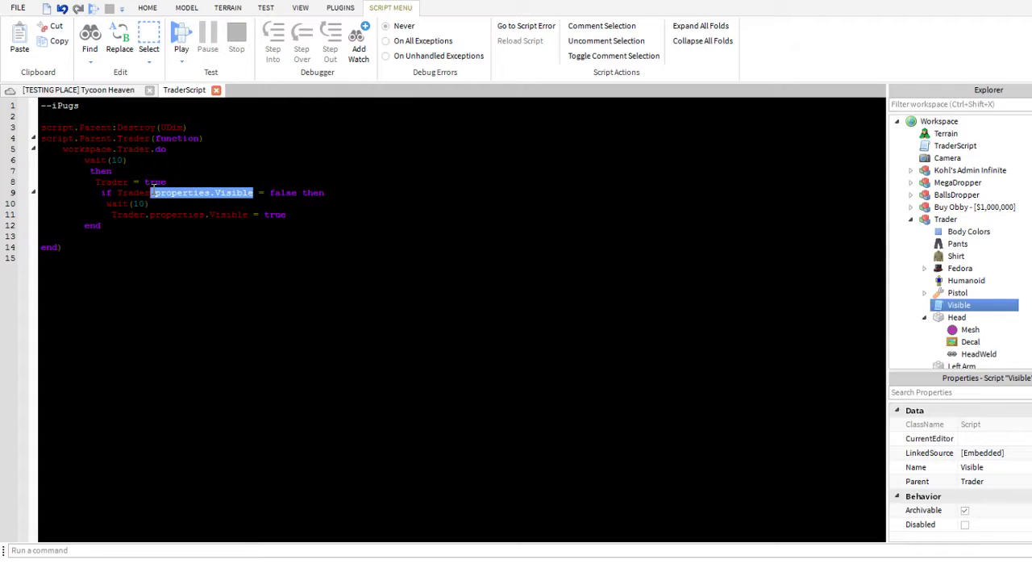
key(BackSpace)
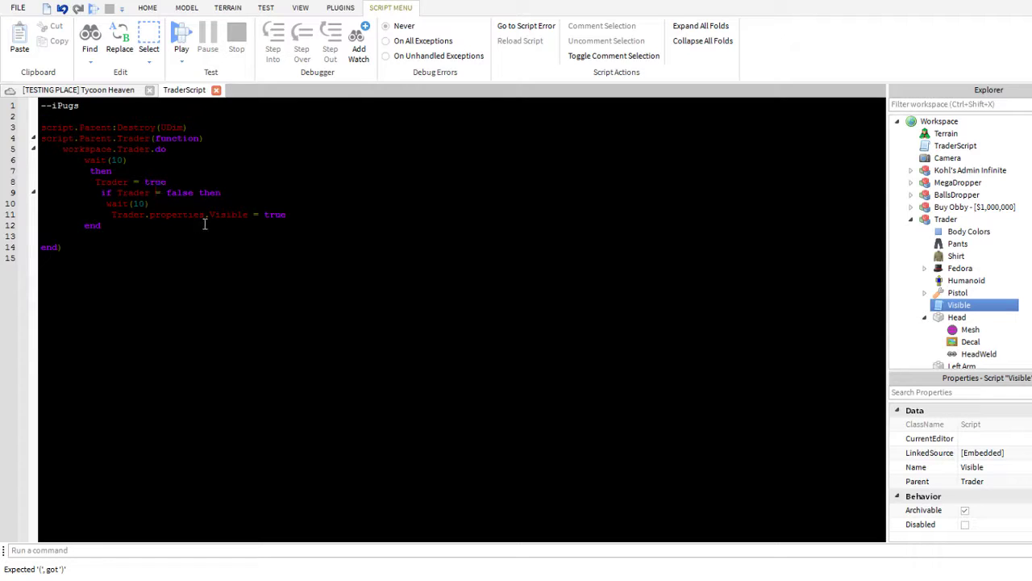
- Remove .properties.Visible from the assignment inside the if block so it reads "Trader = true", and close TraderScript
drag(122, 214, 166, 224)
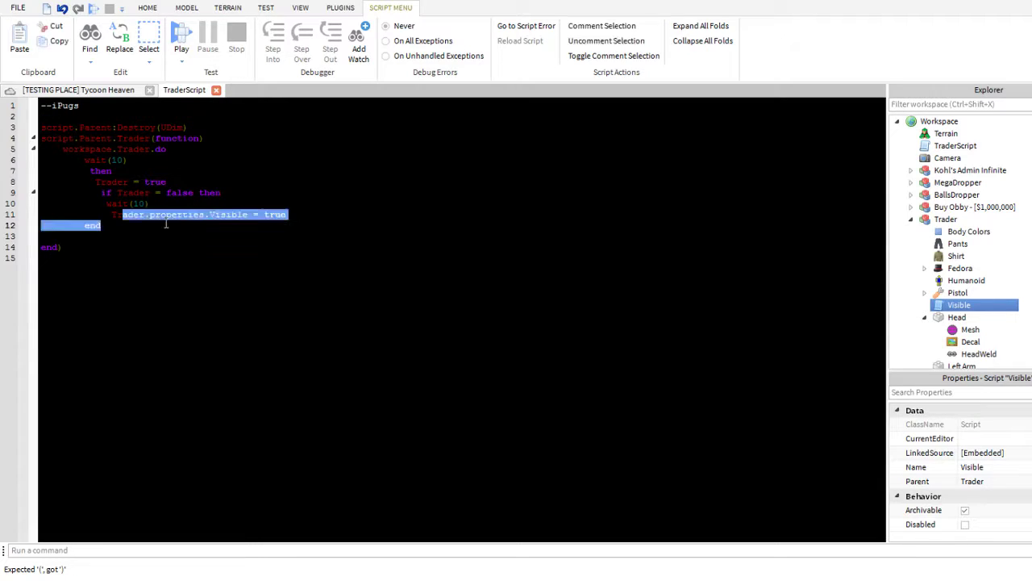
click(251, 215)
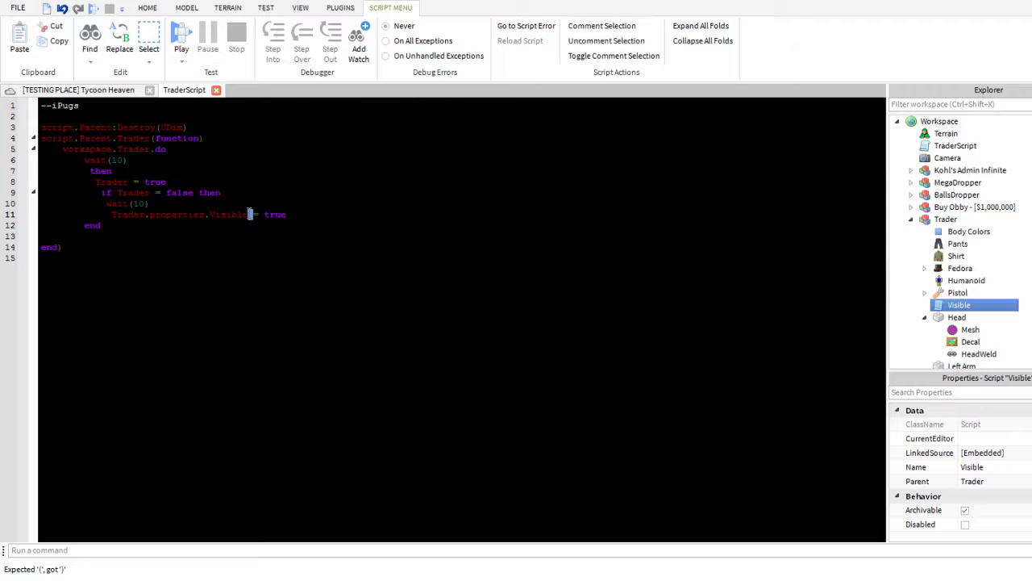
drag(252, 214, 150, 215)
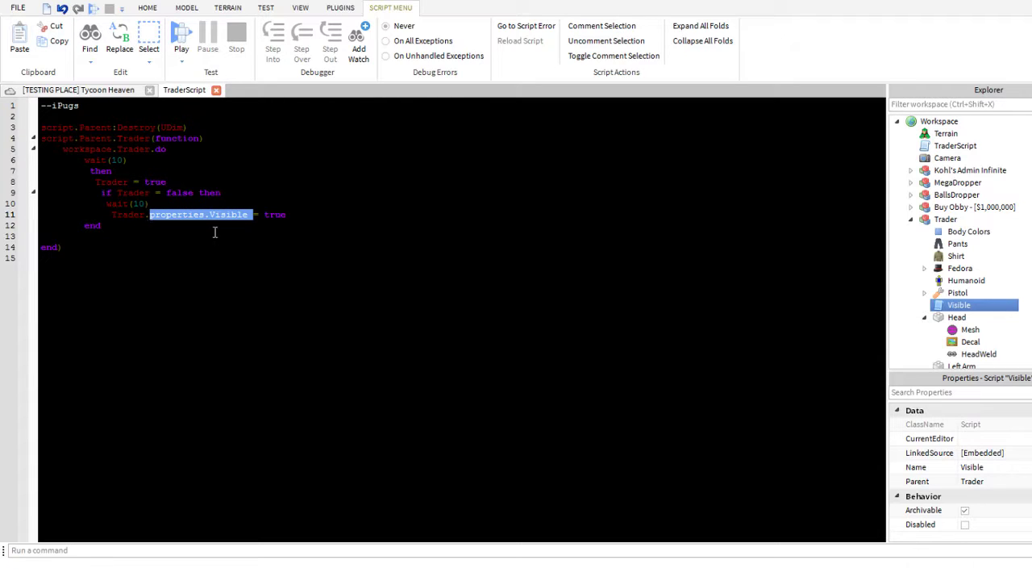
key(BackSpace)
key(BackSpace)
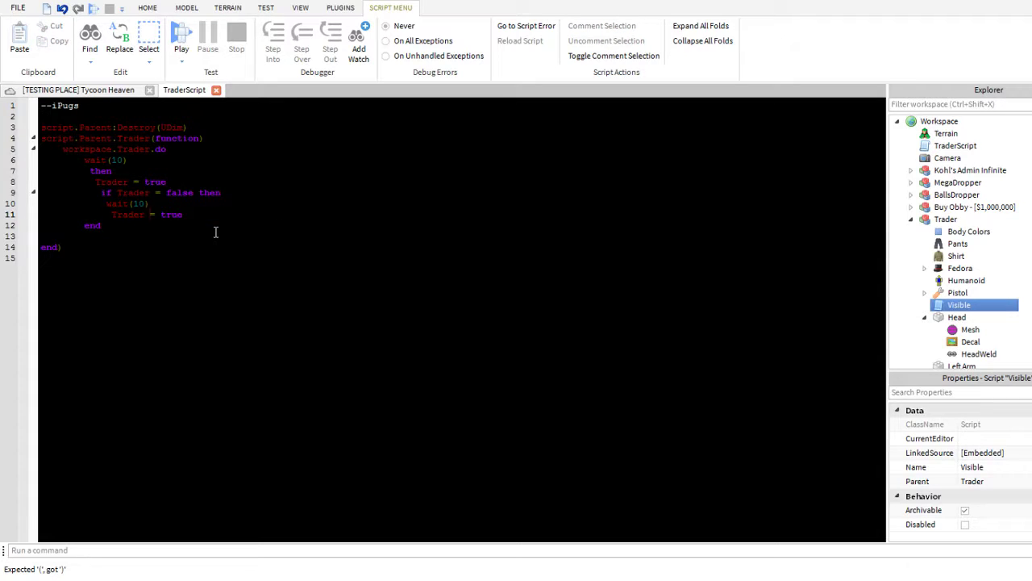
click(216, 90)
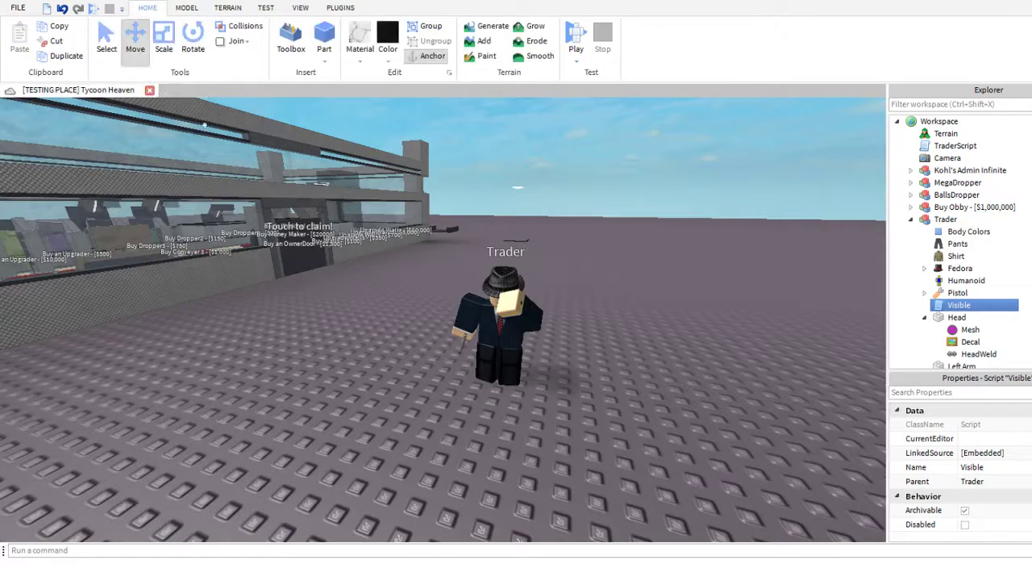
scroll(555, 361, down, 6)
right_drag(555, 362, 595, 359)
key(w)
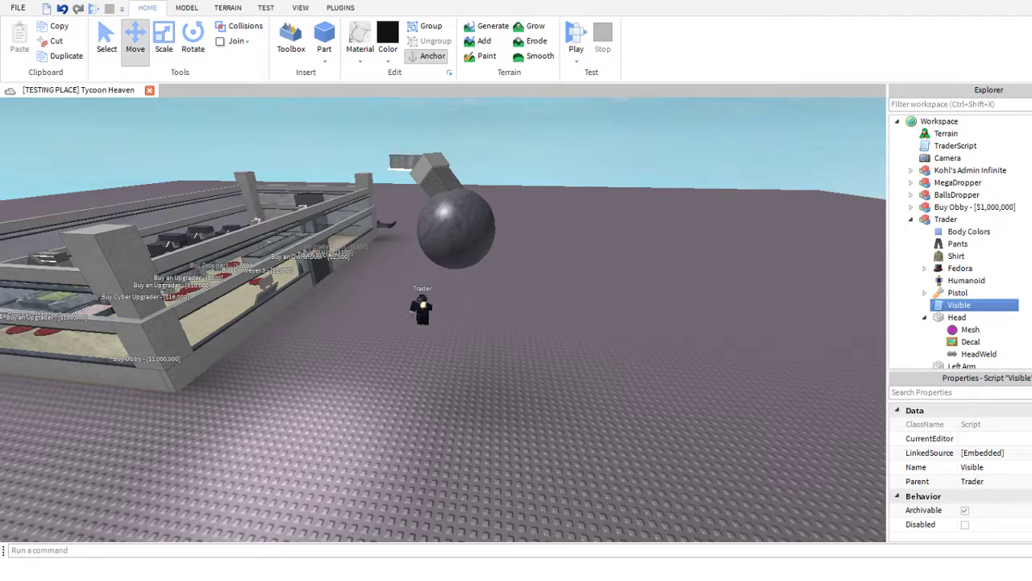
right_drag(459, 312, 496, 307)
scroll(461, 317, up, 3)
scroll(496, 308, up, 4)
scroll(496, 302, down, 10)
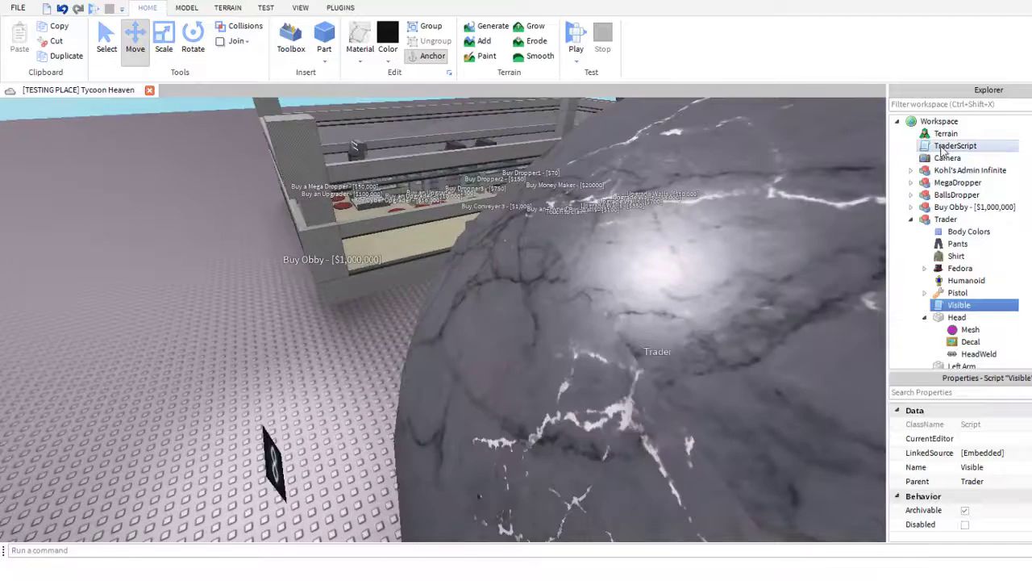
- Reopen TraderScript and add the line "Trader.Trade = false" below the closing end)
double_click(956, 145)
click(93, 248)
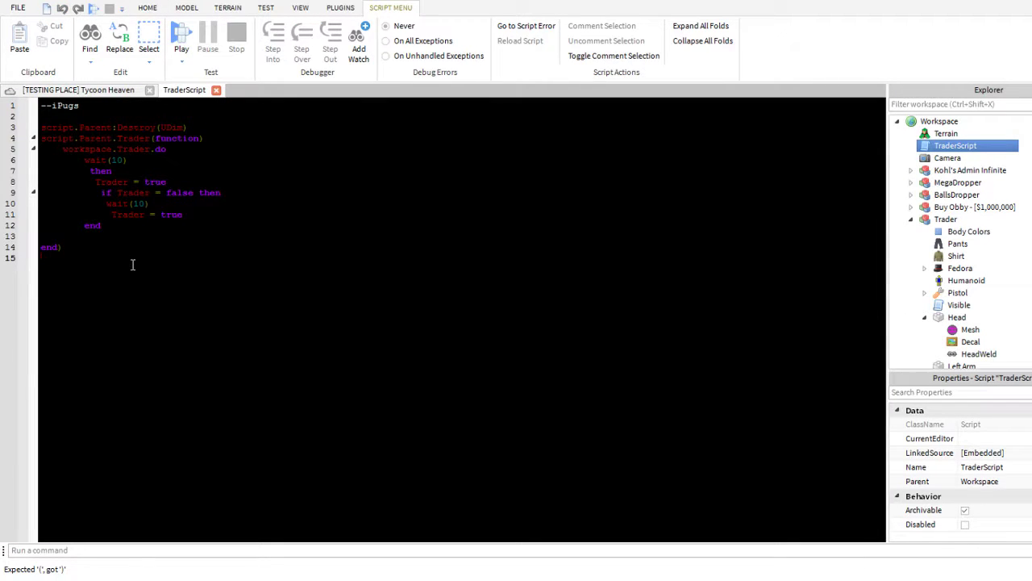
key(Return)
key(Return)
text(Trader.Trade = false)
key(Return)
- Write wait(math.random) on the line below the Trade = false assignment in TraderScript
text(w)
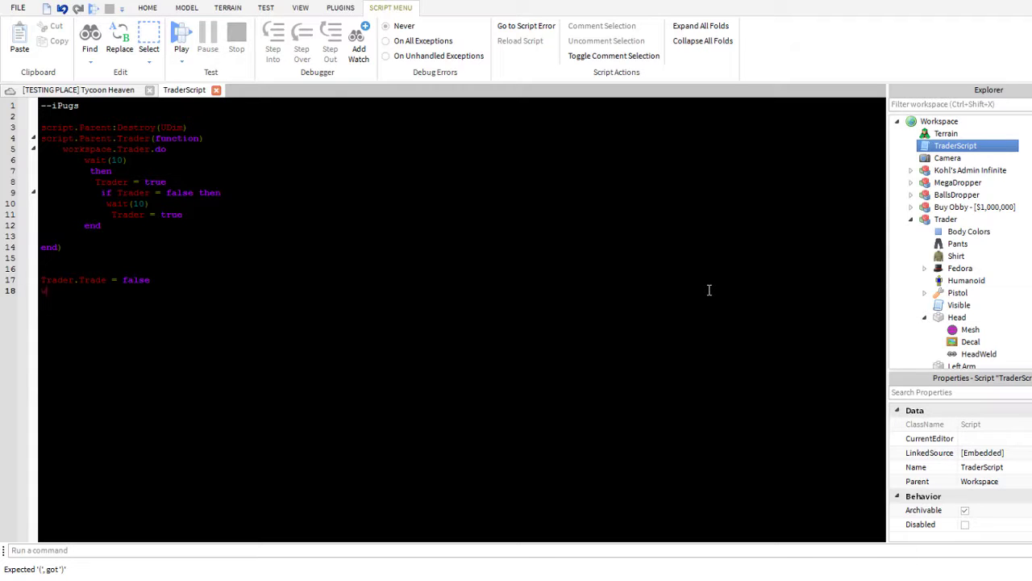
text(ait()
key(BackSpace)
key(BackSpace)
key(BackSpace)
key(BackSpace)
text(ath.random)
click(42, 292)
text(wait(30)
key(BackSpace)
key(BackSpace)
key(BackSpace)
key(BackSpace)
key(BackSpace)
key(BackSpace)
key(BackSpace)
key(BackSpace)
key(BackSpace)
key(BackSpace)
key(BackSpace)
key(BackSpace)
key(BackSpace)
key(BackSpace)
key(BackSpace)
text(wait(math.random)
key(Return)
key(BackSpace)
click(146, 293)
- Insert StarterGUI into the Trade assignment so it reads "Trader.StarterGUI.Trade = false", checking the name against the StarterGui object
key(Return)
text(StarterGUI)
scroll(960, 242, down, 4)
scroll(959, 242, down, 4)
click(938, 280)
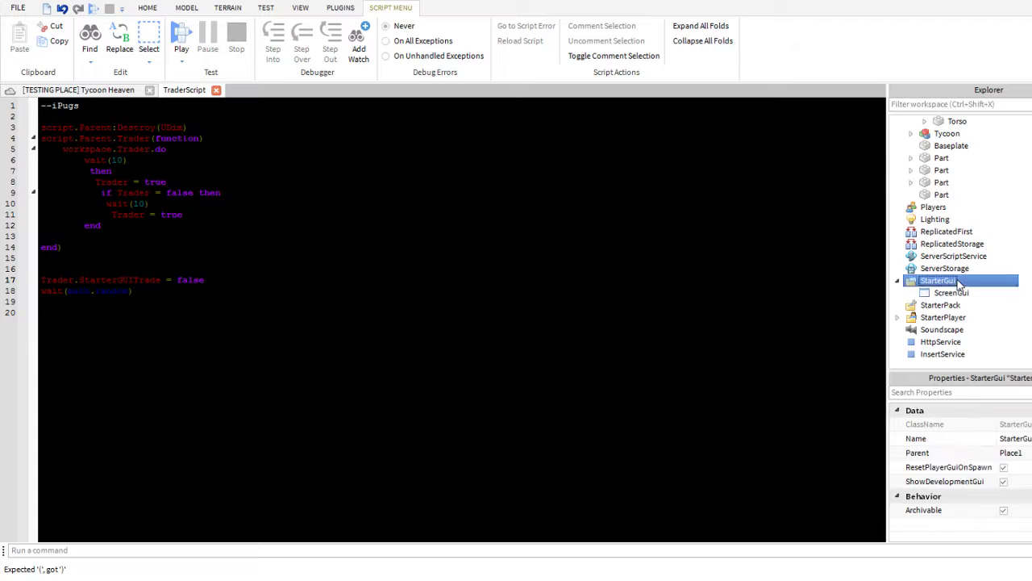
click(954, 292)
click(924, 284)
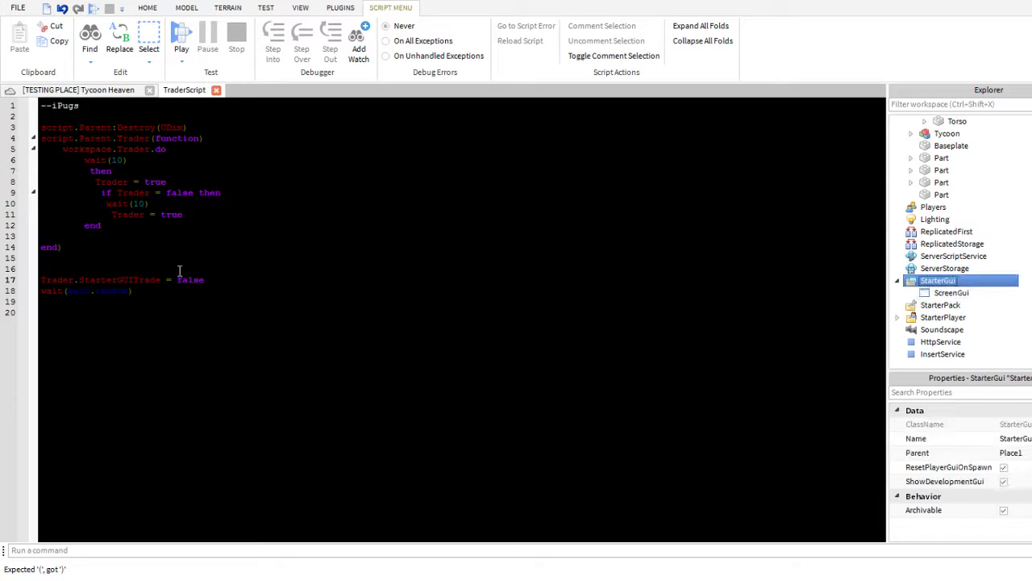
click(134, 280)
text(.)
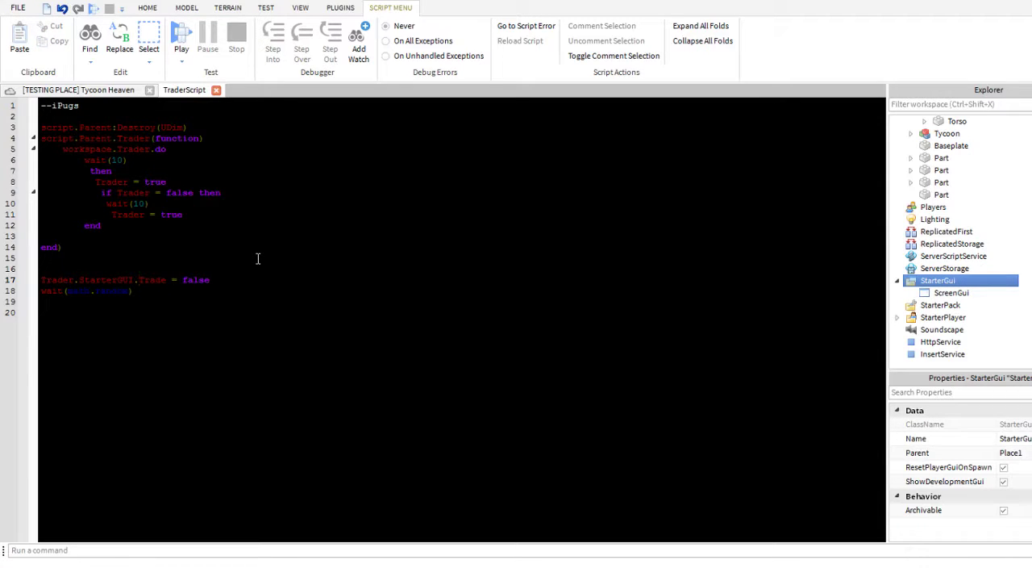
- Rename the ScreenGui inside StarterGui to Trade
click(949, 293)
click(1018, 469)
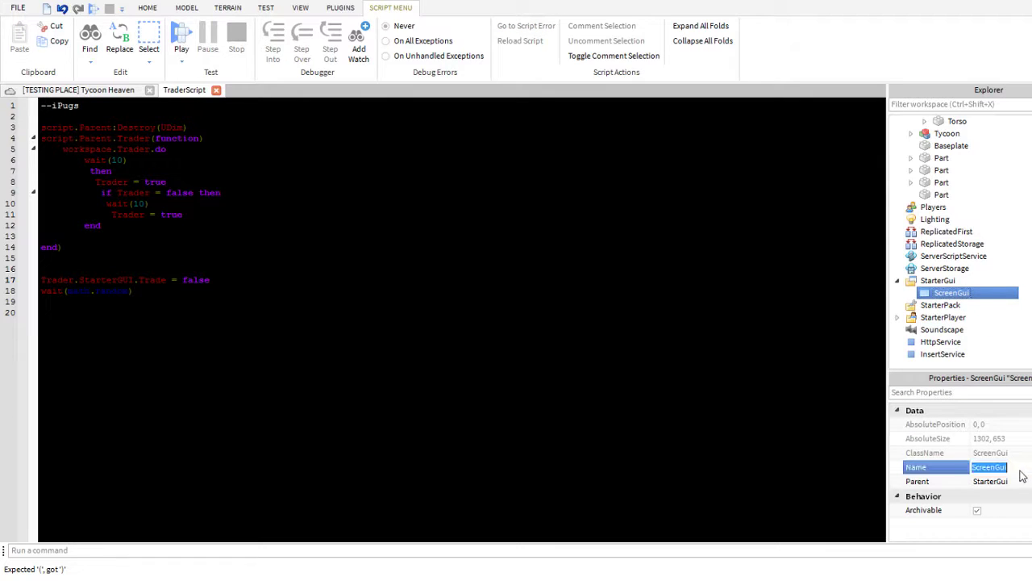
text(Trade)
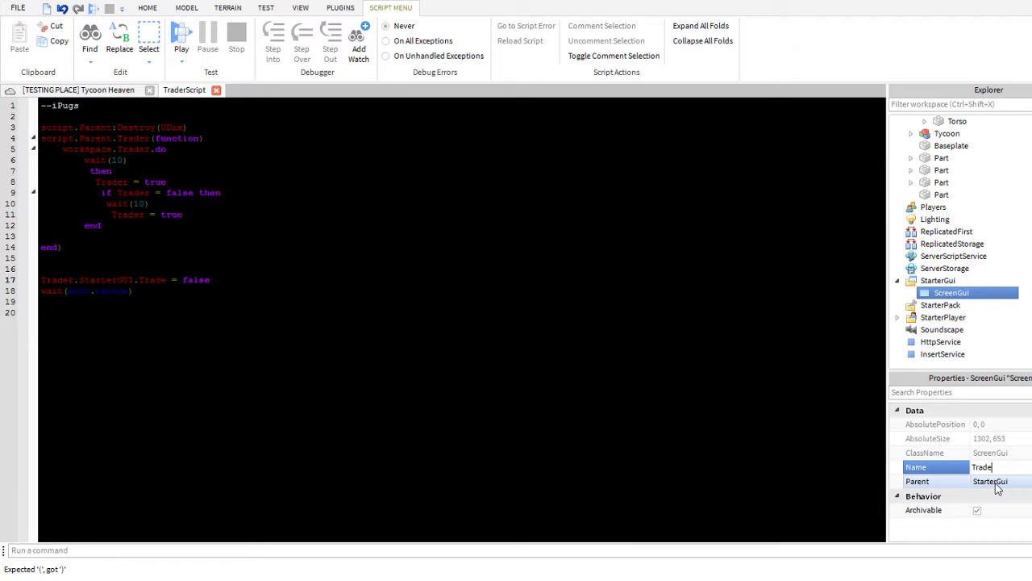
key(Return)
- Append "then" to the wait line, add "Trader.StarterGUI.Trade = true" below it, and close TraderScript
click(228, 297)
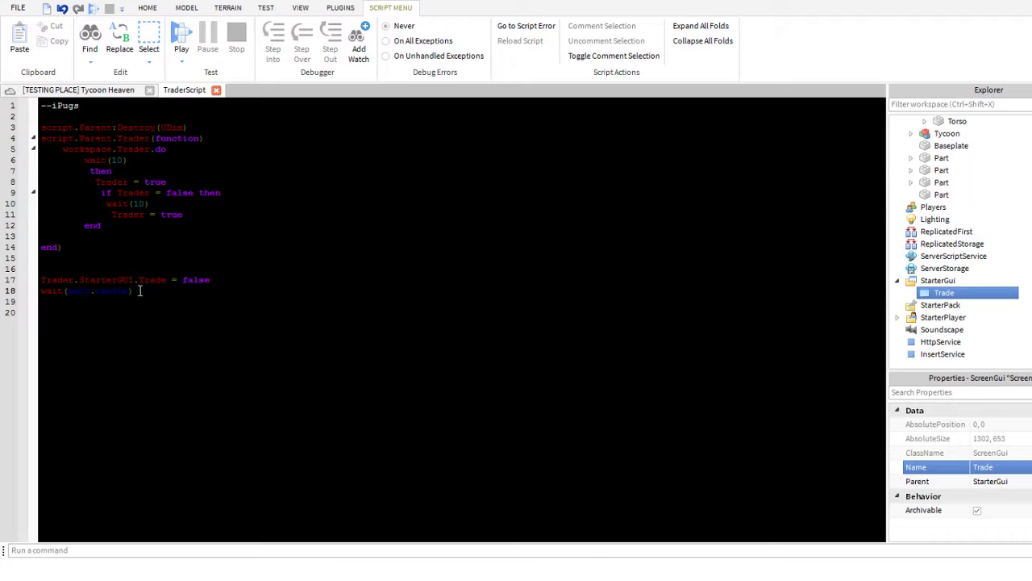
text(then)
key(Return)
text(Trader.StarterGUI)
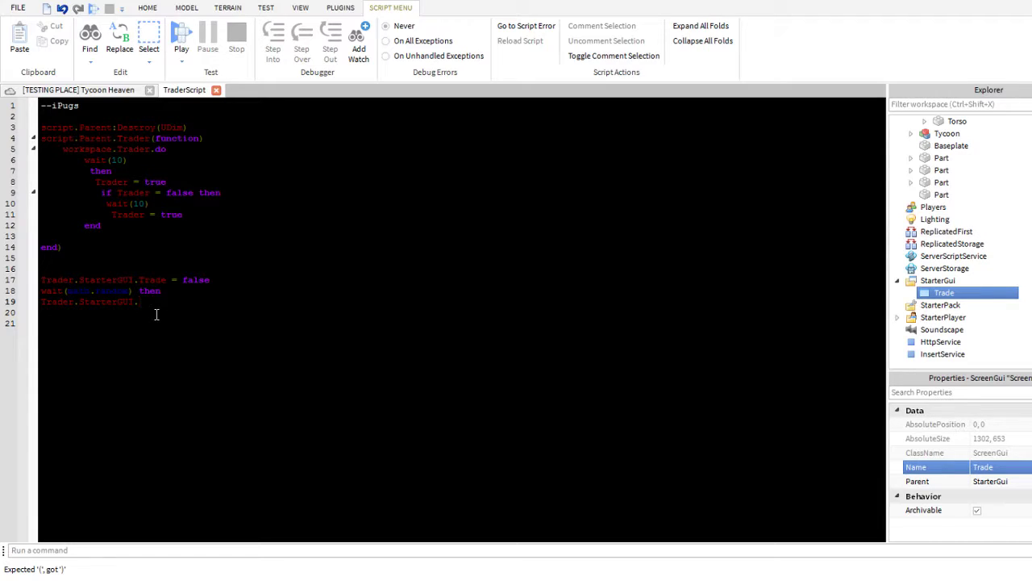
text(.Trade = true)
click(216, 89)
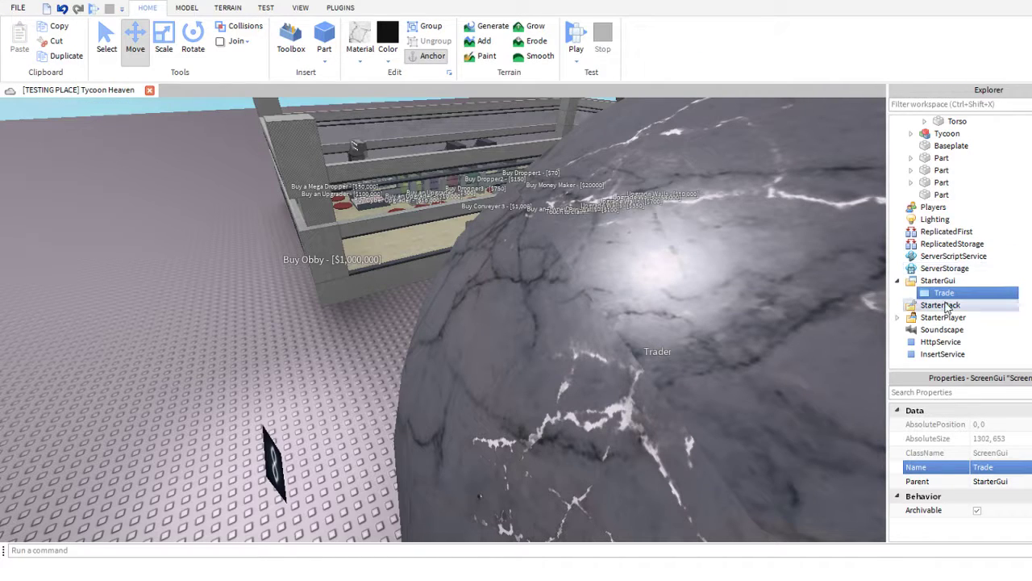
- Reopen TraderScript to review the three lines that switch the Trade GUI, and close it again
scroll(1008, 177, up, 5)
scroll(965, 250, down, 10)
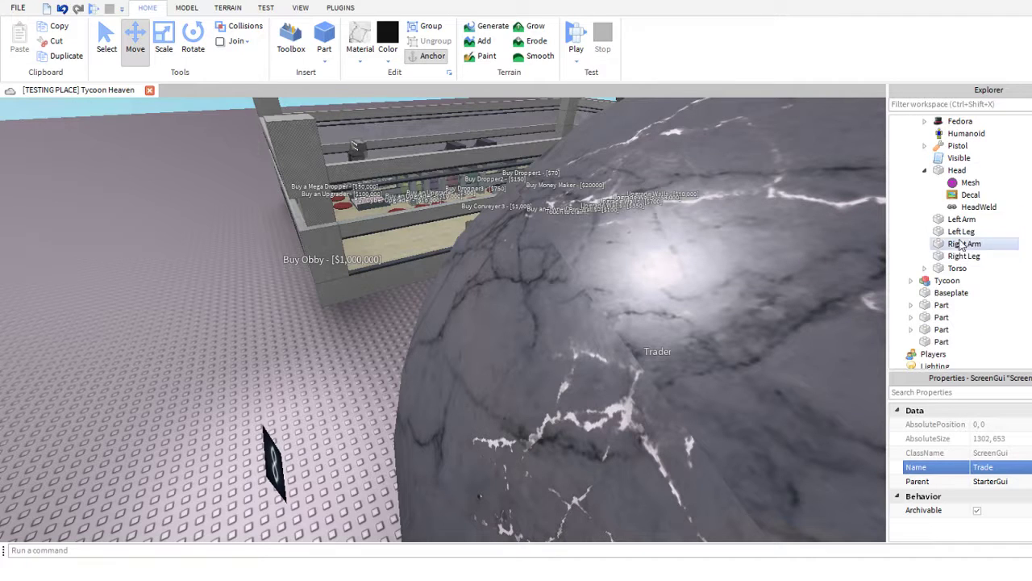
scroll(965, 170, up, 6)
scroll(965, 139, up, 3)
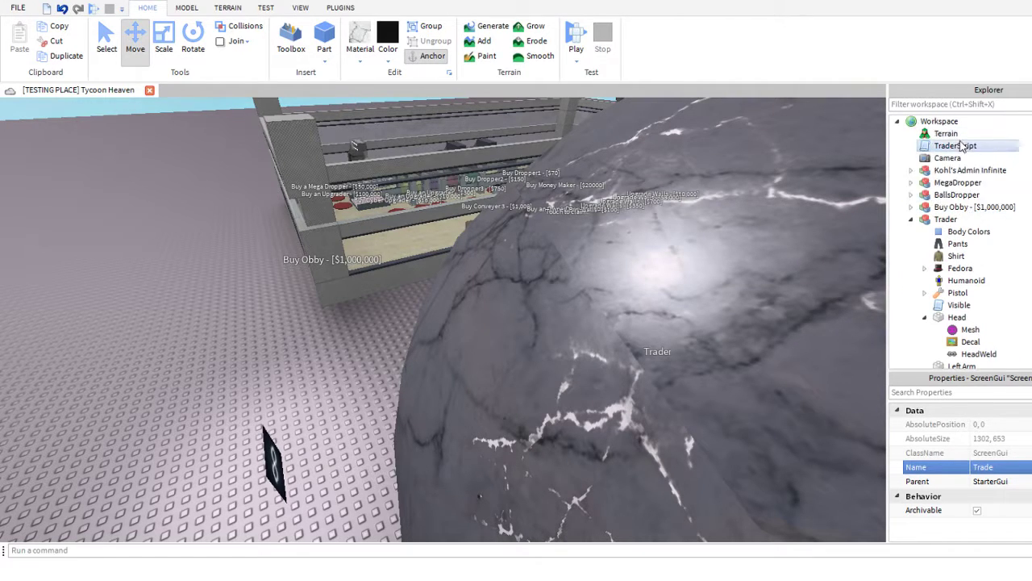
double_click(955, 146)
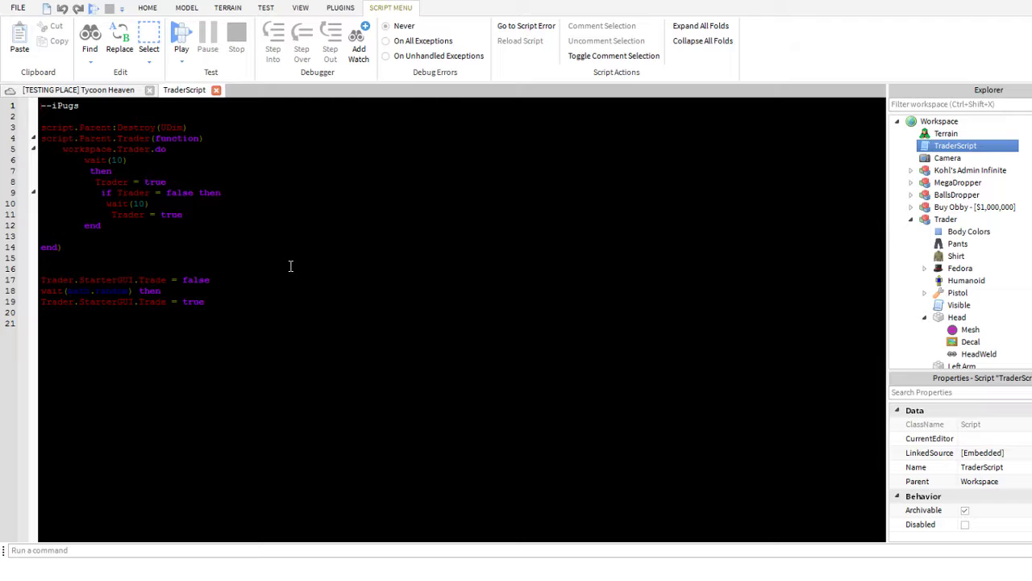
drag(172, 295, 66, 295)
click(341, 292)
drag(223, 302, 36, 286)
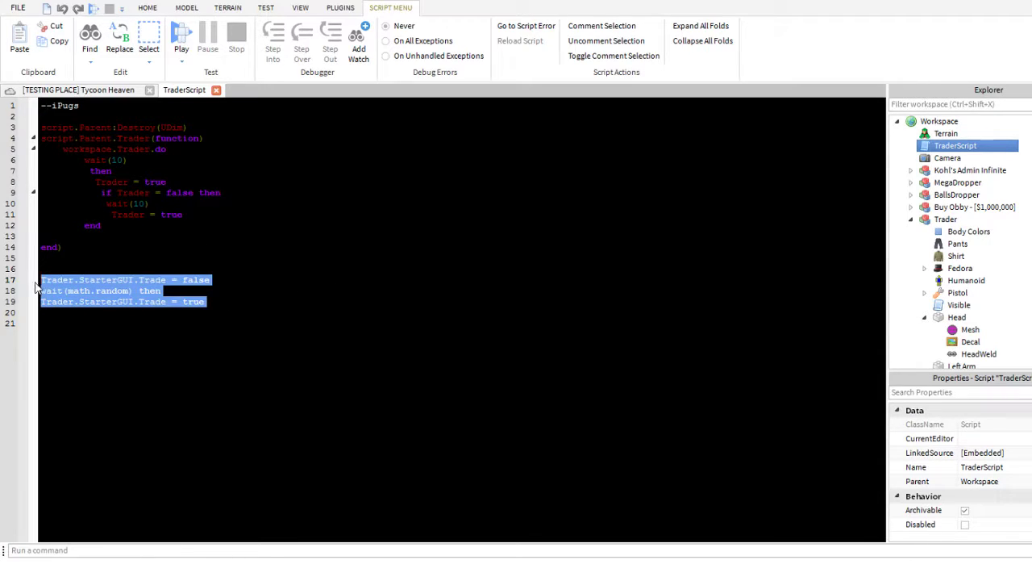
click(216, 90)
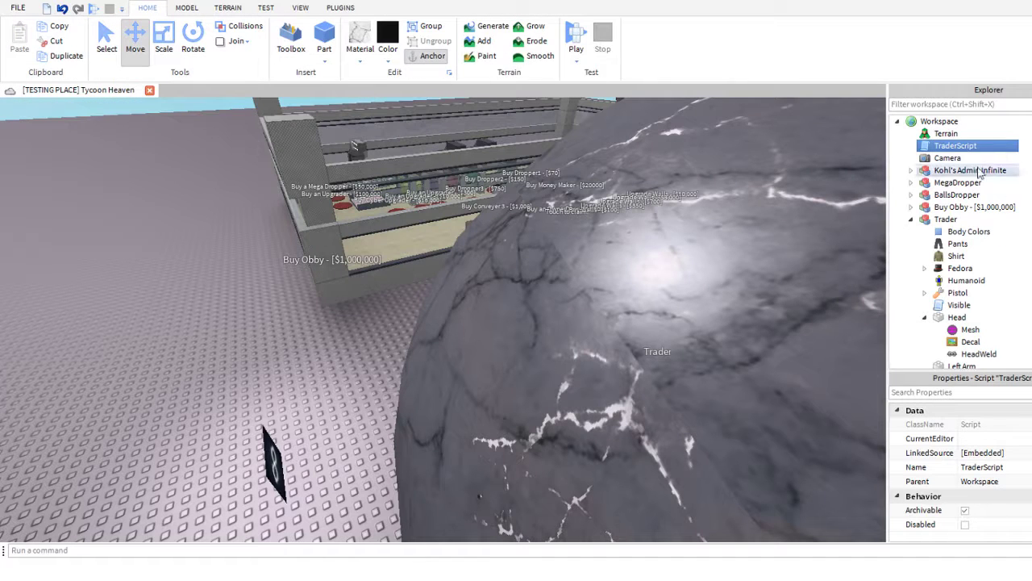
- Insert a TextBox into the Trade GUI, with a TextLabel and an ImageLabel inside it
scroll(980, 173, down, 8)
click(938, 280)
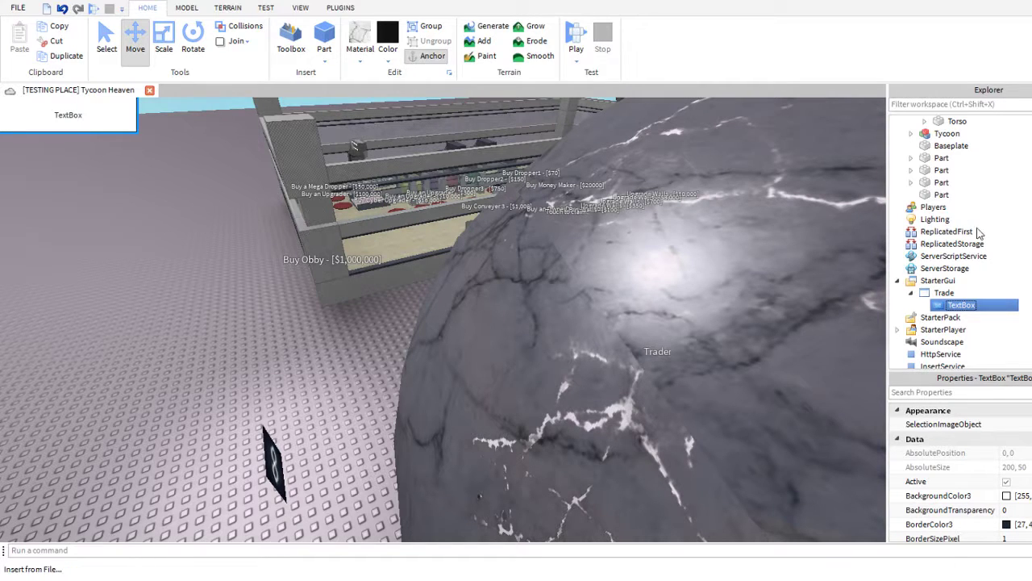
click(698, 571)
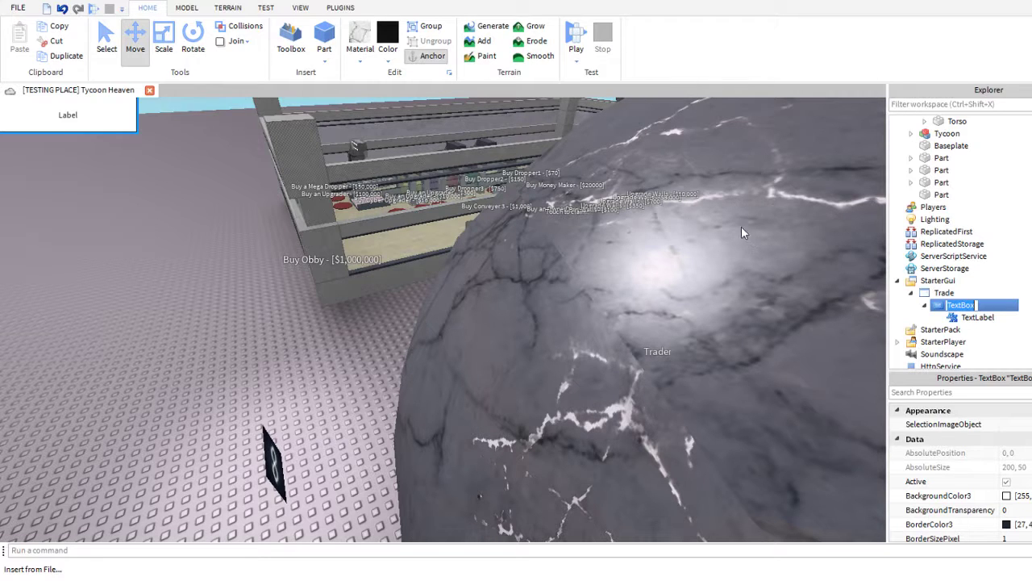
click(729, 244)
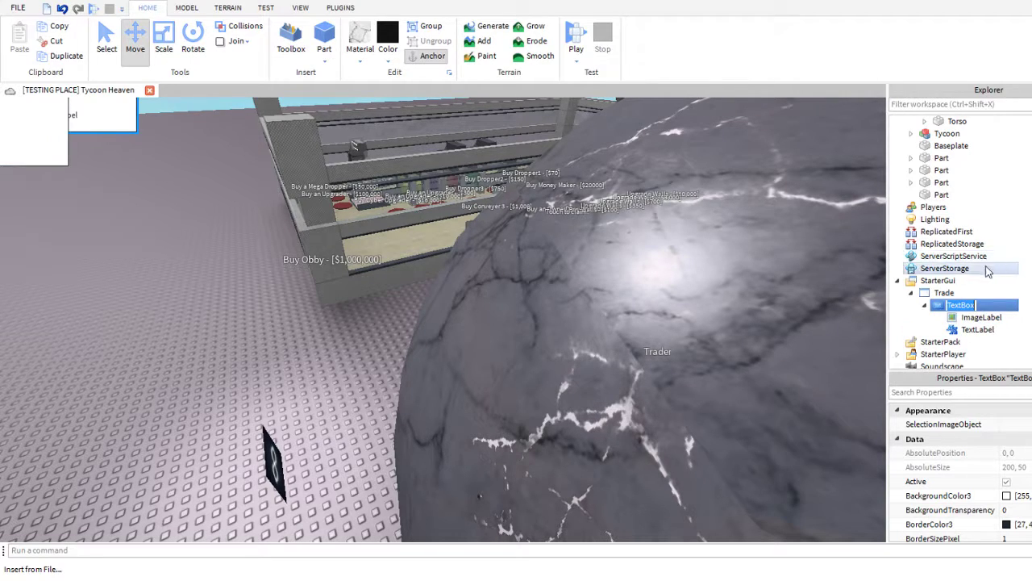
- Change the TextBox's Position property so it sits near the lower-left corner of the game view
click(986, 307)
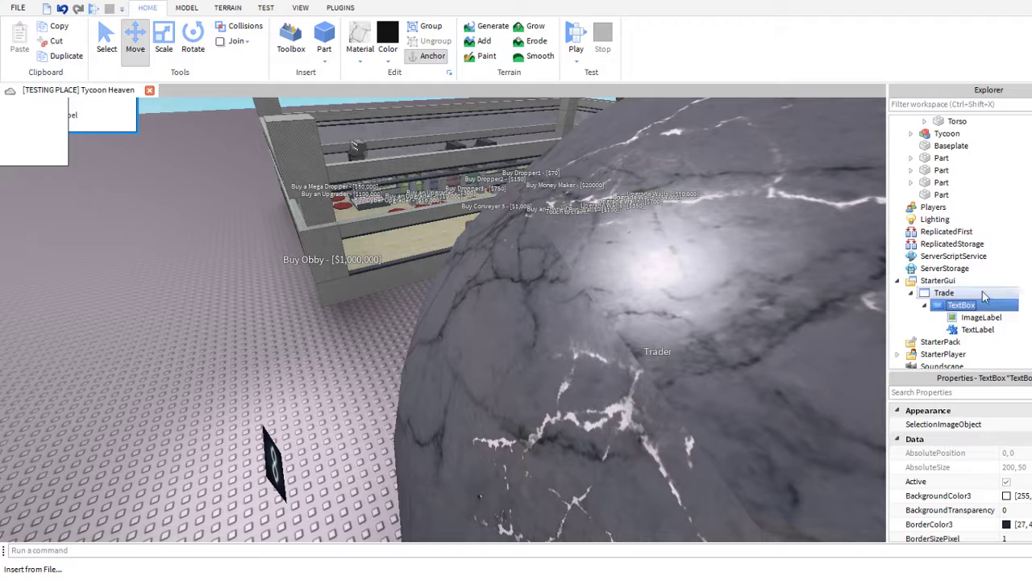
click(991, 329)
click(961, 305)
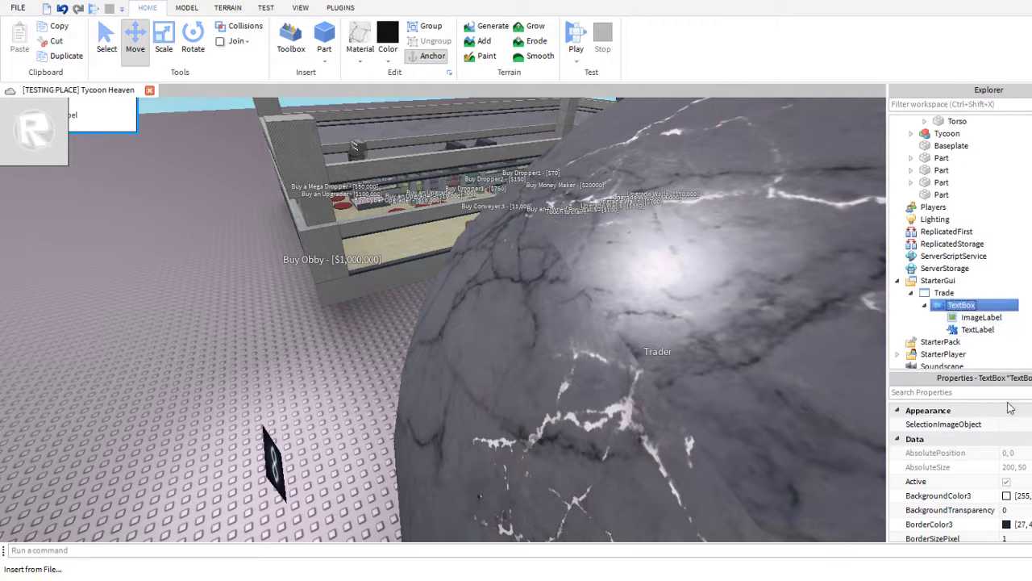
scroll(1012, 411, down, 3)
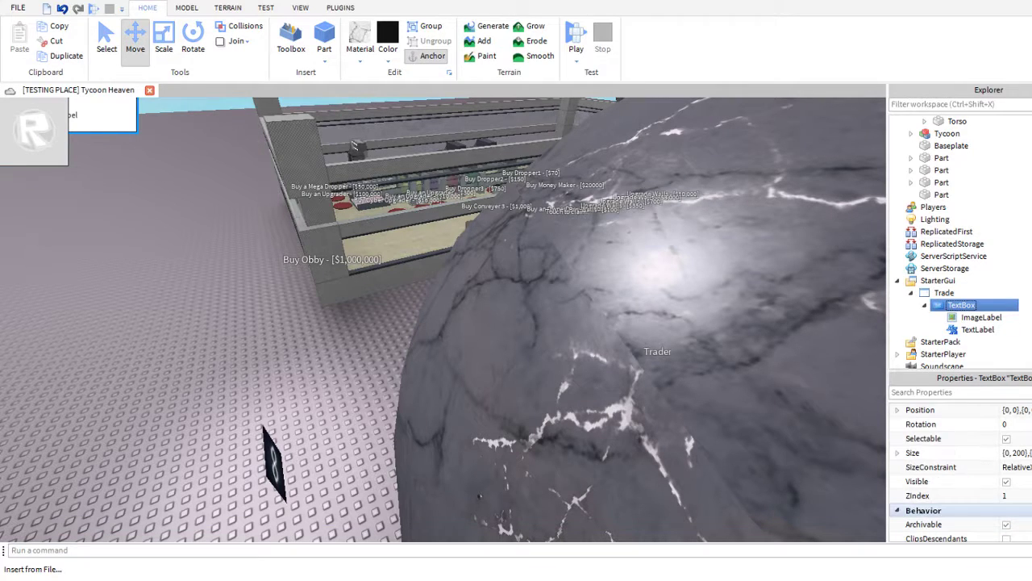
click(1015, 411)
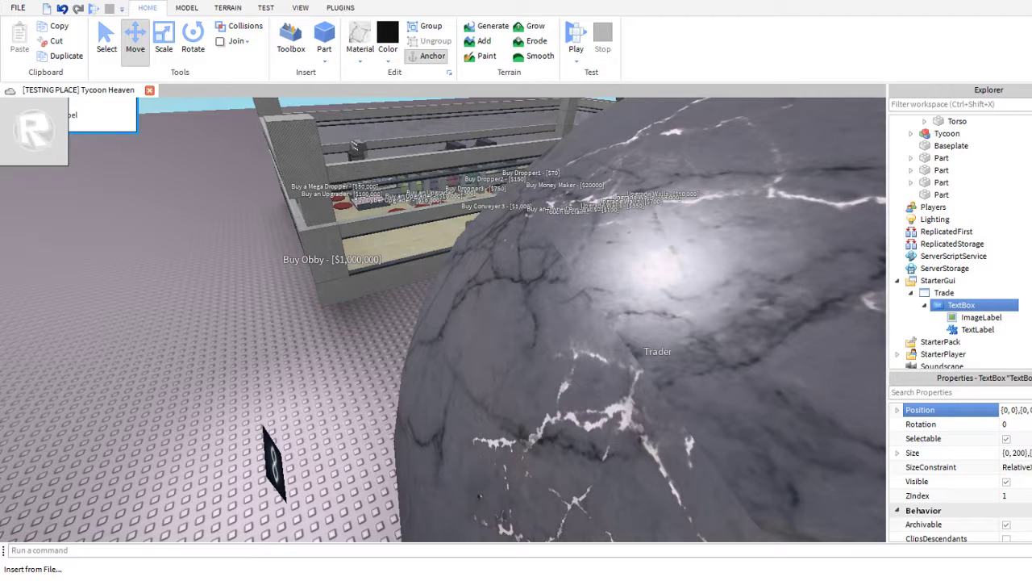
key(Return)
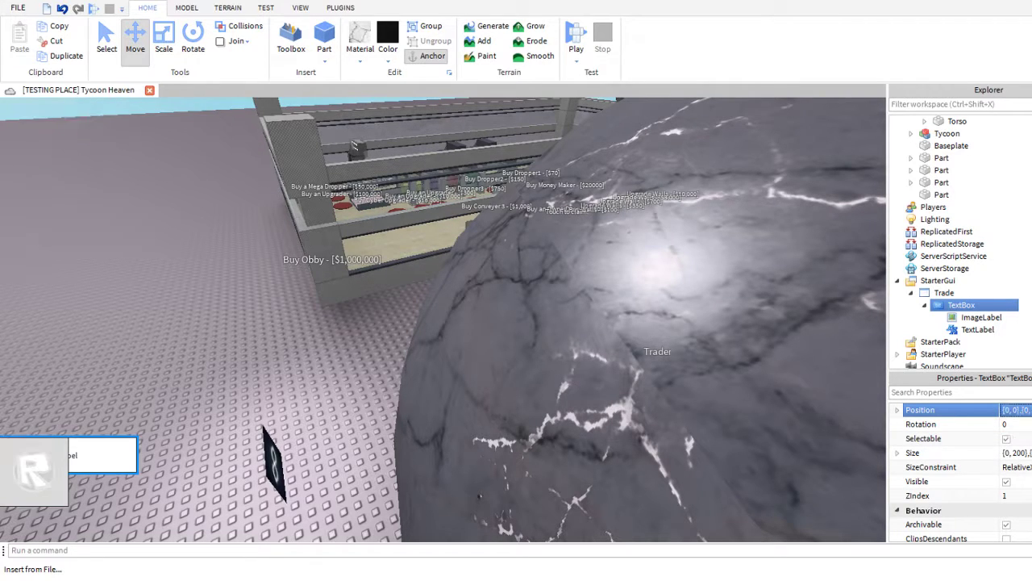
- Change the ImageLabel's Size property so its height collapses to a thin strip
click(981, 317)
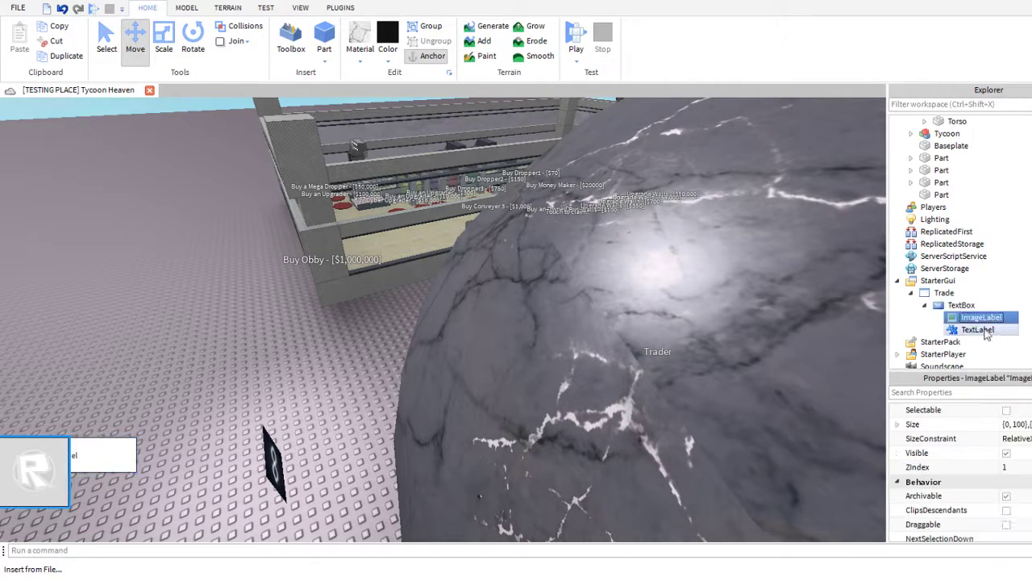
click(1018, 424)
click(1018, 424)
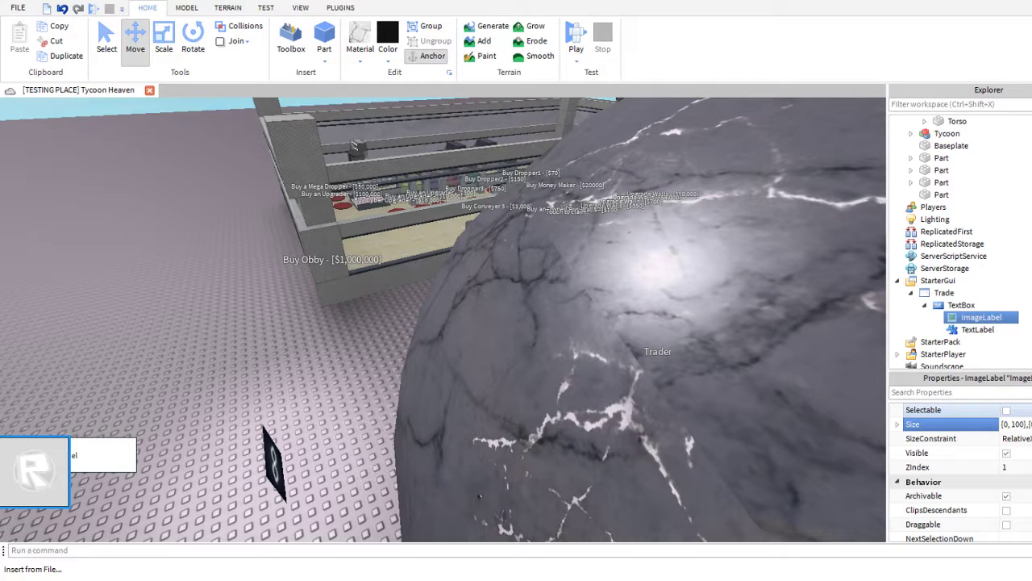
key(Return)
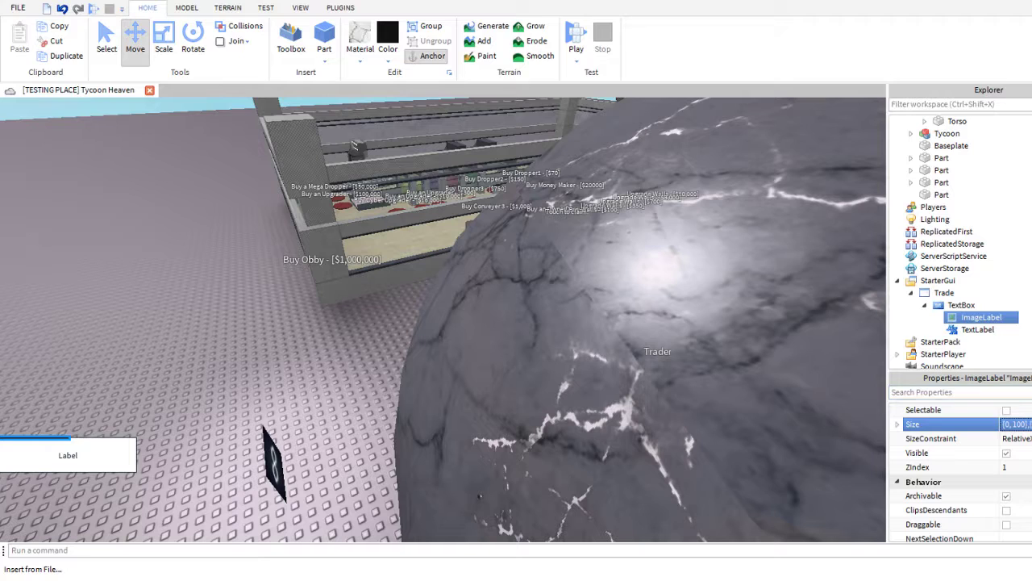
- Restore the ImageLabel's height in its Size property, and set its width offset to 0
click(1018, 424)
key(Return)
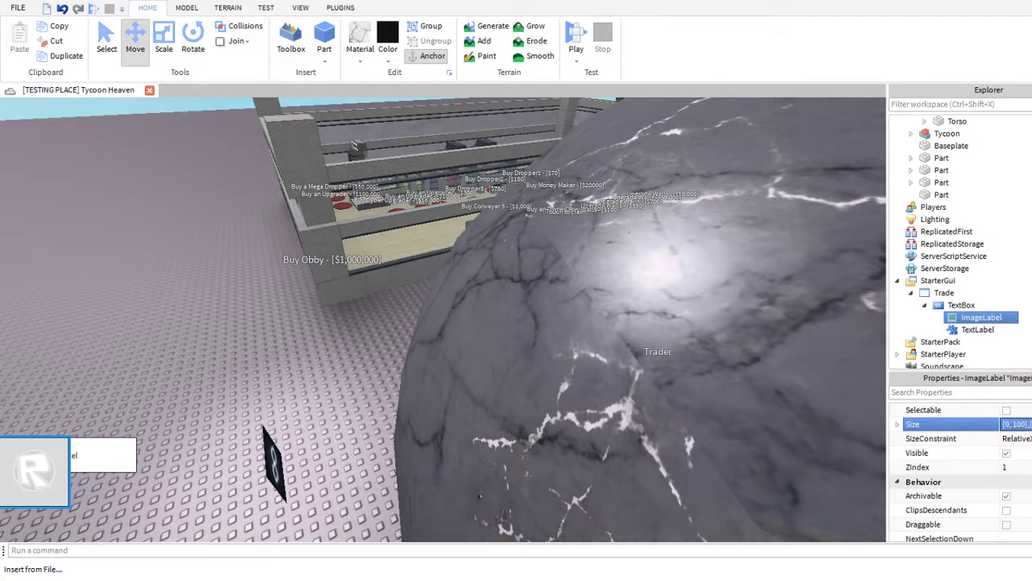
double_click(1020, 425)
text(0)
key(Return)
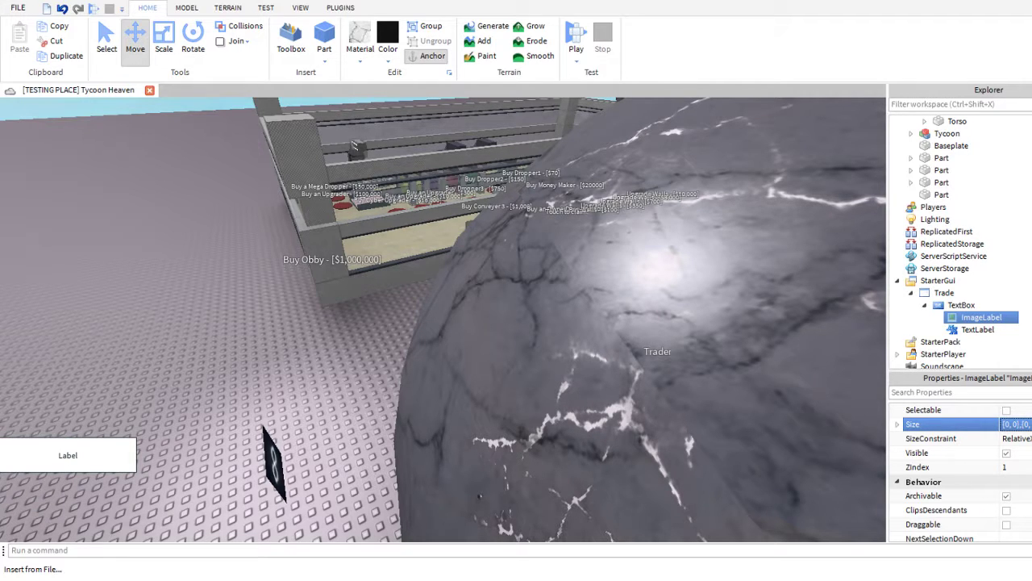
- Set the TextLabel's Size width offset to 100 so it covers half of the TextBox
click(977, 329)
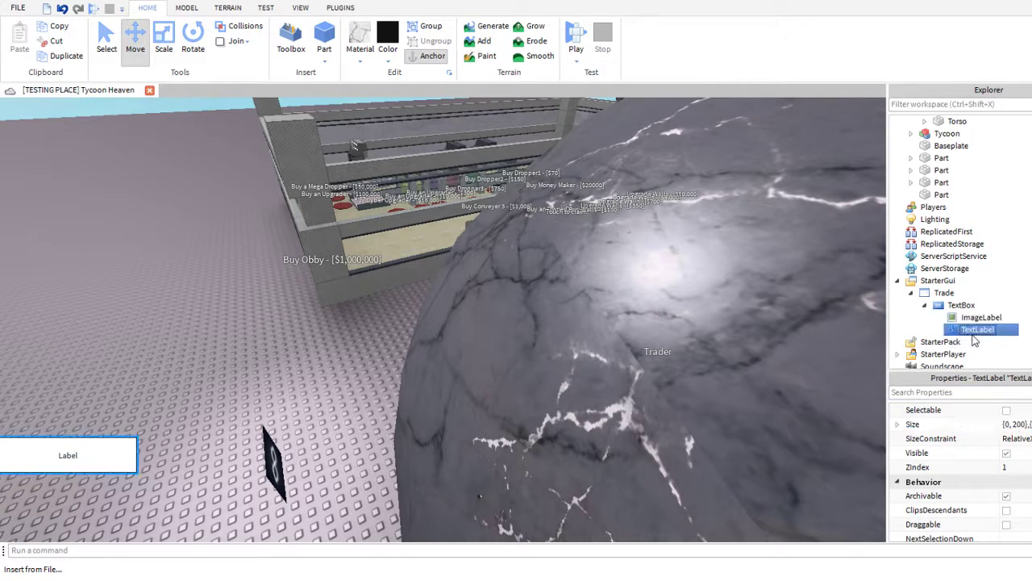
click(1017, 424)
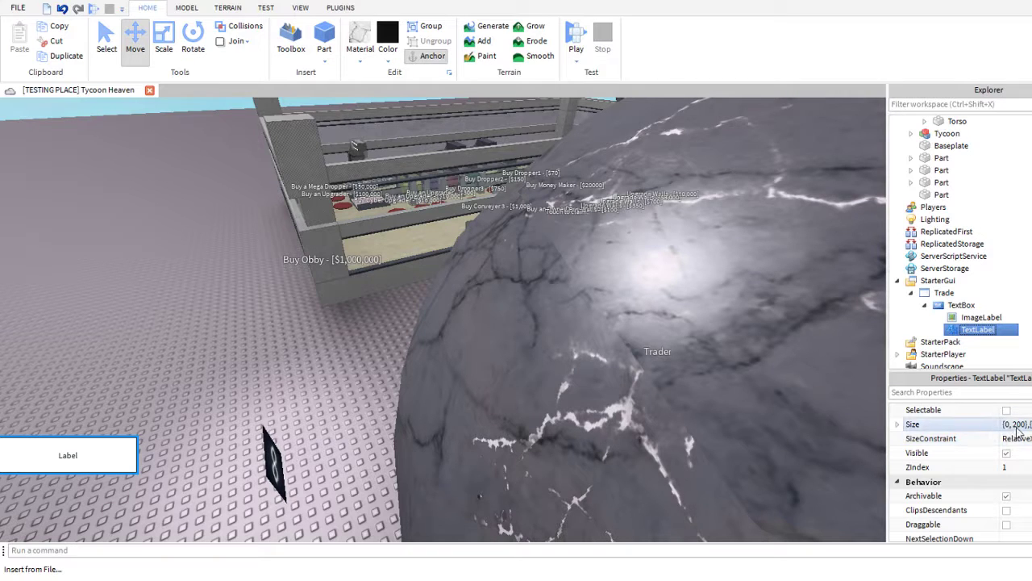
double_click(1018, 424)
text(100)
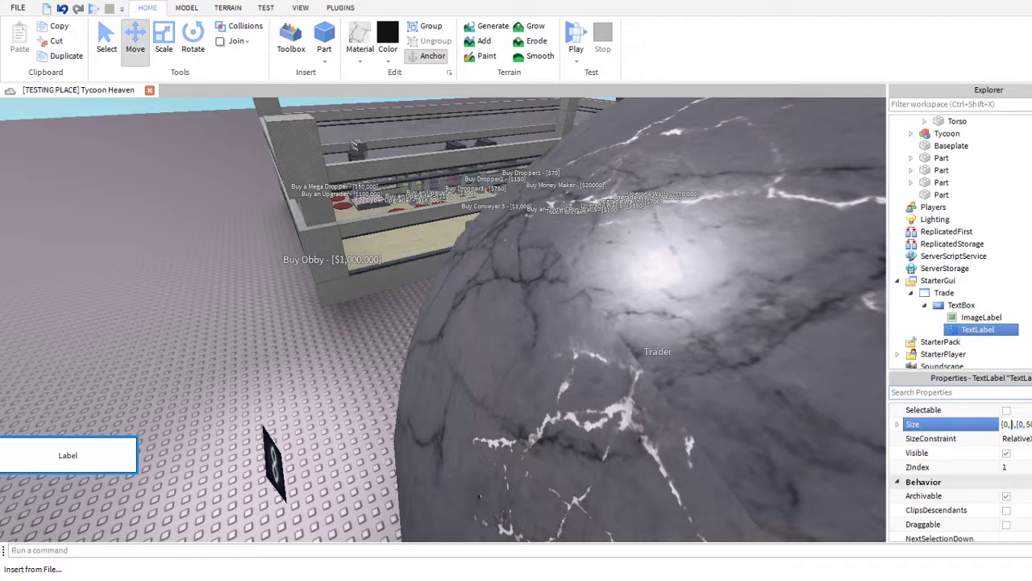
key(Return)
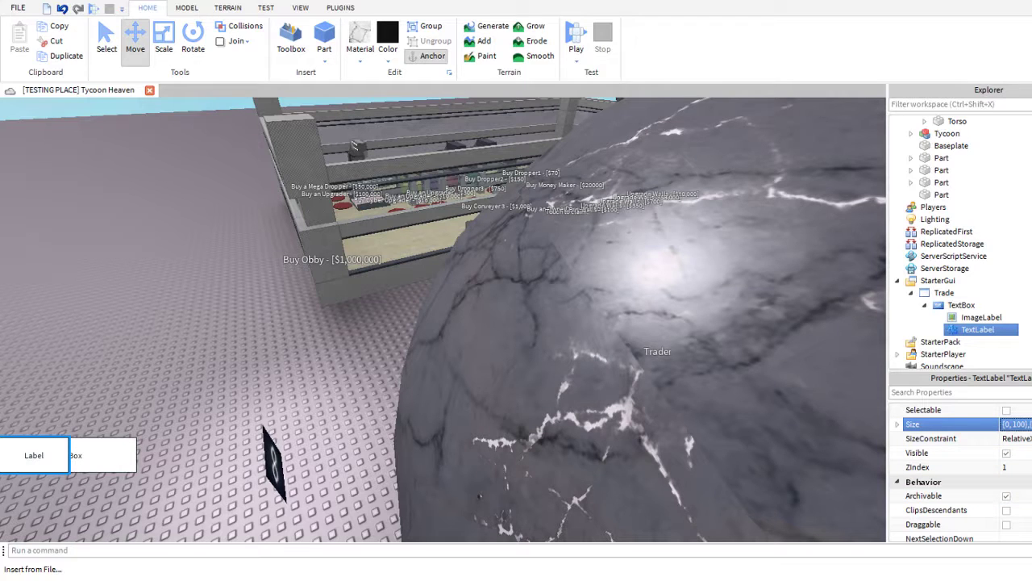
- Clear the TextBox's Text property so the box is blank
click(958, 305)
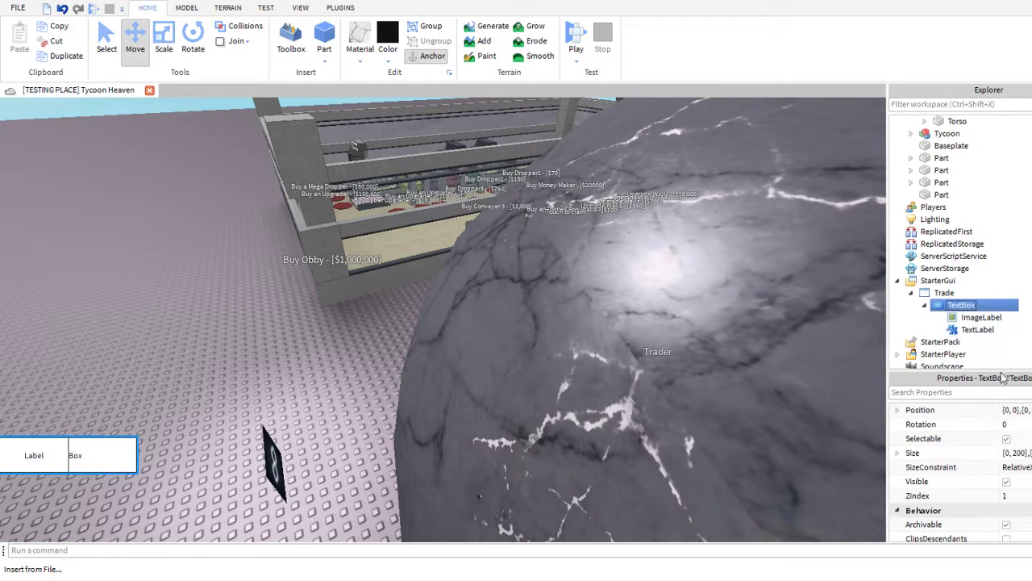
scroll(1006, 466, up, 2)
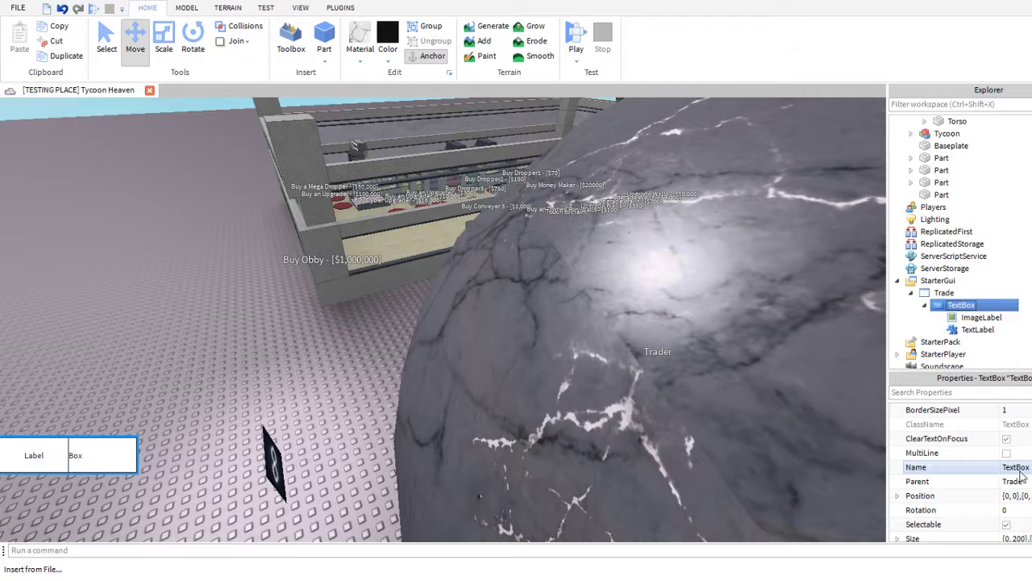
scroll(1005, 466, down, 3)
scroll(1016, 459, down, 5)
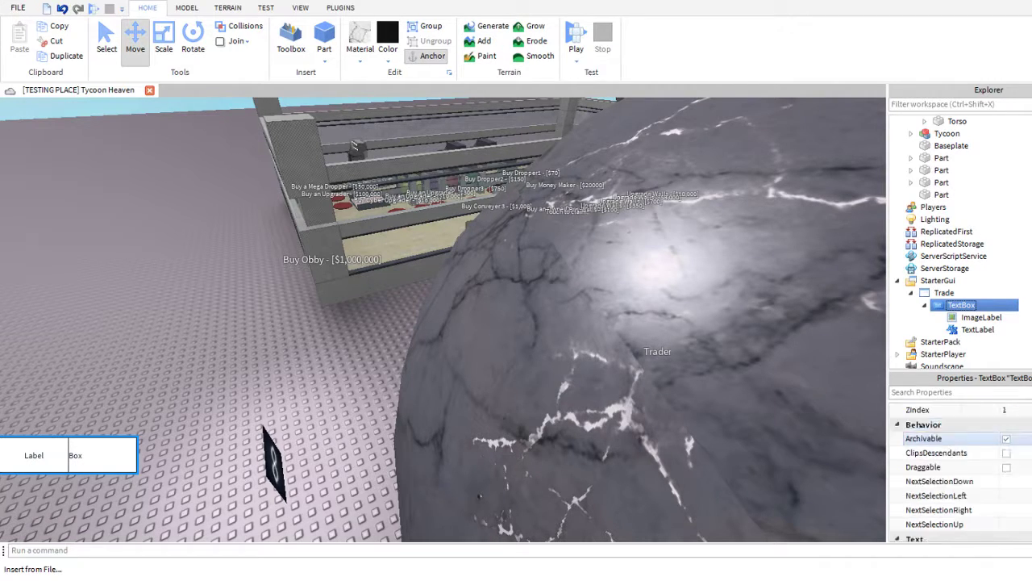
click(1020, 453)
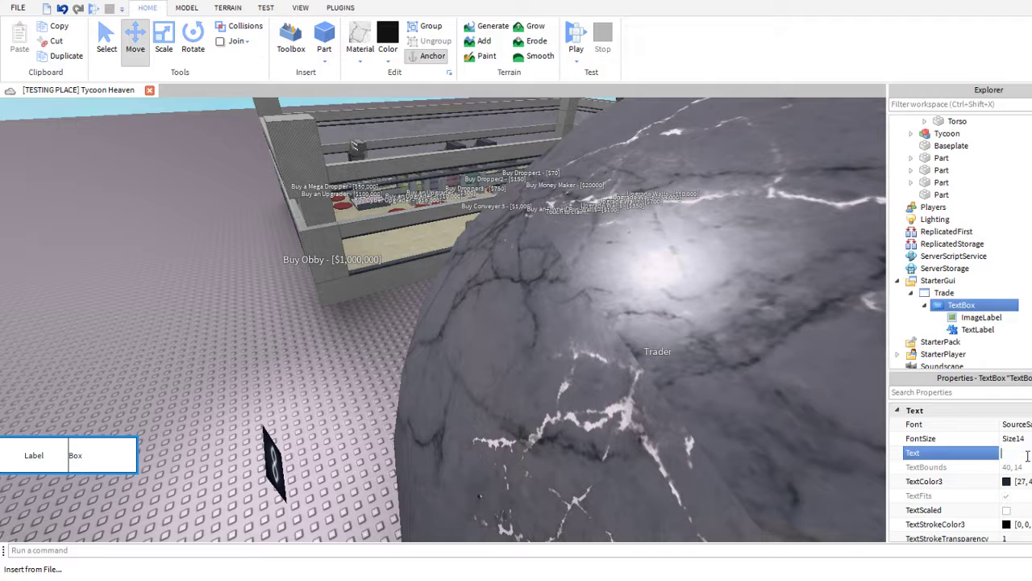
key(BackSpace)
key(Return)
- Set the TextBox's Size to an X offset of 500 and a Y offset of 500
scroll(1006, 466, up, 5)
scroll(1006, 466, up, 1)
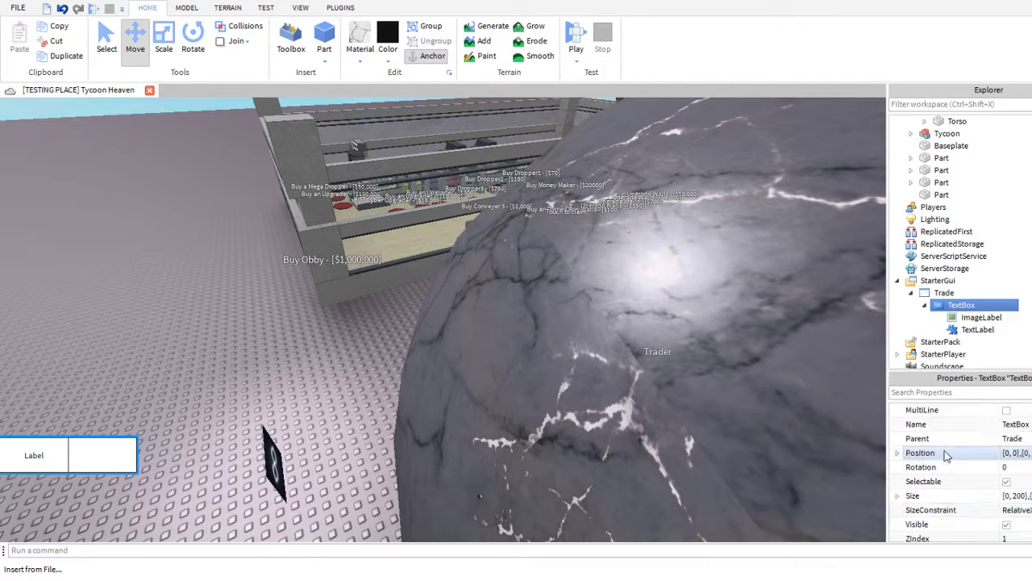
click(898, 496)
click(1011, 509)
double_click(1015, 510)
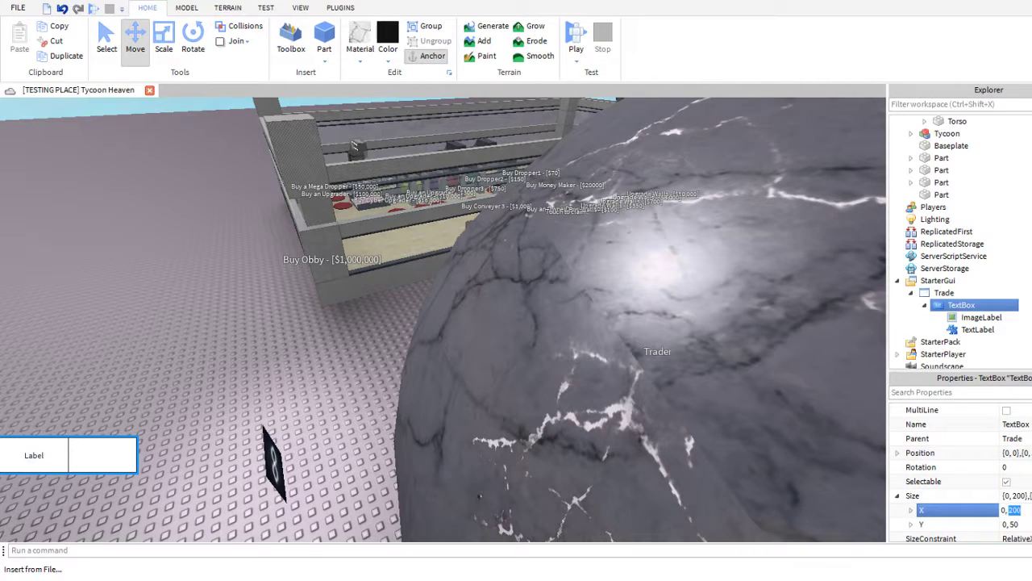
text(500)
key(Return)
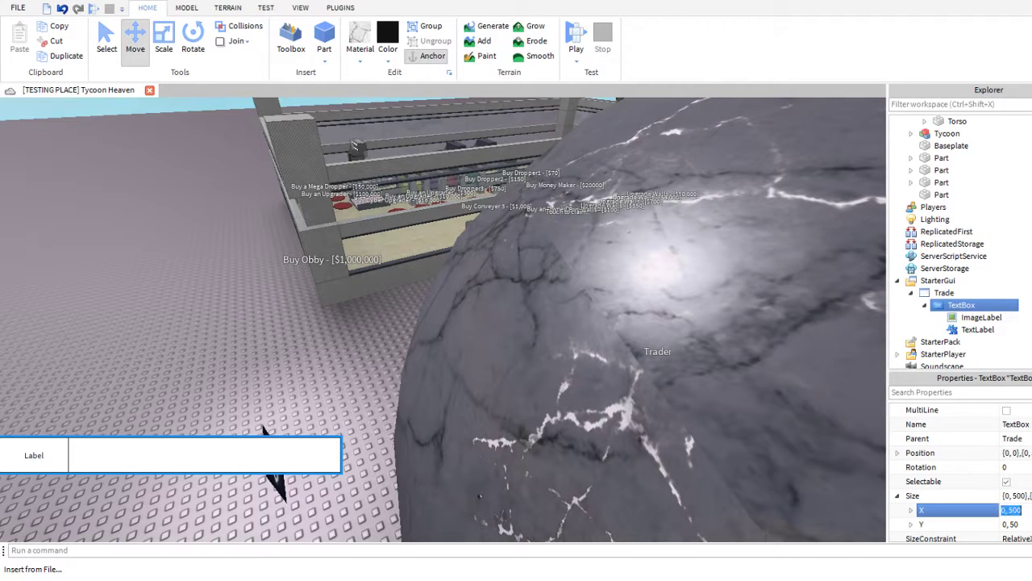
double_click(1019, 524)
text(500)
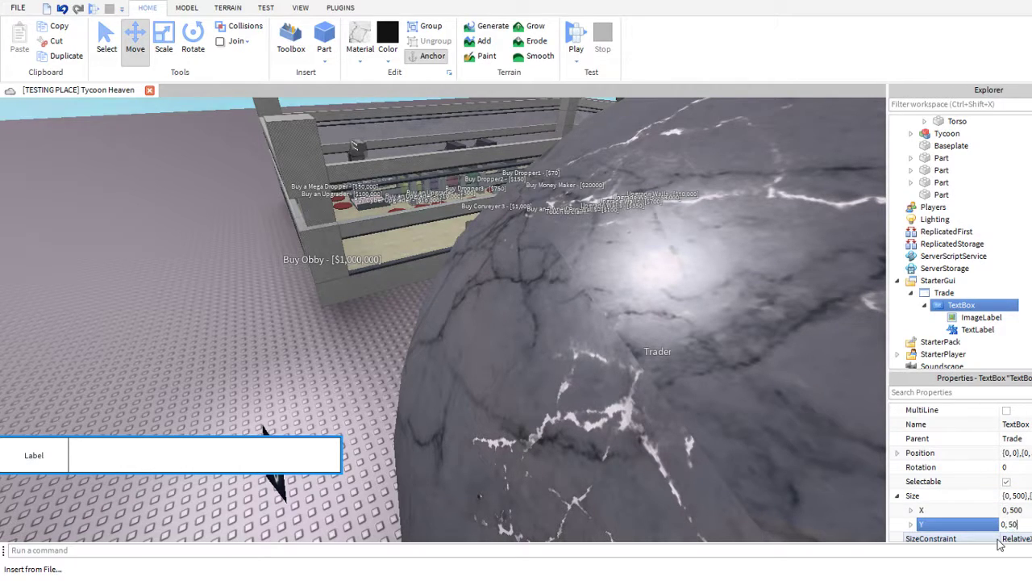
key(Return)
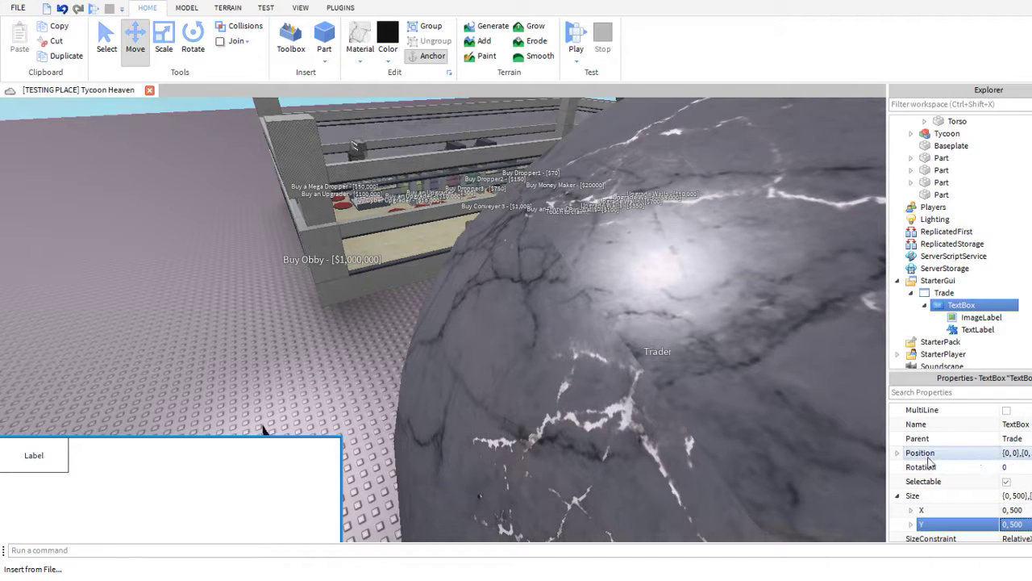
- Set the TextBox's Position X offset to 100
click(896, 452)
click(986, 454)
click(1012, 467)
click(1013, 481)
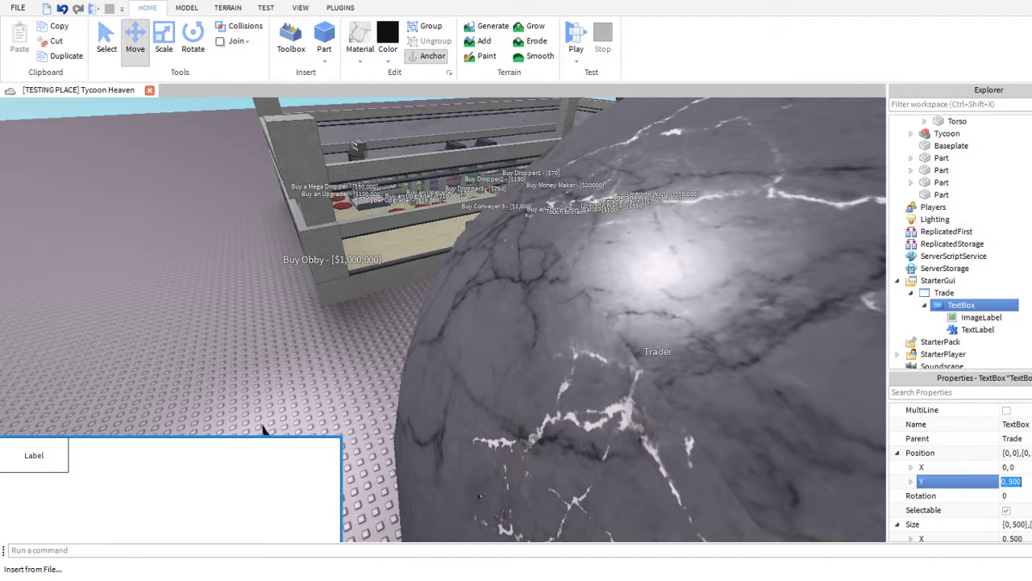
double_click(1011, 467)
text(100)
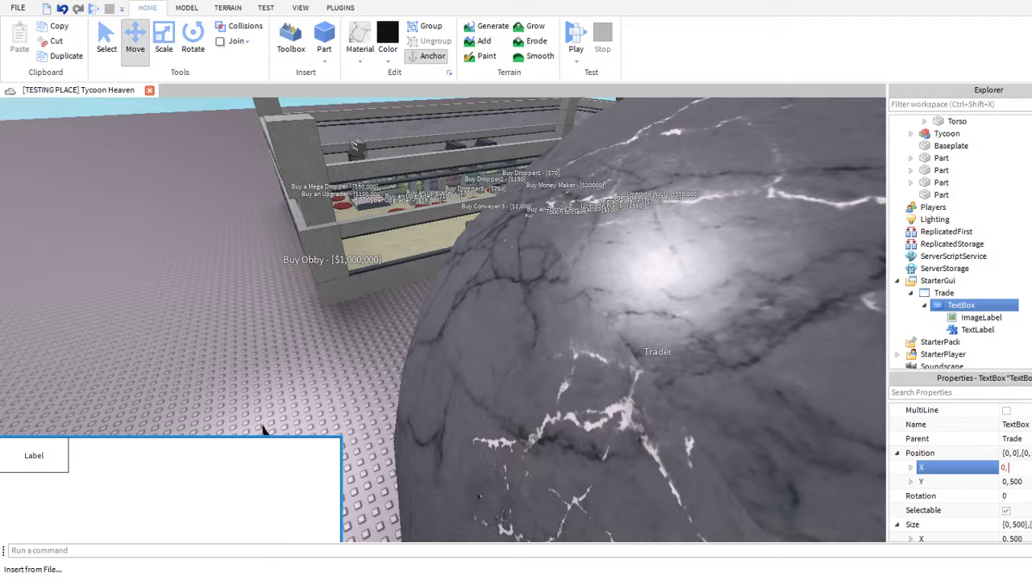
key(Return)
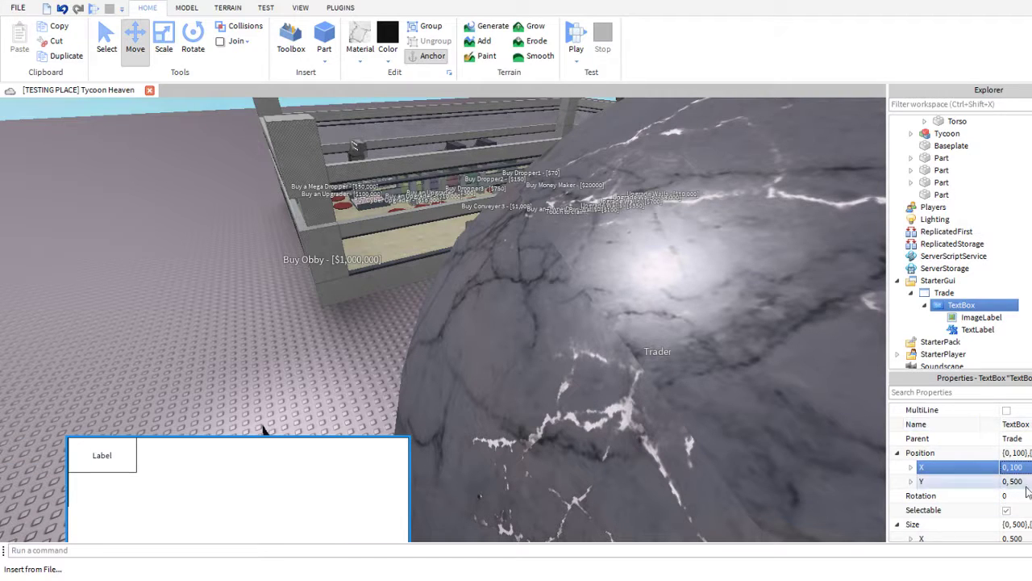
- Move the TextBox to the middle of the game view with Position offsets of X 500 and Y 100
double_click(1017, 467)
key(BackSpace)
text(600)
key(BackSpace)
key(BackSpace)
text(500)
key(Return)
double_click(1029, 482)
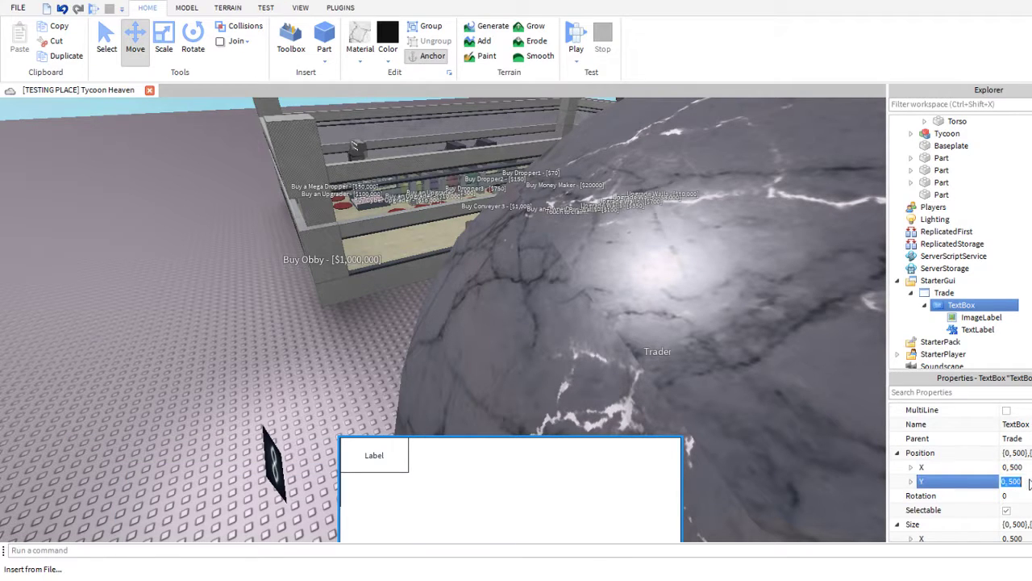
key(BackSpace)
key(Return)
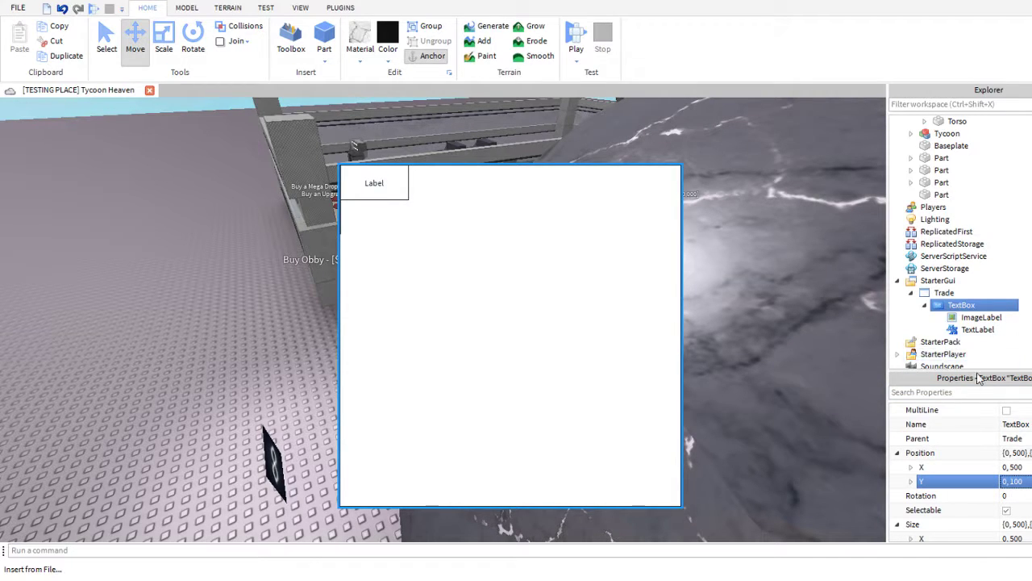
- Set the TextLabel's text to "TRADER IS TRADING YOU!"
click(979, 330)
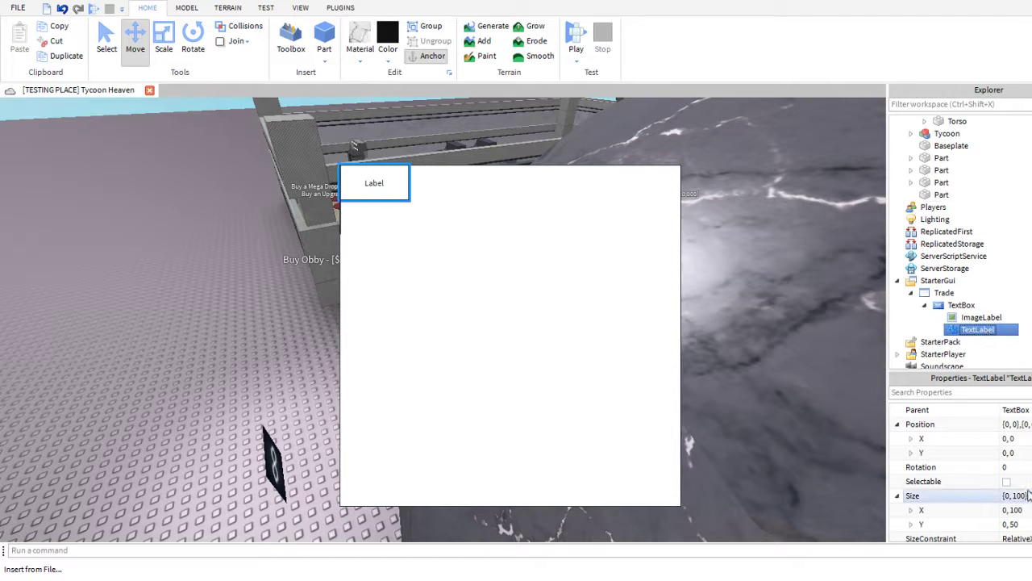
scroll(960, 468, up, 1)
scroll(960, 484, down, 5)
scroll(1030, 495, down, 2)
click(1006, 481)
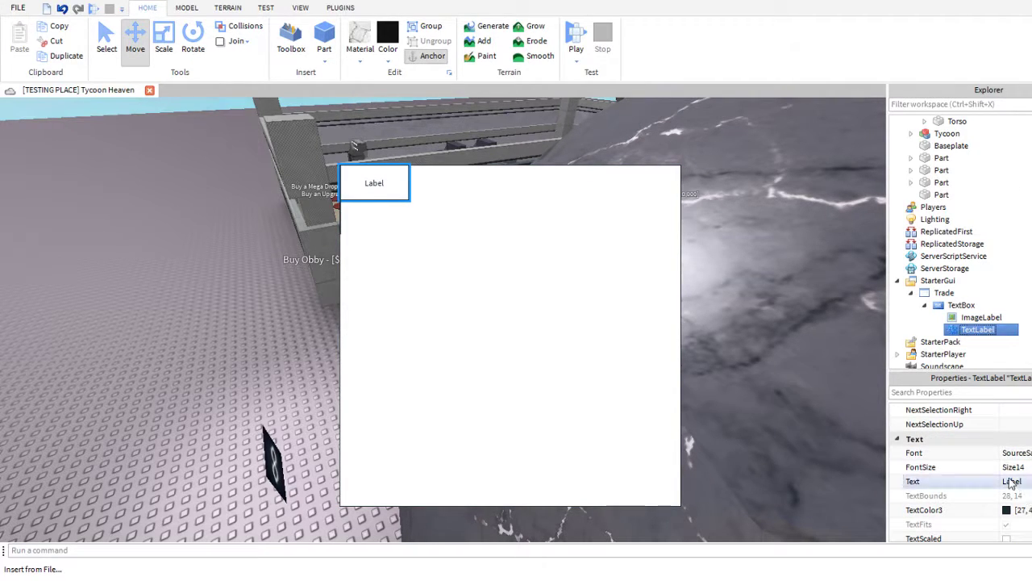
key(BackSpace)
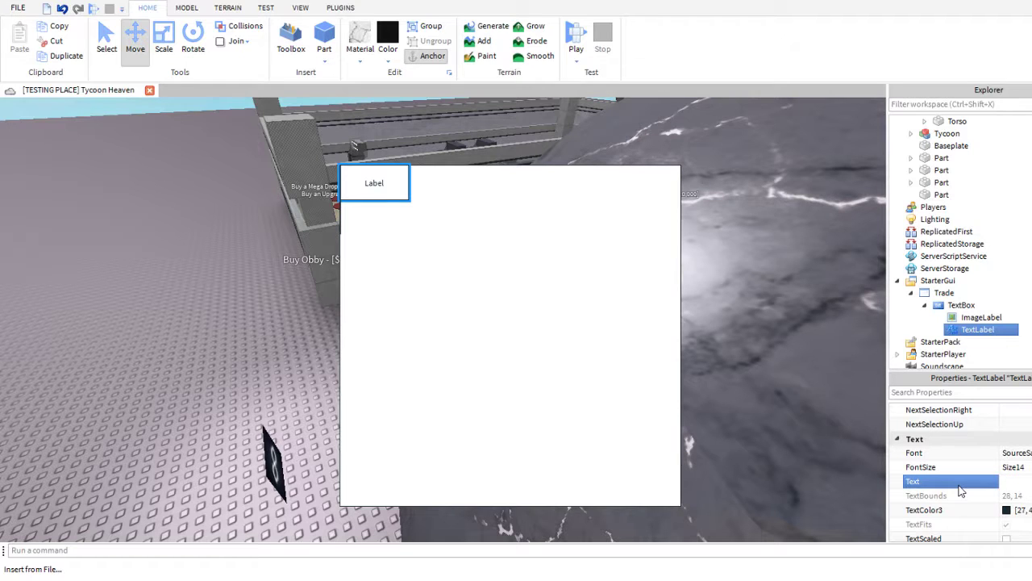
text(DEA)
key(BackSpace)
key(BackSpace)
key(BackSpace)
text(TRADER)
key(Return)
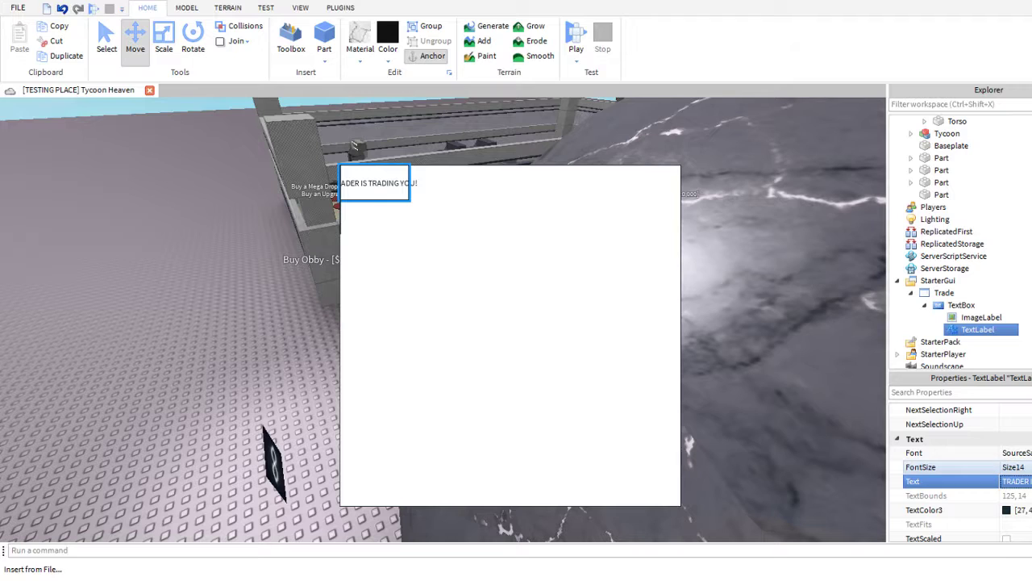
- Make the TextLabel's background invisible by setting its BackgroundTransparency to 1
scroll(1028, 490, up, 8)
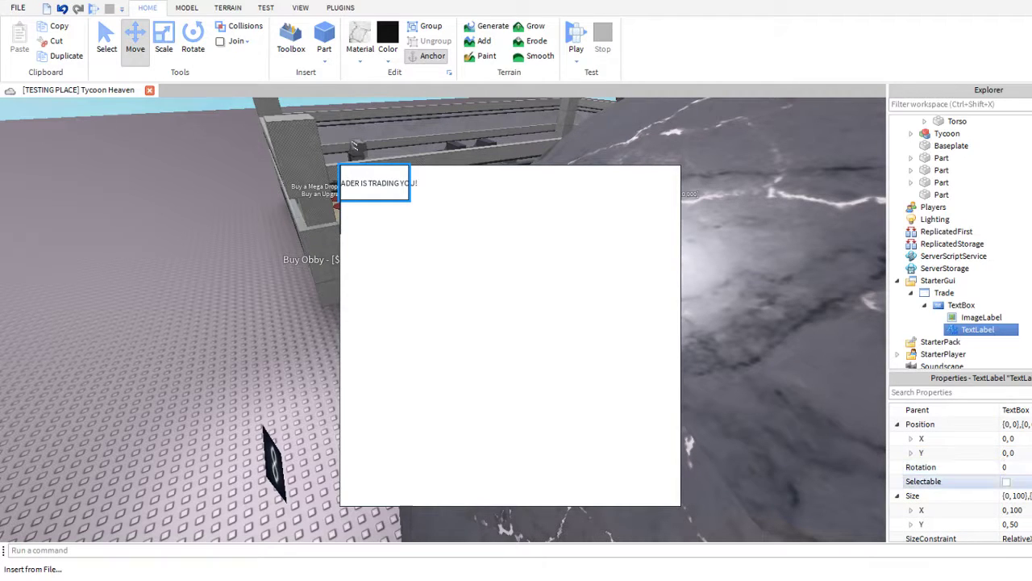
scroll(1029, 490, up, 5)
click(960, 511)
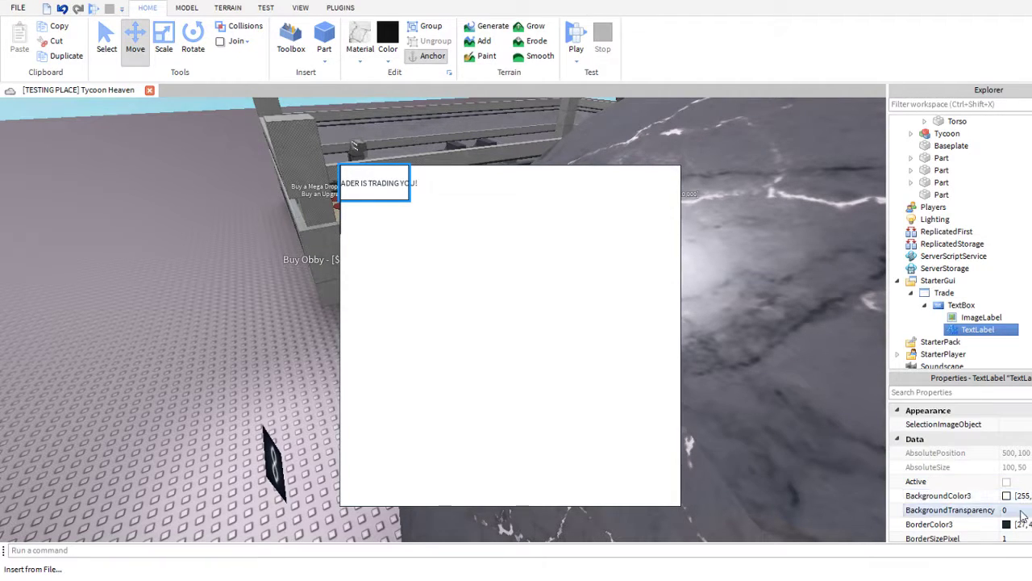
text(1)
key(Return)
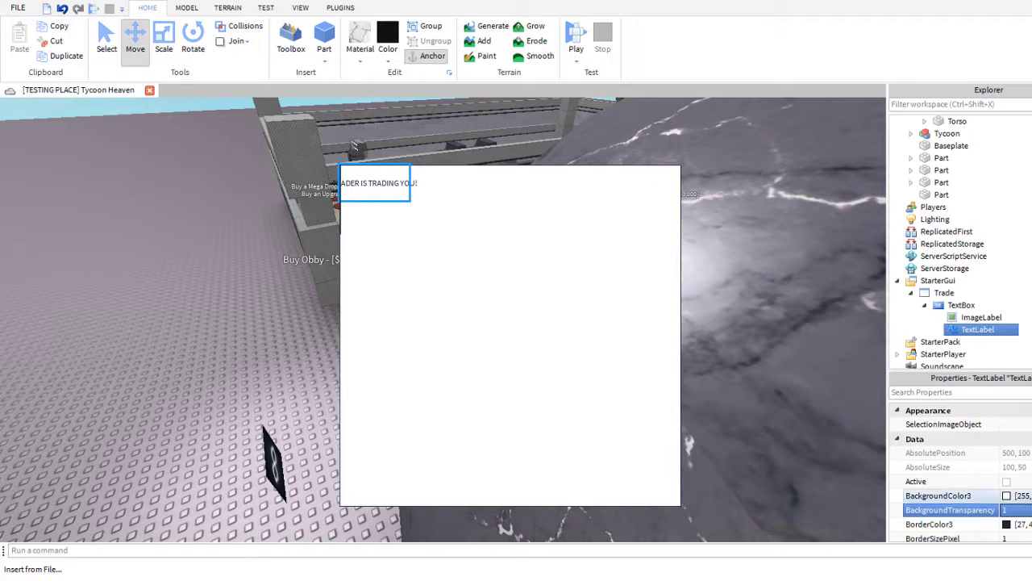
- Try larger font sizes on the TextLabel and settle on Size48
scroll(961, 508, down, 5)
scroll(1028, 488, down, 6)
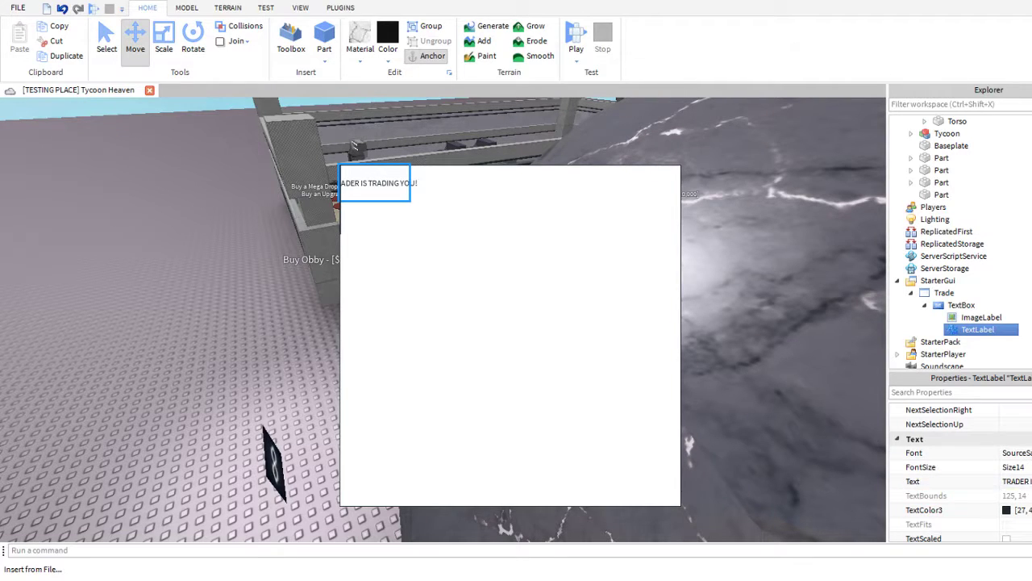
click(1016, 470)
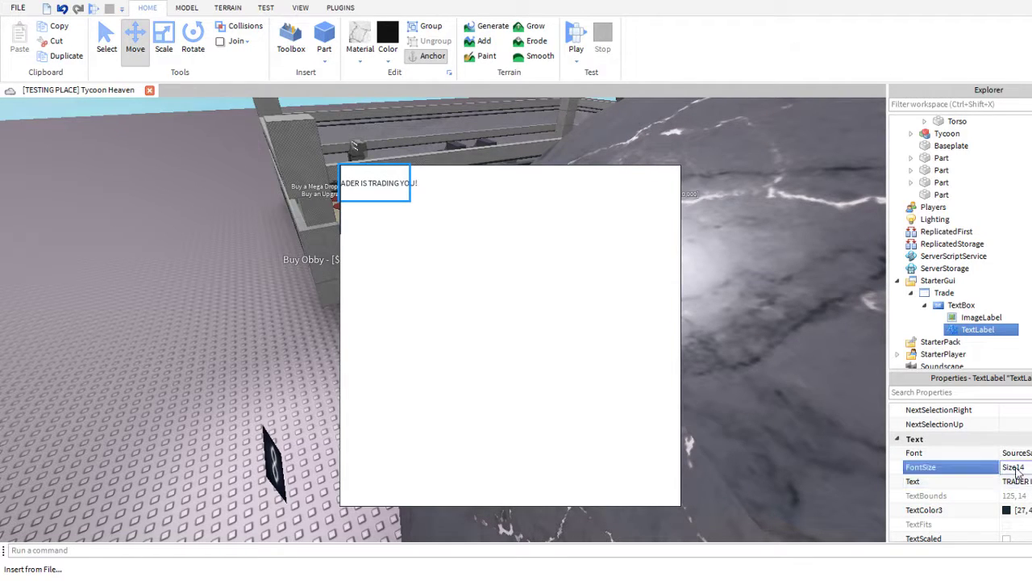
click(1020, 574)
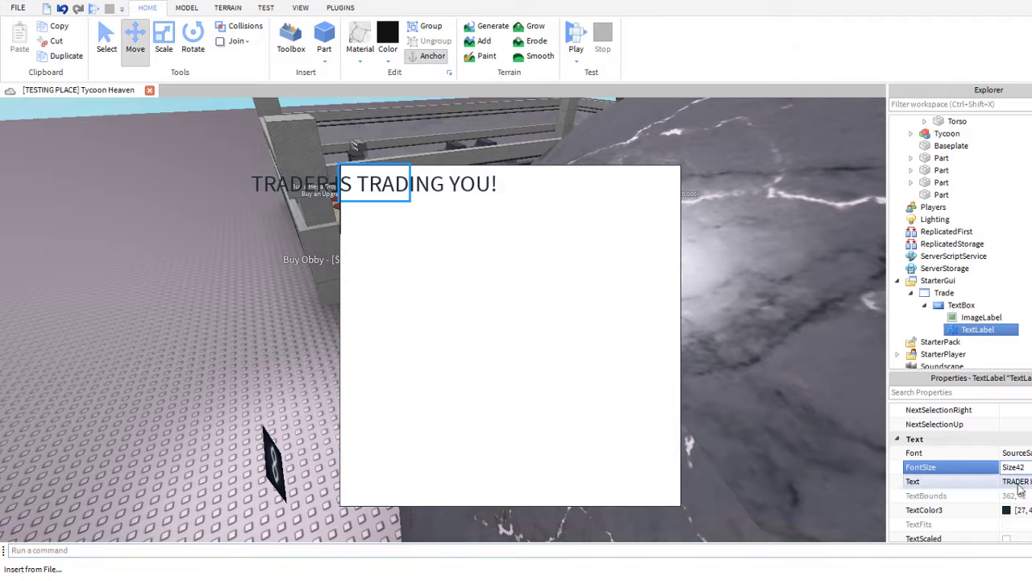
key(Down)
key(Down)
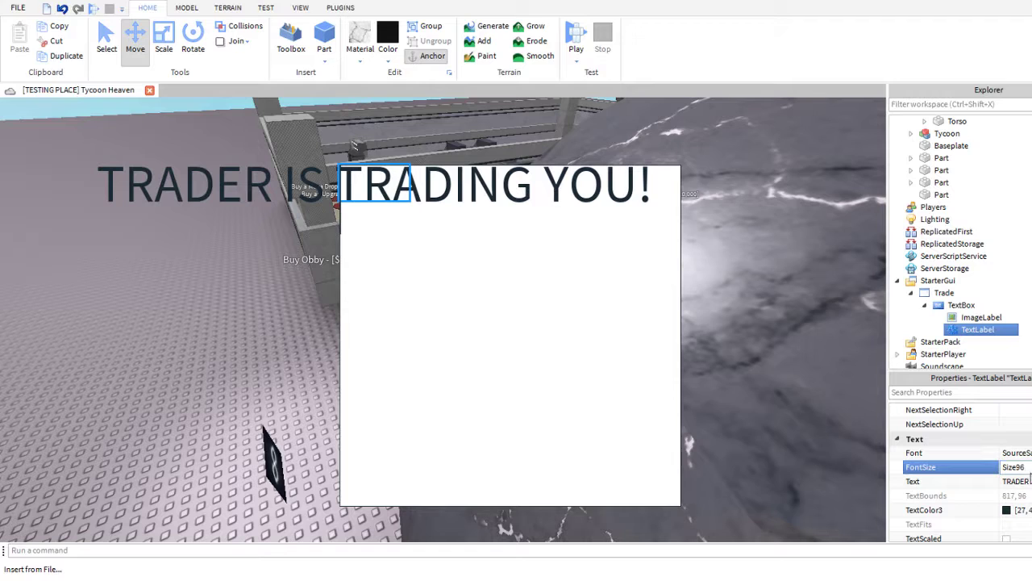
click(1026, 548)
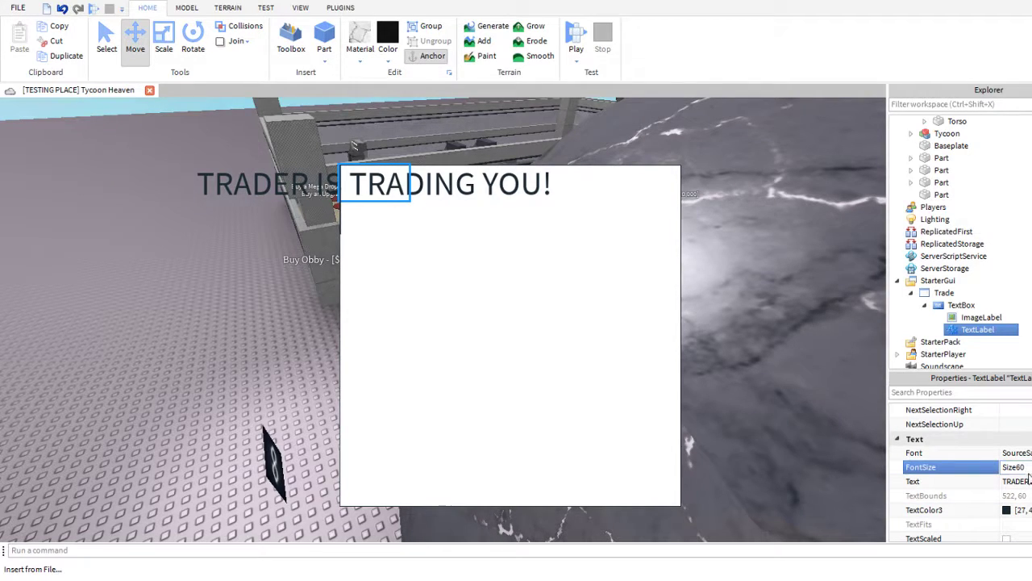
click(1028, 533)
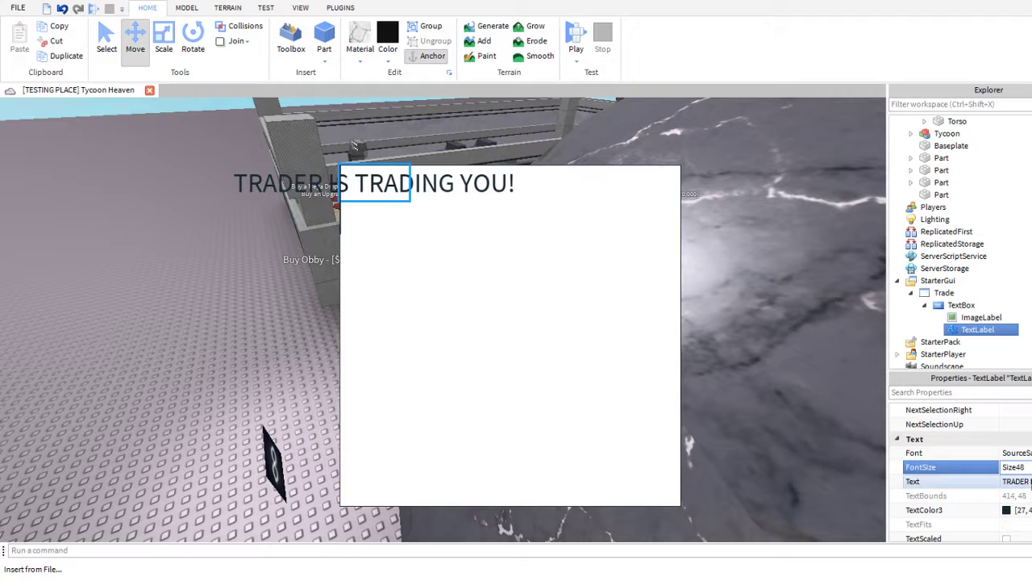
- Try a Position X offset of 500 on the TextLabel
scroll(967, 484, up, 6)
scroll(1030, 467, up, 2)
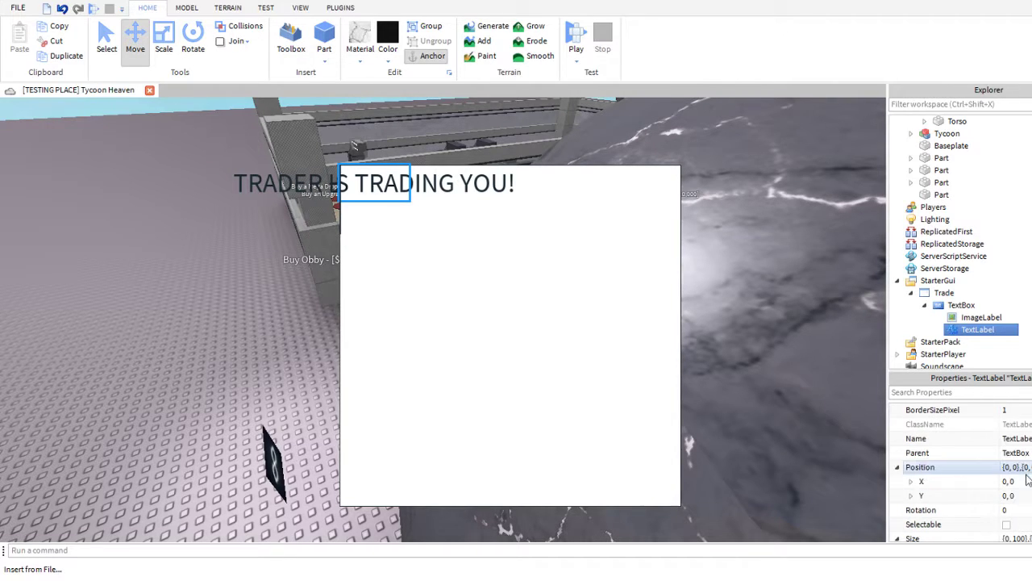
double_click(1025, 482)
text(500)
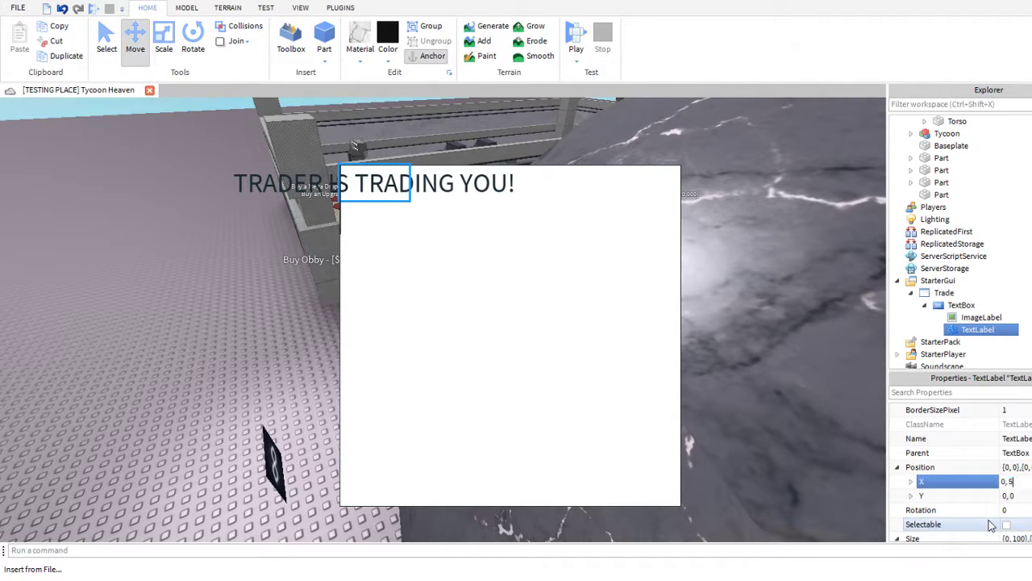
key(Return)
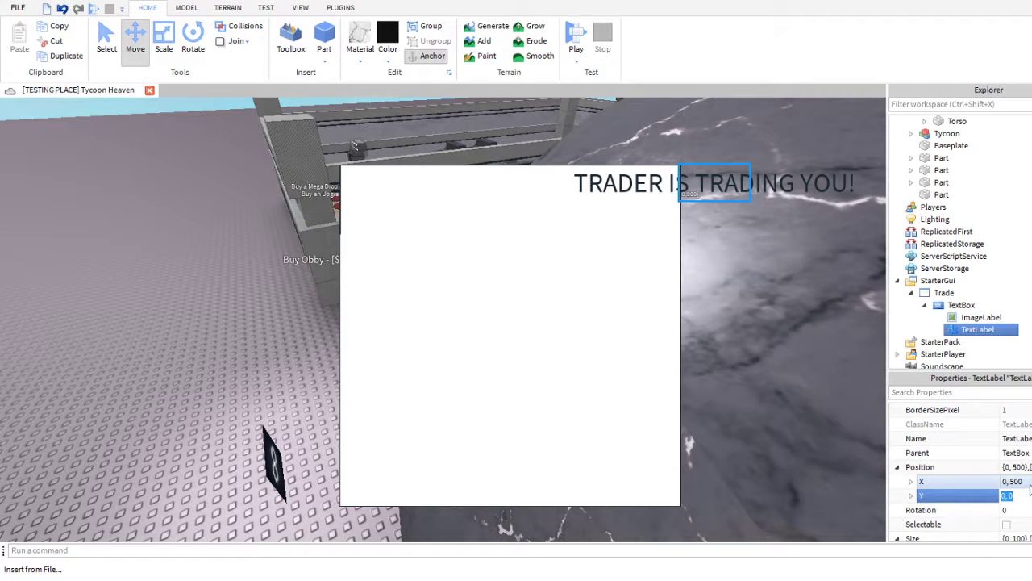
- Centre the TextLabel along the TextBox's upper edge by setting its Position X offset to 200
click(1029, 481)
key(BackSpace)
key(BackSpace)
key(BackSpace)
text(200)
key(Return)
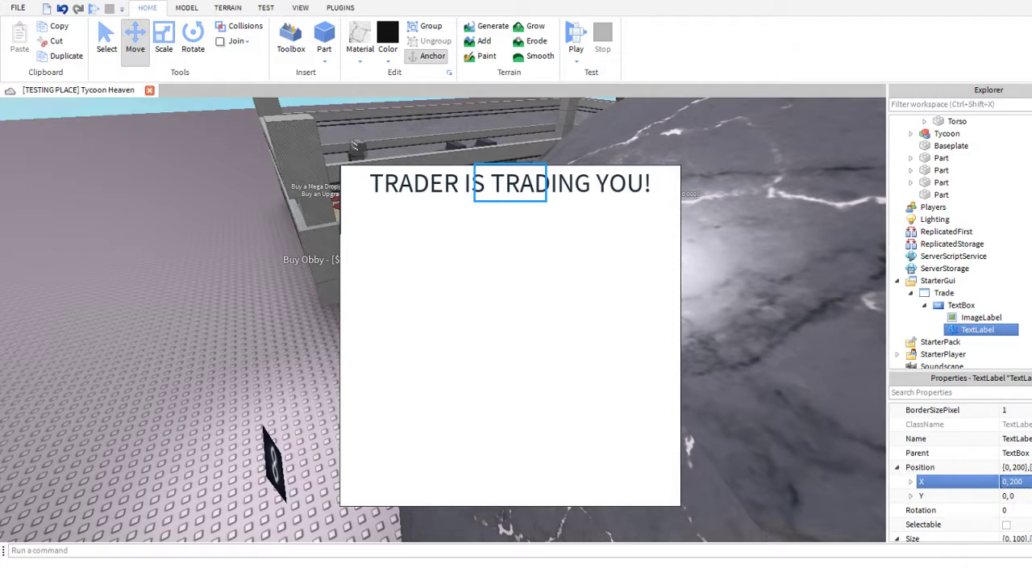
- Change the TextLabel's font to ArialBold and its FontSize to Size36
right_drag(479, 177, 477, 171)
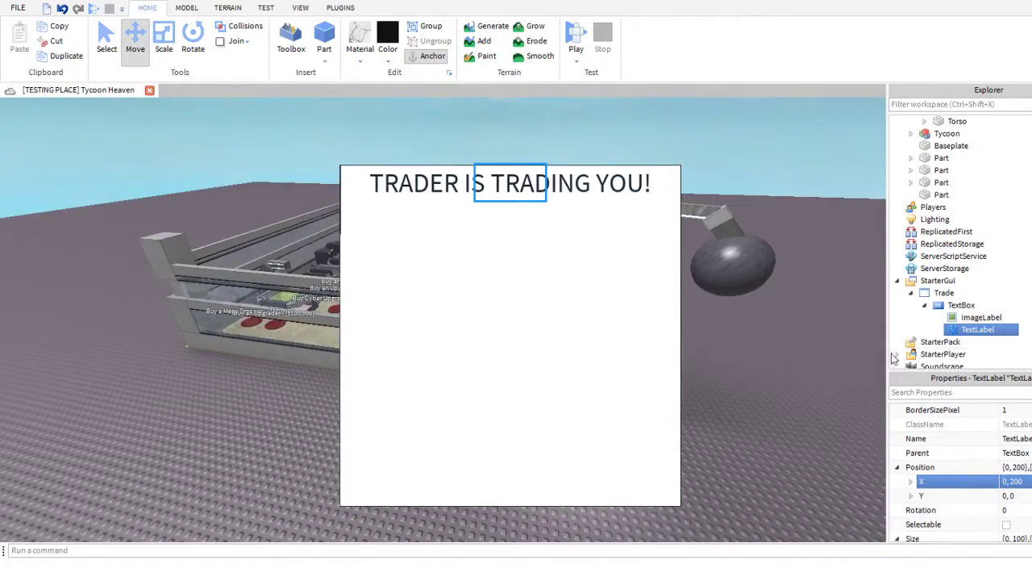
scroll(1012, 439, down, 3)
scroll(1014, 452, up, 3)
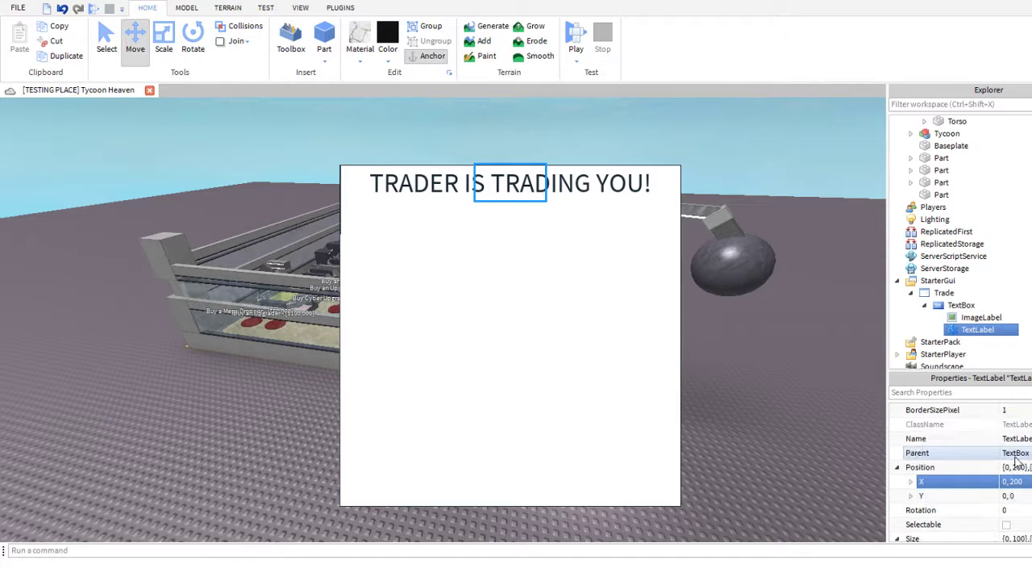
scroll(1016, 461, up, 2)
scroll(1016, 462, down, 10)
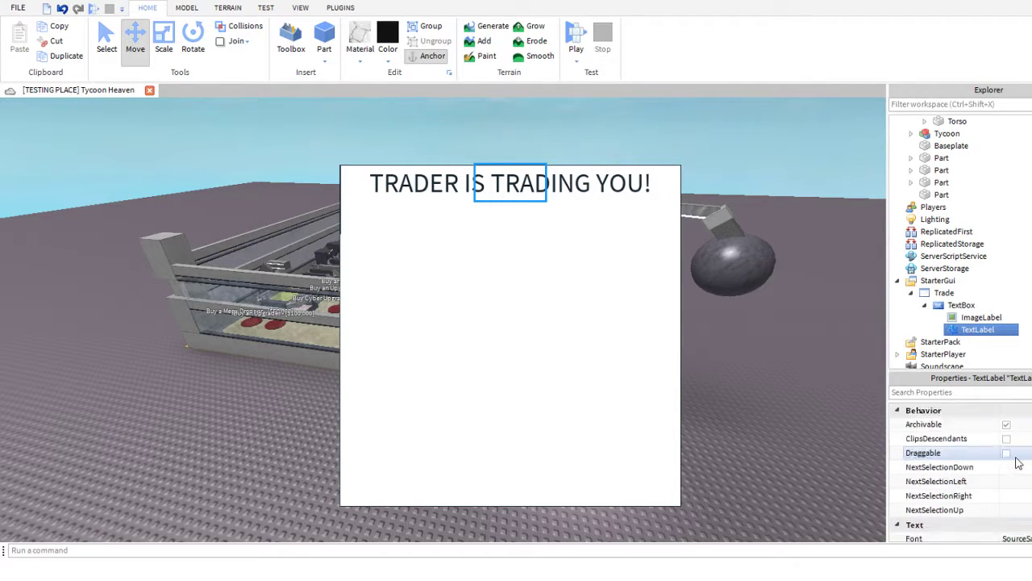
click(1016, 456)
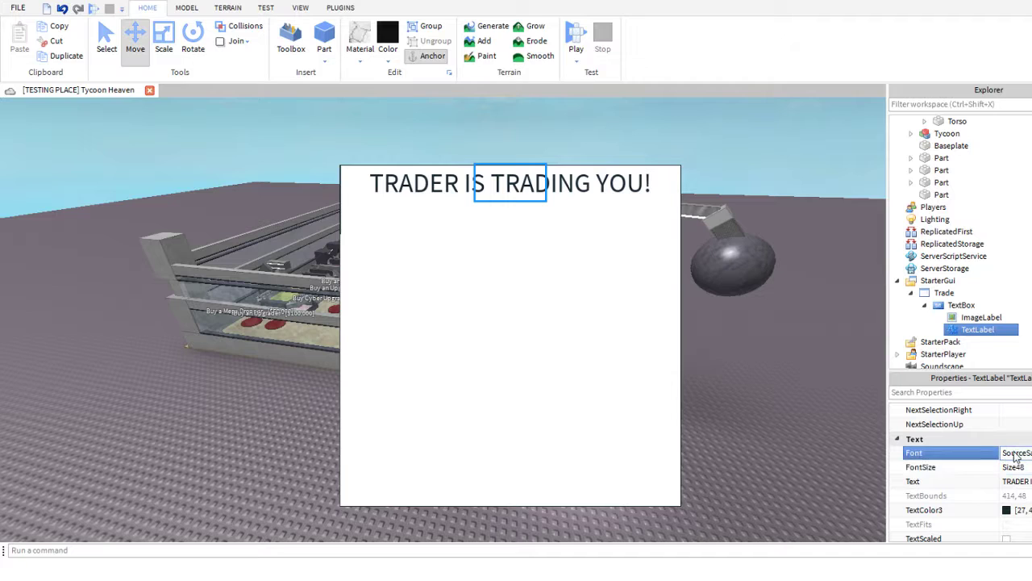
click(1010, 477)
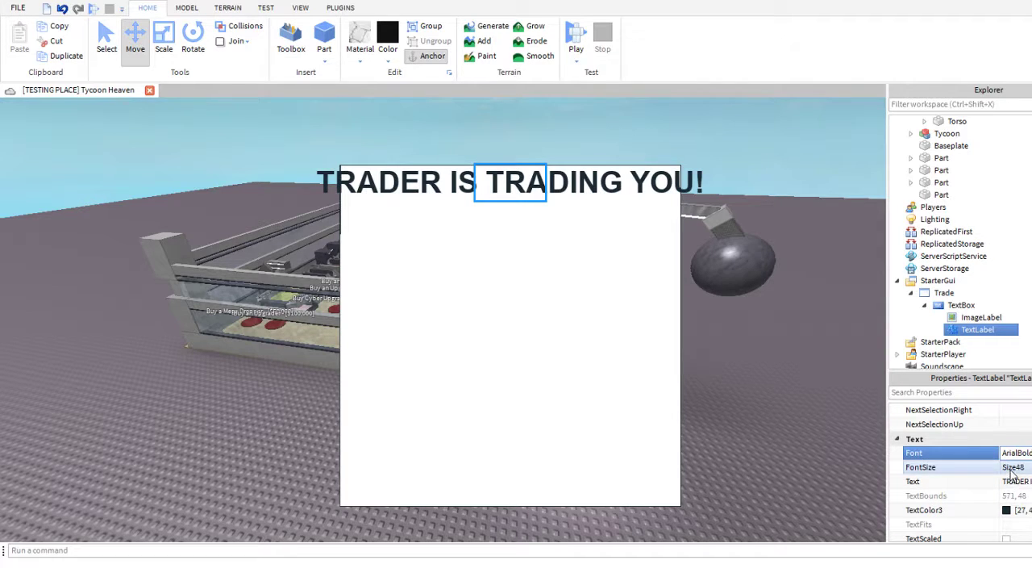
click(1015, 467)
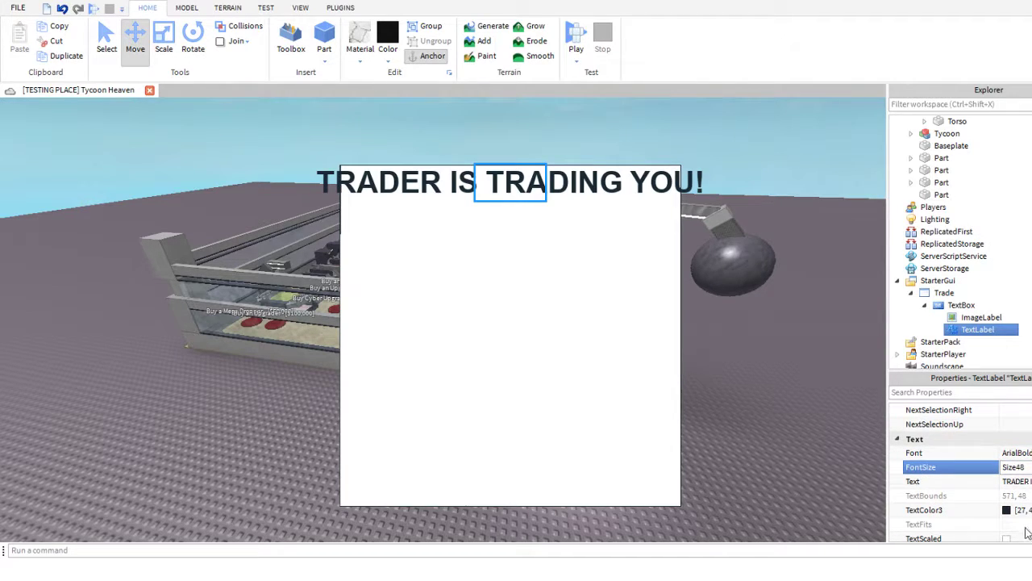
click(1026, 552)
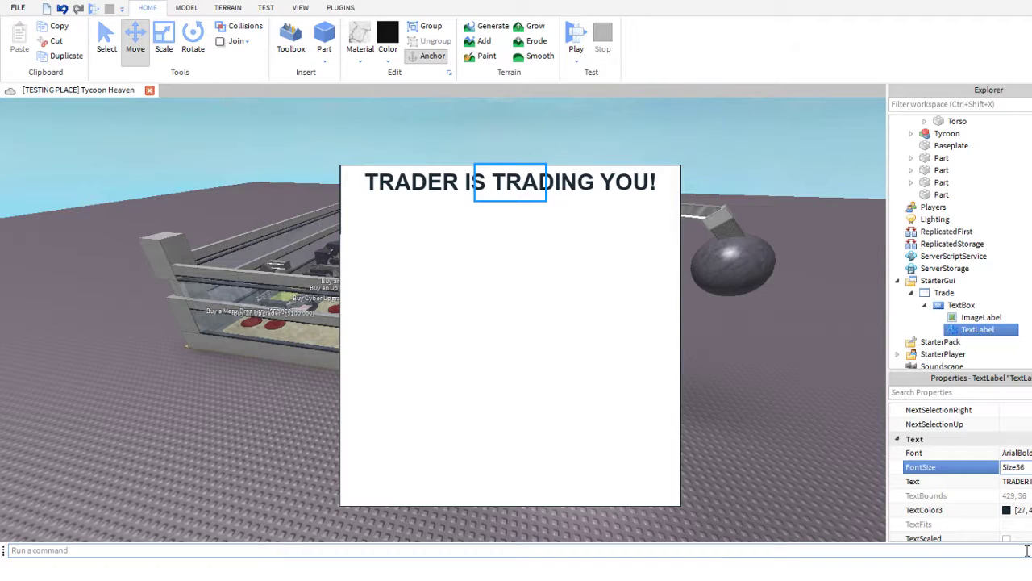
- Change the TextLabel's TextColor3 to a bright purple
scroll(959, 476, down, 1)
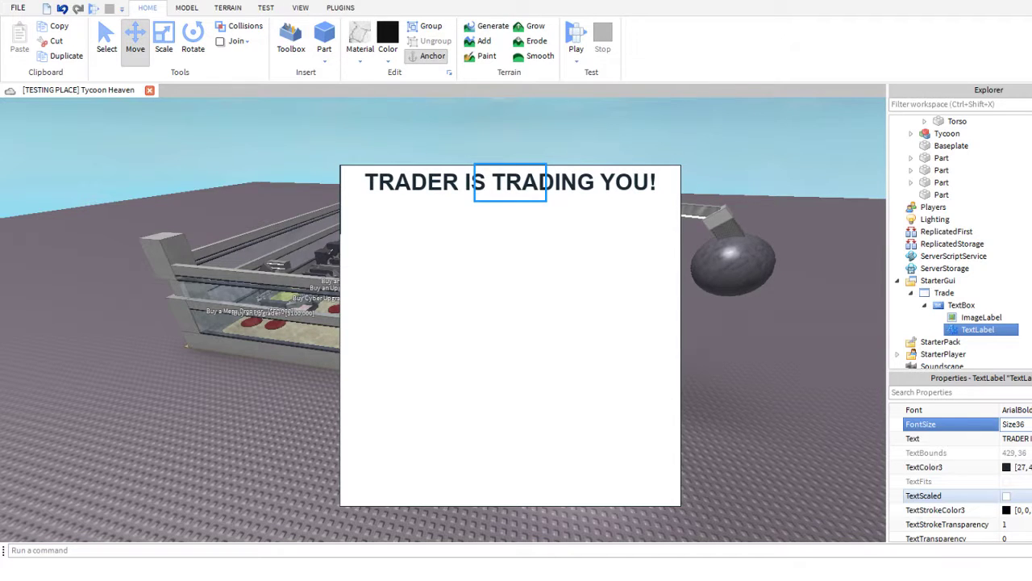
click(1008, 468)
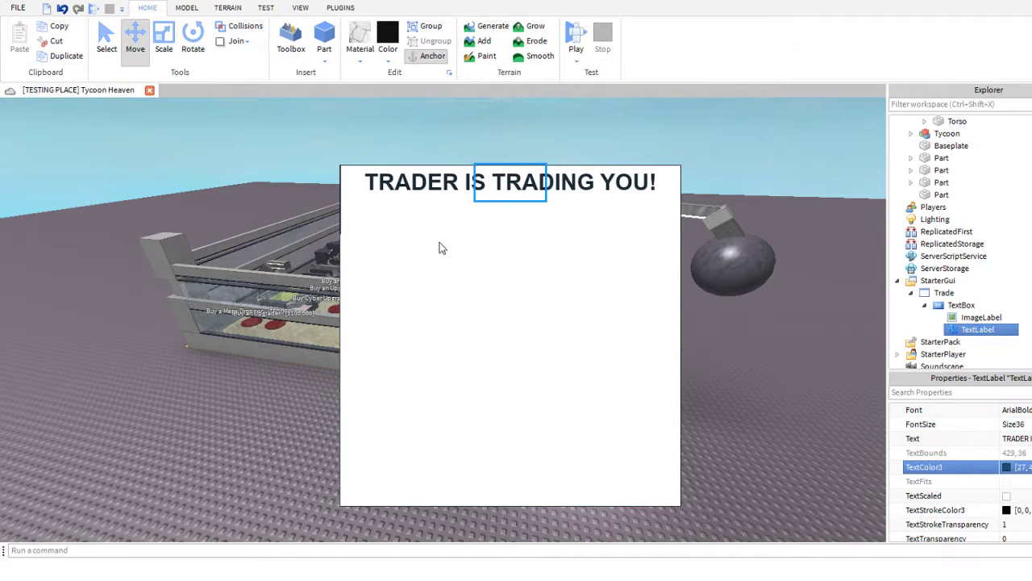
click(406, 230)
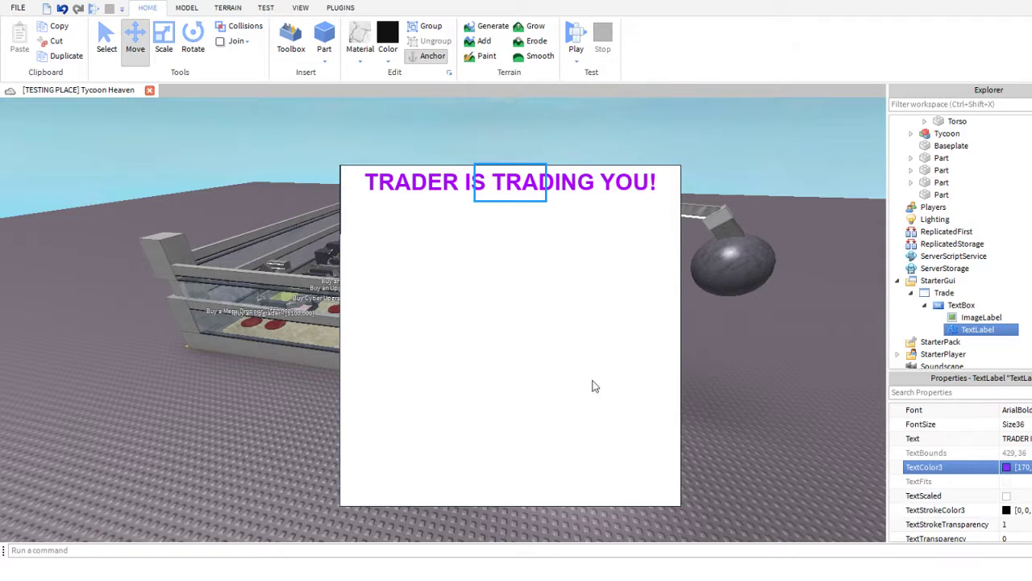
click(610, 390)
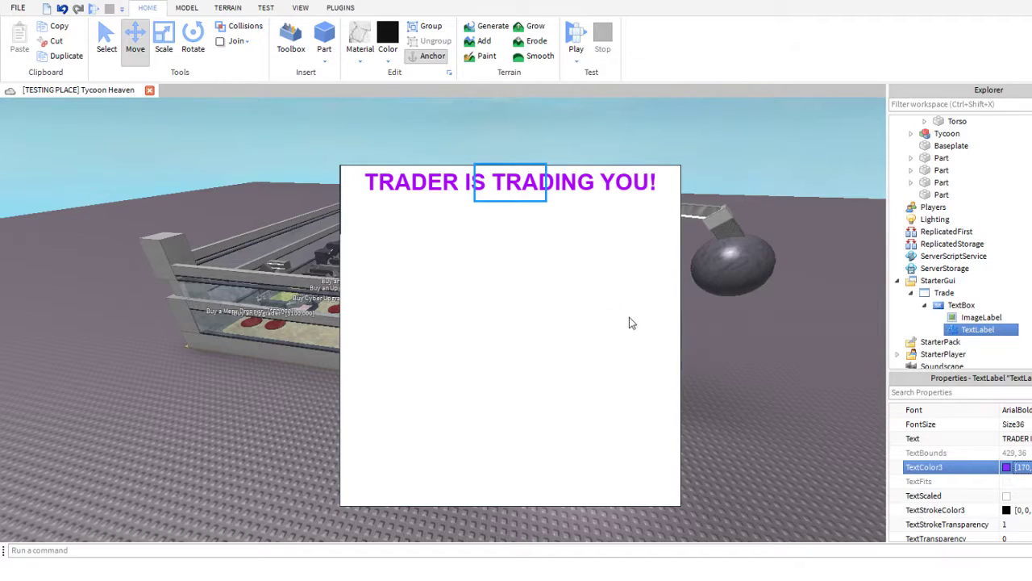
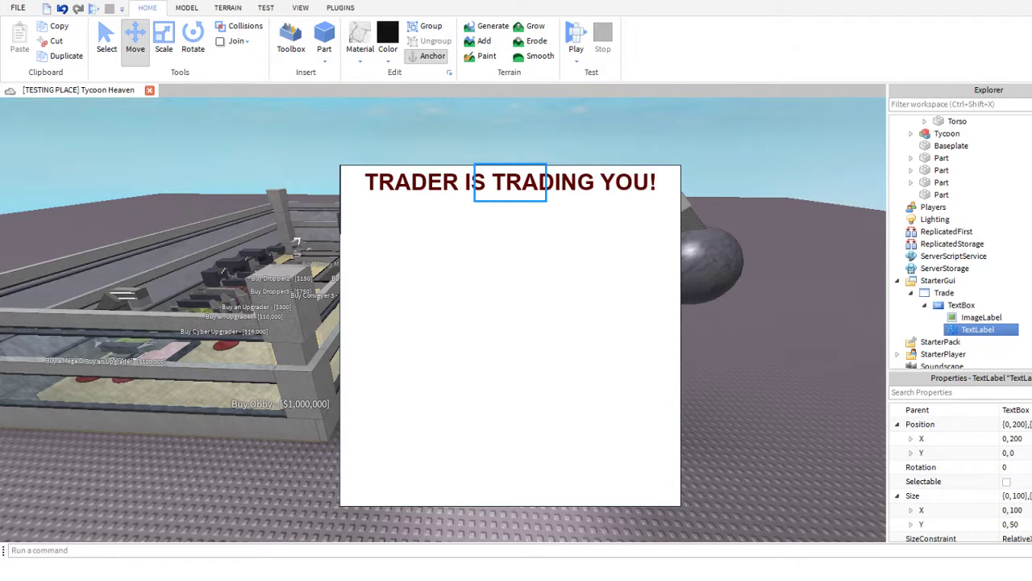
- Hide the Trade GUI's TextBox by turning off its Visible property
click(949, 307)
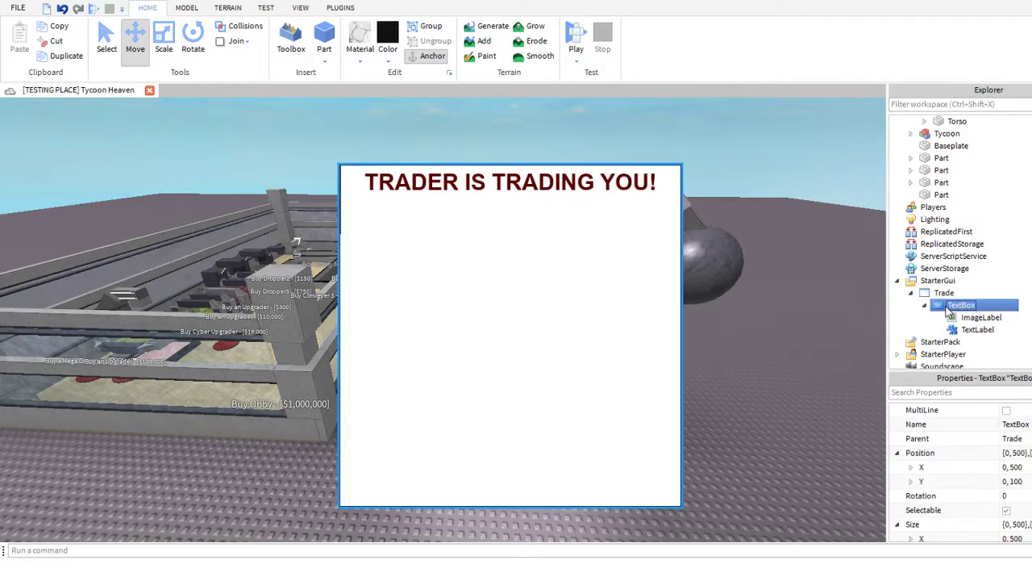
scroll(1000, 484, down, 10)
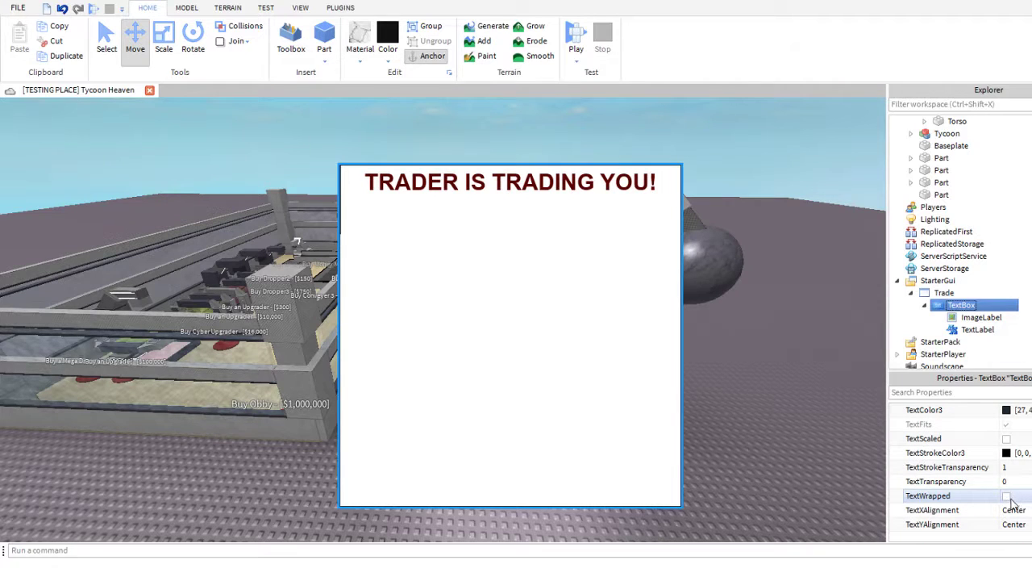
click(944, 292)
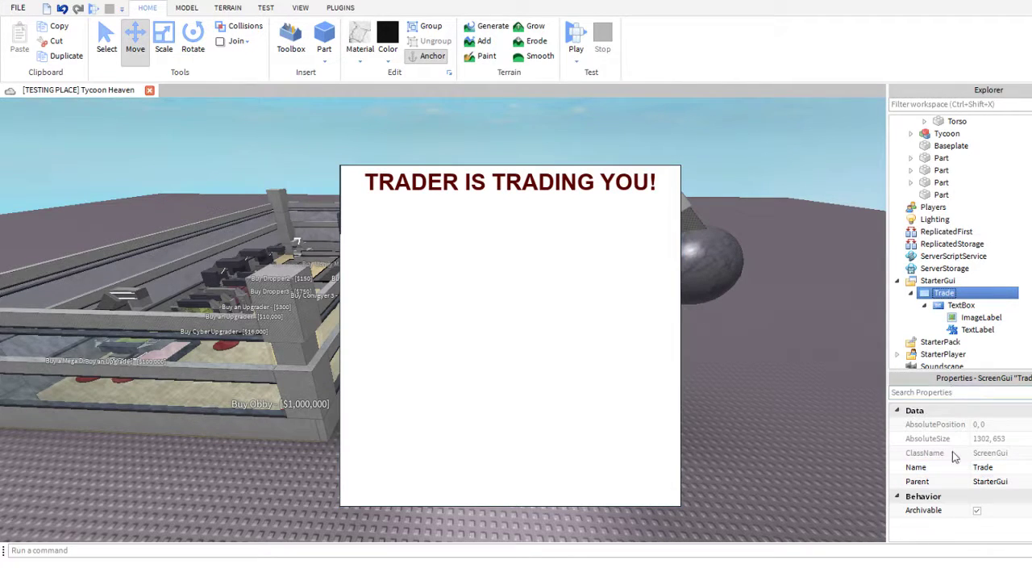
click(954, 306)
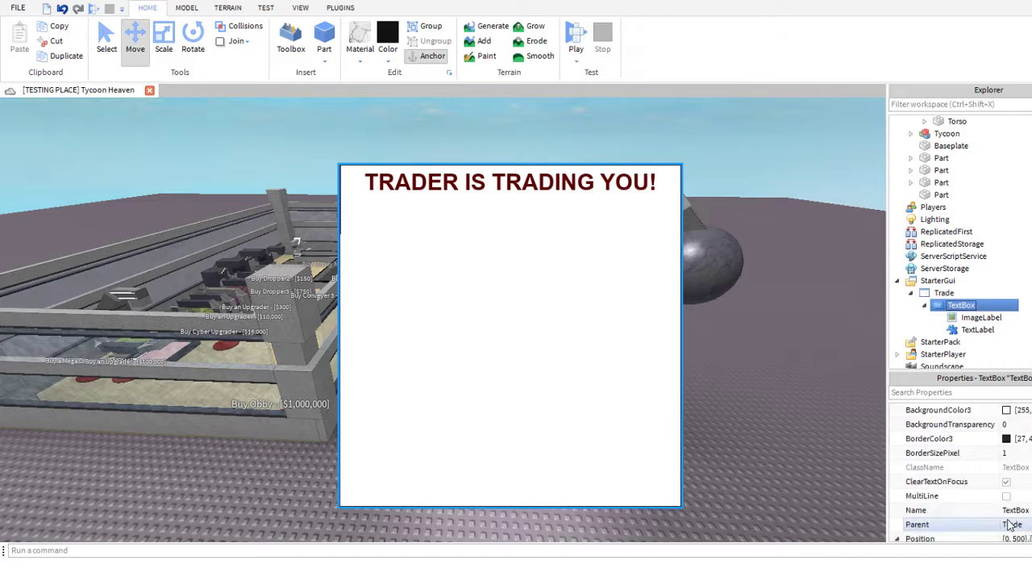
scroll(1012, 525, down, 10)
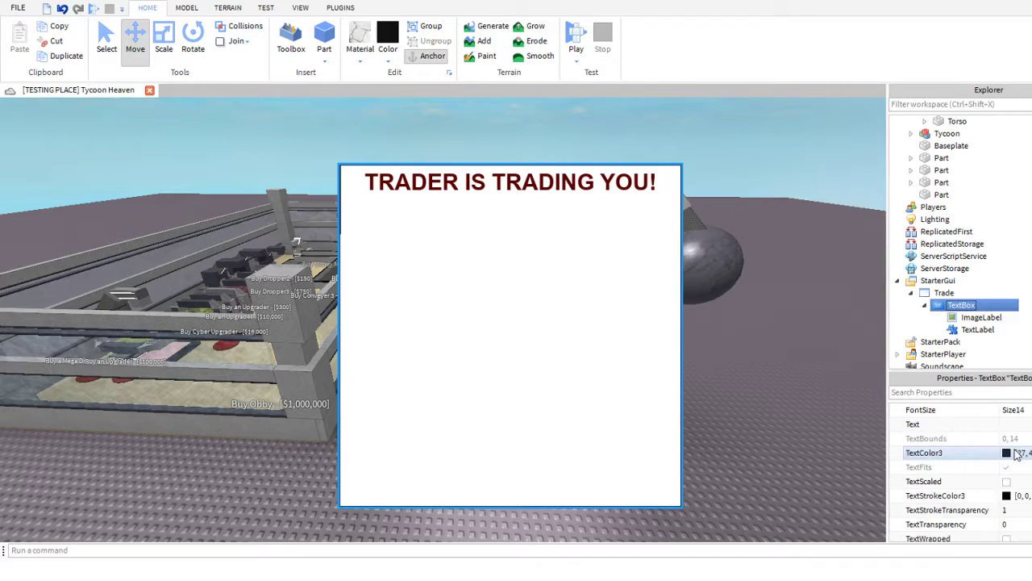
scroll(1016, 454, down, 1)
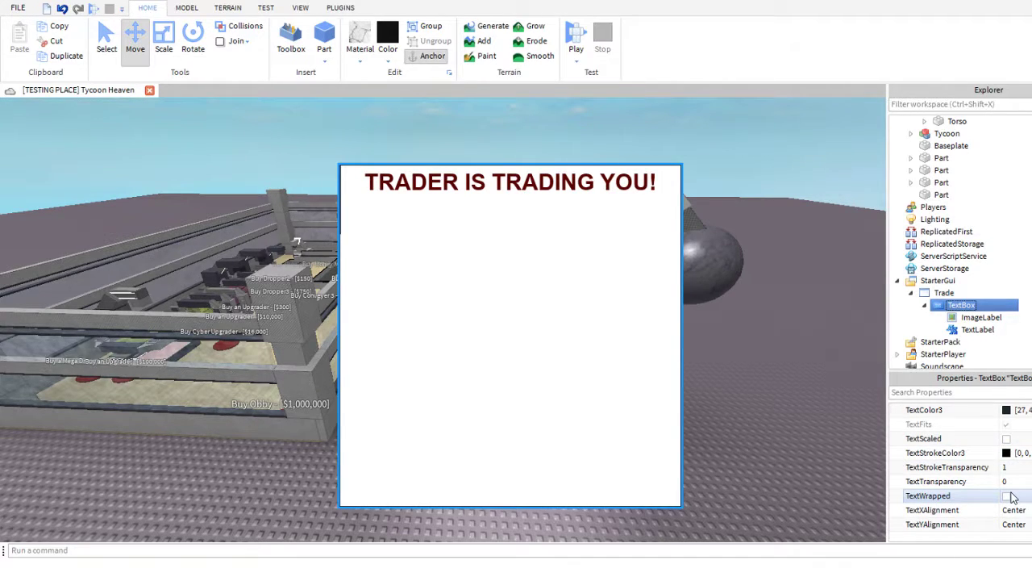
scroll(1014, 498, up, 3)
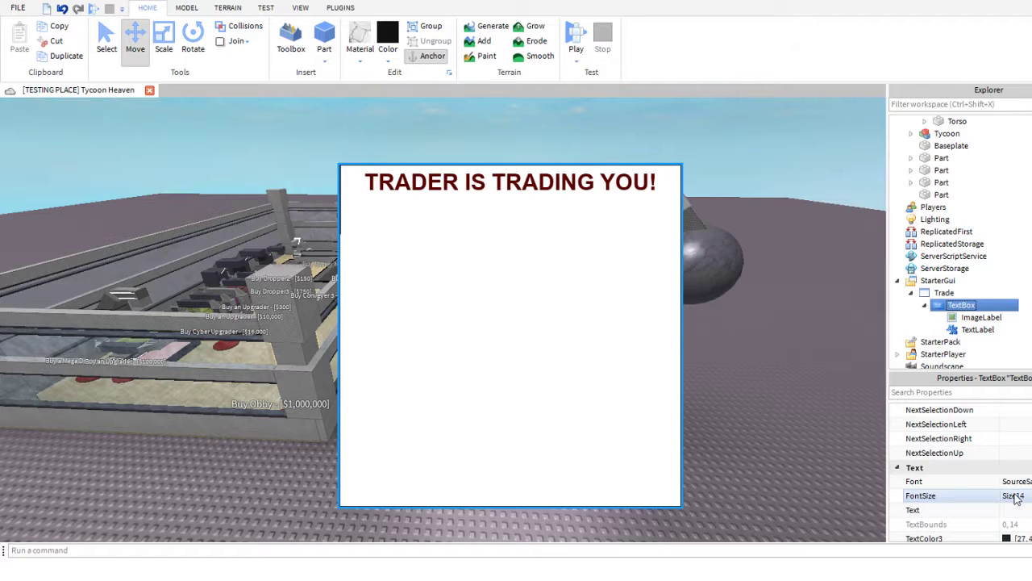
scroll(1015, 496, up, 3)
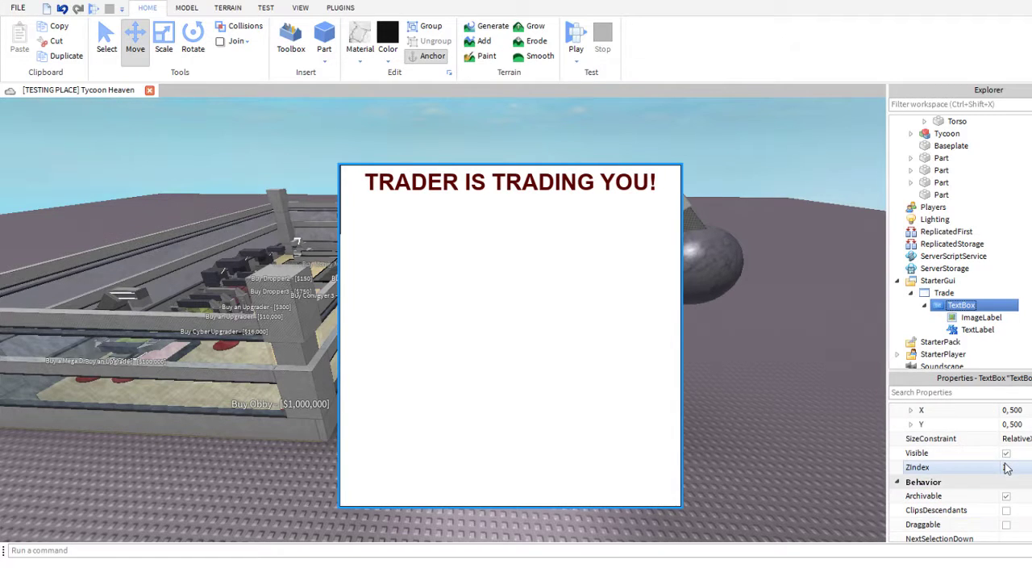
click(1006, 453)
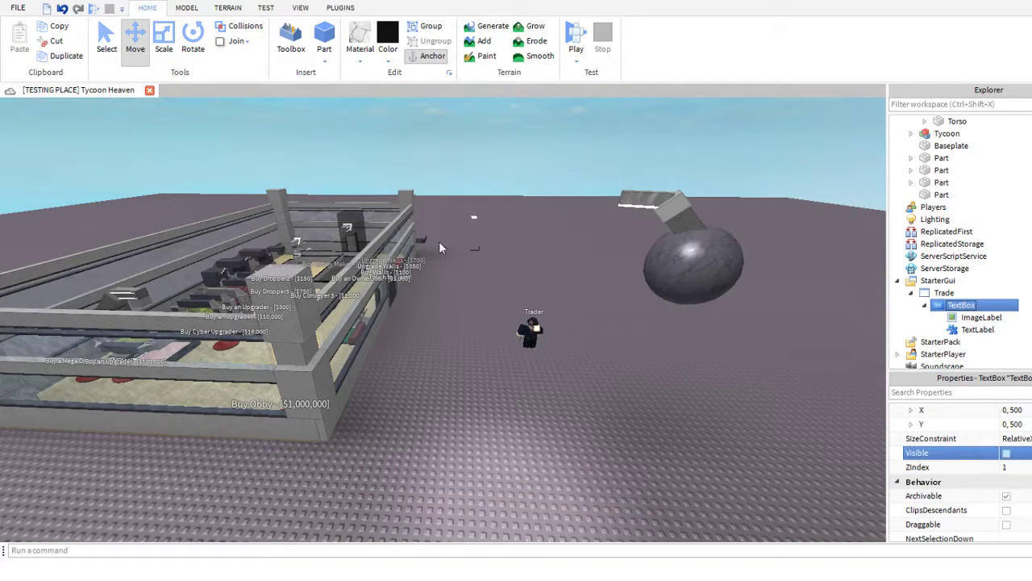
- Playtest the place with the Trade GUI hidden, walk the character to the tycoon, and stop the test
click(574, 32)
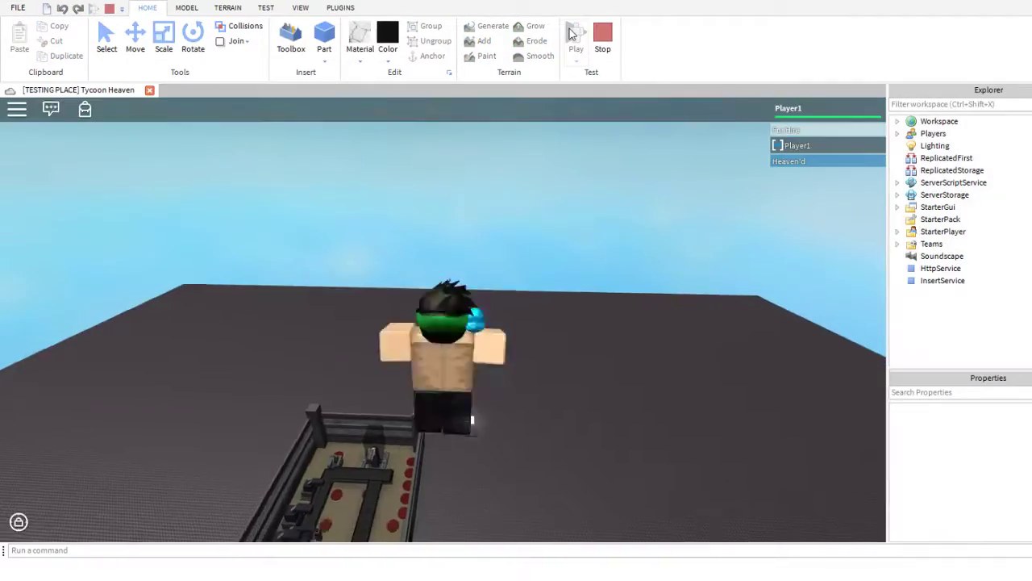
right_drag(489, 368, 491, 375)
key(s)
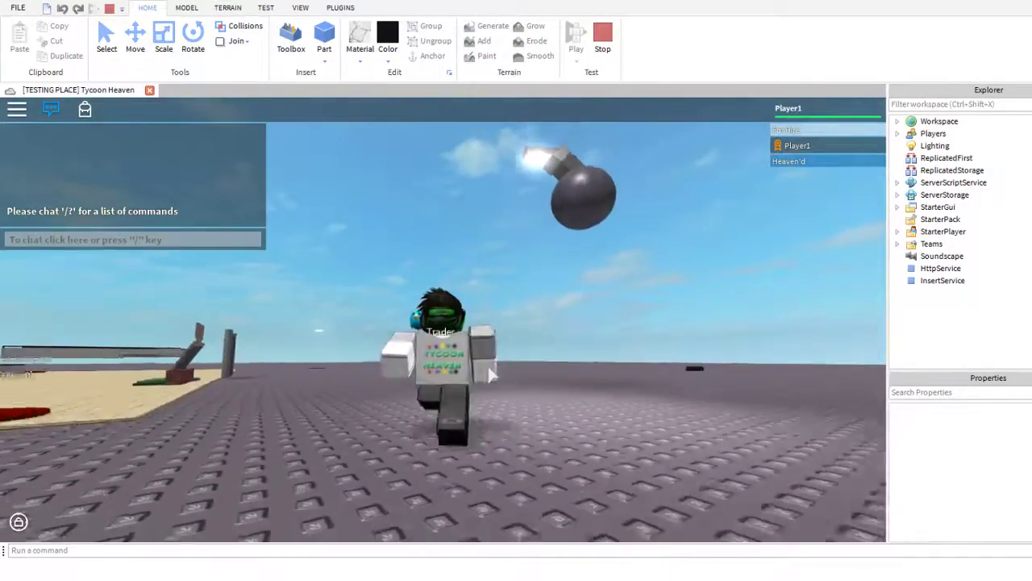
key(a)
key(w)
key(w)
key(w)
key(w)
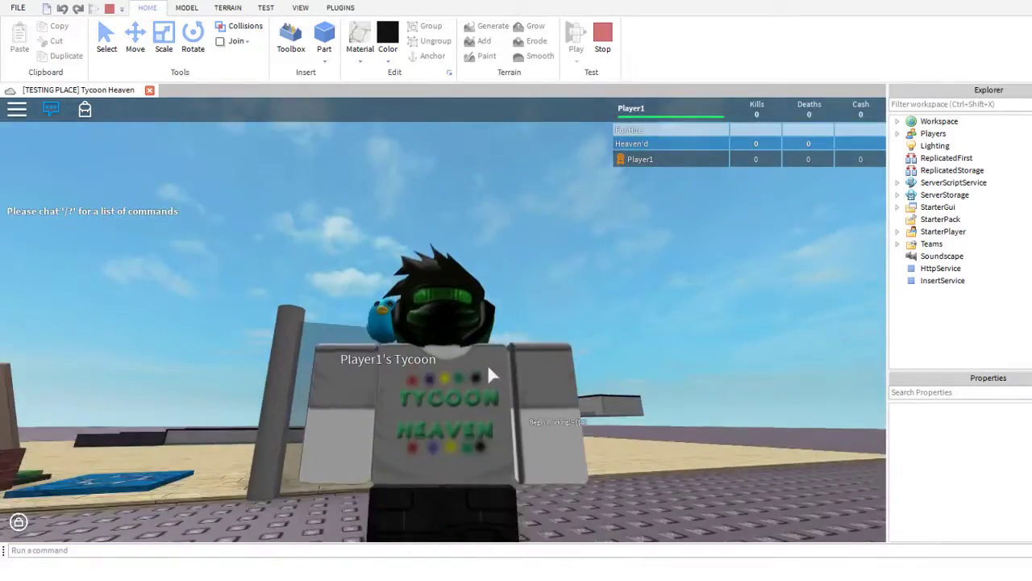
key(s)
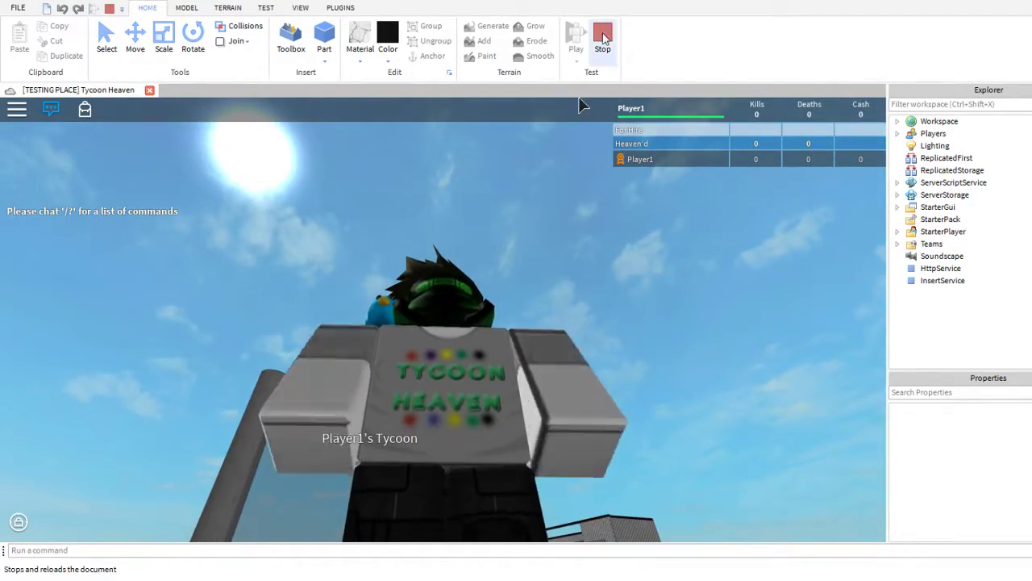
click(603, 38)
- Show the Trade GUI's TextBox again by turning its Visible property on, and clear the selection
scroll(620, 280, up, 5)
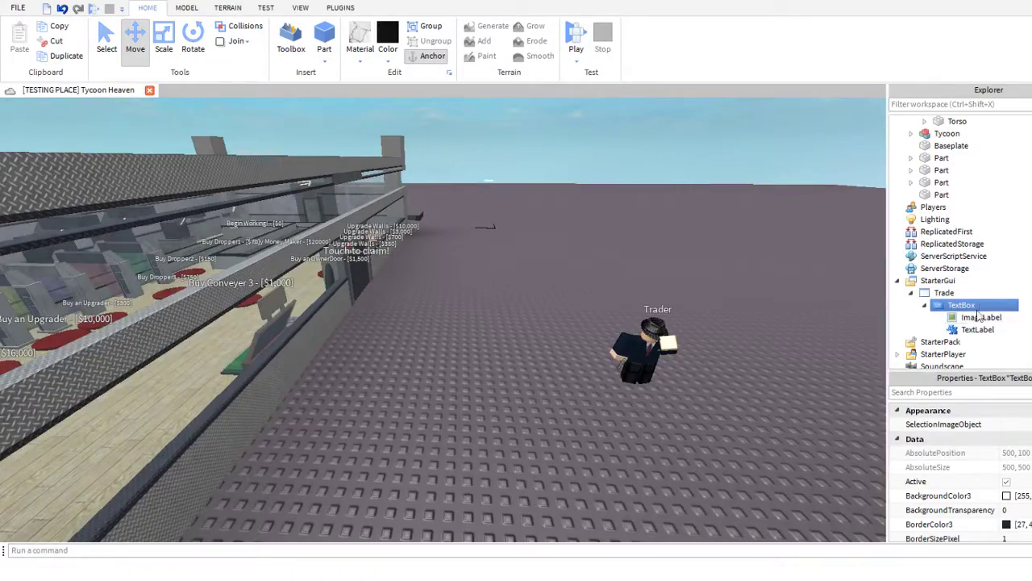
scroll(960, 476, down, 10)
scroll(960, 476, up, 6)
click(1007, 452)
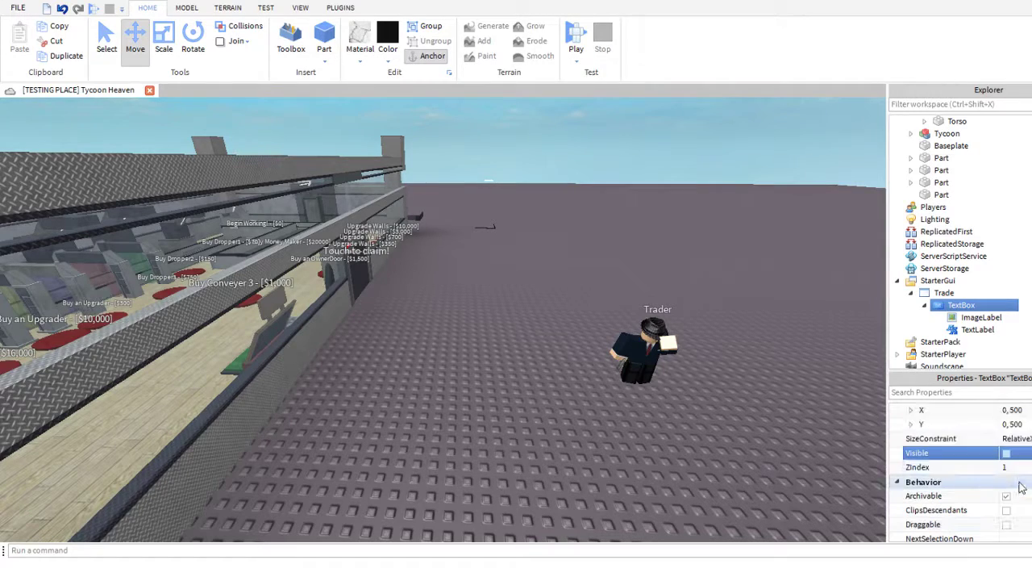
click(1006, 452)
click(294, 433)
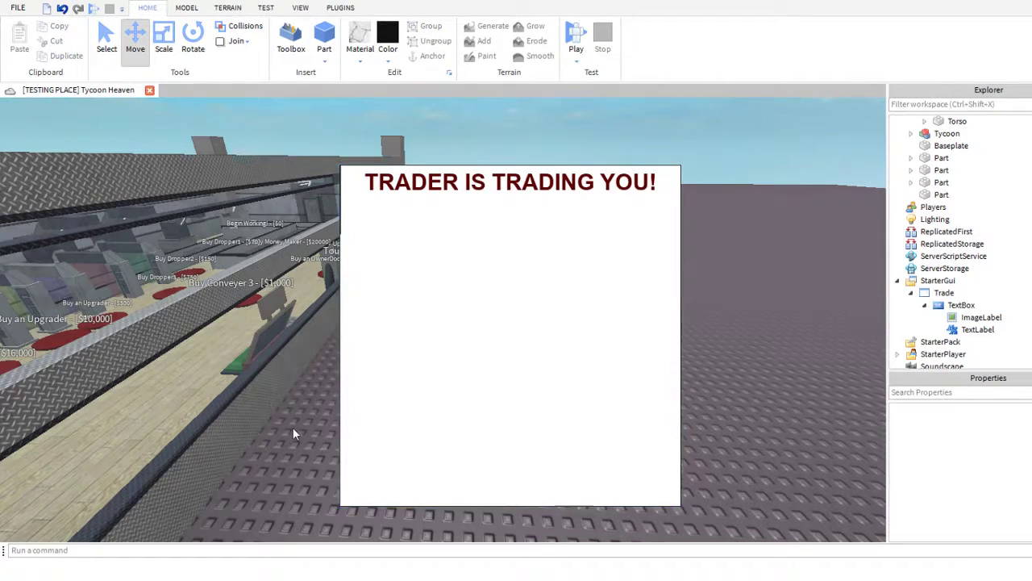
scroll(294, 429, down, 4)
right_drag(296, 412, 308, 411)
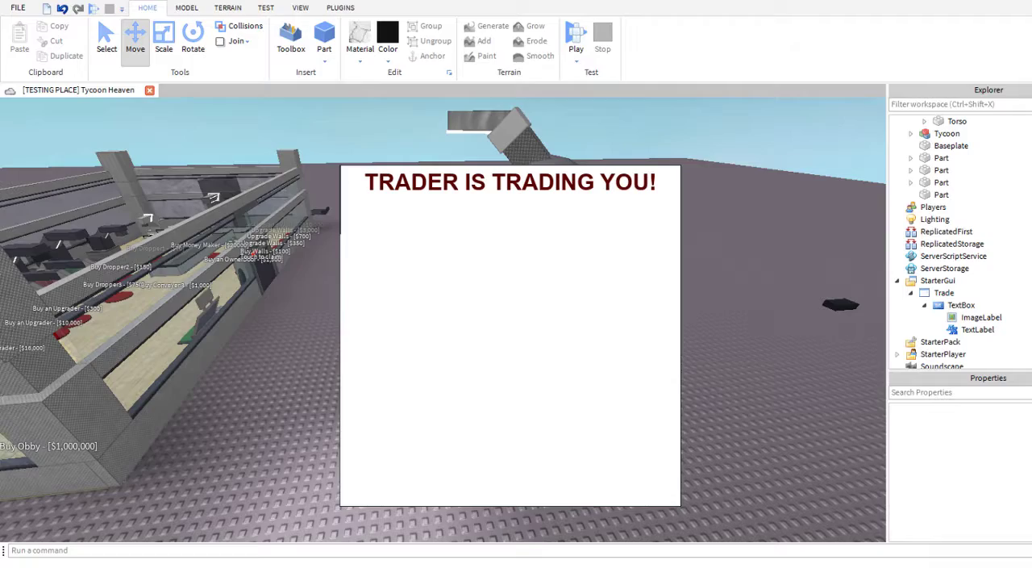
scroll(532, 351, down, 5)
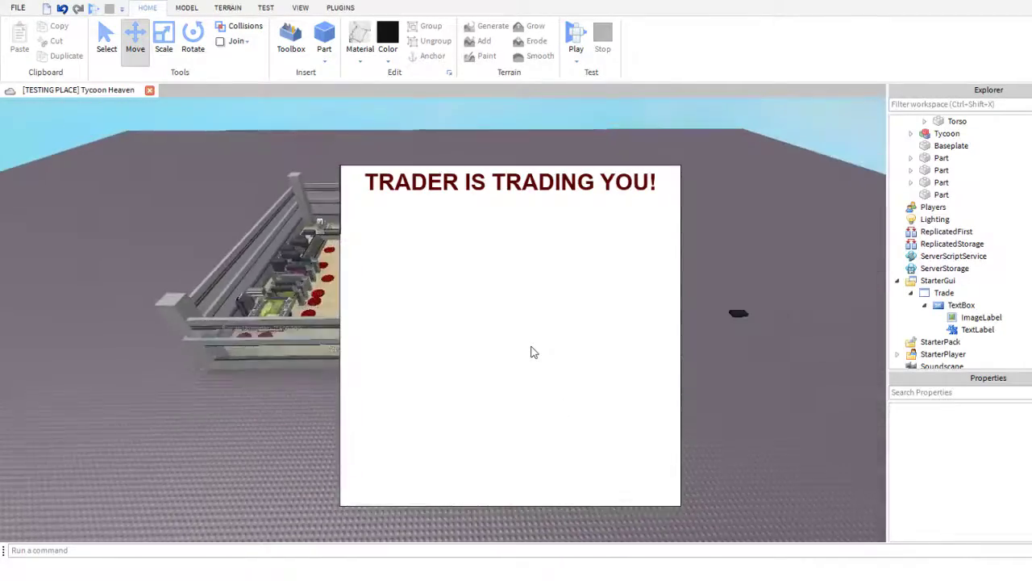
scroll(532, 352, up, 5)
- Select the ImageLabel in the Trade GUI and set its Size X offset to 100
click(968, 307)
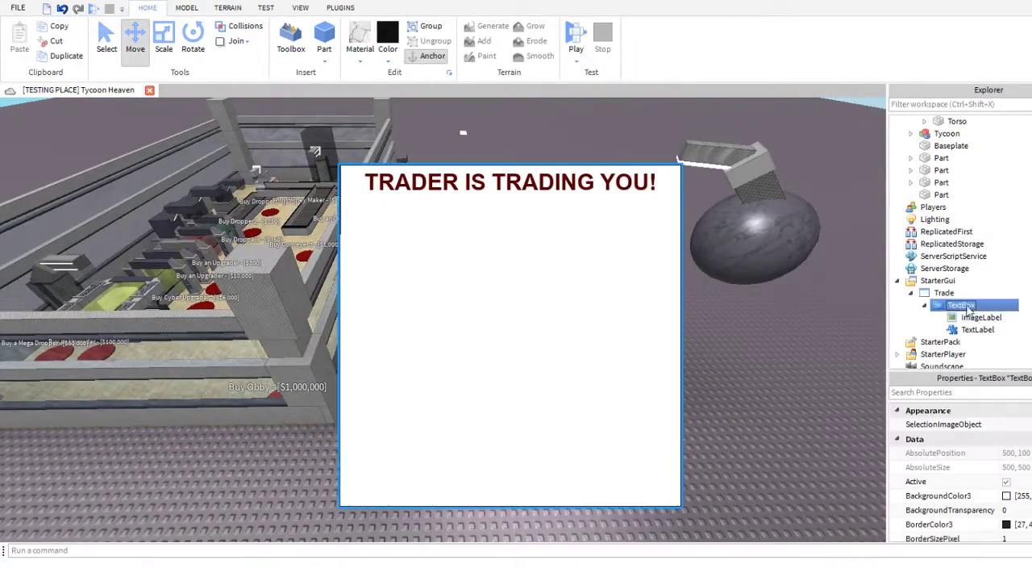
click(980, 317)
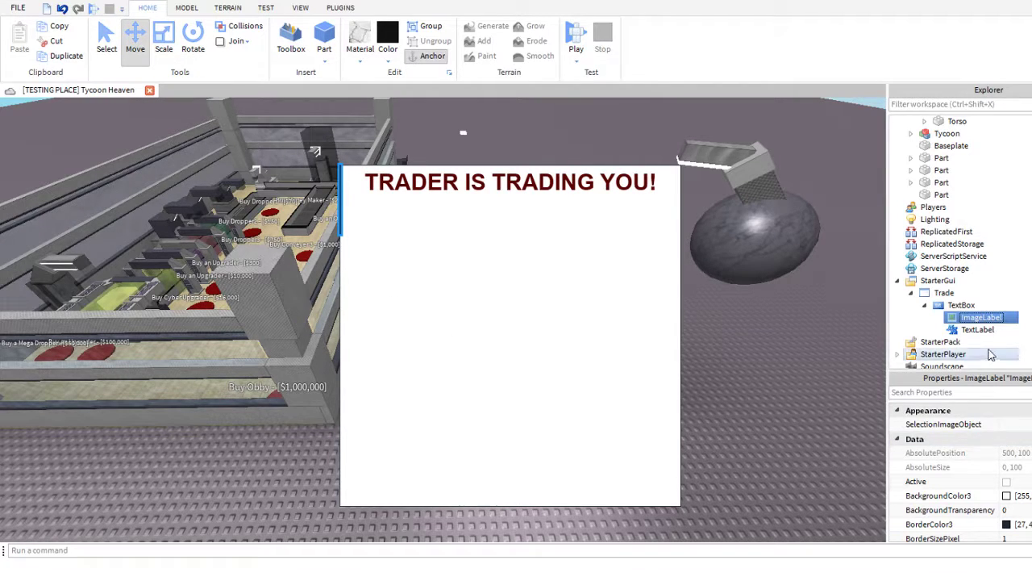
scroll(992, 476, down, 8)
scroll(1029, 516, down, 2)
click(1017, 496)
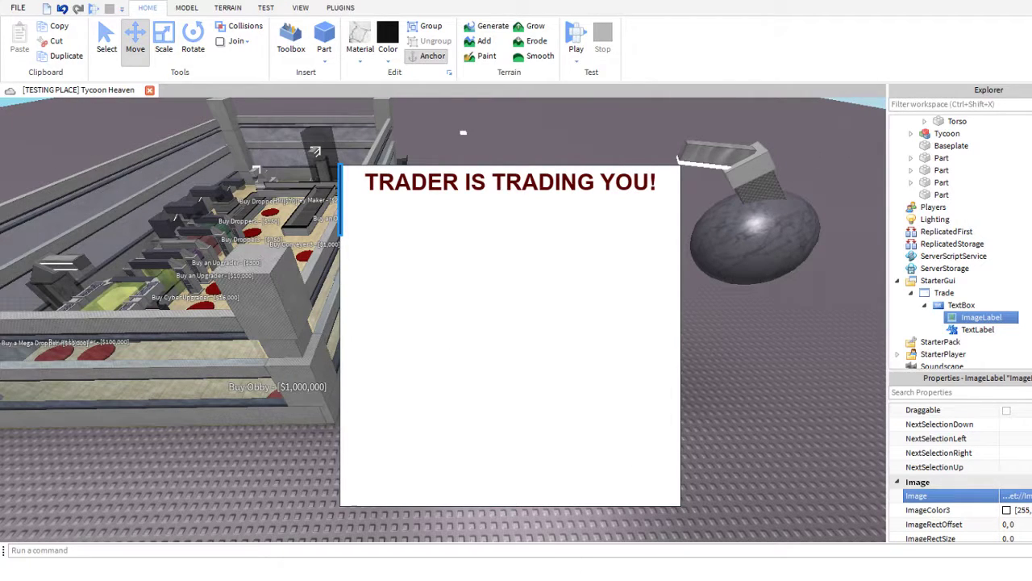
scroll(944, 467, down, 2)
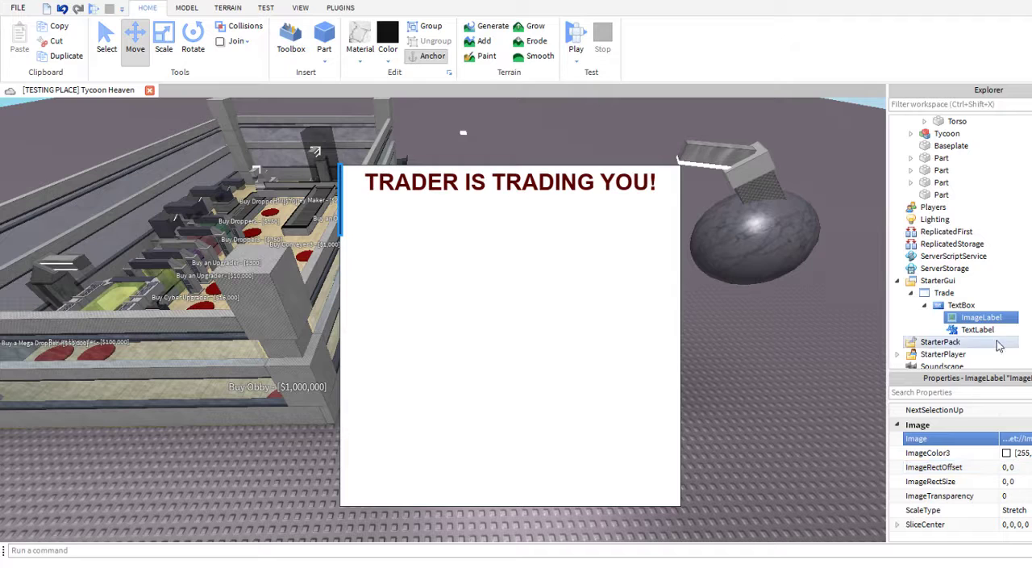
scroll(1022, 458, up, 15)
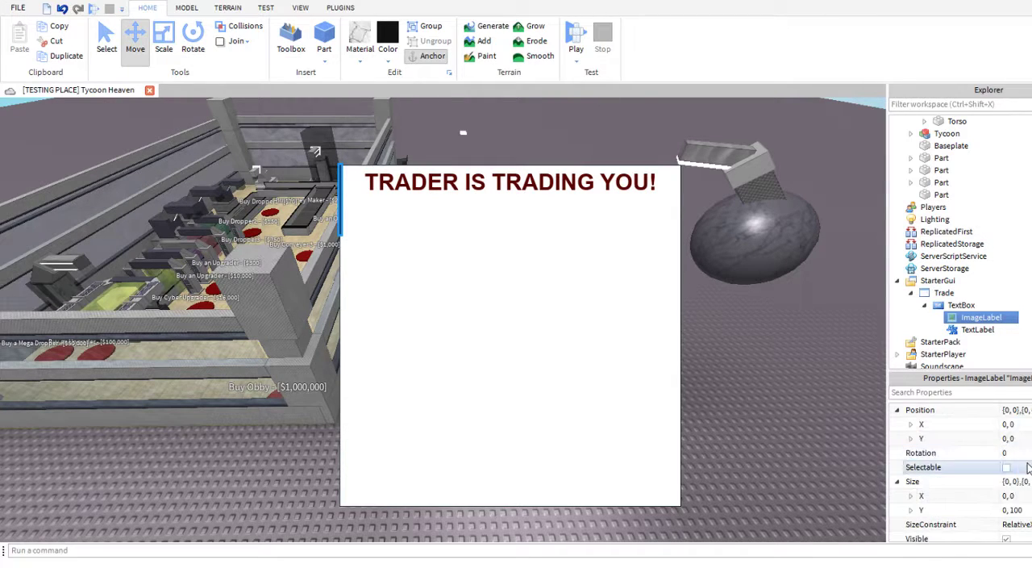
scroll(1026, 477, up, 2)
scroll(1026, 484, down, 3)
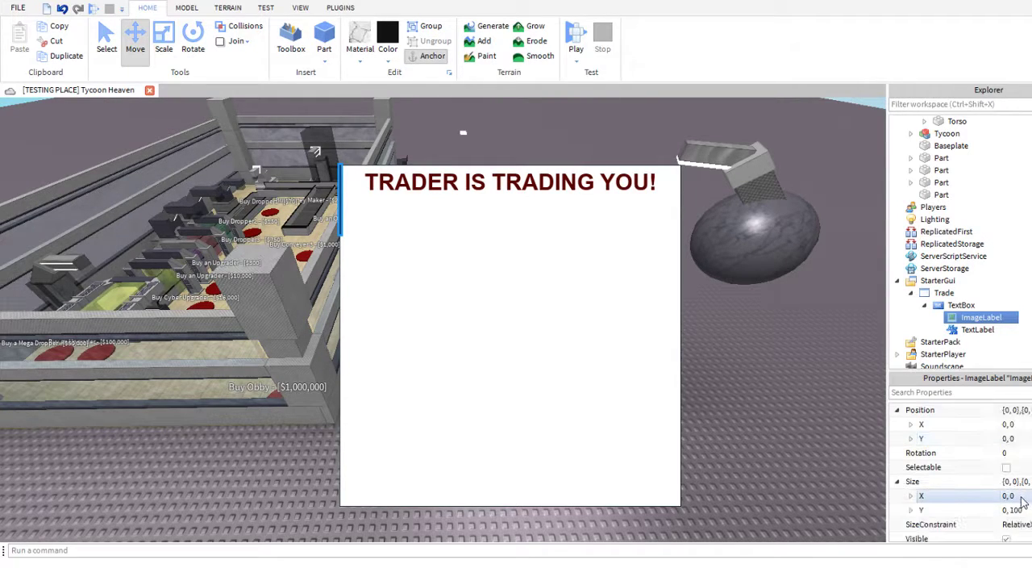
double_click(1025, 498)
text(100)
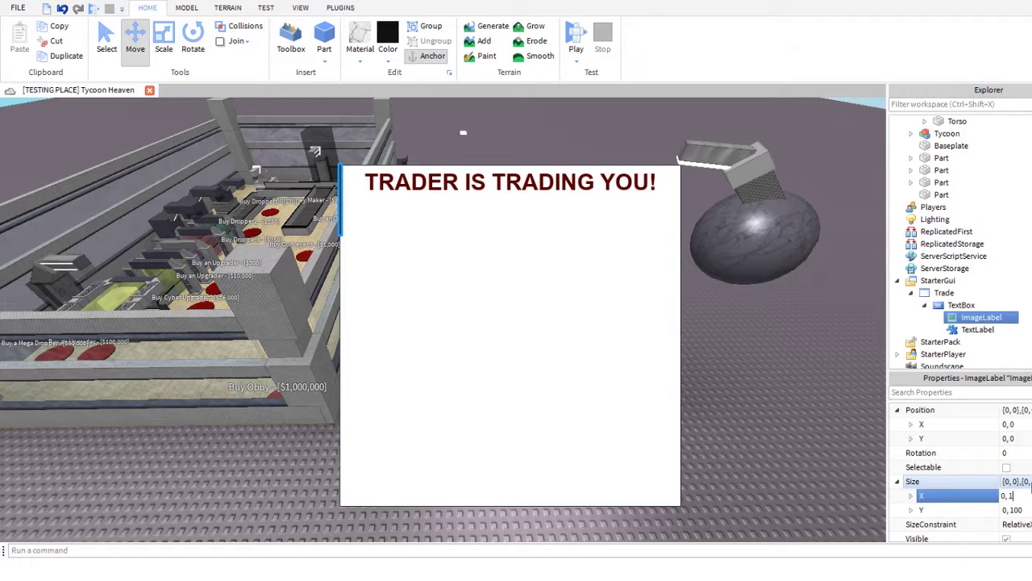
key(Return)
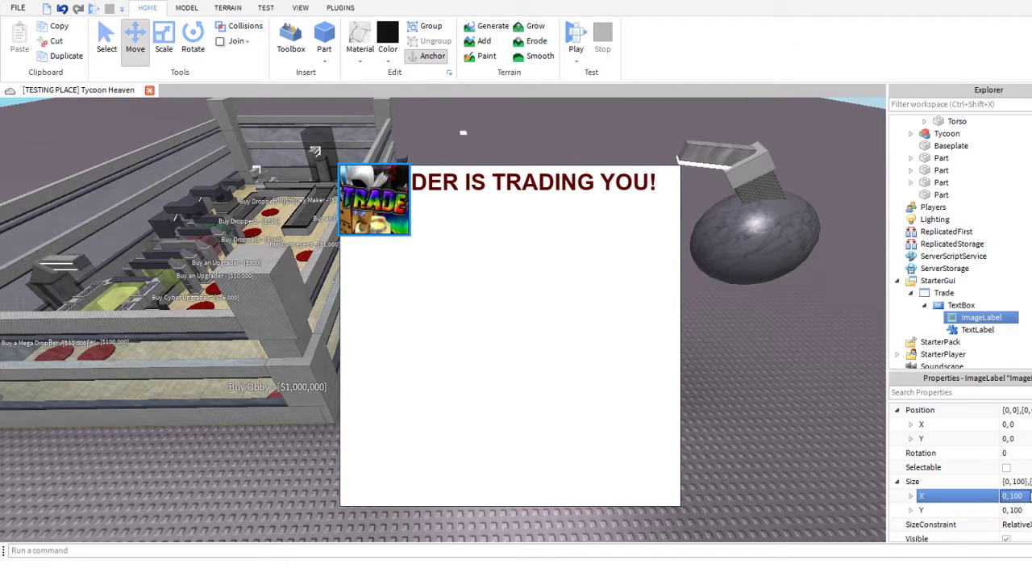
- Try a Size X offset of 700 for the ImageLabel, and reduce it to 500
double_click(1014, 495)
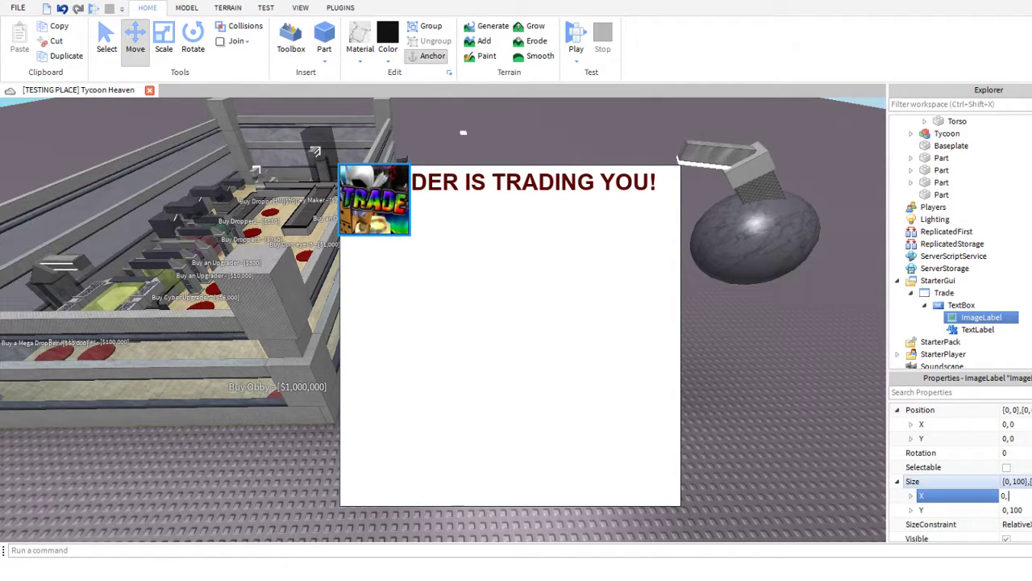
text(700)
key(Return)
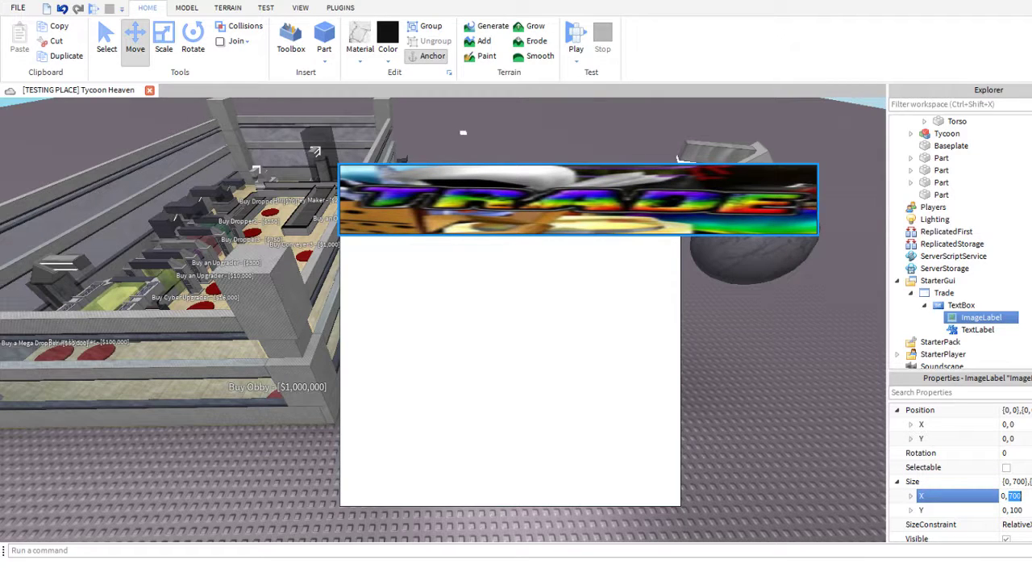
text(500)
key(Return)
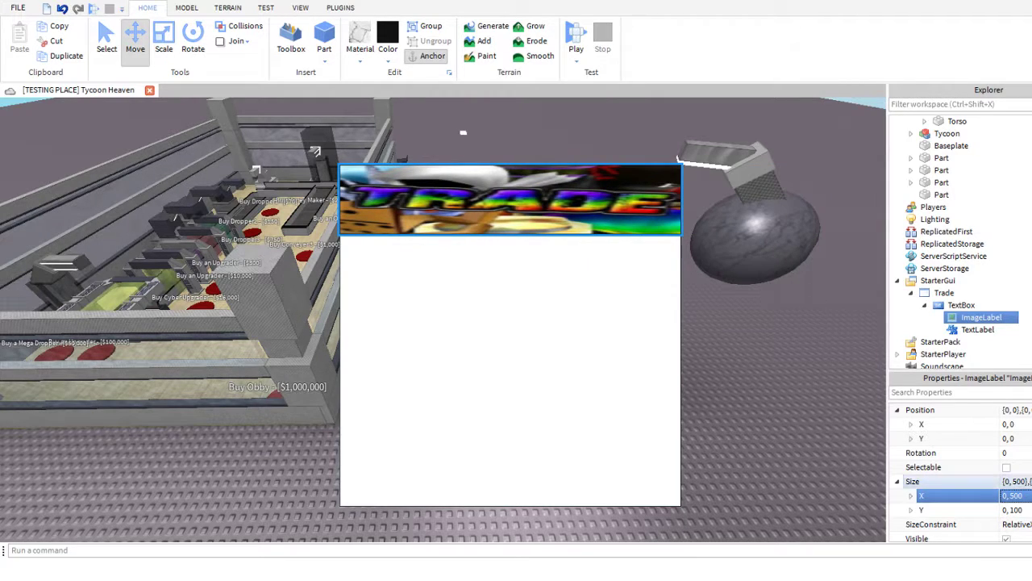
- Set the ImageLabel's Size Y offset to 200, and increase it to 400
double_click(1015, 510)
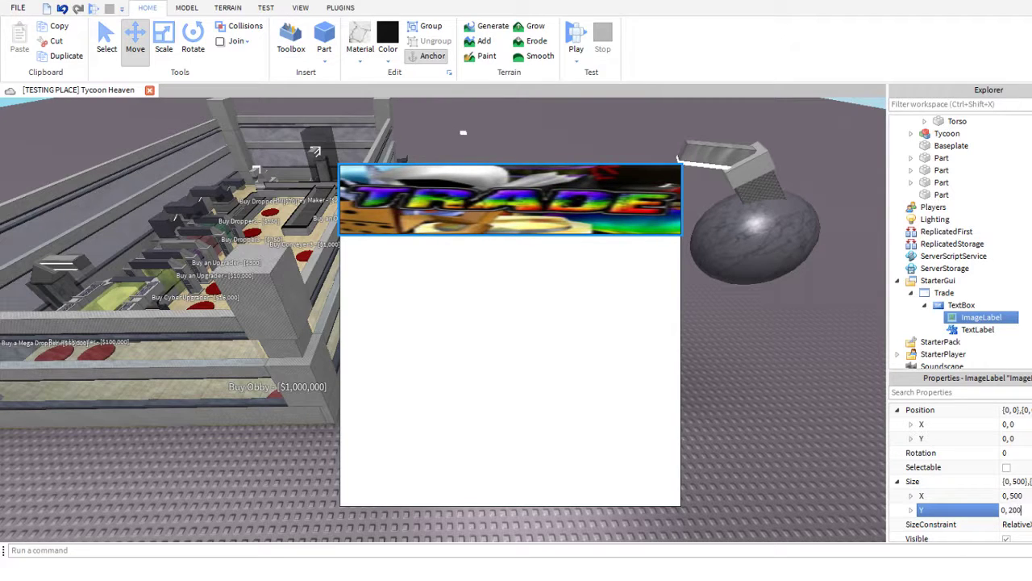
text(200)
key(Return)
double_click(1015, 509)
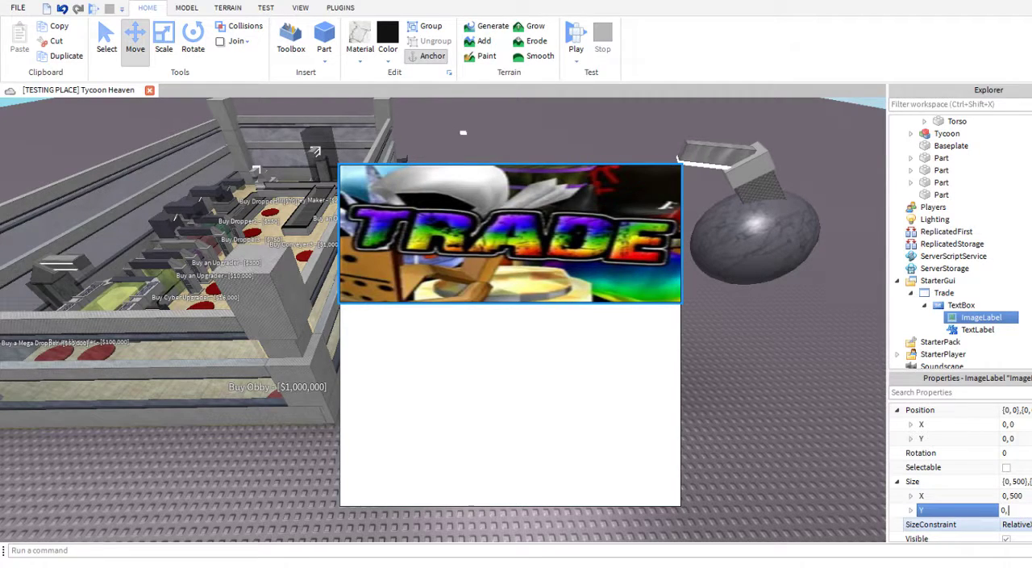
text(400)
key(Return)
- Set both the Size X and Size Y offsets of the ImageLabel to 300
double_click(1014, 495)
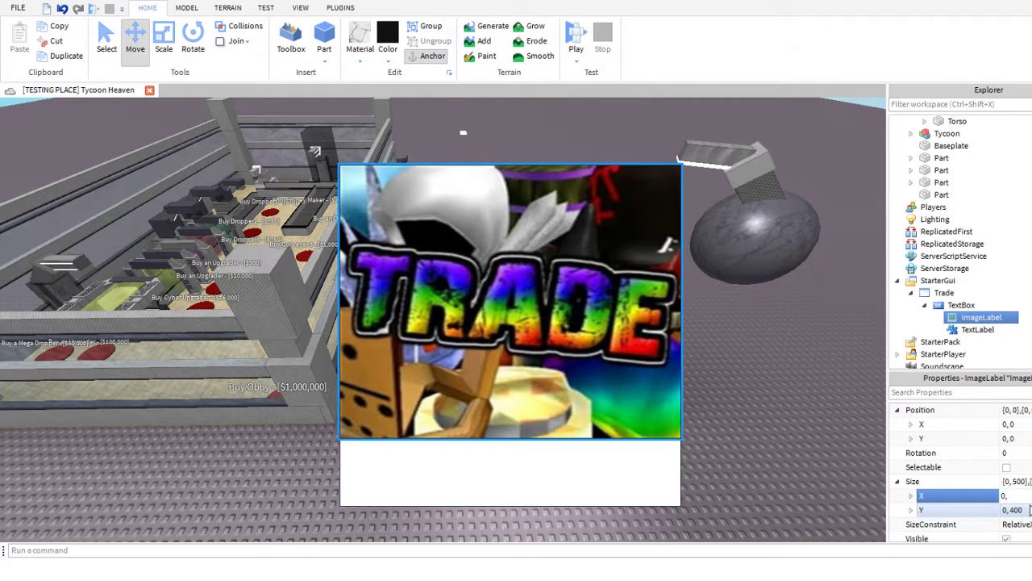
key(Return)
double_click(1013, 509)
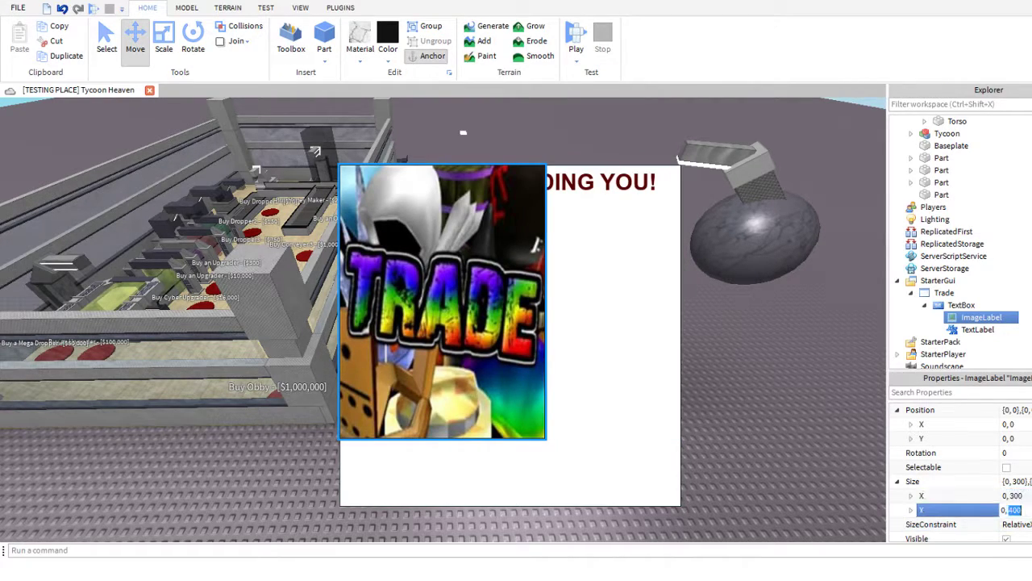
key(Return)
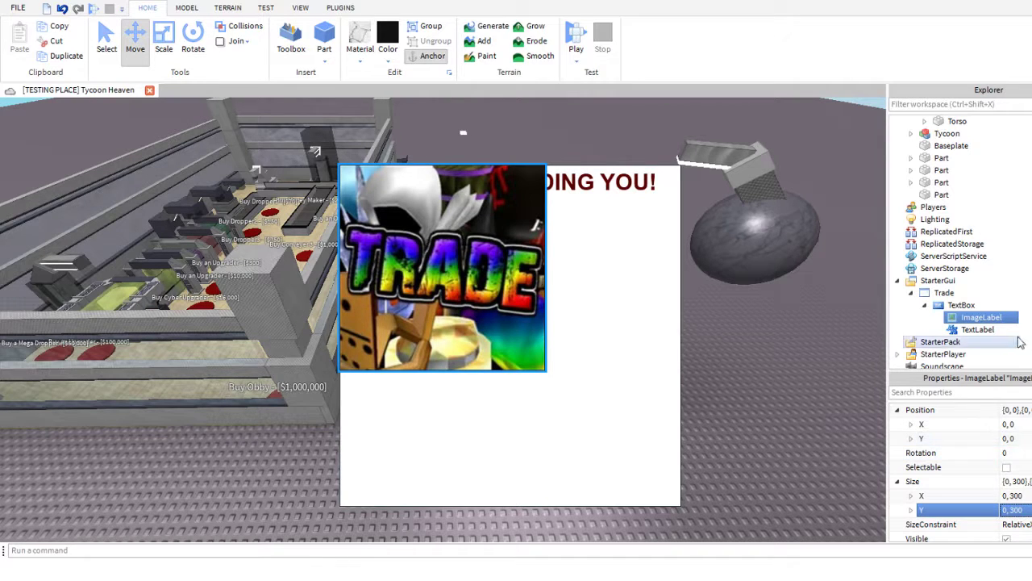
- Resize the ImageLabel to a square with Size X and Y offsets of 200
double_click(1018, 496)
click(1021, 494)
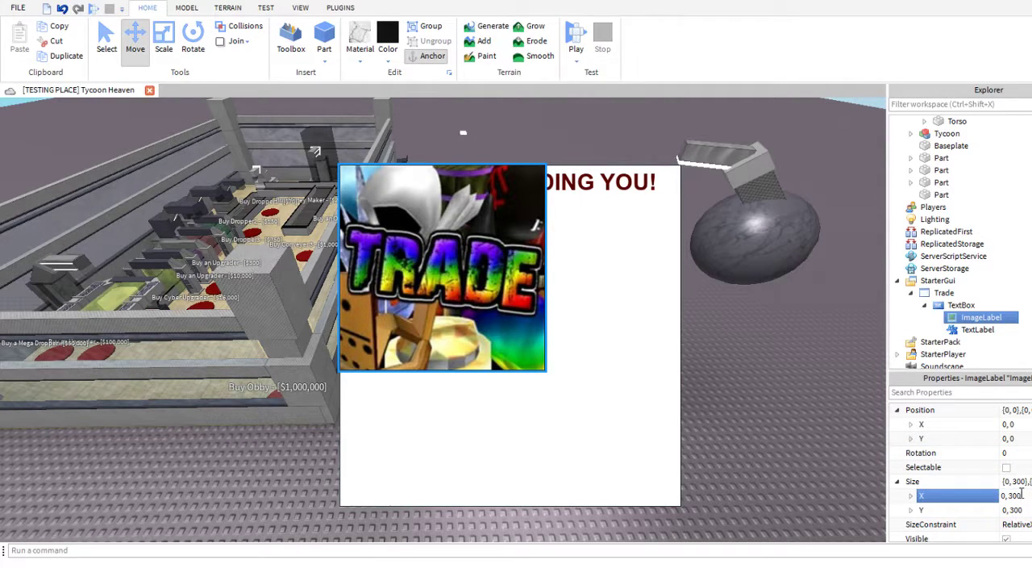
key(Return)
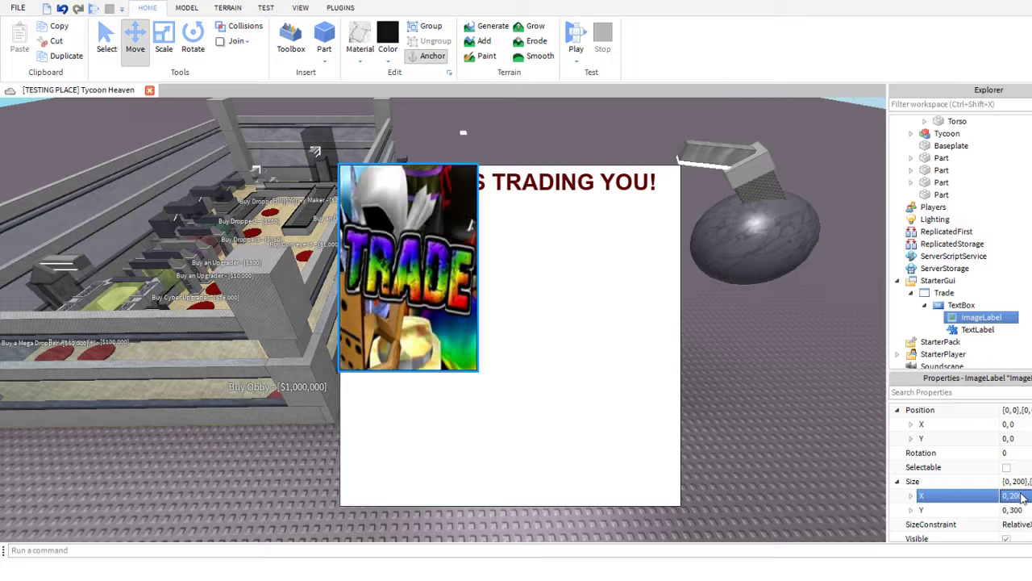
double_click(1013, 510)
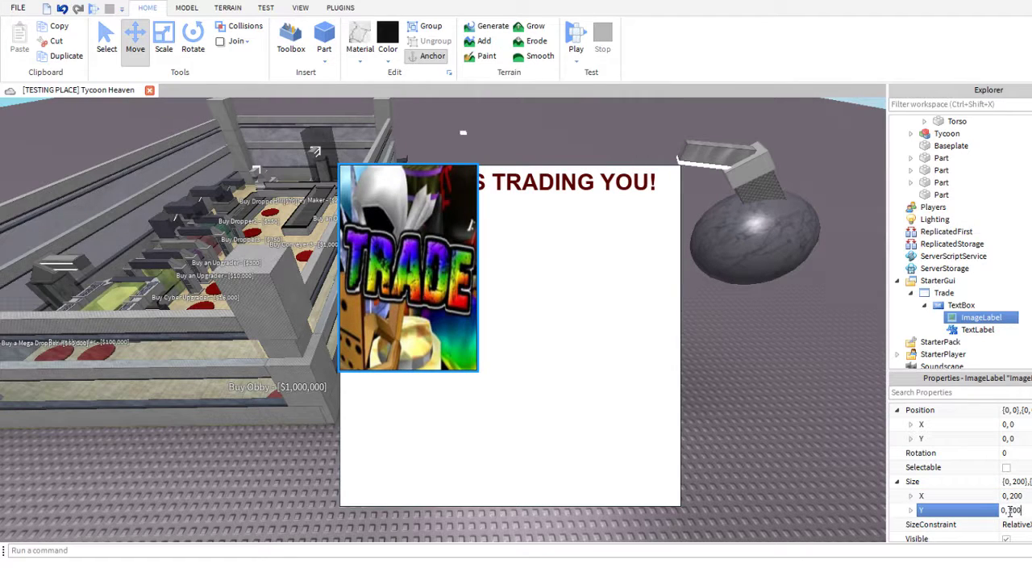
text(200)
key(Return)
- Try a Position X offset of 500 for the ImageLabel, and set it back to 0
scroll(1026, 488, up, 3)
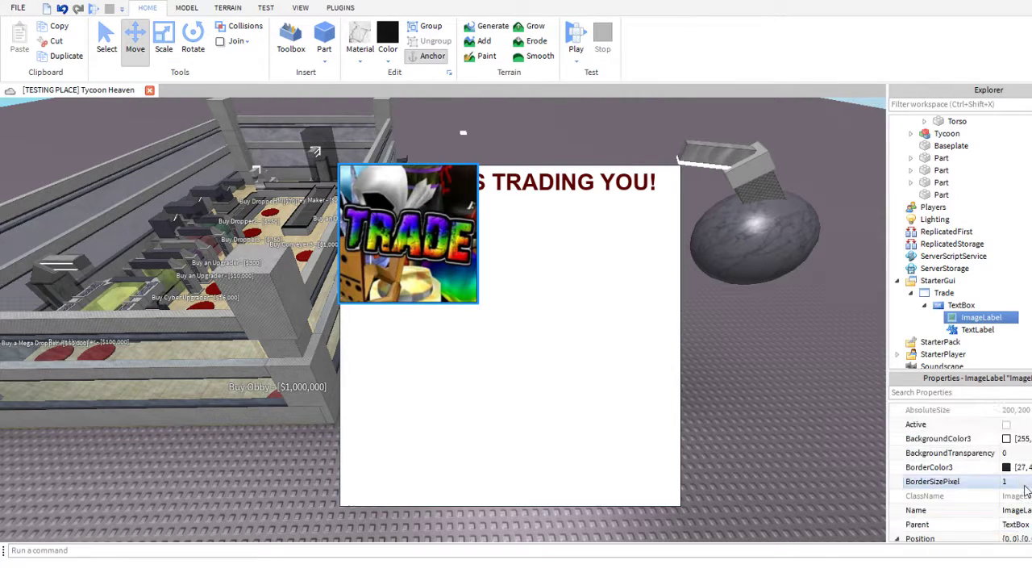
scroll(1026, 488, down, 3)
click(1008, 510)
double_click(1010, 509)
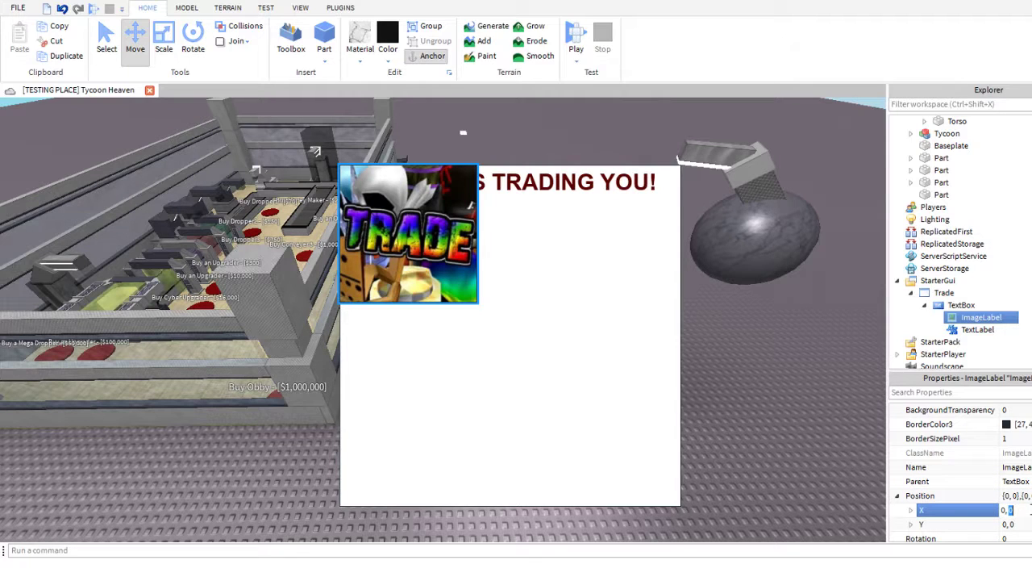
key(Return)
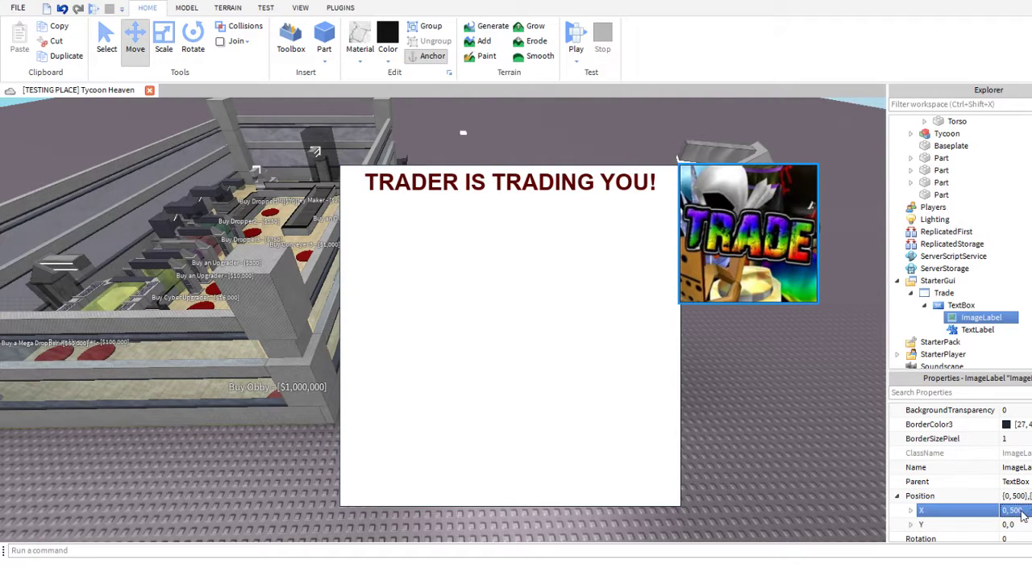
double_click(1015, 510)
text(0)
key(Return)
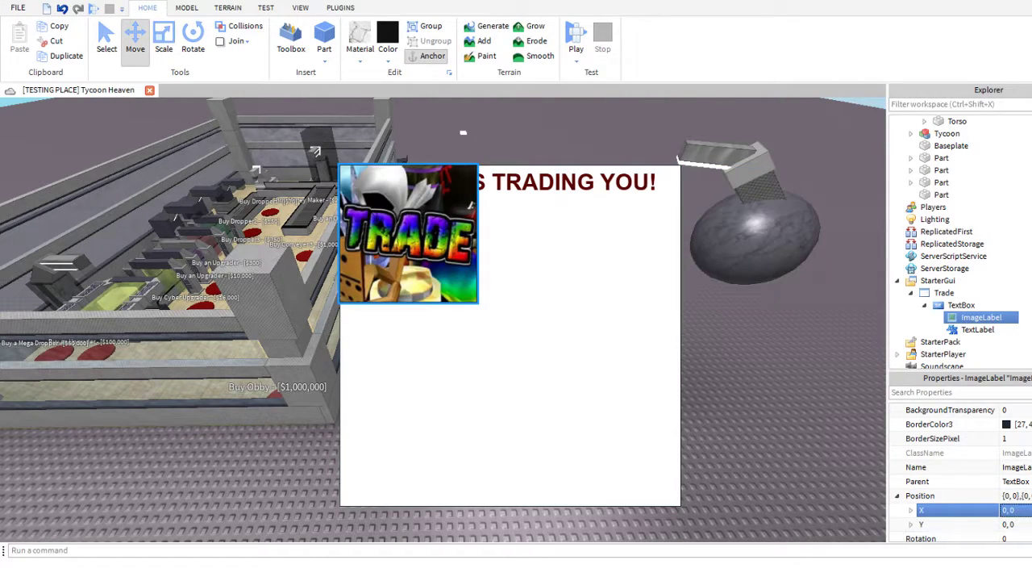
- Set the ImageLabel's Position Y offset to 500
click(1018, 524)
double_click(1013, 523)
text(50)
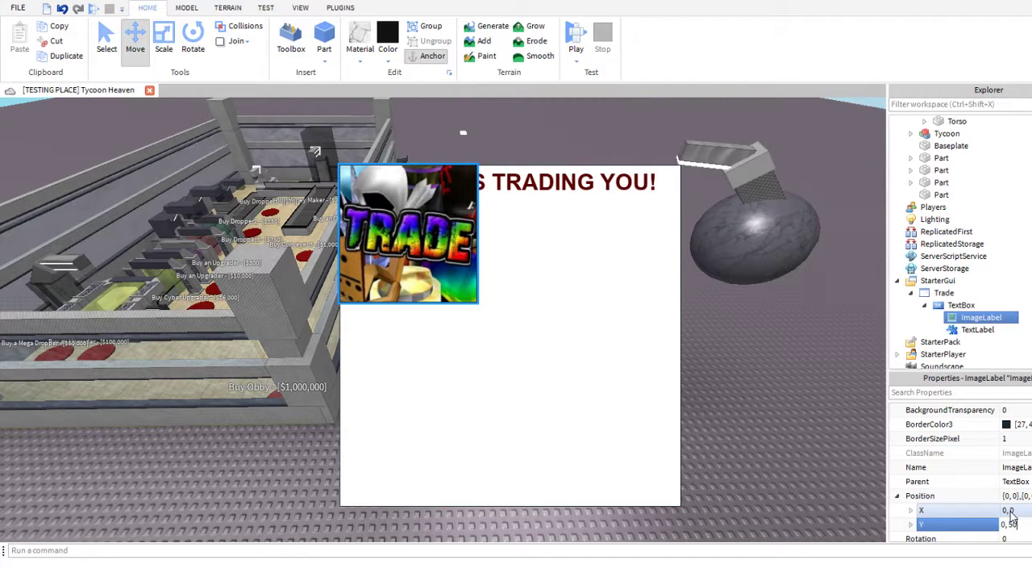
text(0)
key(Return)
double_click(1014, 523)
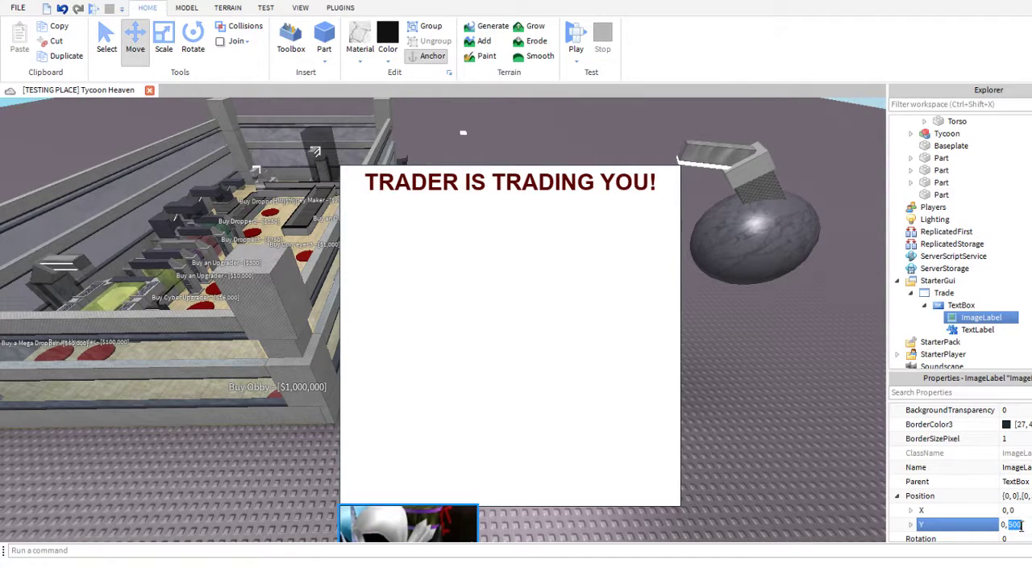
- Compare the position and size properties of the TextBox, TextLabel and ImageLabel in the Trade GUI
click(961, 305)
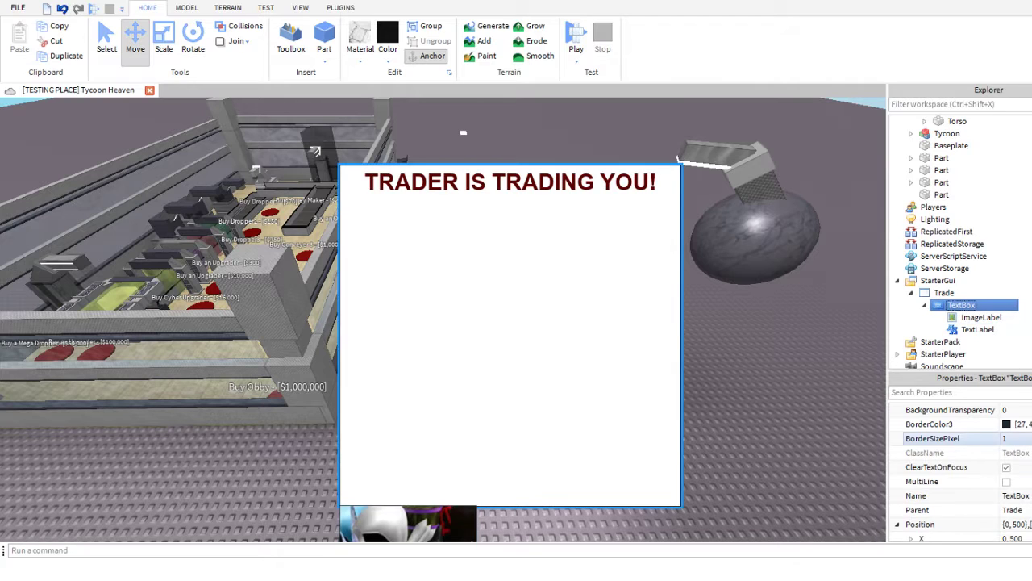
scroll(960, 468, down, 3)
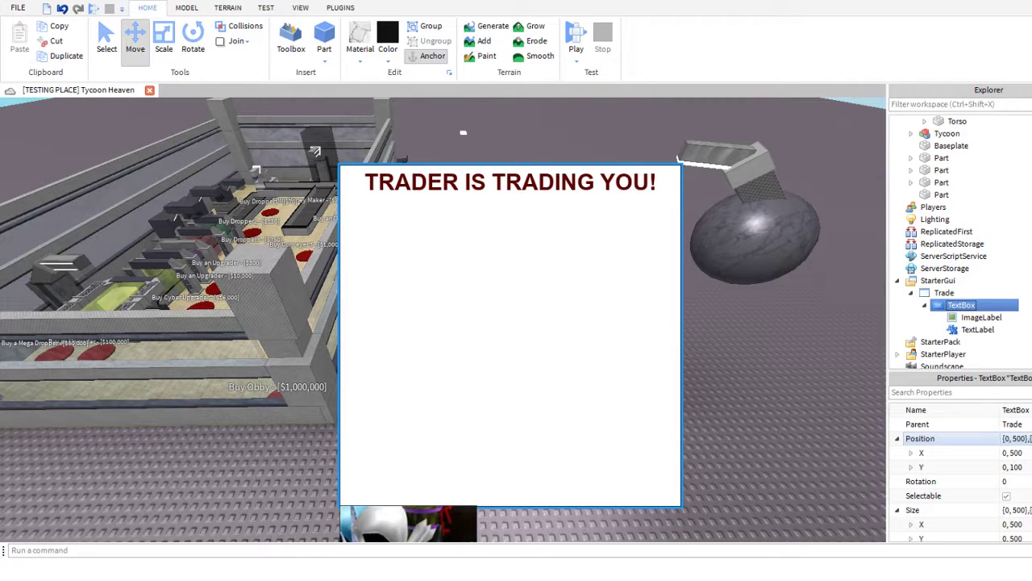
click(981, 316)
click(978, 329)
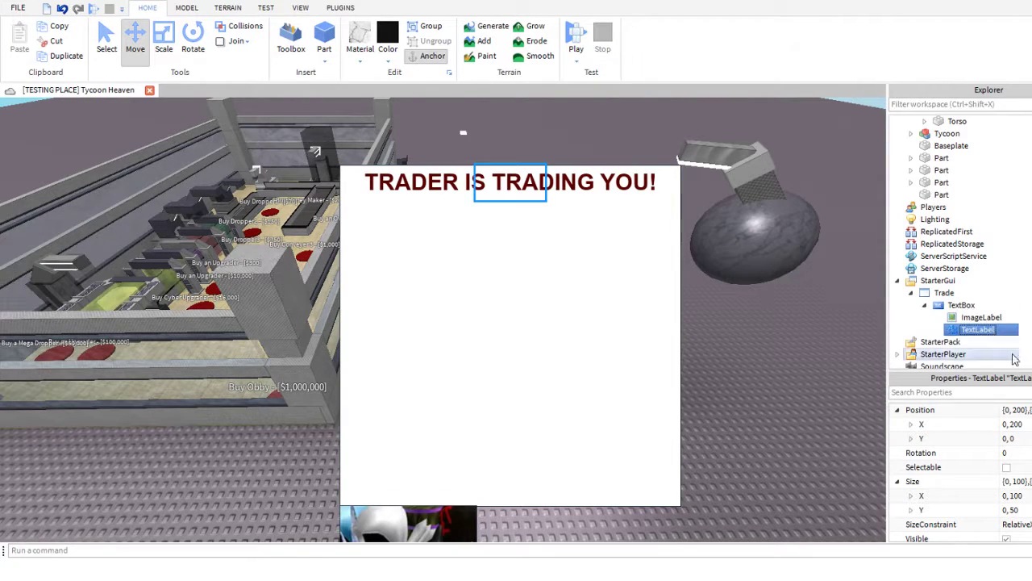
click(981, 317)
scroll(960, 467, down, 3)
scroll(960, 467, up, 2)
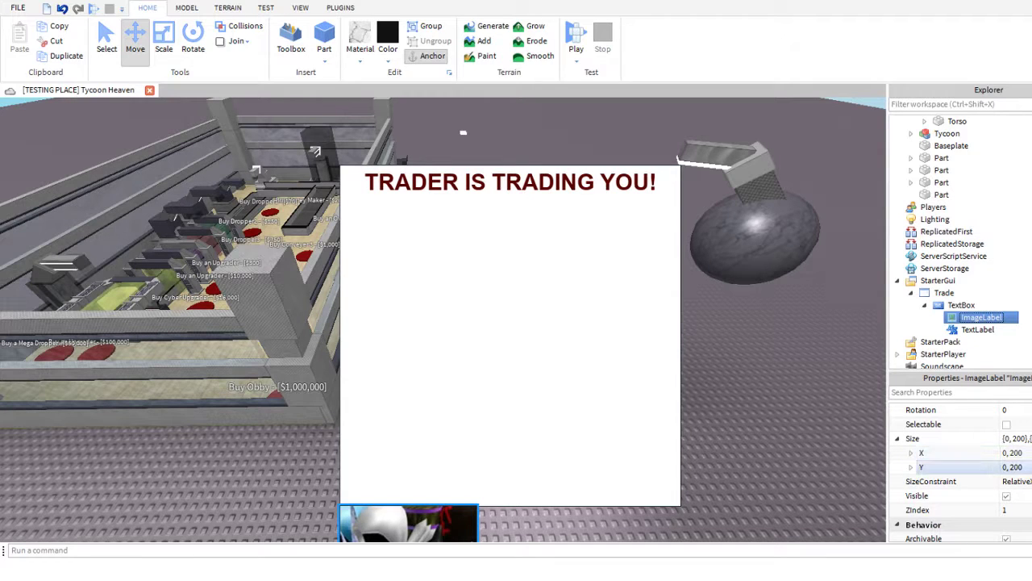
- Set the ImageLabel's Position X offset to 500
click(1012, 452)
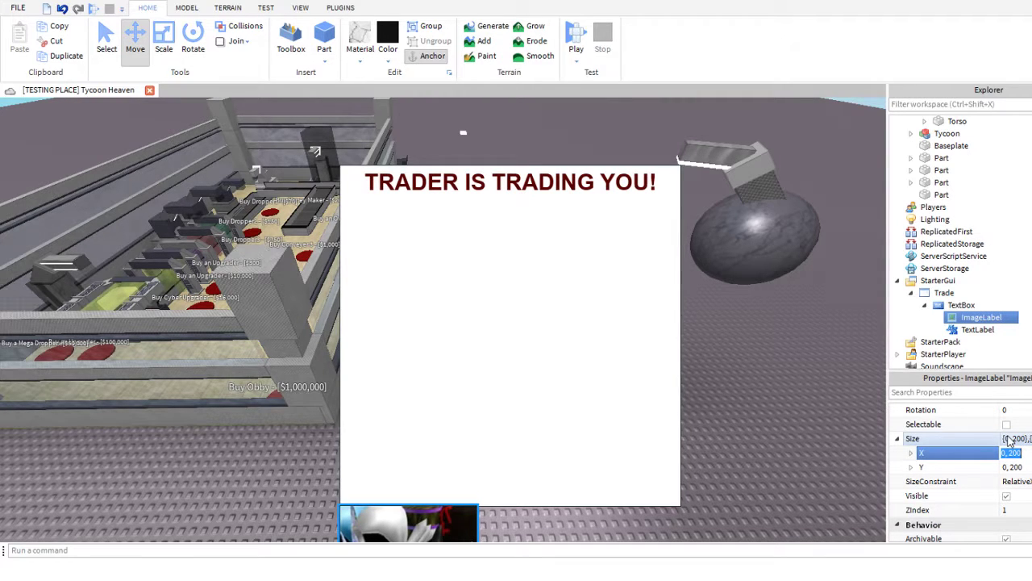
scroll(1018, 458, down, 2)
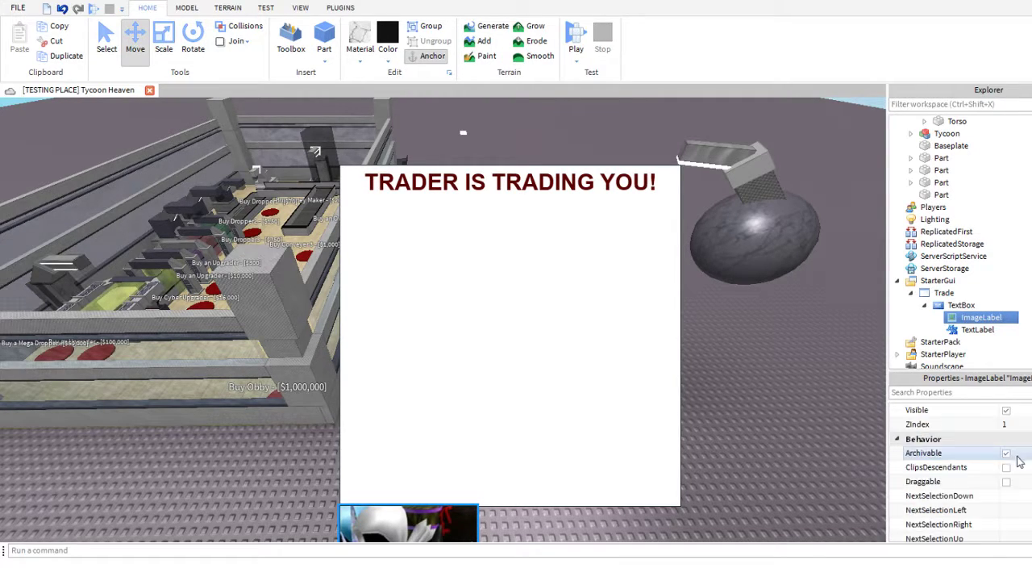
scroll(1017, 458, up, 2)
click(1028, 425)
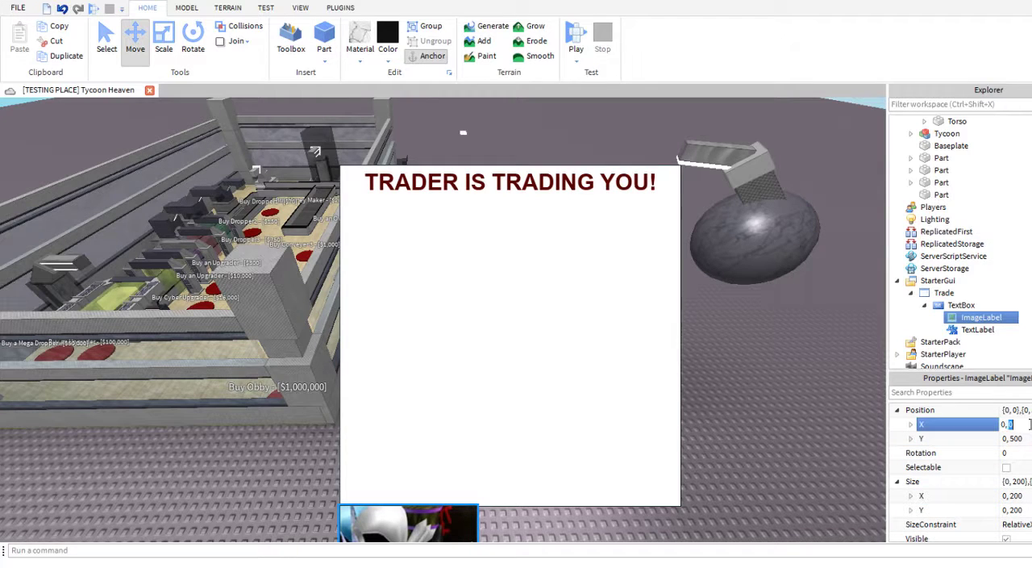
text(500)
key(Return)
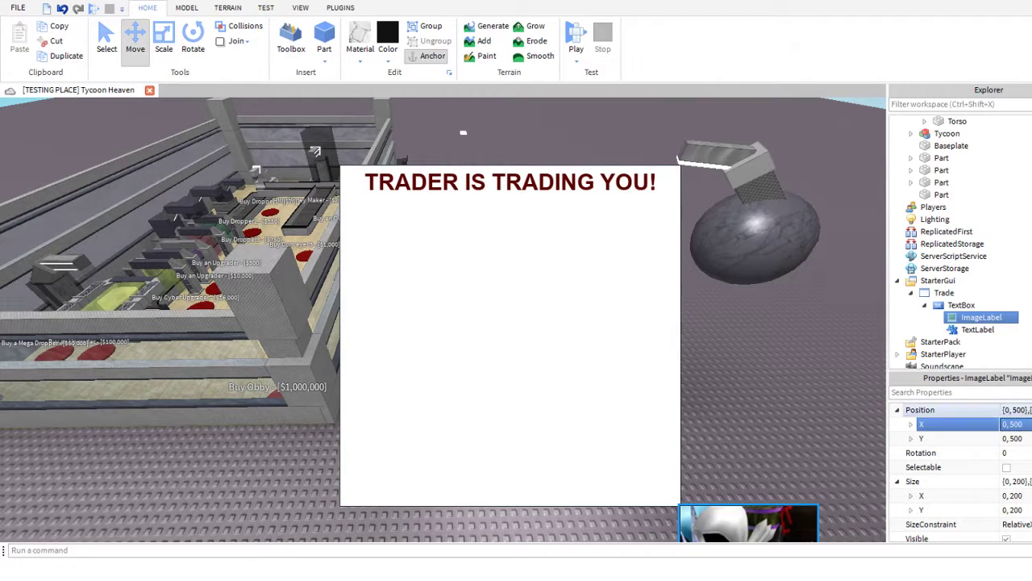
- Set the ImageLabel's Position Y offset to 100
double_click(1017, 439)
key(BackSpace)
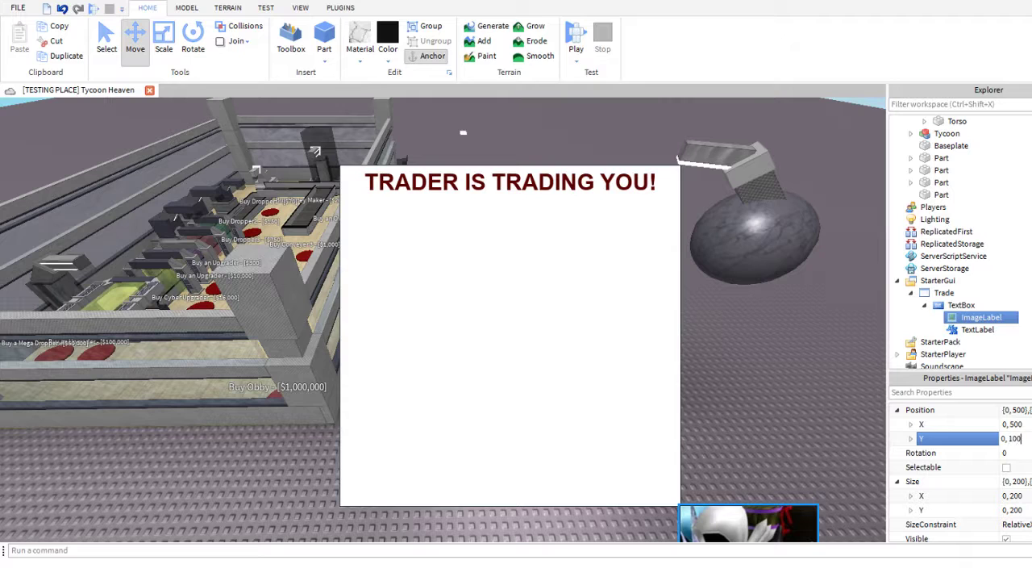
text(100)
key(Return)
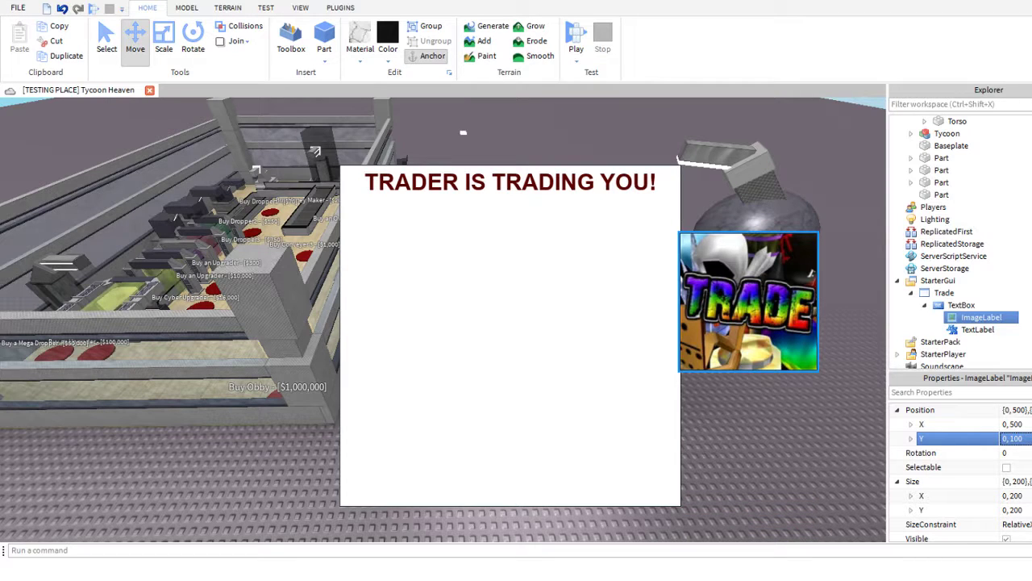
- Try Position X offsets of 300, 200 and 100 for the ImageLabel inside the white TextBox
double_click(1019, 425)
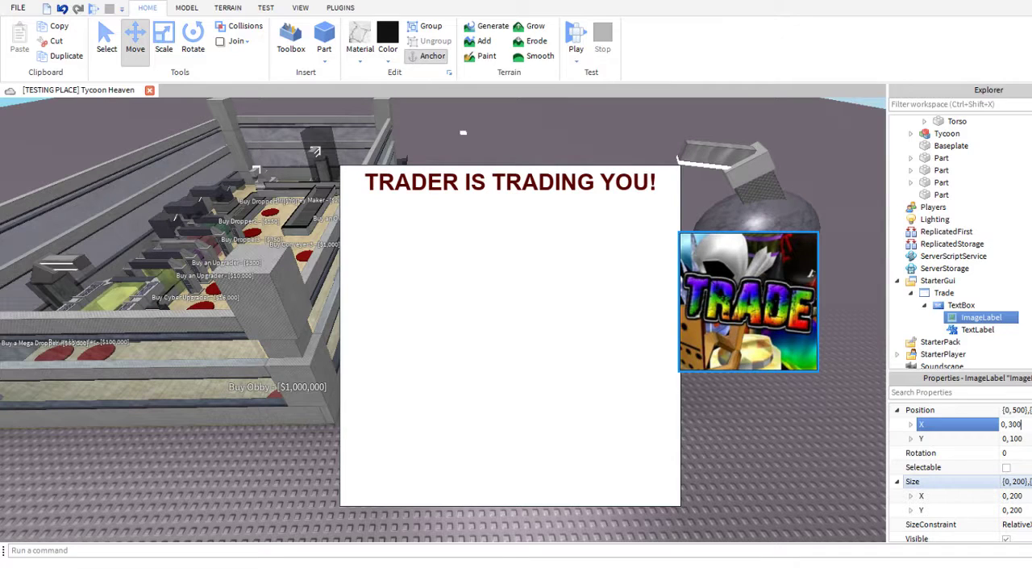
key(Return)
double_click(1018, 424)
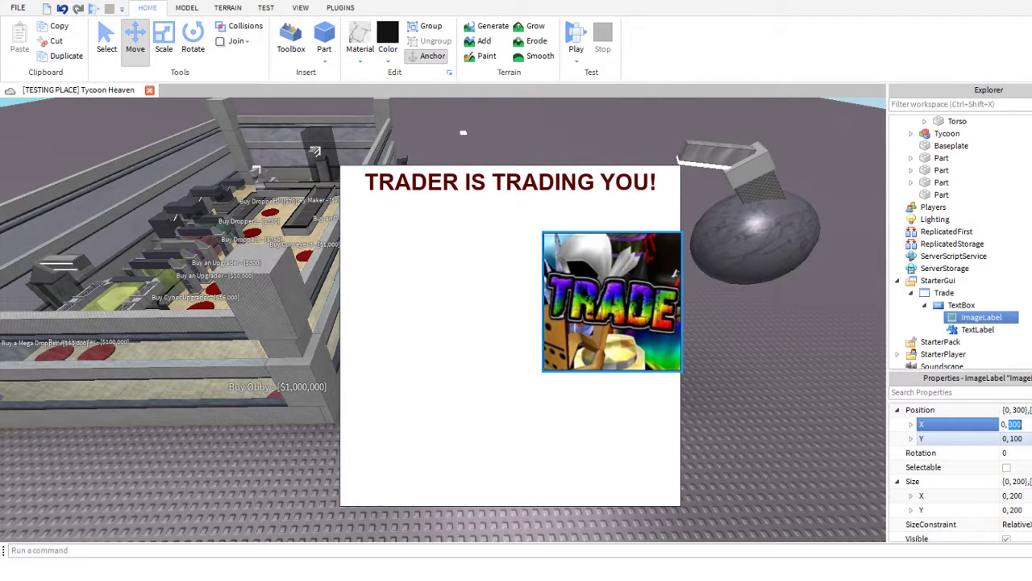
text(200)
key(Return)
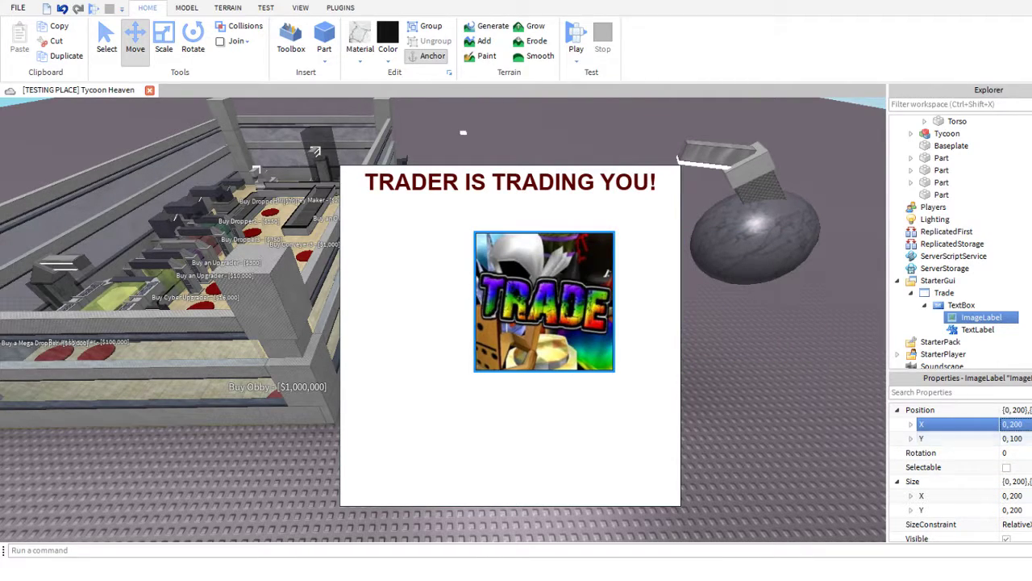
text(100)
key(Return)
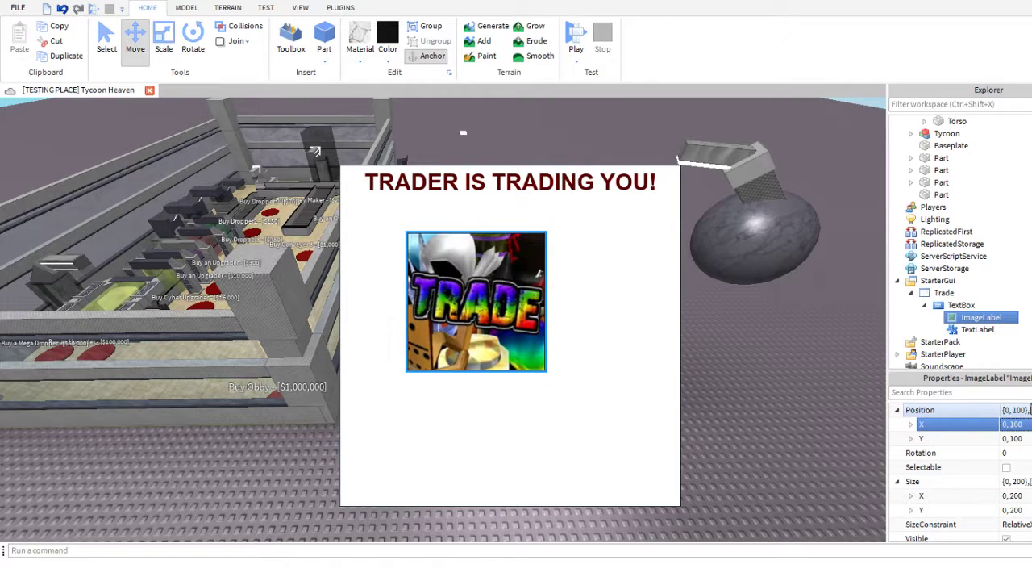
- Set the ImageLabel's Position X offset to 150 to centre the trade image horizontally in the TextBox
double_click(1026, 420)
text(1)
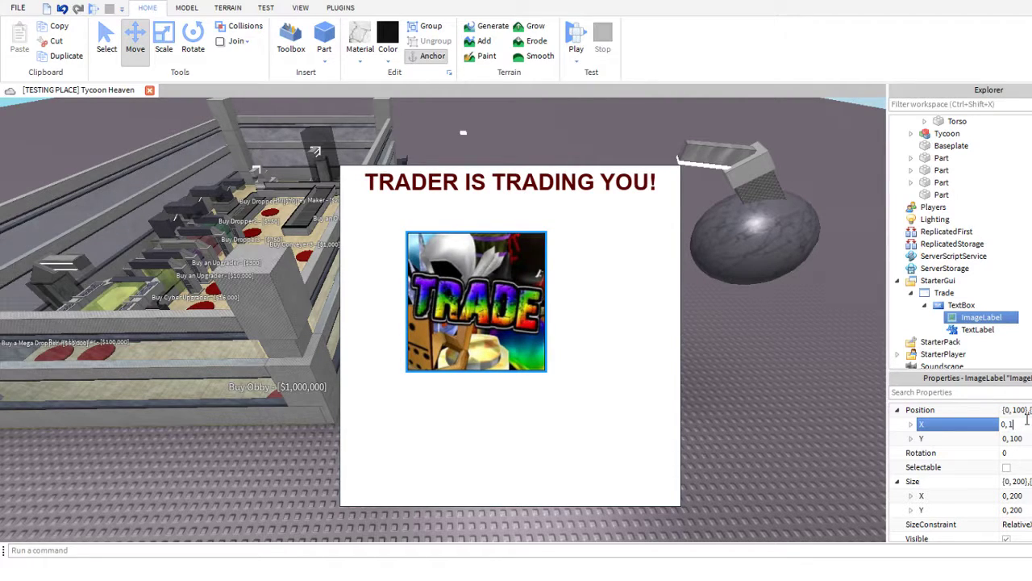
text(50)
key(Return)
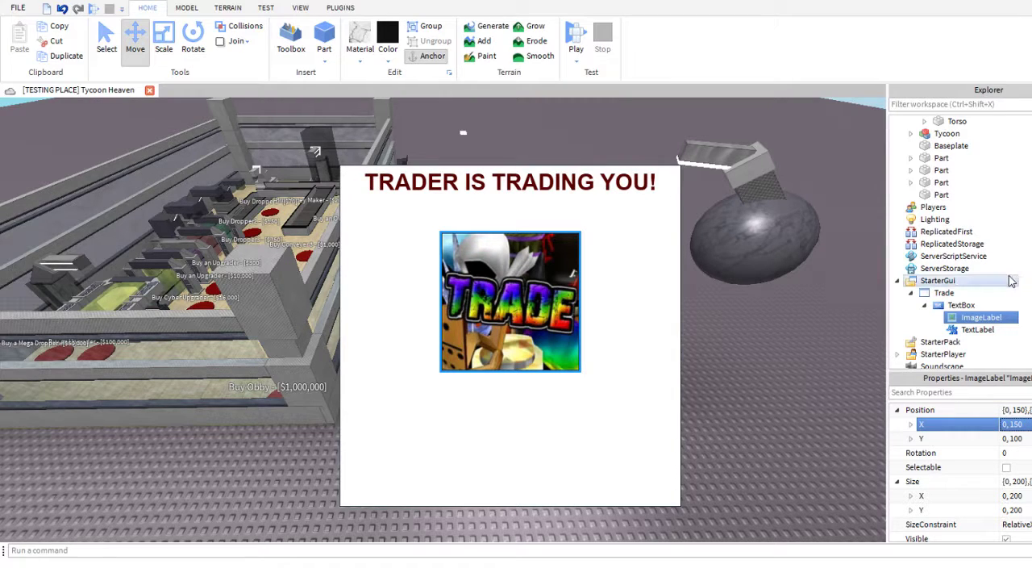
- Try Position Y offsets of 80 and 50 for the ImageLabel to raise the trade image towards the title
double_click(1014, 425)
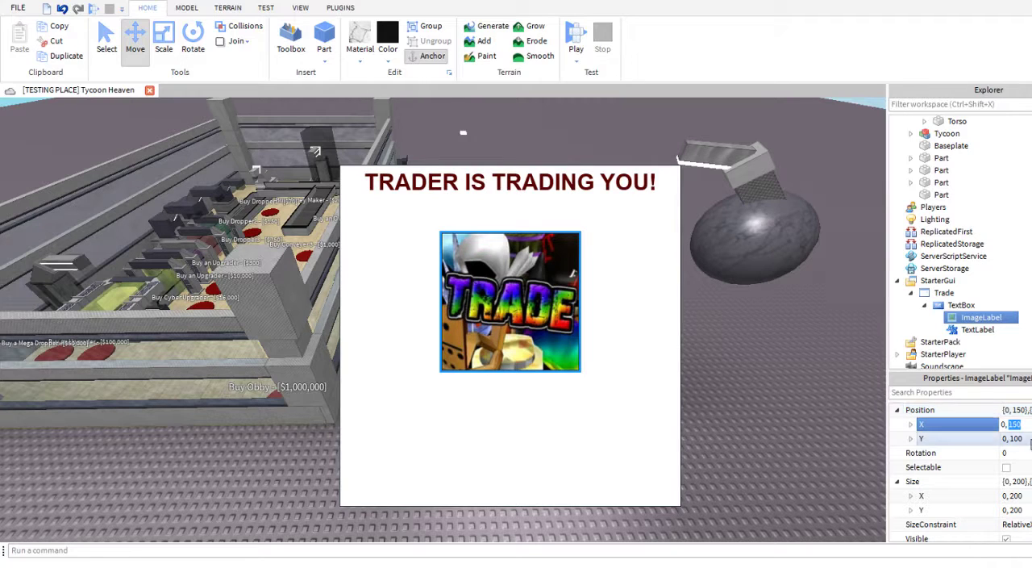
double_click(1025, 440)
key(BackSpace)
text(80)
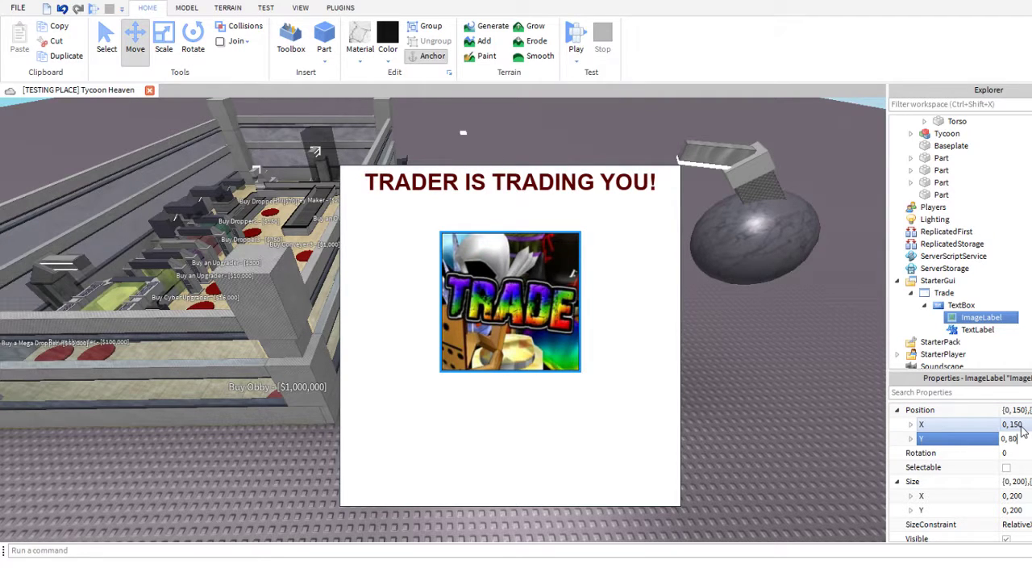
key(Return)
double_click(1014, 438)
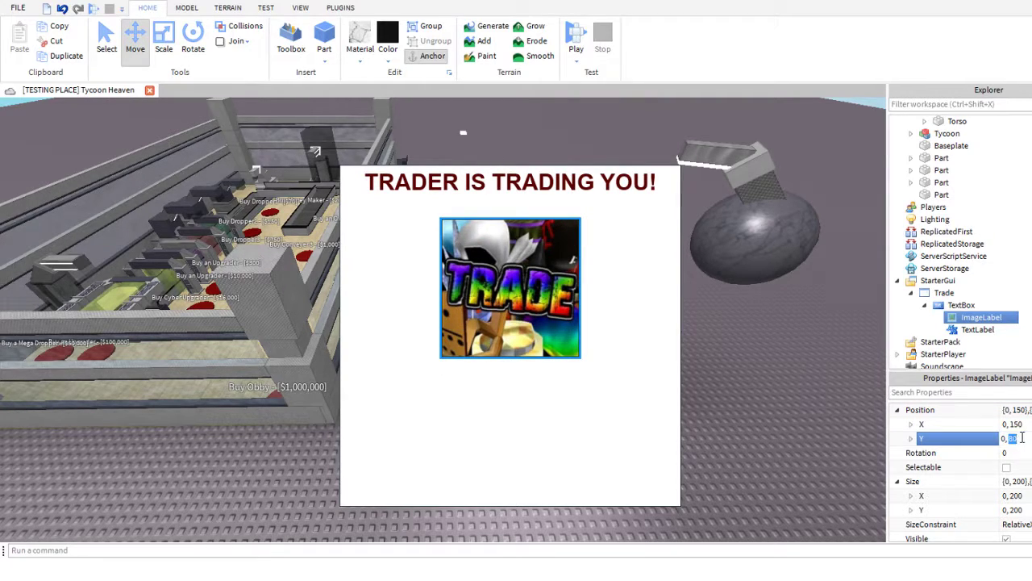
text(50)
key(Return)
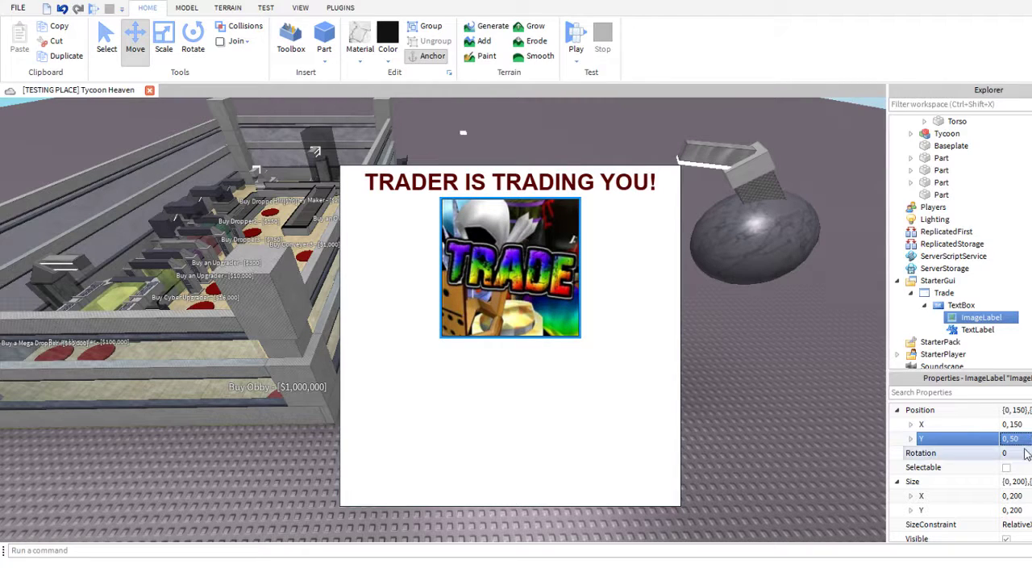
- Set the ImageLabel's Position Y offset to 40 to place the trade image directly under the title
double_click(1016, 438)
key(BackSpace)
text(40)
key(Return)
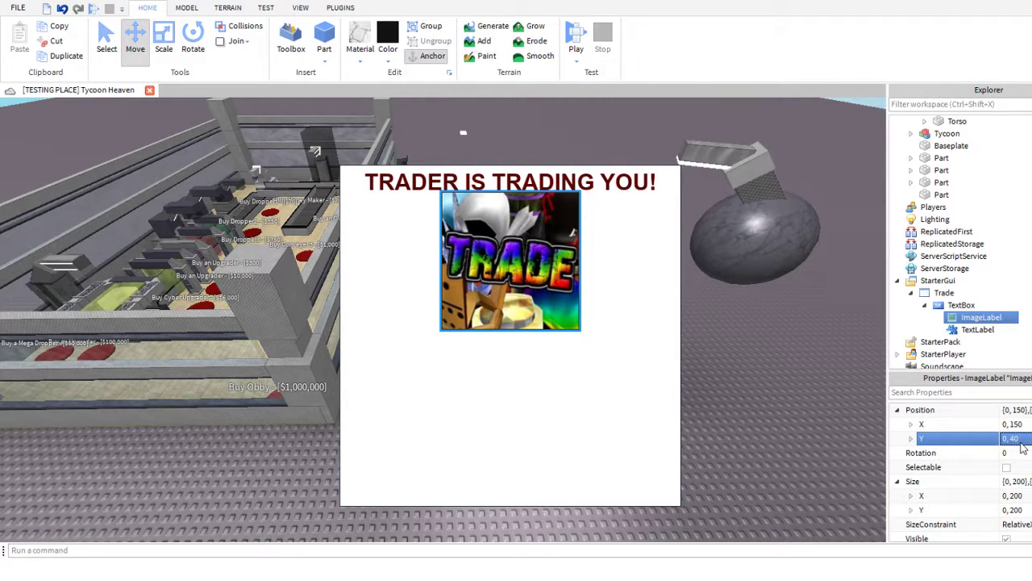
- Change the BackgroundColor3 of the Trade GUI's TextBox from white to a vivid blue-violet
click(800, 317)
right_drag(800, 317, 800, 317)
click(952, 306)
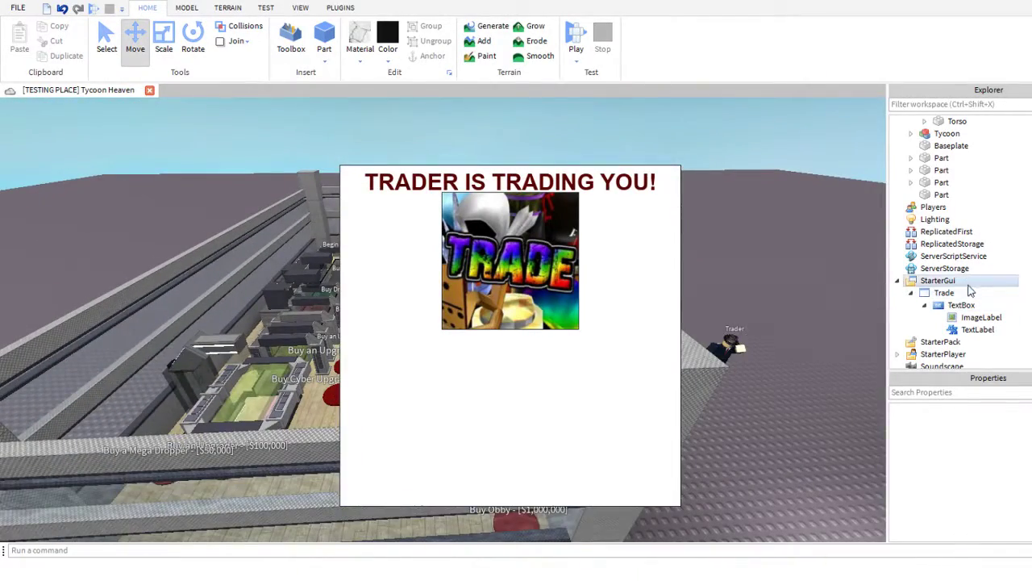
click(992, 305)
click(939, 495)
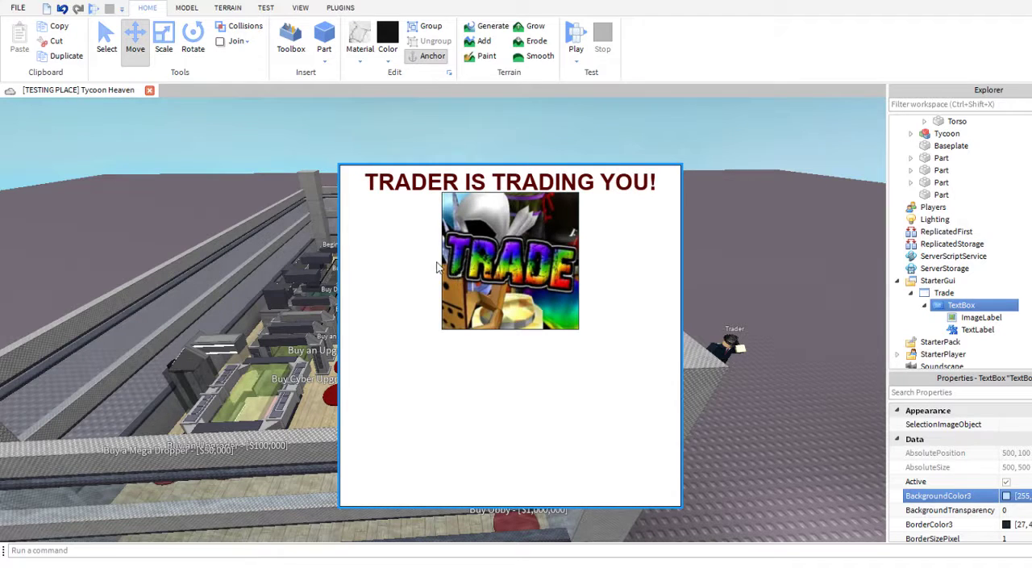
click(402, 284)
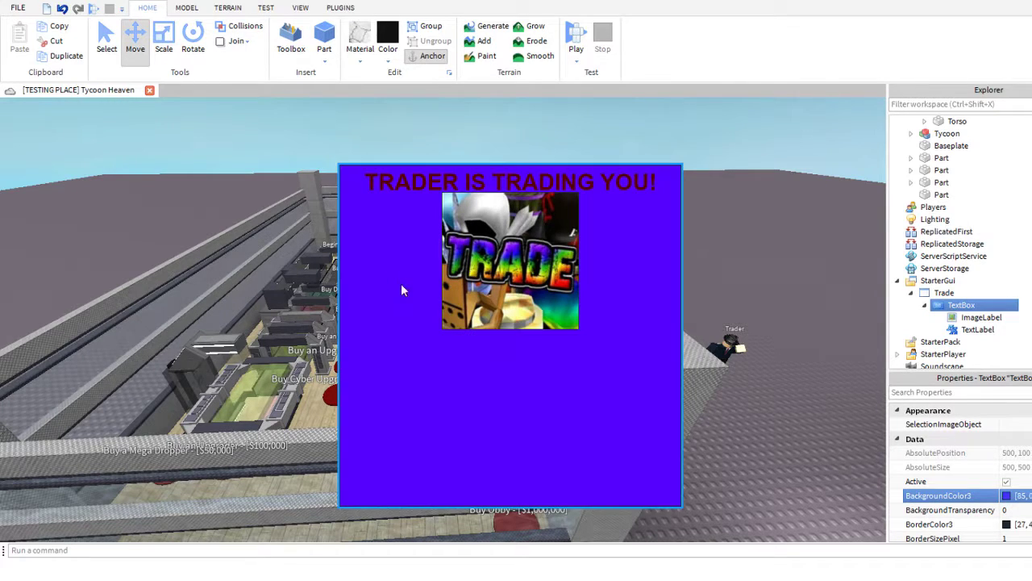
- Change the trade TextBox's background colour to light blue
click(620, 397)
click(471, 278)
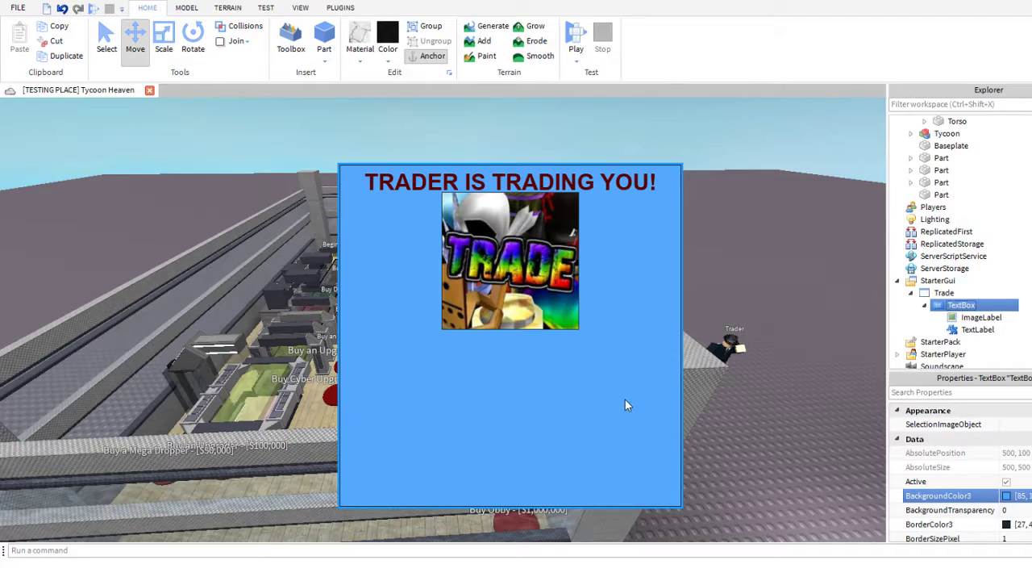
right_drag(856, 327, 859, 326)
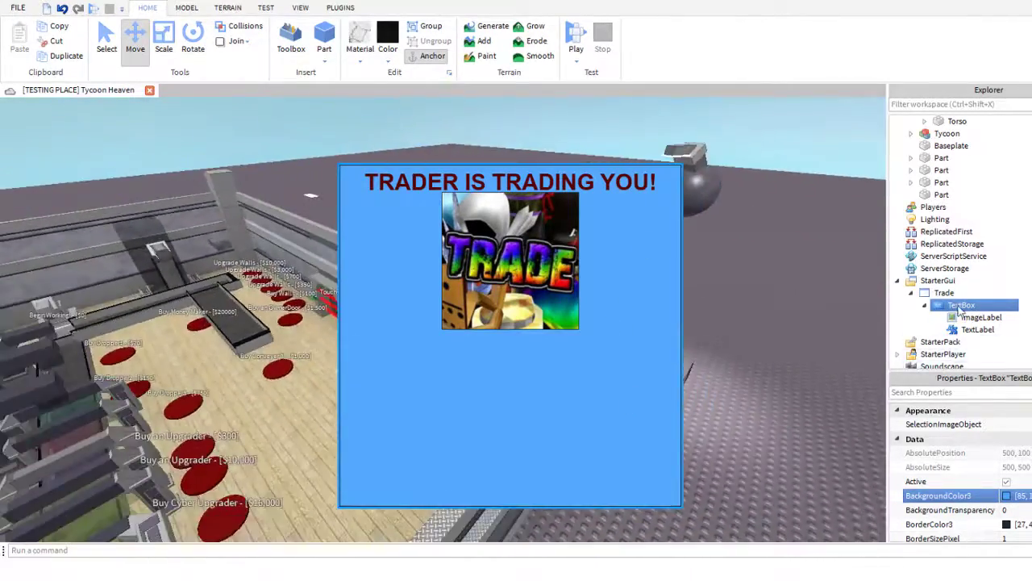
- Insert a new TextLabel inside the trade TextBox
click(956, 296)
click(964, 305)
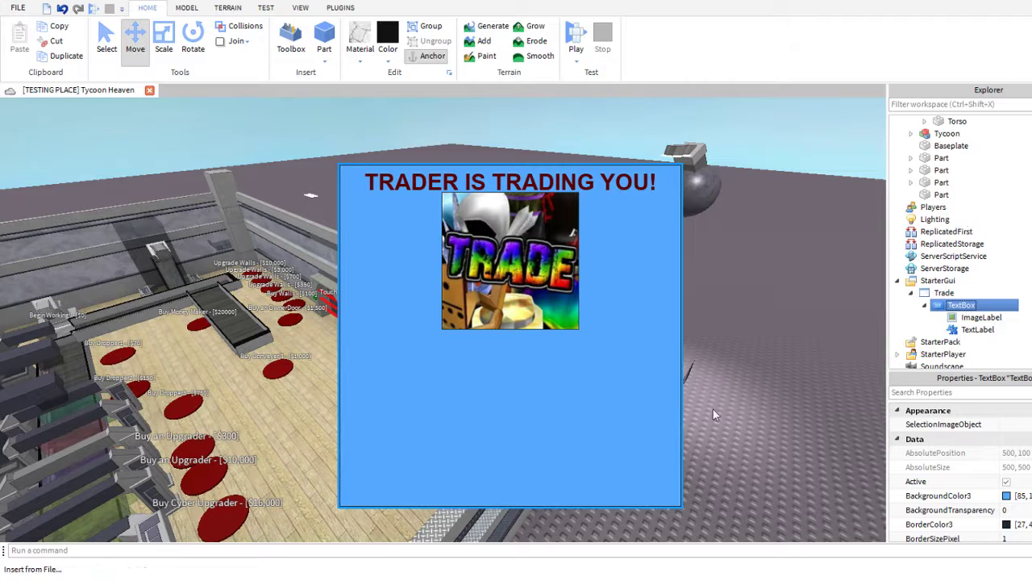
click(719, 569)
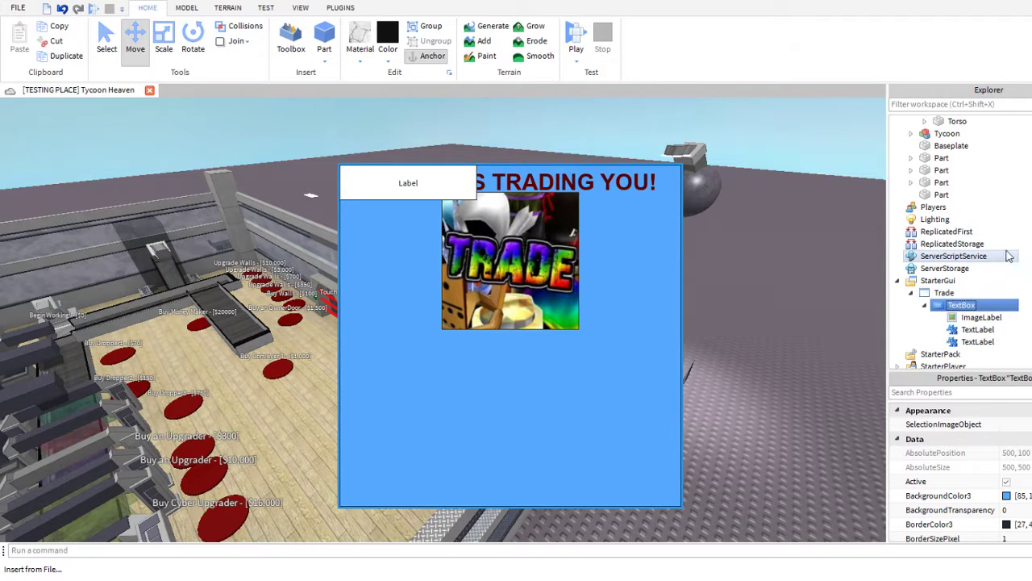
- Rename the label showing the trading headline as TraderIsTradingYou
click(980, 330)
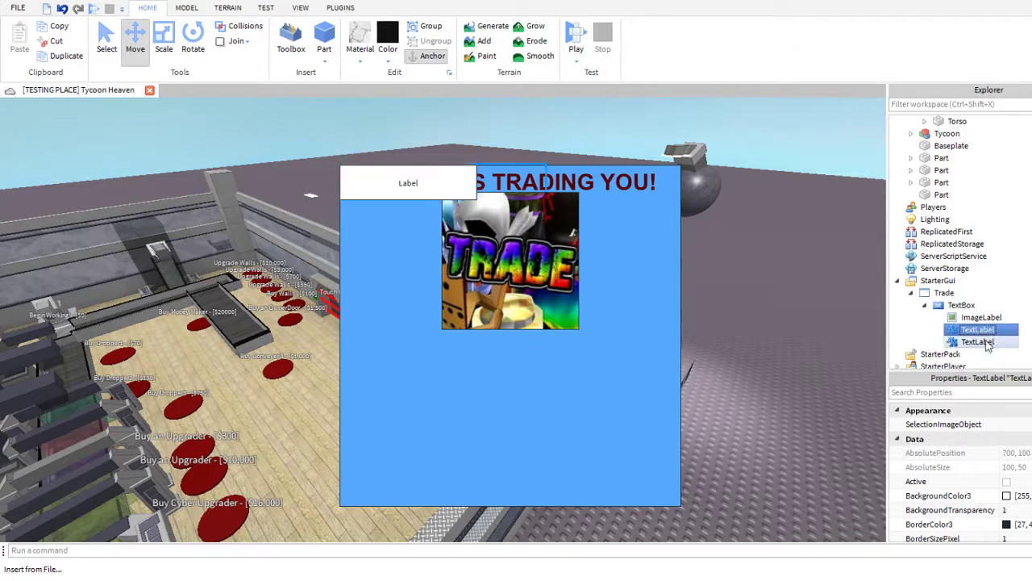
scroll(1026, 482, down, 5)
scroll(1025, 483, up, 2)
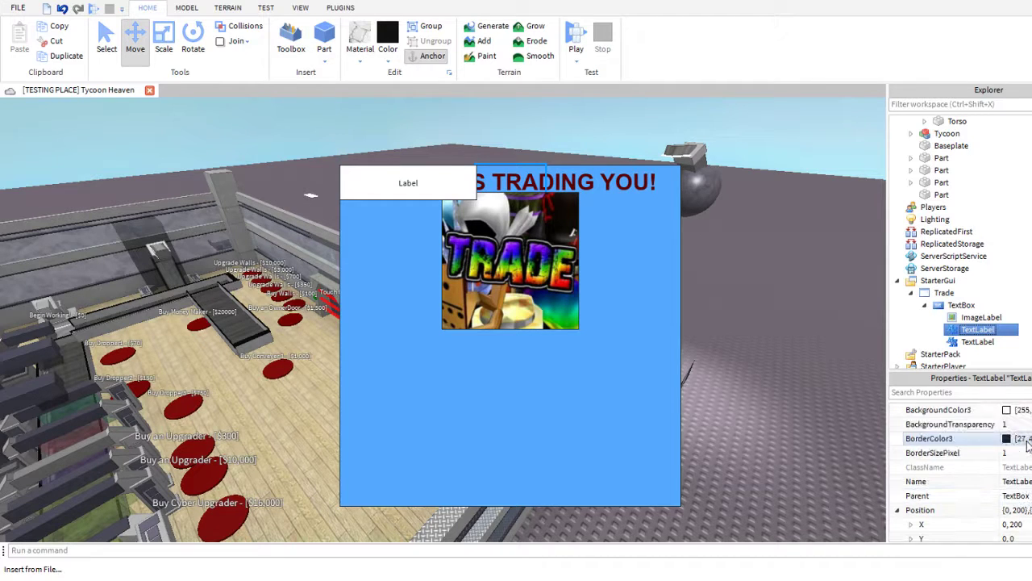
click(1016, 481)
text(Tr)
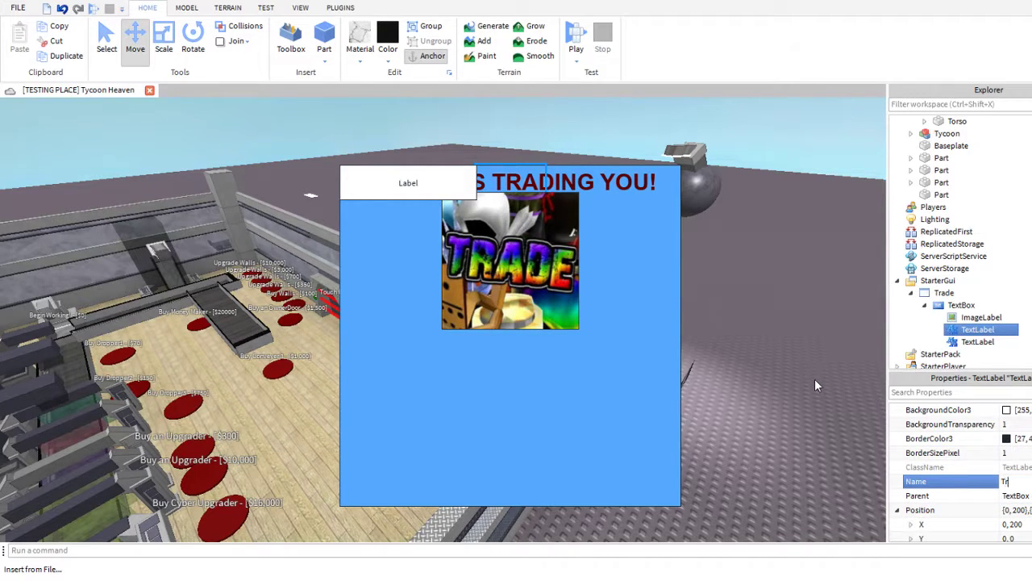
text(aderIsT)
key(Return)
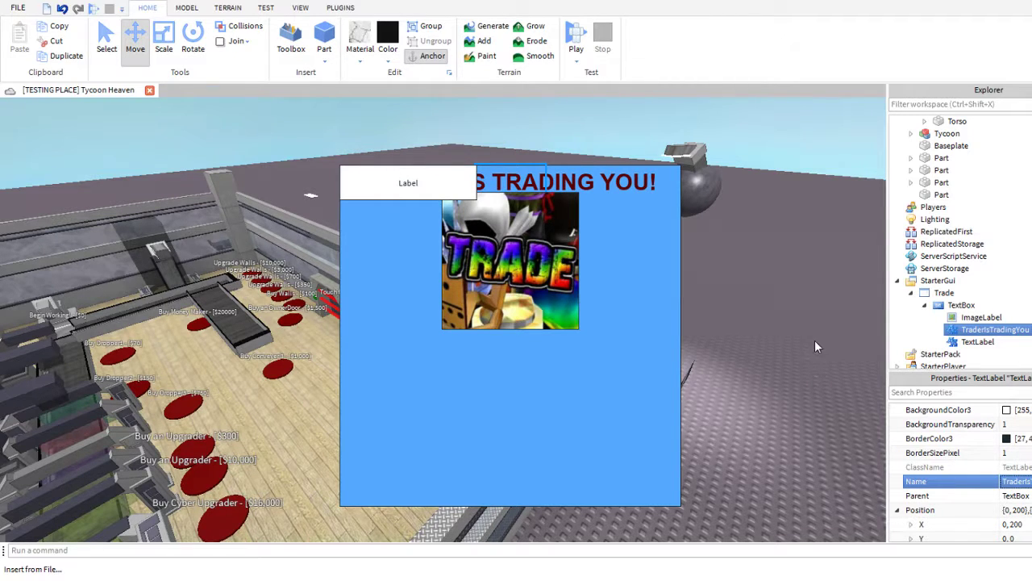
- Rename the trade picture's ImageLabel as TRADE
click(967, 318)
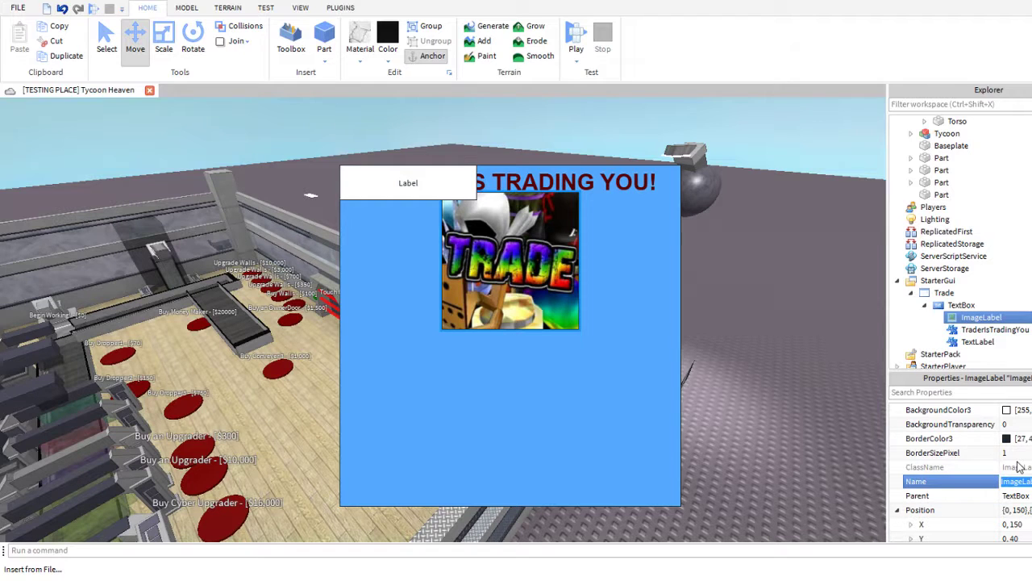
text(TRADE)
key(Return)
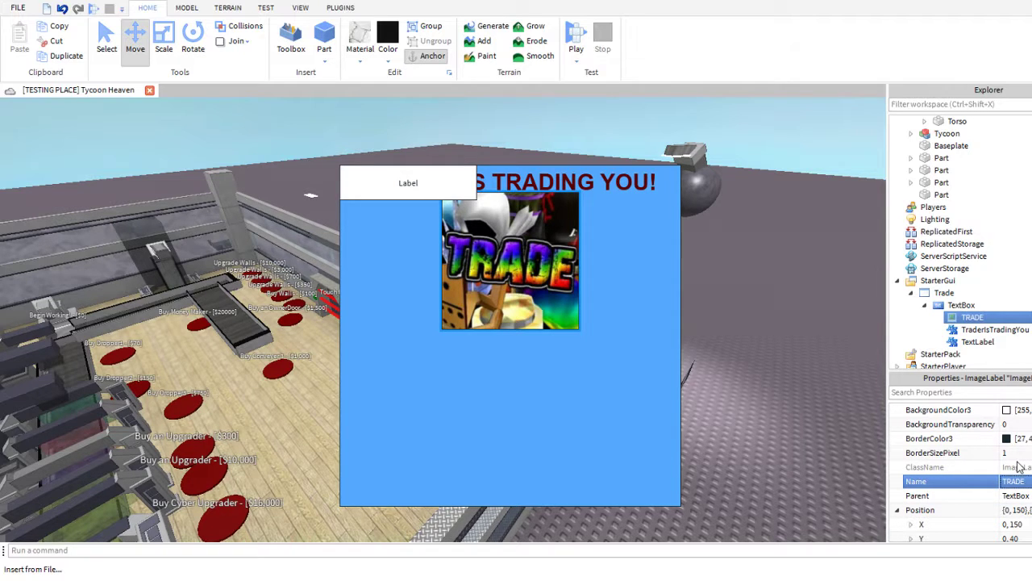
- Rename the newly added TextLabel as HE OFFERS
click(980, 342)
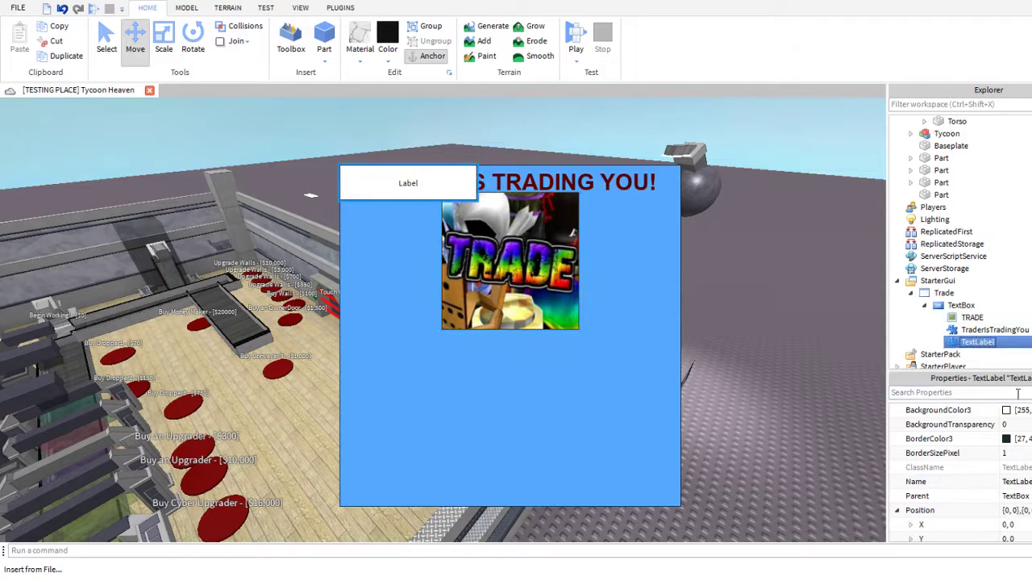
click(1029, 484)
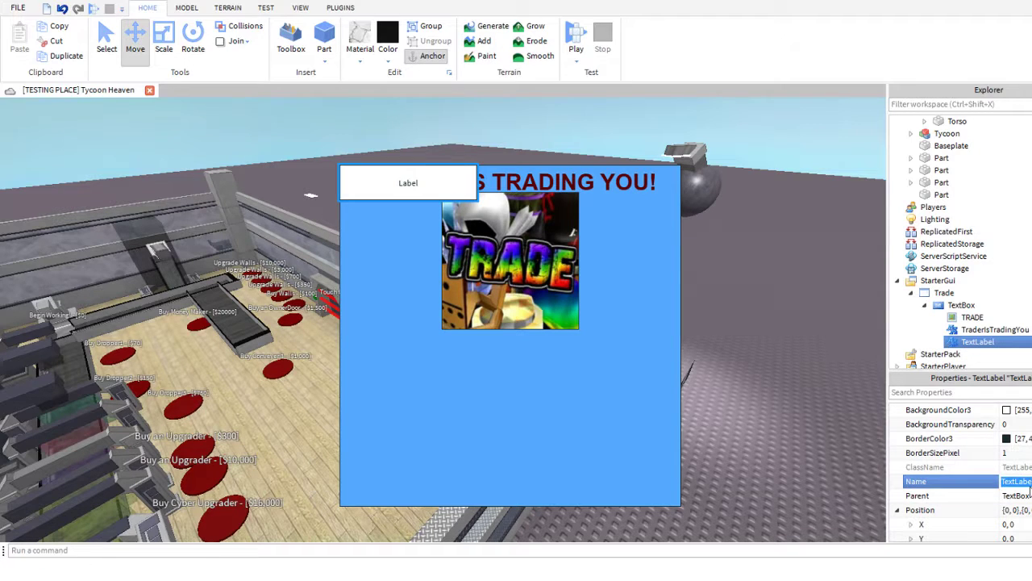
text(HE OFFER)
key(Return)
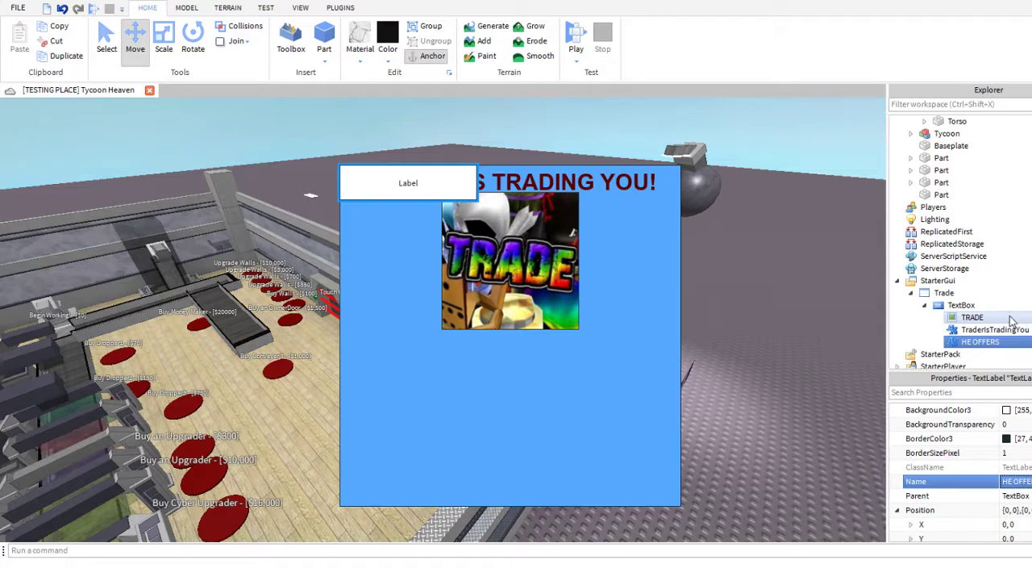
- Clear the HE OFFERS label's default text and set its BackgroundTransparency to 1
click(964, 305)
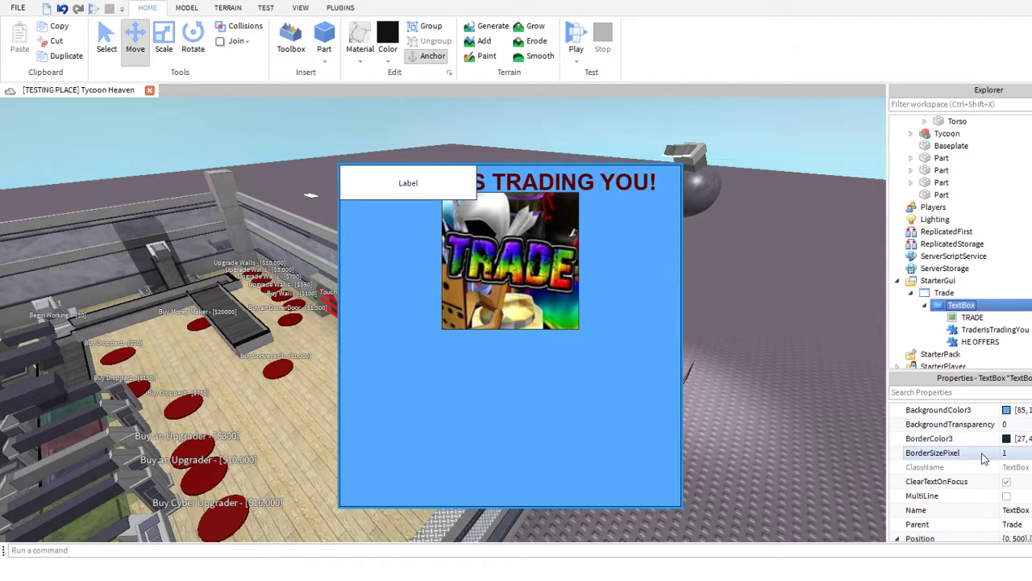
click(980, 341)
scroll(1022, 450, down, 6)
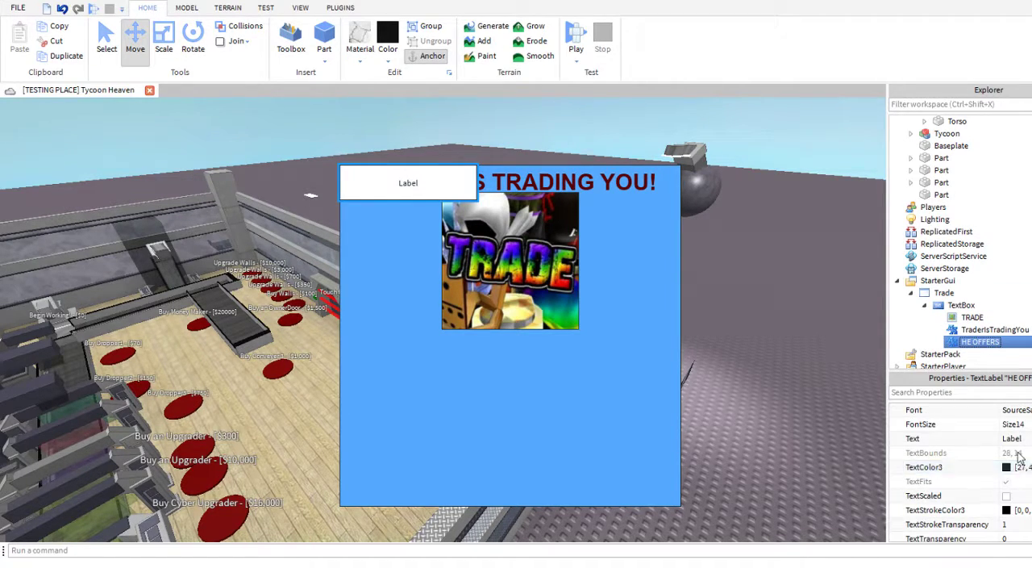
click(1012, 438)
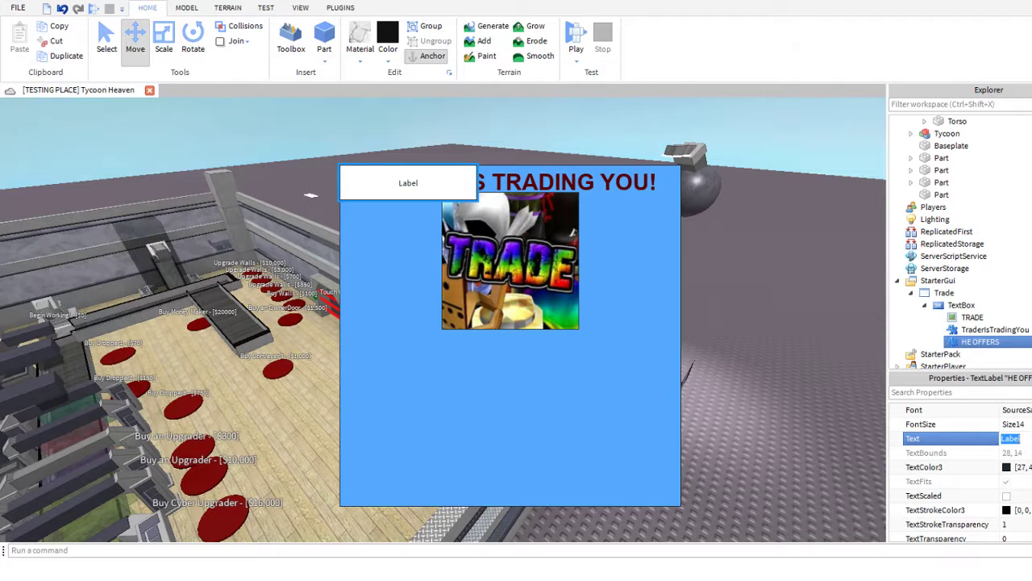
key(BackSpace)
scroll(1012, 474, up, 8)
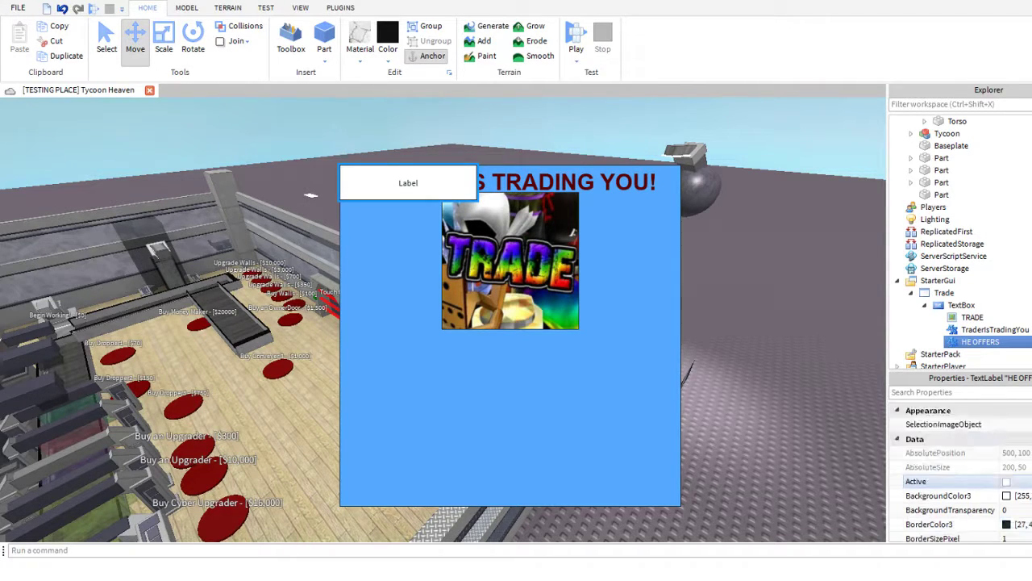
click(1009, 467)
text(1)
key(Return)
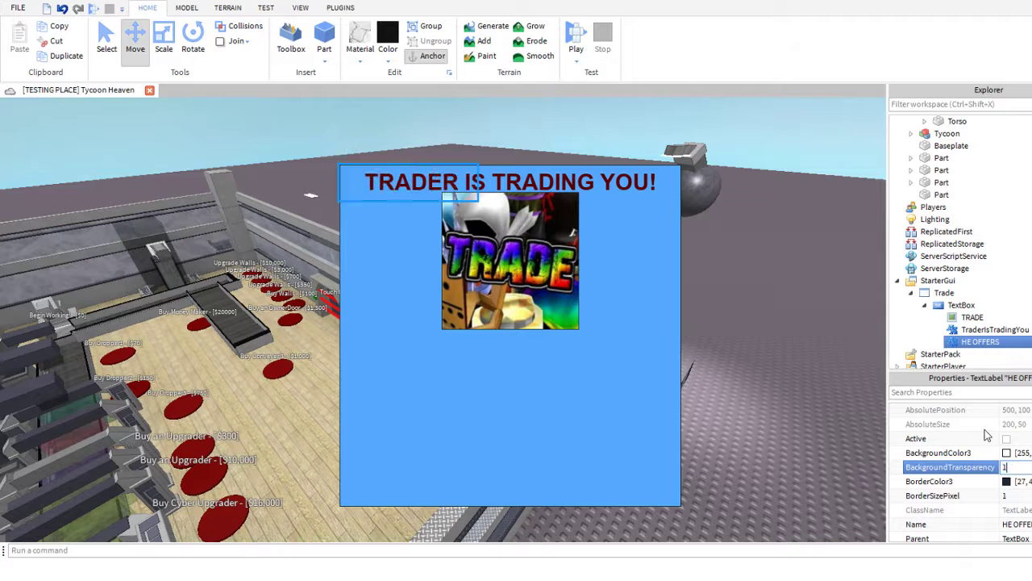
- Fill in the HE OFFERS label's text with an offer beginning "He offers, Dropp"
scroll(1011, 481, down, 8)
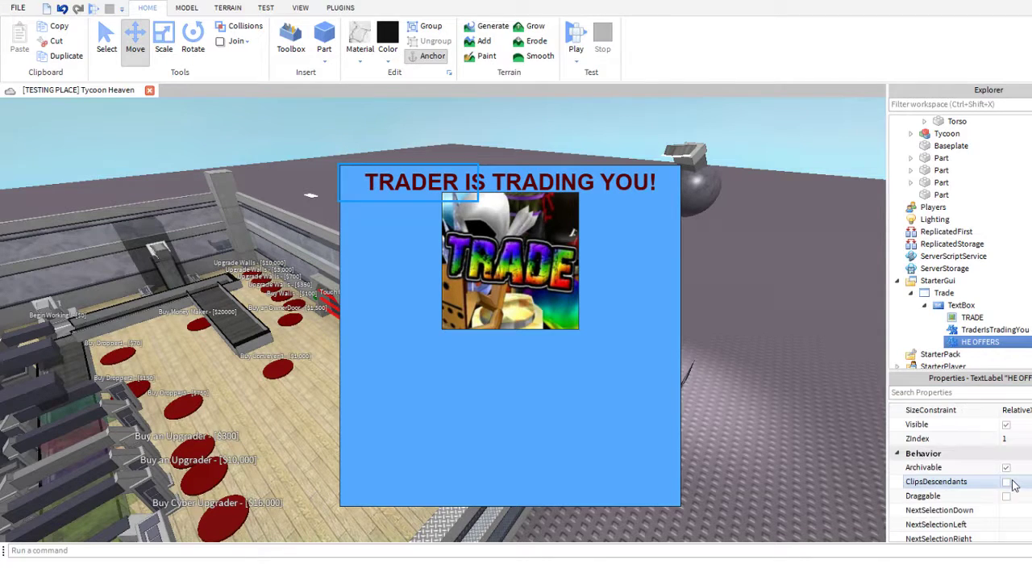
click(1018, 482)
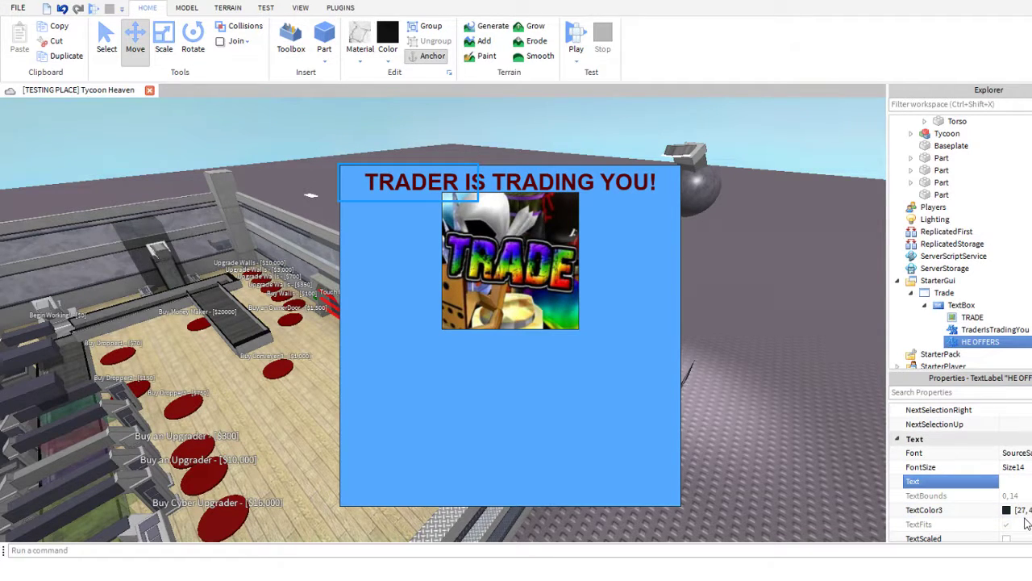
text(He of)
key(Return)
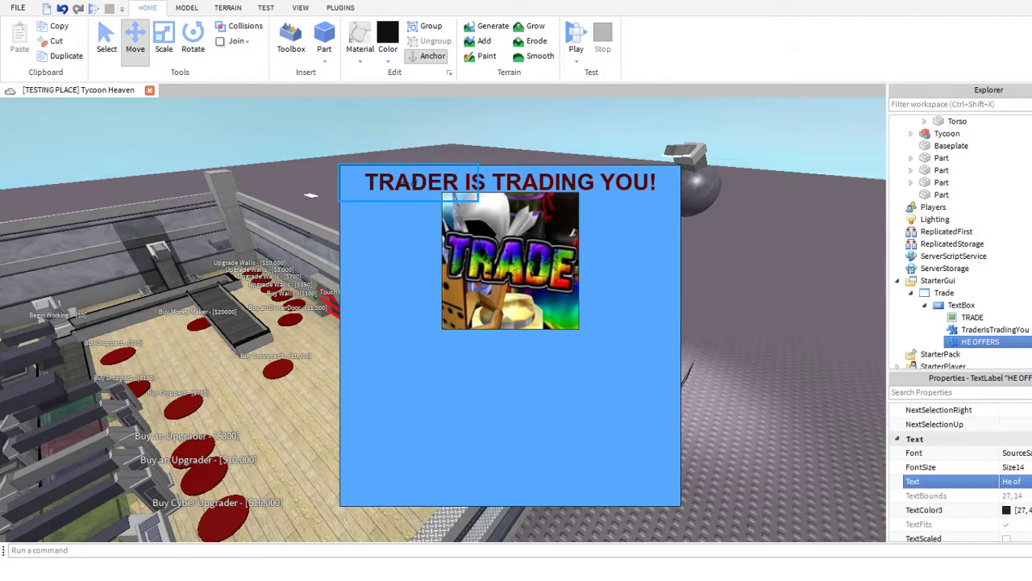
click(987, 484)
text(fers)
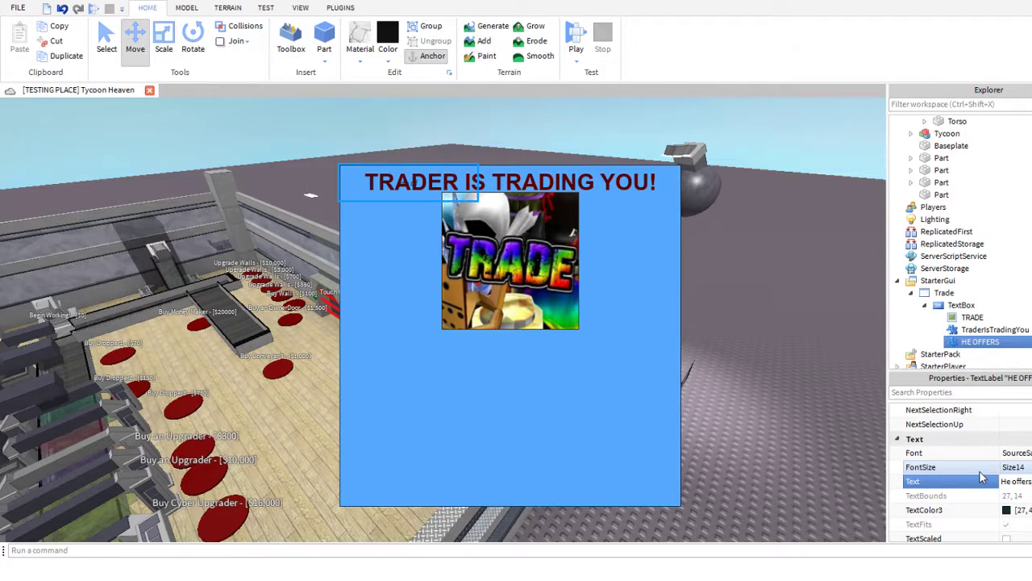
text(, Dropp)
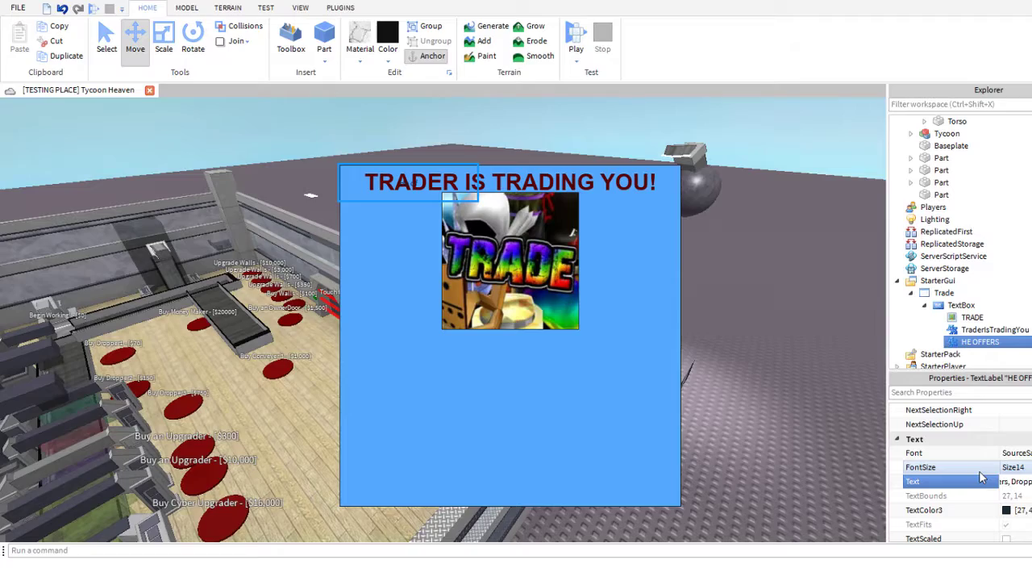
key(Return)
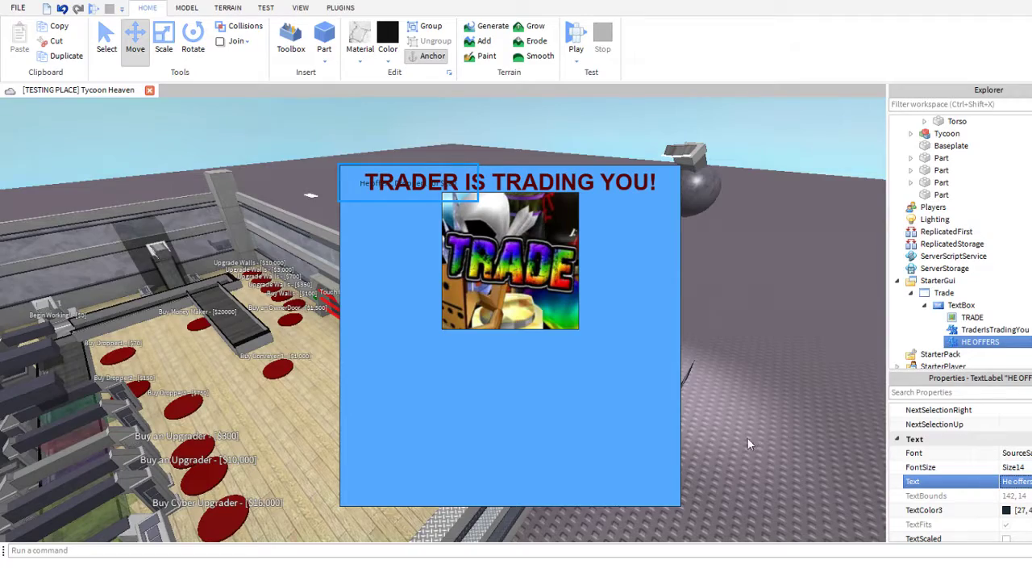
- Hide the trade TextBox by turning off its Visible property
right_drag(765, 327, 766, 326)
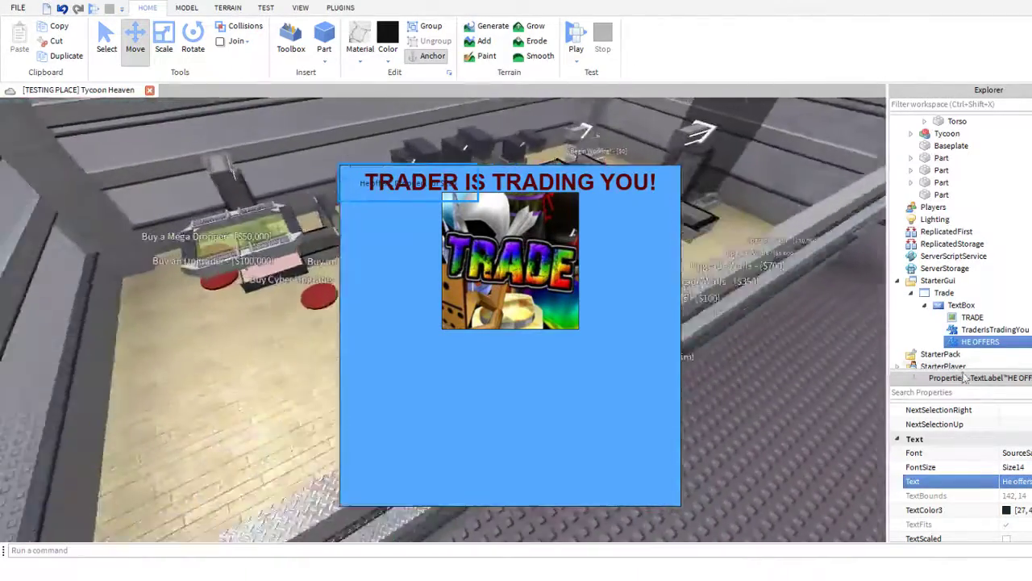
click(961, 305)
scroll(1024, 484, down, 5)
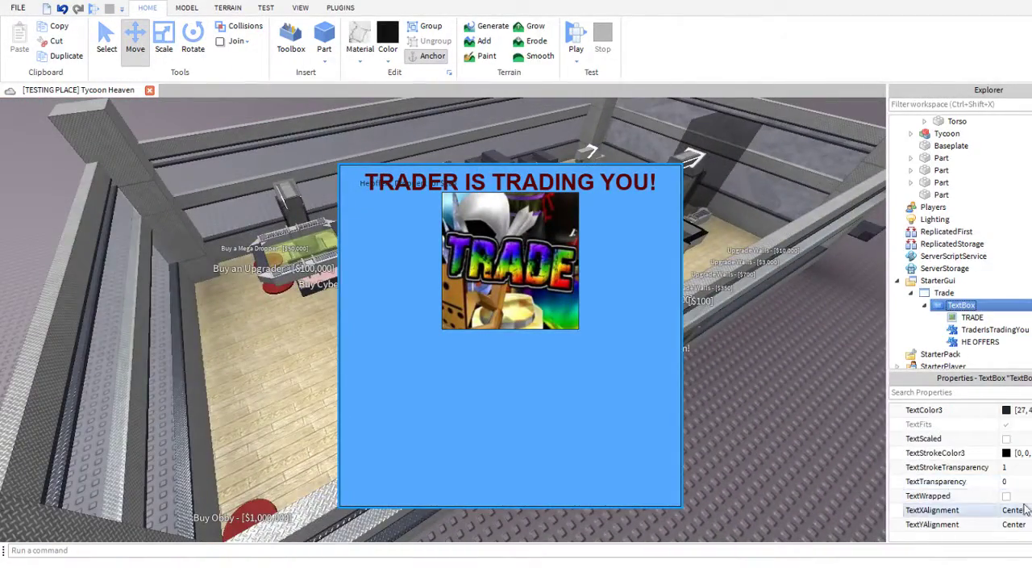
scroll(1008, 488, up, 3)
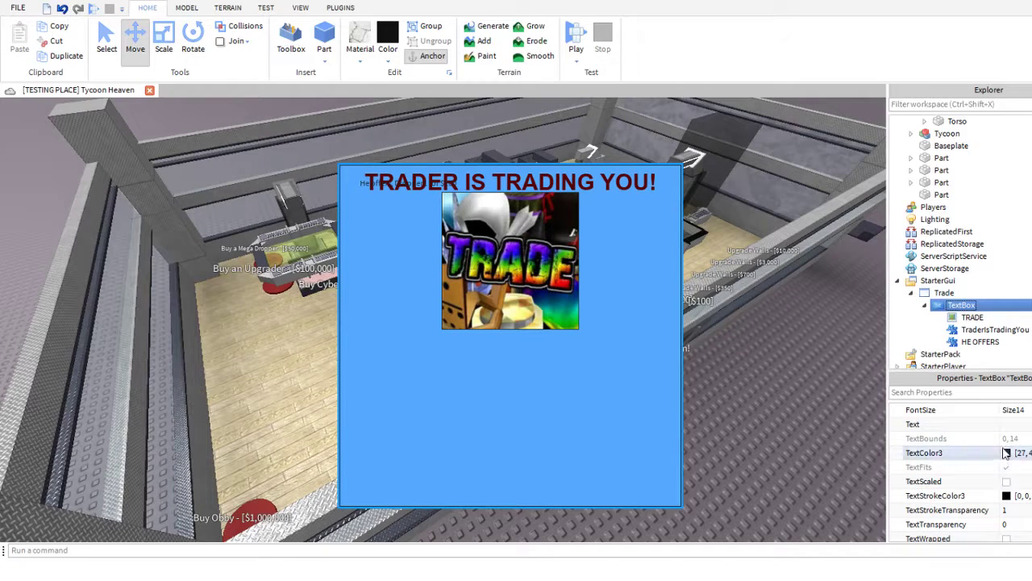
scroll(1010, 484, up, 3)
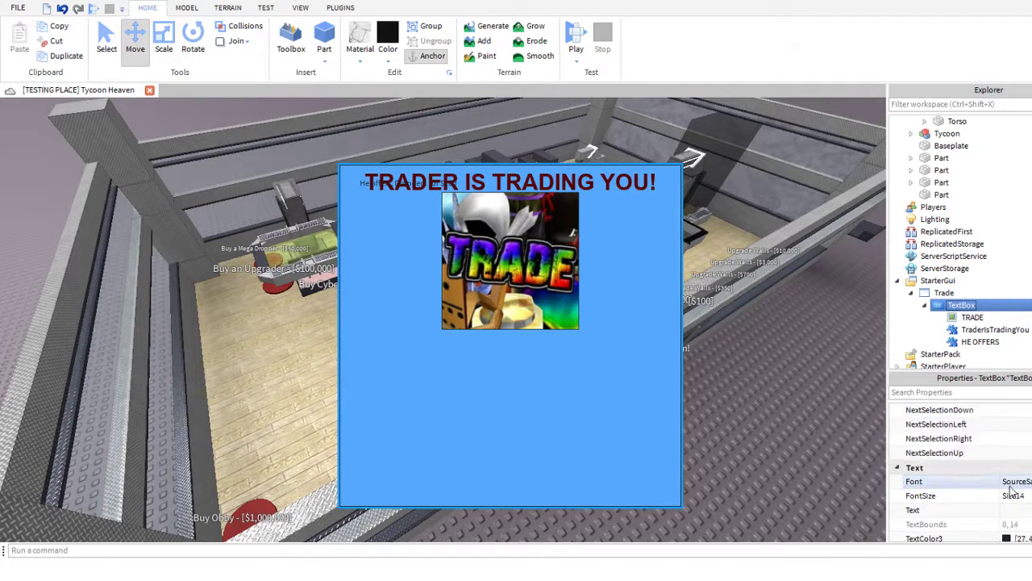
scroll(1012, 484, up, 3)
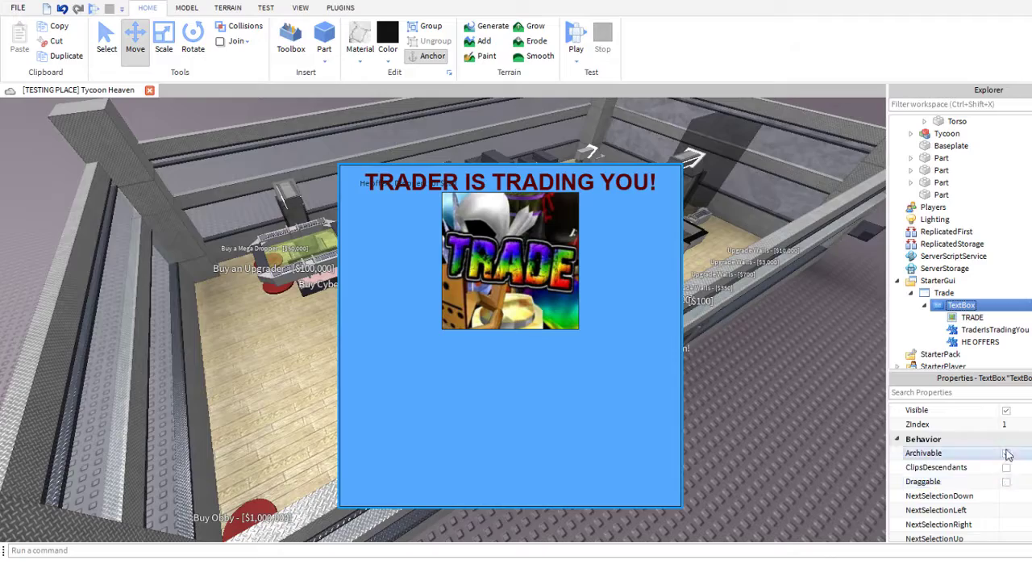
scroll(1008, 454, up, 3)
click(1007, 495)
- Examine the tycoon's droppers and the Buy Dropper1 button up close, then the whole tycoon from a distance
right_drag(767, 414, 750, 394)
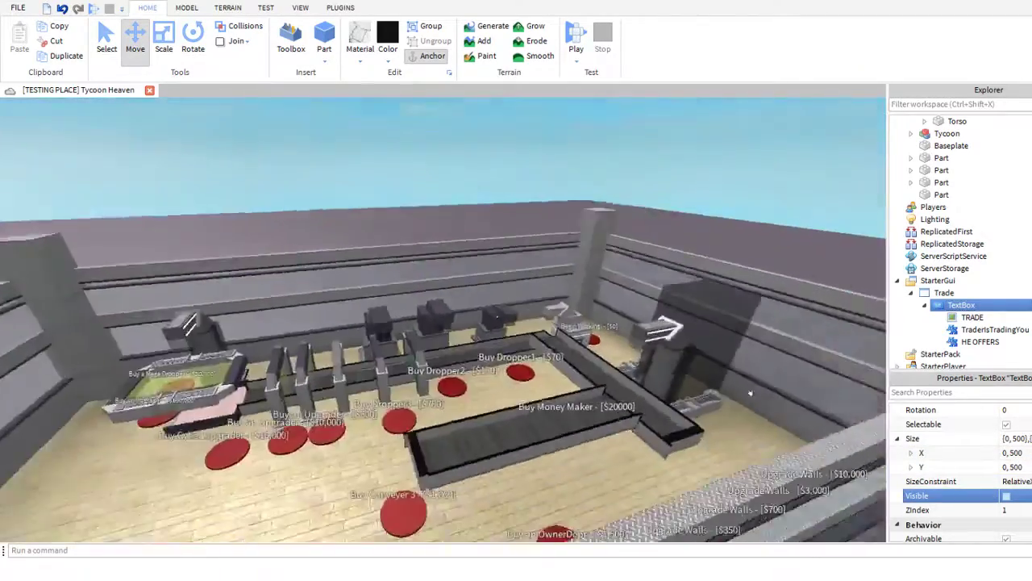
scroll(498, 358, up, 5)
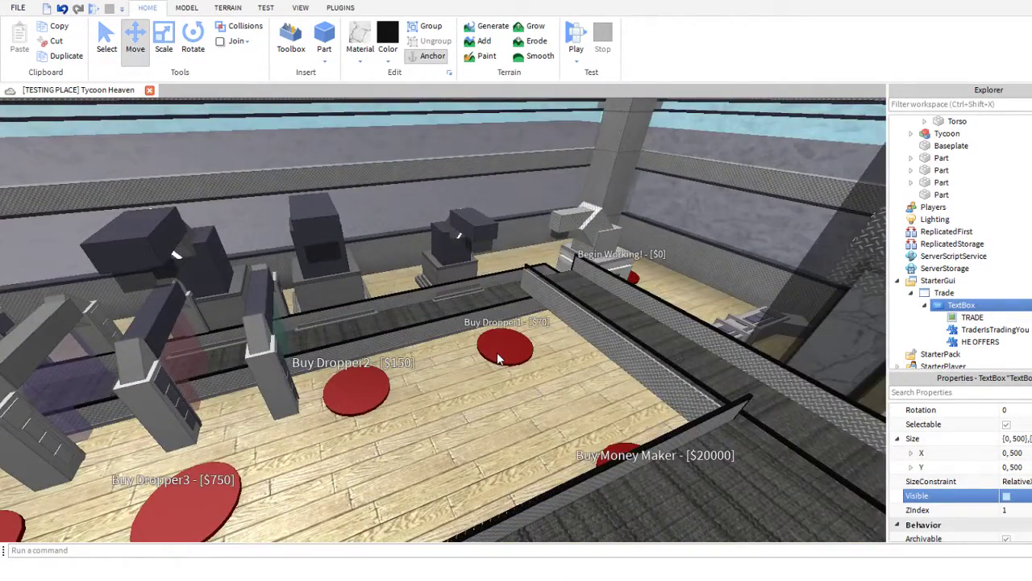
scroll(497, 359, up, 2)
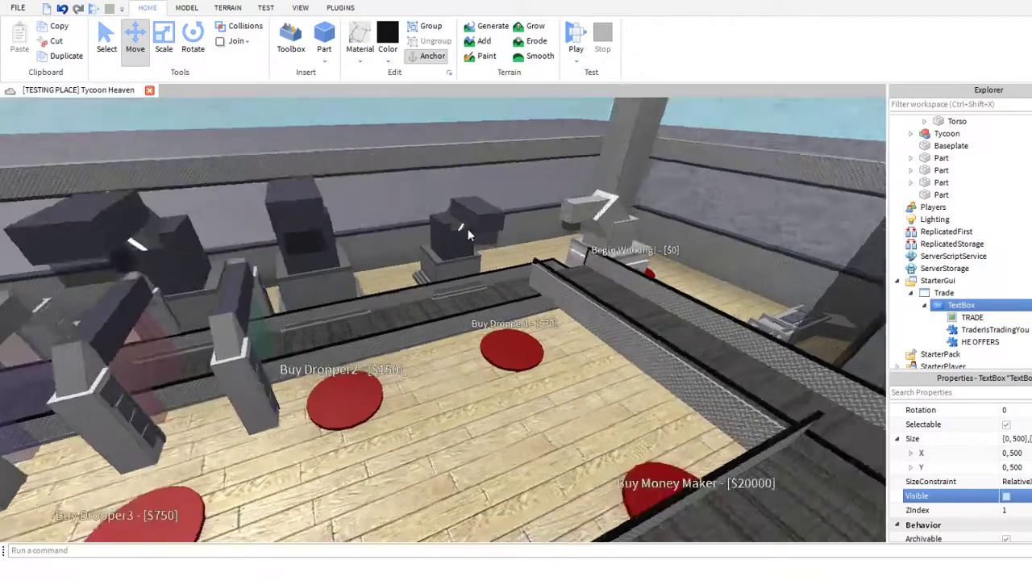
scroll(425, 203, up, 4)
right_drag(425, 203, 425, 203)
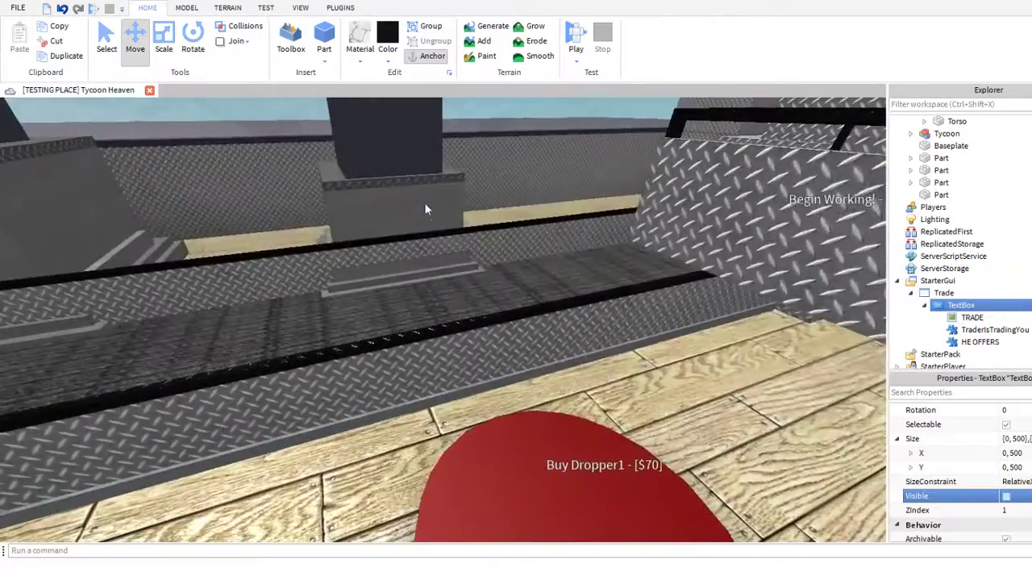
right_drag(540, 401, 540, 401)
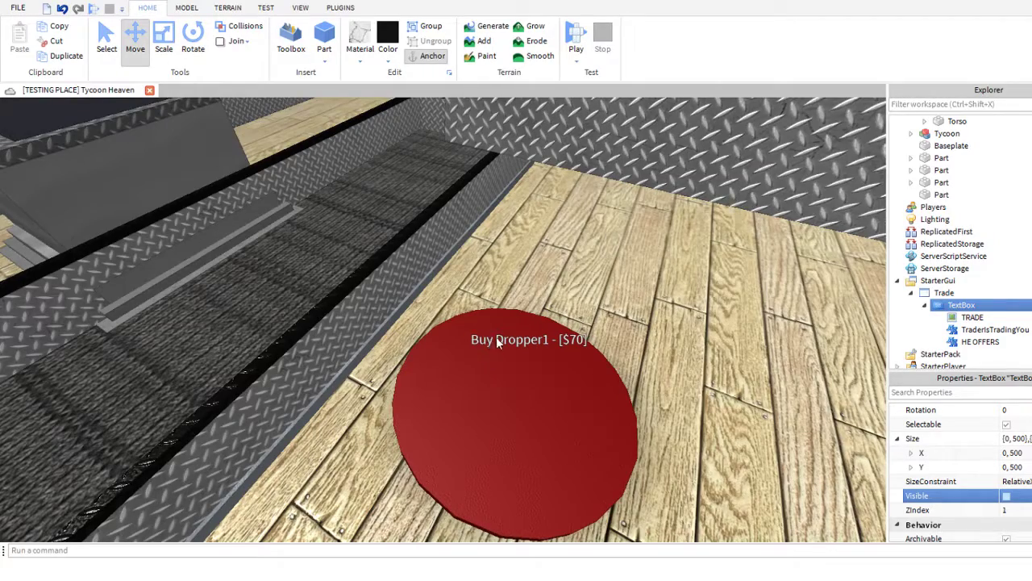
scroll(566, 343, down, 15)
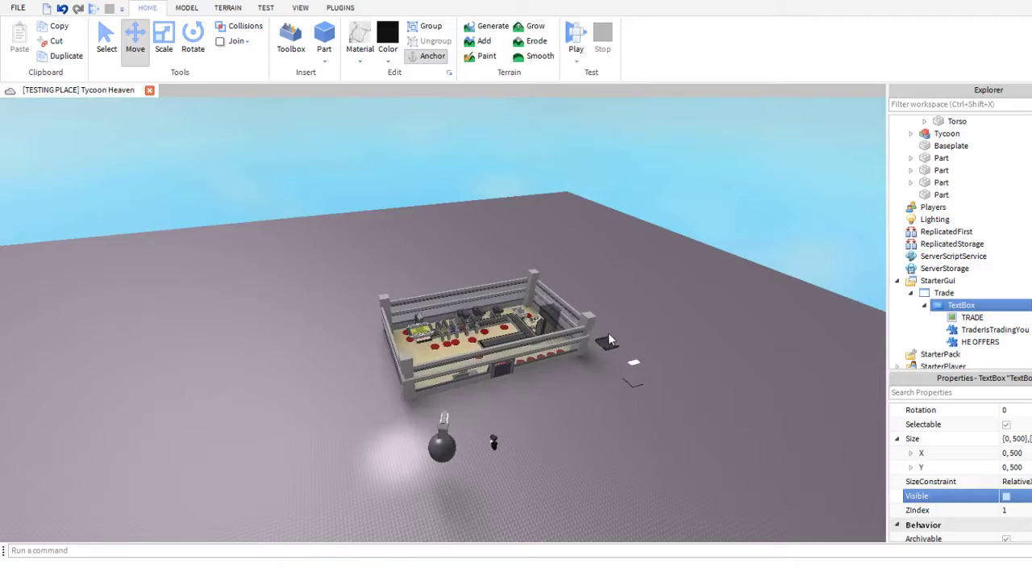
- Examine the tycoon from several distances, including the Buy Obby button up close and the Trader character outside
scroll(610, 332, up, 5)
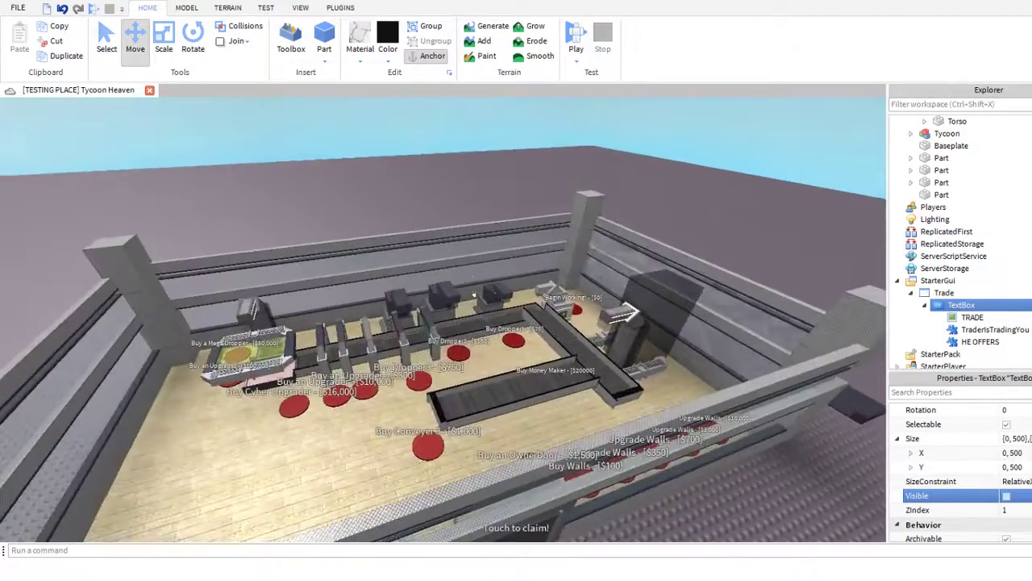
scroll(474, 295, down, 4)
right_drag(474, 295, 488, 303)
scroll(489, 476, up, 4)
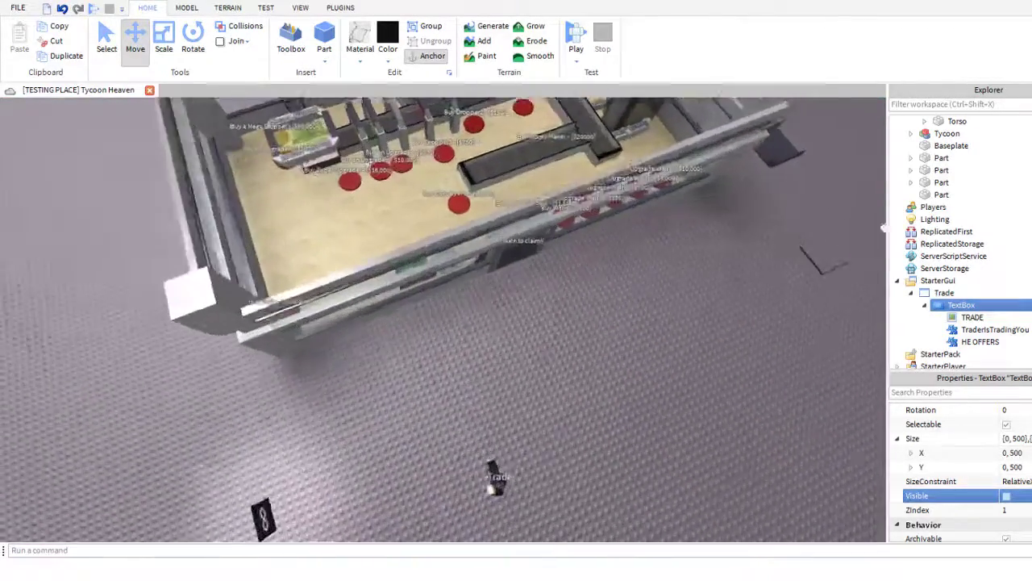
right_drag(488, 487, 441, 133)
scroll(567, 316, up, 4)
right_drag(544, 270, 403, 327)
scroll(405, 327, up, 5)
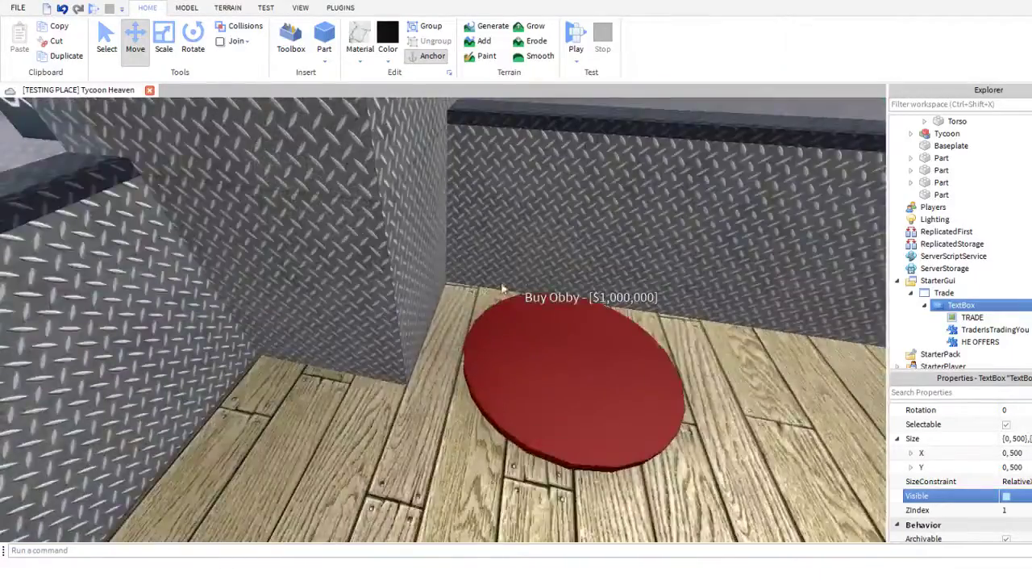
scroll(392, 245, down, 6)
right_drag(502, 287, 397, 245)
scroll(400, 250, up, 4)
- Turn on the trade TextBox's Visible property to preview it over the scene, and turn it off again
click(980, 341)
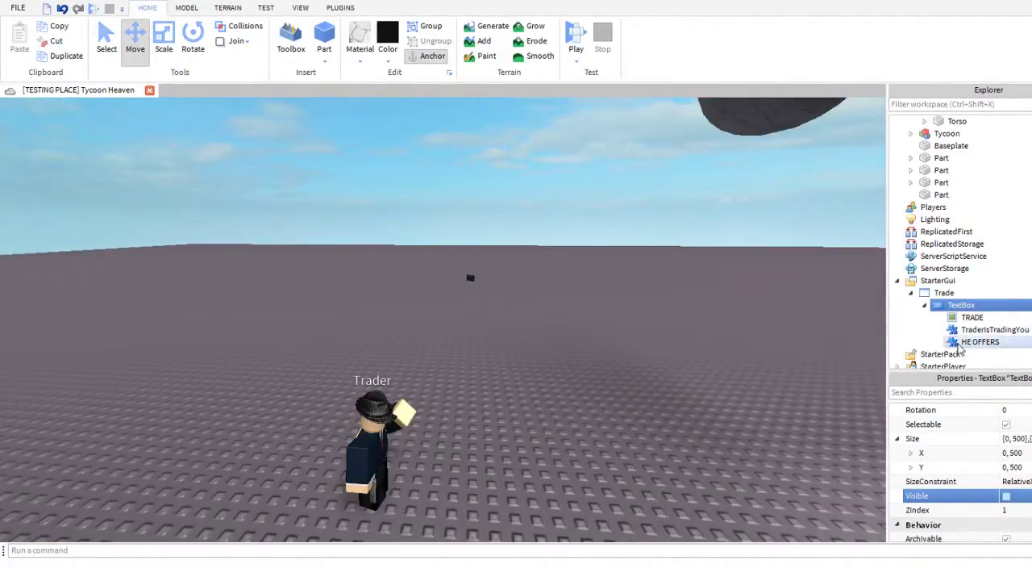
click(968, 306)
scroll(988, 446, down, 5)
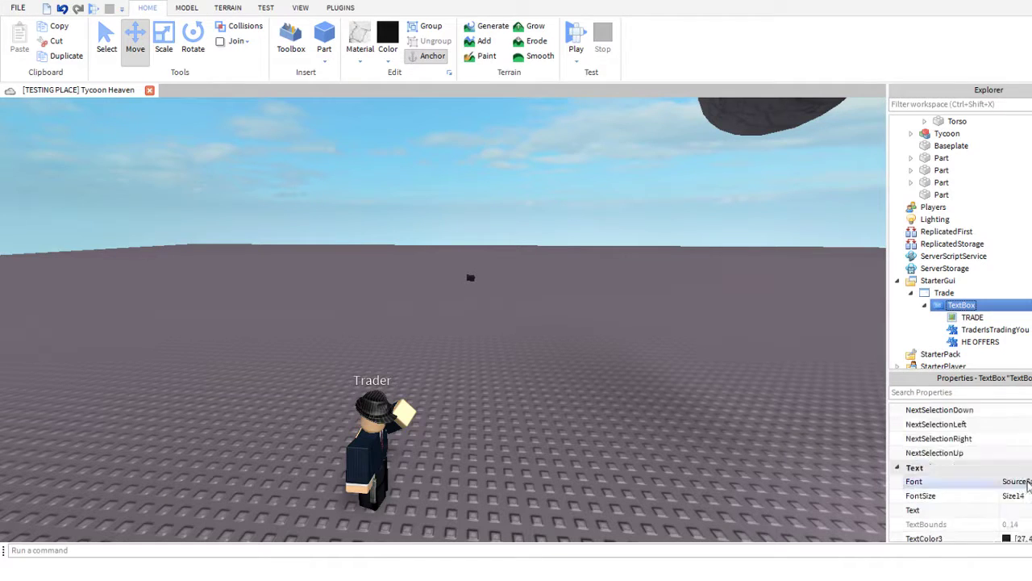
scroll(1008, 468, up, 2)
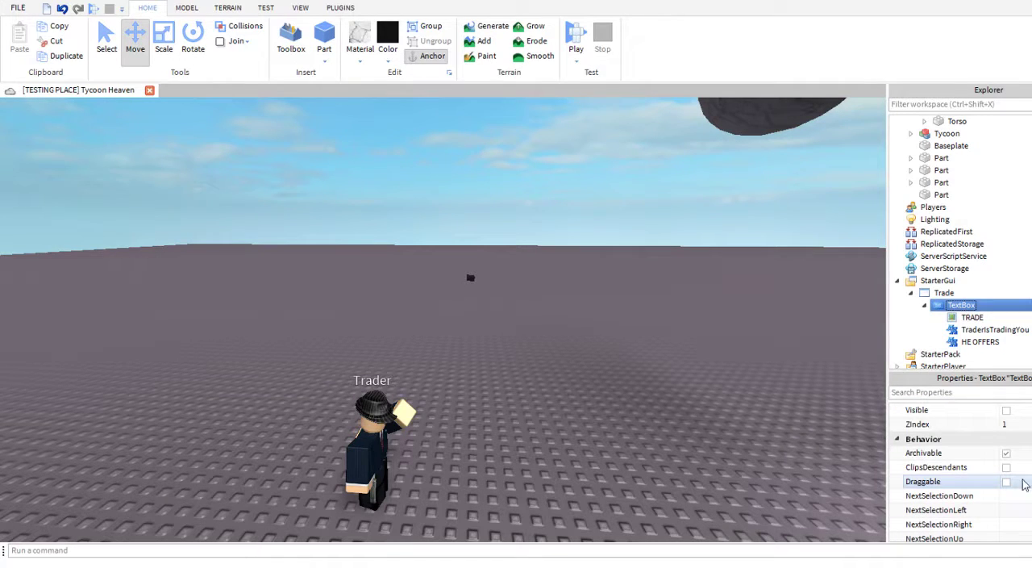
click(1006, 410)
right_drag(543, 416, 543, 416)
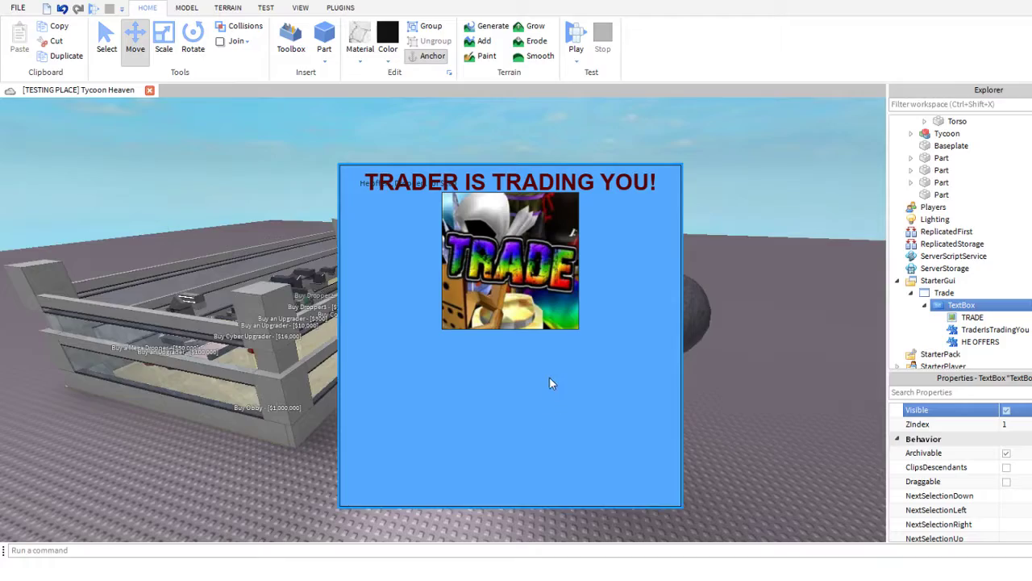
click(1007, 410)
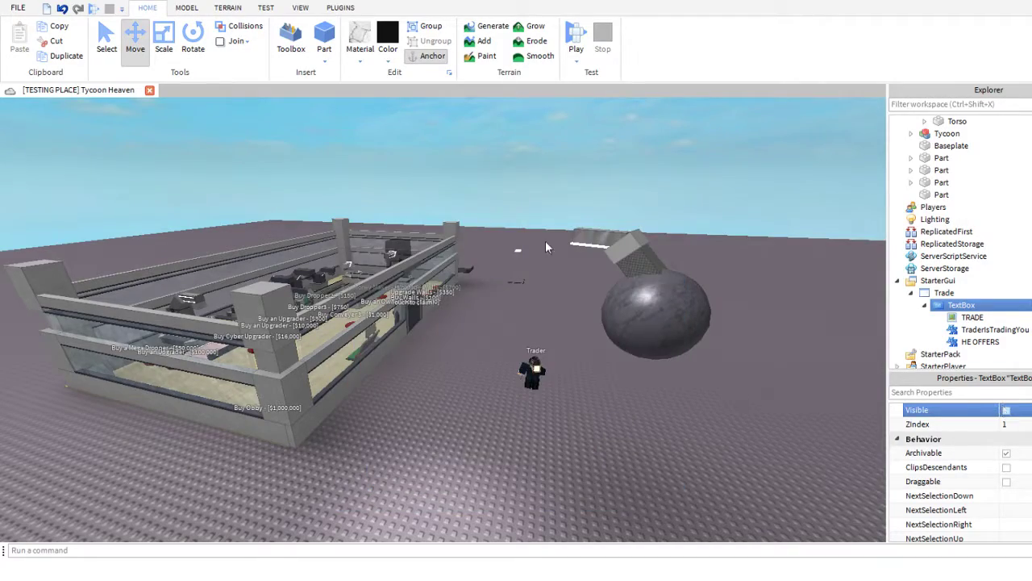
- Show the trade TextBox by turning on its Visible property
key(w)
right_drag(546, 247, 322, 190)
key(w)
key(w)
key(w)
key(s)
key(s)
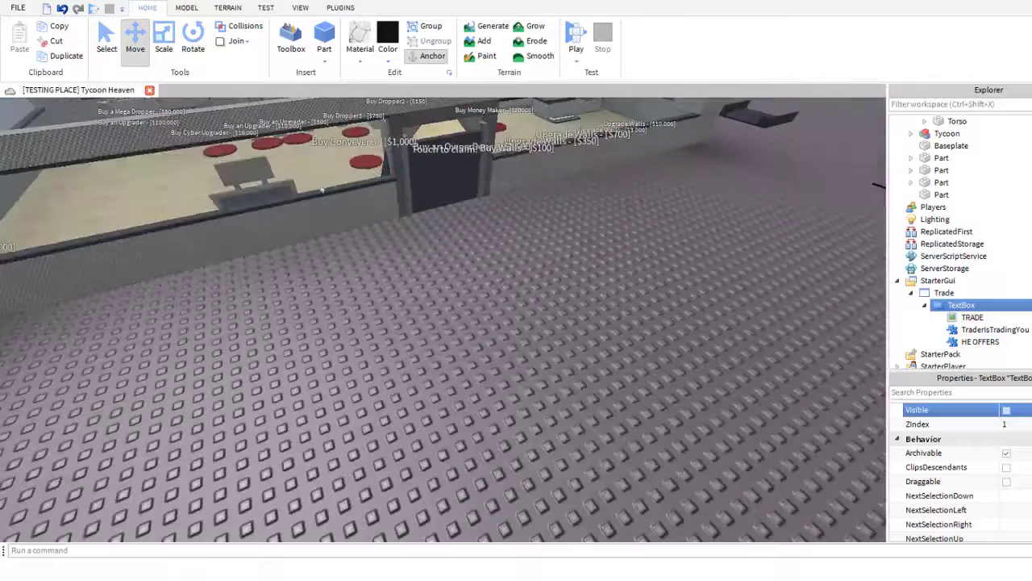
click(1006, 410)
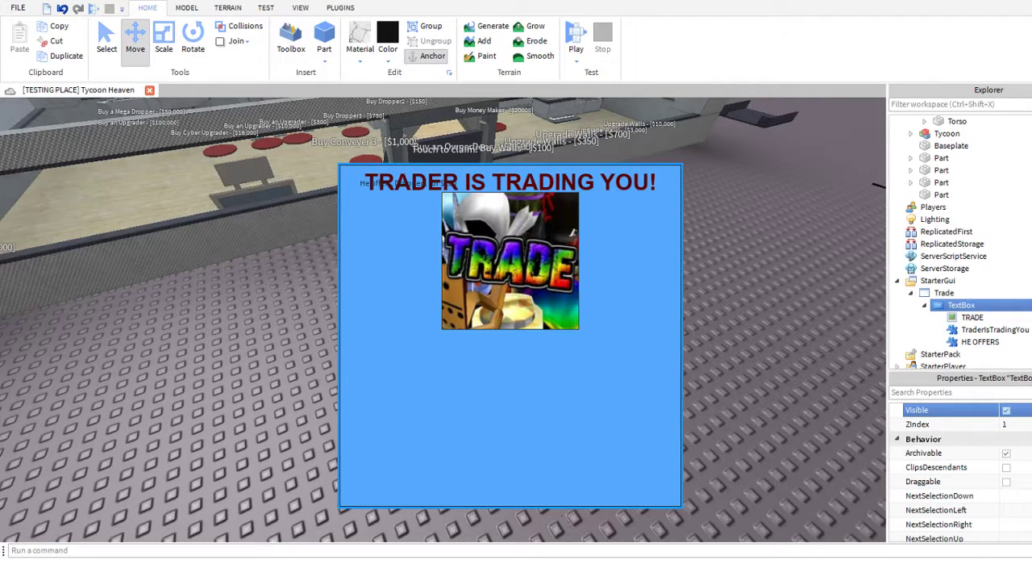
scroll(541, 346, down, 5)
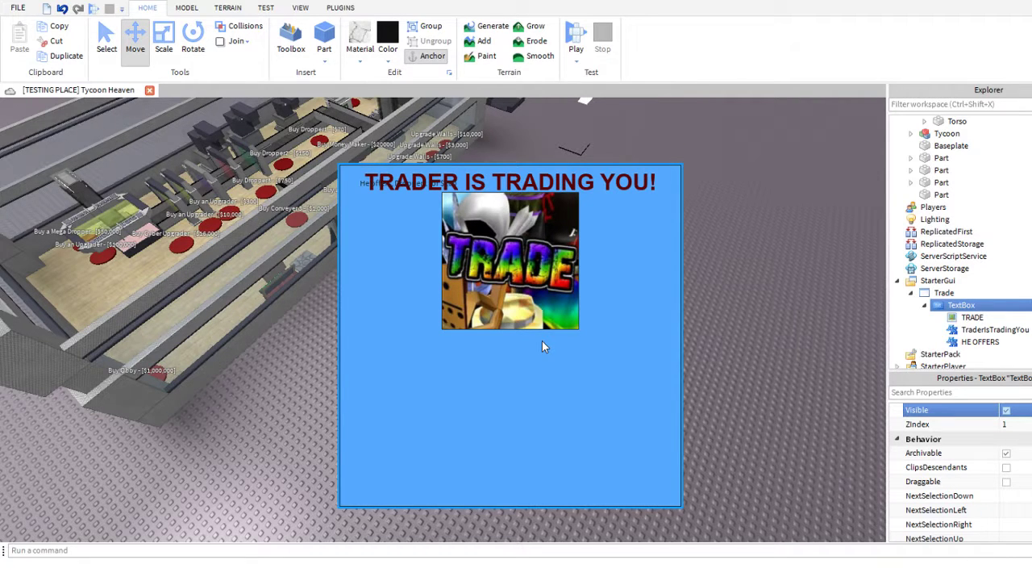
scroll(163, 284, down, 6)
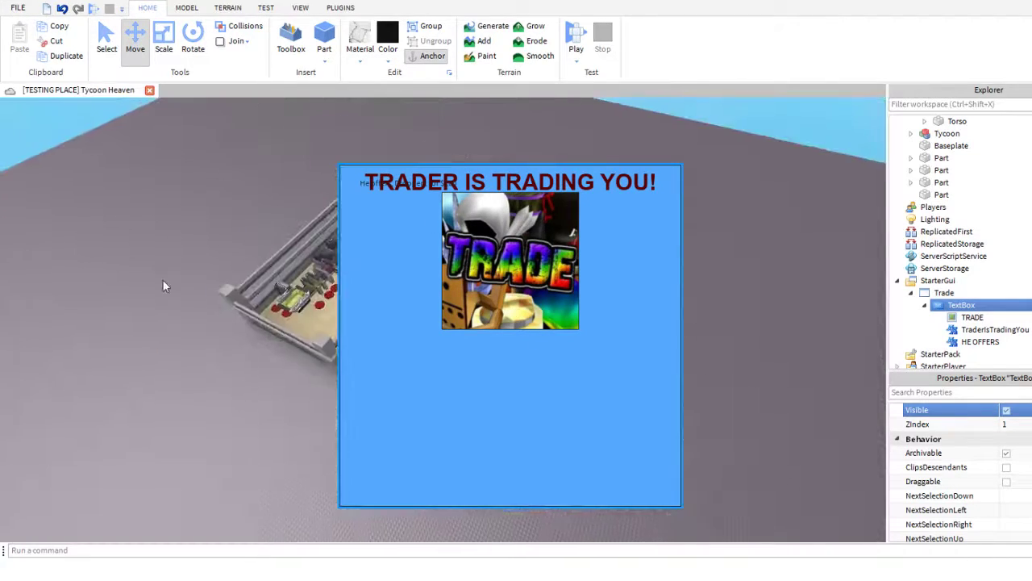
scroll(164, 286, up, 5)
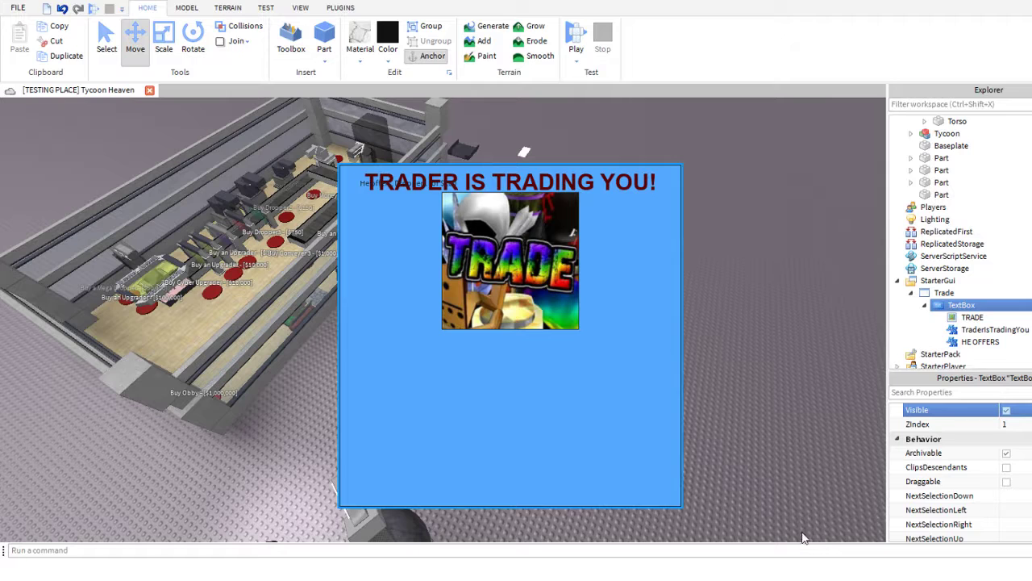
key(alt+Tab)
scroll(511, 132, down, 5)
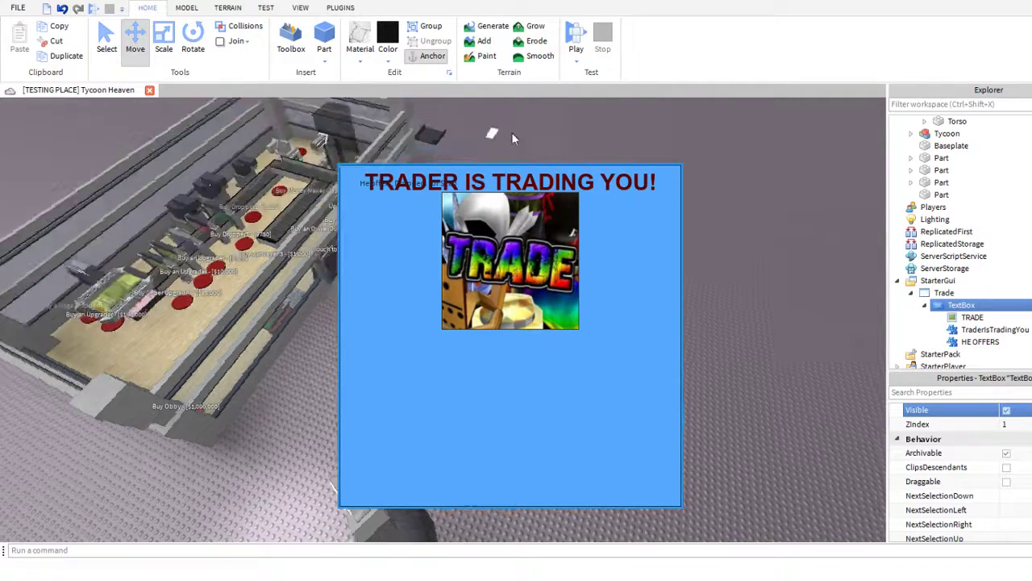
right_drag(511, 132, 515, 133)
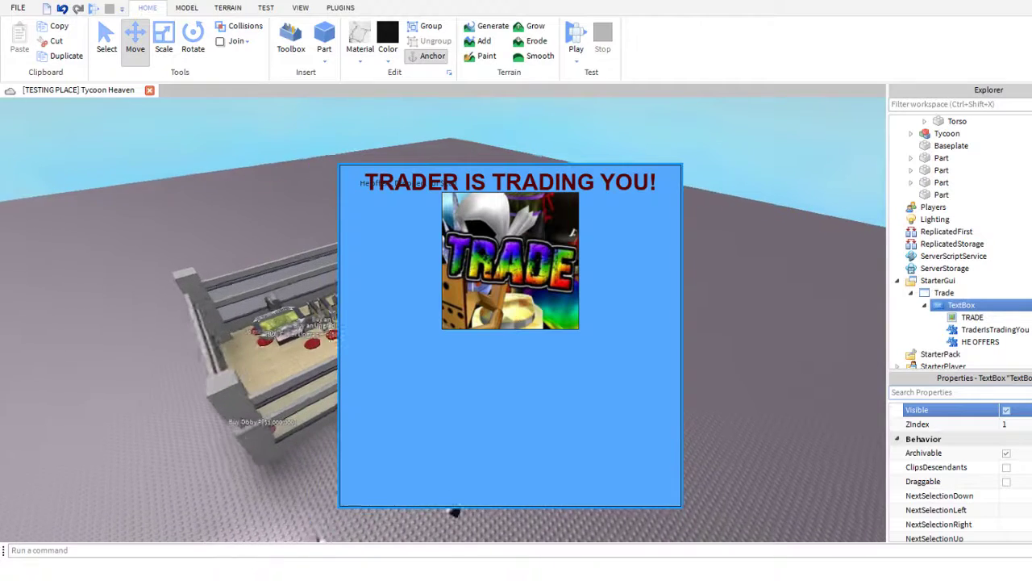
scroll(514, 133, up, 1)
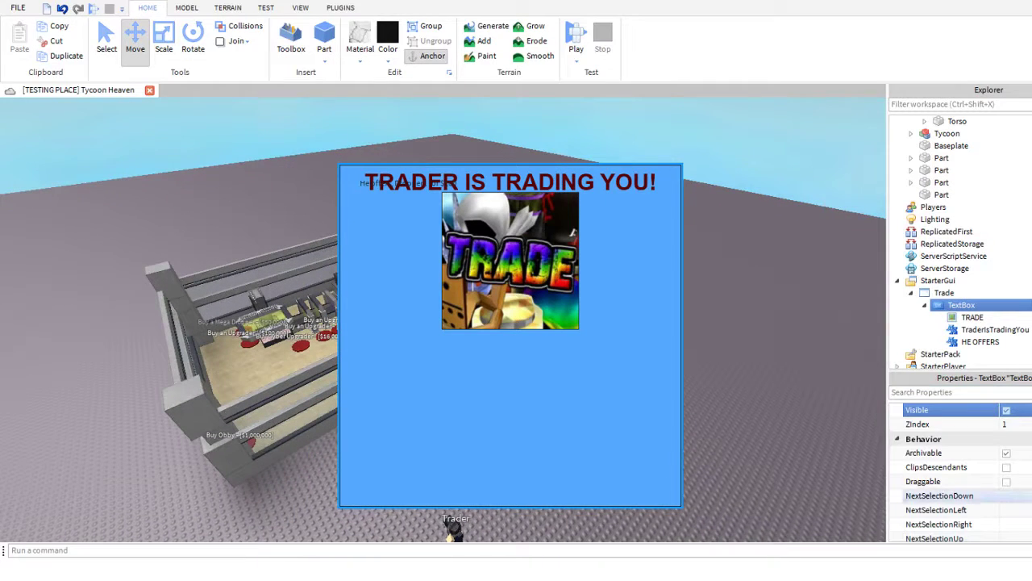
- Look through the trade TextBox's properties, from its appearance settings down to its text settings
scroll(960, 481, up, 1)
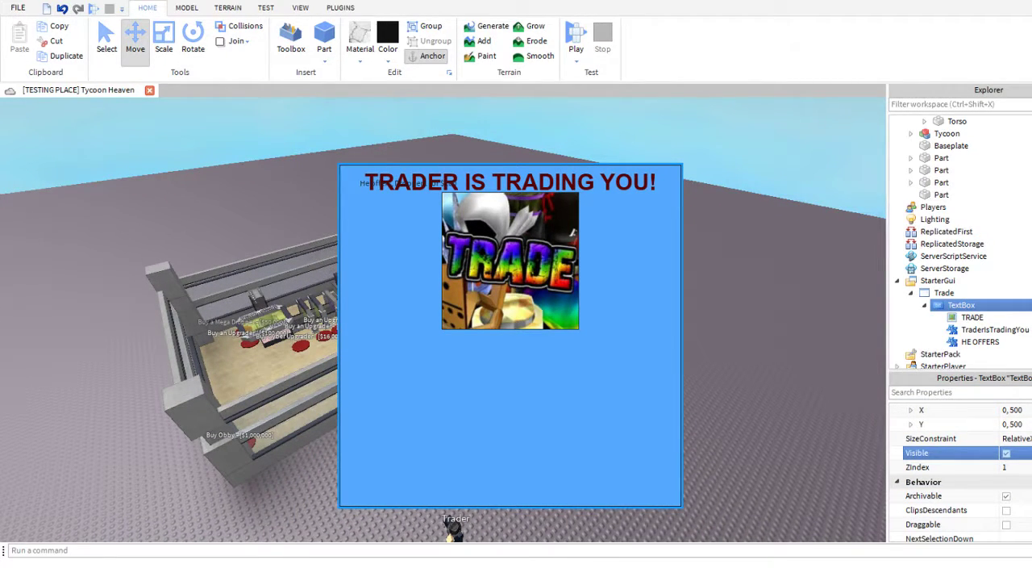
scroll(959, 476, up, 10)
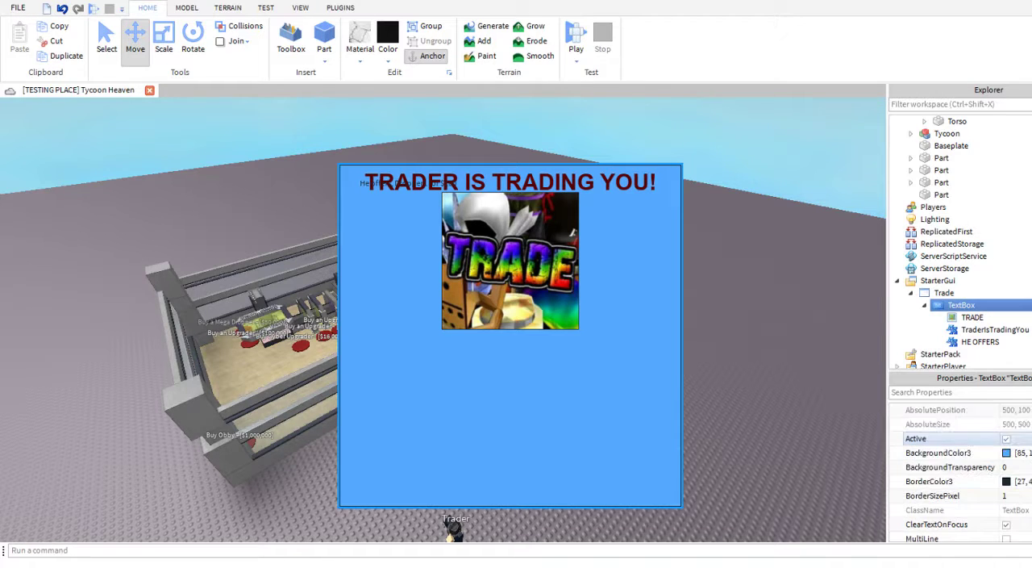
scroll(959, 476, down, 8)
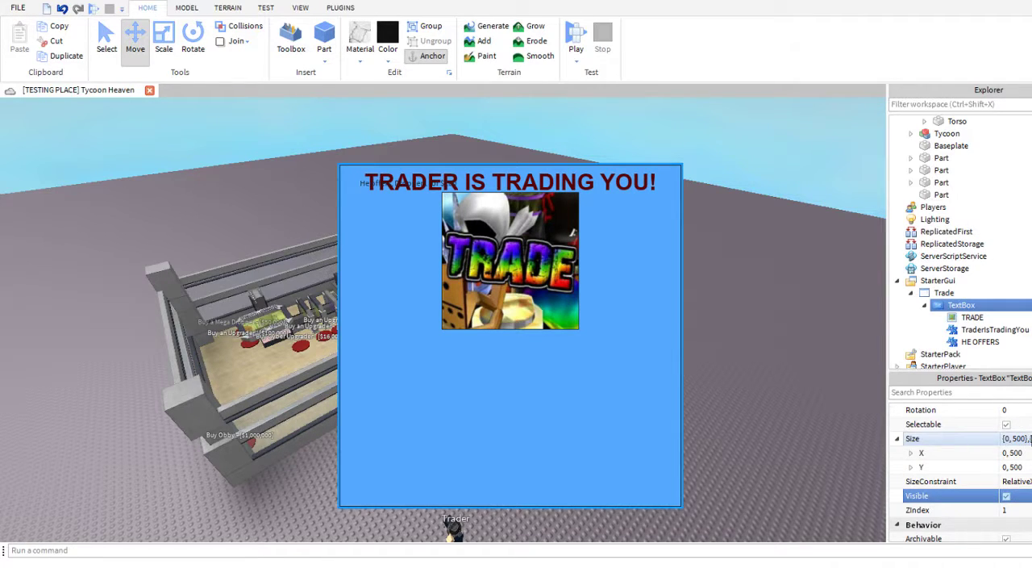
scroll(1030, 440, down, 2)
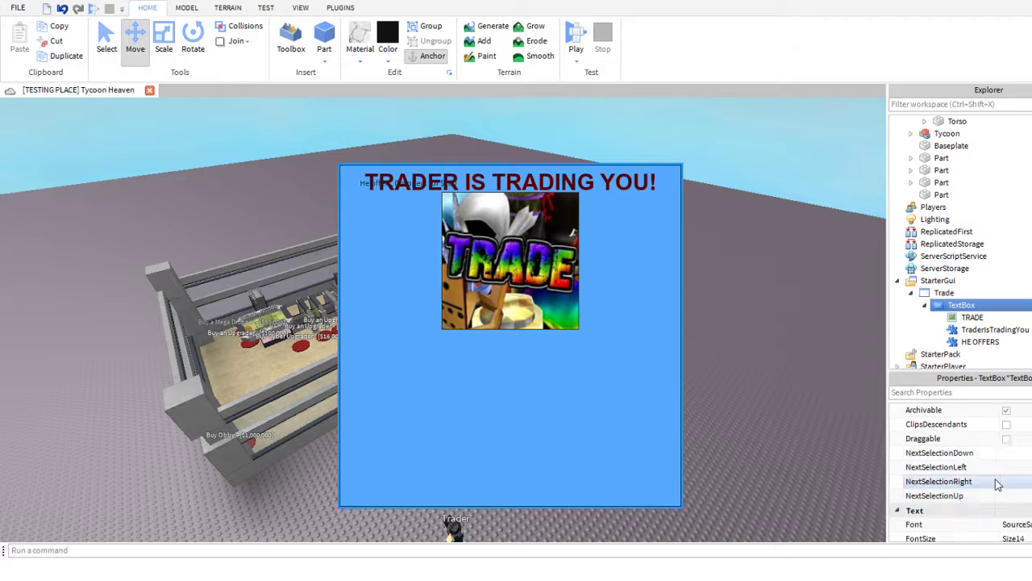
scroll(931, 479, down, 5)
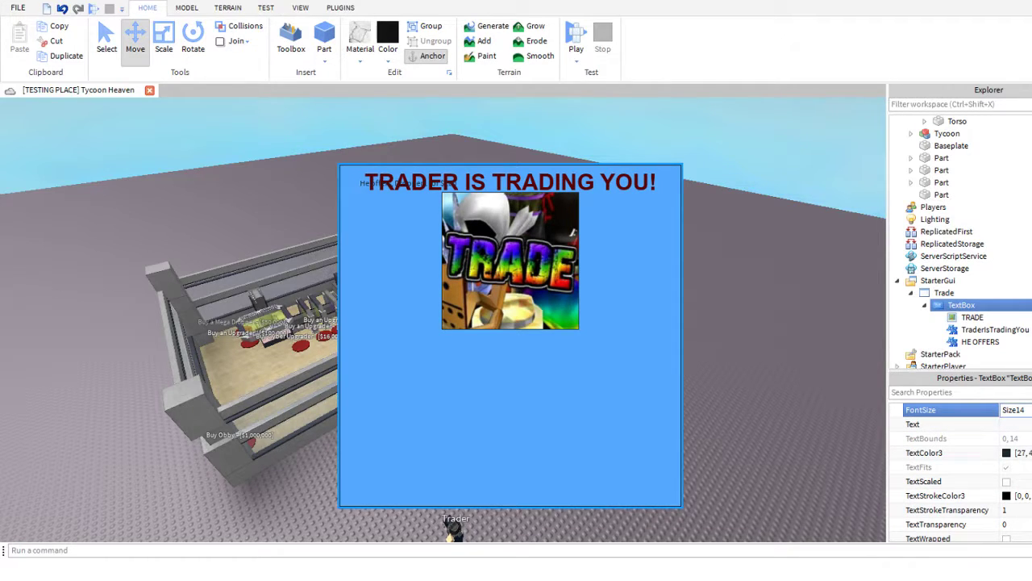
click(1016, 424)
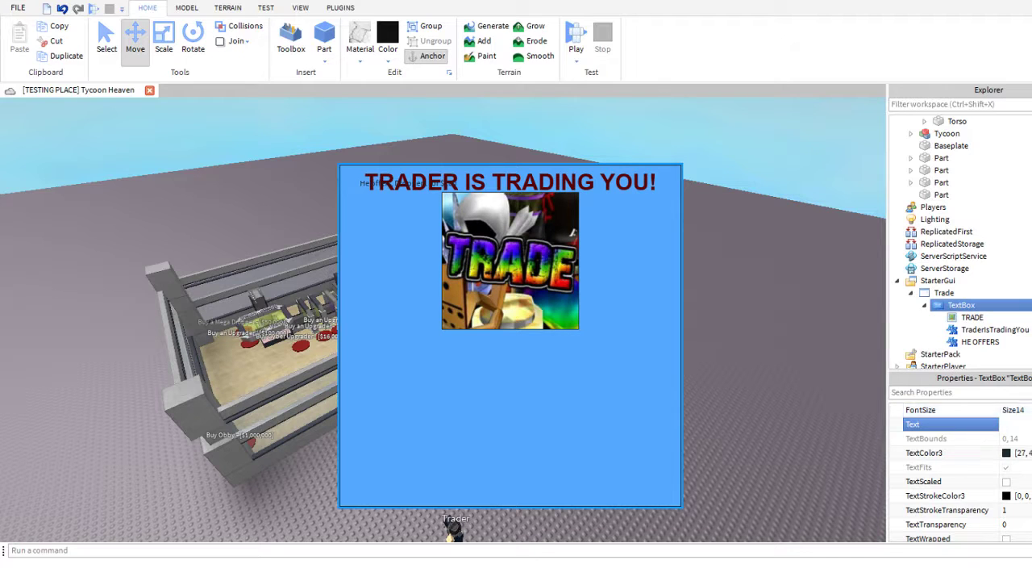
scroll(1022, 424, down, 1)
scroll(1023, 424, up, 2)
- Set the HE OFFERS label's FontSize to Size42
click(980, 341)
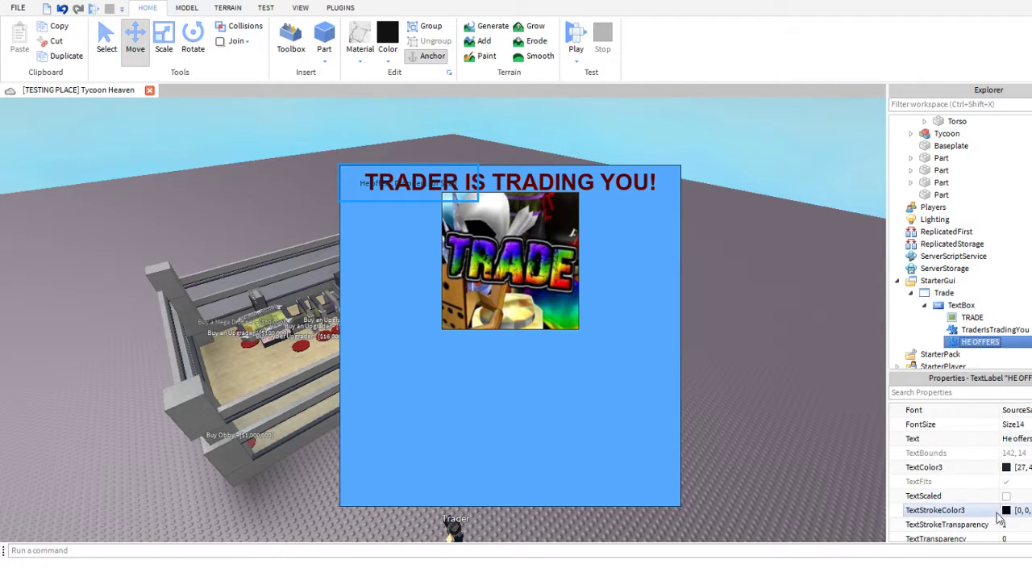
scroll(1026, 466, down, 3)
scroll(1027, 466, up, 3)
click(1029, 454)
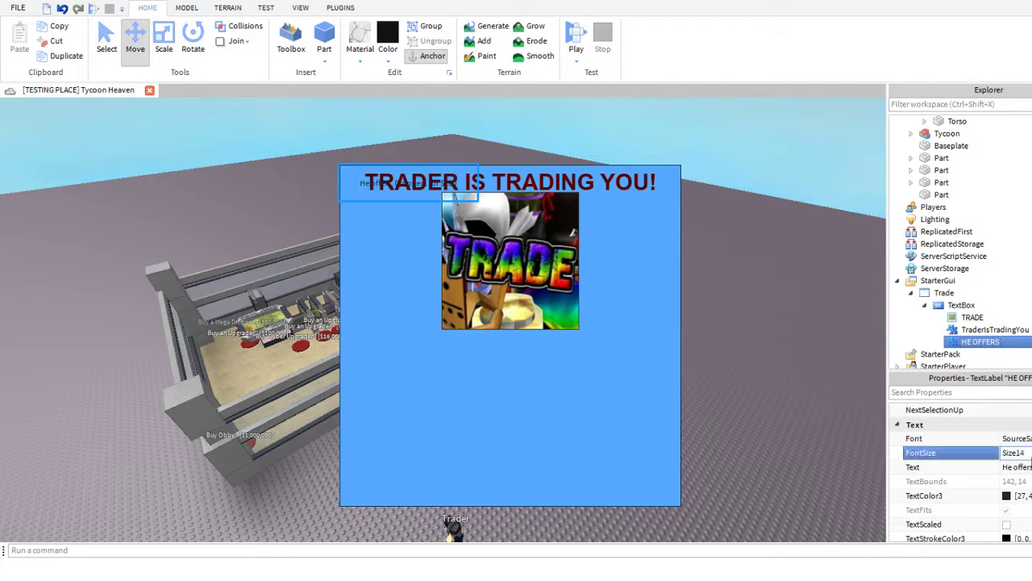
click(1024, 540)
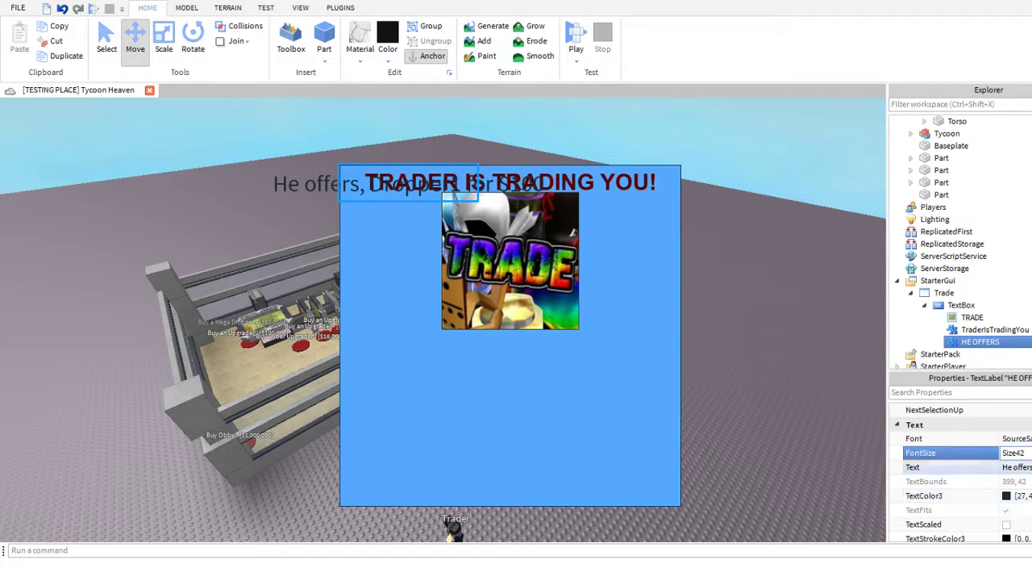
- Set the HE OFFERS label's Y position offset to 200
scroll(952, 471, up, 3)
scroll(952, 474, up, 2)
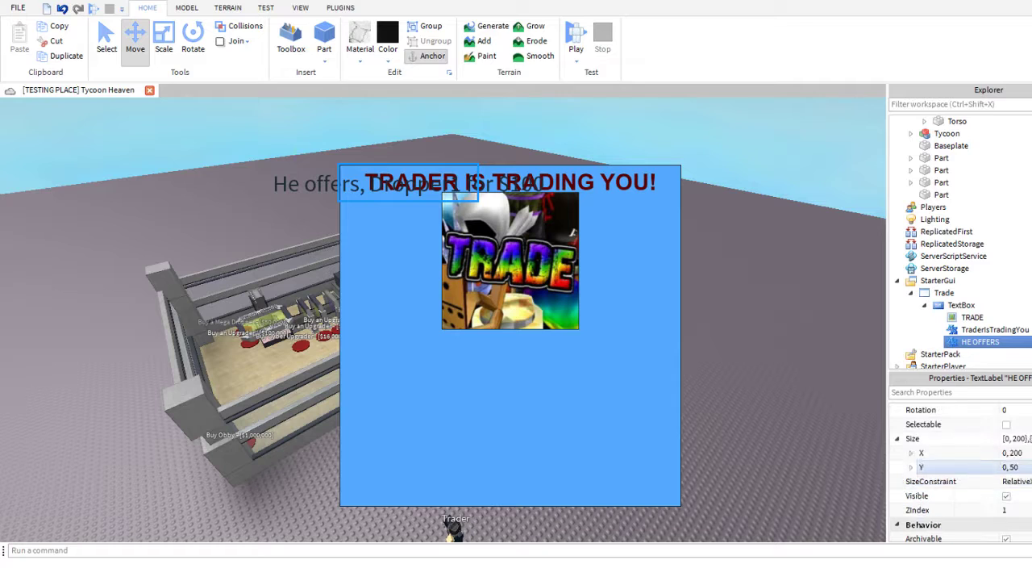
scroll(1029, 466, up, 1)
scroll(1030, 466, down, 2)
scroll(1029, 459, up, 2)
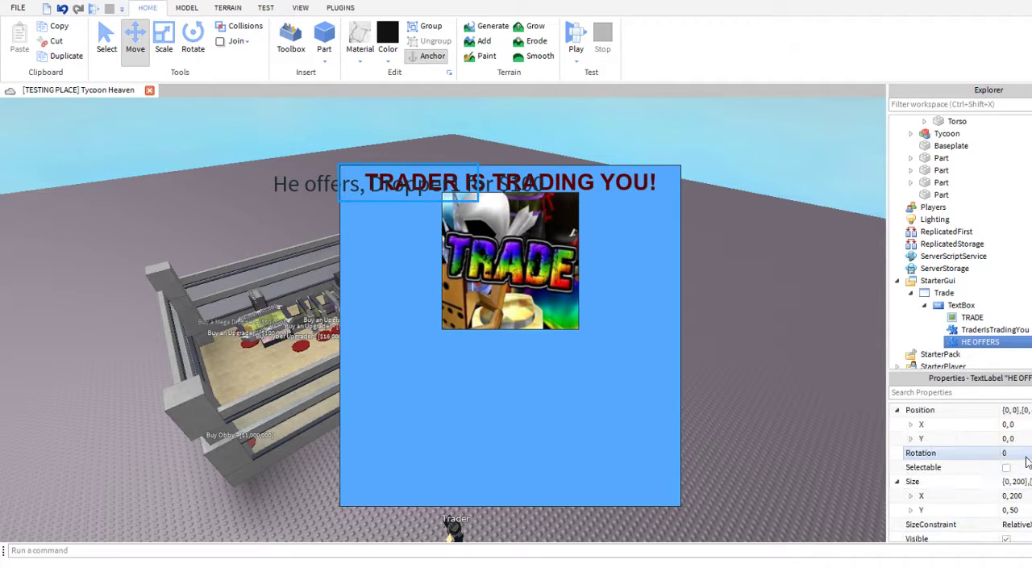
double_click(1025, 438)
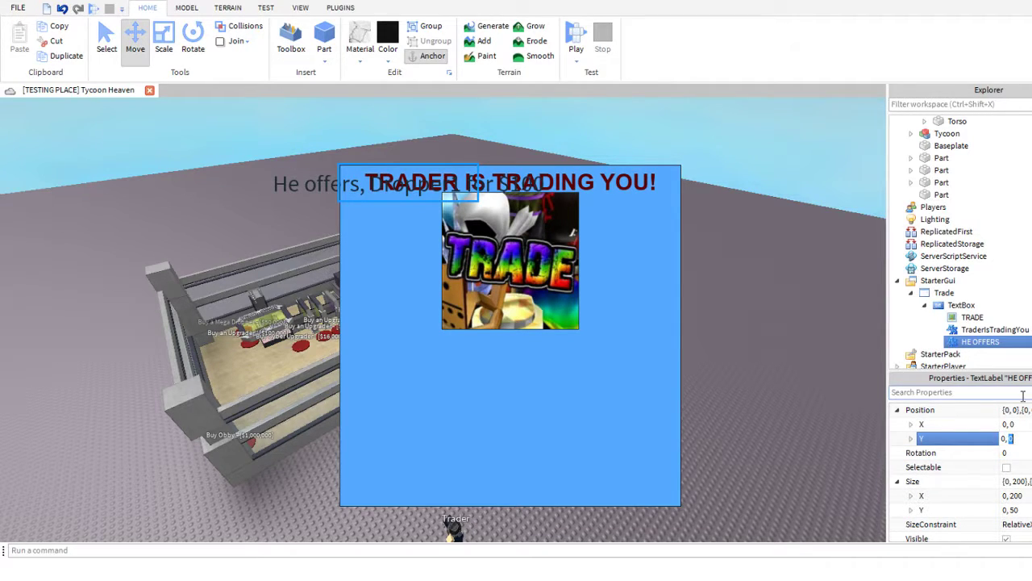
key(BackSpace)
text(200)
key(Return)
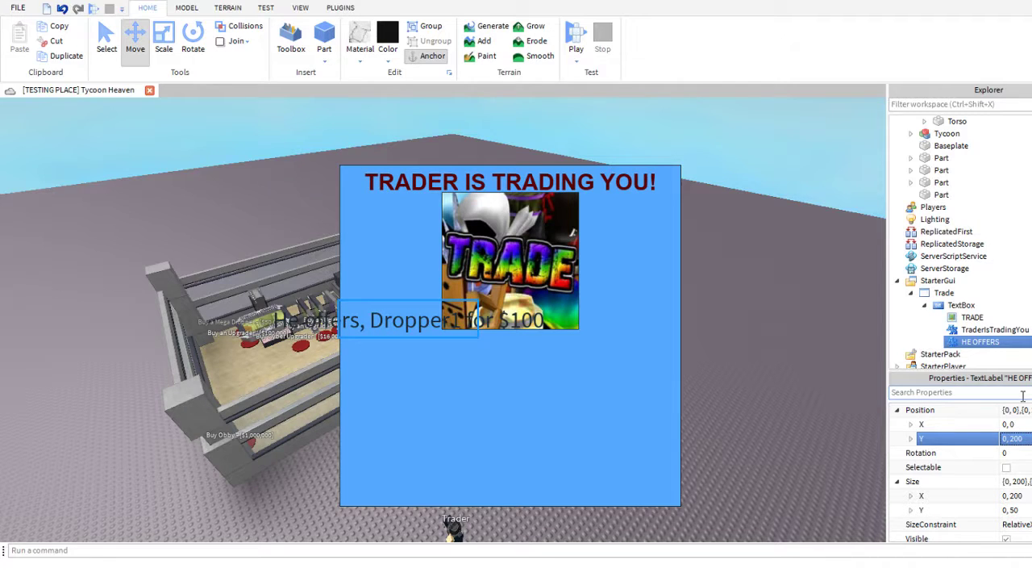
- Set the HE OFFERS label's Y position offset to 250 so it sits below the trade image
click(1027, 441)
key(BackSpace)
key(BackSpace)
key(BackSpace)
text(250)
key(Return)
- Try X position offsets of 100 and 200 for the HE OFFERS label
click(1027, 424)
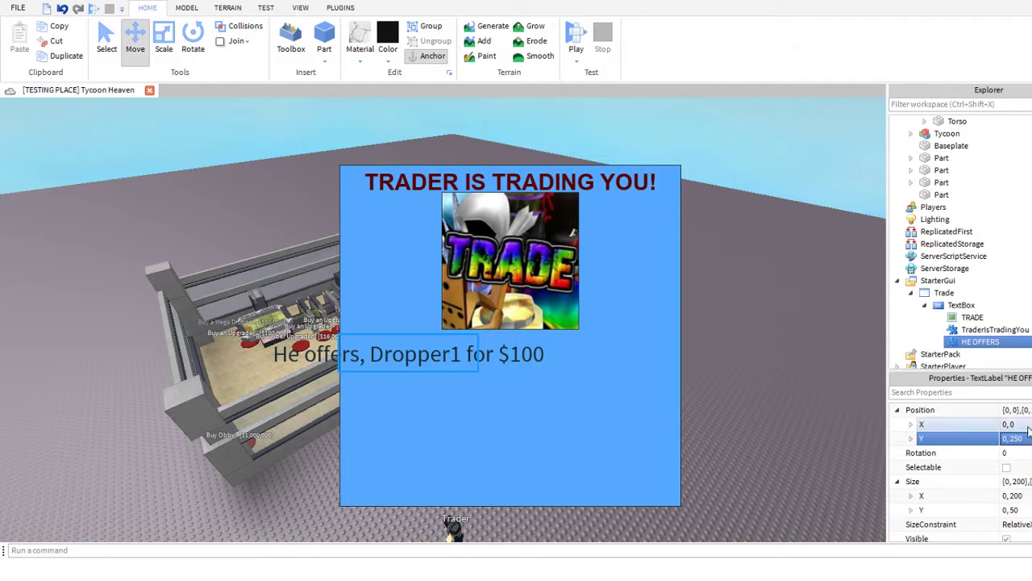
key(BackSpace)
text(100)
key(Return)
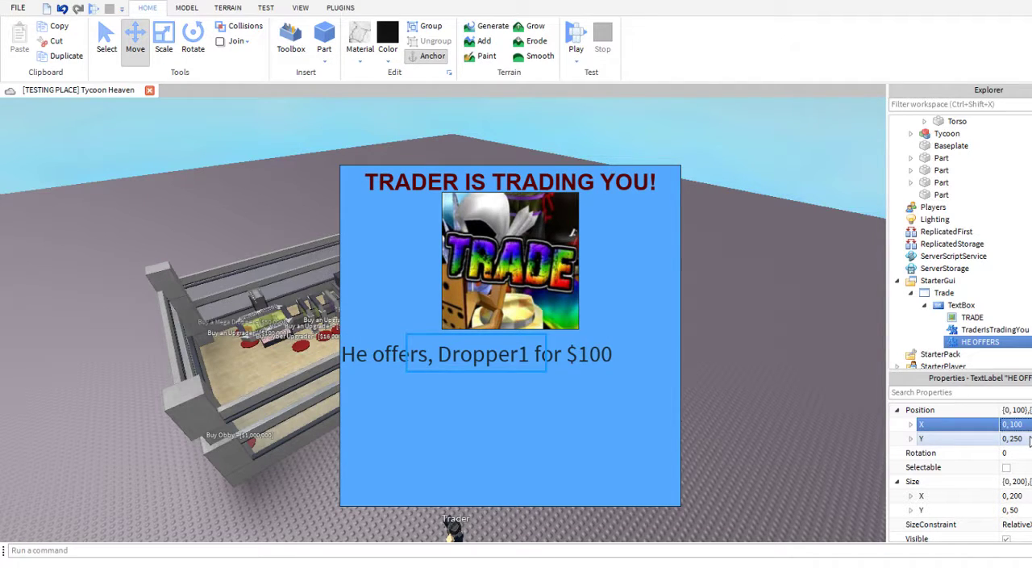
click(1026, 424)
key(BackSpace)
key(BackSpace)
key(BackSpace)
text(200)
key(Return)
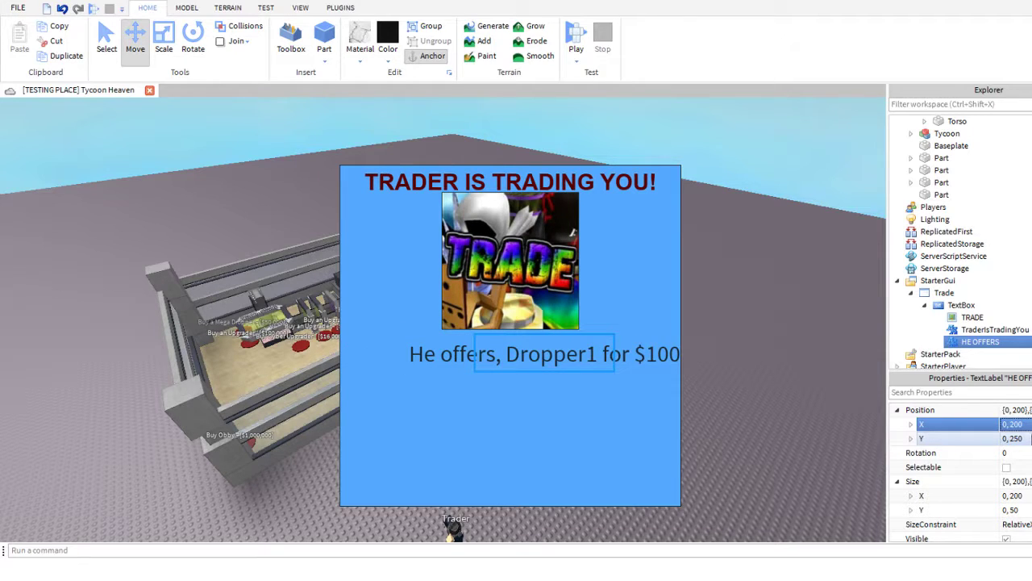
- Set the HE OFFERS label's X position offset to 150 to center it under the trade image
double_click(1021, 424)
key(BackSpace)
text(150)
key(Return)
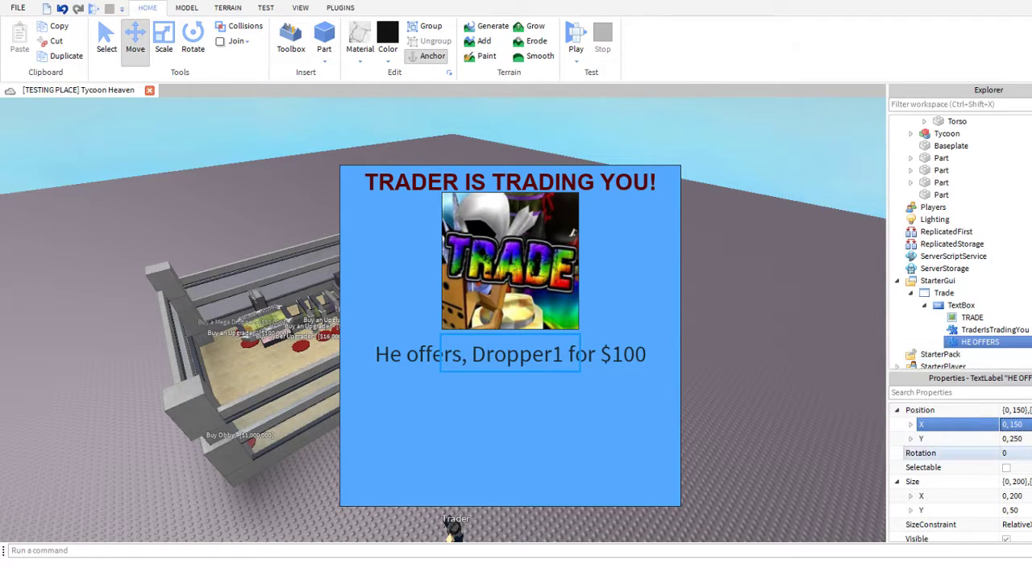
- Change the HE OFFERS label's text color to a light pinkish red
scroll(952, 452, down, 2)
scroll(951, 476, down, 5)
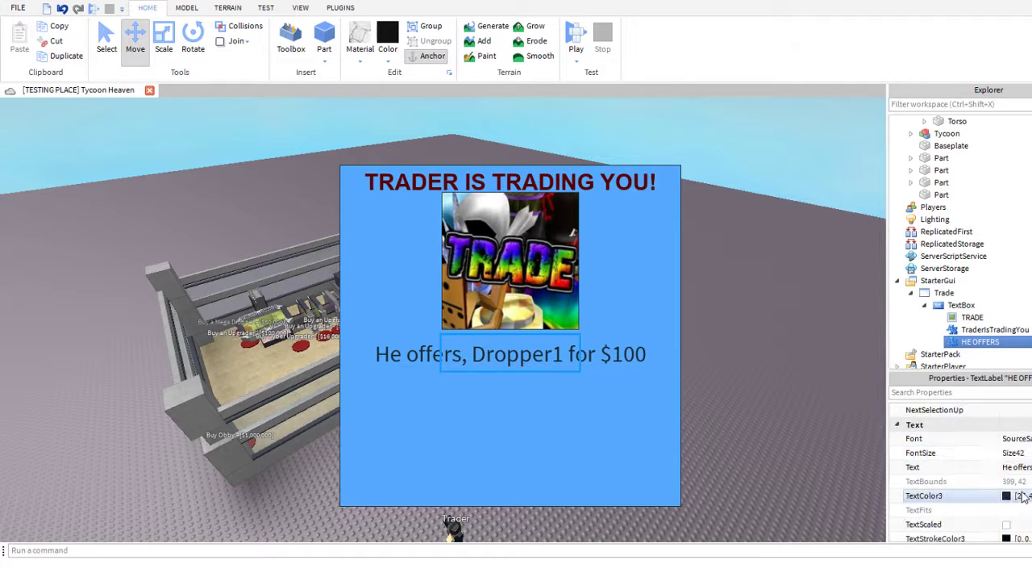
click(1010, 494)
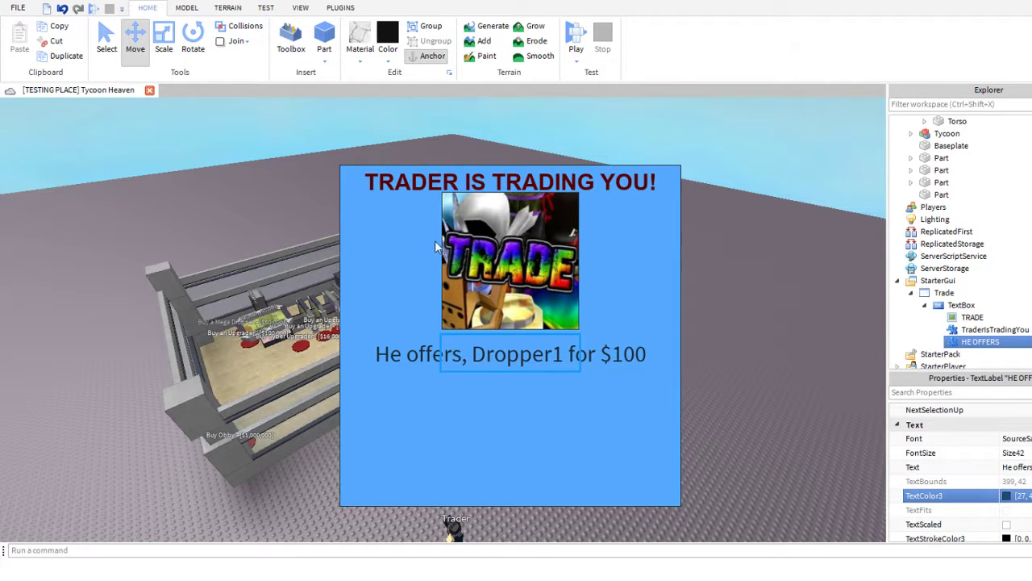
click(467, 194)
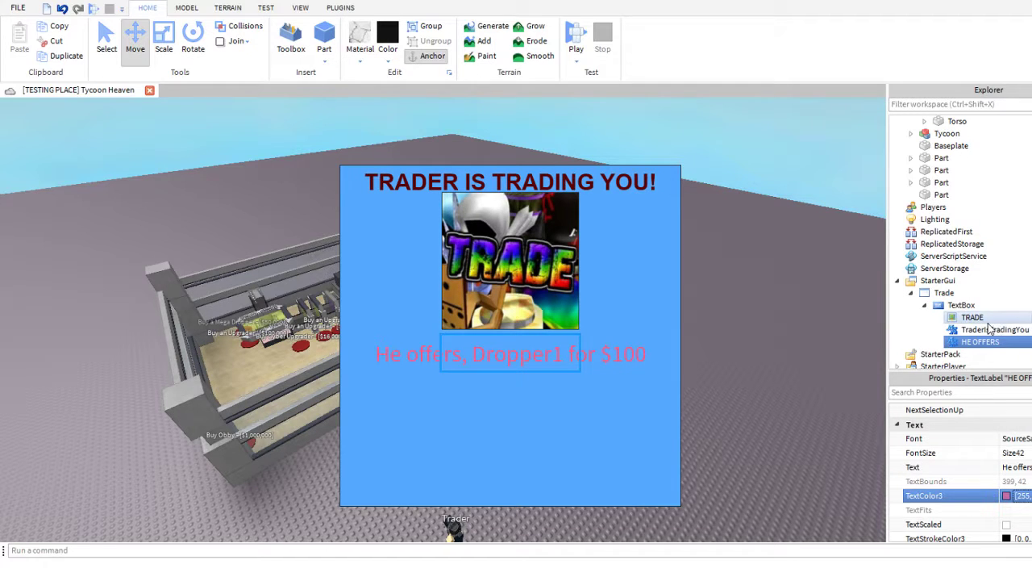
- Insert a new text label inside the TextBox and set its background transparency to 1
click(962, 304)
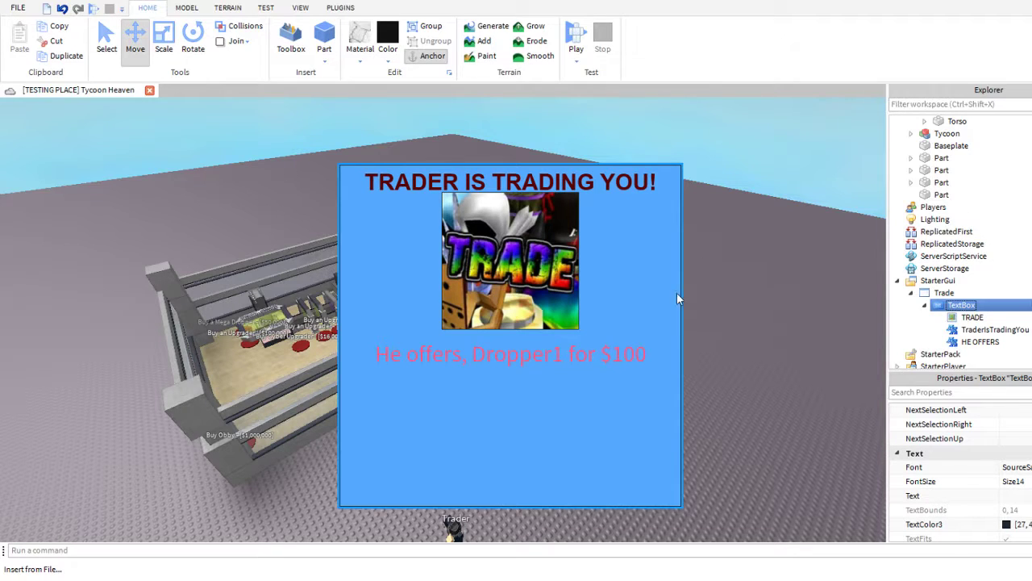
click(728, 572)
click(977, 329)
scroll(944, 475, down, 3)
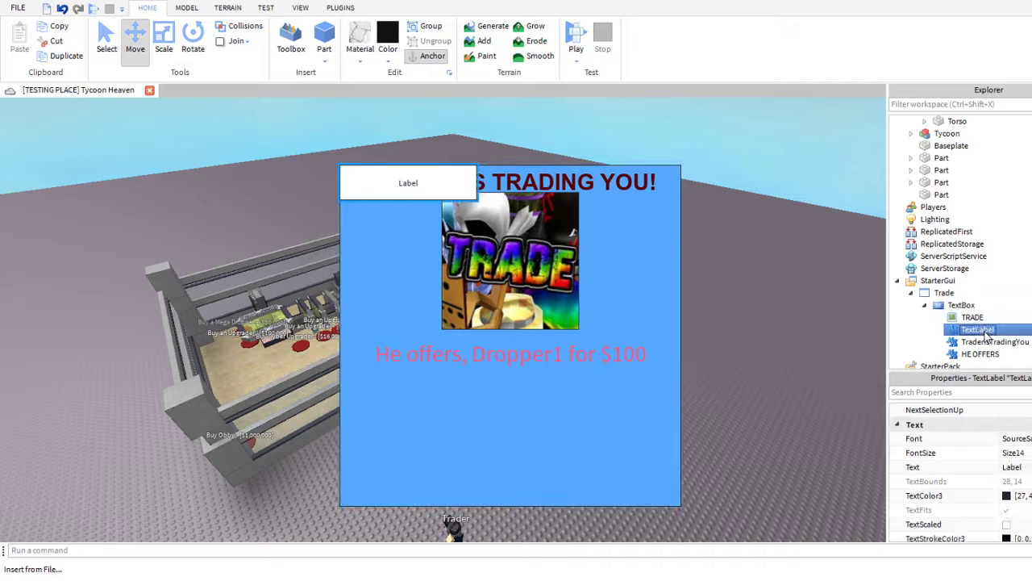
scroll(944, 475, up, 10)
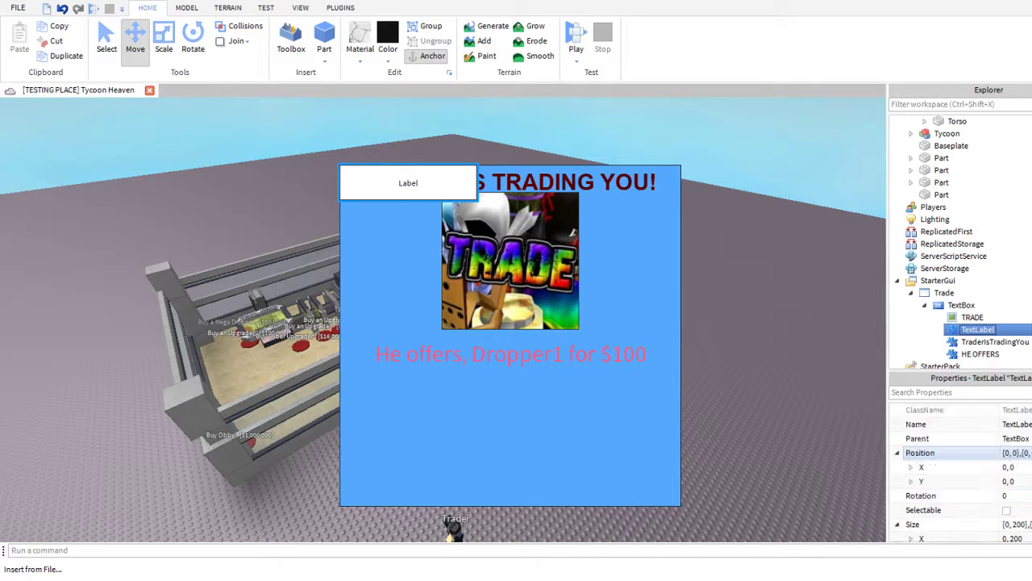
click(1018, 410)
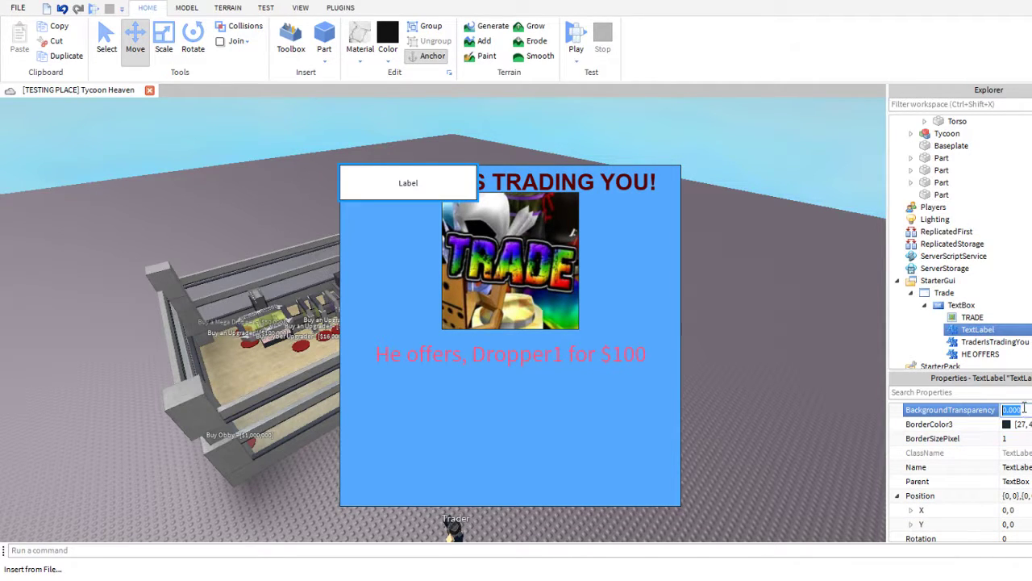
text(1)
key(Return)
- Make the new label read YES in green at font size Size96
scroll(1025, 455, down, 10)
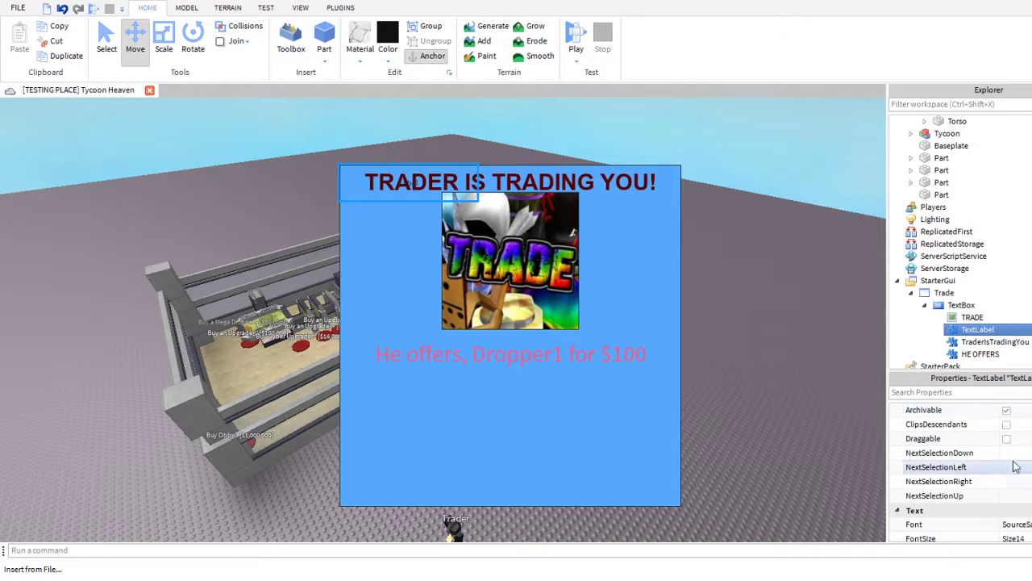
click(934, 469)
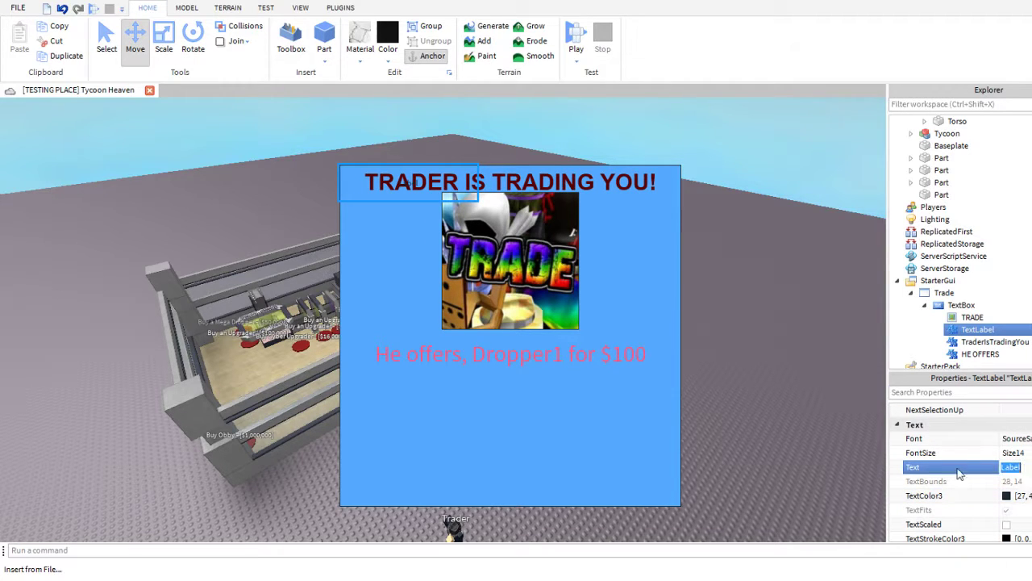
key(BackSpace)
text(YES)
key(Return)
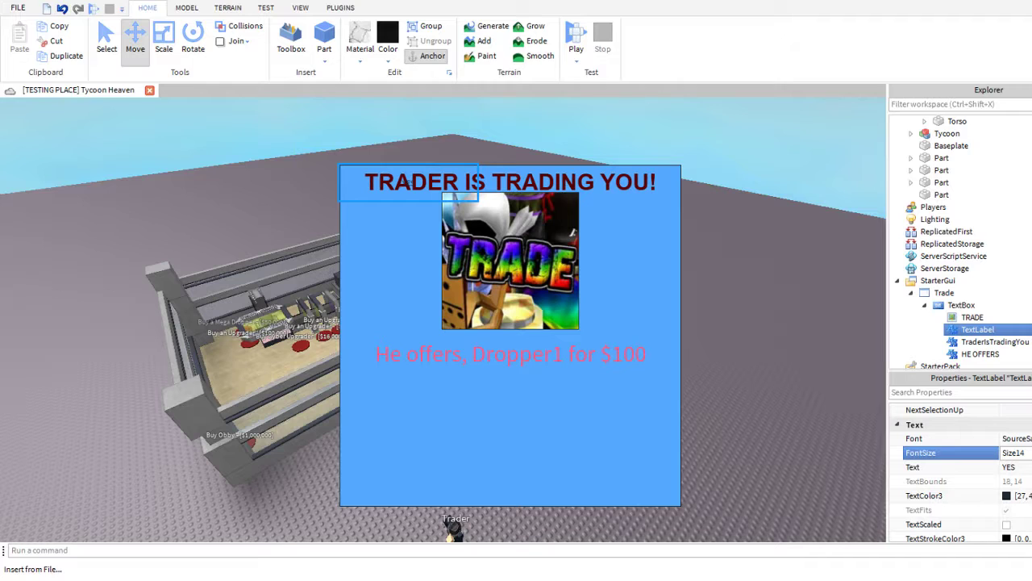
click(1030, 565)
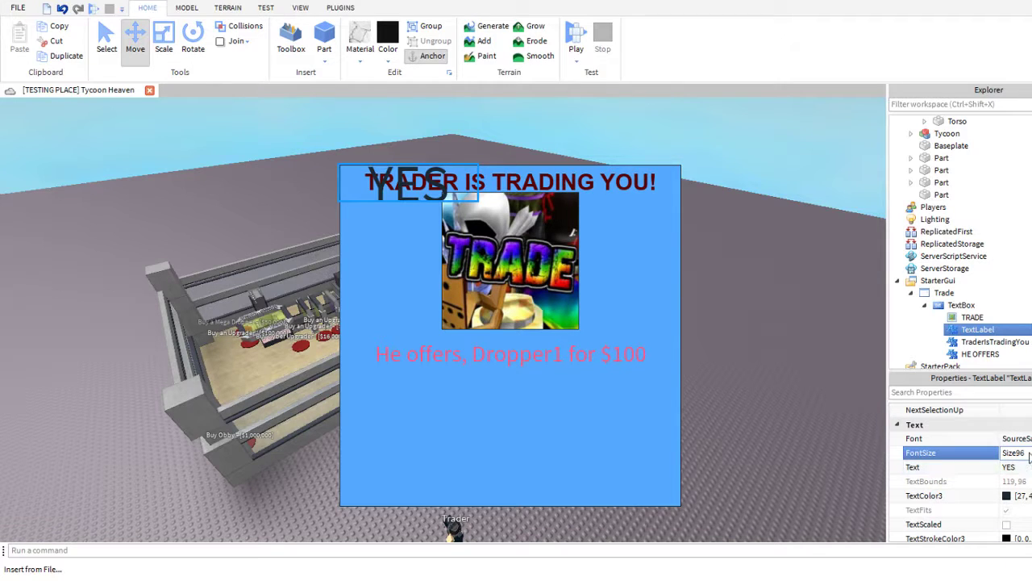
click(1012, 496)
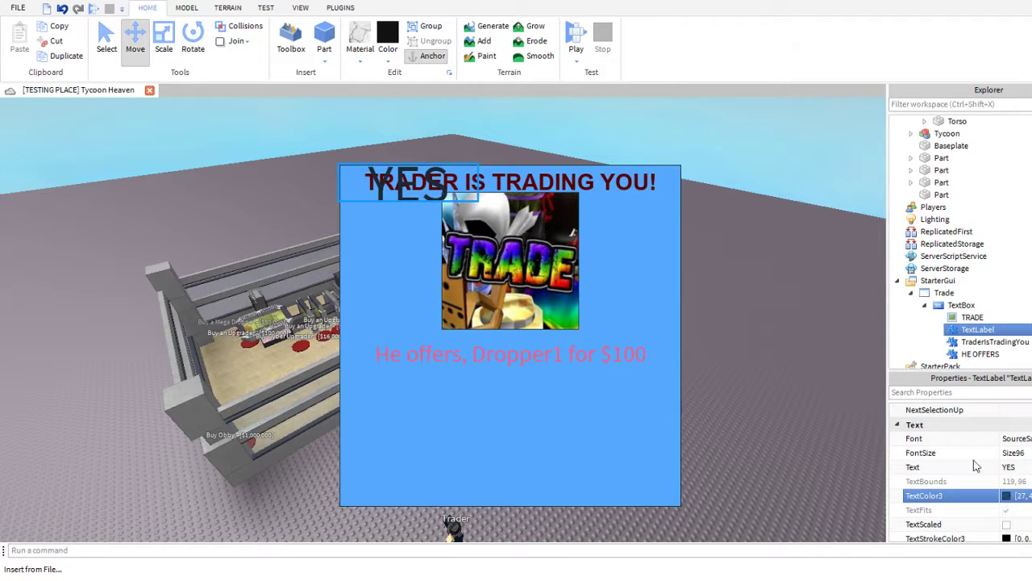
click(462, 198)
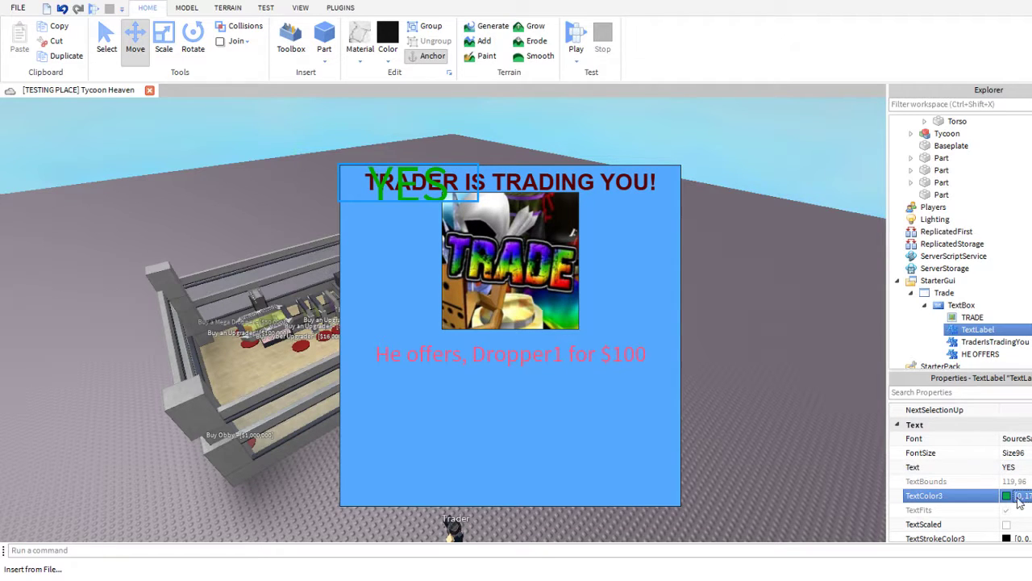
- Try an X position offset of 200 for the green YES label, resetting it to 0
scroll(1020, 476, up, 8)
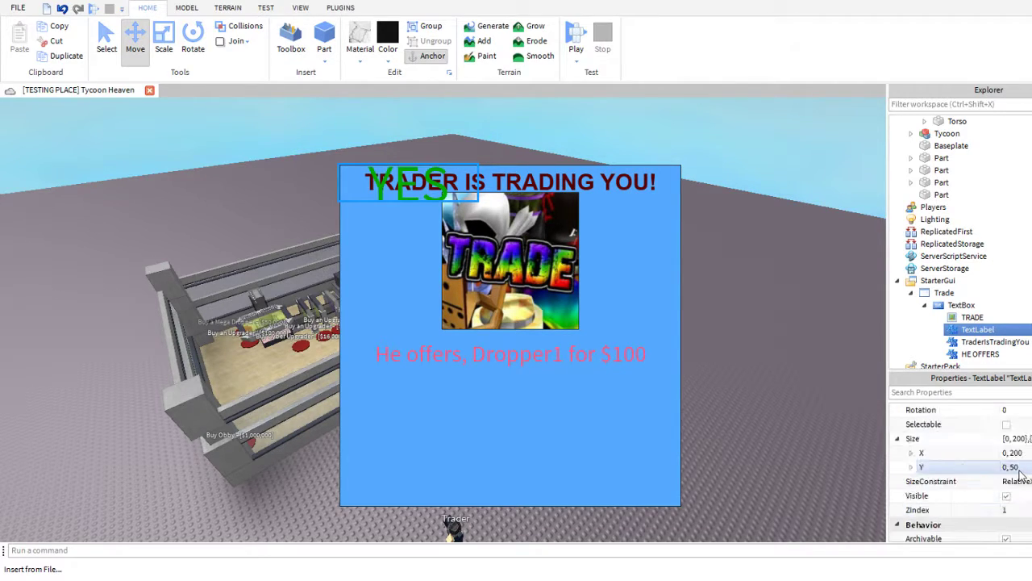
double_click(1020, 425)
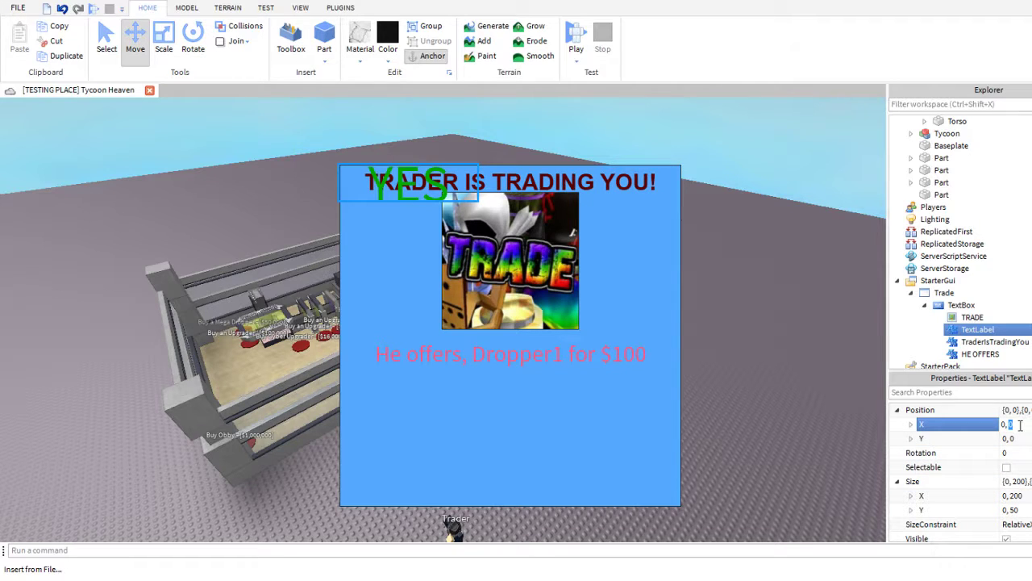
text(200)
key(Return)
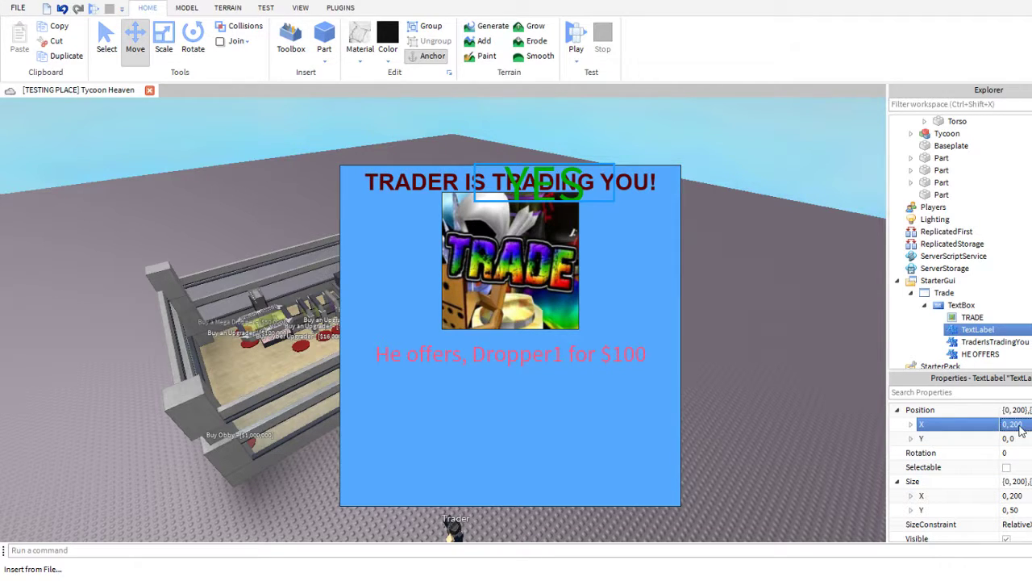
double_click(1018, 423)
text(0)
key(Return)
- Try Y position offsets of 400, 300 and 200 for the green YES label
double_click(1018, 438)
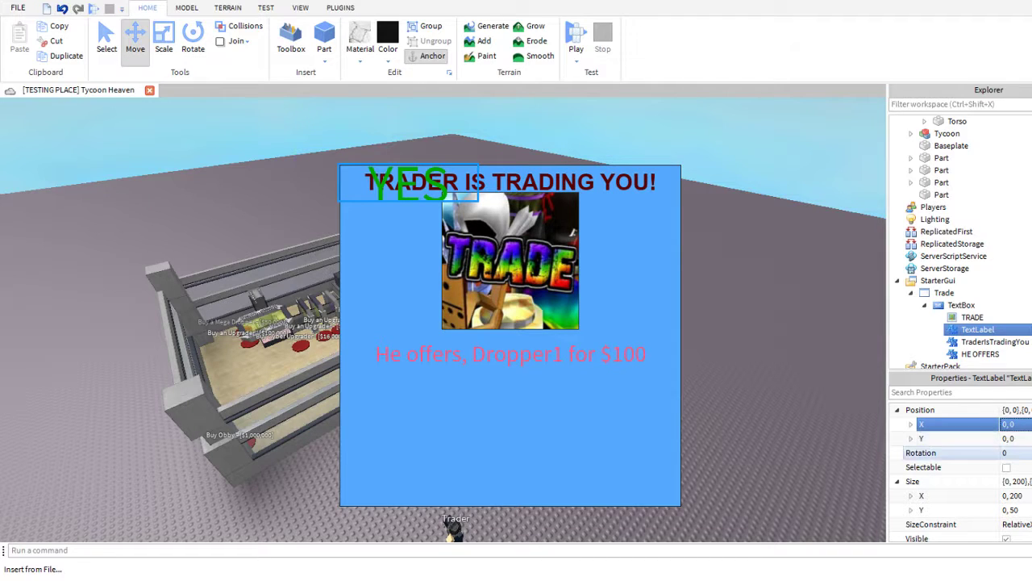
text(400)
key(Return)
double_click(1020, 438)
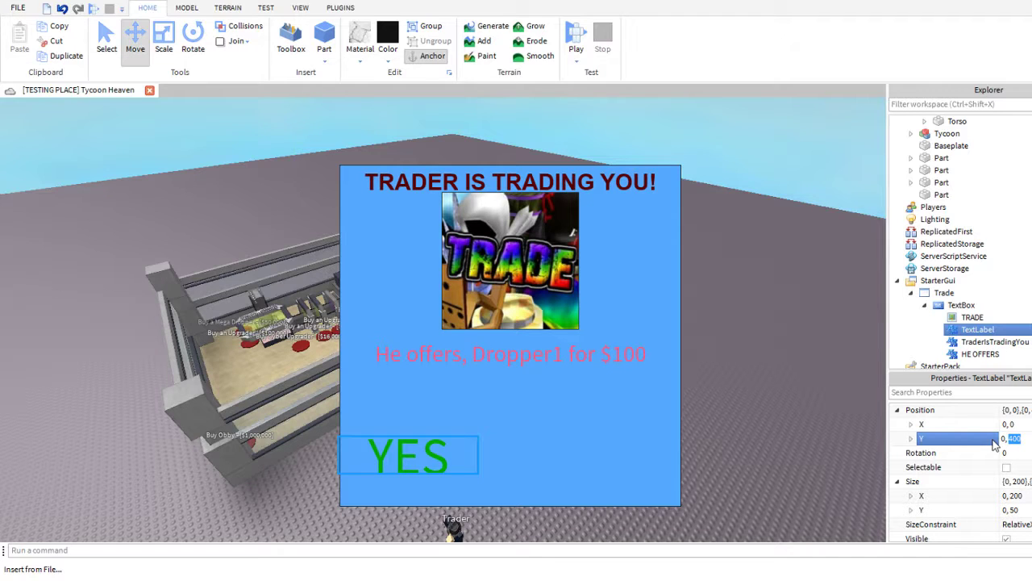
text(300)
key(Return)
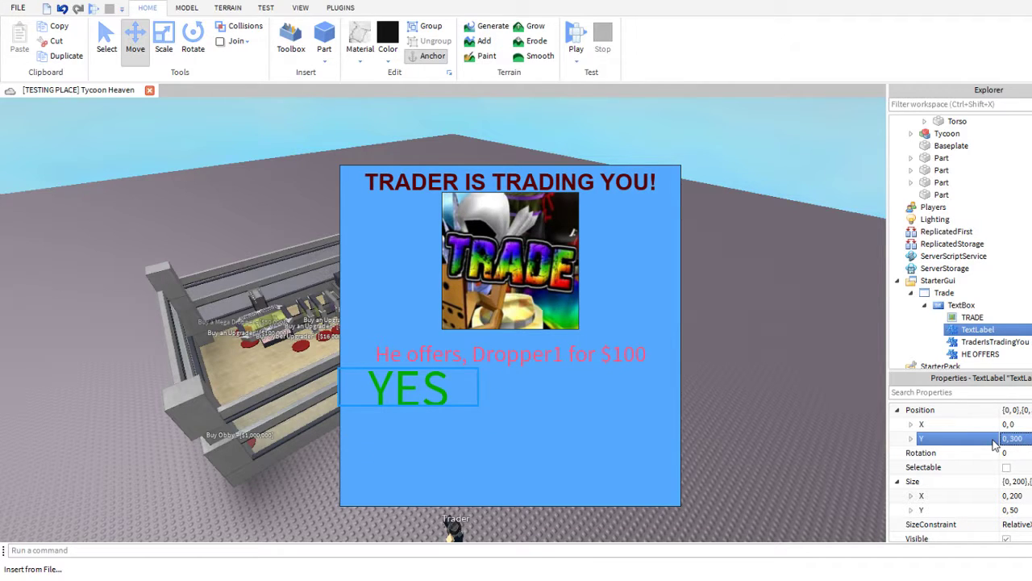
double_click(1025, 437)
text(200)
key(Return)
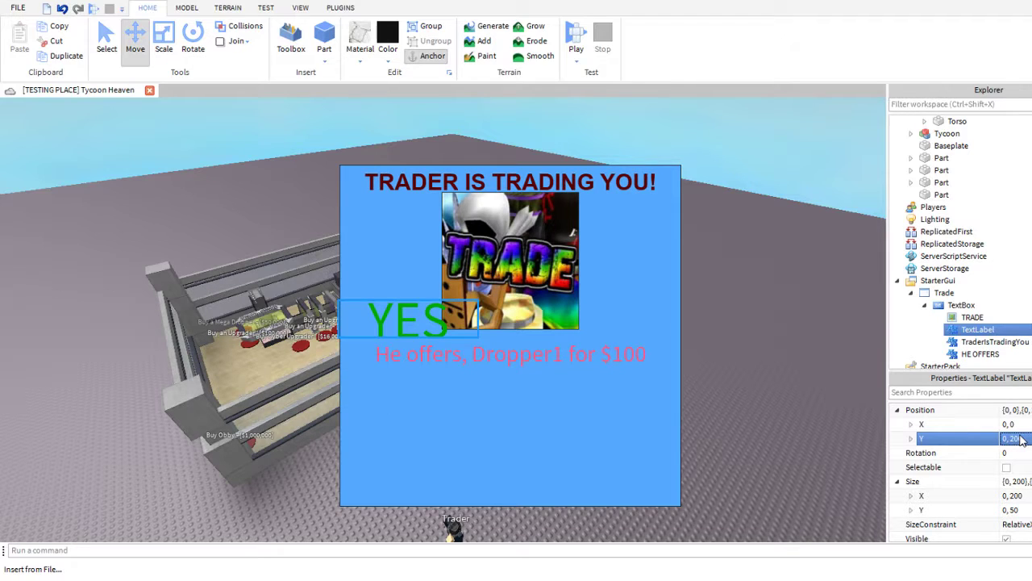
- Set the green YES label's Y position offset to 350 so it sits below the offer text
double_click(1018, 438)
text(350)
key(Return)
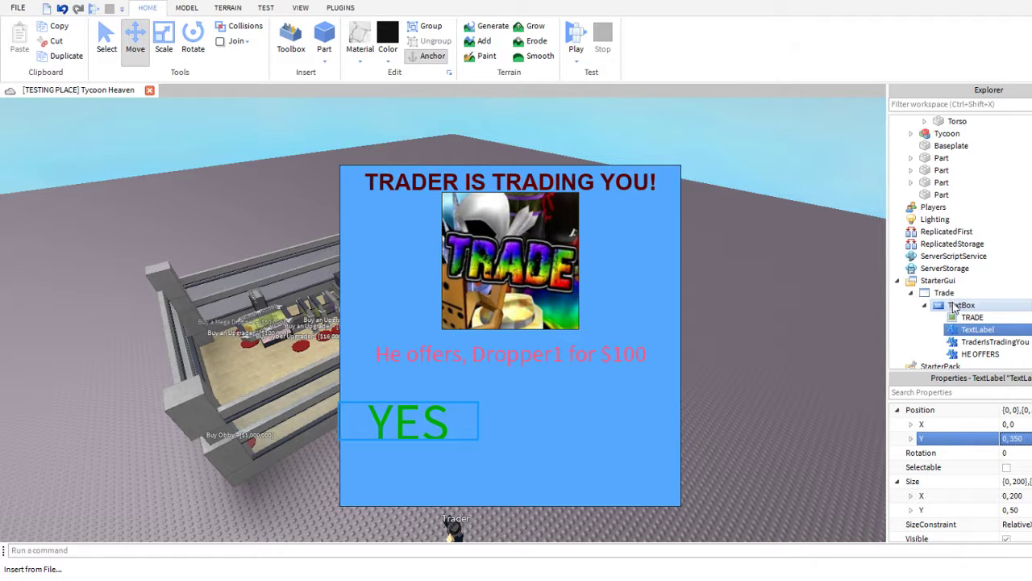
- Rename the green YES text label from its default name to YES
click(973, 331)
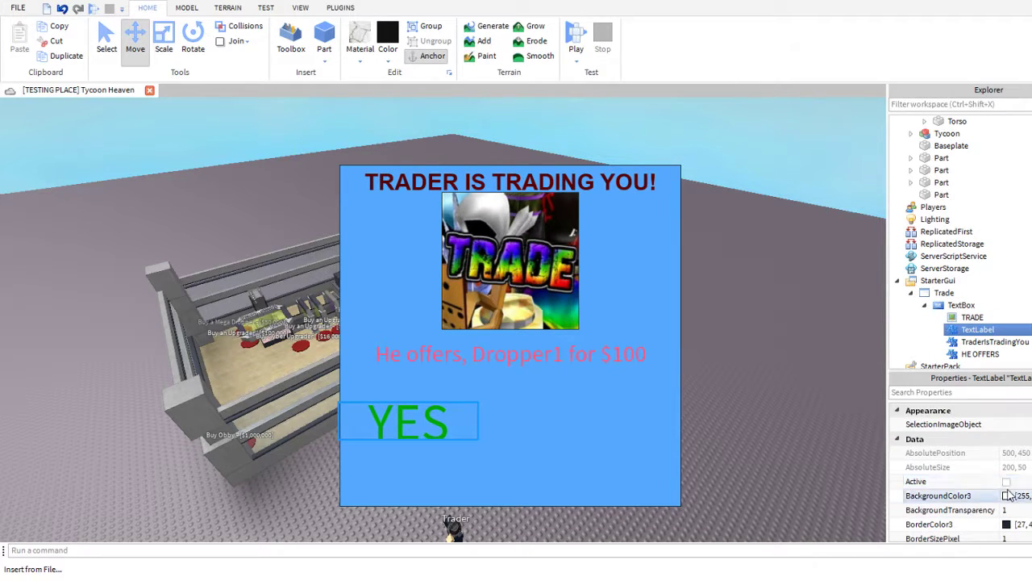
scroll(1013, 508, down, 1)
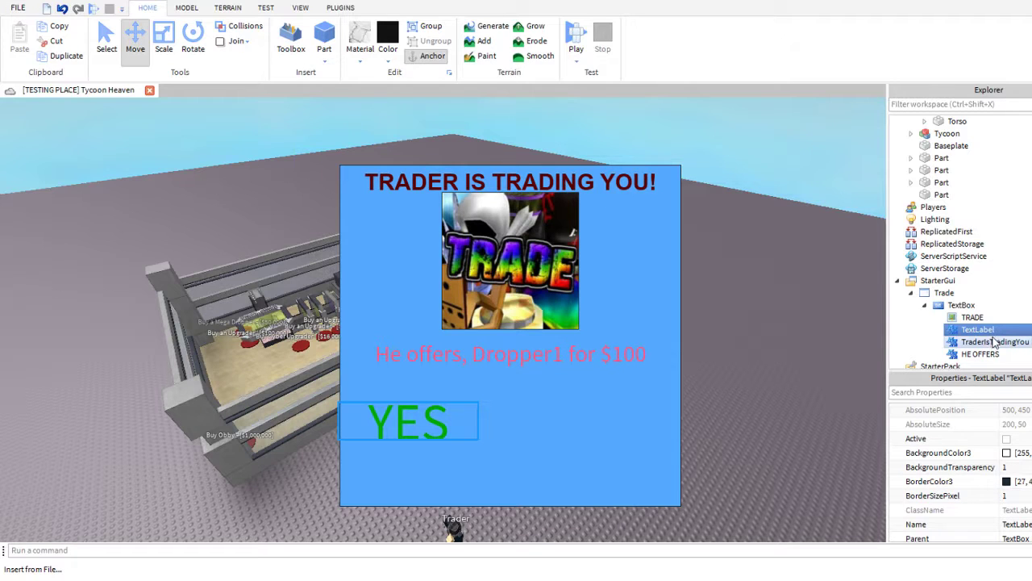
scroll(1024, 436, up, 1)
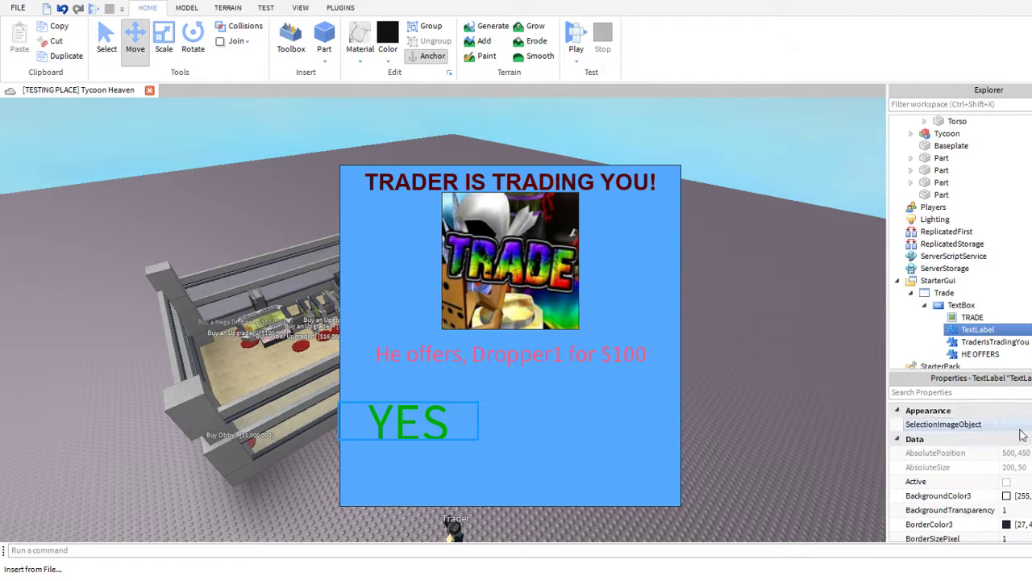
scroll(1029, 486, down, 1)
scroll(1028, 487, down, 2)
click(1016, 438)
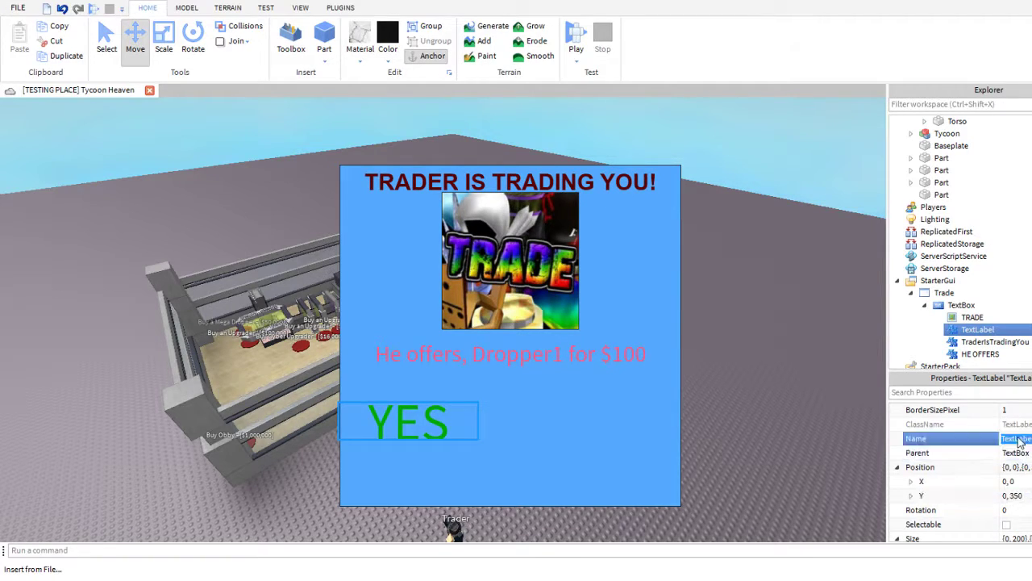
key(BackSpace)
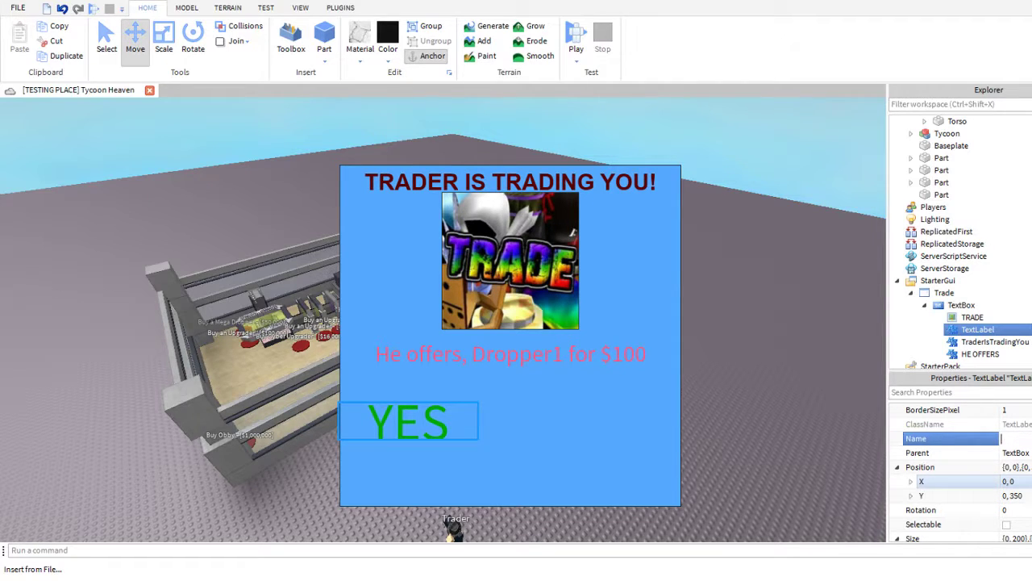
text(YES)
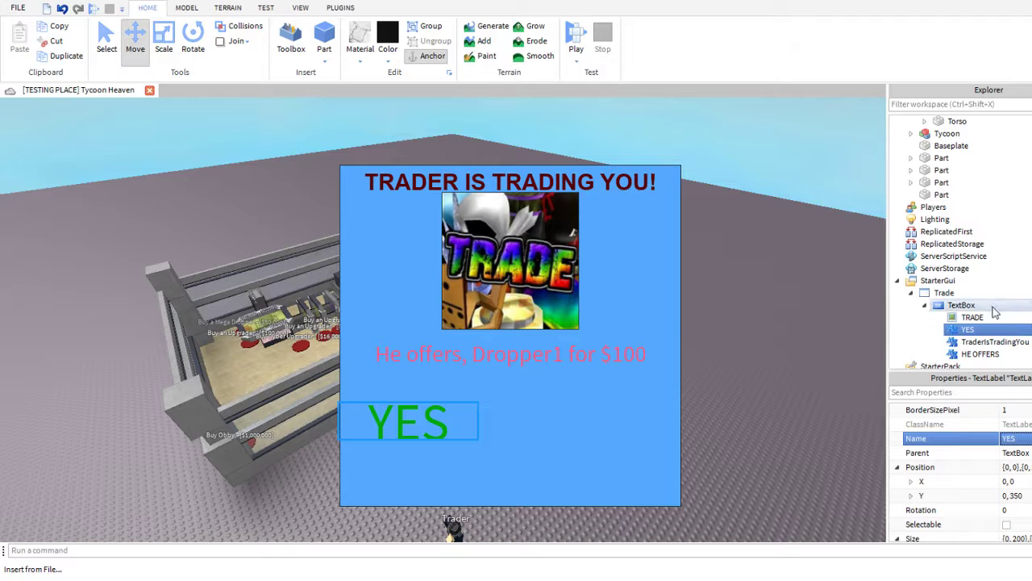
key(Return)
- Duplicate the YES label inside the TextBox, giving the copy NO as both its name and its text
click(1021, 438)
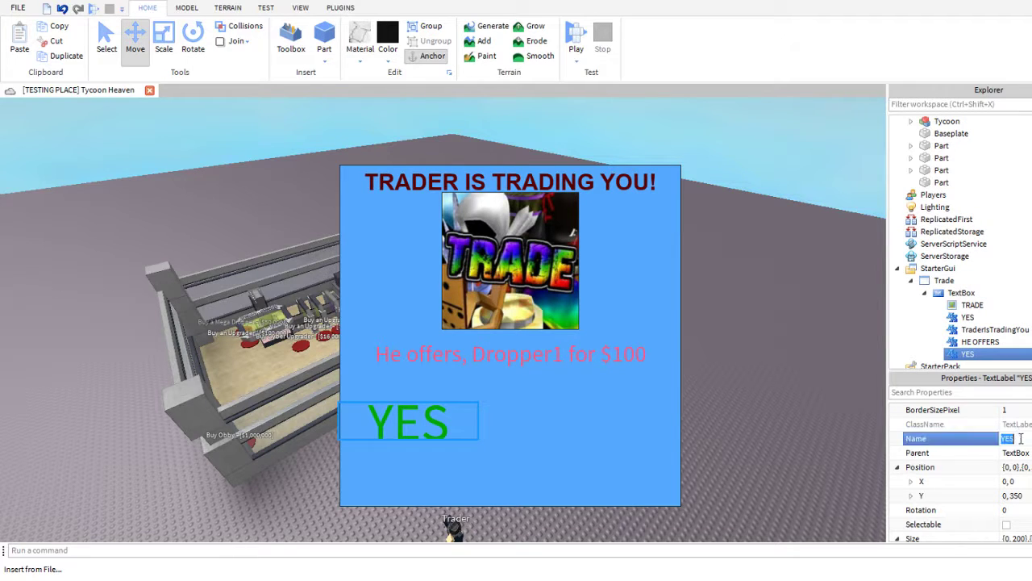
text(NO)
key(Return)
scroll(1021, 452, down, 5)
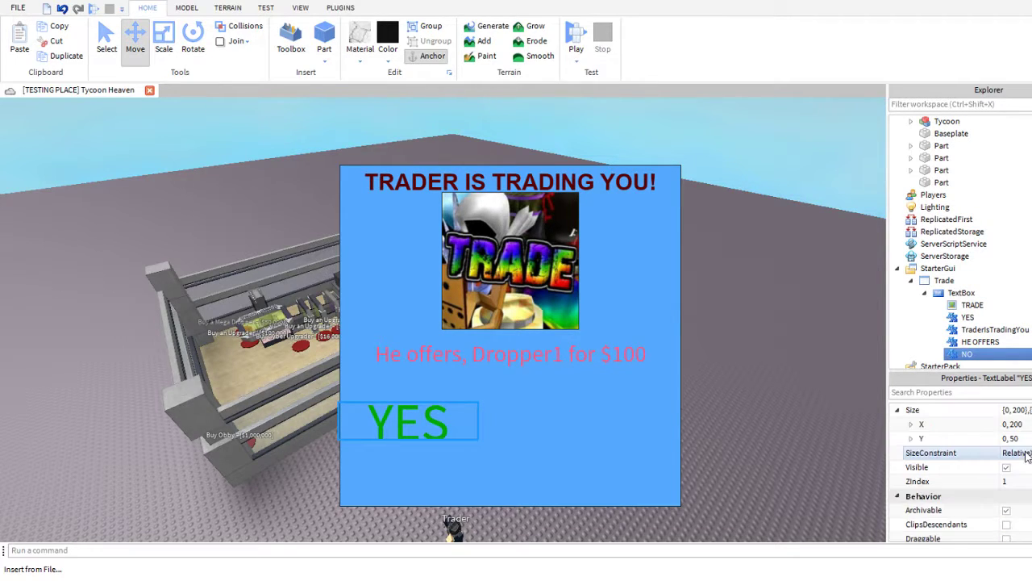
scroll(1021, 456, up, 1)
scroll(1021, 455, down, 3)
click(1008, 524)
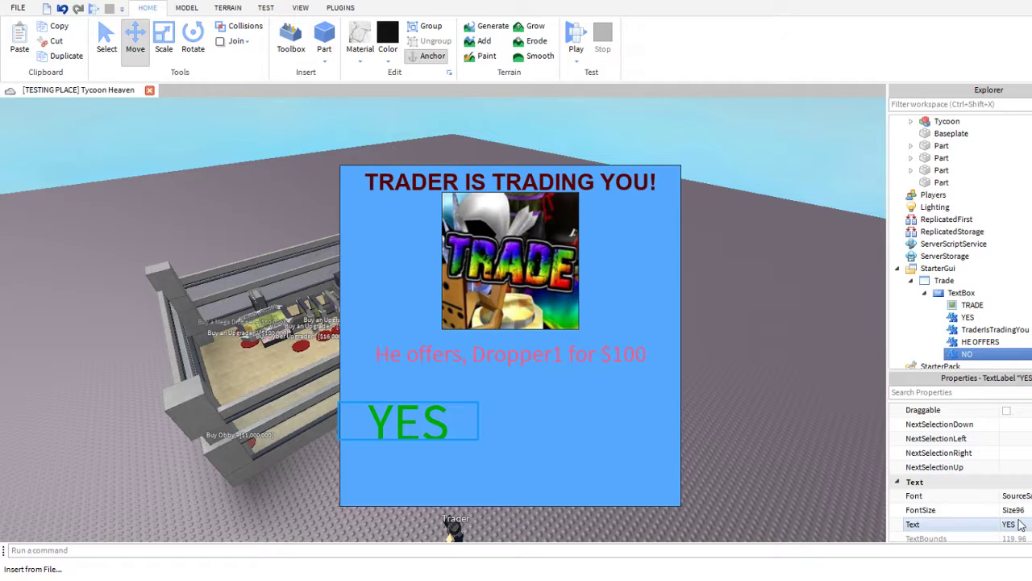
text(NO)
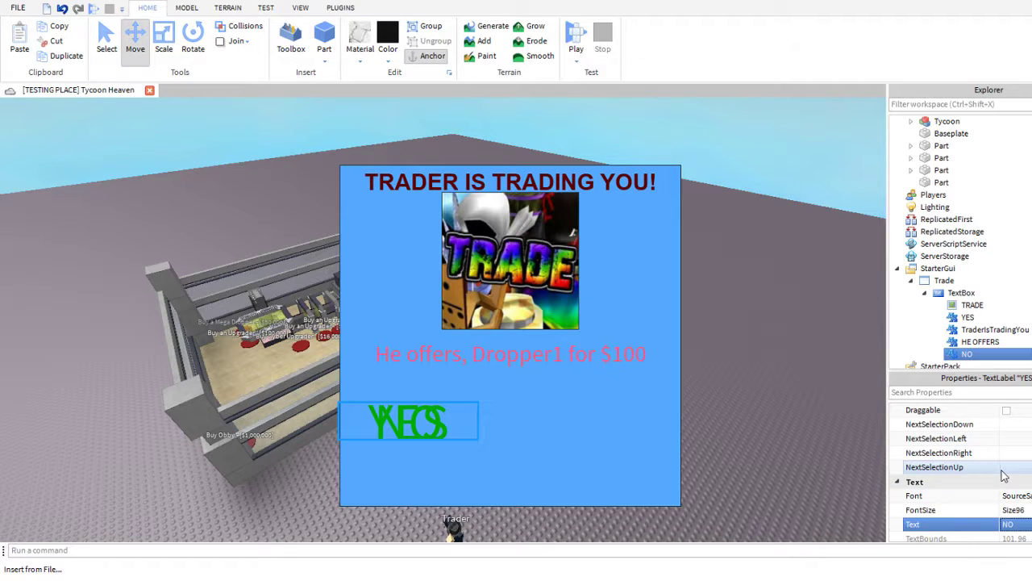
- Set the NO label's Y position offset to 400 so it sits under the YES label
scroll(1018, 516, down, 1)
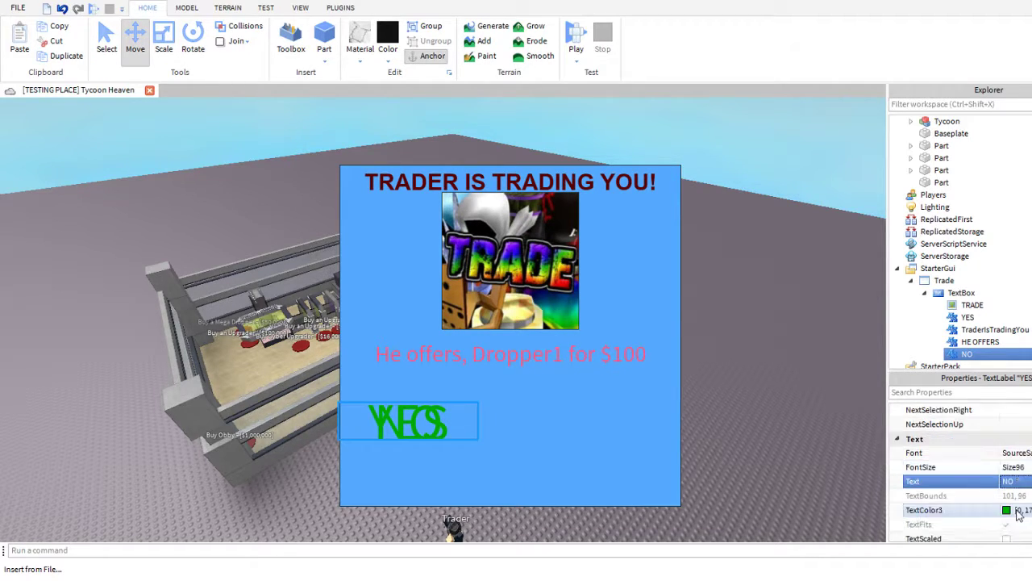
scroll(1017, 516, up, 10)
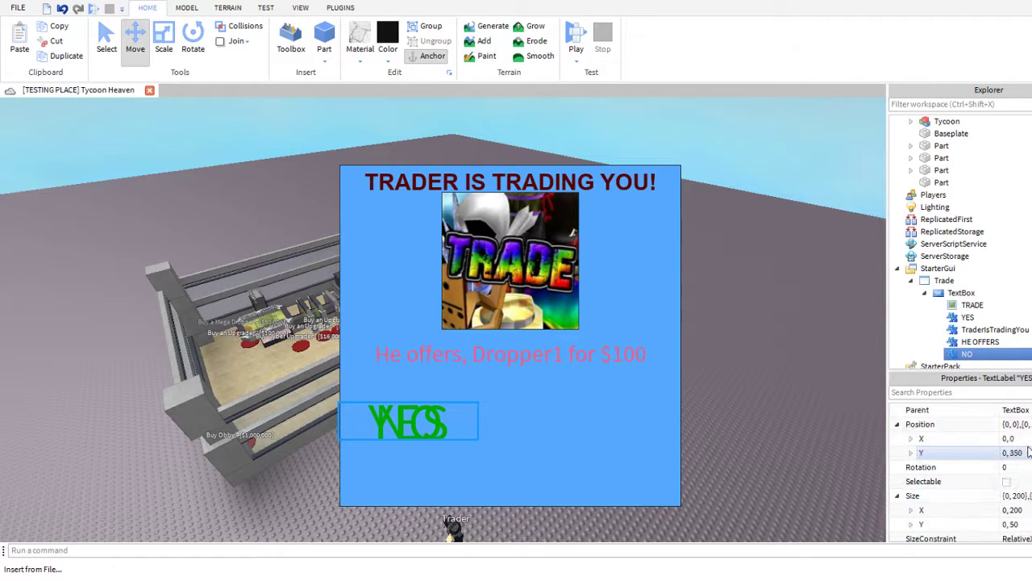
scroll(1028, 452, up, 1)
double_click(1018, 495)
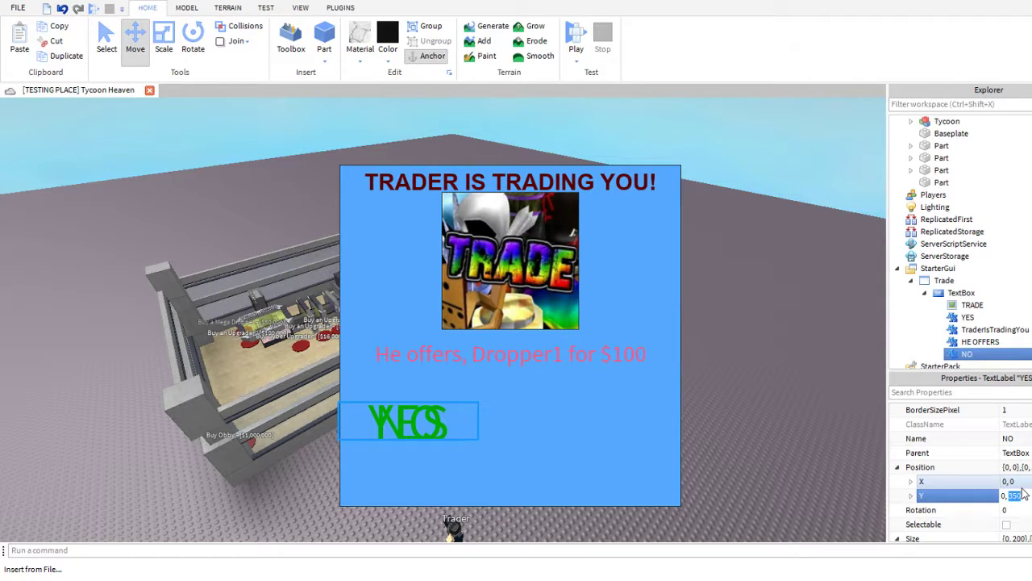
text(400)
key(Return)
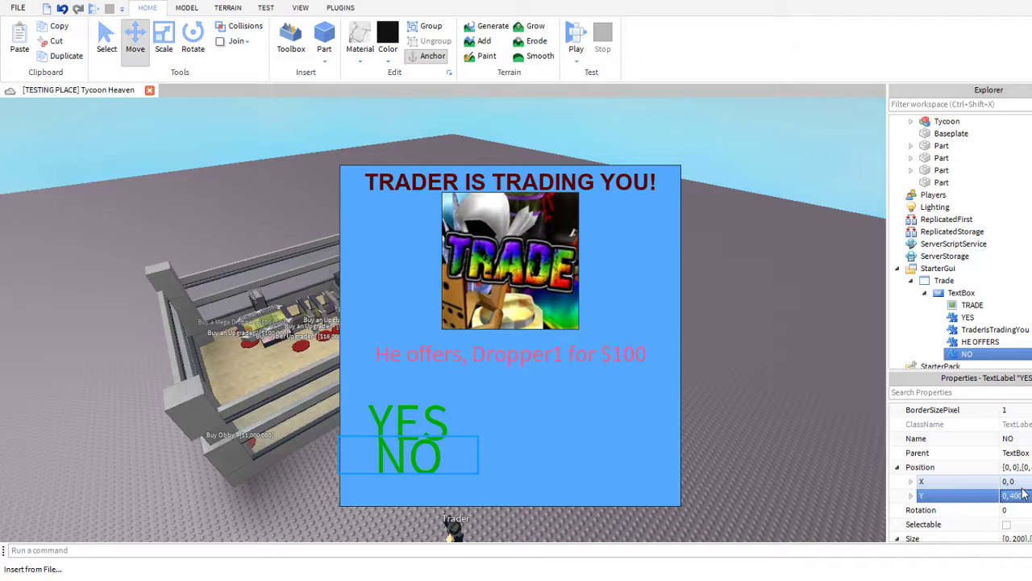
- Set the NO label's Y position offset to 350, level with the YES label
double_click(1018, 495)
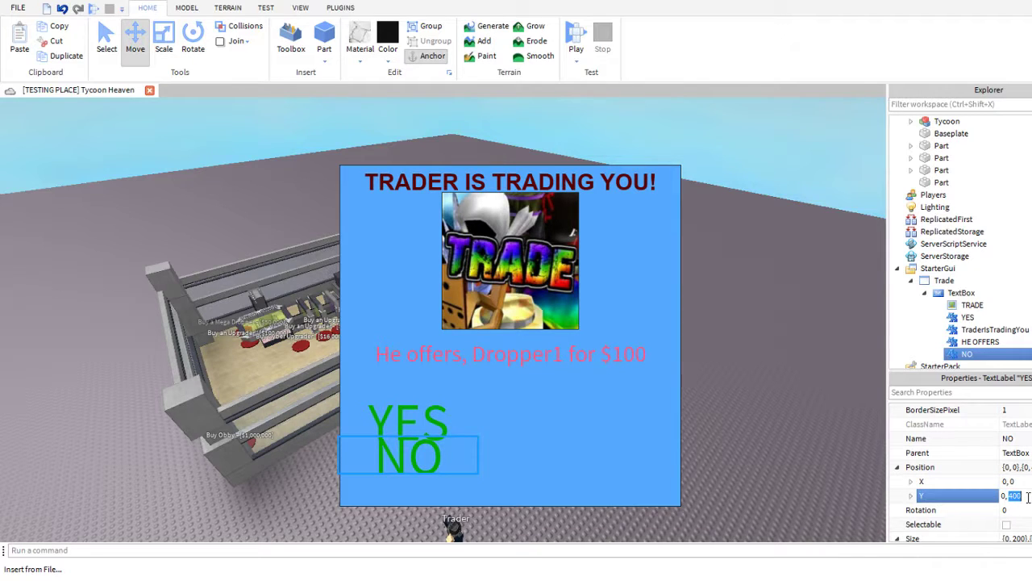
key(BackSpace)
text(350)
key(Return)
- Shift the NO label horizontally, trying an X position offset of 350 and settling on 250
click(1018, 481)
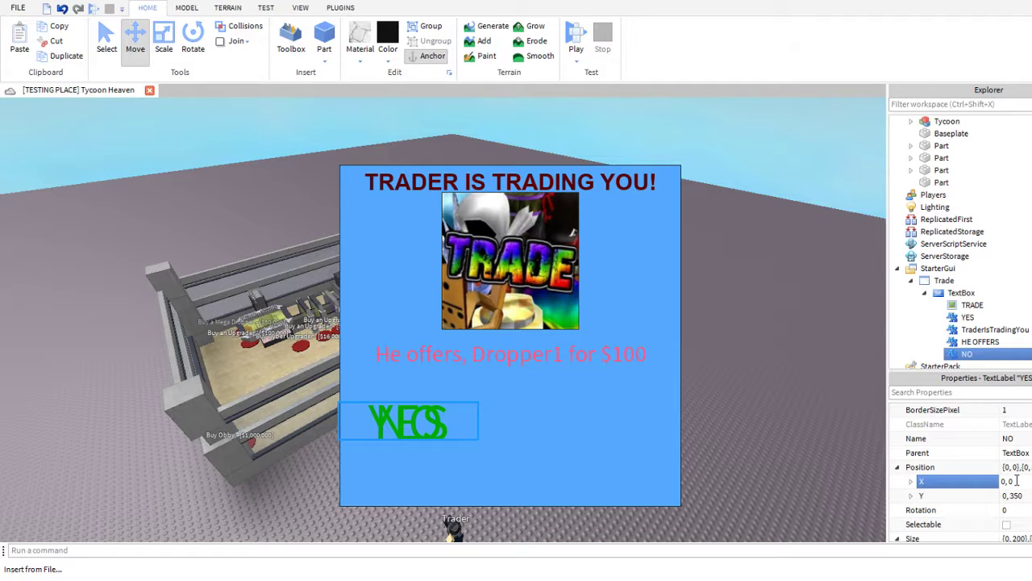
text(350)
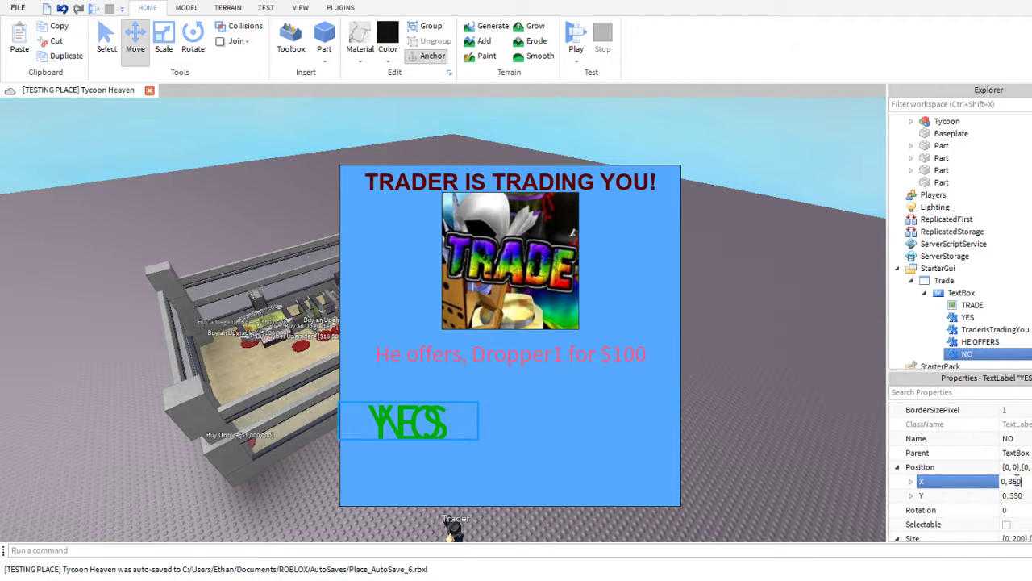
key(Return)
click(1022, 481)
text(250)
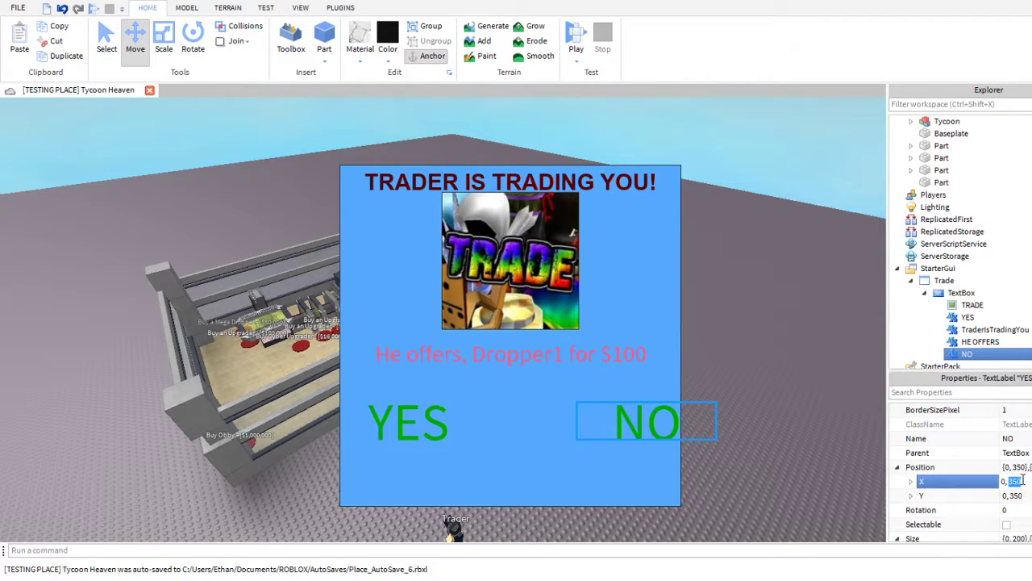
key(Return)
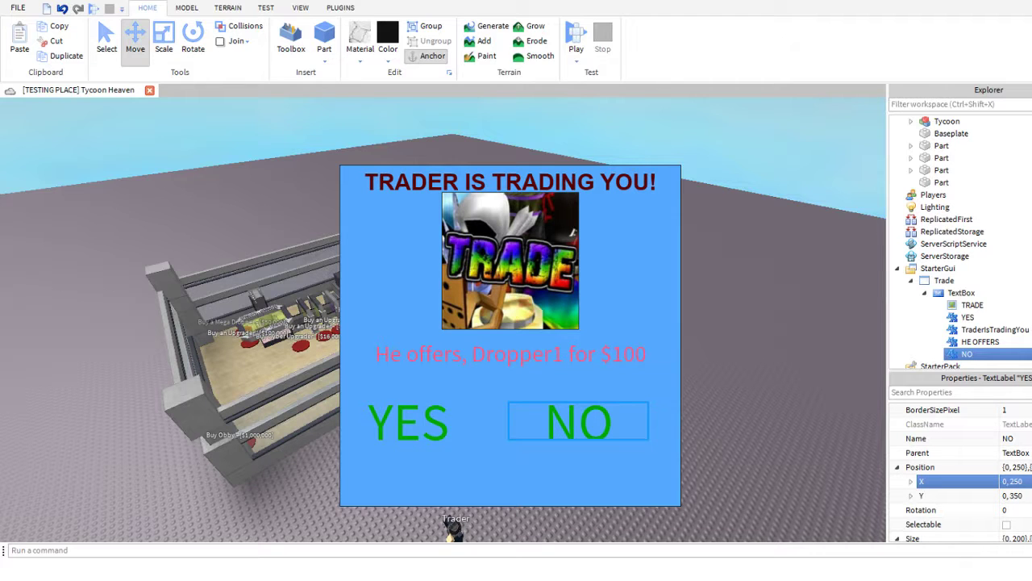
- Change the NO label's text color to dark red and deselect the label
scroll(646, 371, up, 5)
right_drag(647, 371, 655, 323)
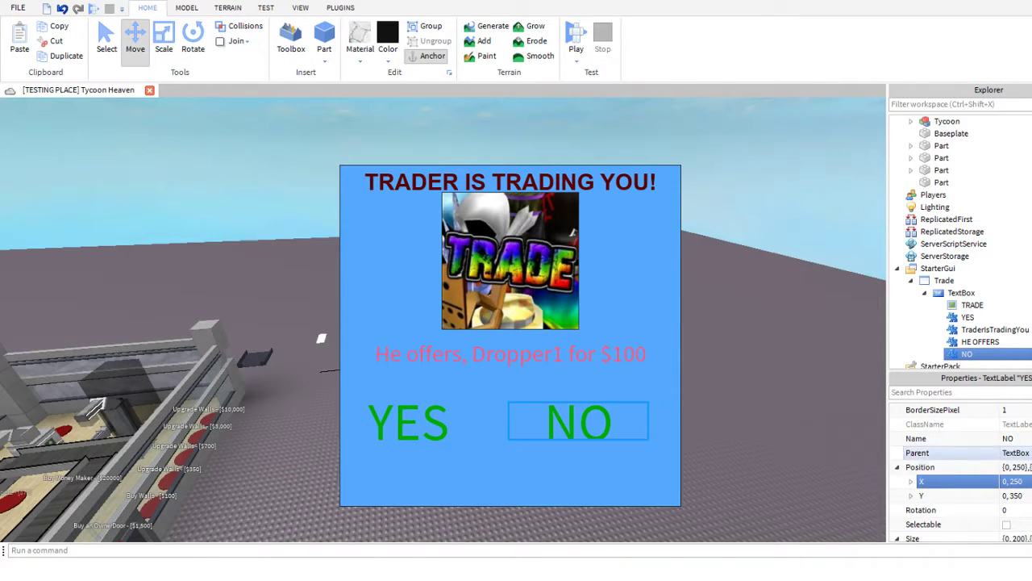
scroll(1000, 500, down, 6)
click(1008, 513)
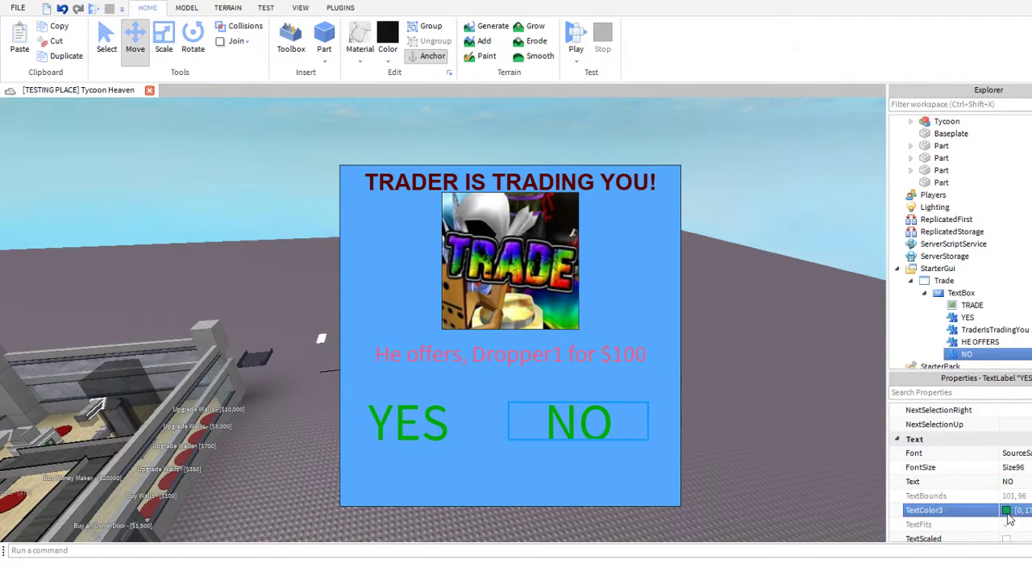
click(321, 103)
click(408, 195)
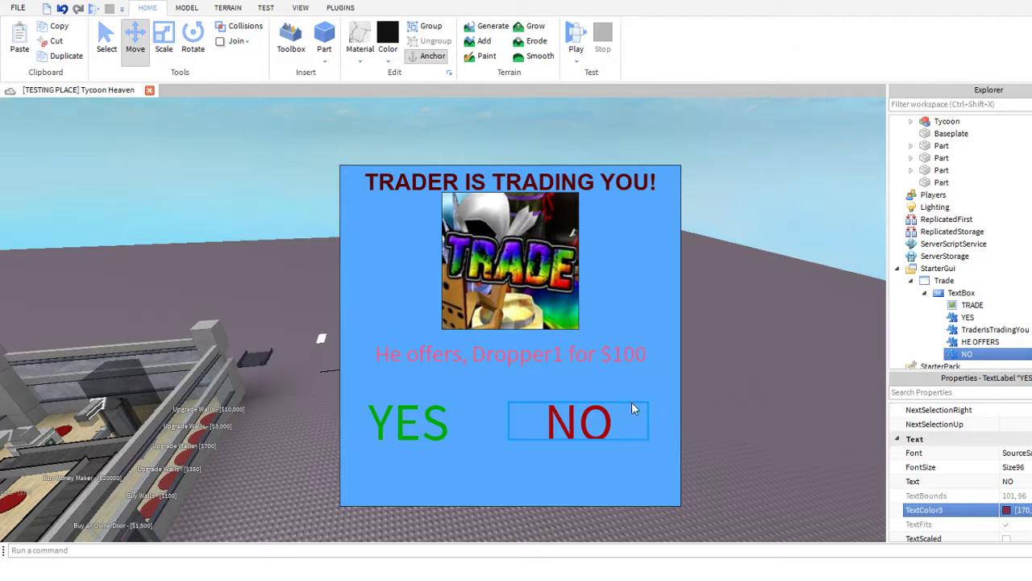
right_drag(642, 401, 771, 356)
click(772, 343)
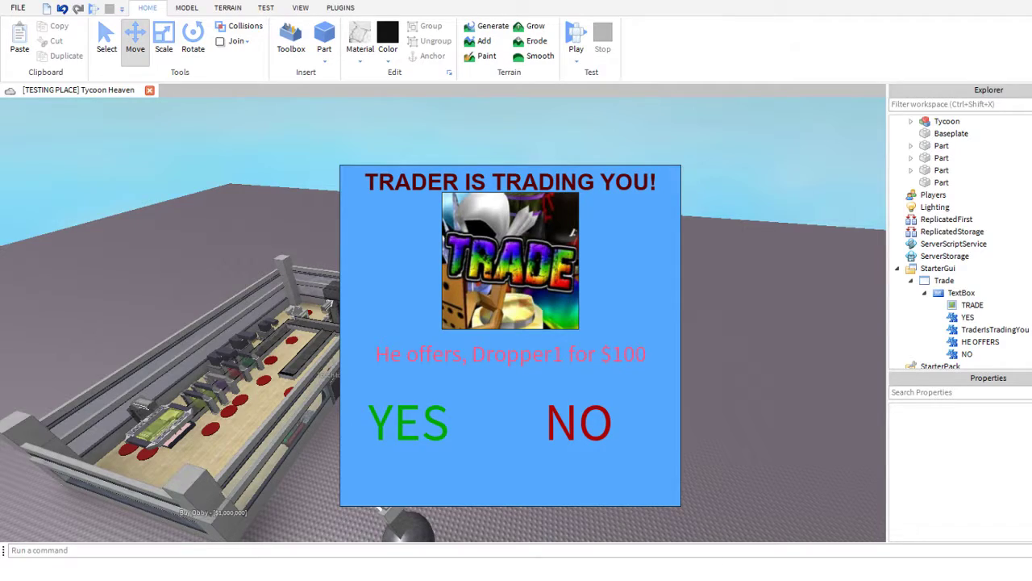
- Collapse the TextBox in the Trade GUI and hide it by turning off its Visible property
right_drag(584, 286, 590, 266)
scroll(589, 266, up, 4)
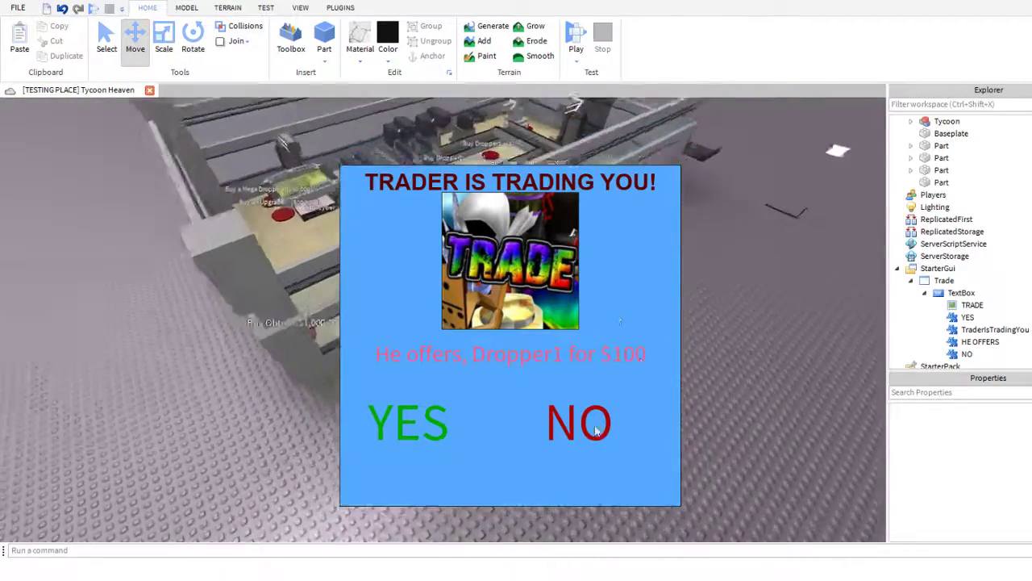
right_drag(595, 430, 598, 451)
scroll(597, 436, up, 3)
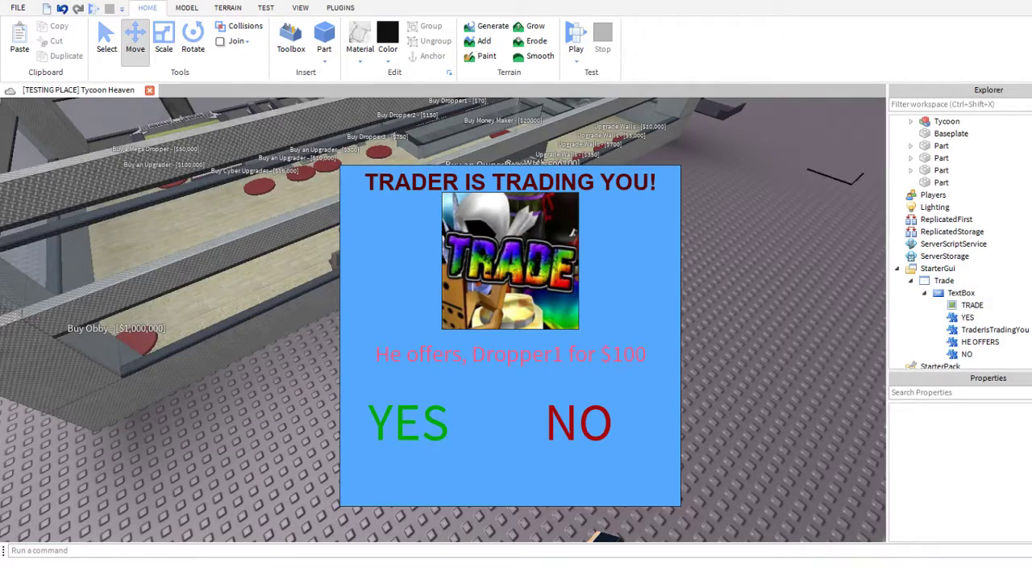
key(w)
right_drag(198, 414, 922, 299)
click(924, 292)
click(935, 293)
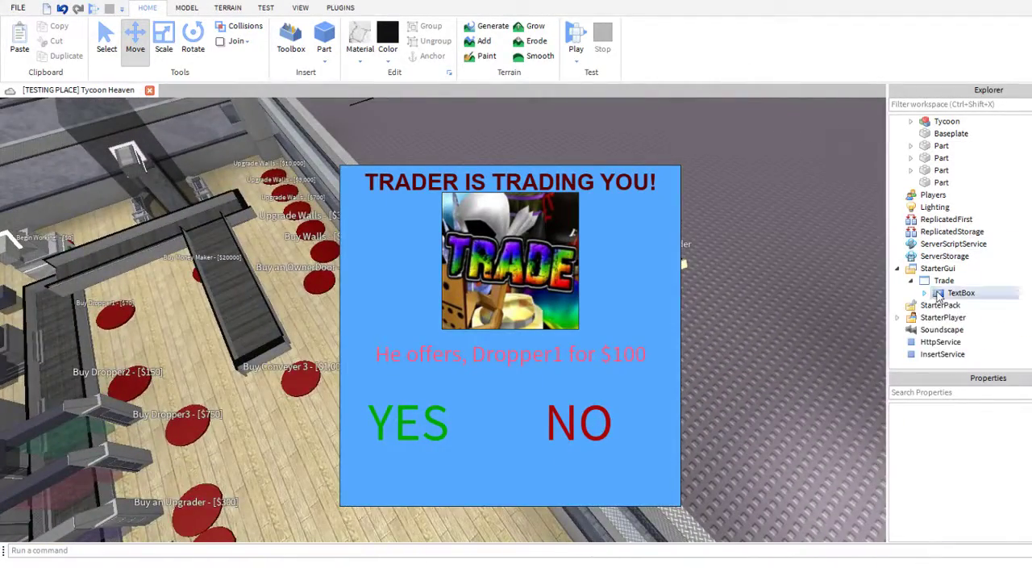
scroll(1016, 484, down, 3)
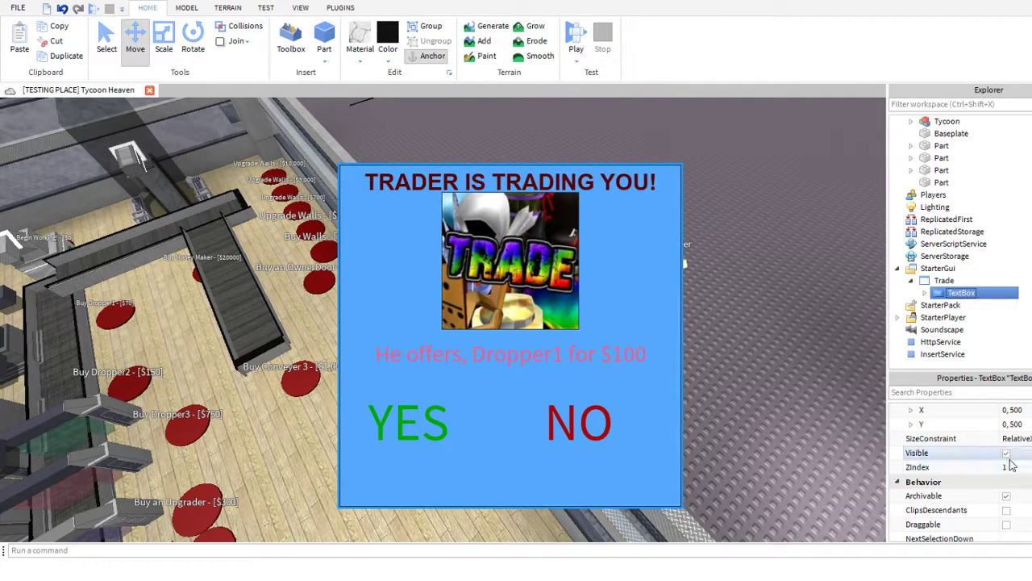
click(1006, 452)
right_drag(431, 297, 403, 276)
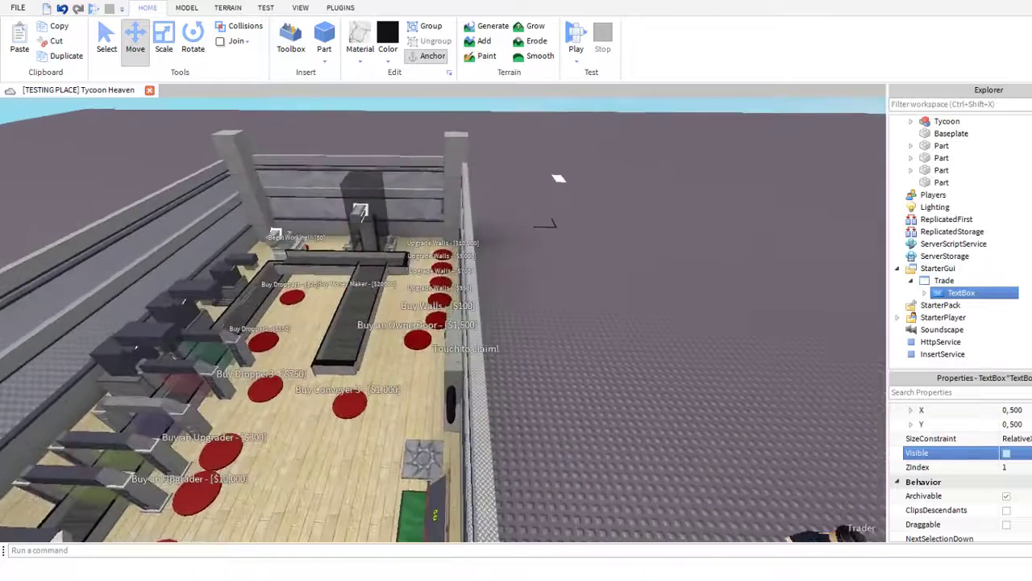
- Collapse the Trader model and open TraderScript, placing the cursor at its last StarterGUI.Trade line
scroll(986, 196, up, 10)
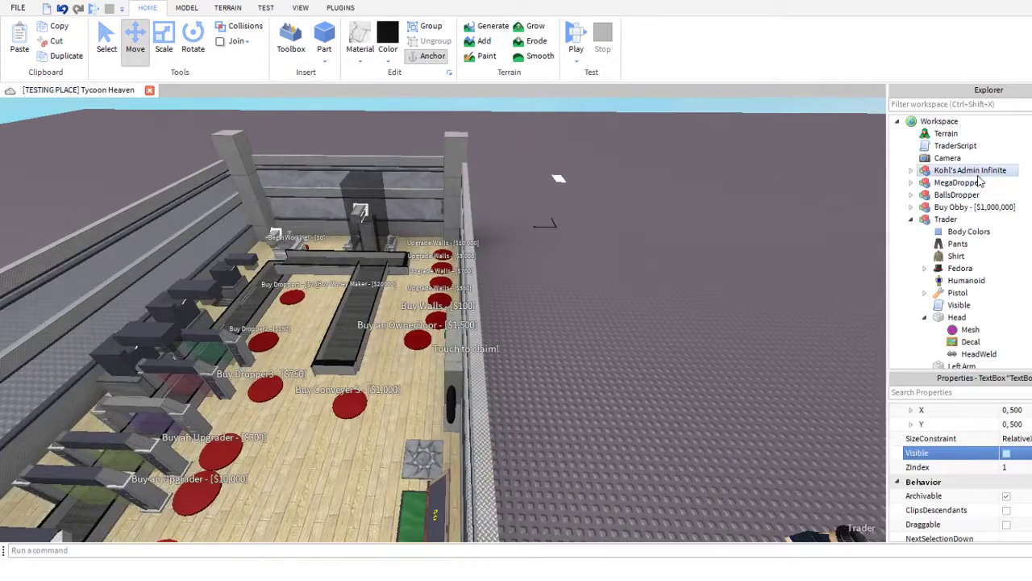
click(911, 218)
double_click(960, 145)
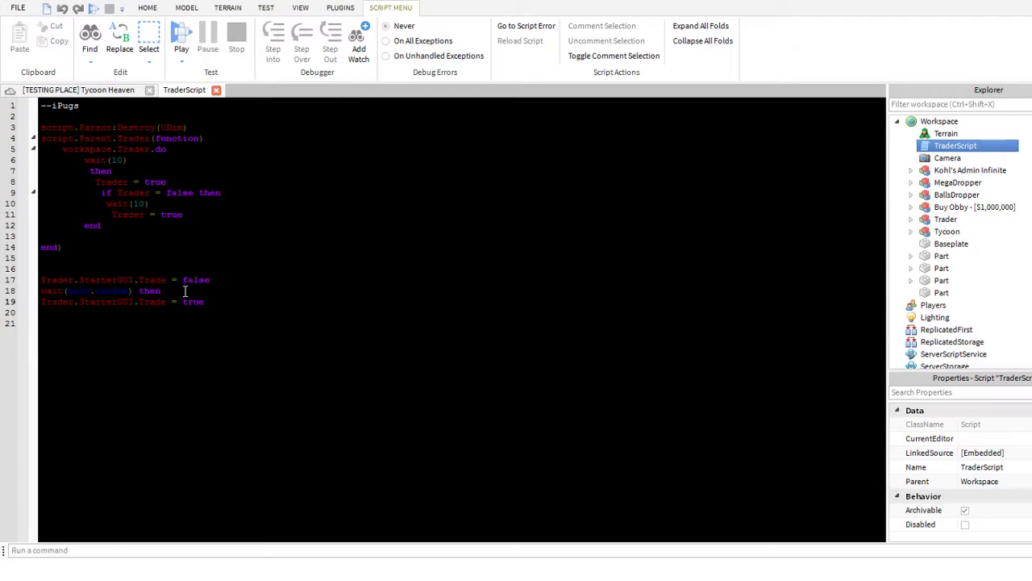
double_click(203, 301)
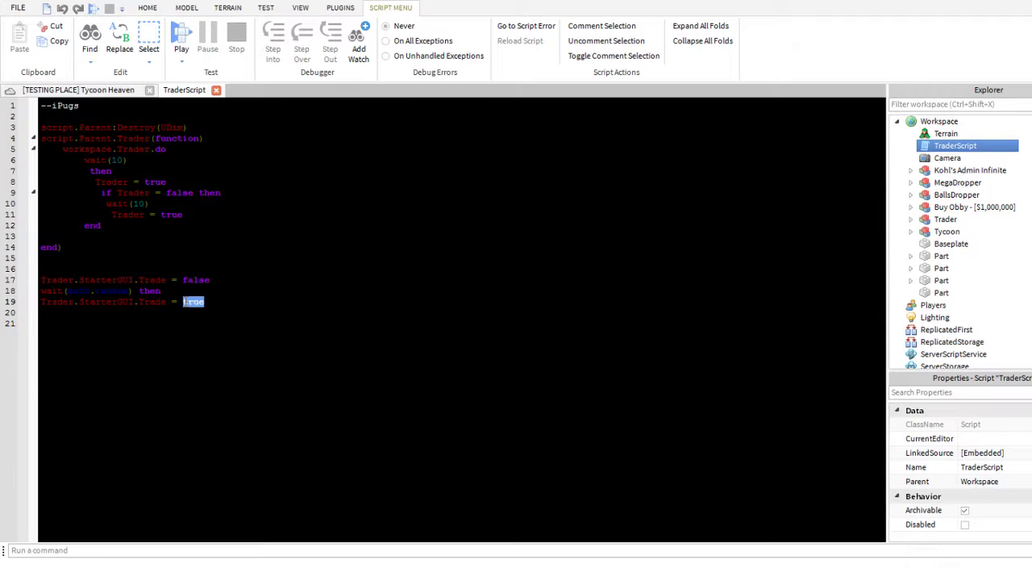
click(203, 302)
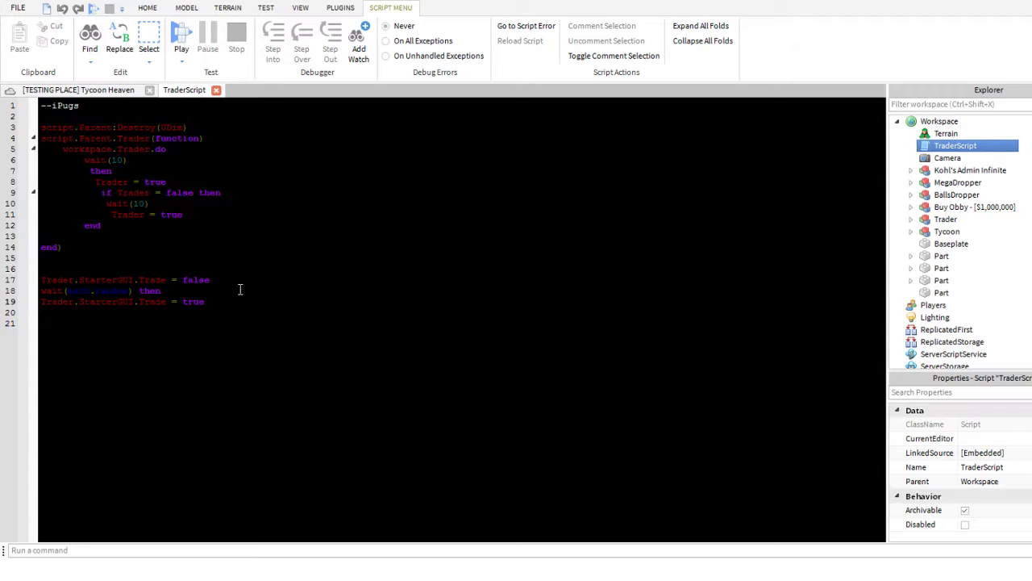
- Start a new statement with "Trader." two lines below the final StarterGUI.Trade assignment
key(Return)
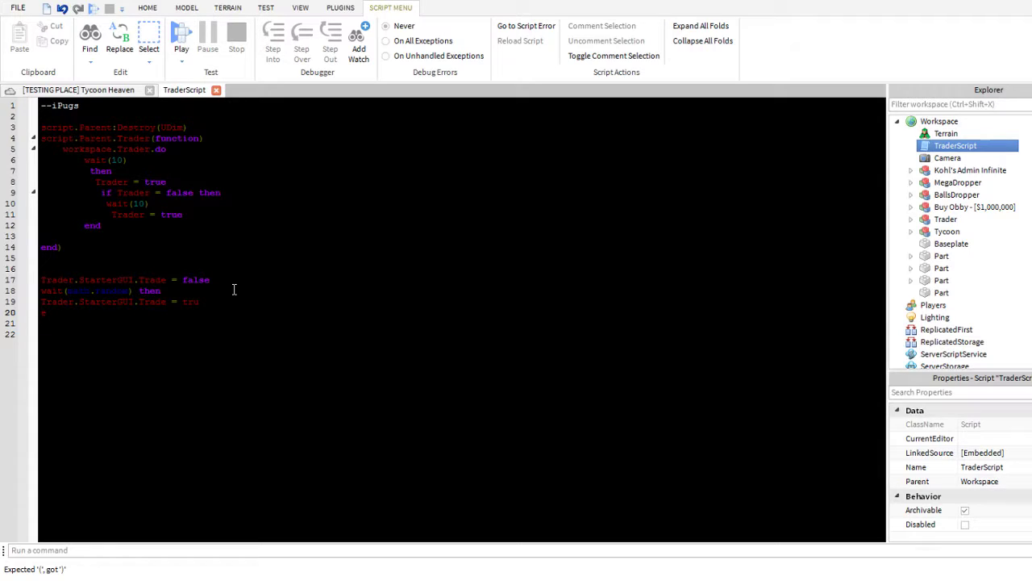
key(BackSpace)
key(Return)
key(BackSpace)
key(Return)
text(True)
text(r.)
- Remove the "Trader." prefix from both StarterGUI.Trade assignments in the script
scroll(1023, 230, down, 3)
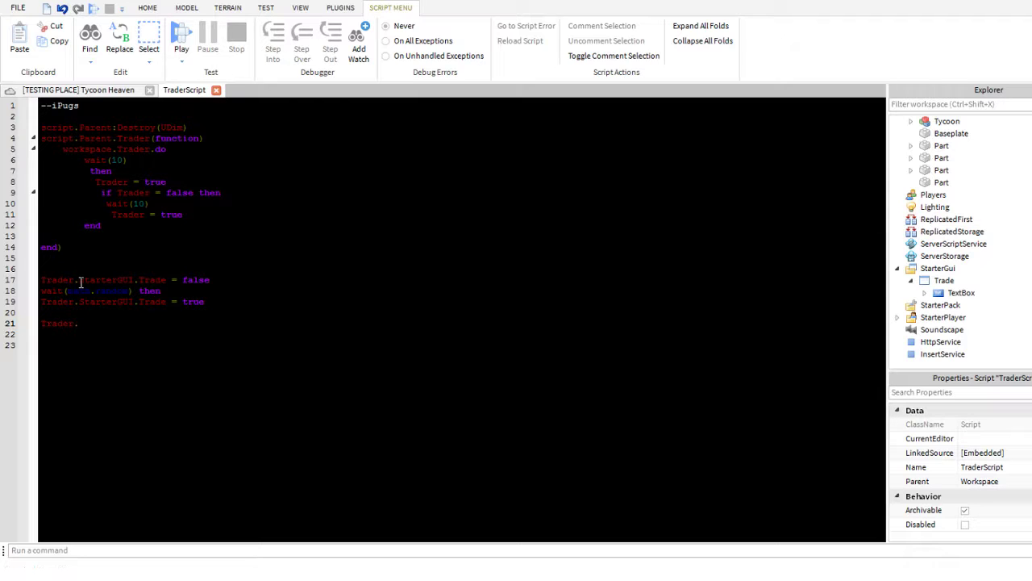
drag(82, 279, 40, 306)
key(BackSpace)
key(BackSpace)
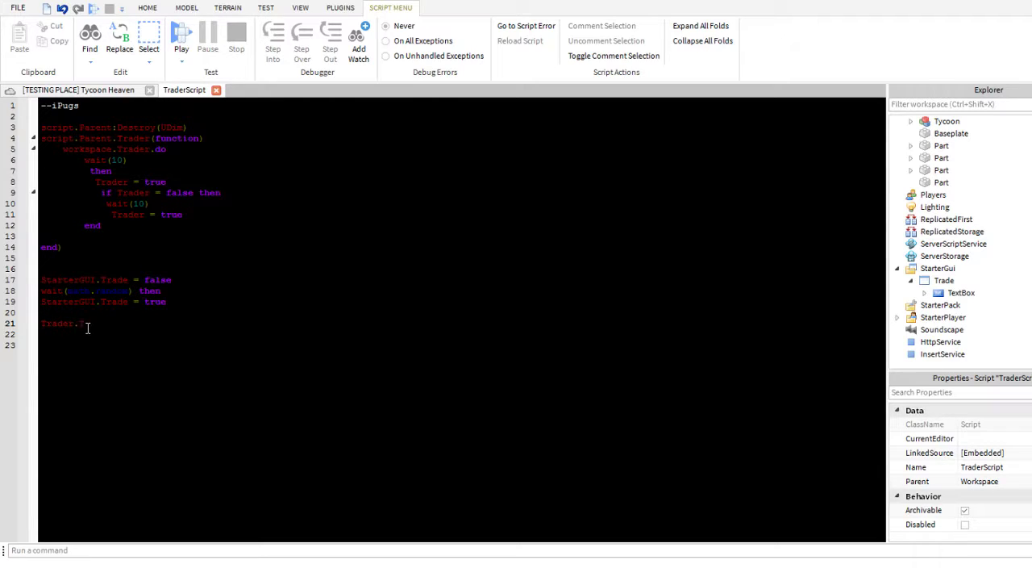
- Try to write a Trader.Trades(function) block containing a StarterGUI.Trade == statement
text(Trader(function))
key(Return)
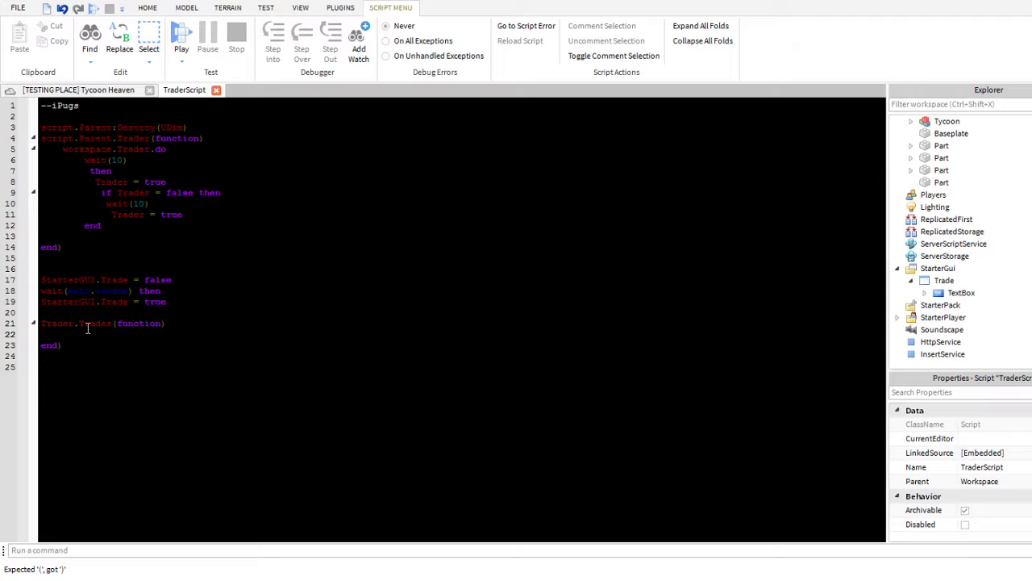
text(StarterGUI.Tra)
key(BackSpace)
key(BackSpace)
key(BackSpace)
key(BackSpace)
key(BackSpace)
key(BackSpace)
key(BackSpace)
text(.Tra)
text(de)
text( ==)
- Delete the partial StarterGUI.Trade statement and the whole Trader.Trades(function) block
key(BackSpace)
key(BackSpace)
key(BackSpace)
key(BackSpace)
key(BackSpace)
key(BackSpace)
key(BackSpace)
key(BackSpace)
key(BackSpace)
key(BackSpace)
key(BackSpace)
key(BackSpace)
drag(73, 341, 44, 322)
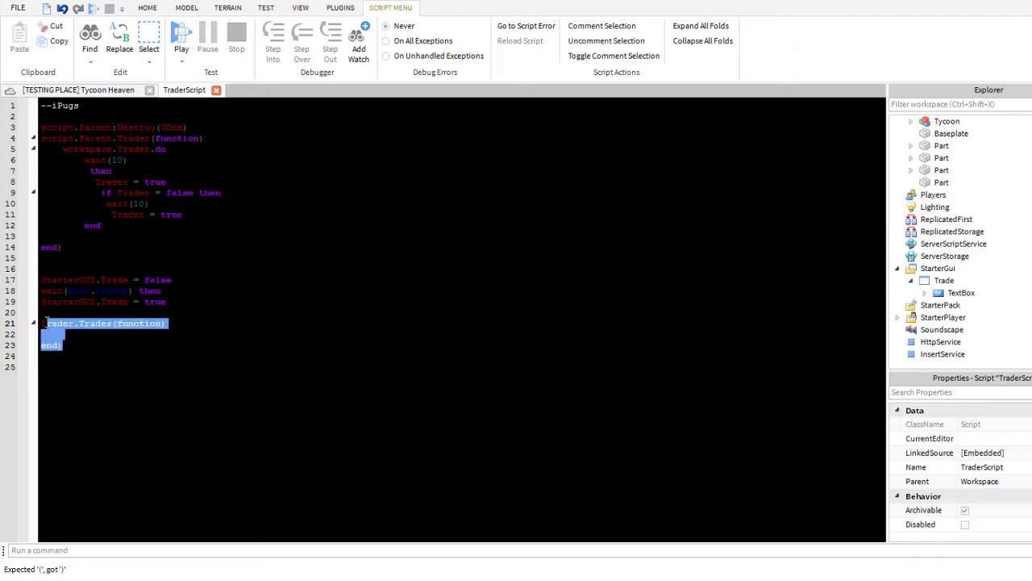
key(BackSpace)
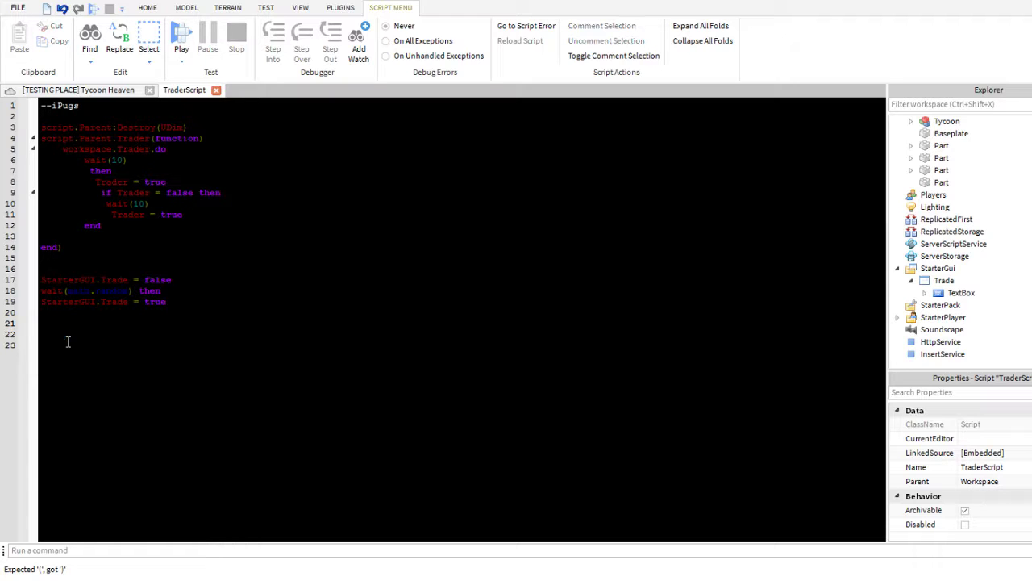
- Close TraderScript, start a playtest and walk the character through the gate to claim the tycoon
click(216, 89)
click(575, 36)
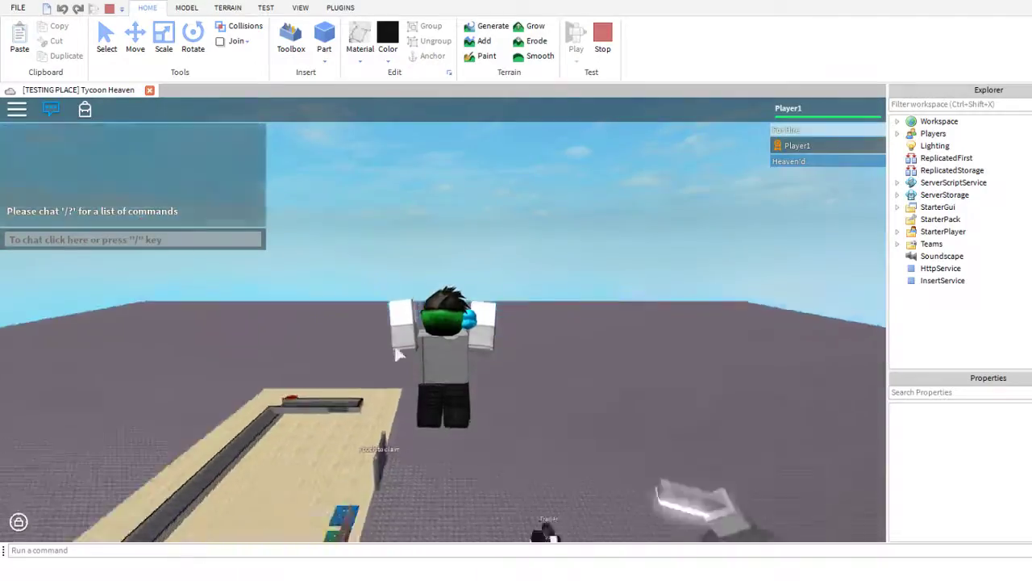
right_drag(396, 354, 396, 354)
key(w)
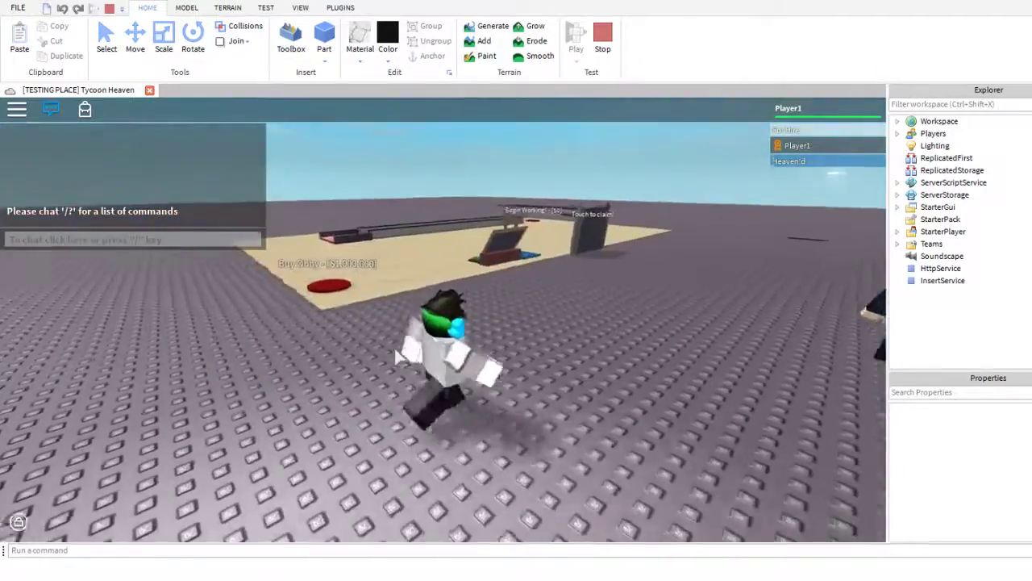
scroll(396, 356, up, 4)
key(w)
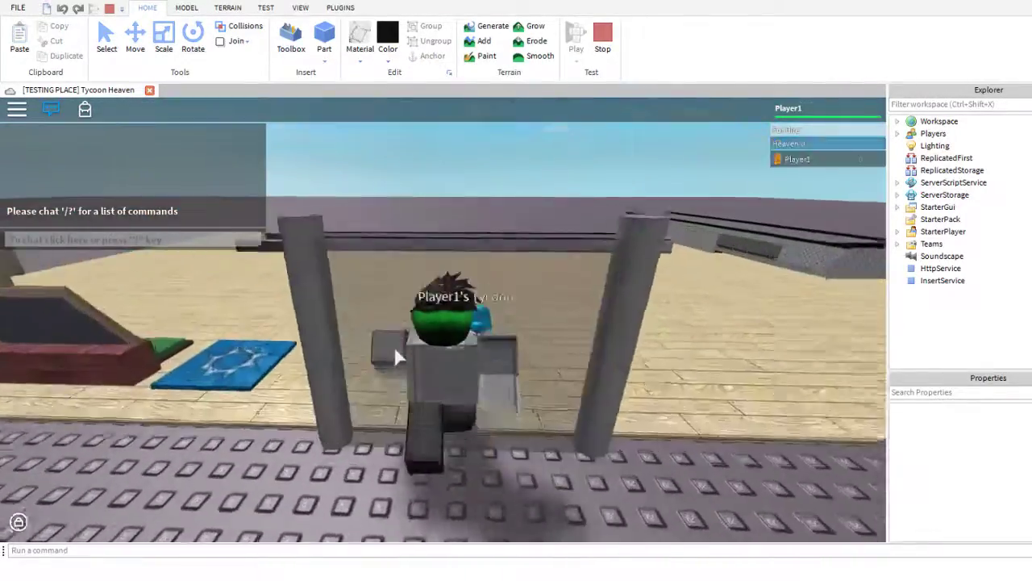
key(w)
right_drag(395, 356, 395, 355)
key(w)
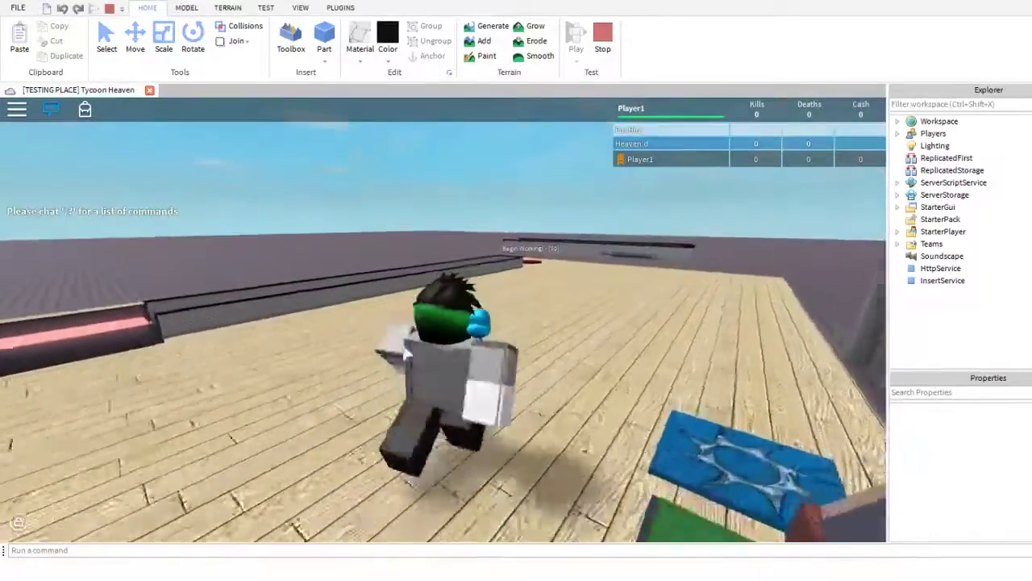
- Walk the character to the free Begin Working button to buy the first machine, then jump onto the conveyor
scroll(686, 345, down, 7)
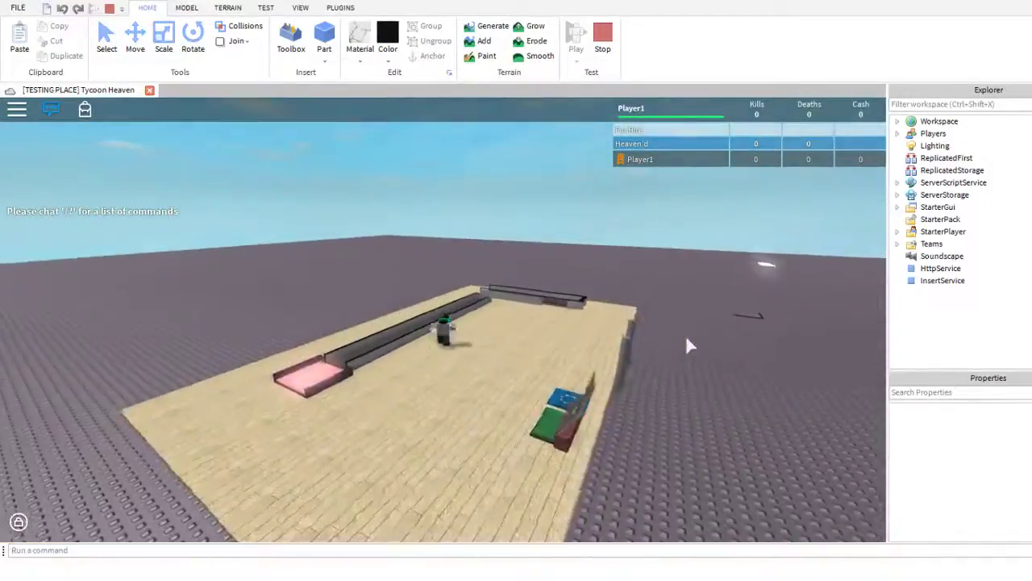
key(w)
right_drag(686, 344, 686, 345)
scroll(687, 344, up, 5)
key(space)
key(w)
right_drag(582, 395, 582, 395)
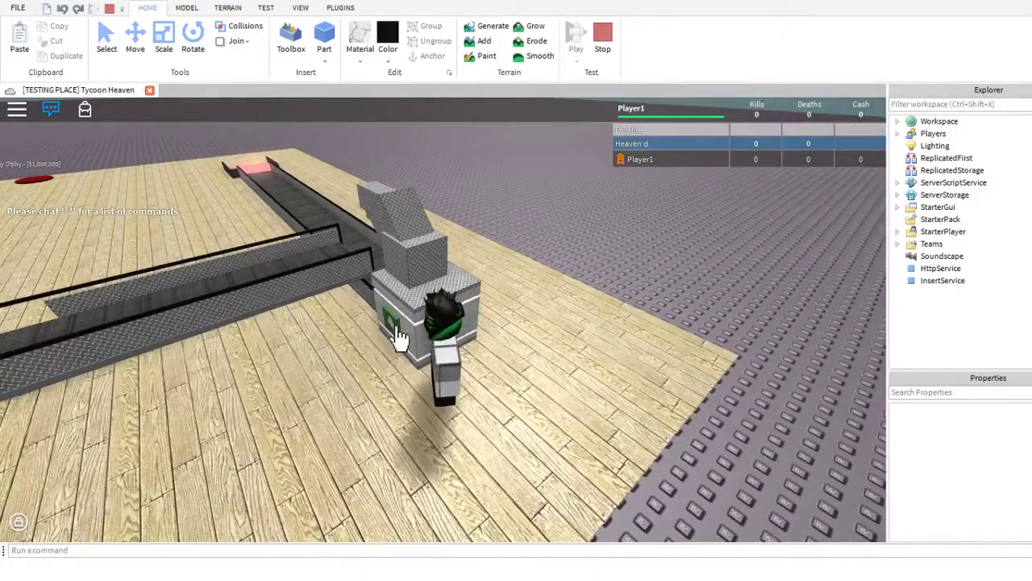
key(w)
right_drag(397, 335, 400, 333)
key(space)
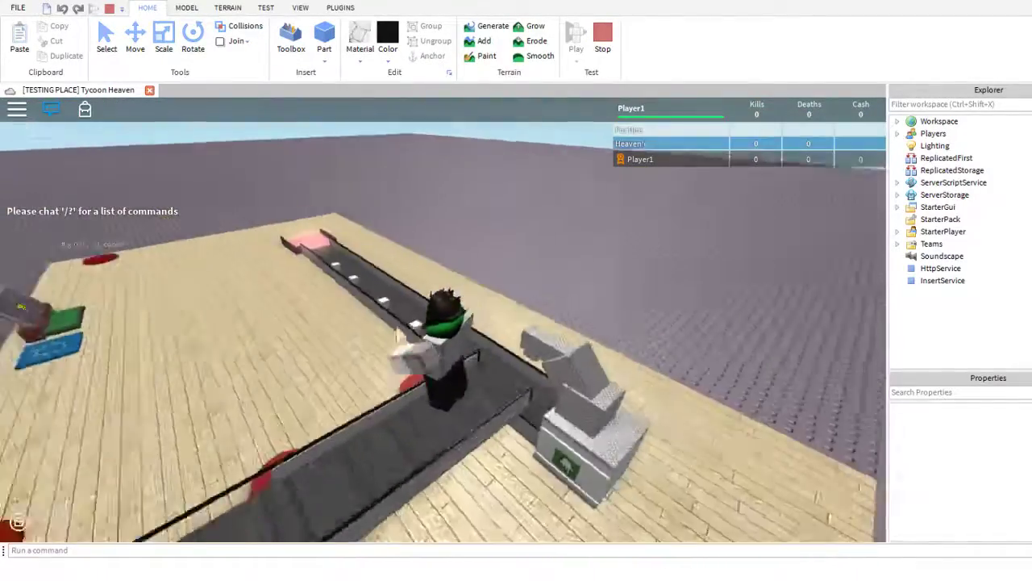
- Step off the conveyor and activate the machine's green hand button three times to drop blocks
right_drag(520, 332, 525, 317)
key(a)
key(s)
scroll(525, 317, down, 3)
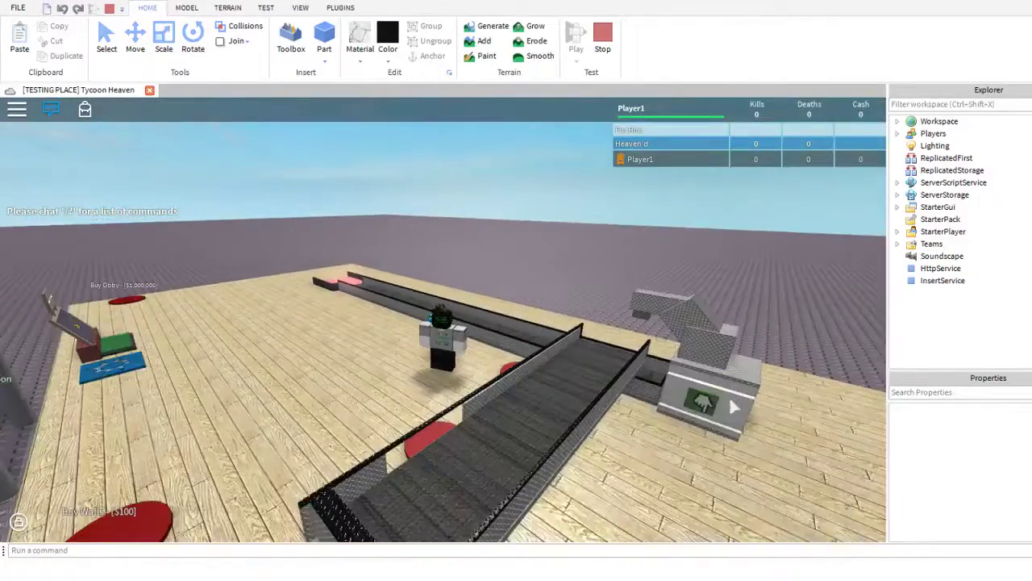
click(706, 409)
click(706, 410)
click(706, 410)
key(a)
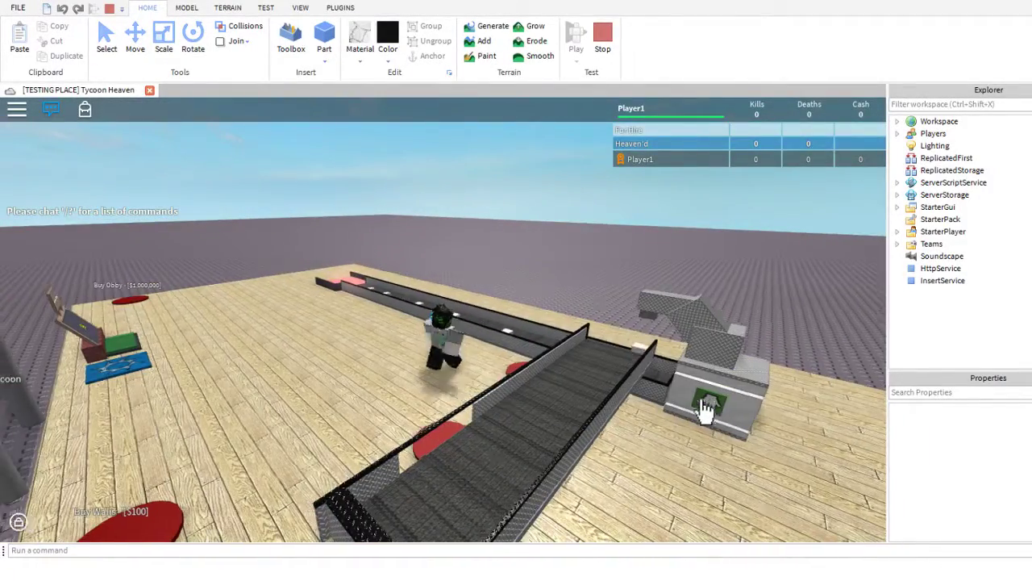
- Turn the character toward the tycoon entrance and the trader to inspect them, then stop the playtest
right_drag(707, 410, 707, 410)
scroll(707, 410, up, 3)
key(d)
key(s)
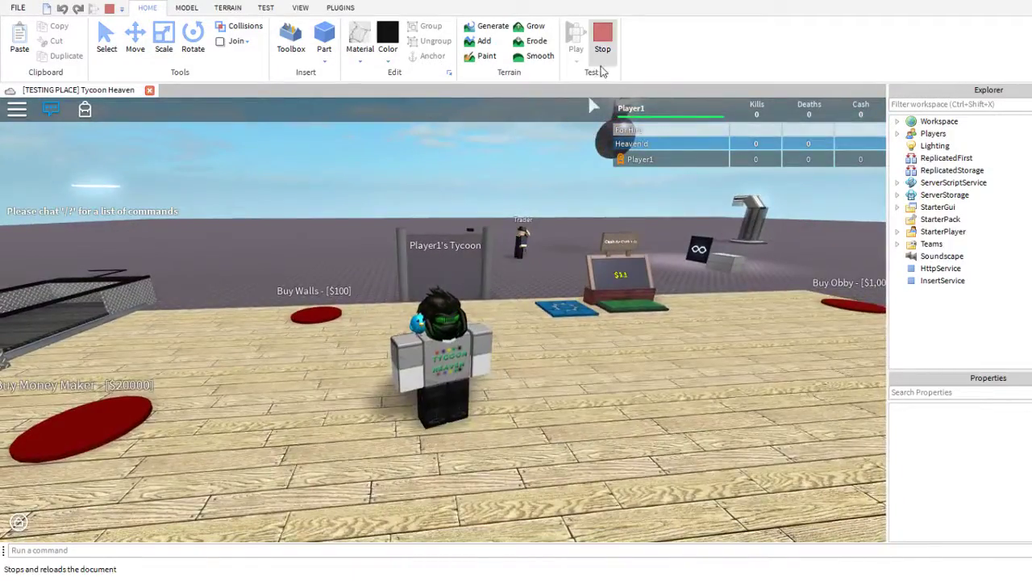
click(603, 64)
scroll(401, 226, up, 10)
click(292, 166)
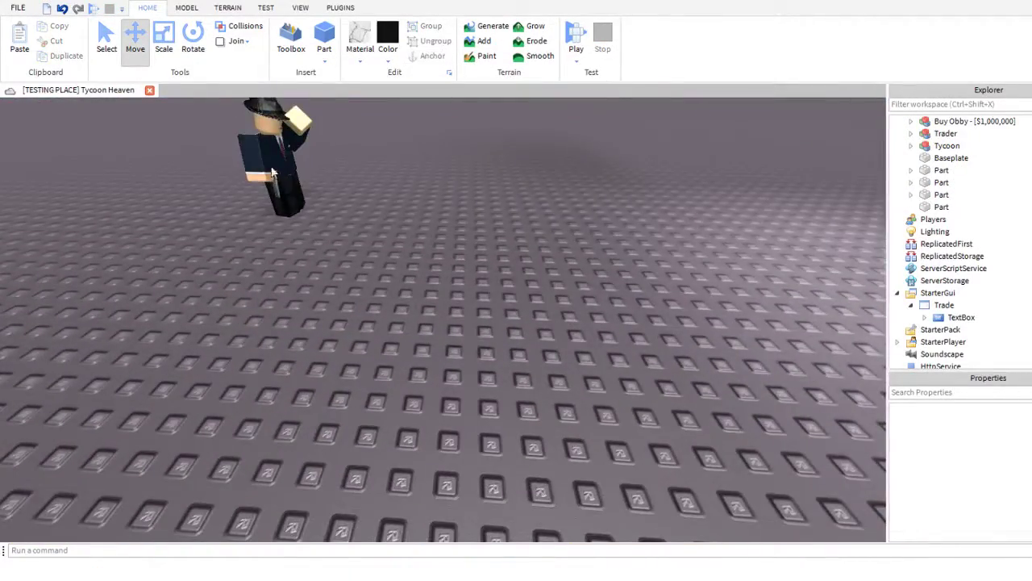
- Examine the Trader model up close and its position relative to the tycoon from a distance
key(f)
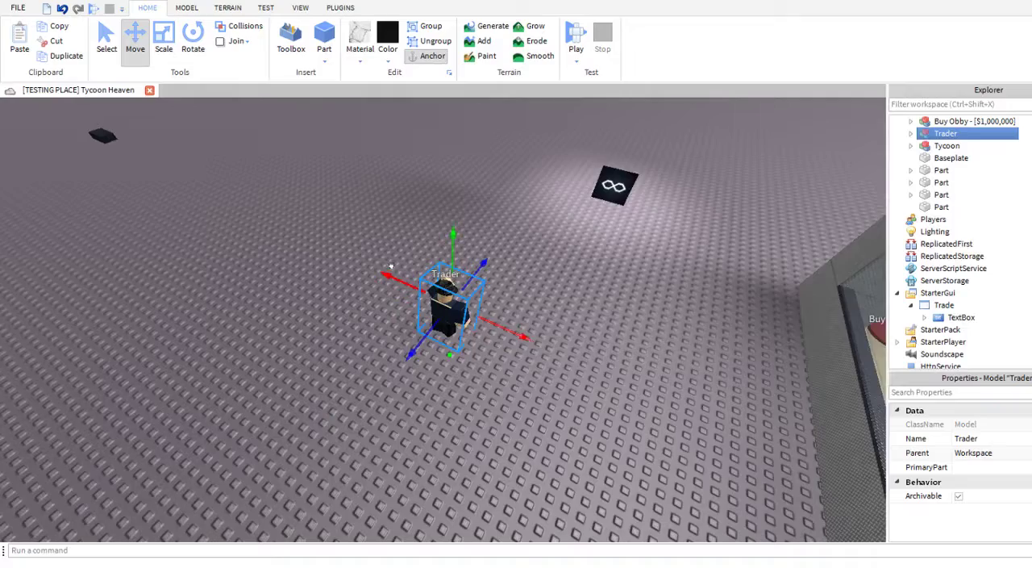
scroll(392, 268, up, 3)
right_drag(392, 268, 442, 276)
scroll(448, 276, up, 3)
scroll(449, 277, down, 10)
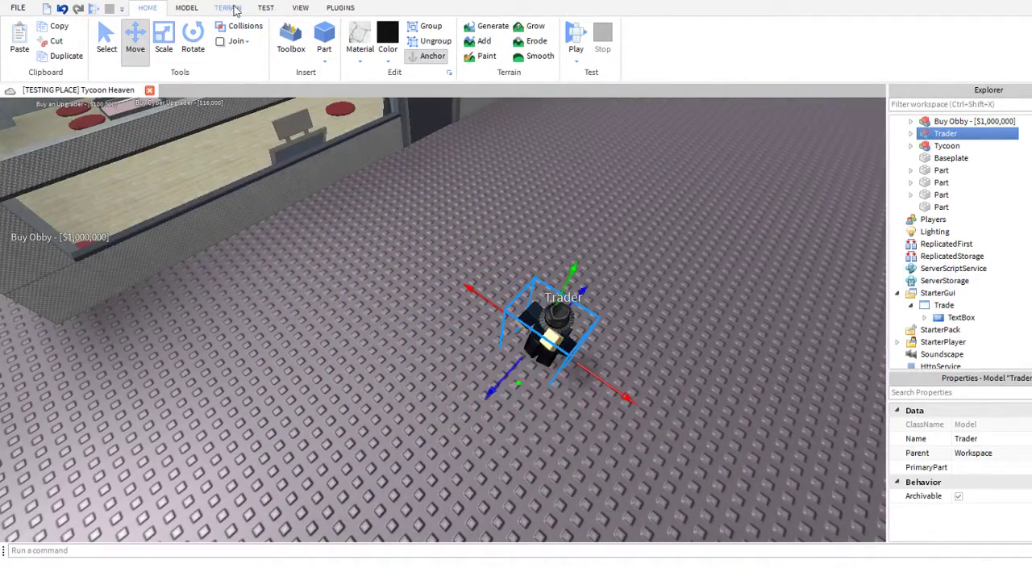
click(291, 36)
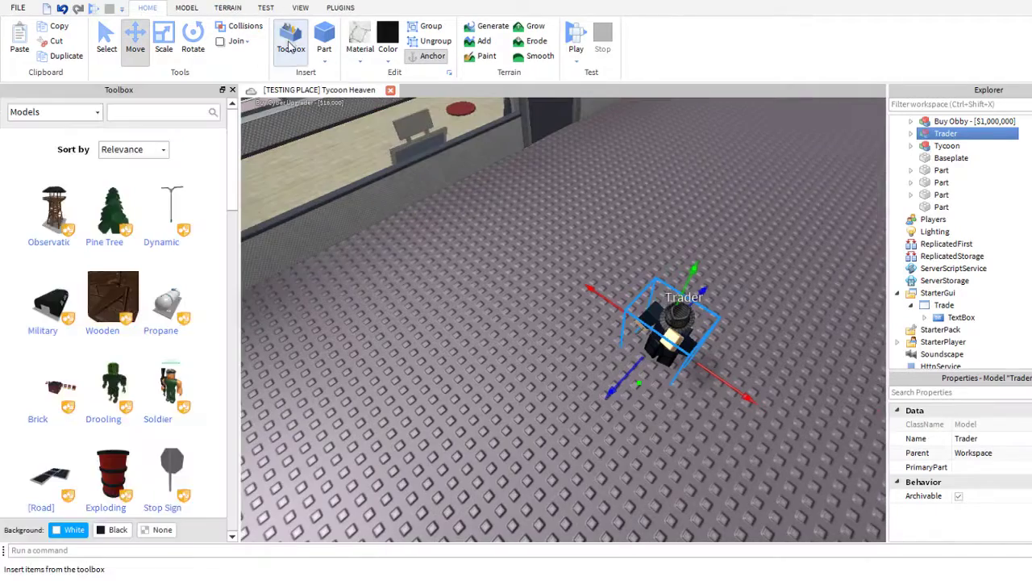
click(291, 36)
scroll(295, 265, down, 5)
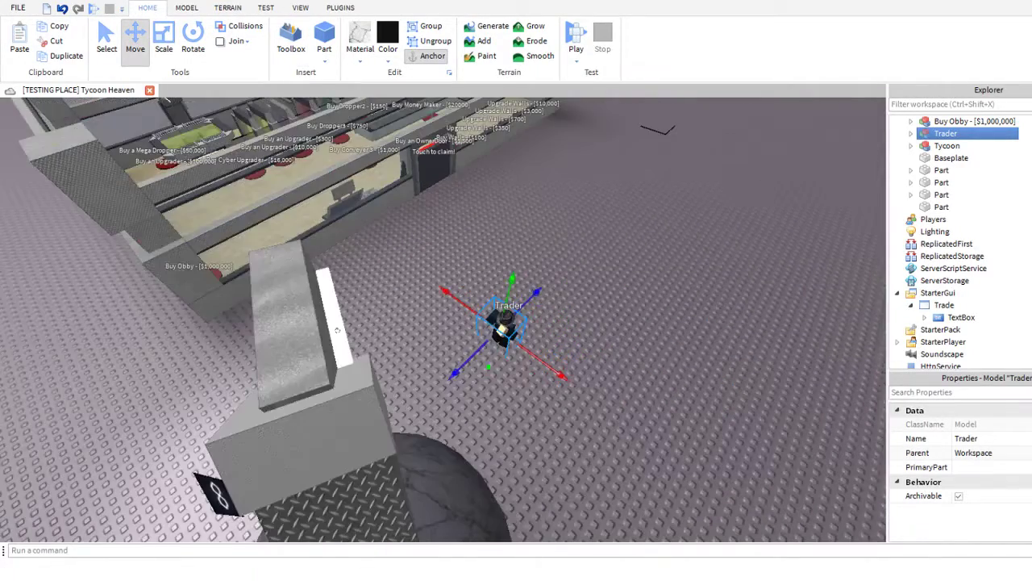
click(421, 334)
scroll(412, 324, down, 10)
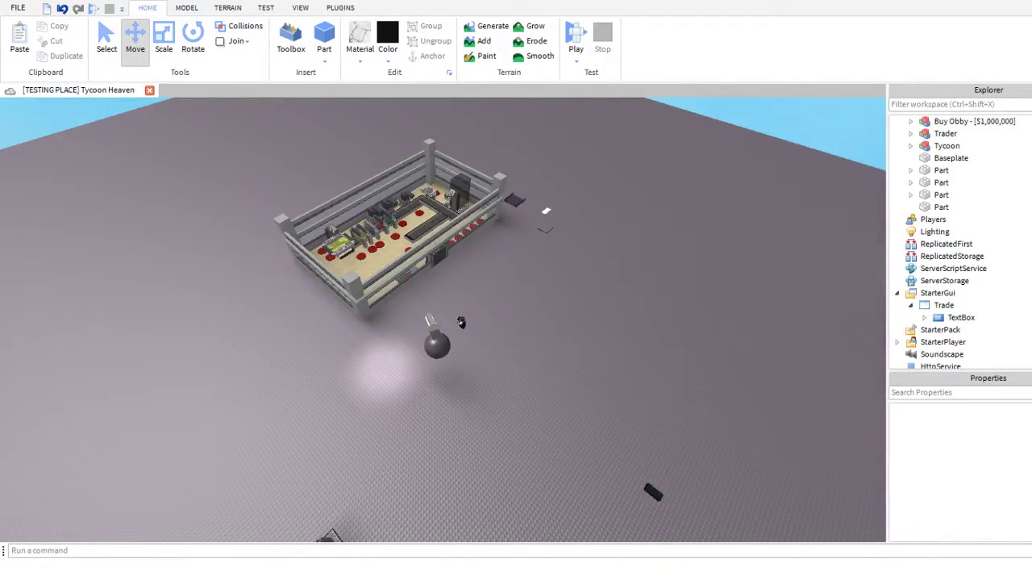
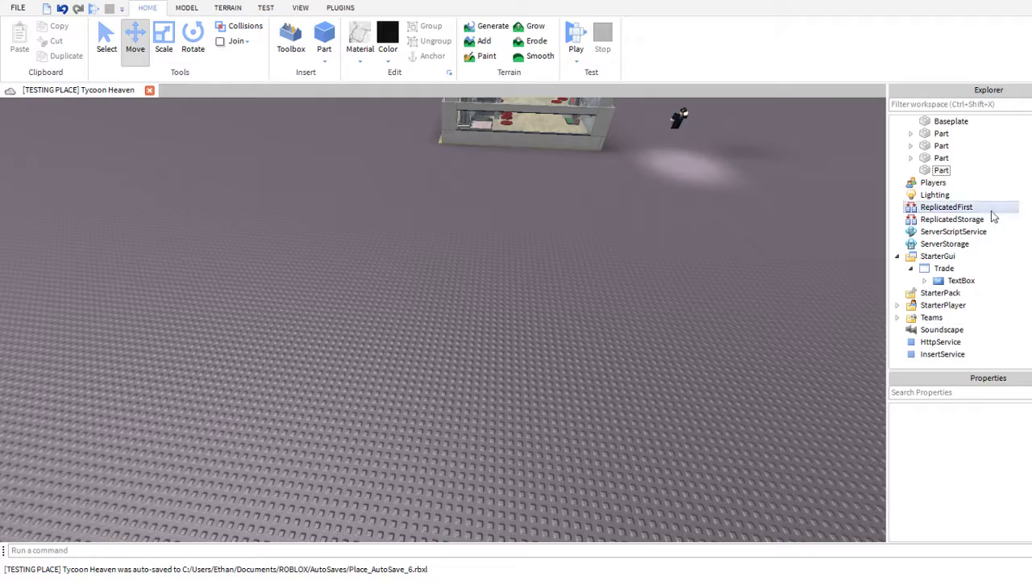
- Insert a new part on the open baseplate and add a Script inside it
key(w)
click(324, 36)
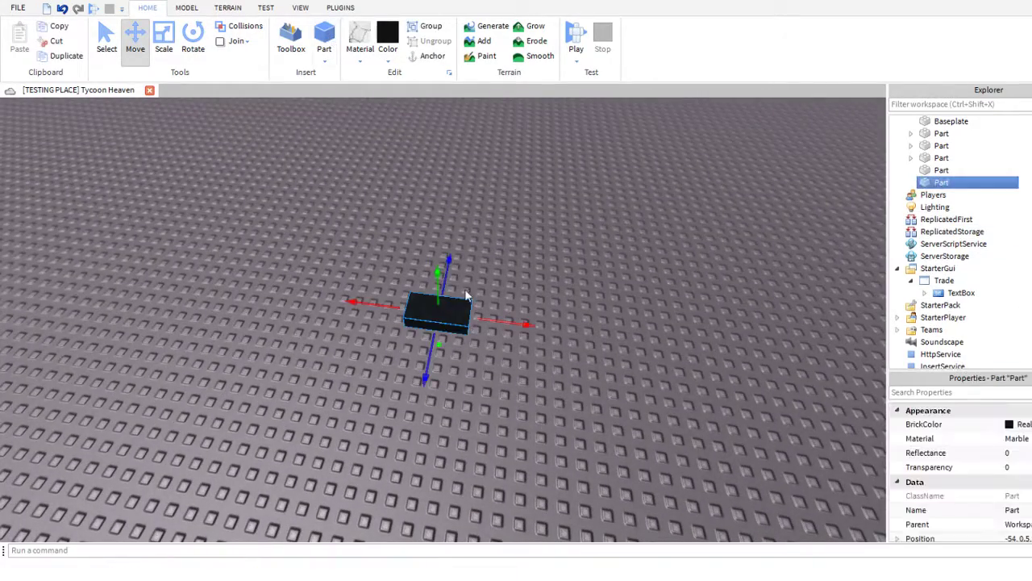
scroll(599, 264, up, 3)
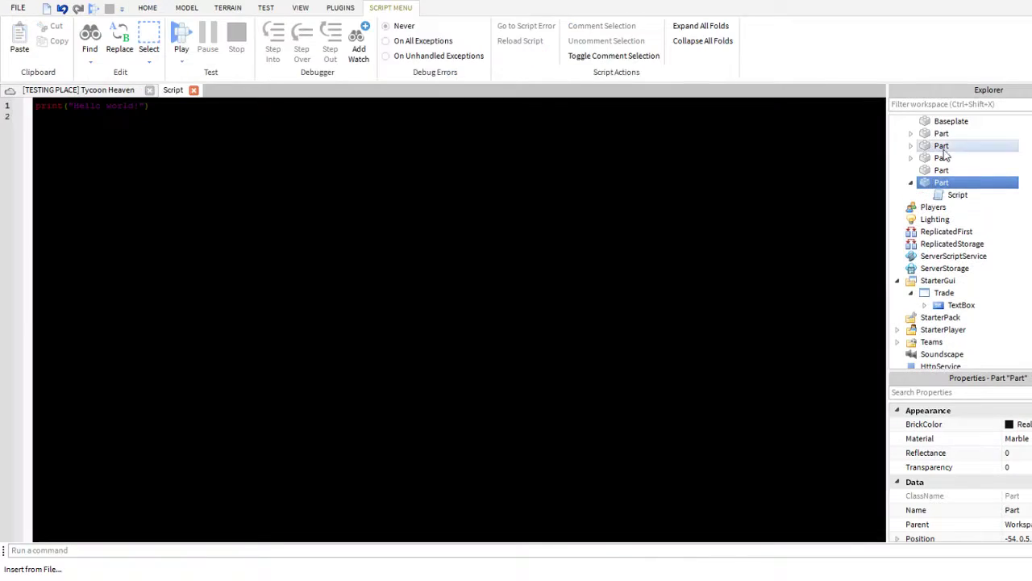
click(127, 374)
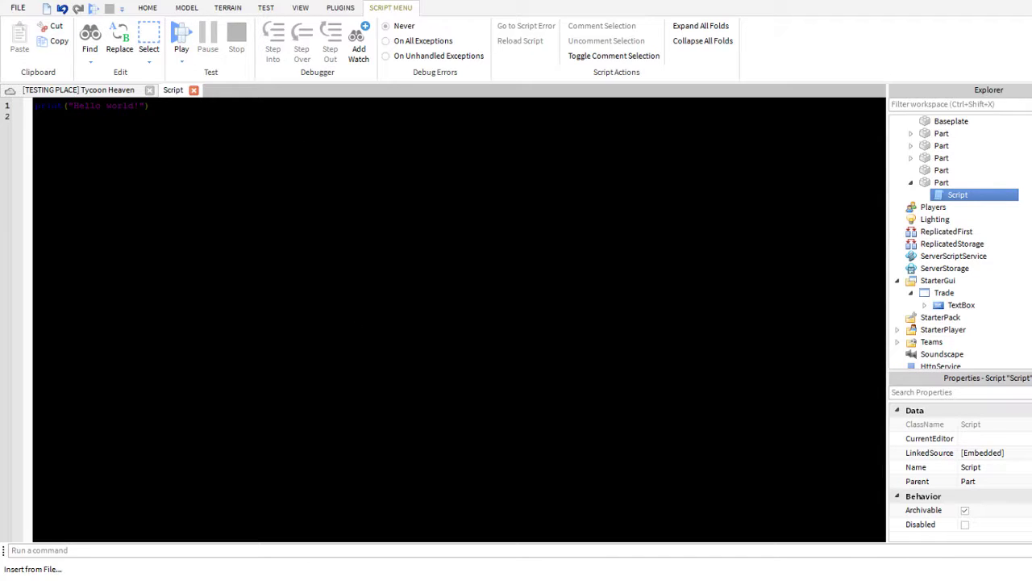
- Replace the default code with a credit comment and an onTouch function, connected to script.Parent.Touched, that sets the touching humanoid's Health to 0
click(651, 260)
key(ctrl+a)
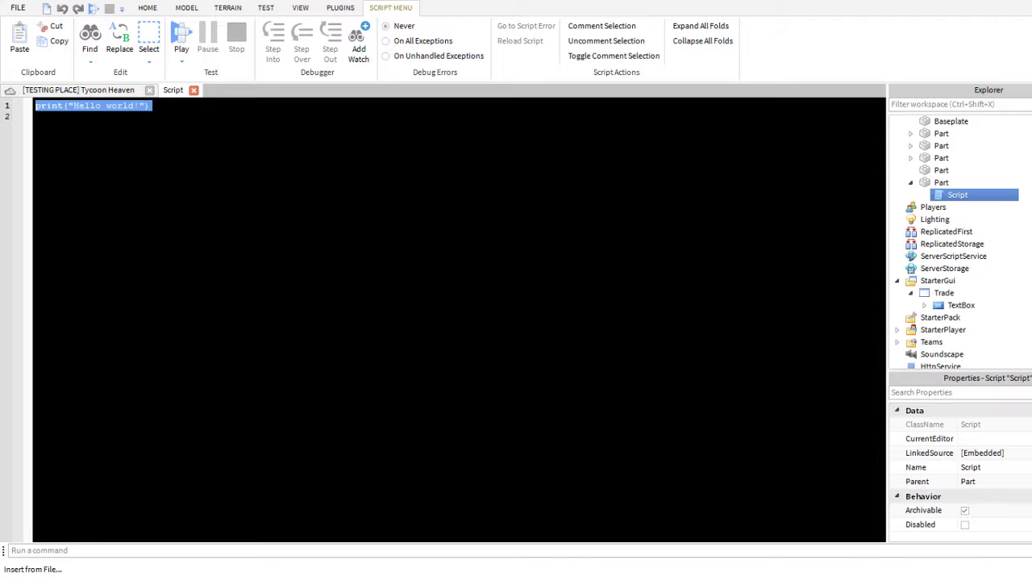
key(BackSpace)
text(--ip)
key(BackSpace)
text(P)
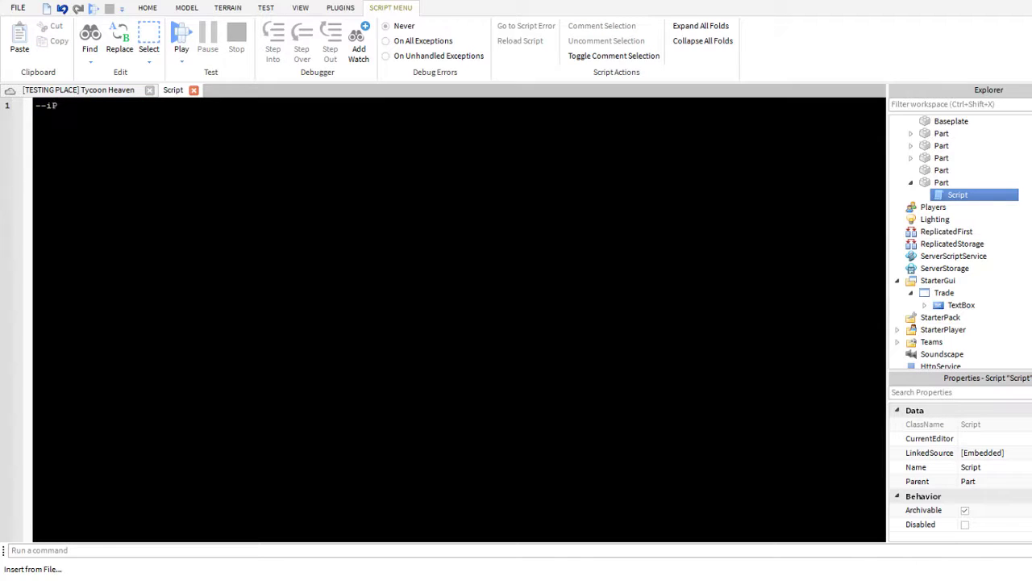
text(uss)
text(function onTouch(part) local humanoid = part.Parent:FindFirstChild("Humanoid") if (humanoid ~= nil) then-- if a humanoid exists, then humanoid.Health = 0-- damage the humanoid end end  script.Parent.Touched:connect(onTouch))
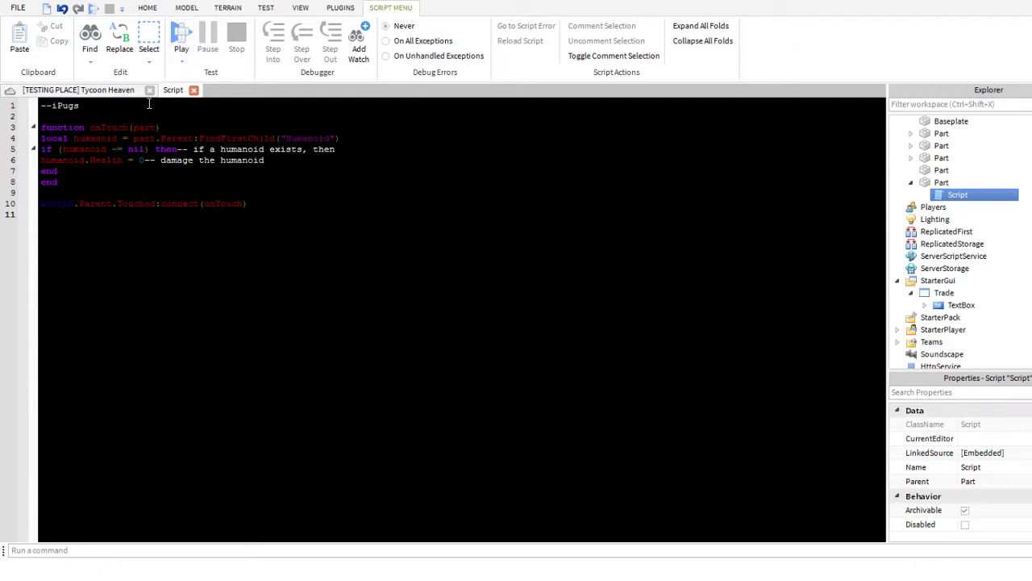
click(193, 89)
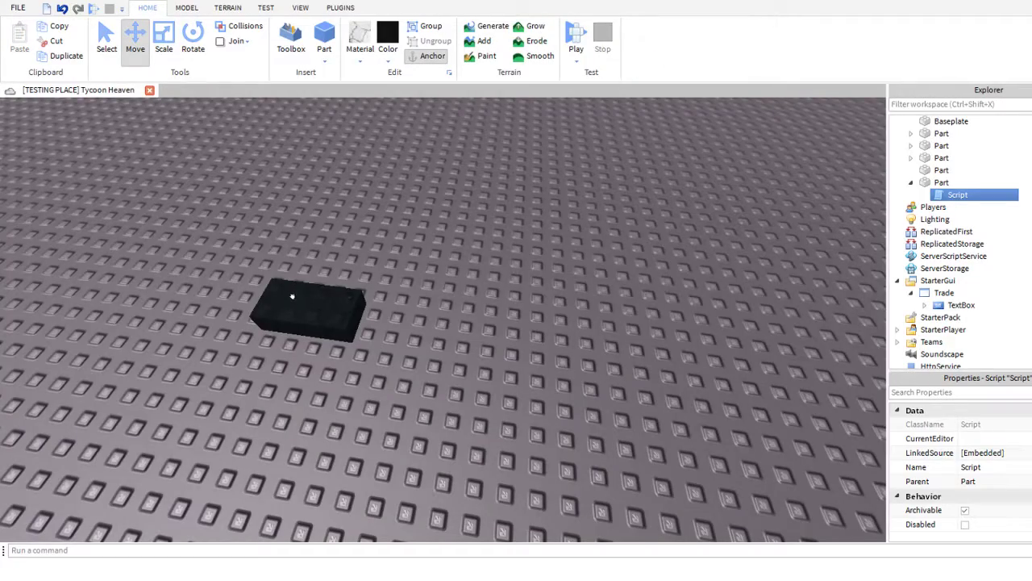
- Move the scripted black part onto the ground beside the tycoon's front wall and stretch it into a long strip
drag(292, 297, 454, 193)
right_drag(453, 193, 454, 194)
drag(453, 194, 454, 193)
right_drag(453, 193, 453, 194)
drag(453, 194, 453, 194)
right_drag(453, 193, 453, 193)
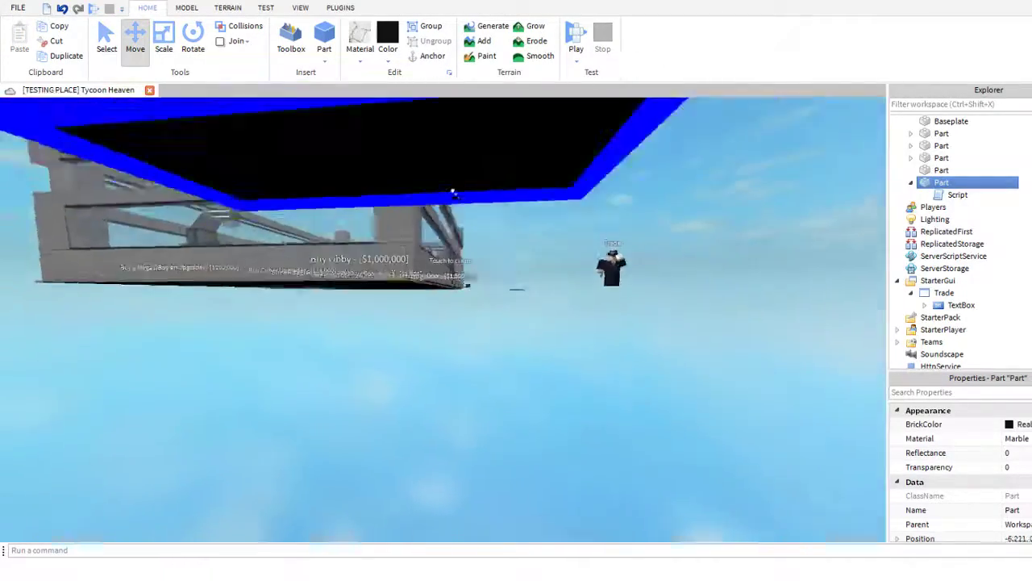
drag(453, 193, 453, 193)
right_drag(453, 194, 453, 194)
drag(453, 194, 453, 193)
right_drag(453, 194, 454, 193)
drag(453, 193, 454, 193)
right_drag(453, 193, 454, 194)
drag(453, 194, 453, 193)
right_drag(453, 194, 454, 194)
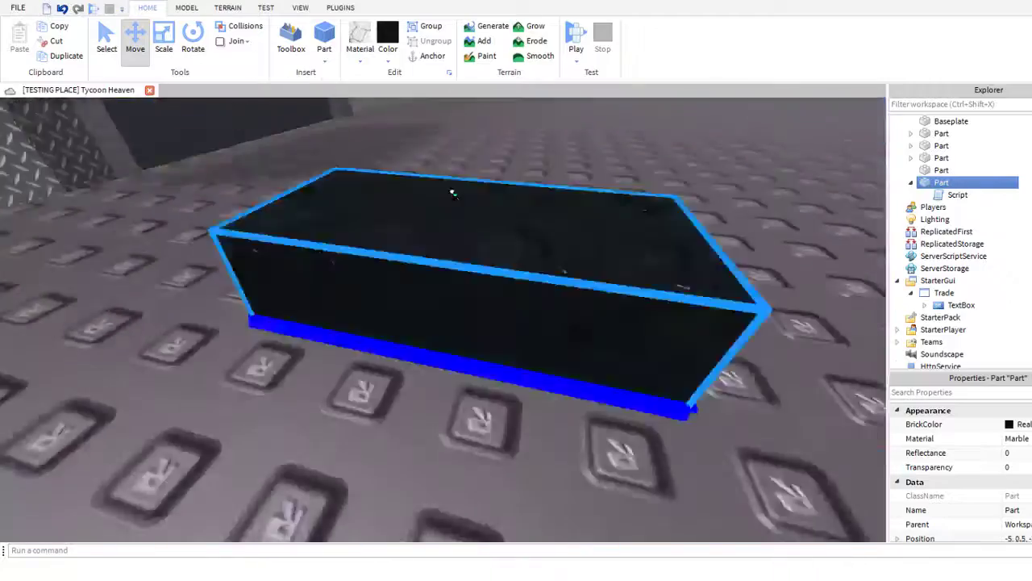
scroll(452, 192, down, 10)
click(164, 37)
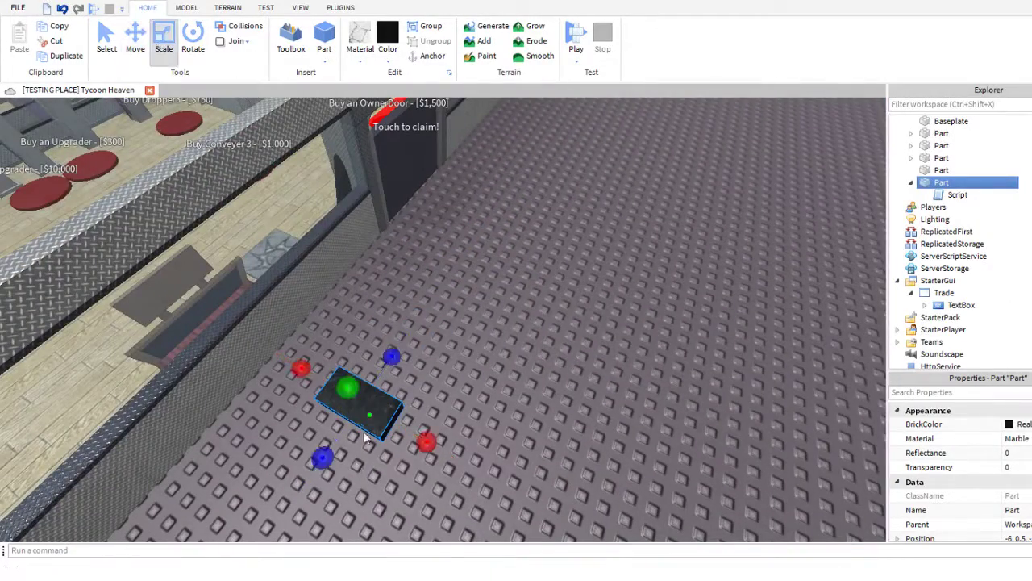
drag(426, 440, 601, 539)
- Playtest the kill script by walking the character into the long black strip, and stop the test
click(575, 36)
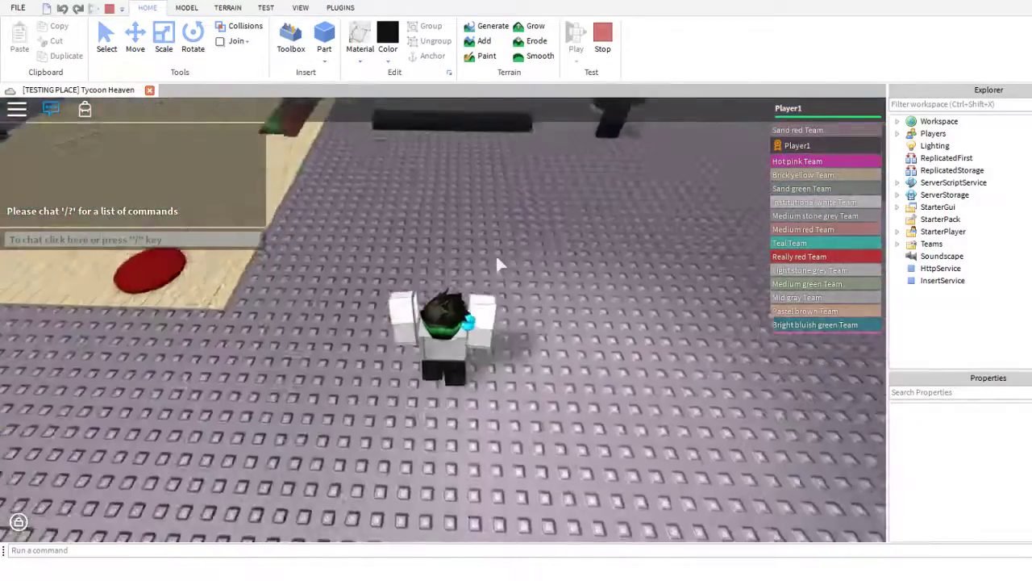
key(w)
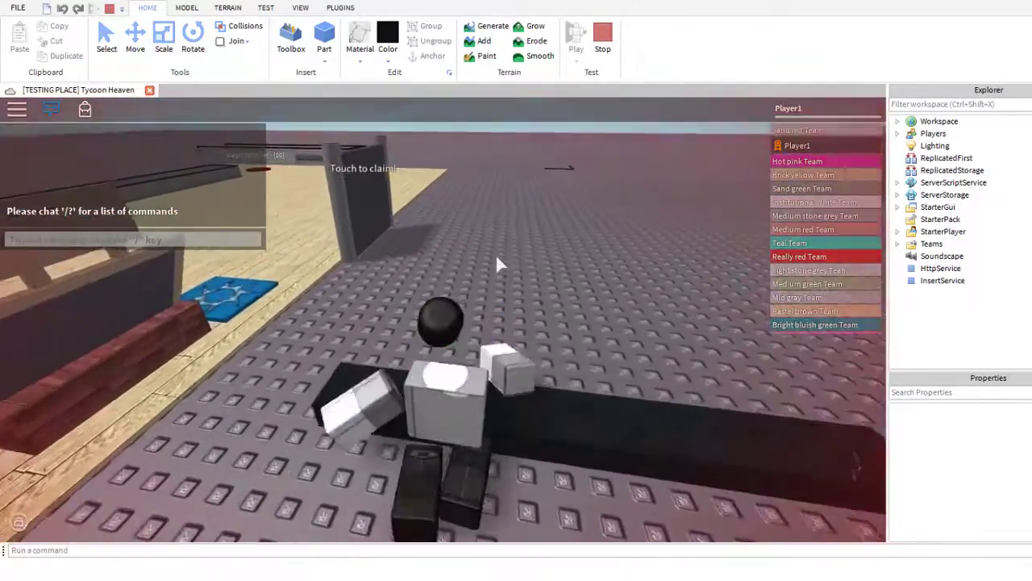
click(603, 37)
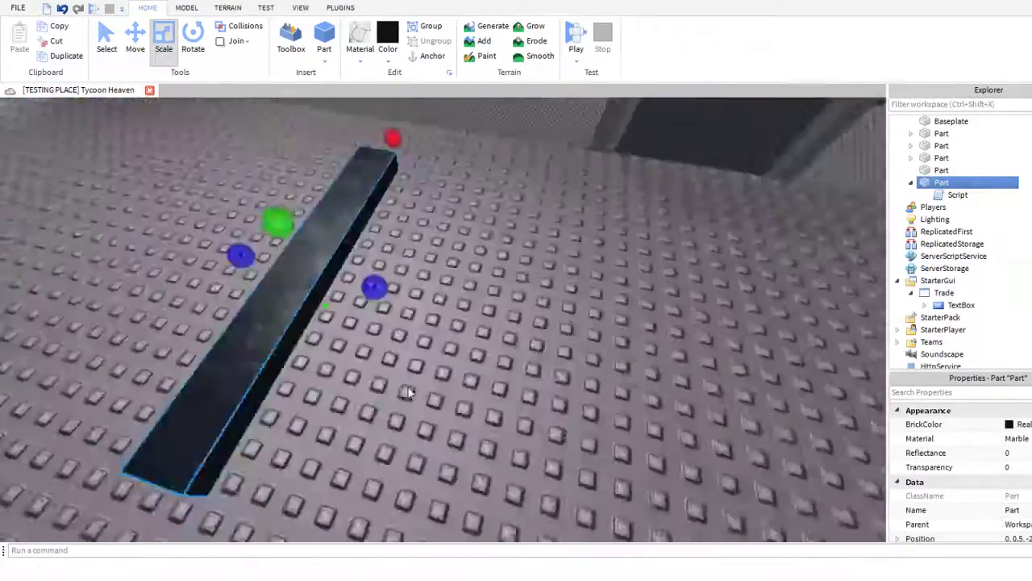
- Colour the long strip part bright red
right_drag(409, 393, 505, 213)
right_drag(443, 323, 458, 342)
scroll(458, 343, up, 1)
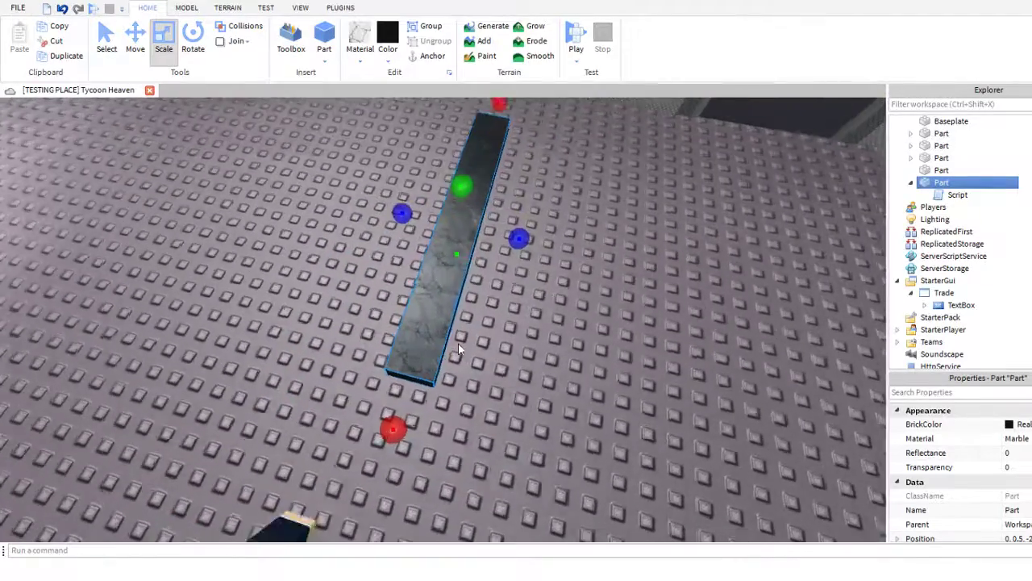
scroll(458, 343, up, 5)
click(186, 8)
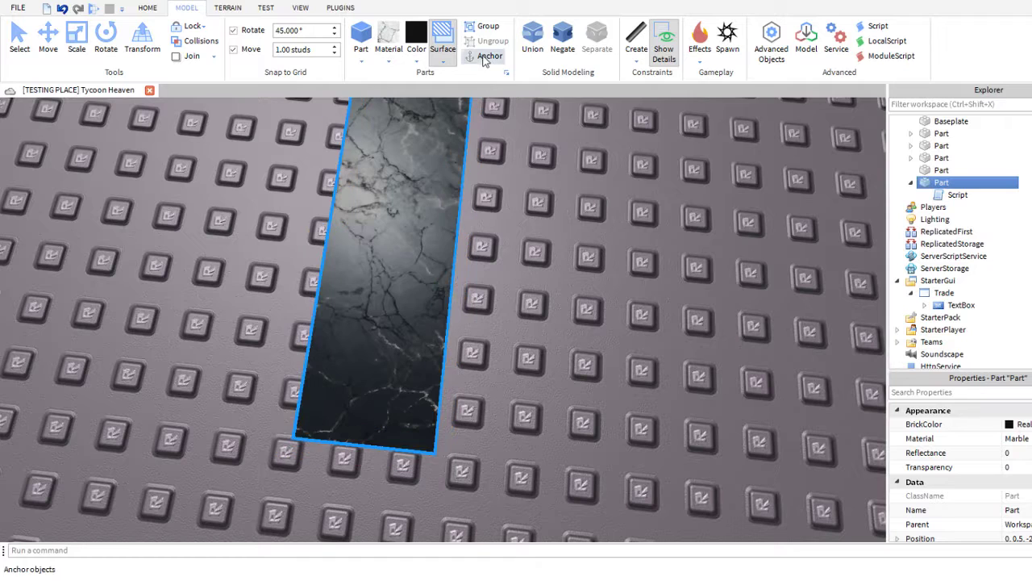
click(148, 9)
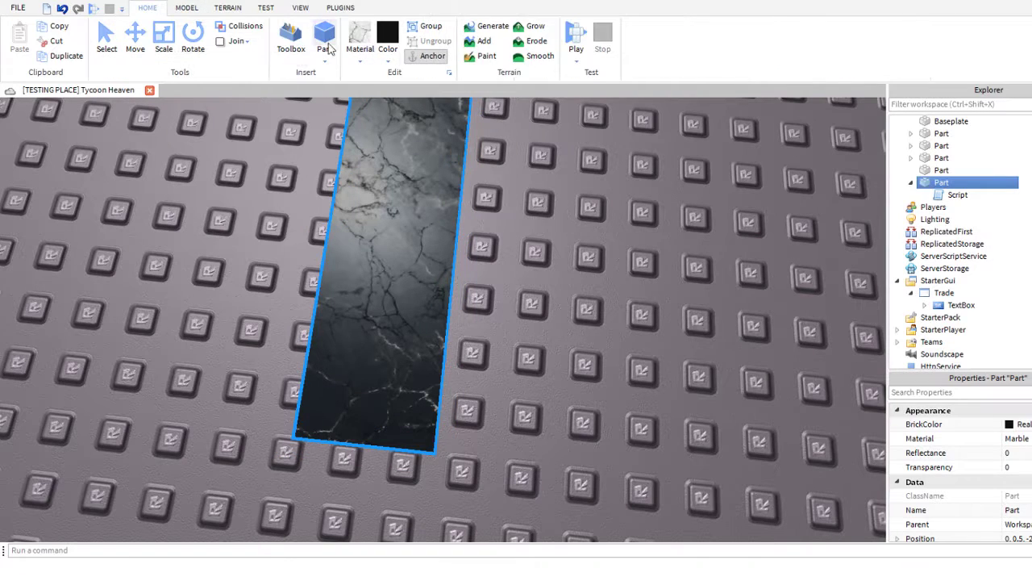
click(387, 37)
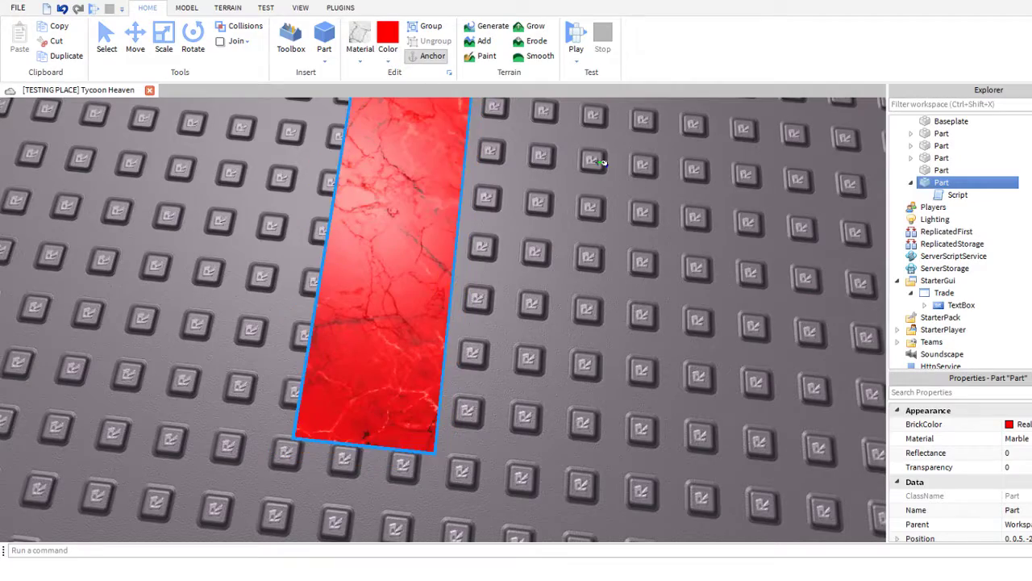
- Recolour the long strip part maroon
right_drag(599, 161, 385, 86)
key(s)
key(w)
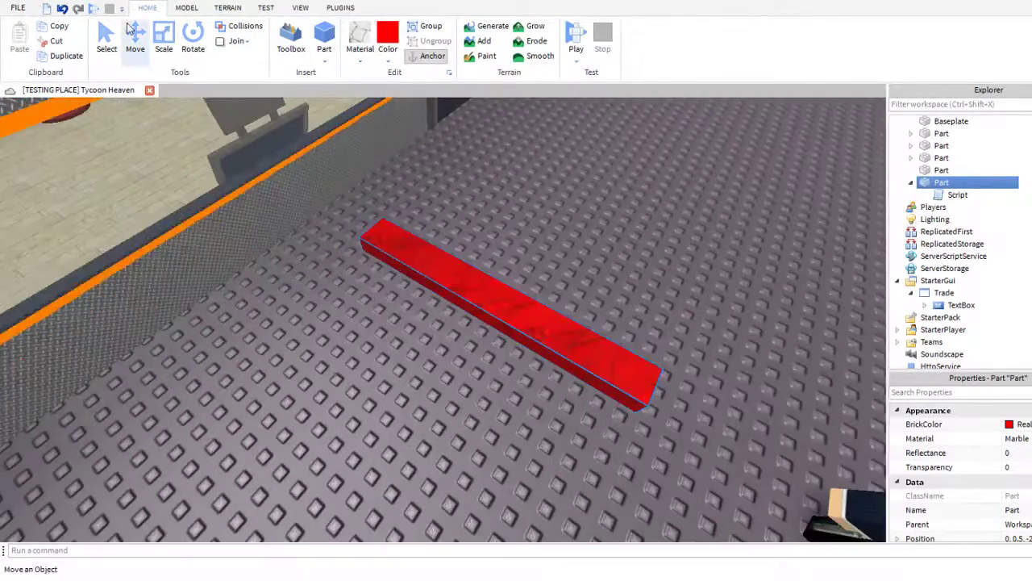
click(165, 42)
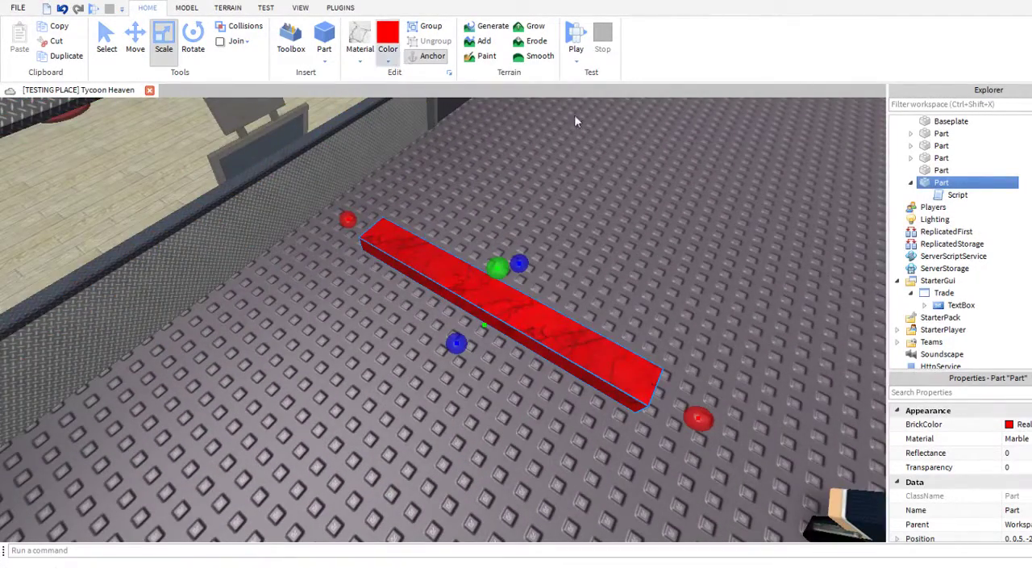
click(611, 180)
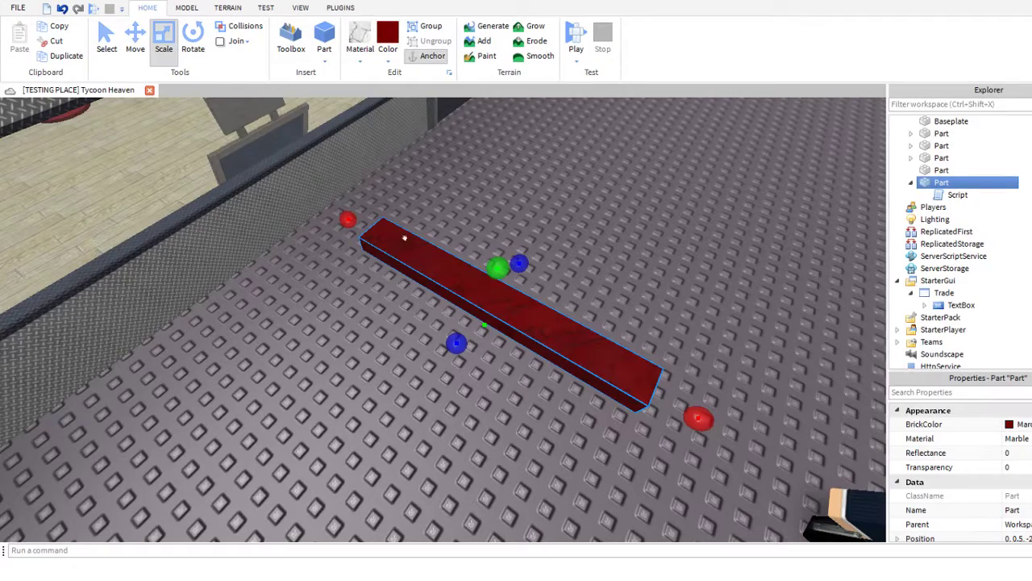
- Move the maroon strip away from the tycoon's front onto the open baseplate beyond its corner
key(s)
drag(411, 260, 279, 274)
right_drag(276, 267, 279, 275)
drag(279, 274, 279, 271)
right_drag(279, 274, 279, 272)
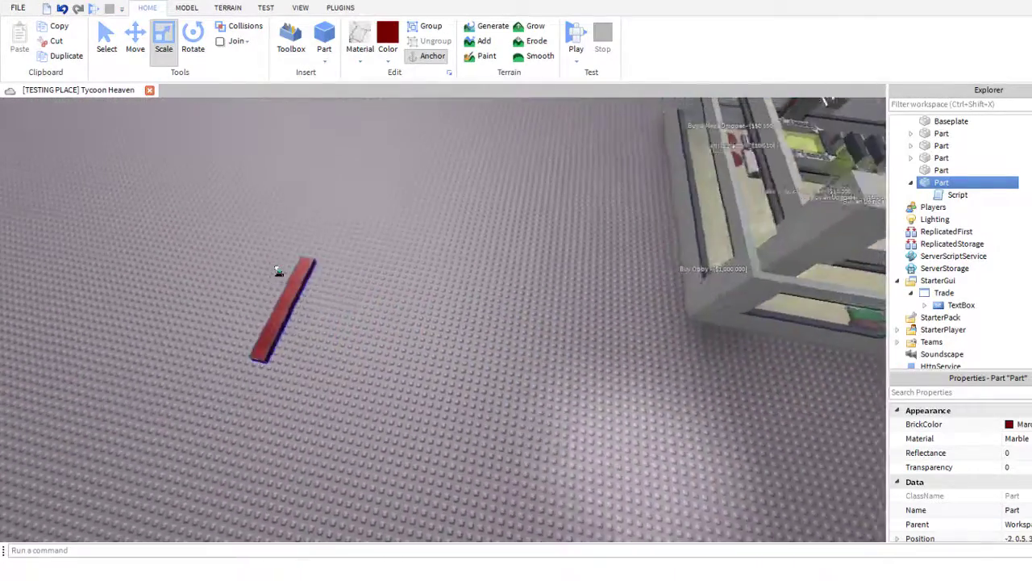
drag(279, 272, 278, 270)
right_drag(279, 271, 277, 271)
drag(277, 271, 279, 273)
right_drag(277, 271, 279, 274)
drag(279, 274, 278, 272)
right_drag(279, 274, 277, 271)
drag(278, 272, 287, 278)
right_drag(278, 271, 287, 278)
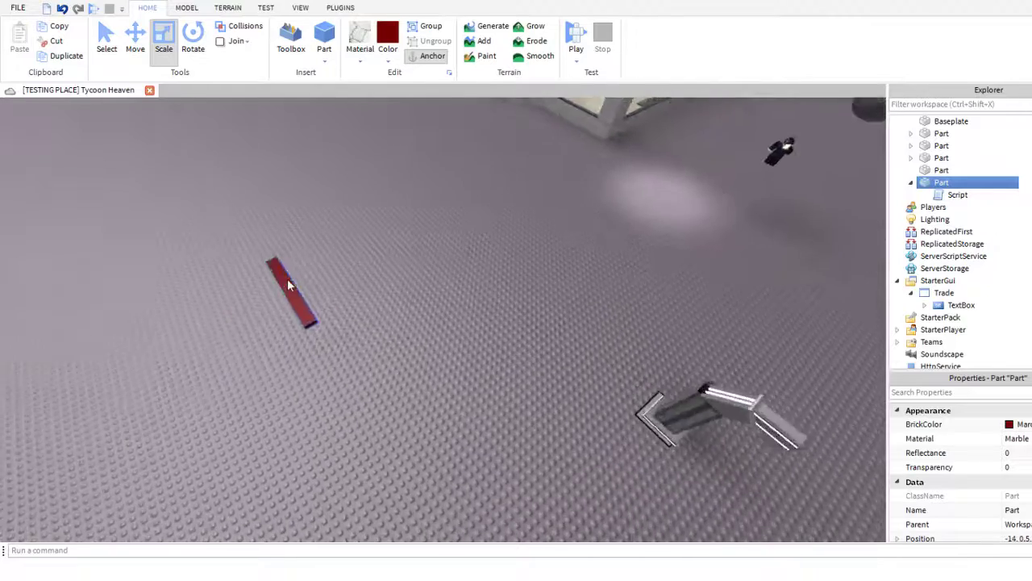
- Move the maroon strip next to the tycoon's outer side wall, near the Mega Dropper
key(w)
right_drag(379, 264, 379, 264)
key(w)
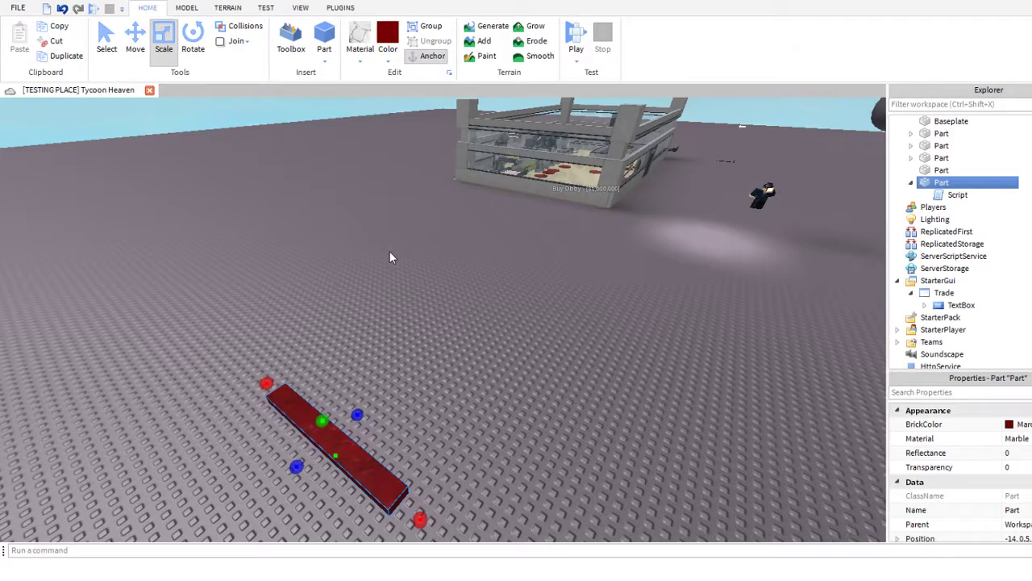
right_drag(337, 450, 350, 469)
drag(347, 456, 540, 373)
right_drag(544, 371, 363, 371)
key(w)
key(a)
drag(363, 371, 411, 284)
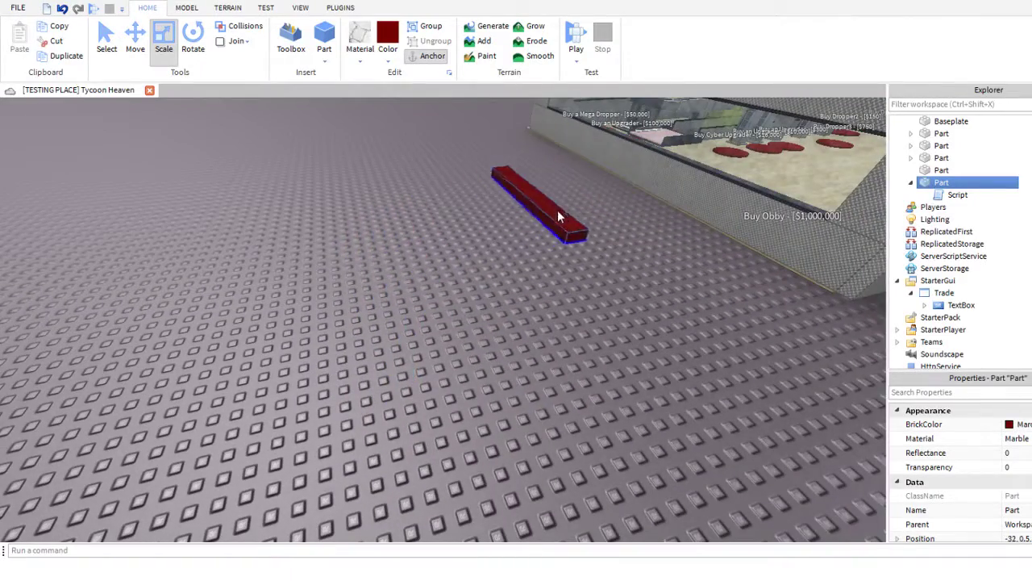
drag(605, 198, 599, 186)
key(w)
right_drag(600, 186, 818, 291)
- Rename the maroon strip part as Lava
click(910, 184)
scroll(954, 203, up, 1)
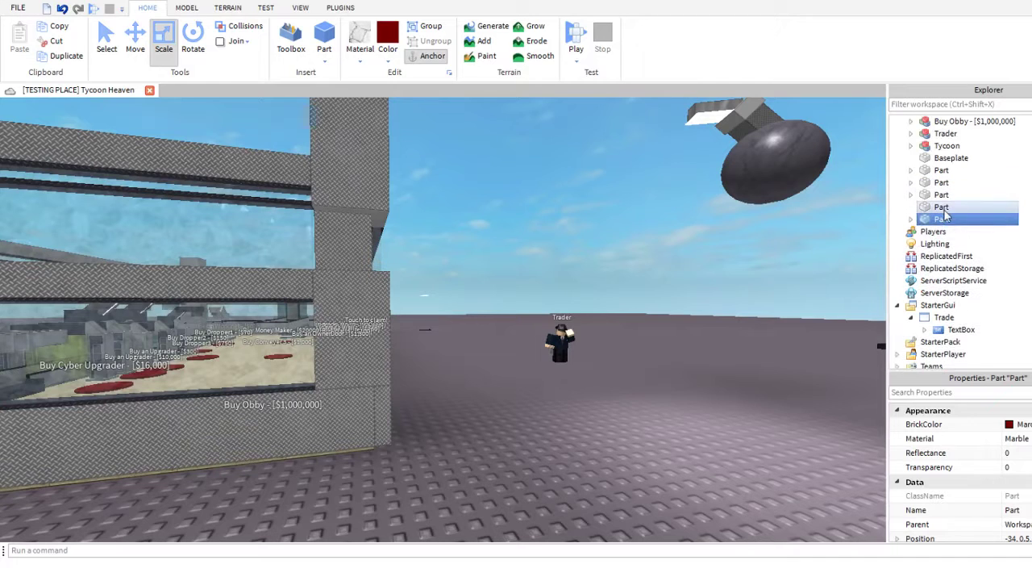
scroll(1031, 451, down, 1)
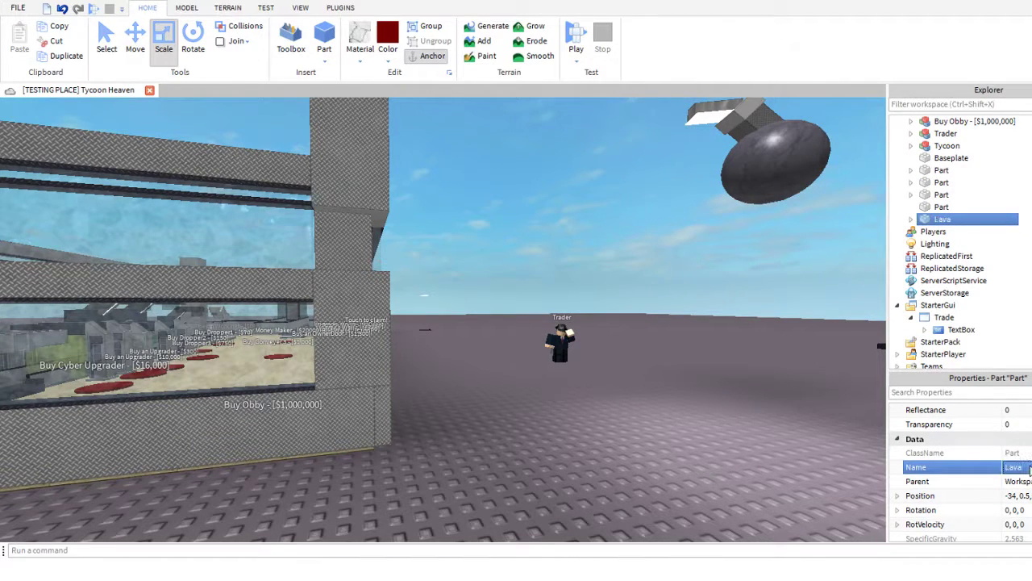
- Playtest the Lava part by walking the character onto it, stop the test and return to the part
click(567, 47)
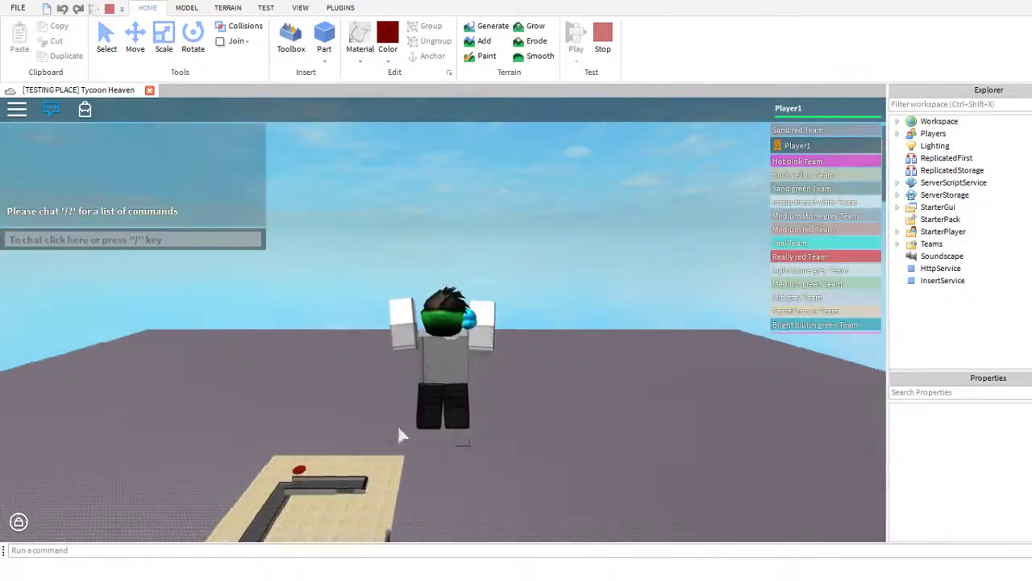
scroll(399, 430, down, 5)
key(w)
right_drag(528, 286, 525, 295)
scroll(525, 294, up, 4)
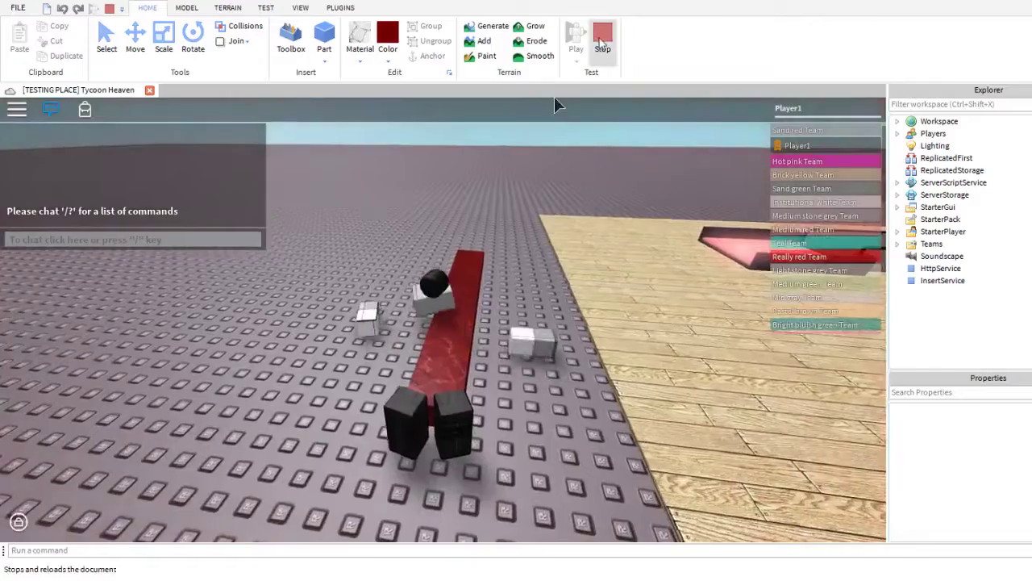
click(603, 36)
key(f)
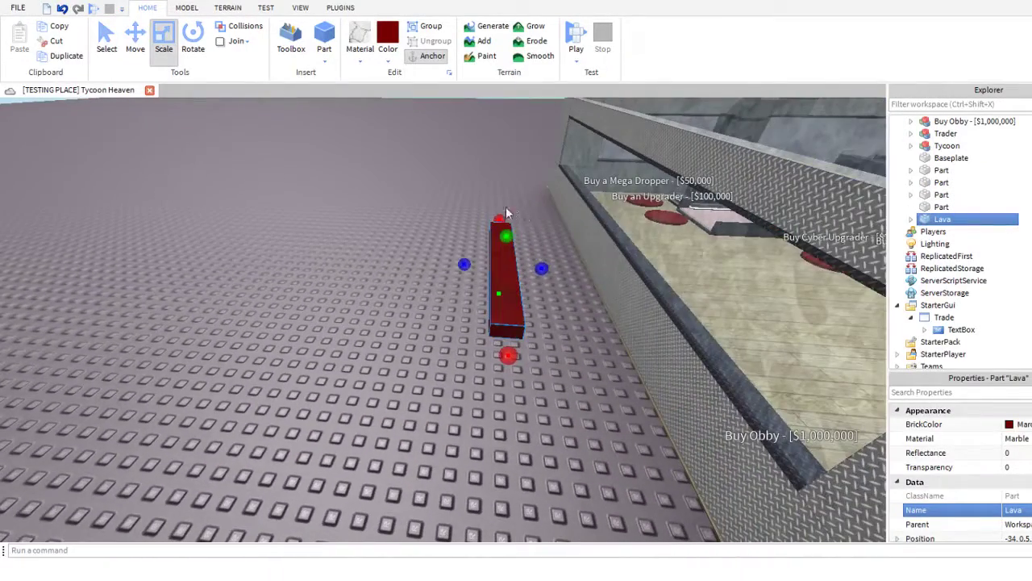
- Lengthen the Lava strip at both ends so it spans most of the tycoon's side wall
click(499, 212)
click(495, 228)
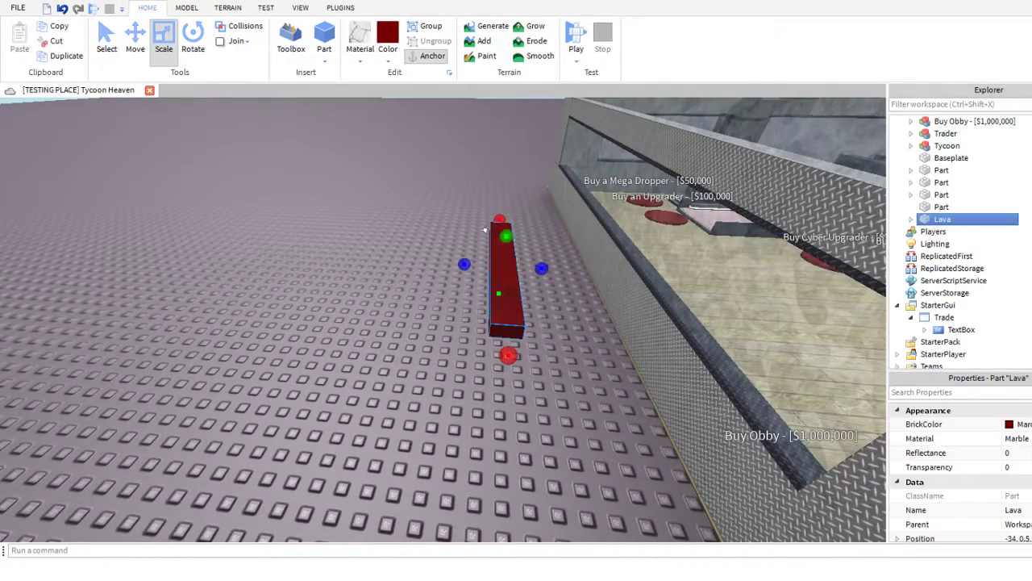
right_drag(347, 355, 430, 298)
key(w)
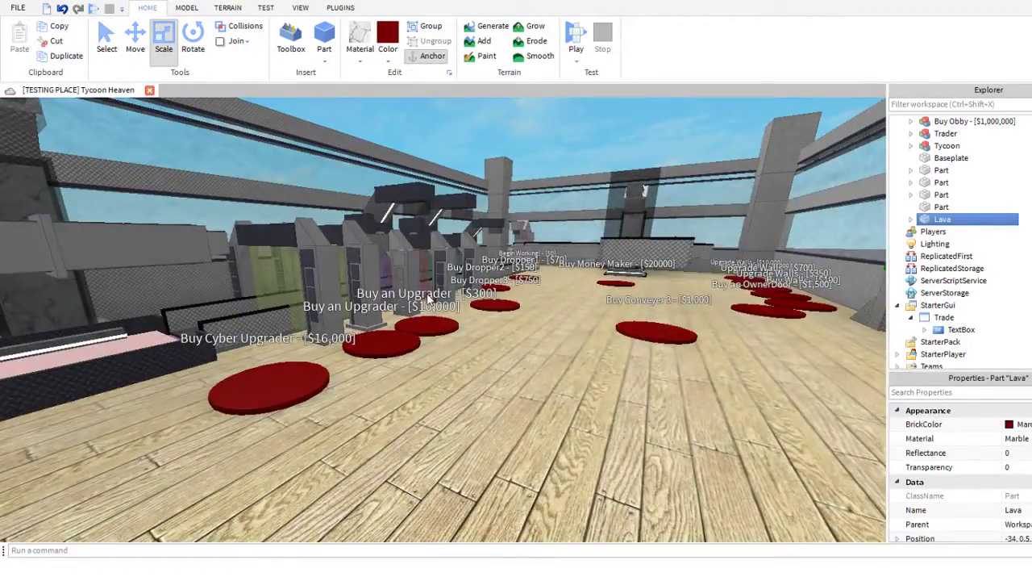
scroll(430, 298, down, 10)
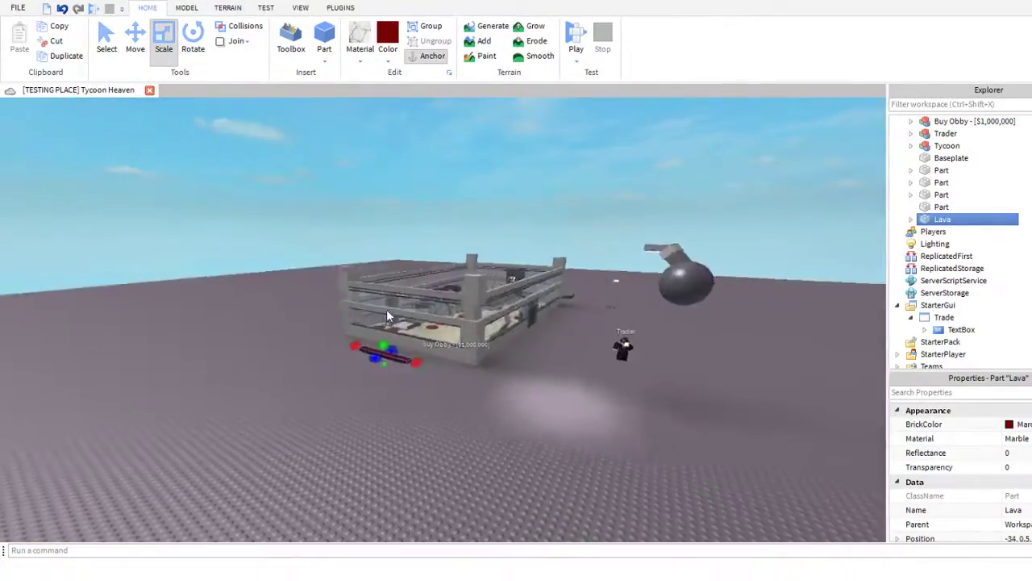
scroll(388, 315, up, 8)
right_drag(387, 316, 379, 310)
scroll(479, 320, down, 1)
right_drag(479, 319, 446, 311)
key(a)
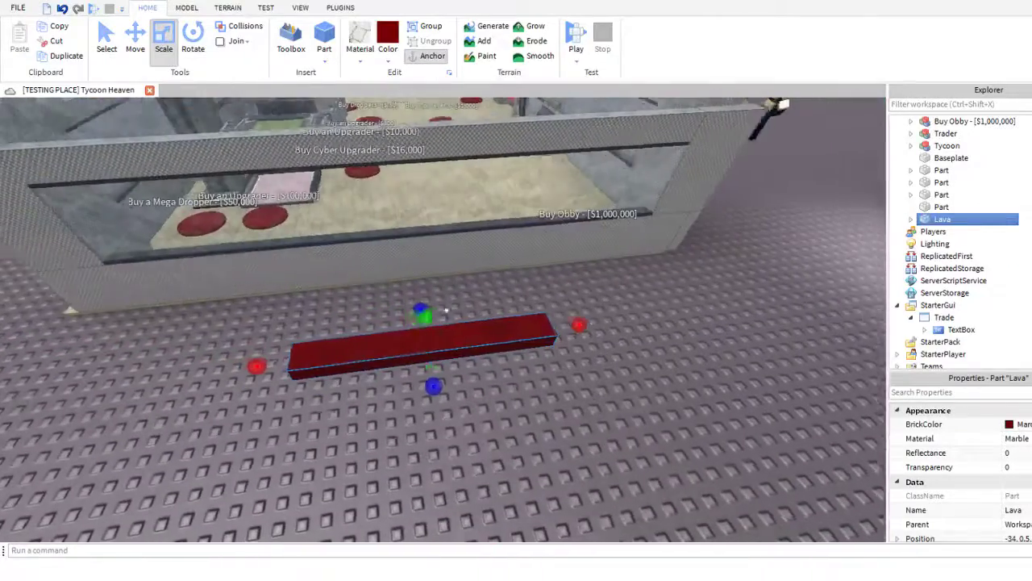
drag(283, 369, 268, 357)
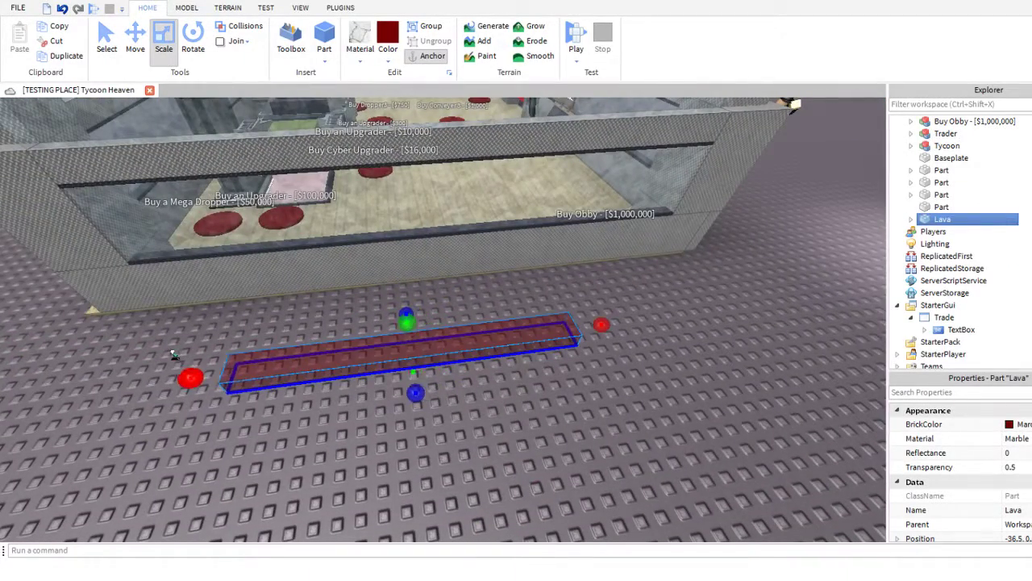
drag(594, 319, 607, 314)
drag(690, 289, 691, 290)
key(d)
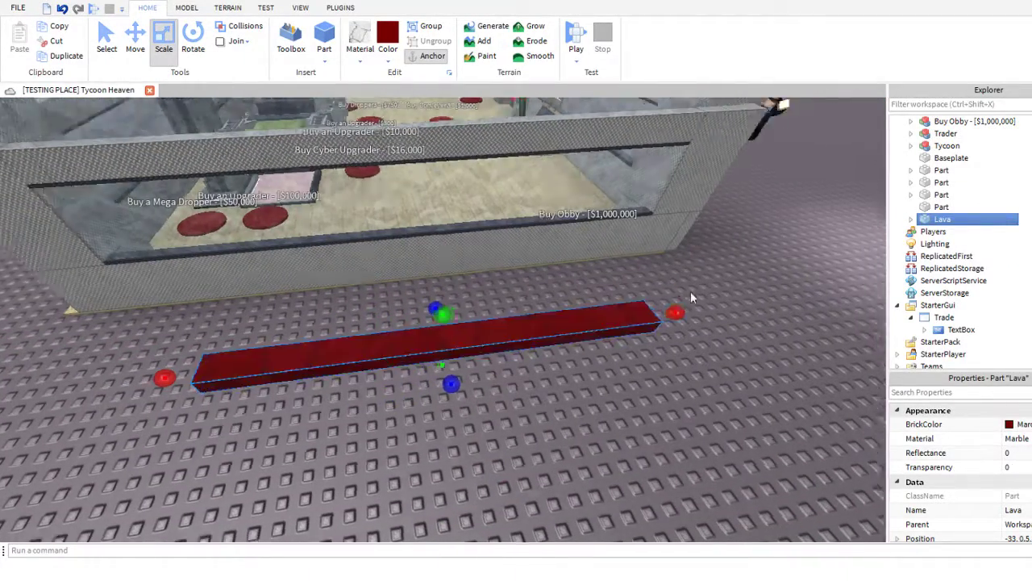
- Locate and select the Wall2 model within the Purchases of the Heaven'd tycoon
scroll(689, 290, up, 2)
right_drag(690, 291, 689, 290)
scroll(685, 283, down, 3)
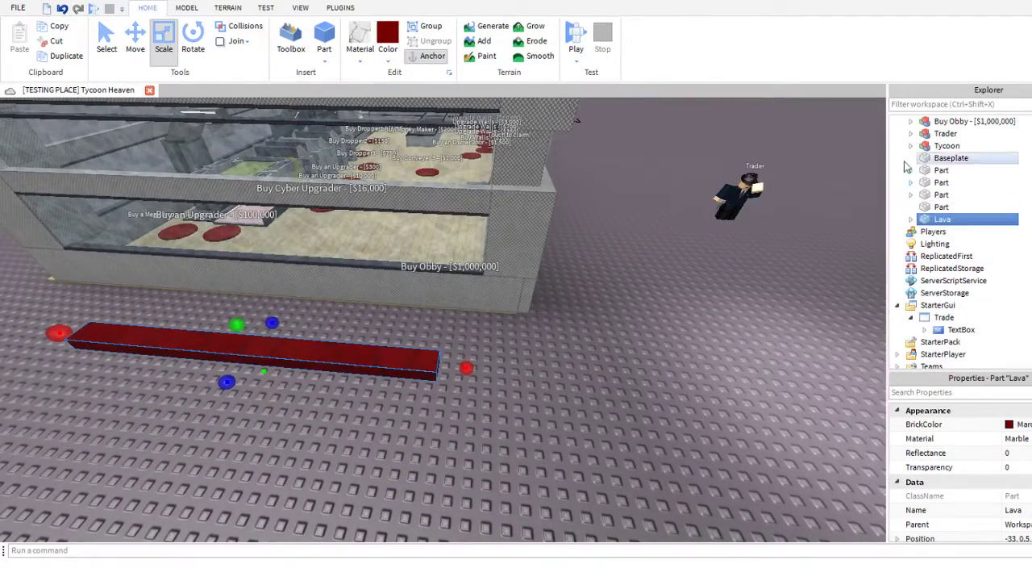
scroll(907, 165, up, 2)
click(911, 219)
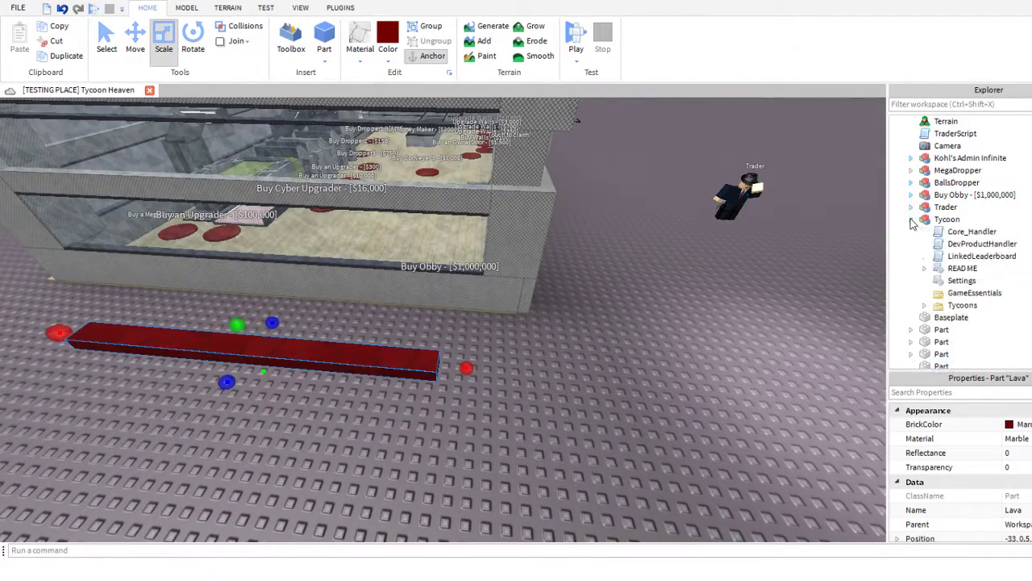
scroll(950, 233, down, 1)
click(925, 268)
scroll(968, 242, down, 2)
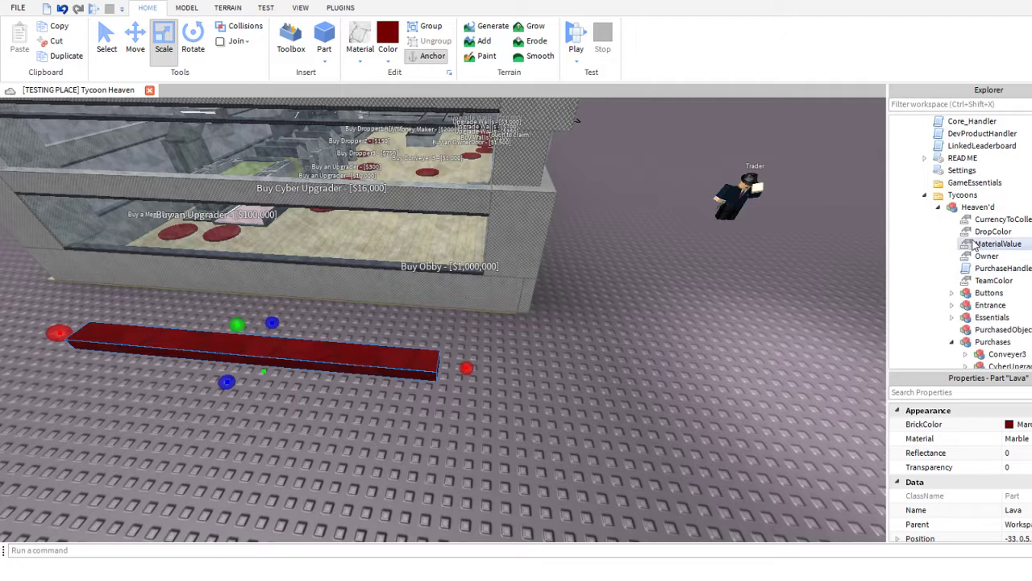
scroll(976, 246, down, 1)
scroll(974, 242, down, 1)
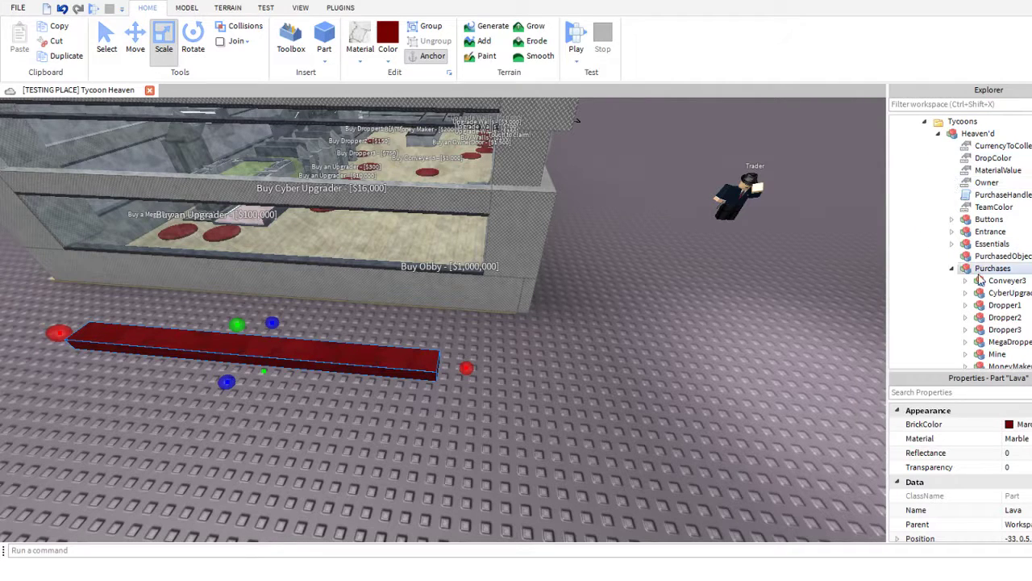
scroll(964, 272, down, 1)
scroll(956, 259, down, 1)
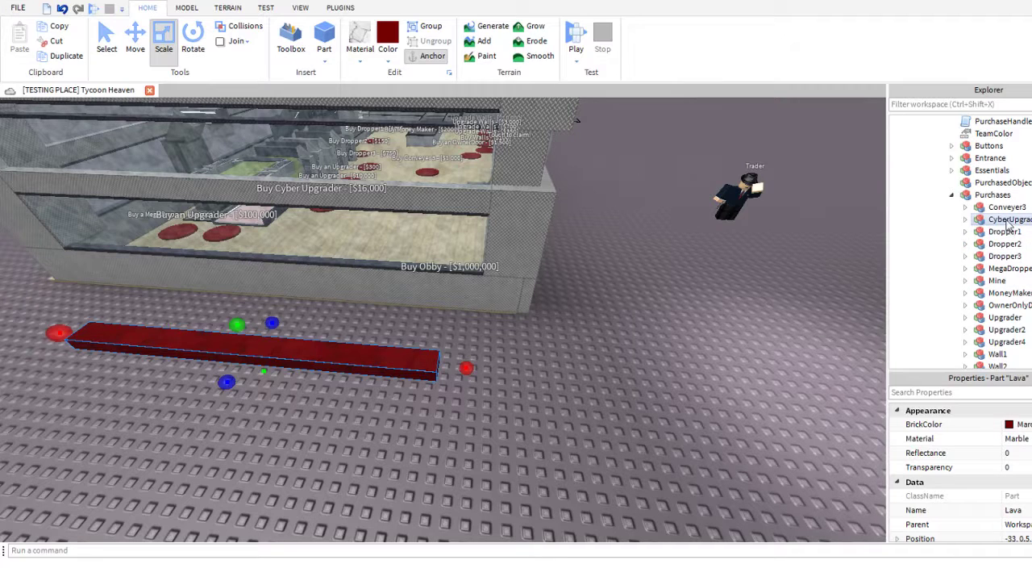
scroll(1020, 308, down, 1)
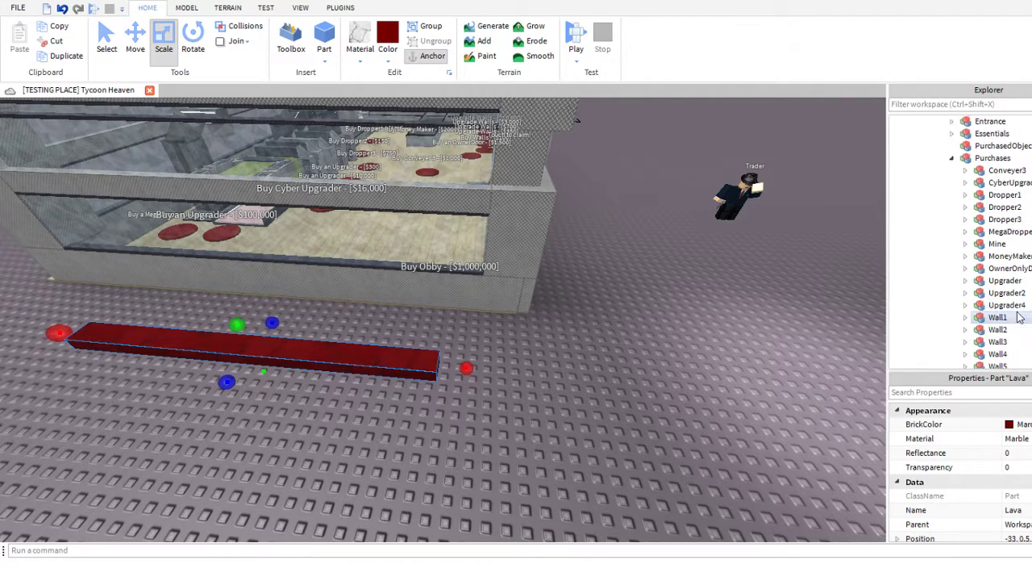
click(999, 318)
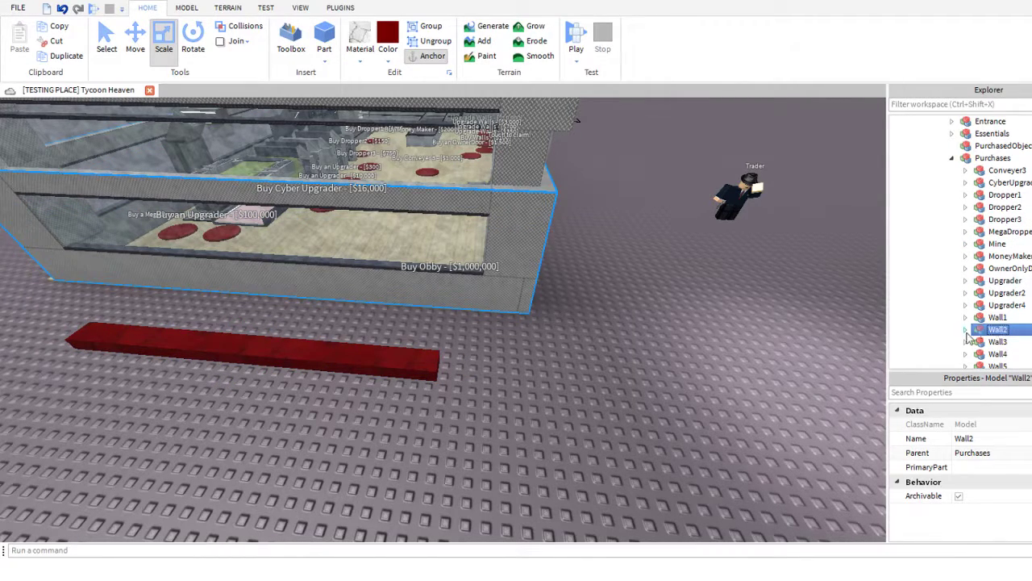
- Copy all the parts of Wall2 into the Workspace and group the copies into one model
scroll(1000, 307, down, 5)
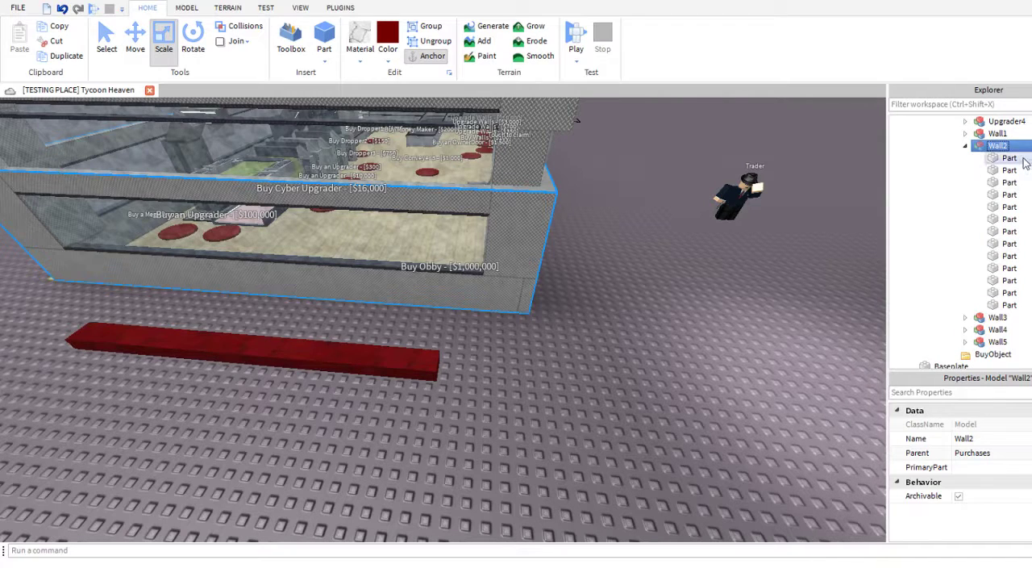
click(1012, 159)
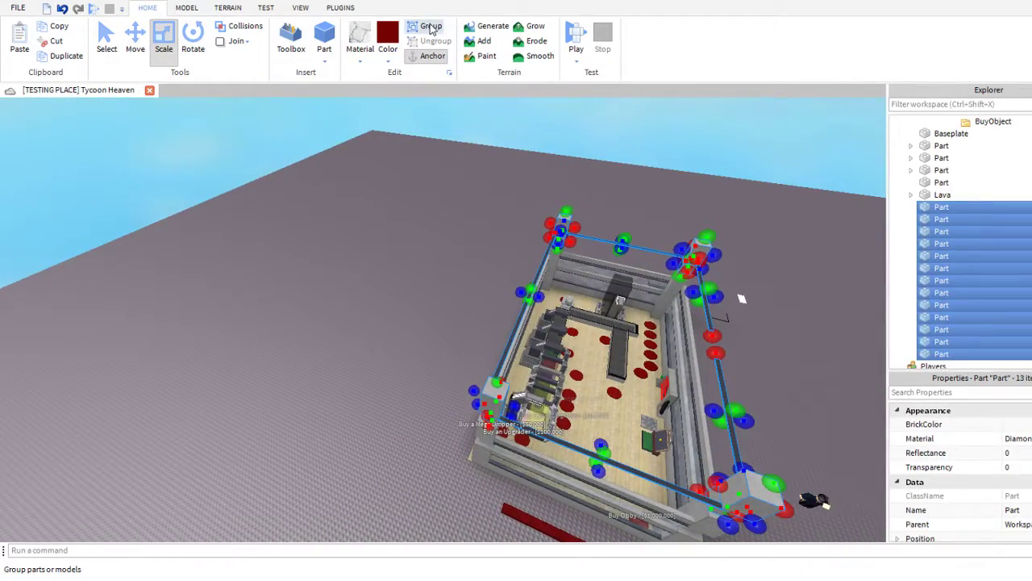
click(430, 26)
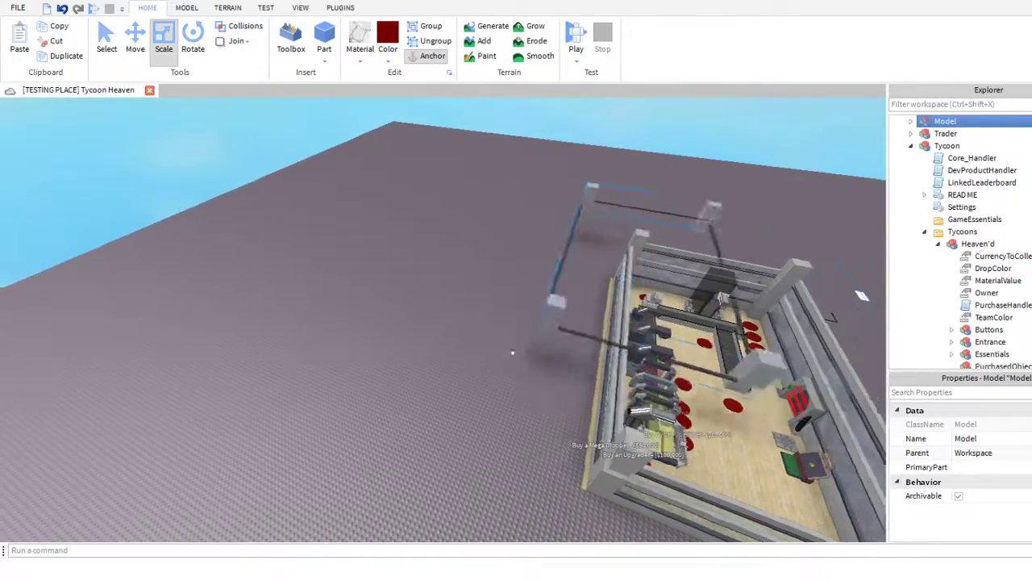
- Place the copied Wall2 model on the baseplate beside the tycoon's corner, on the side with the Lava strip
drag(513, 352, 593, 515)
key(w)
right_drag(697, 222, 695, 220)
scroll(695, 220, up, 3)
scroll(582, 279, up, 8)
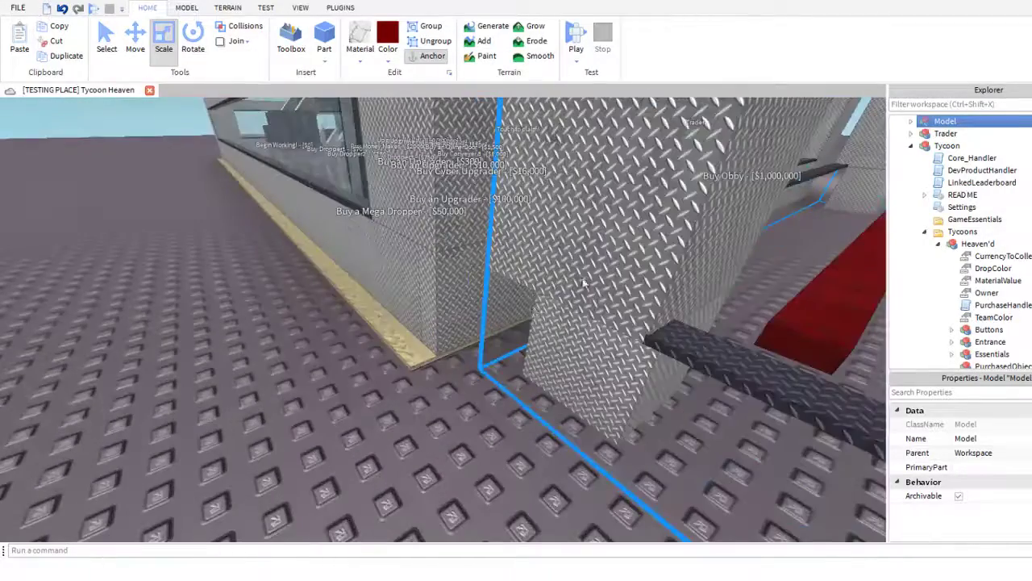
drag(550, 358, 467, 349)
scroll(463, 392, down, 3)
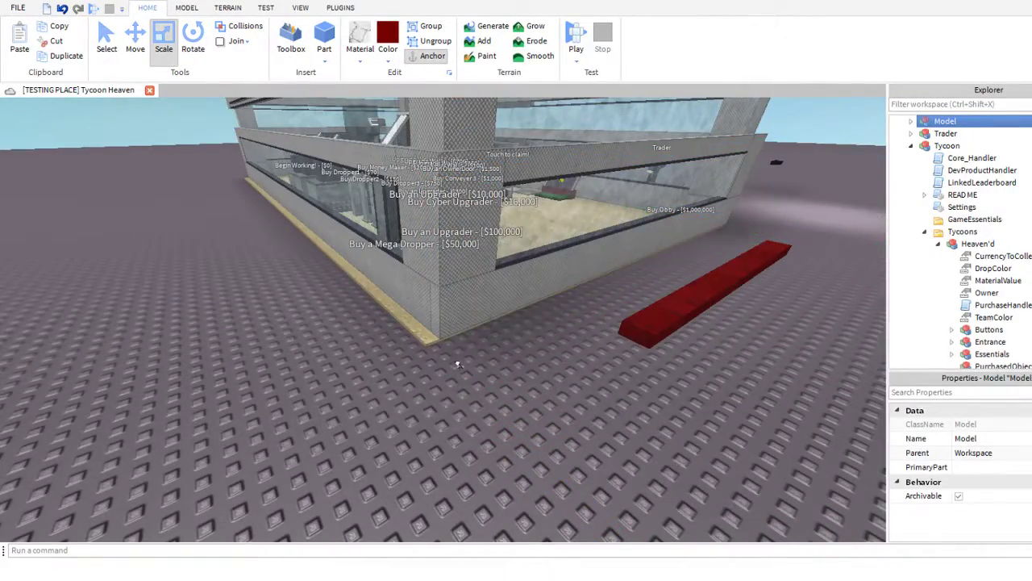
key(w)
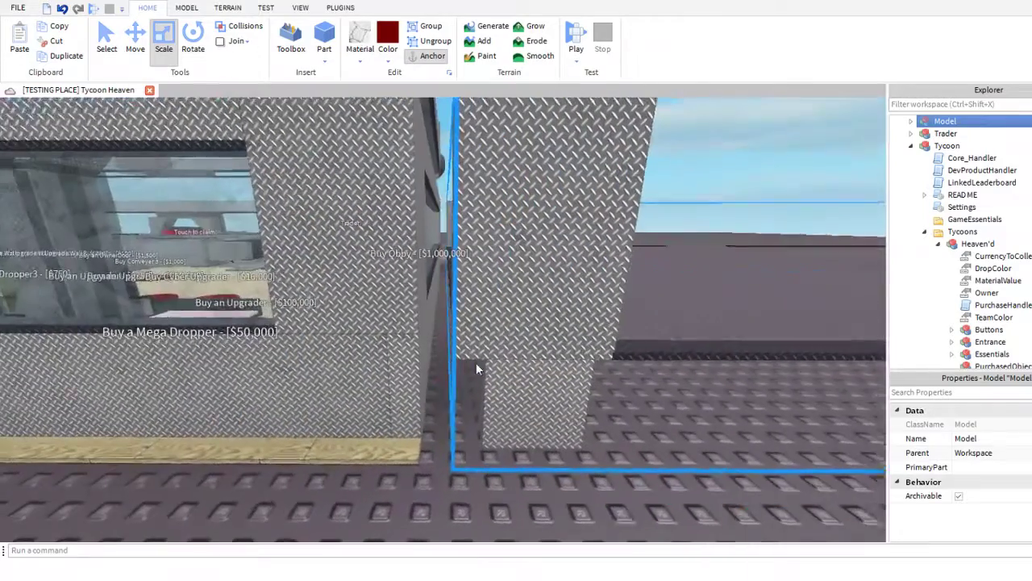
- Shift the copied Wall2 model with the Move tool until its post lines up against the tycoon's outer corner
click(139, 54)
key(s)
right_drag(444, 159, 443, 159)
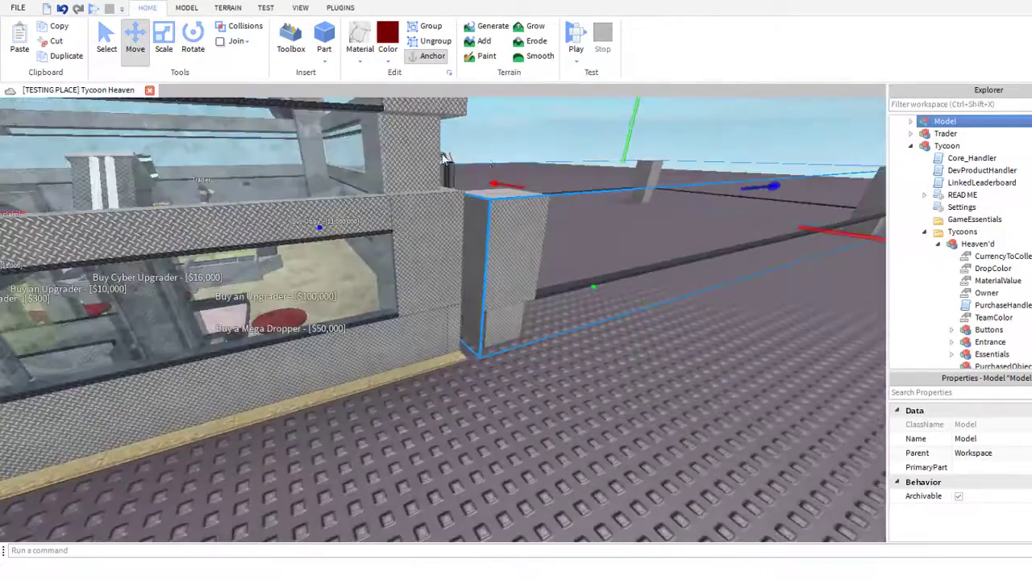
mouse_move(775, 179)
mouse_down()
mouse_move(730, 183)
mouse_move(758, 185)
mouse_up()
key(d)
right_drag(758, 185, 758, 186)
key(s)
key(w)
key(a)
key(w)
key(s)
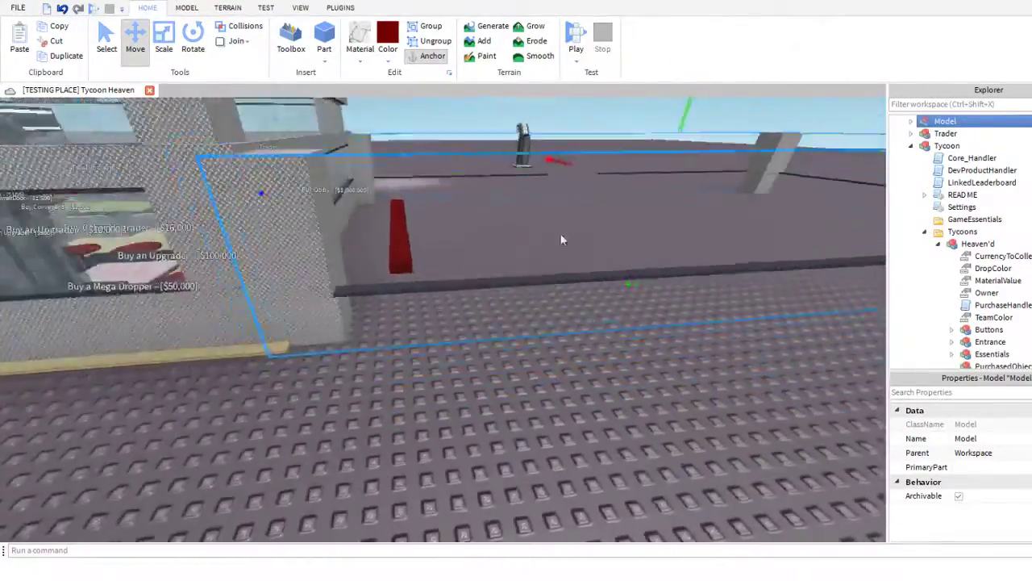
key(a)
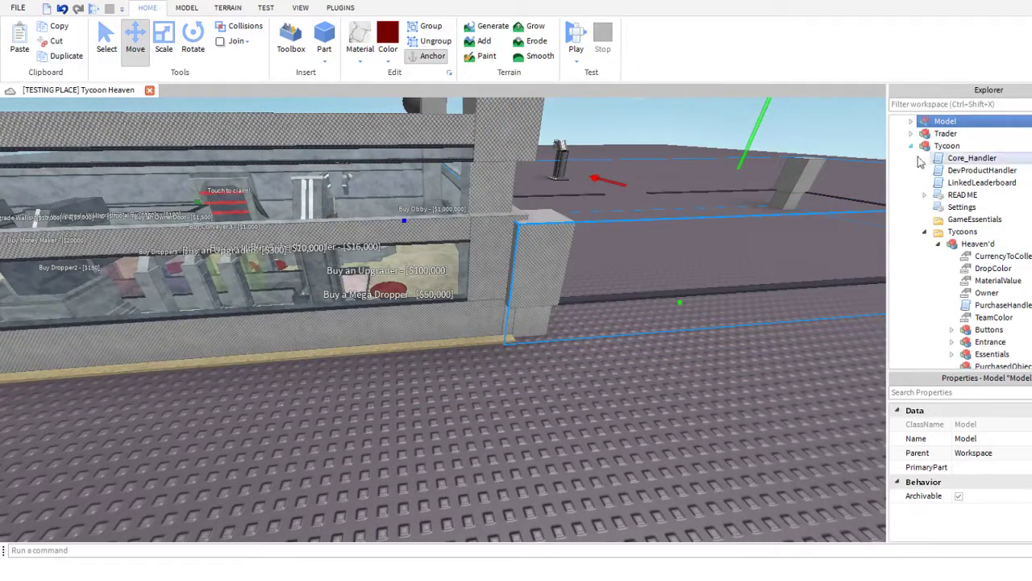
- Copy all the parts of Wall1 from the tycoon's Purchases into the Workspace and group the copies into one model
scroll(918, 162, down, 5)
scroll(968, 205, down, 4)
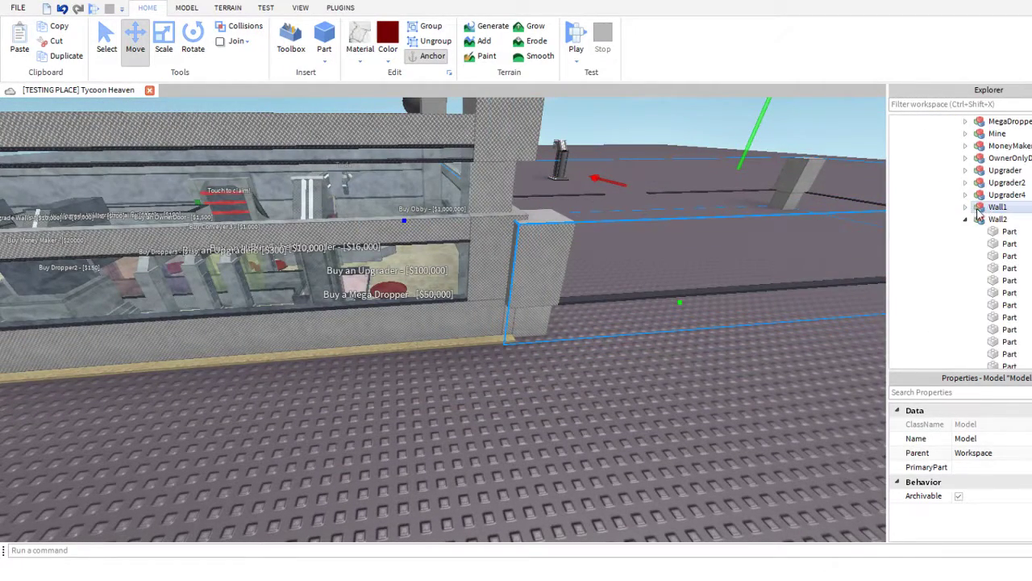
click(965, 207)
click(1000, 219)
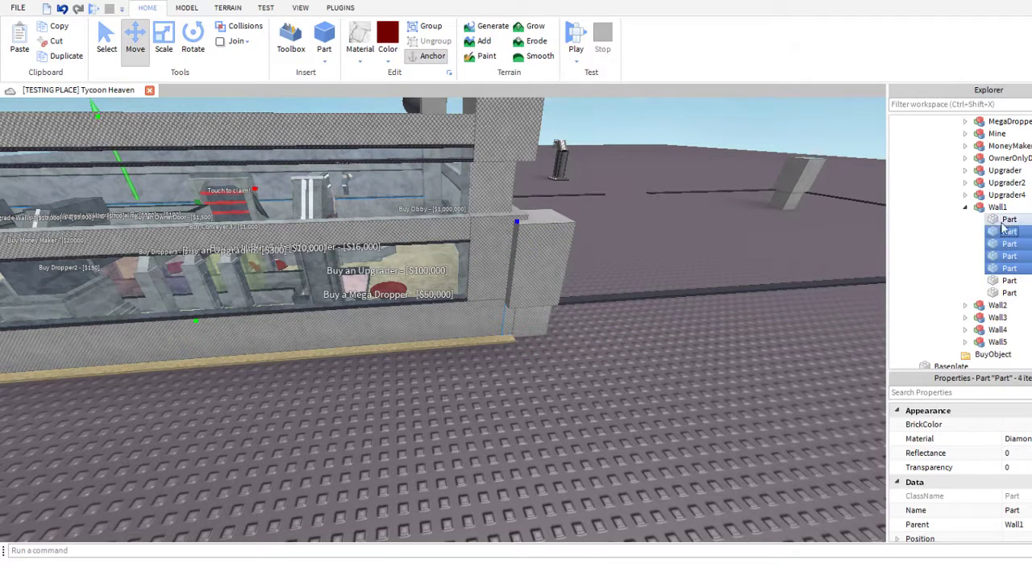
scroll(605, 301, down, 2)
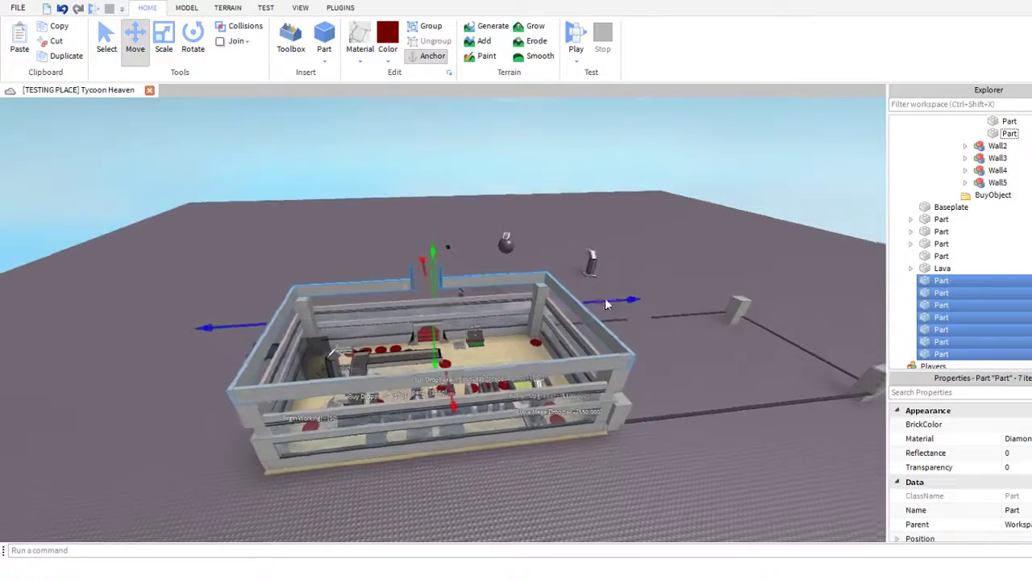
click(425, 28)
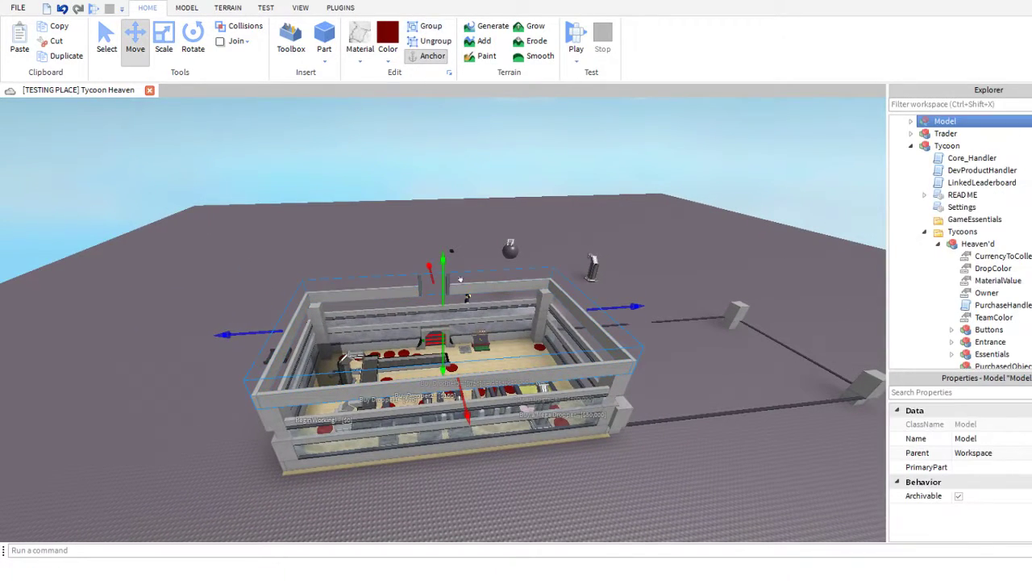
- Move the copied Wall1 model off the tycoon and over the copied Wall2 frame
click(474, 286)
click(476, 287)
key(f)
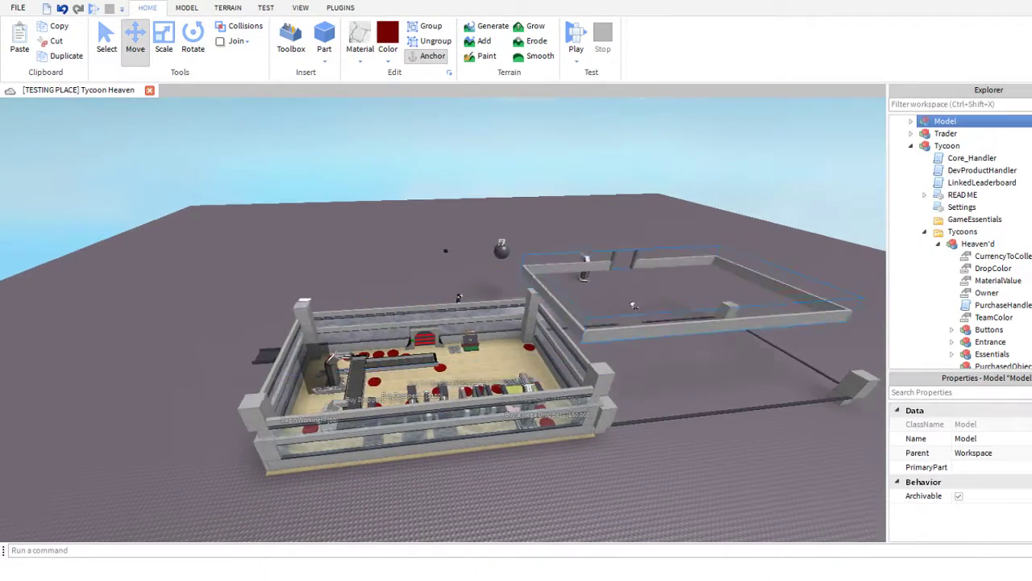
drag(606, 337, 592, 360)
right_drag(592, 360, 541, 340)
key(s)
key(a)
drag(350, 258, 456, 322)
key(w)
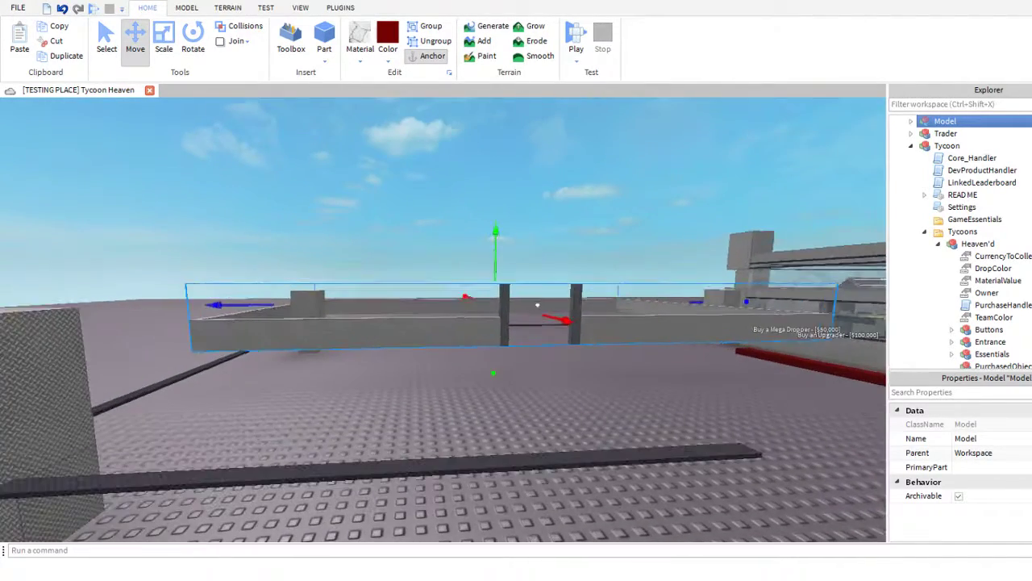
- Align the copied Wall1 model horizontally with the corner posts of the copied Wall2 frame
drag(549, 317, 580, 339)
right_drag(553, 318, 581, 339)
key(s)
drag(581, 338, 597, 391)
key(w)
right_drag(596, 392, 598, 366)
key(w)
key(s)
right_drag(663, 152, 664, 158)
key(w)
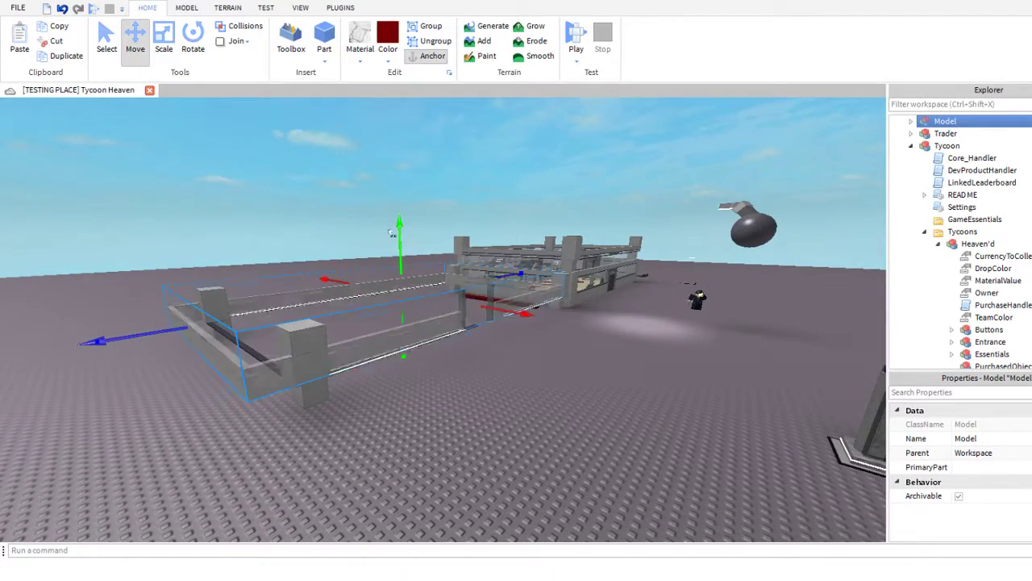
- Lower the copied Wall1 model onto the baseplate between the frame's corner posts and inspect the fit along its walls
drag(390, 232, 391, 247)
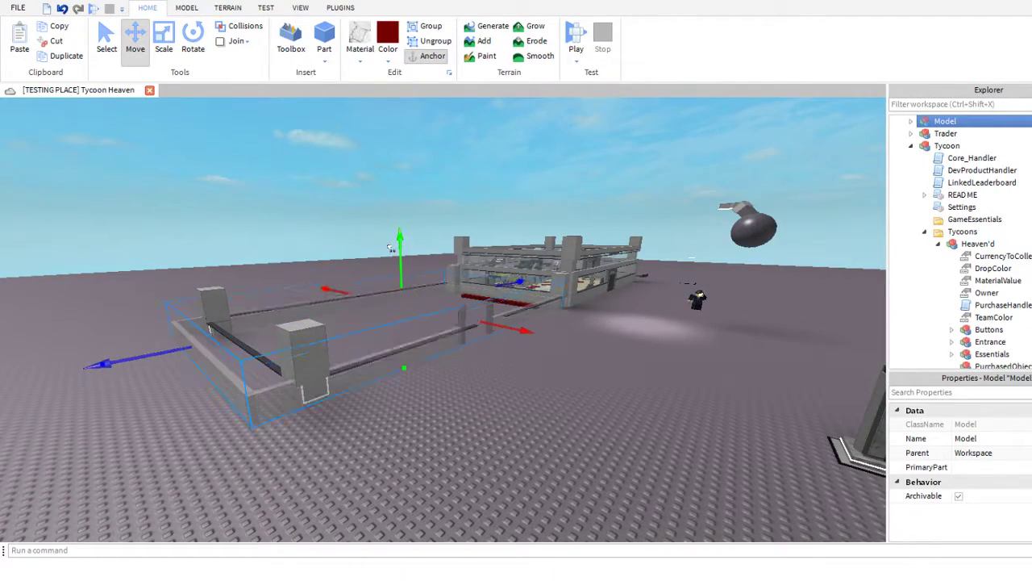
scroll(391, 247, up, 10)
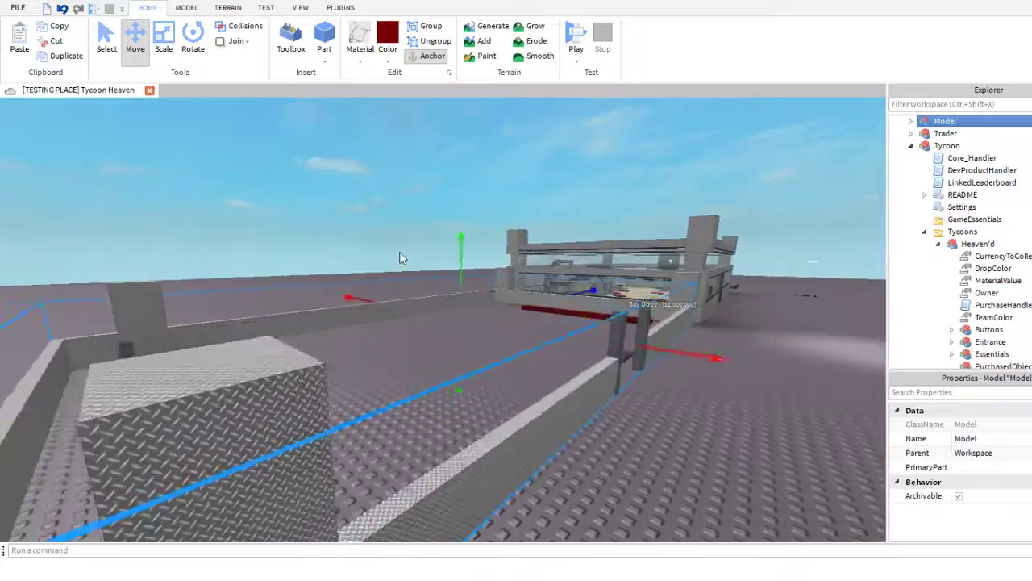
key(a)
mouse_move(399, 252)
right_down()
mouse_move(388, 239)
mouse_move(399, 244)
right_up()
key(w)
key(a)
- Collapse the Purchases, Heaven'd and Tycoons branches of the Tycoon hierarchy
scroll(991, 254, down, 8)
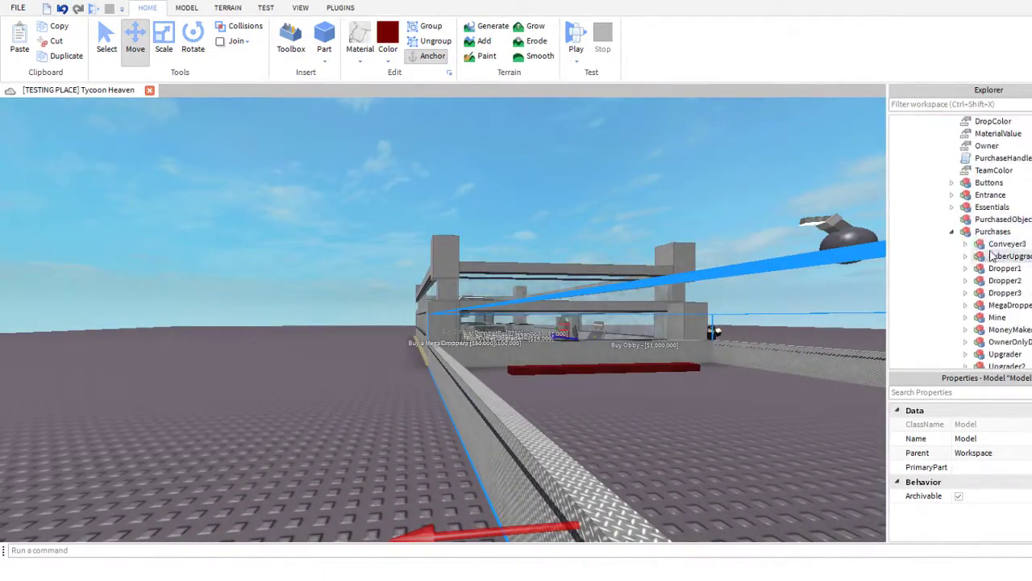
scroll(992, 254, down, 4)
scroll(982, 243, up, 12)
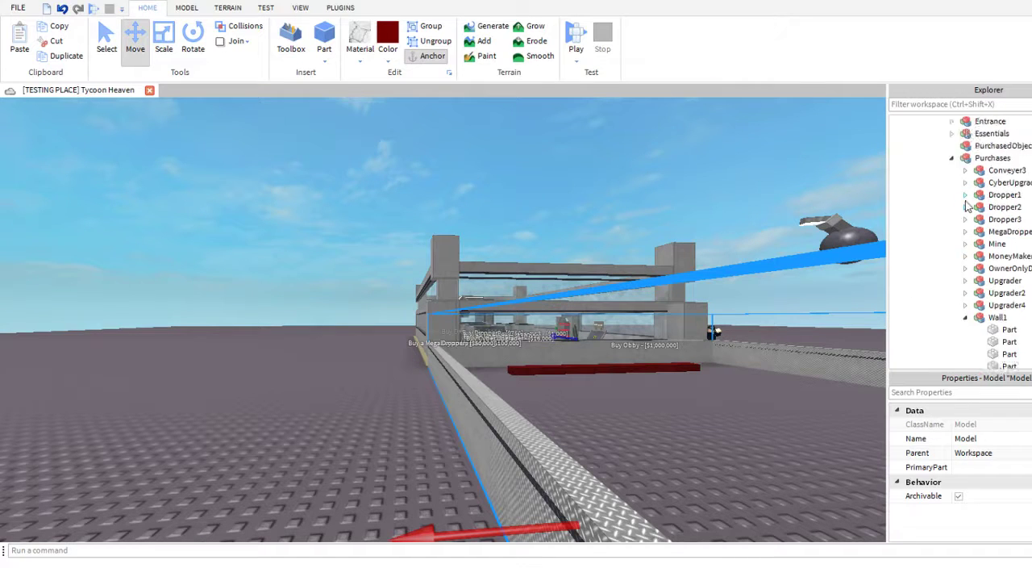
click(952, 232)
scroll(959, 208, up, 1)
scroll(960, 208, up, 2)
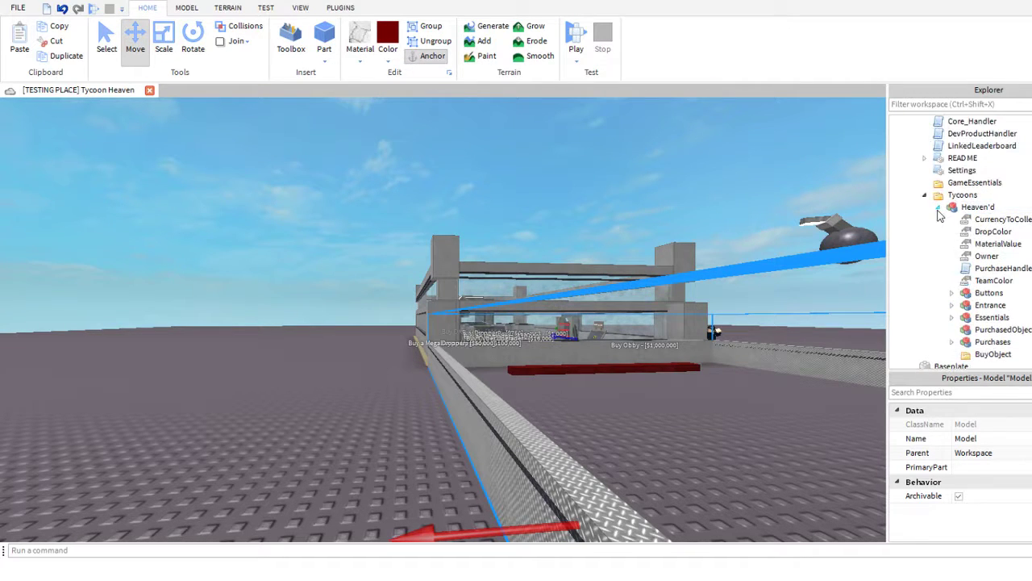
click(938, 206)
scroll(926, 201, up, 3)
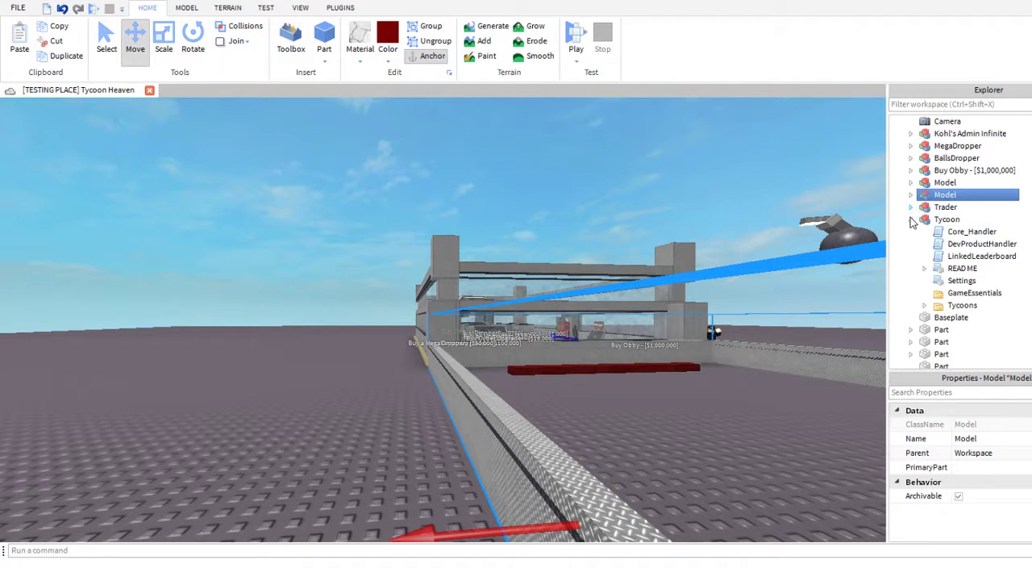
- Collapse the Tycoon branch and examine the copied corner-post model around the obby walls
click(911, 219)
click(946, 182)
key(f)
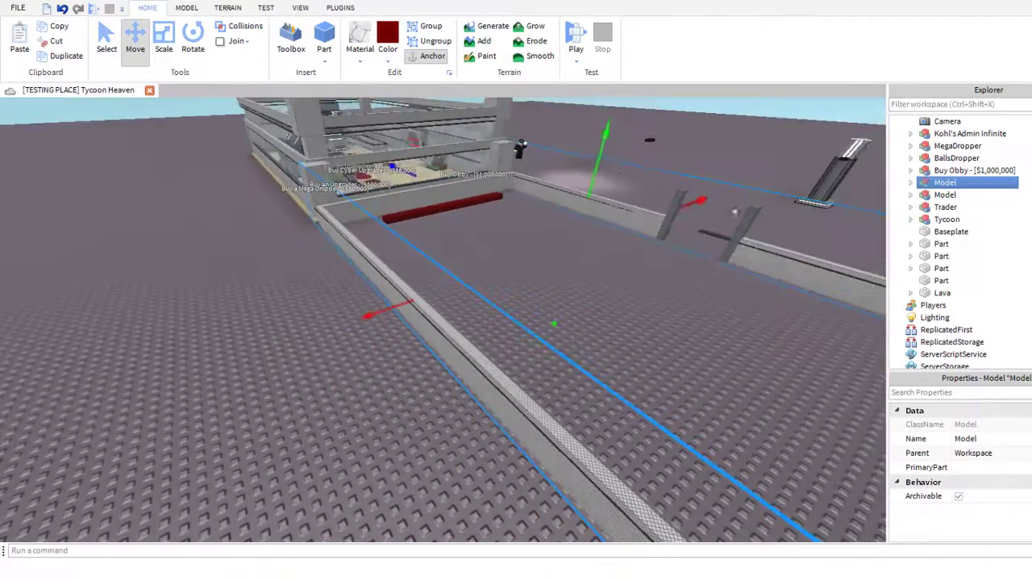
drag(582, 148, 583, 177)
scroll(584, 146, down, 1)
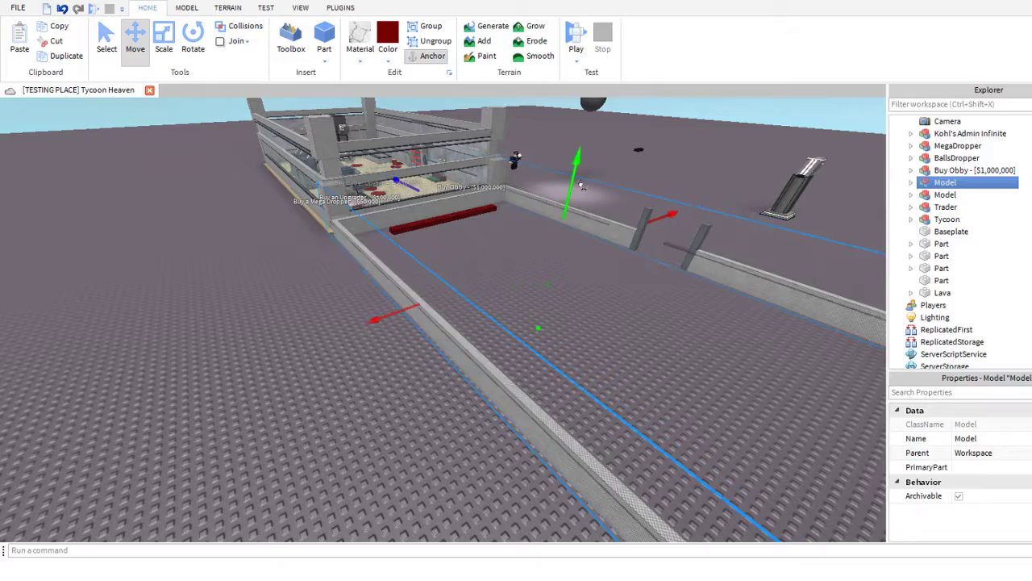
right_drag(583, 179, 596, 190)
- Paste a copy of the obby's wall model and lower it onto the existing walls as a second tier
click(950, 194)
key(ctrl+v)
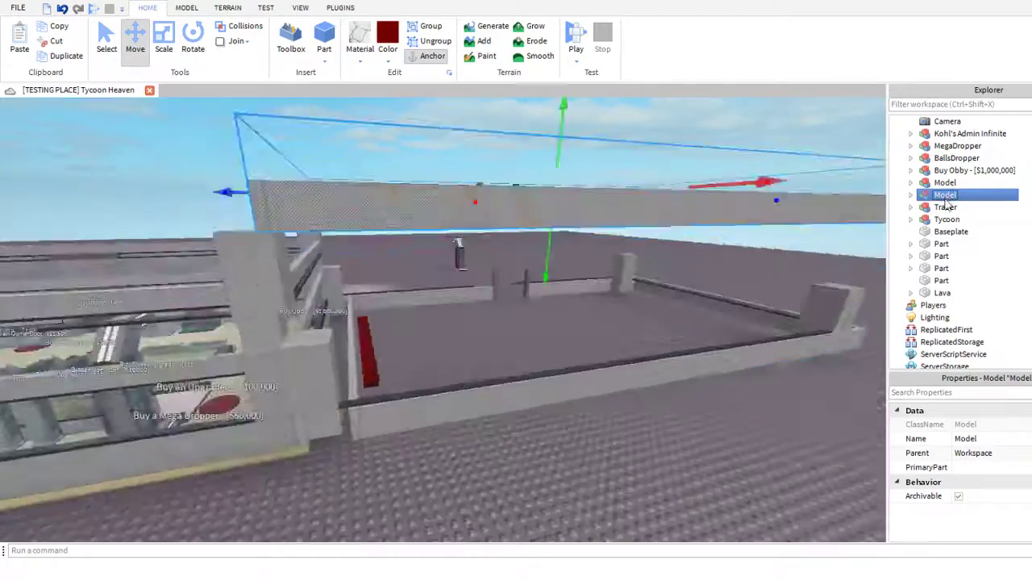
right_drag(636, 327, 635, 333)
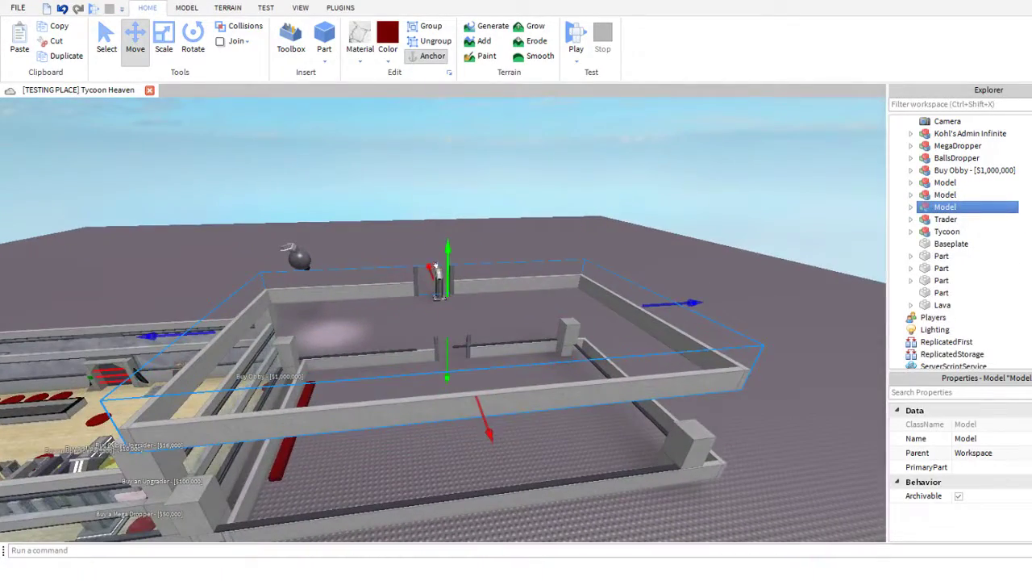
drag(436, 268, 475, 332)
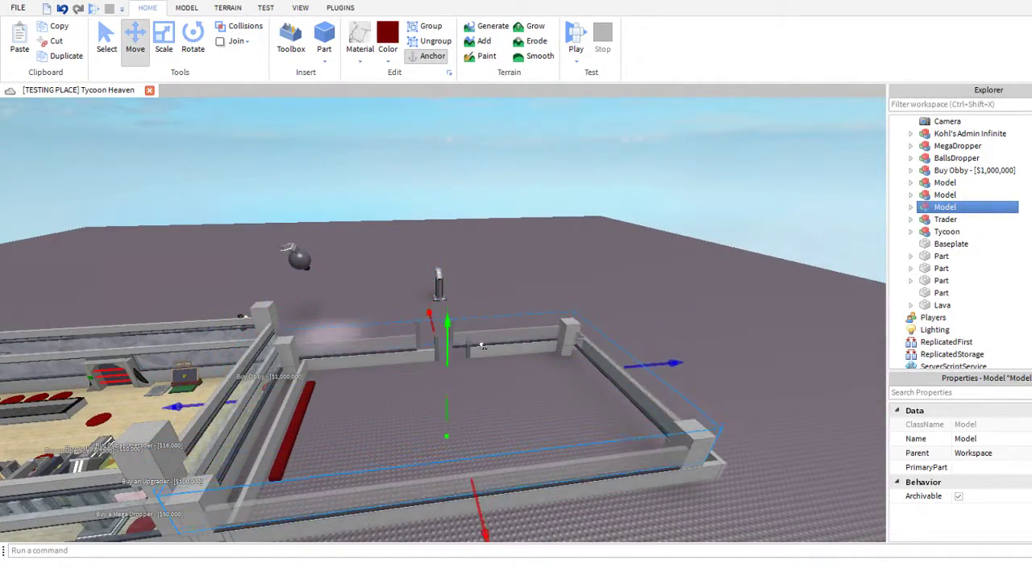
- Shift the upper wall copy horizontally to line it up with the walls and corner posts below
scroll(487, 348, up, 8)
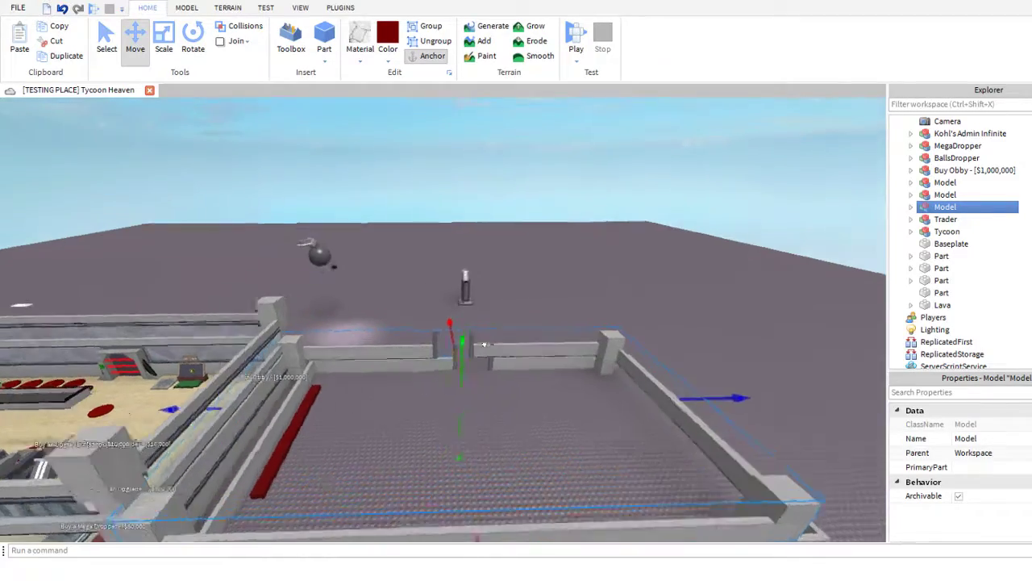
scroll(571, 367, down, 3)
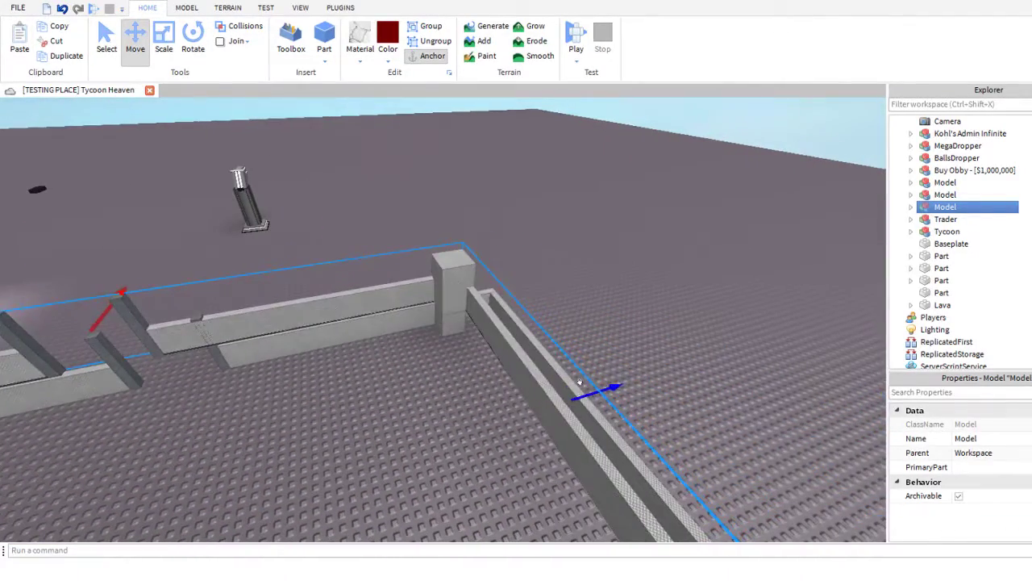
drag(583, 384, 620, 382)
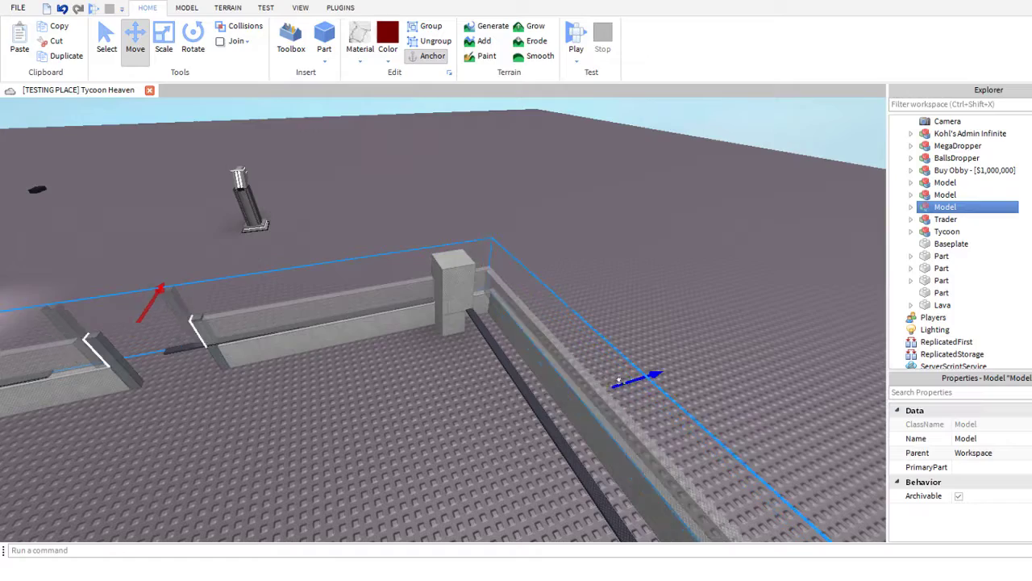
right_drag(631, 390, 644, 355)
key(w)
key(s)
key(w)
scroll(649, 361, down, 10)
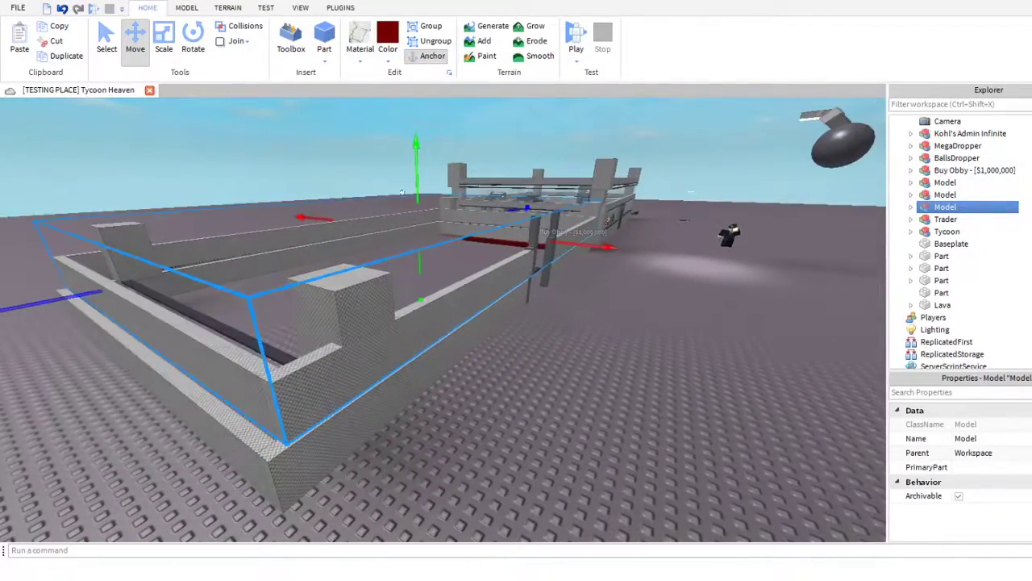
drag(511, 197, 511, 208)
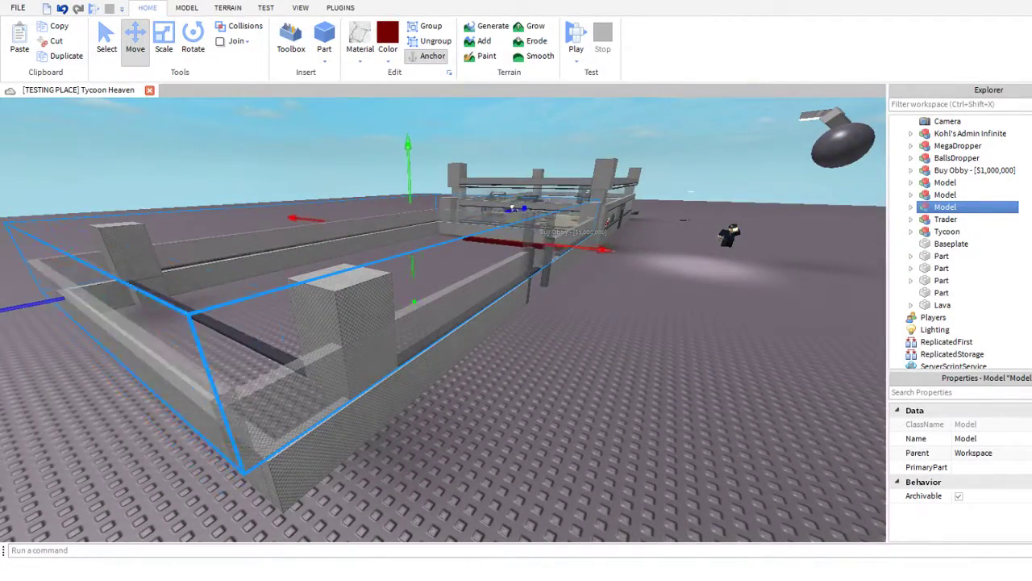
- Delete the two door-post parts from the upper wall copy at the entrance gap
key(w)
right_drag(576, 258, 564, 245)
key(s)
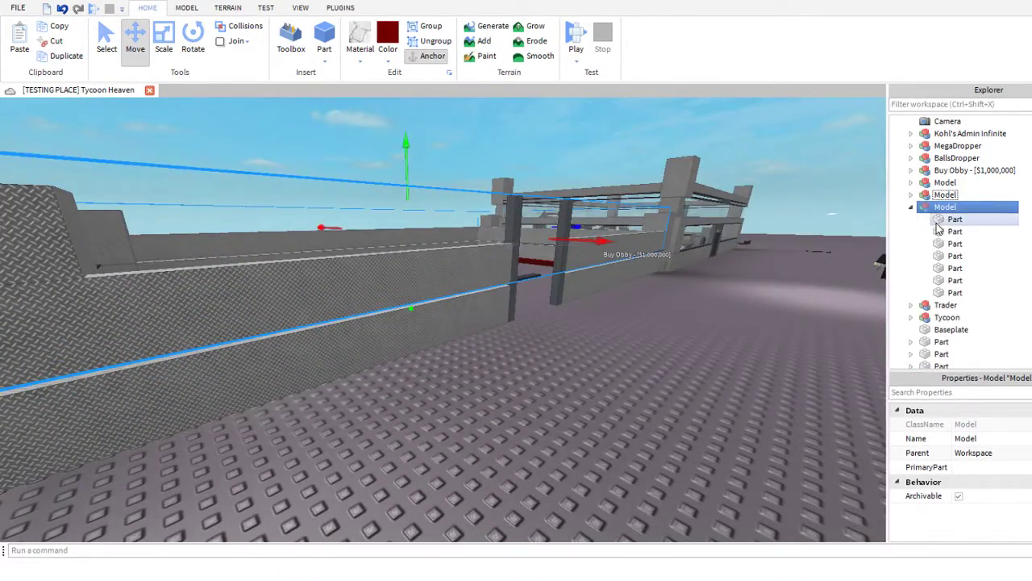
click(952, 219)
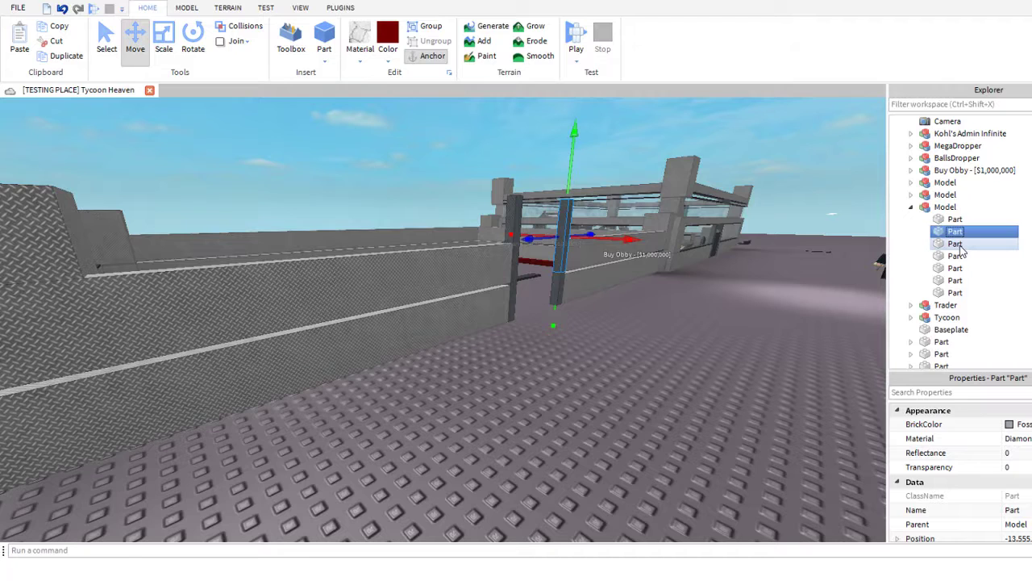
key(Delete)
click(954, 234)
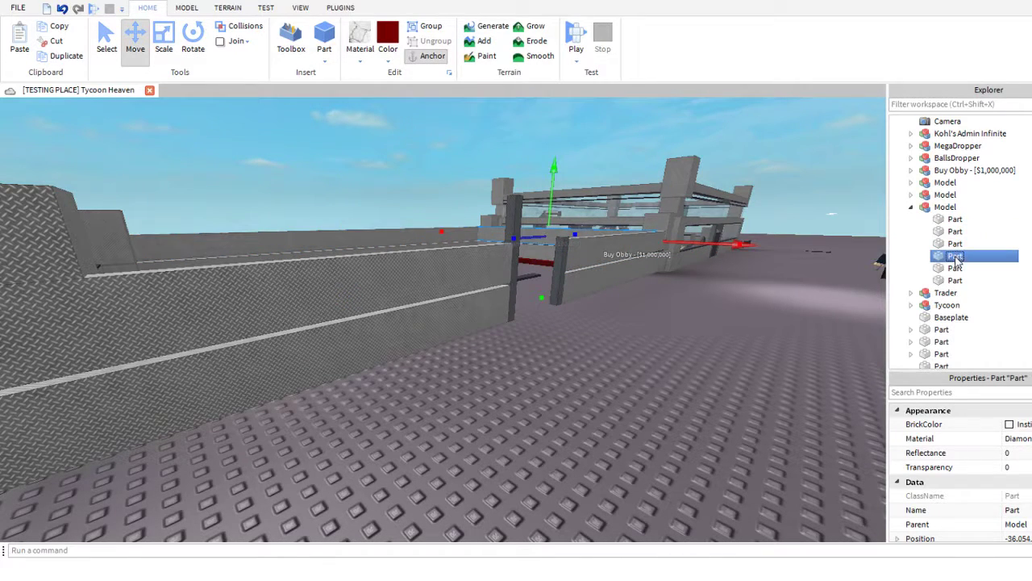
key(Delete)
key(w)
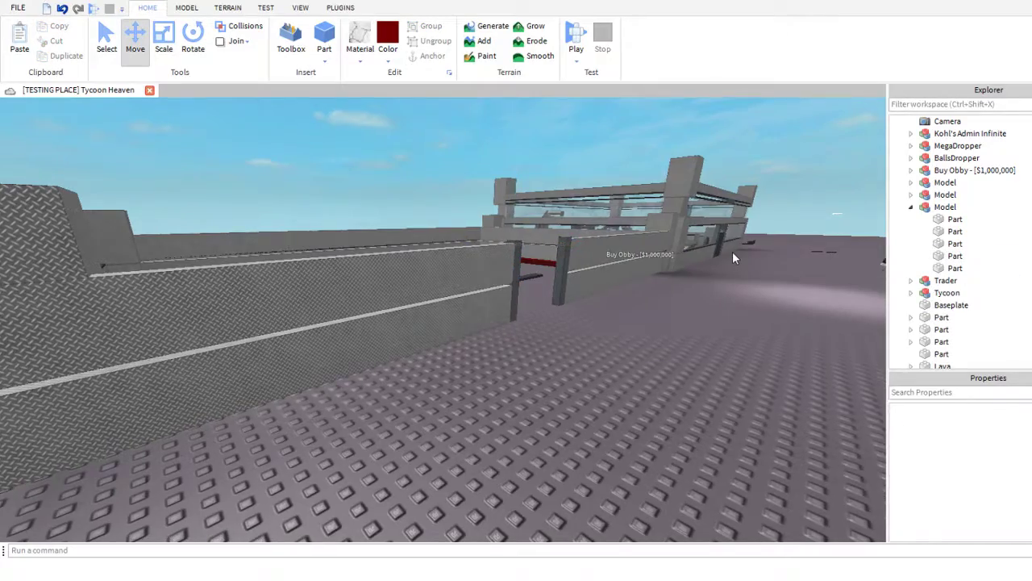
- Move the Lava part a short distance away from the obby wall beside the tycoon
mouse_move(732, 252)
right_down()
mouse_move(719, 239)
mouse_move(733, 252)
right_up()
key(a)
right_drag(722, 241, 537, 322)
key(w)
key(d)
scroll(732, 252, down, 5)
key(w)
key(s)
scroll(534, 323, up, 10)
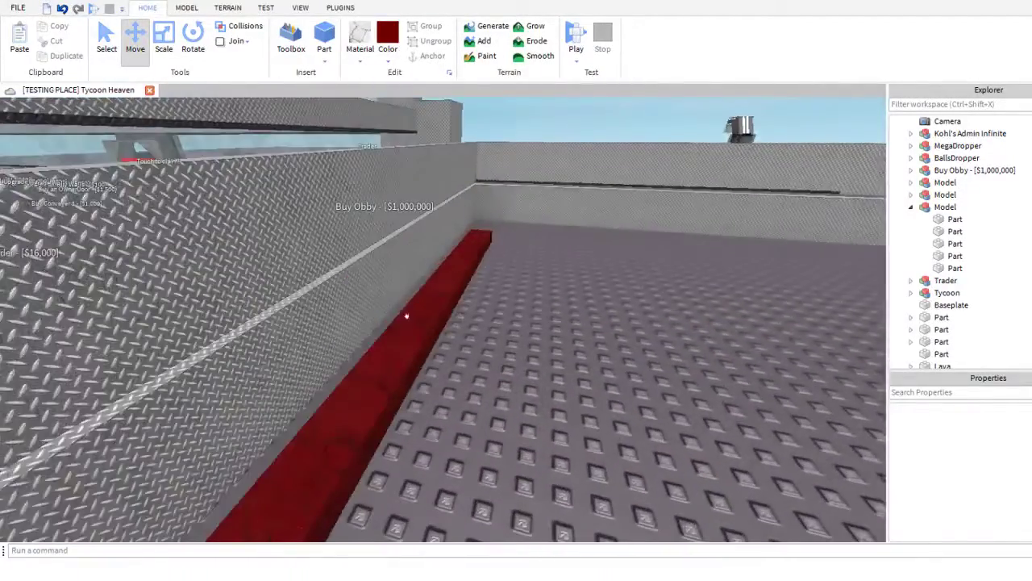
click(403, 317)
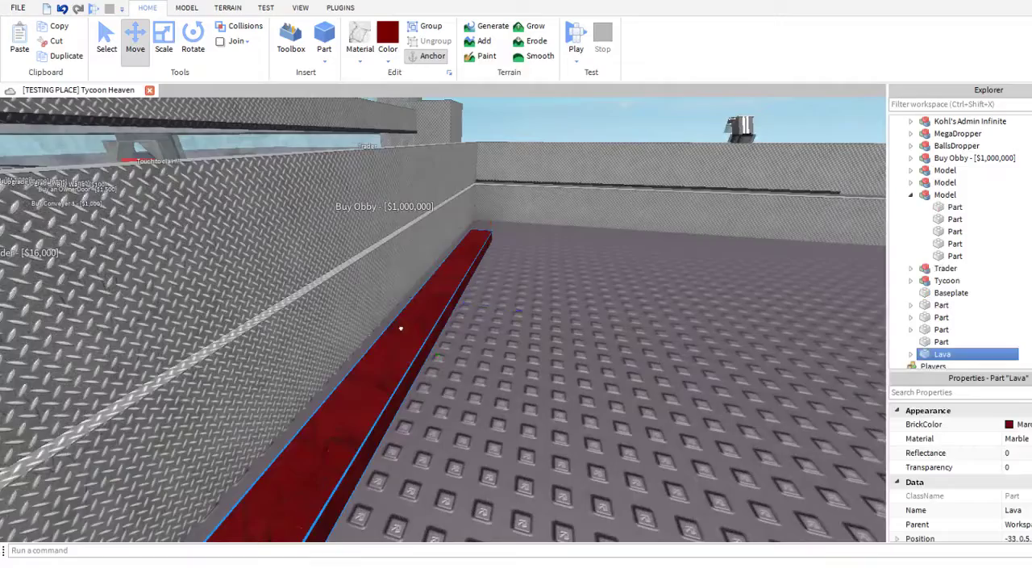
scroll(401, 328, down, 5)
drag(428, 376, 290, 340)
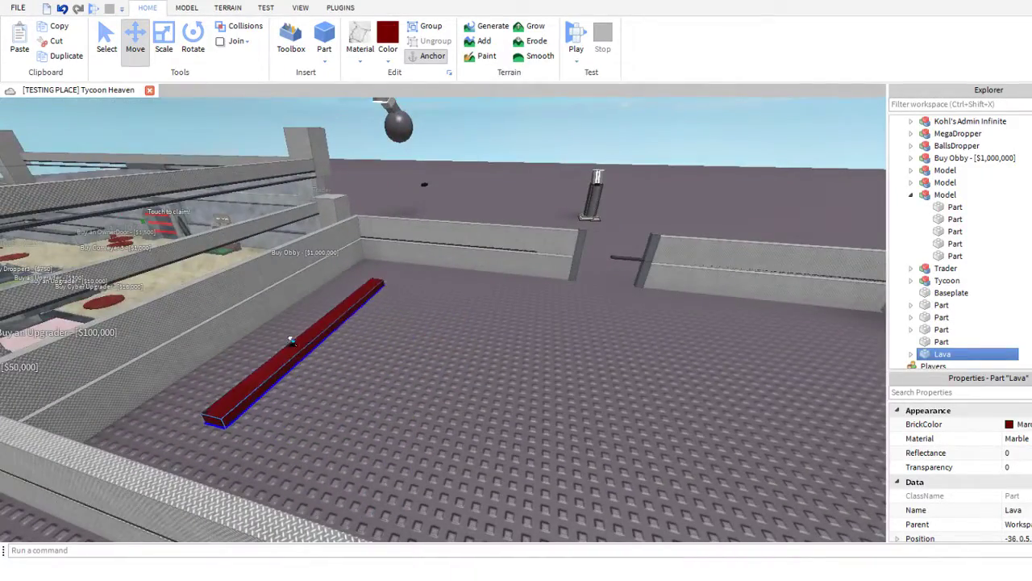
- Examine the two-tier obby walls, their entrance gap and the Lava part from outside and inside
key(w)
right_drag(292, 342, 305, 347)
scroll(356, 280, up, 4)
scroll(357, 280, down, 6)
mouse_move(356, 280)
right_down()
mouse_move(346, 269)
mouse_move(355, 280)
right_up()
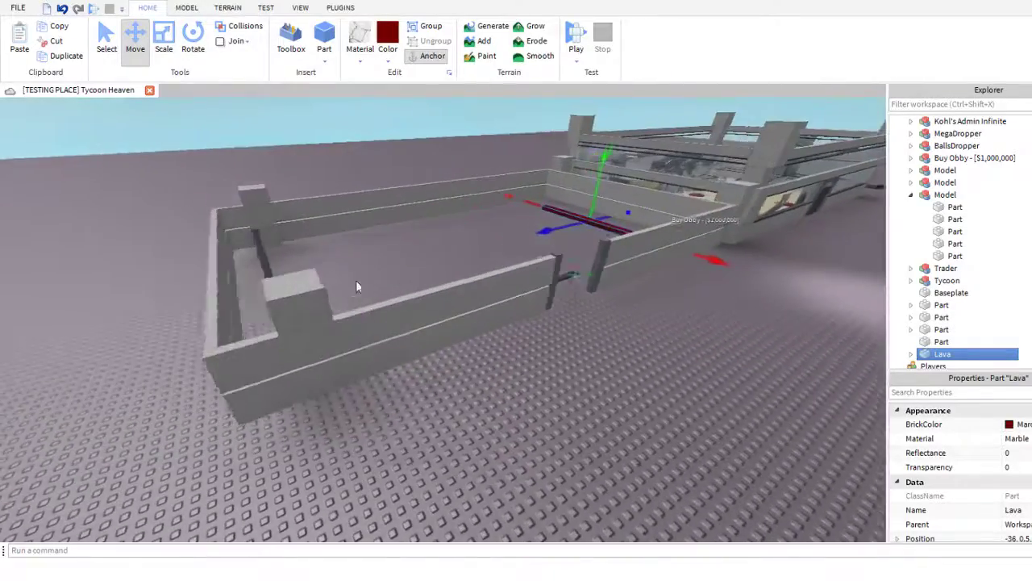
key(a)
right_drag(300, 334, 302, 336)
key(w)
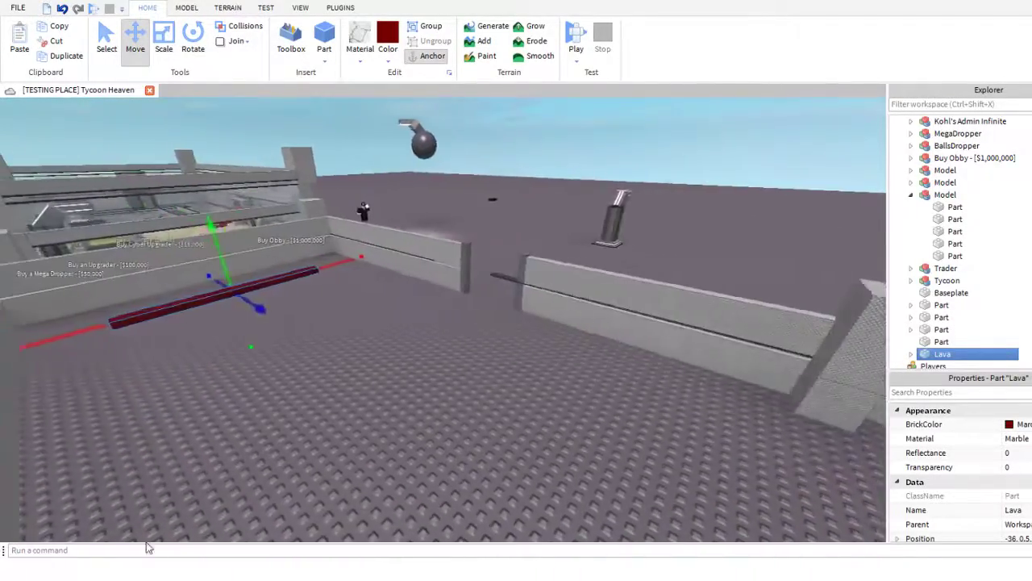
key(a)
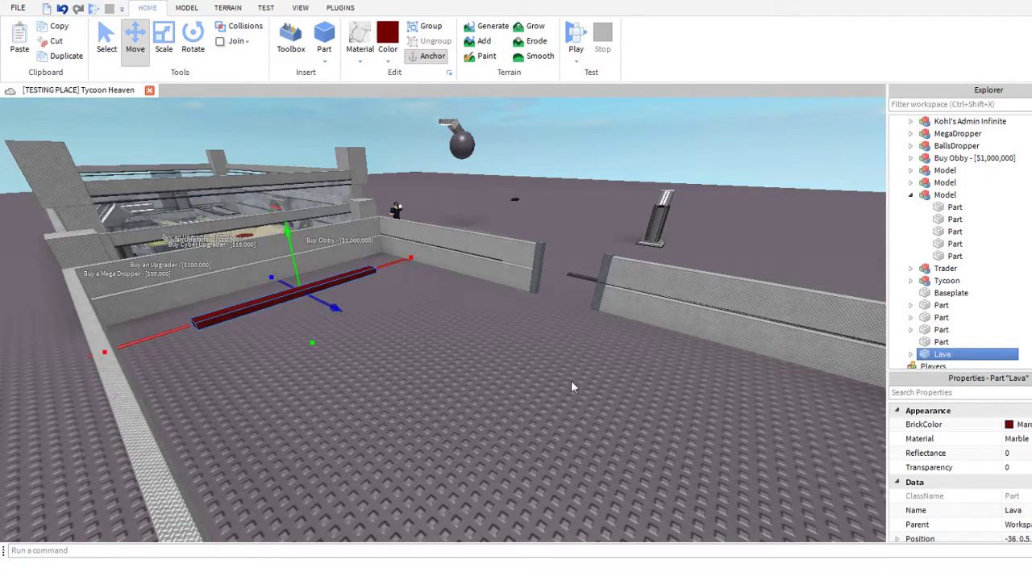
- Select both stacked wall models together with the corner-post model of the obby
key(w)
right_drag(449, 275, 460, 327)
key(a)
key(w)
click(480, 418)
ctrl+click(505, 465)
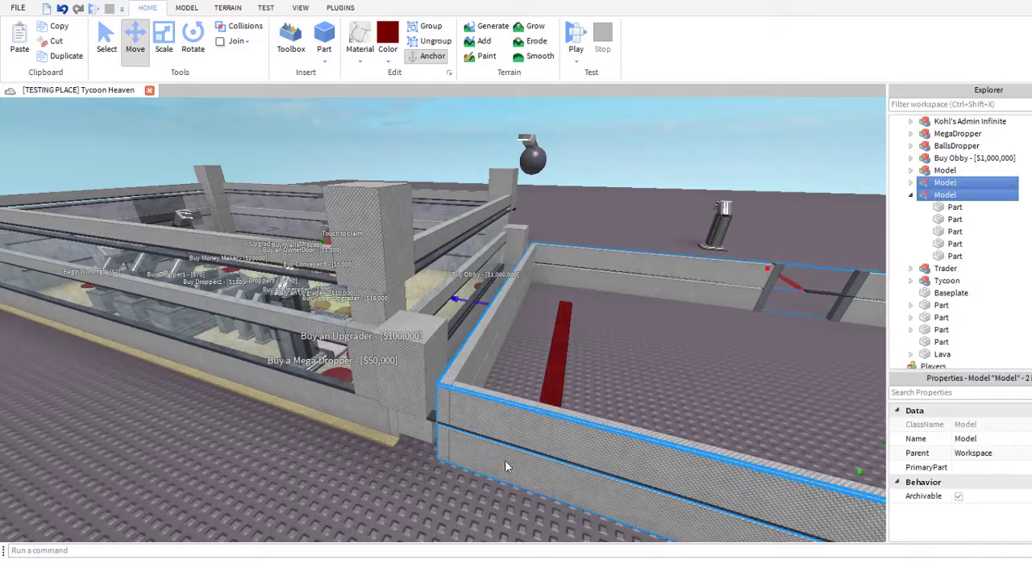
right_drag(680, 332, 690, 339)
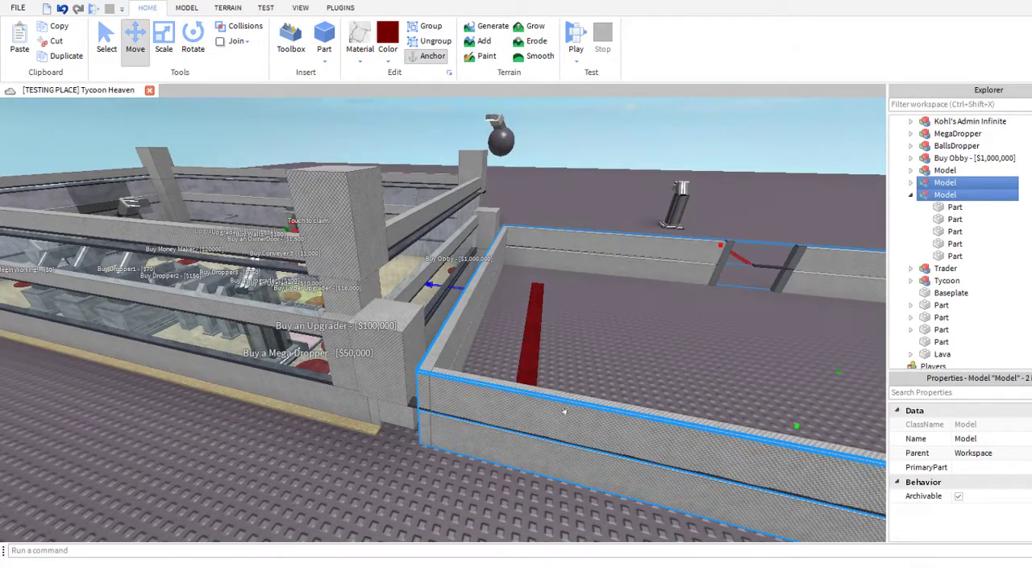
right_drag(311, 138, 656, 331)
key(d)
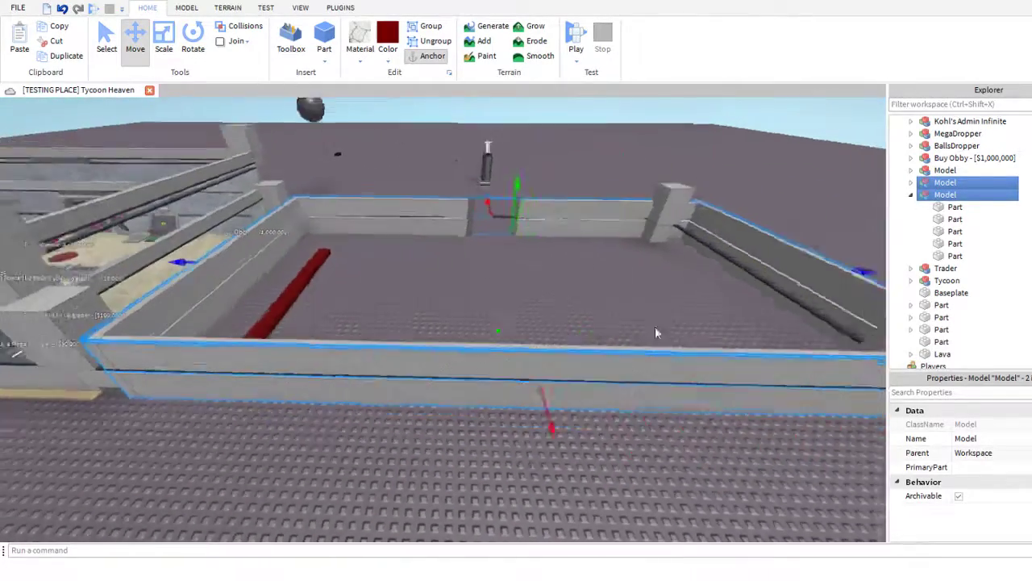
key(s)
key(d)
drag(567, 280, 600, 296)
key(ctrl+z)
key(a)
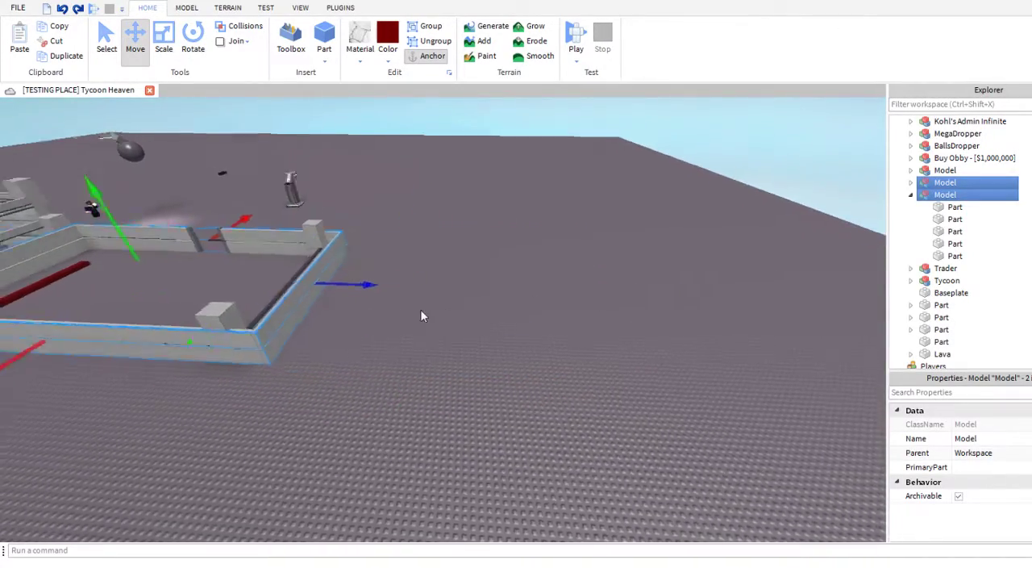
mouse_move(464, 208)
right_down()
mouse_move(455, 225)
mouse_move(464, 208)
right_up()
ctrl+click(464, 208)
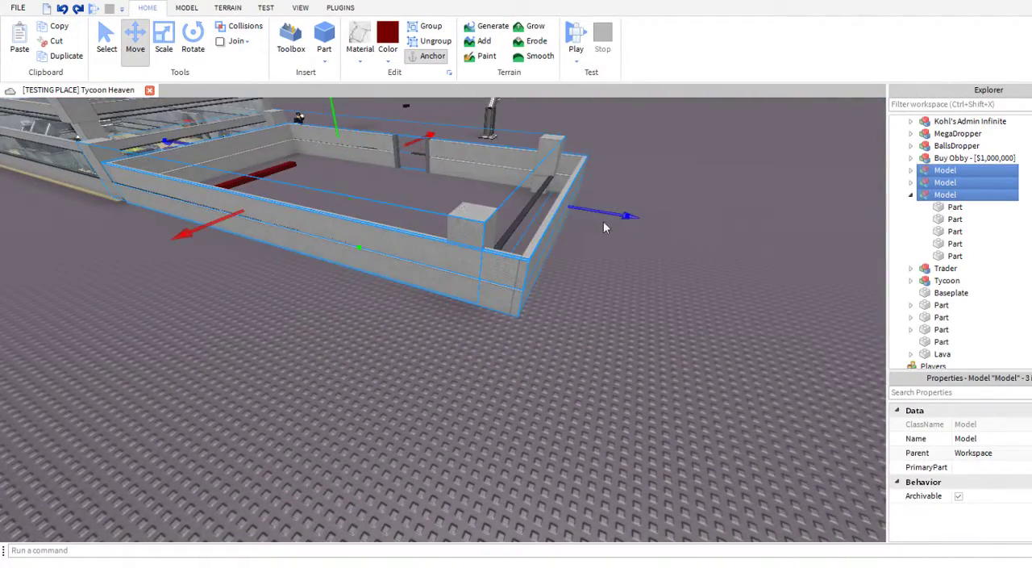
- Try to slide the selected obby walls away from the tycoon, and bring them back onto the baseplate
drag(625, 214, 796, 191)
key(d)
right_drag(797, 191, 772, 184)
key(d)
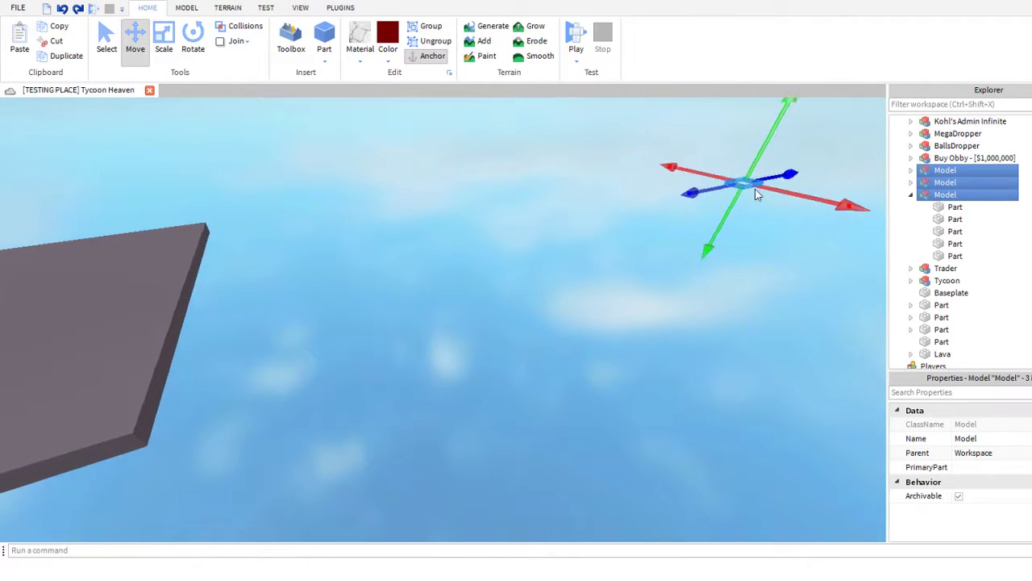
drag(756, 193, 659, 215)
right_drag(629, 207, 606, 201)
drag(600, 200, 459, 178)
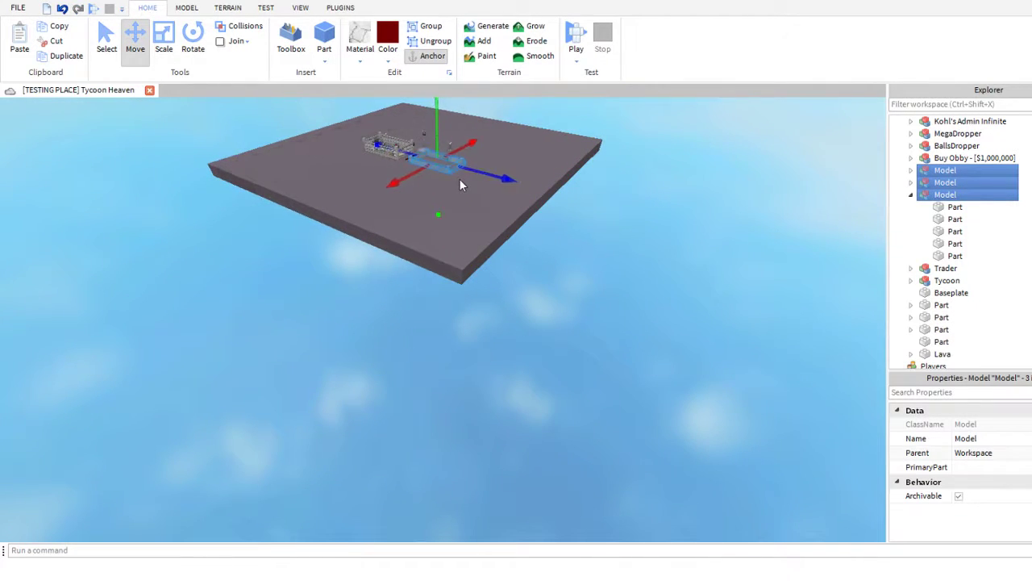
- Move the selected obby walls up against the tycoon's side so they enclose the Lava part
key(w)
right_drag(459, 178, 460, 180)
key(w)
key(w)
key(a)
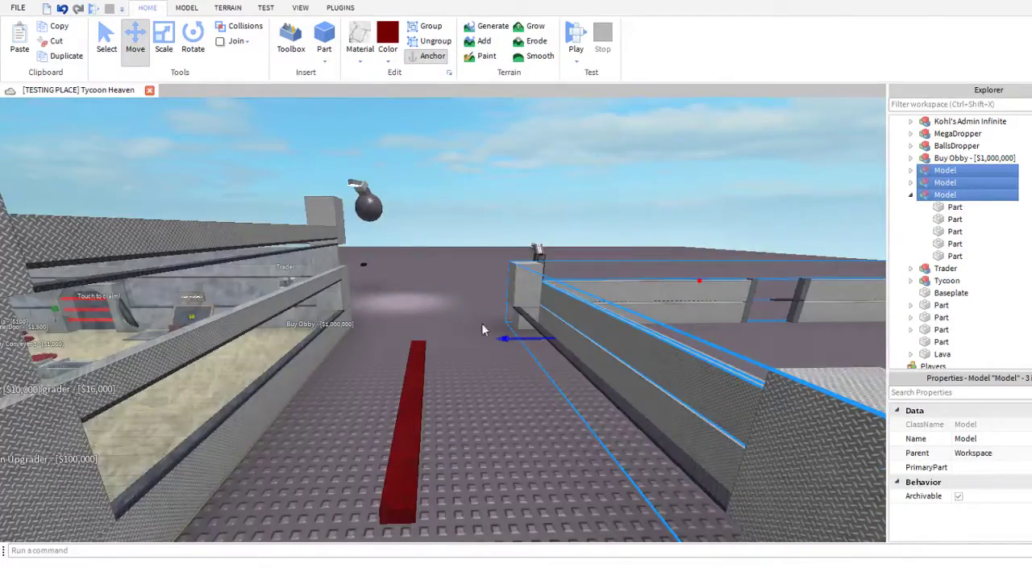
drag(499, 339, 313, 379)
key(a)
key(d)
key(w)
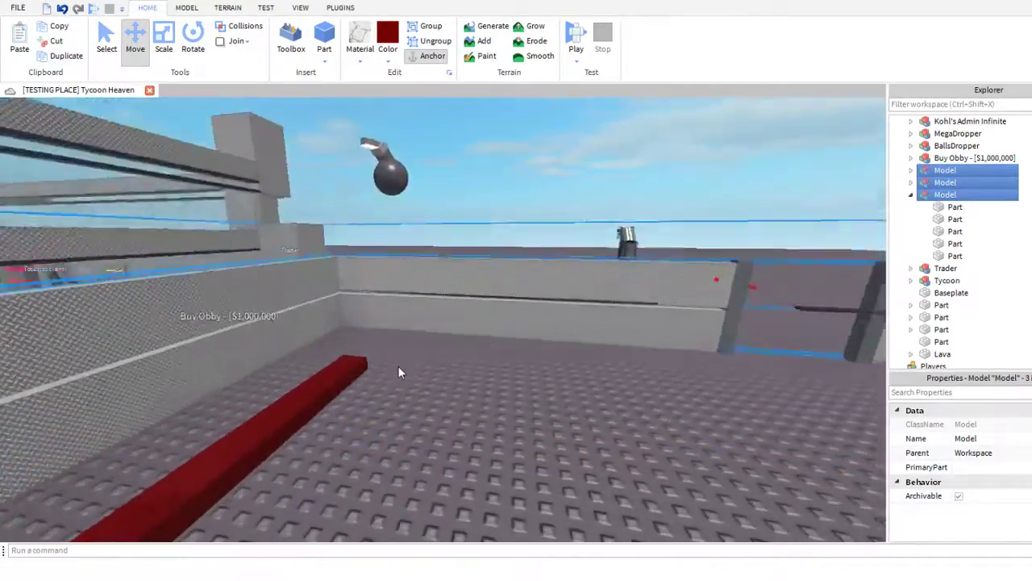
right_drag(398, 367, 476, 343)
key(f)
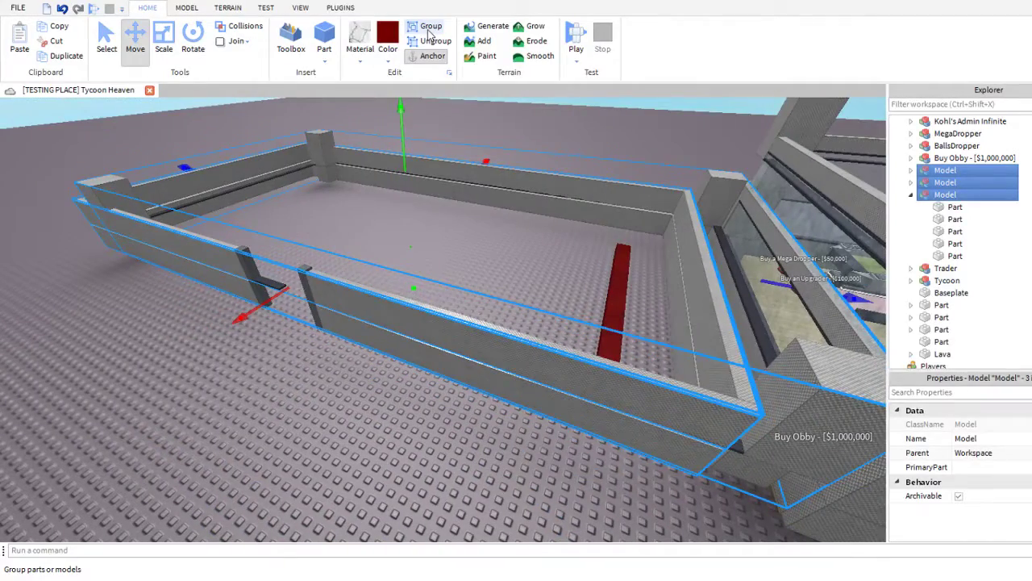
- Group the three selected wall models into one model and rename it as ObbyWalls
click(429, 33)
right_drag(456, 161, 456, 161)
key(s)
key(w)
key(s)
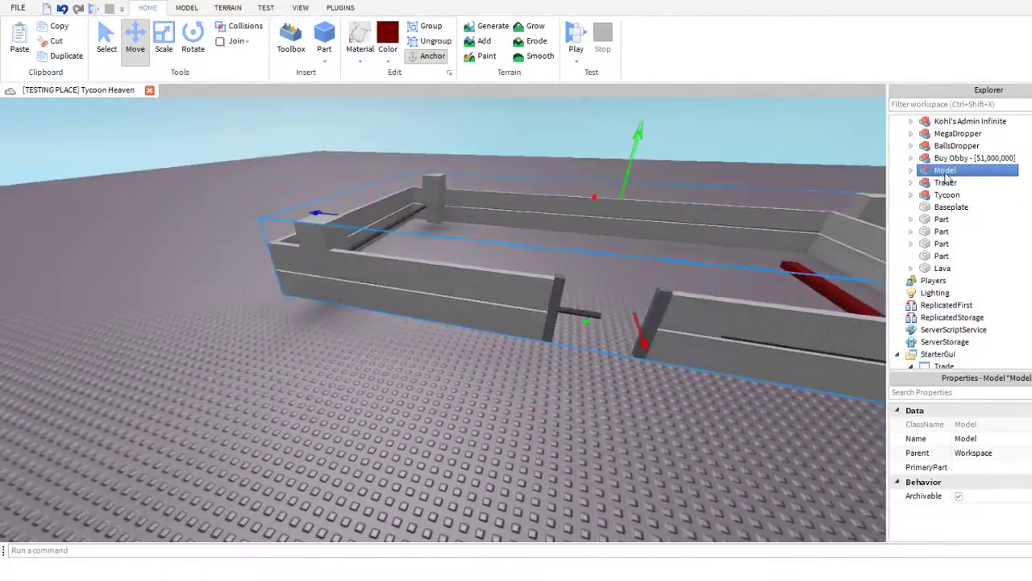
key(F2)
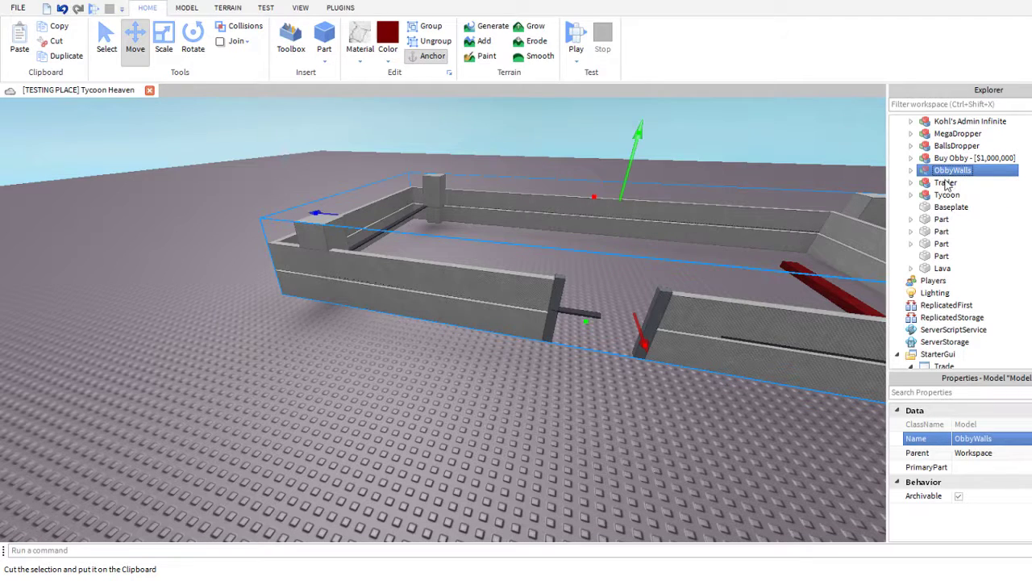
- Move the ObbyWalls model out of the workspace into the Purchases model of the Heaven'd tycoon
key(Delete)
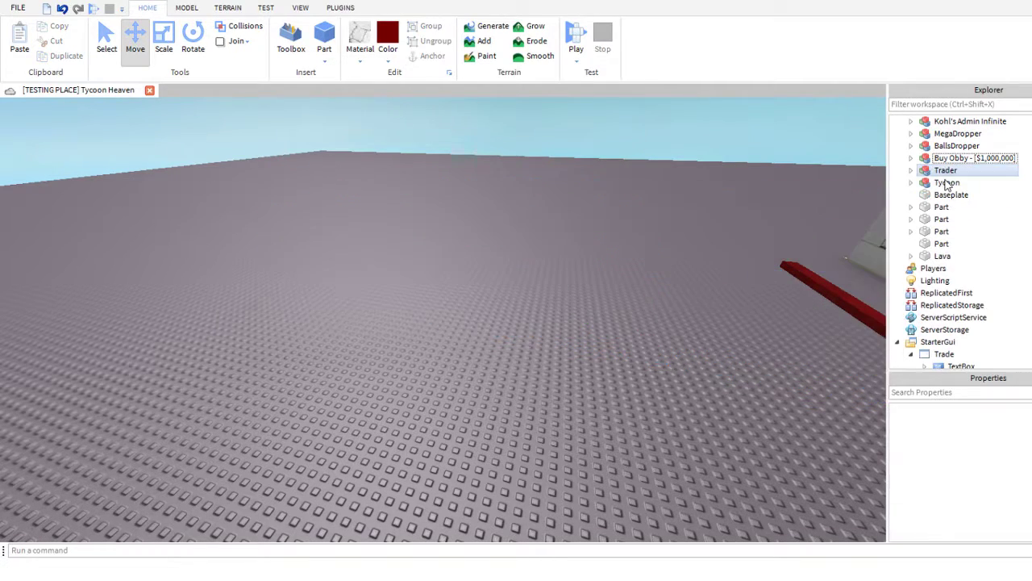
right_drag(775, 262, 825, 259)
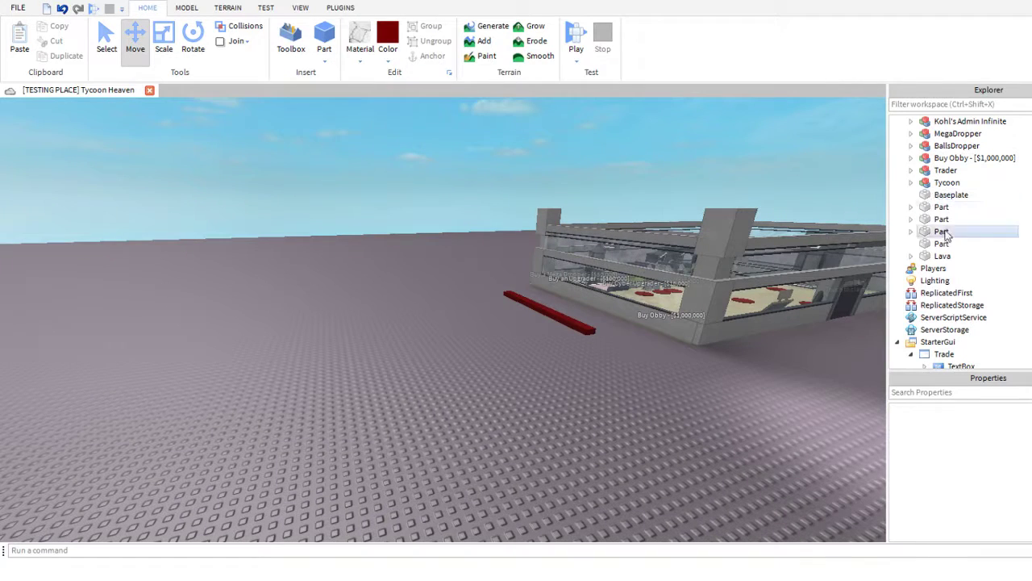
scroll(946, 234, down, 2)
scroll(953, 235, up, 2)
click(912, 183)
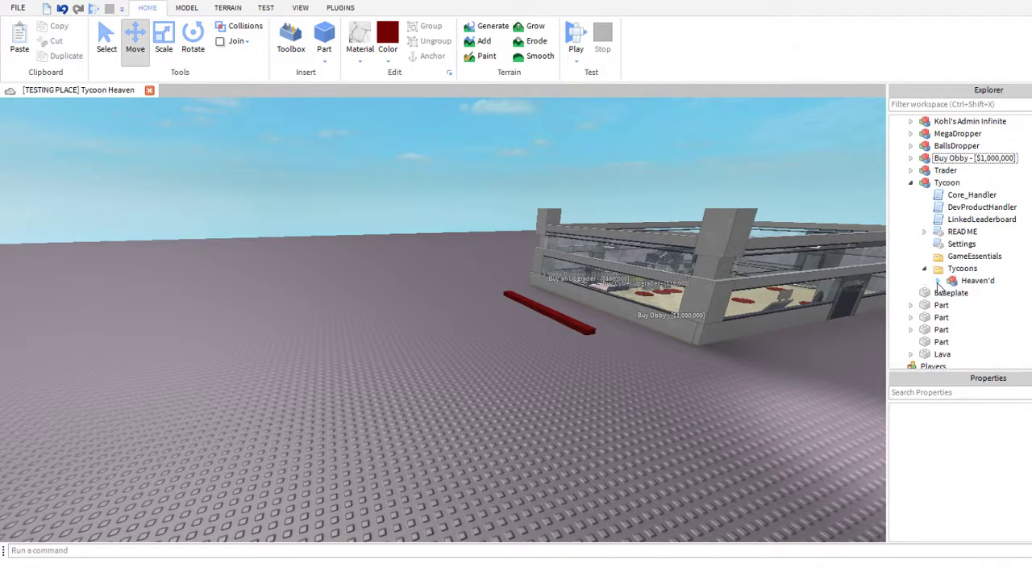
click(938, 280)
scroll(976, 309, down, 2)
click(953, 293)
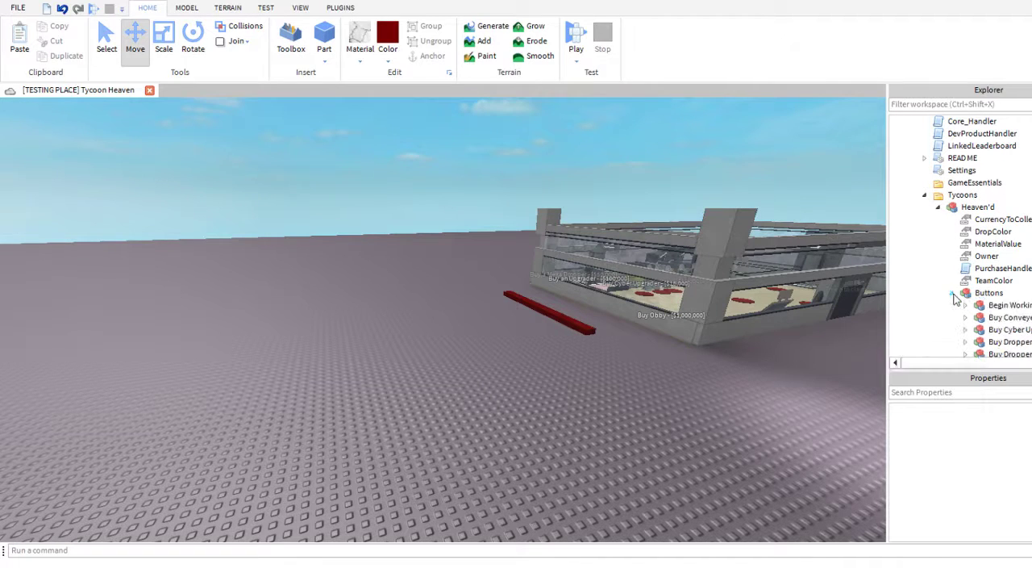
scroll(960, 300, down, 2)
click(952, 221)
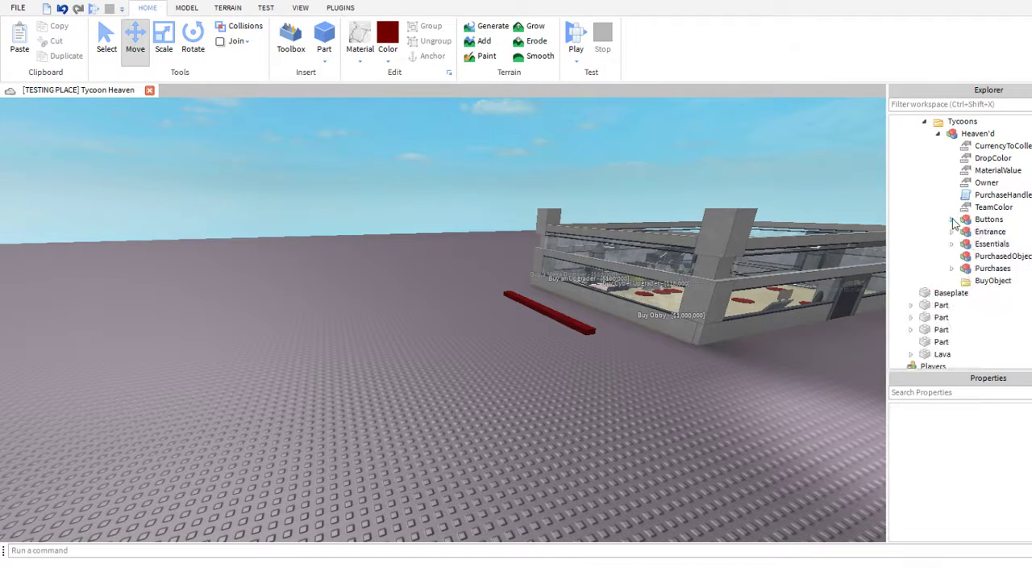
double_click(963, 271)
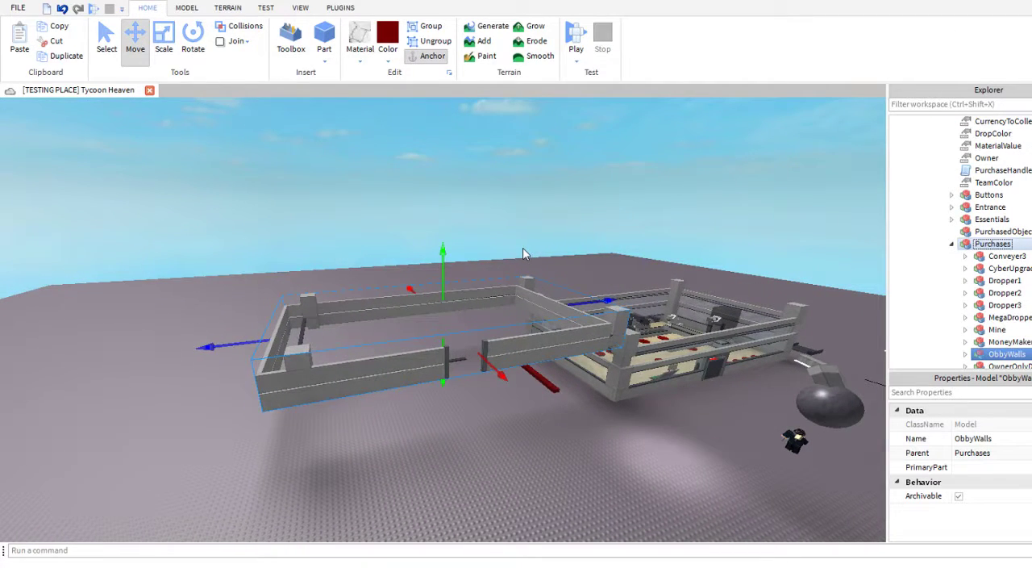
- Lower the ObbyWalls model onto the baseplate beside the tycoon
drag(455, 271, 432, 321)
right_drag(526, 371, 525, 371)
key(w)
key(s)
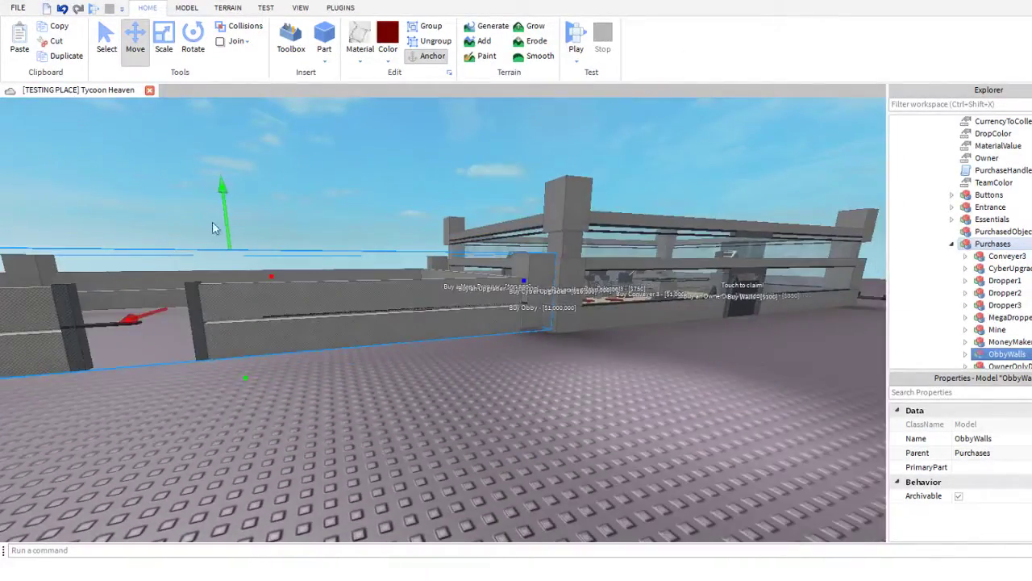
drag(213, 209, 217, 217)
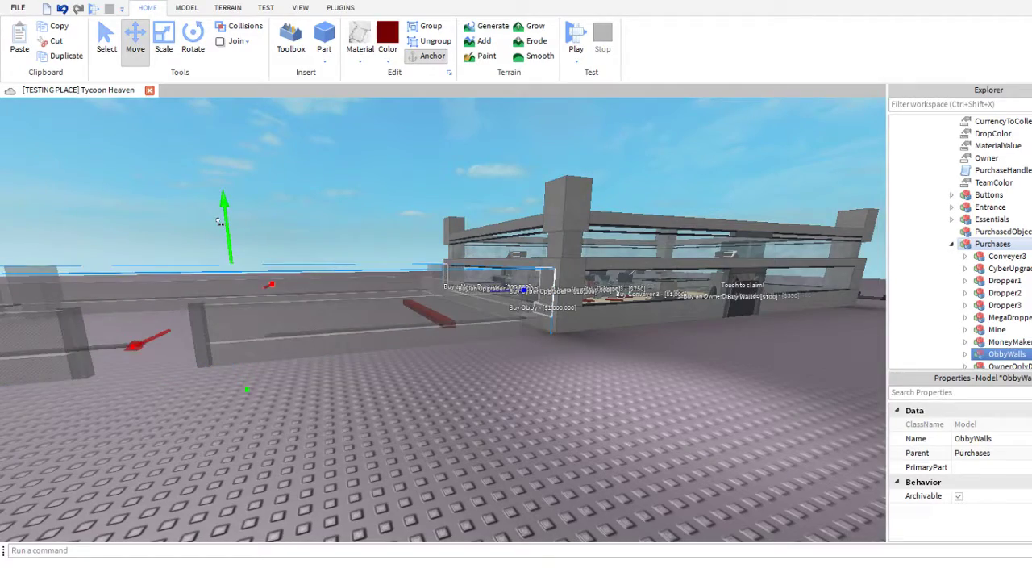
- Inspect how the lowered ObbyWalls meet the baseplate and the tycoon's corner post from several sides
key(w)
key(s)
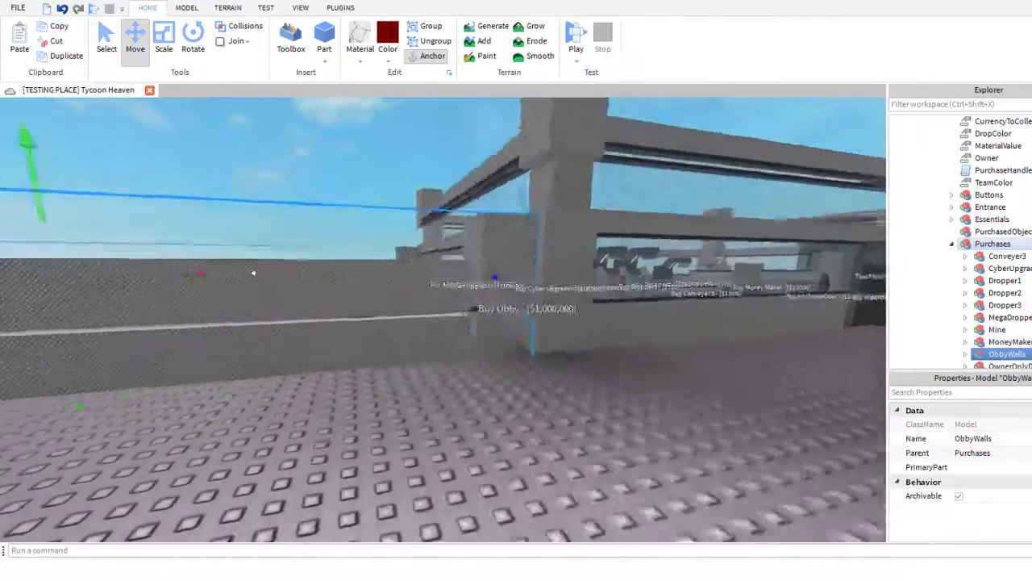
key(w)
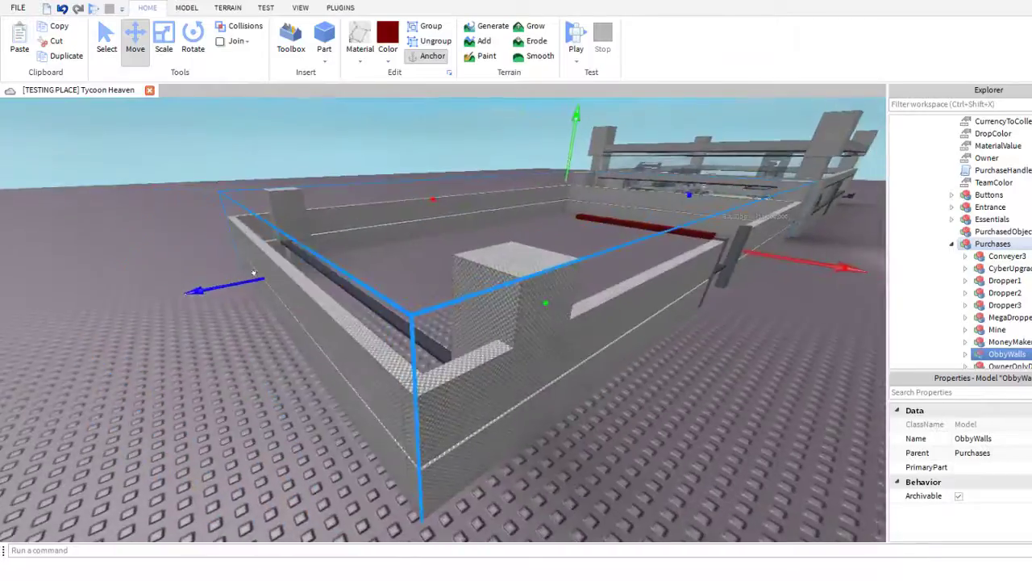
key(s)
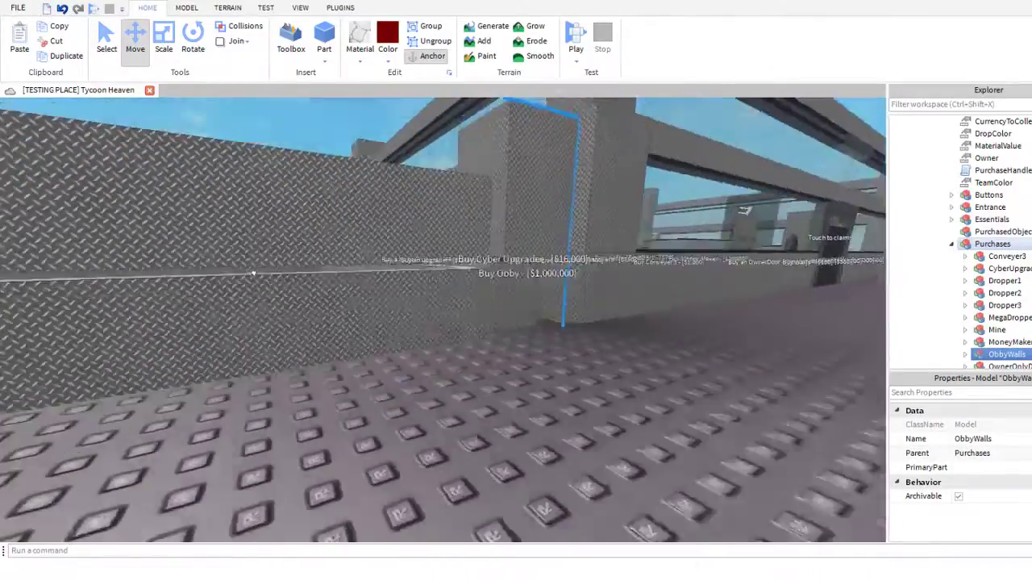
key(w)
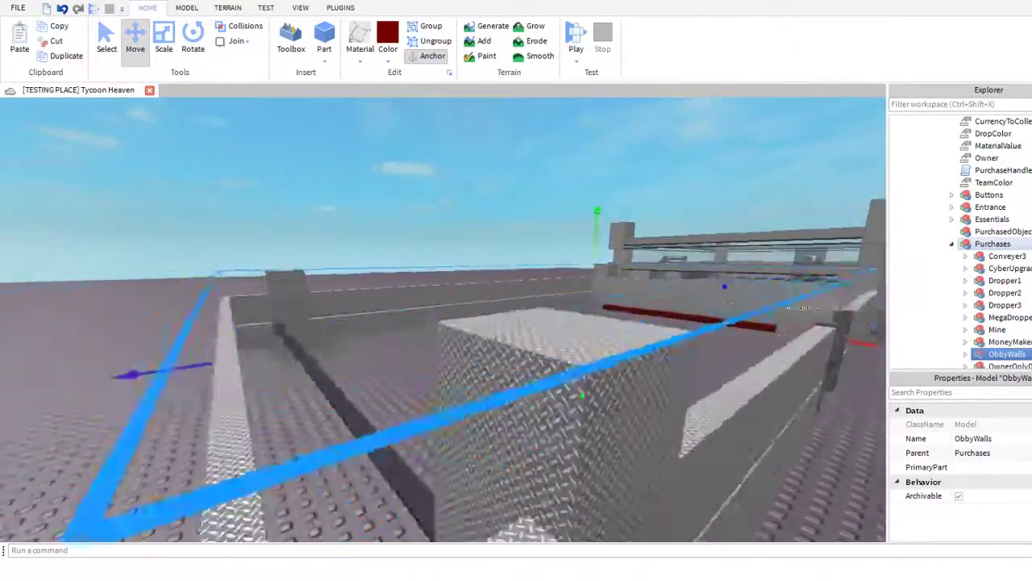
mouse_move(253, 272)
right_down()
mouse_move(288, 277)
mouse_move(275, 260)
mouse_move(256, 278)
right_up()
key(d)
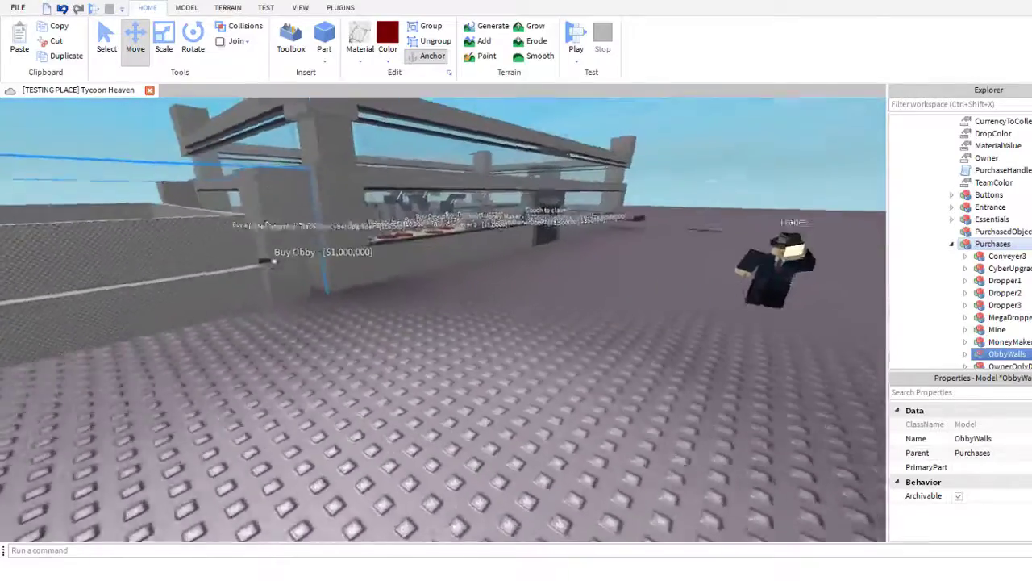
key(s)
- Look through the purchase button models inside the Buttons model of the Heaven'd tycoon
click(953, 243)
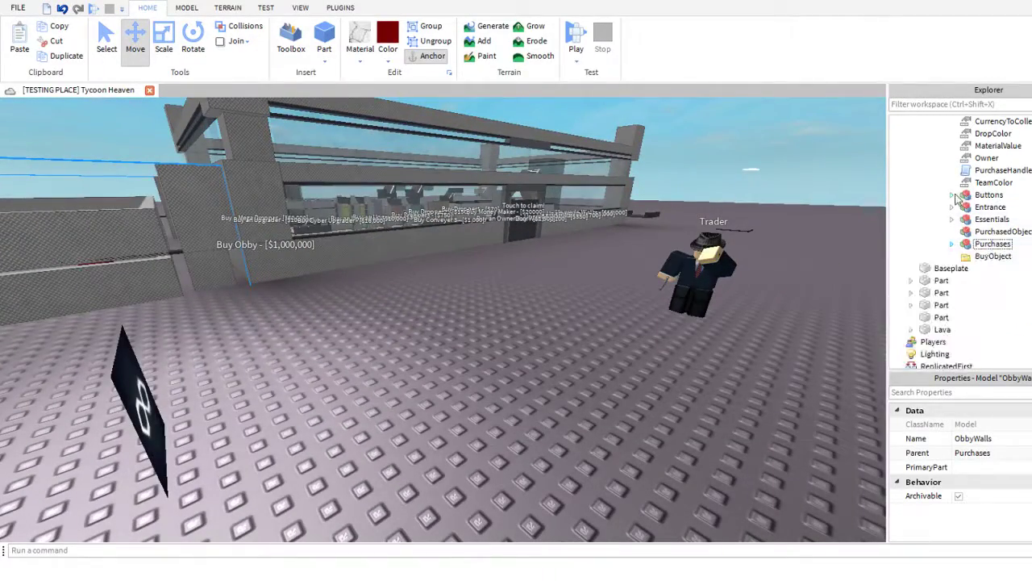
click(952, 194)
key(w)
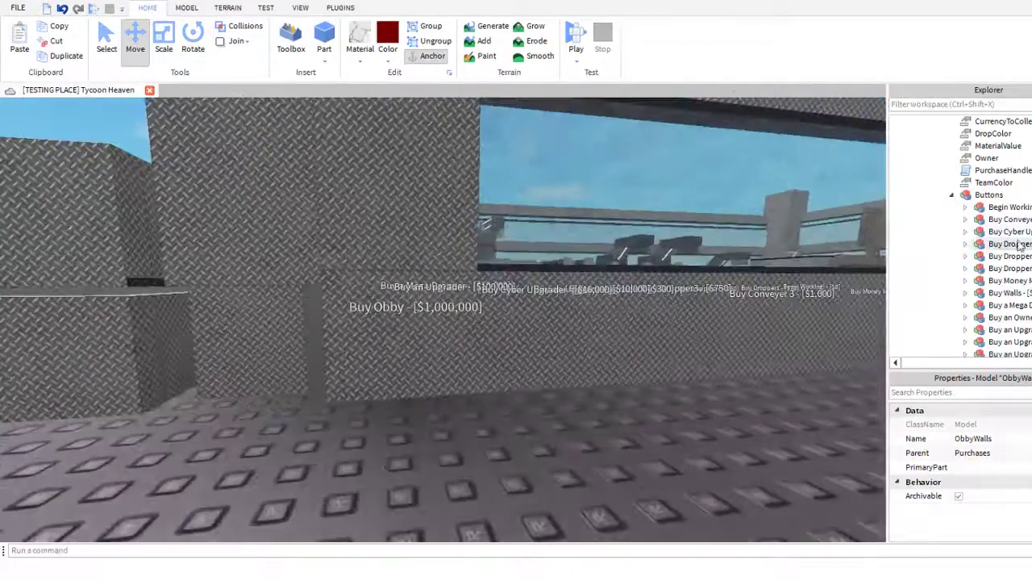
scroll(1000, 298, down, 2)
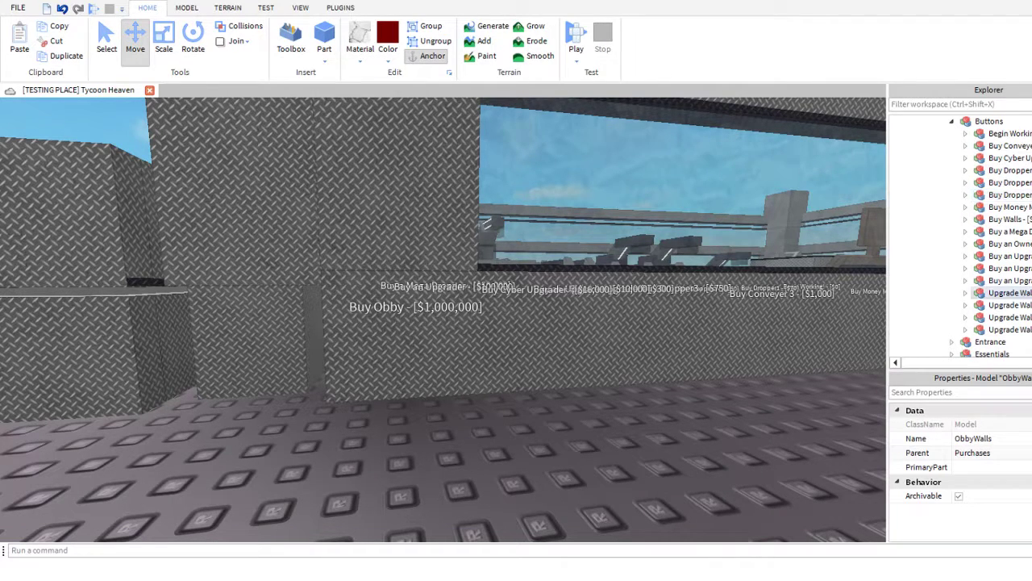
click(1016, 160)
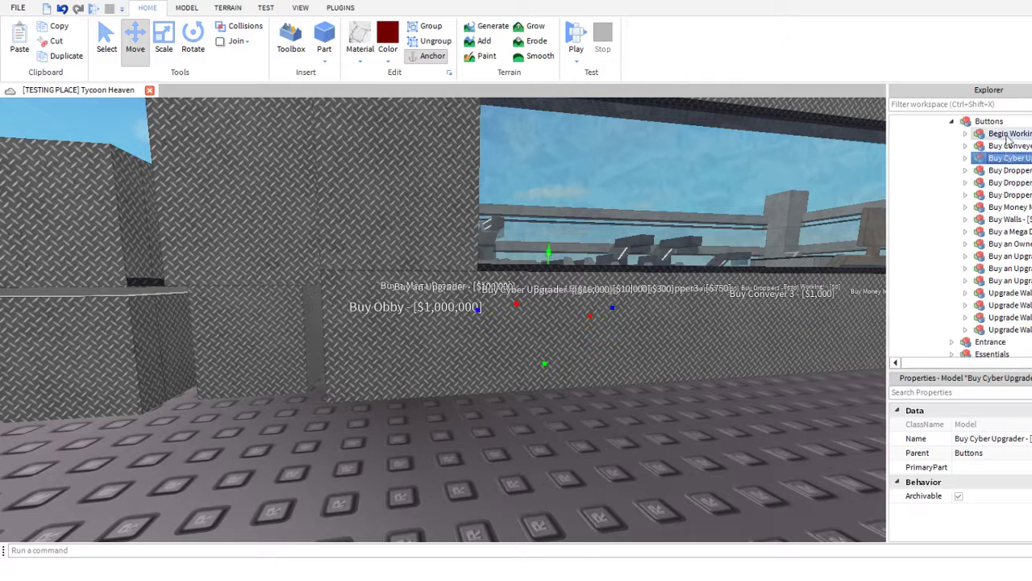
click(1008, 135)
click(1013, 158)
click(1016, 183)
click(1018, 209)
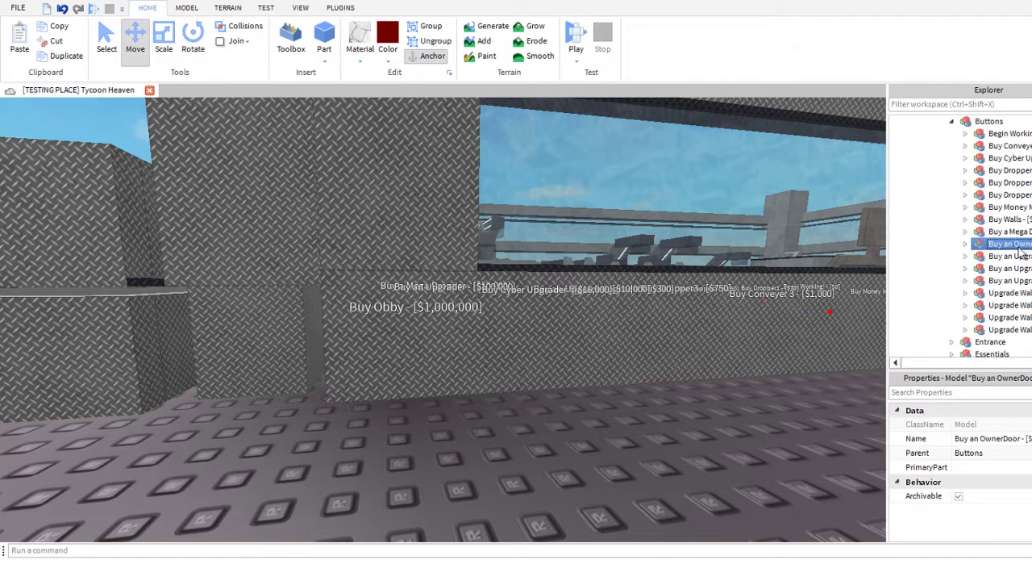
- Set the Object value of the Buy Obby - [$1,000,000] button model to ObbyWalls
scroll(1020, 252, up, 10)
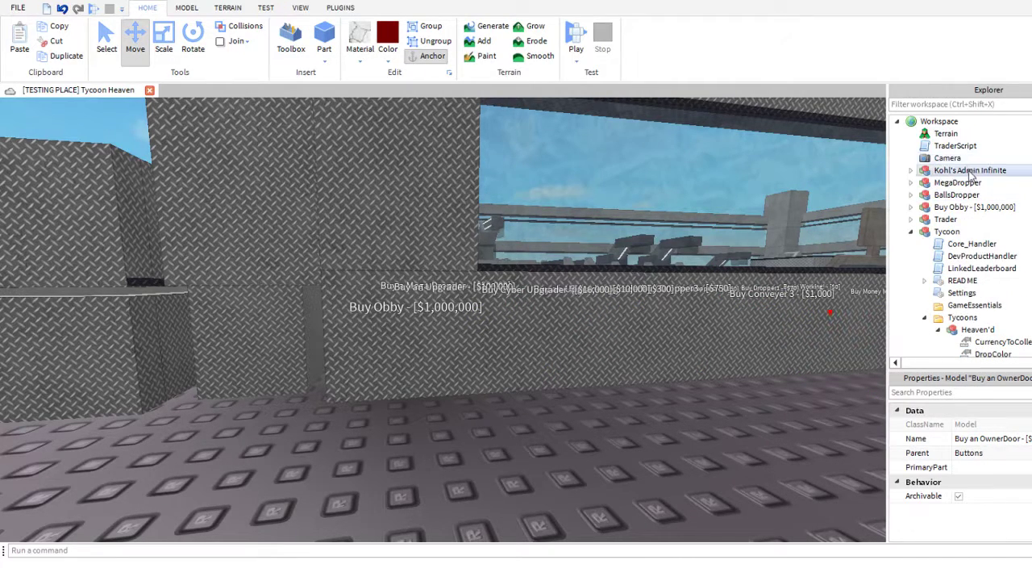
click(970, 172)
click(975, 197)
click(978, 208)
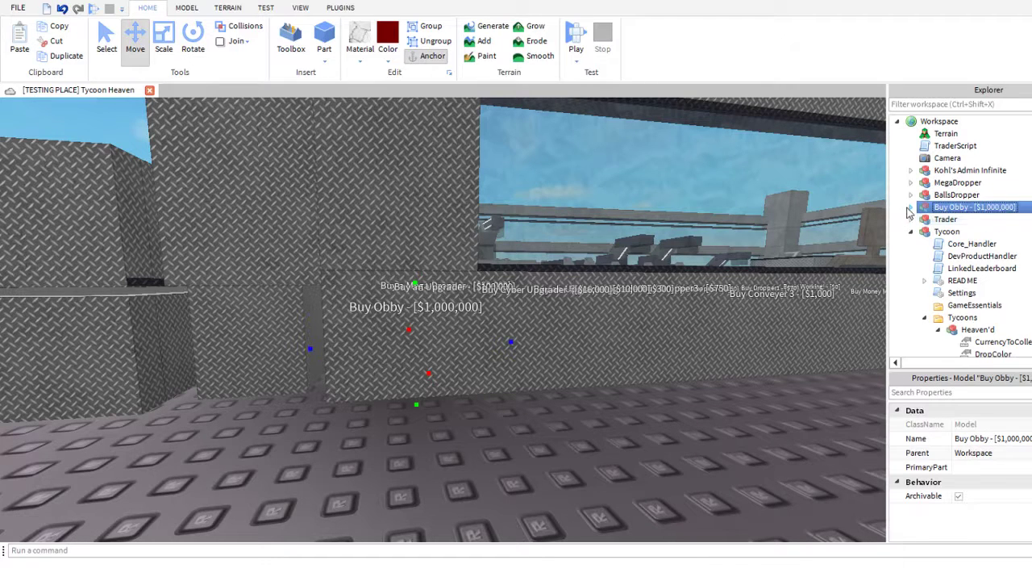
click(910, 207)
click(960, 243)
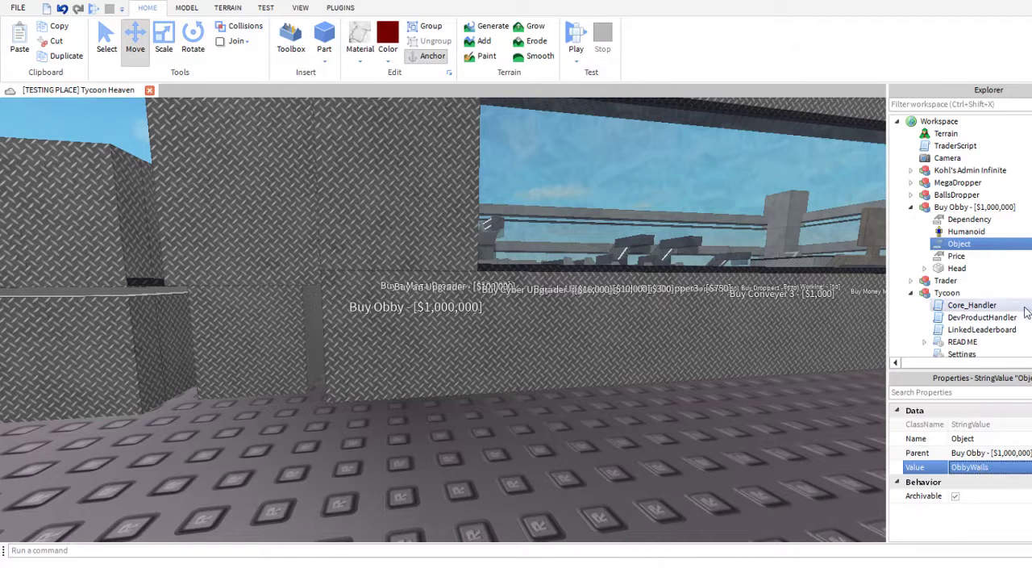
- Check the name of the obby wall model inside the tycoon's Purchases model
scroll(990, 300, down, 12)
scroll(992, 300, up, 3)
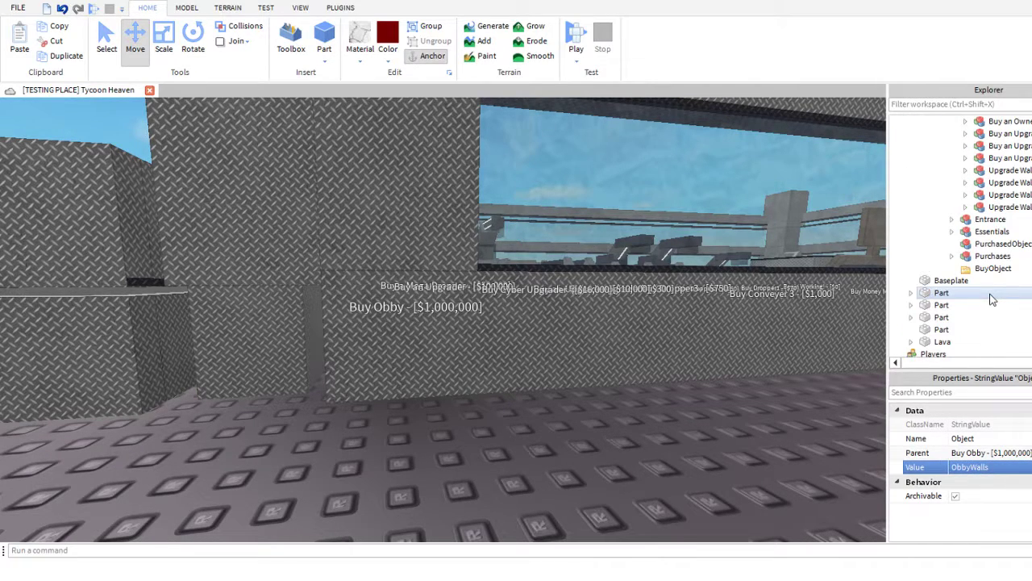
click(952, 255)
scroll(1023, 255, down, 2)
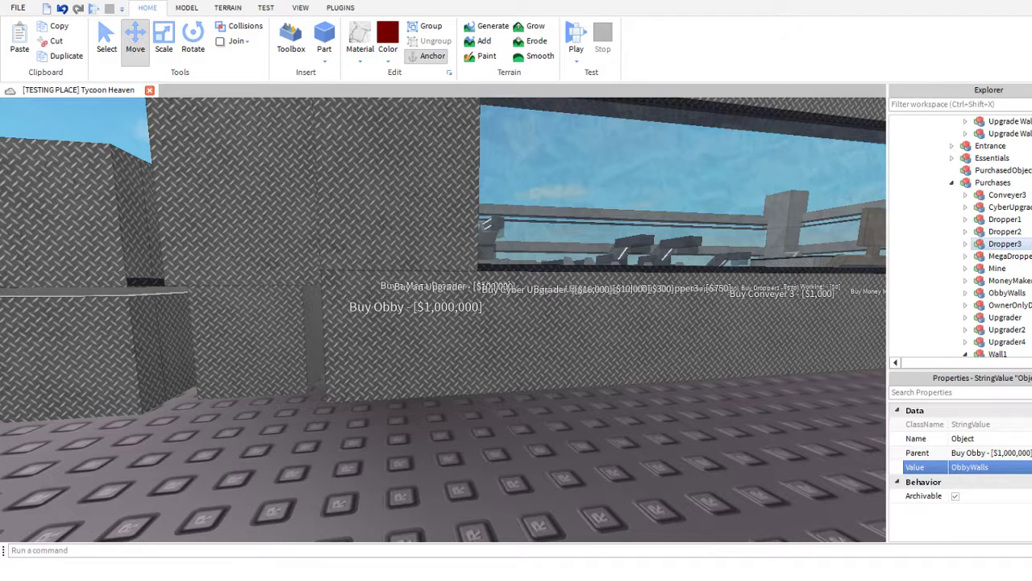
scroll(1008, 243, down, 1)
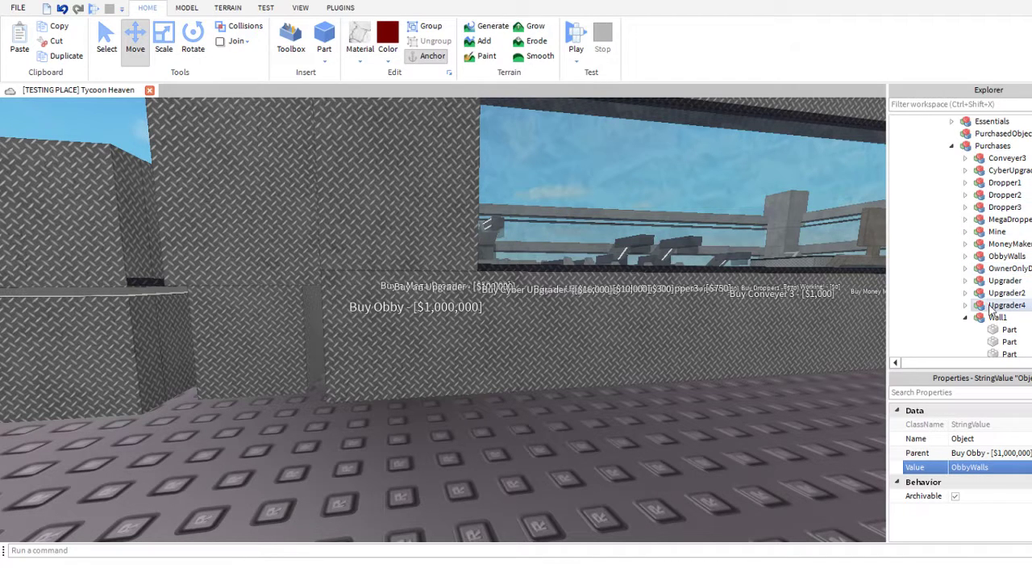
click(1006, 256)
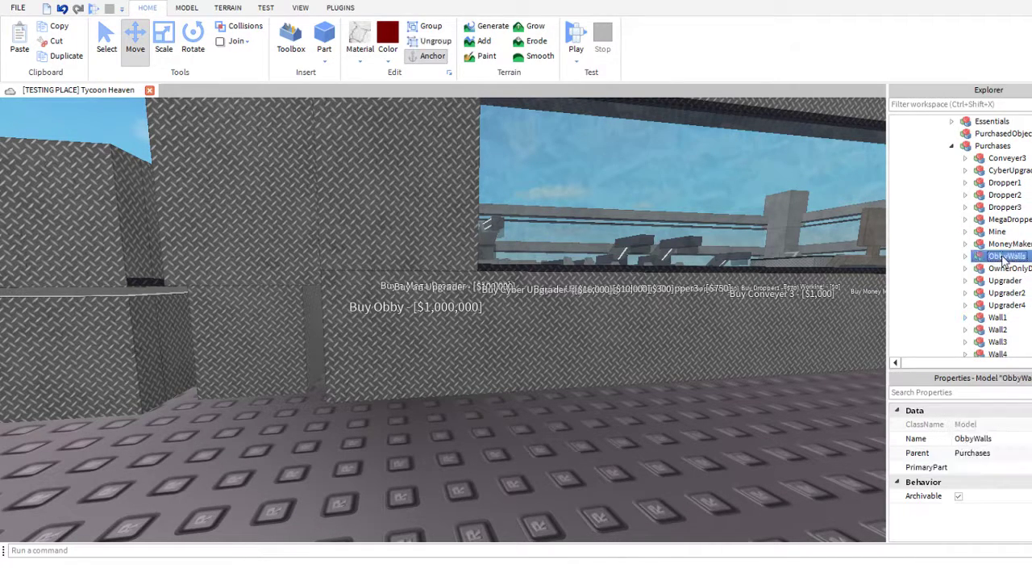
- Review the Object and Price values of the Buy Obby button model
scroll(1010, 218, up, 10)
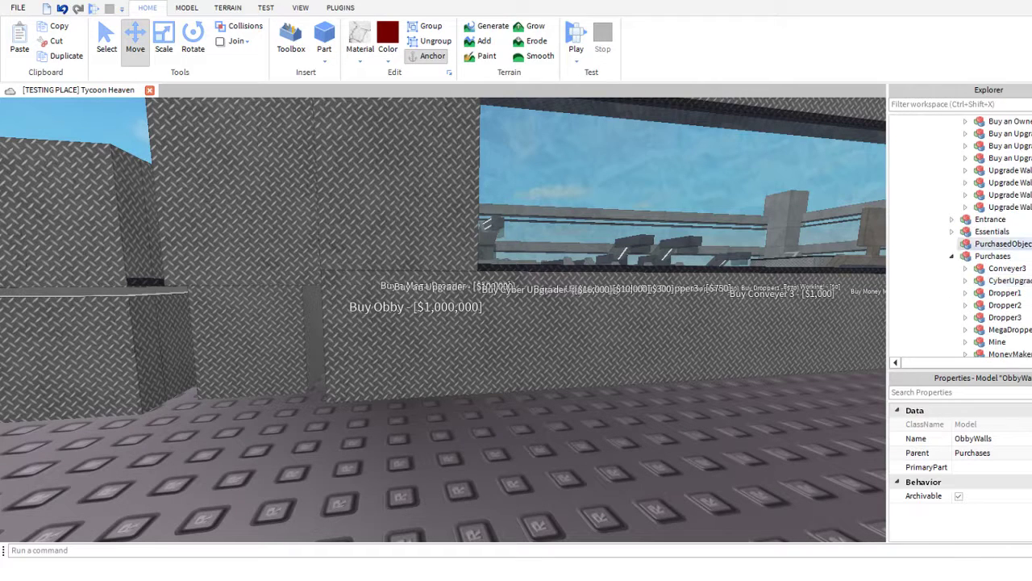
scroll(1010, 217, up, 5)
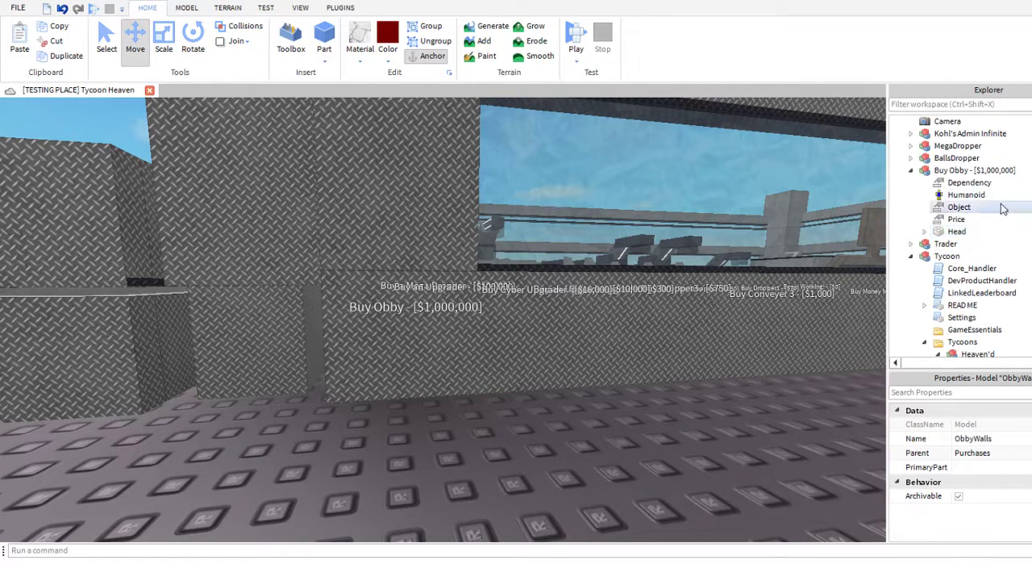
click(972, 170)
click(964, 207)
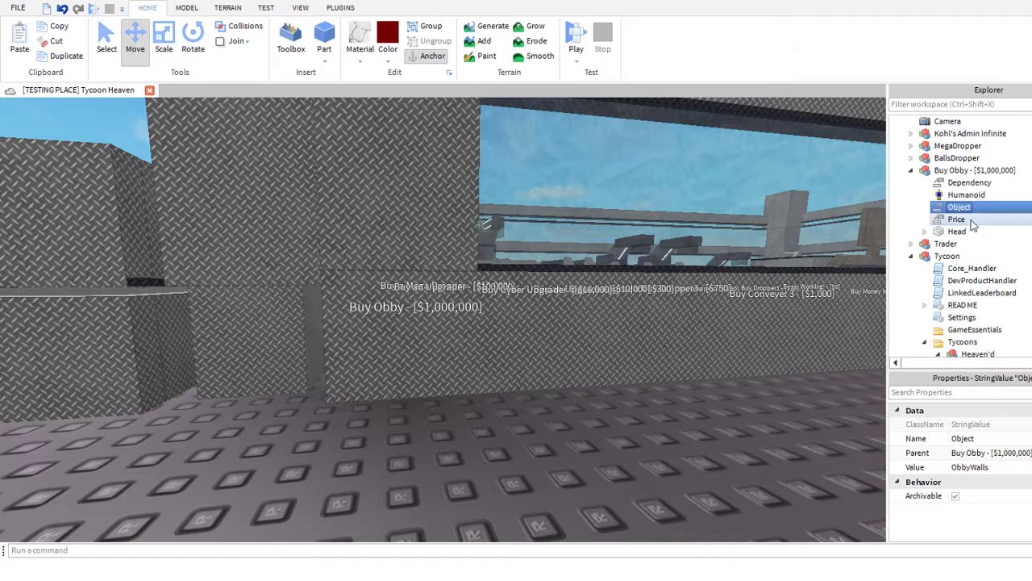
click(968, 220)
click(963, 208)
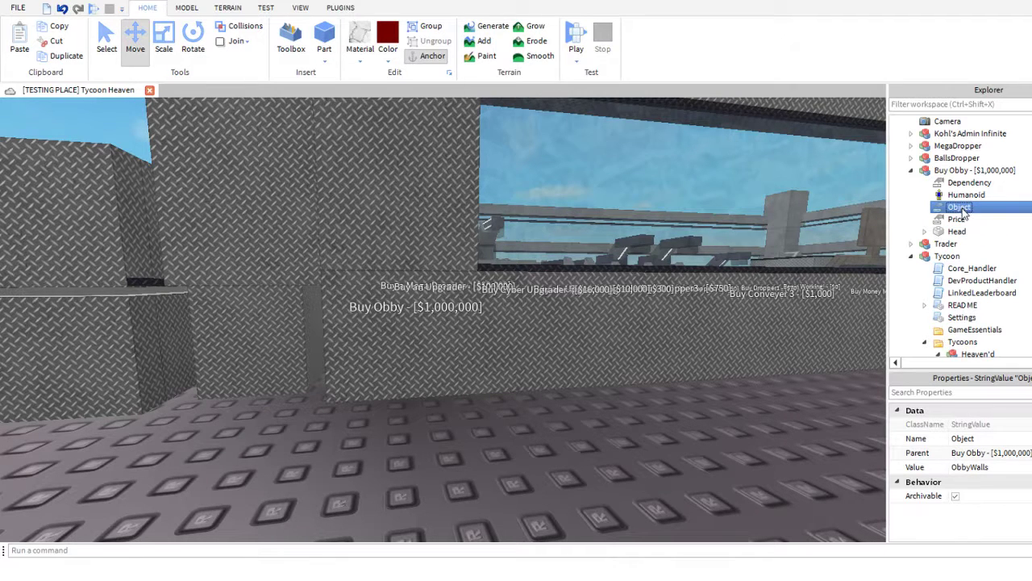
click(963, 219)
- Move the Buy Obby - [$1,000,000] model from the workspace into the tycoon's Buttons model
click(949, 171)
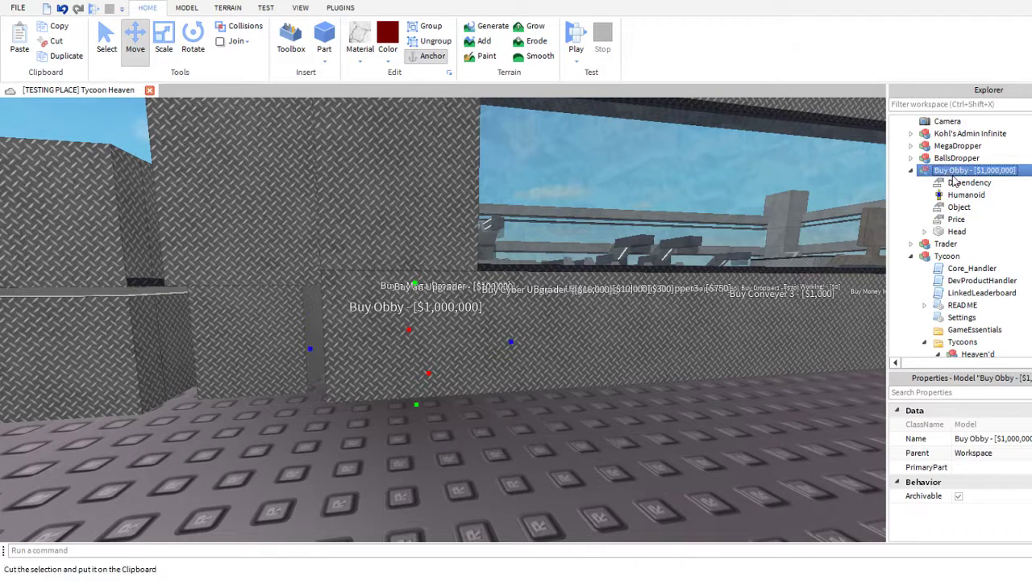
key(ctrl+x)
click(989, 183)
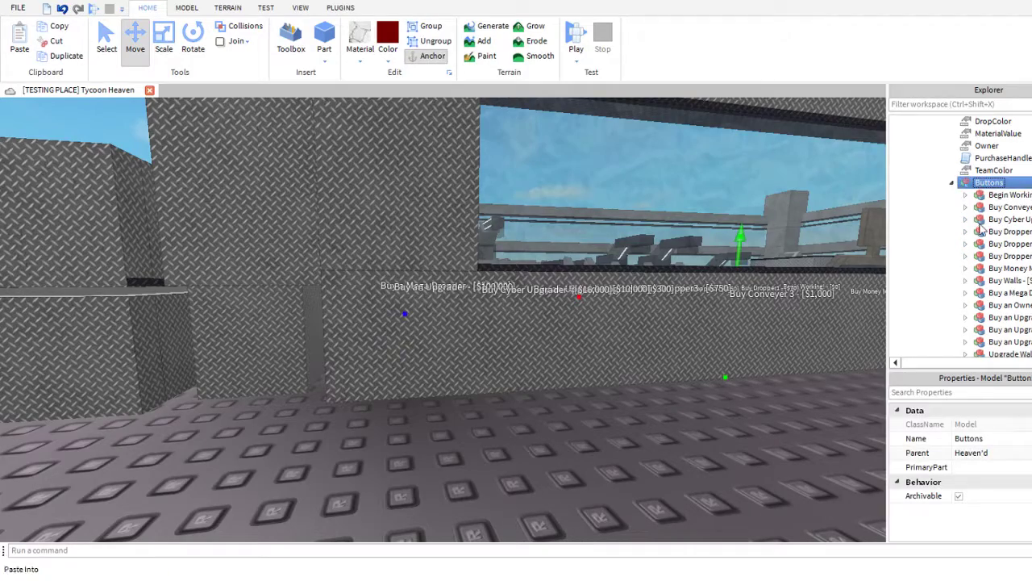
key(ctrl+shift+v)
- Shift the Buy Obby pad slightly away from the wall on the tycoon's wooden floor
key(f)
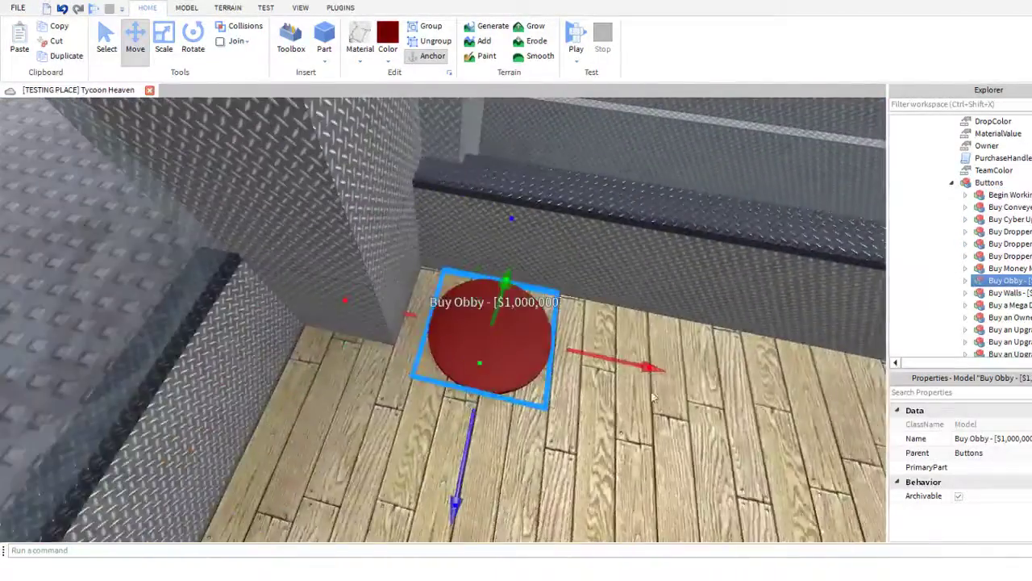
drag(459, 445, 457, 458)
right_drag(457, 458, 436, 447)
scroll(489, 424, down, 5)
click(436, 447)
- Copy the Buy a Mega Dropper - [$50,000] button model and paste the duplicate into the workspace
key(w)
right_drag(486, 349, 485, 349)
key(w)
key(s)
key(w)
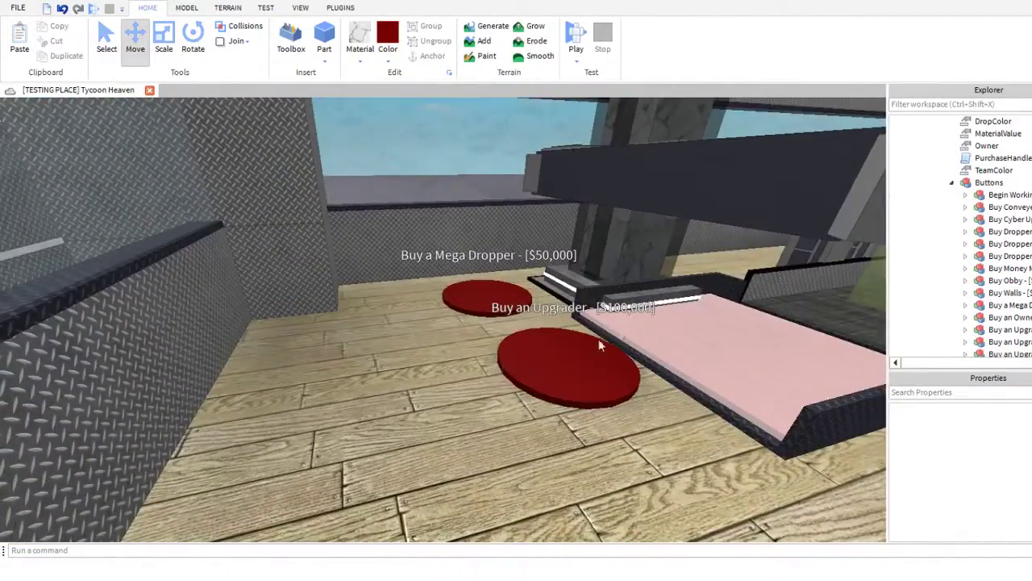
right_drag(642, 315, 643, 315)
key(w)
key(s)
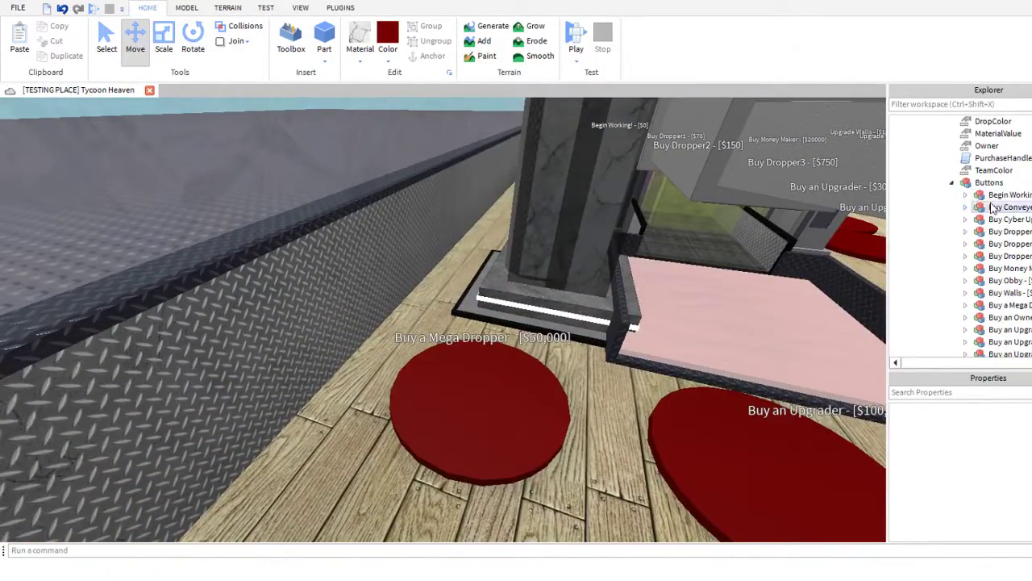
click(1000, 207)
click(1020, 256)
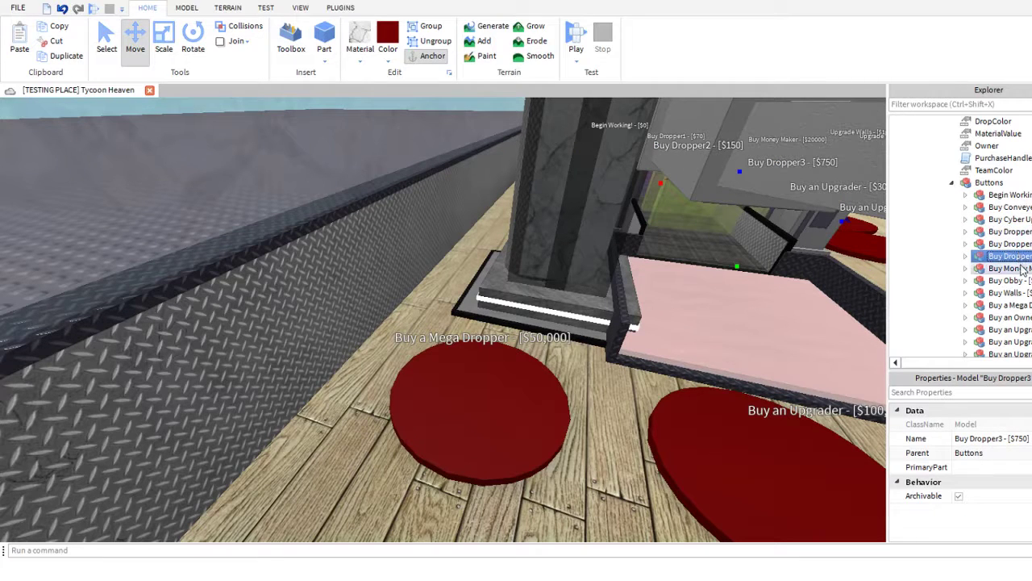
scroll(1028, 280, down, 1)
scroll(1008, 274, down, 1)
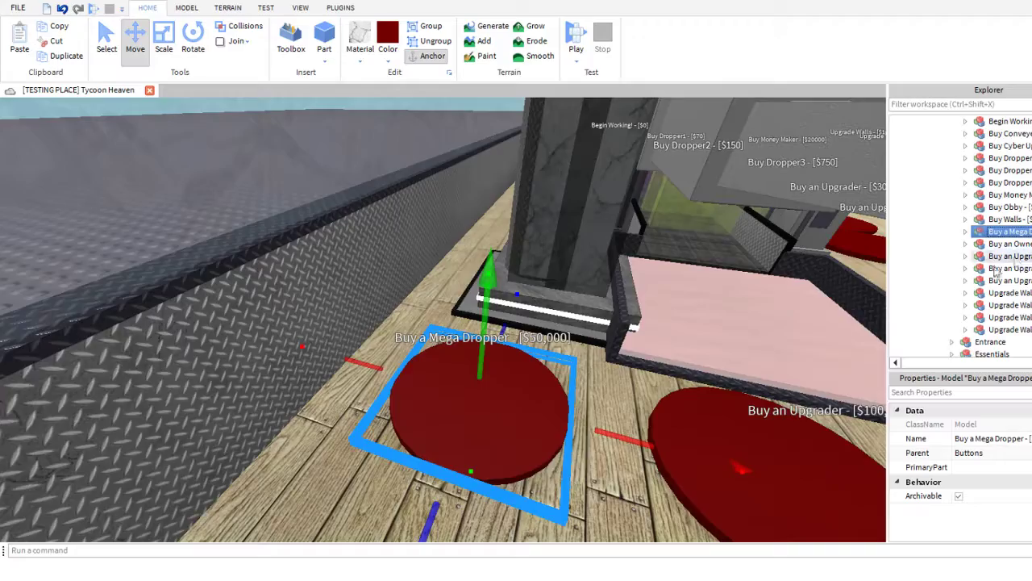
key(ctrl+v)
- Move the pasted Buy a Mega Dropper pad into the walled obby area, near the end of the red lava strip
right_drag(559, 344, 559, 345)
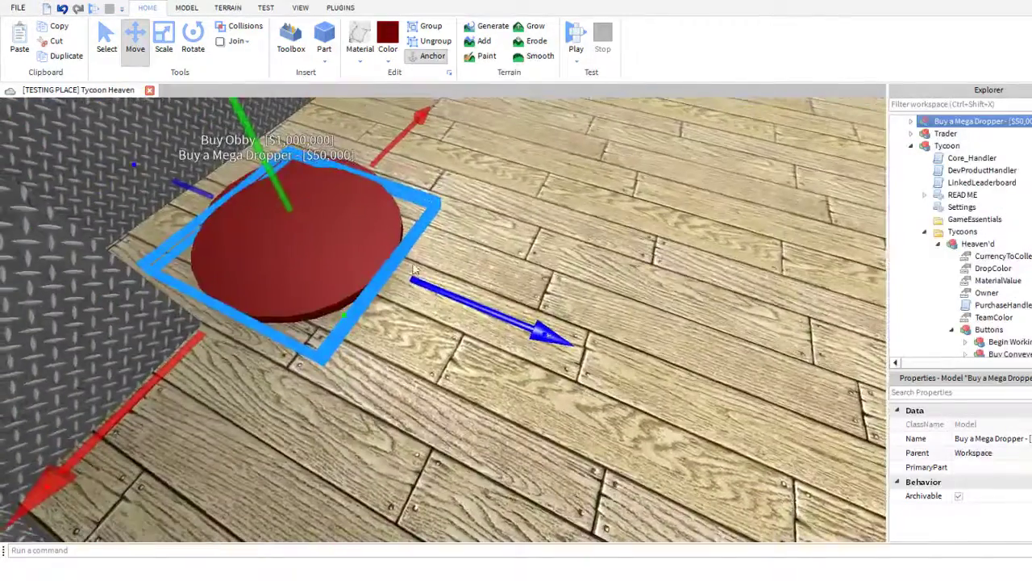
drag(360, 241, 392, 219)
scroll(339, 287, down, 1)
scroll(410, 295, down, 5)
scroll(405, 290, up, 2)
scroll(405, 292, down, 3)
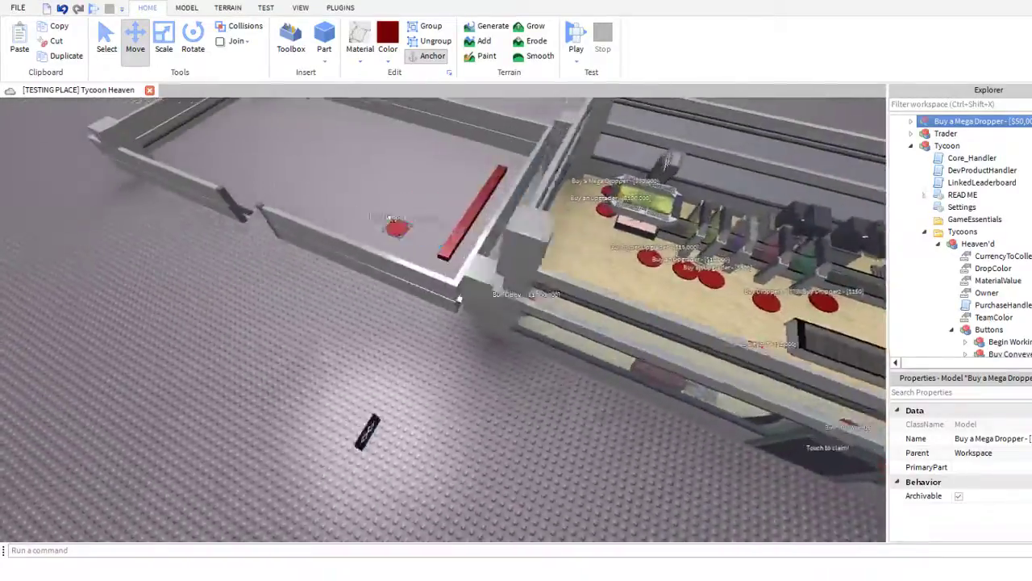
right_drag(392, 218, 410, 221)
scroll(410, 221, down, 1)
drag(410, 221, 357, 275)
scroll(396, 249, up, 3)
right_drag(357, 274, 357, 274)
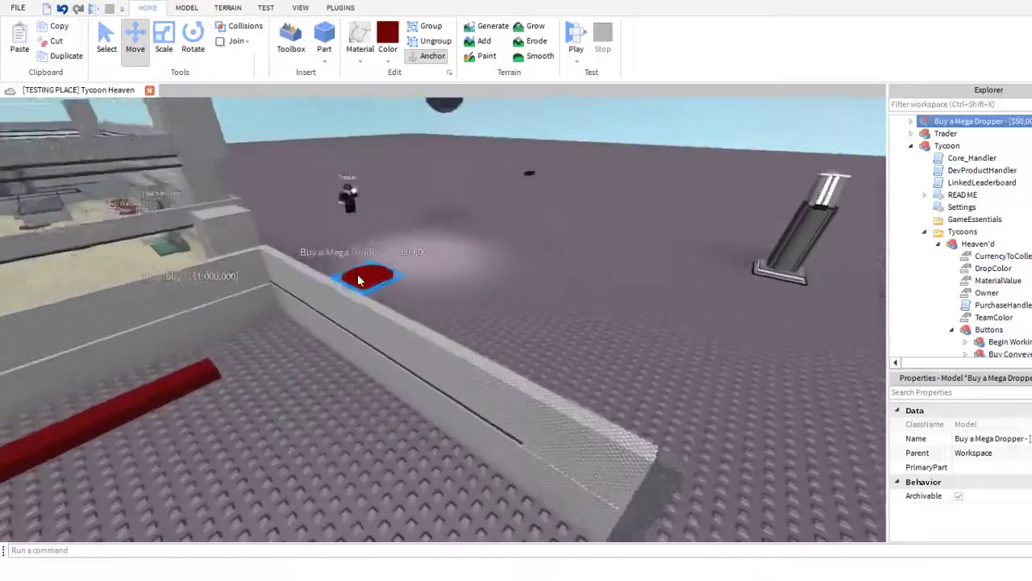
scroll(358, 274, up, 2)
drag(357, 274, 435, 351)
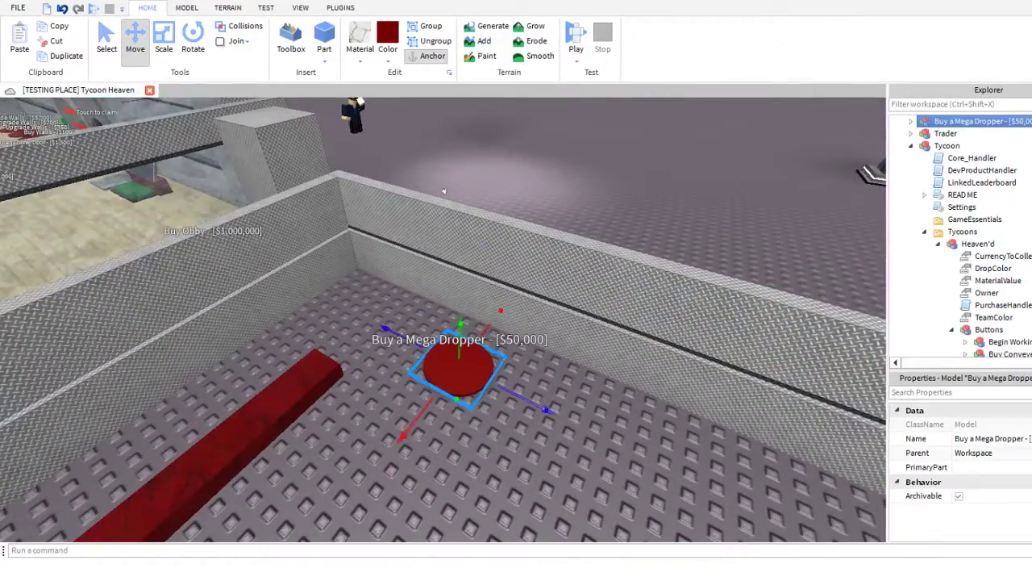
- Start a play test and run the character past the lava strip onto the unclaimed tycoon's wooden floor
click(576, 34)
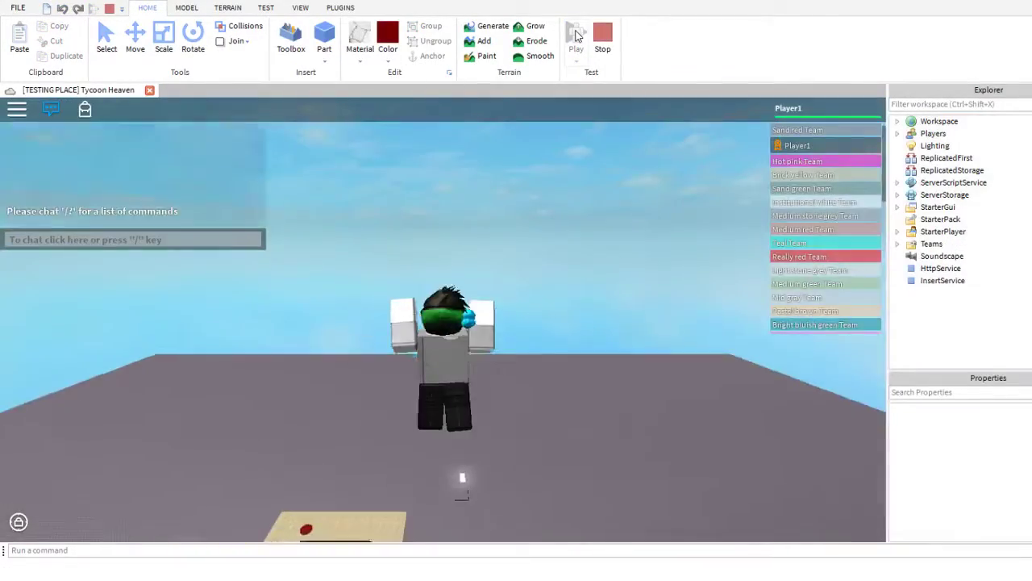
right_drag(502, 250, 503, 250)
key(w)
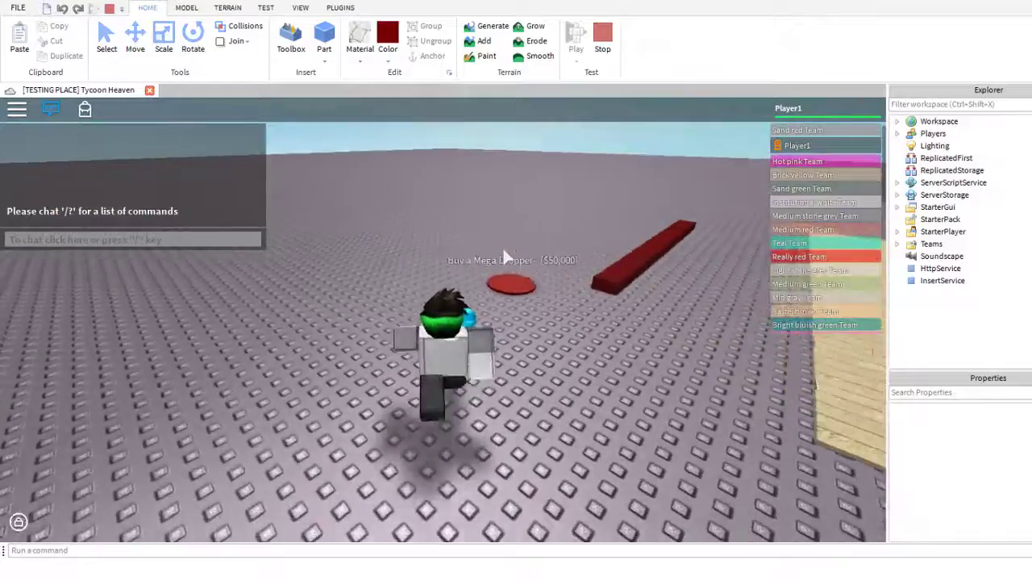
key(d)
scroll(503, 250, down, 4)
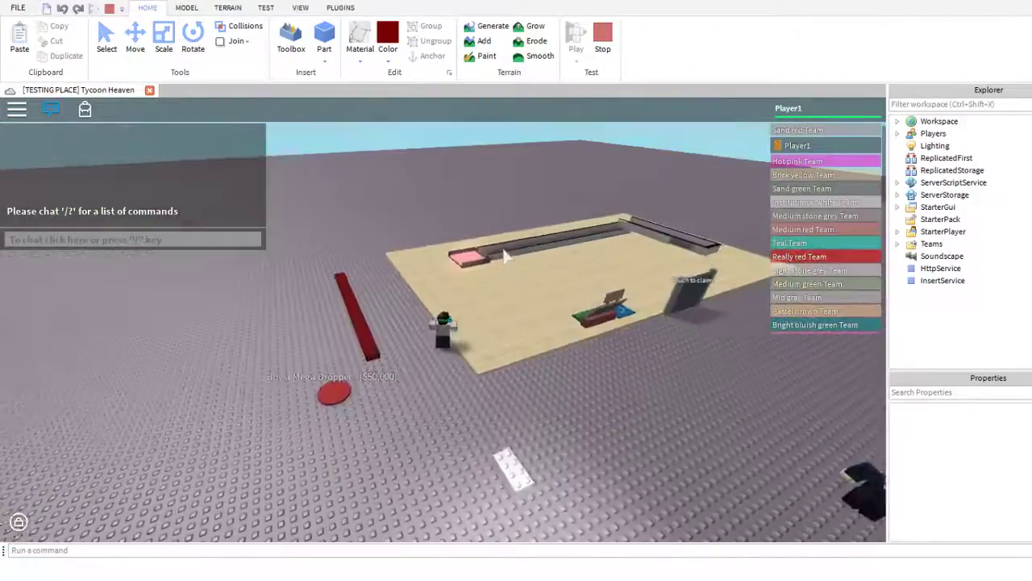
key(w)
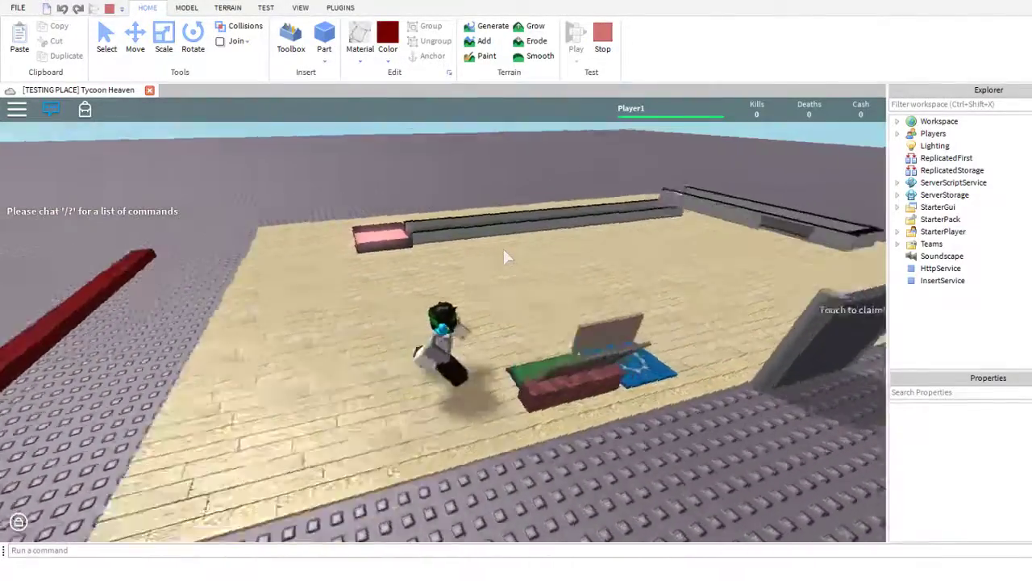
- Show the player list and run the character across the tycoon floor to the Begin Working! pad
right_drag(503, 249, 506, 236)
key(d)
key(Tab)
key(d)
key(space)
key(d)
key(s)
key(d)
scroll(504, 250, up, 3)
key(a)
key(a)
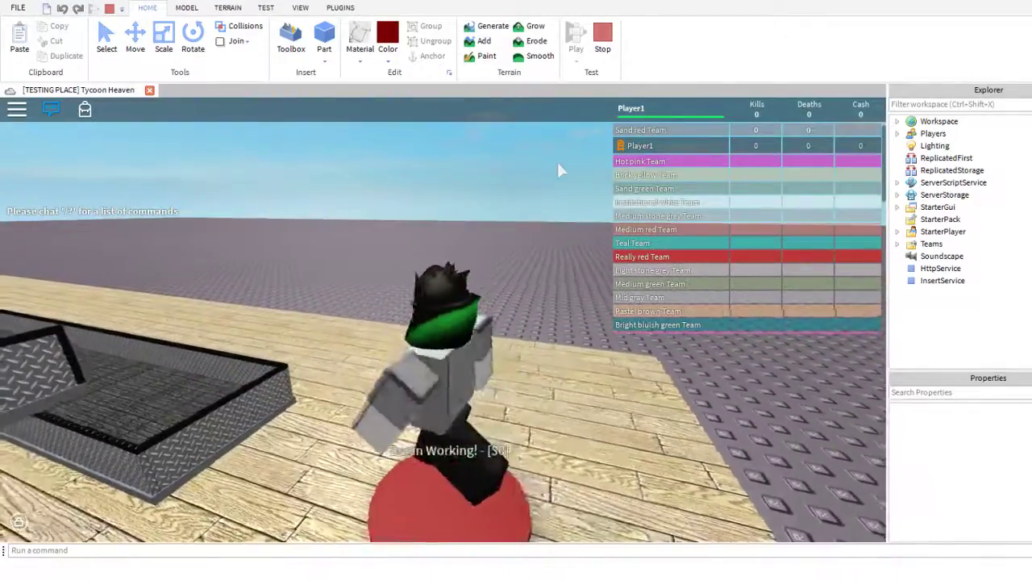
- Run the character around to the Touch to claim! door and look through the team list down to Heaven'd
scroll(559, 163, down, 3)
key(a)
right_drag(558, 163, 559, 164)
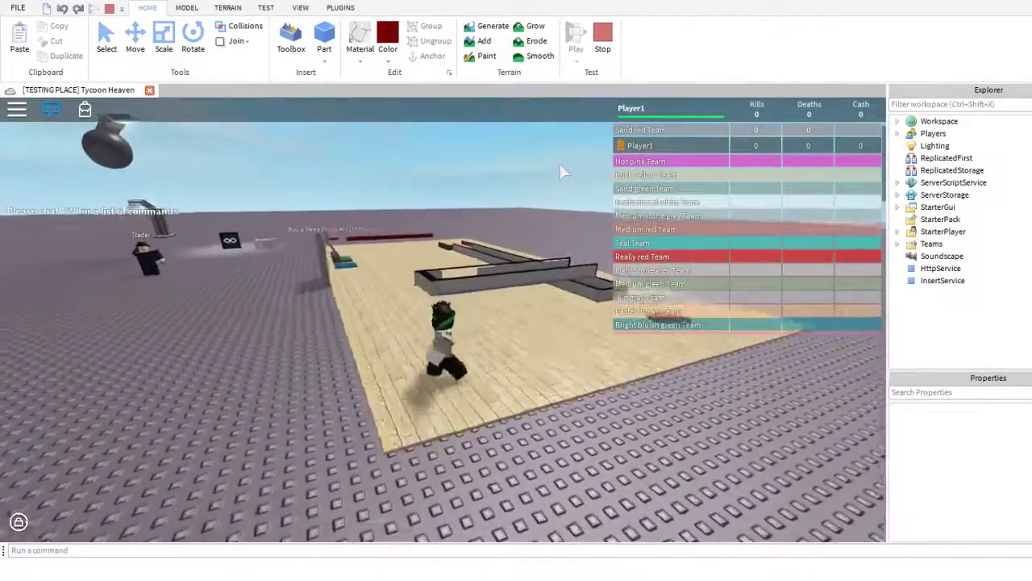
key(a)
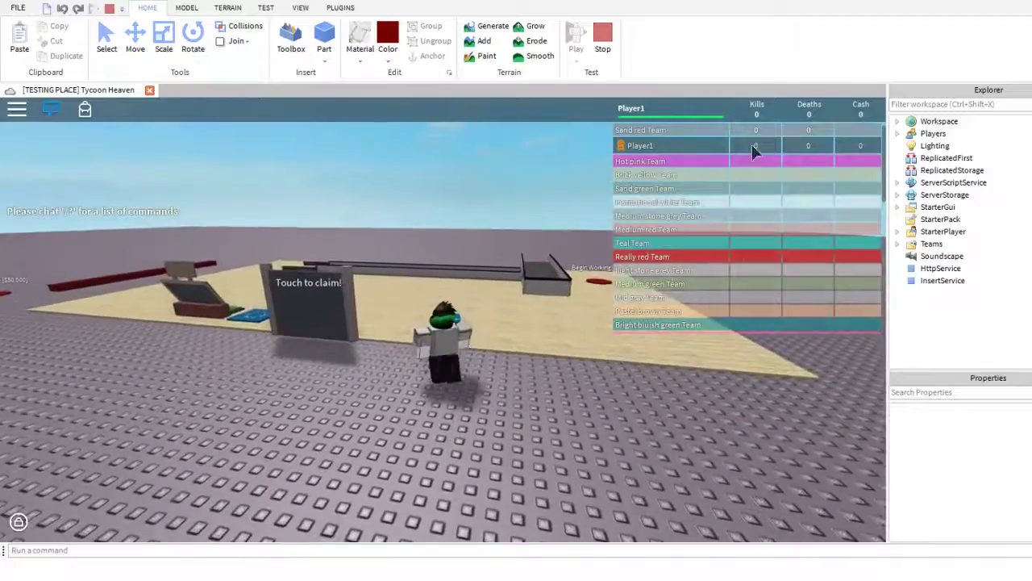
scroll(751, 149, down, 5)
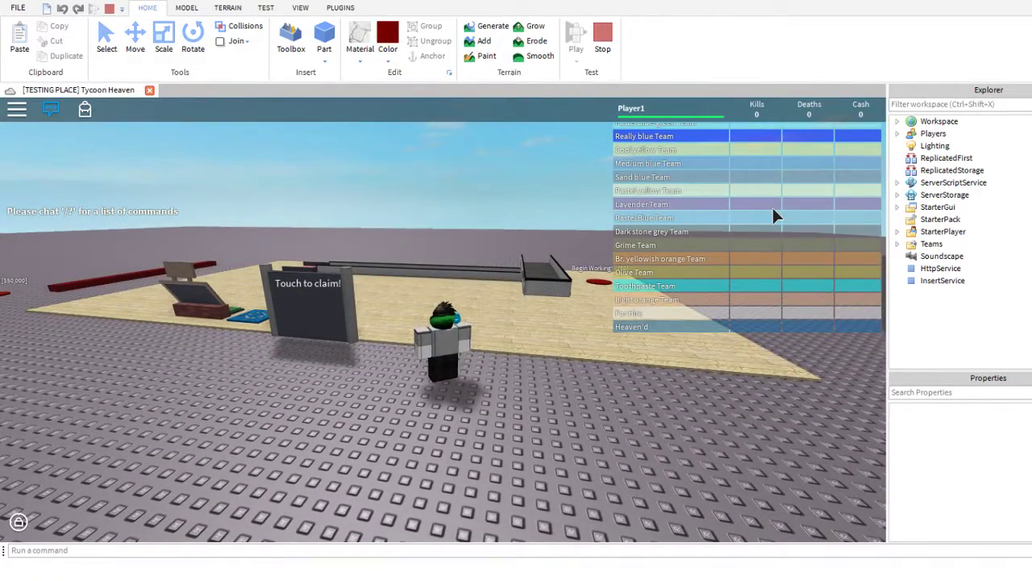
- Claim the Heaven'd tycoon by running the character through the Touch to claim! door
key(a)
right_drag(404, 380, 403, 381)
scroll(403, 381, down, 4)
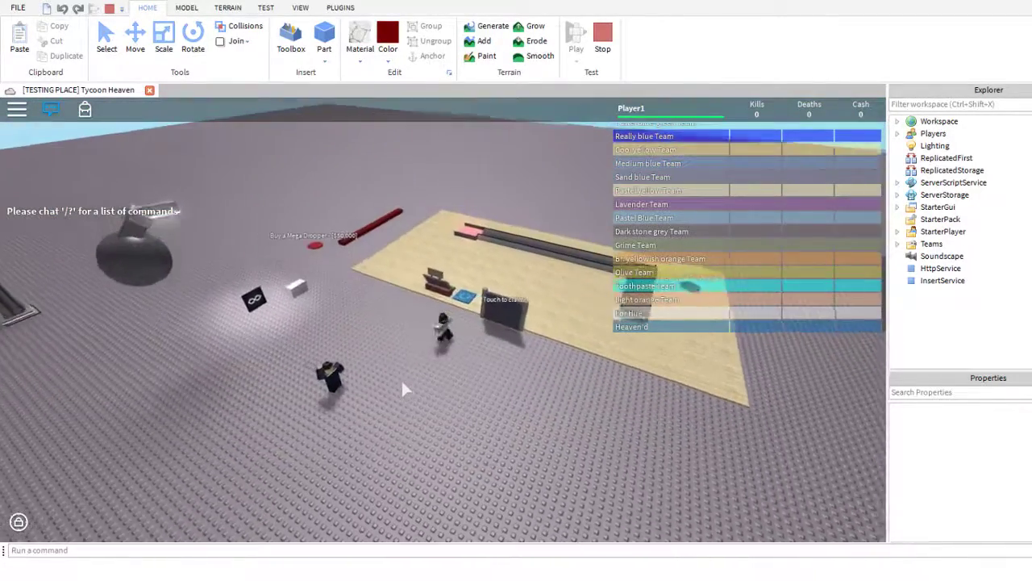
key(w)
key(d)
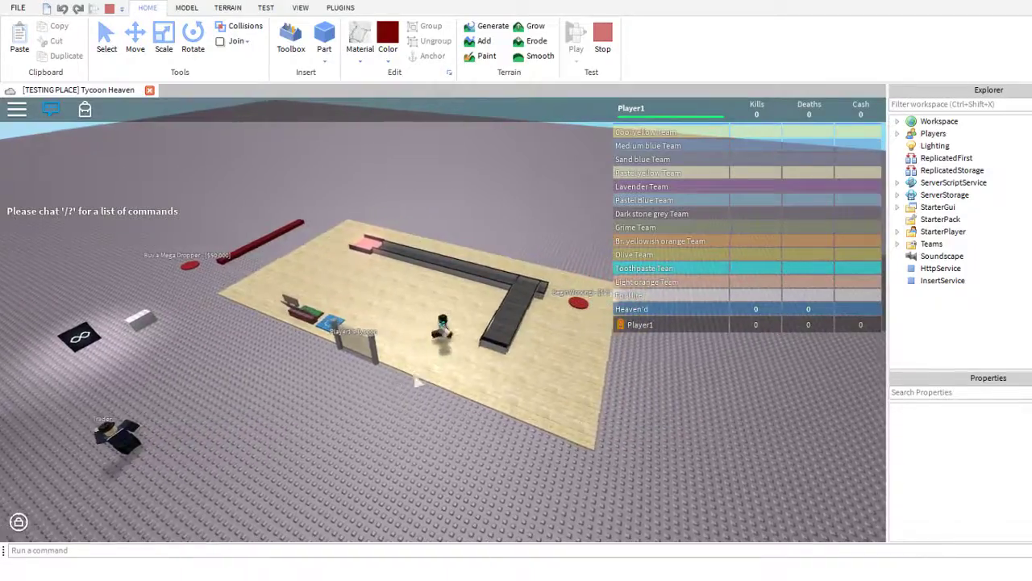
- Run the character over the Begin Working! pad to test the purchase, and end the play test
scroll(416, 382, up, 5)
scroll(485, 400, down, 4)
key(d)
key(space)
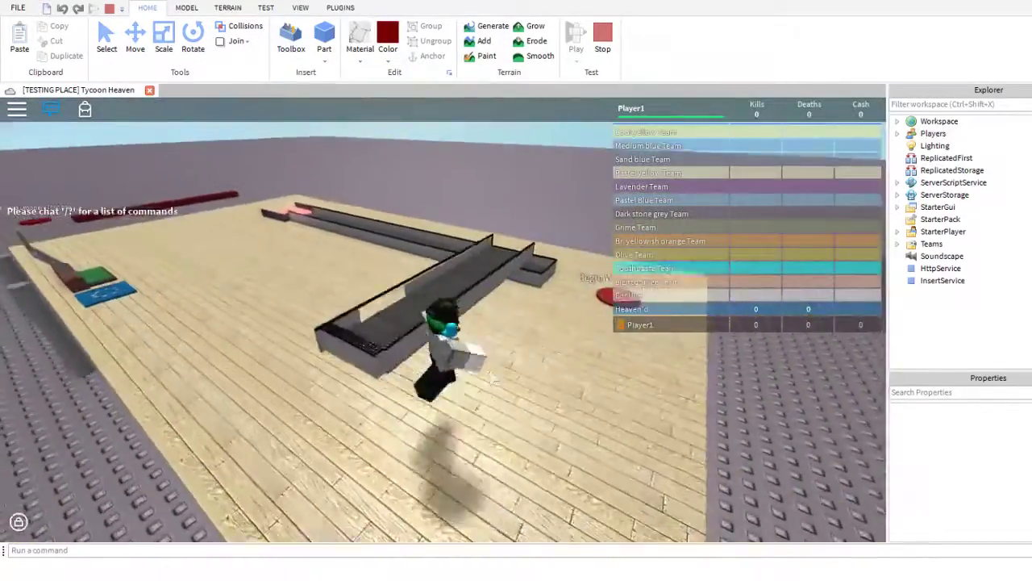
key(d)
scroll(492, 376, down, 2)
scroll(491, 375, up, 3)
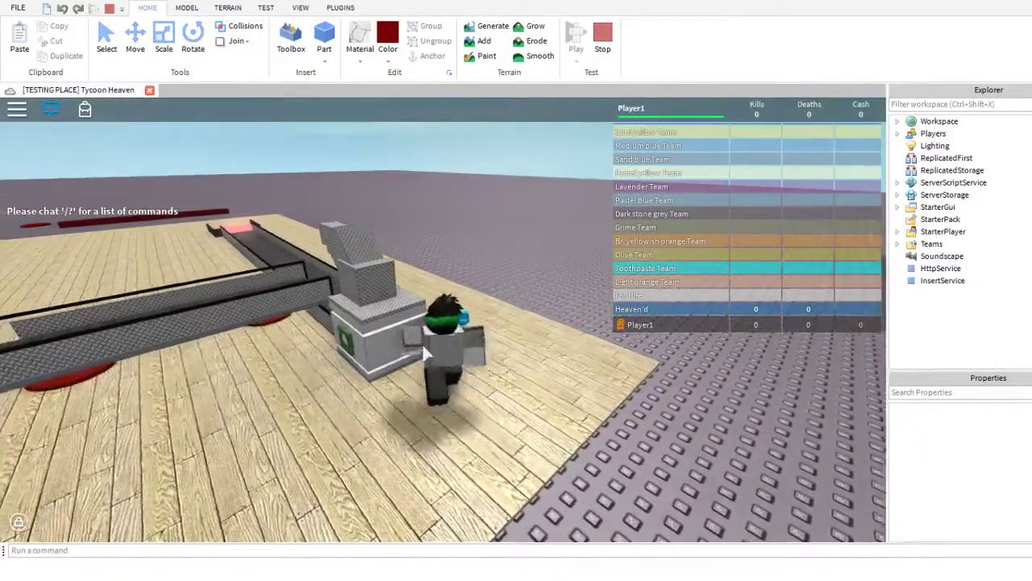
click(603, 36)
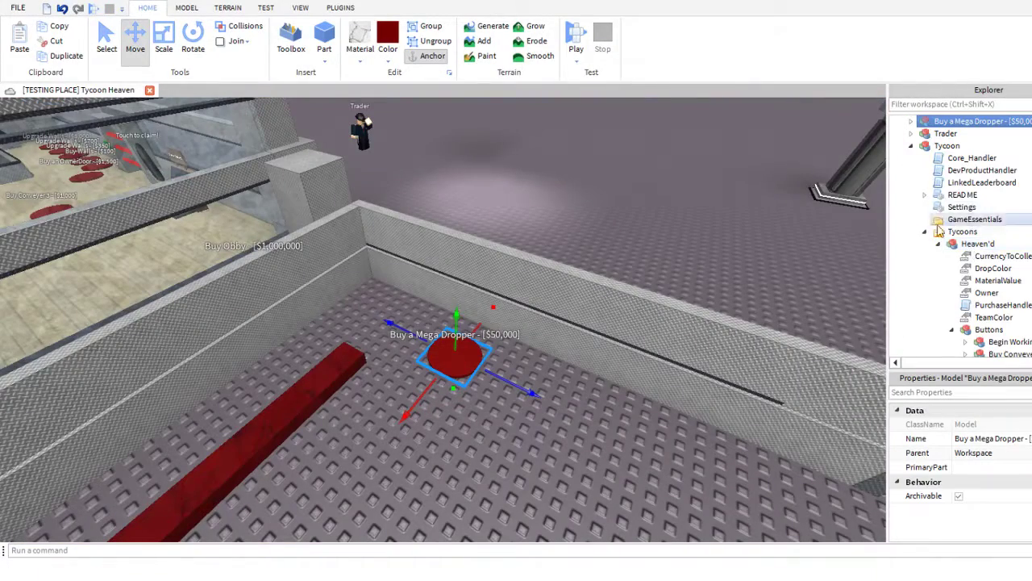
- Collapse the Heaven'd model's contents and bring the copied Buy a Mega Dropper pad into view
scroll(939, 231, down, 3)
click(938, 133)
scroll(940, 141, up, 1)
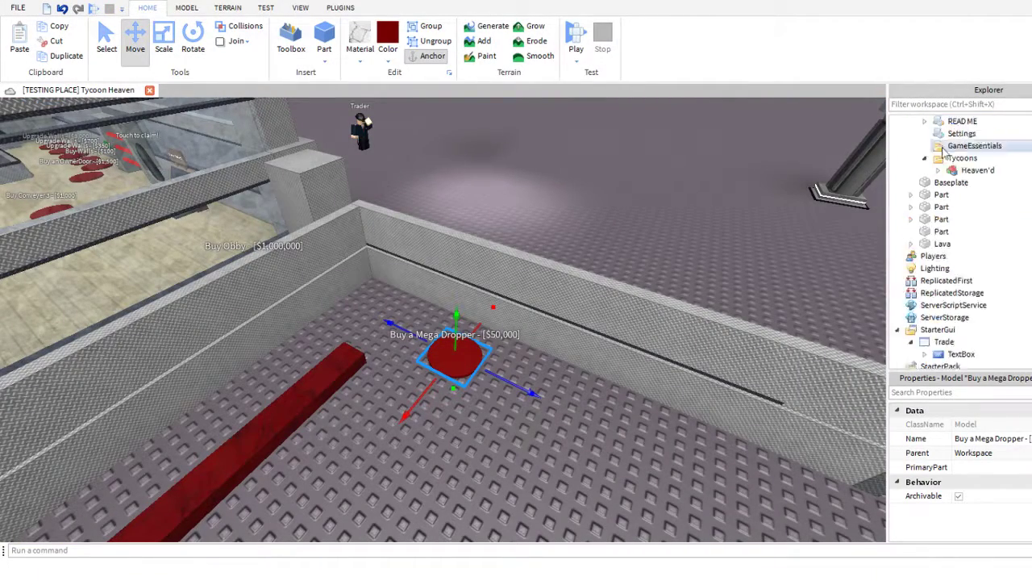
scroll(944, 153, up, 2)
right_drag(586, 243, 584, 232)
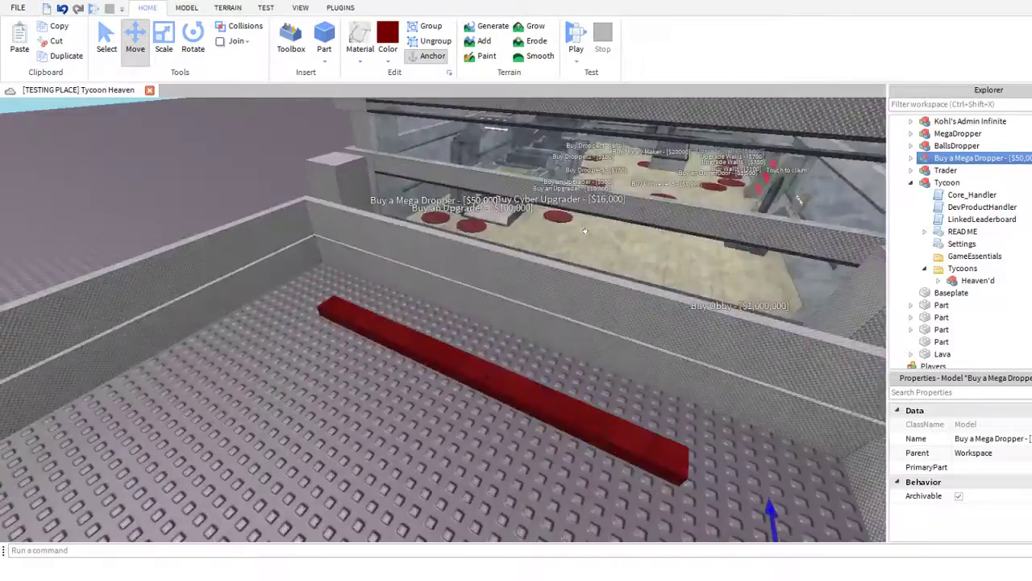
key(f)
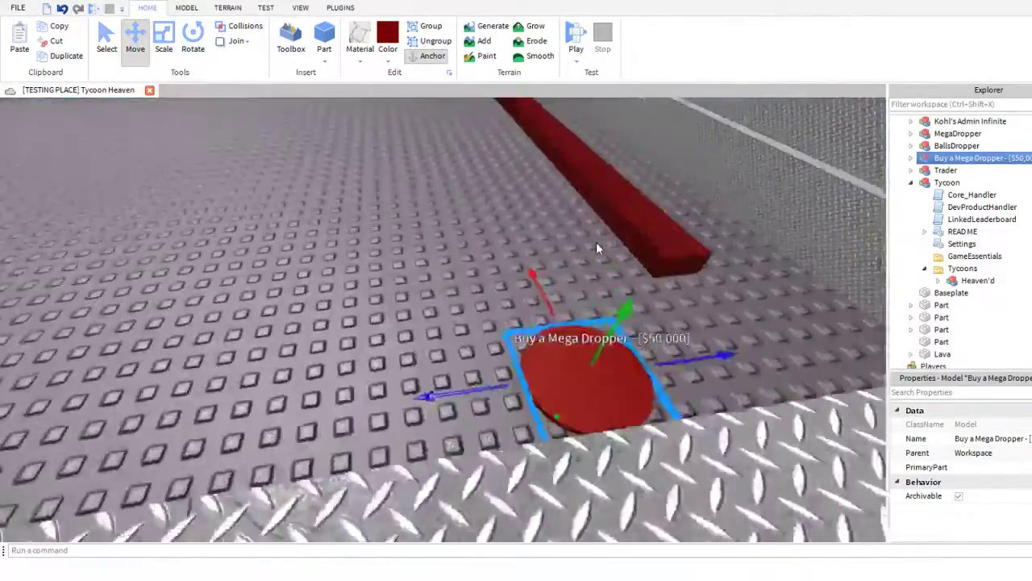
- Rename the copied button model to Buy 5 Lava - [$20,000] and set its Price value to 20000
click(911, 158)
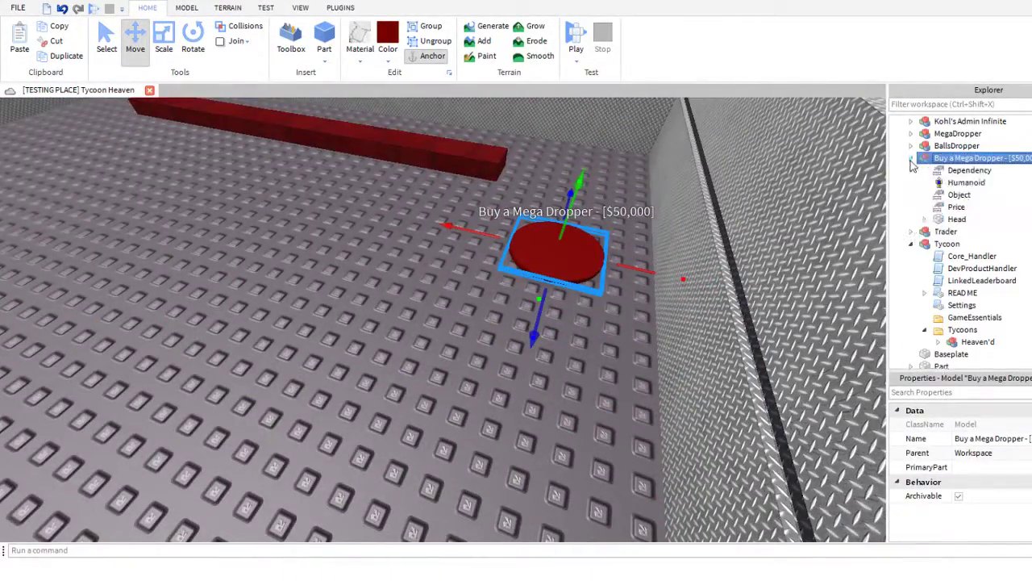
click(973, 439)
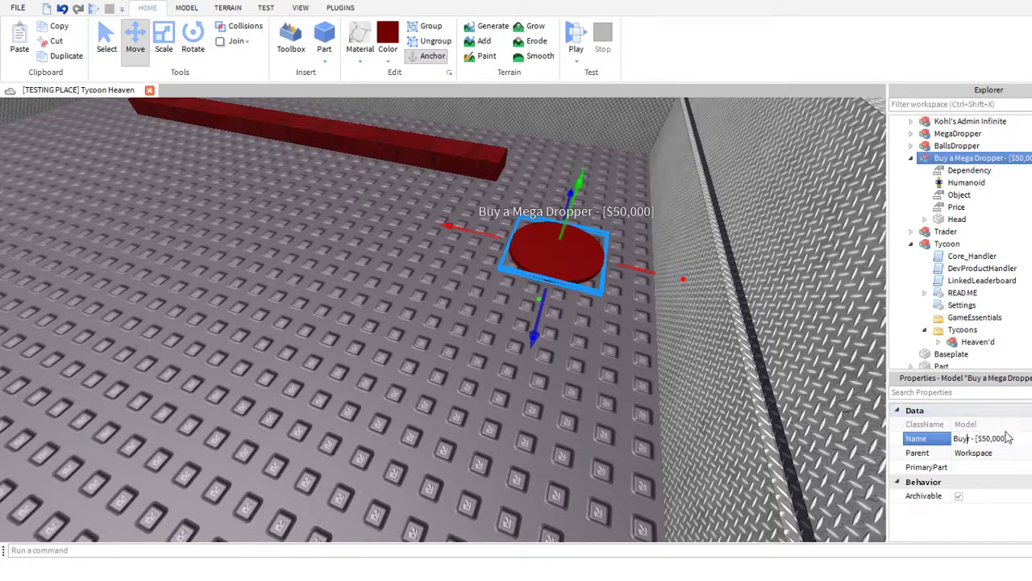
text(r)
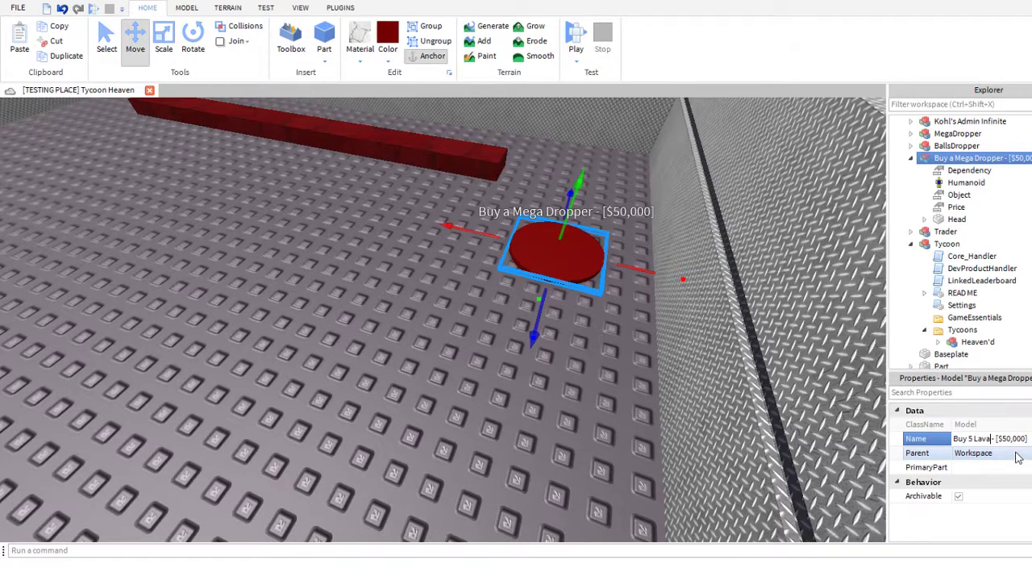
key(Return)
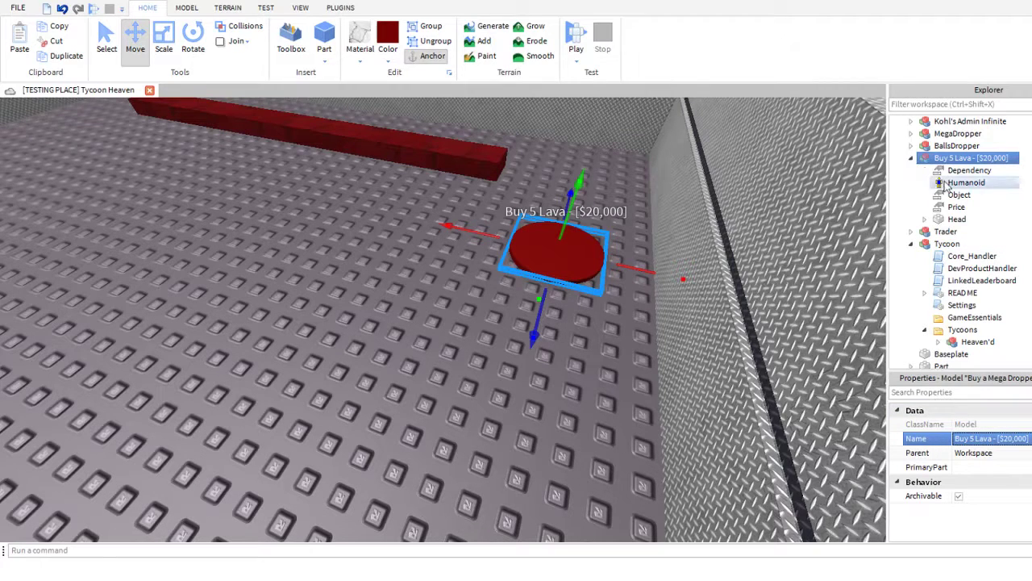
click(956, 206)
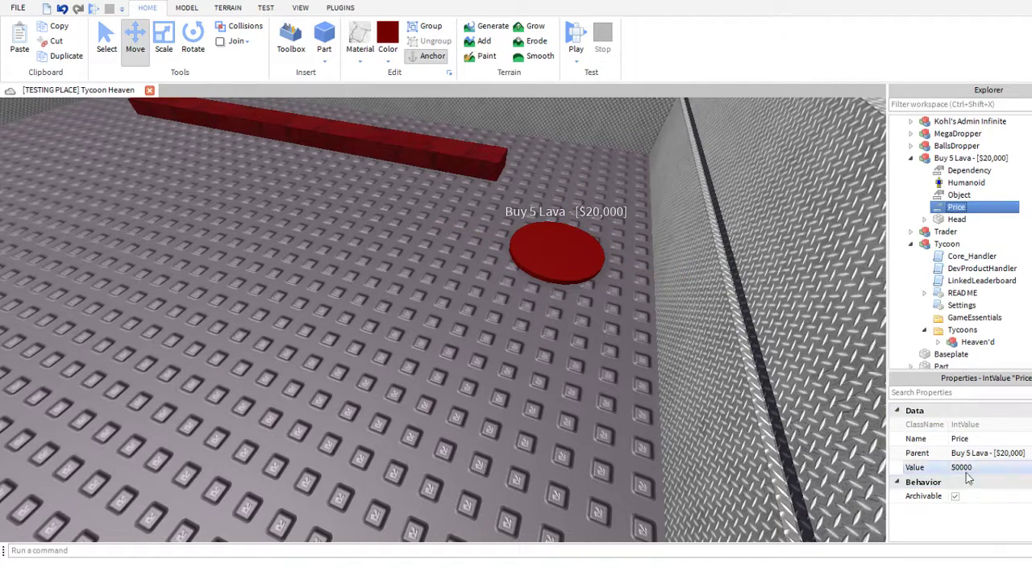
click(967, 471)
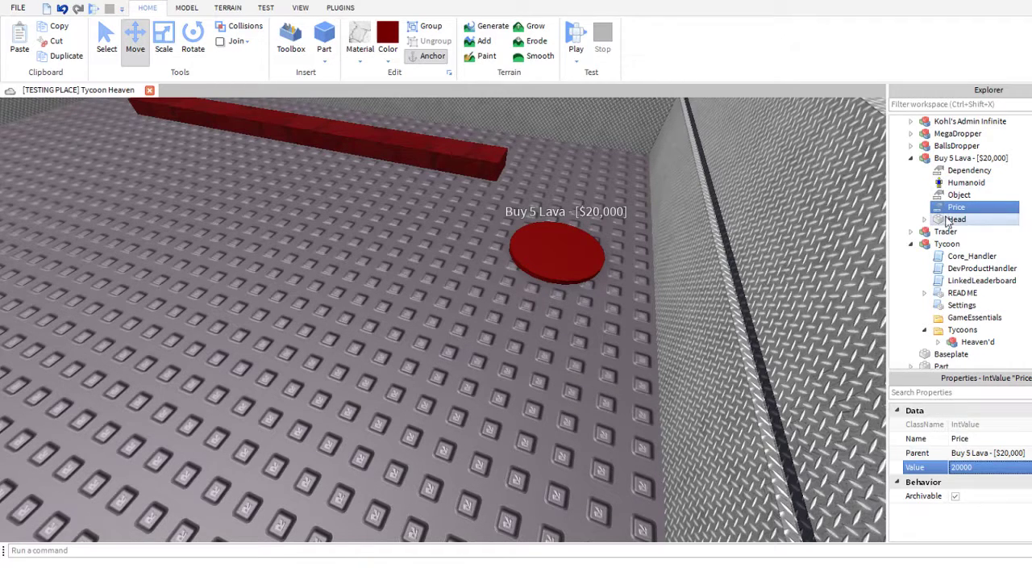
- Review the Dependency and Object values of the Buy 5 Lava button model
click(952, 183)
click(952, 173)
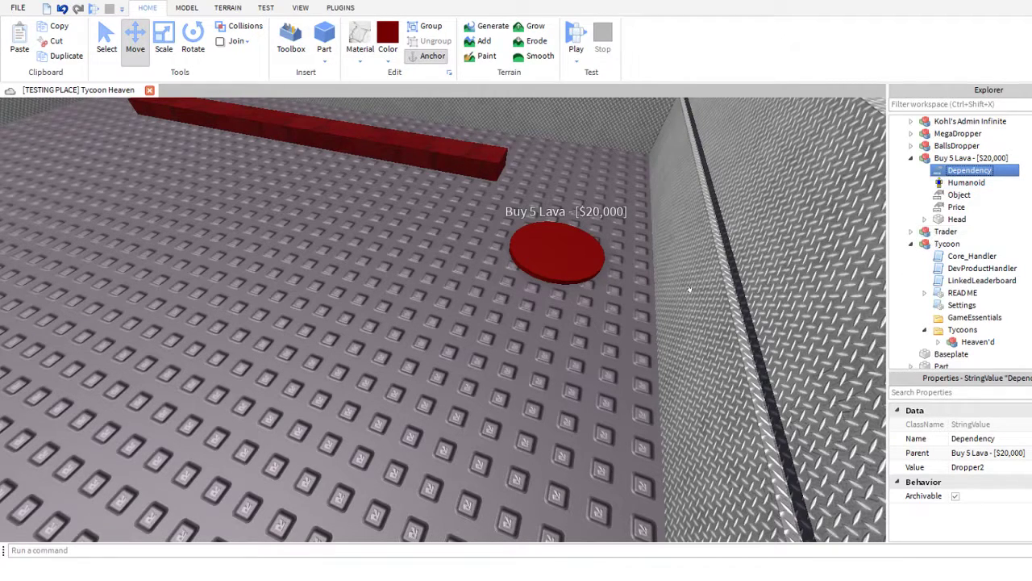
click(967, 198)
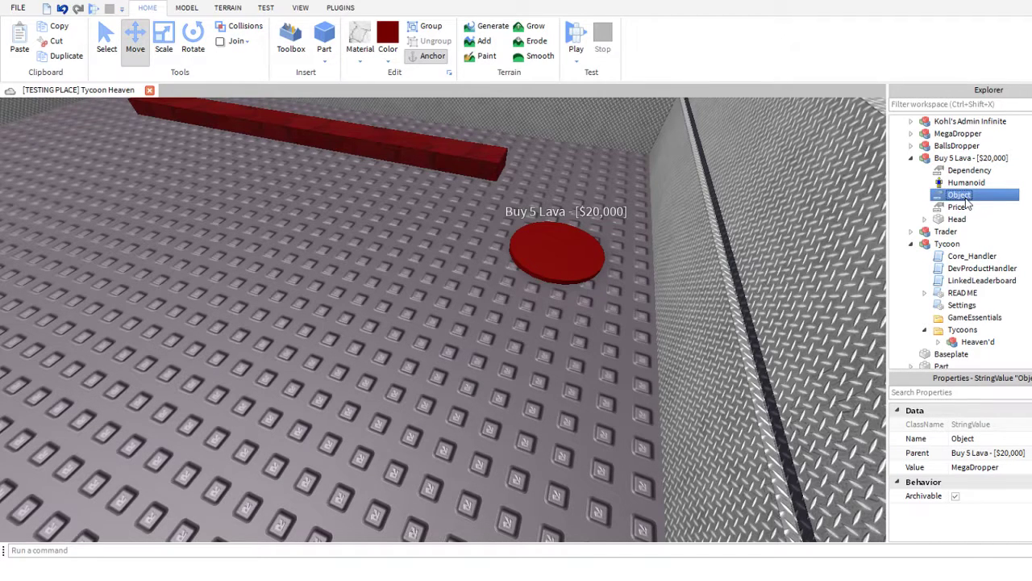
- Collapse the Buy 5 Lava model and expand Heaven'd to examine the models in its Purchases group
click(910, 158)
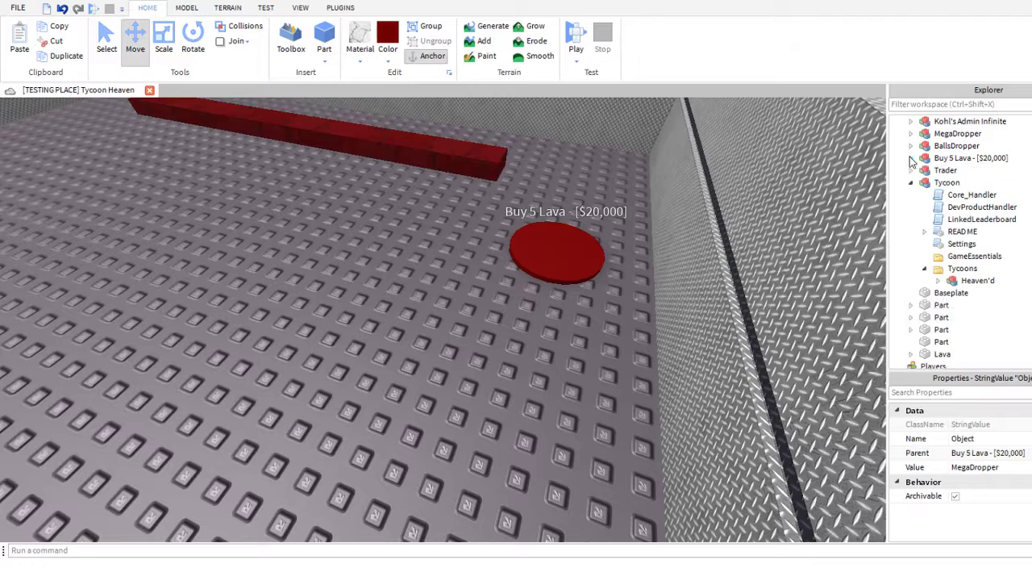
click(938, 280)
scroll(968, 295, down, 6)
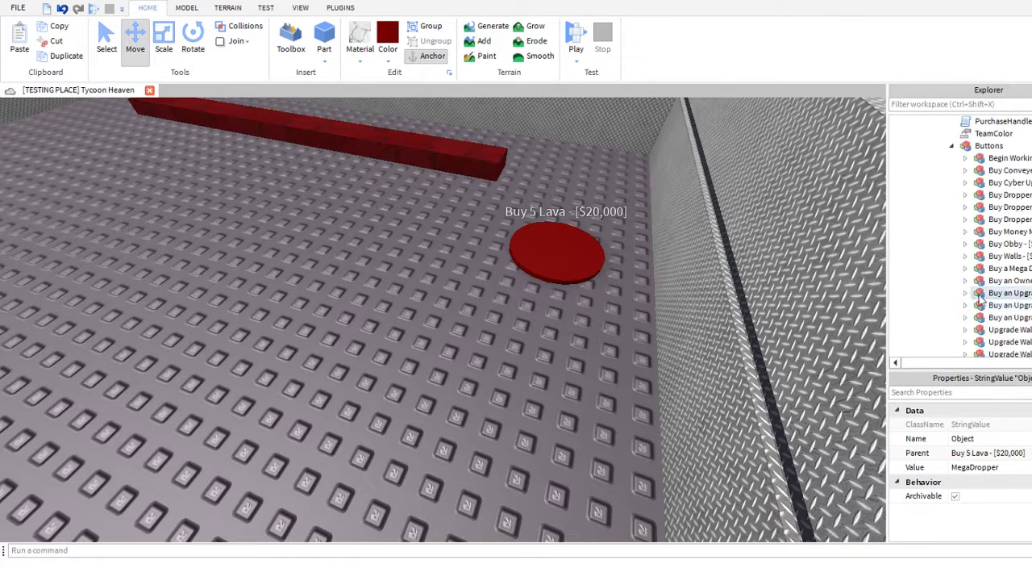
scroll(984, 291, down, 6)
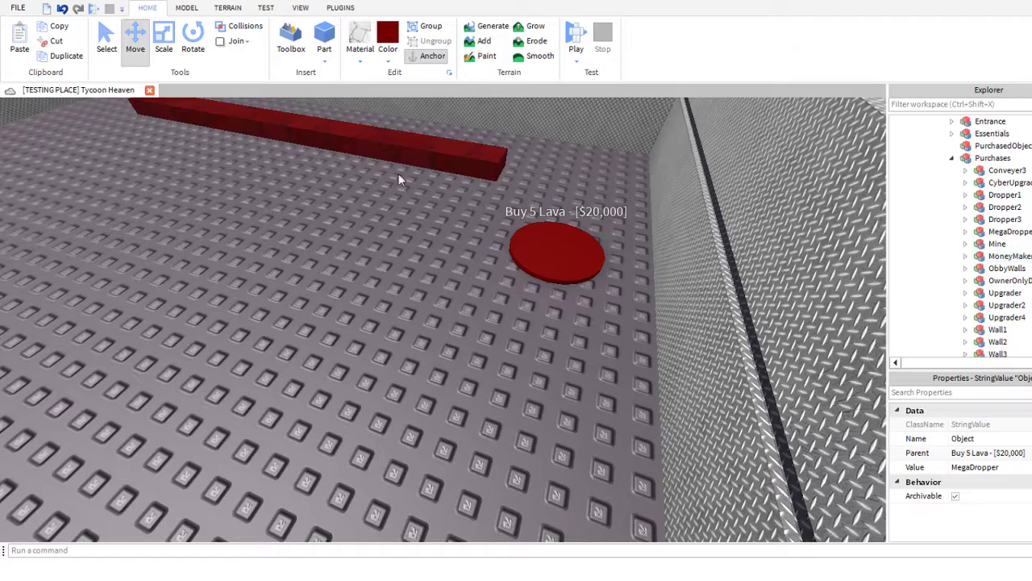
- Duplicate the red lava strip and place the copy parallel to it, near the Buy 5 Lava pad
click(385, 138)
right_drag(387, 139, 411, 155)
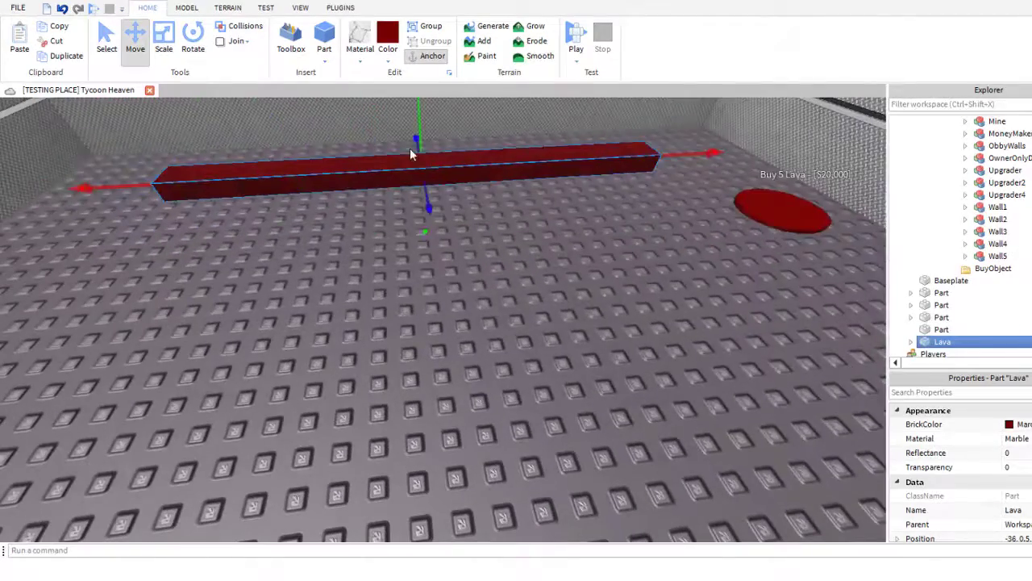
key(ctrl+d)
drag(460, 156, 489, 281)
scroll(501, 278, down, 5)
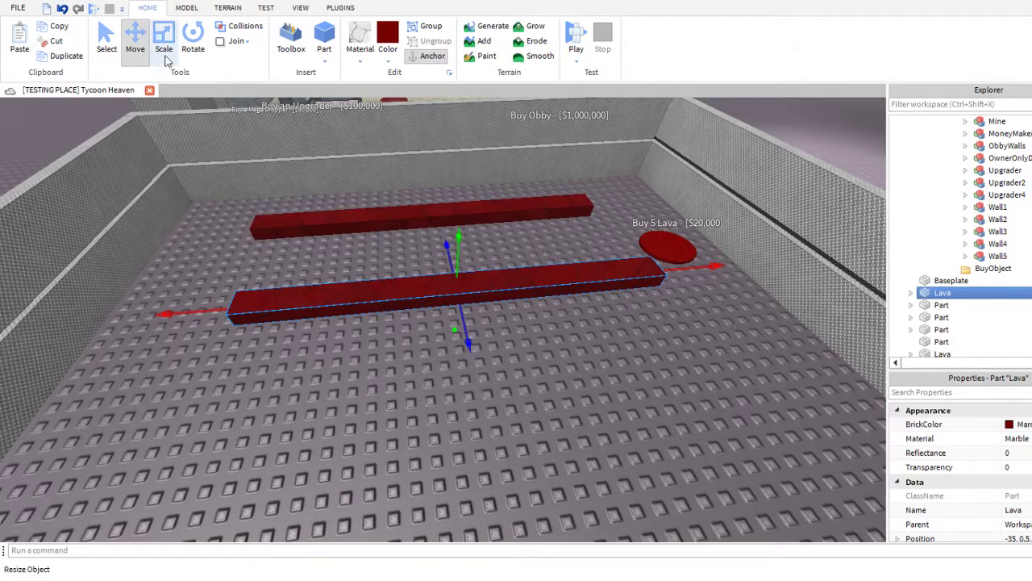
- Scale the copied lava strip to be slightly shorter at its end beside the Buy 5 Lava pad
key(ctrl+3)
scroll(671, 259, up, 4)
right_drag(672, 259, 681, 273)
drag(648, 355, 631, 341)
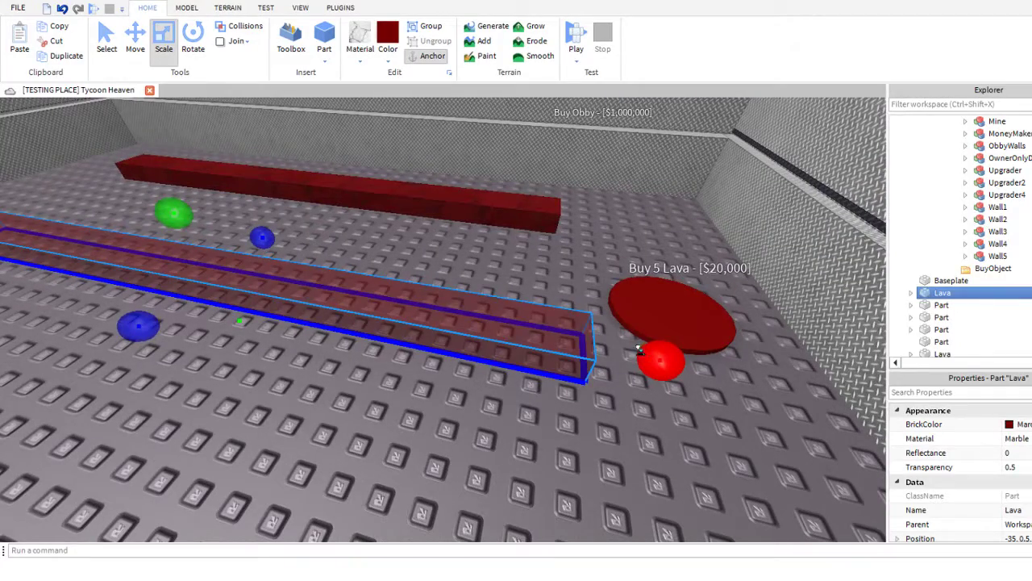
key(a)
key(s)
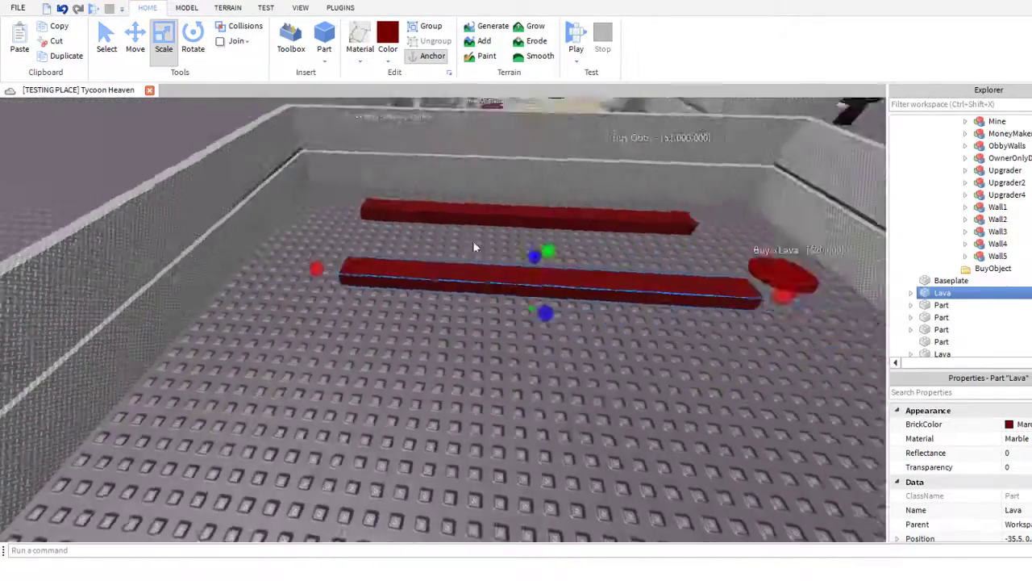
- Add three more copies of the shortened lava strip, spaced in parallel rows across the obby floor to make five
key(s)
right_drag(474, 247, 471, 245)
key(ctrl+c)
key(ctrl+v)
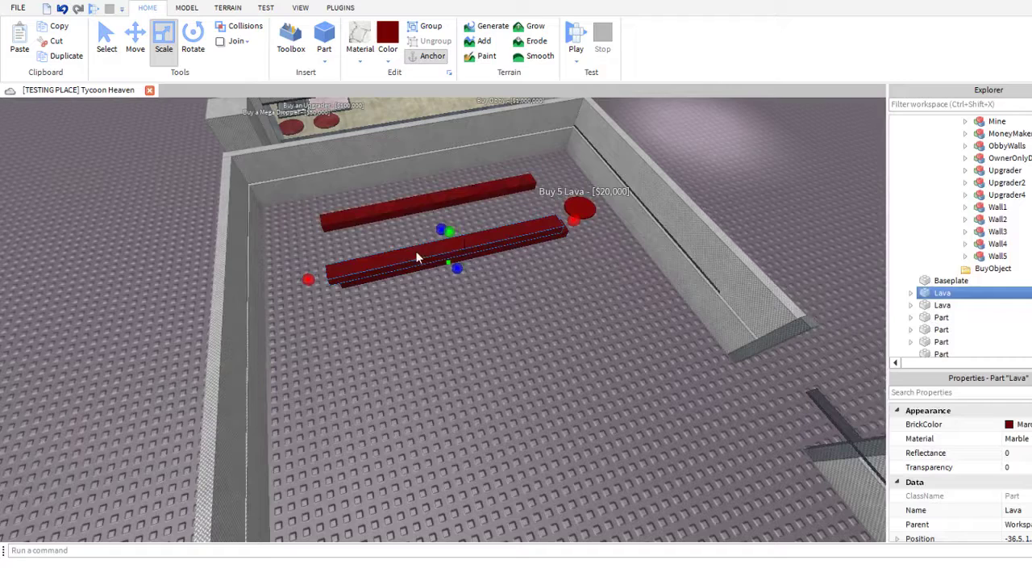
drag(417, 257, 435, 311)
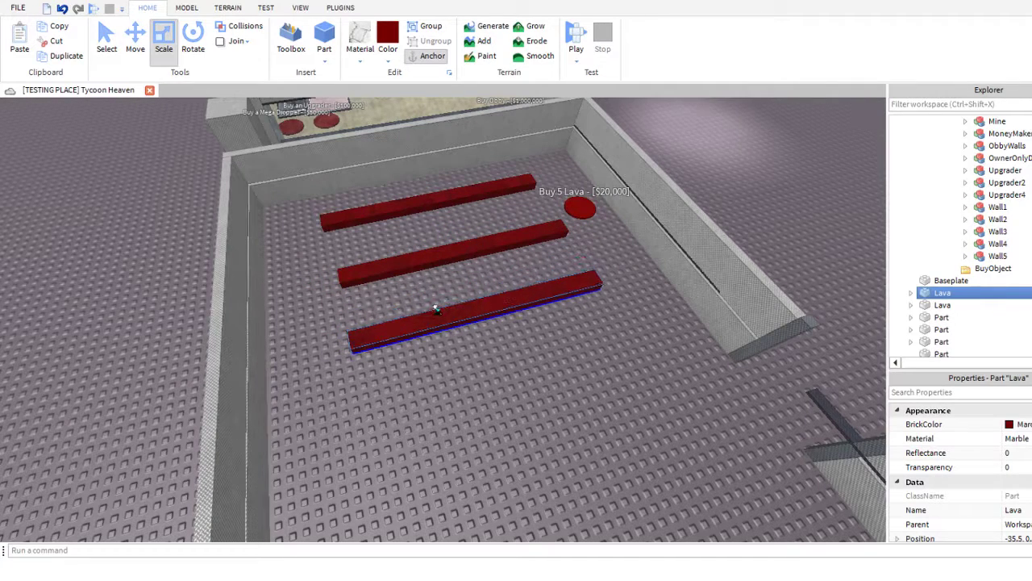
key(ctrl+d)
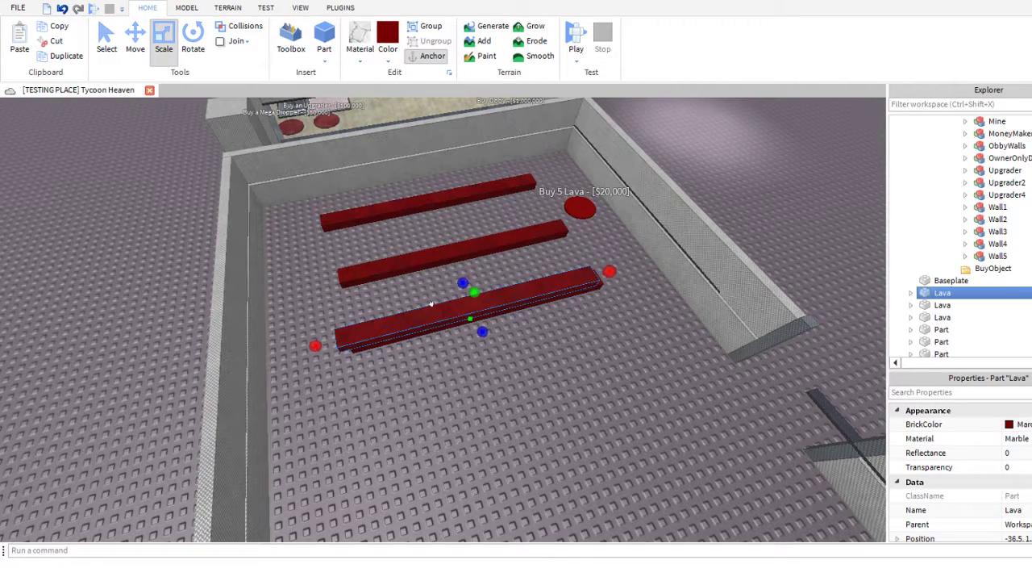
drag(432, 305, 497, 464)
key(ctrl+d)
right_drag(498, 465, 509, 473)
key(w)
key(a)
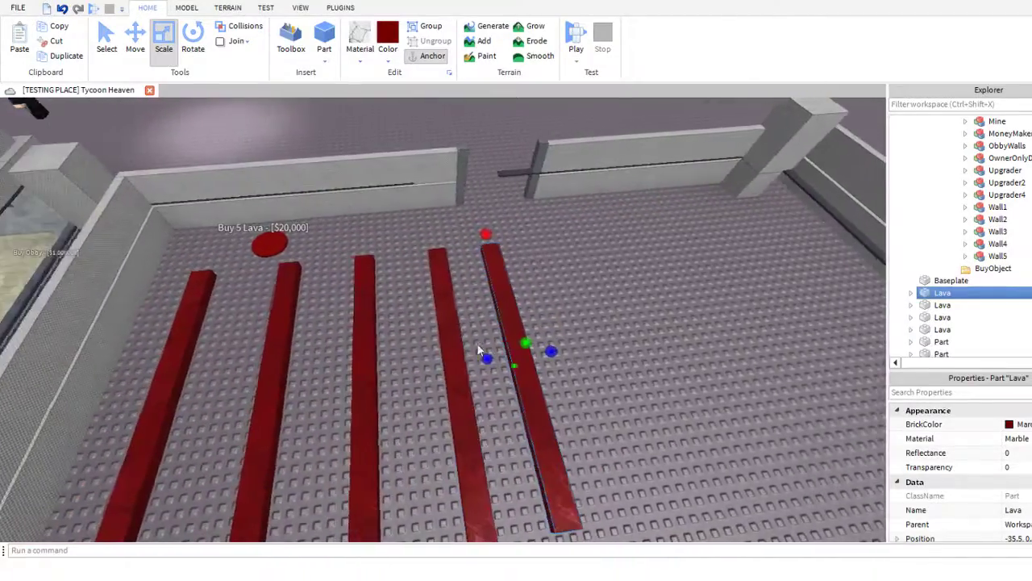
- Group the five lava strips in the obby into one model
right_drag(479, 351, 433, 318)
key(w)
click(433, 318)
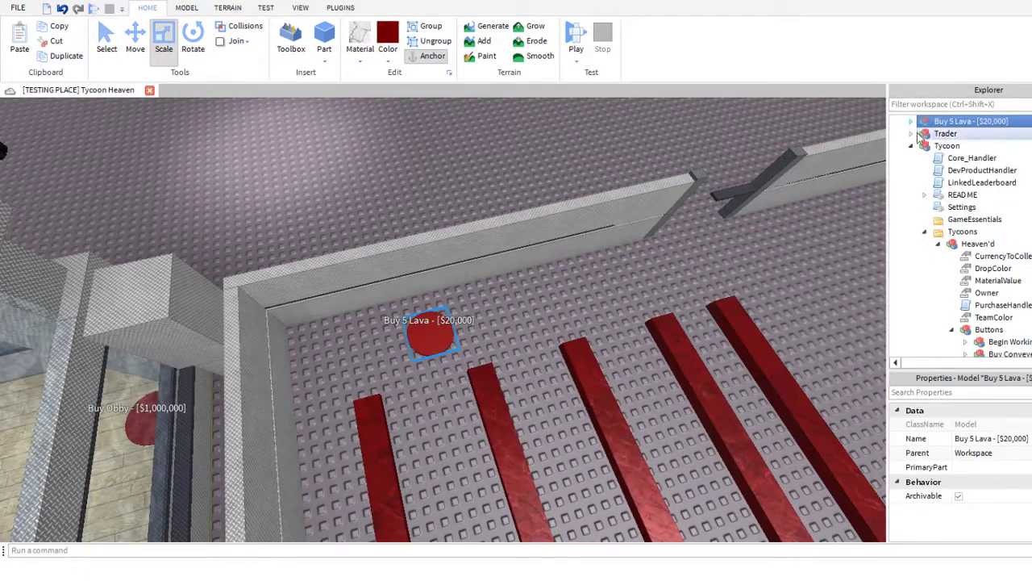
scroll(362, 432, down, 3)
click(399, 419)
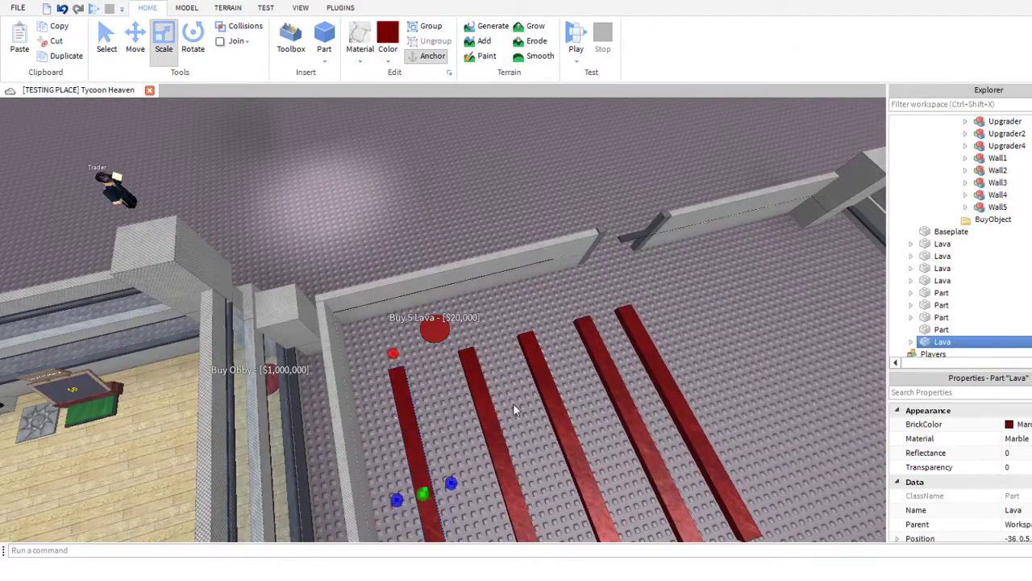
ctrl+click(496, 407)
ctrl+click(541, 390)
ctrl+click(602, 372)
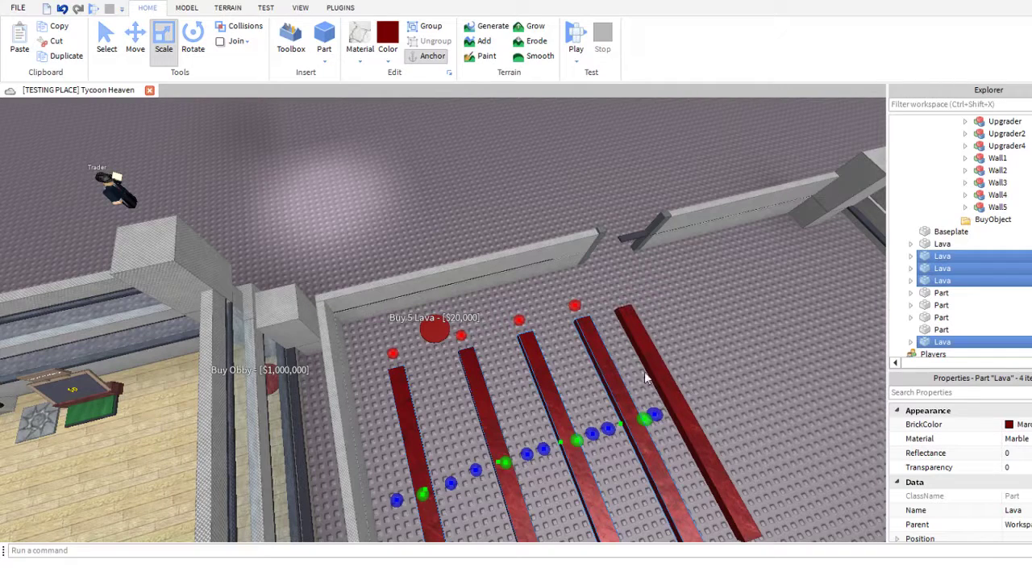
ctrl+click(658, 378)
click(427, 27)
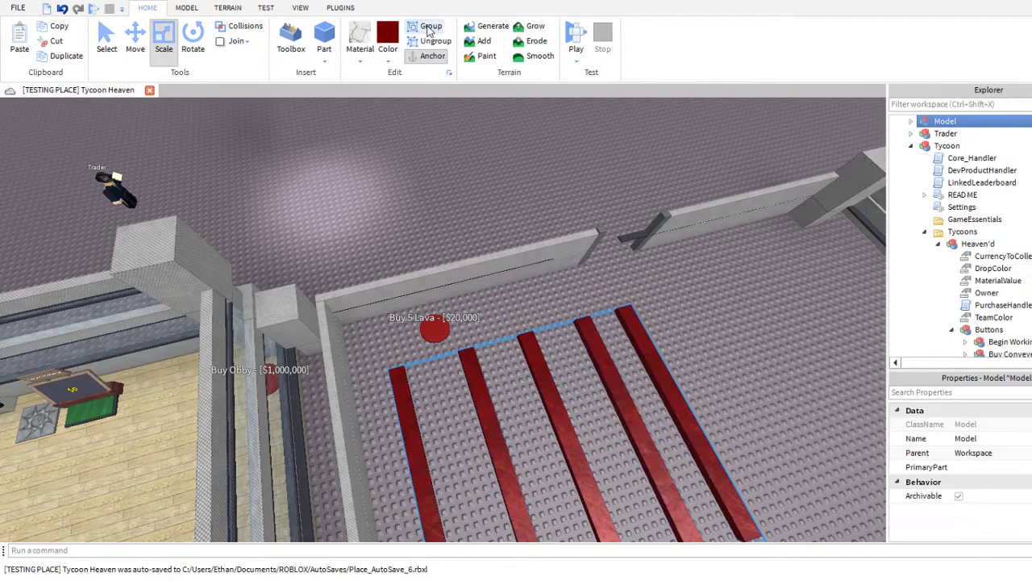
- Move the grouped lava model from Workspace into Heaven'd's Purchases group
click(953, 136)
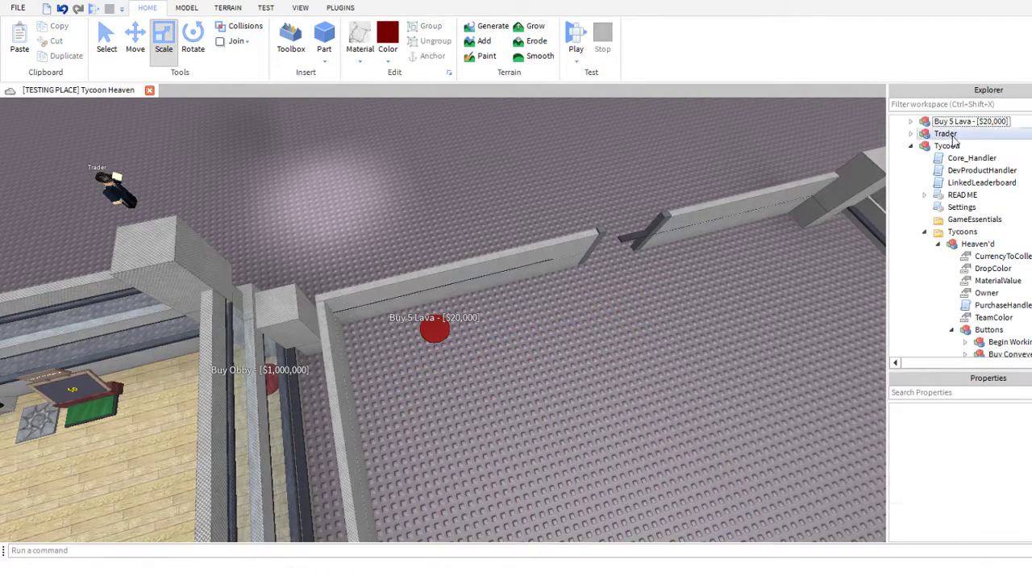
scroll(976, 178, down, 4)
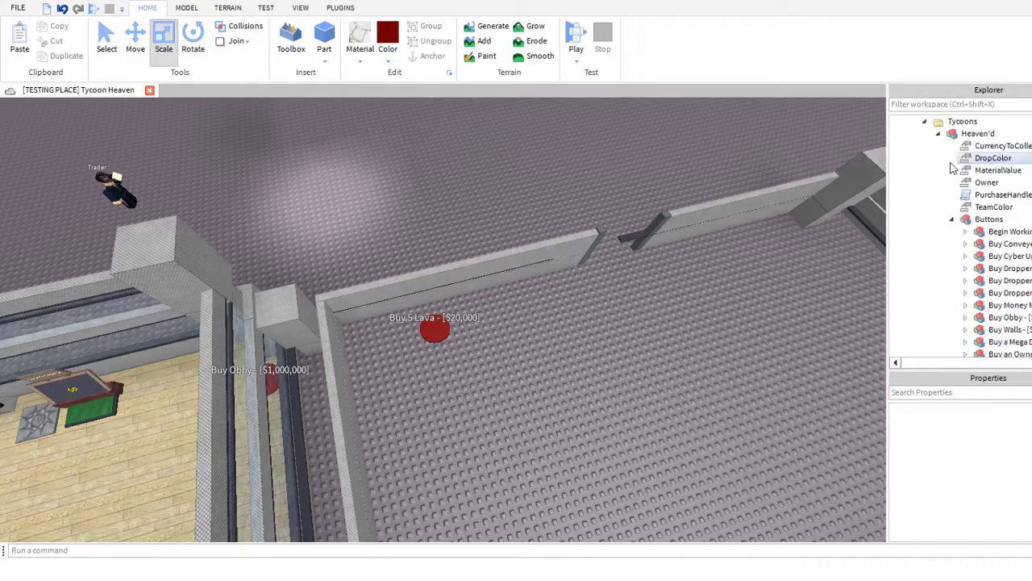
scroll(979, 184, down, 5)
click(1000, 270)
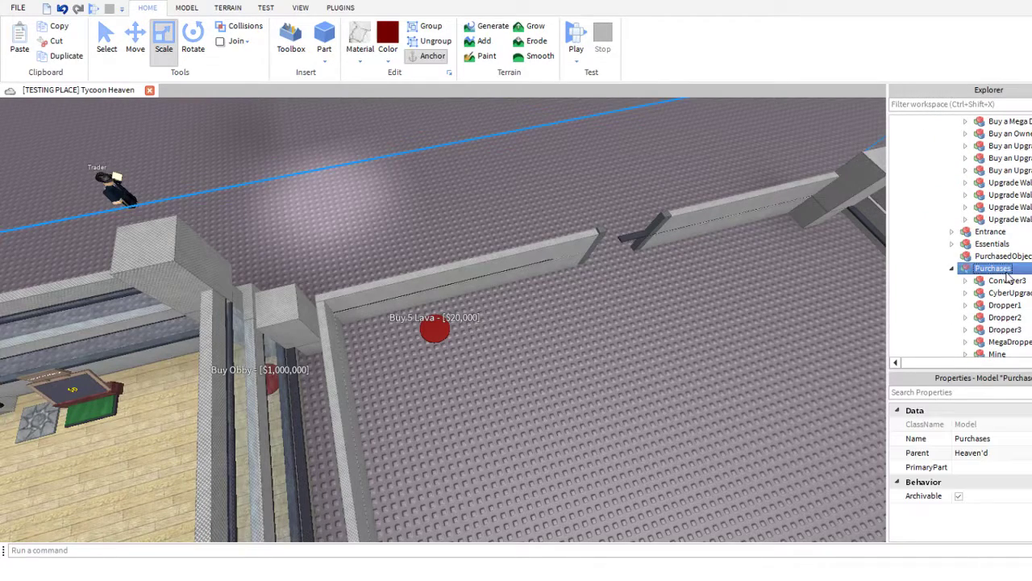
click(954, 33)
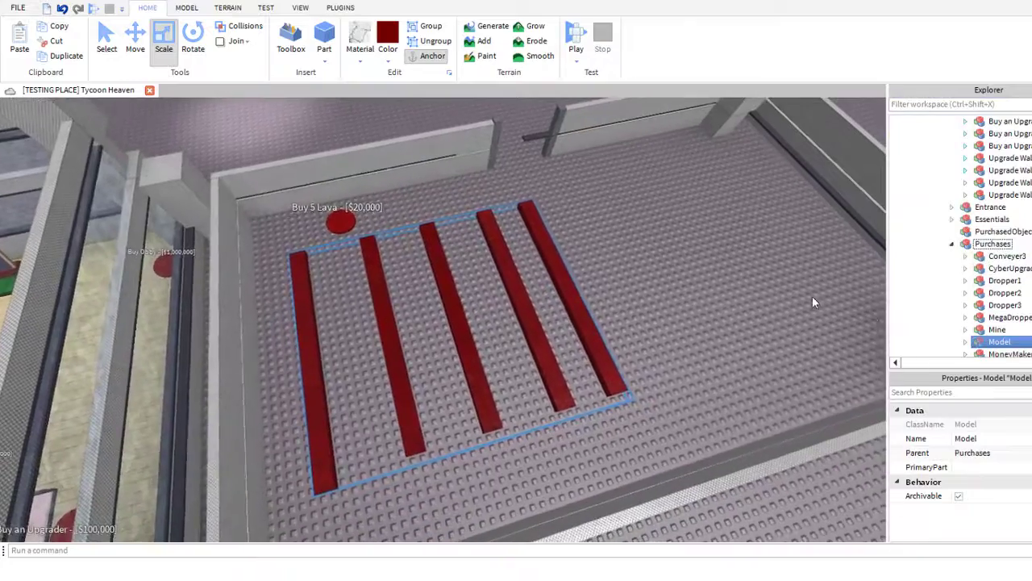
- Rename the grouped lava model in Purchases to Lava5
right_drag(687, 304, 685, 301)
key(w)
key(s)
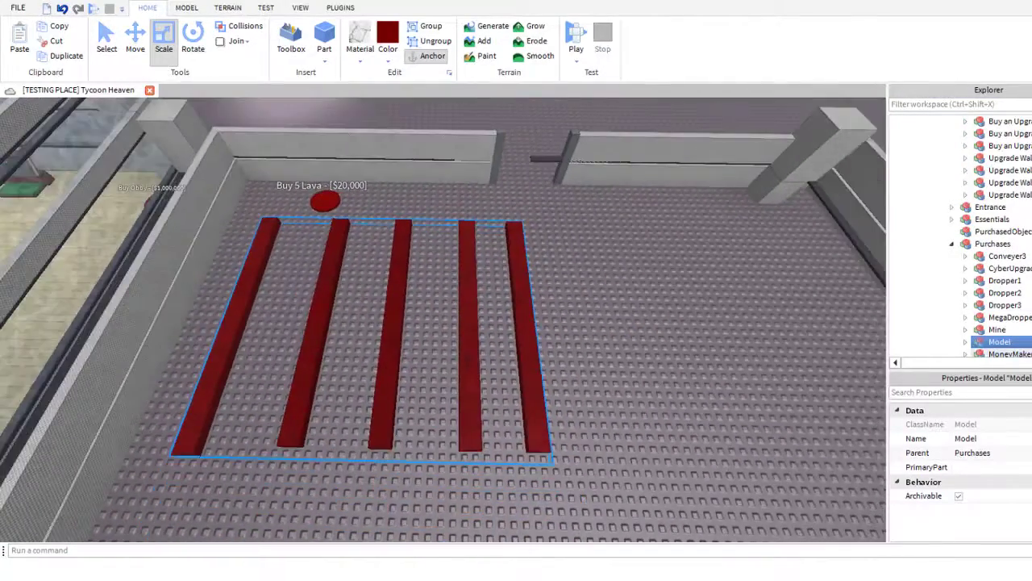
key(a)
key(w)
key(d)
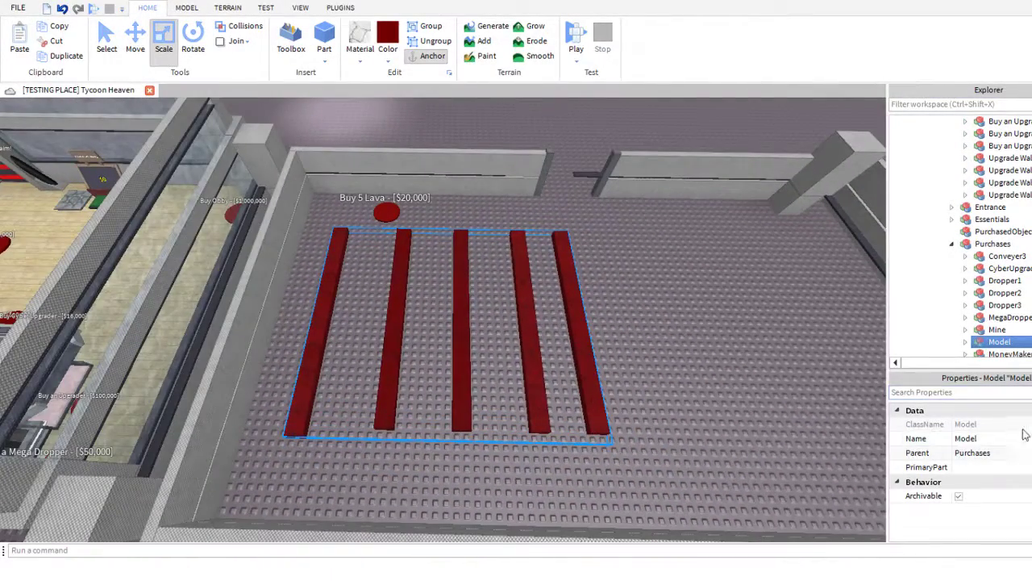
click(1021, 437)
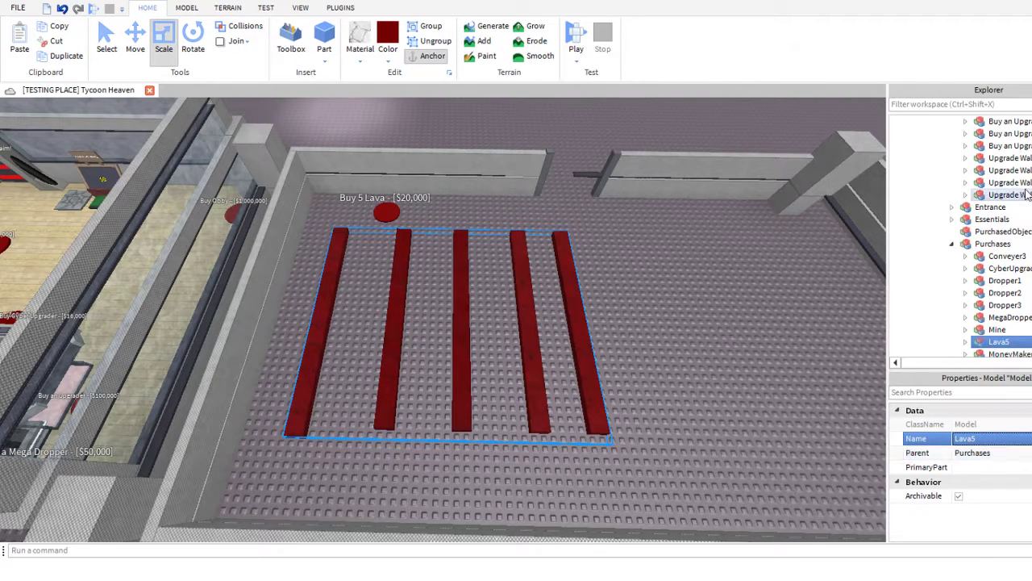
- Set the Object value of the Buy 5 Lava button model to Lava5
scroll(1022, 193, up, 10)
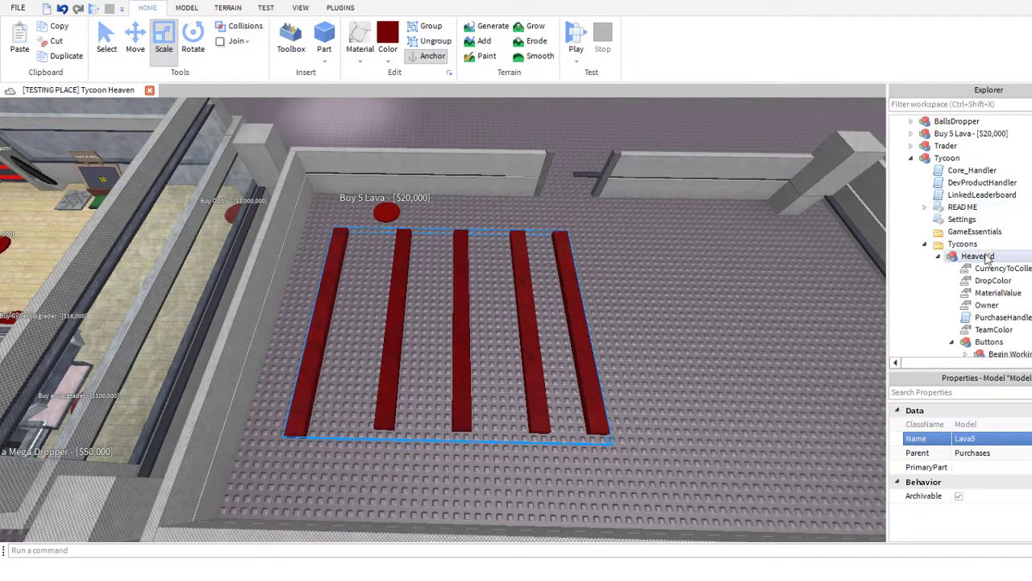
click(984, 264)
scroll(988, 242, down, 3)
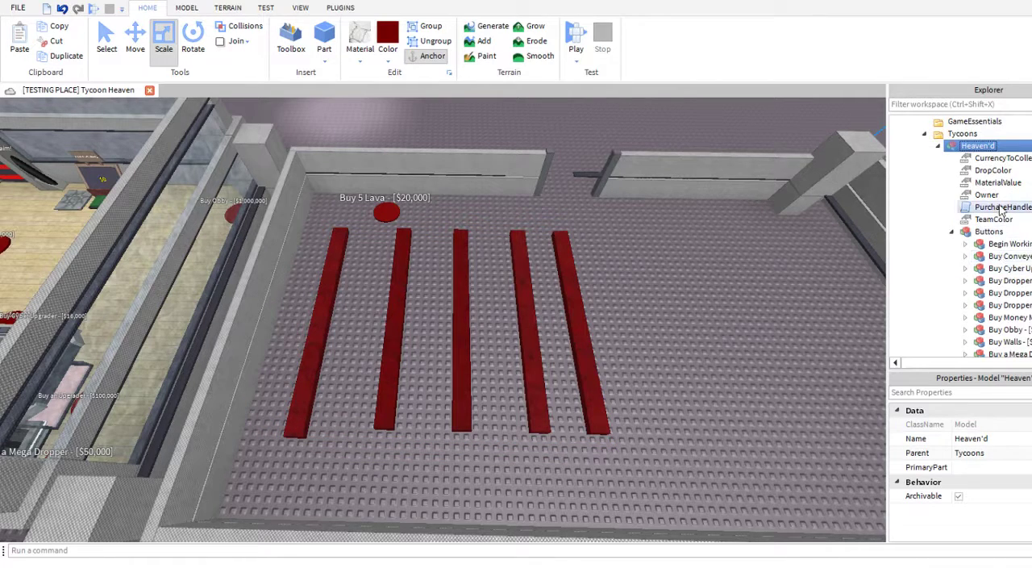
scroll(997, 199, up, 4)
click(968, 171)
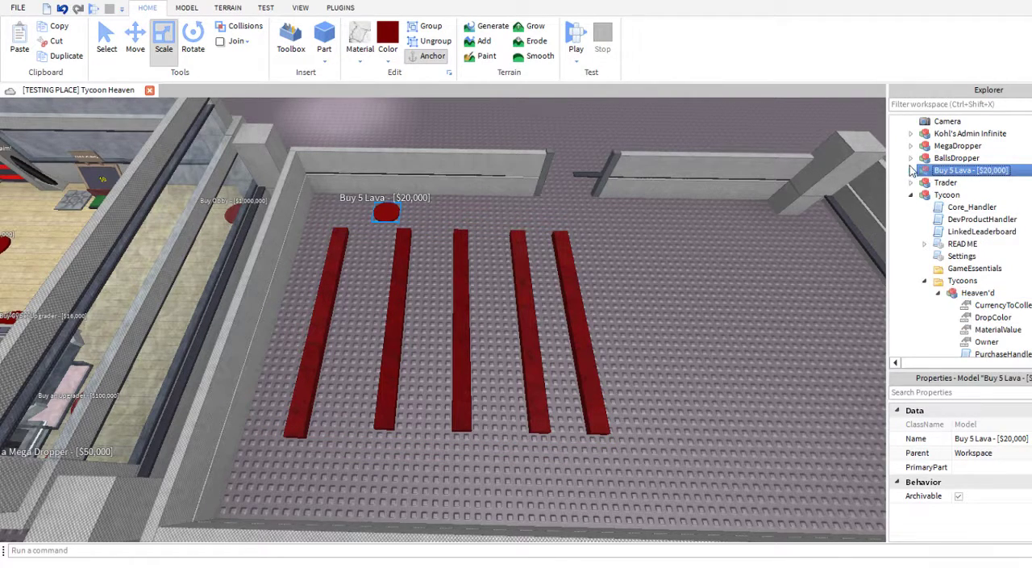
click(911, 170)
click(958, 206)
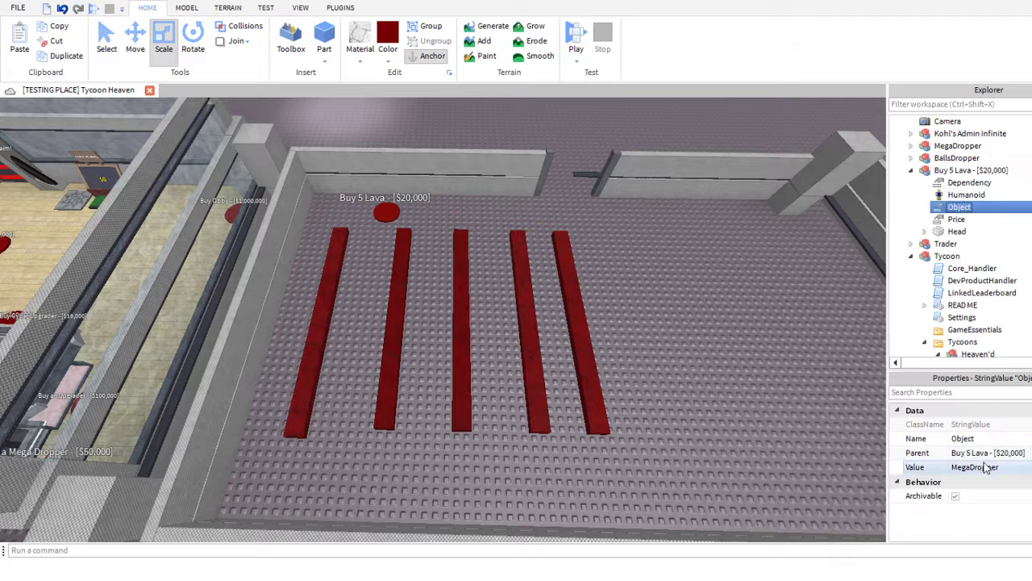
click(982, 470)
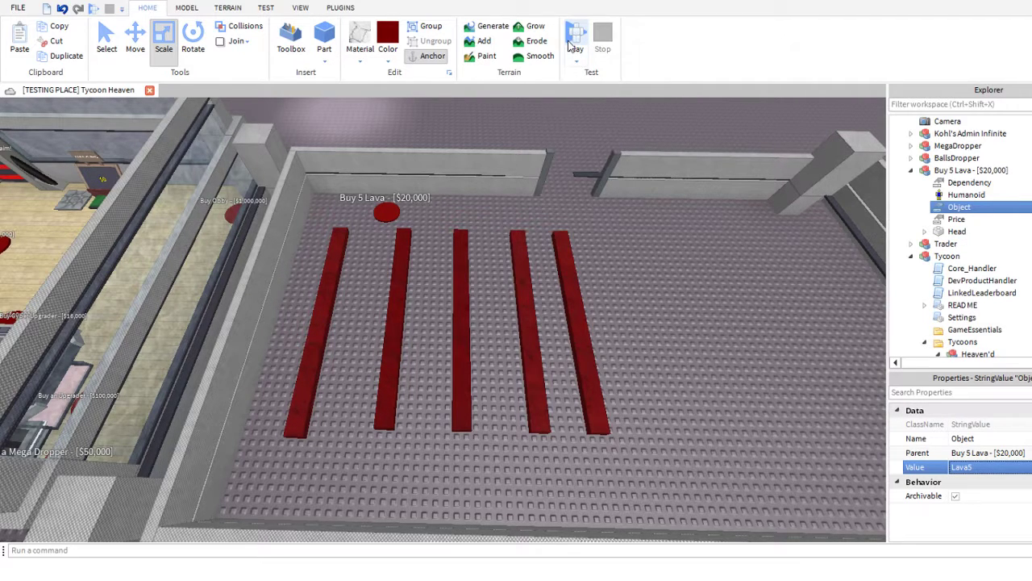
- Play-test the place by claiming the tycoon and checking the lava strips and Buy 5 Lava pad, and end the test
click(575, 36)
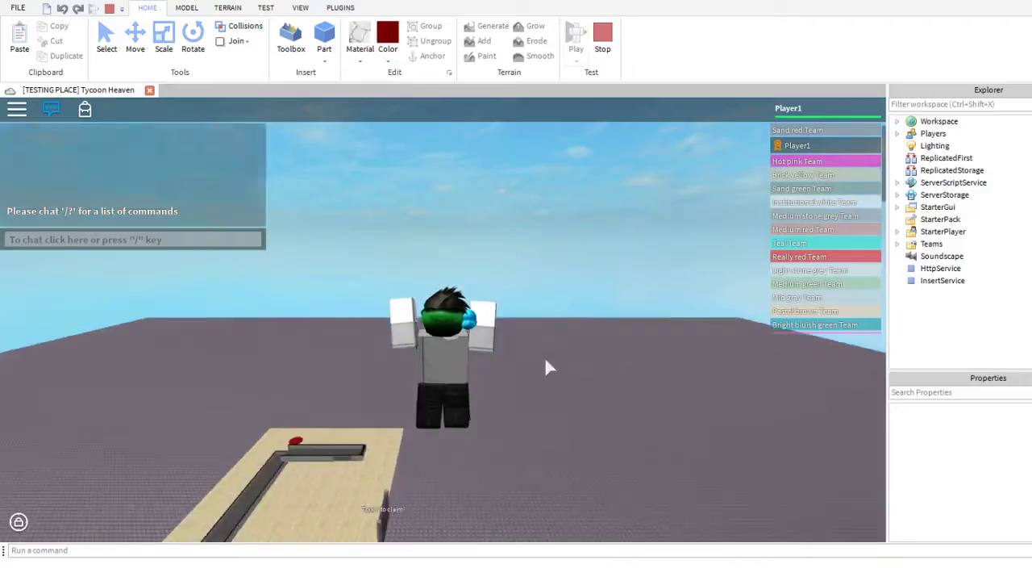
scroll(546, 359, down, 3)
right_drag(546, 359, 544, 361)
scroll(544, 361, down, 4)
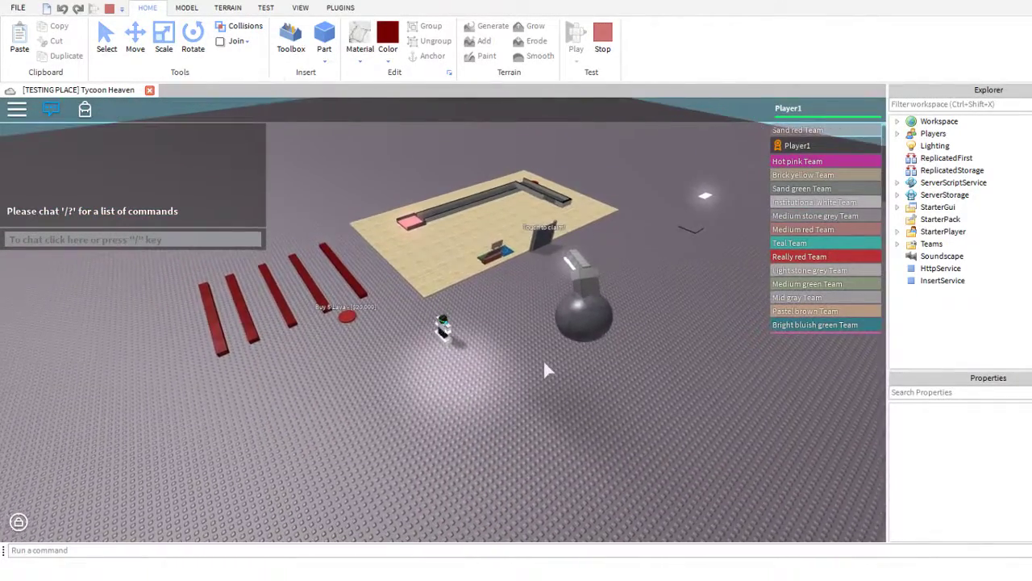
key(w)
key(d)
scroll(797, 215, down, 5)
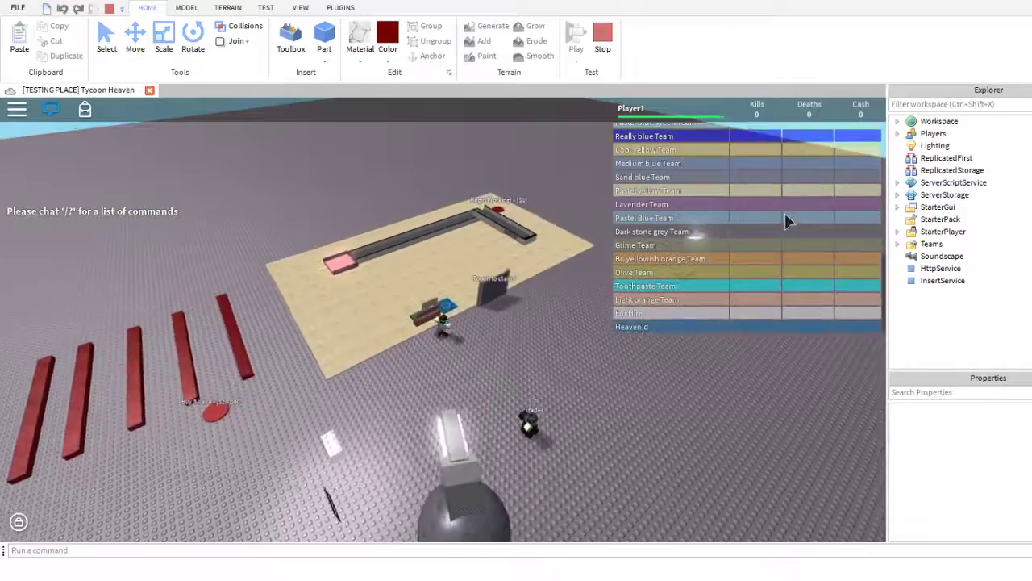
scroll(782, 214, down, 2)
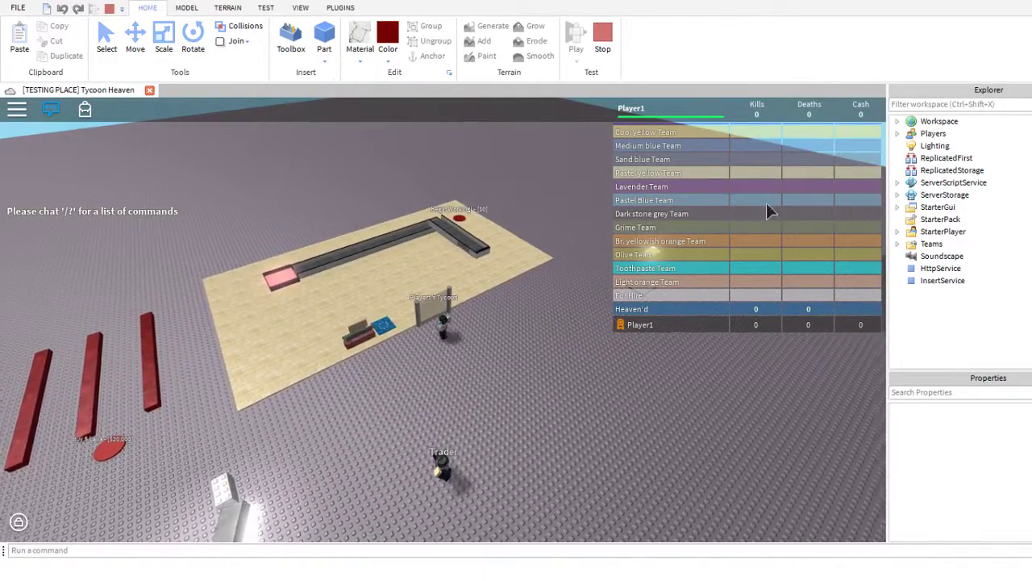
key(a)
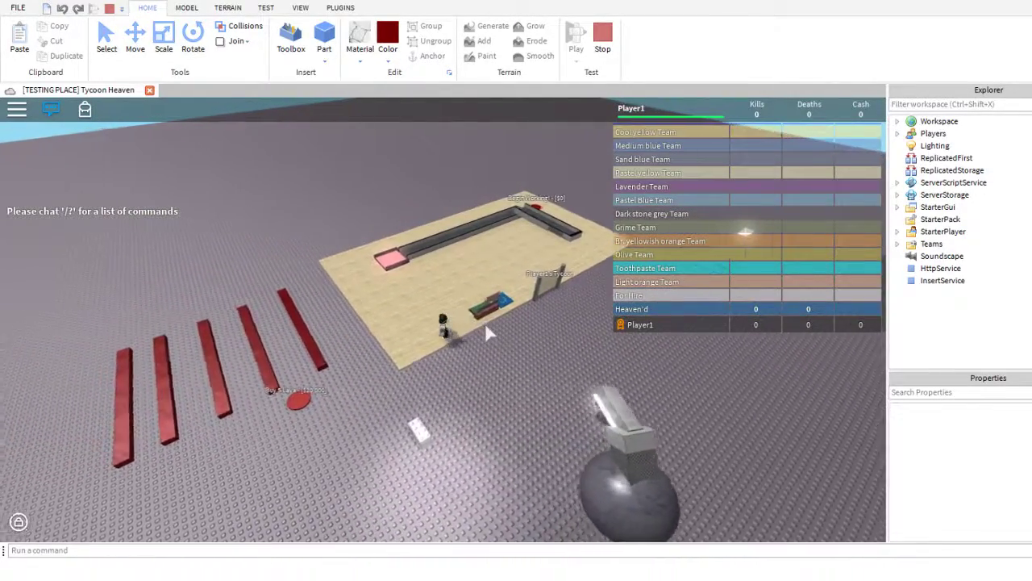
click(598, 44)
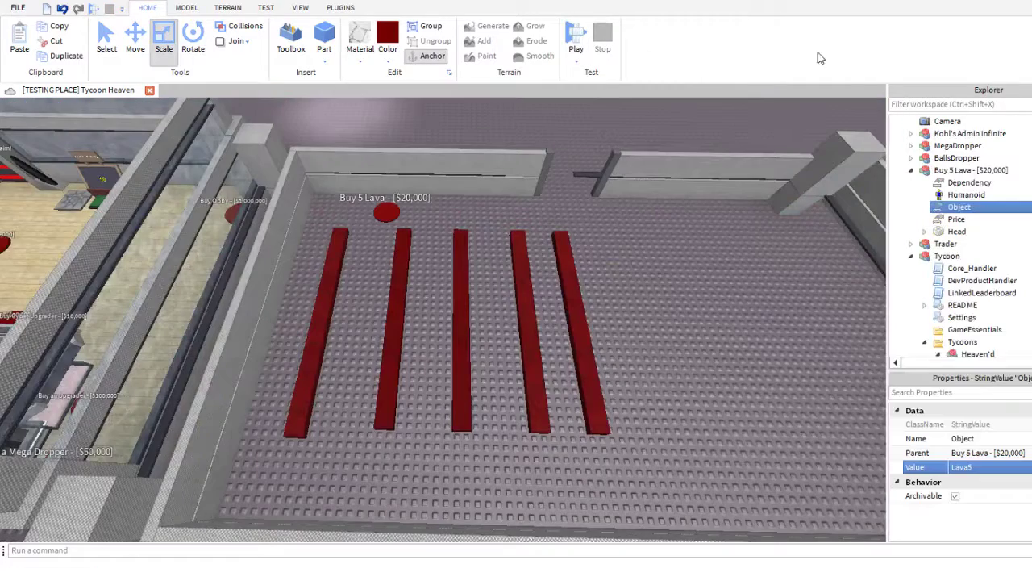
- Move the Buy 5 Lava button model from Workspace into Heaven'd's Buttons group
scroll(1020, 272, down, 12)
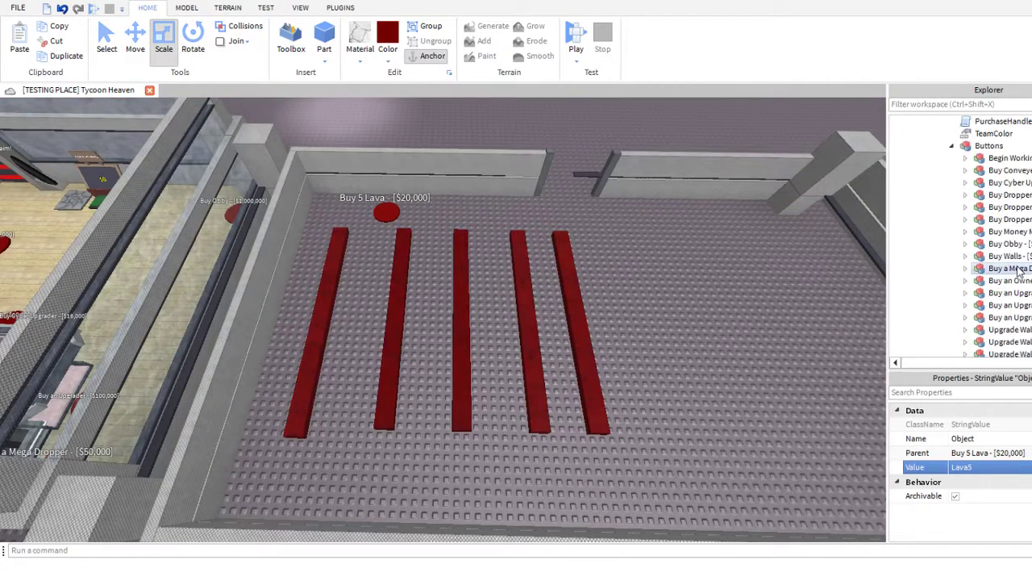
click(1000, 256)
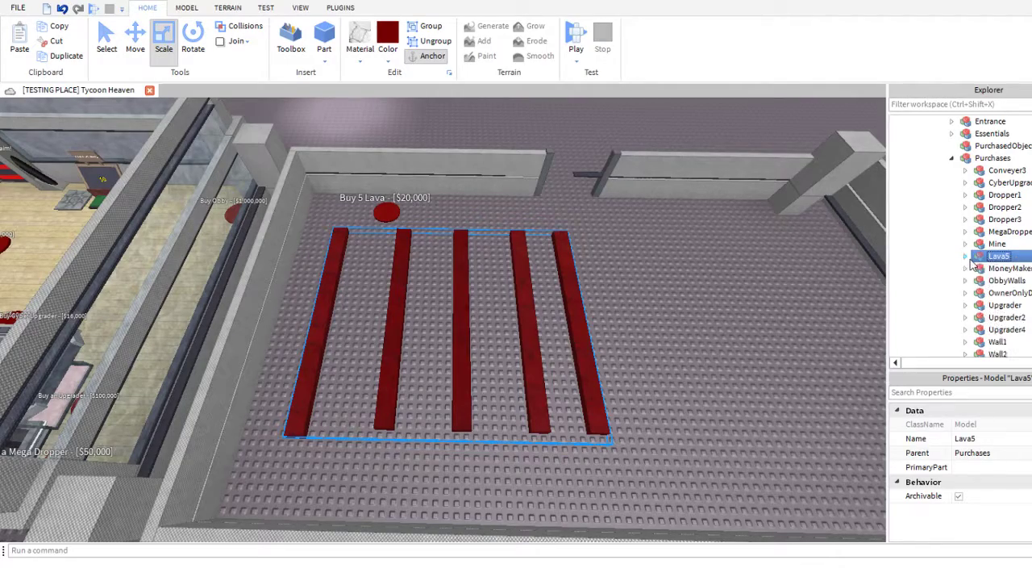
key(a)
right_drag(552, 327, 542, 316)
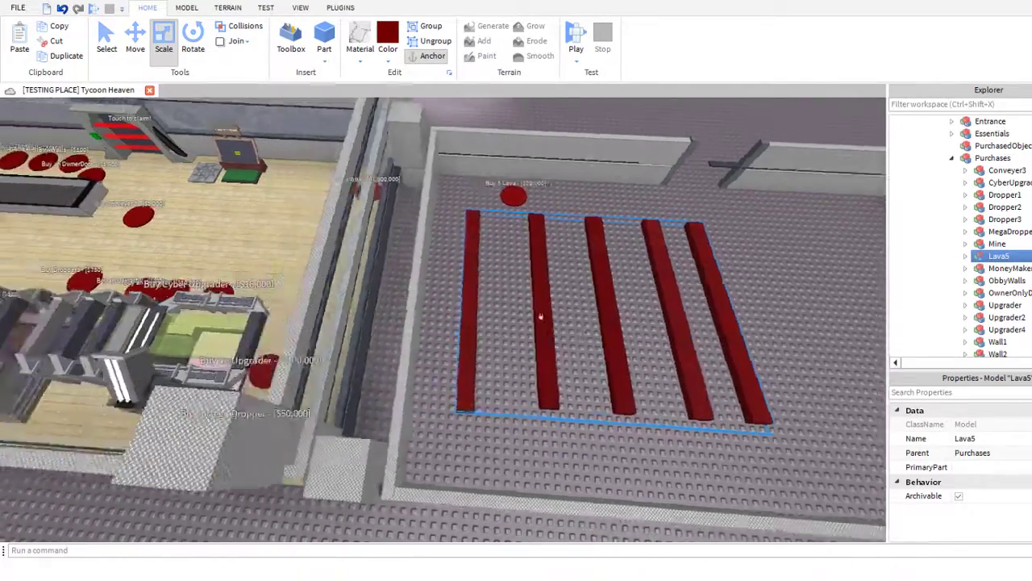
key(s)
scroll(959, 171, up, 15)
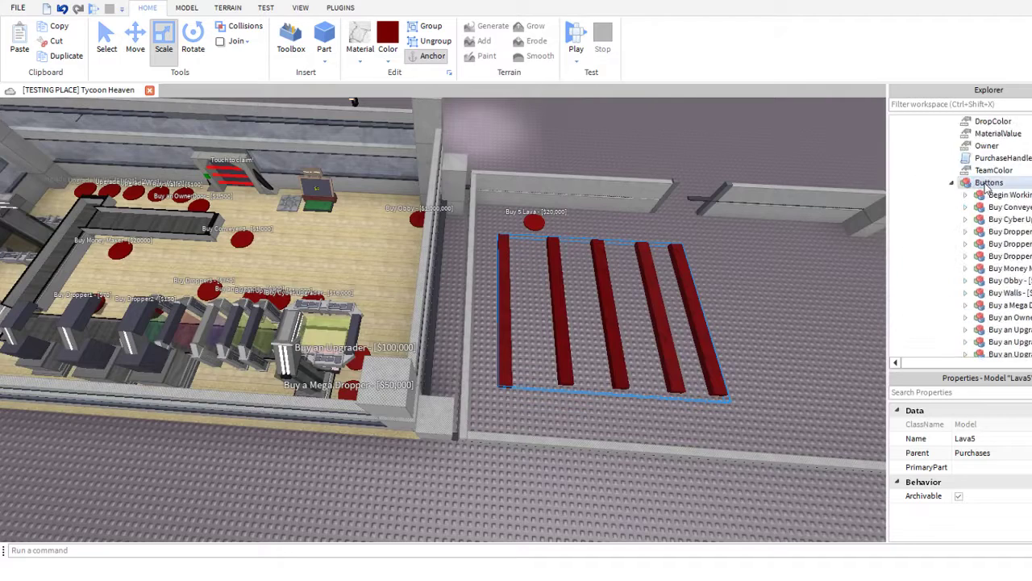
click(978, 209)
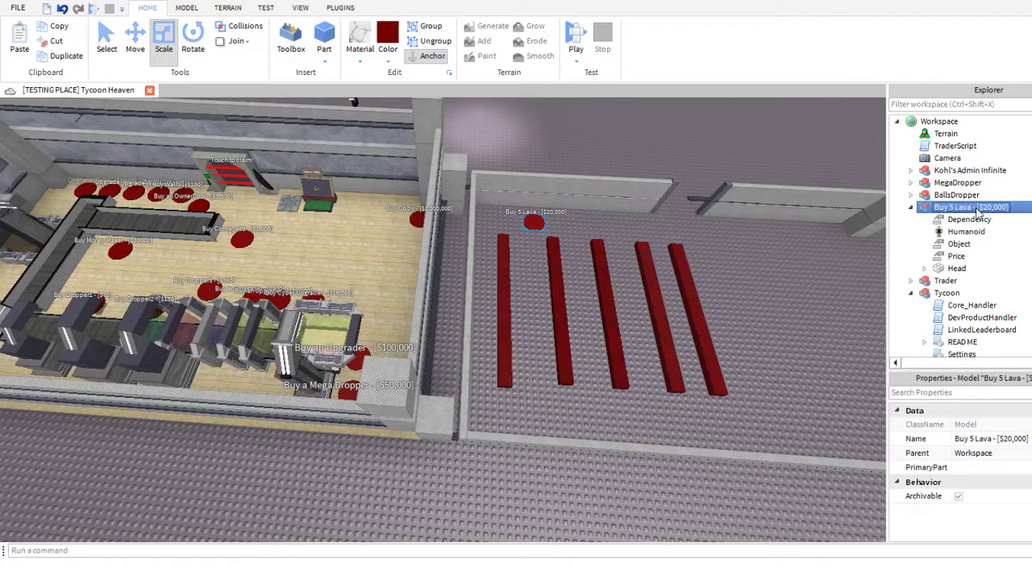
key(ctrl+x)
click(990, 256)
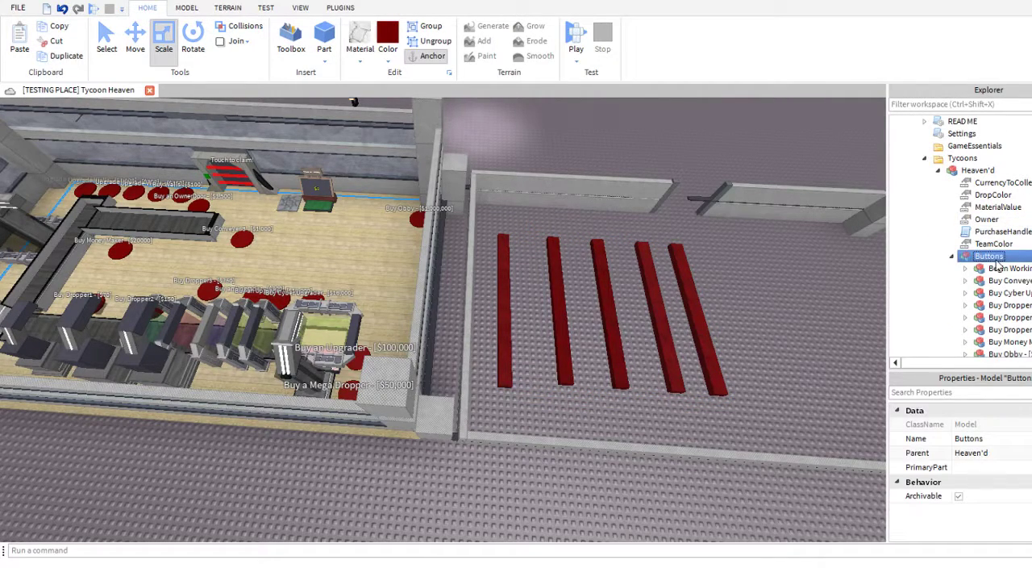
key(ctrl+shift+v)
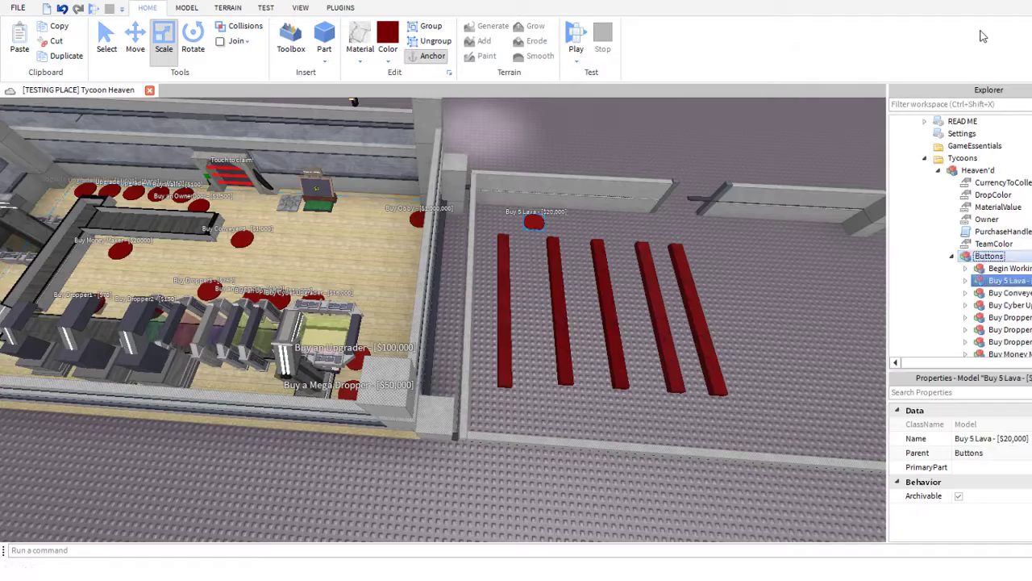
- Start a play test and claim the Heaven'd tycoon by walking the character through its entrance gate
click(575, 34)
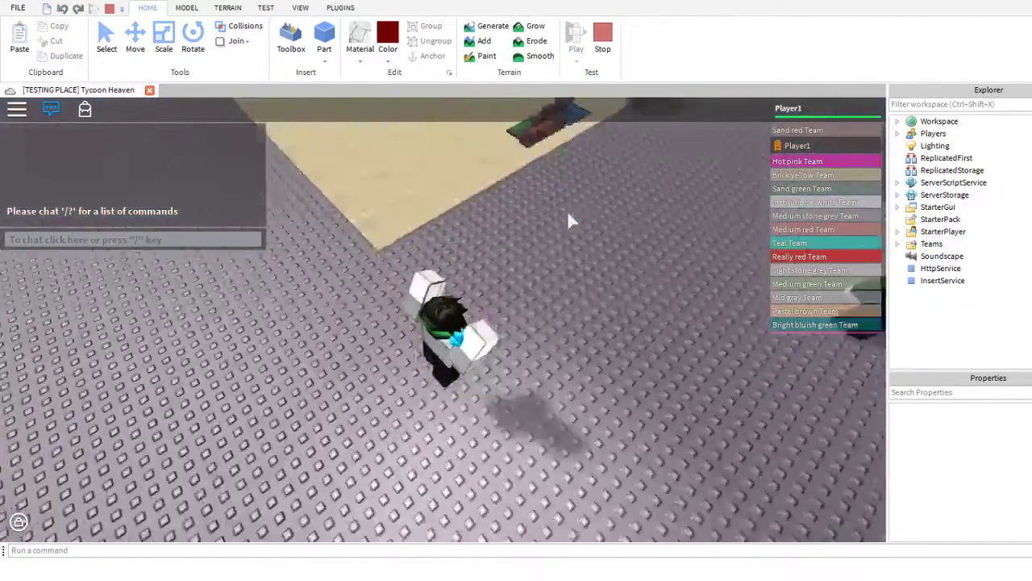
scroll(568, 220, up, 5)
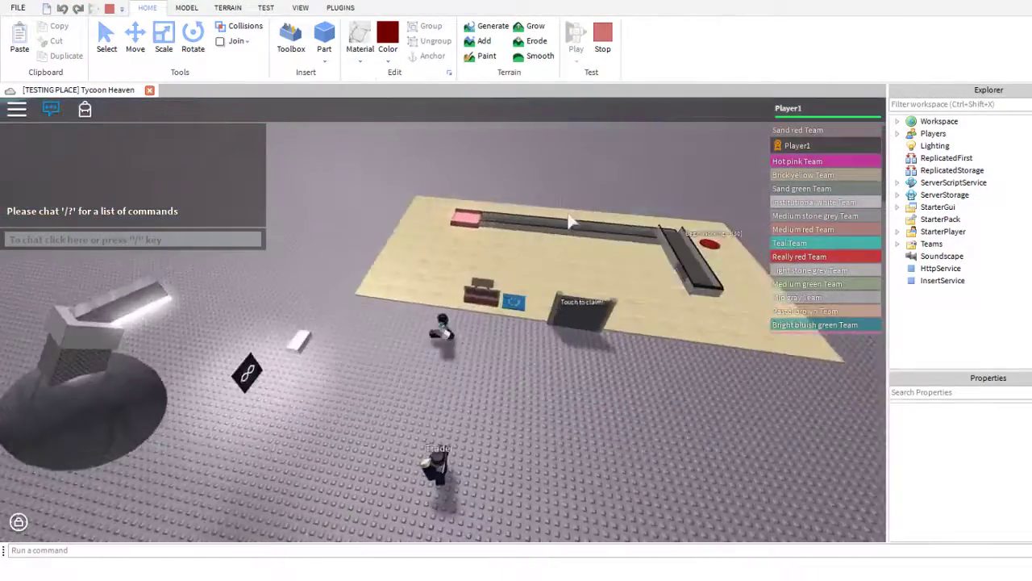
key(w)
scroll(570, 220, up, 3)
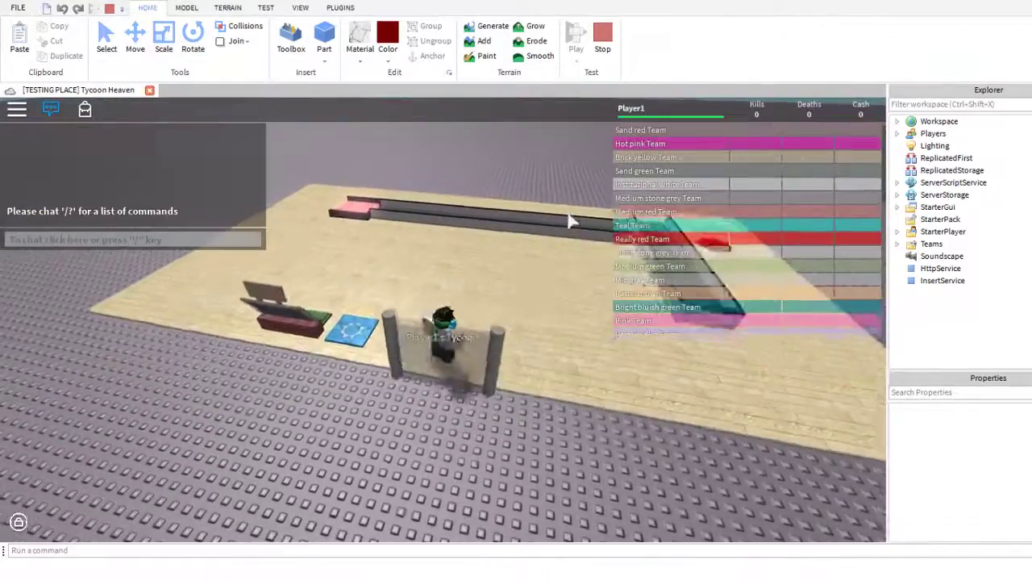
- Activate the Begin Working pad and use the unlocked manual dropper to send blocks down the conveyor, with the player list hidden
key(d)
scroll(725, 231, down, 5)
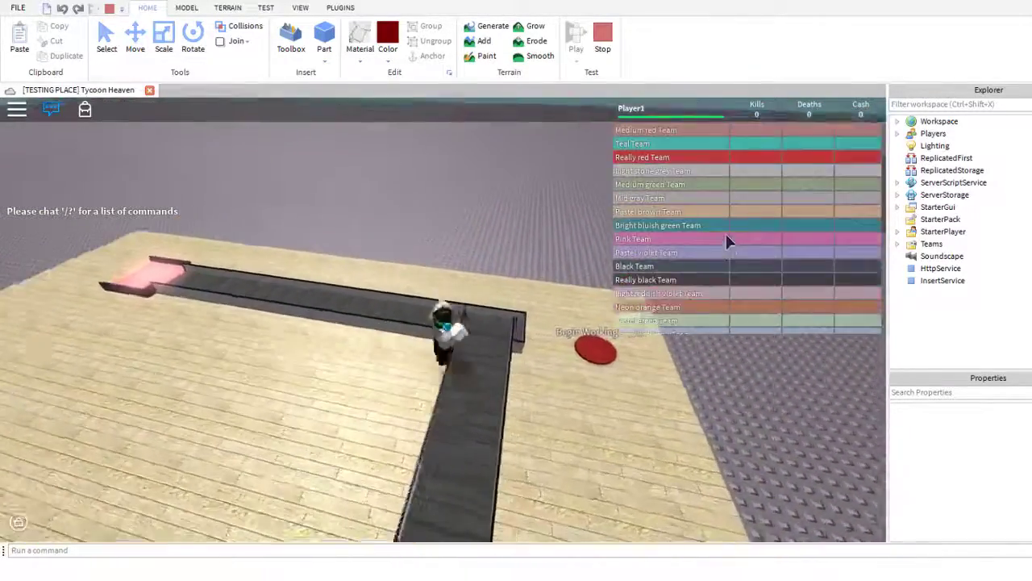
key(d)
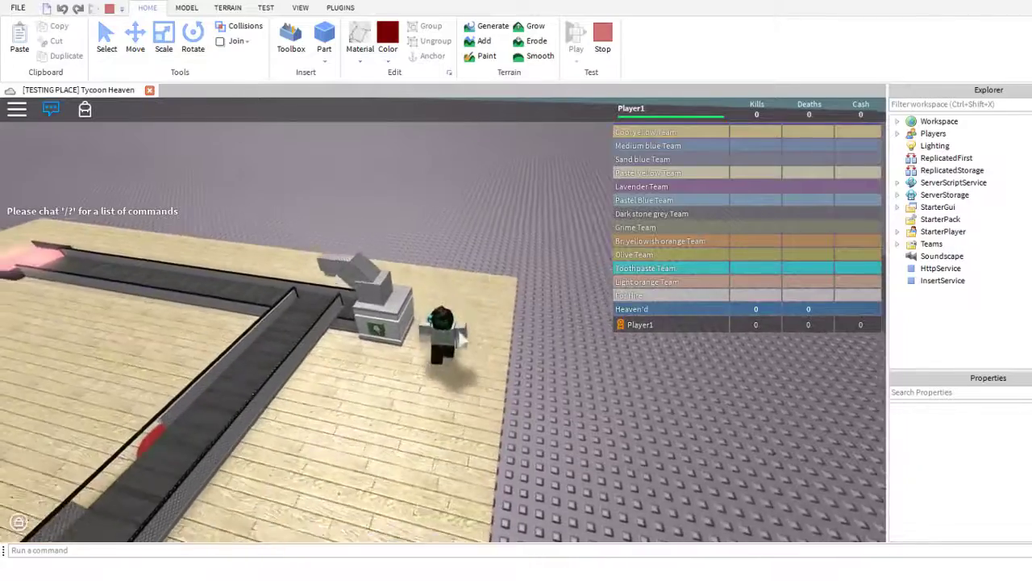
key(Tab)
right_drag(714, 217, 581, 212)
key(w)
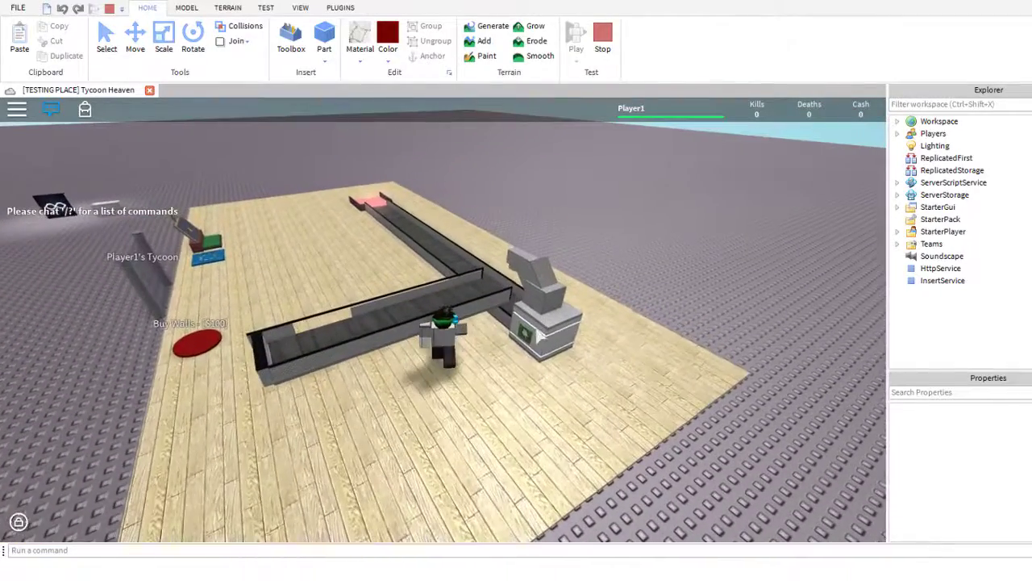
click(526, 345)
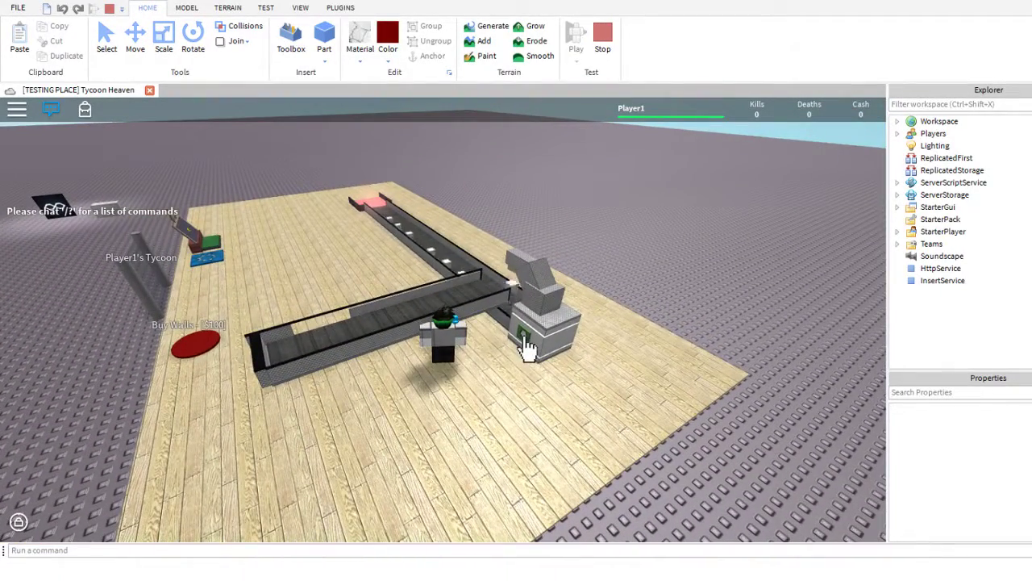
scroll(526, 347, up, 6)
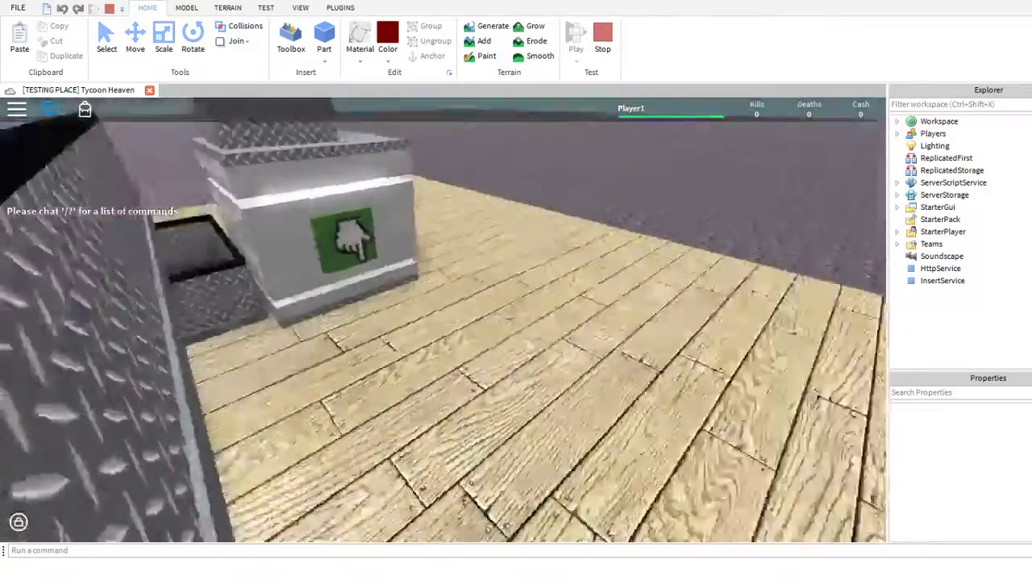
scroll(526, 347, down, 6)
- Walk the character back across the tycoon floor from the dropper toward the cash collector pads
key(s)
right_drag(526, 347, 529, 344)
key(w)
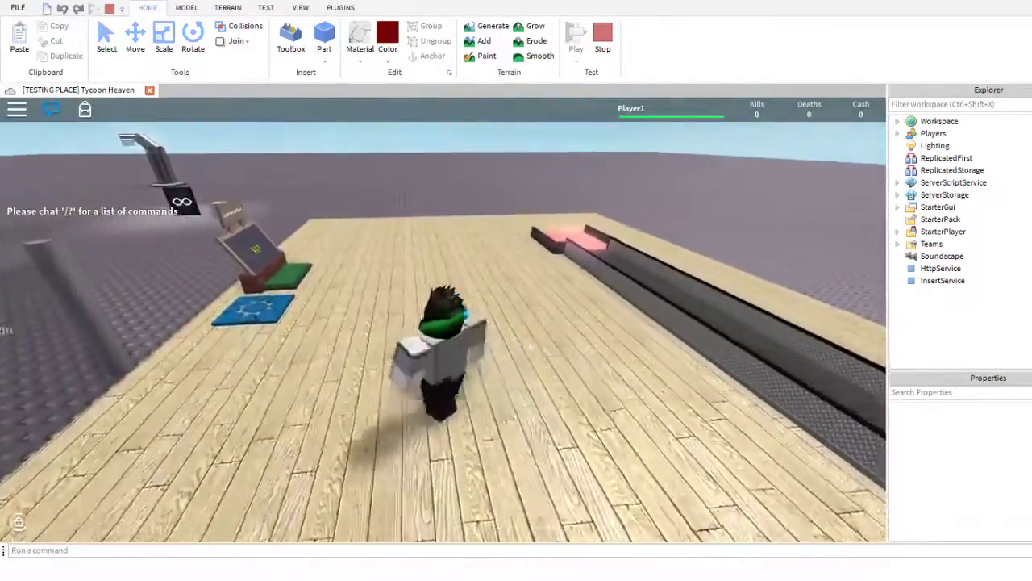
- Stop the running playtest and set the Heaven'd tycoon's CurrencyToCollect value to 10000000
key(a)
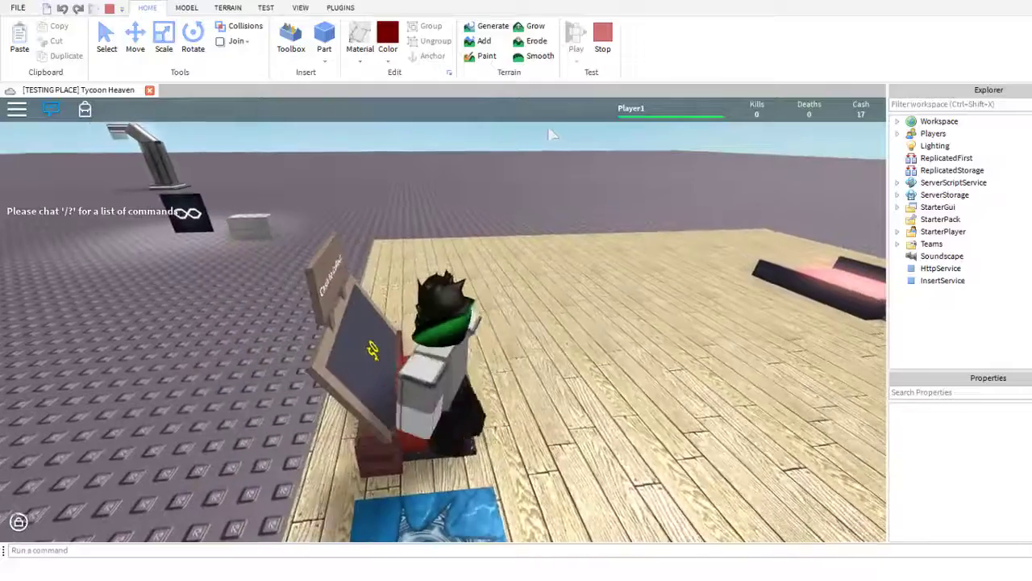
click(603, 44)
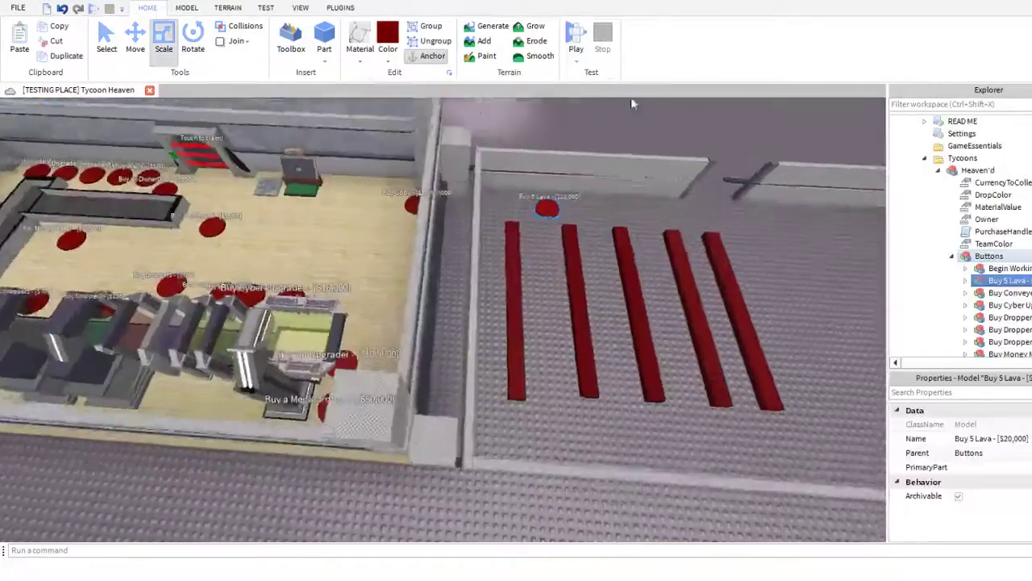
key(s)
right_drag(567, 215, 579, 225)
click(579, 227)
click(982, 184)
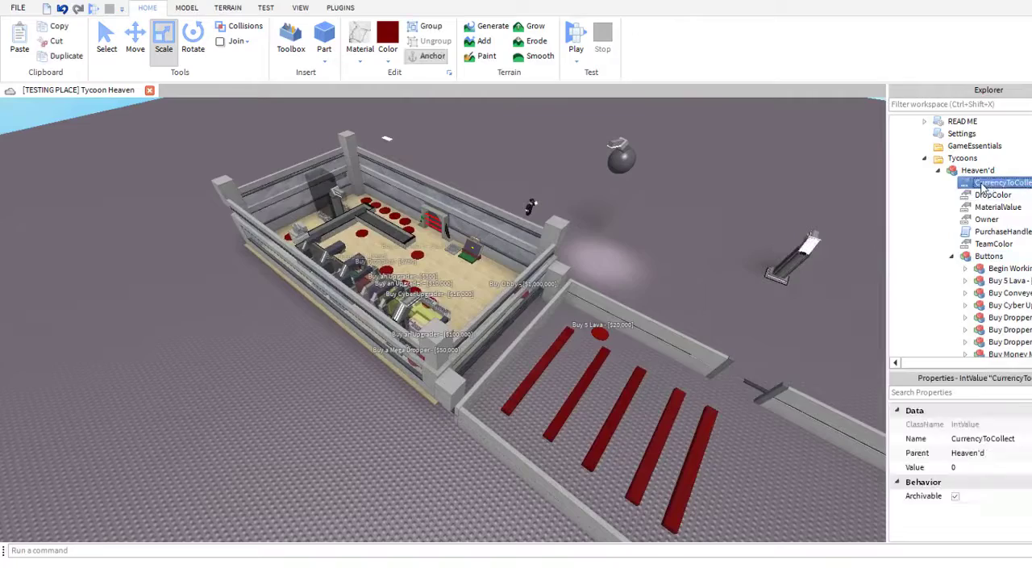
scroll(548, 172, up, 5)
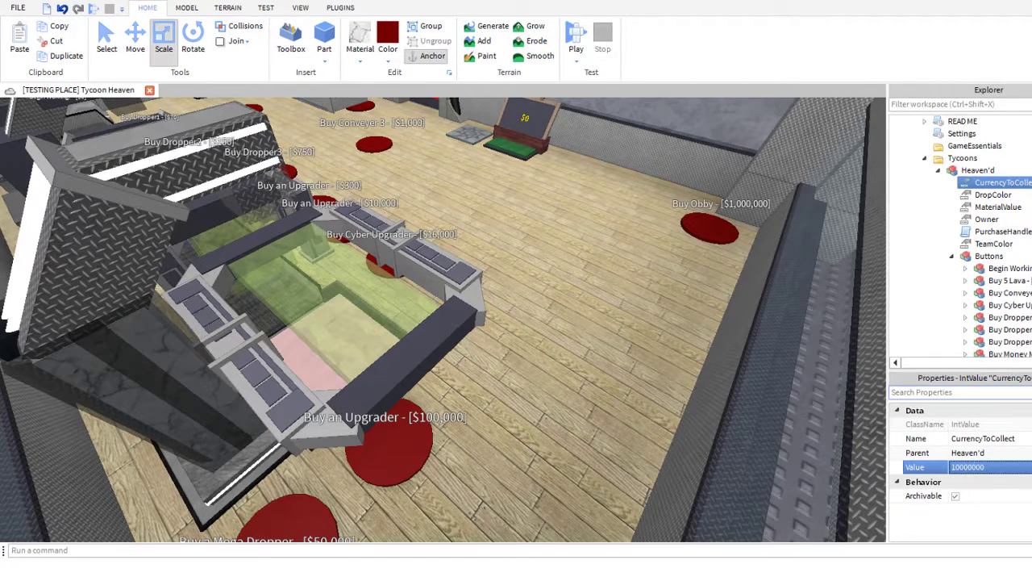
- Inspect the tycoon's DropColor and MaterialValue objects, and review the PurchaseHandler script before closing it
click(1000, 195)
click(1006, 208)
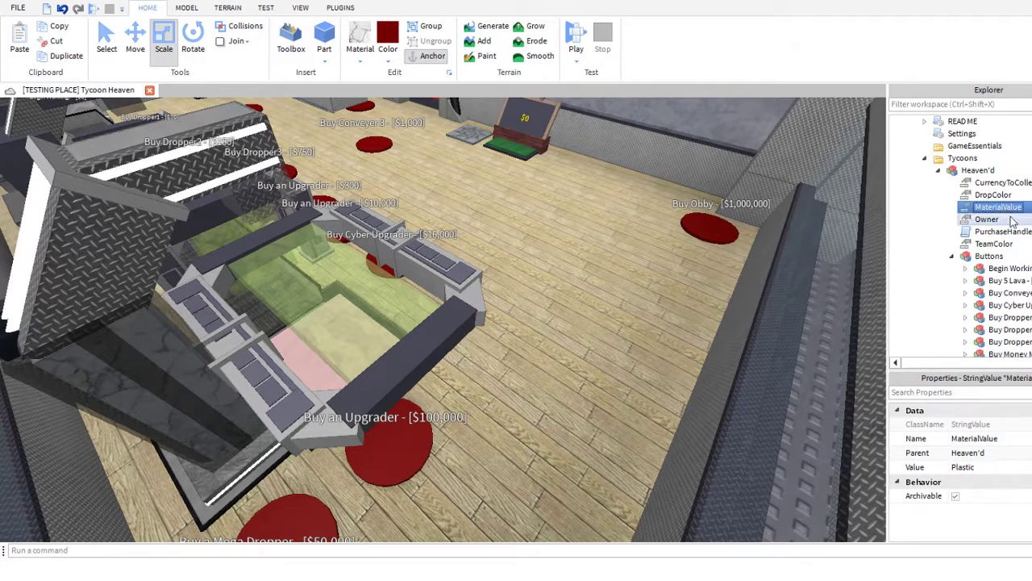
double_click(1008, 232)
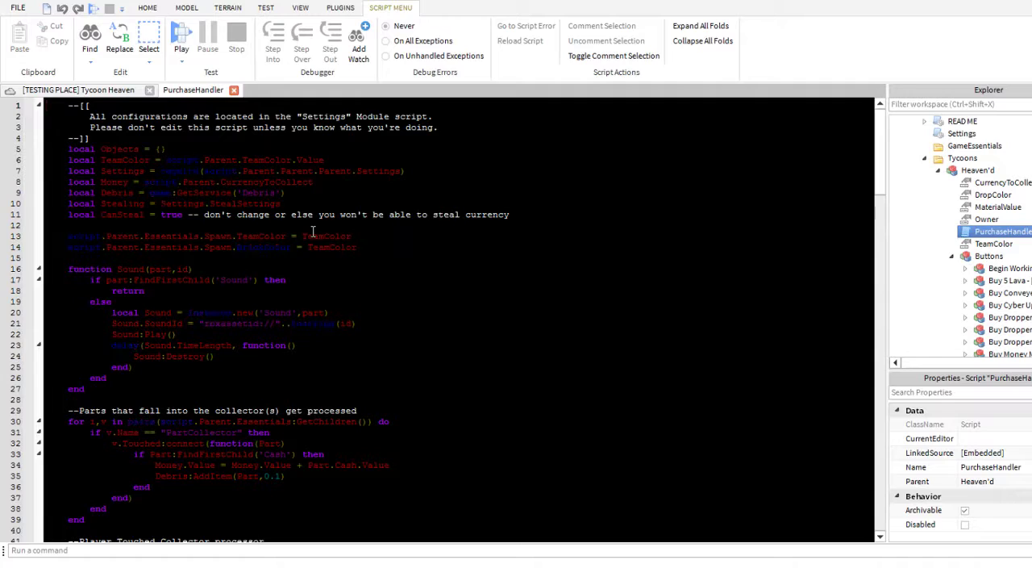
click(233, 90)
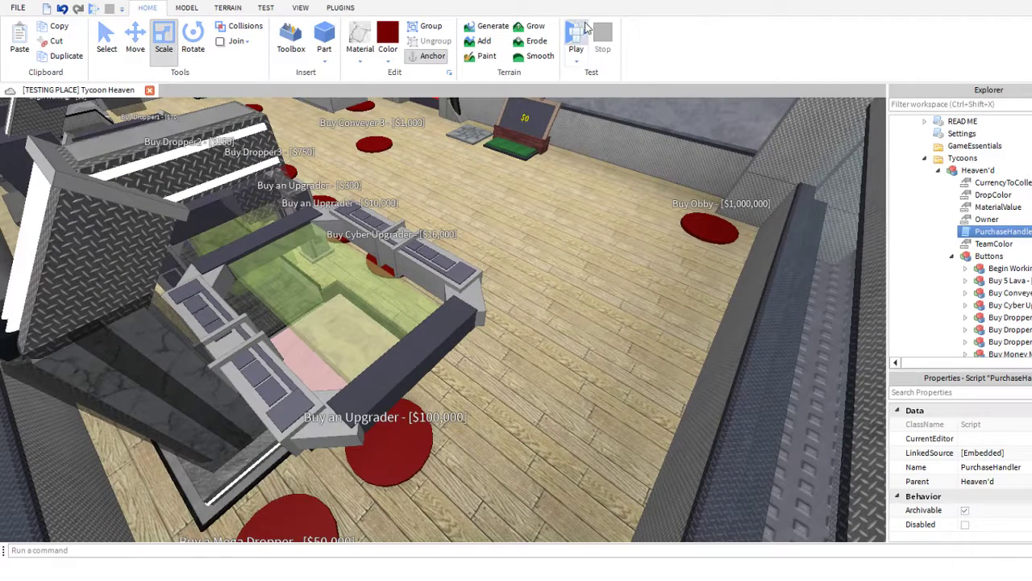
- Start a playtest and walk the character through the entrance to claim the tycoon
click(582, 31)
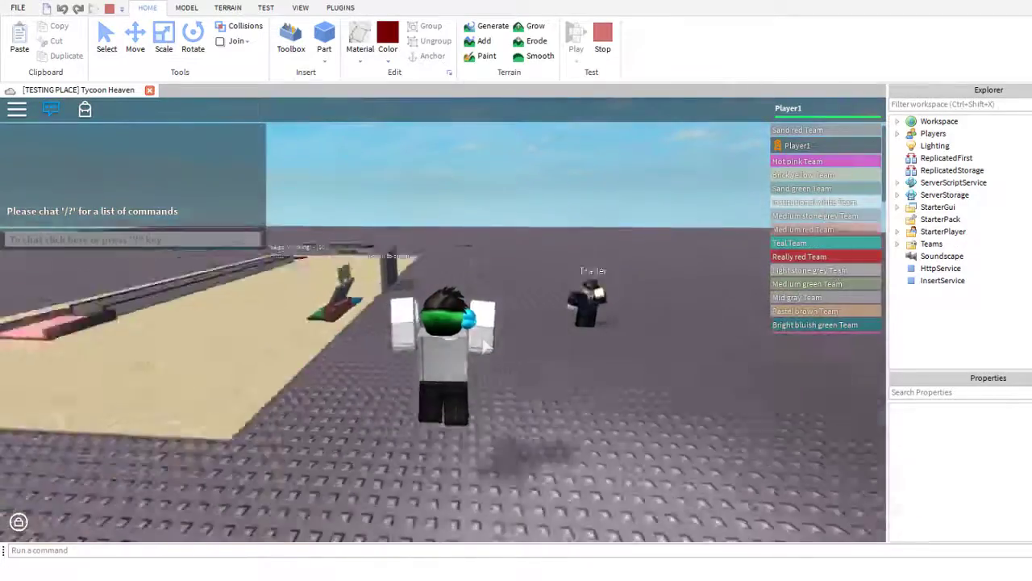
key(w)
right_drag(569, 357, 569, 357)
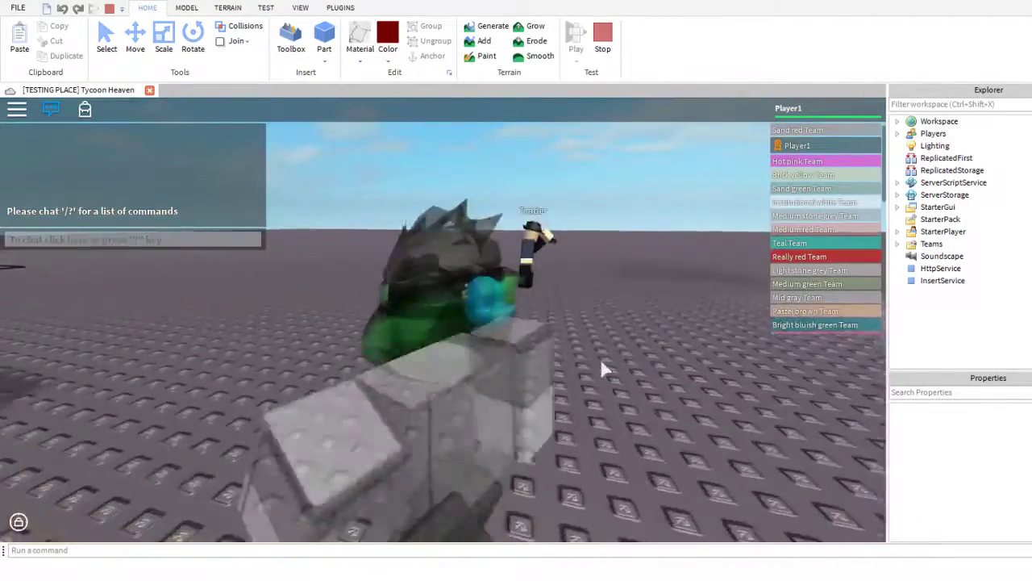
scroll(579, 338, down, 3)
key(s)
key(d)
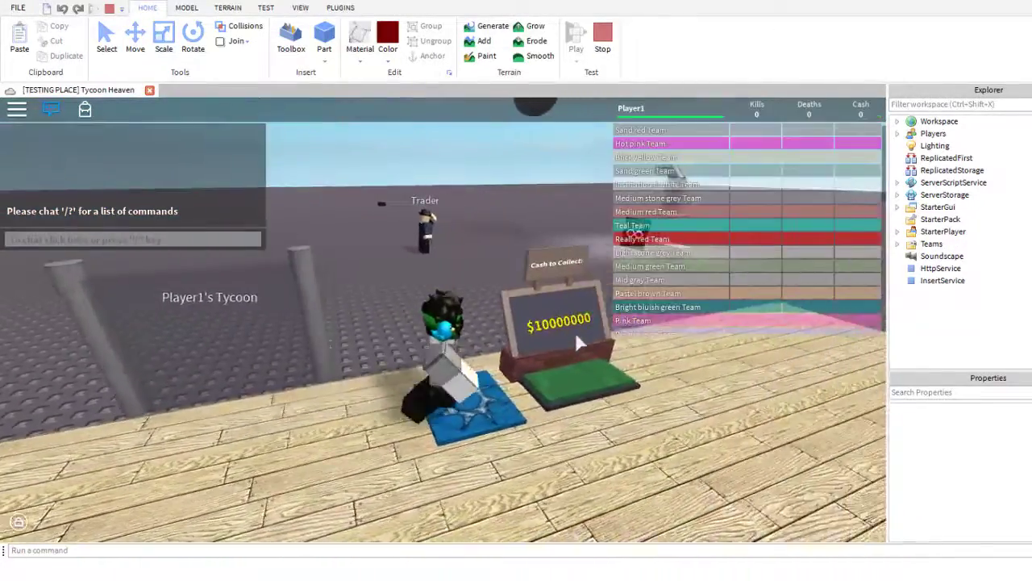
- Collect the starting cash at the Cash to Collect pad and hide the player list
key(d)
right_drag(576, 334, 576, 334)
key(w)
key(Tab)
- Cross the conveyor to the Begin Working pad and buy the first production items in the tycoon
key(space)
key(w)
scroll(576, 334, down, 4)
key(a)
key(space)
key(w)
scroll(576, 334, up, 4)
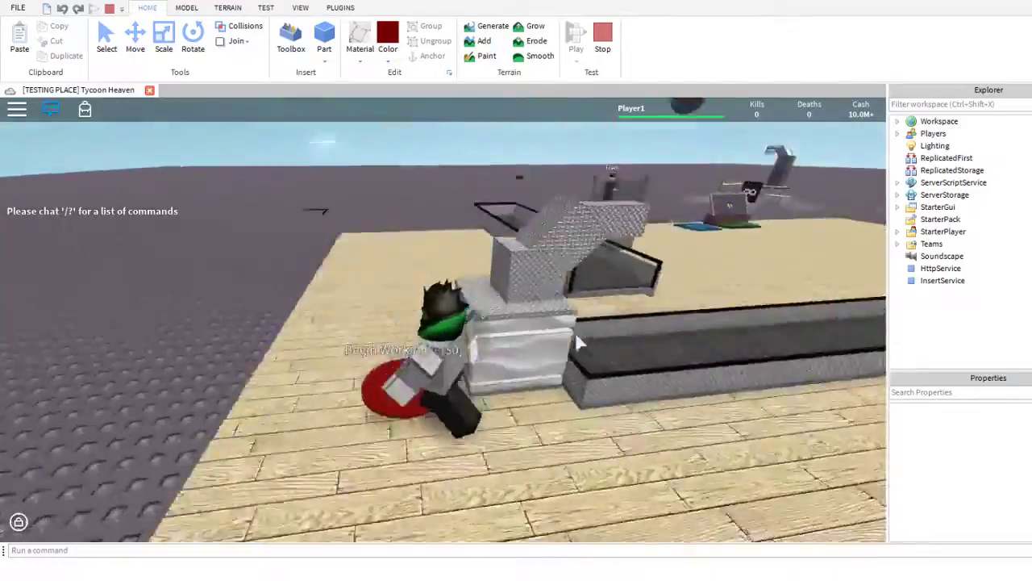
key(w)
key(space)
key(w)
- Buy the upgraders along the conveyor, including the Cyber Upgrader and the $100,000 upgrader, plus the Mega Dropper
key(w)
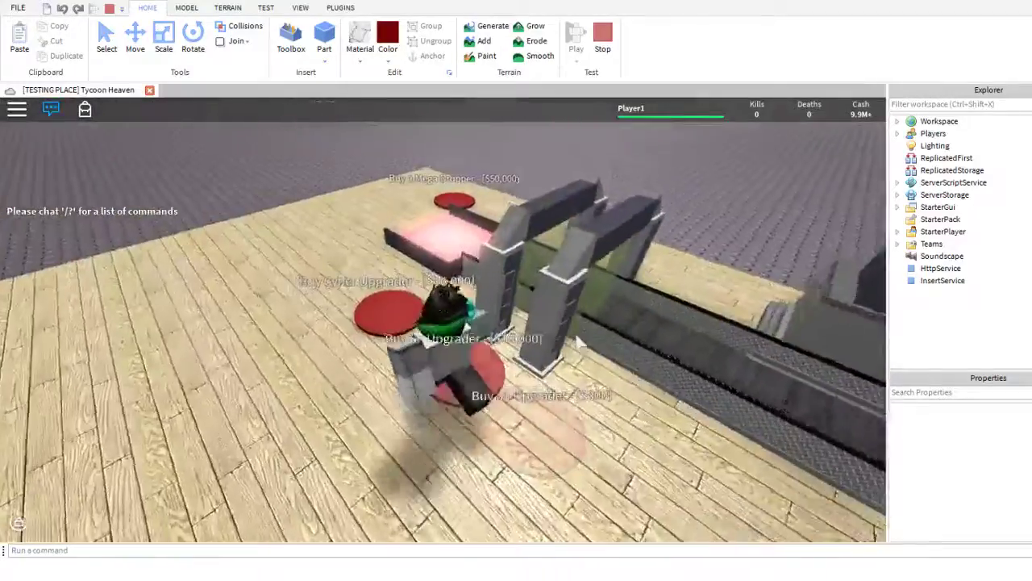
key(w)
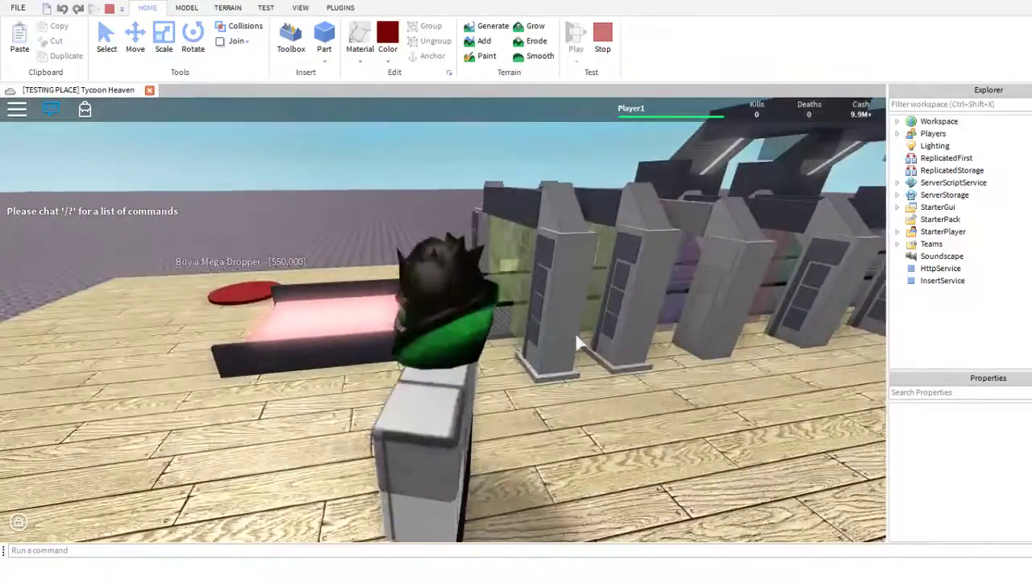
key(w)
scroll(576, 342, up, 5)
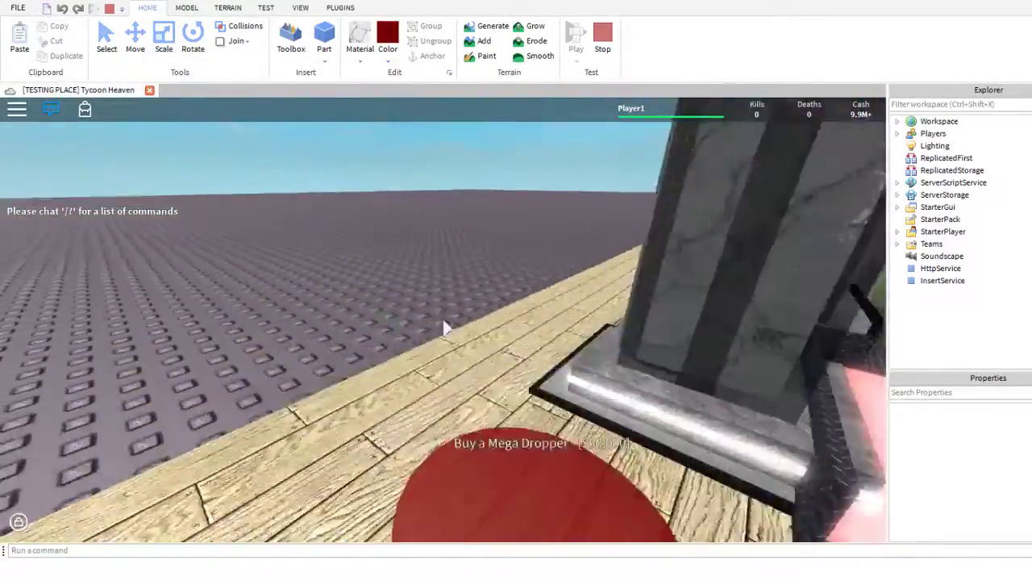
key(w)
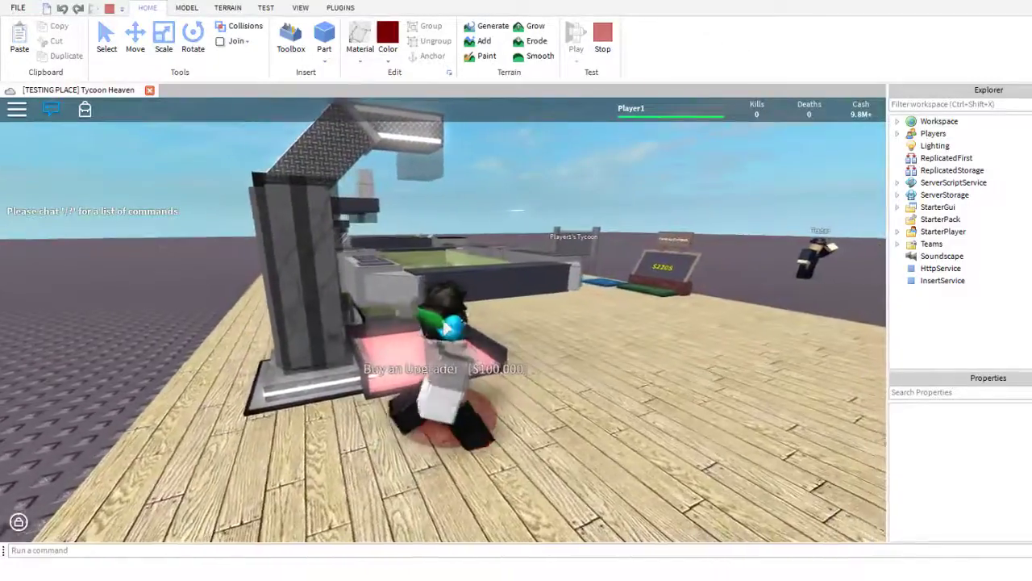
- Buy the $1,000,000 Obby and walk the character across the base to the Buy Walls pad
key(w)
right_drag(448, 328, 448, 328)
scroll(448, 328, down, 3)
key(d)
scroll(448, 328, down, 3)
key(d)
key(d)
key(w)
scroll(448, 328, up, 2)
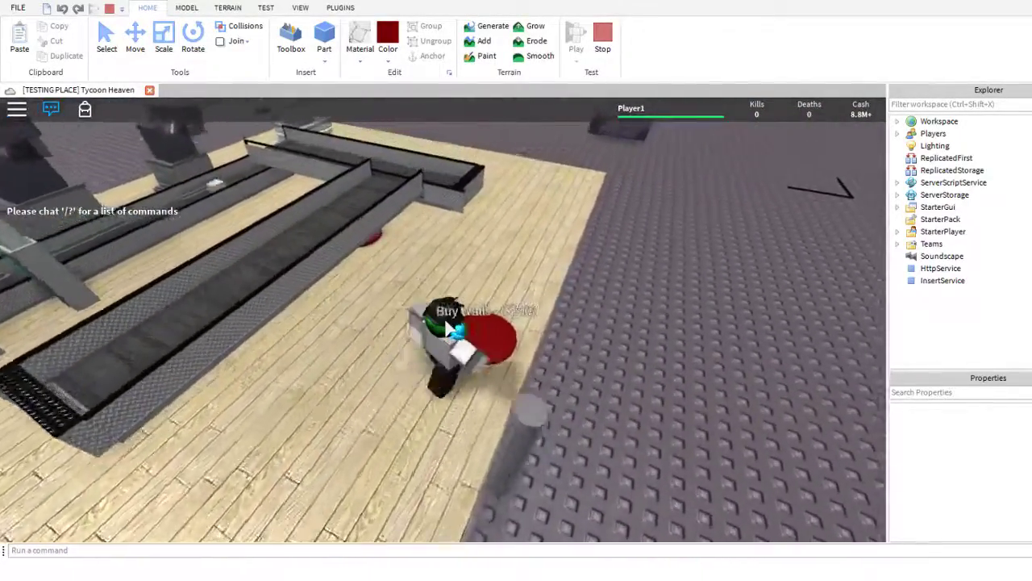
- Buy the tycoon walls and their successive upgrades, including the $350, $700, $3,000 and $10,000 ones
key(w)
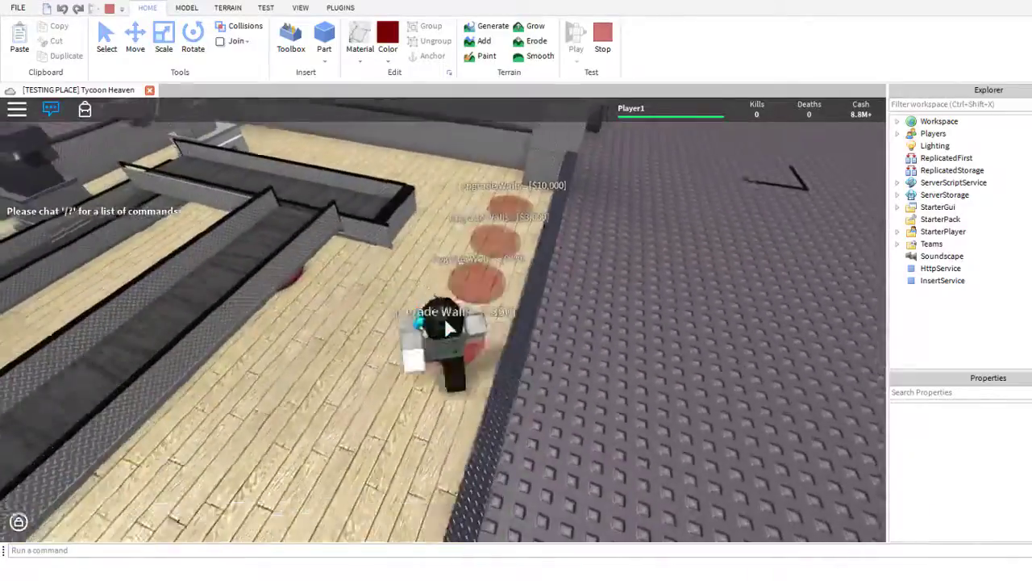
key(w)
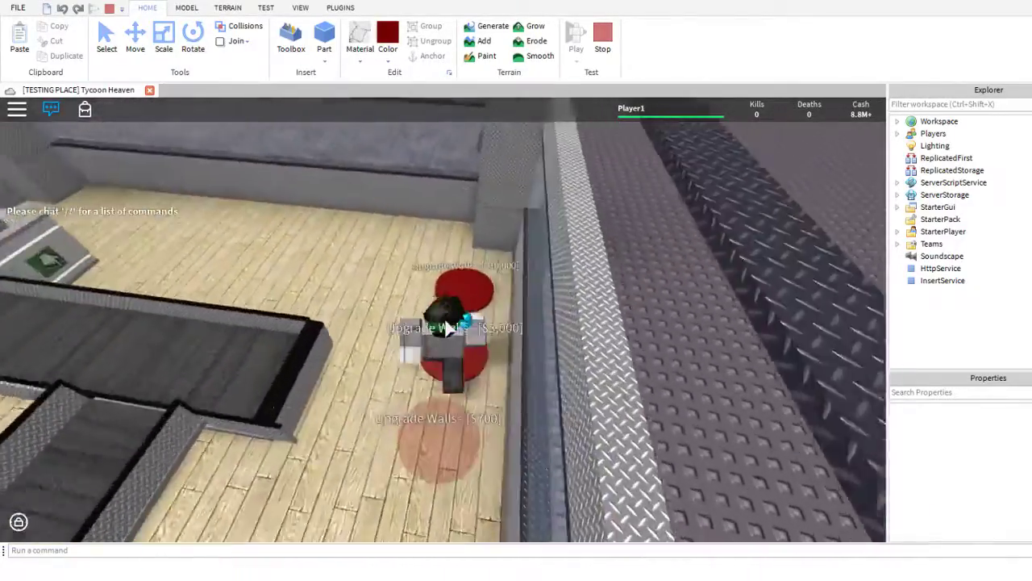
key(w)
key(space)
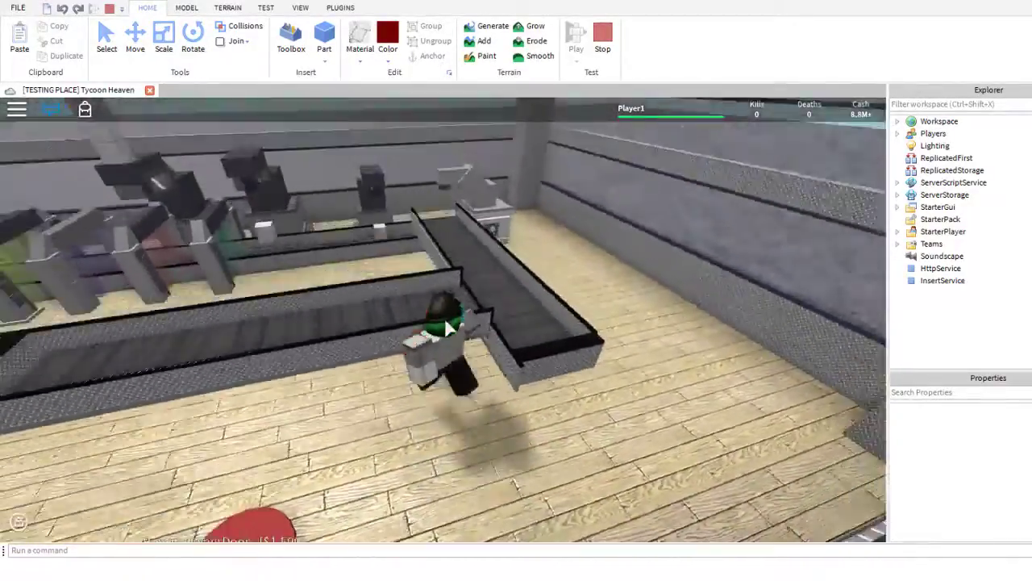
- Cross the conveyors and buy the $1,500 OwnerDoor for the tycoon entrance
key(w)
key(space)
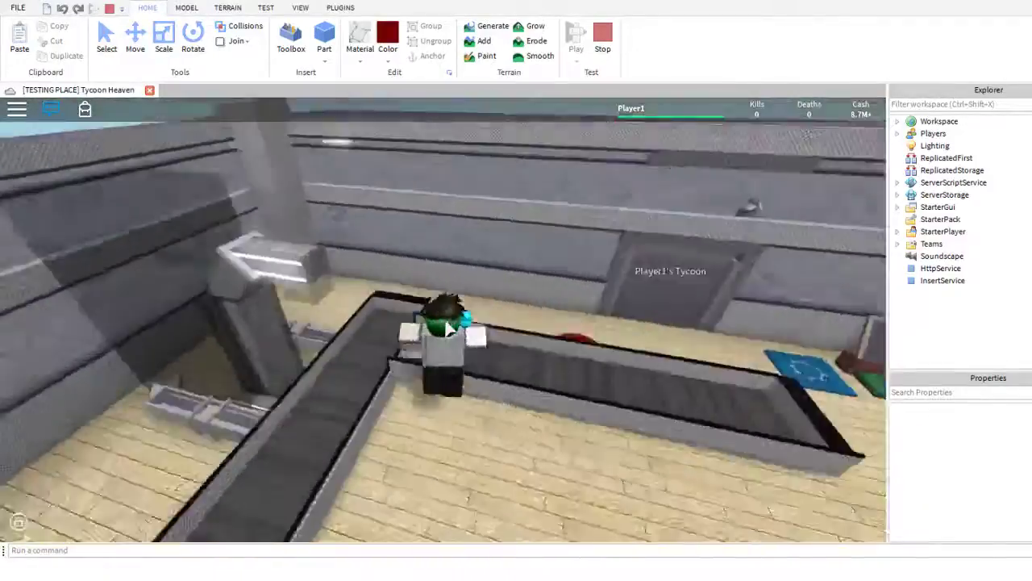
key(w)
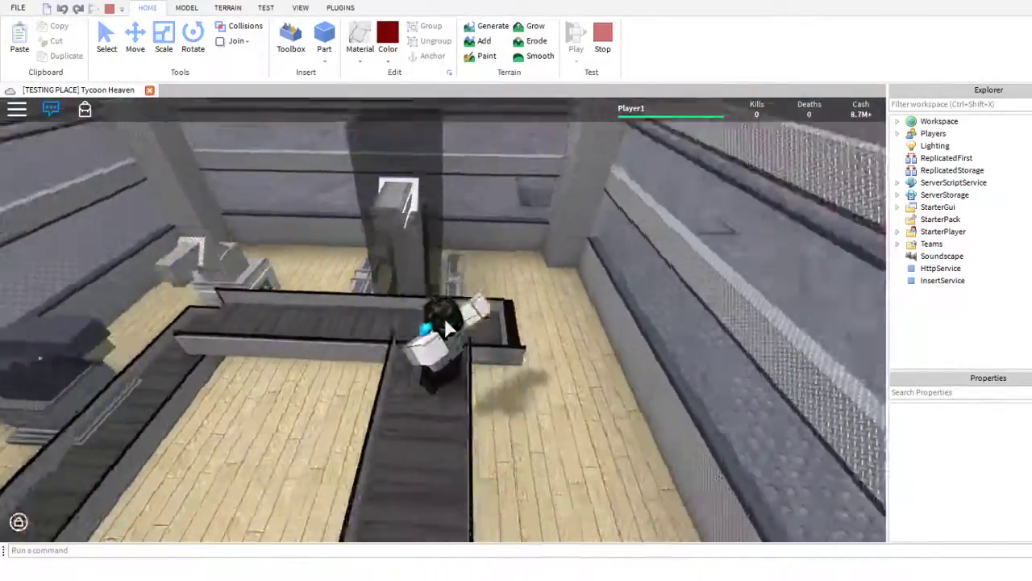
key(w)
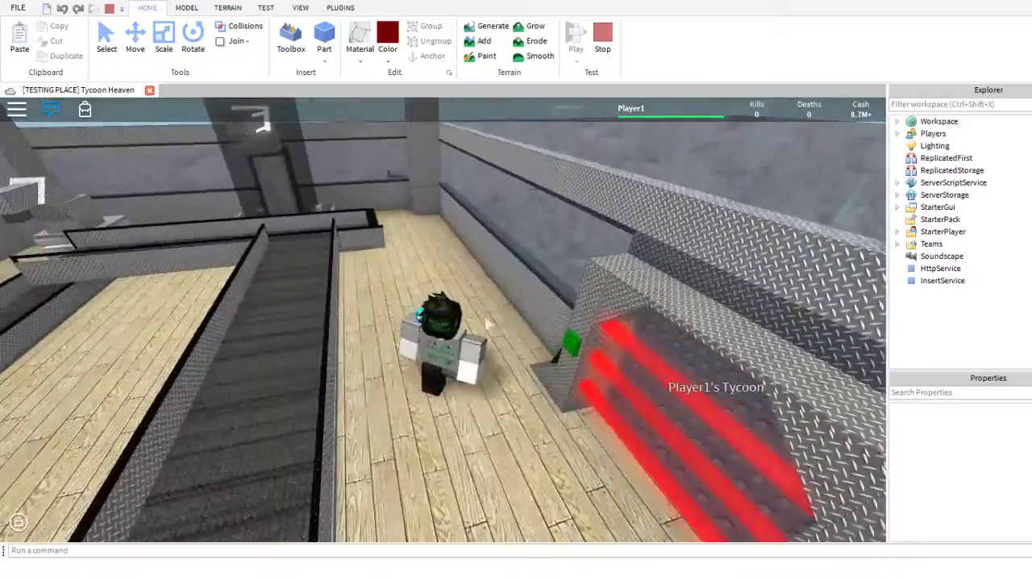
- Walk from the owner door to the Cash to Collect pad and collect the accumulated cash
key(s)
right_drag(640, 368, 640, 368)
key(w)
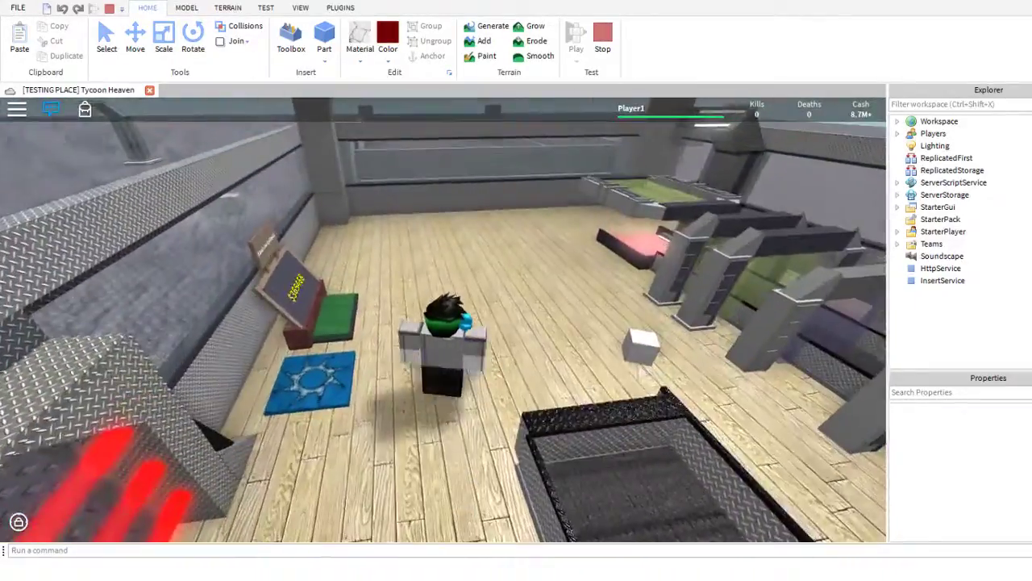
key(w)
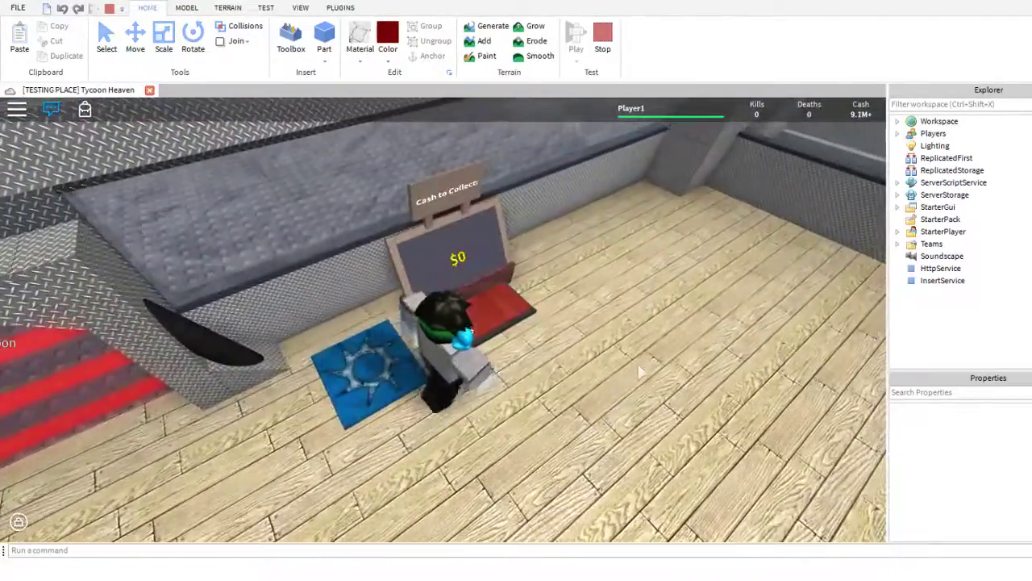
- Move the character around the owner door and return to the collector pad for another cash pickup
key(w)
right_drag(641, 371, 640, 372)
key(w)
key(s)
key(d)
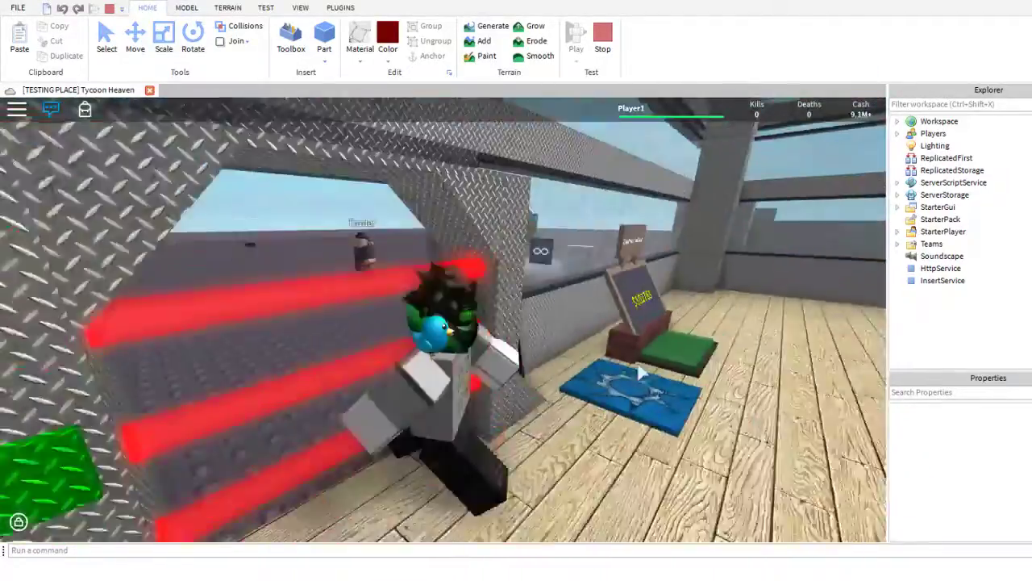
key(w)
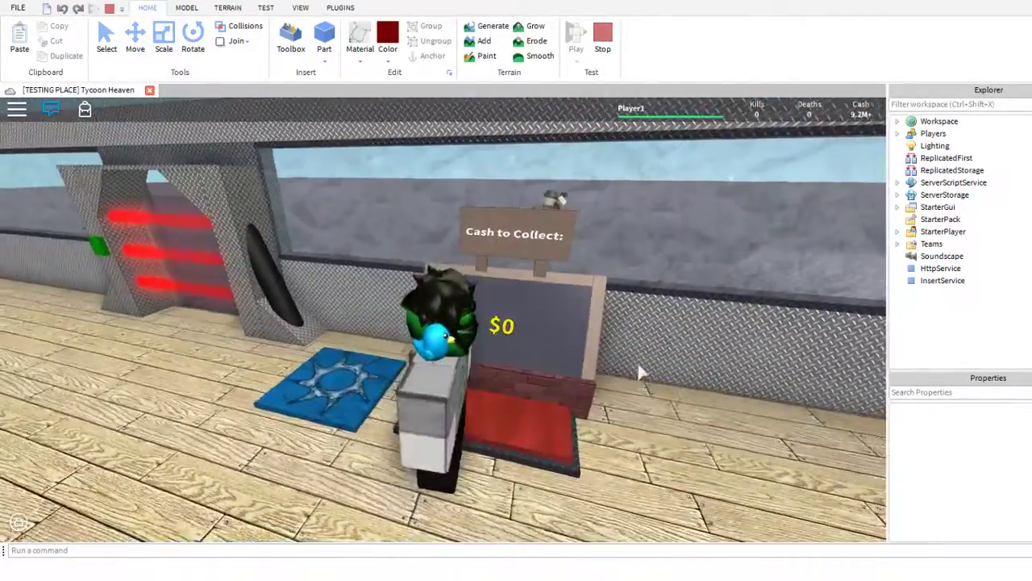
key(a)
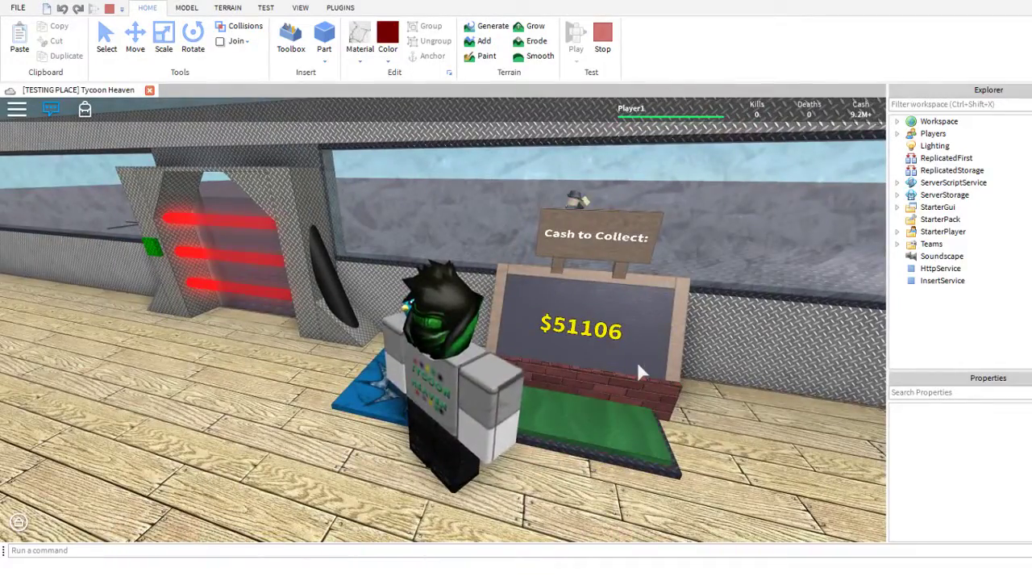
- Leave the tycoon building and walk along its outer wall to the purchased obby area
key(d)
key(a)
key(w)
right_drag(641, 371, 637, 363)
scroll(637, 363, down, 8)
key(w)
scroll(638, 363, up, 5)
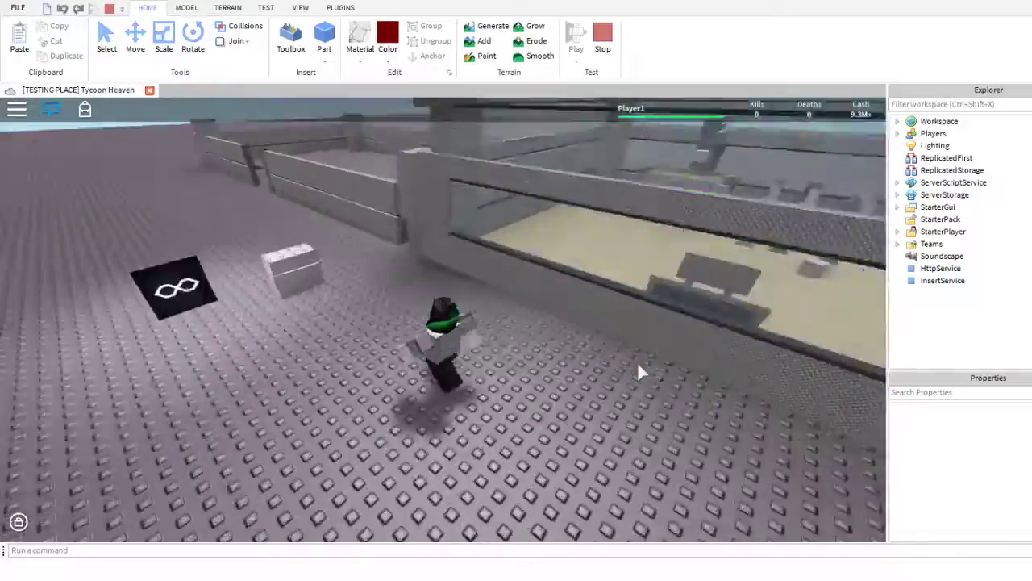
key(w)
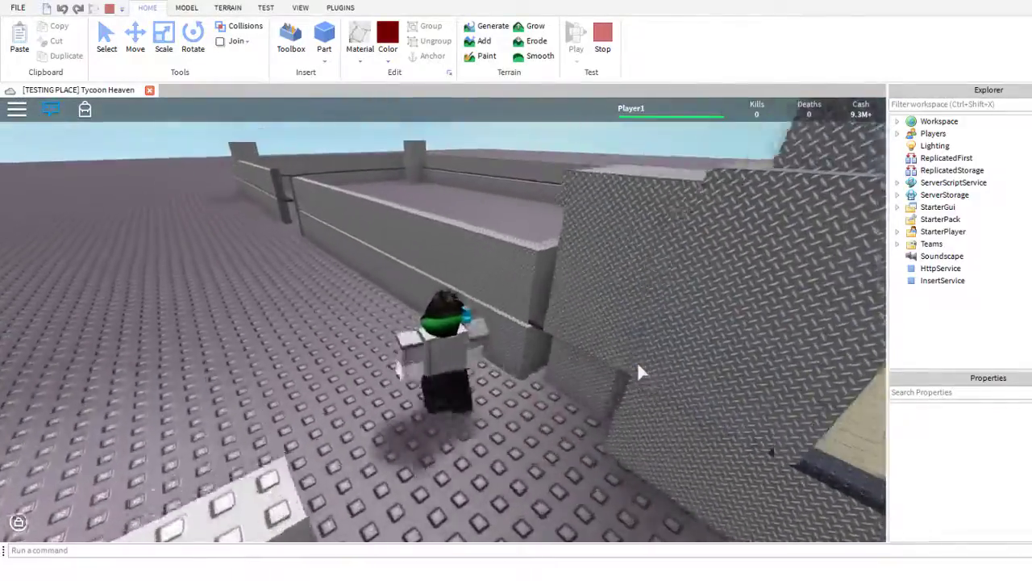
- Test the obby's lava by jumping in and running the character into it, and stop the playtest
key(space)
right_drag(637, 362, 637, 364)
key(s)
key(w)
key(space)
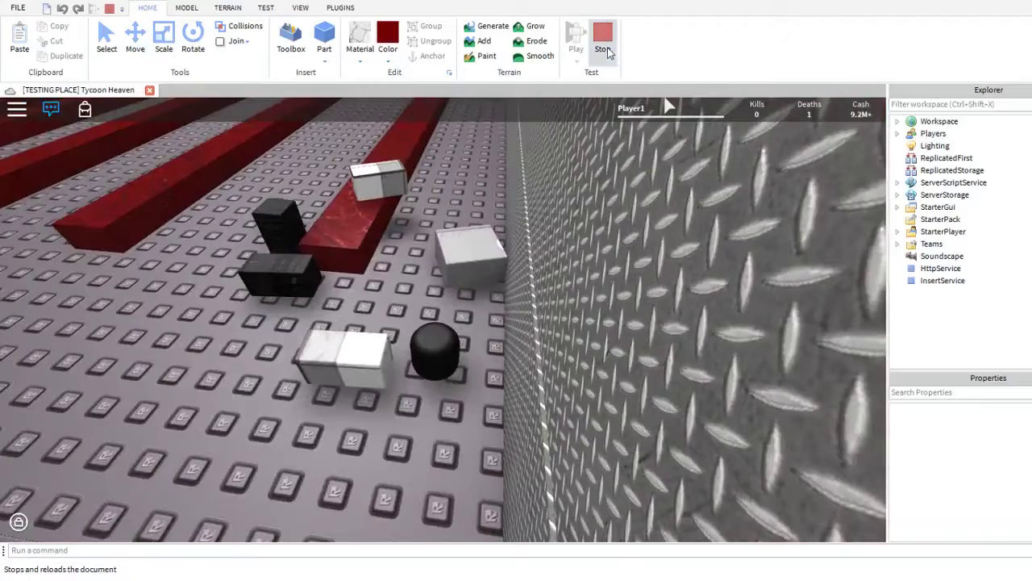
click(602, 37)
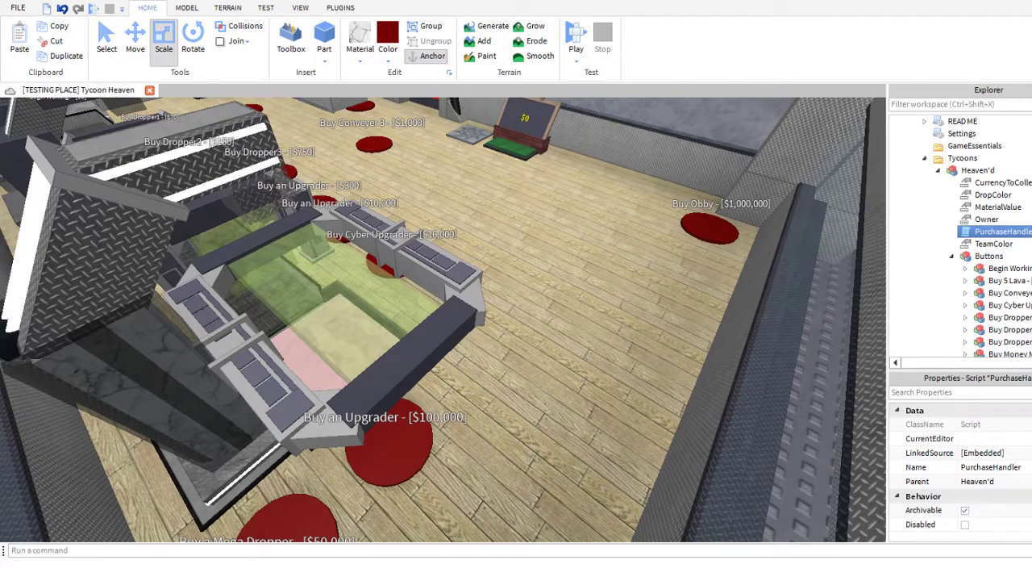
- Start a playtest and walk the character past the cash collector toward the tycoon's Touch to claim door
right_drag(533, 525, 504, 272)
key(s)
key(w)
key(w)
key(s)
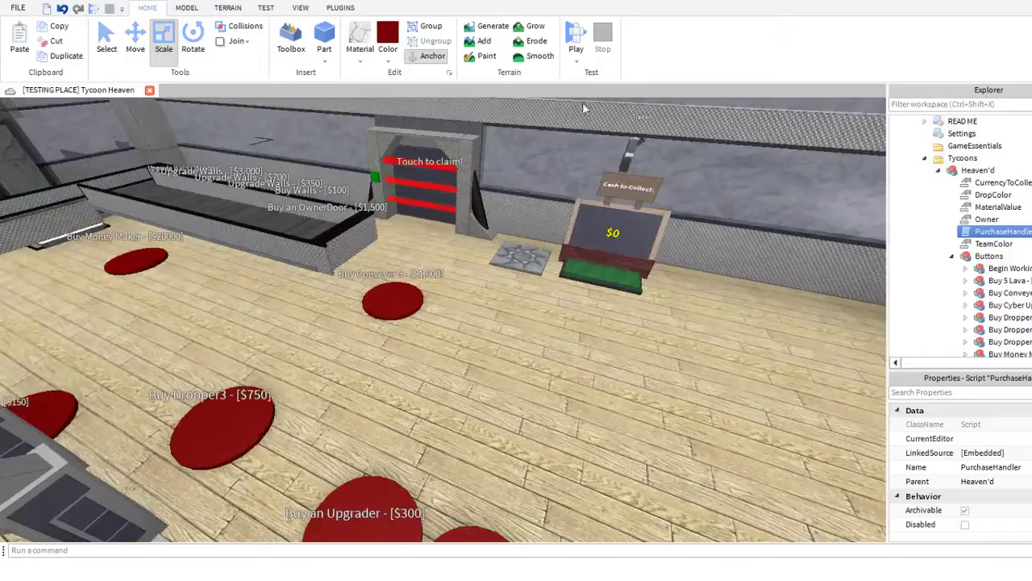
click(577, 32)
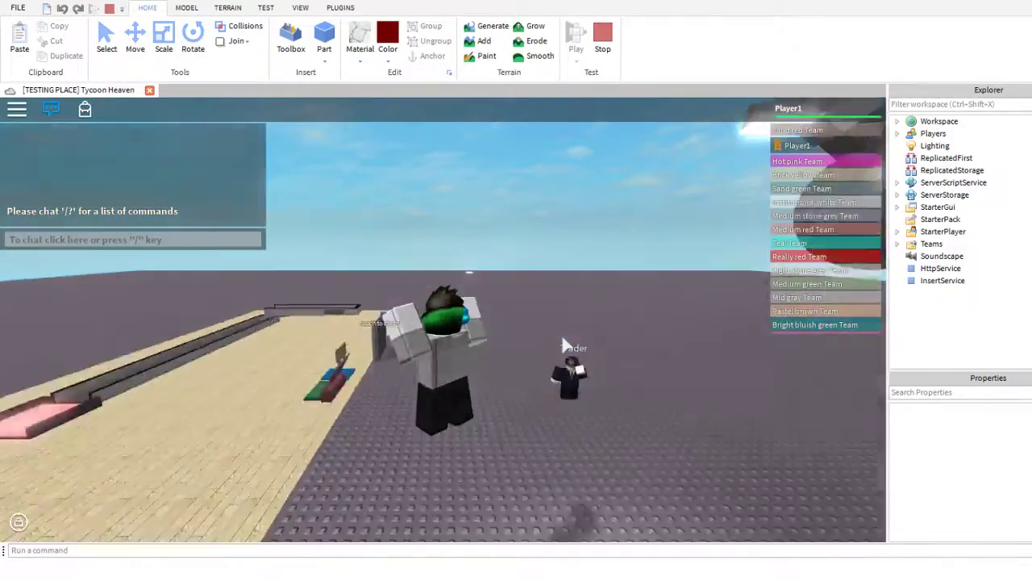
key(w)
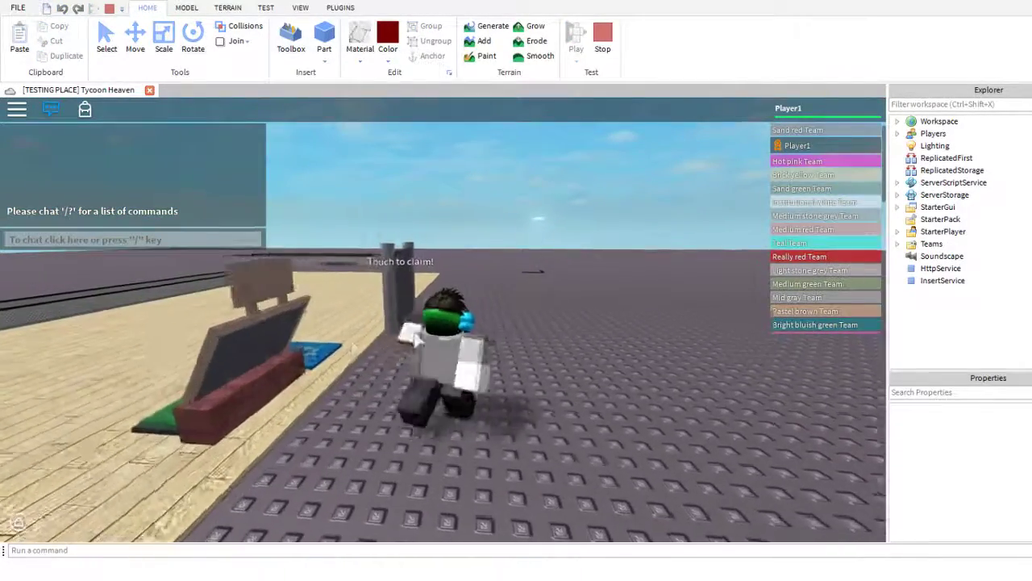
key(w)
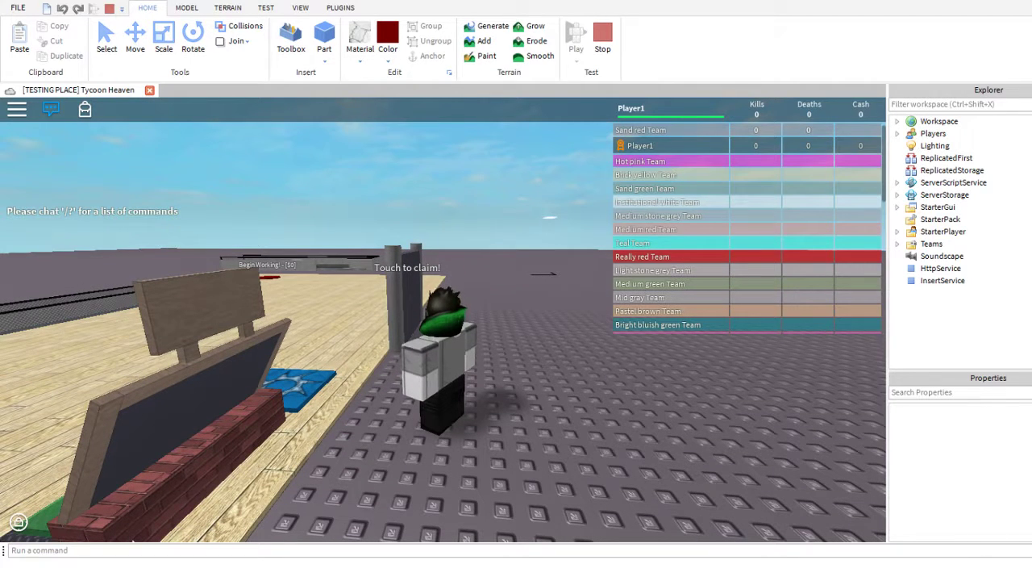
- Check the volume in the in-game settings and resume the game
key(Escape)
click(336, 166)
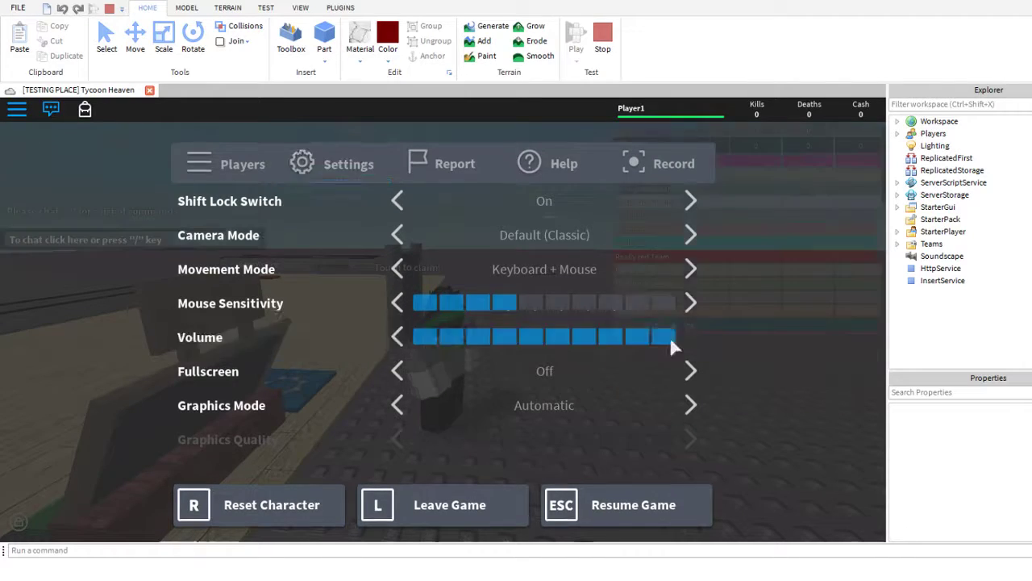
key(Escape)
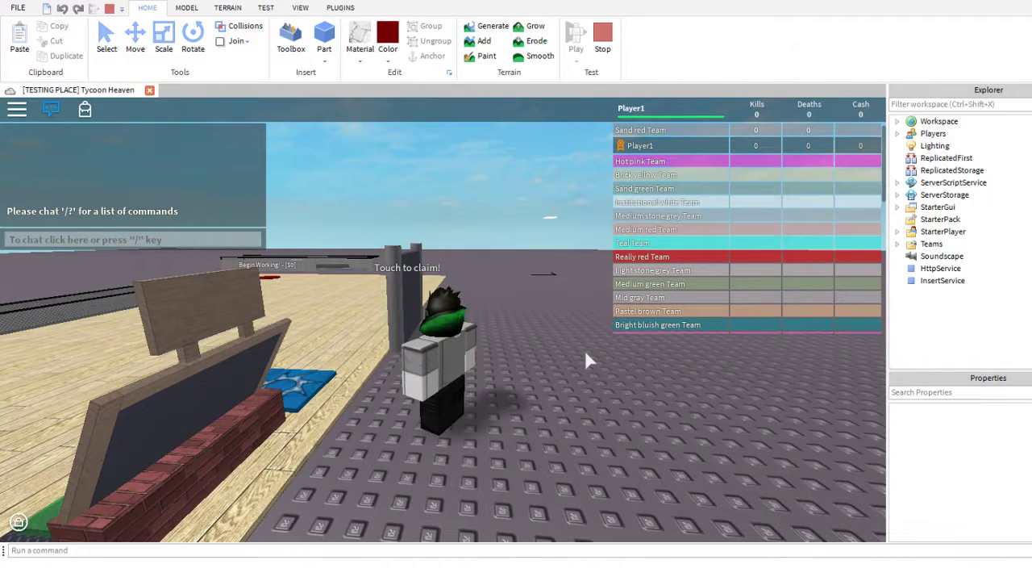
- Claim the tycoon at its door and run over the Begin Working pad to get the manual dropper
key(w)
right_drag(478, 413, 443, 396)
scroll(478, 413, up, 2)
key(w)
key(w)
key(w)
key(w)
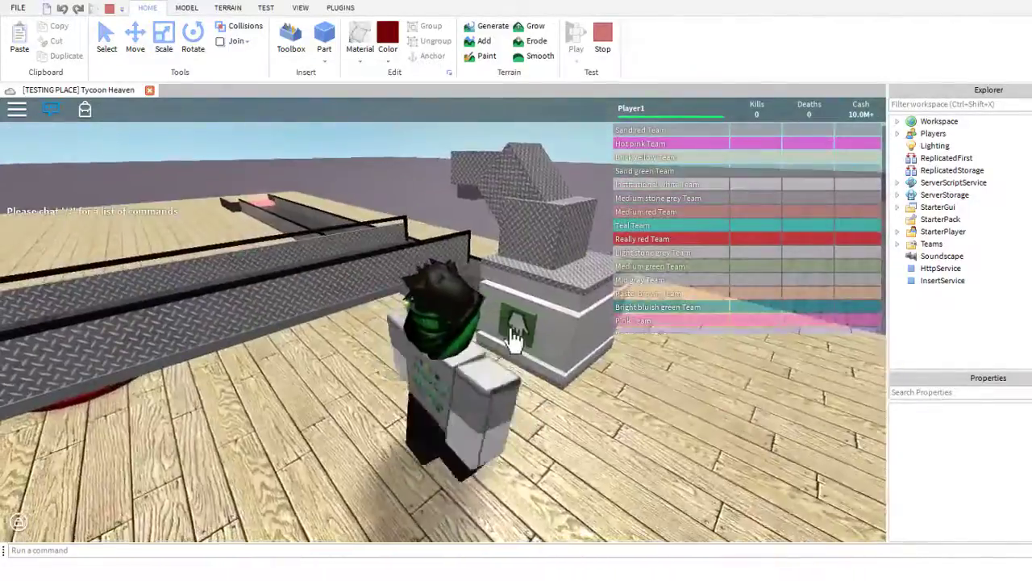
- Move and jump the character around the manual dropper beside the conveyor to try it out
key(space)
right_drag(471, 335, 471, 335)
key(w)
right_drag(497, 293, 497, 293)
key(space)
right_drag(421, 356, 420, 356)
key(w)
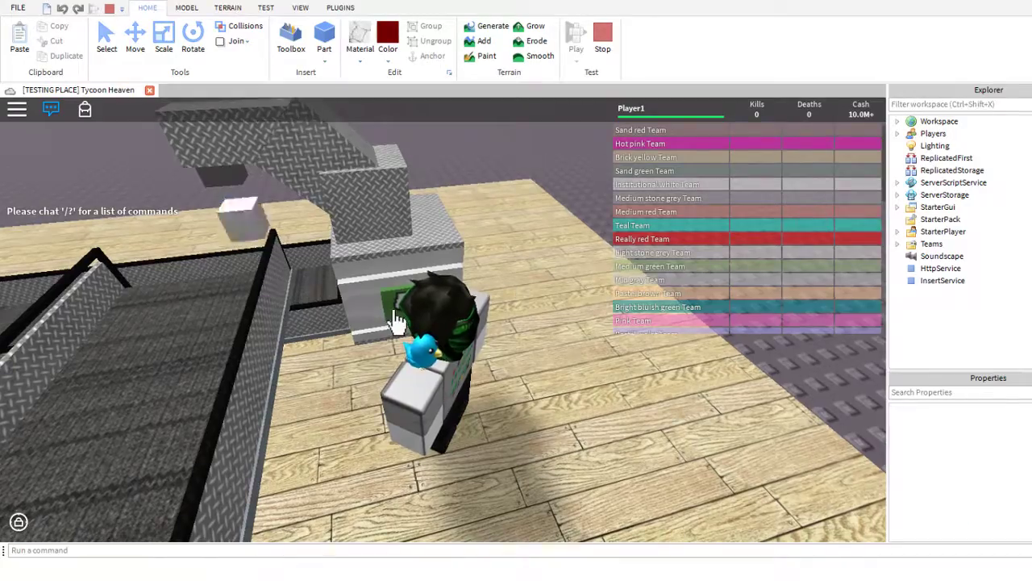
- Buy the first three droppers and the $300 and $10,000 upgraders, and stop the playtest
key(w)
key(space)
right_drag(394, 313, 394, 316)
key(w)
key(w)
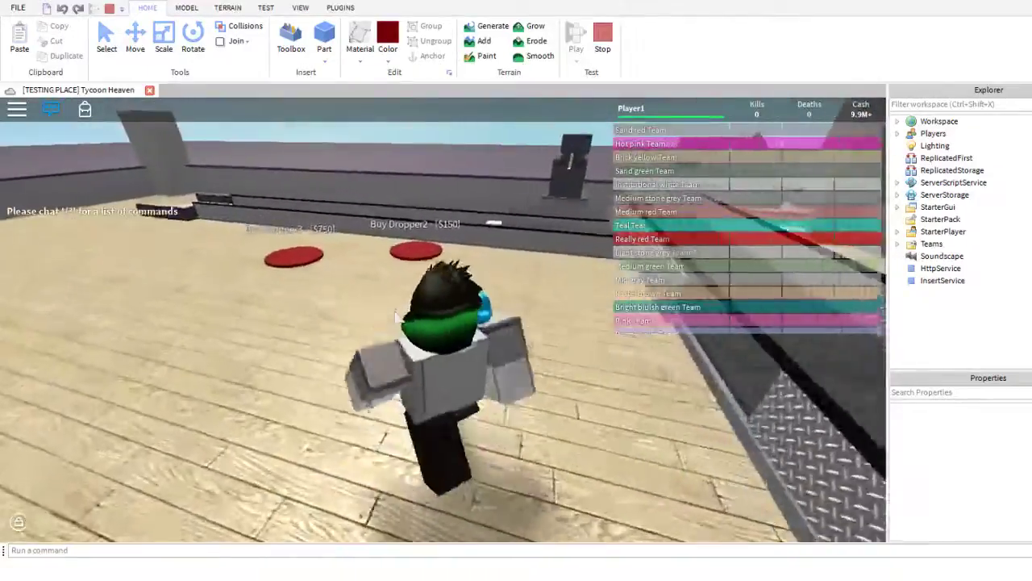
key(w)
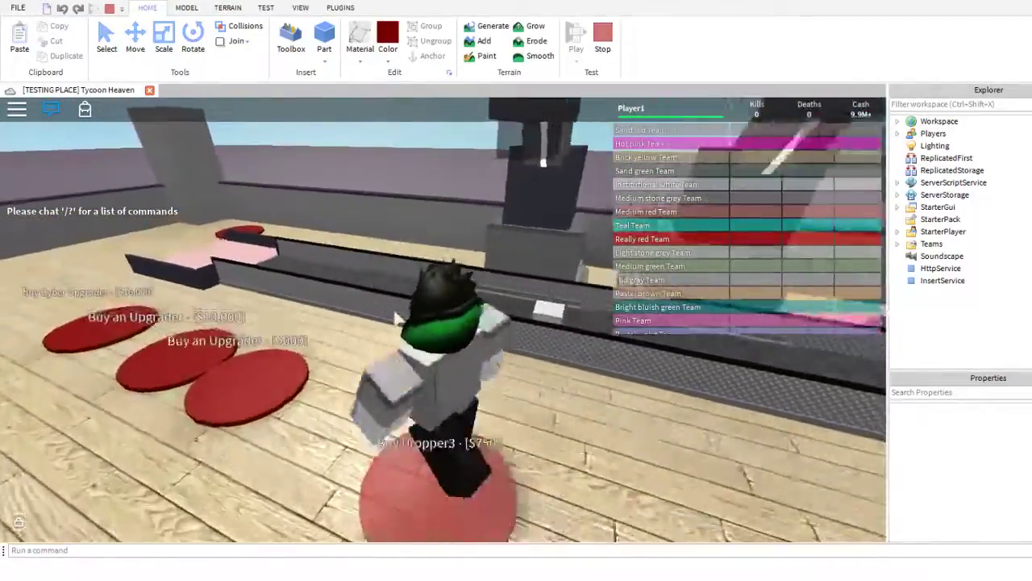
key(a)
right_drag(398, 320, 398, 319)
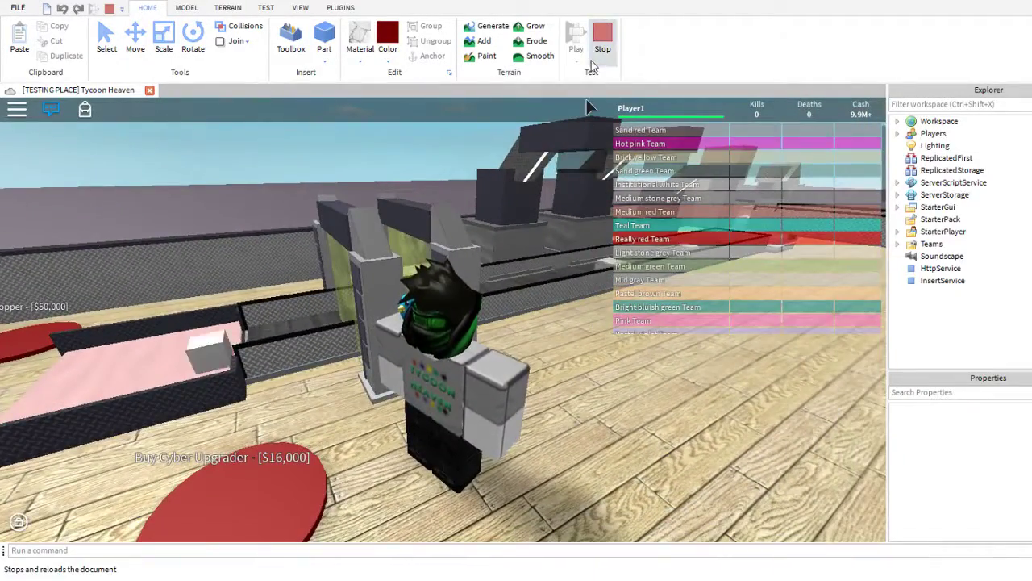
click(593, 63)
- Start a fresh playtest and run the character through the Touch to claim door to own the tycoon
click(576, 41)
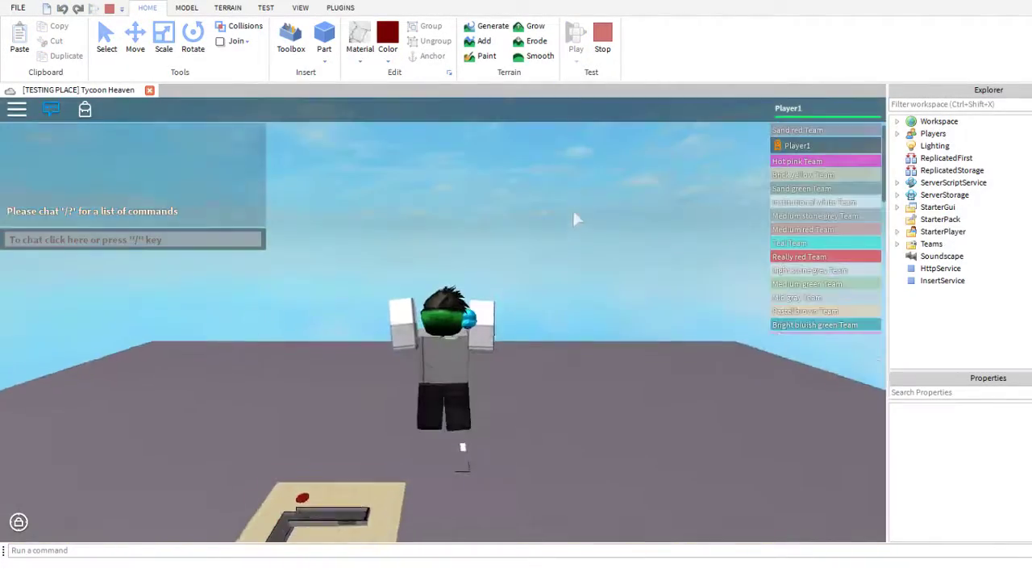
key(w)
right_drag(529, 264, 530, 264)
scroll(530, 264, up, 2)
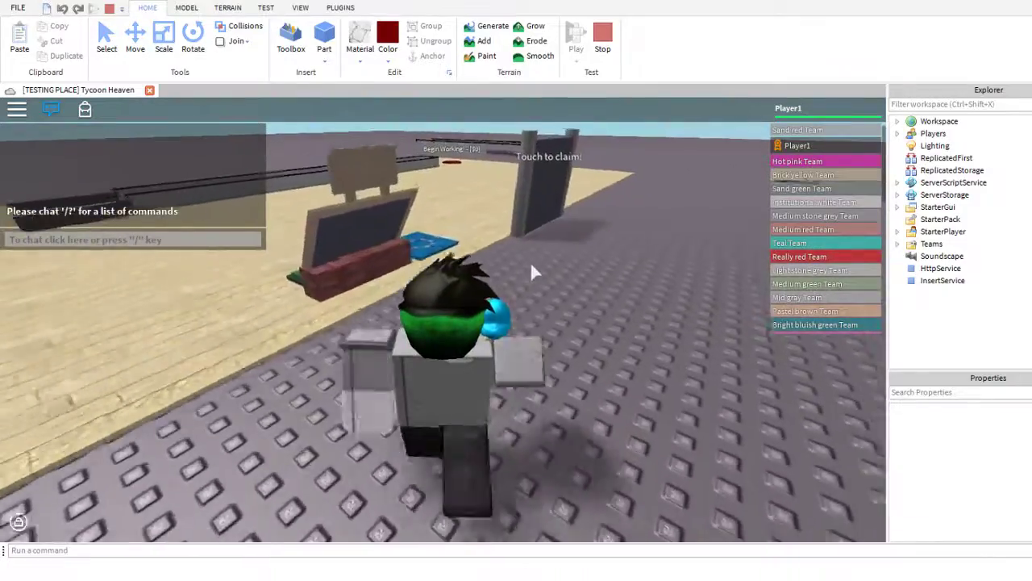
key(w)
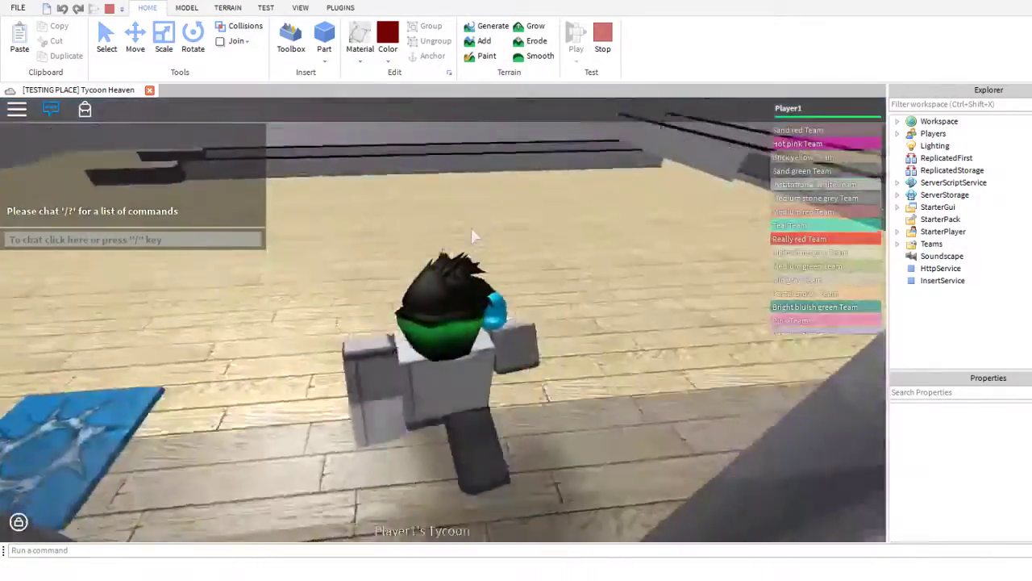
- Cross the tycoon floor and run over the Begin Working pad to get the manual dropper
key(w)
right_drag(473, 237, 472, 236)
key(w)
key(space)
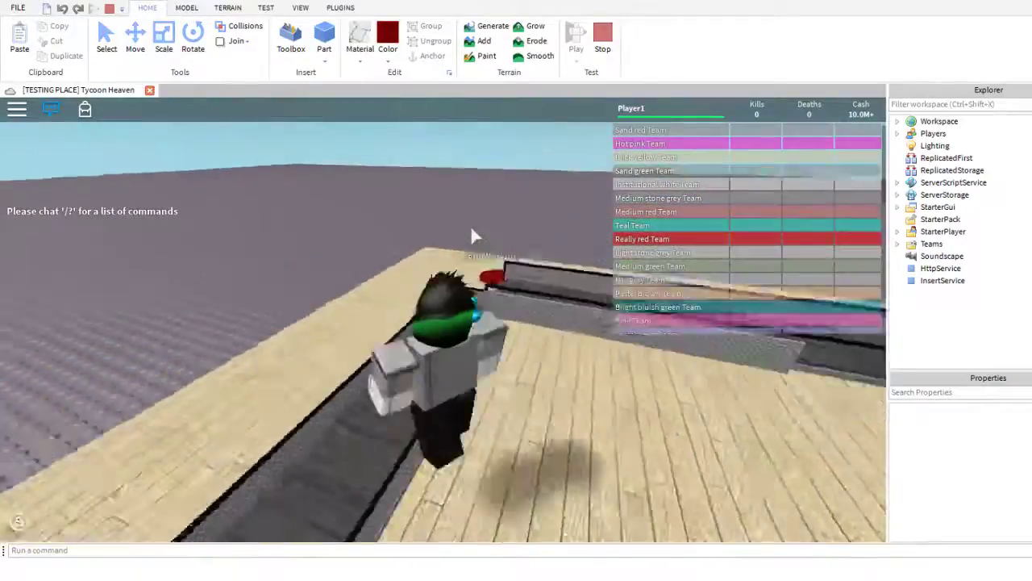
key(w)
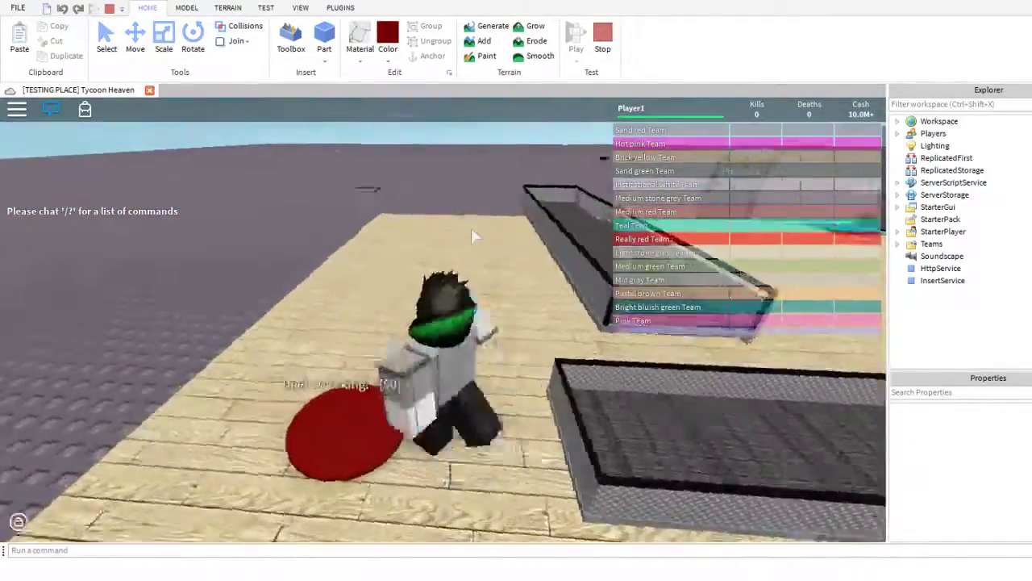
key(w)
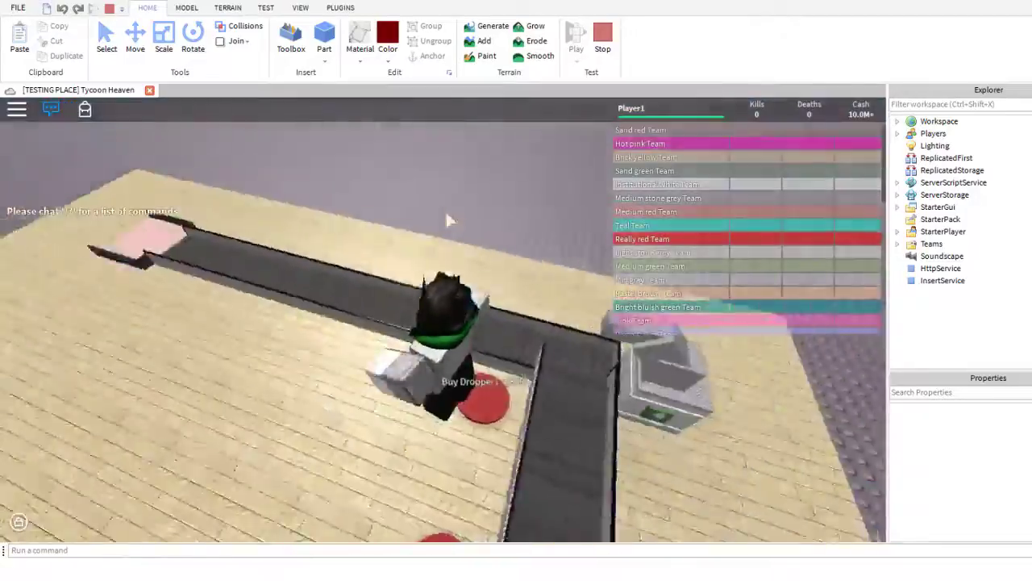
- Buy the first dropper, the $150 Dropper2 and the $750 Dropper3 along the conveyor
key(w)
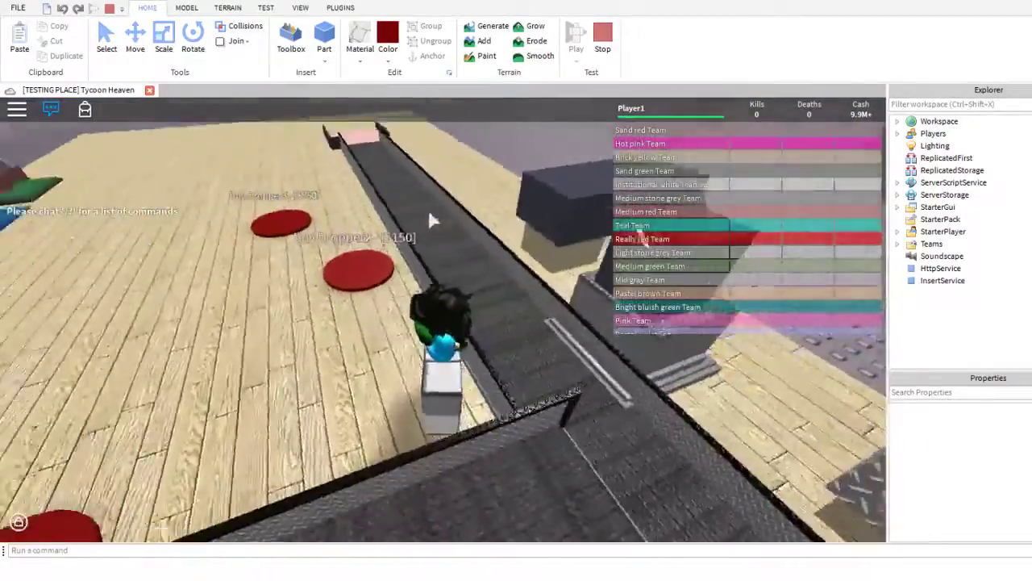
key(w)
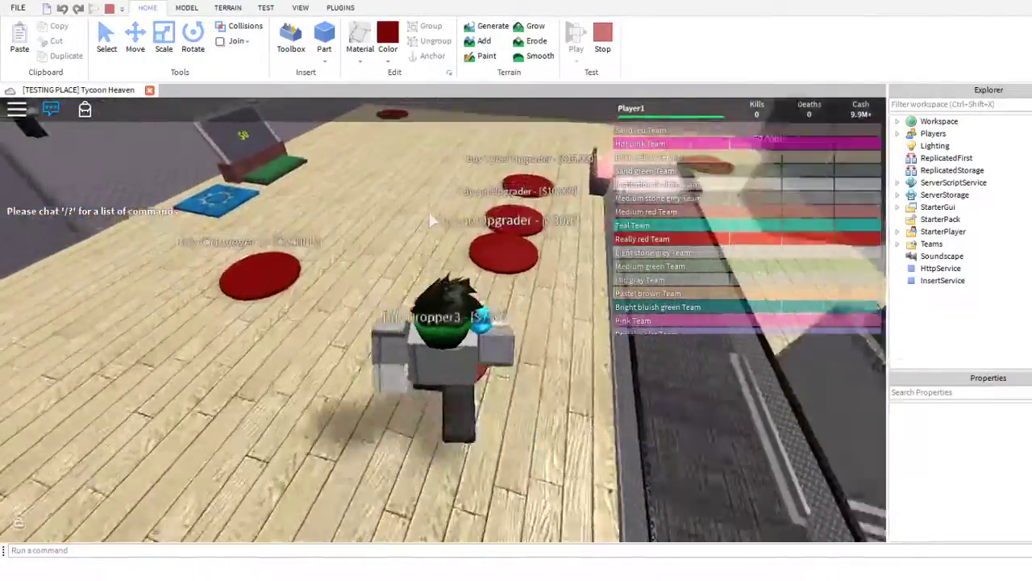
key(w)
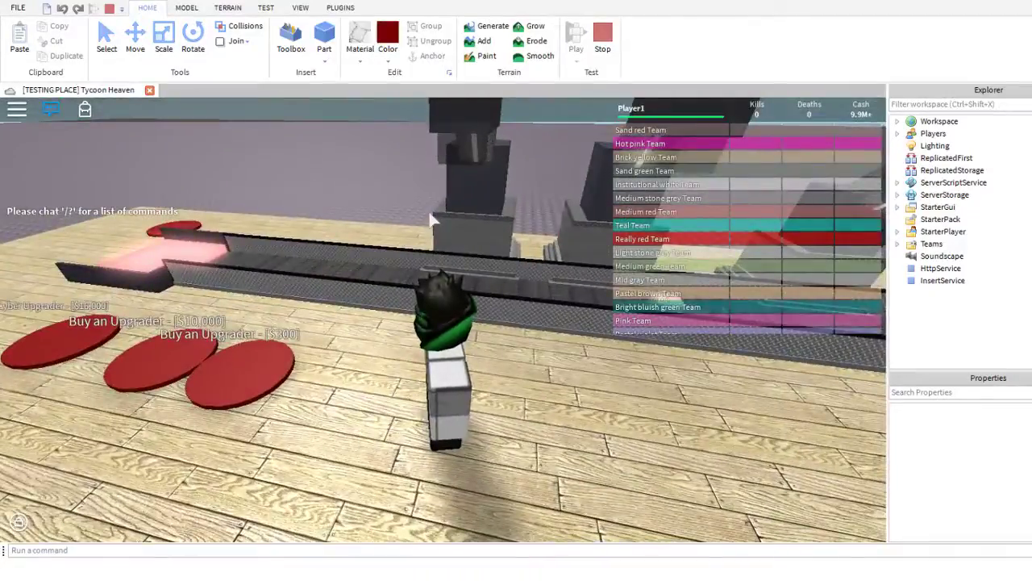
- Buy the $300 and $10,000 upgraders and the $16,000 Cyber Upgrader, and walk to the cash collector
key(w)
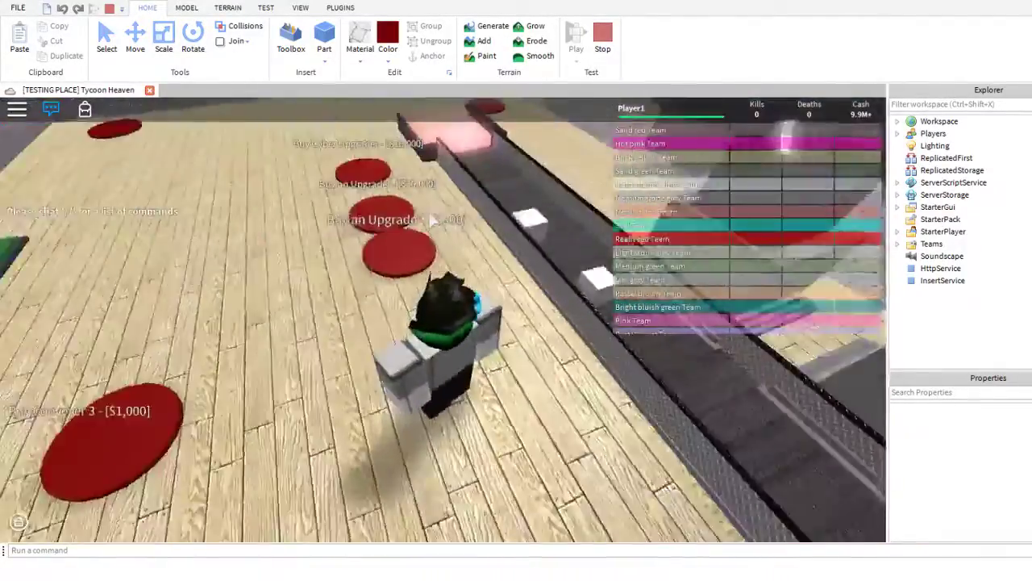
key(w)
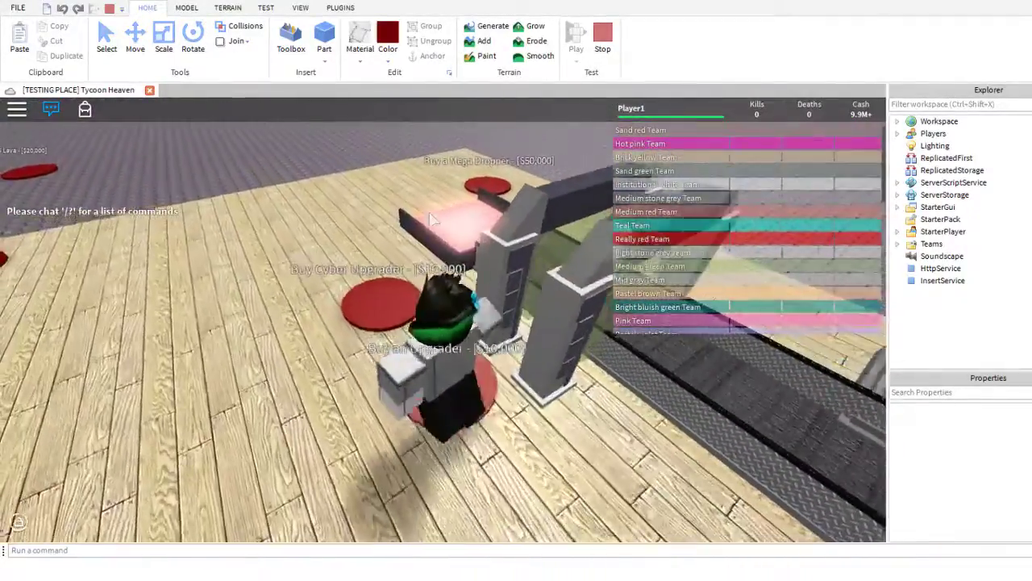
key(w)
right_drag(429, 211, 430, 213)
key(w)
key(w)
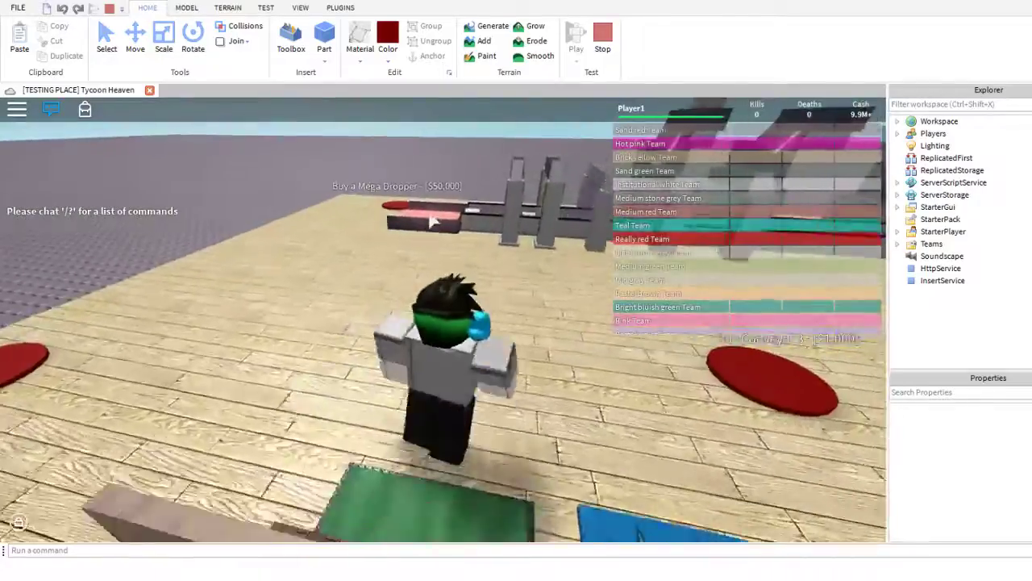
- Buy the $50,000 Mega Dropper and the $100,000 upgrader at the end of the conveyor
key(w)
key(w)
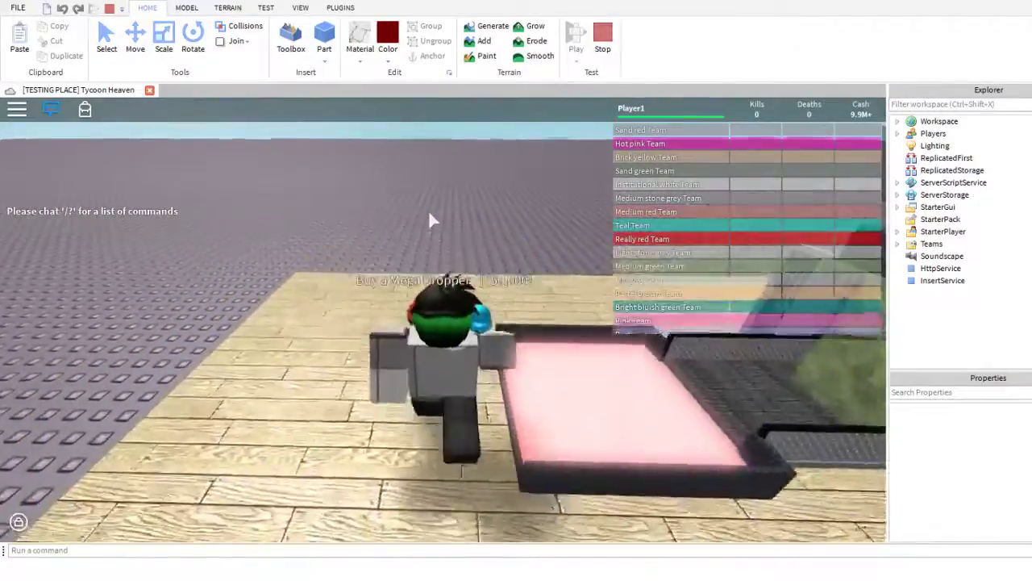
key(w)
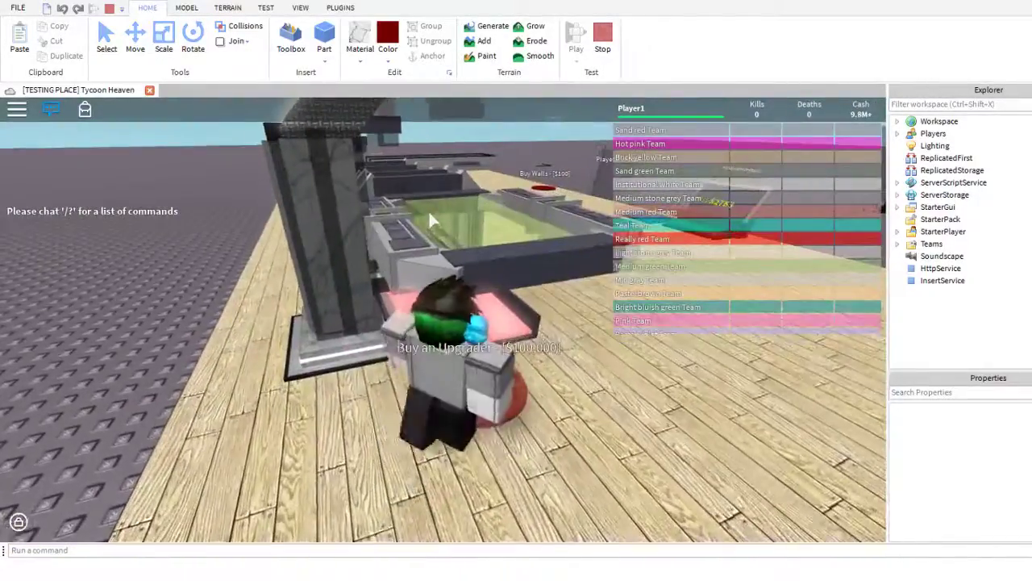
key(d)
right_drag(430, 219, 429, 219)
- Buy the $1,000 Conveyer 3, the $100 walls and the owner door near the tycoon entrance
key(w)
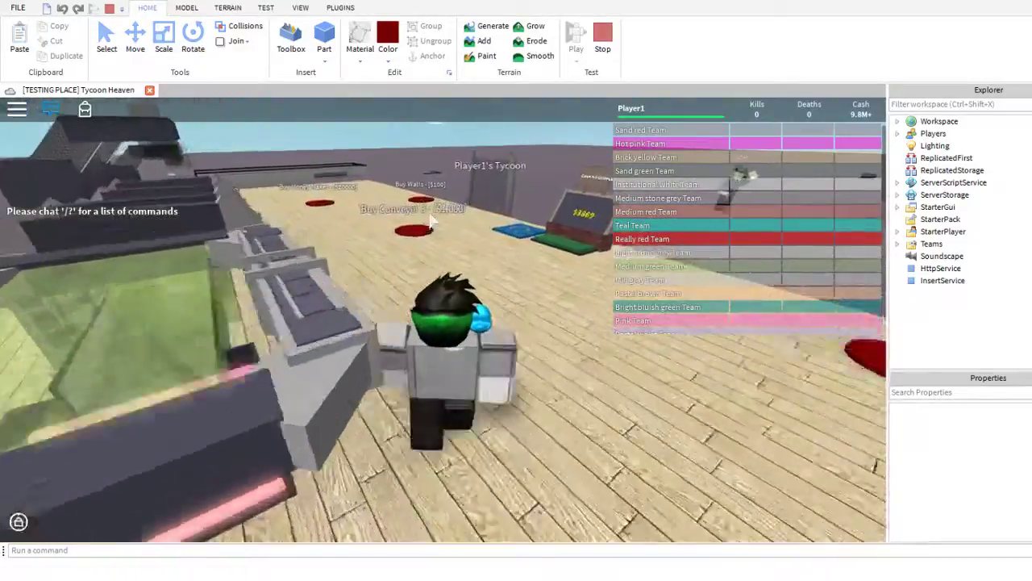
key(w)
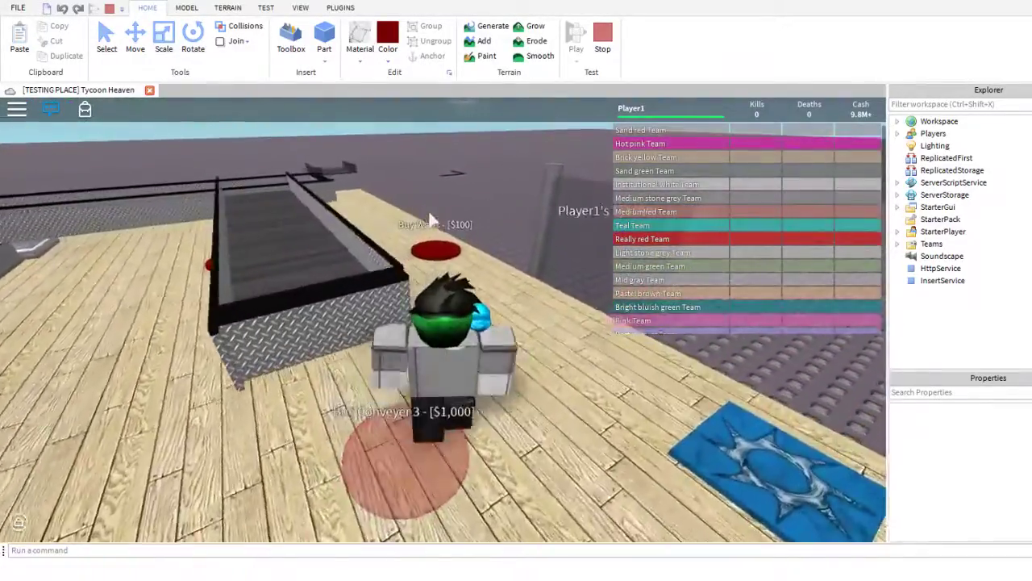
right_drag(430, 219, 430, 220)
key(s)
key(w)
key(w)
key(w)
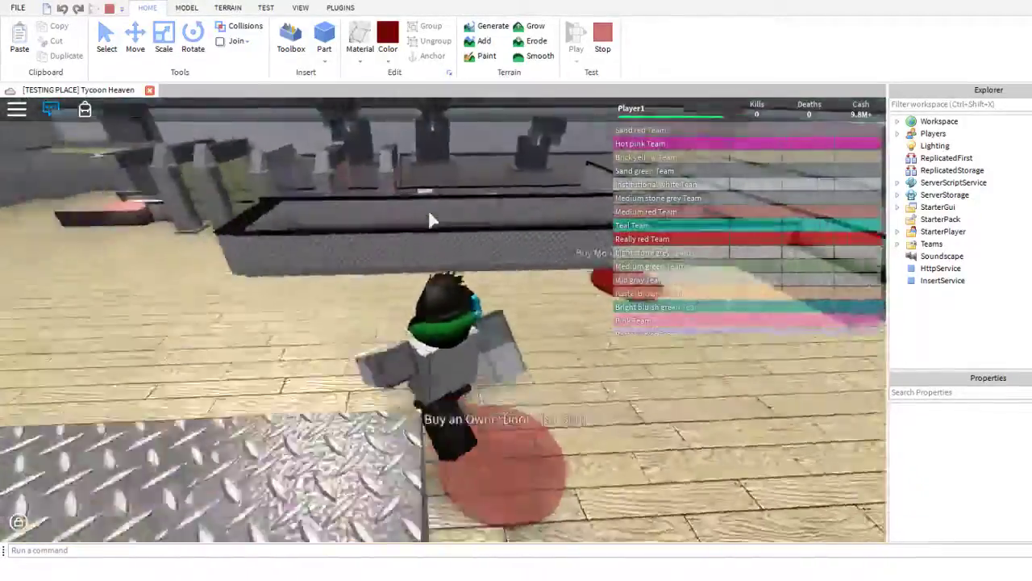
- Buy the Money Maker and walk the character across the walled tycoon toward the cash collector
key(w)
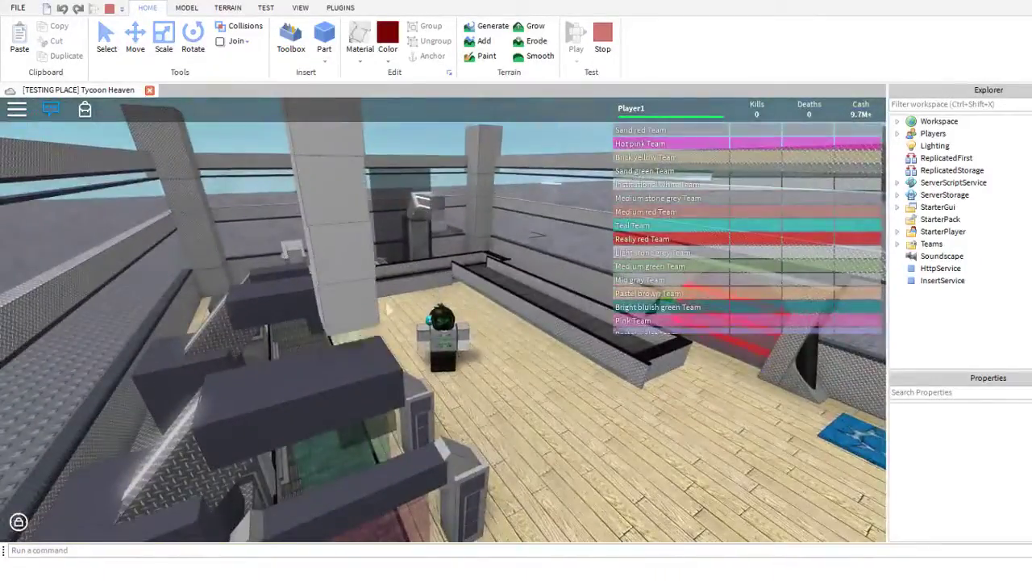
key(s)
right_drag(419, 275, 416, 275)
key(w)
right_drag(379, 212, 379, 212)
key(s)
key(w)
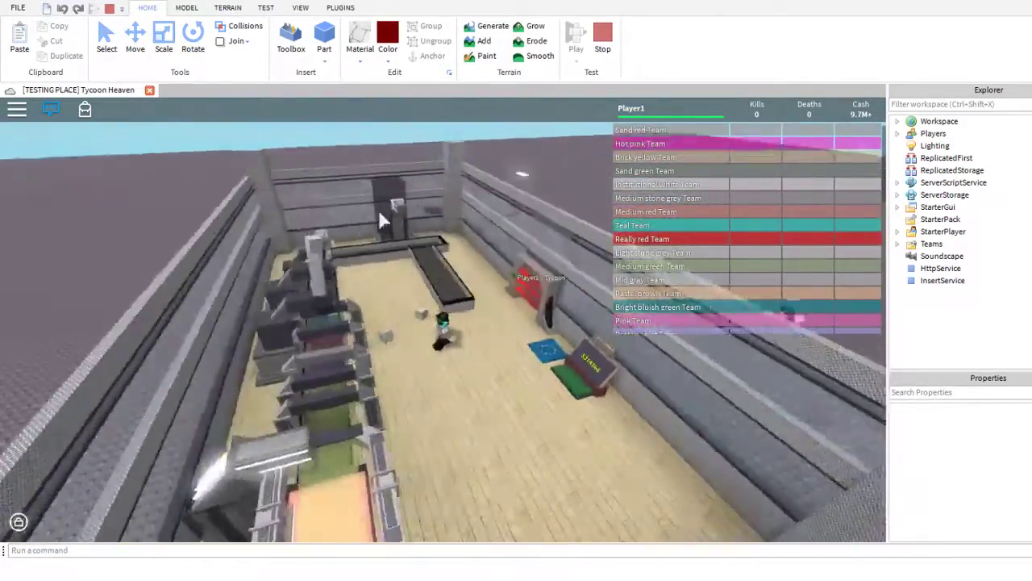
- Collect the accumulated cash at the collector pad and buy the $1,000,000 obby in the corner
scroll(379, 211, up, 5)
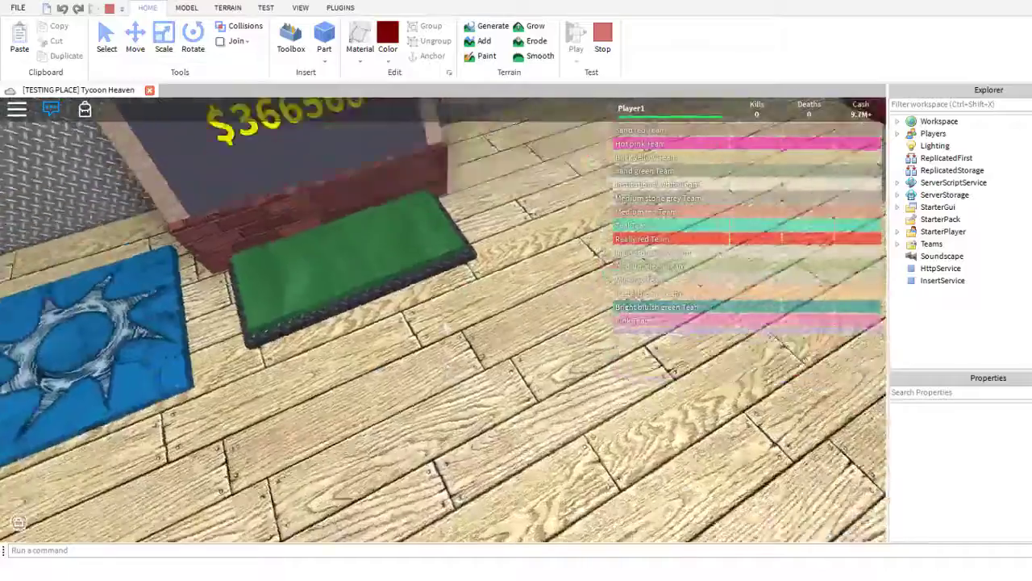
key(w)
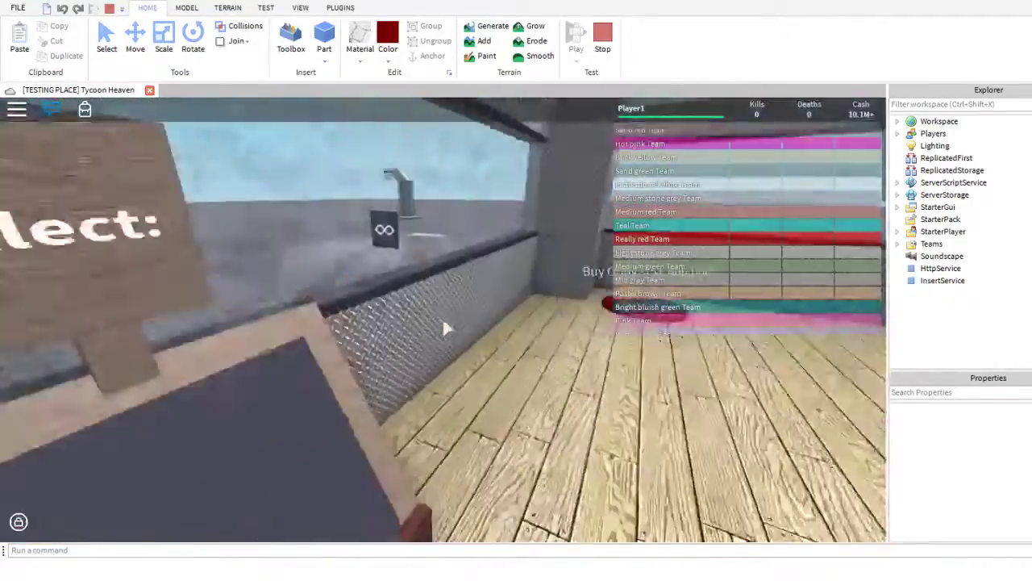
scroll(443, 325, down, 5)
key(w)
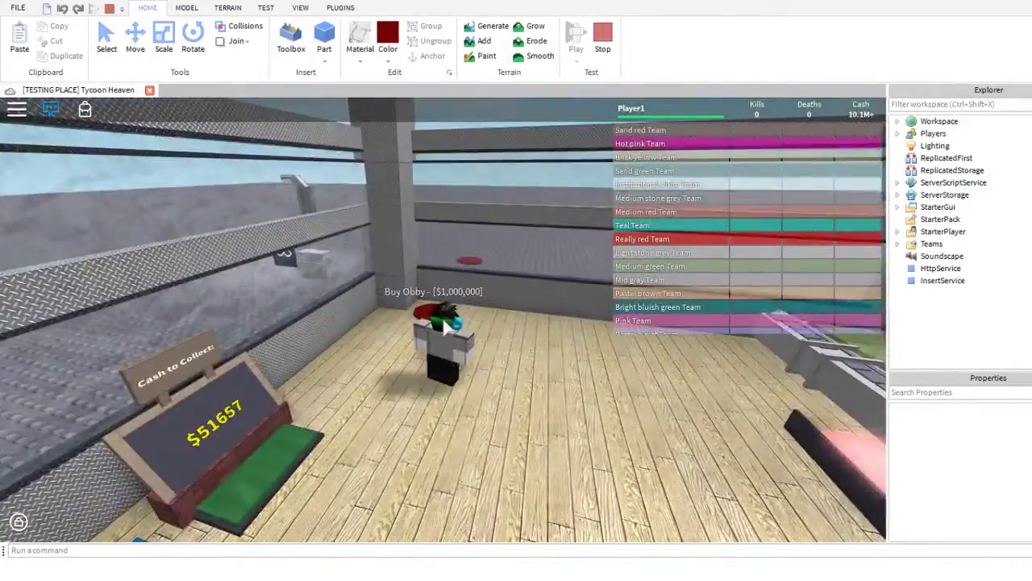
scroll(443, 325, up, 3)
key(w)
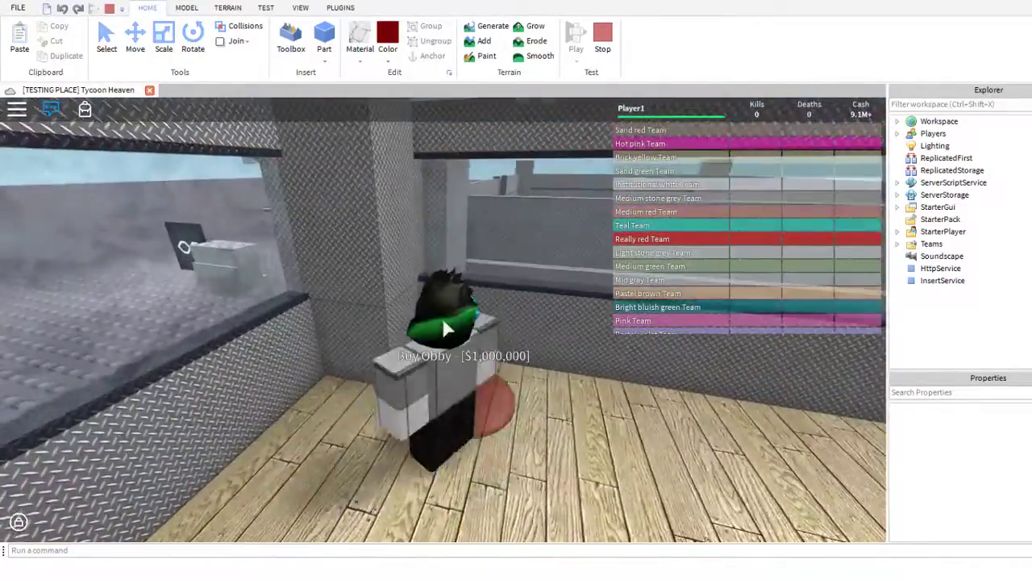
- View the built-up tycoon from above while walking the character back across the floor
scroll(443, 325, down, 8)
scroll(444, 325, down, 2)
right_drag(342, 281, 343, 283)
scroll(343, 284, up, 5)
key(a)
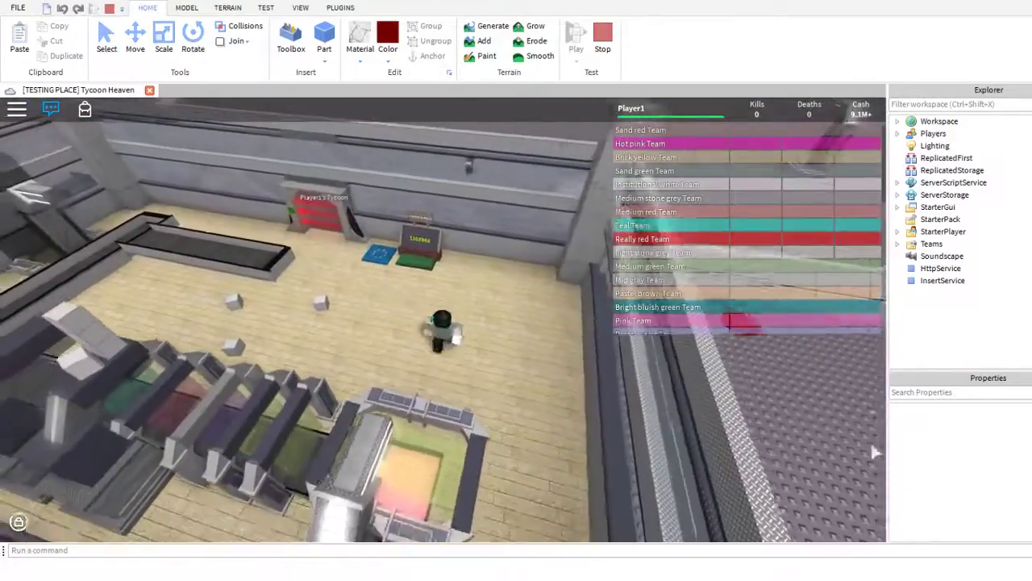
- Hide the player list and move the character out of the tycoon onto the fence around the obby area
key(d)
key(Tab)
right_drag(290, 339, 440, 334)
key(w)
key(w)
key(w)
scroll(312, 330, down, 3)
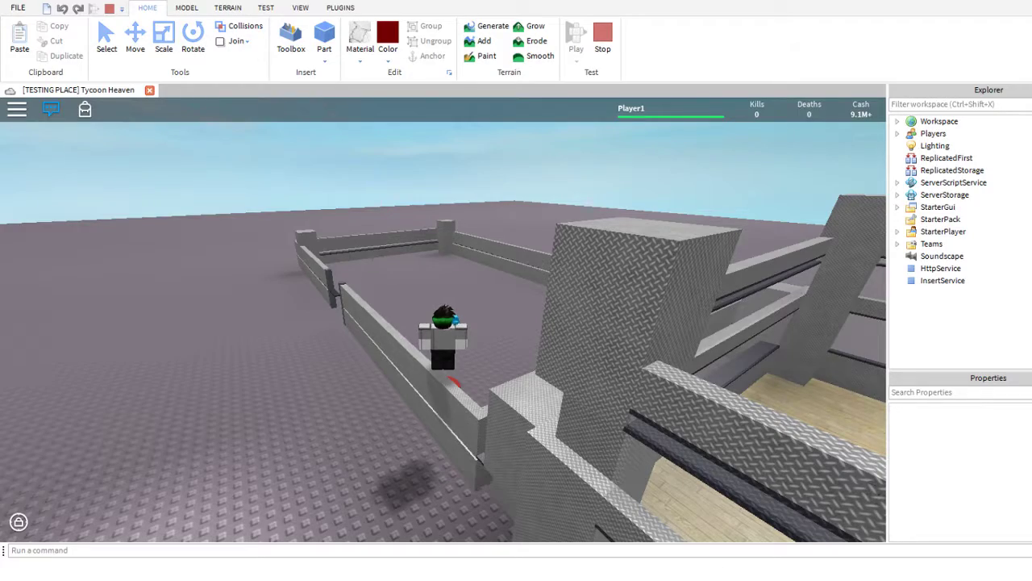
- Test the obby's red lava bars by moving the character into them, and stop the playtest
key(w)
right_drag(520, 386, 516, 386)
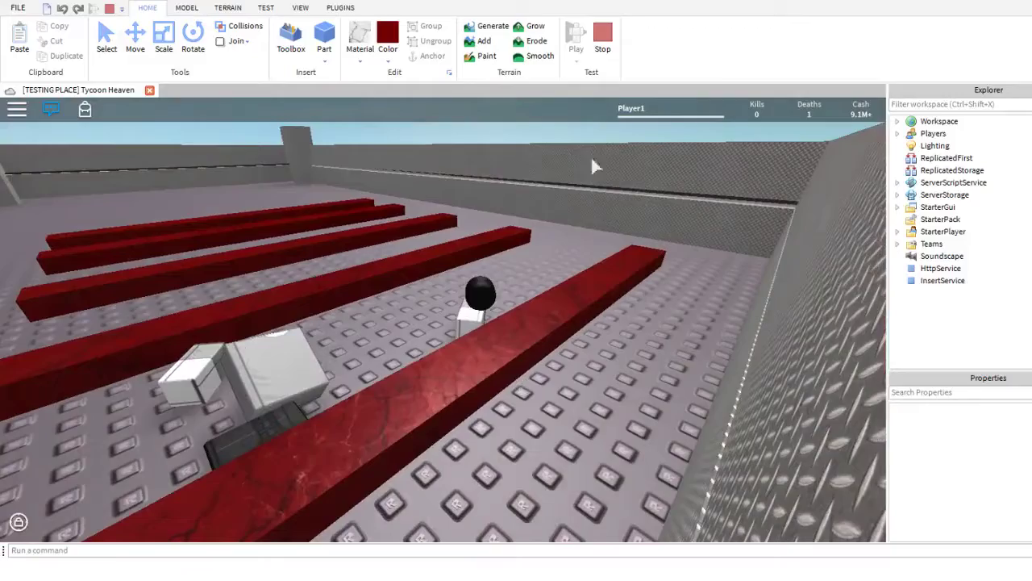
click(613, 49)
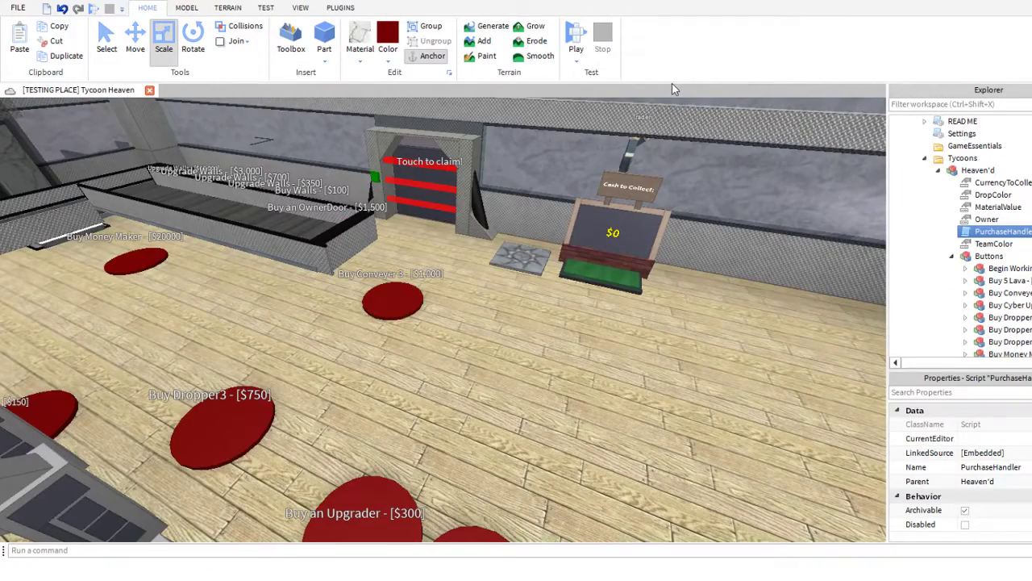
- Insert a maroon marble cylinder part on the obby floor beside the last lava bar
right_drag(554, 281, 625, 300)
key(w)
scroll(625, 300, down, 3)
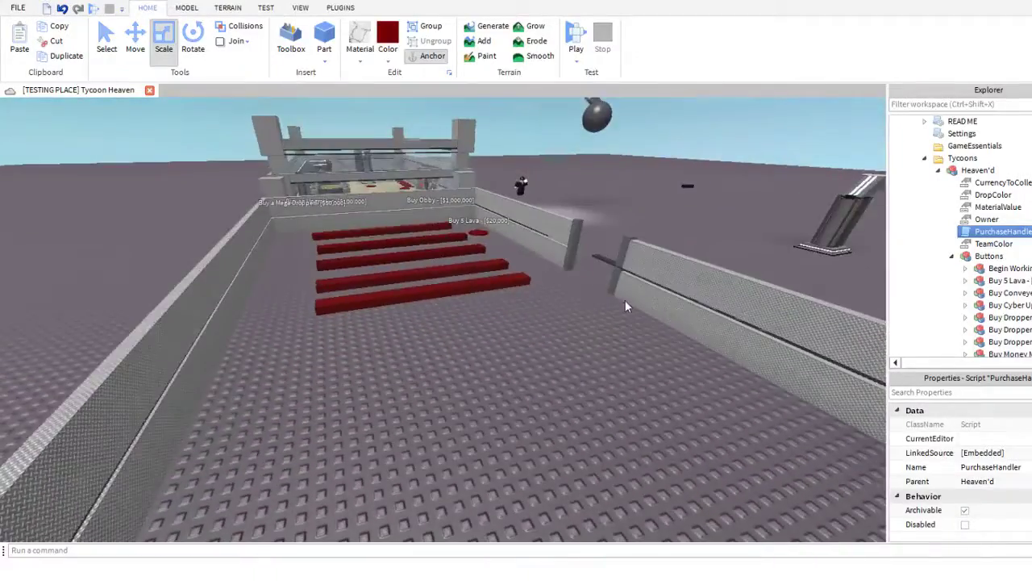
scroll(566, 270, up, 2)
right_drag(566, 270, 419, 279)
scroll(351, 389, down, 2)
scroll(258, 154, down, 2)
scroll(258, 154, up, 2)
scroll(528, 266, up, 3)
scroll(527, 266, down, 3)
scroll(527, 266, up, 2)
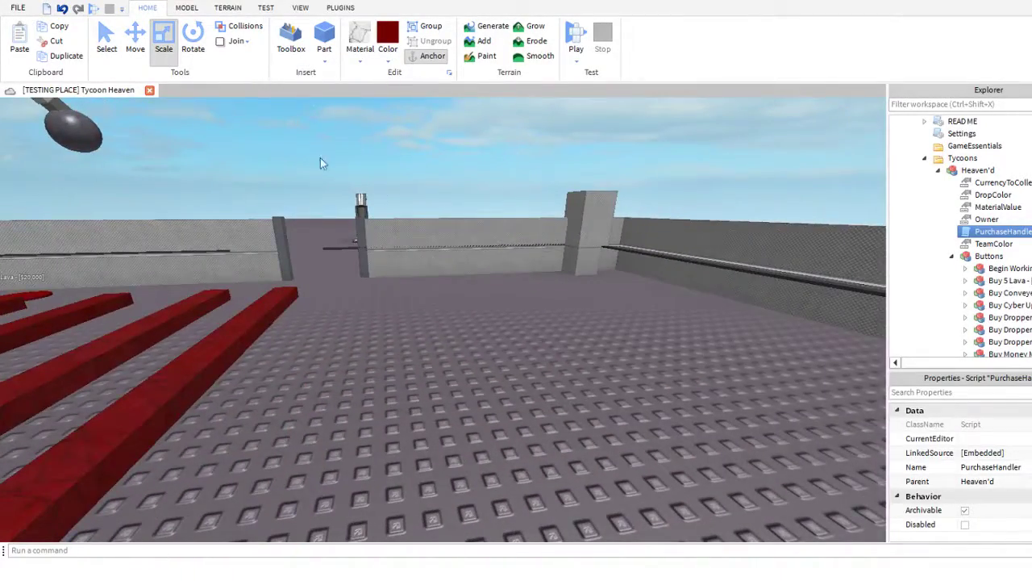
right_drag(321, 164, 375, 55)
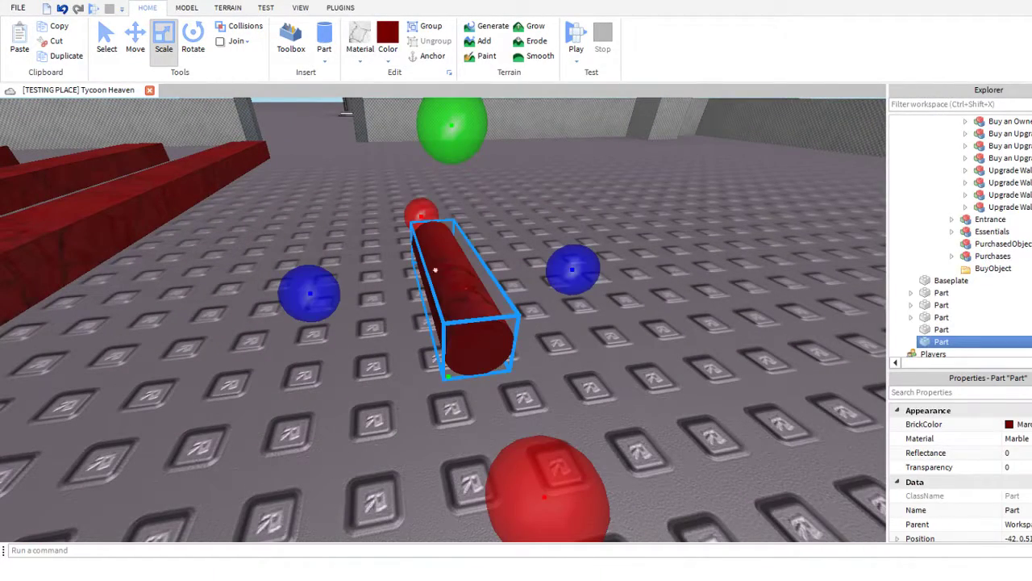
- Reactivate the building plugin's mouse input, and rotate the cylinder upright and make it taller
scroll(388, 144, down, 5)
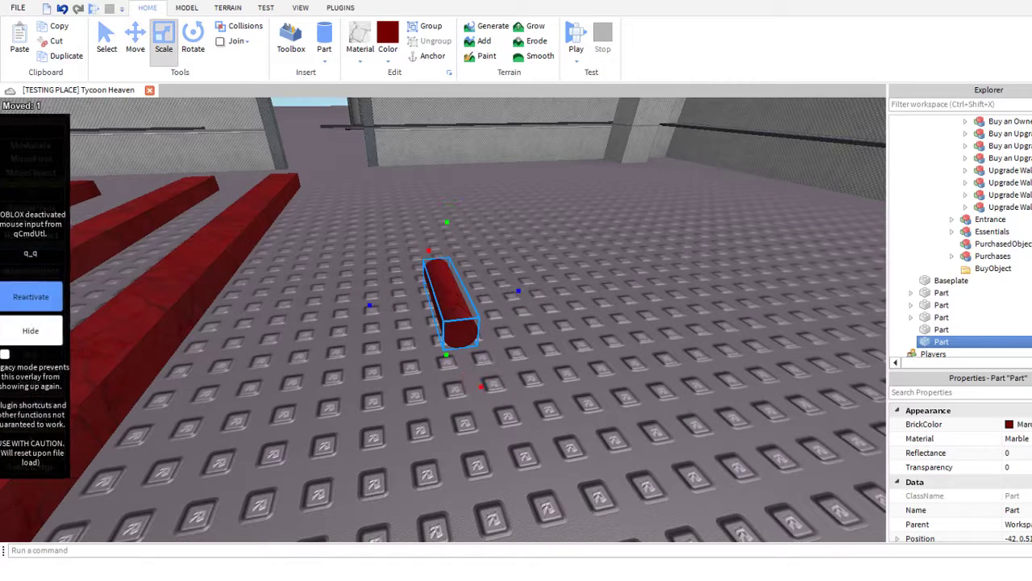
click(24, 295)
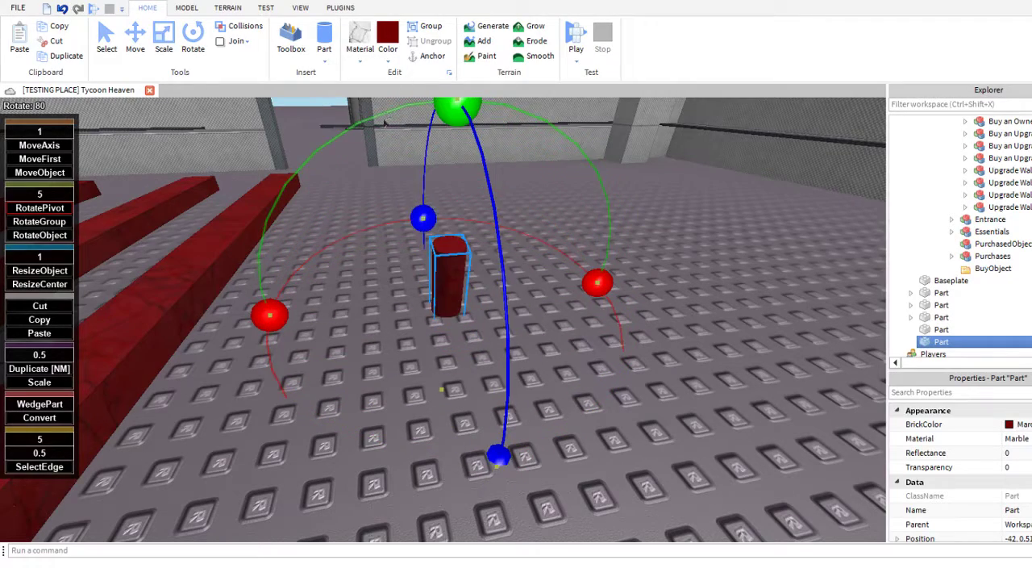
scroll(427, 208, up, 2)
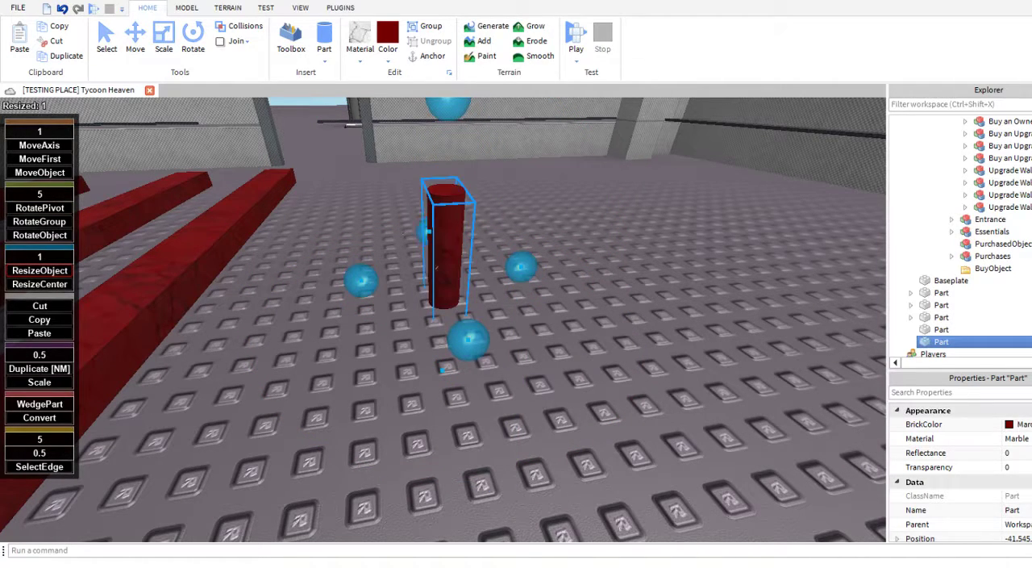
- Widen the upright cylinder across the floor until it forms a thick can shape
right_drag(458, 286, 451, 248)
scroll(450, 247, up, 3)
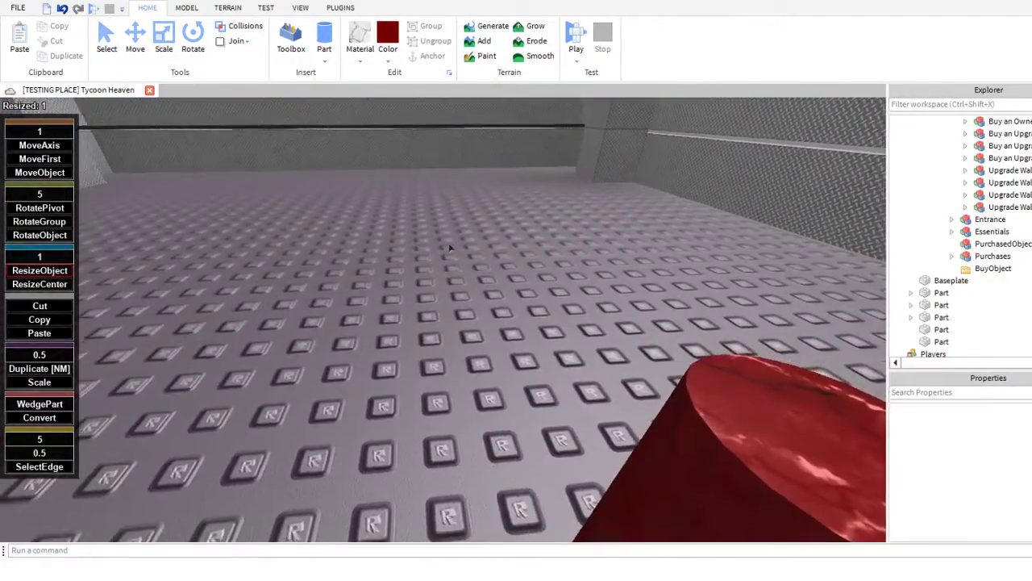
scroll(451, 247, down, 3)
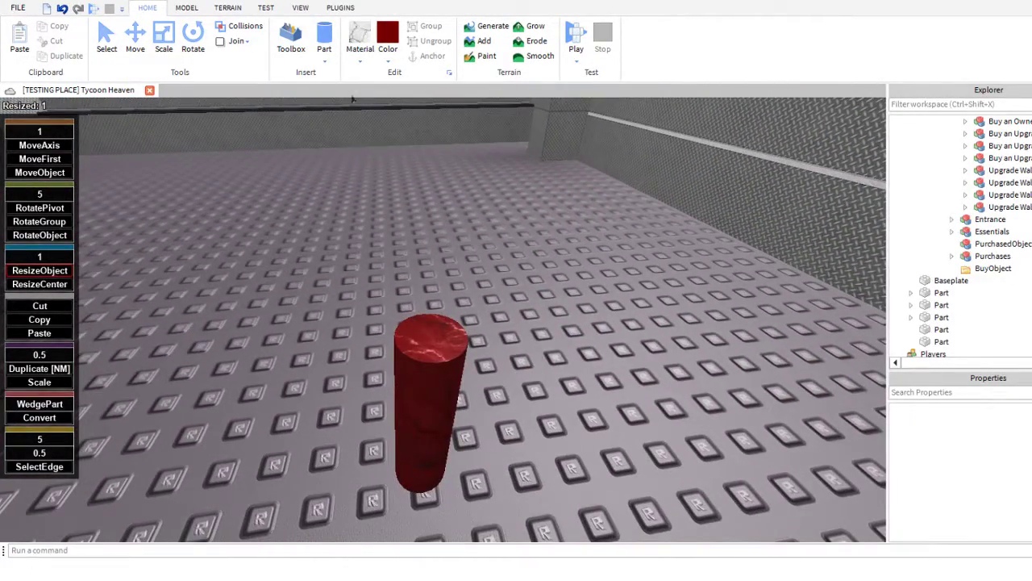
right_drag(371, 263, 380, 270)
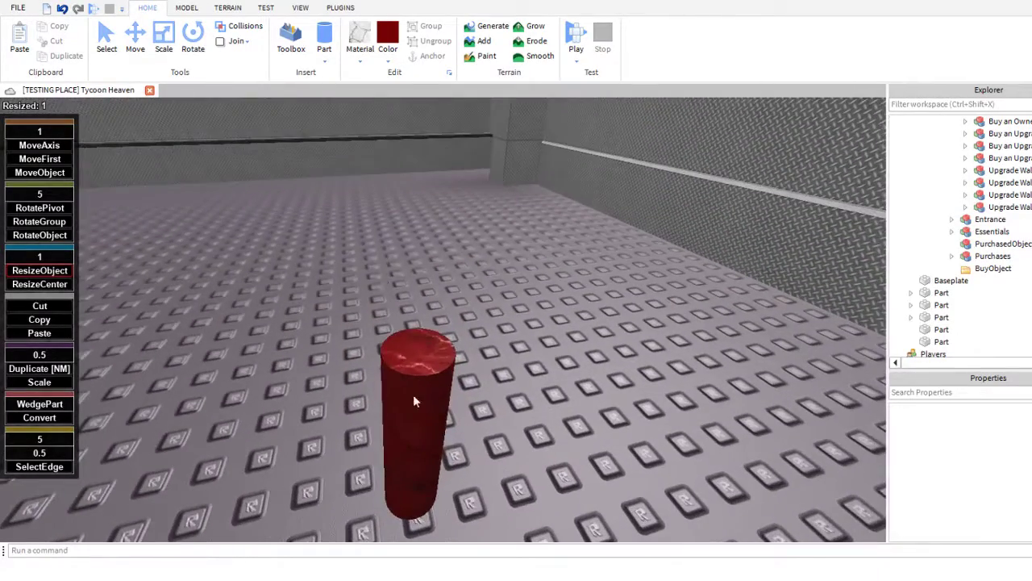
scroll(413, 394, down, 2)
scroll(159, 270, down, 1)
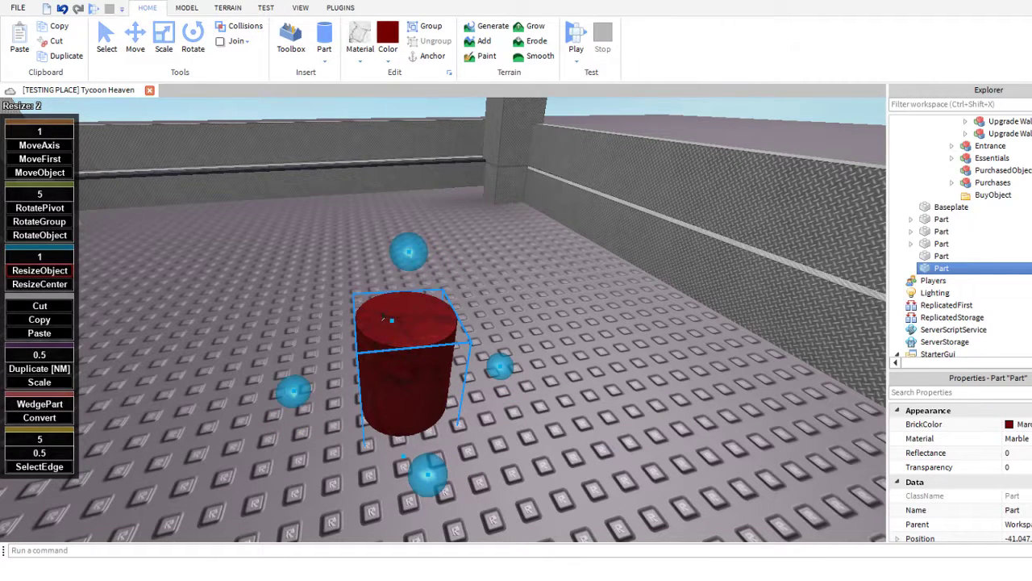
scroll(251, 259, up, 3)
- Search the Toolbox decals for "MLG" and browse the results
click(291, 40)
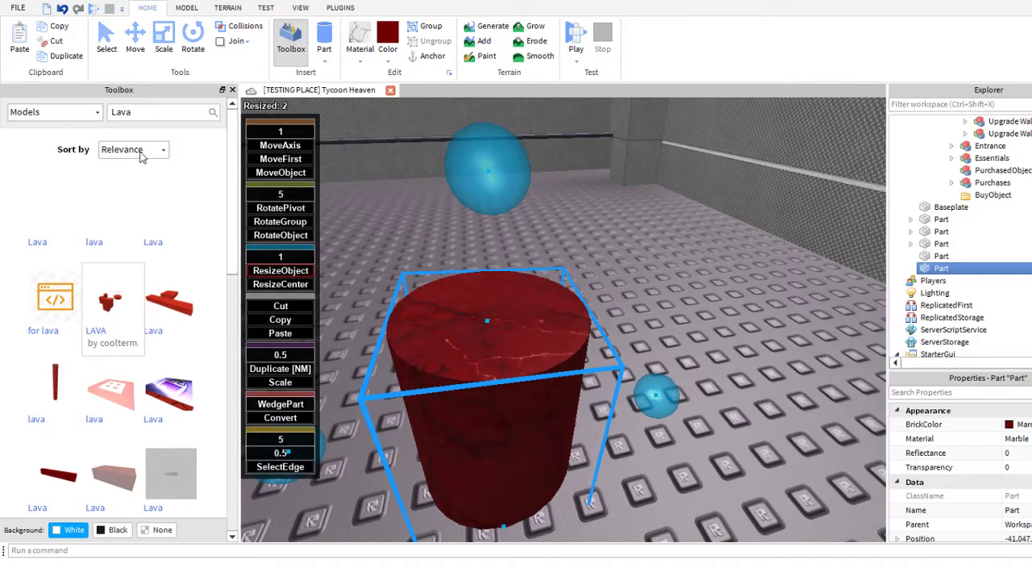
click(51, 135)
click(122, 104)
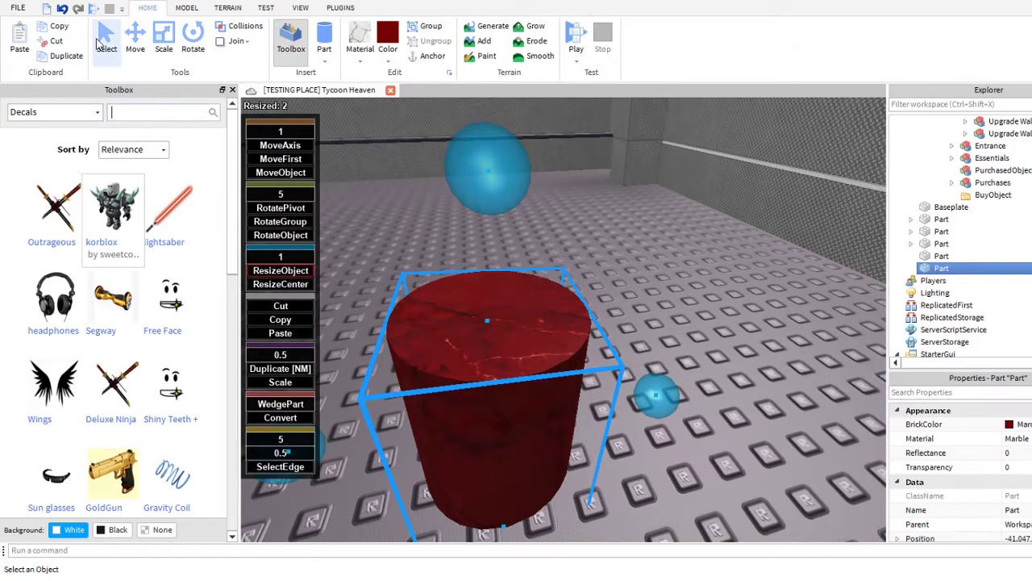
text(MLG)
key(Return)
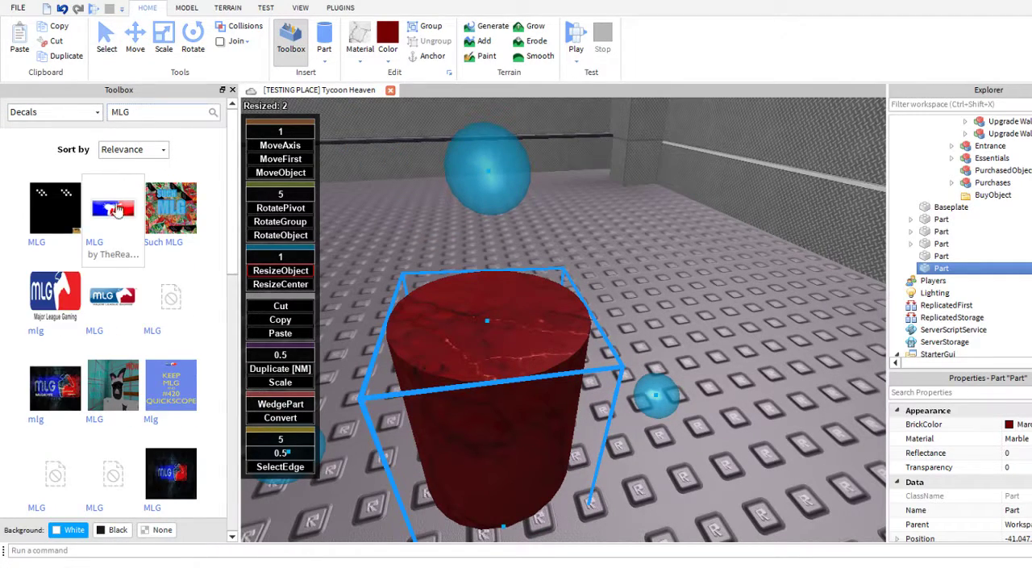
scroll(134, 224, down, 3)
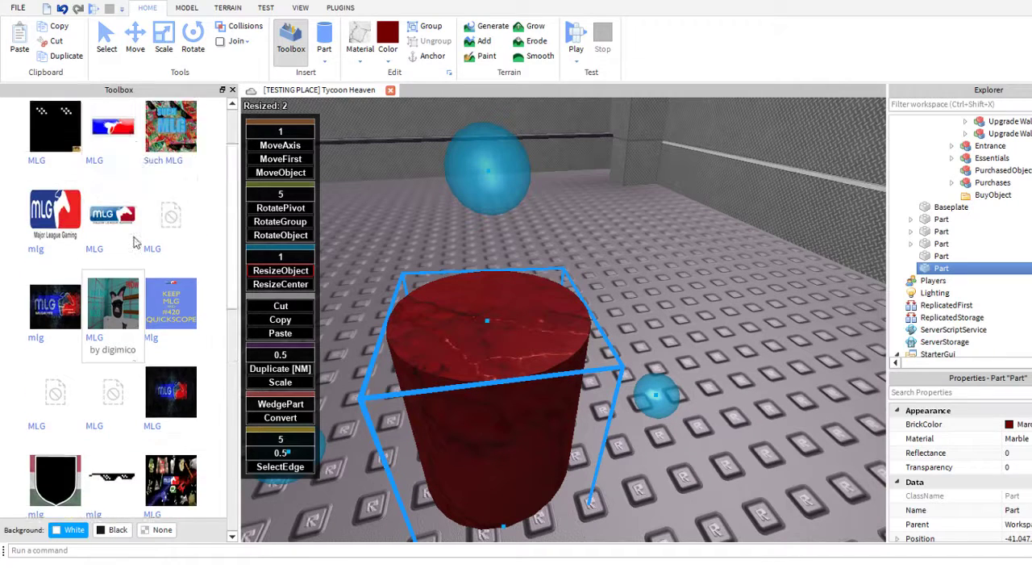
scroll(121, 201, up, 5)
- Search the decals for "mountian dew" and apply the Mountain Dew logo to the can's top and one side
click(157, 113)
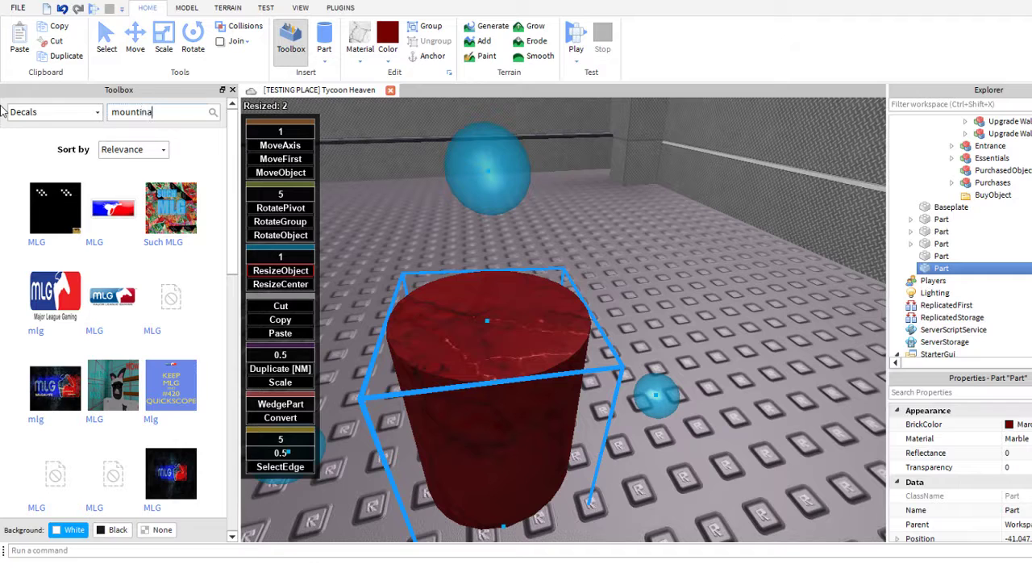
key(Return)
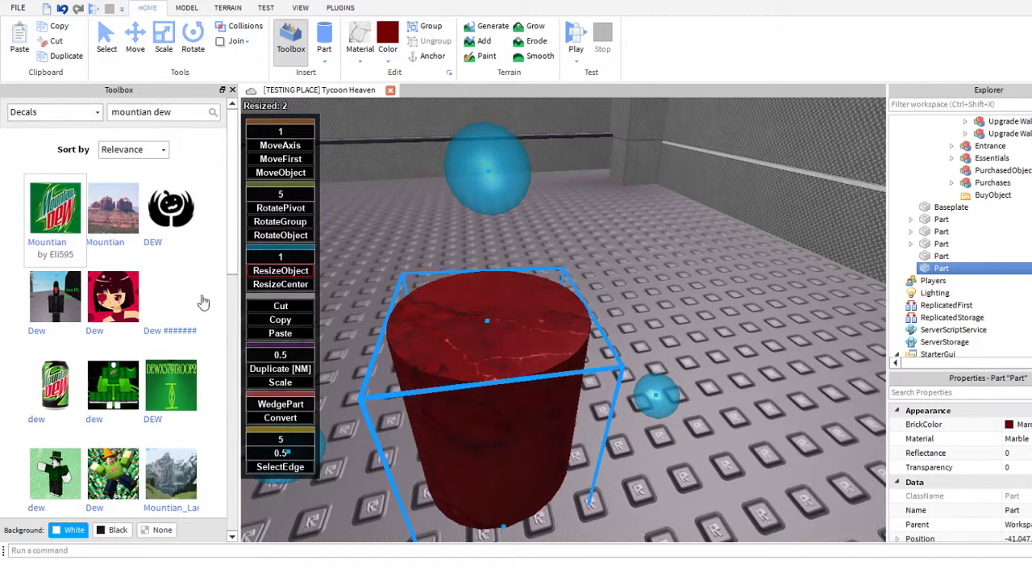
drag(55, 208, 365, 404)
drag(50, 220, 483, 322)
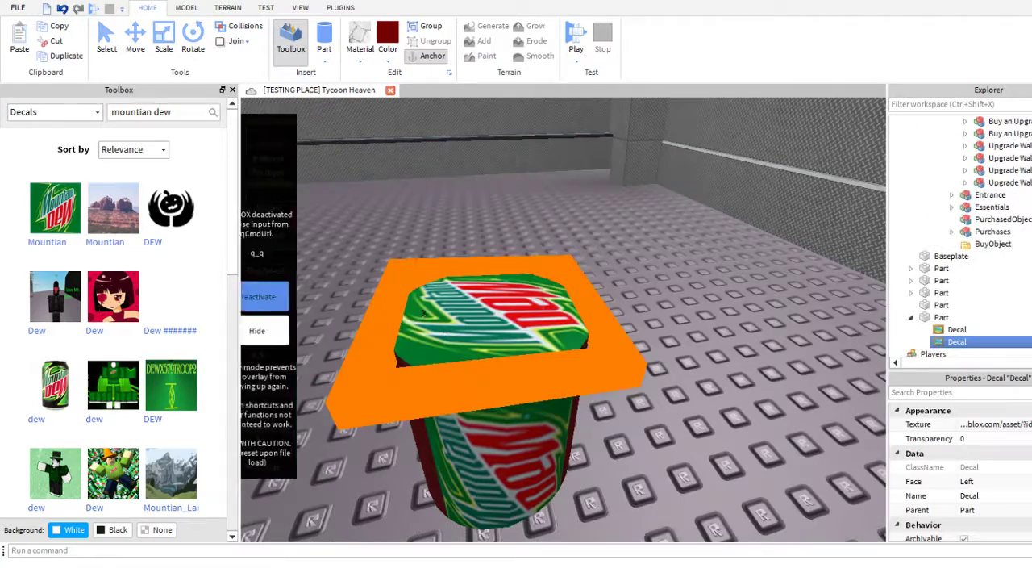
- Apply the Mountain Dew logo decal to the three remaining sides of the can
scroll(495, 97, down, 3)
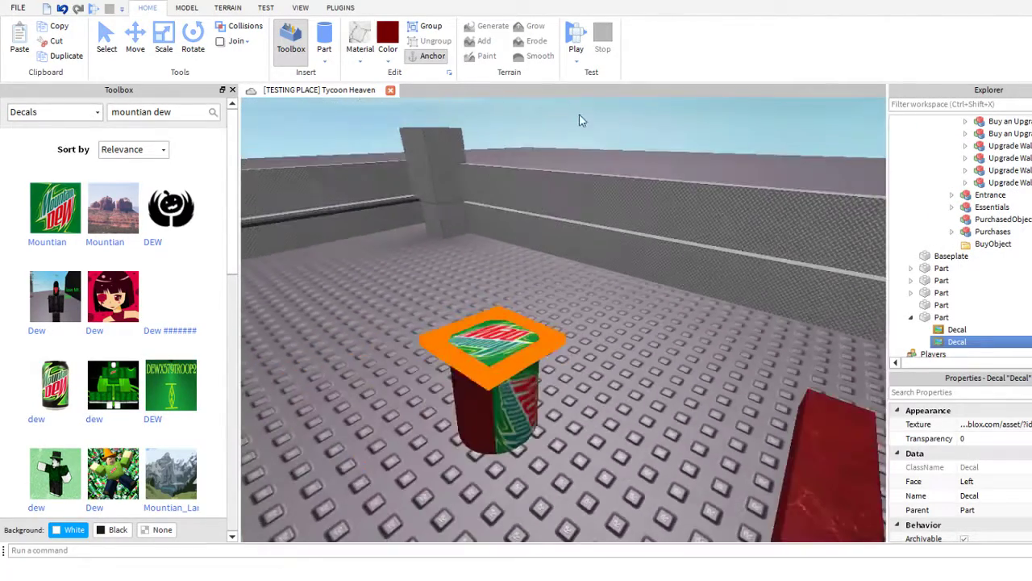
click(542, 207)
scroll(541, 208, up, 2)
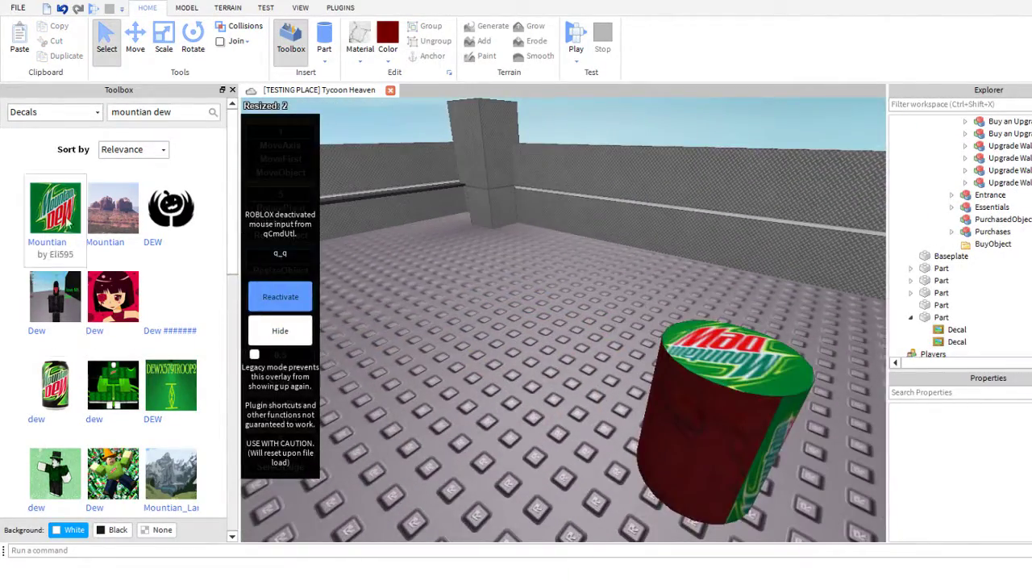
click(55, 207)
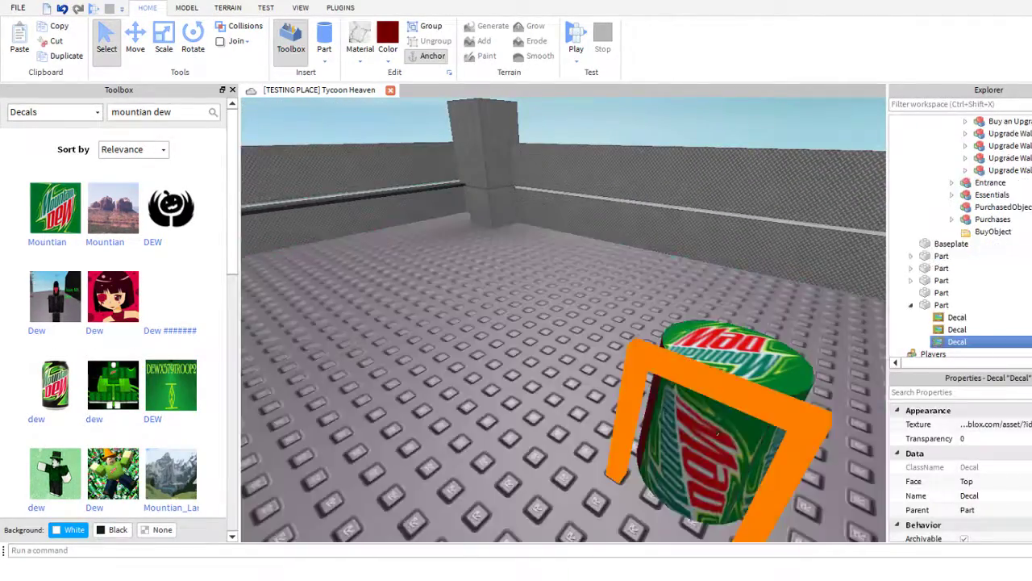
key(f)
click(65, 209)
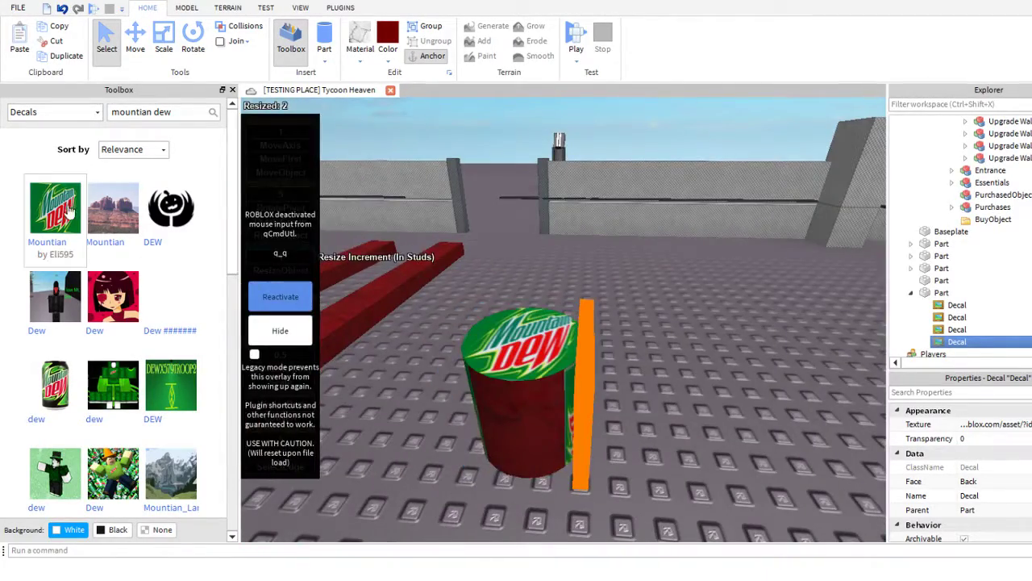
click(518, 384)
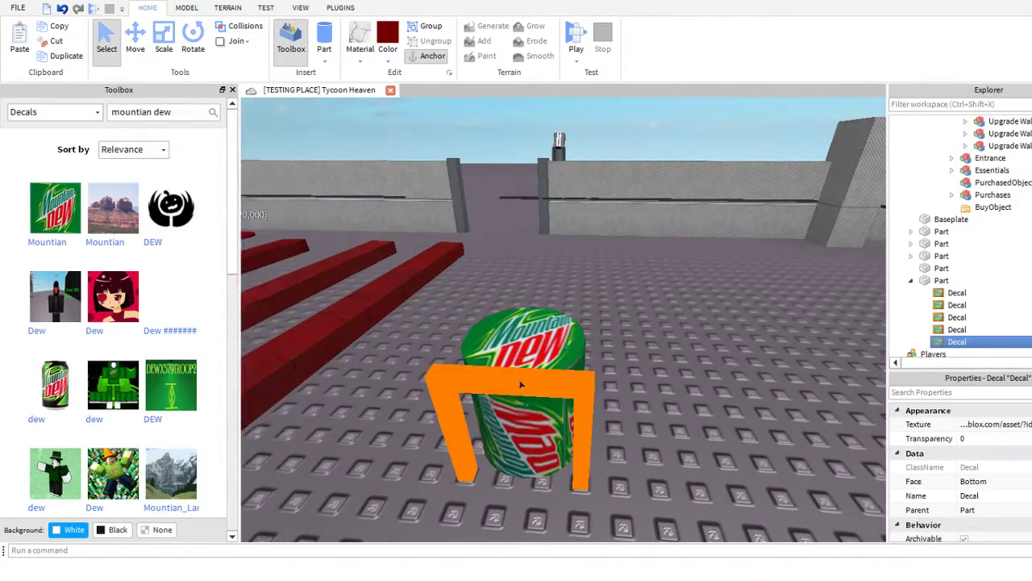
- Collapse the Heaven'd model and the decal-covered part in the object tree, and close the Toolbox
scroll(513, 135, down, 4)
click(513, 135)
right_drag(514, 136, 520, 137)
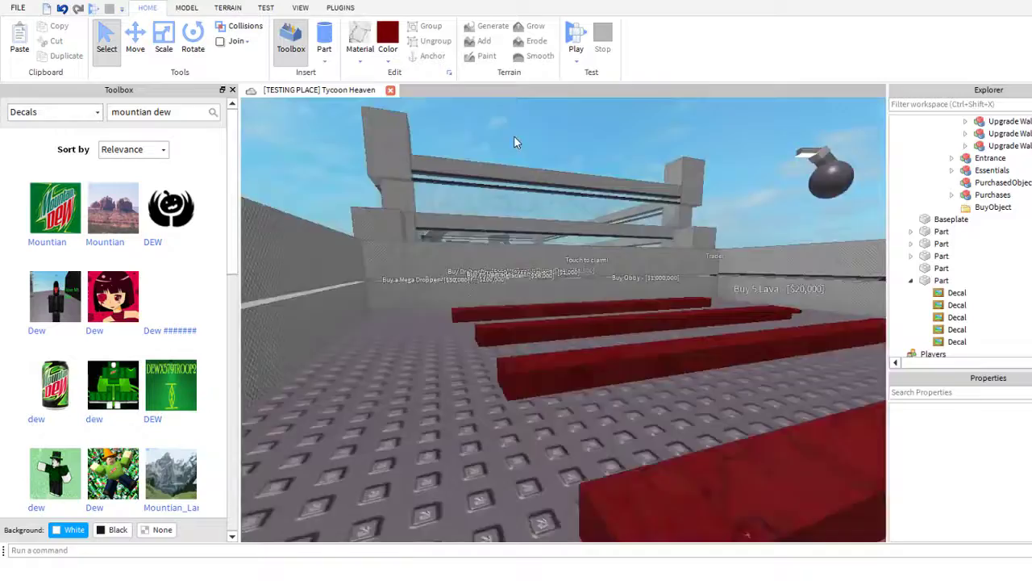
scroll(520, 137, down, 5)
scroll(966, 191, up, 5)
scroll(967, 196, up, 5)
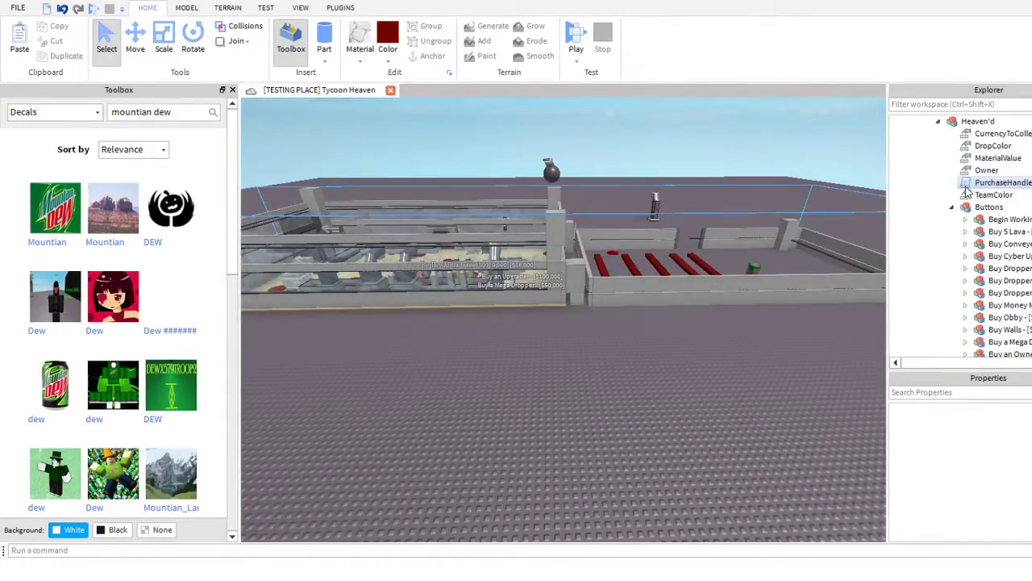
click(938, 121)
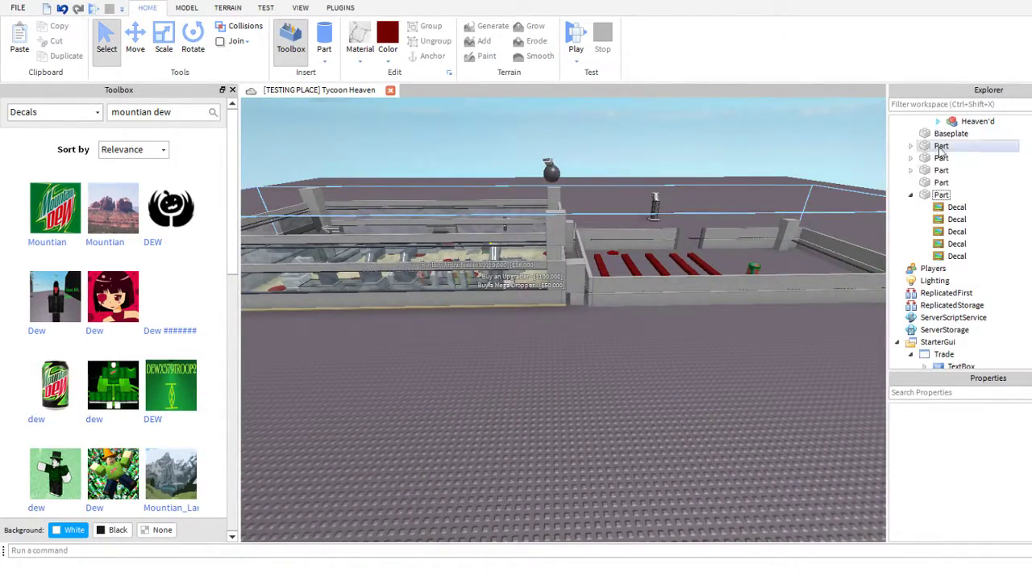
click(910, 194)
click(232, 90)
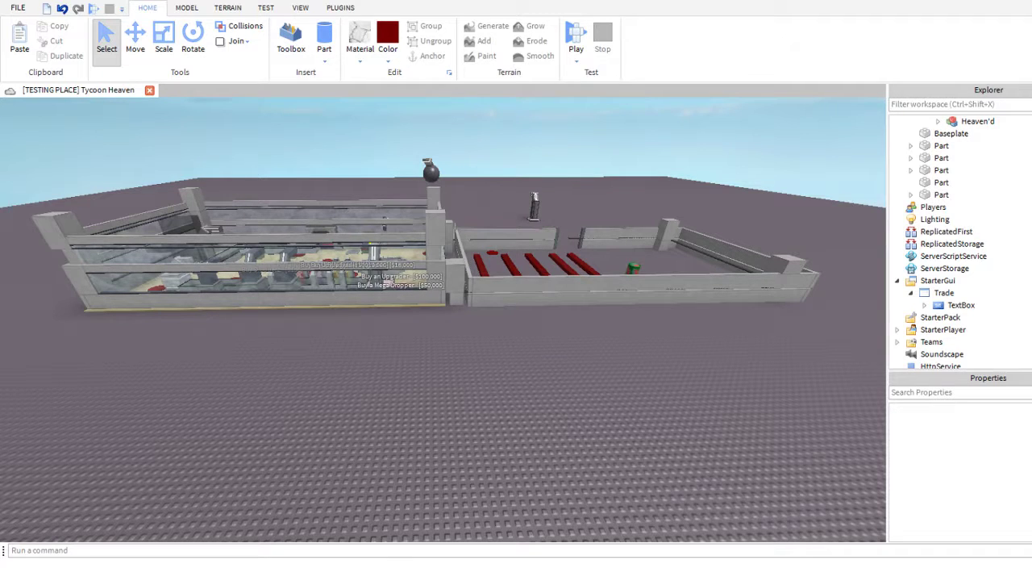
- Switch to the Roblox website in the browser and open the Catalog from the shirt page
key(alt+Tab)
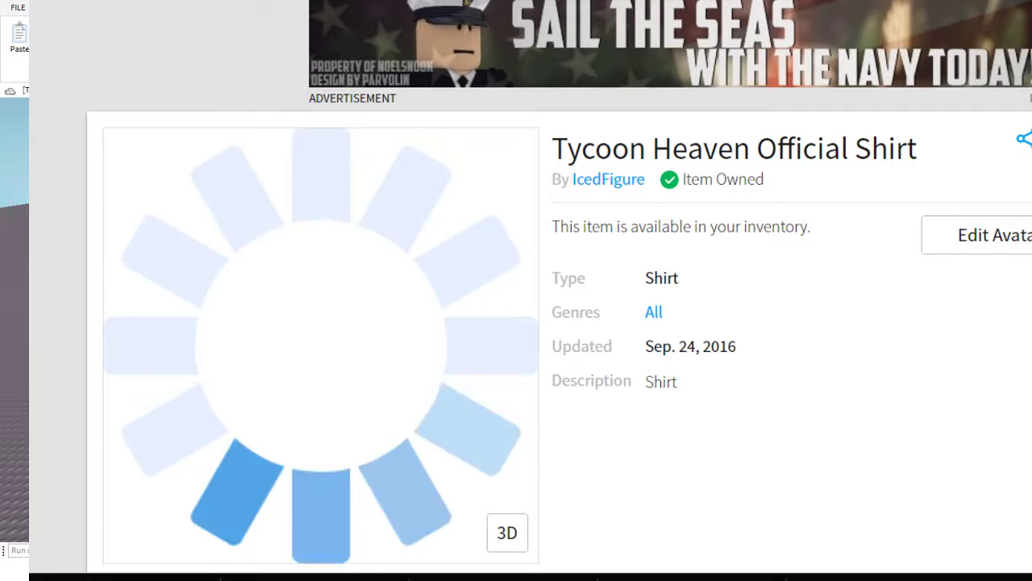
click(54, 1)
click(57, 200)
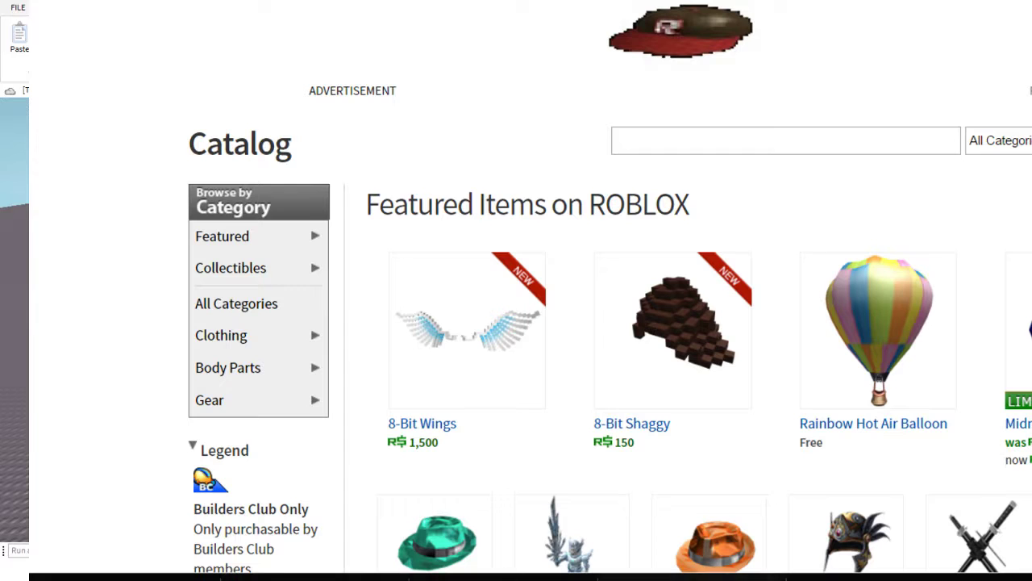
- View the personal and group creations, and open the Audio category of the Library
click(323, 2)
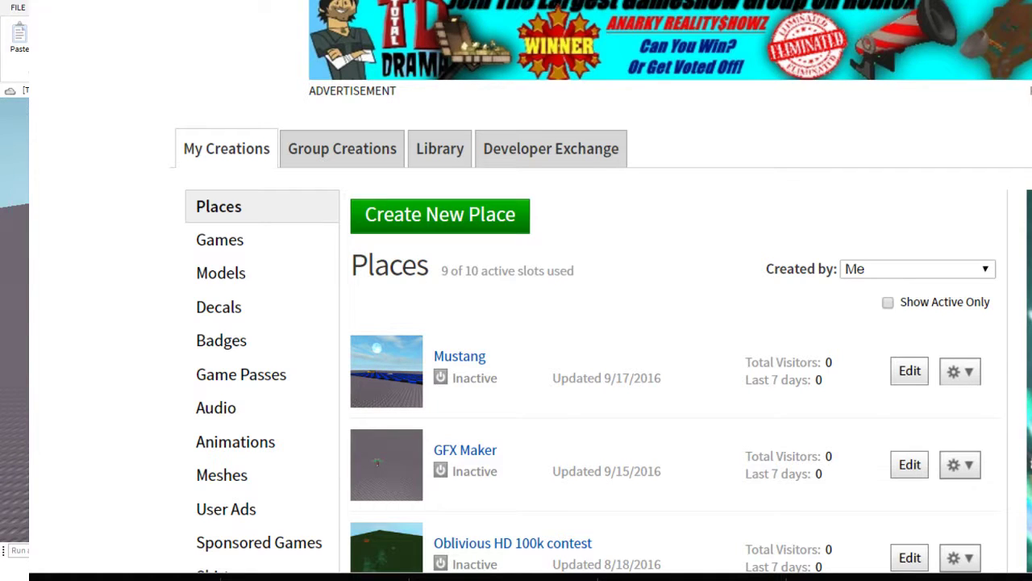
click(334, 145)
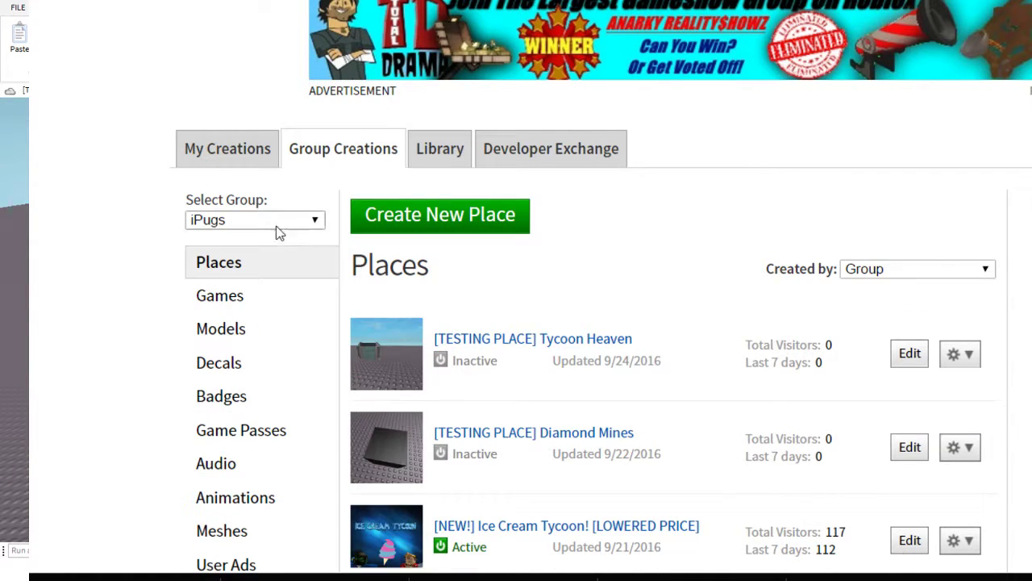
click(413, 152)
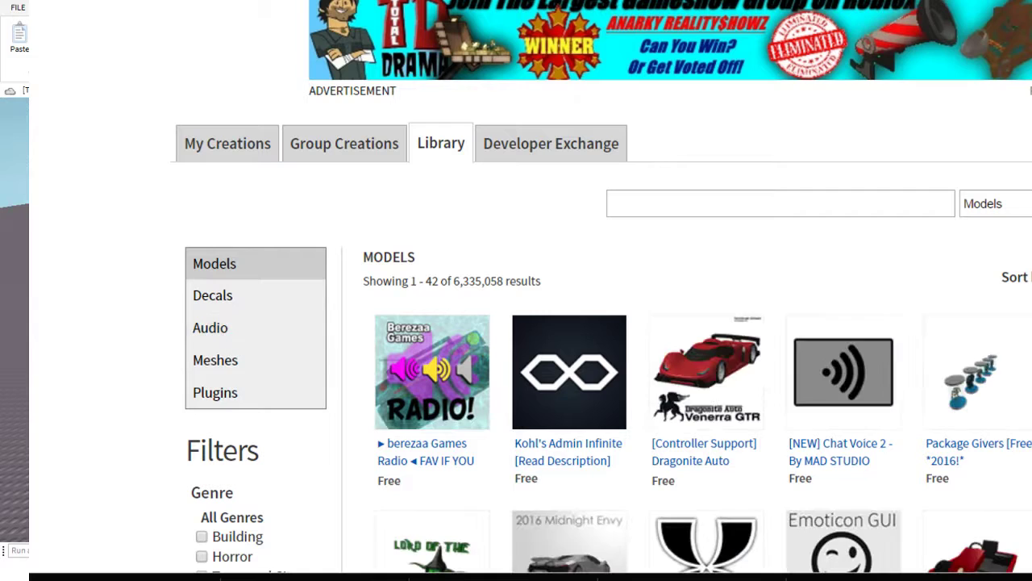
click(286, 326)
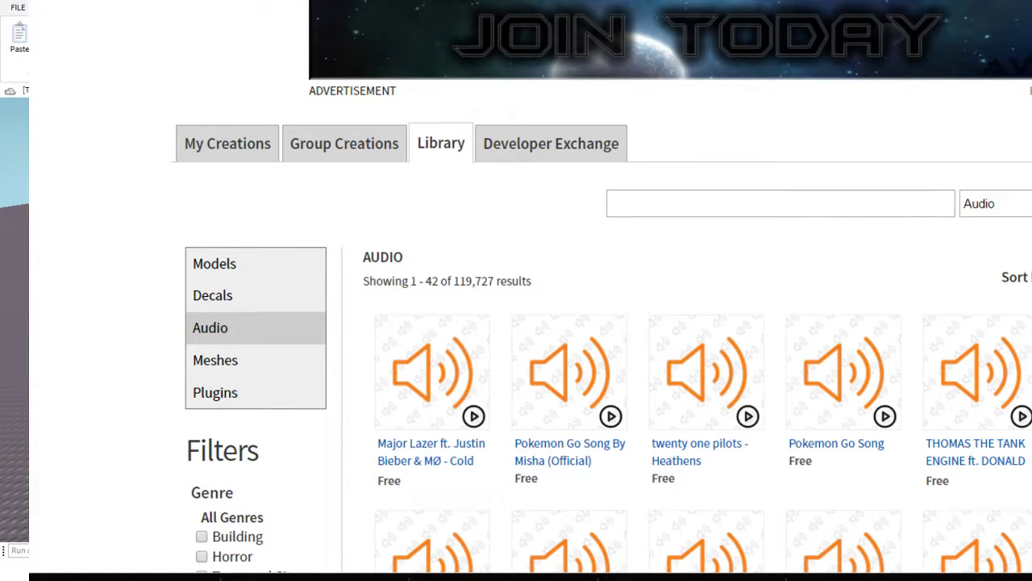
- Search the Library's Audio category for "MLG Sound Effects" and look over the matching sounds
key(ctrl+Tab)
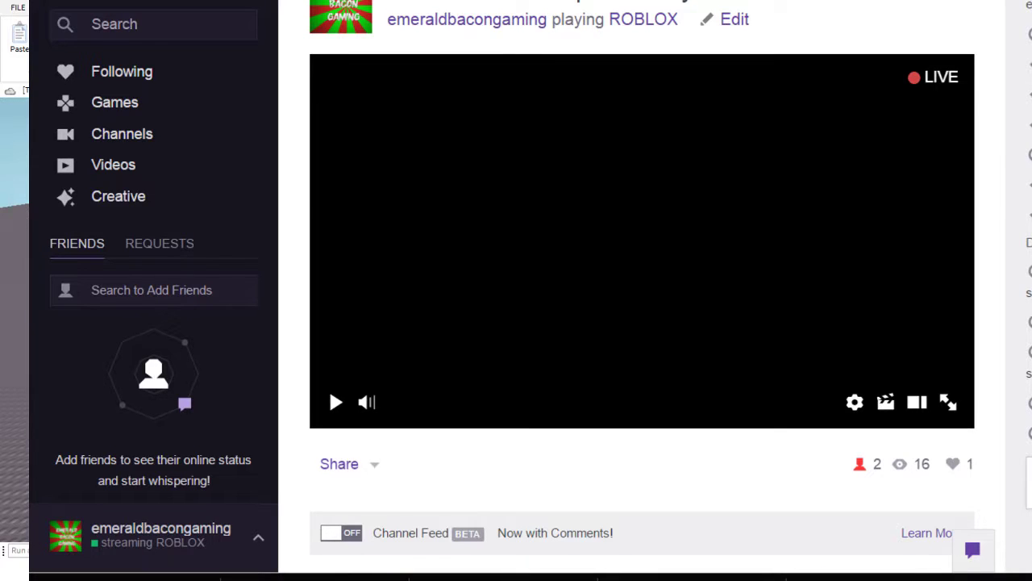
key(ctrl+shift+Tab)
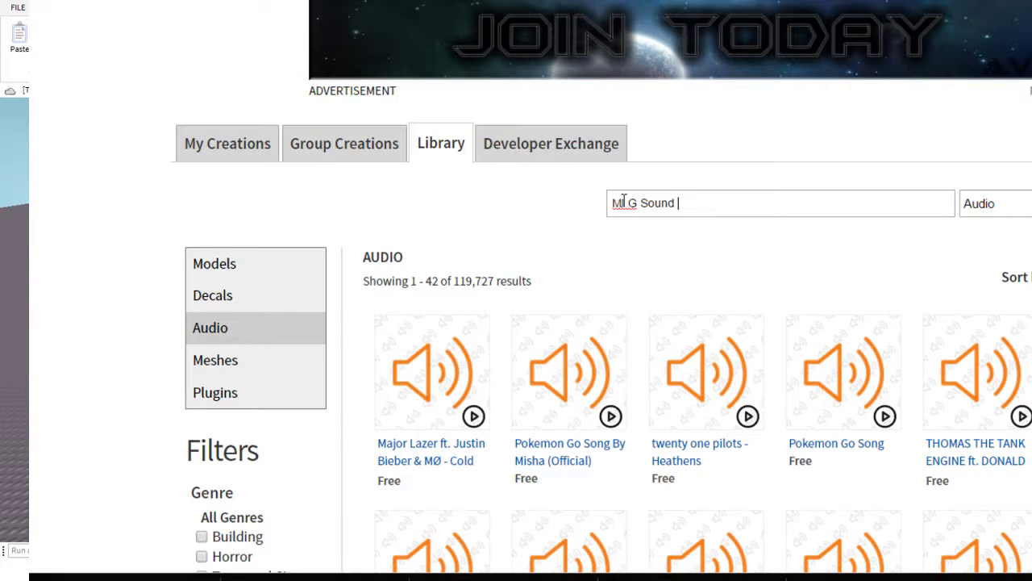
text(ts)
key(Return)
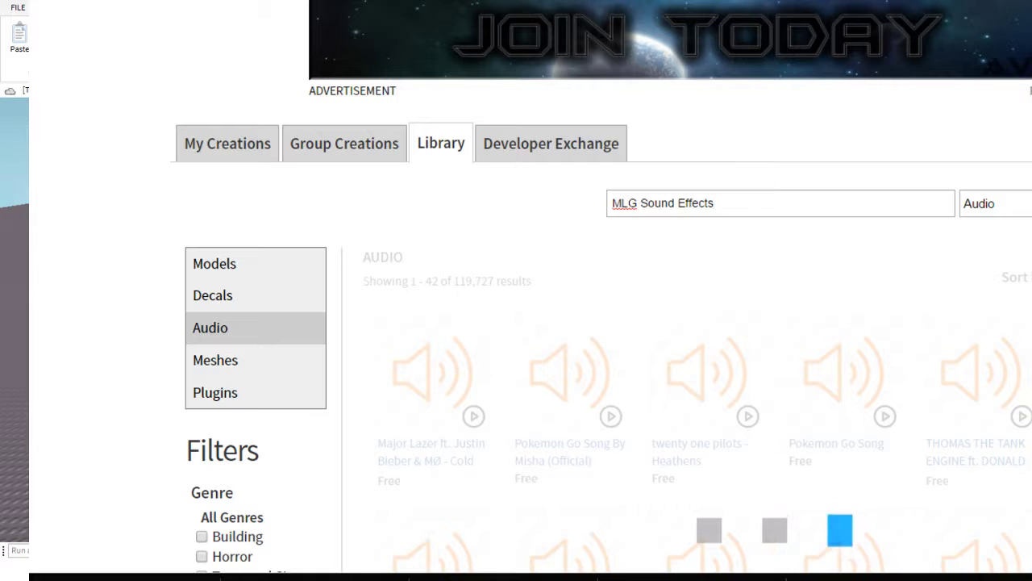
scroll(571, 172, down, 1)
scroll(571, 171, down, 3)
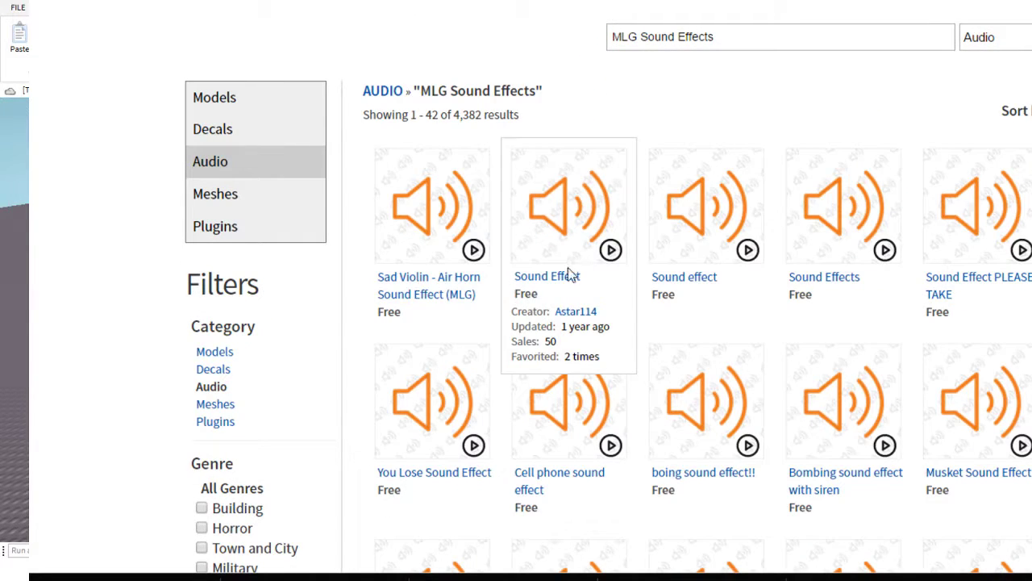
- Preview the "Sad Violin - Air Horn Sound Effect (MLG)" and "Sound Effect PLEASE TAKE" audio, and browse further results
click(474, 250)
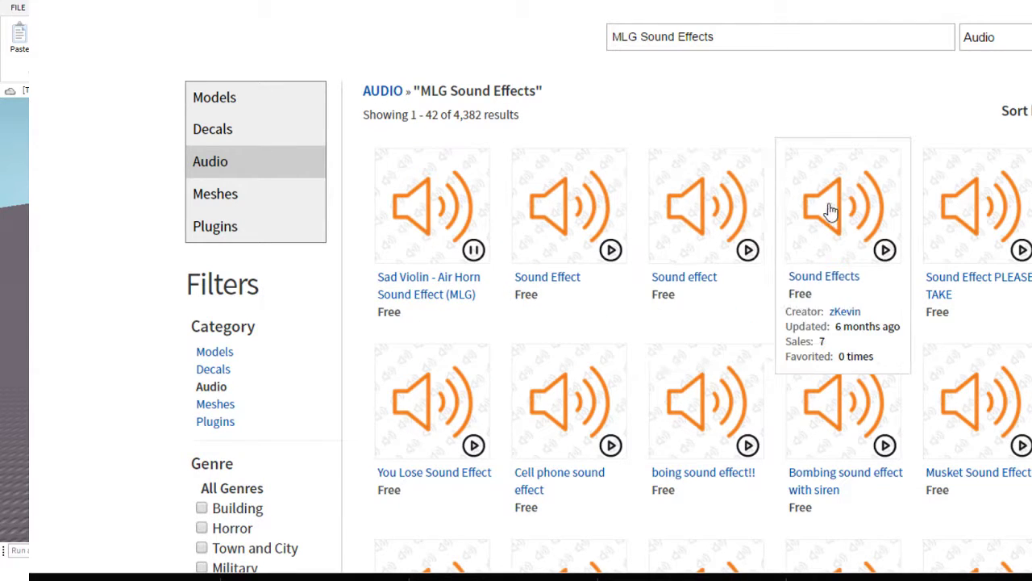
click(1021, 250)
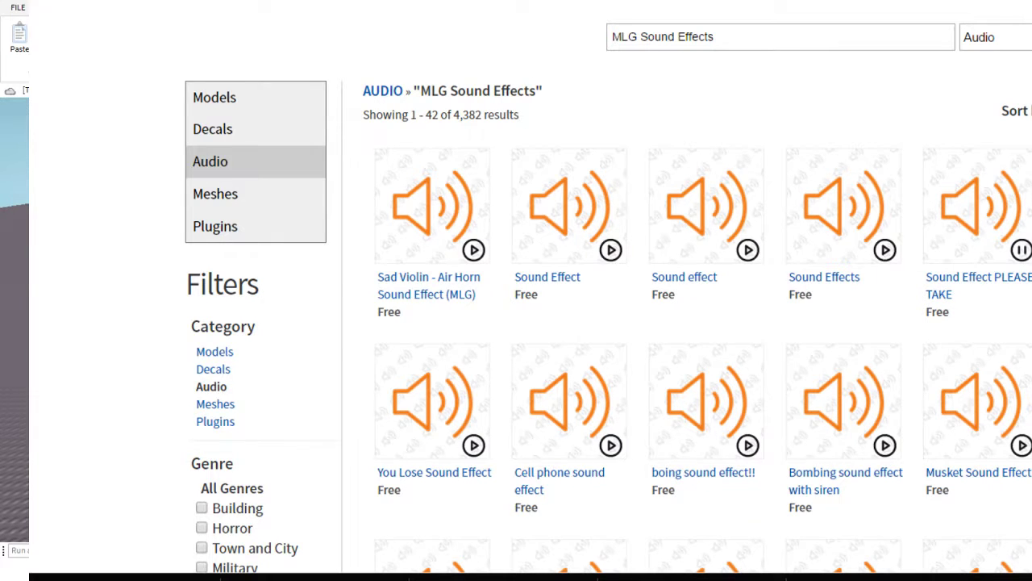
scroll(608, 287, down, 4)
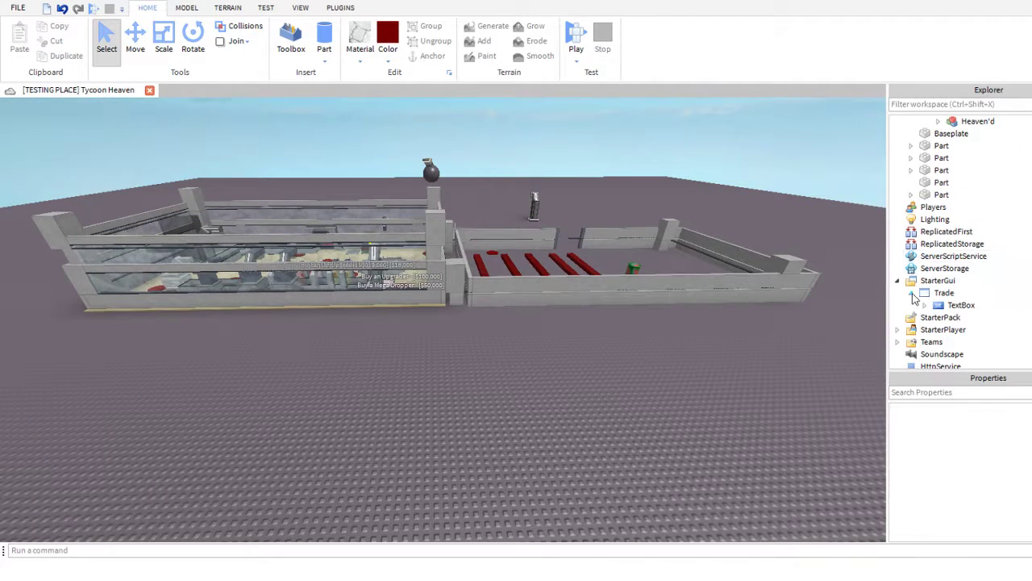
- Switch back to Roblox Studio and expand the Heaven'd model and its Purchases group in the object tree
scroll(913, 297, up, 5)
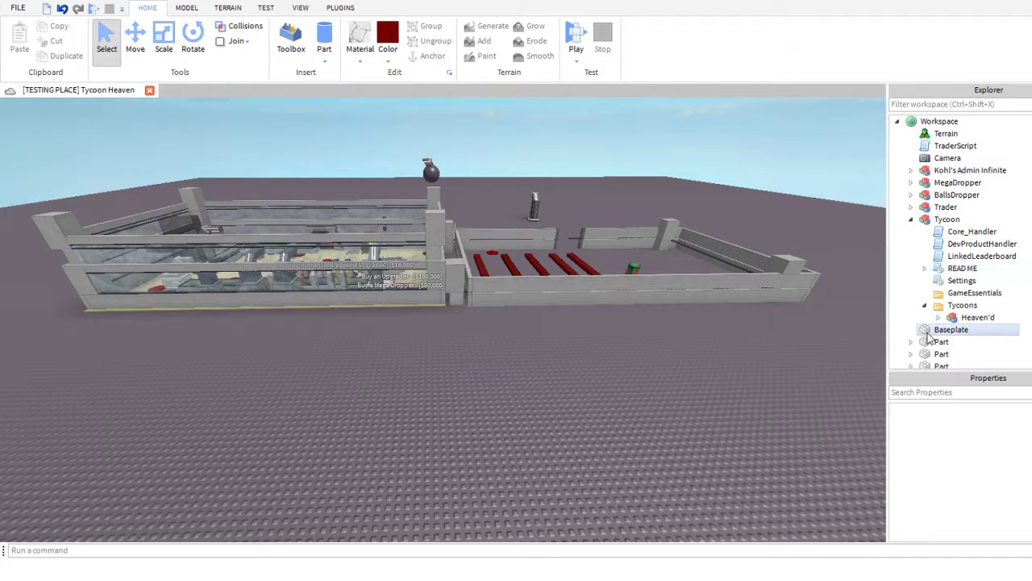
click(937, 317)
scroll(965, 219, down, 6)
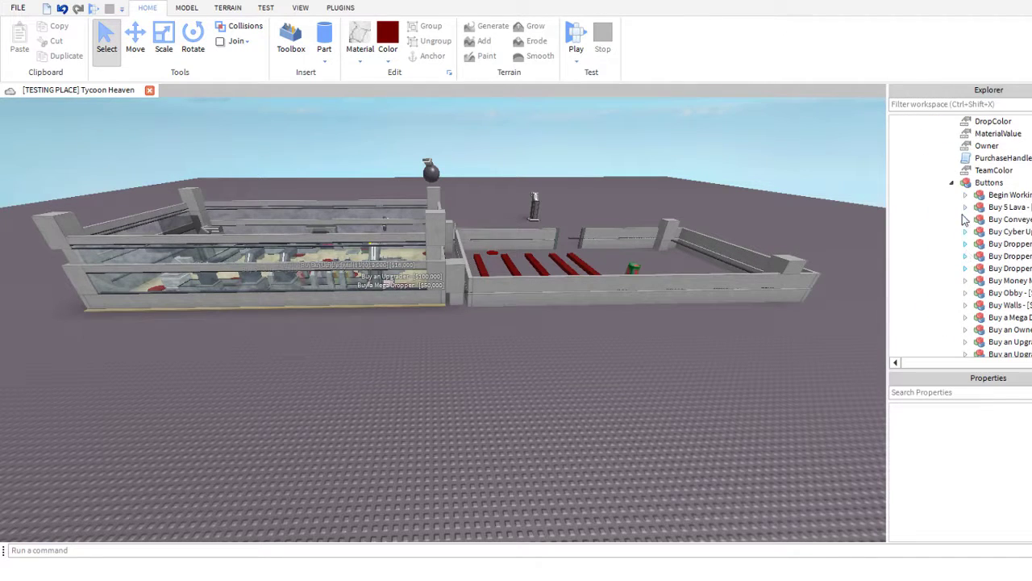
scroll(966, 226, down, 5)
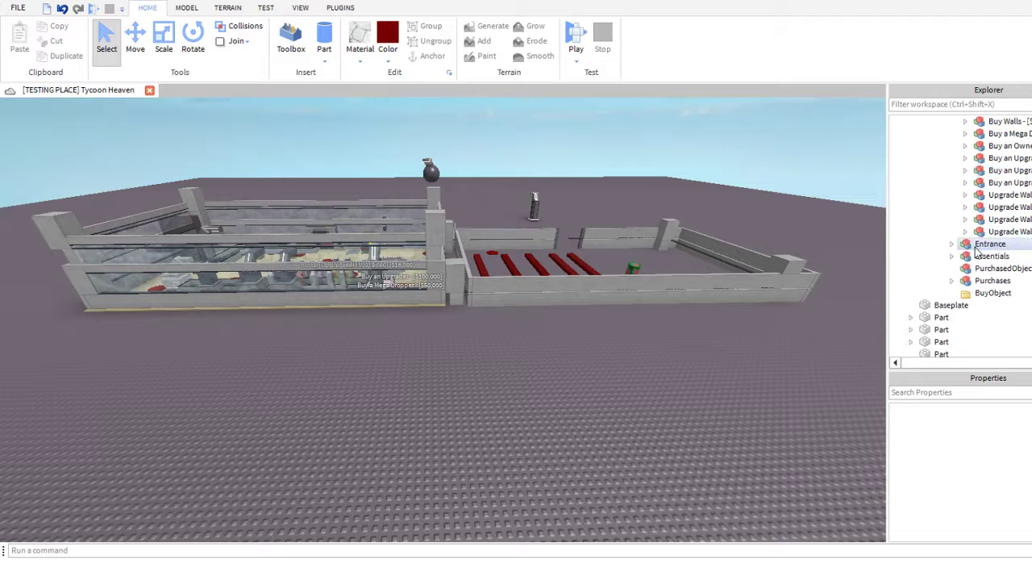
click(952, 281)
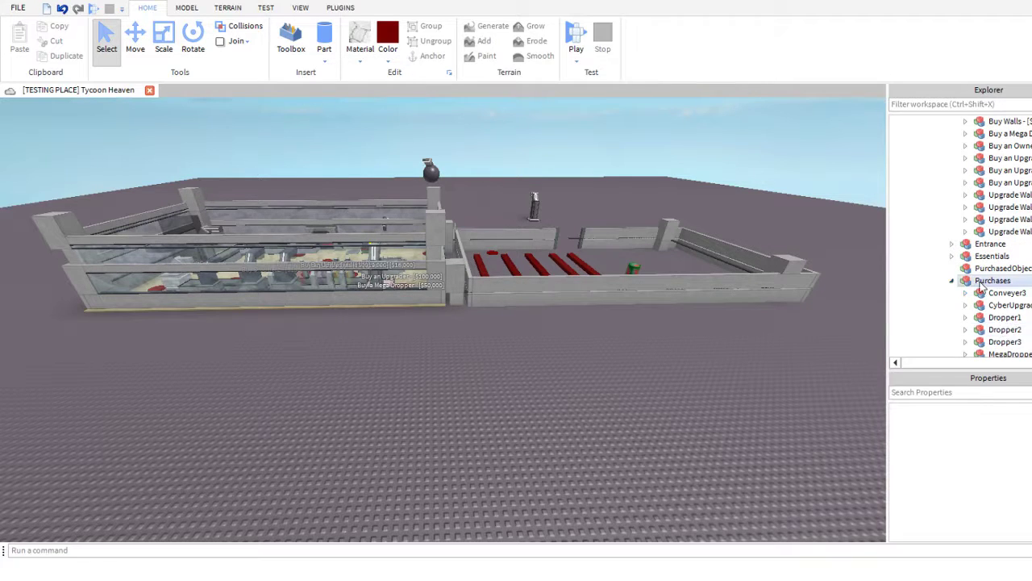
scroll(987, 295, down, 3)
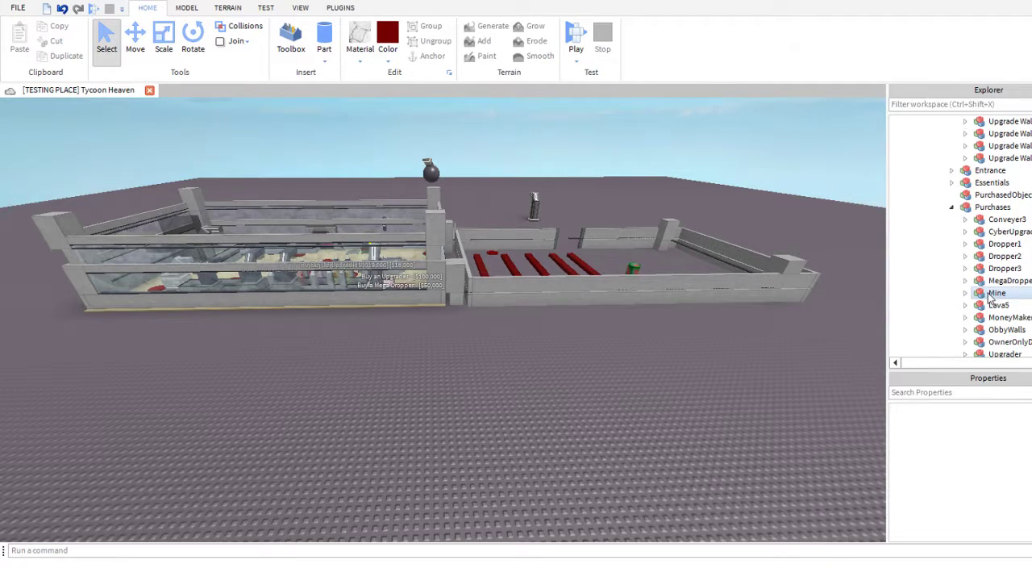
scroll(990, 296, down, 2)
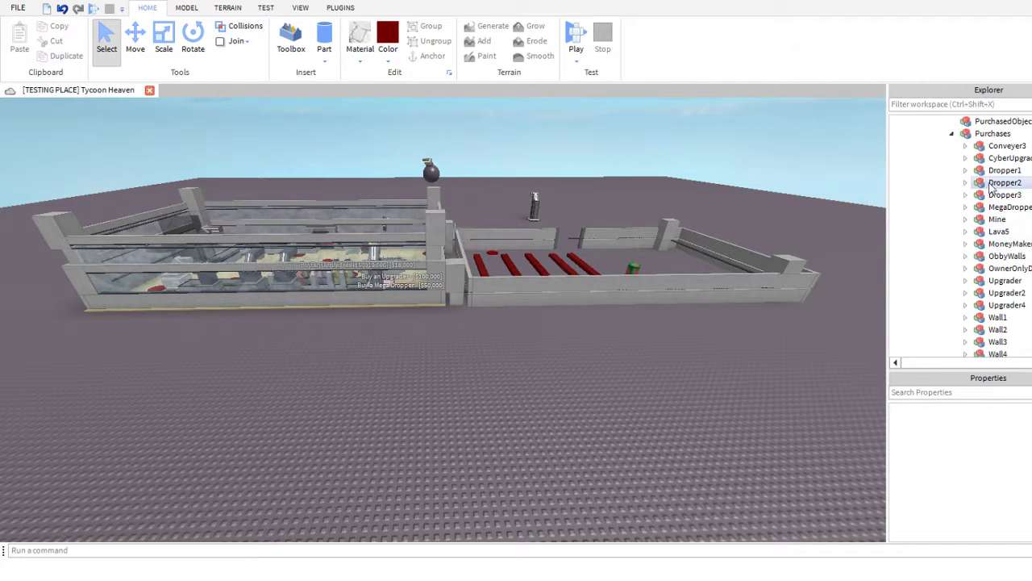
- Check the contents of Conveyer3 and the cyber upgrader in Purchases, and expand the ObbyWalls model
click(966, 147)
click(966, 147)
click(967, 159)
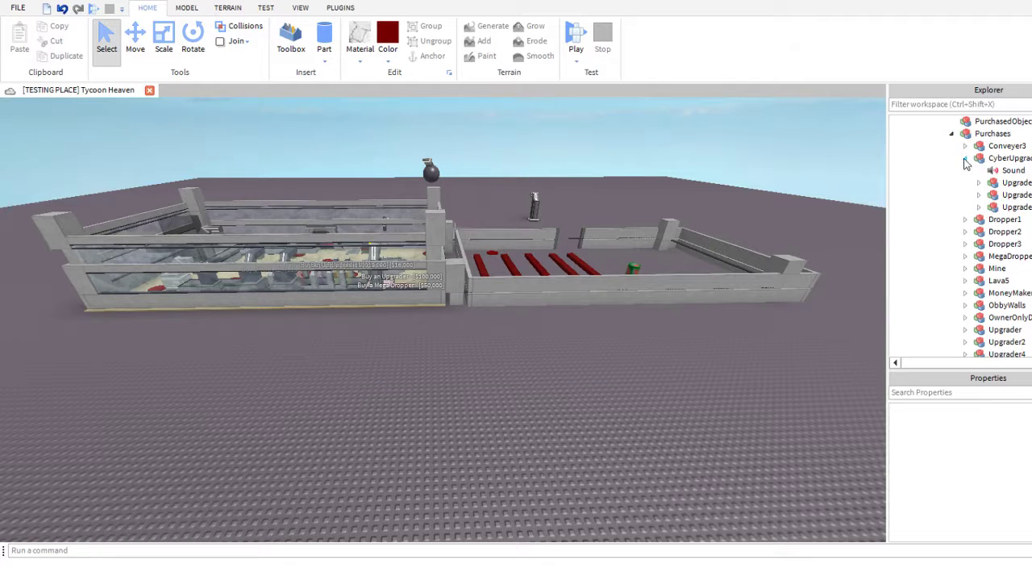
click(966, 161)
click(1004, 256)
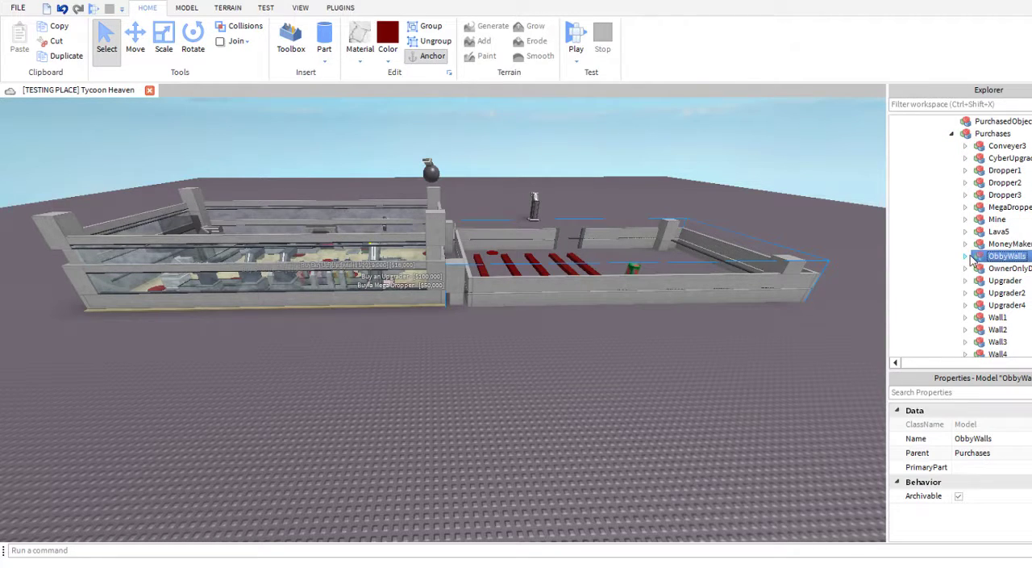
click(966, 256)
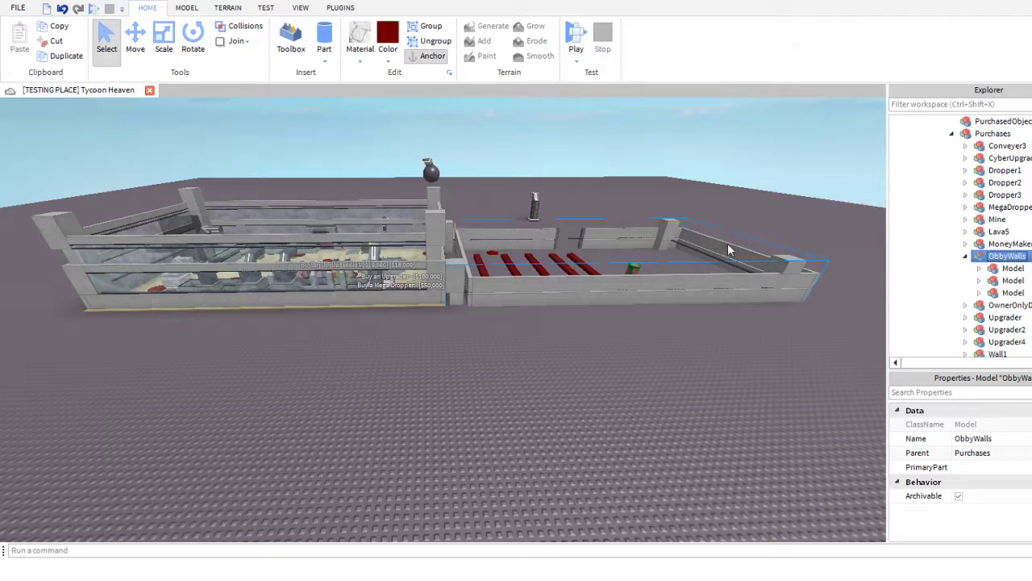
- Insert a Sound into ObbyWalls and paste the copied audio asset ID as its SoundId
click(703, 544)
click(1008, 270)
scroll(1021, 452, down, 3)
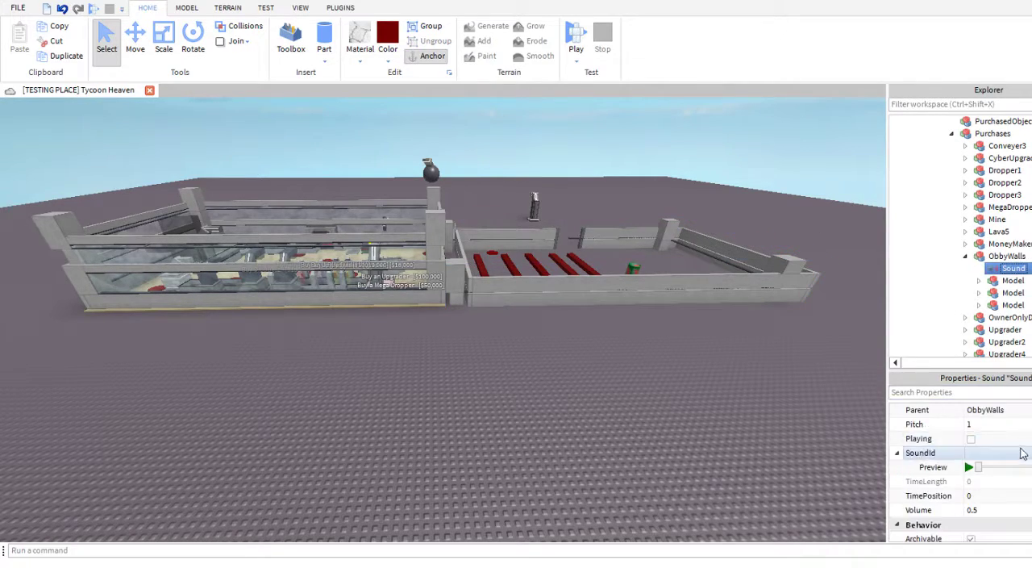
click(997, 453)
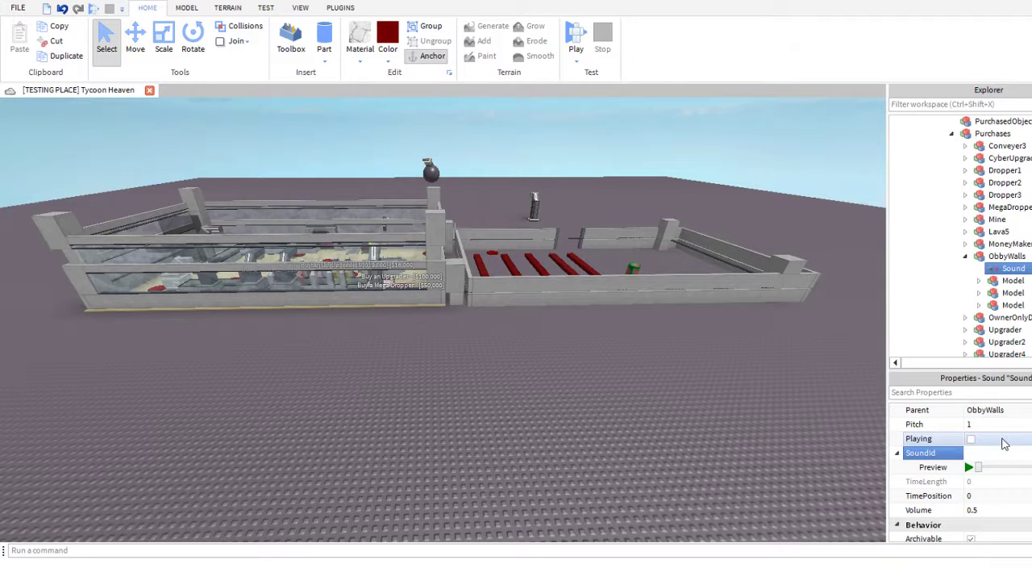
key(ctrl+v)
key(Return)
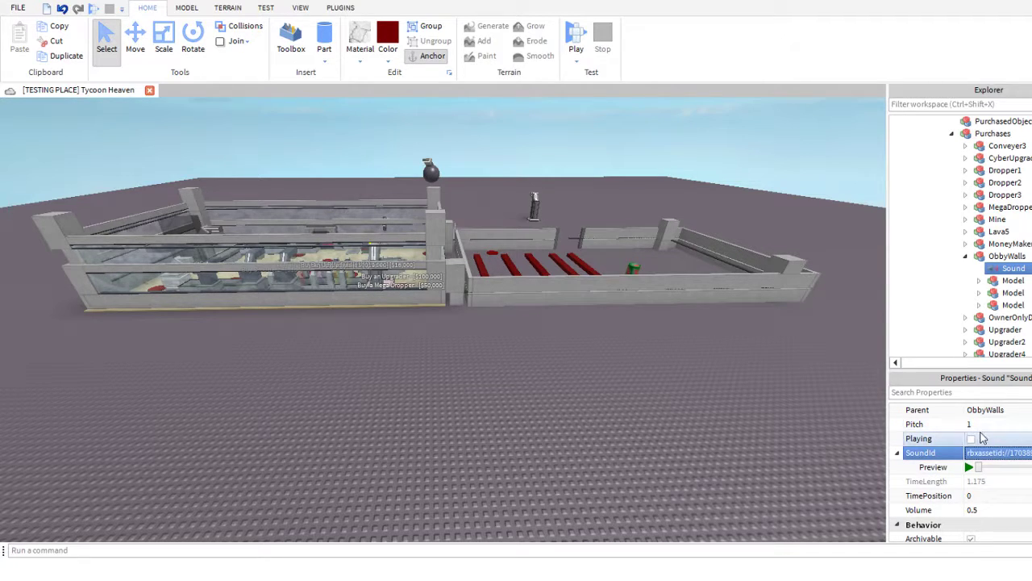
- Enable Playing for the ObbyWalls sound, preview it, and set its volume to 1
click(972, 439)
click(969, 467)
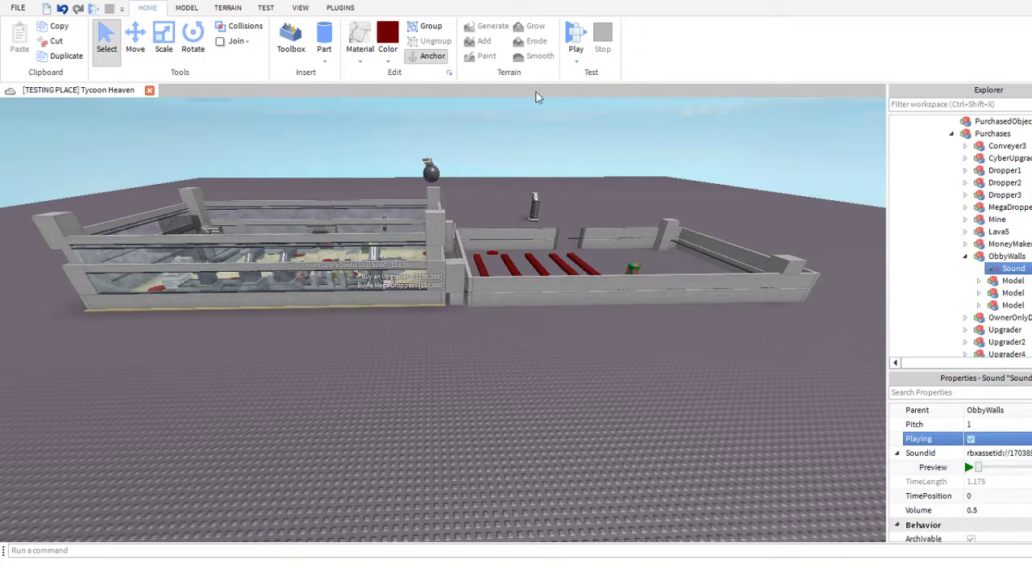
scroll(911, 435, up, 1)
scroll(959, 484, down, 1)
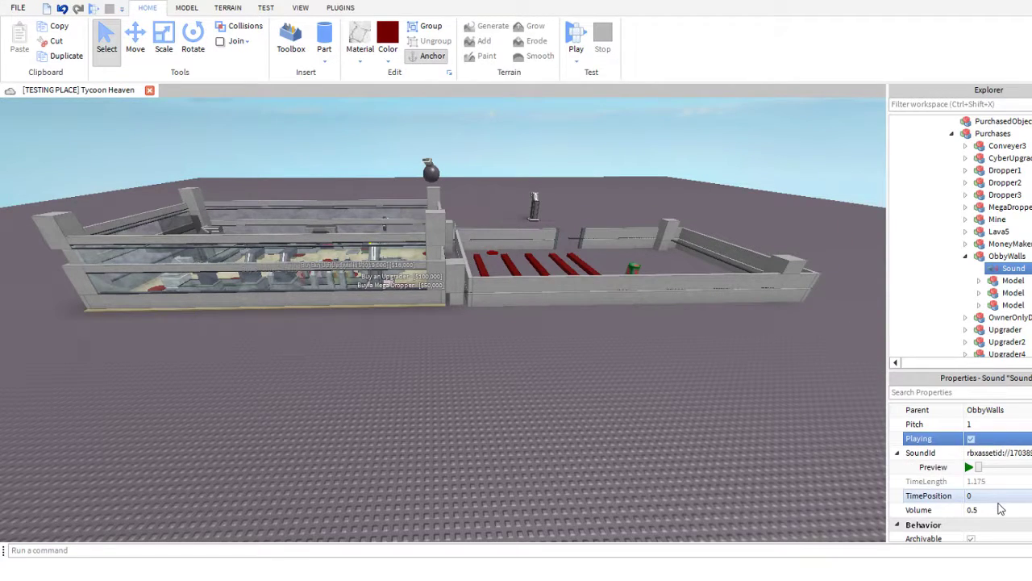
click(992, 511)
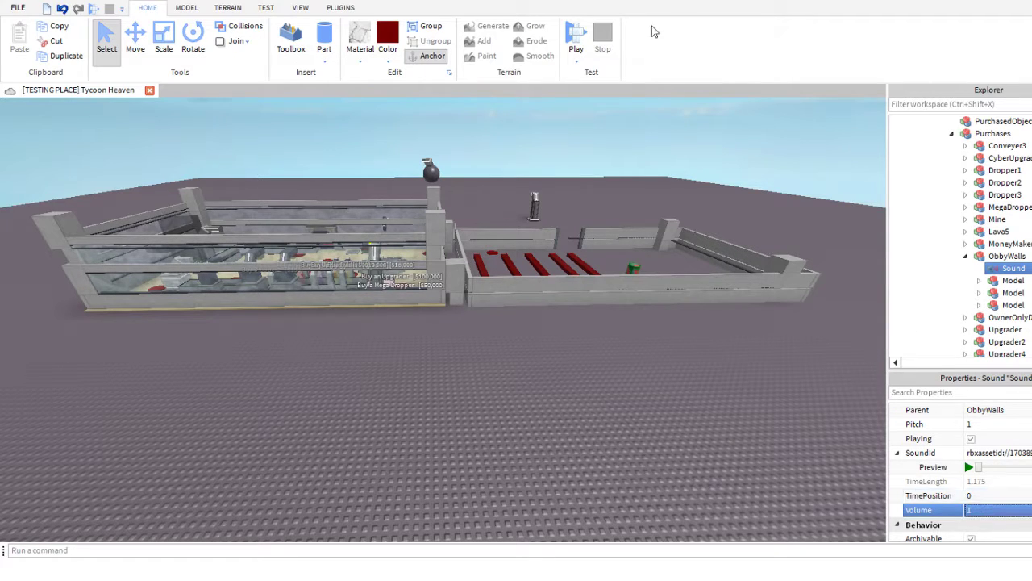
- Set the MaxDistance of the ObbyWalls sound to 10
click(911, 324)
click(1013, 268)
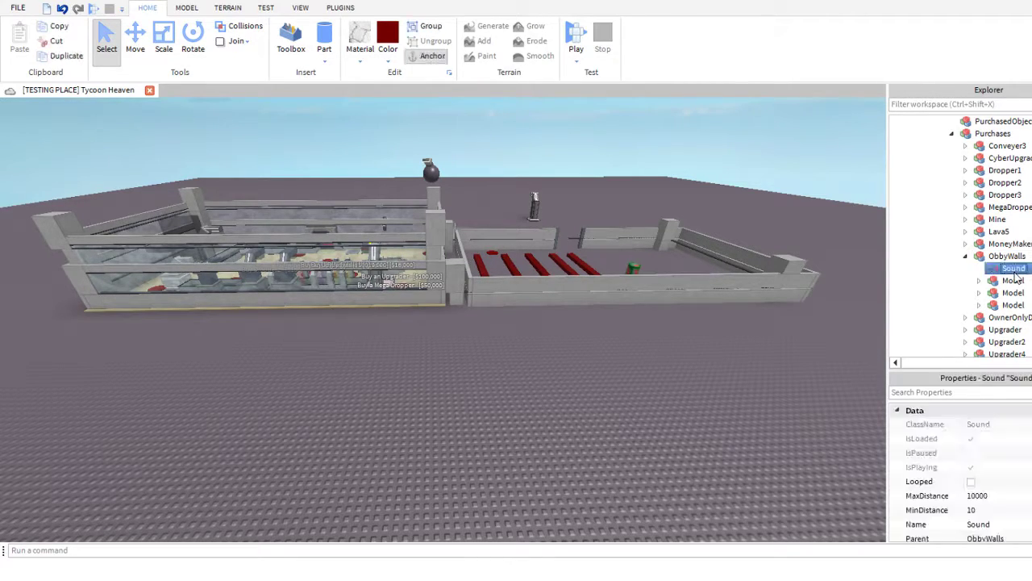
scroll(988, 476, down, 3)
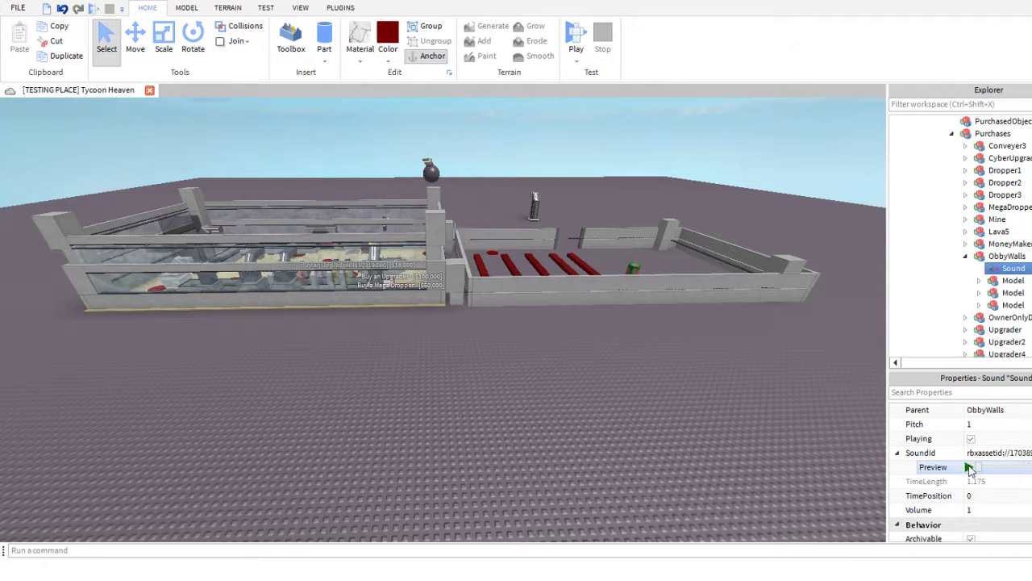
scroll(977, 464, up, 2)
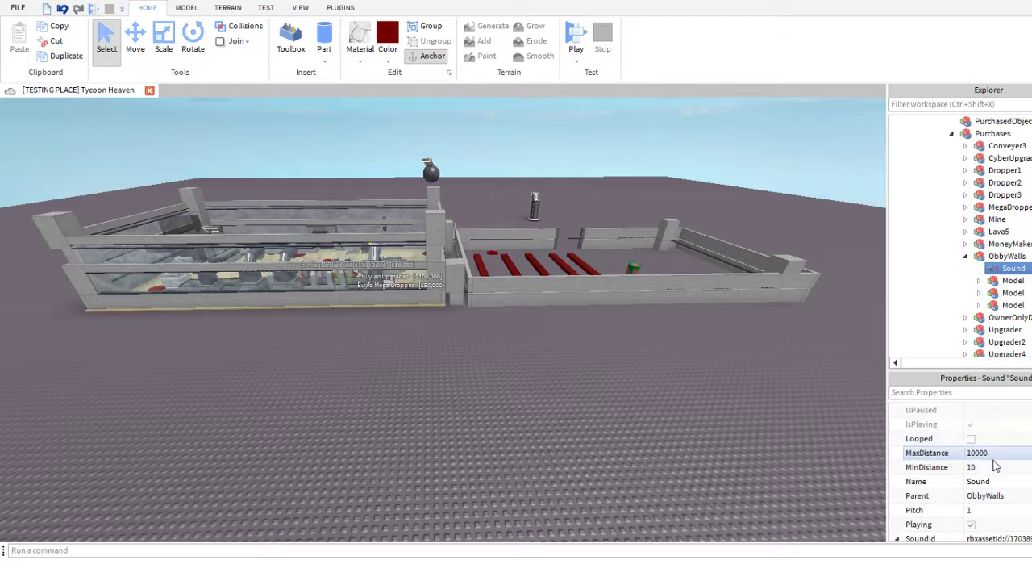
click(987, 453)
key(BackSpace)
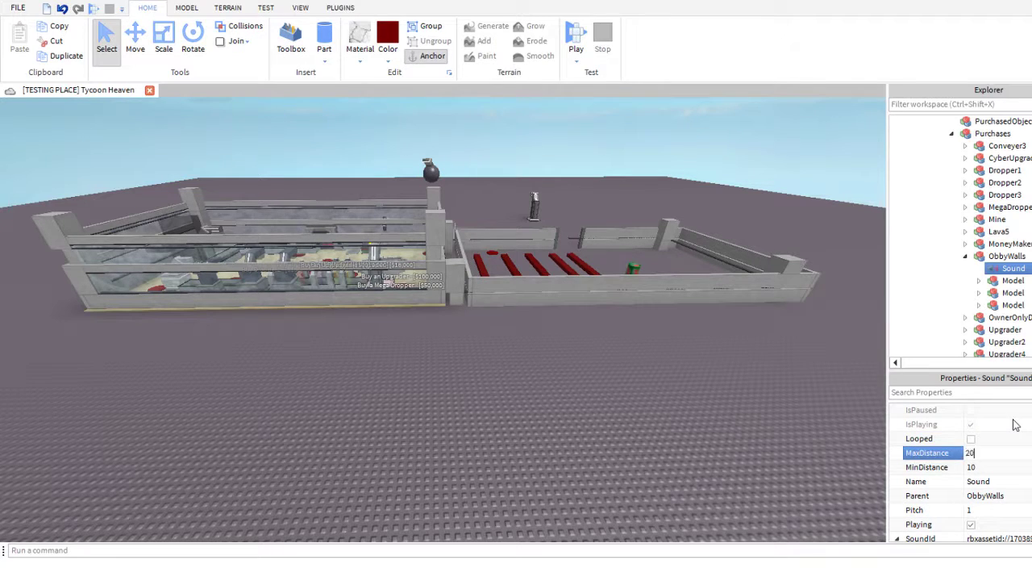
text(20)
key(Return)
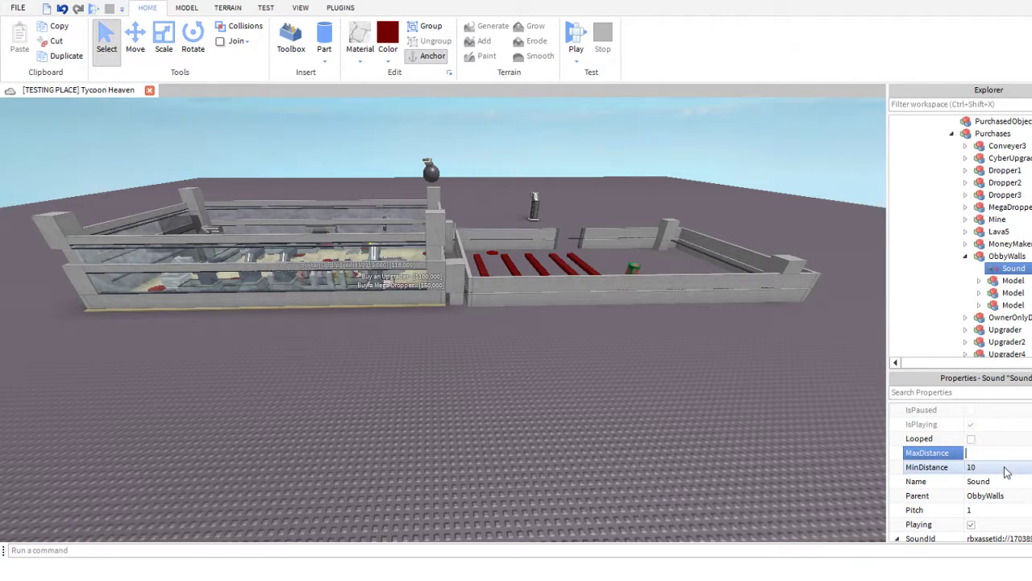
text(10)
key(Return)
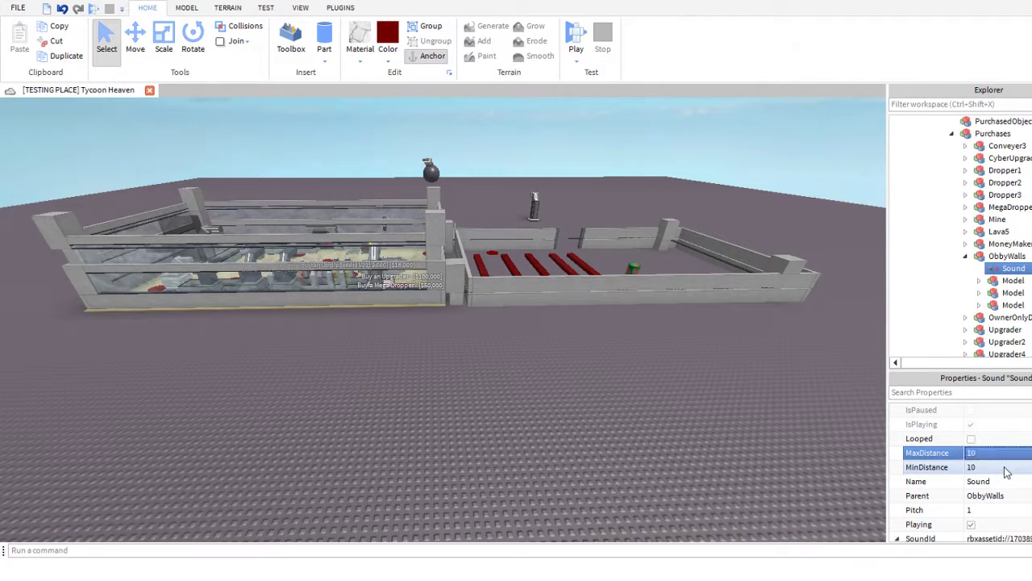
- Start a playtest, claim the tycoon at its entrance, and collapse the player list
click(575, 42)
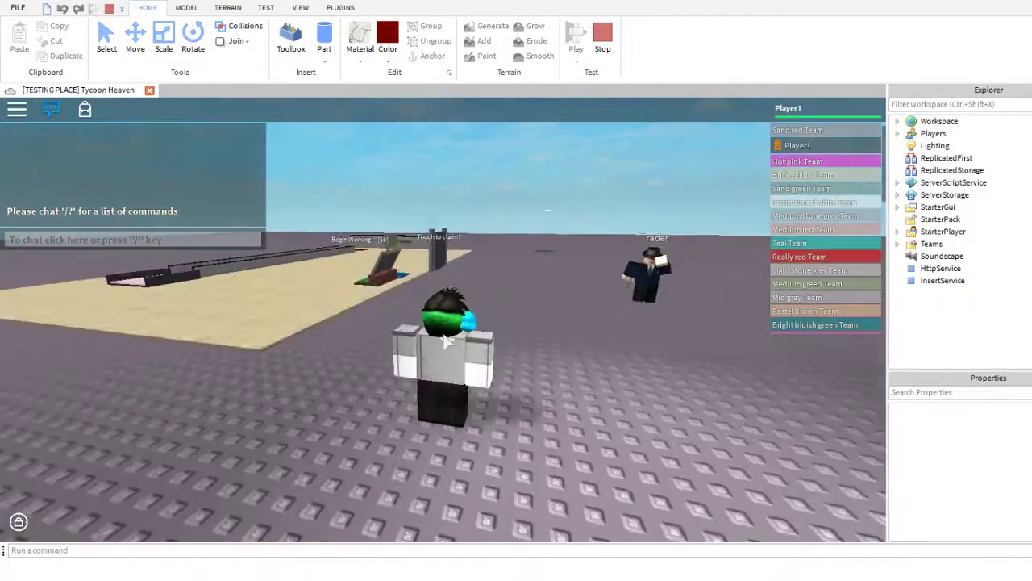
key(w)
key(space)
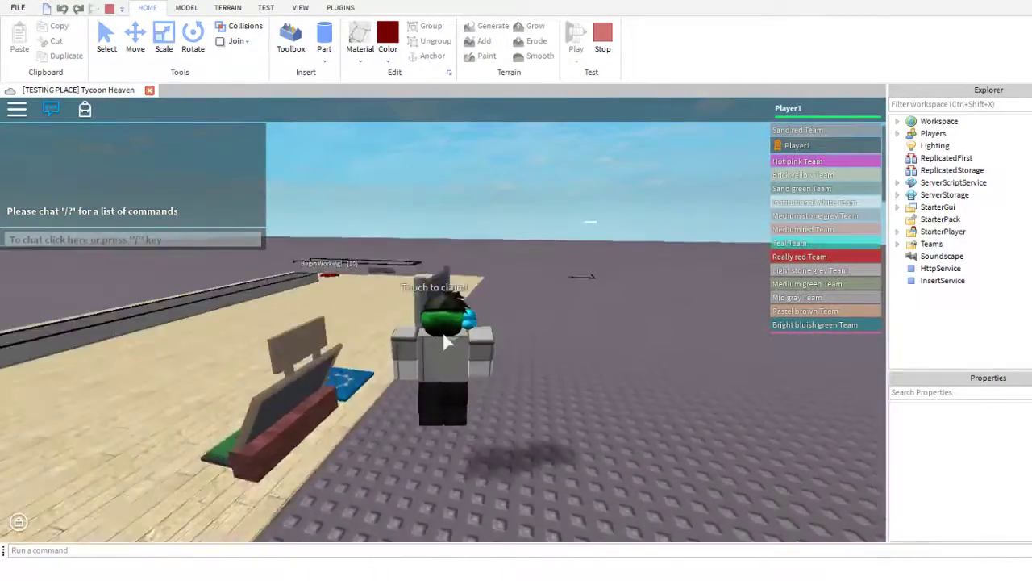
key(w)
right_drag(442, 333, 443, 333)
key(space)
key(w)
key(space)
key(Tab)
key(space)
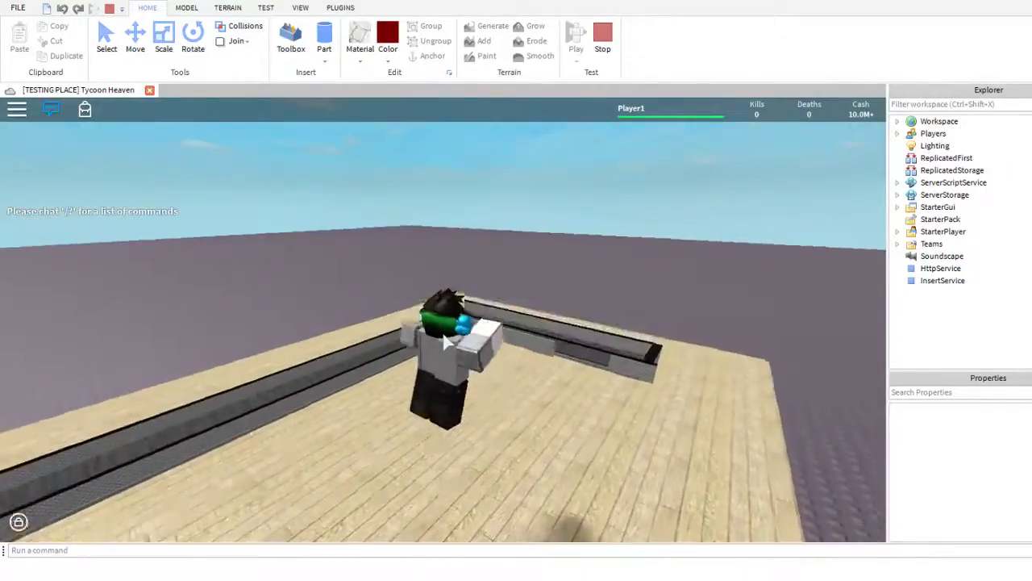
- Run the character to the Begin Working! pad, claim the starting purchase, and jump back over the conveyor
key(w)
key(w)
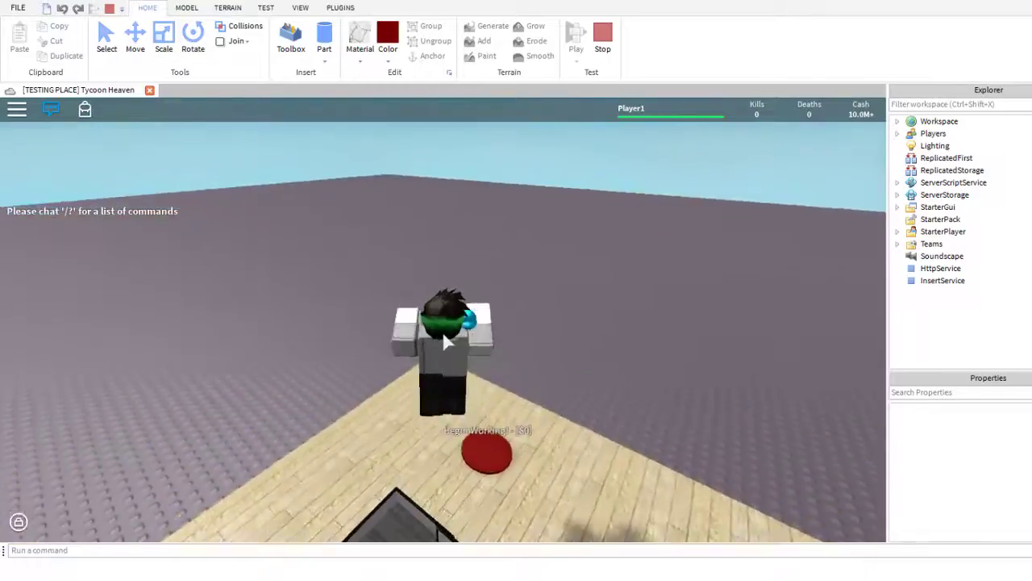
right_drag(445, 341, 444, 341)
key(w)
key(space)
key(w)
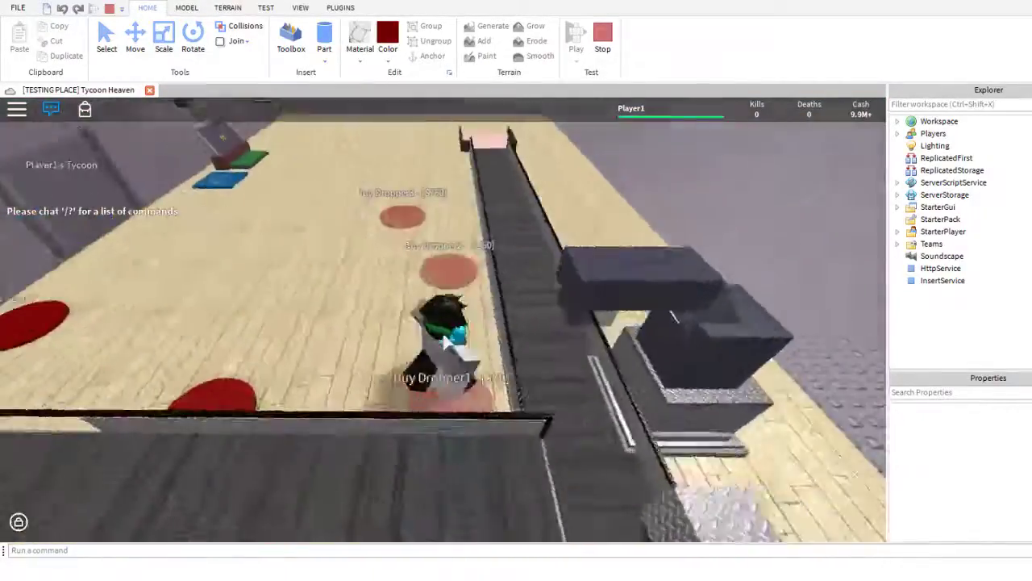
- Buy the Obby for $1,000,000, walk inside its walls to test the sound, and stop the playtest
key(w)
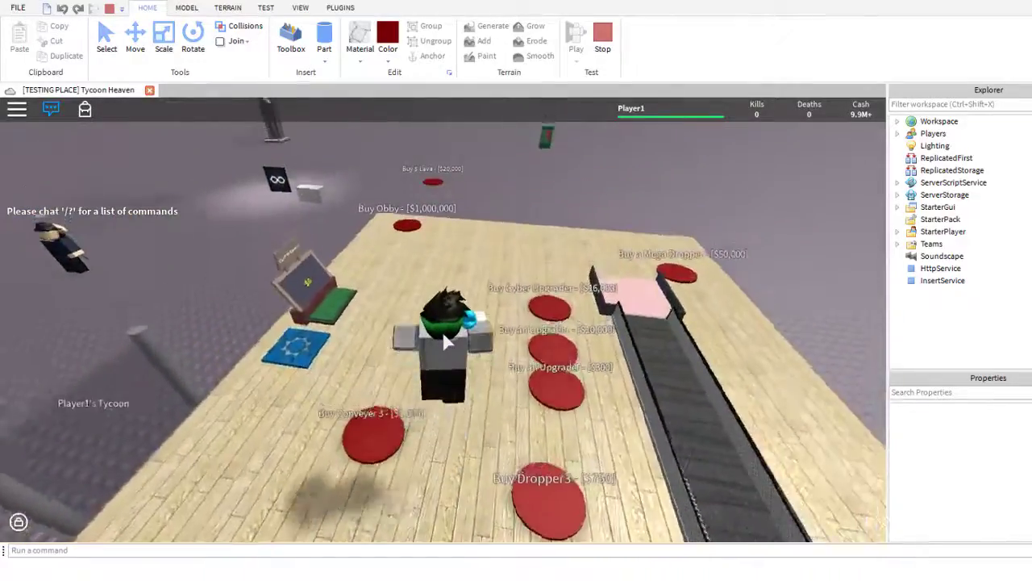
key(w)
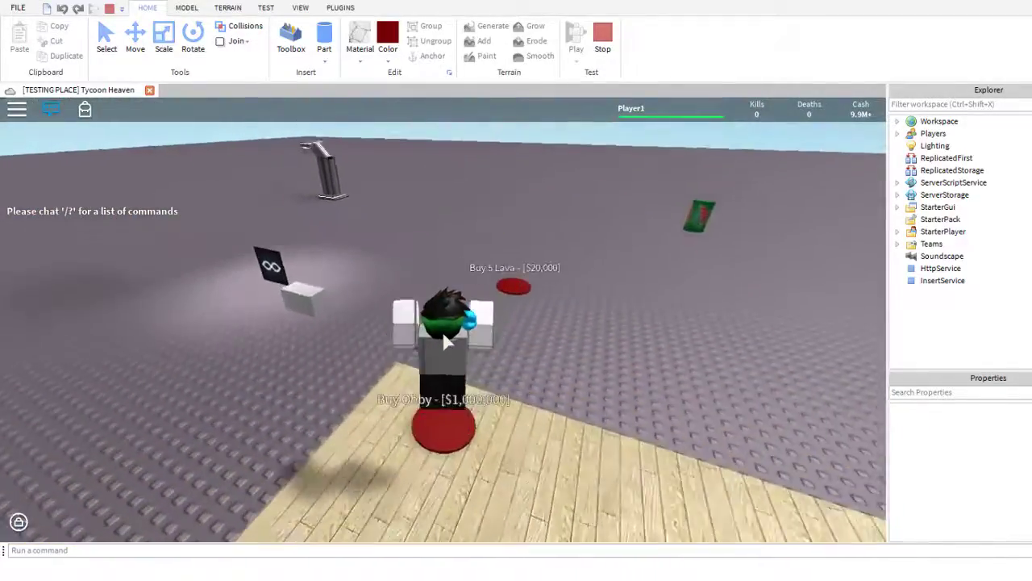
key(s)
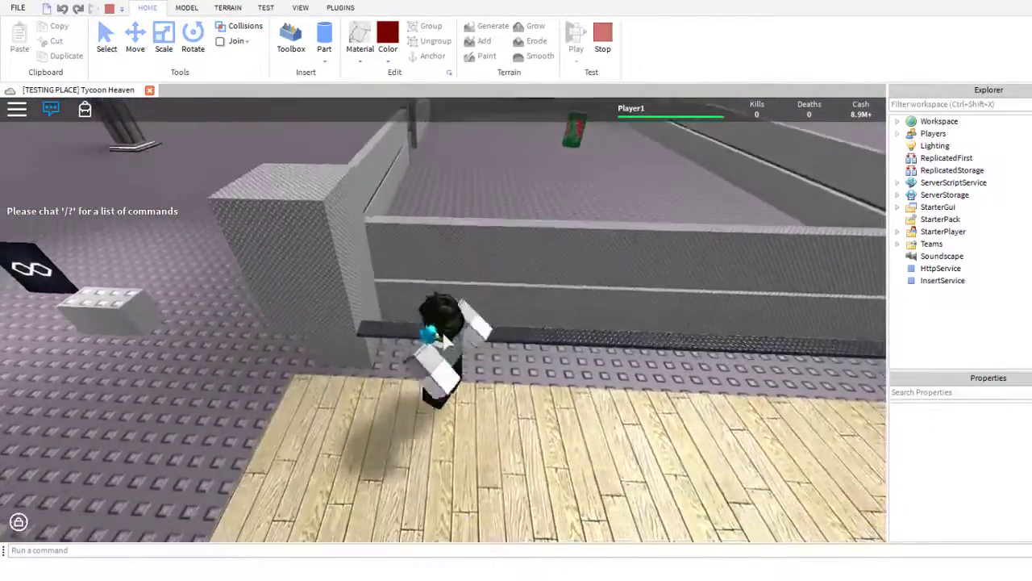
key(space)
key(w)
key(w)
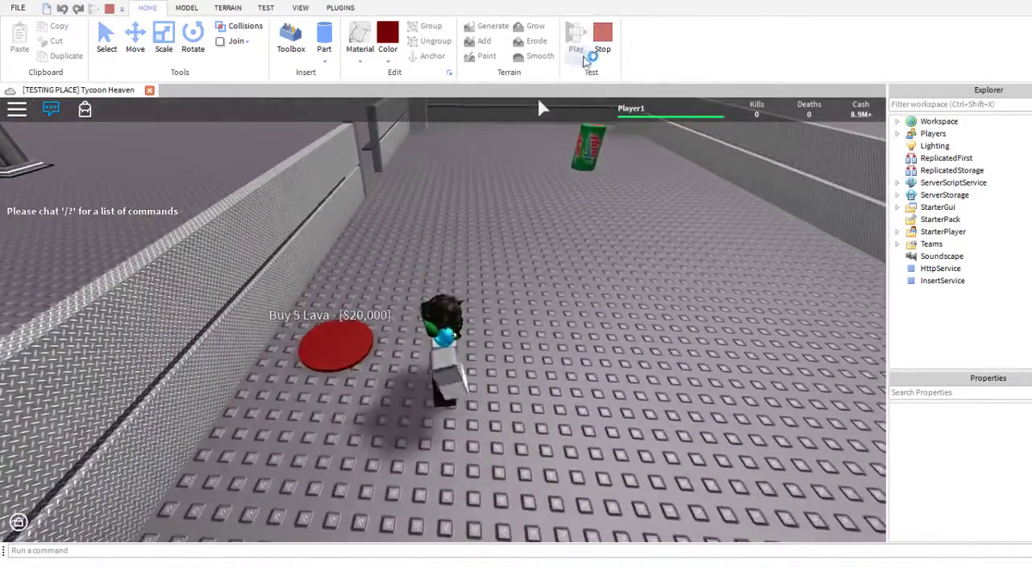
click(604, 44)
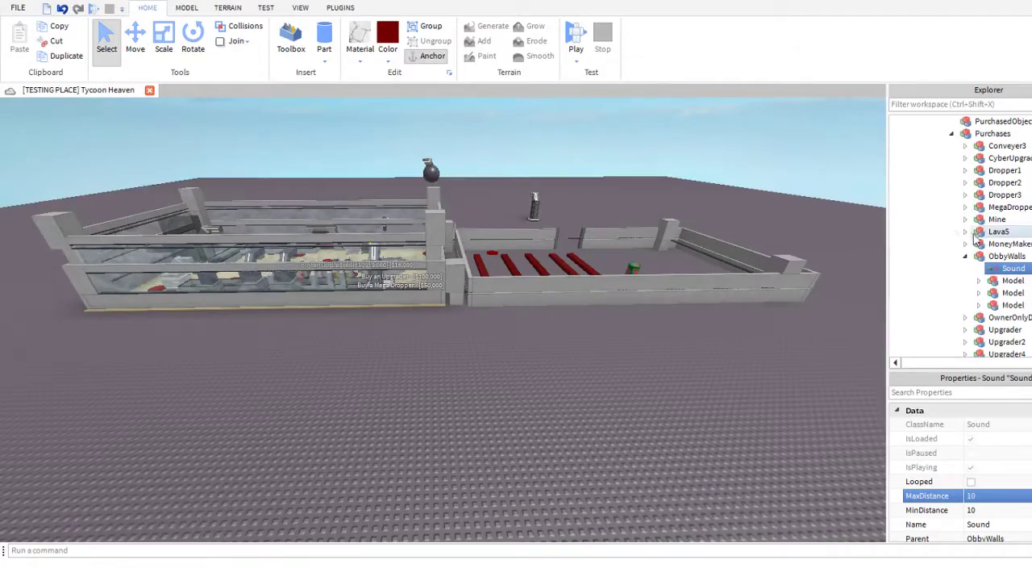
- Collapse ObbyWalls and bring the MegaDropper model from Purchases into focus
click(966, 256)
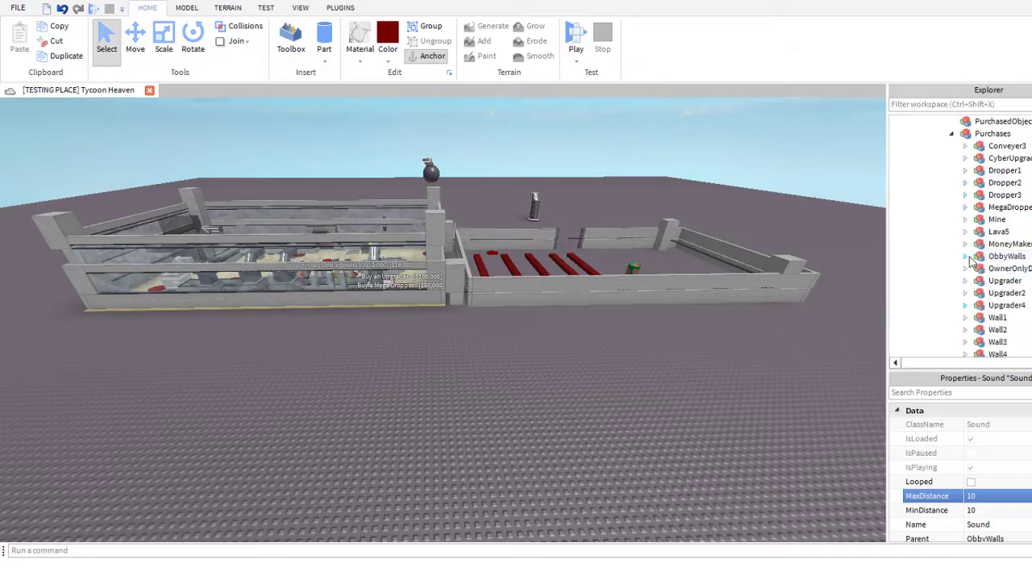
right_drag(557, 258, 540, 259)
key(w)
scroll(541, 259, up, 10)
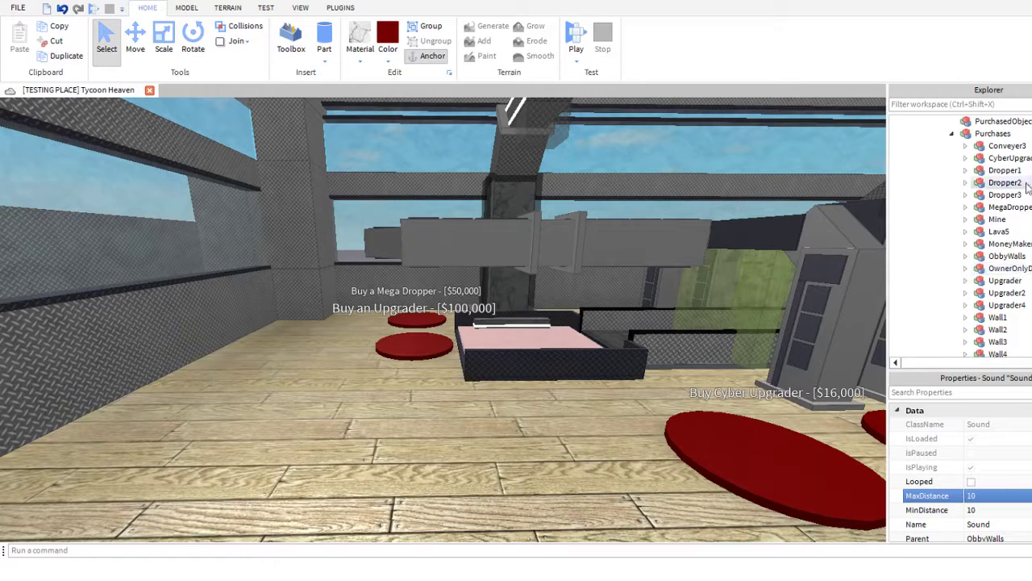
click(1018, 208)
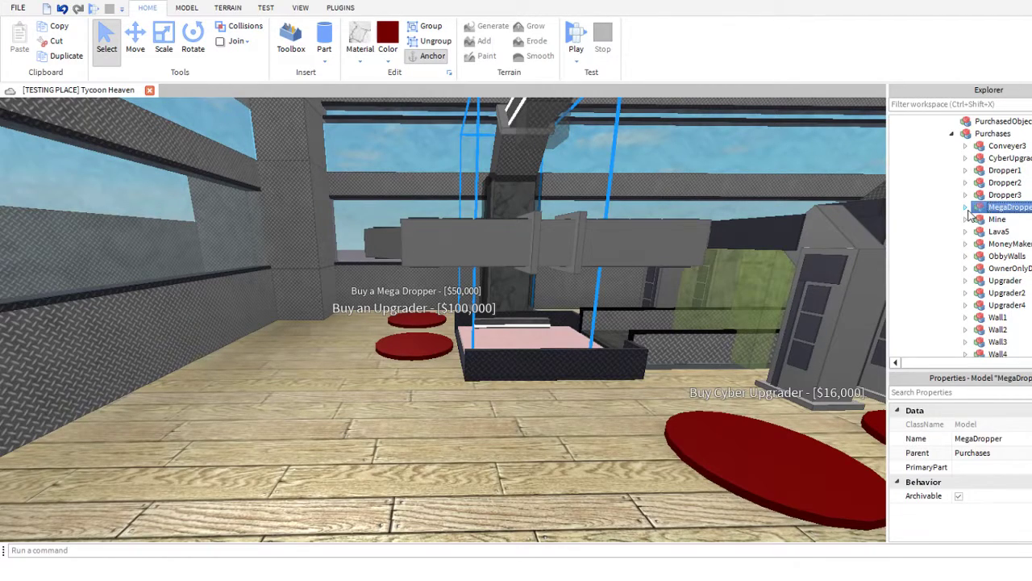
key(f)
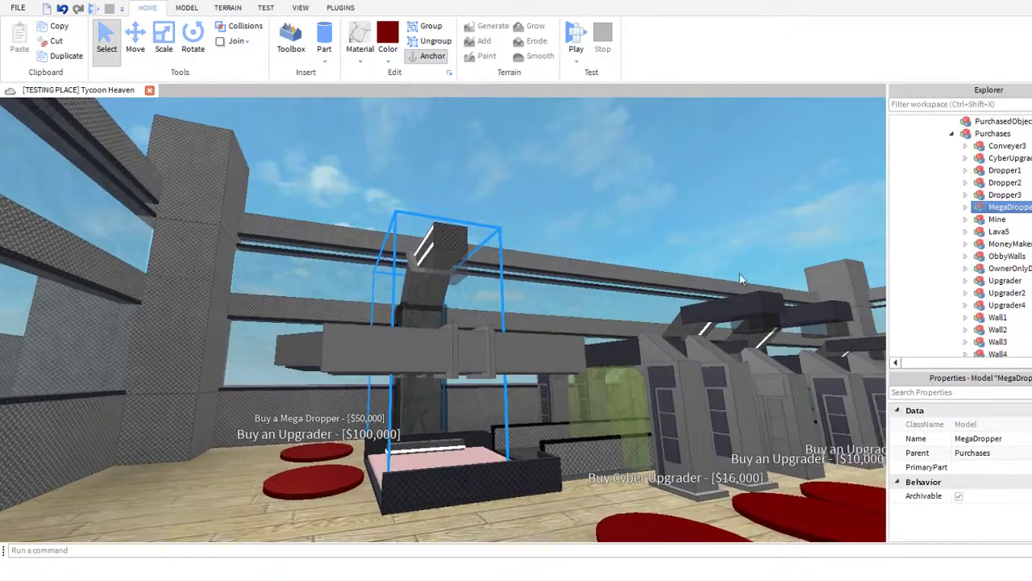
- Add a Sound inside the MegaDropper model
click(965, 208)
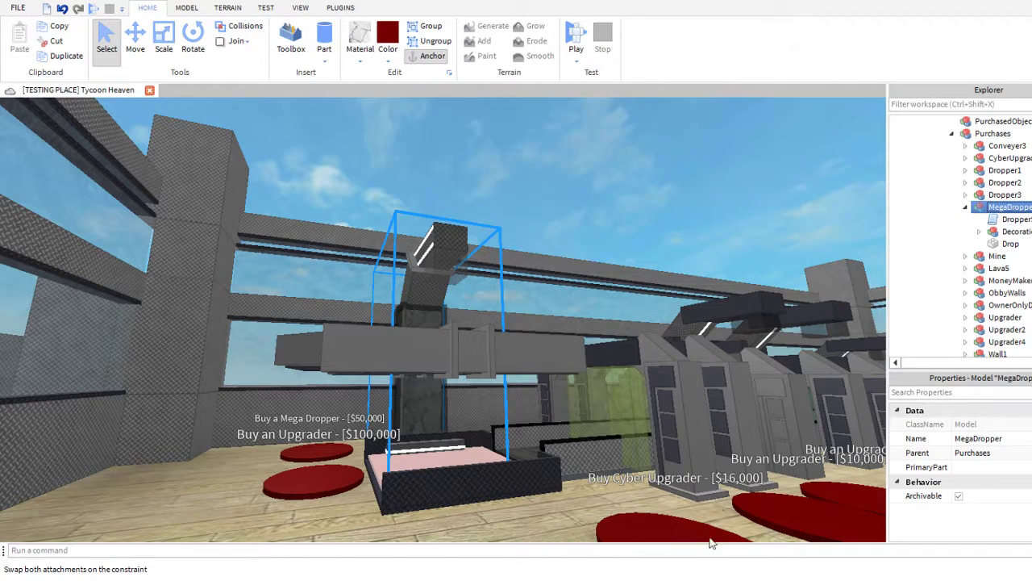
key(ctrl+shift+v)
click(1014, 220)
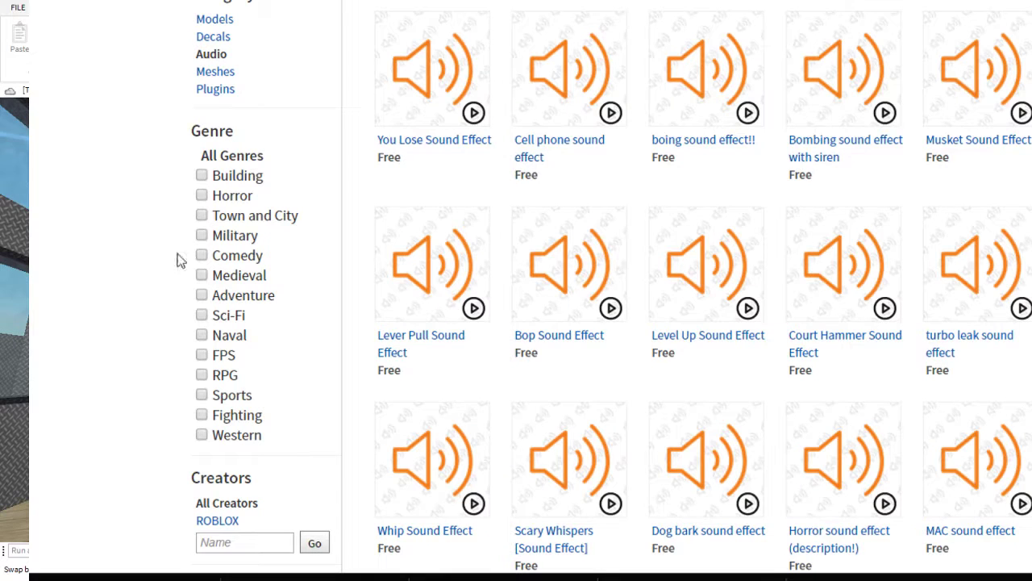
- Switch to the Roblox audio library in the browser, preview Bop Sound Effect, and check its details page
click(110, 1)
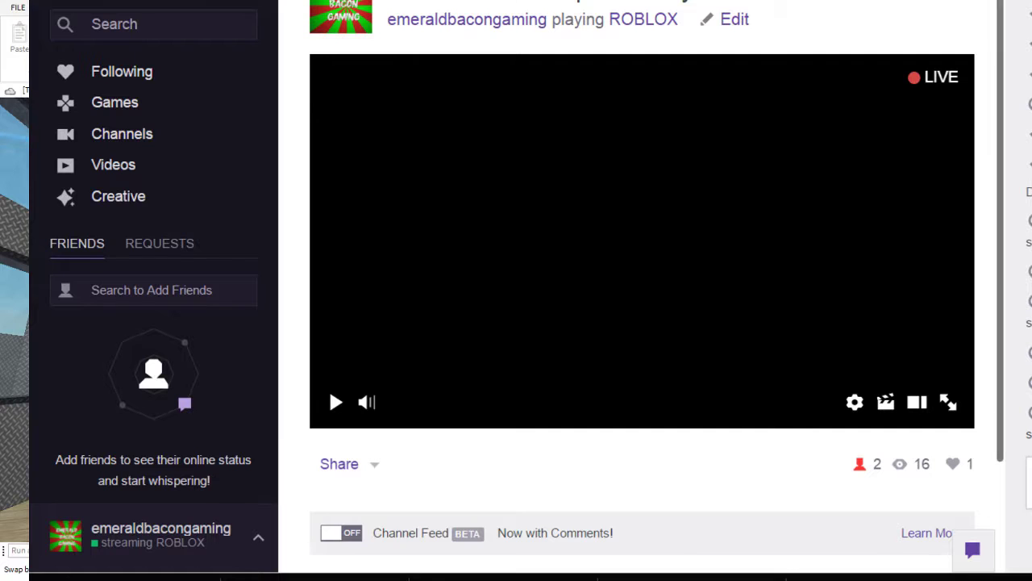
key(ctrl+Tab)
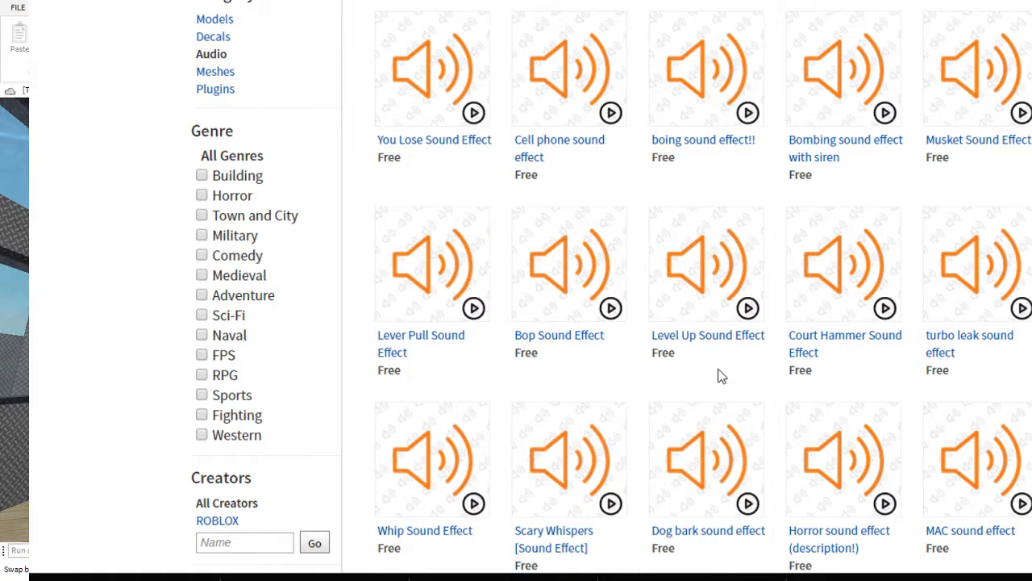
scroll(718, 372, down, 1)
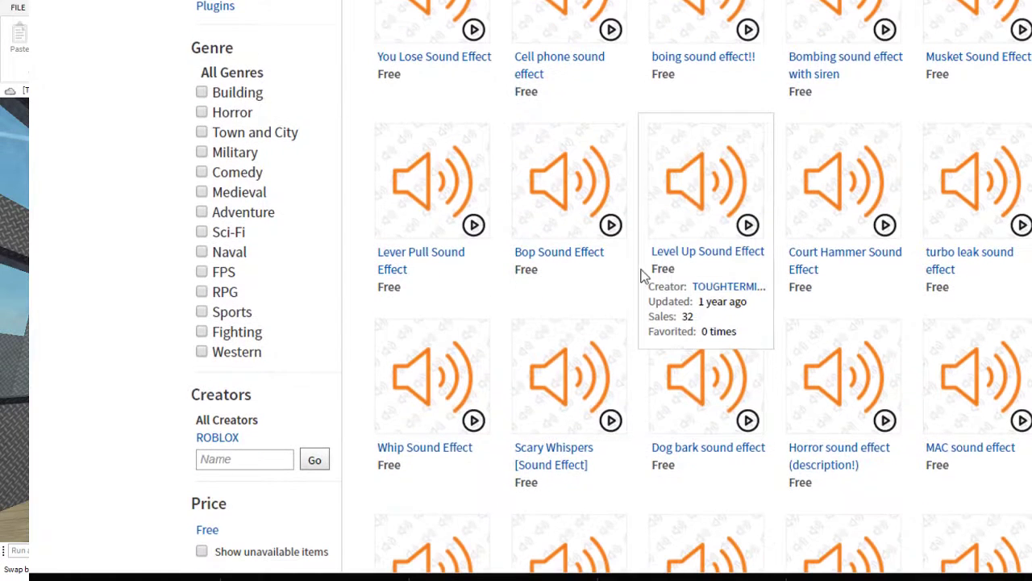
click(610, 226)
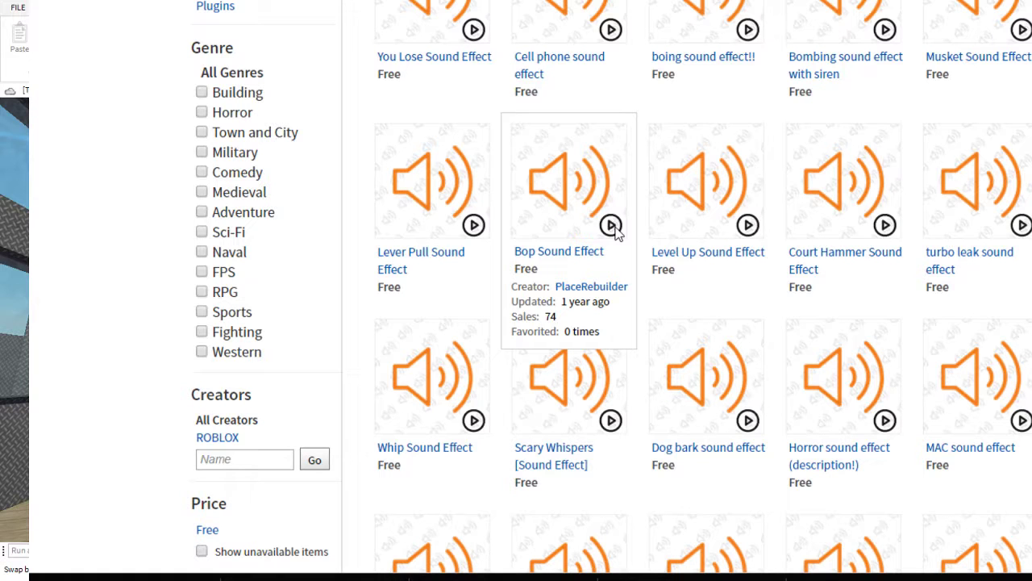
click(548, 186)
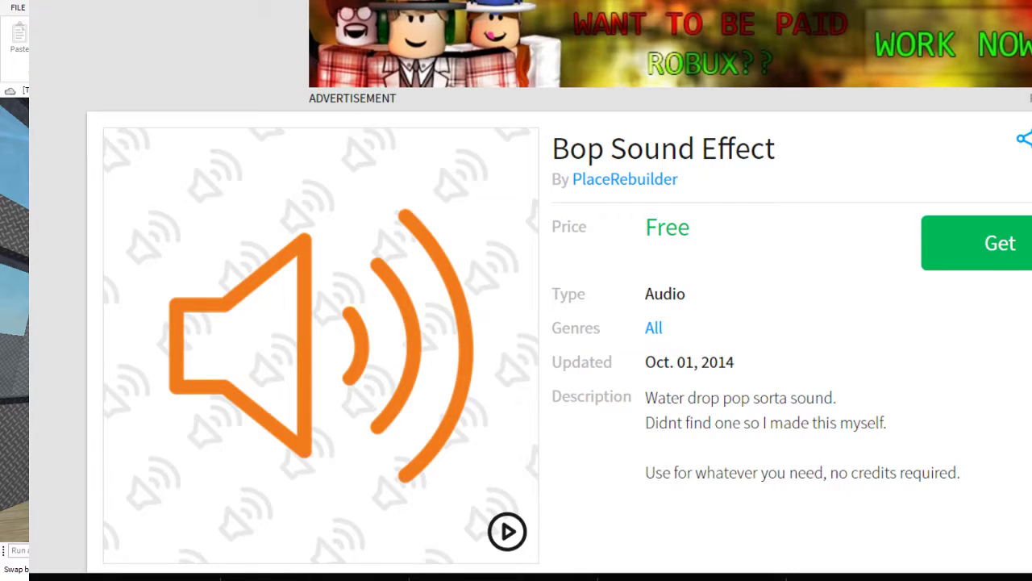
click(17, 11)
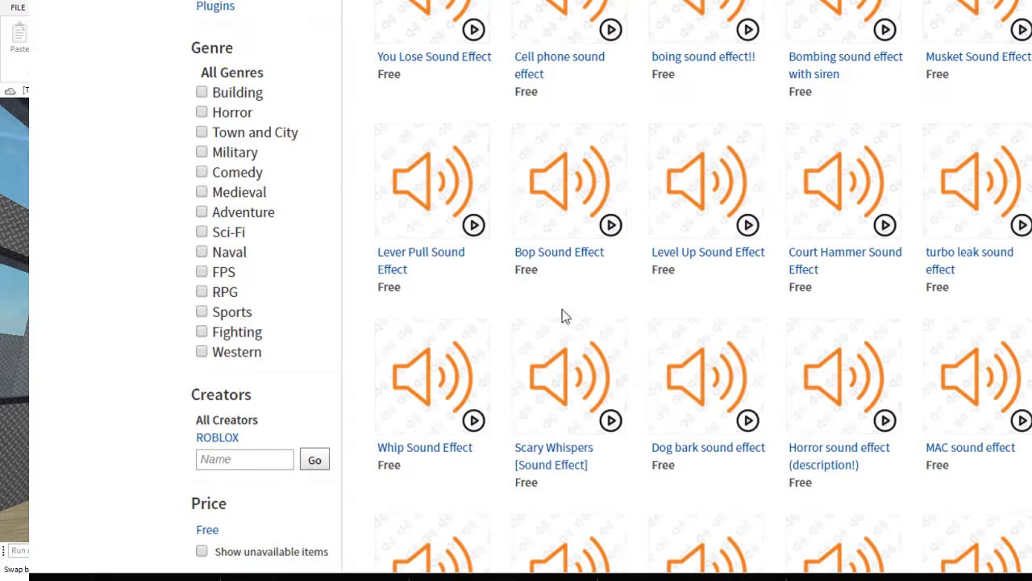
- Preview Whip Sound Effect in the audio library and play it from its details page
scroll(700, 396, down, 2)
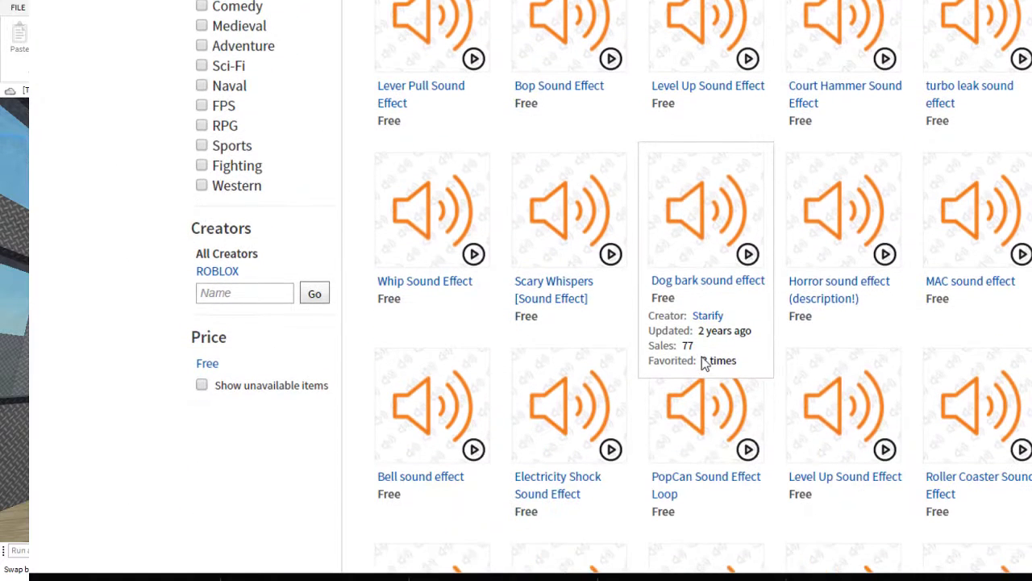
click(476, 257)
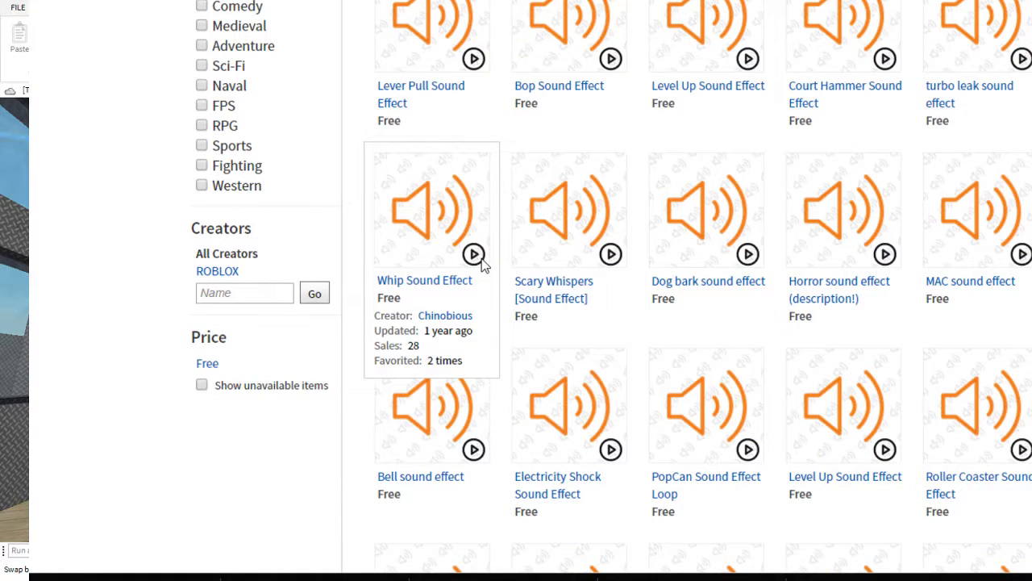
click(474, 255)
click(417, 255)
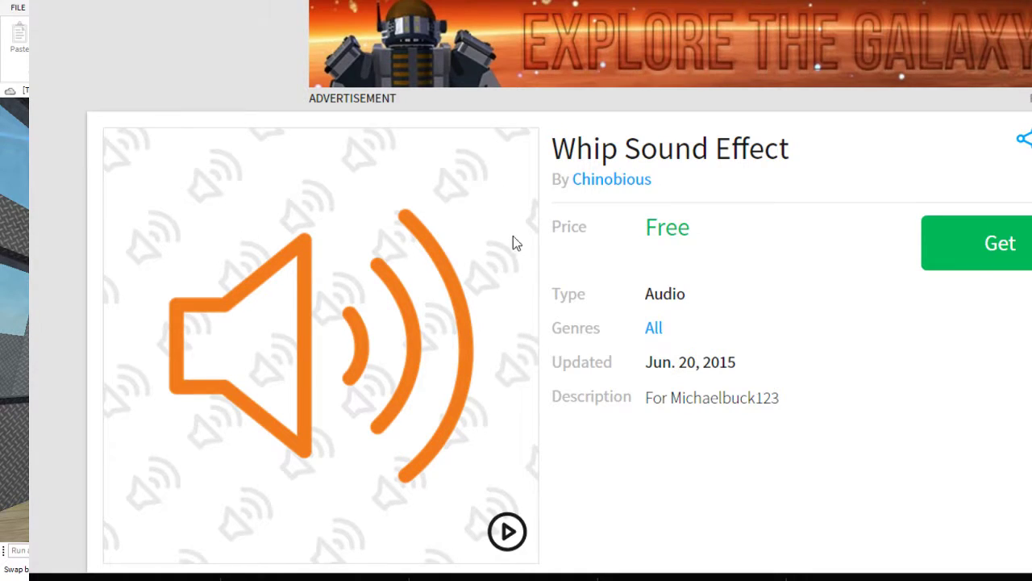
click(517, 533)
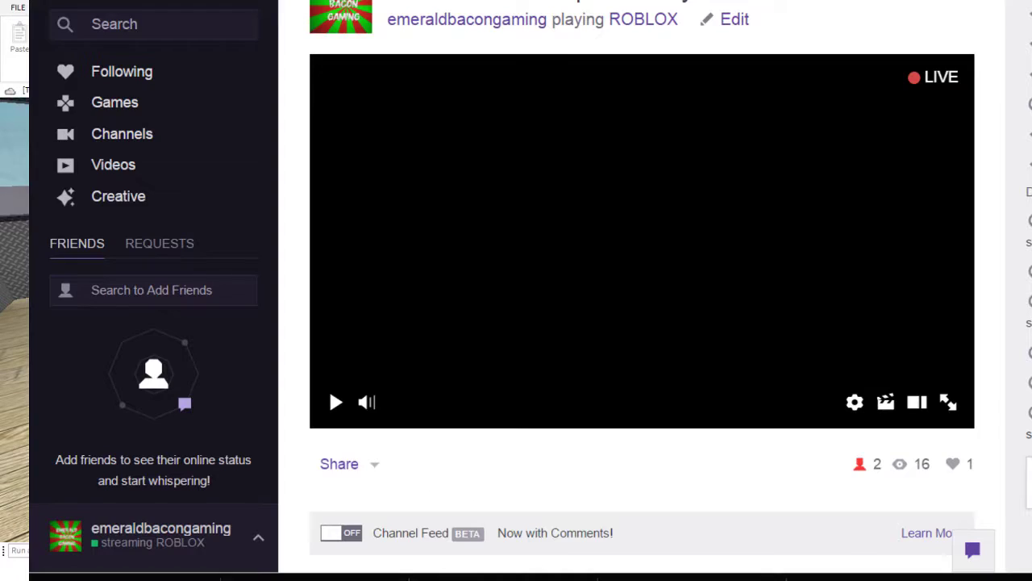
scroll(633, 203, down, 2)
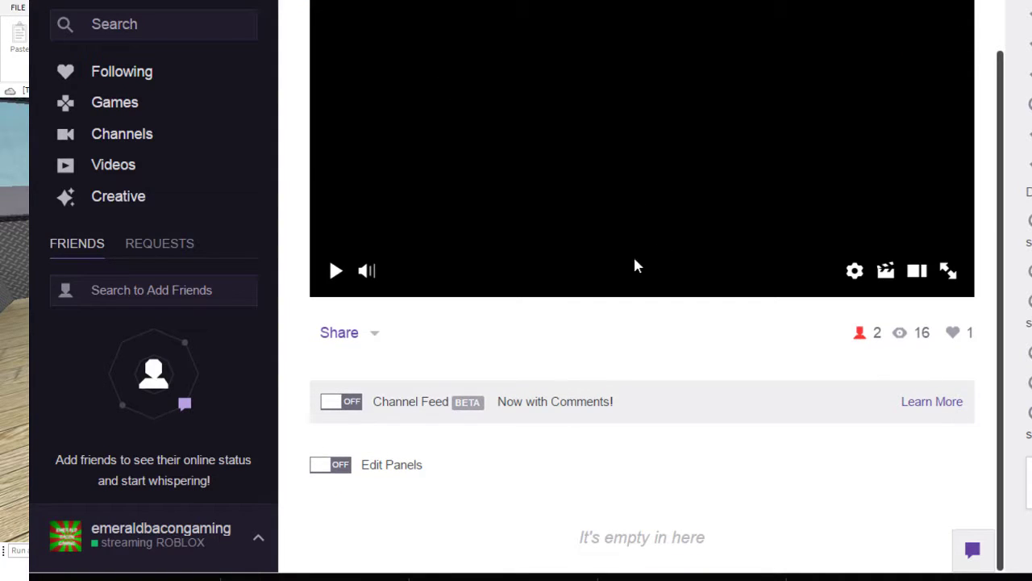
scroll(483, 346, up, 2)
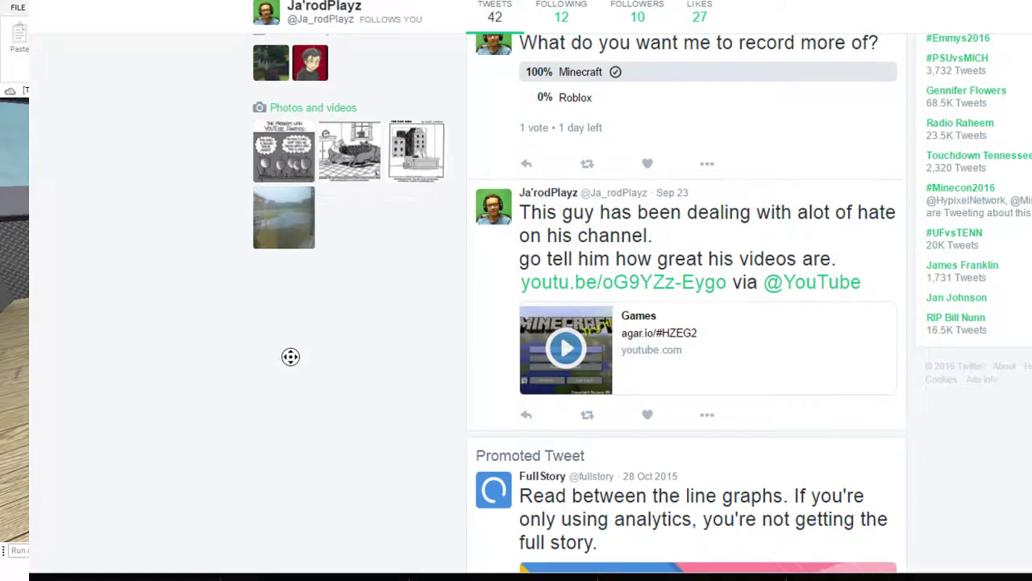
scroll(290, 358, up, 3)
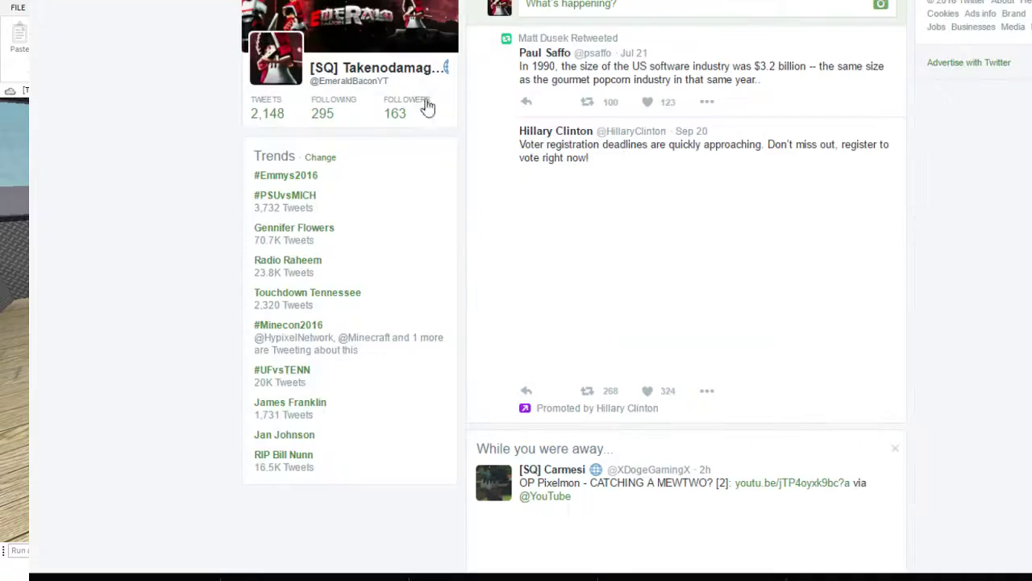
scroll(647, 108, down, 2)
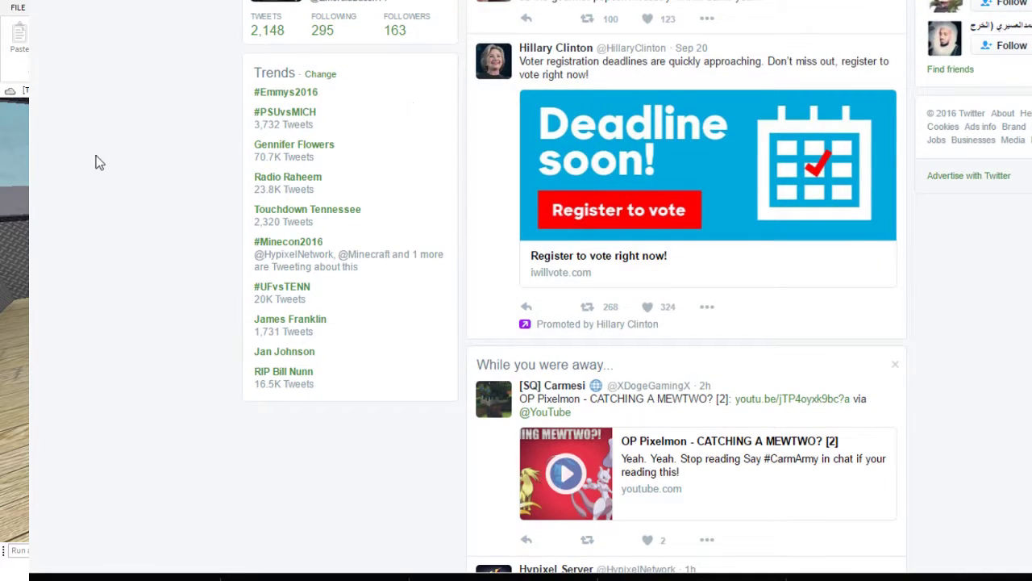
scroll(97, 161, down, 7)
scroll(176, 164, up, 3)
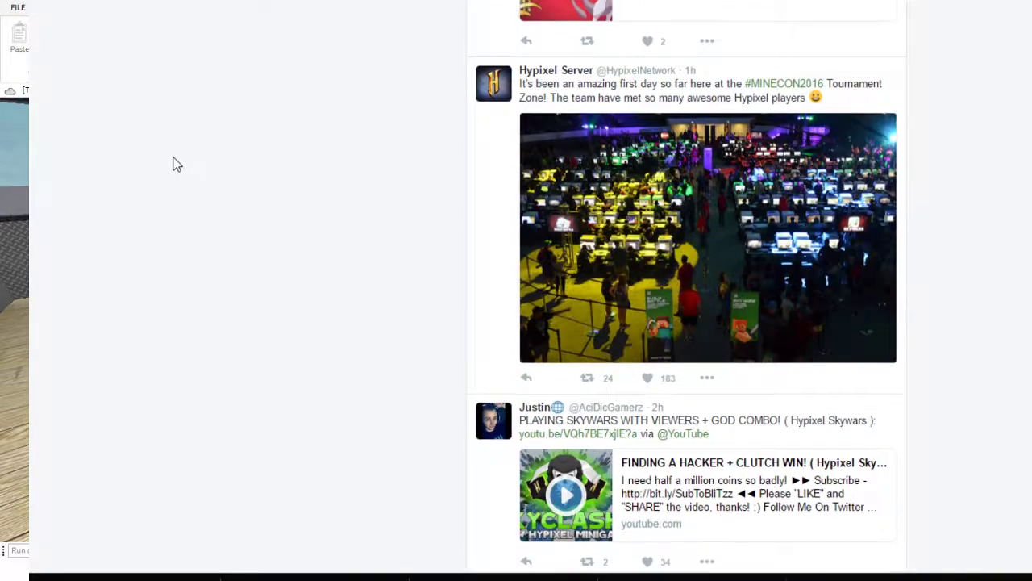
scroll(176, 162, down, 2)
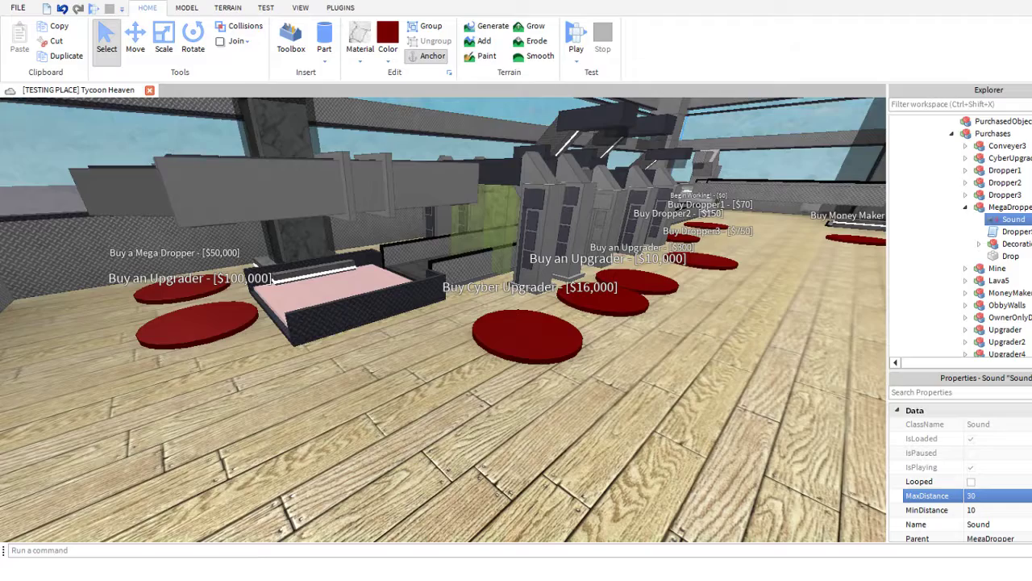
- Select the Mountain Dew can in the obby and examine the tycoon's droppers, upgraders and purchase pads
right_drag(495, 402, 422, 288)
scroll(451, 346, down, 5)
scroll(420, 285, up, 3)
scroll(421, 287, up, 5)
drag(426, 171, 443, 312)
scroll(443, 312, down, 5)
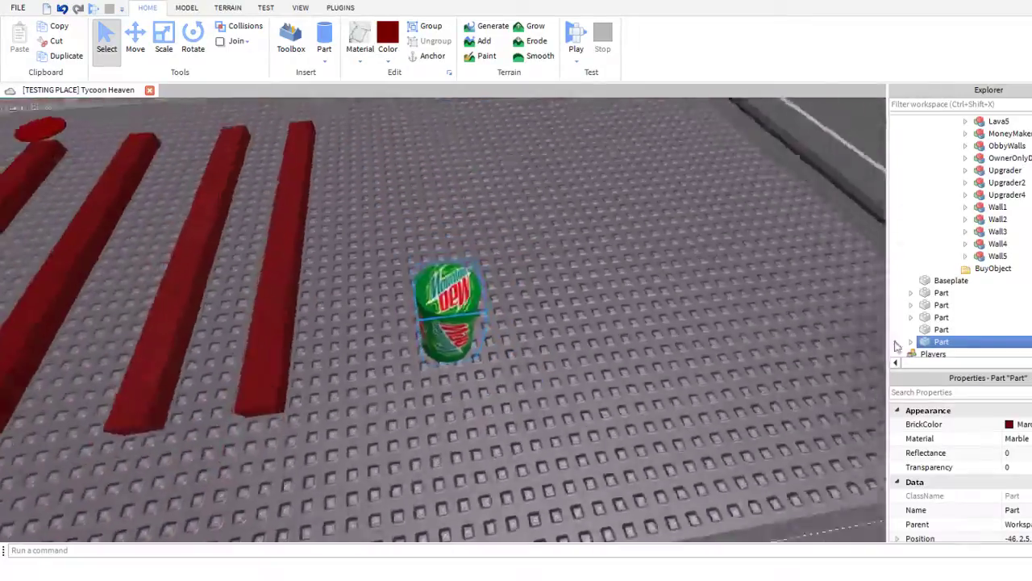
right_drag(353, 285, 337, 271)
scroll(343, 275, up, 5)
scroll(336, 272, down, 6)
scroll(498, 266, up, 10)
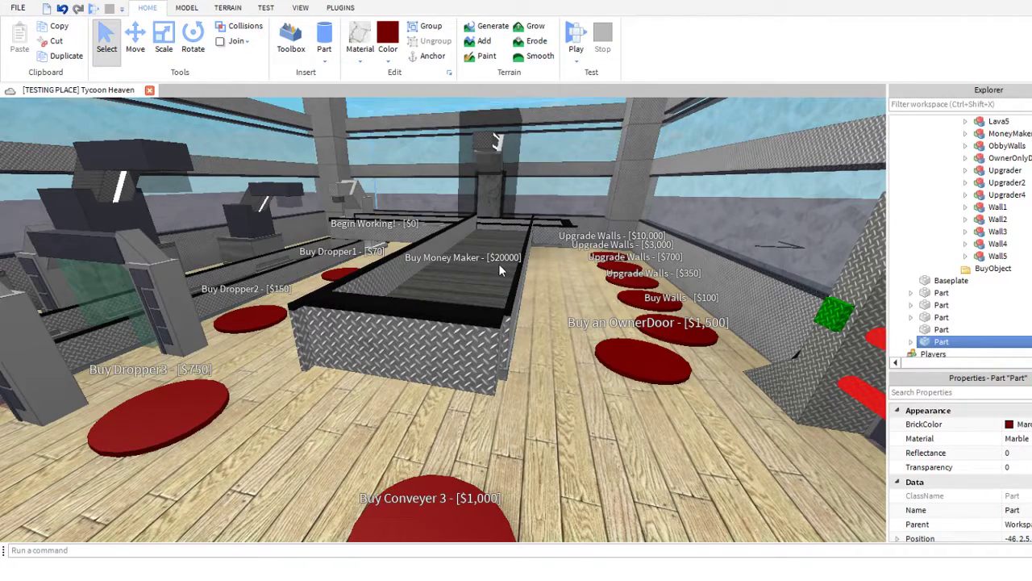
right_drag(476, 296, 432, 285)
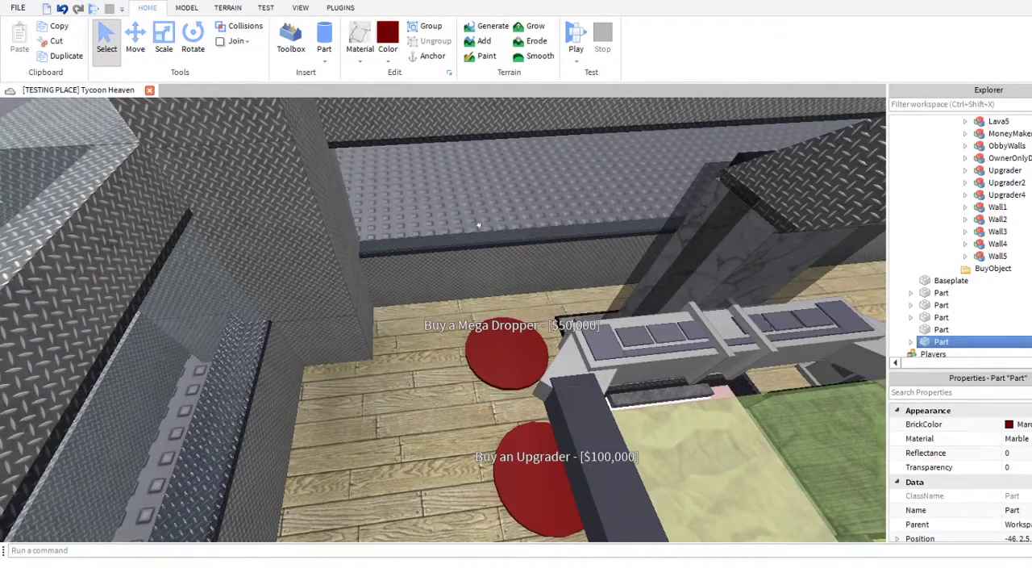
- Copy the MegaDropper model from the tycoon's Purchases and paste the copy into the Workspace
scroll(968, 201, up, 4)
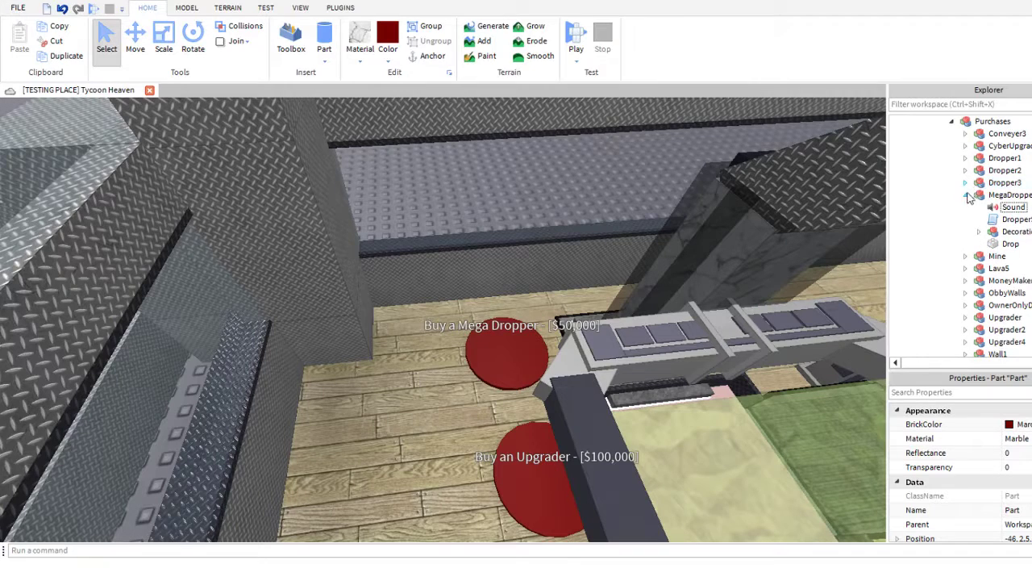
click(968, 196)
click(952, 121)
scroll(956, 143, up, 2)
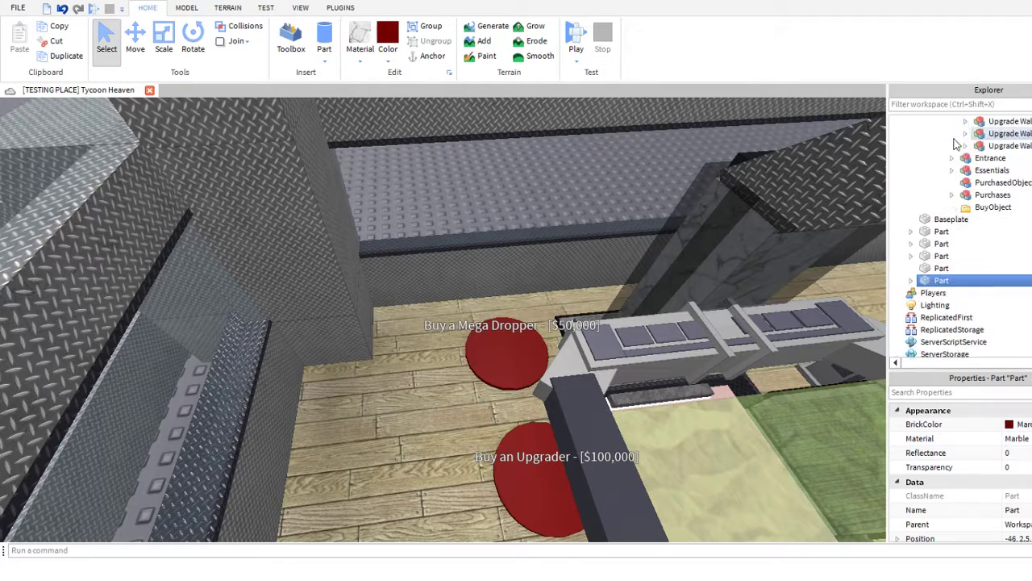
scroll(980, 208, up, 2)
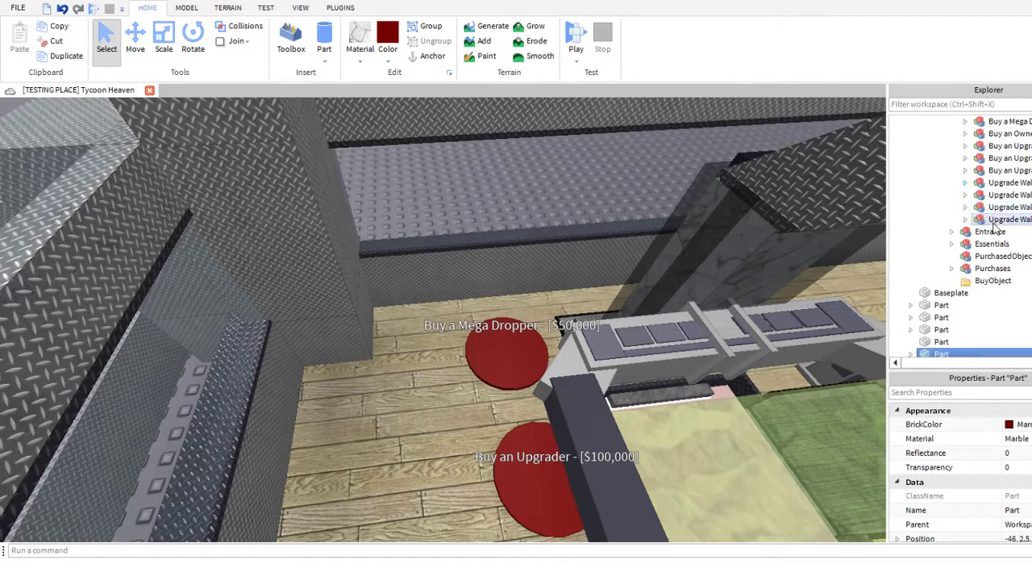
scroll(994, 230, up, 5)
scroll(943, 307, down, 3)
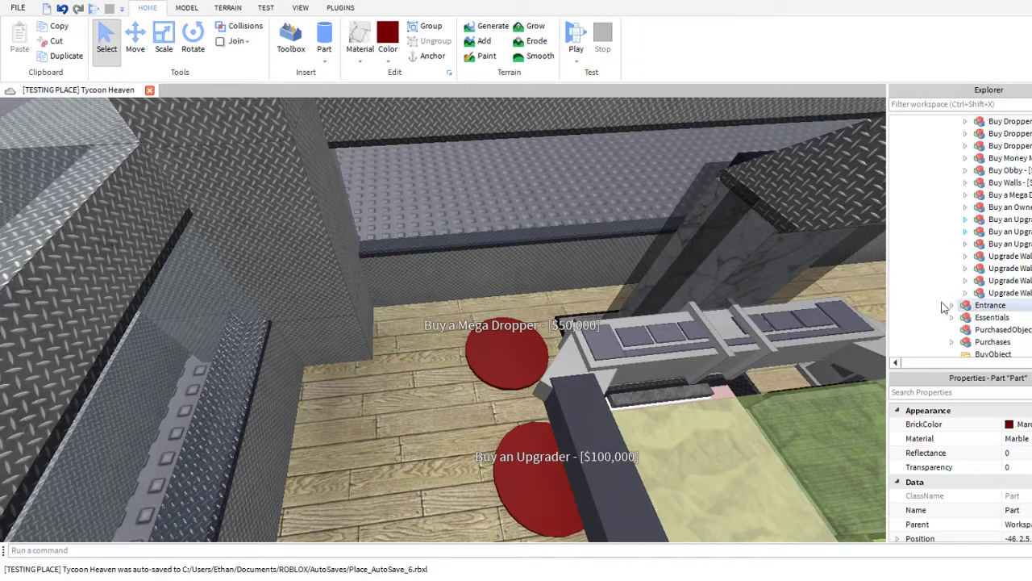
click(951, 341)
scroll(953, 339, down, 3)
click(1008, 305)
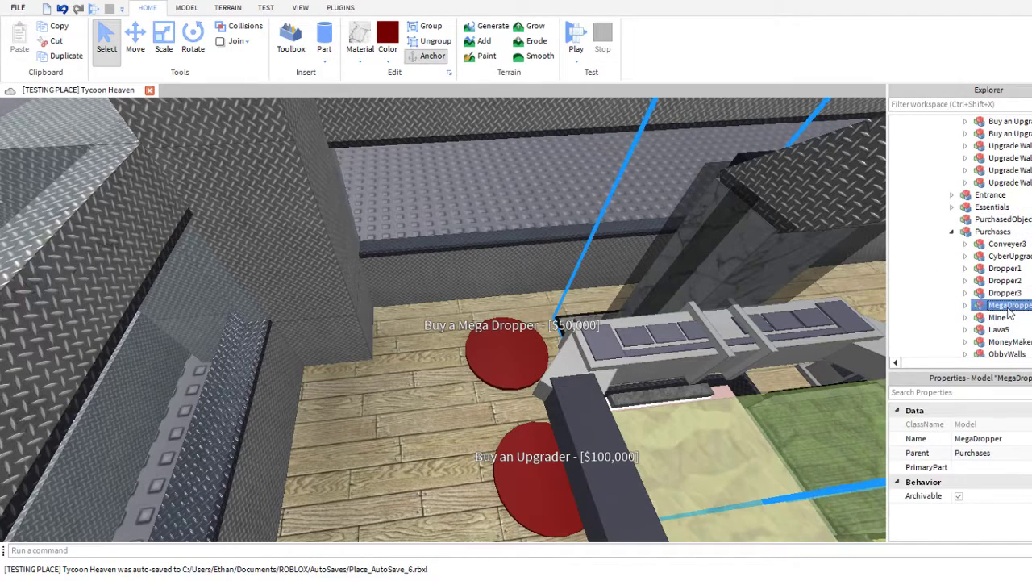
key(ctrl+c)
key(ctrl+v)
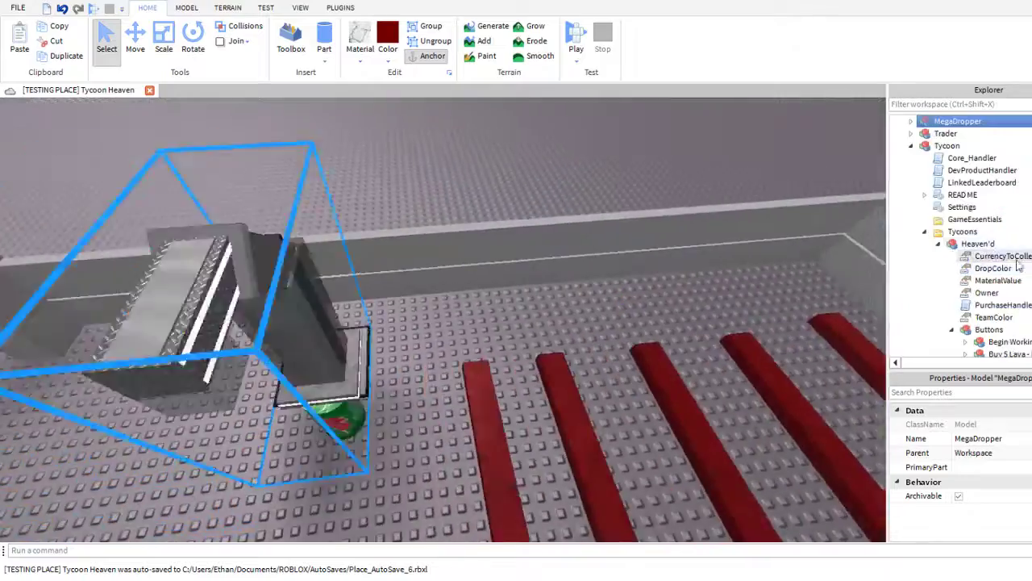
- Set cash.Value to 45000 in the copied MegaDropper's DropperScript and close the script
click(911, 121)
double_click(972, 145)
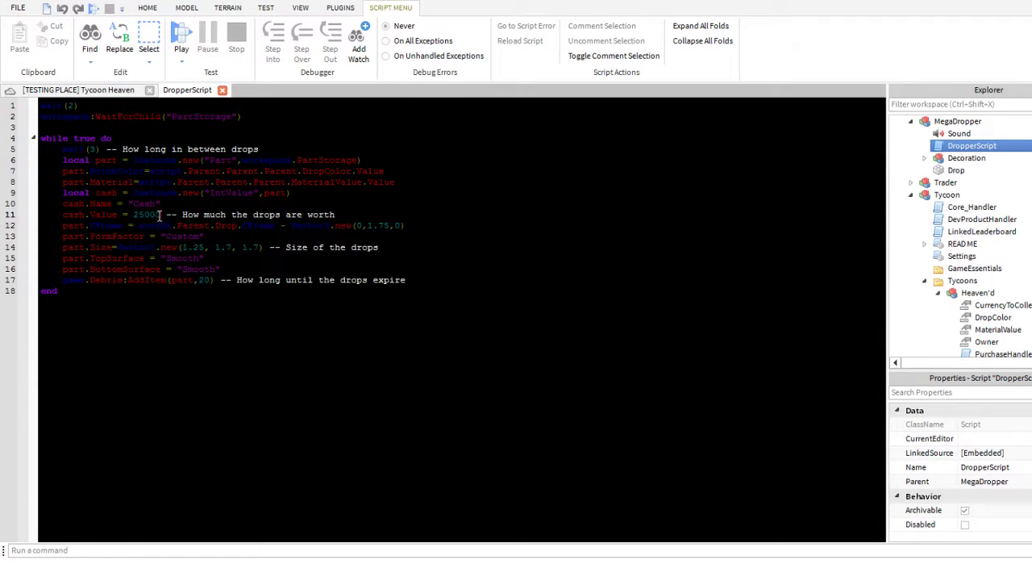
drag(160, 215, 139, 214)
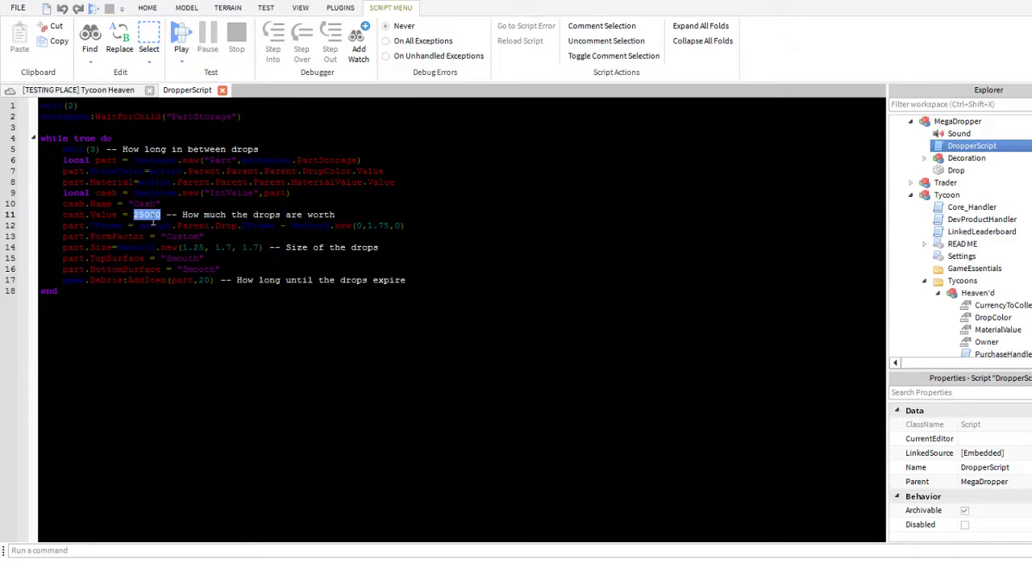
text(25)
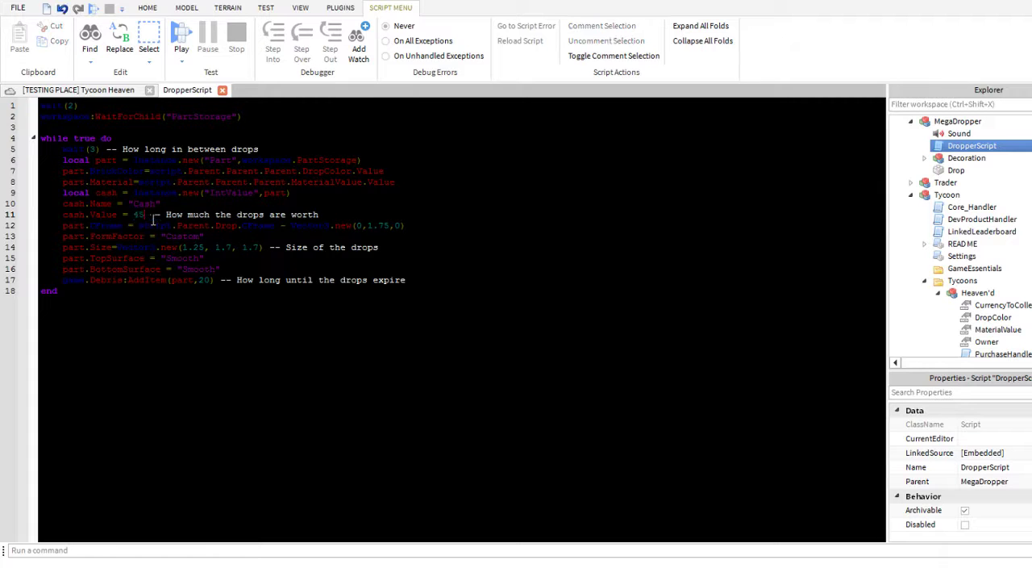
text(000)
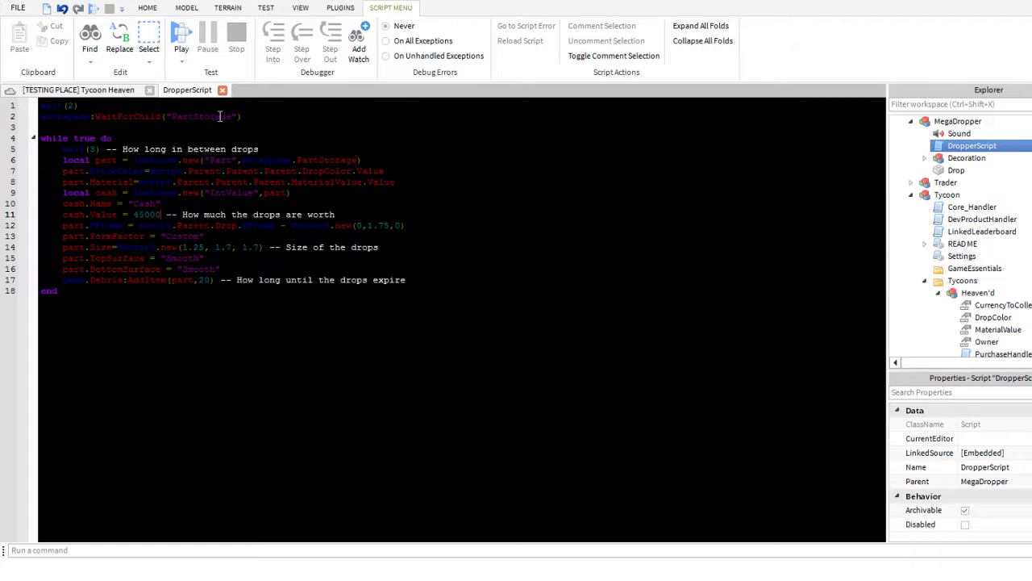
click(222, 90)
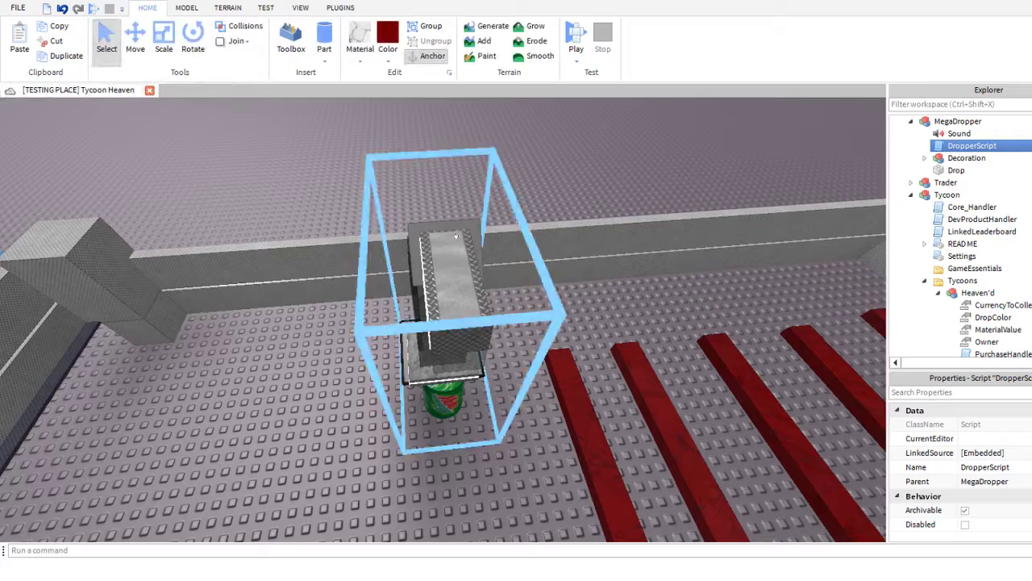
- Move the whole copied MegaDropper from the obby area into the tycoon, beside the Conveyer 3 belt
click(456, 264)
click(961, 134)
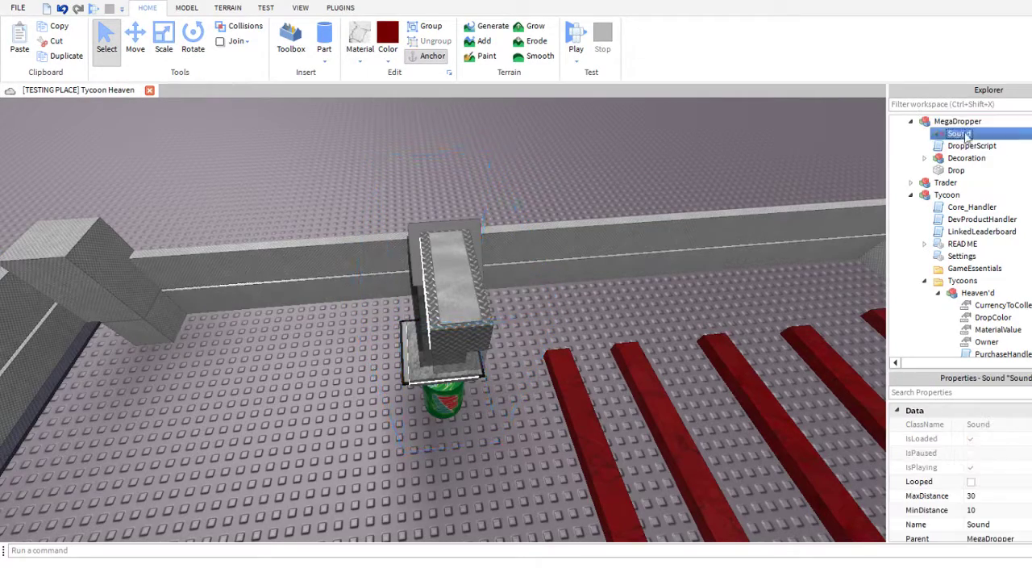
click(983, 121)
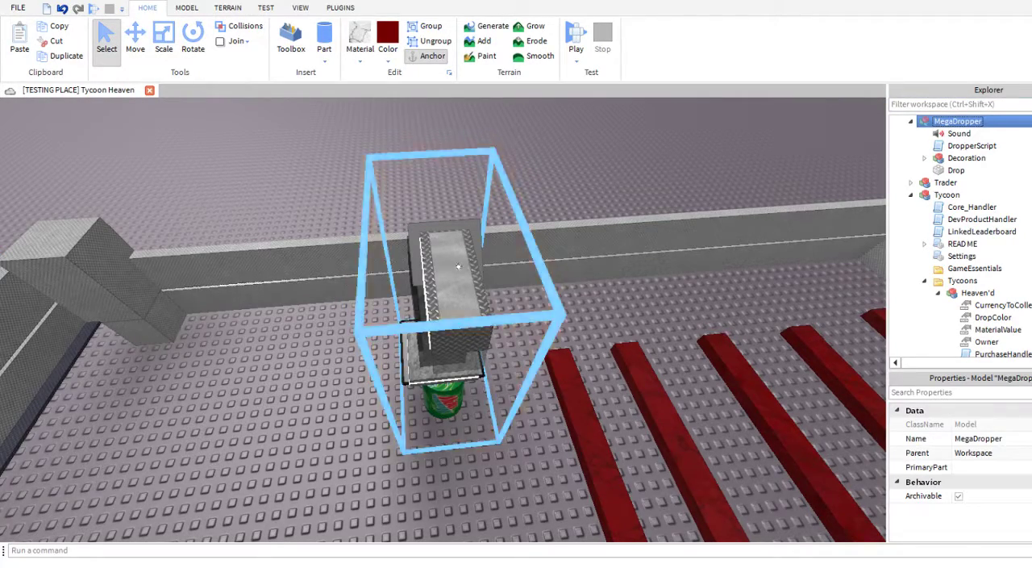
drag(456, 266, 770, 232)
key(s)
right_drag(770, 232, 781, 243)
key(w)
key(s)
drag(780, 242, 458, 357)
key(d)
key(s)
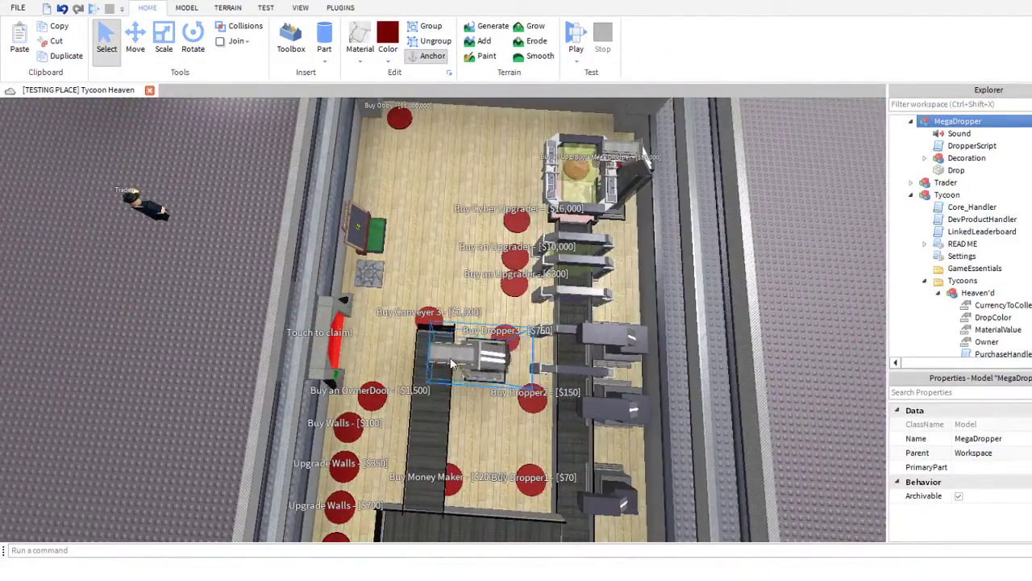
- Reposition the copied MegaDropper on the floor between the two conveyor lines so its arm overhangs the Conveyer 3 belt
right_drag(458, 357, 458, 356)
key(w)
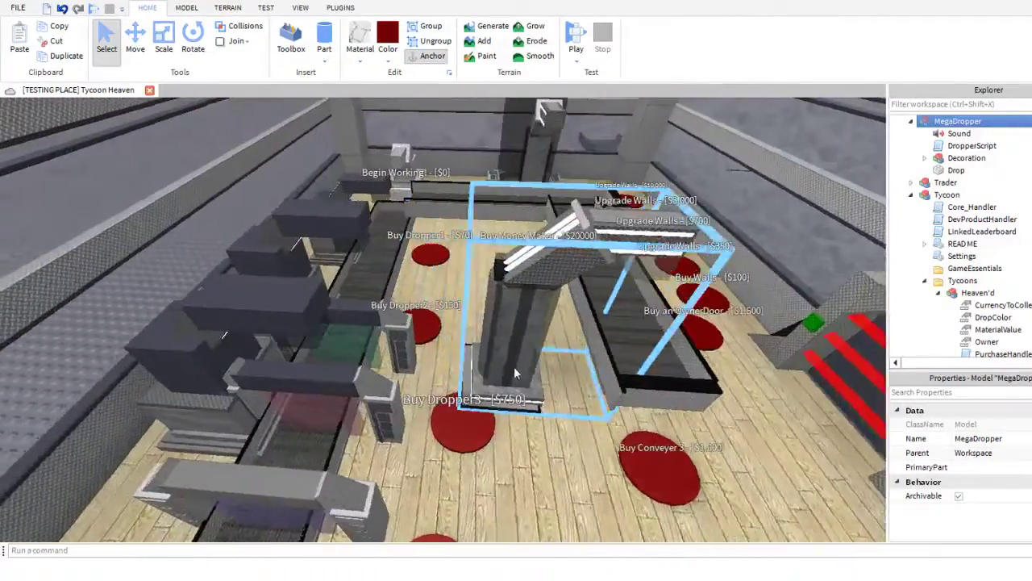
key(w)
drag(519, 342, 490, 307)
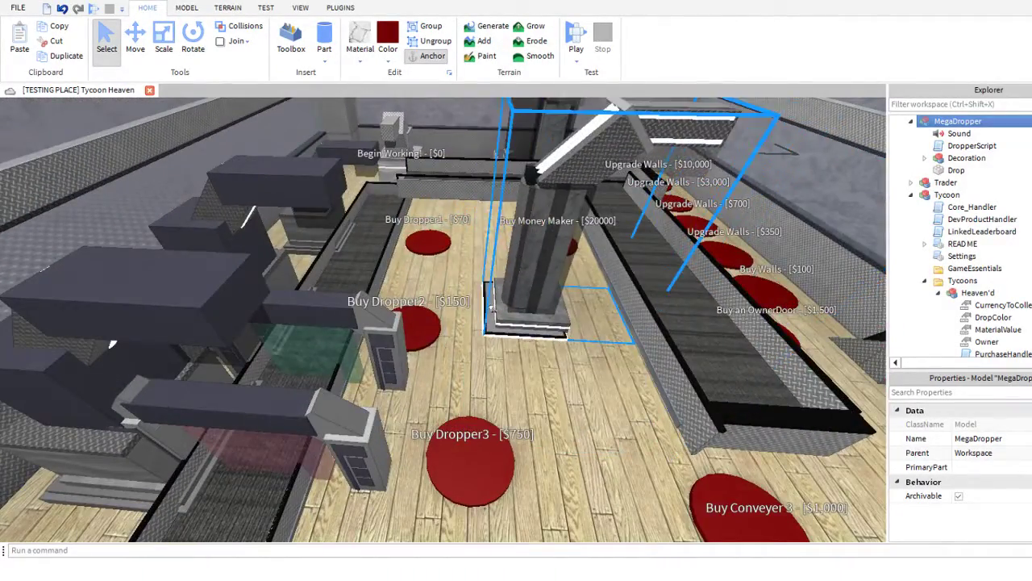
right_drag(490, 306, 491, 306)
key(d)
scroll(490, 306, up, 4)
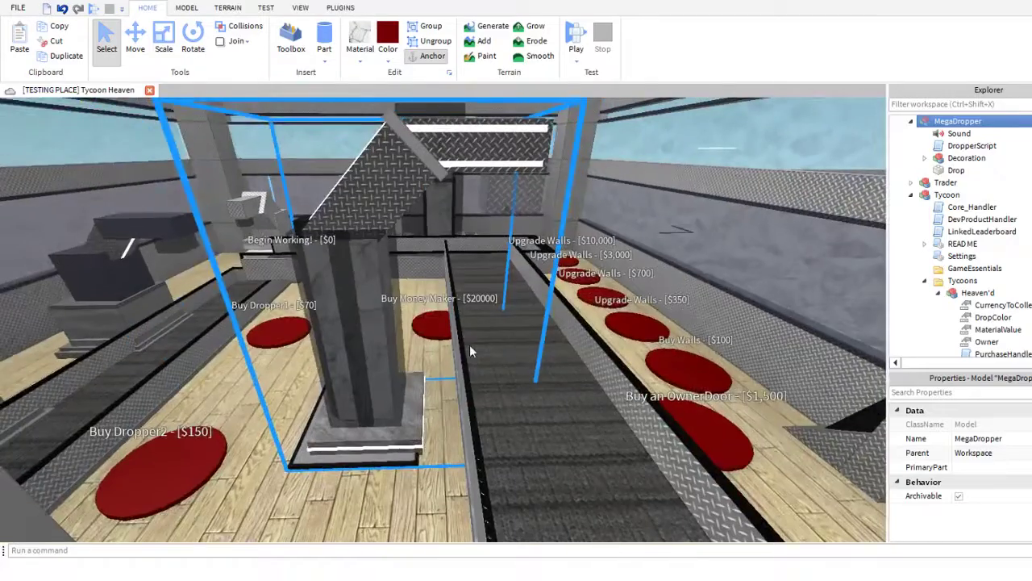
scroll(470, 344, up, 2)
scroll(471, 352, up, 2)
scroll(472, 352, down, 3)
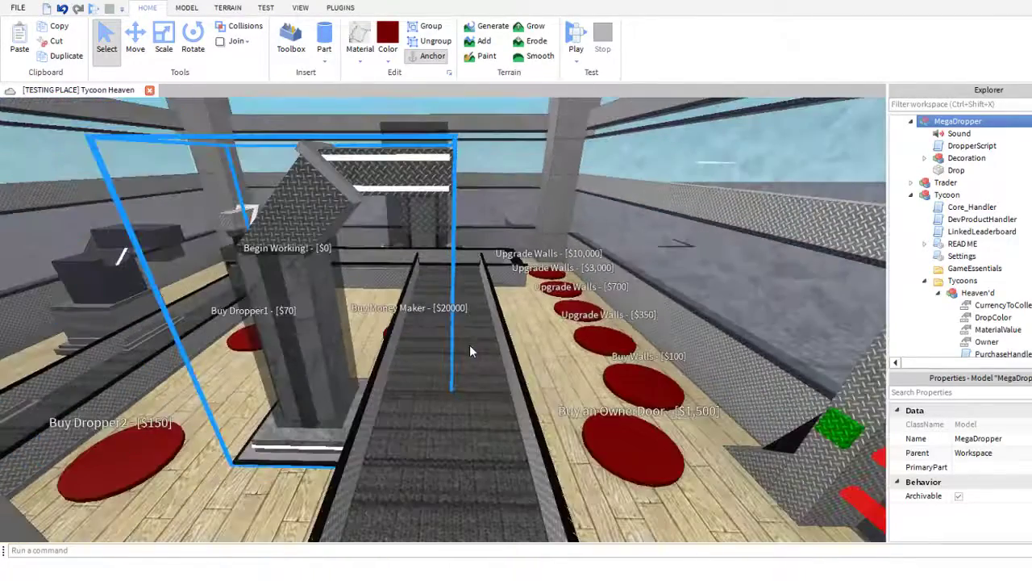
click(961, 148)
click(961, 159)
click(926, 158)
click(926, 159)
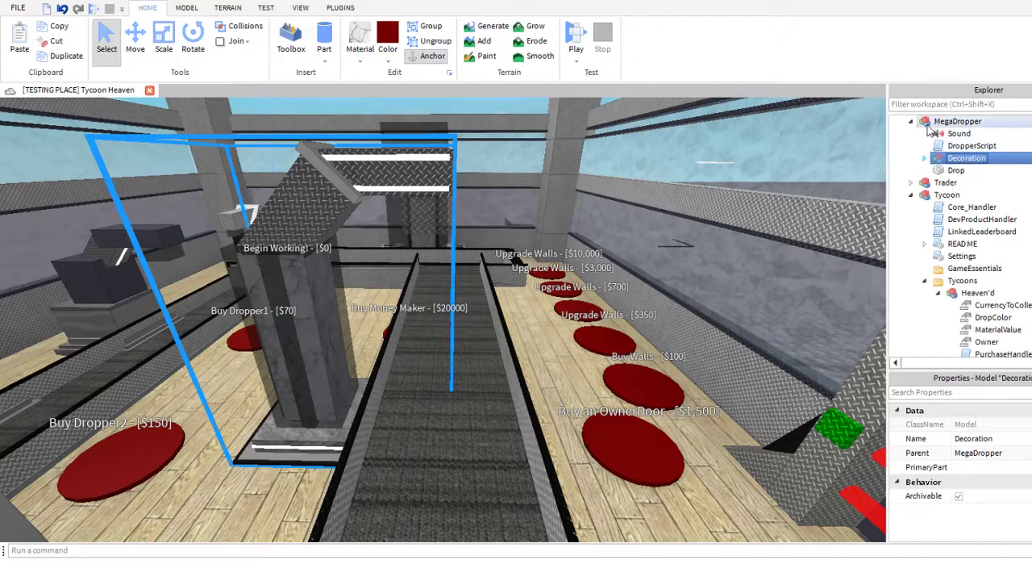
click(936, 122)
click(912, 121)
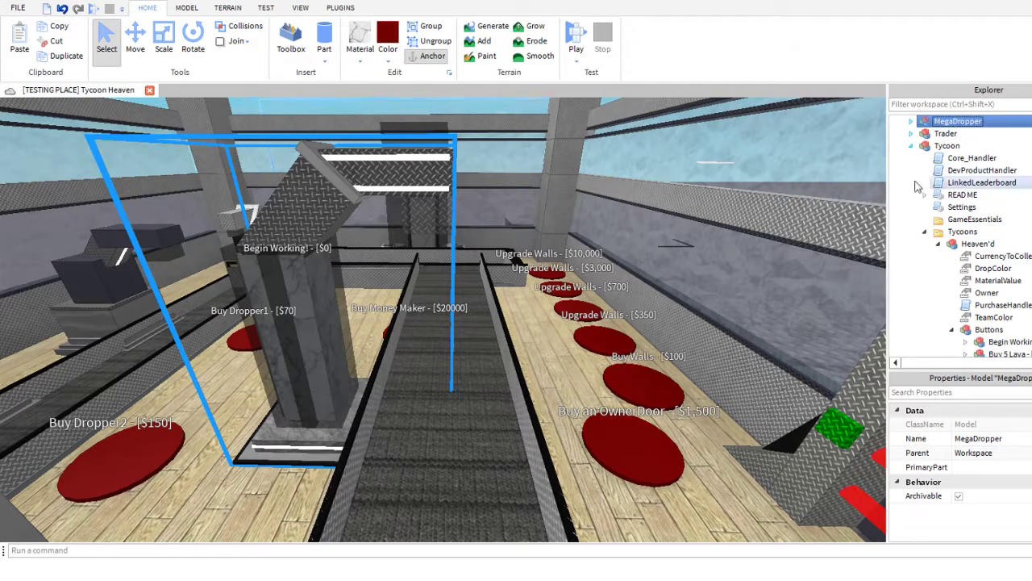
scroll(969, 256, down, 2)
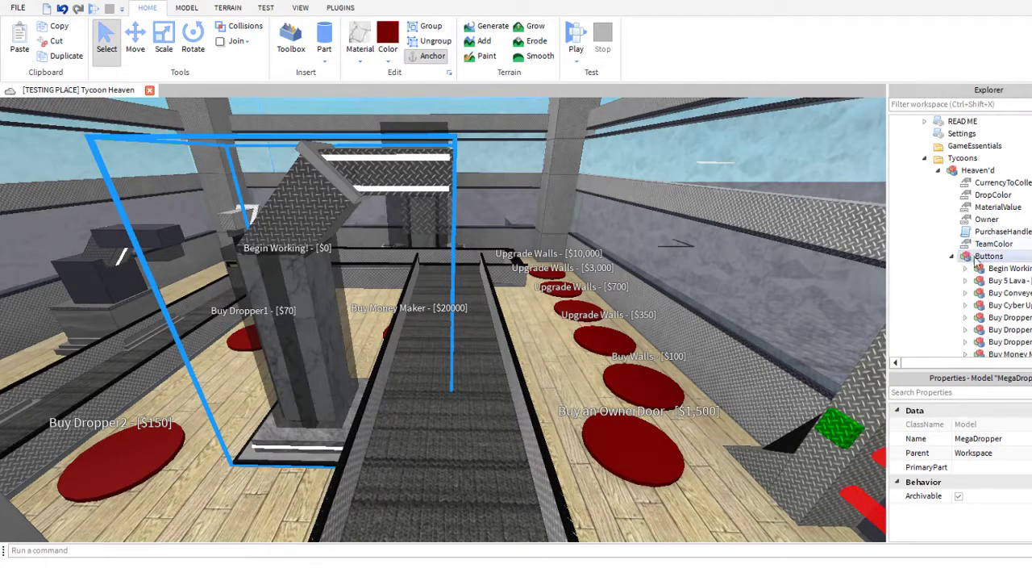
scroll(991, 270, down, 3)
click(1008, 281)
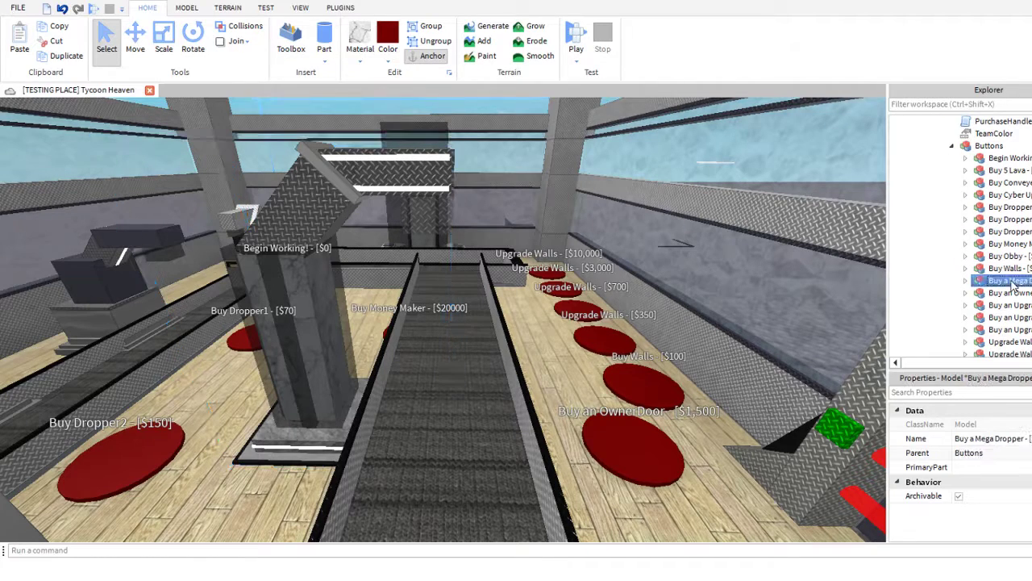
key(ctrl+c)
key(ctrl+v)
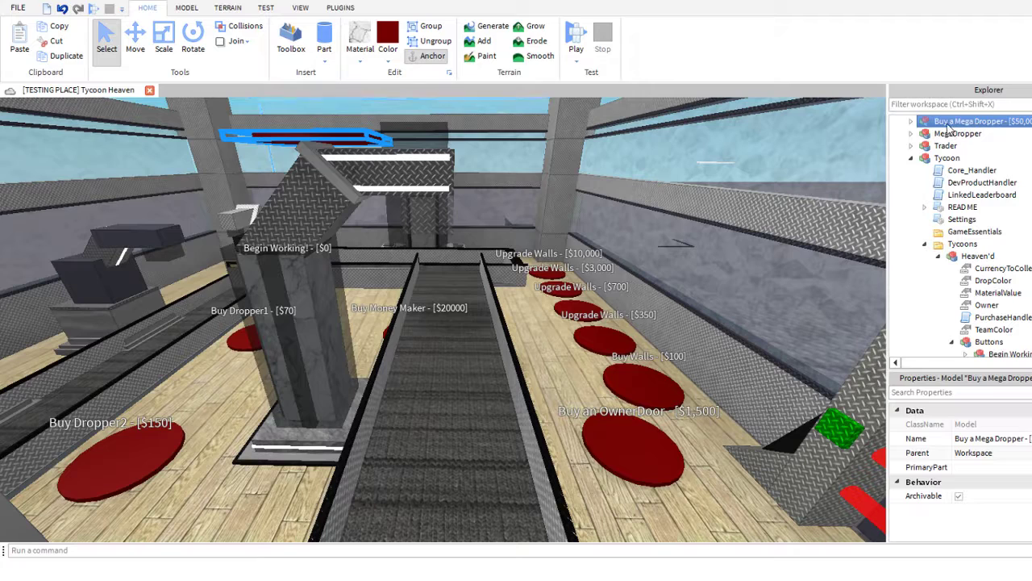
key(ctrl+z)
- Duplicate the Buy Conveyer 3 button into the Workspace and place the copy on the floor in front of the new MegaDropper
scroll(984, 202, down, 5)
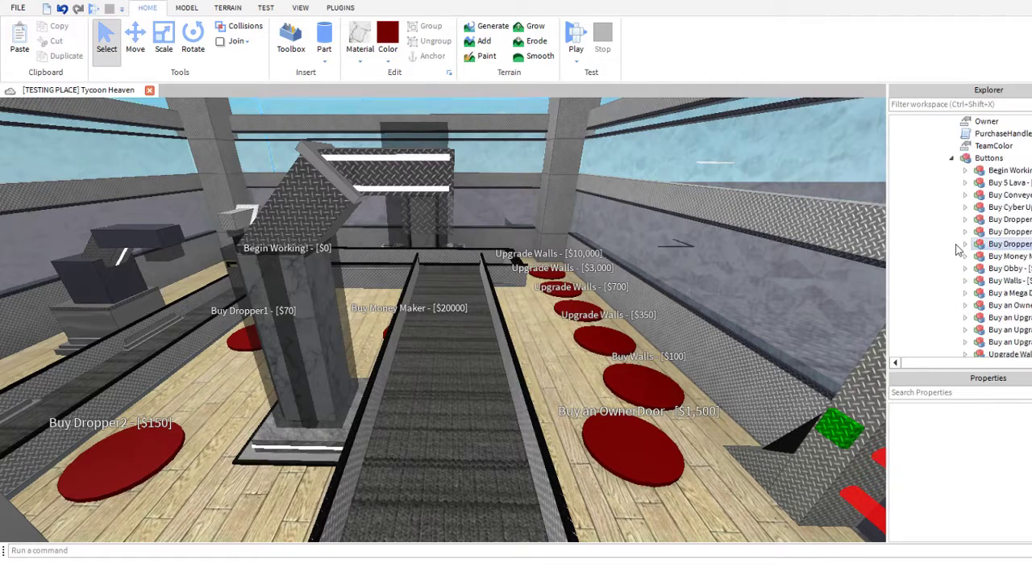
click(1008, 194)
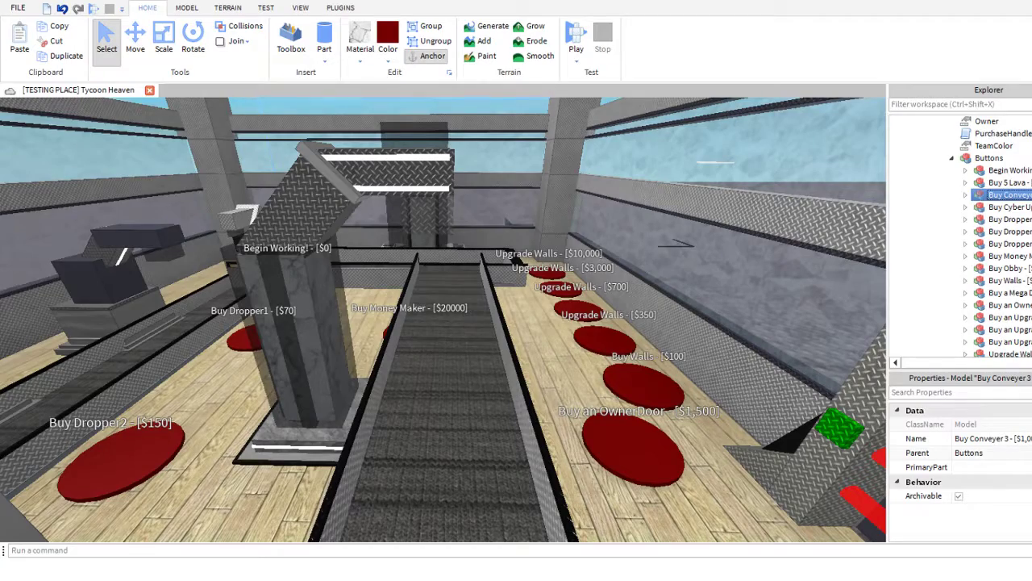
key(ctrl+x)
key(ctrl+v)
right_drag(319, 162, 322, 166)
scroll(322, 166, down, 4)
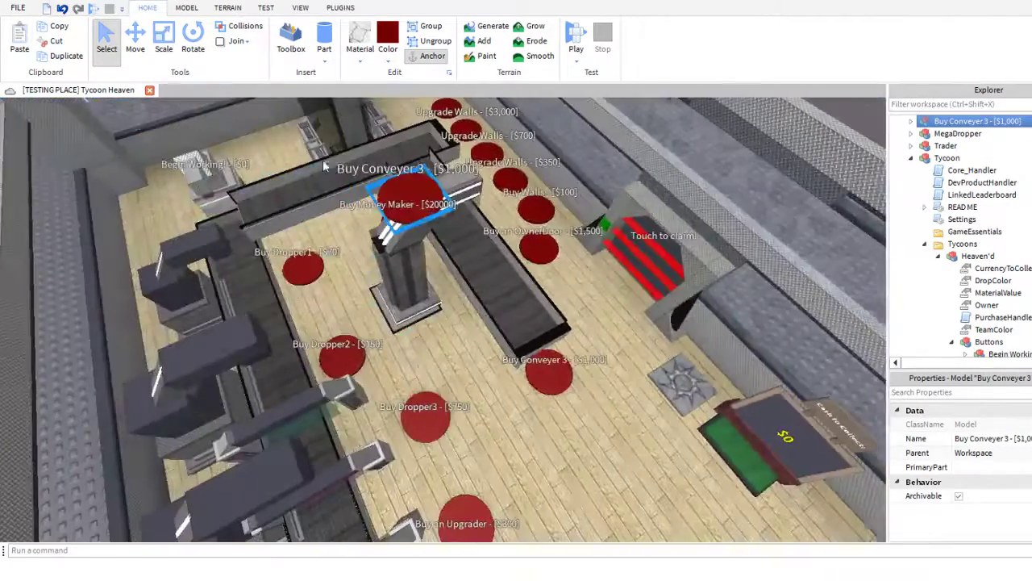
drag(392, 178, 432, 314)
- Rename the copied button to "Buy Overpowered Money Dropper - [$1,000]"
click(970, 440)
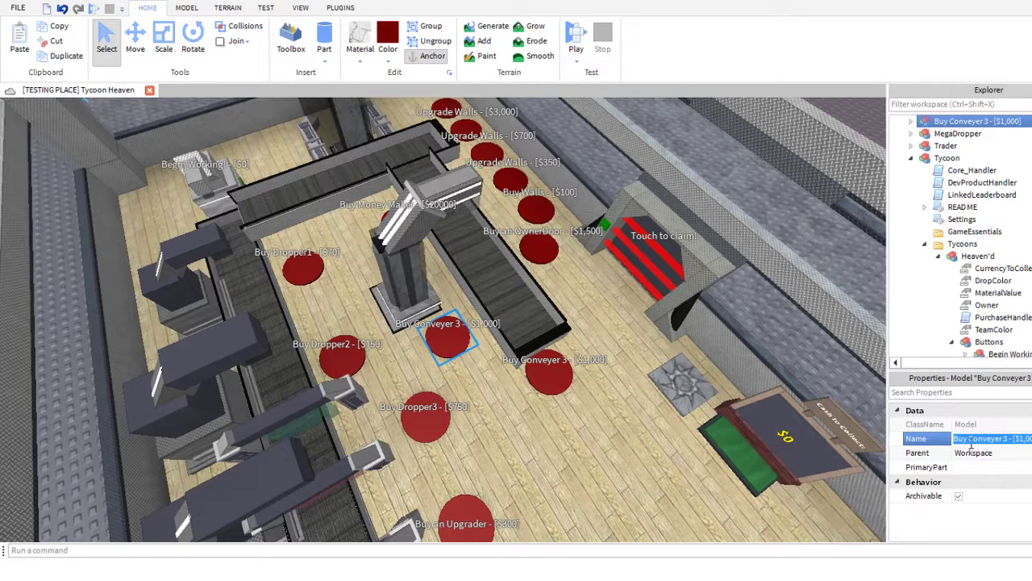
drag(969, 440, 1008, 452)
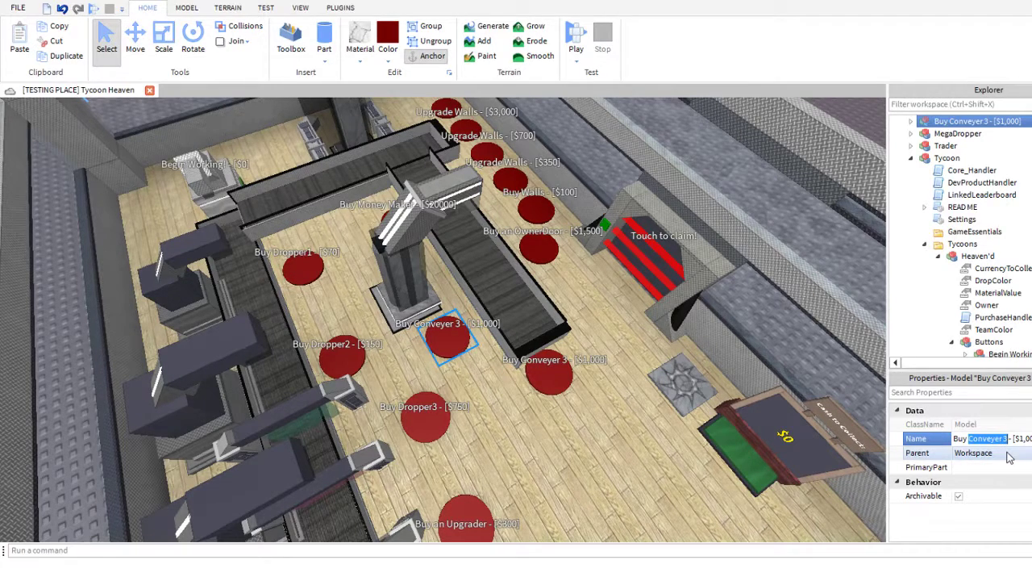
key(BackSpace)
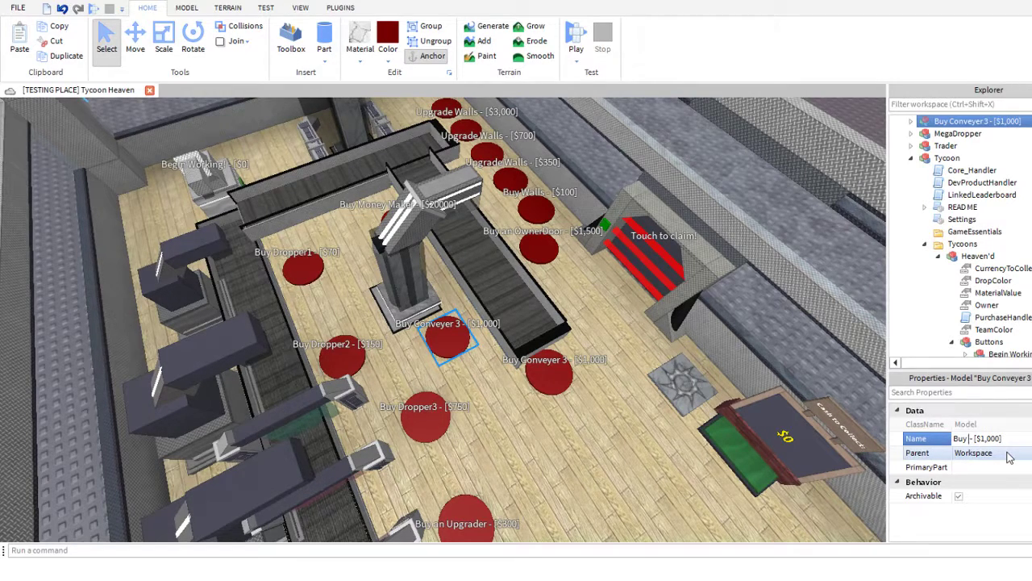
text(Overpowered Mon)
key(Return)
- Change the price in the new button's name to [$100]
click(993, 439)
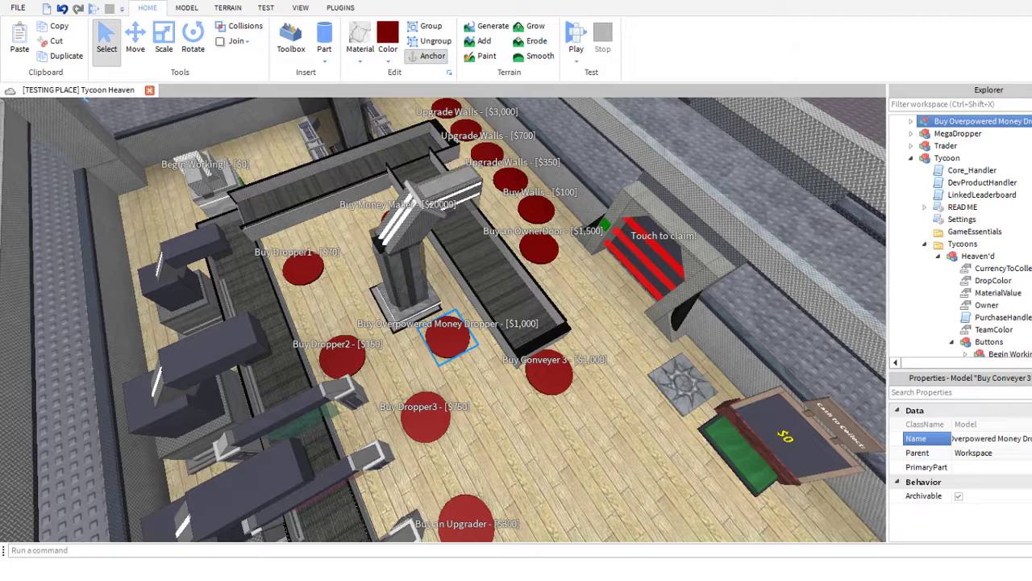
key(Home)
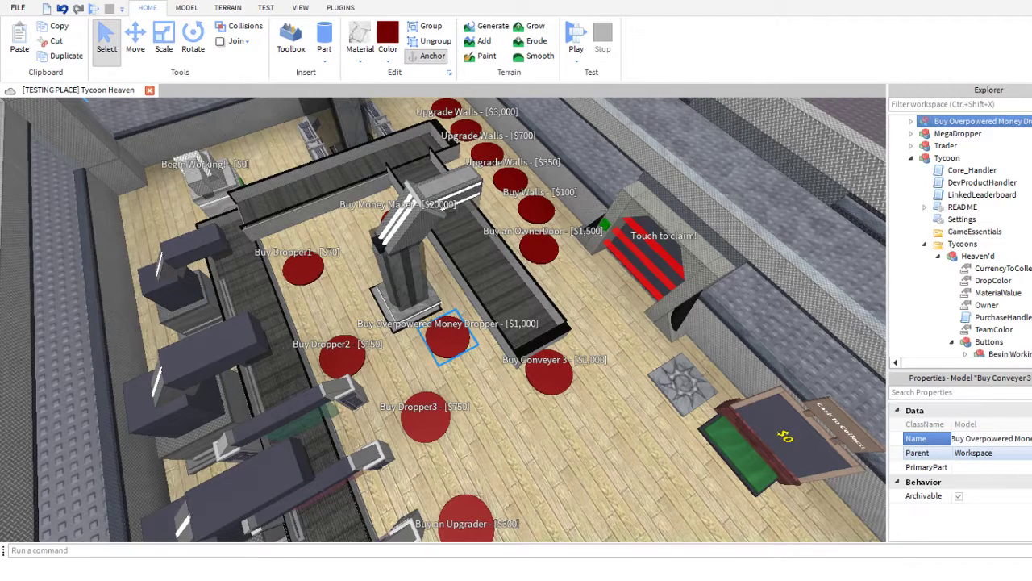
text(00])
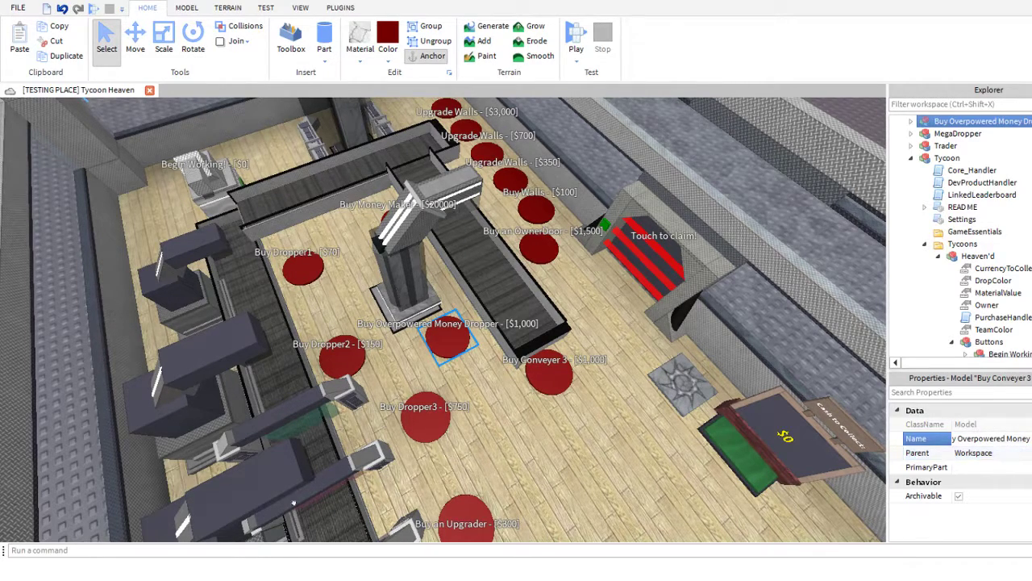
key(Return)
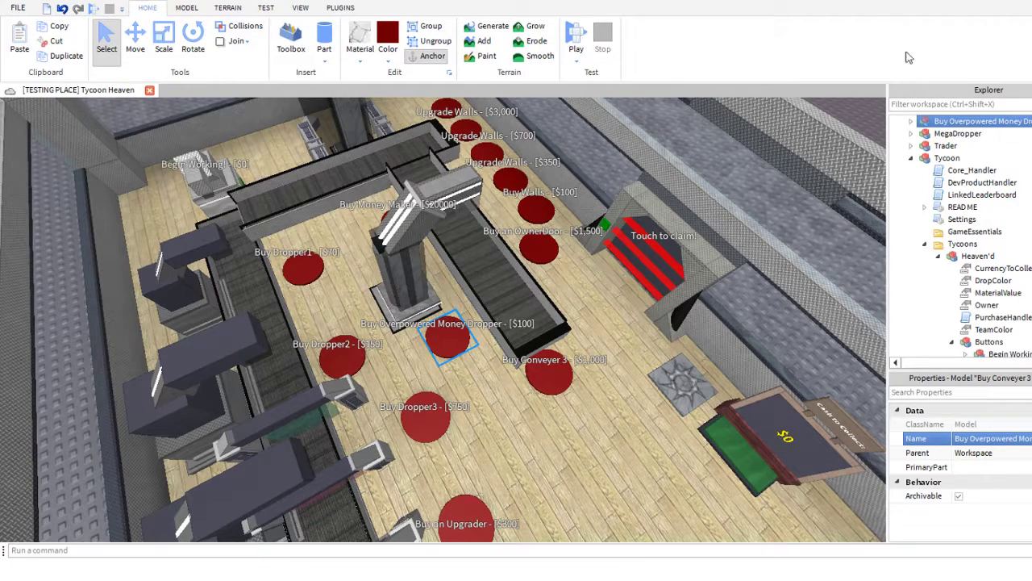
click(991, 438)
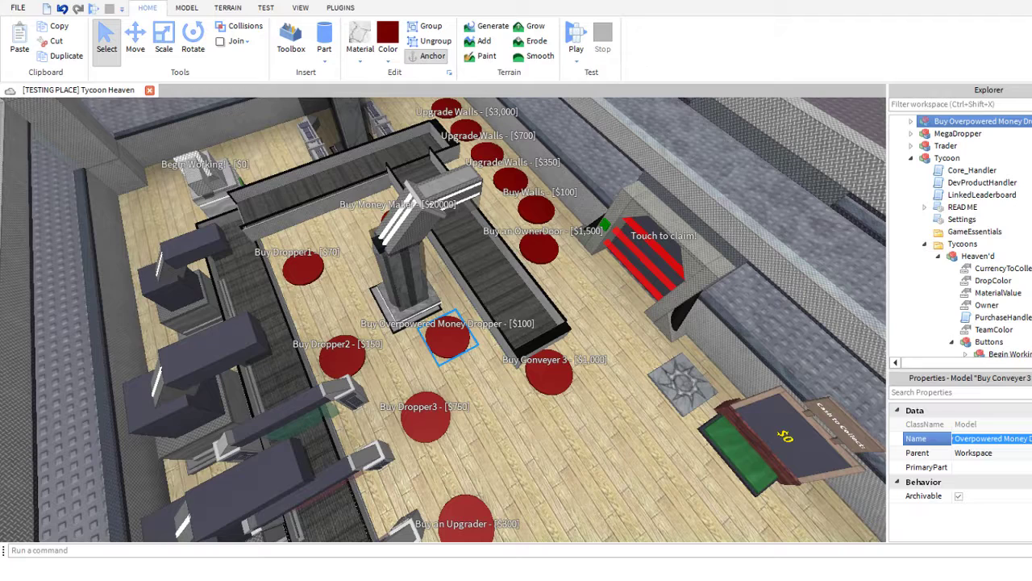
key(Return)
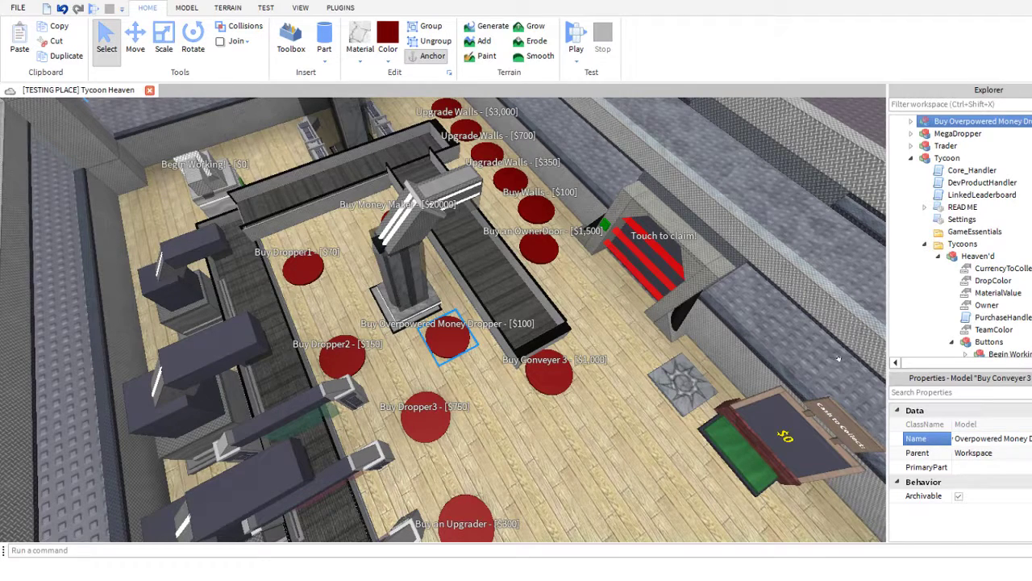
- Complete the price in the new button's name as [$100,000,000] and set its Price value to 100000000
text(000000)
key(Return)
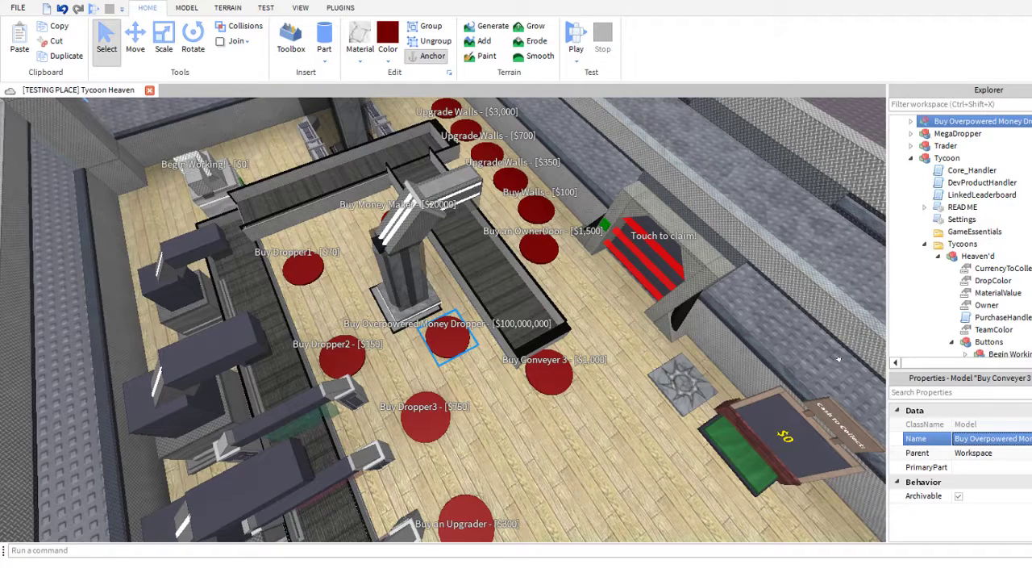
click(911, 121)
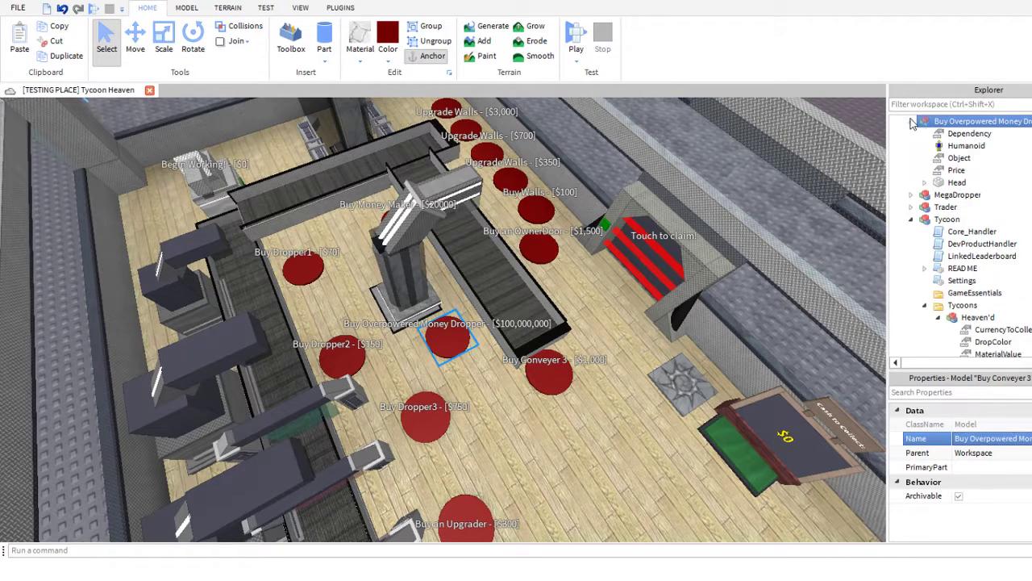
click(957, 171)
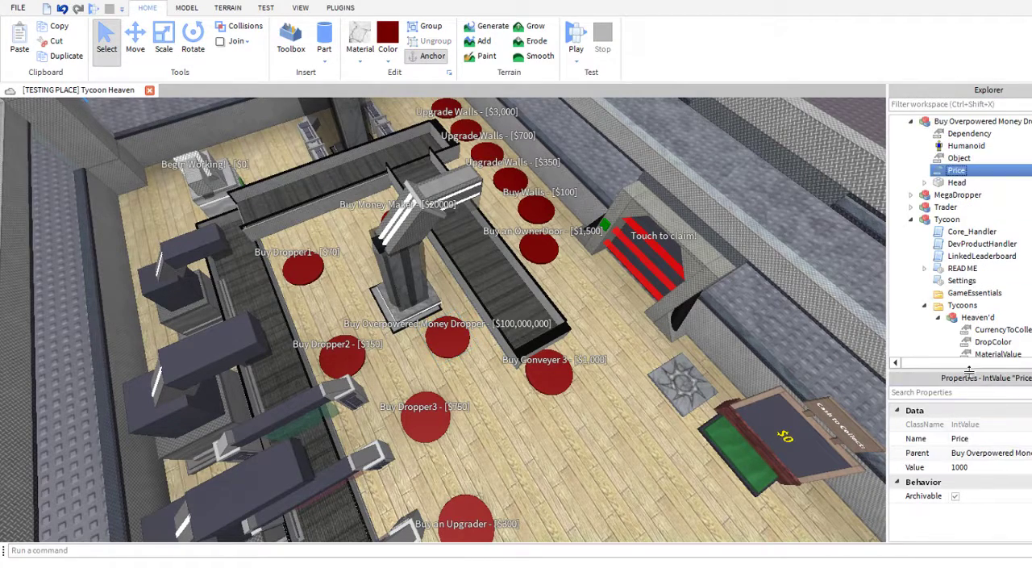
click(988, 468)
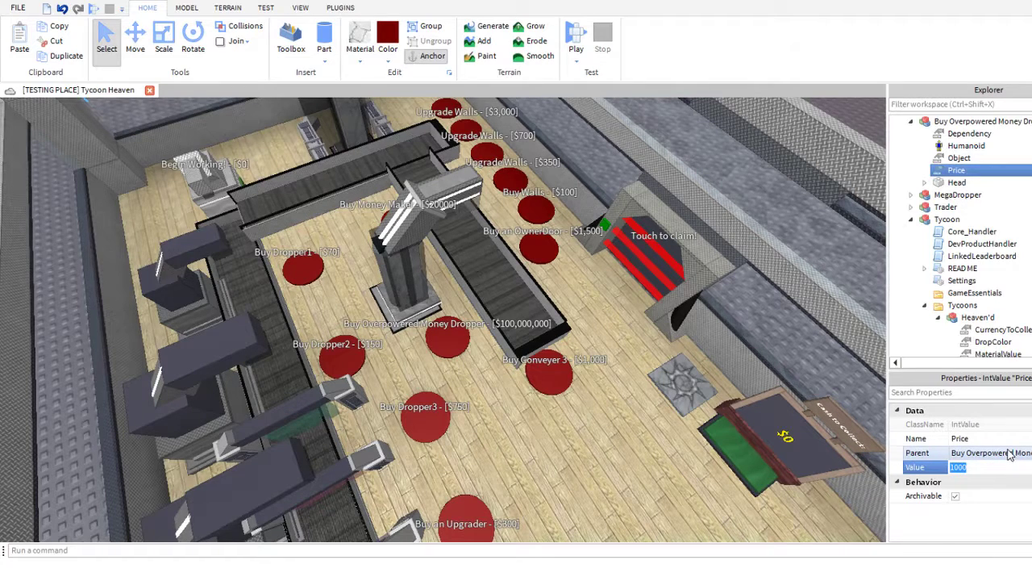
key(BackSpace)
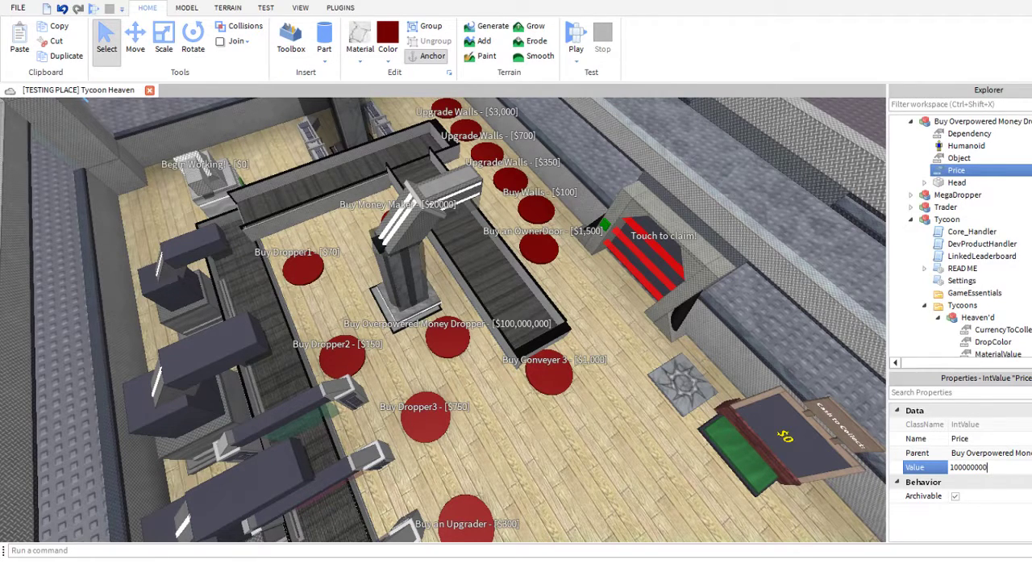
key(Return)
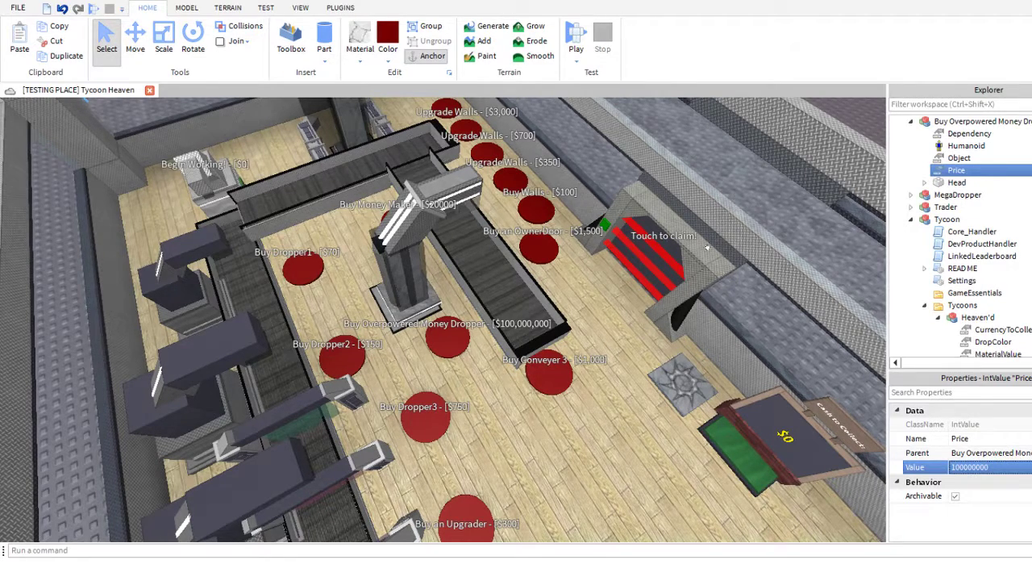
click(912, 121)
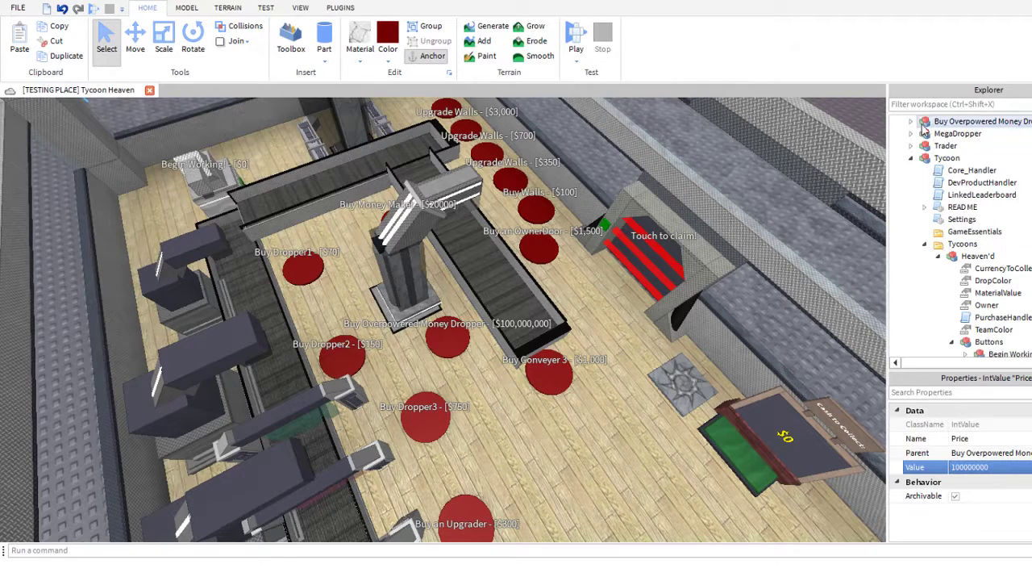
- Examine the contents of the Heaven'd tycoon's Buttons, Entrance and Essentials models, including CollectorParts and its cash Display
click(934, 121)
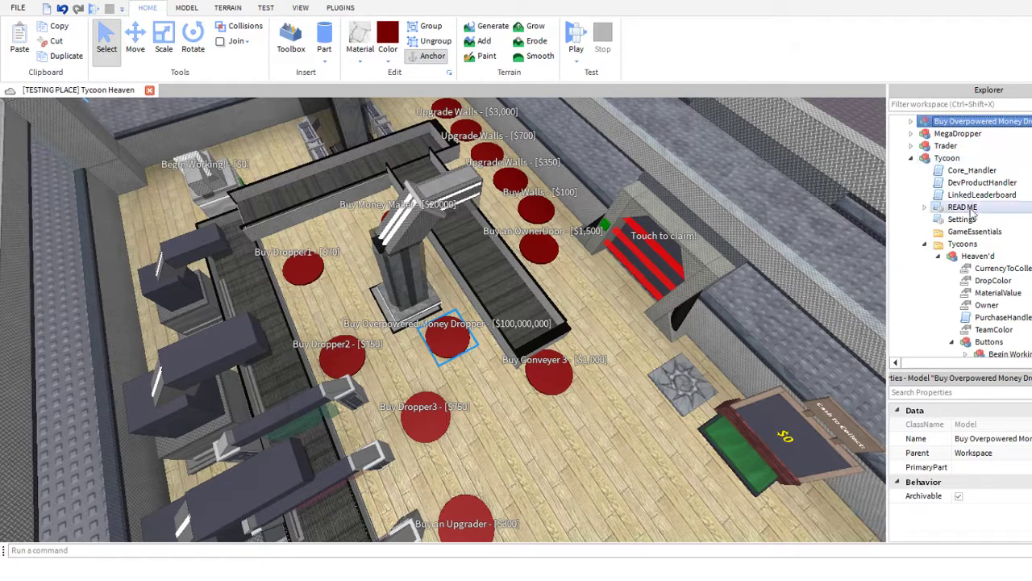
scroll(984, 233, down, 1)
scroll(984, 236, down, 4)
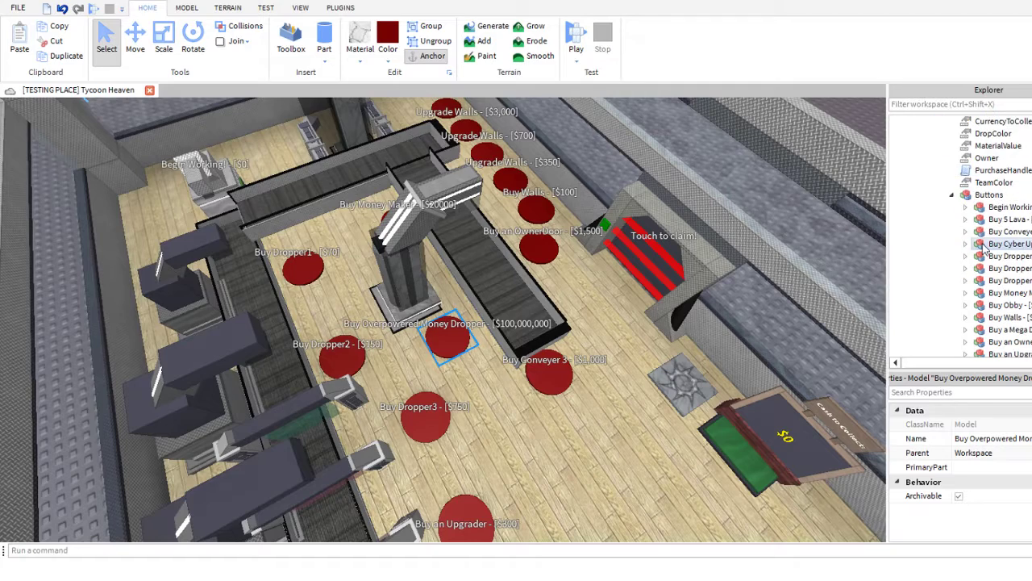
scroll(986, 234, down, 1)
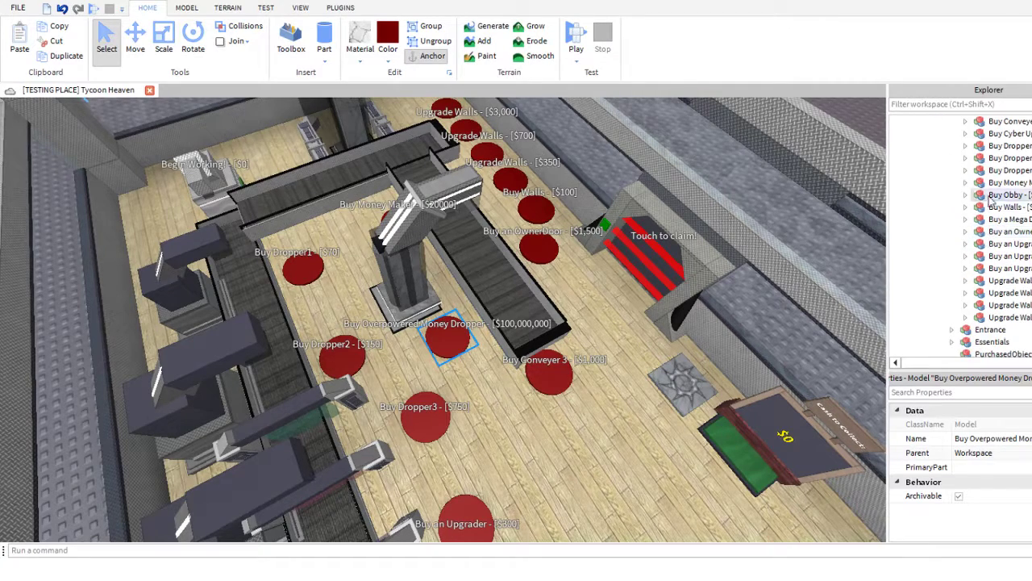
click(953, 121)
click(953, 170)
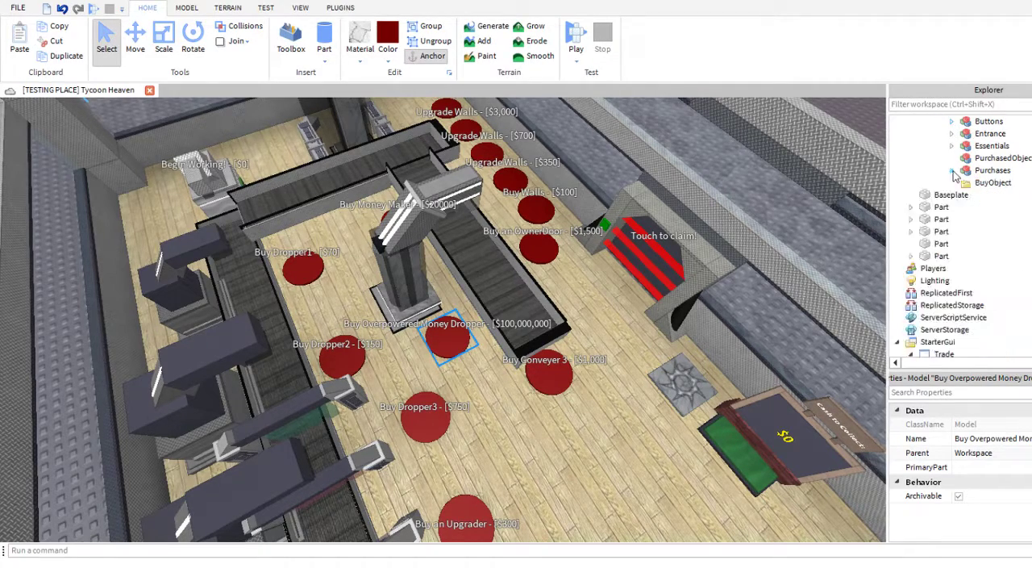
click(952, 145)
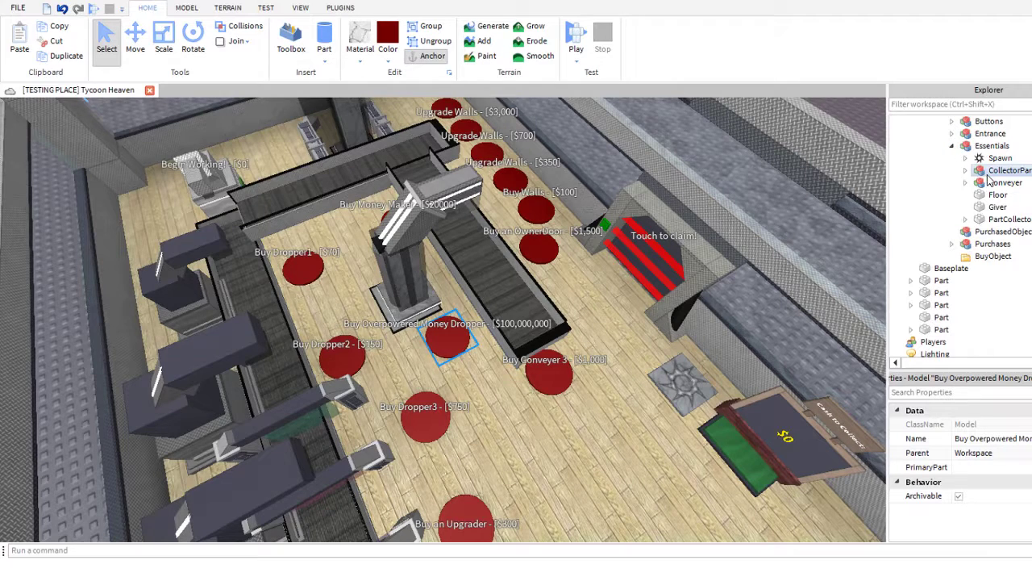
click(965, 170)
click(965, 171)
click(952, 133)
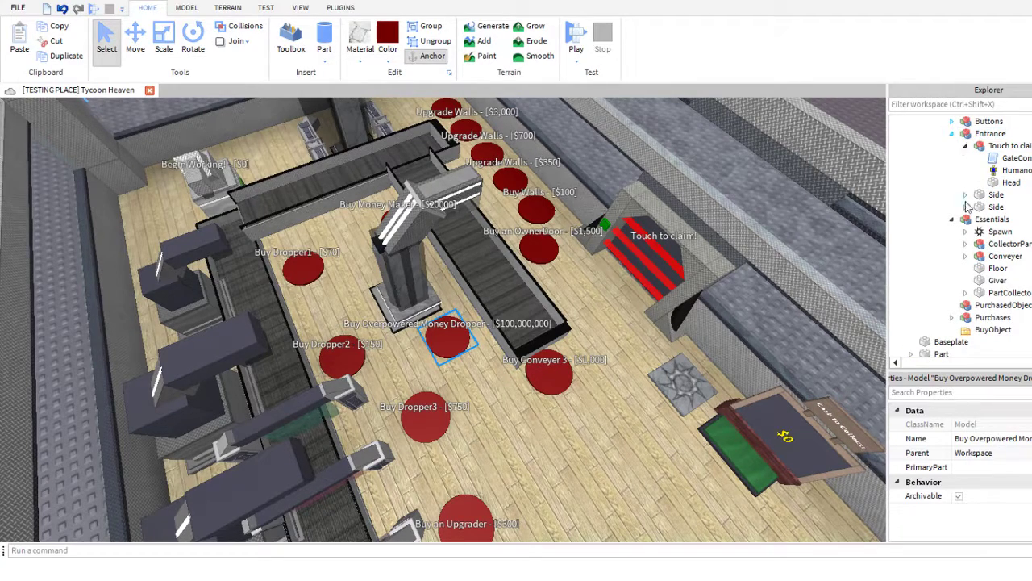
click(998, 254)
click(993, 246)
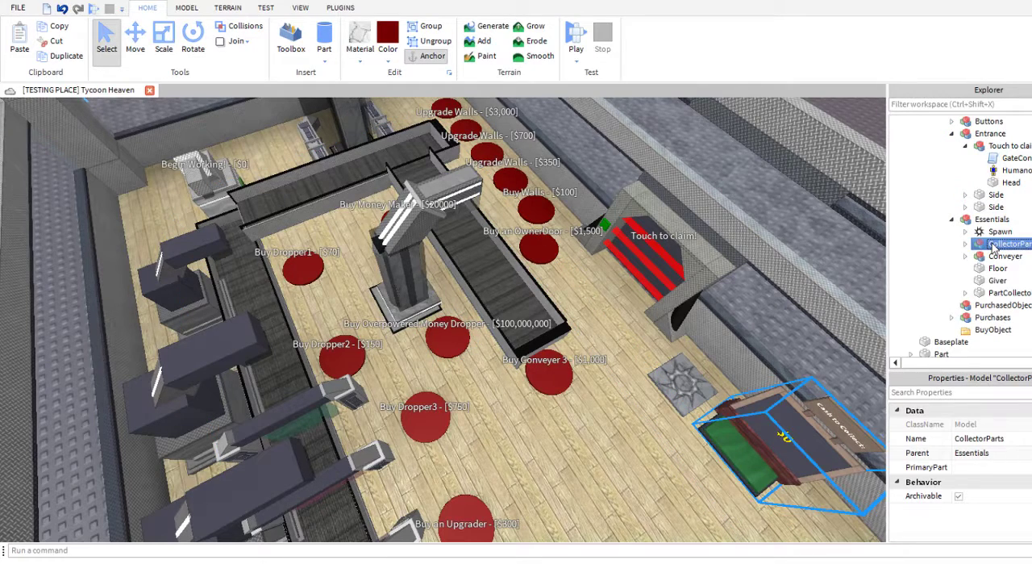
click(966, 244)
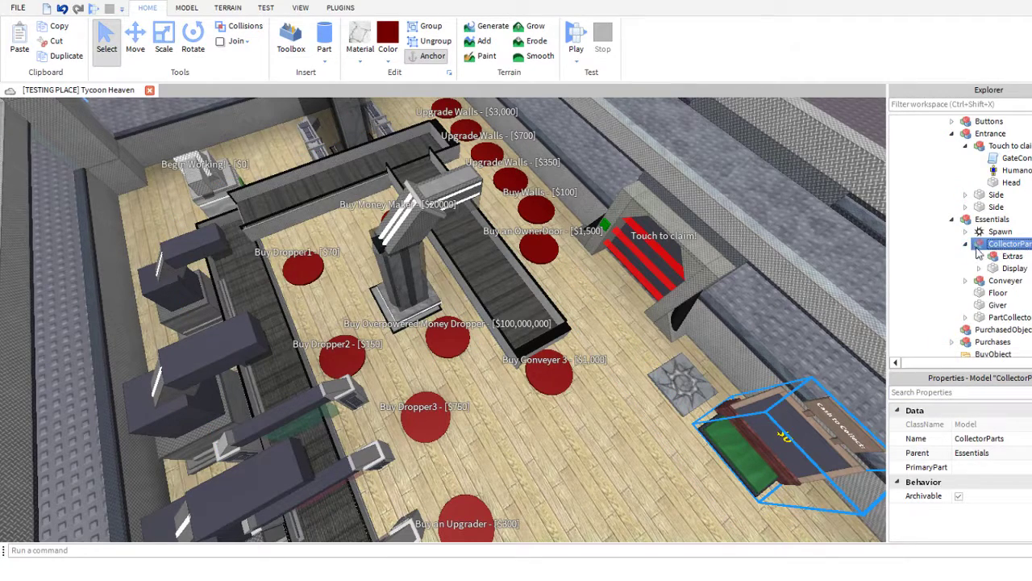
click(986, 255)
click(981, 258)
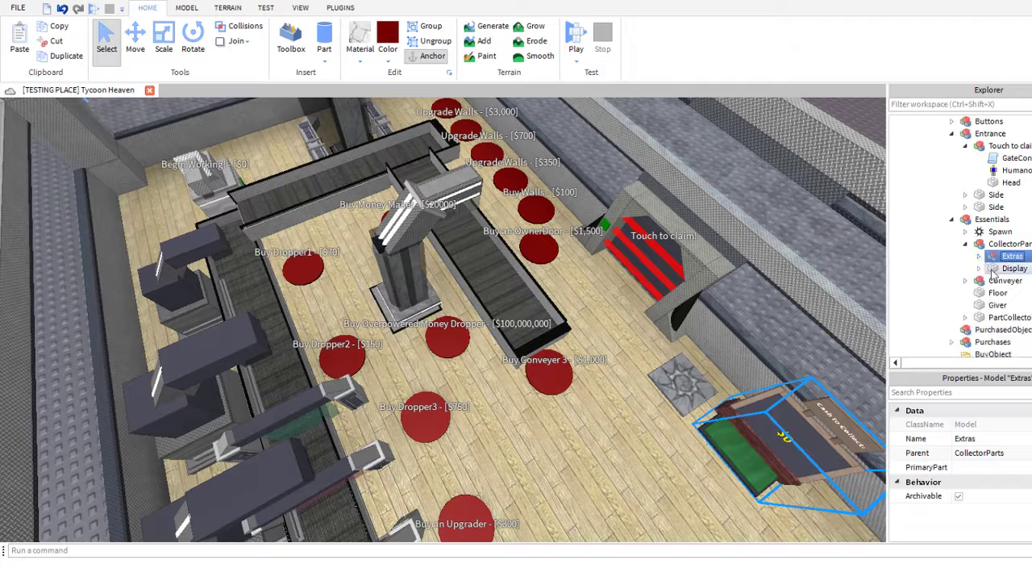
click(978, 269)
click(992, 281)
click(993, 281)
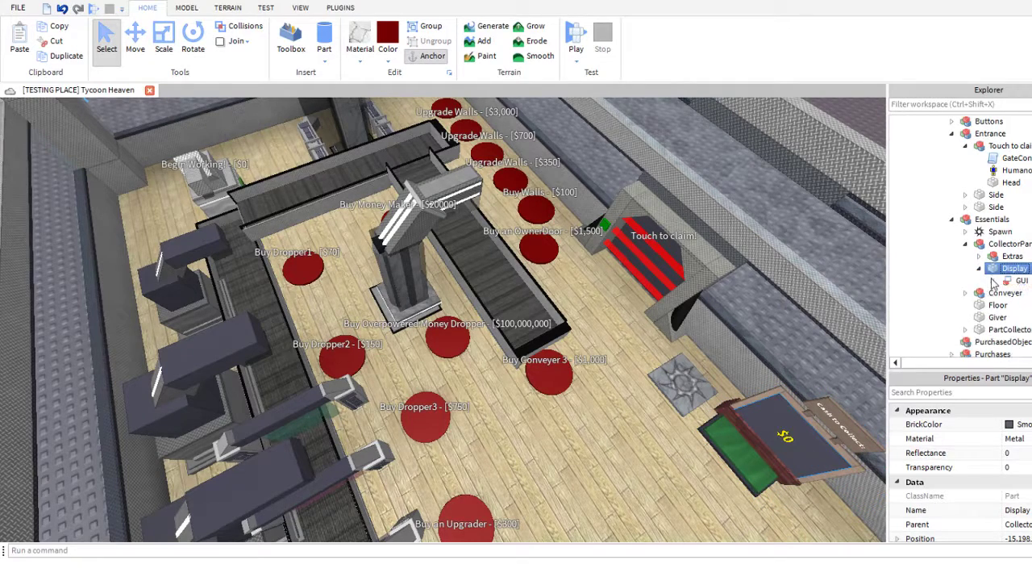
click(979, 269)
click(979, 256)
click(979, 257)
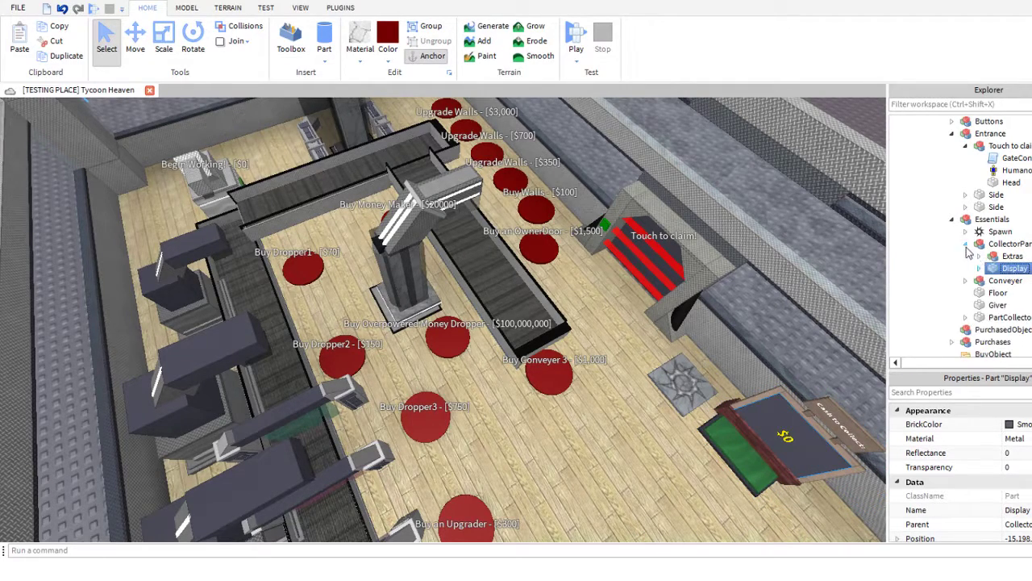
click(966, 244)
click(951, 219)
scroll(964, 216, up, 4)
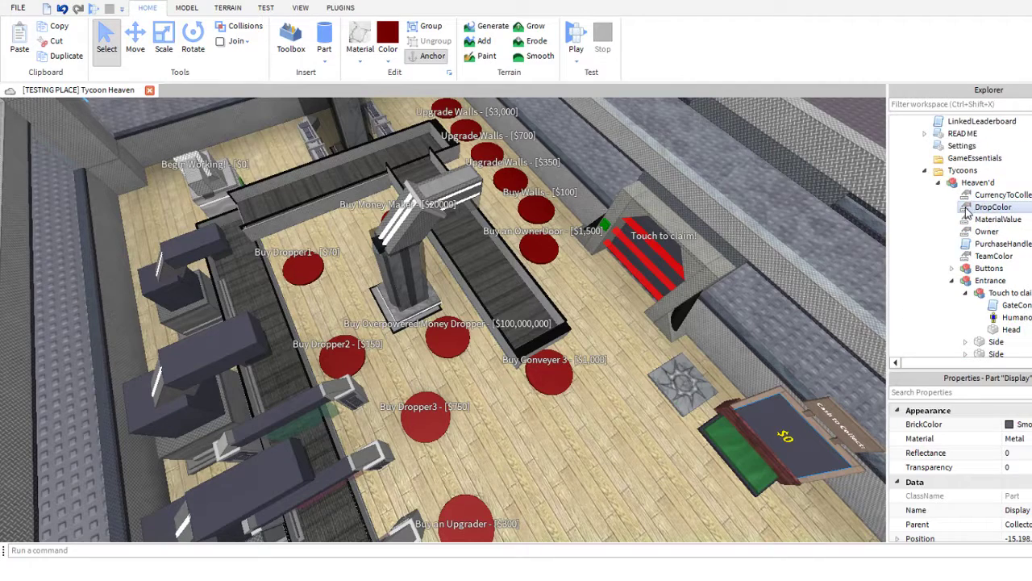
scroll(959, 226, up, 3)
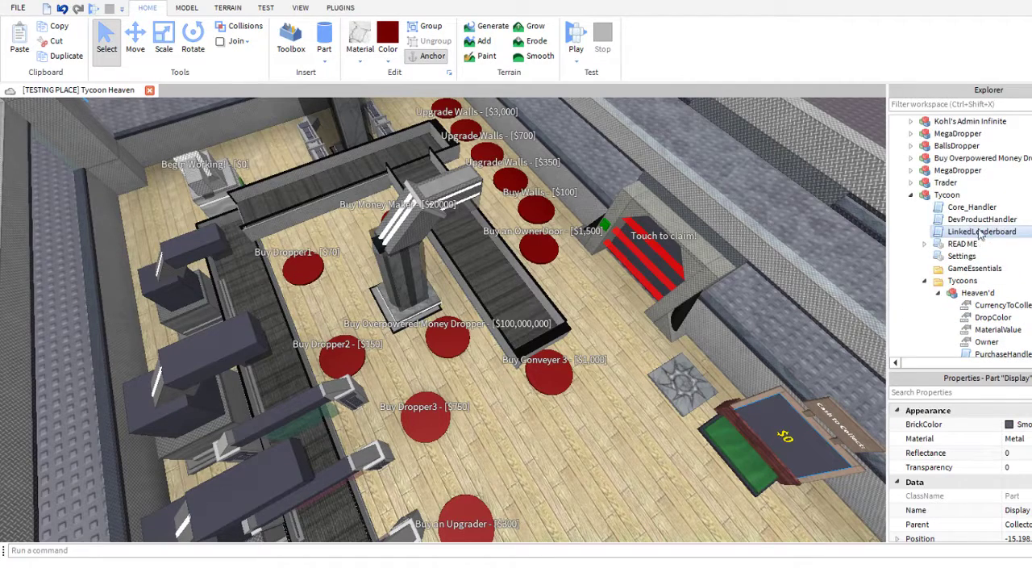
click(924, 282)
scroll(927, 287, up, 2)
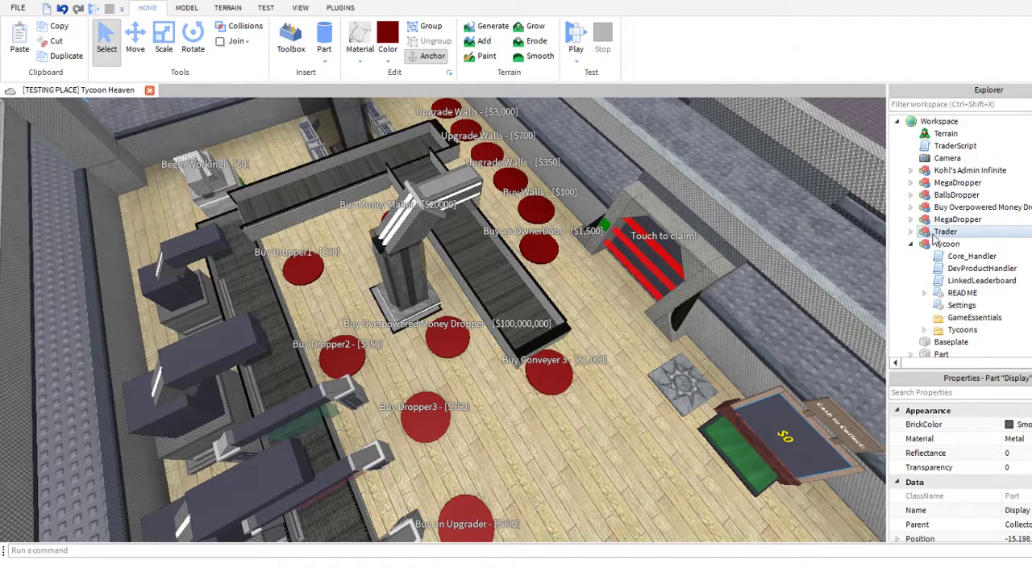
click(924, 293)
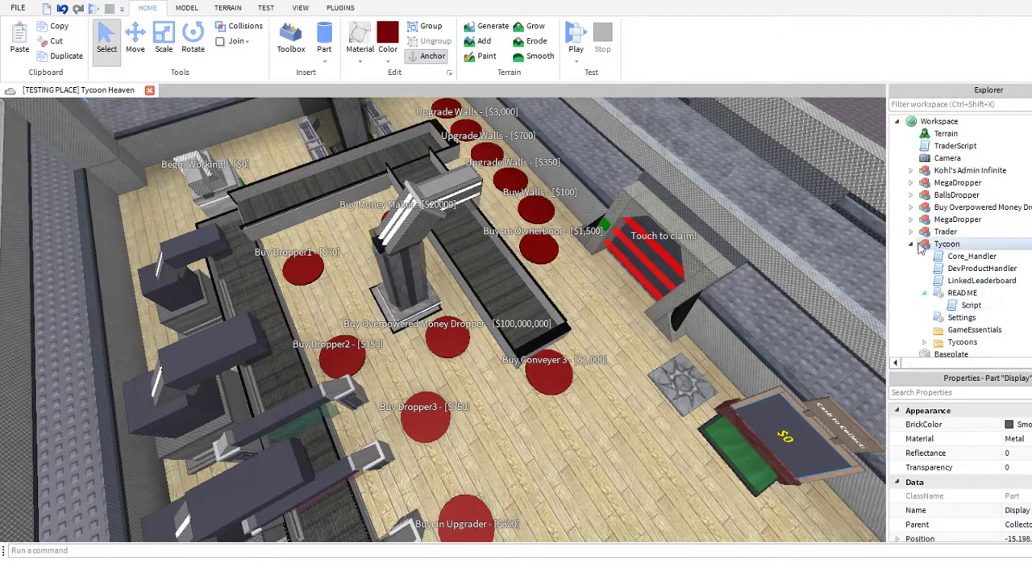
click(925, 294)
click(925, 330)
scroll(936, 307, down, 5)
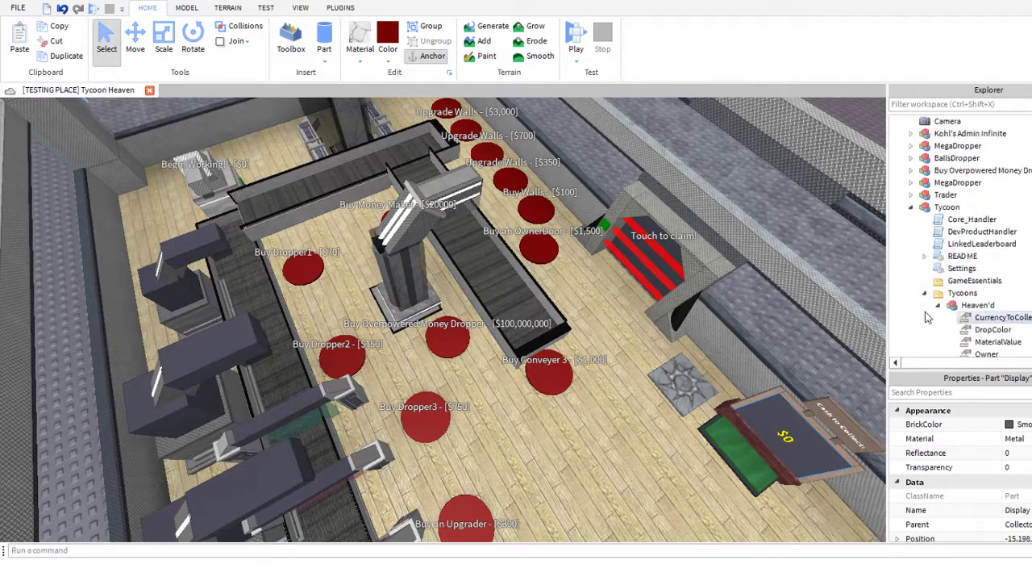
click(978, 158)
click(992, 172)
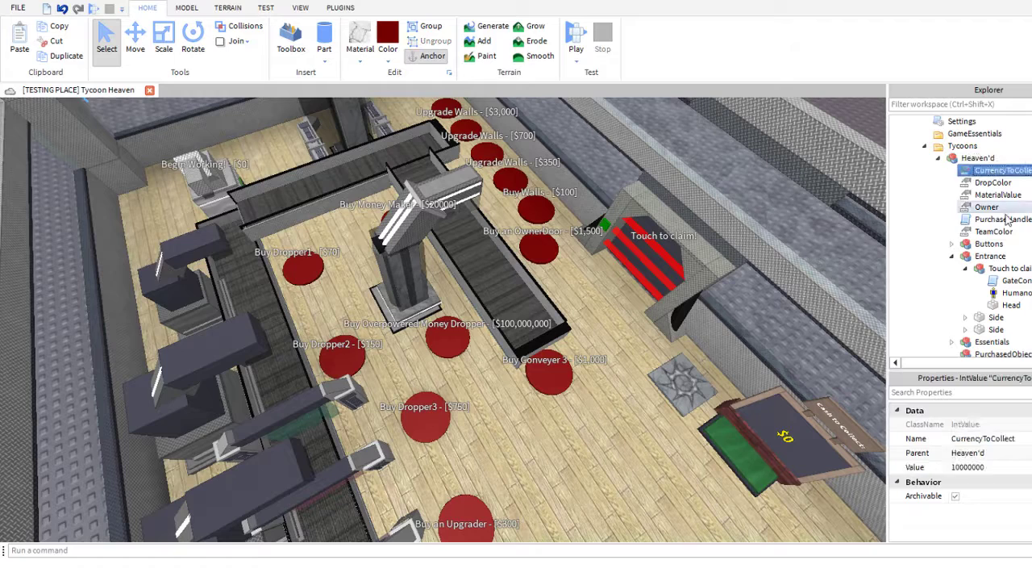
click(1025, 466)
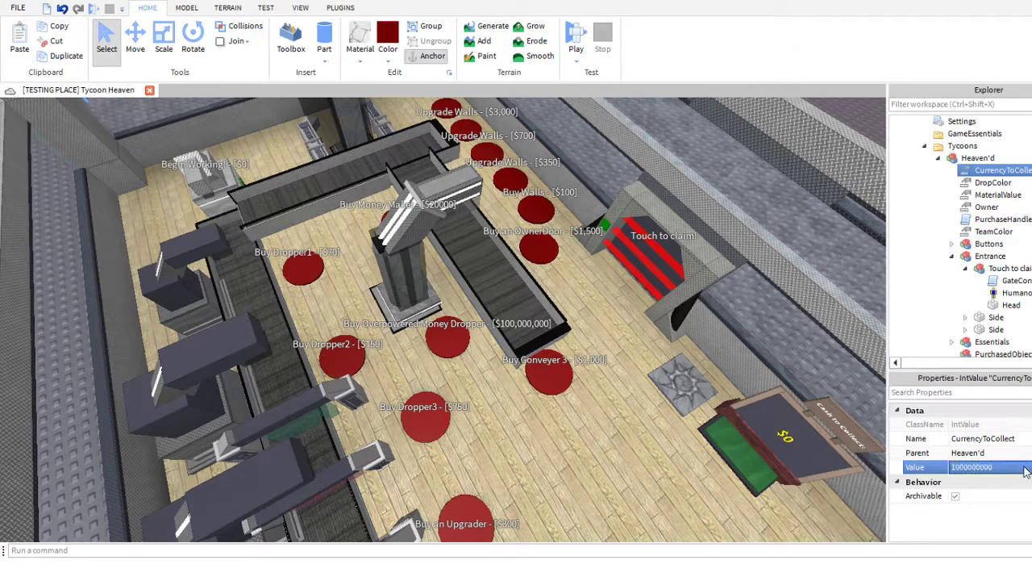
- Start a playtest, claim the tycoon and collect its cash
click(574, 39)
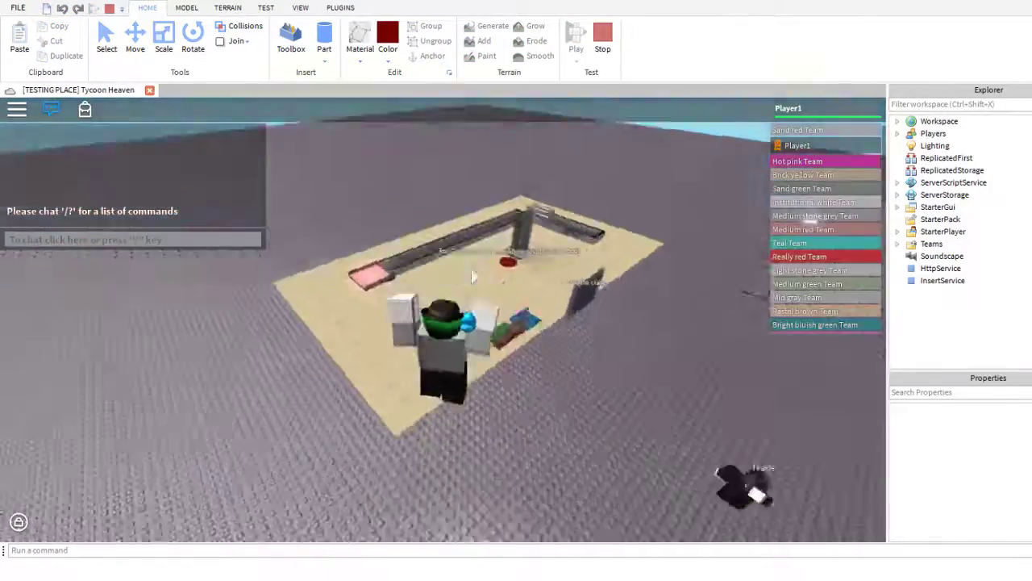
key(w)
right_drag(472, 270, 471, 268)
scroll(472, 269, down, 3)
key(w)
key(w)
key(Tab)
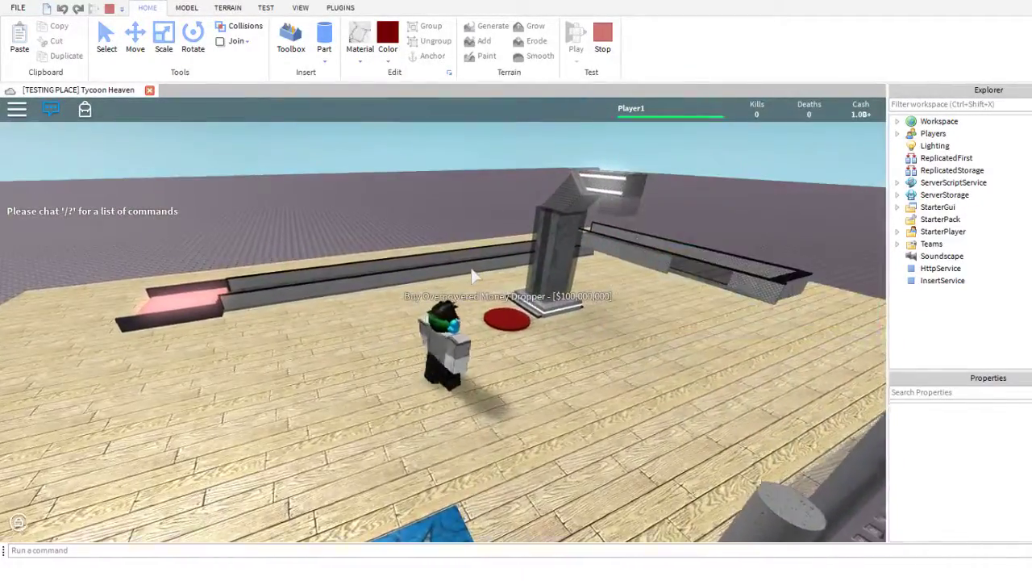
- Inspect the Overpowered Money Dropper and its purchase button in the playtest and end the test
key(w)
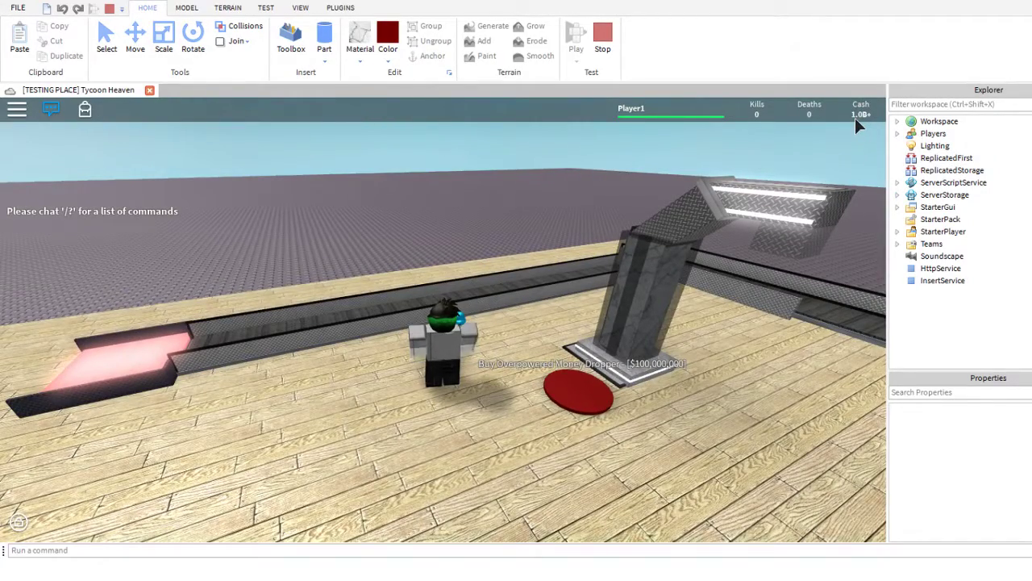
right_drag(671, 267, 671, 266)
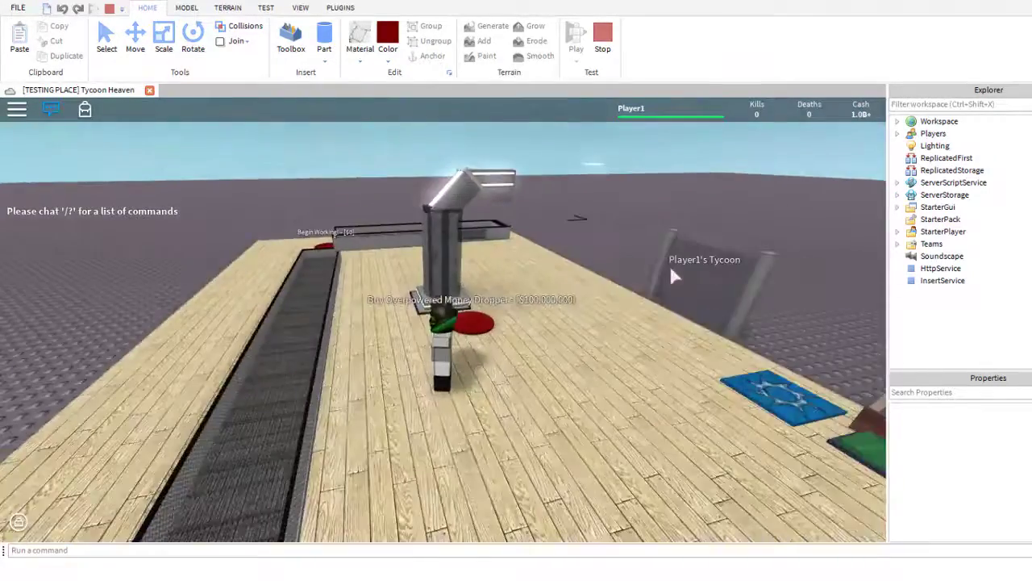
click(603, 36)
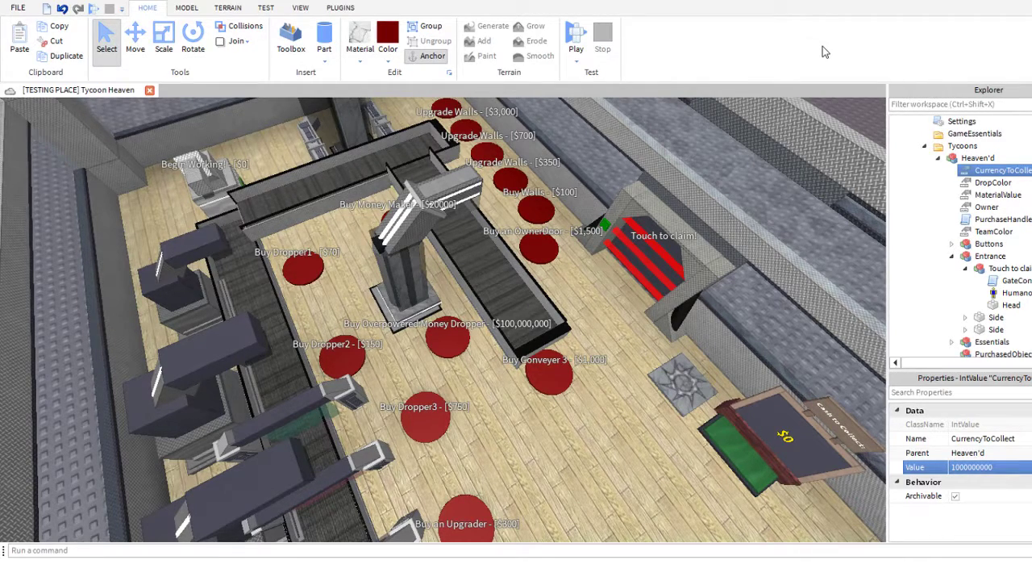
- Review the Heaven'd tycoon's CurrencyToCollect value and the loose dropper, button and admin models in the Workspace
click(988, 158)
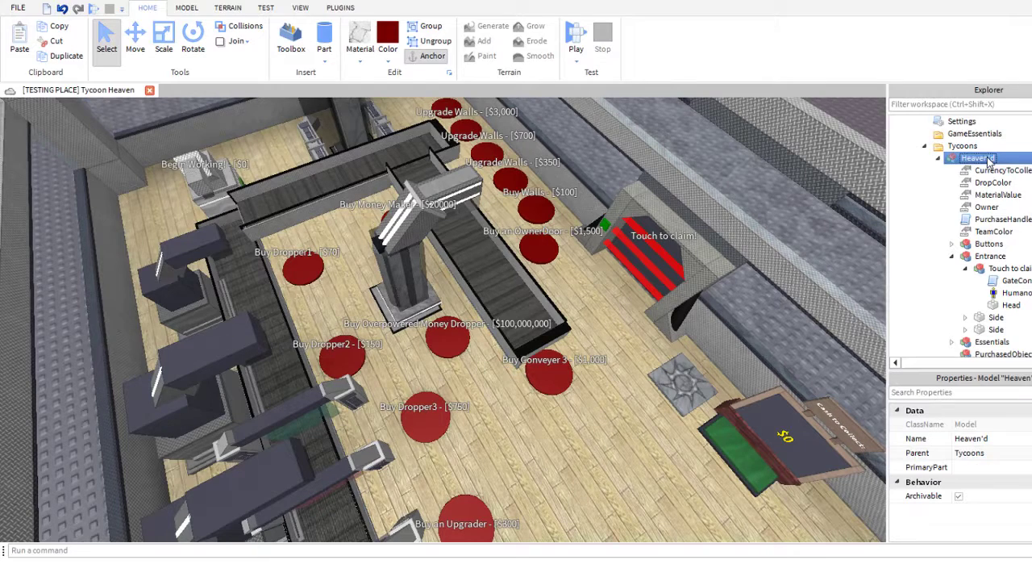
click(982, 184)
click(978, 172)
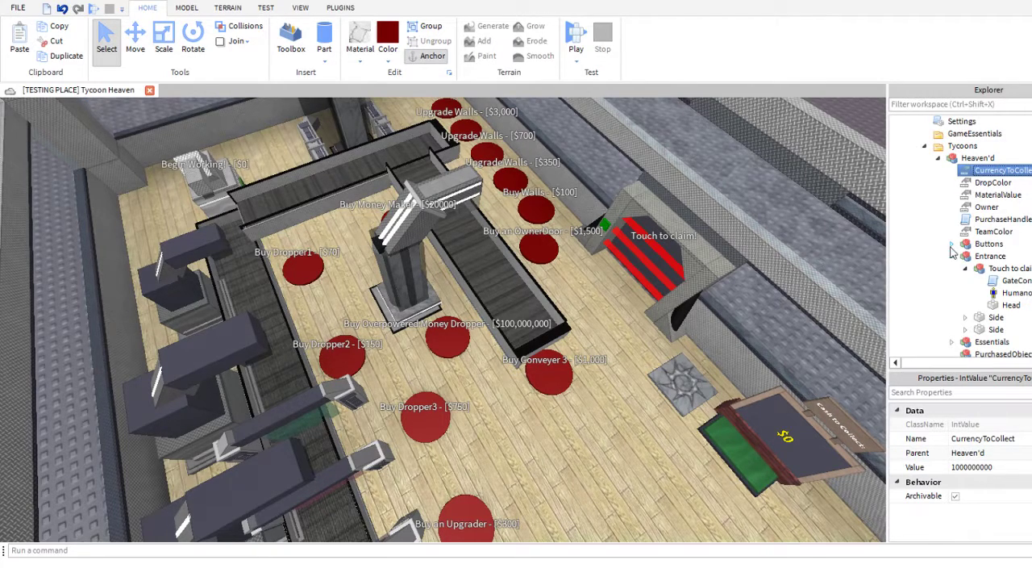
click(924, 146)
scroll(984, 185, up, 5)
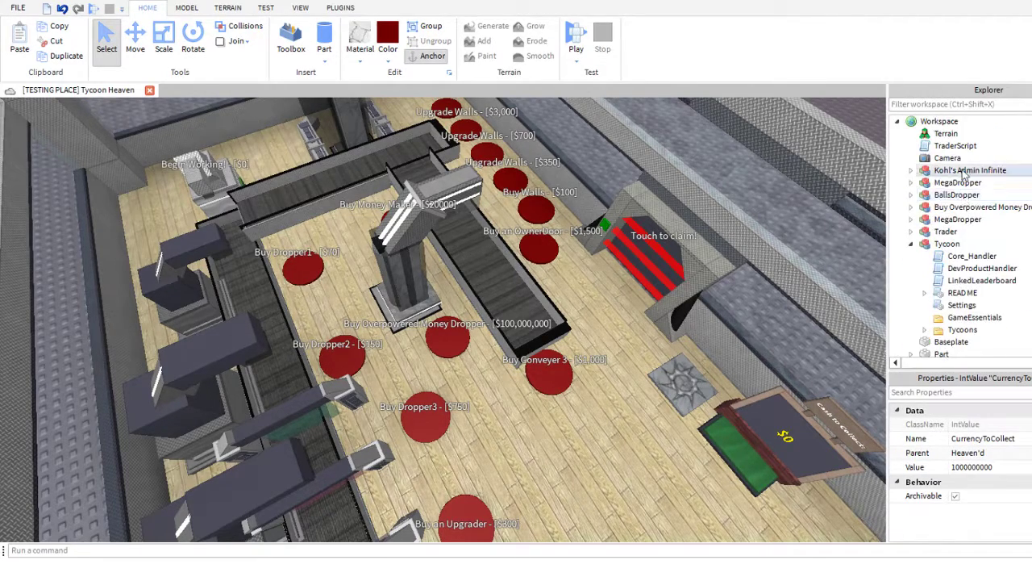
click(984, 207)
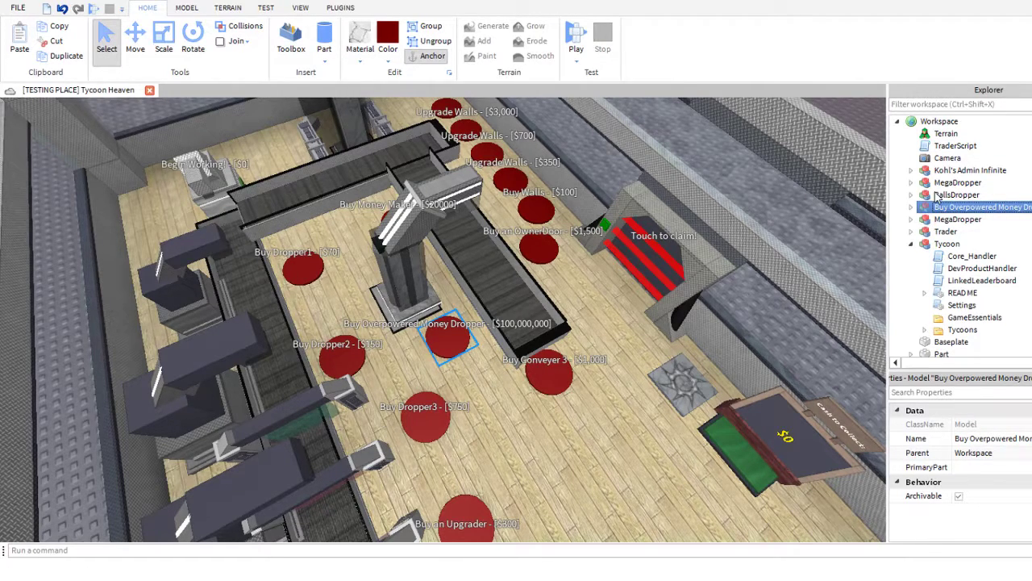
click(940, 195)
click(940, 182)
click(939, 170)
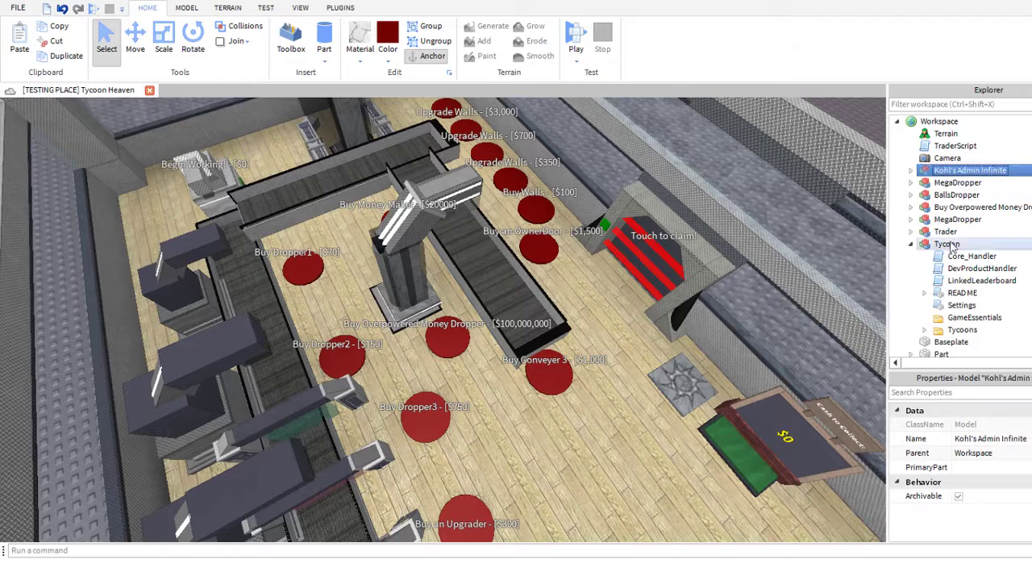
- Move the loose MegaDropper model beside the conveyer from the Workspace into the Heaven'd tycoon's Purchases model, keeping its placement
click(954, 219)
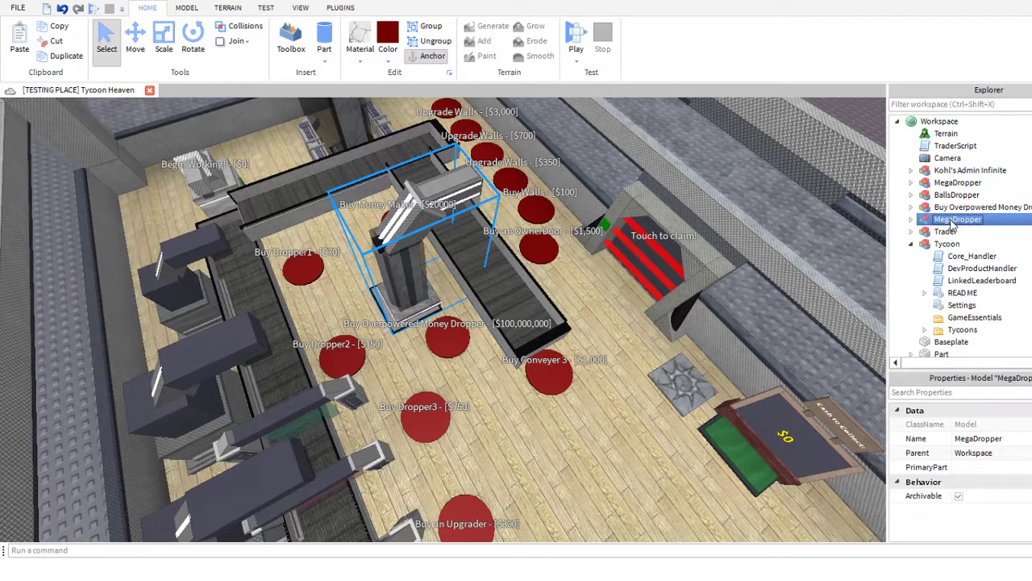
key(ctrl+x)
scroll(950, 279, down, 1)
click(925, 281)
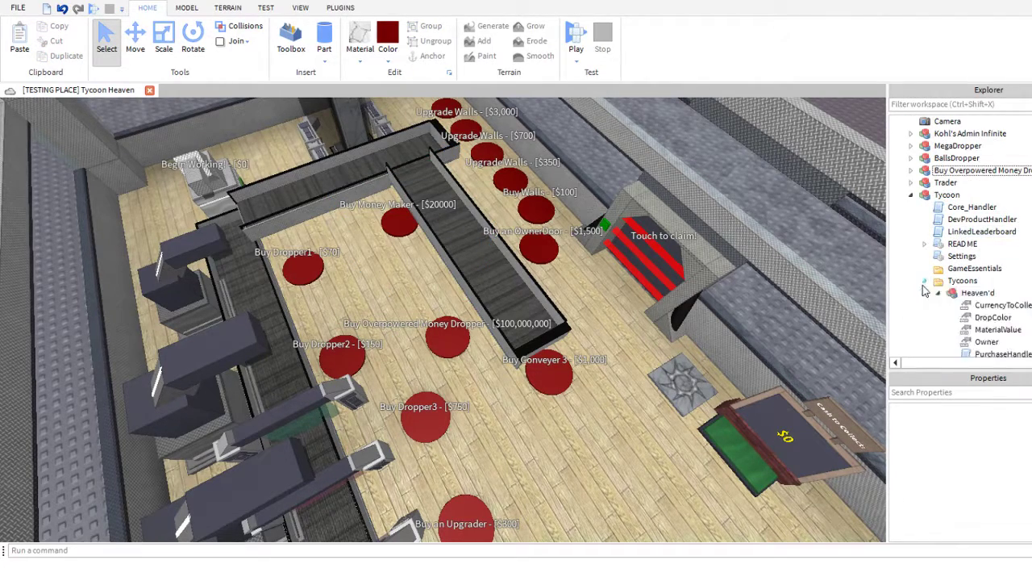
scroll(974, 288, down, 3)
scroll(973, 282, down, 2)
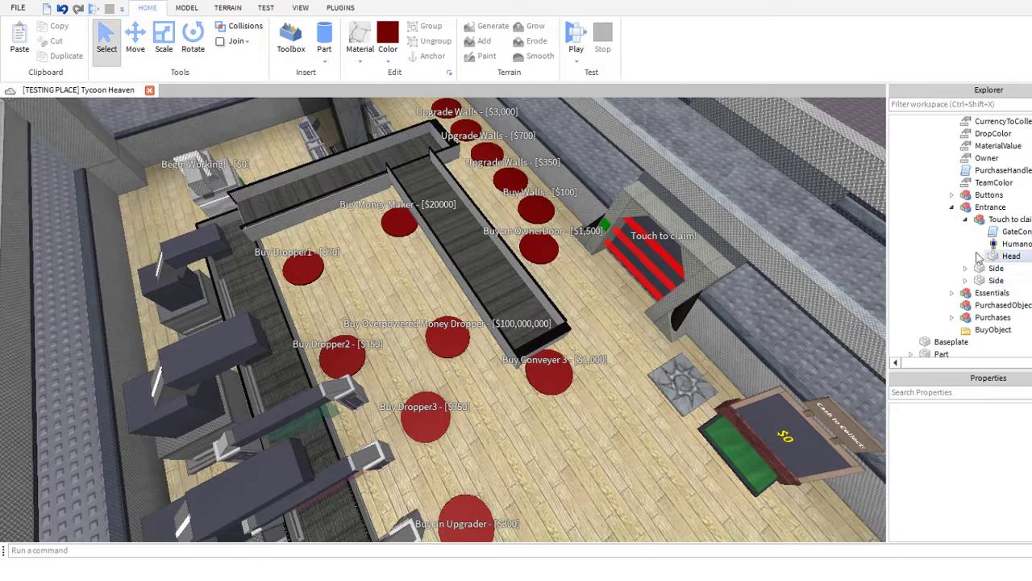
click(953, 318)
click(960, 320)
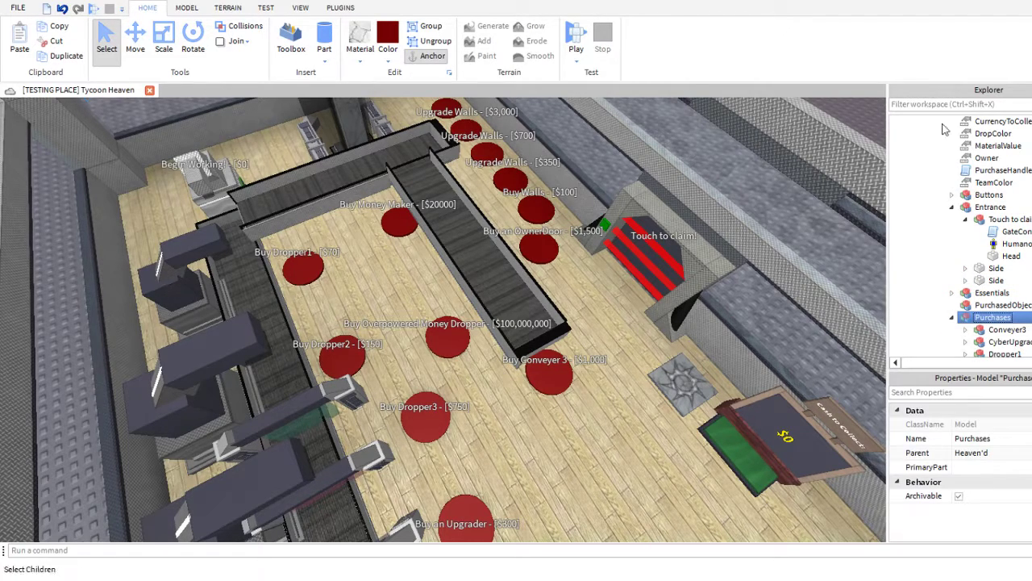
click(927, 28)
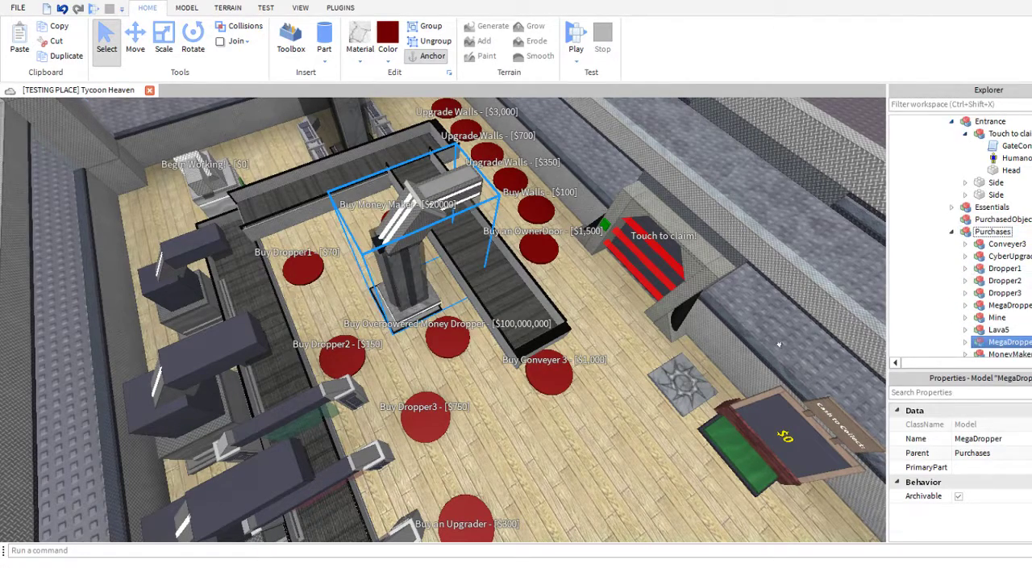
- Rename the MegaDropper just moved into Purchases as OverpoweredDropper
right_drag(514, 336, 530, 354)
click(985, 439)
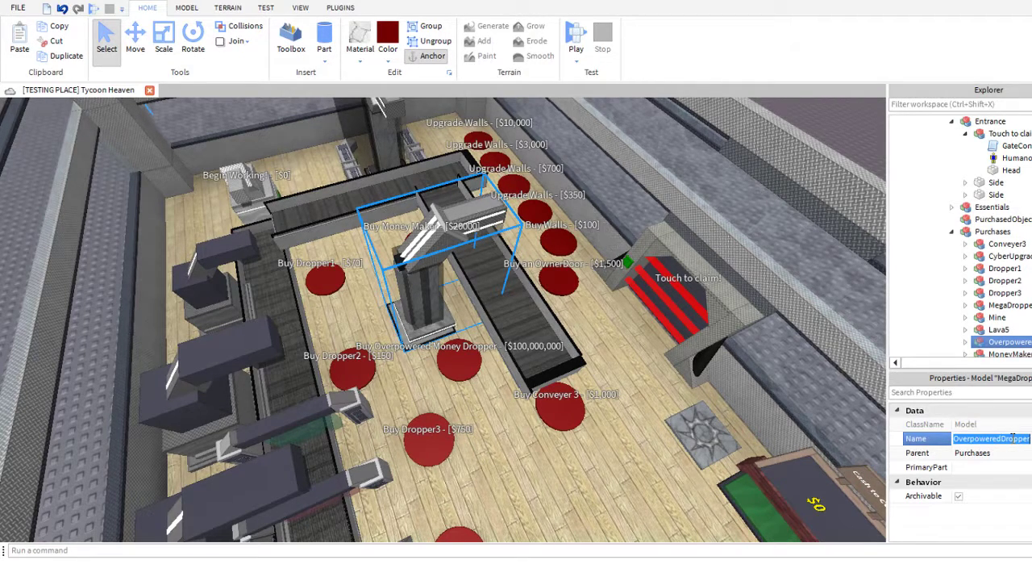
click(952, 232)
- Set the Object value of the Buy Overpowered Money Dropper button to OverpoweredDropper
scroll(975, 158, up, 9)
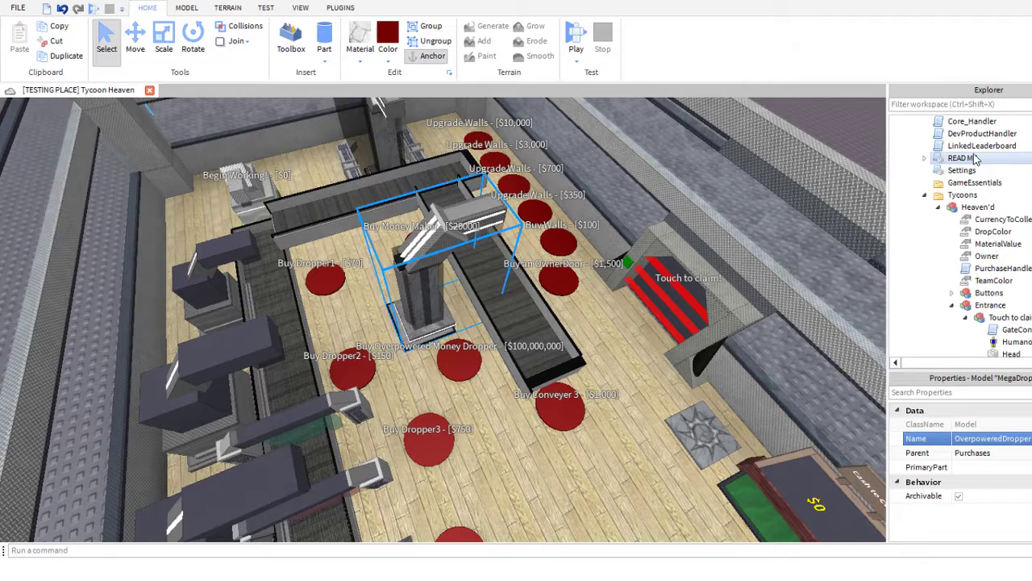
click(972, 207)
click(911, 207)
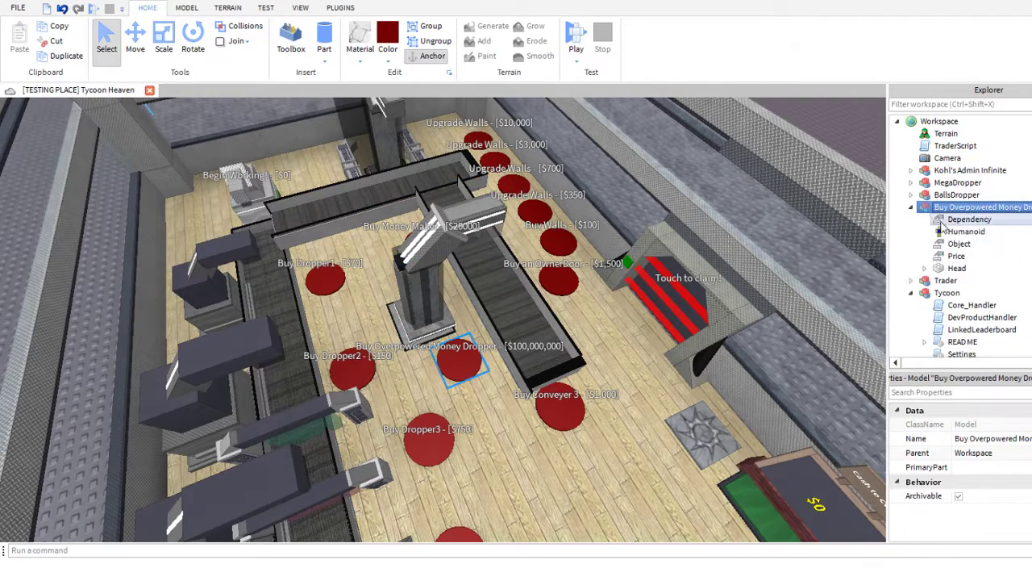
click(959, 244)
click(1022, 470)
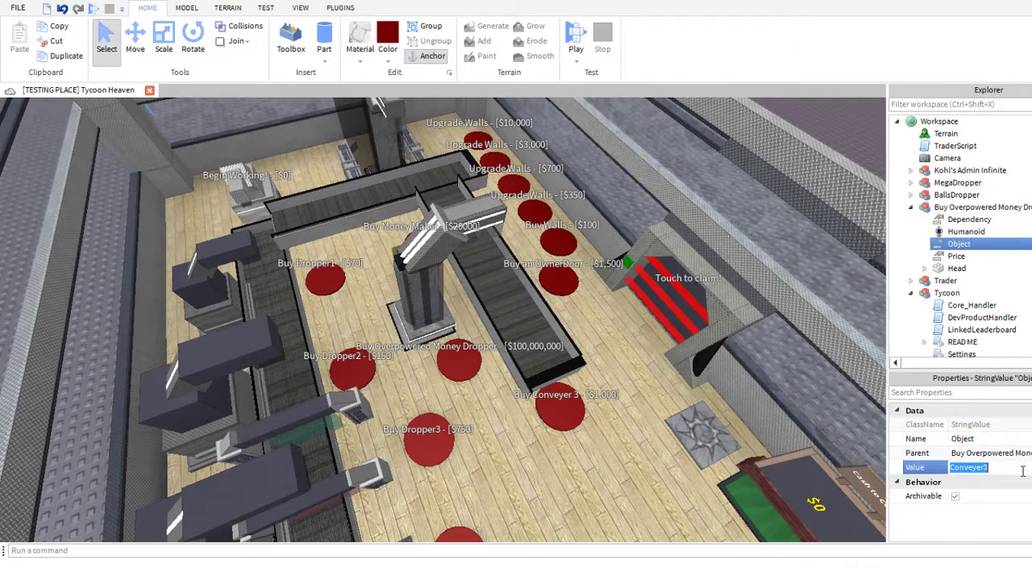
key(Return)
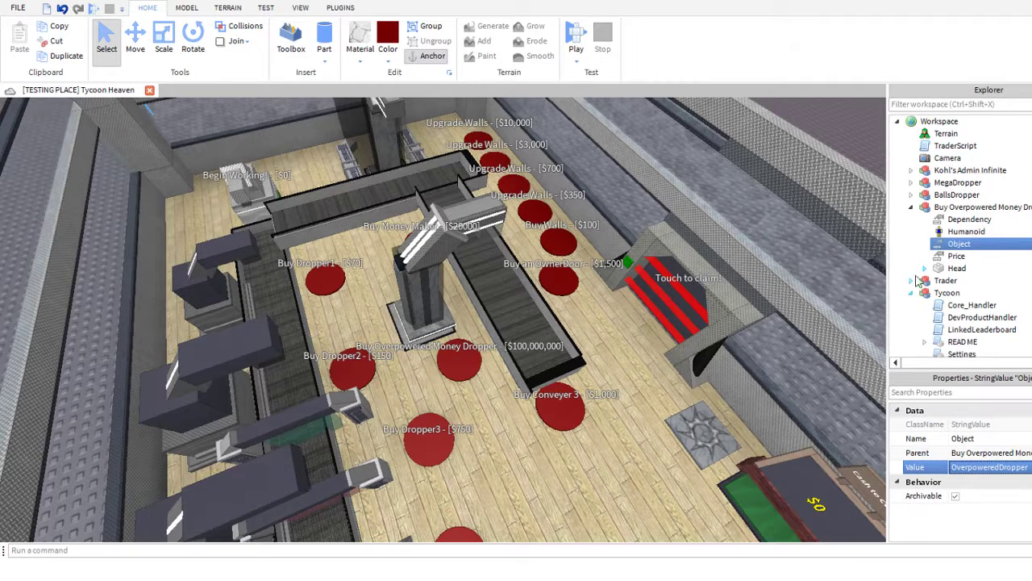
click(912, 207)
- Move the Buy Overpowered Money Dropper button from the Workspace into the Heaven'd tycoon's Buttons model
click(942, 207)
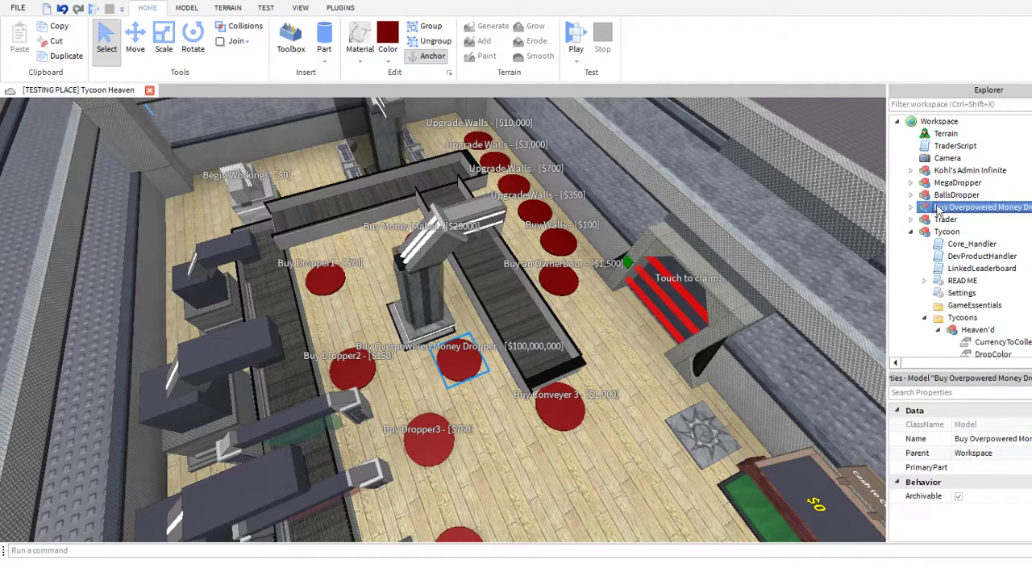
key(Delete)
scroll(968, 266, down, 3)
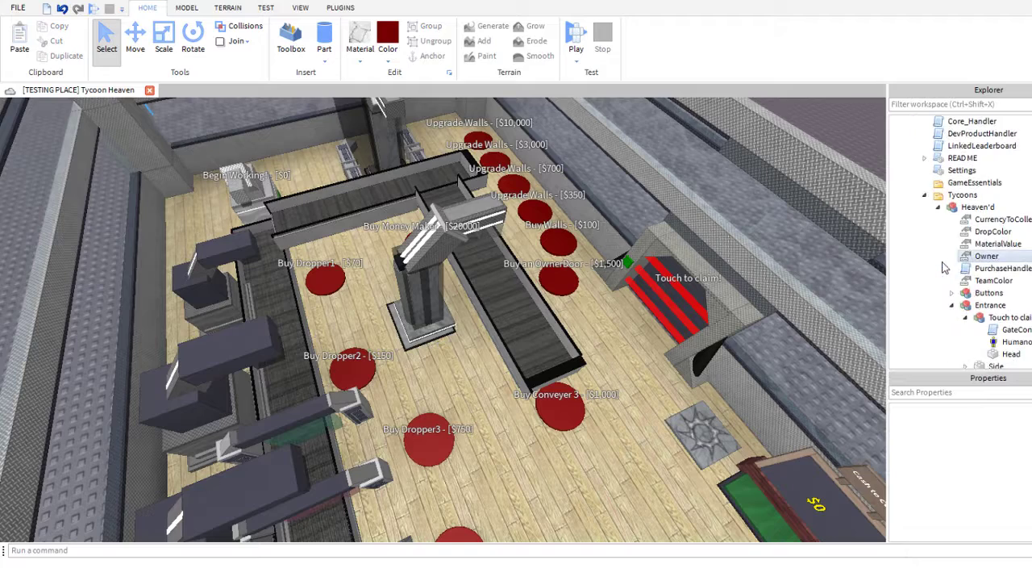
click(951, 293)
click(988, 292)
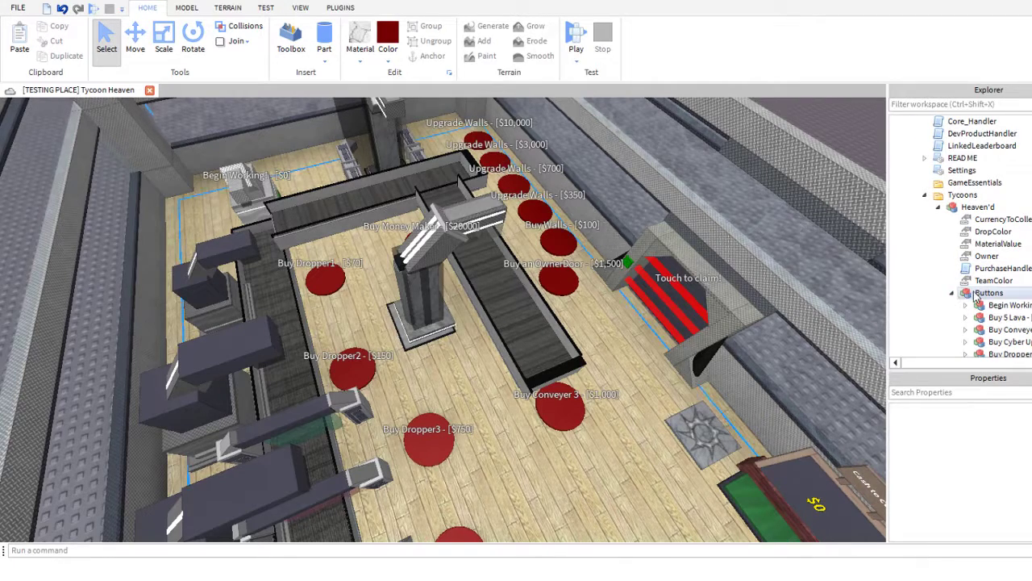
key(ctrl+shift+v)
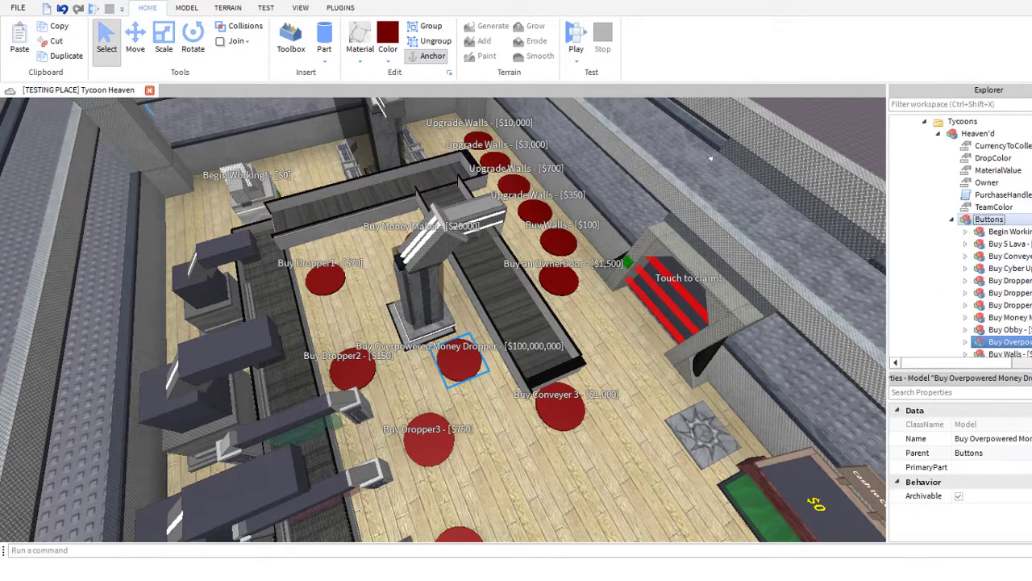
- Start a playtest, claim the tycoon at its entrance and collect the starting cash
click(576, 34)
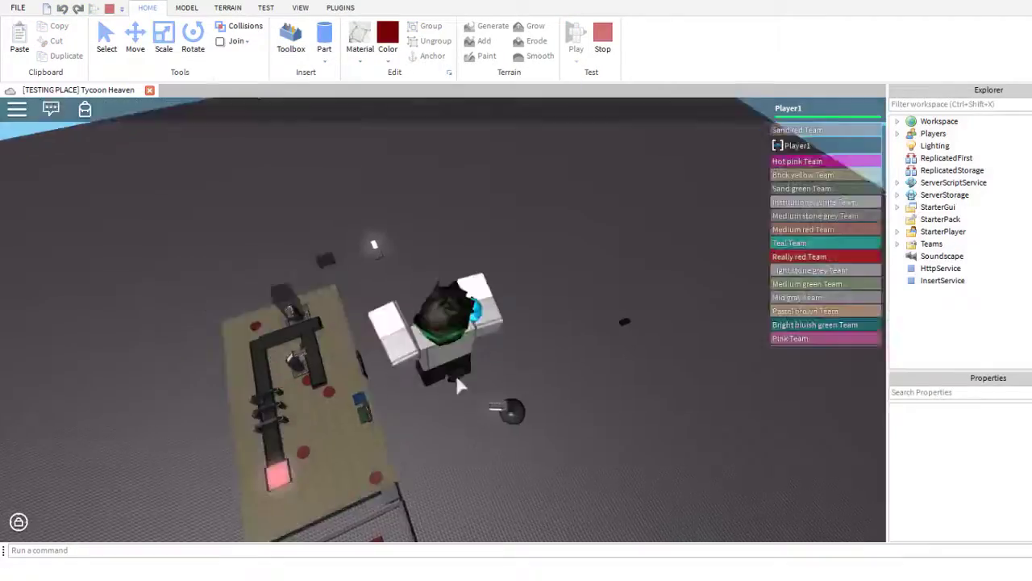
key(w)
scroll(457, 372, down, 3)
scroll(456, 372, up, 3)
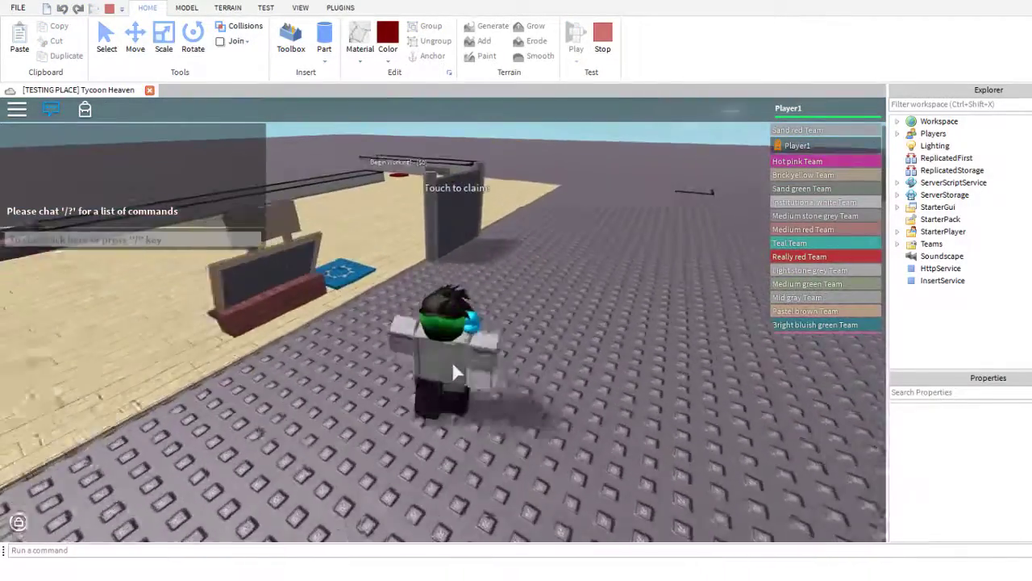
key(w)
right_drag(452, 363, 455, 359)
key(w)
key(Tab)
key(w)
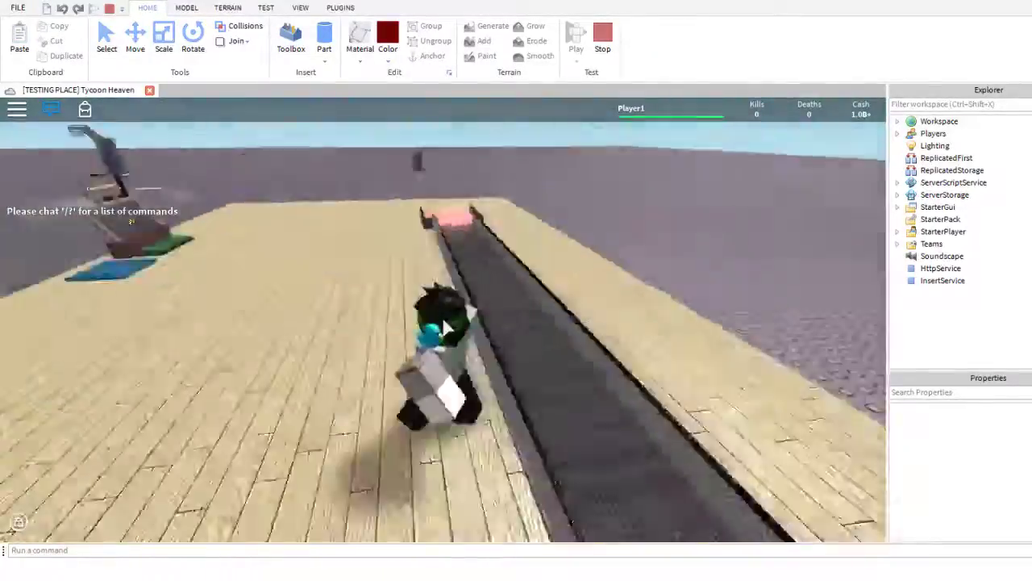
- Buy the Begin Working machine, the three basic droppers and Conveyer 3 in the playtest
key(w)
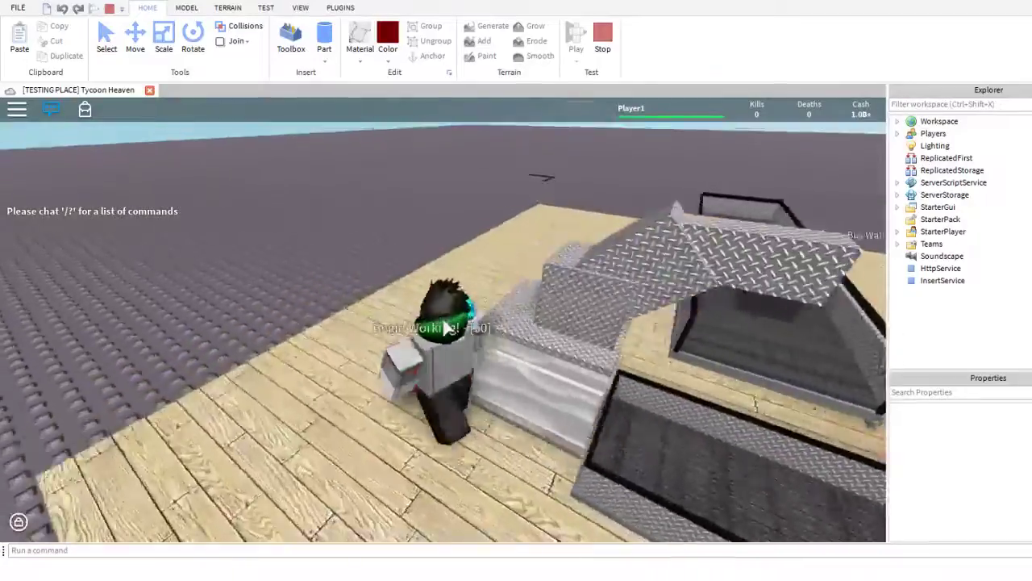
key(w)
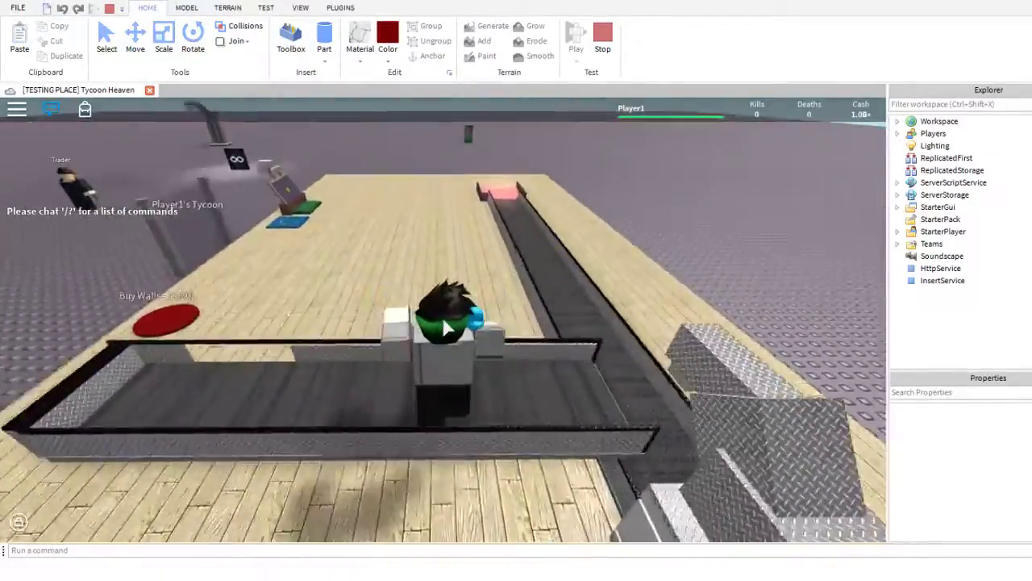
key(w)
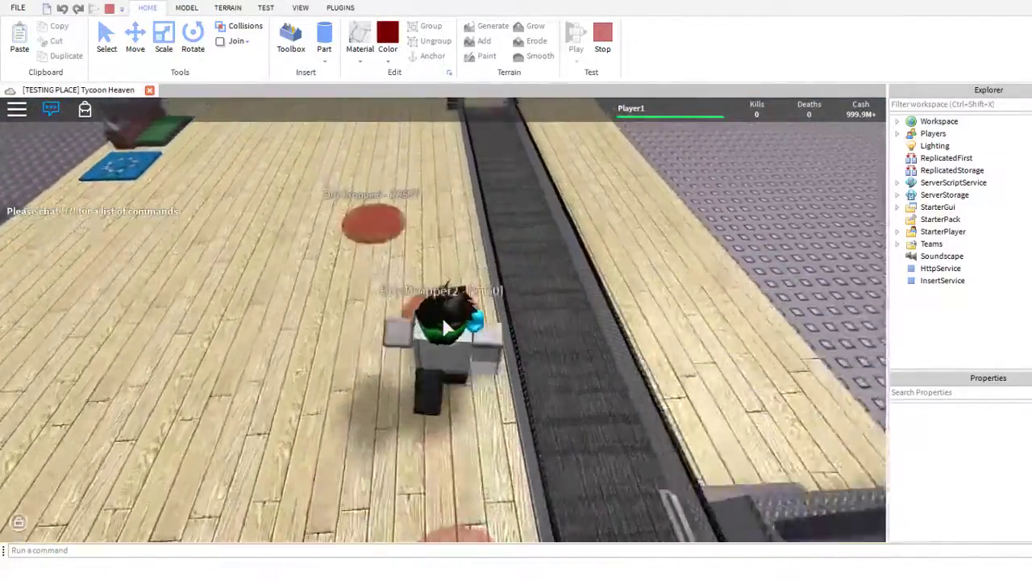
key(w)
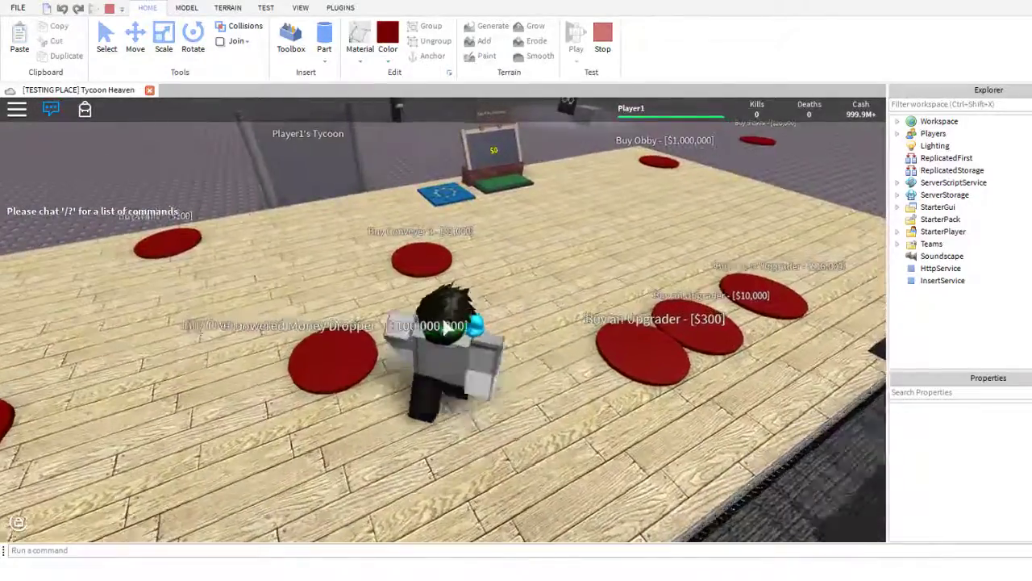
key(w)
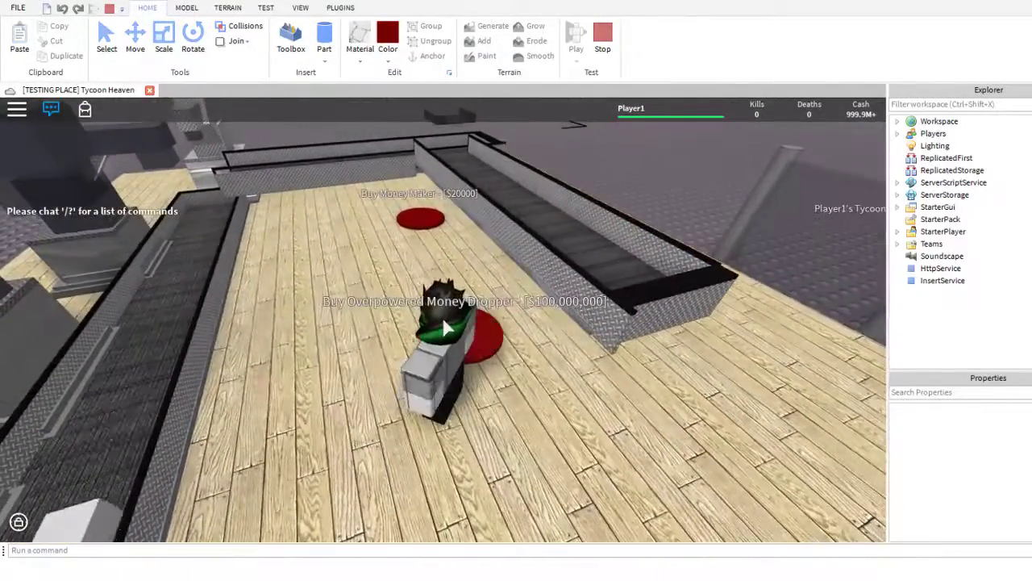
key(w)
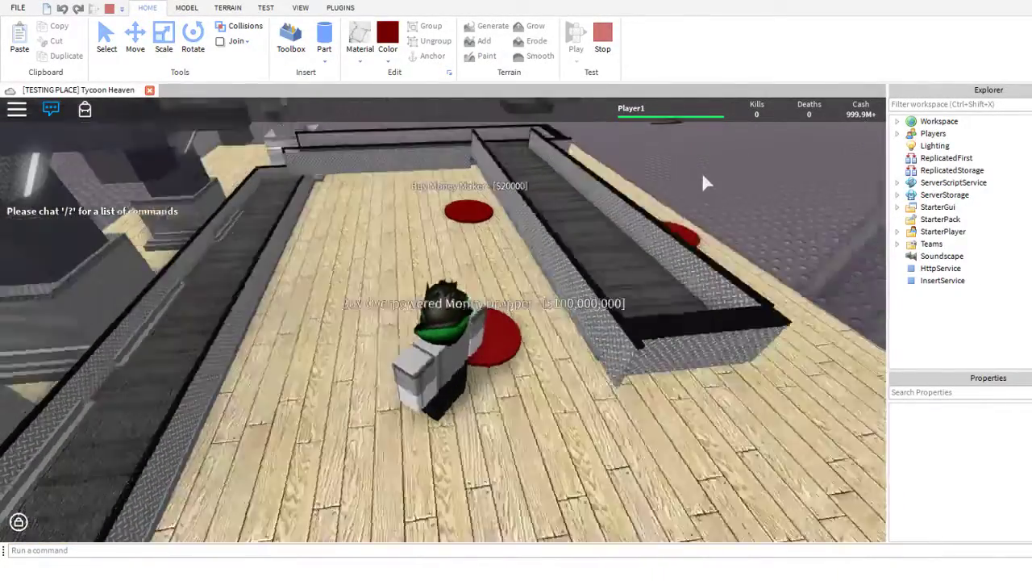
- Buy the upgraders along the main conveyer, including the $100,000 one
right_drag(702, 173, 701, 172)
key(w)
key(w)
key(s)
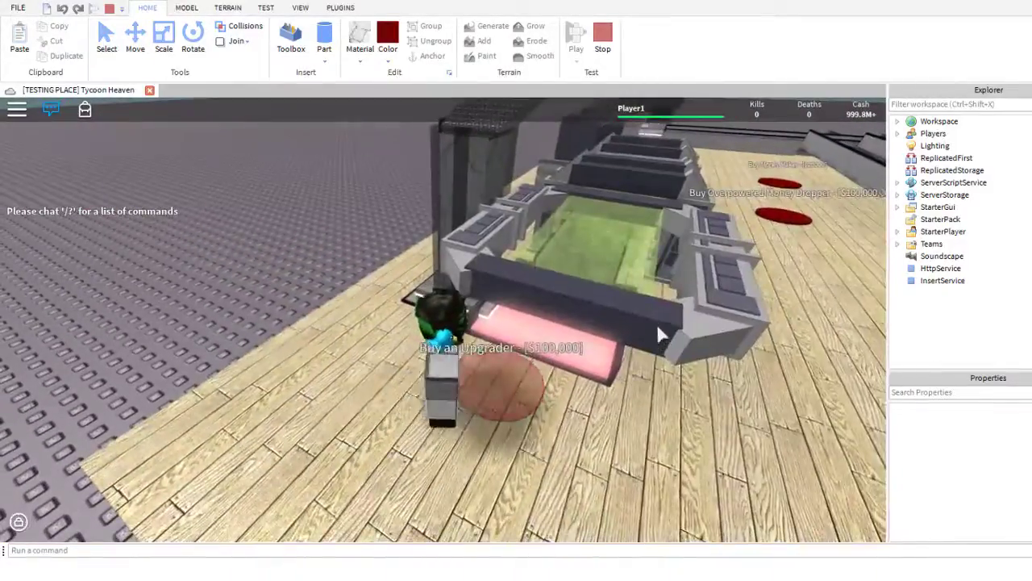
key(d)
right_drag(650, 297, 650, 297)
key(w)
scroll(435, 274, down, 3)
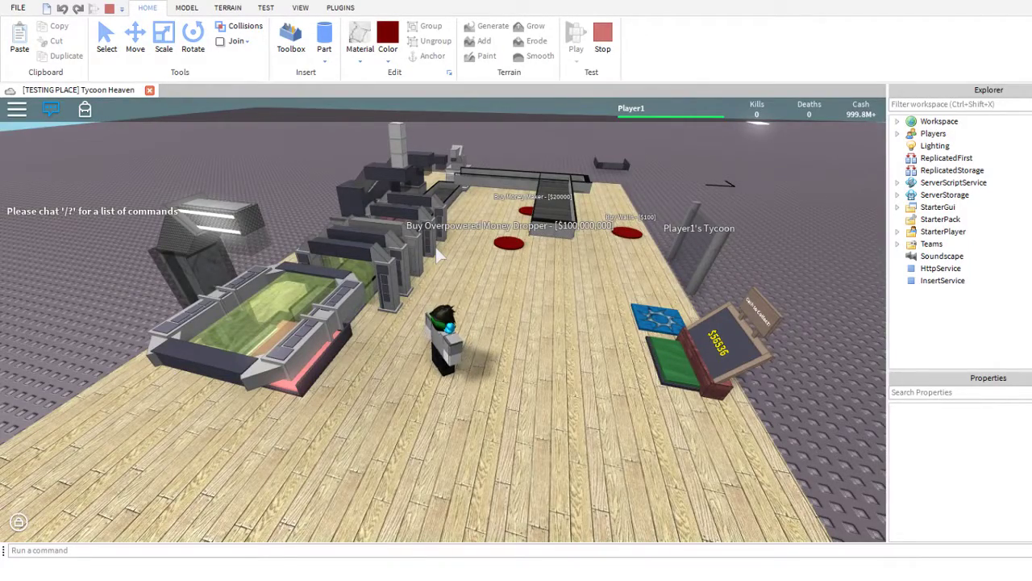
- Walk to the Overpowered Money Dropper button and buy the dropper for $100,000,000
right_drag(436, 249, 436, 254)
key(w)
key(w)
key(a)
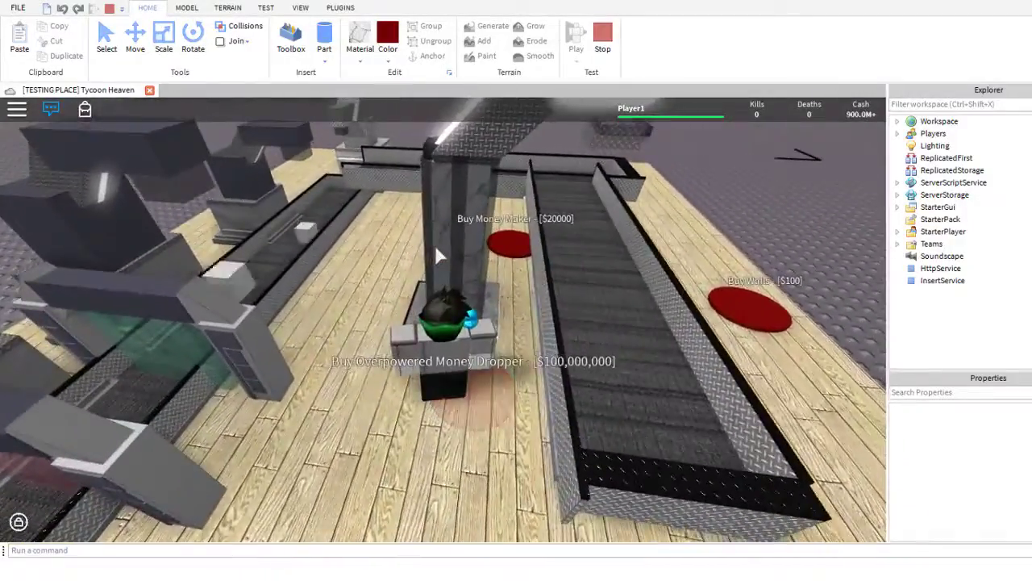
- Watch how the Overpowered Money Dropper's blocks travel along the conveyer and end the playtest
scroll(435, 254, down, 4)
right_drag(436, 254, 436, 255)
key(w)
key(s)
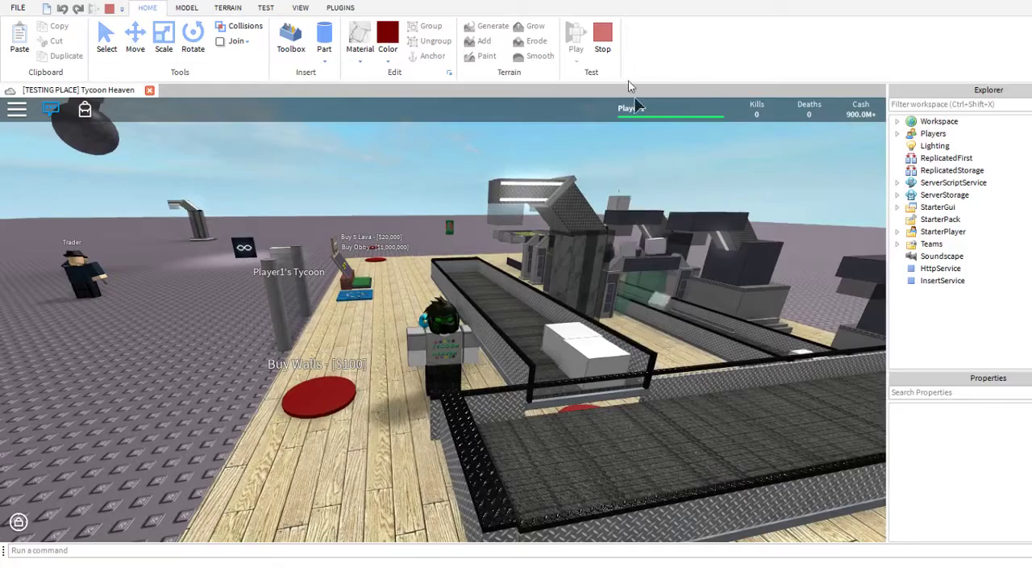
click(603, 37)
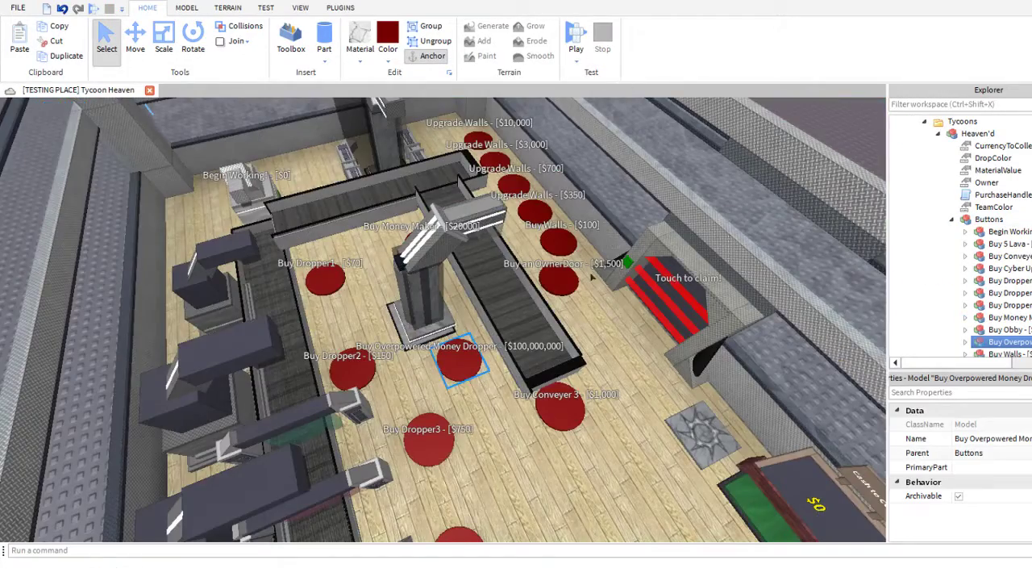
- Find the conveyer corner near the Money Maker button and select its ConveyerArea model under Essentials, Conveyer
scroll(592, 277, up, 5)
right_drag(591, 276, 591, 277)
key(a)
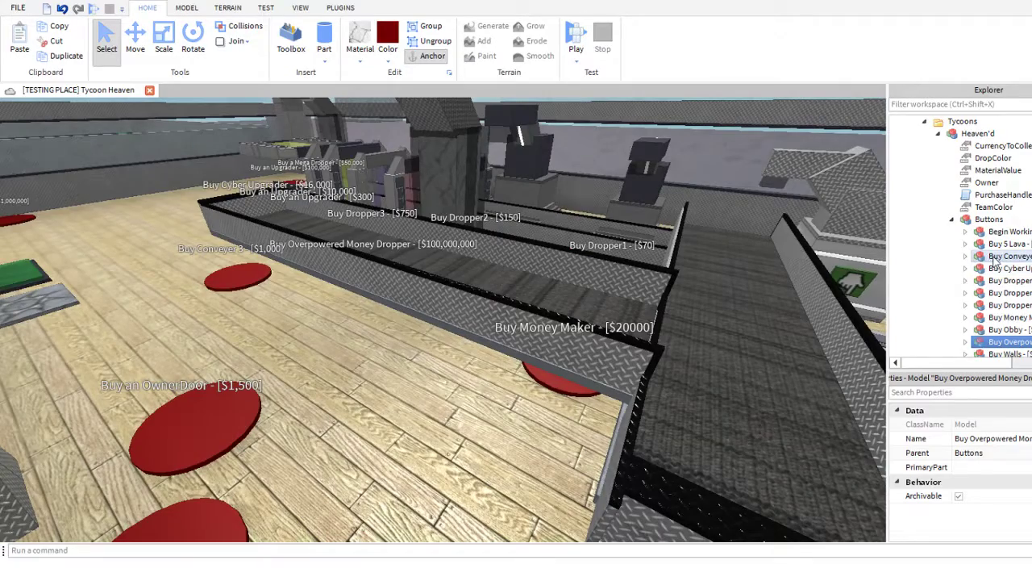
key(s)
right_drag(667, 307, 667, 307)
key(w)
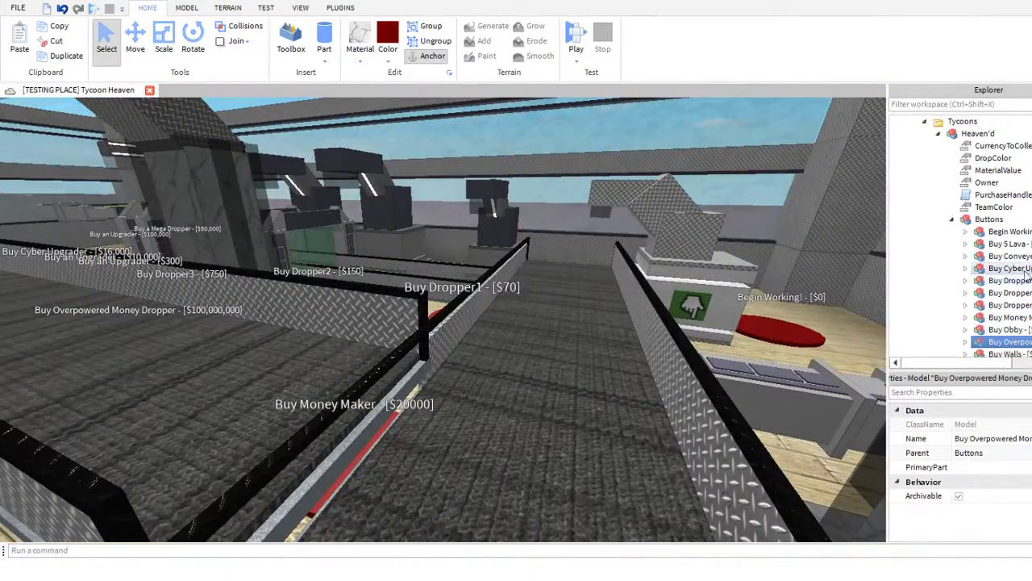
click(951, 220)
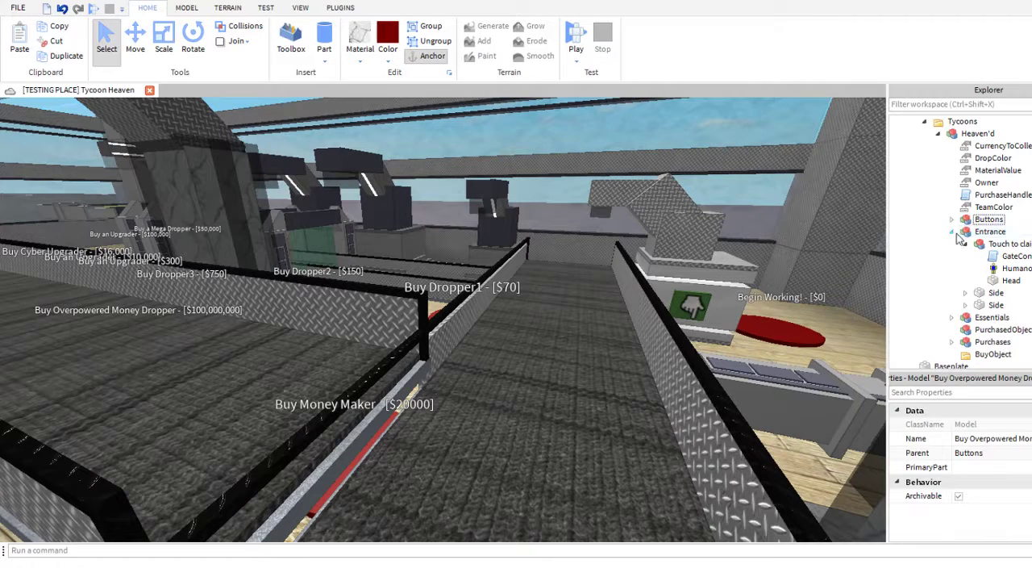
click(952, 232)
click(952, 243)
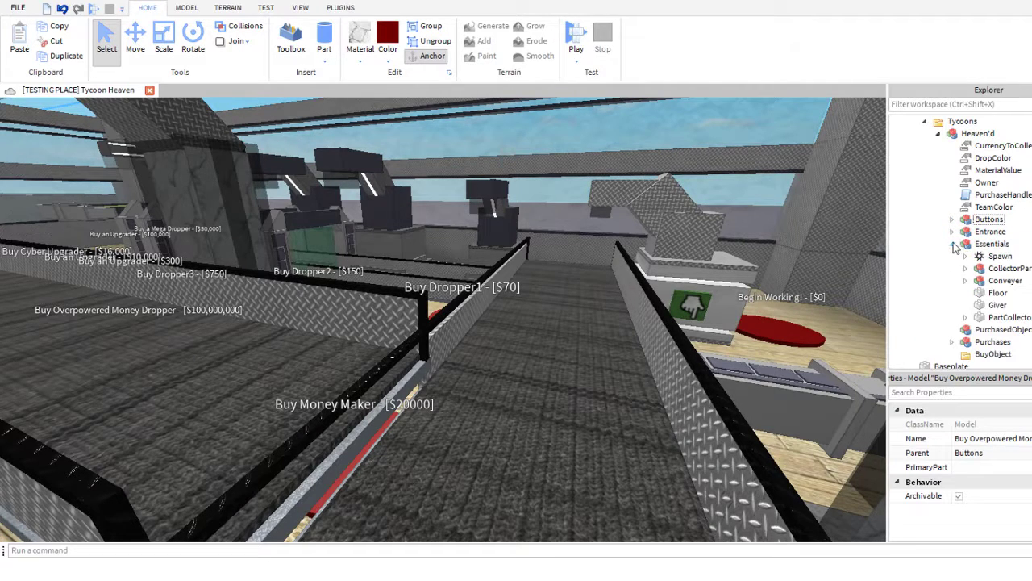
click(997, 279)
click(965, 280)
click(1012, 305)
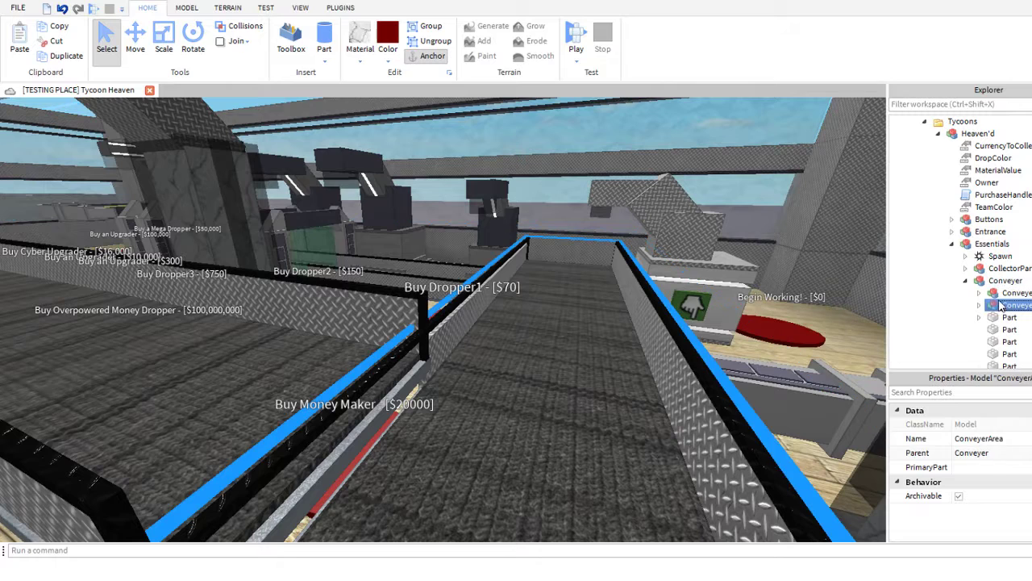
- Find the long black rail crossing the conveyer corner among the ConveyerArea model's parts and delete it
click(979, 305)
scroll(996, 319, down, 1)
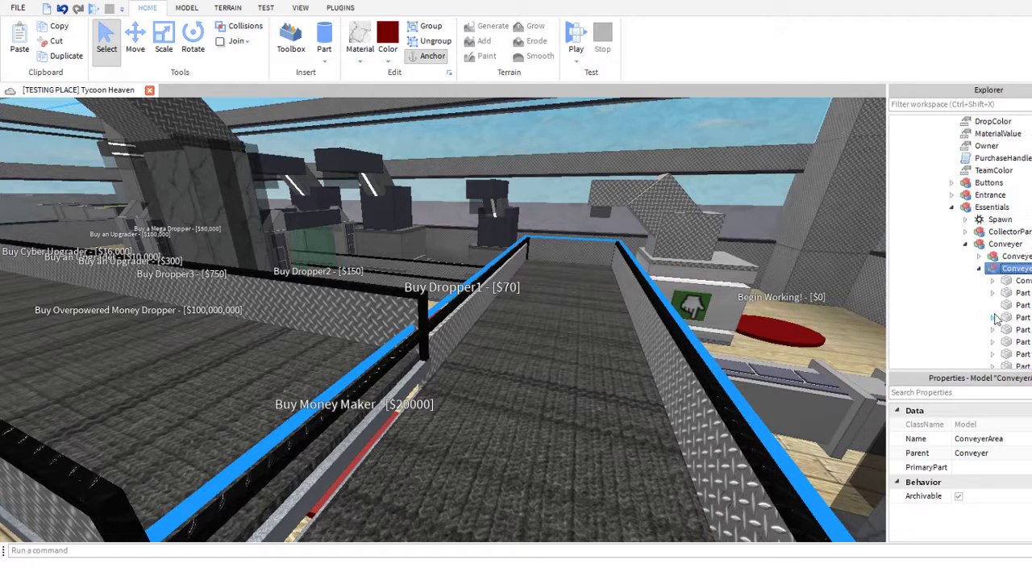
click(1021, 281)
click(1021, 292)
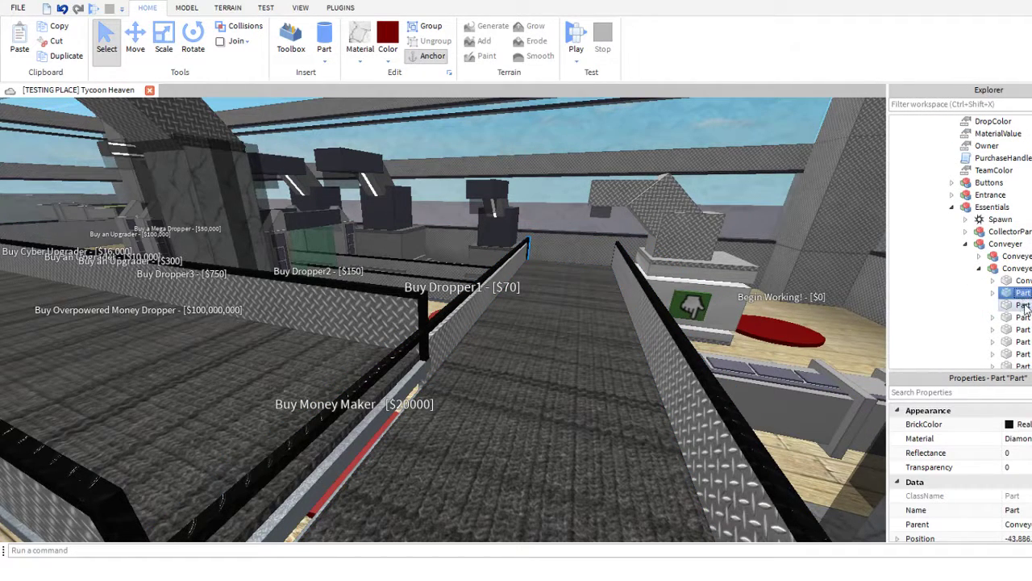
click(1022, 316)
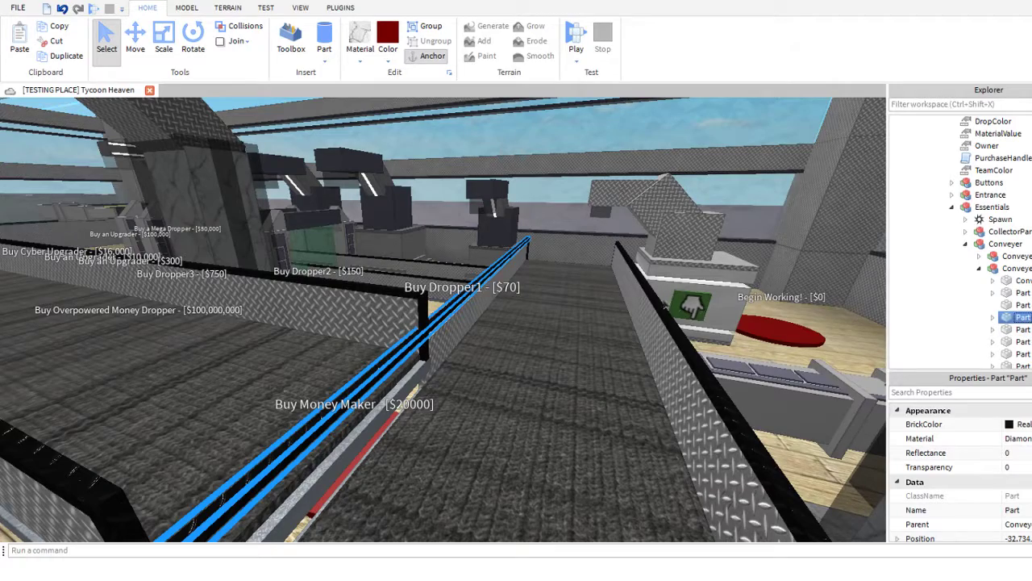
click(663, 302)
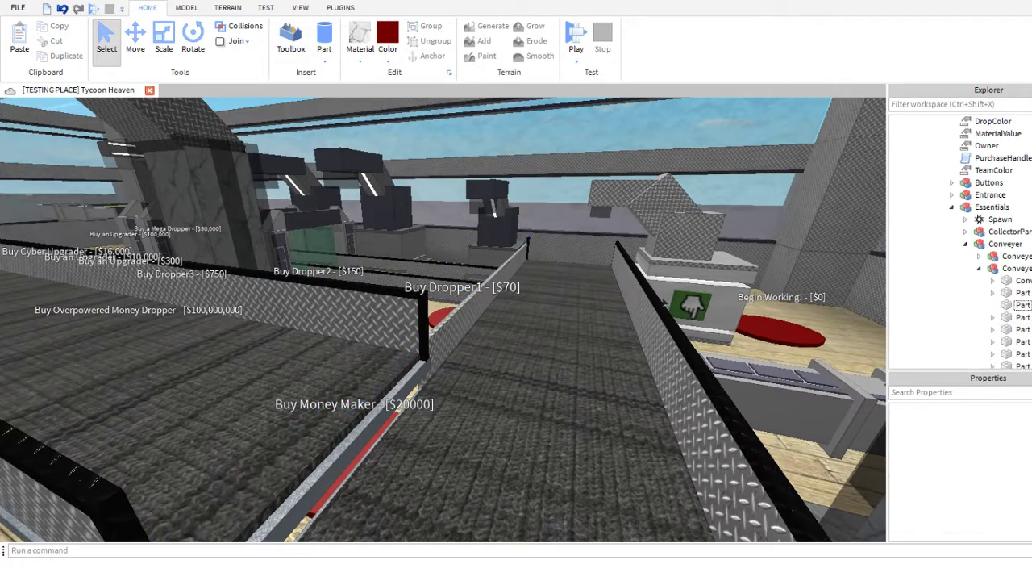
right_drag(663, 303, 685, 331)
- Start a playtest, hide the player list and claim the tycoon
click(572, 47)
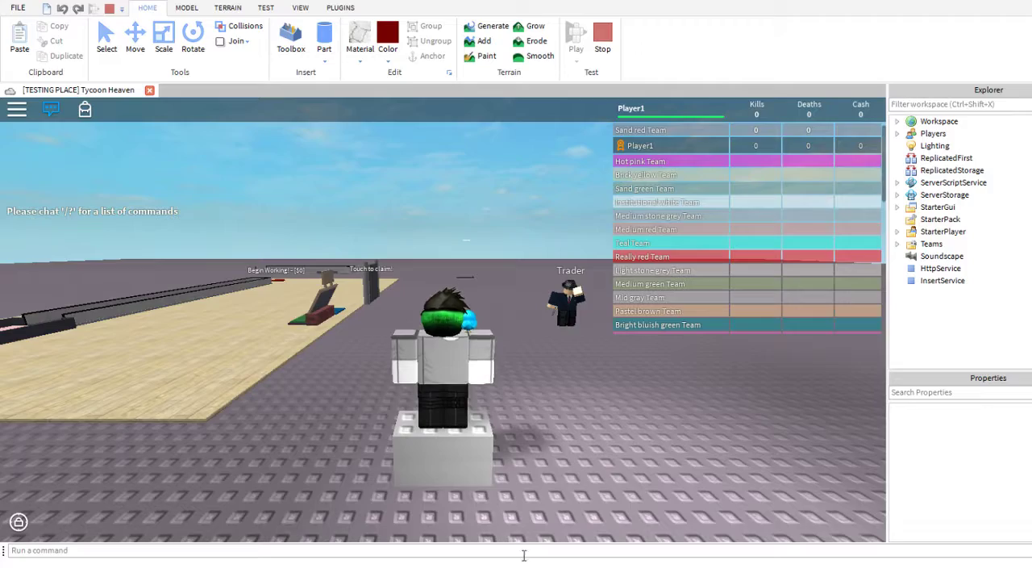
key(Tab)
right_drag(570, 286, 571, 289)
key(w)
key(w)
key(space)
key(w)
key(w)
key(space)
key(w)
- Activate Begin Working and buy the droppers, upgraders and Mega Dropper along the main conveyer
key(w)
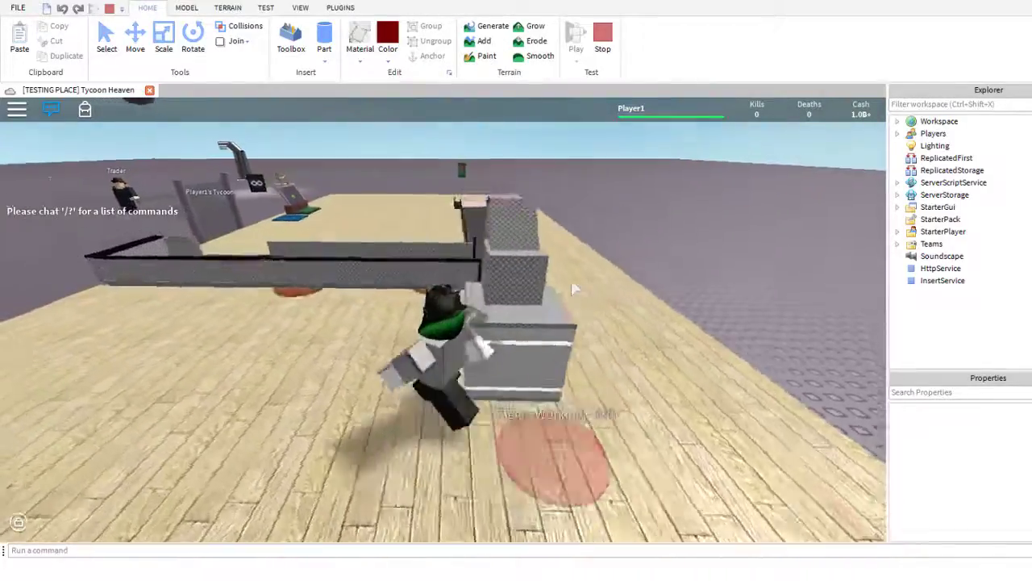
key(w)
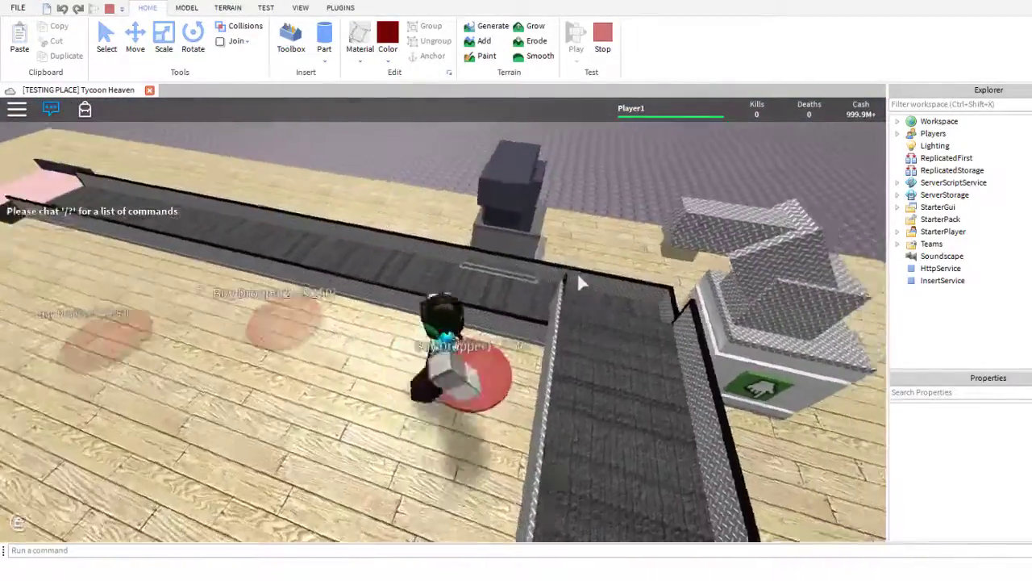
key(w)
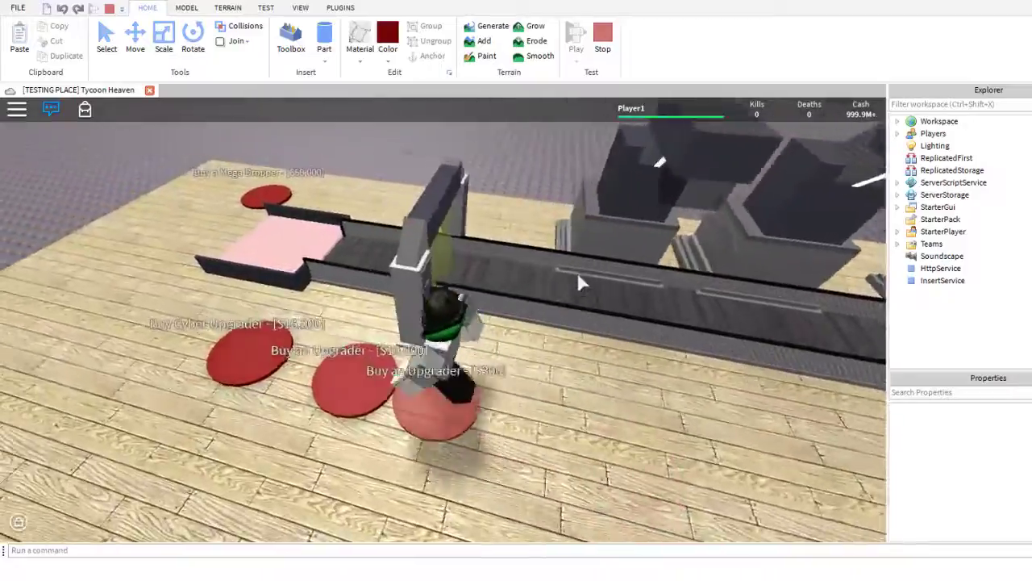
key(w)
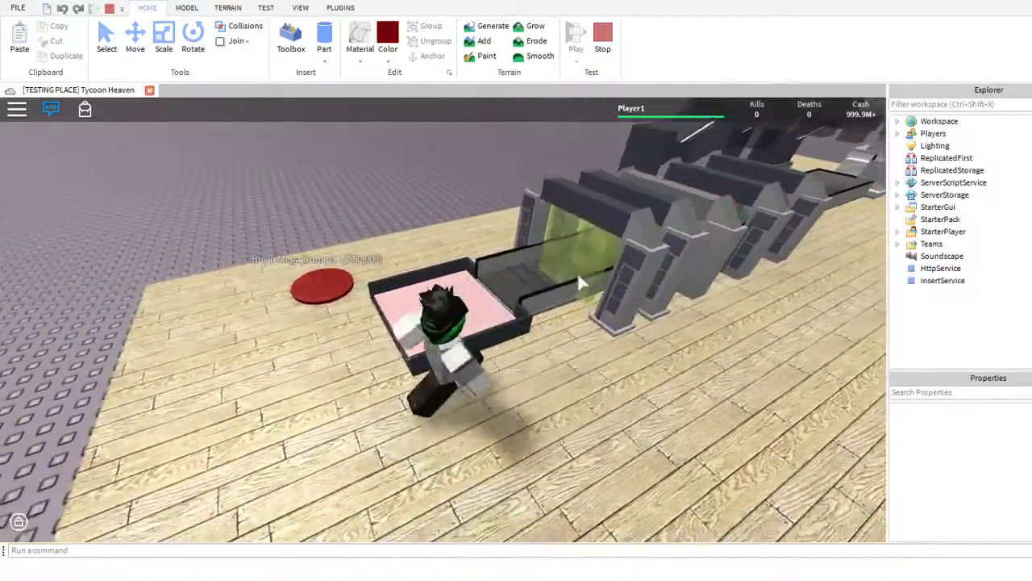
key(w)
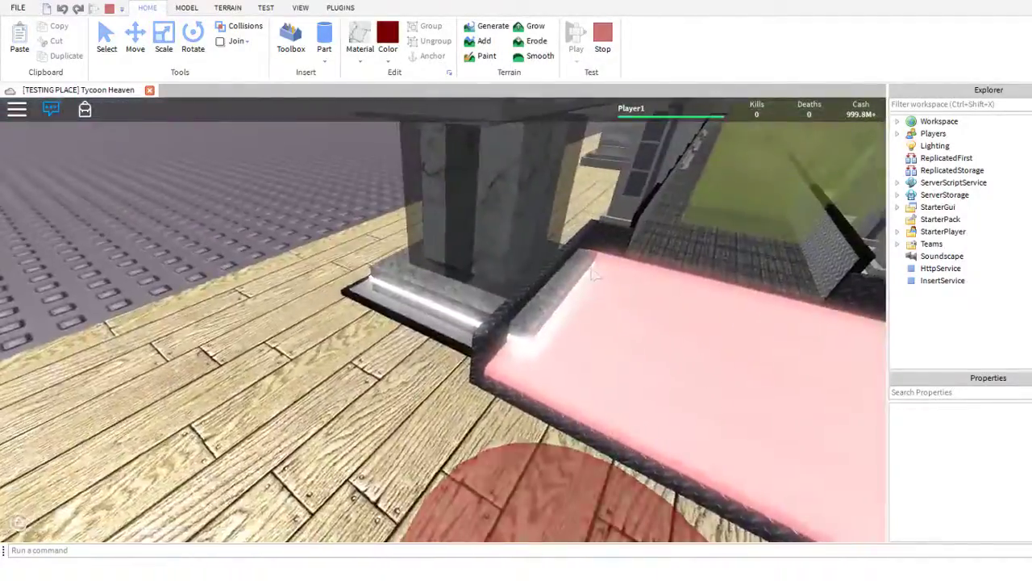
- Look over the Mega Dropper and the main conveyer while walking back toward the cash collector
right_drag(580, 283, 591, 275)
key(s)
scroll(591, 274, down, 2)
key(w)
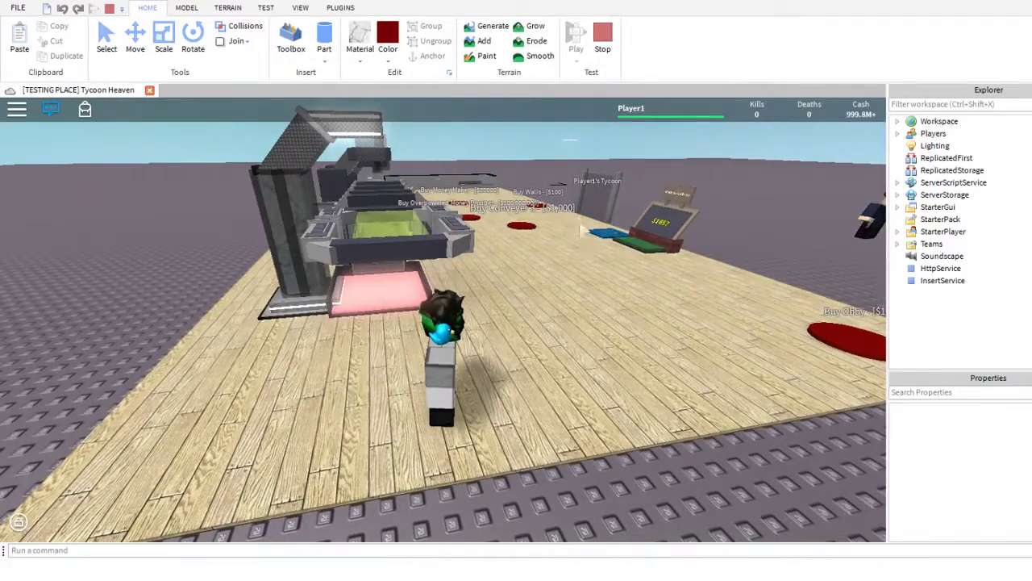
key(w)
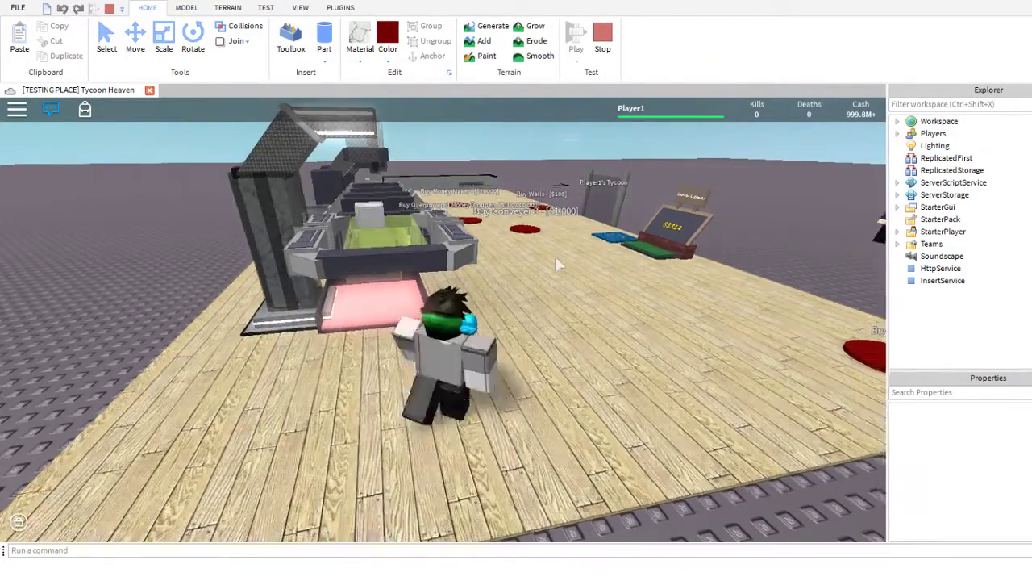
right_drag(556, 257, 555, 258)
key(w)
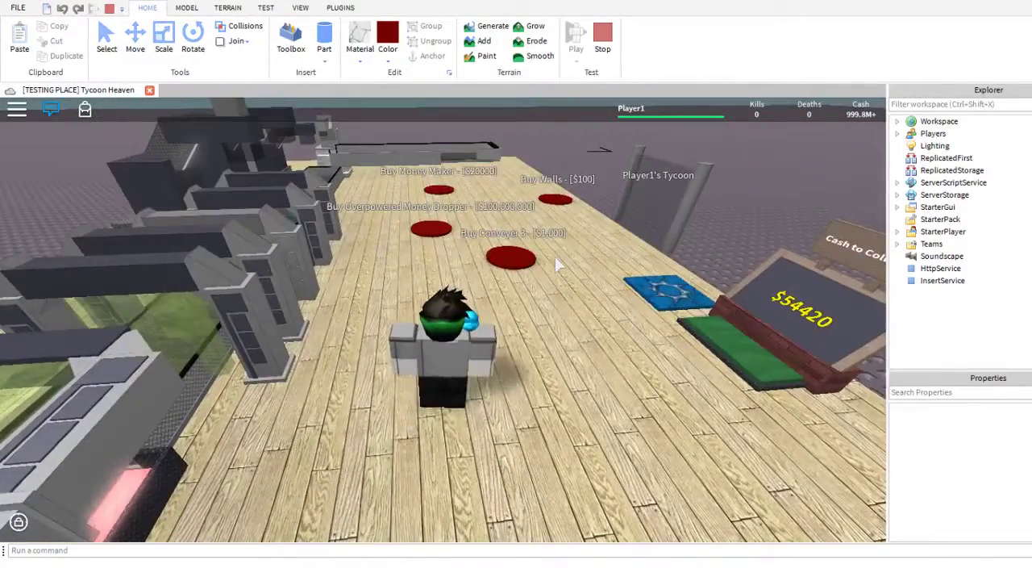
- Step on and off the cash collector pad to collect the tycoon's earnings
key(d)
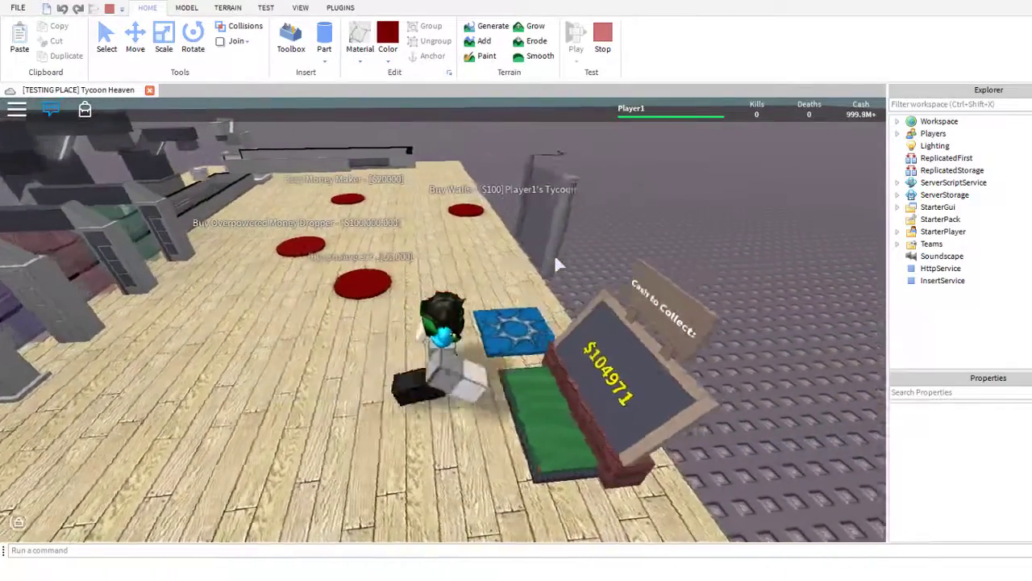
key(a)
key(w)
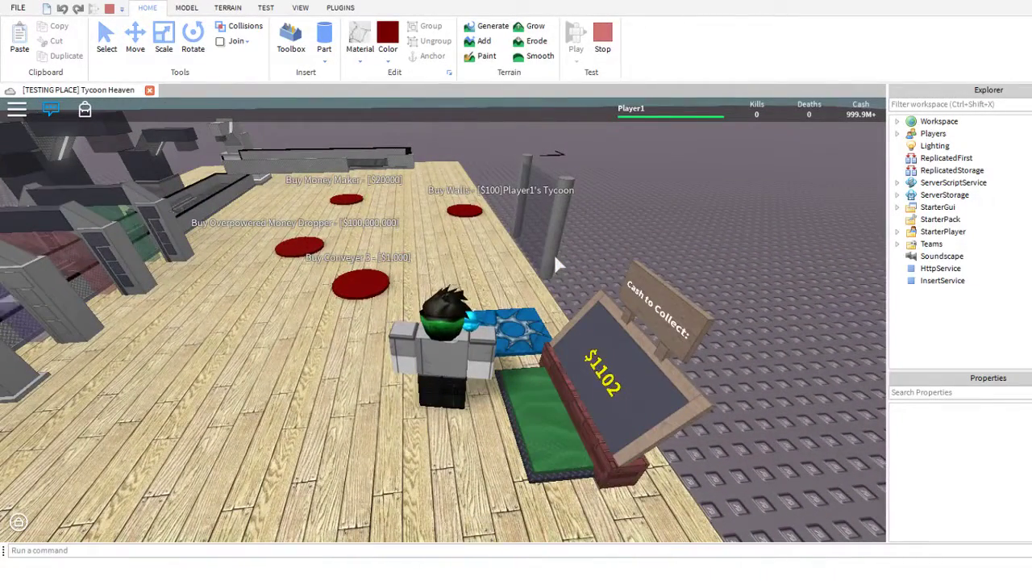
key(d)
key(a)
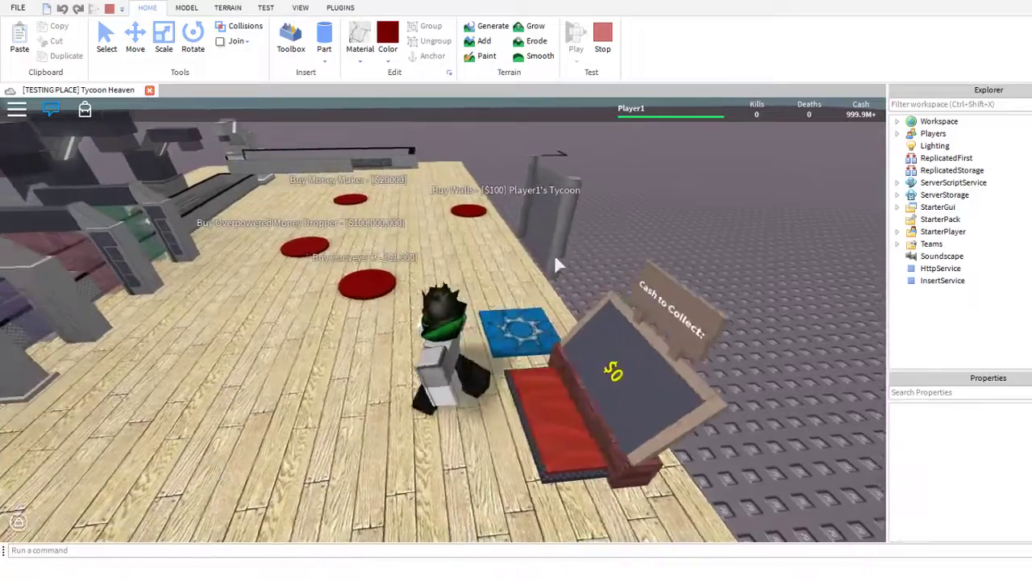
key(d)
key(a)
key(d)
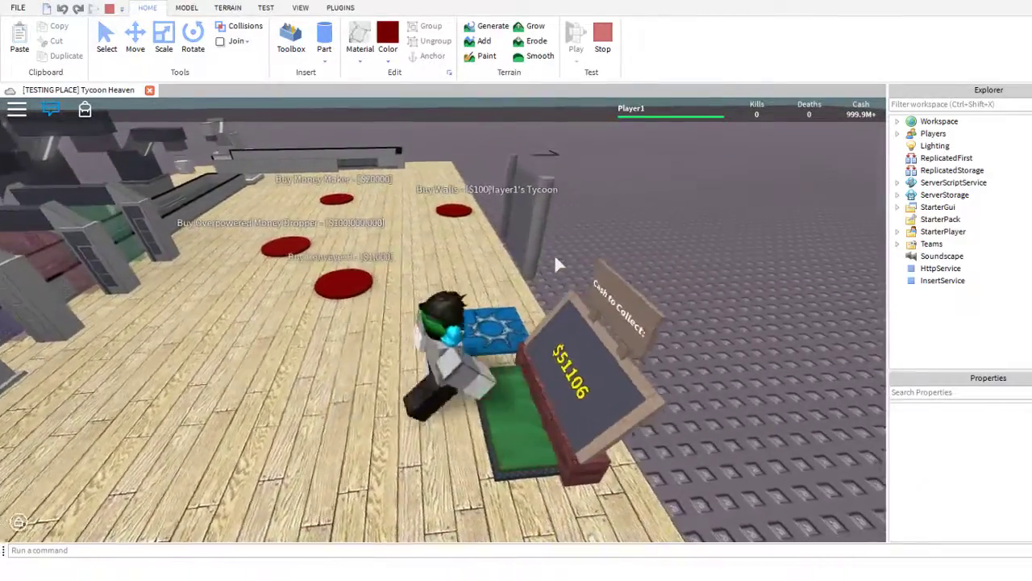
key(a)
- Buy Conveyer 3 for $1,000 and the Overpowered Money Dropper for $100,000,000
key(w)
key(a)
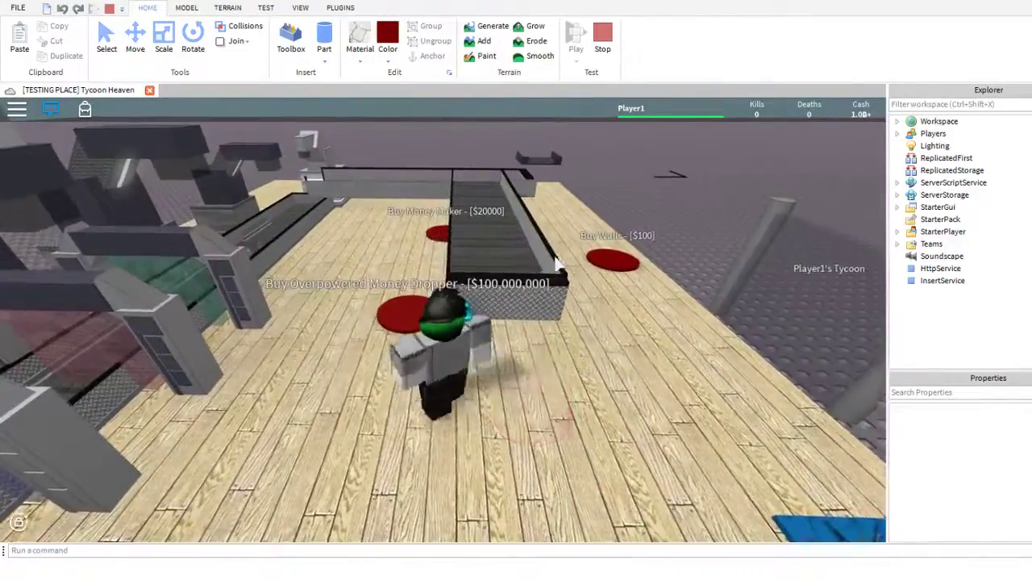
key(w)
key(d)
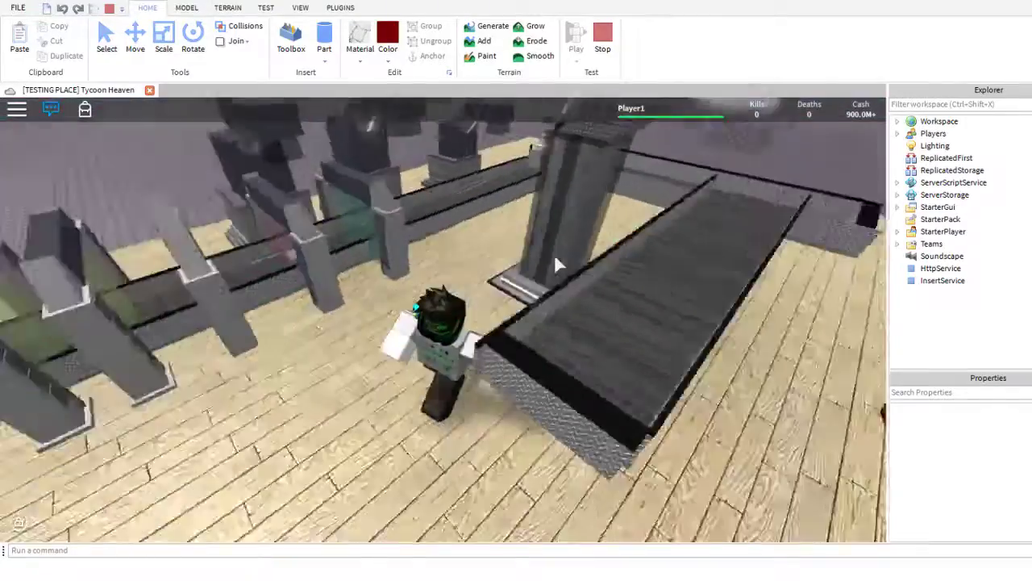
- Watch from above how the Overpowered Money Dropper's blocks travel along the conveyers
right_drag(555, 257, 555, 256)
scroll(555, 256, down, 3)
key(a)
key(d)
scroll(556, 256, down, 5)
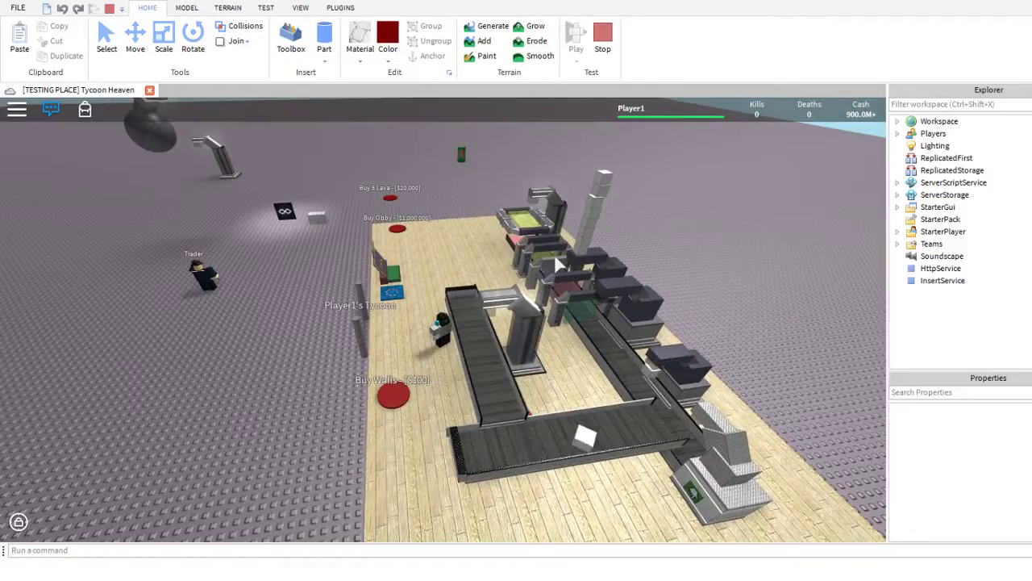
scroll(555, 264, up, 5)
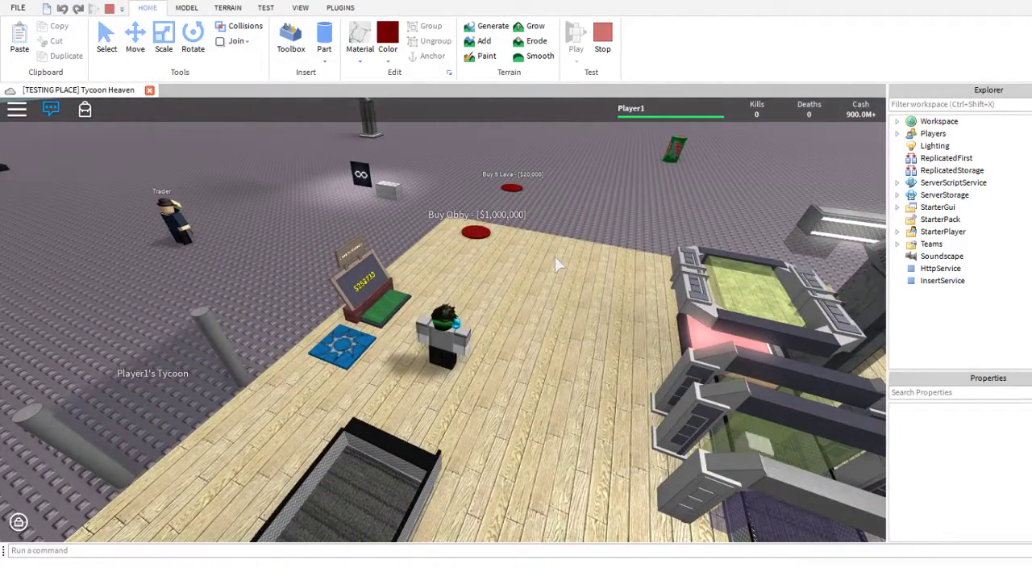
- Collect the earned cash and check where the blocks go after the end of Conveyer 3
key(a)
key(w)
scroll(555, 257, up, 2)
right_drag(554, 256, 555, 257)
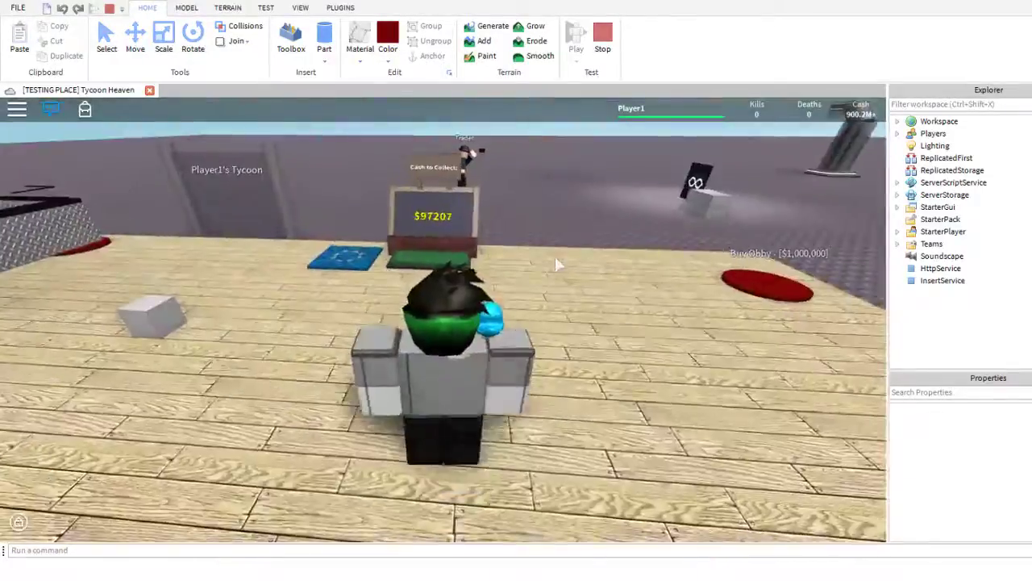
key(w)
scroll(554, 256, down, 4)
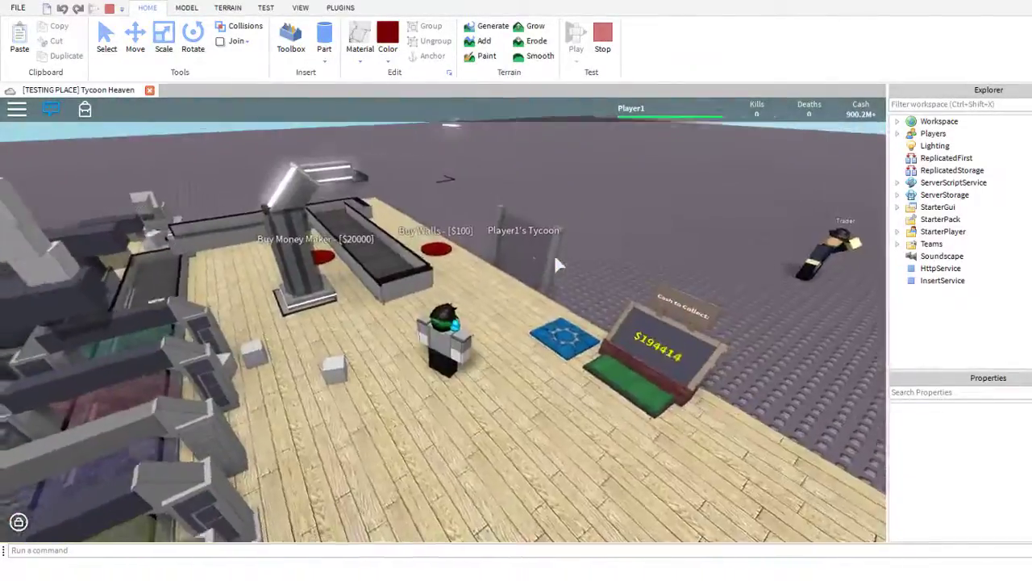
scroll(555, 263, down, 10)
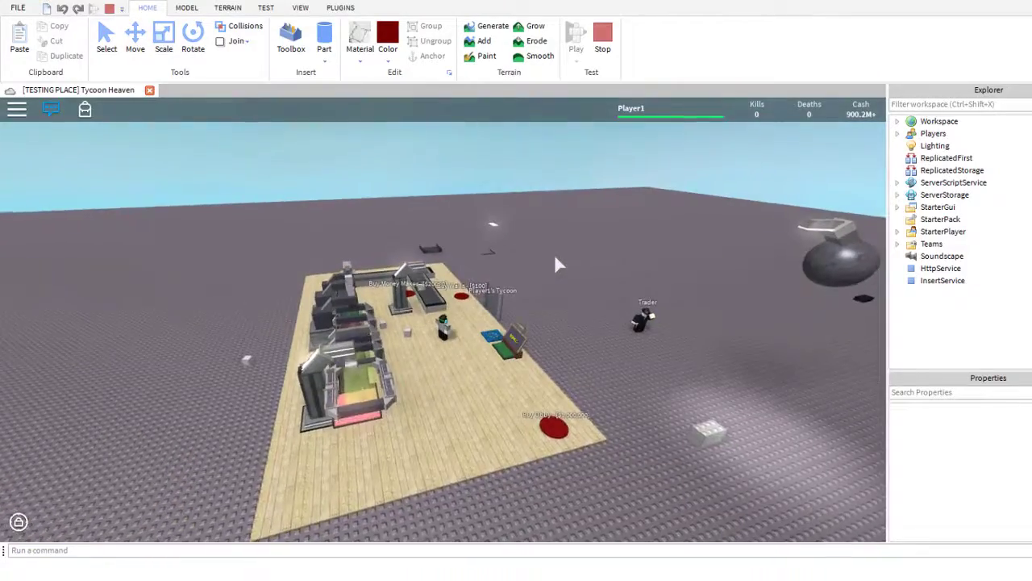
key(d)
scroll(555, 257, down, 1)
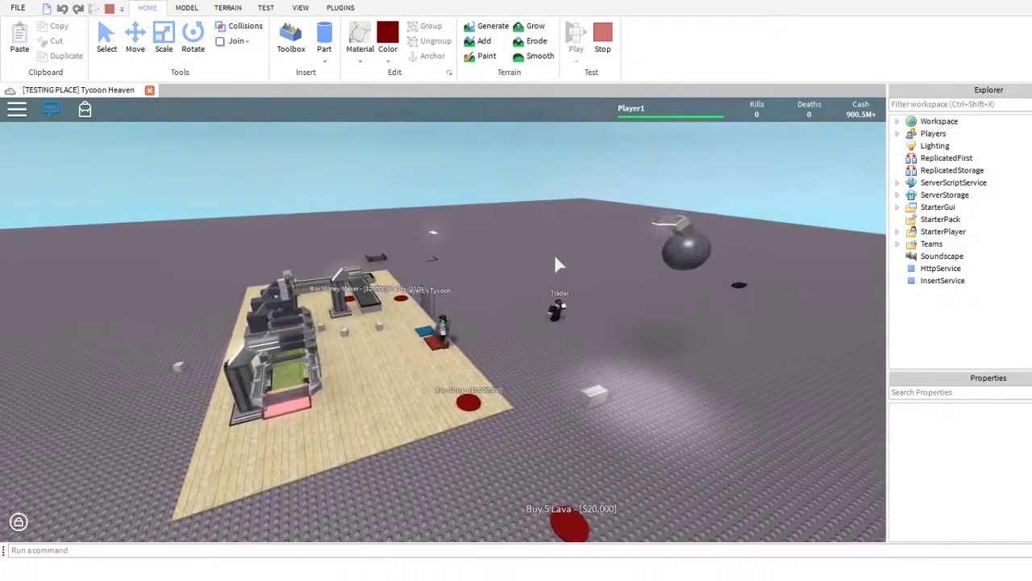
- Buy the Walls for $100 and their upgrades for $350, $700, $3,000 and $10,000
key(a)
scroll(555, 257, up, 2)
scroll(555, 263, up, 8)
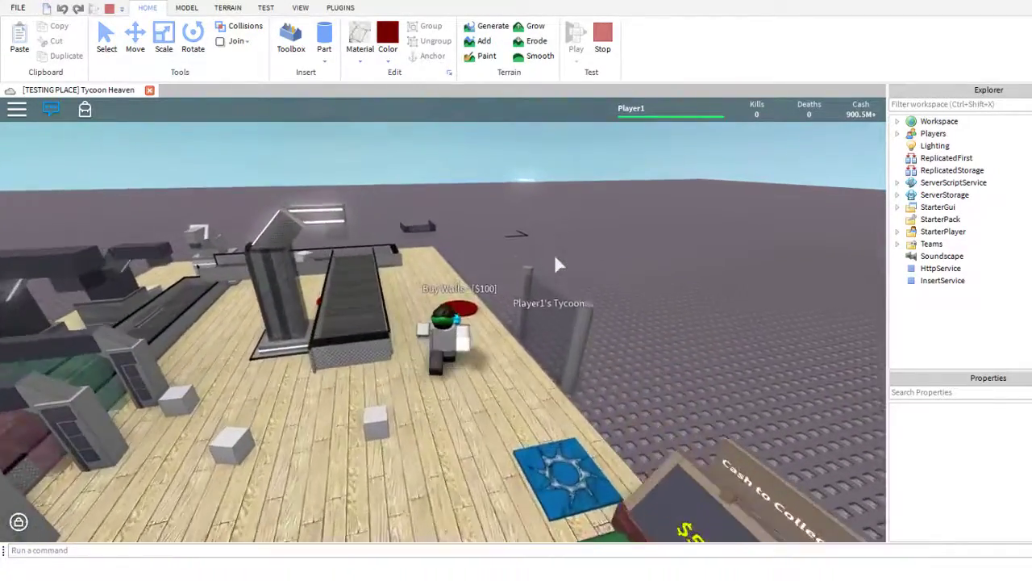
key(w)
key(a)
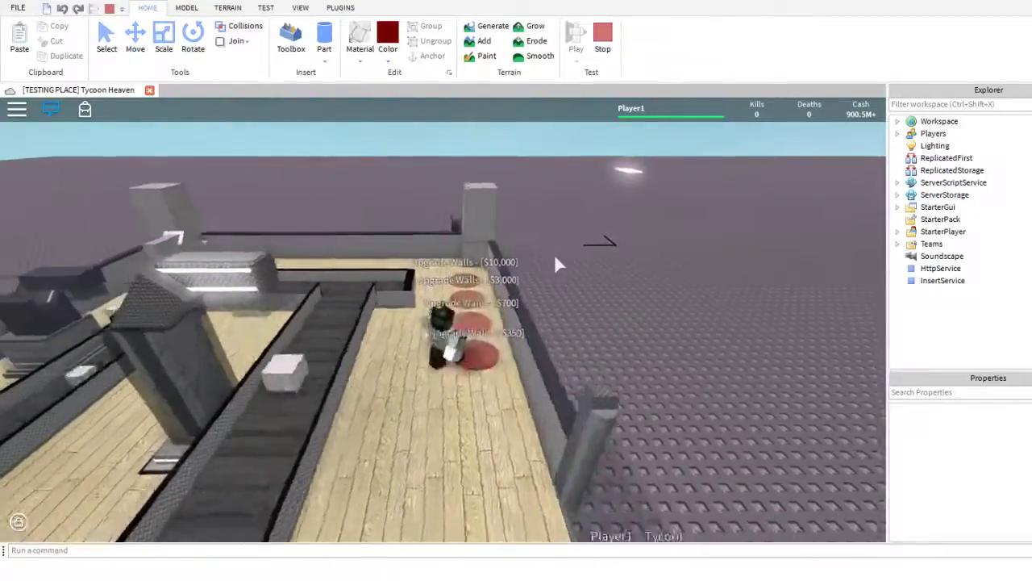
key(d)
key(w)
- Buy the Owner Door and the $1,000,000 Obby, and return to the cash collector
right_drag(555, 264, 555, 264)
key(w)
key(w)
key(w)
key(space)
key(w)
key(w)
scroll(555, 257, down, 5)
key(w)
scroll(555, 257, up, 4)
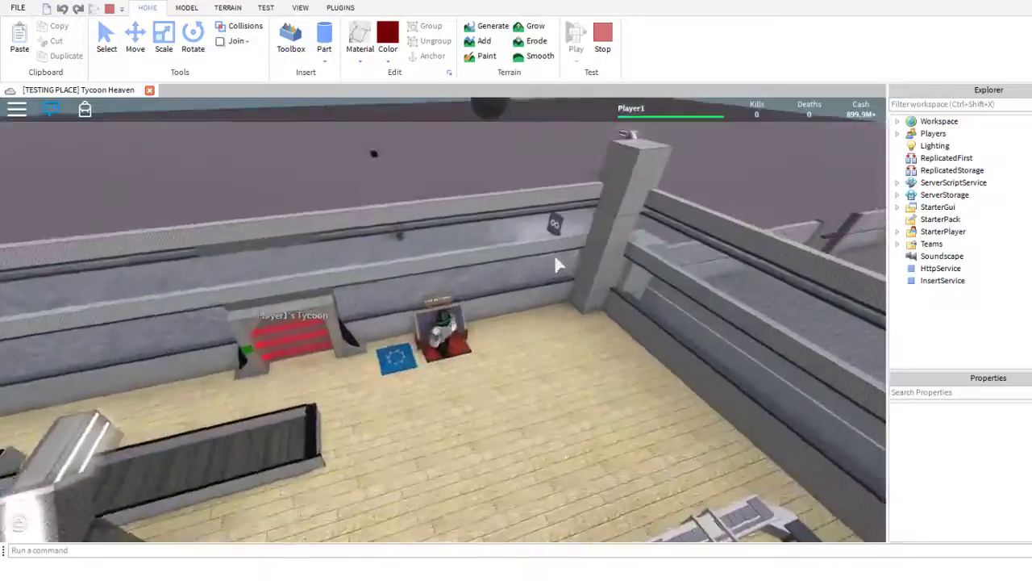
- View the walled tycoon from outside and walk out toward the obby area
key(w)
scroll(555, 256, up, 3)
scroll(554, 257, down, 5)
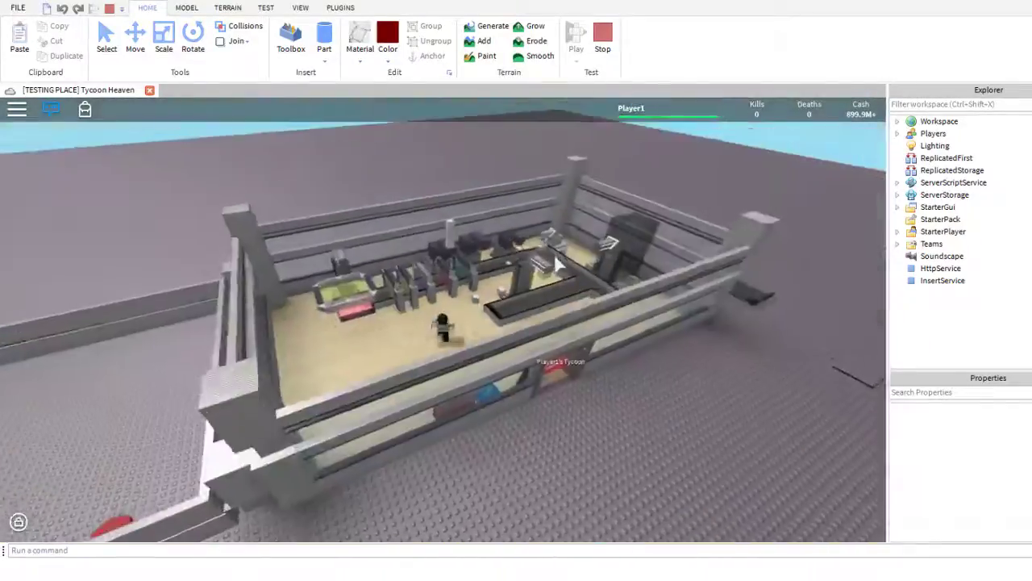
scroll(554, 264, up, 5)
key(w)
key(w)
scroll(555, 264, up, 5)
scroll(444, 327, down, 4)
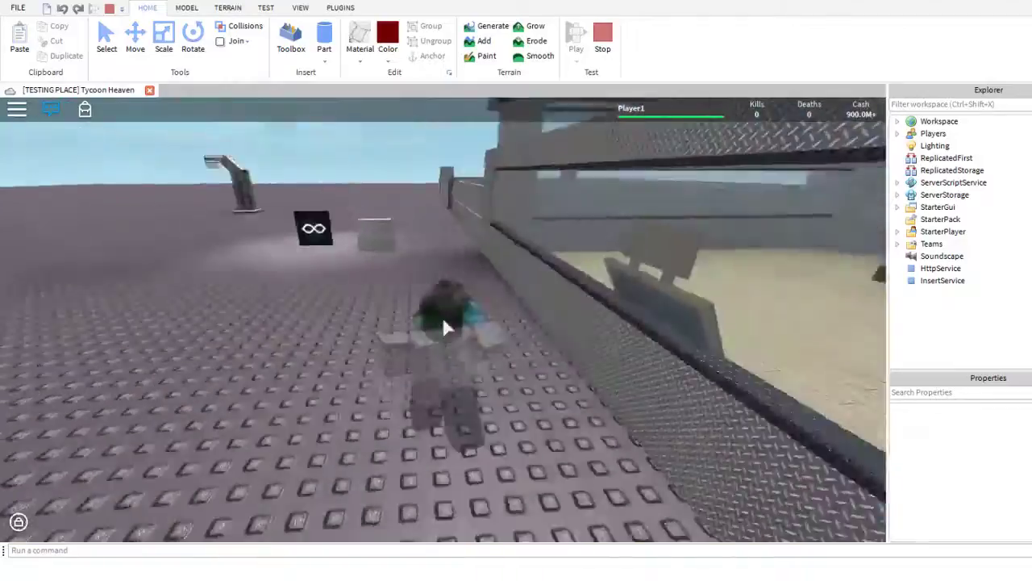
- Buy the 5 Lava for $20,000 in the obby, test walking into the lava and end the playtest
right_drag(444, 328, 444, 328)
key(w)
scroll(445, 327, down, 3)
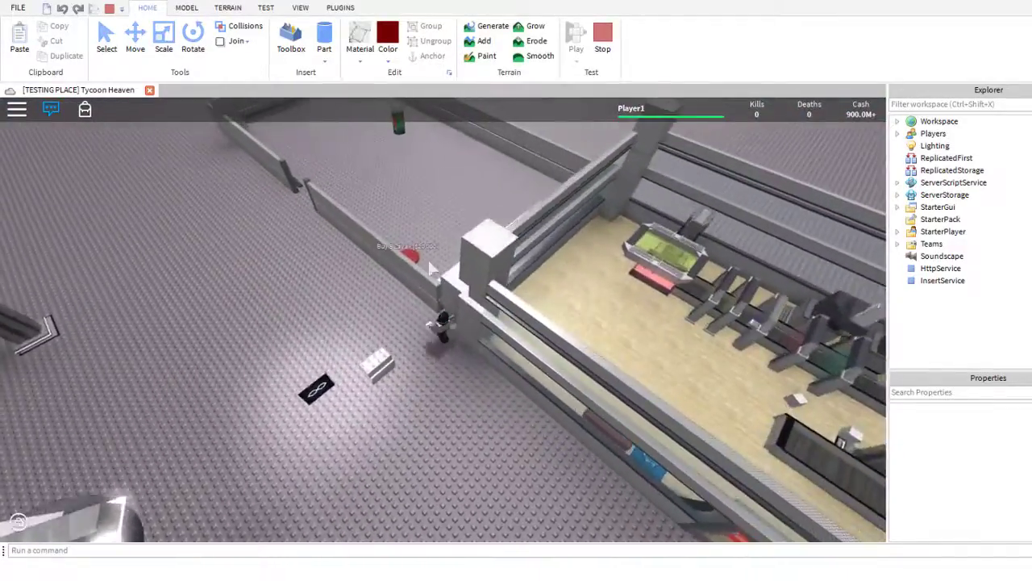
scroll(427, 245, up, 3)
key(w)
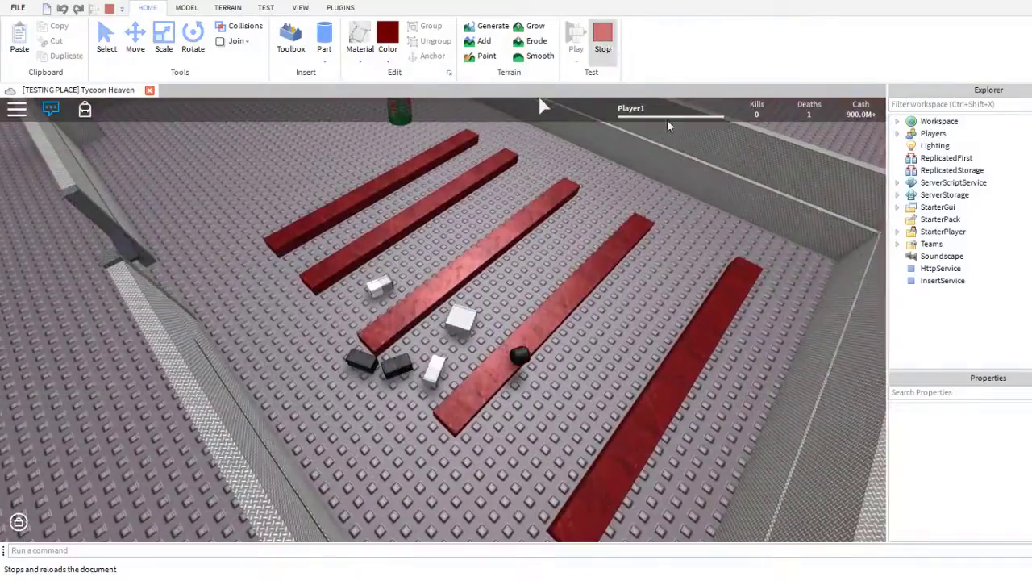
click(602, 36)
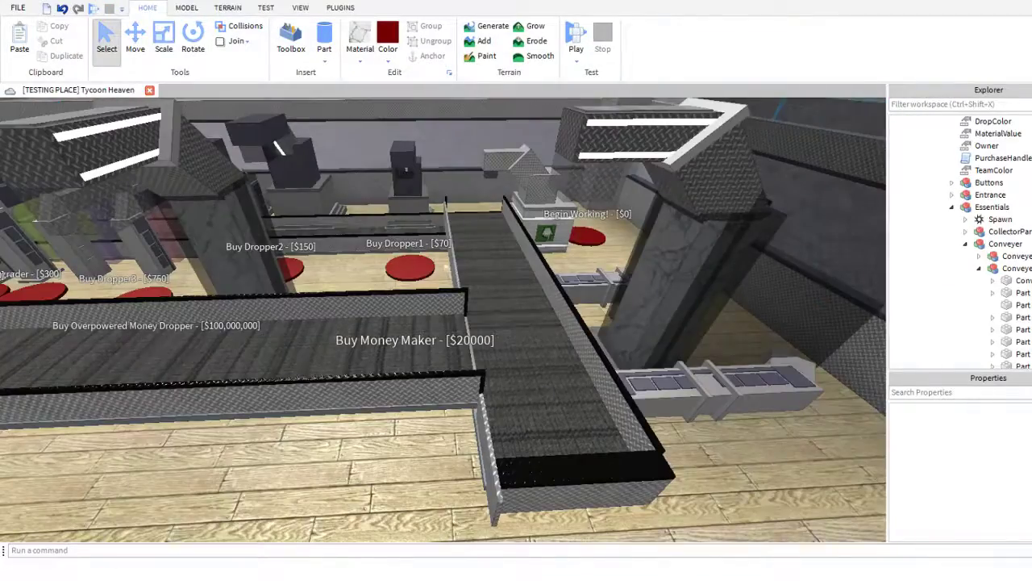
- Examine the contents of the OverpoweredDropper model and its Decoration group among the tycoon's purchases
mouse_move(446, 265)
right_down()
mouse_move(790, 262)
mouse_move(444, 263)
mouse_move(456, 278)
right_up()
key(w)
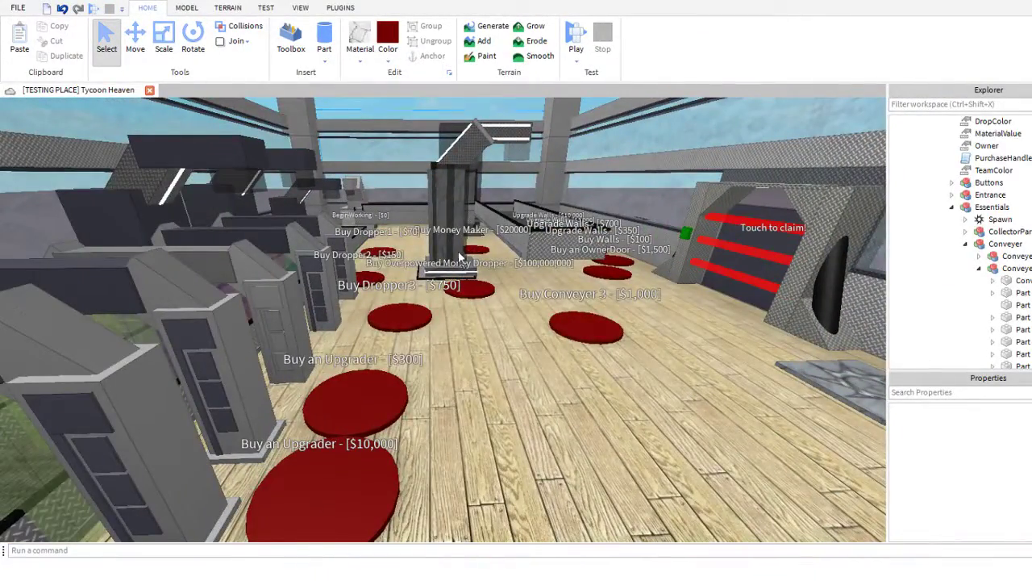
click(953, 207)
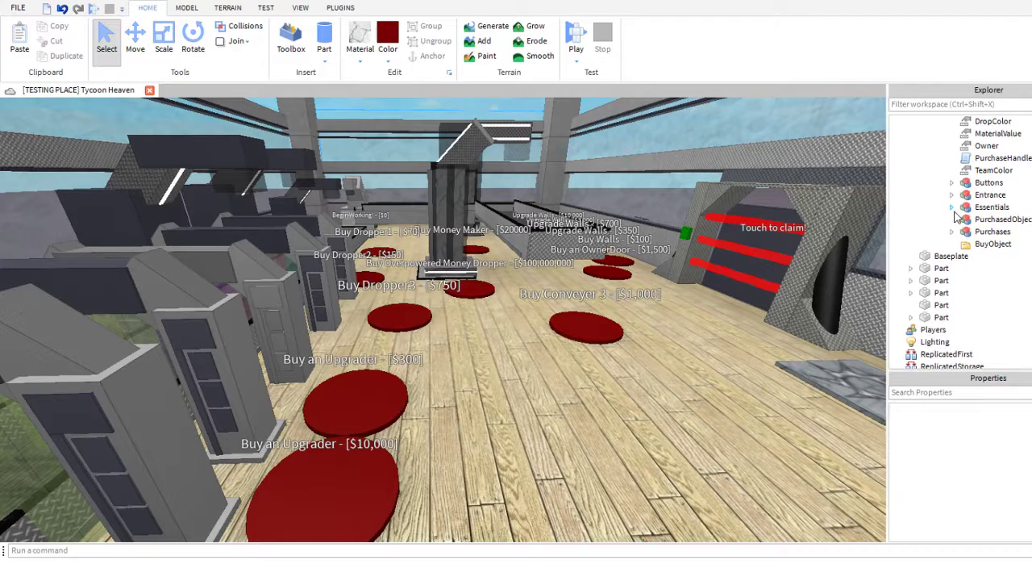
click(952, 231)
scroll(967, 238, down, 3)
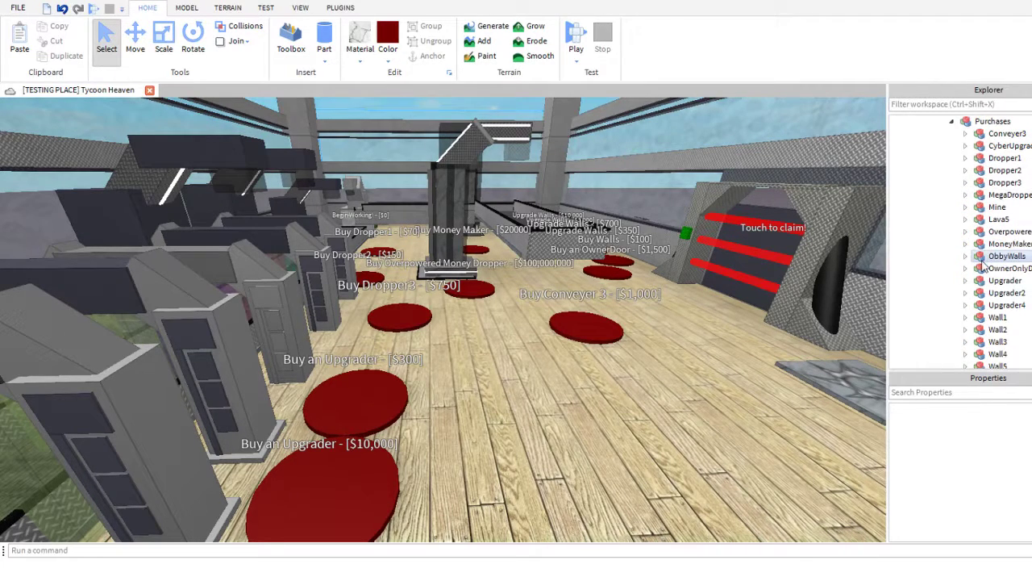
click(966, 232)
click(1012, 256)
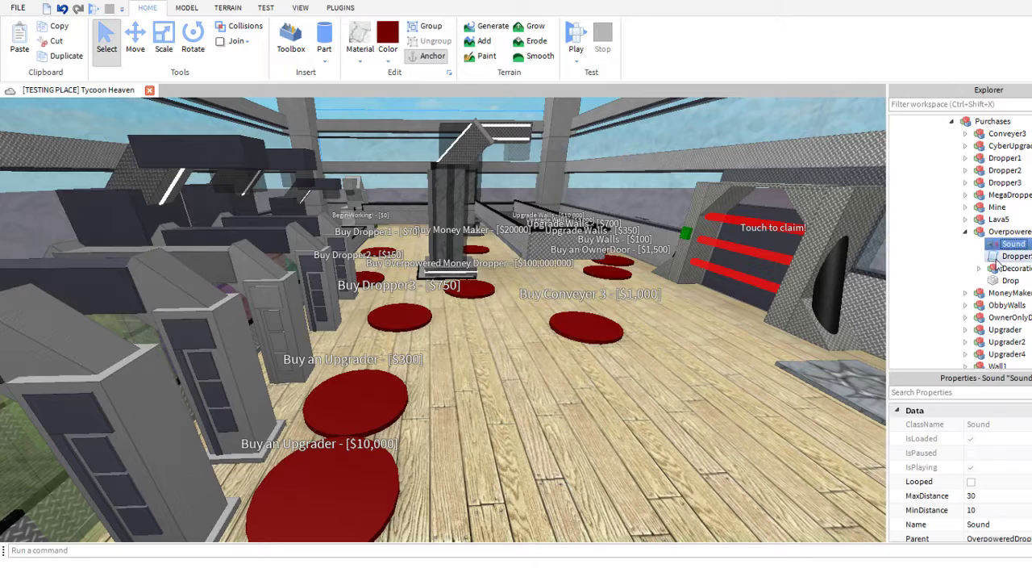
click(1004, 268)
click(980, 269)
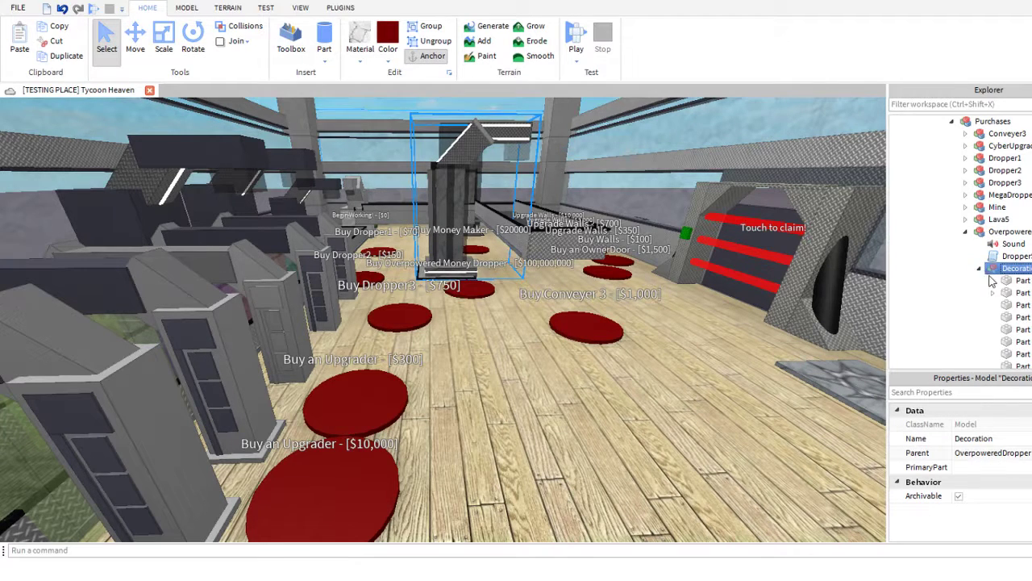
click(979, 269)
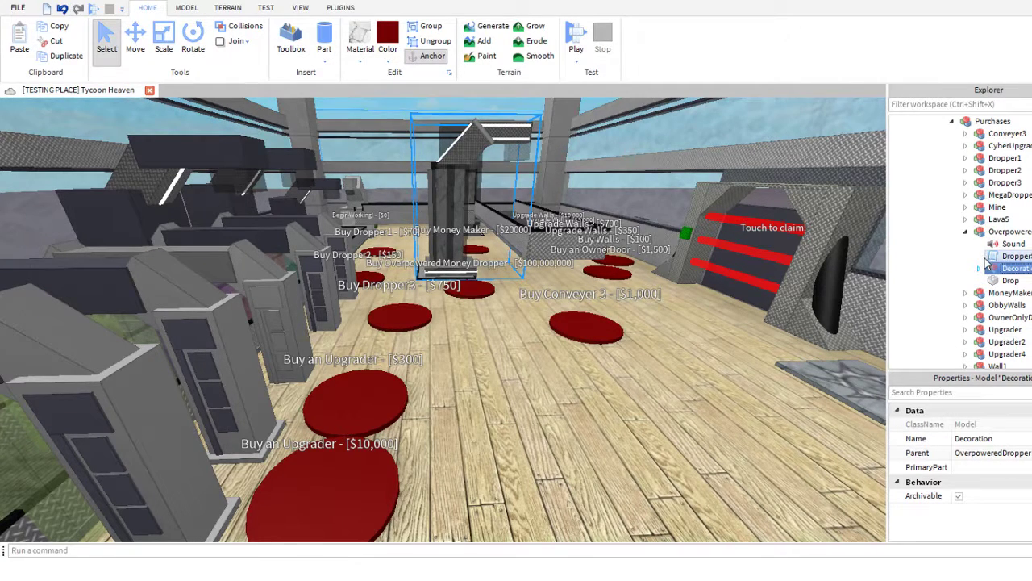
click(965, 232)
scroll(960, 213, up, 2)
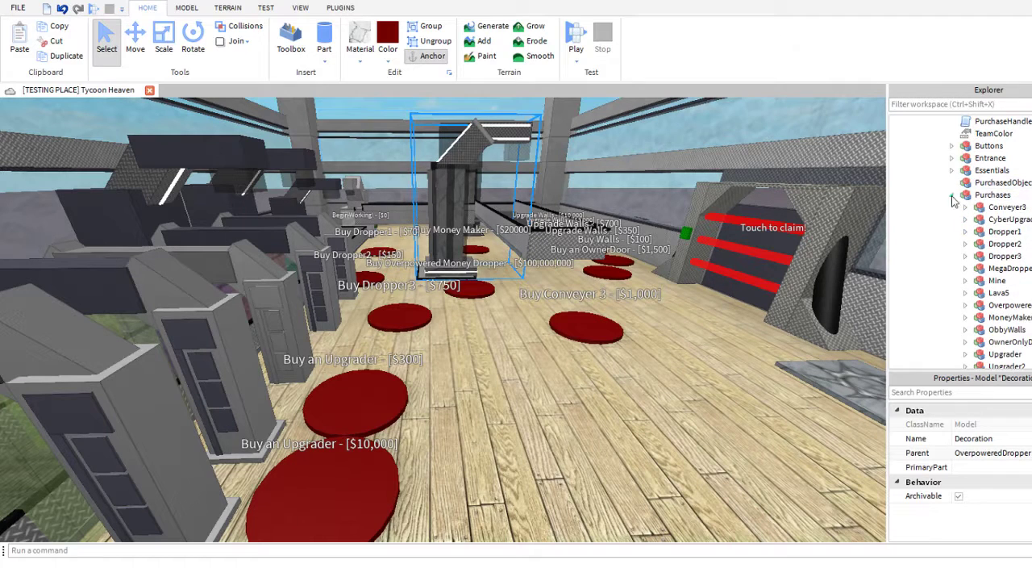
click(952, 194)
- Set the Price value of the Buy Overpowered Money Dropper button to 50000000
click(951, 146)
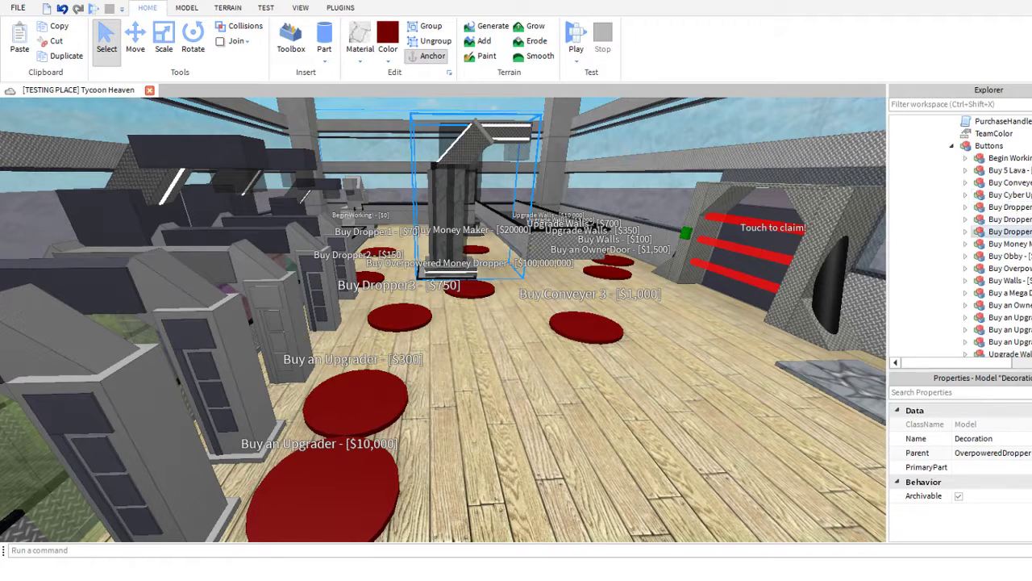
scroll(972, 242, down, 1)
click(972, 230)
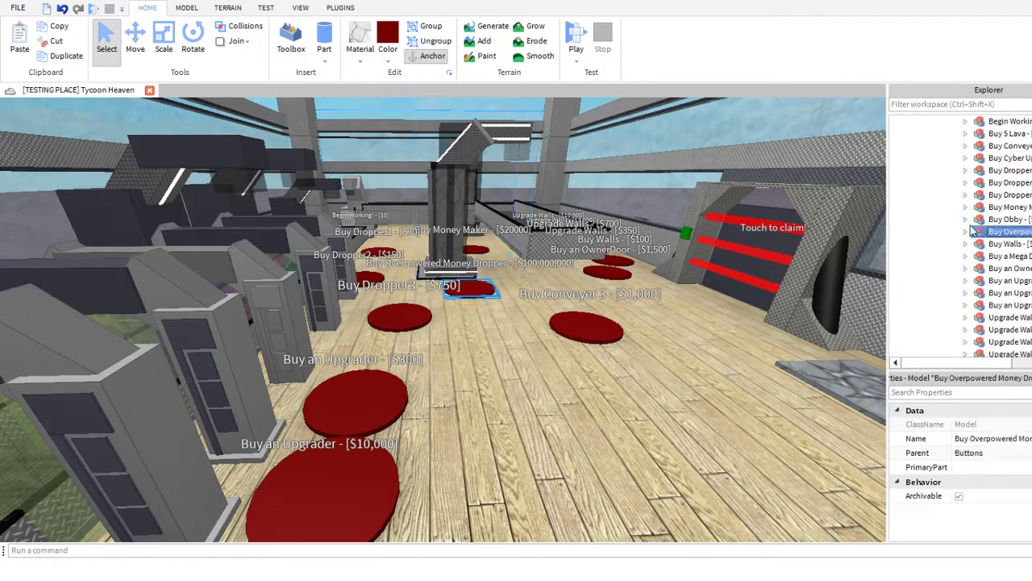
click(966, 231)
click(1013, 267)
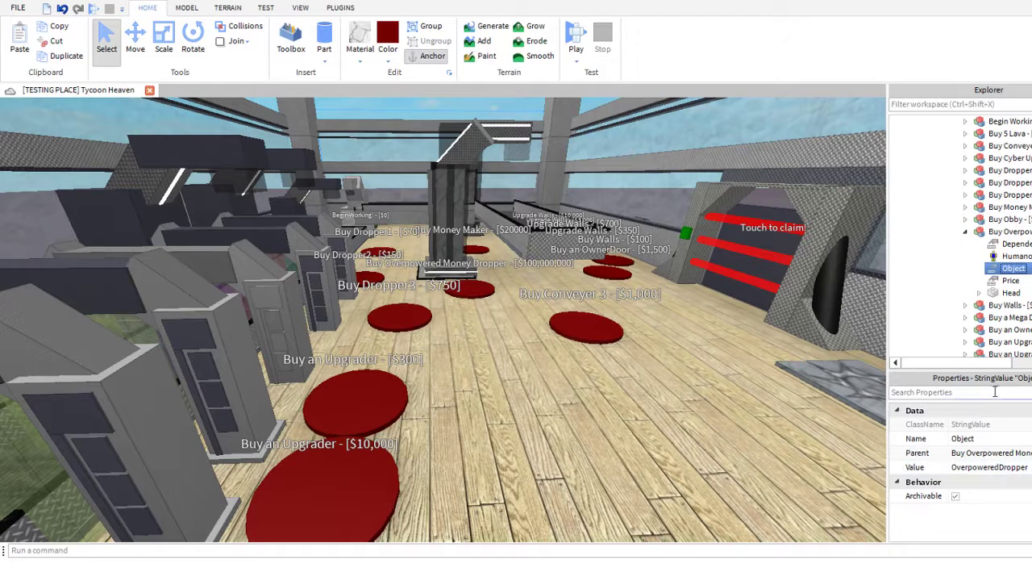
click(1000, 280)
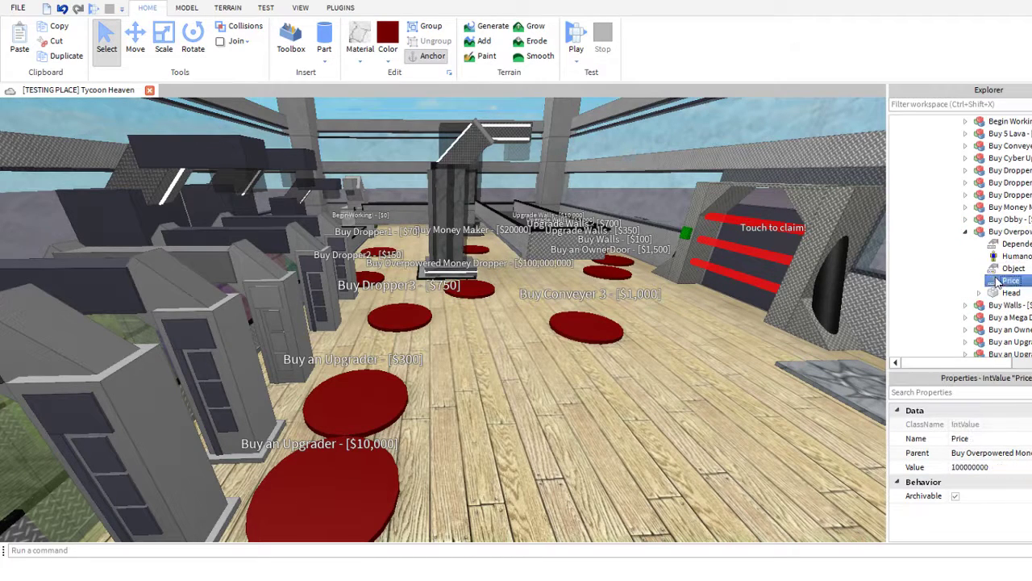
click(981, 468)
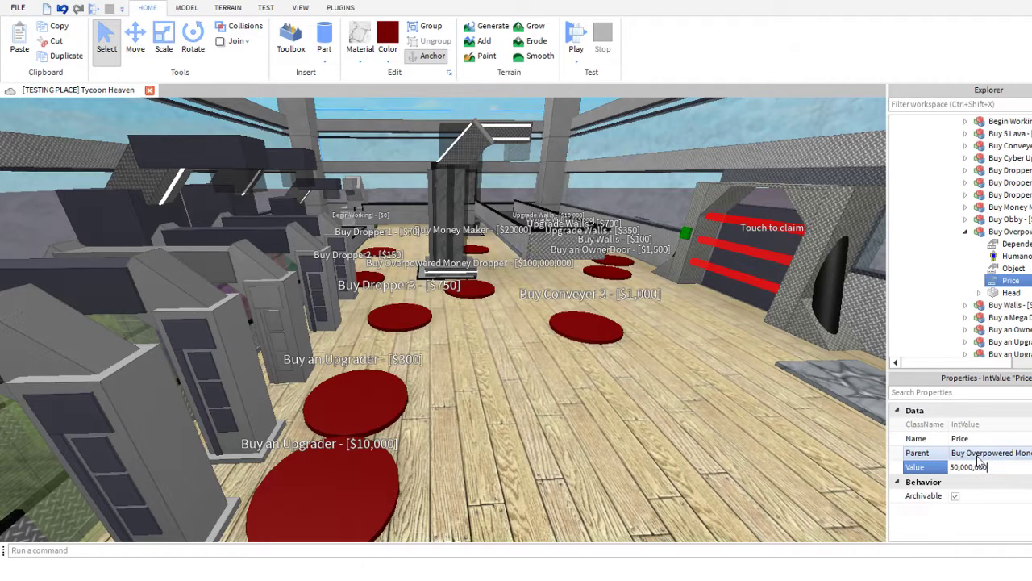
key(Return)
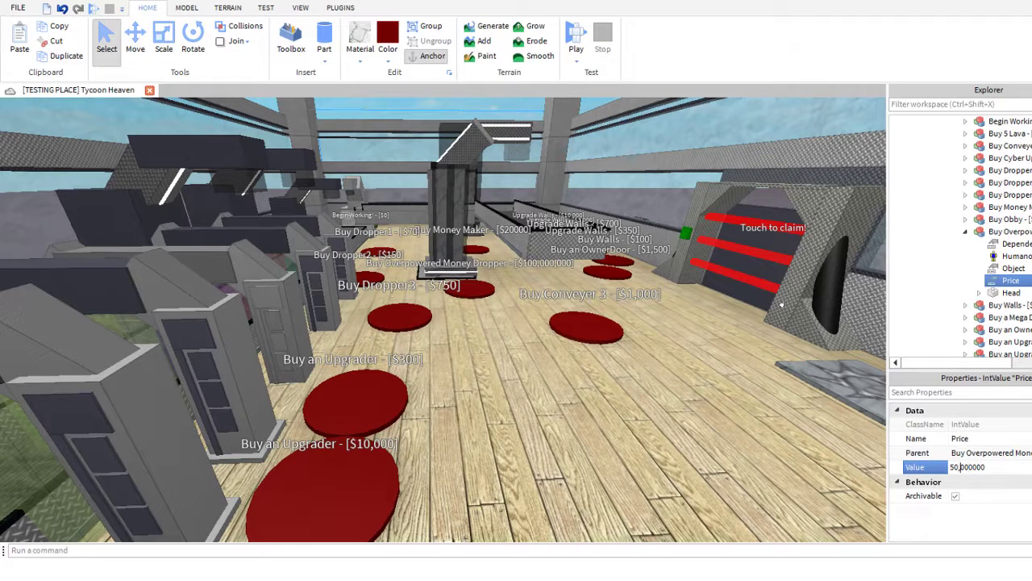
key(ctrl+a)
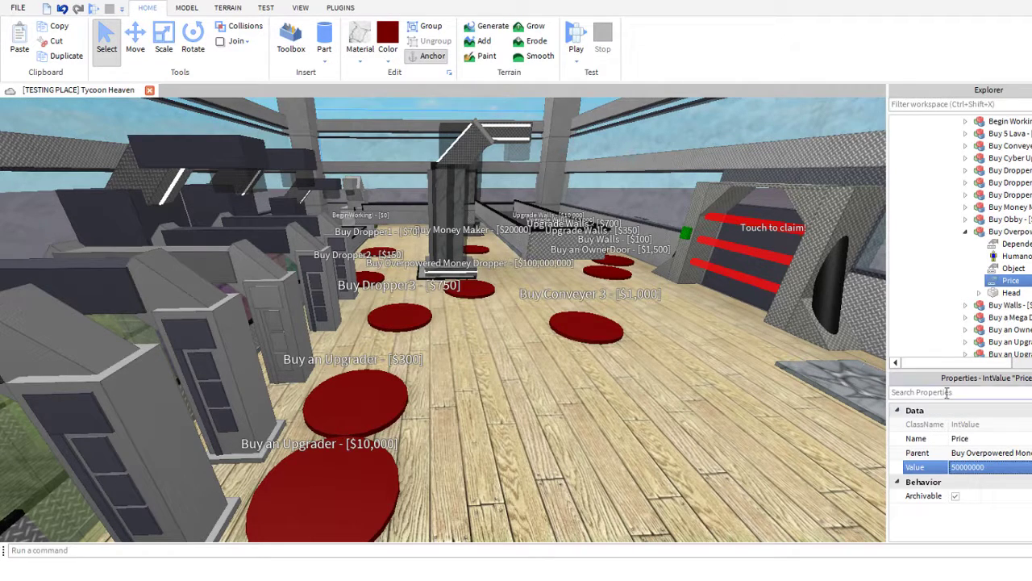
- Rename the button model to "Buy Overpowered Money Dropper - [$50,000,000]" and check its Price value
click(1007, 231)
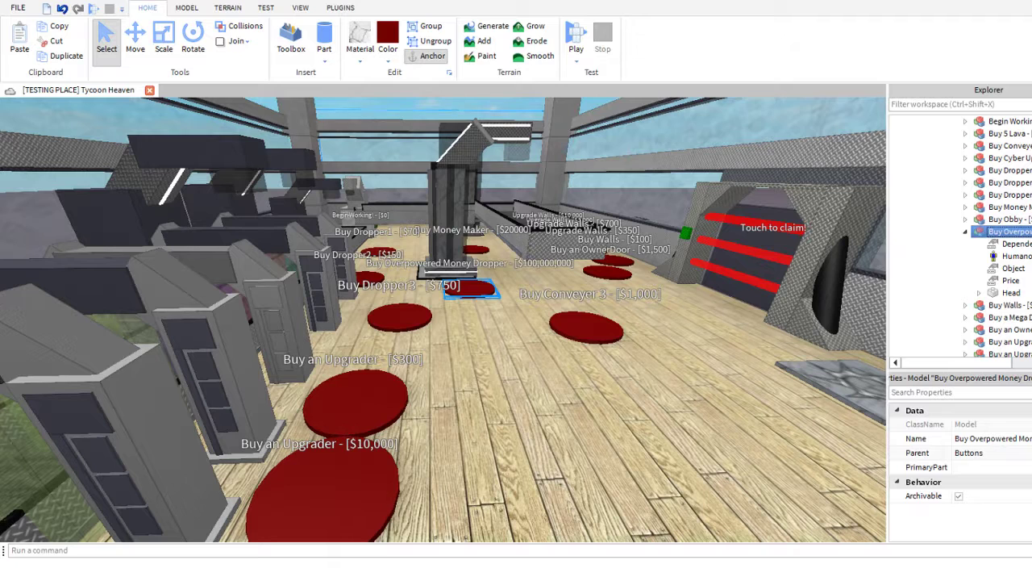
key(Left)
key(Right)
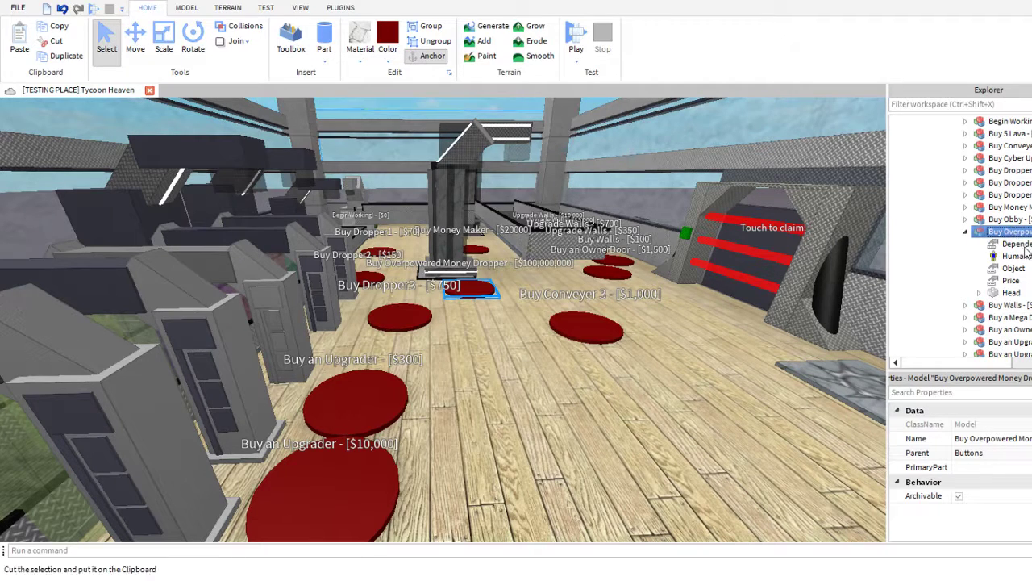
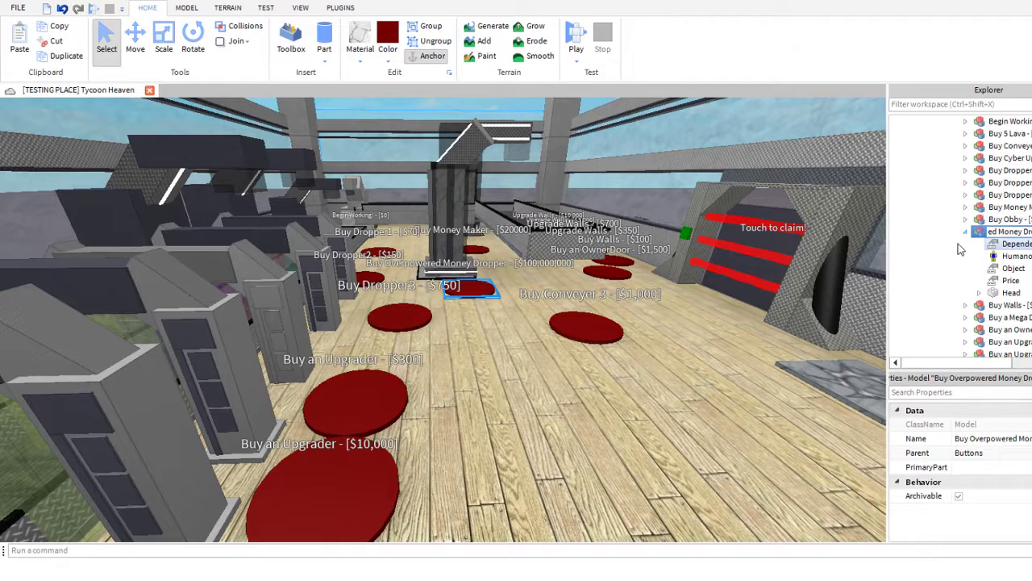
key(Return)
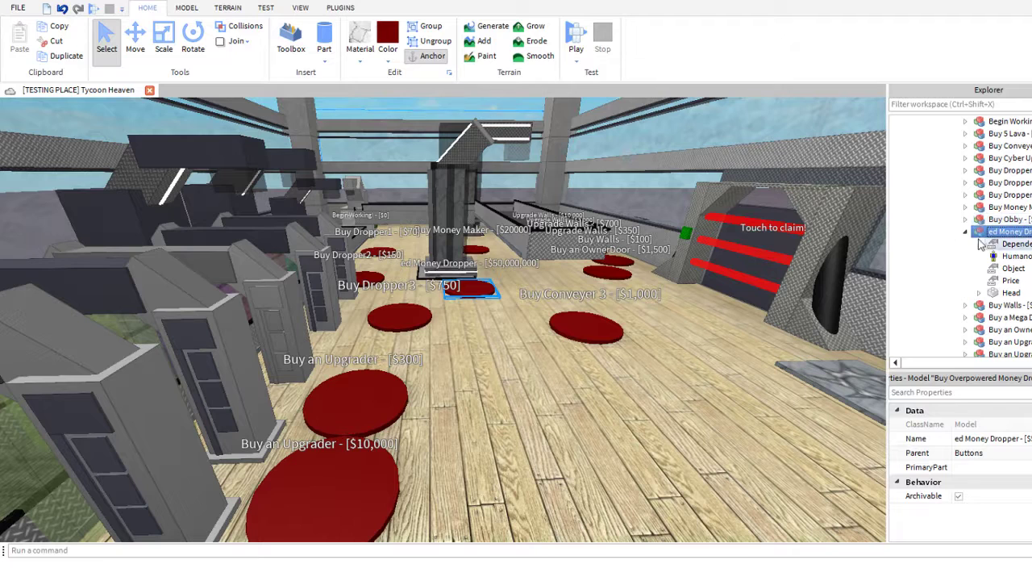
double_click(998, 232)
click(967, 232)
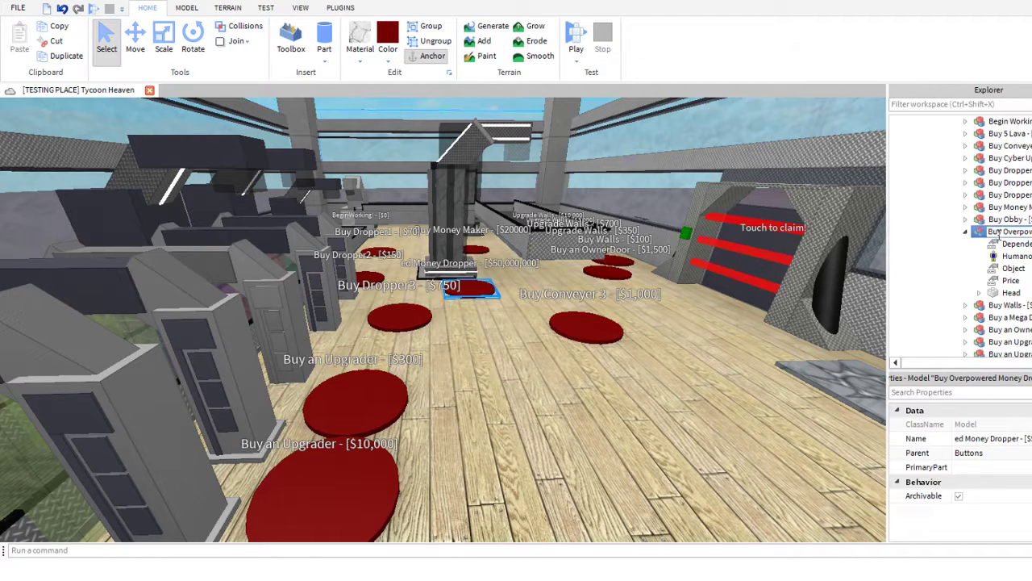
key(Return)
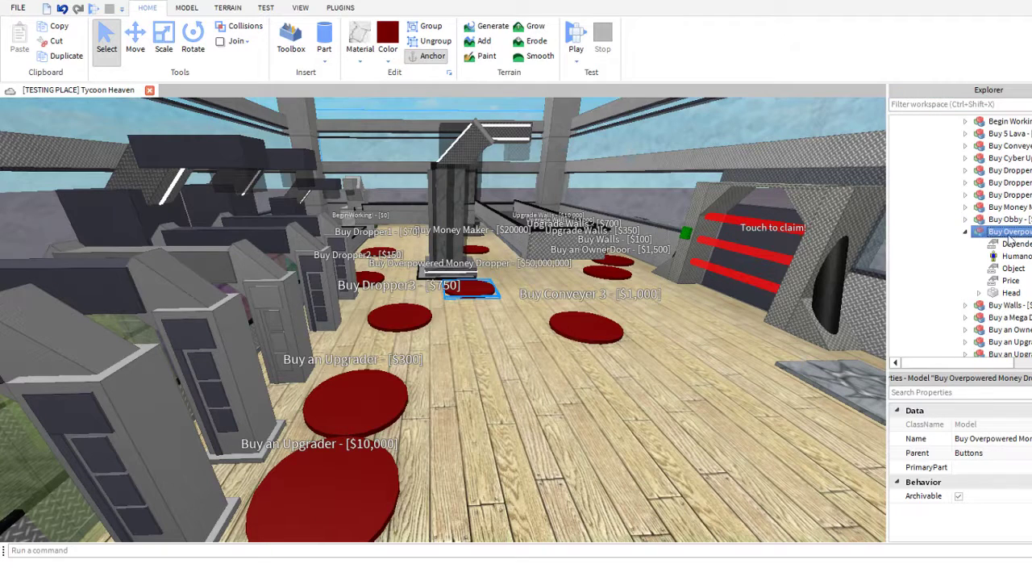
click(1021, 281)
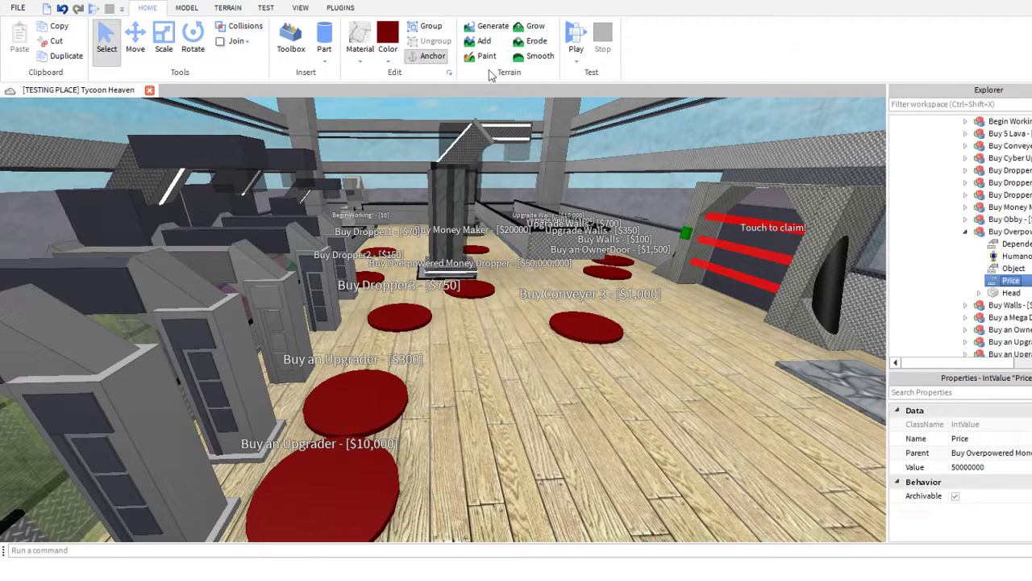
- Start a playtest, claim the tycoon and hide the player list
click(591, 39)
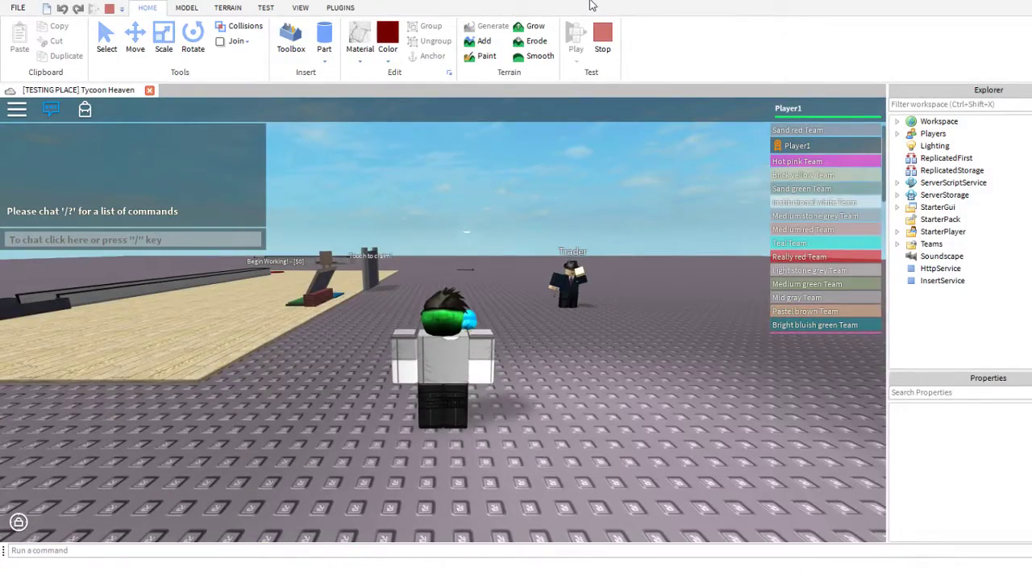
key(w)
key(space)
right_drag(418, 342, 421, 350)
scroll(417, 341, down, 3)
scroll(423, 352, up, 2)
scroll(418, 343, up, 2)
key(space)
key(Tab)
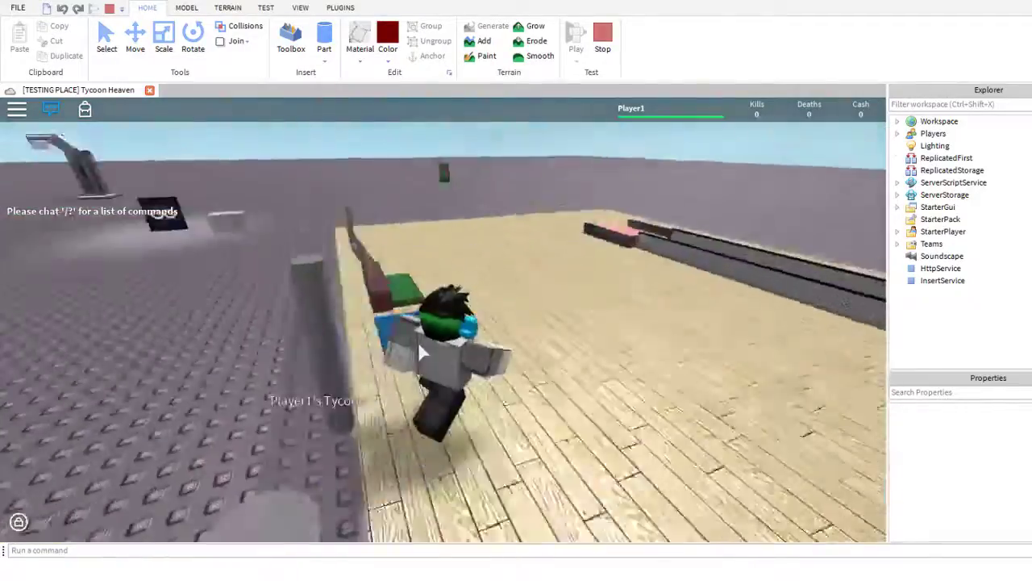
- Begin working and buy Dropper1 for $70, Dropper2 for $150 and Dropper3 for $750
key(w)
key(w)
key(w)
key(space)
key(w)
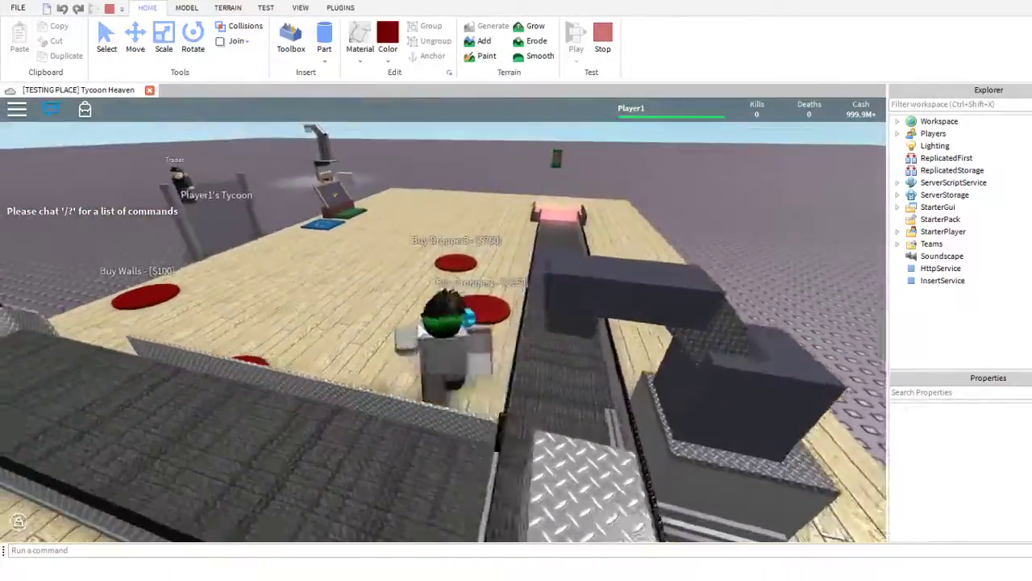
key(w)
right_drag(420, 327, 404, 327)
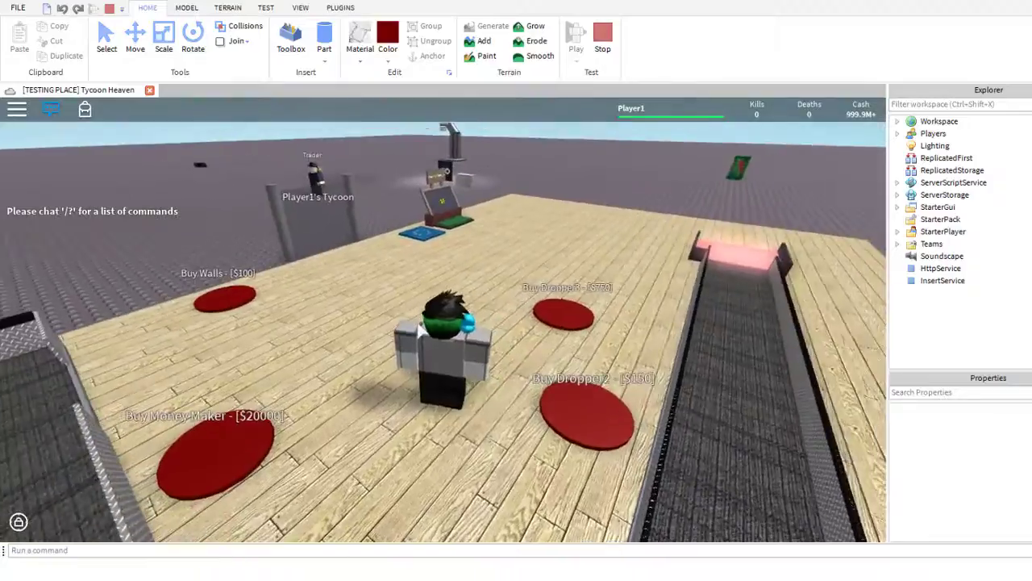
key(d)
key(w)
key(w)
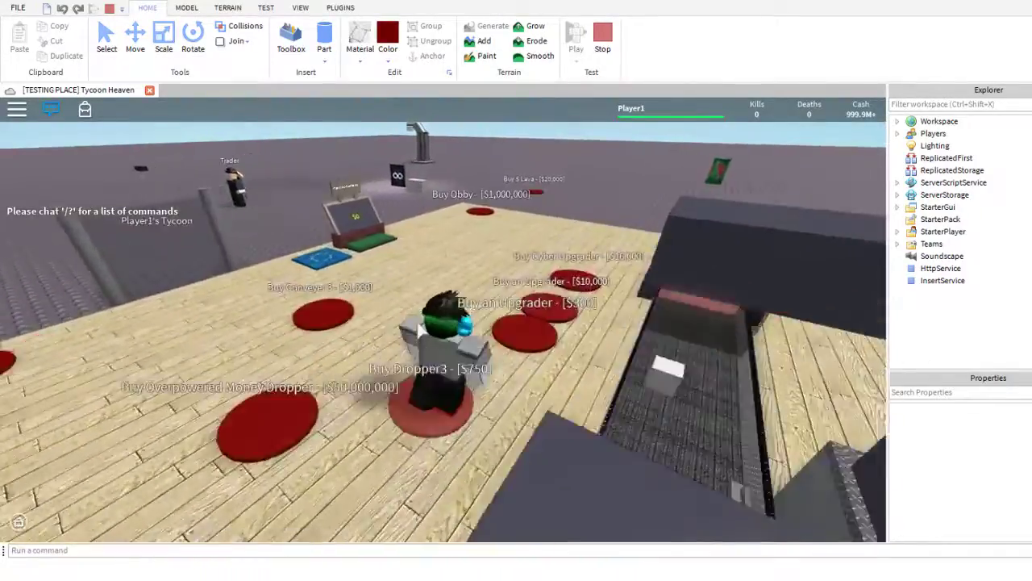
- Buy the $300 and $10,000 upgraders, the Cyber Upgrader and Conveyer 3 for $1,000
right_drag(420, 329, 432, 232)
key(w)
key(w)
scroll(433, 237, up, 5)
key(w)
scroll(432, 232, down, 8)
key(w)
scroll(432, 231, up, 3)
key(w)
scroll(432, 232, up, 4)
scroll(432, 232, down, 5)
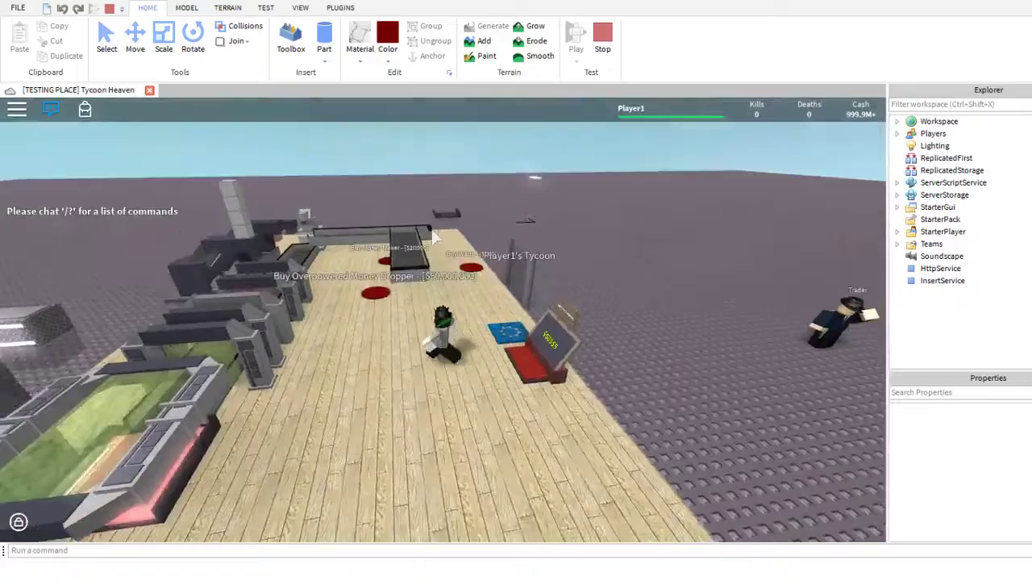
- Collect the accumulated cash and buy the Overpowered Money Dropper for $50,000,000
scroll(432, 232, up, 3)
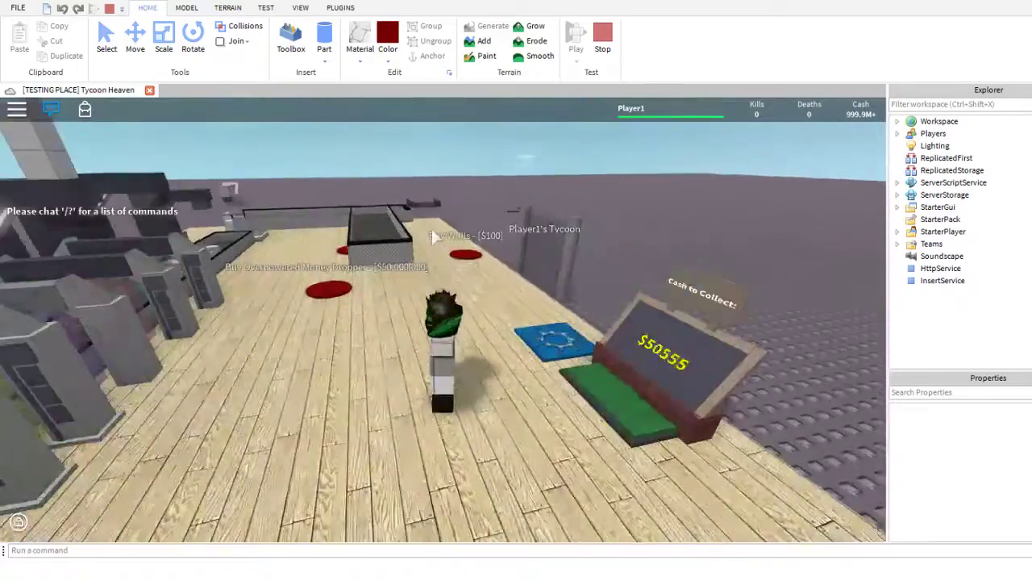
key(d)
key(a)
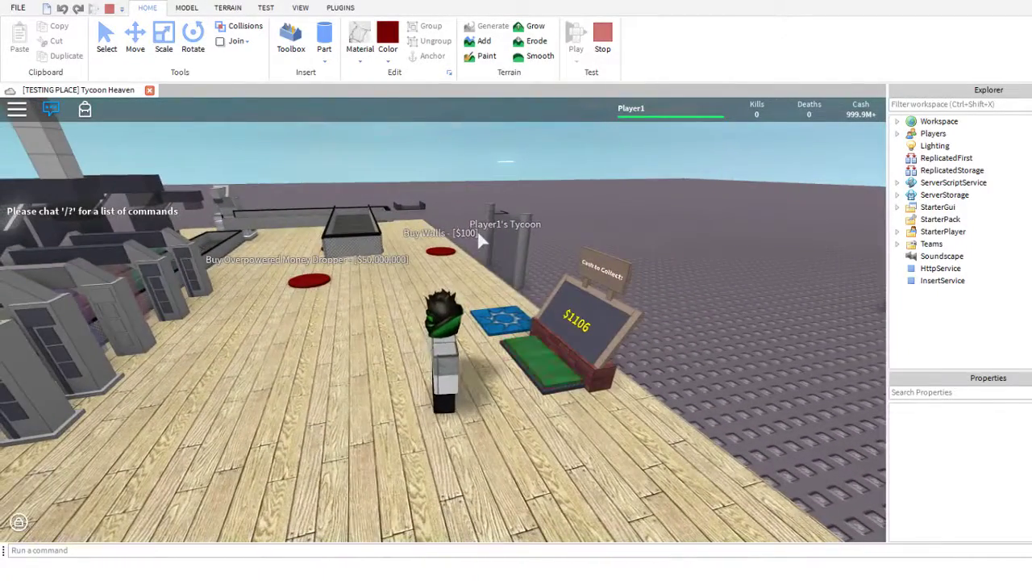
right_drag(519, 266, 519, 266)
key(d)
key(a)
key(w)
scroll(519, 266, up, 2)
scroll(519, 264, down, 5)
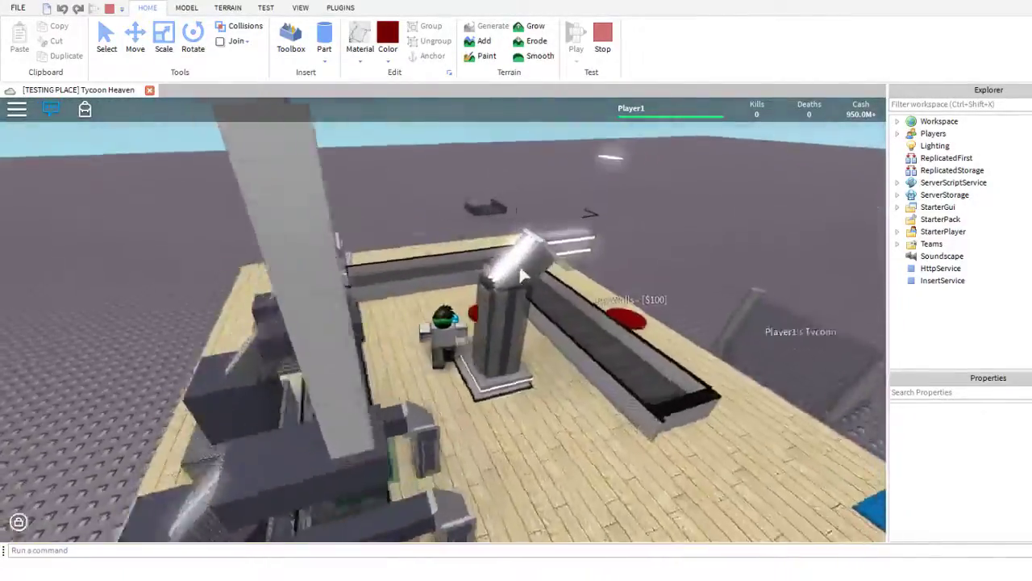
- Buy the Walls with their upgrades and the Owner Door for $1,500
key(w)
right_drag(520, 268, 520, 267)
key(space)
key(d)
key(w)
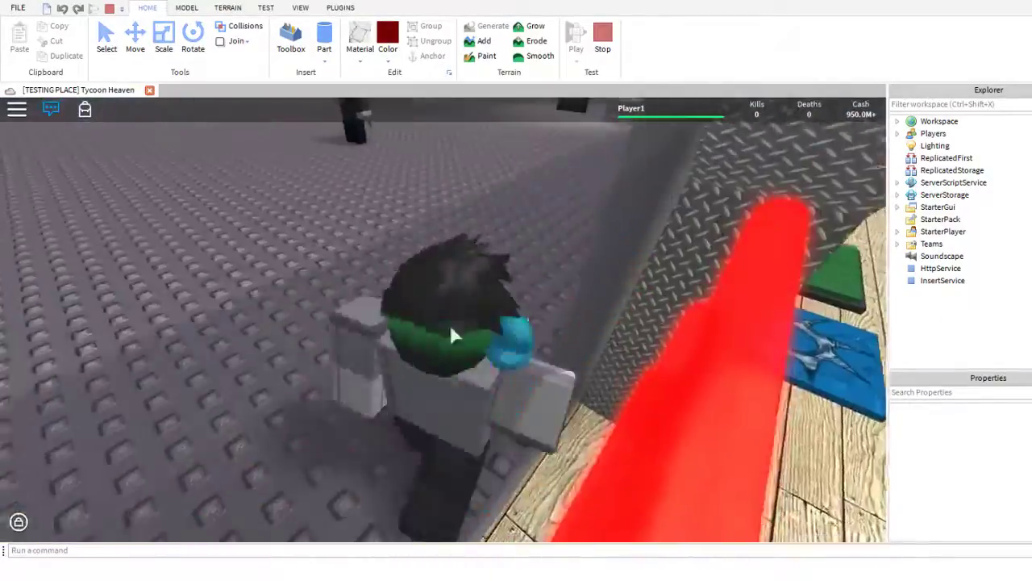
- Test the Owner Door by toggling its lasers from inside, and walk out of the tycoon
key(s)
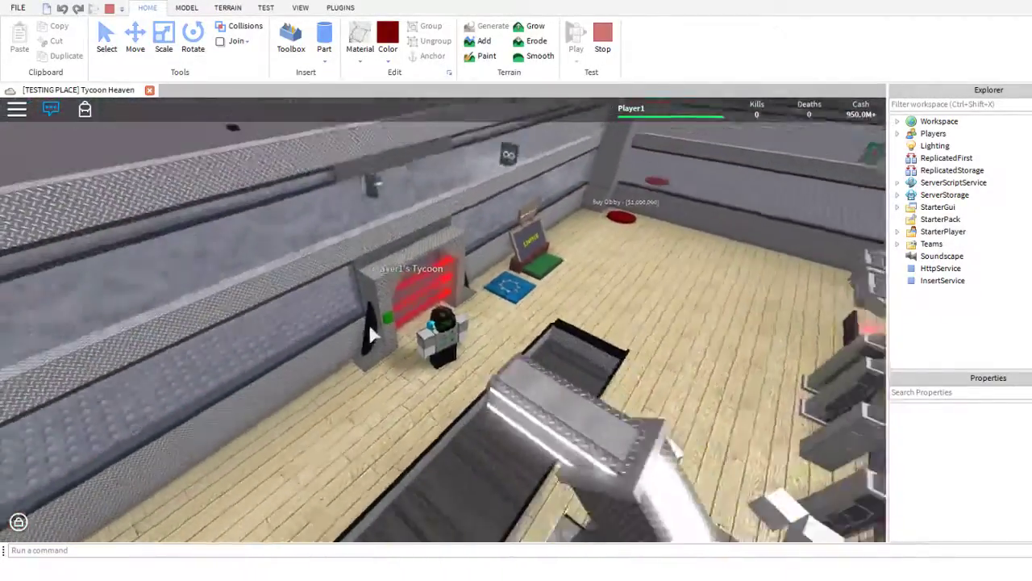
click(391, 321)
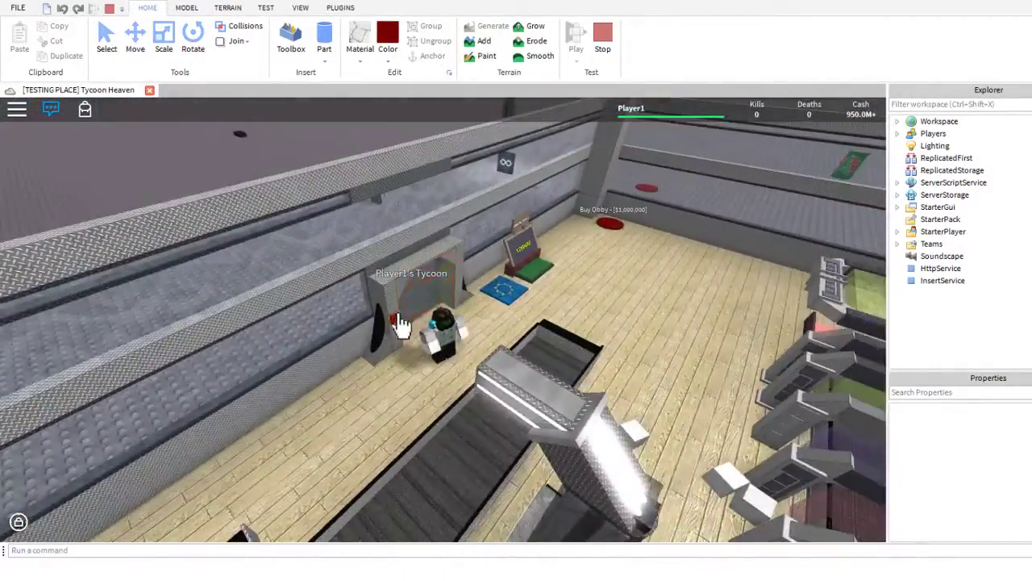
key(w)
key(s)
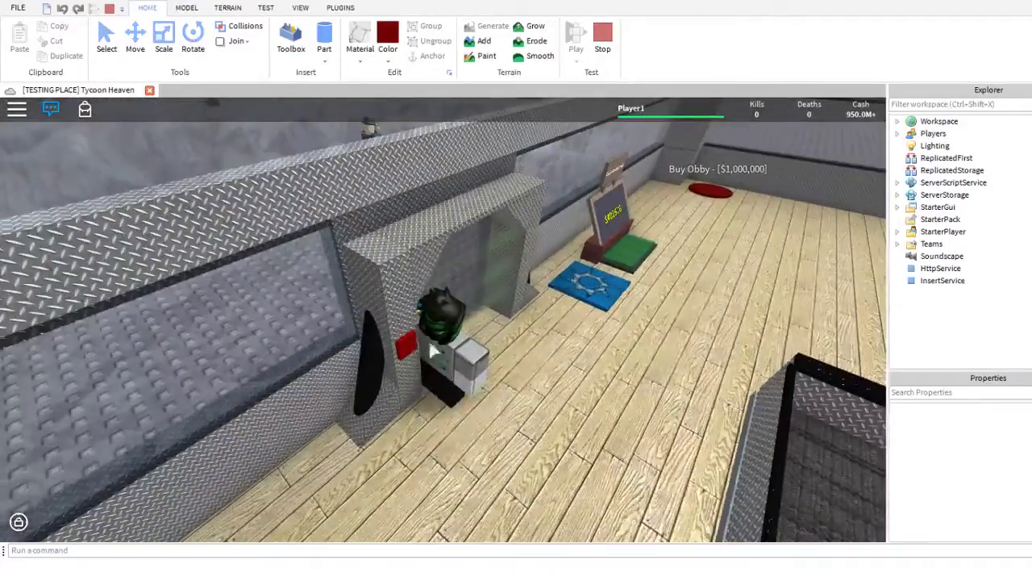
click(412, 354)
key(w)
right_drag(467, 159, 467, 160)
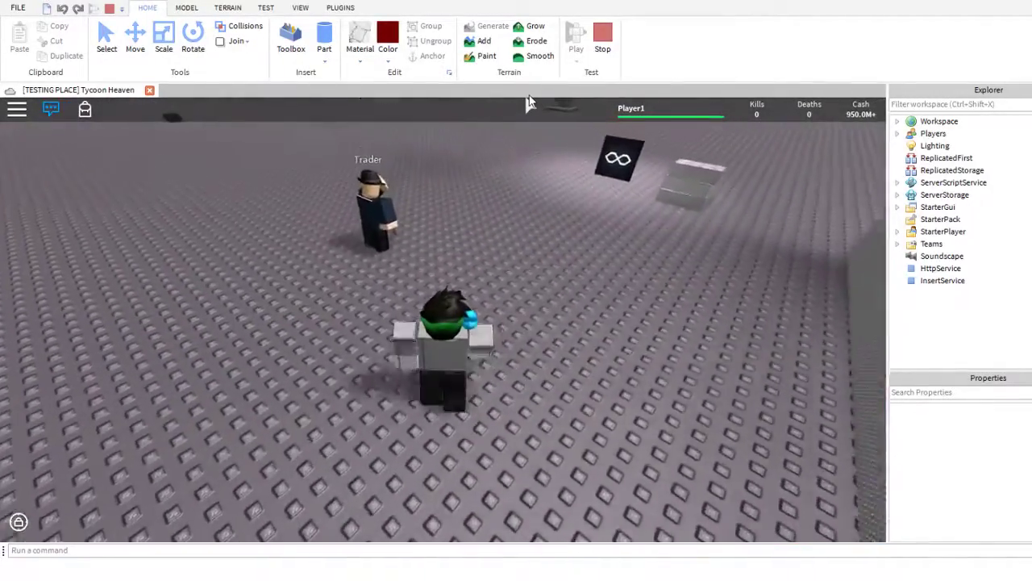
- Run back into the tycoon through the Owner Door and buy the Obby for $1,000,000
key(d)
key(w)
right_drag(572, 258, 575, 267)
key(space)
key(w)
scroll(571, 259, down, 5)
key(w)
scroll(575, 266, up, 5)
key(w)
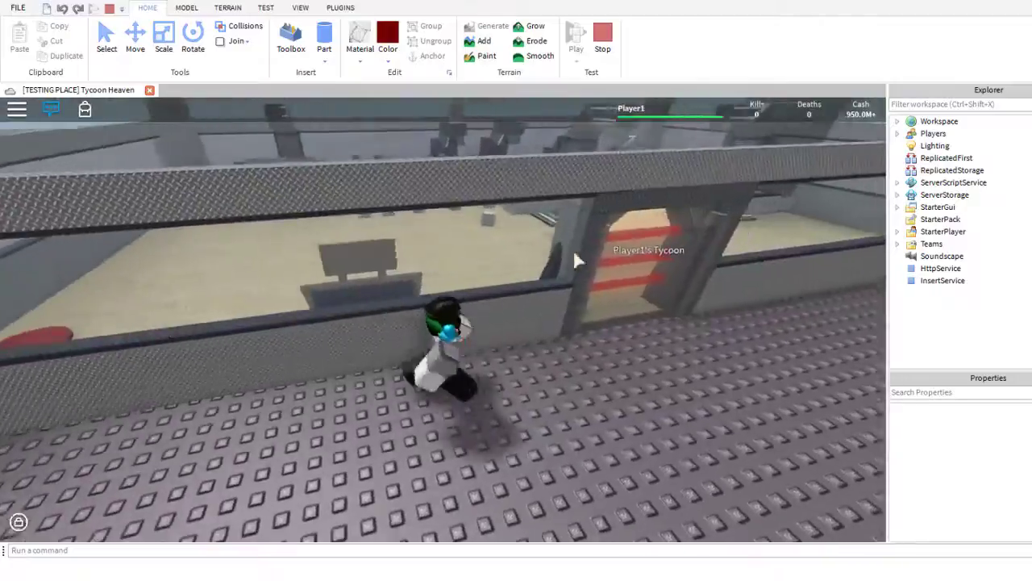
key(w)
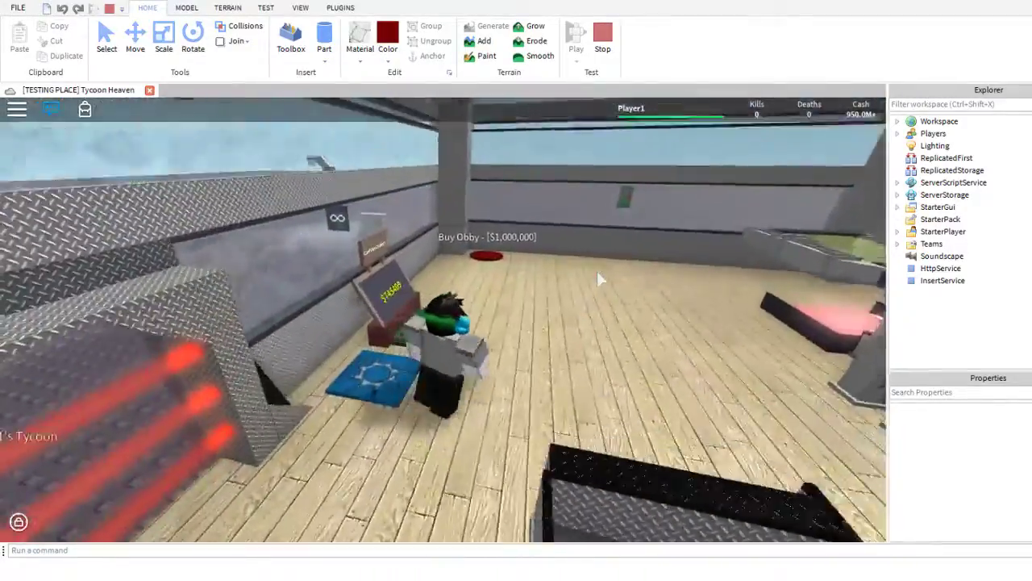
key(w)
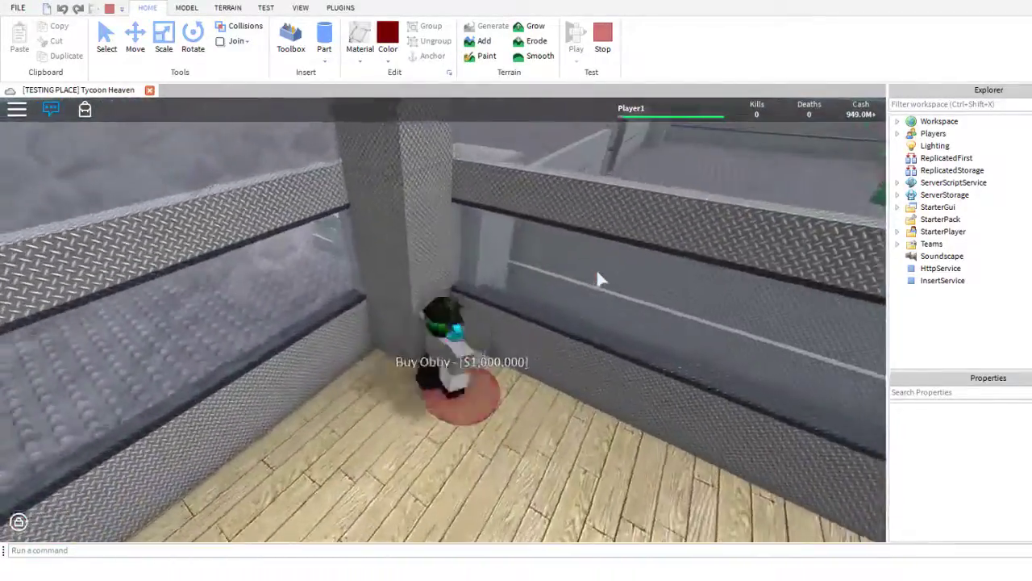
- Leave the tycoon and follow its outer wall into the fenced obby area with the red bars
right_drag(598, 272, 598, 272)
key(w)
key(w)
scroll(598, 272, down, 5)
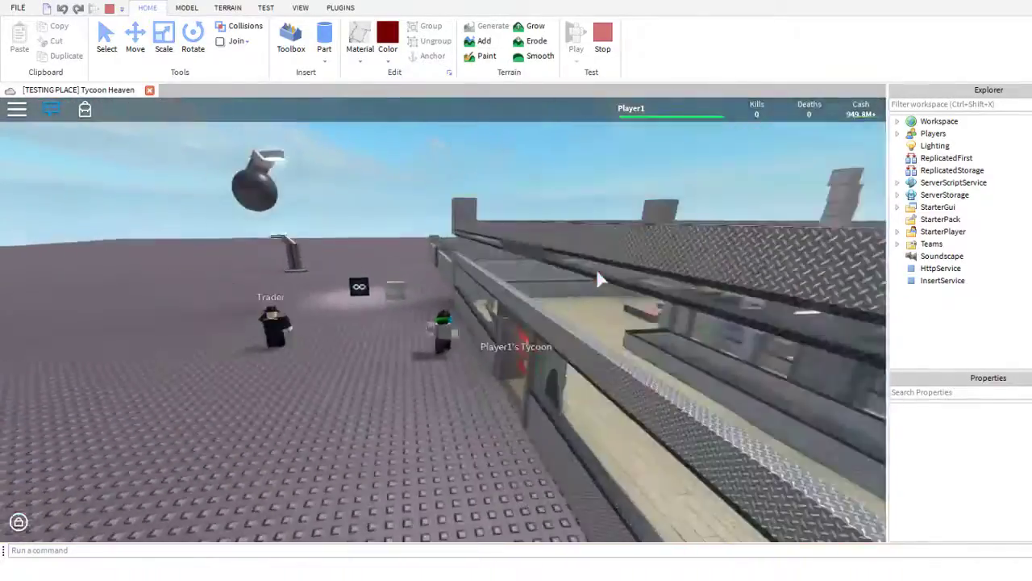
scroll(597, 272, up, 5)
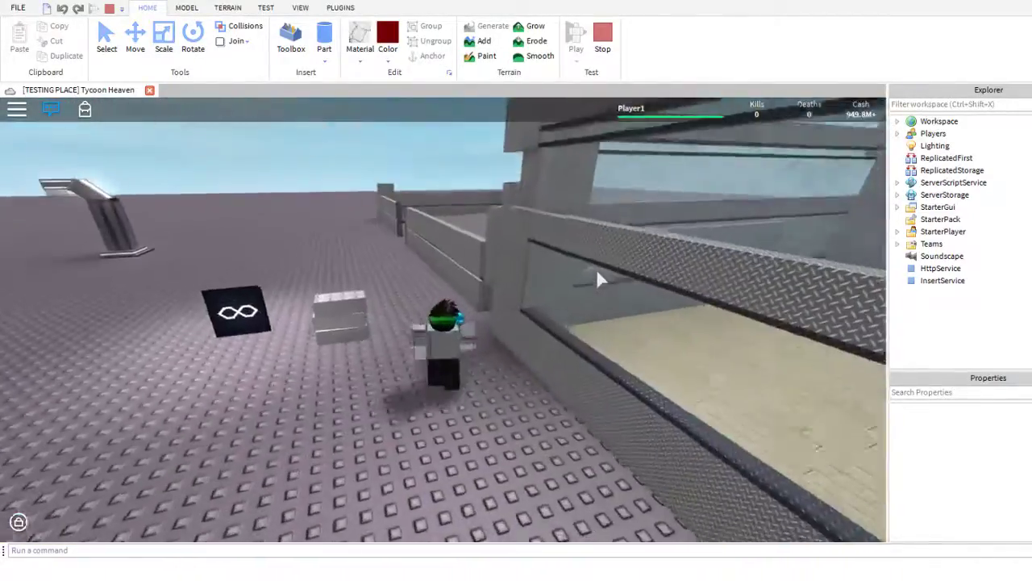
key(w)
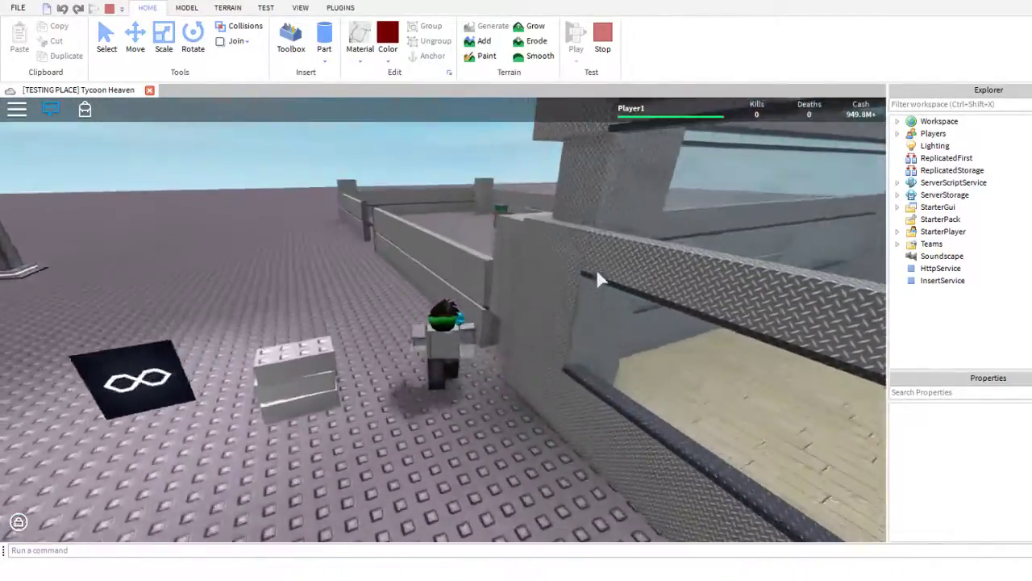
key(w)
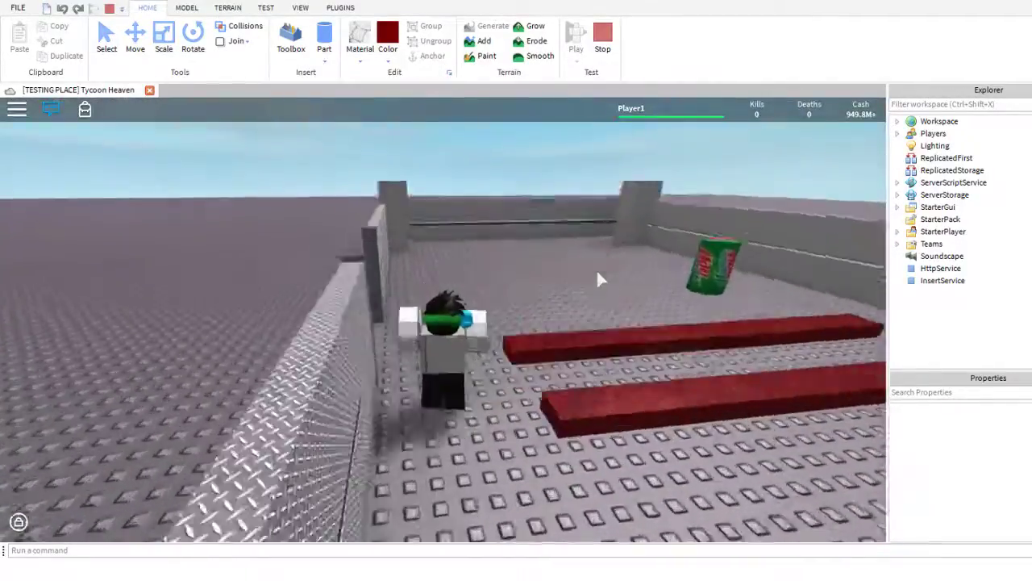
- Run to the soda can in the obby, jump out over the fence, and stop the playtest
key(w)
right_drag(597, 270, 597, 271)
key(w)
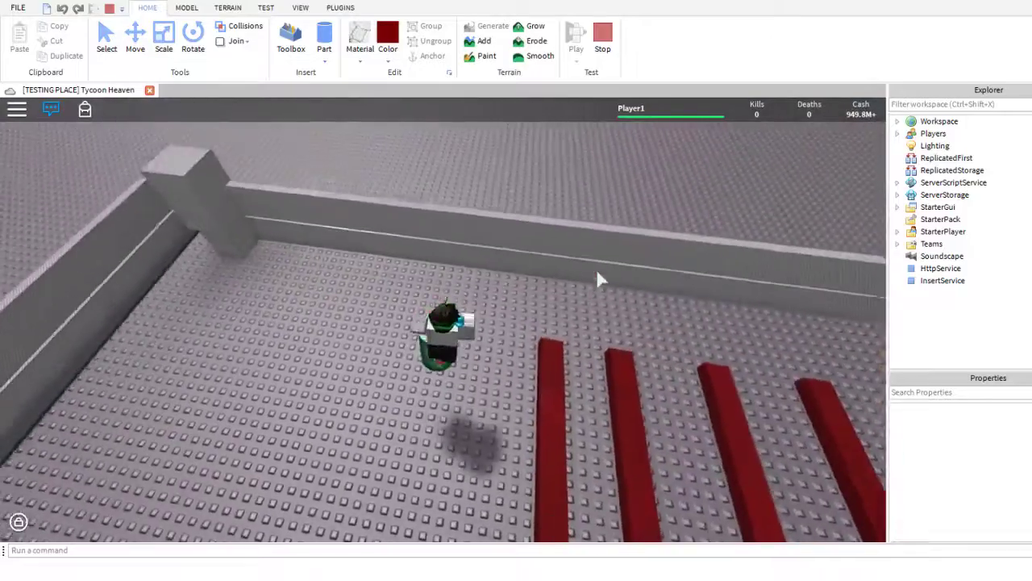
key(w)
key(space)
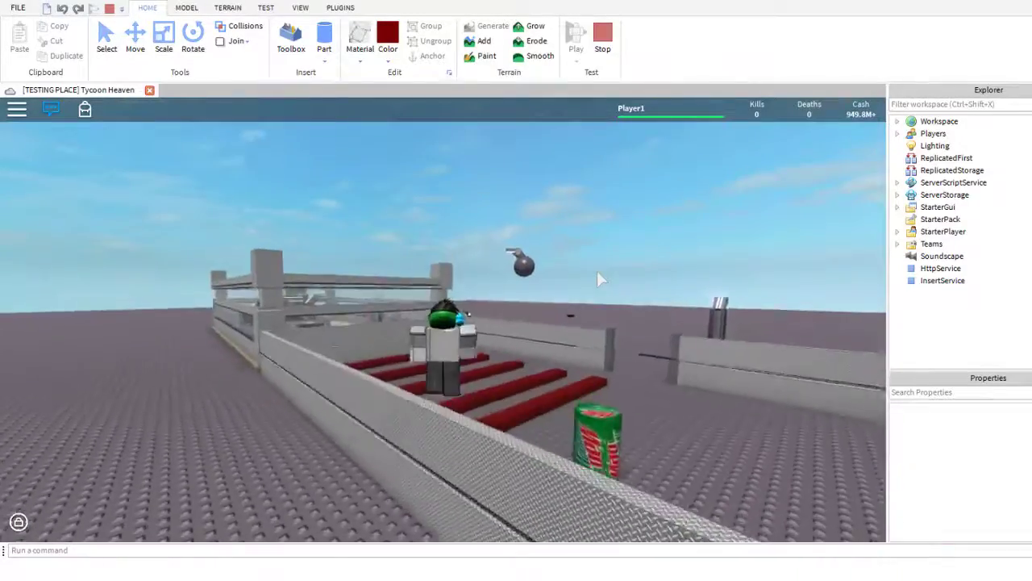
key(space)
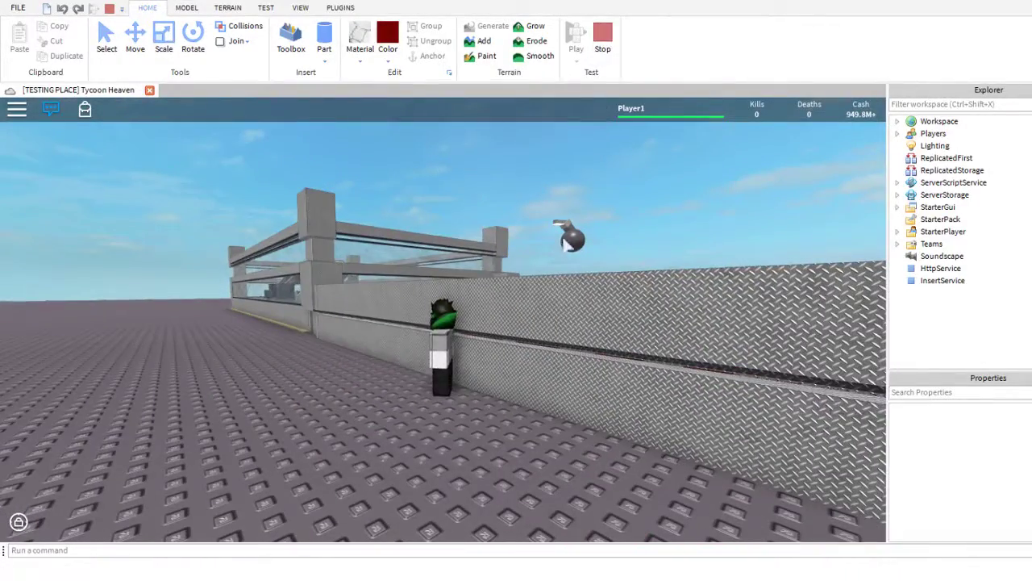
click(601, 41)
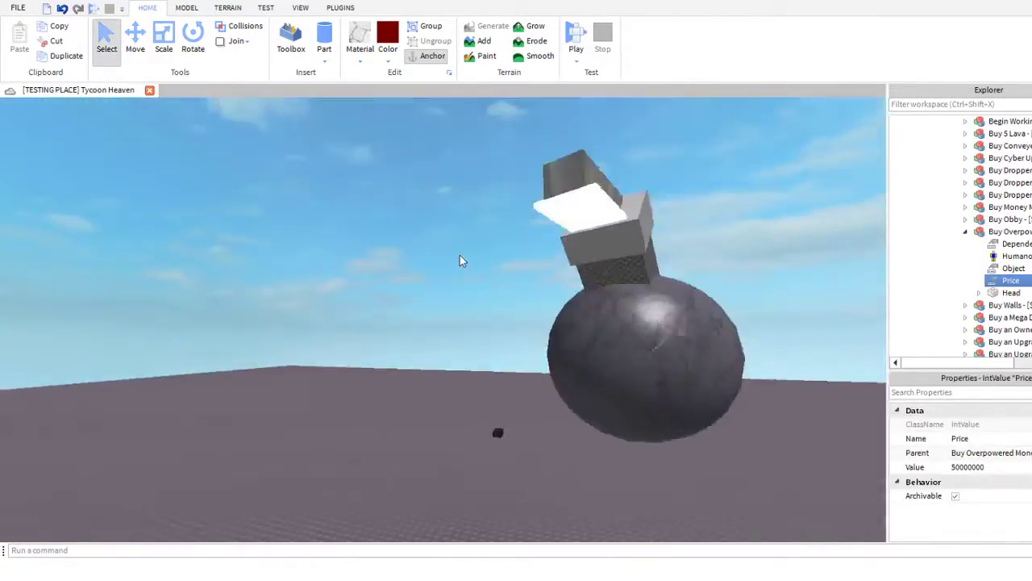
- Examine the sphere dropper model, the tycoon layout with its purchase buttons and upgraders, and the adjoining obby
right_drag(459, 256, 445, 313)
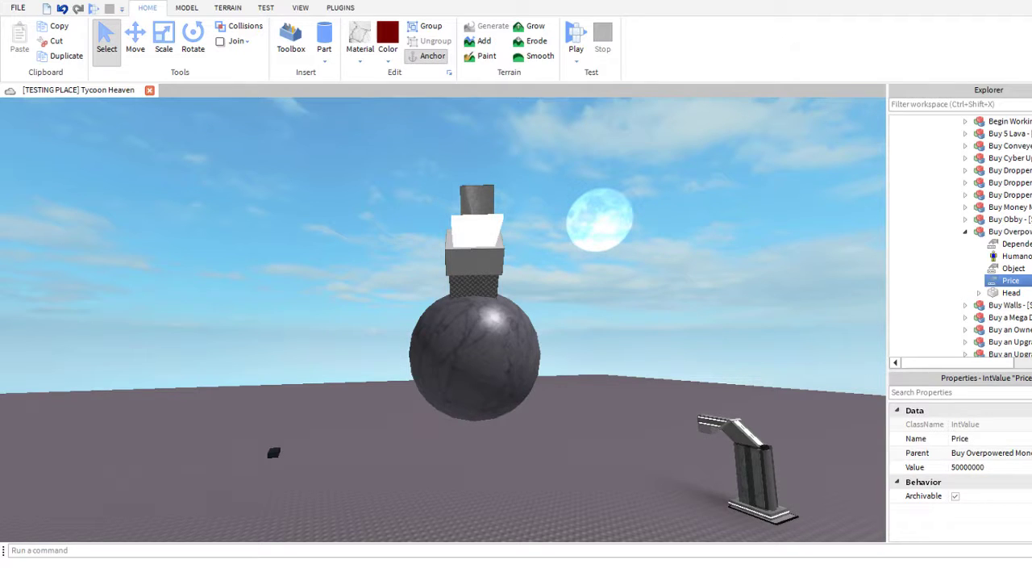
right_drag(529, 341, 493, 174)
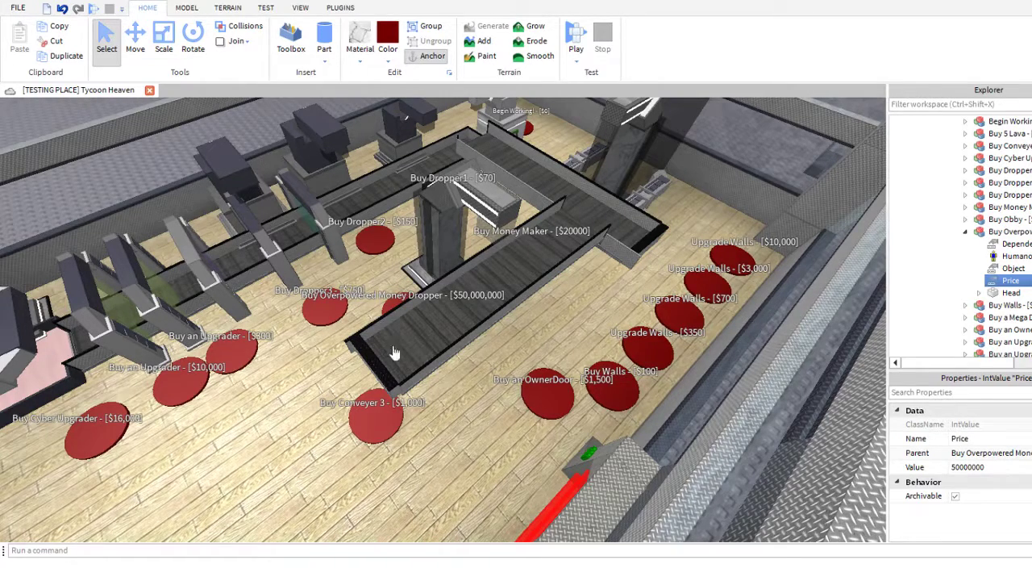
scroll(612, 391, down, 10)
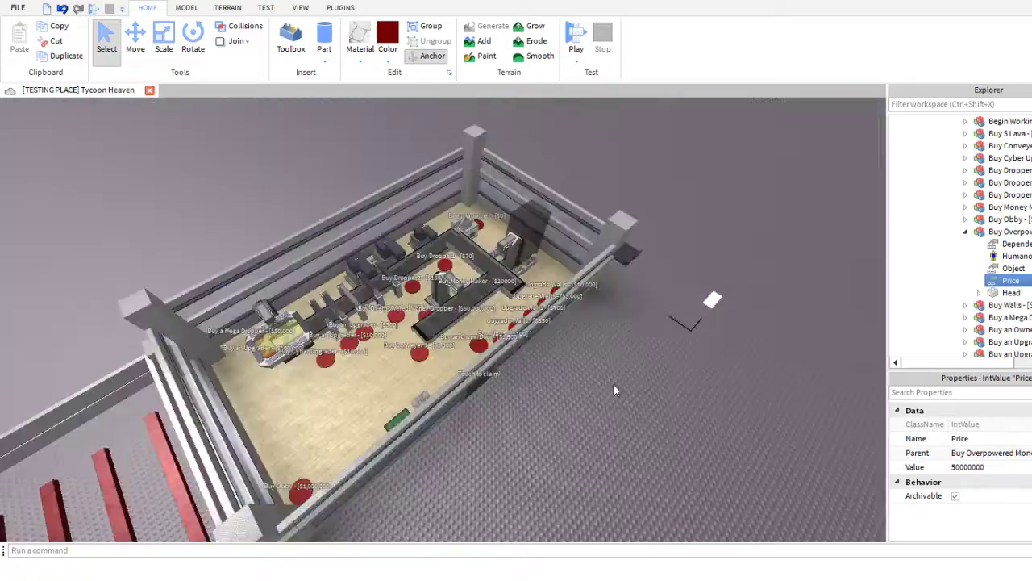
scroll(615, 391, down, 3)
scroll(615, 391, up, 15)
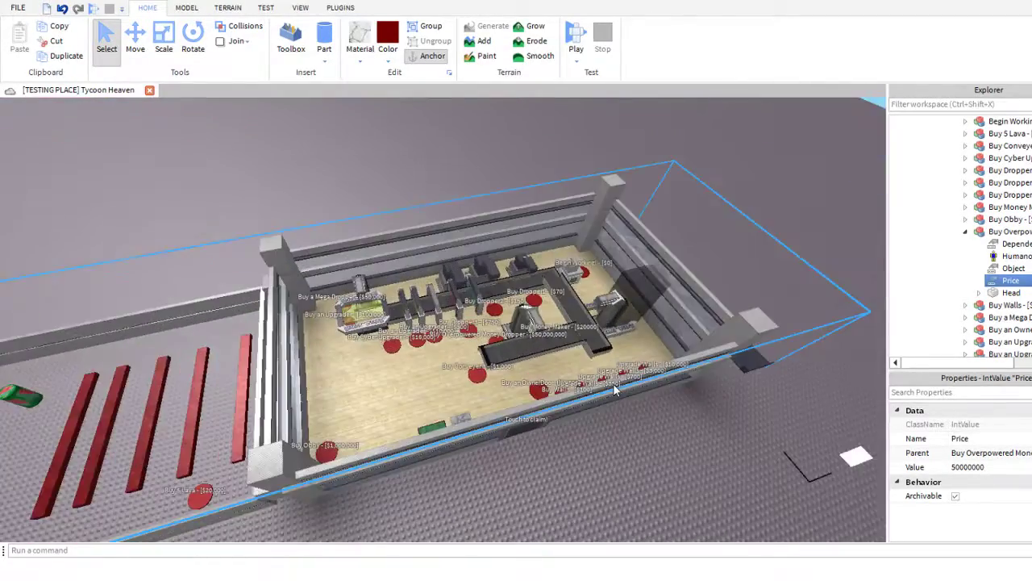
scroll(614, 390, up, 5)
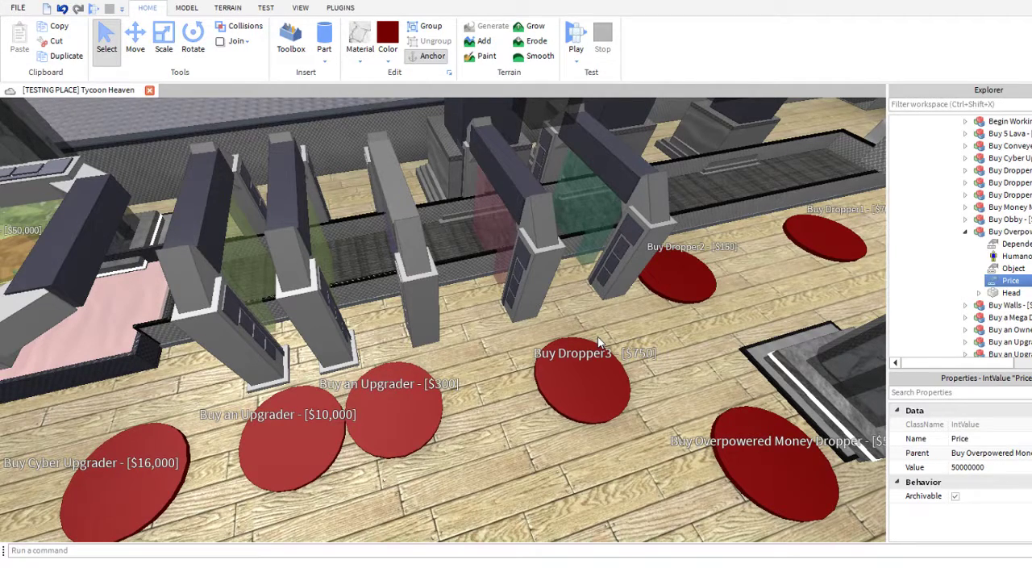
scroll(415, 332, down, 6)
right_drag(415, 332, 147, 205)
scroll(404, 320, up, 4)
scroll(404, 321, up, 4)
scroll(404, 320, down, 5)
scroll(404, 320, up, 5)
scroll(445, 317, down, 5)
- Begin saving the Tycoon Heaven place
click(20, 8)
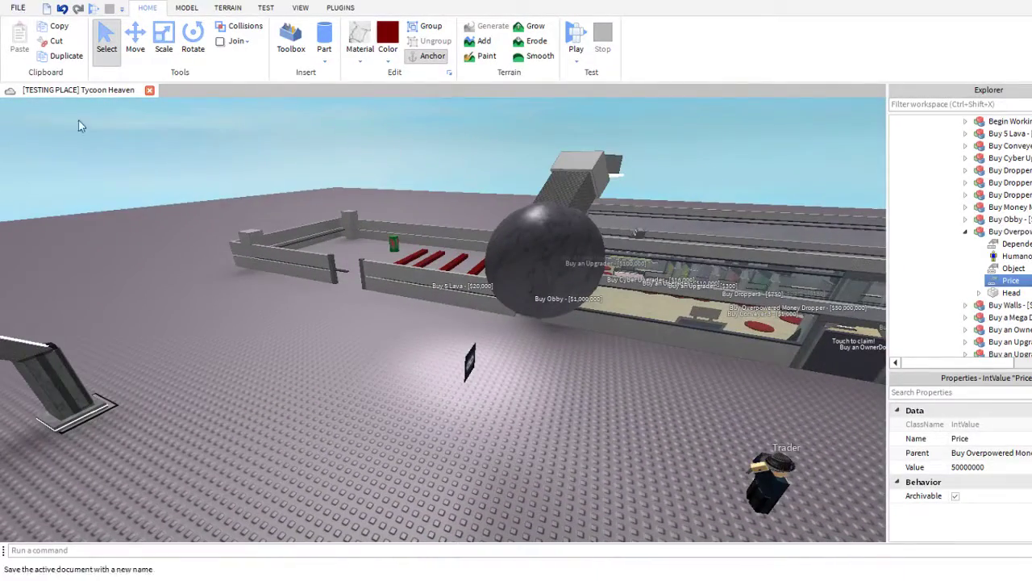